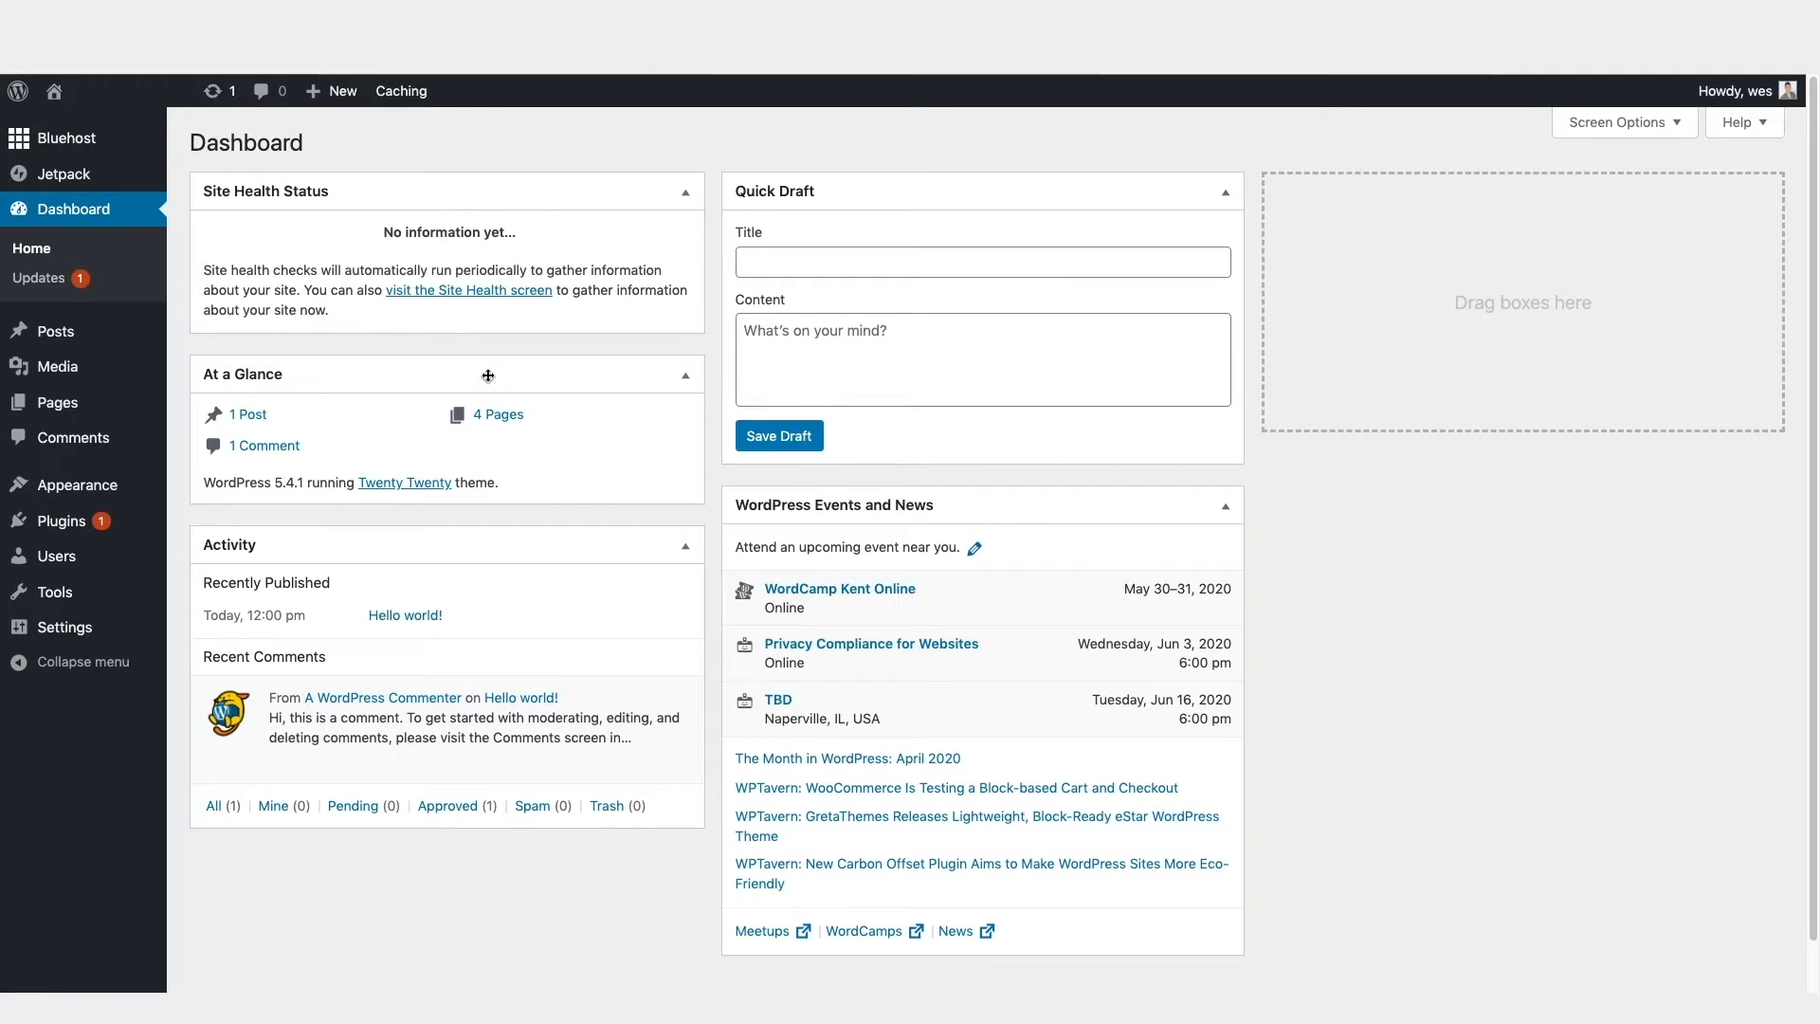
Step: Find the Elementor Page Builder plugin by searching for "elementor", install and activate it, and dismiss its Getting Started page
{"action": "mouse_move", "coordinate": [61, 521]}
{"action": "left_click", "coordinate": [228, 555]}
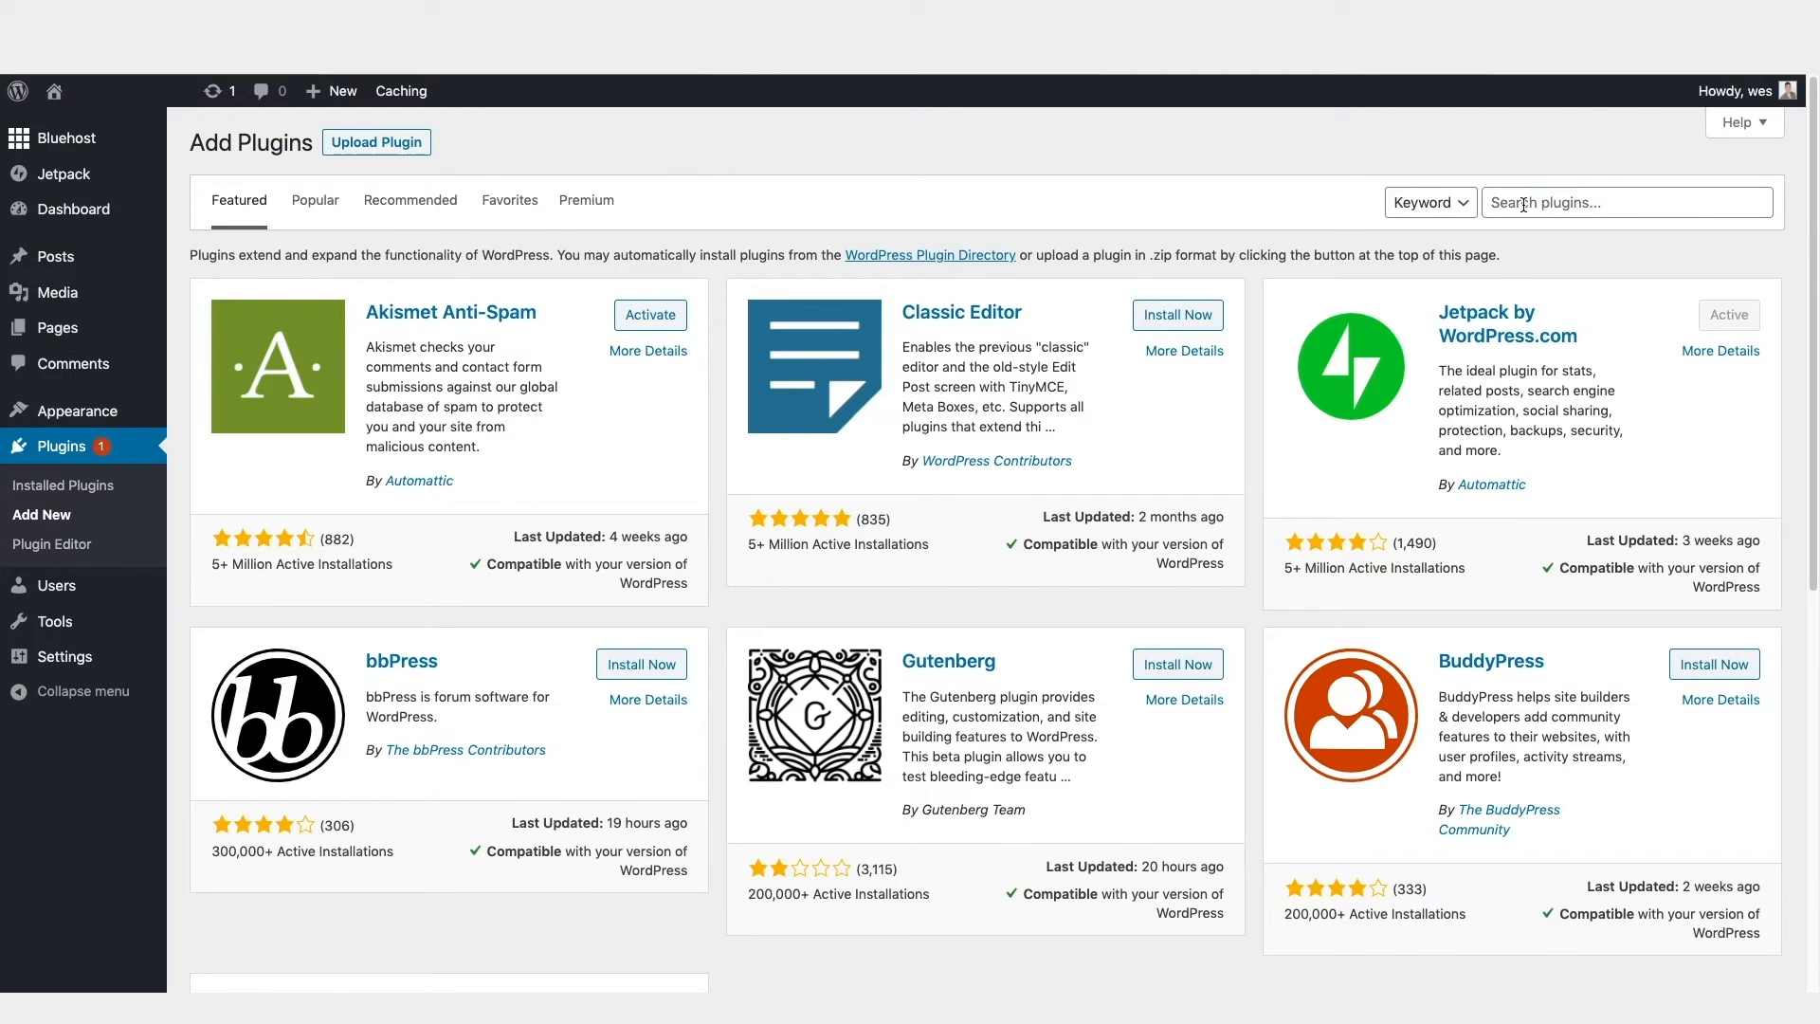
{"action": "left_click", "coordinate": [1523, 204]}
{"action": "type", "text": "elementor"}
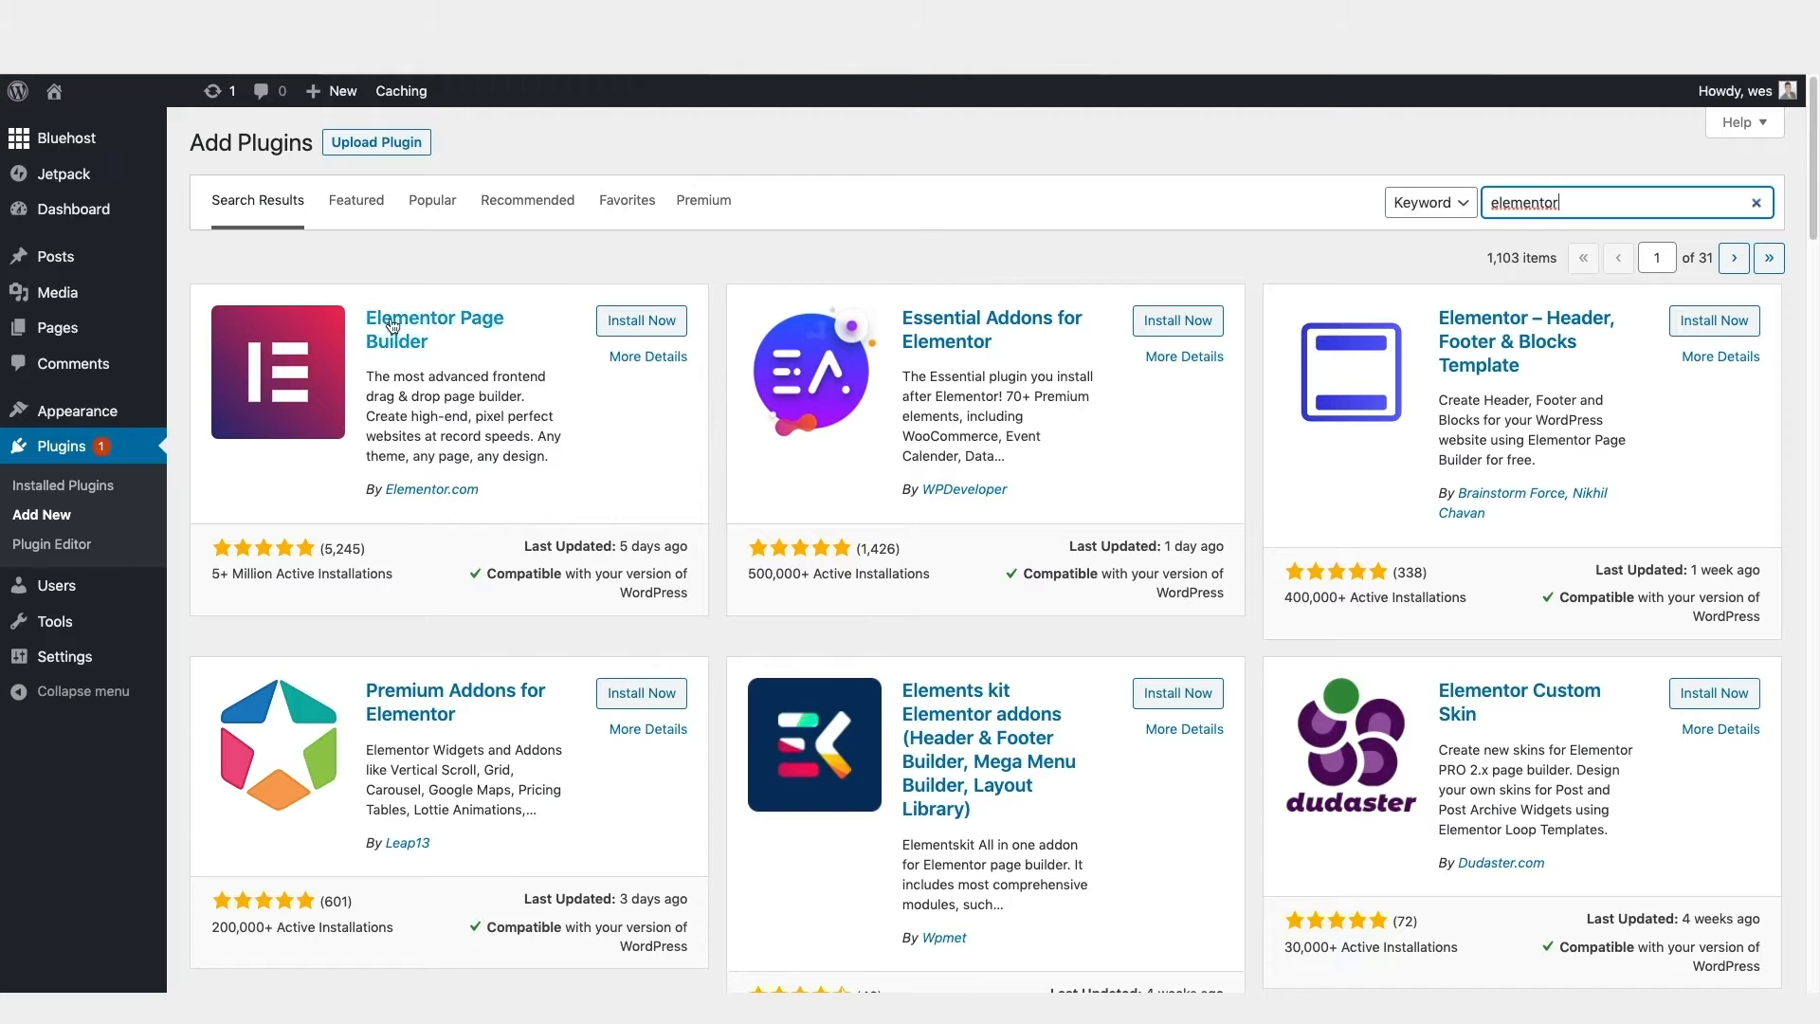
{"action": "left_click", "coordinate": [638, 325]}
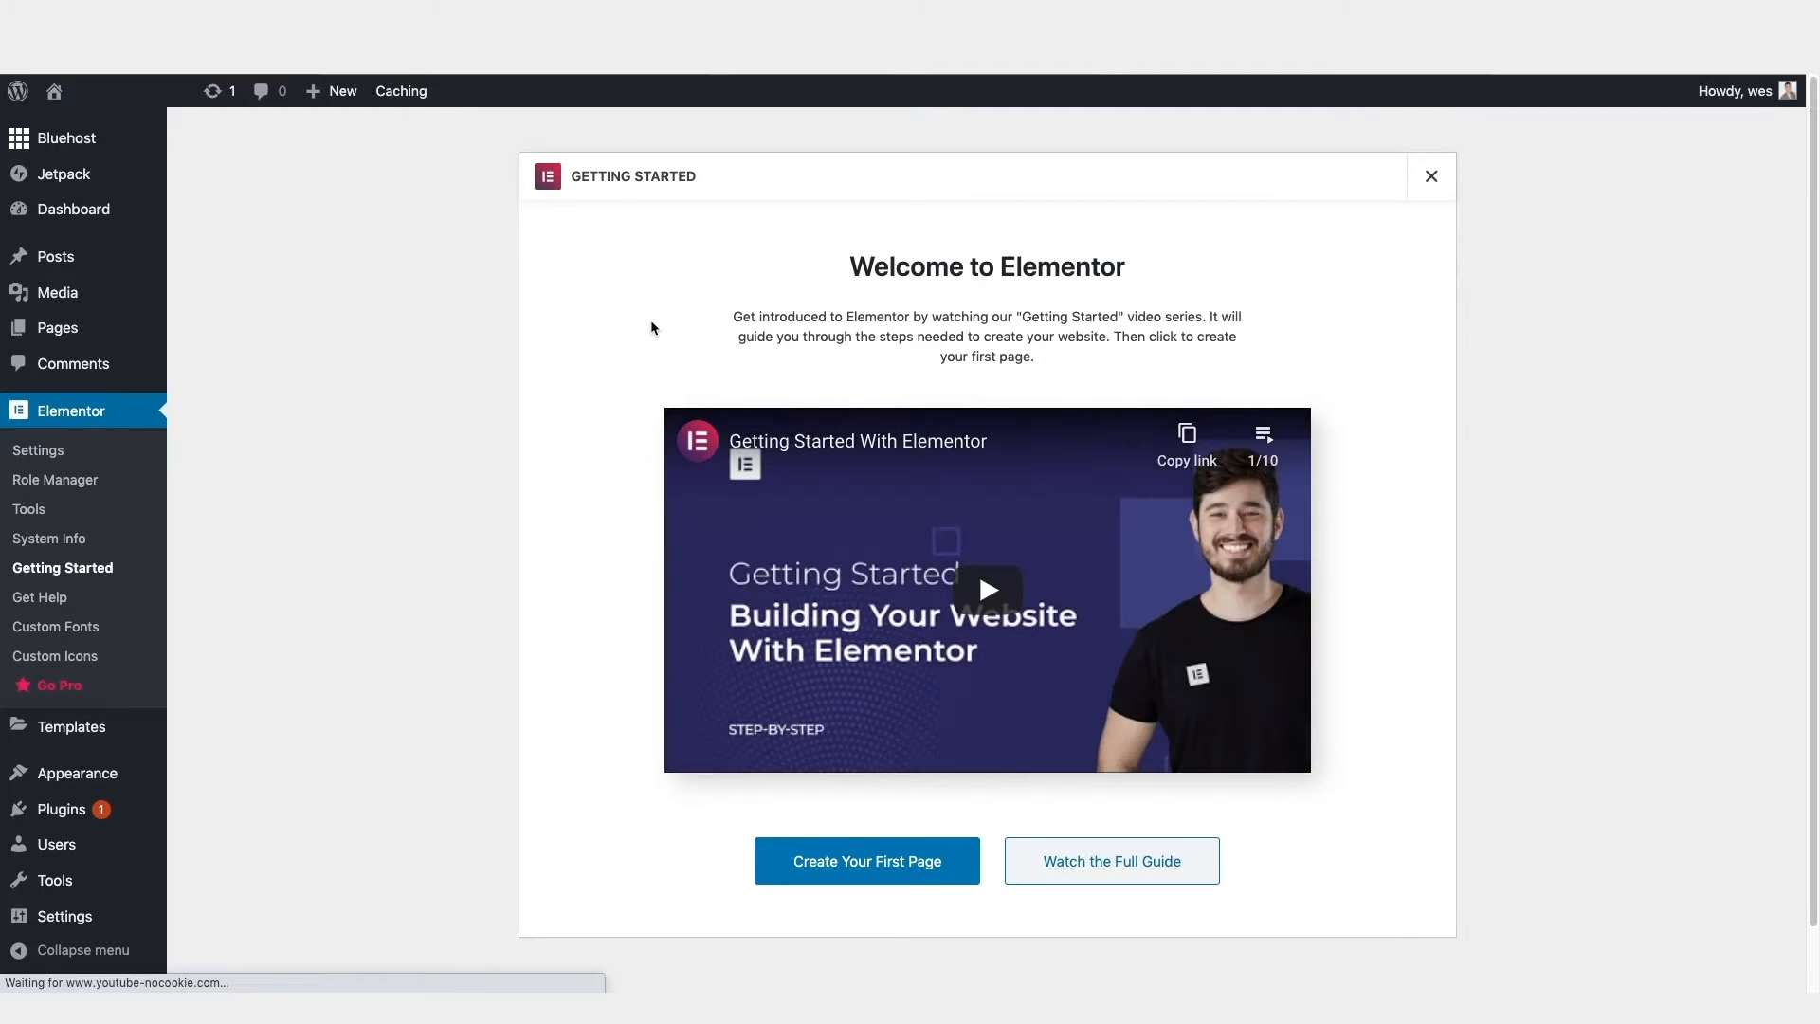
{"action": "left_click", "coordinate": [1433, 183]}
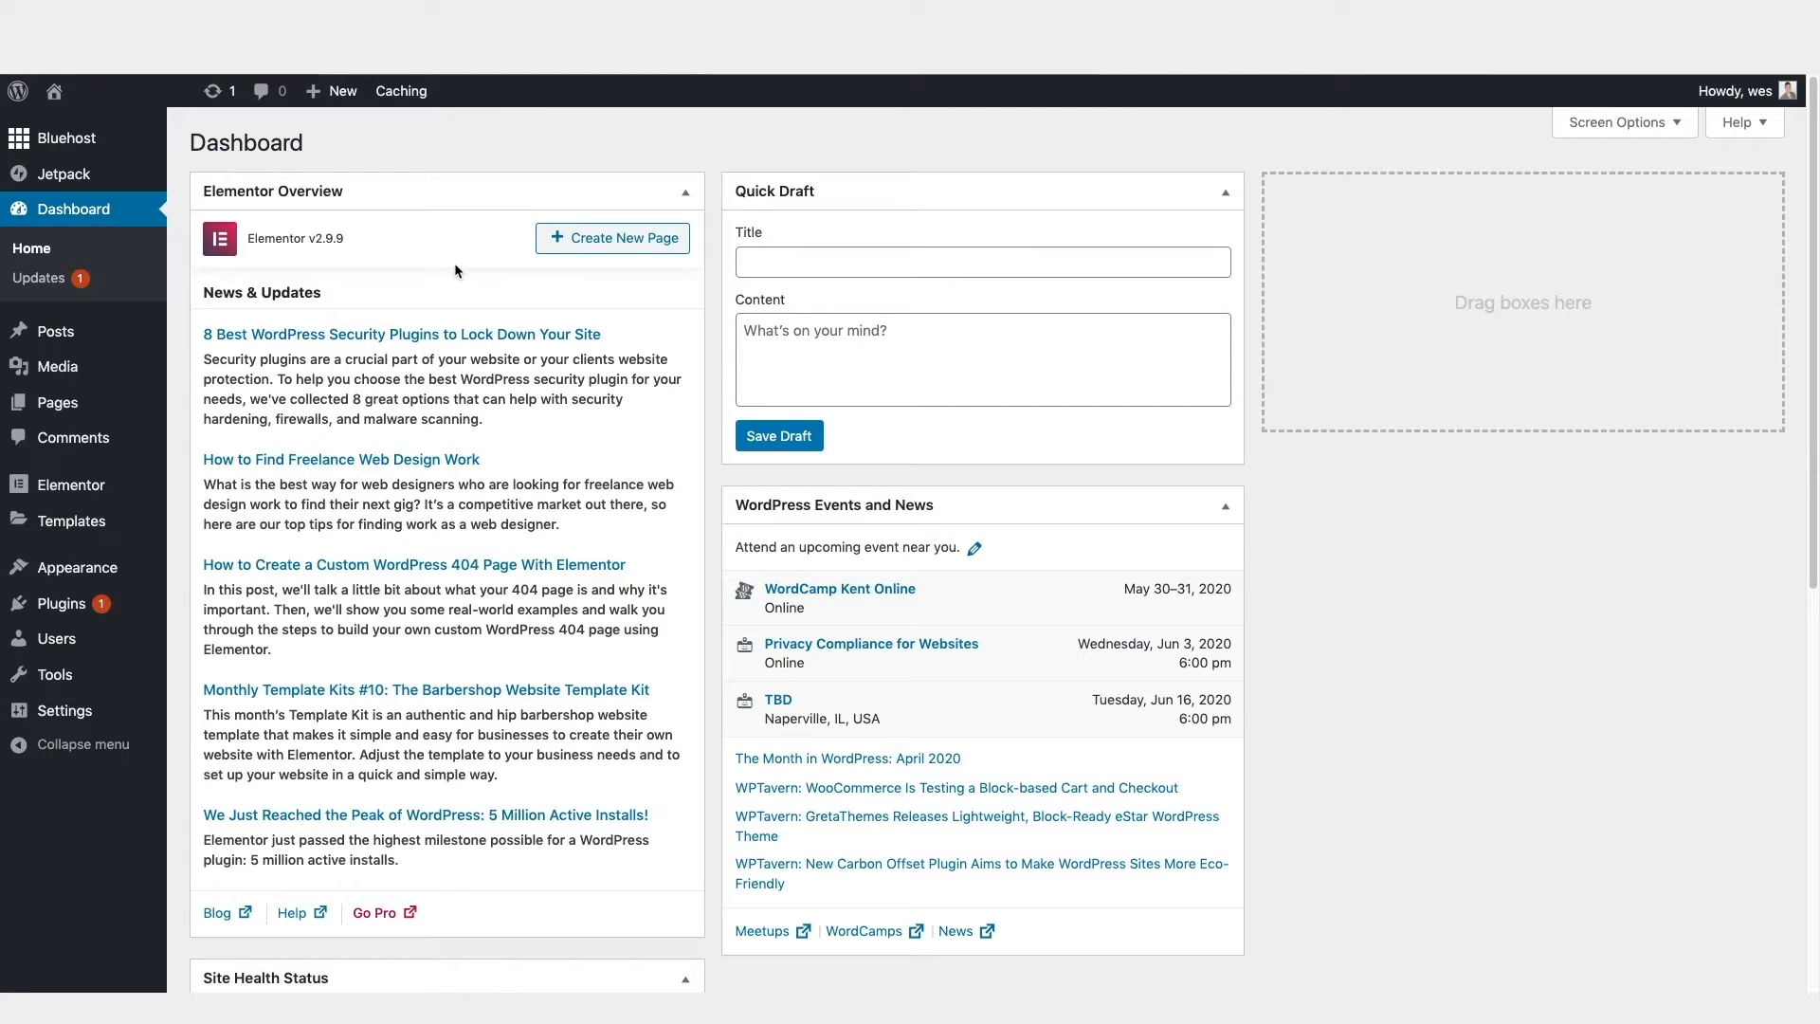
Step: Search the plugin directory for "elementor header footer" and install and activate Elementor – Header, Footer & Blocks Template
{"action": "mouse_move", "coordinate": [158, 619]}
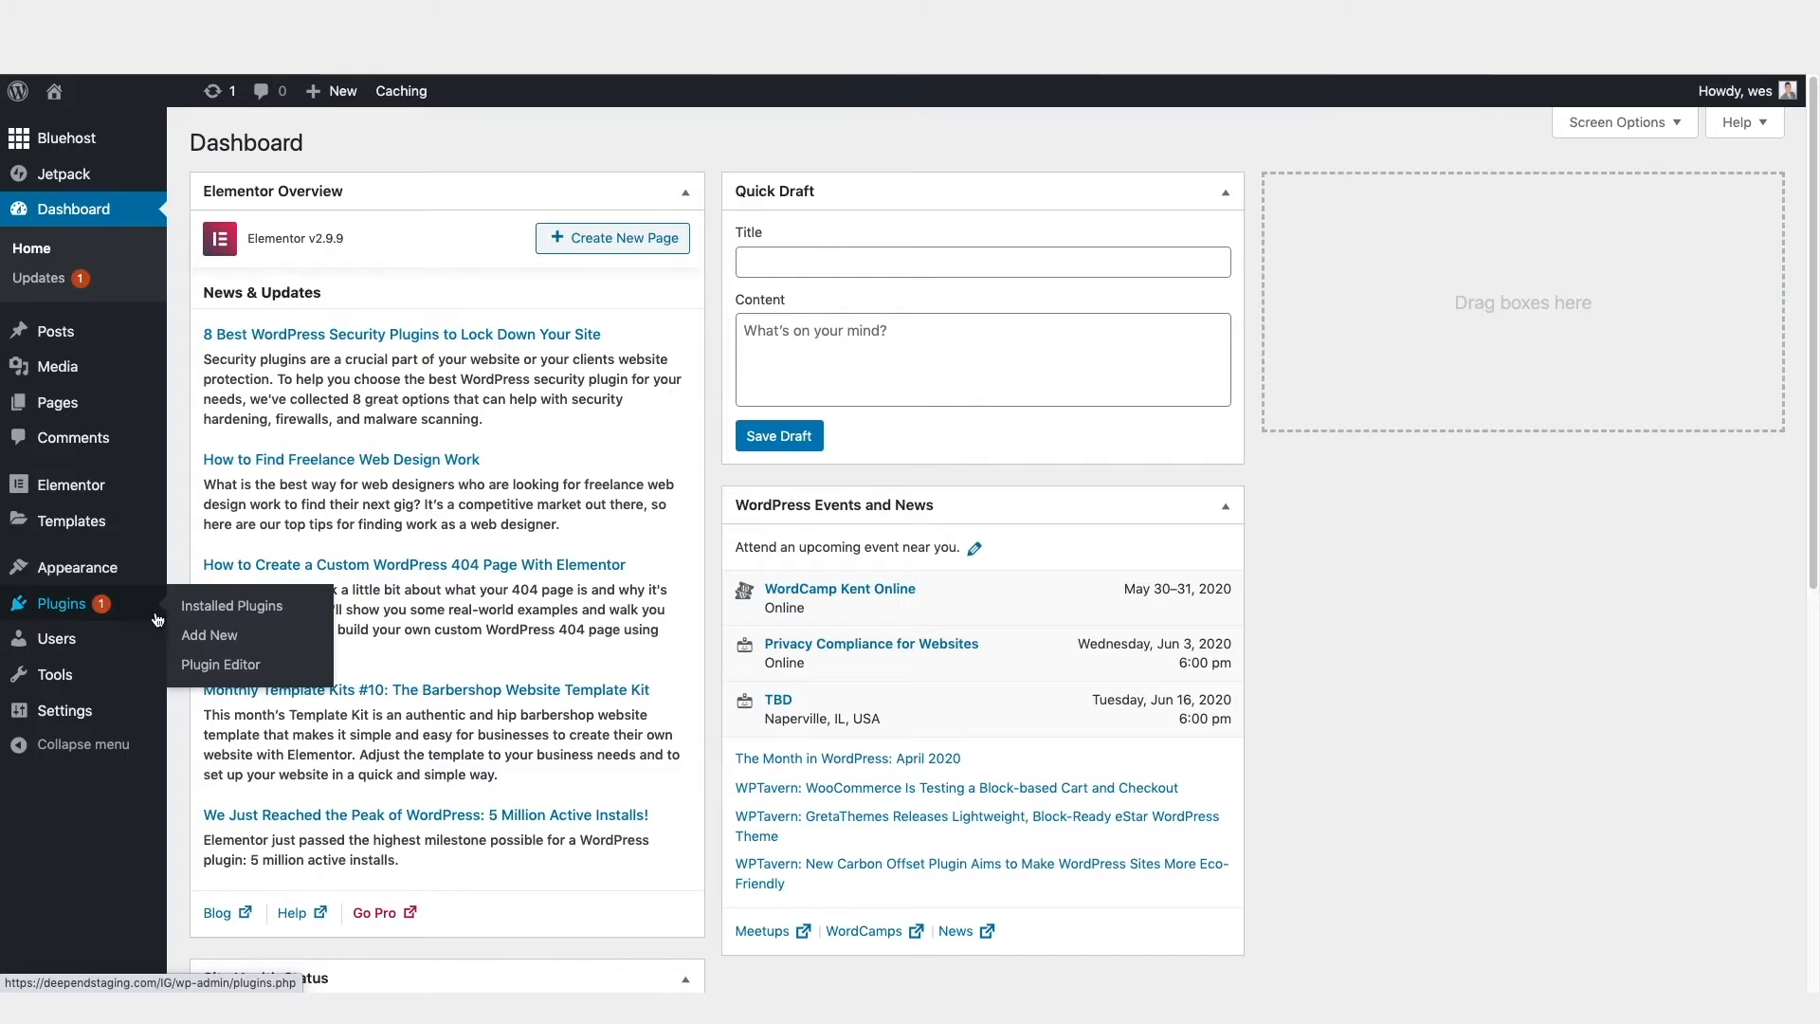
{"action": "left_click", "coordinate": [229, 643]}
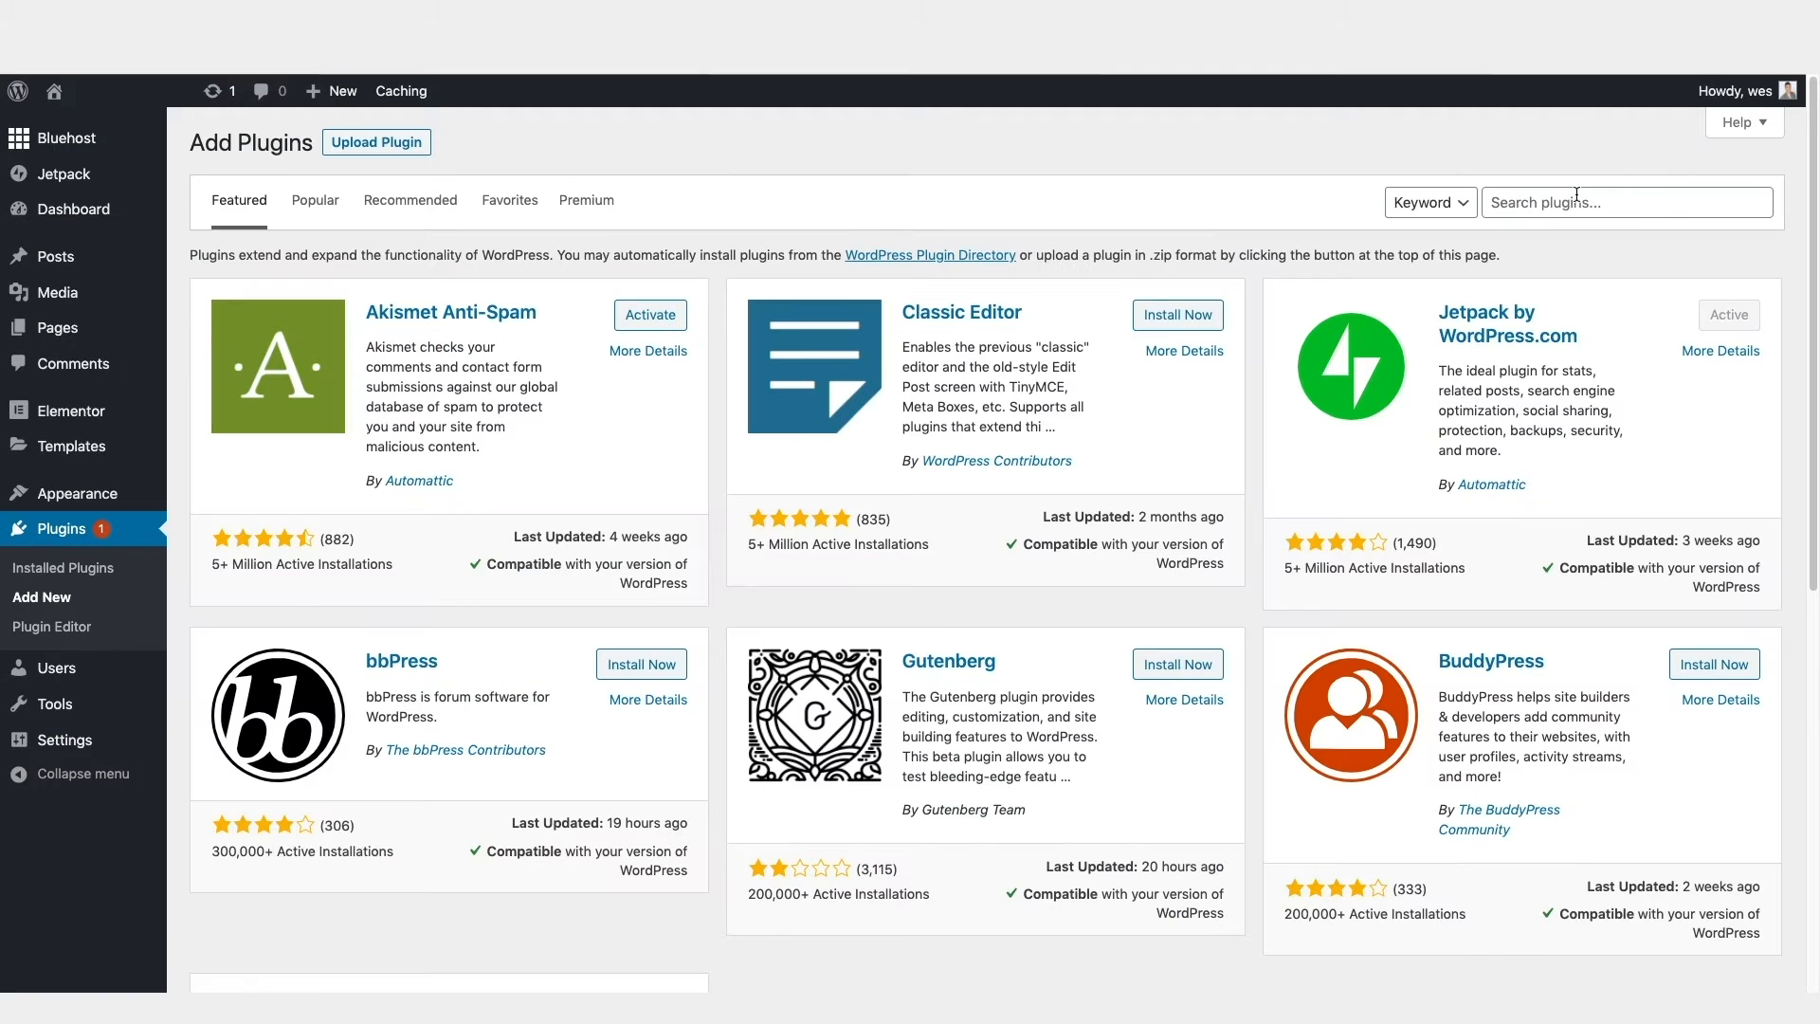
{"action": "left_click", "coordinate": [1565, 206]}
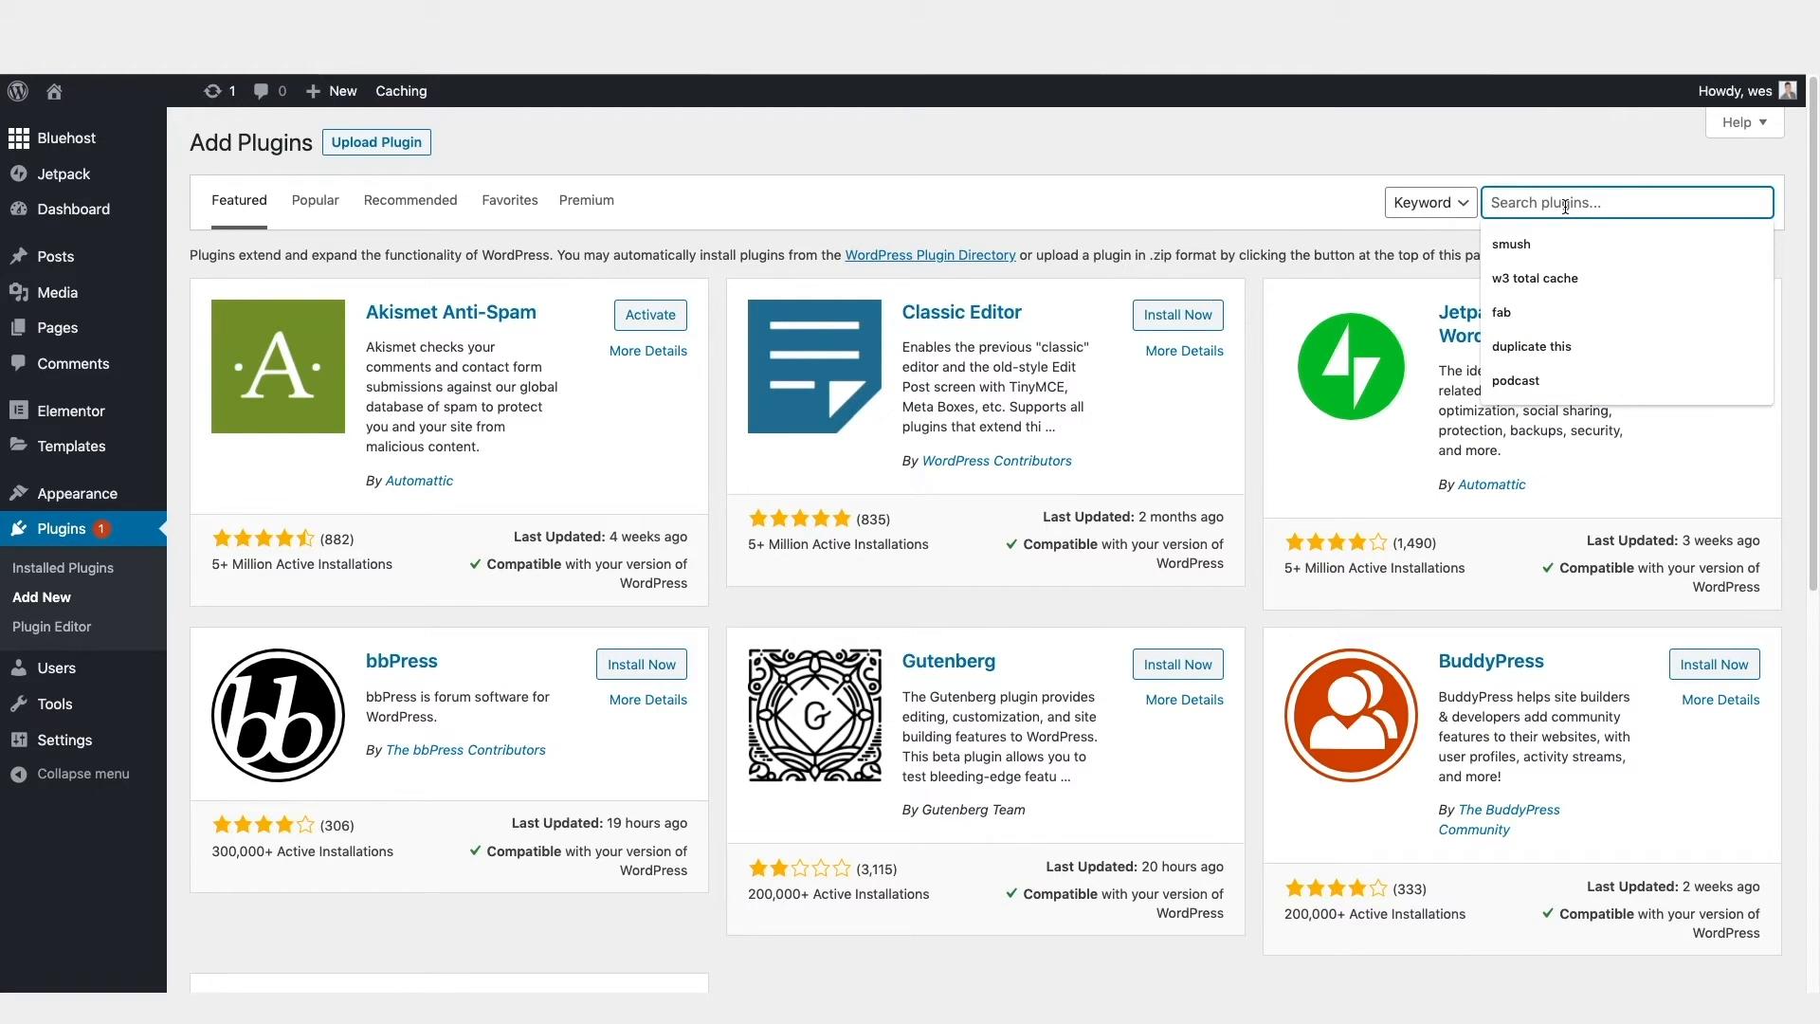
{"action": "type", "text": "elementor h"}
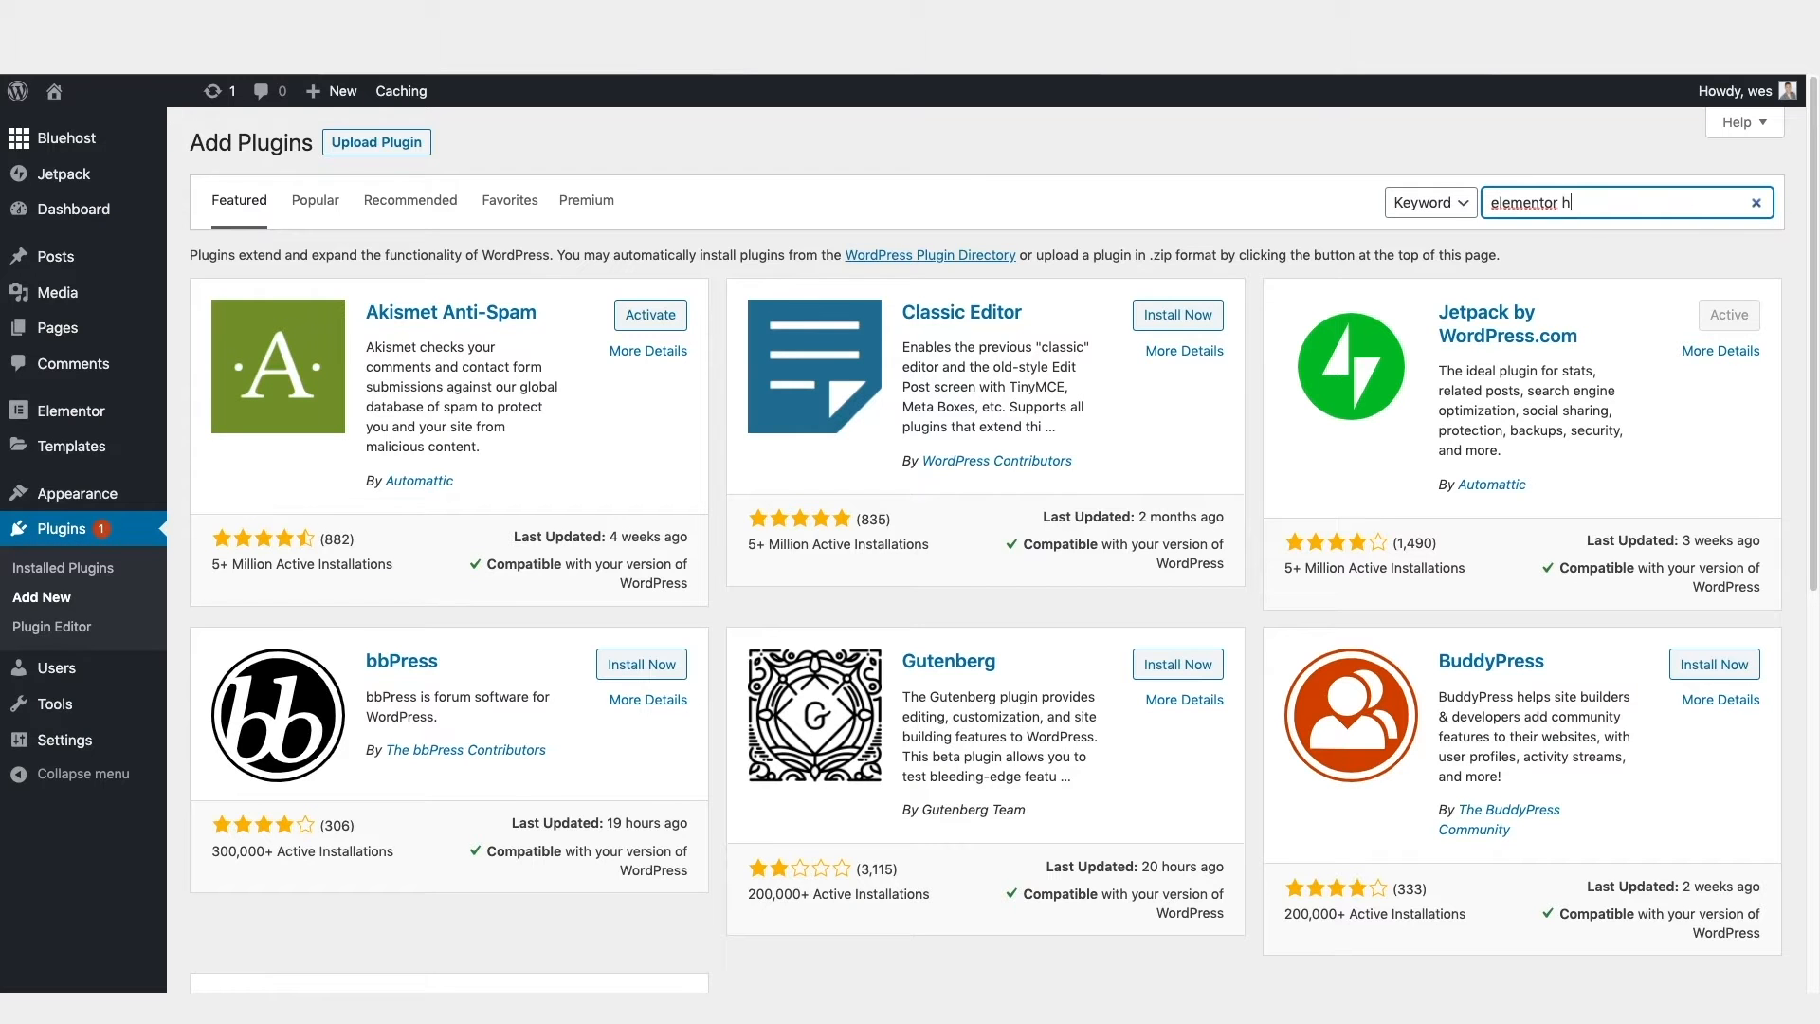
{"action": "type", "text": "eader footer"}
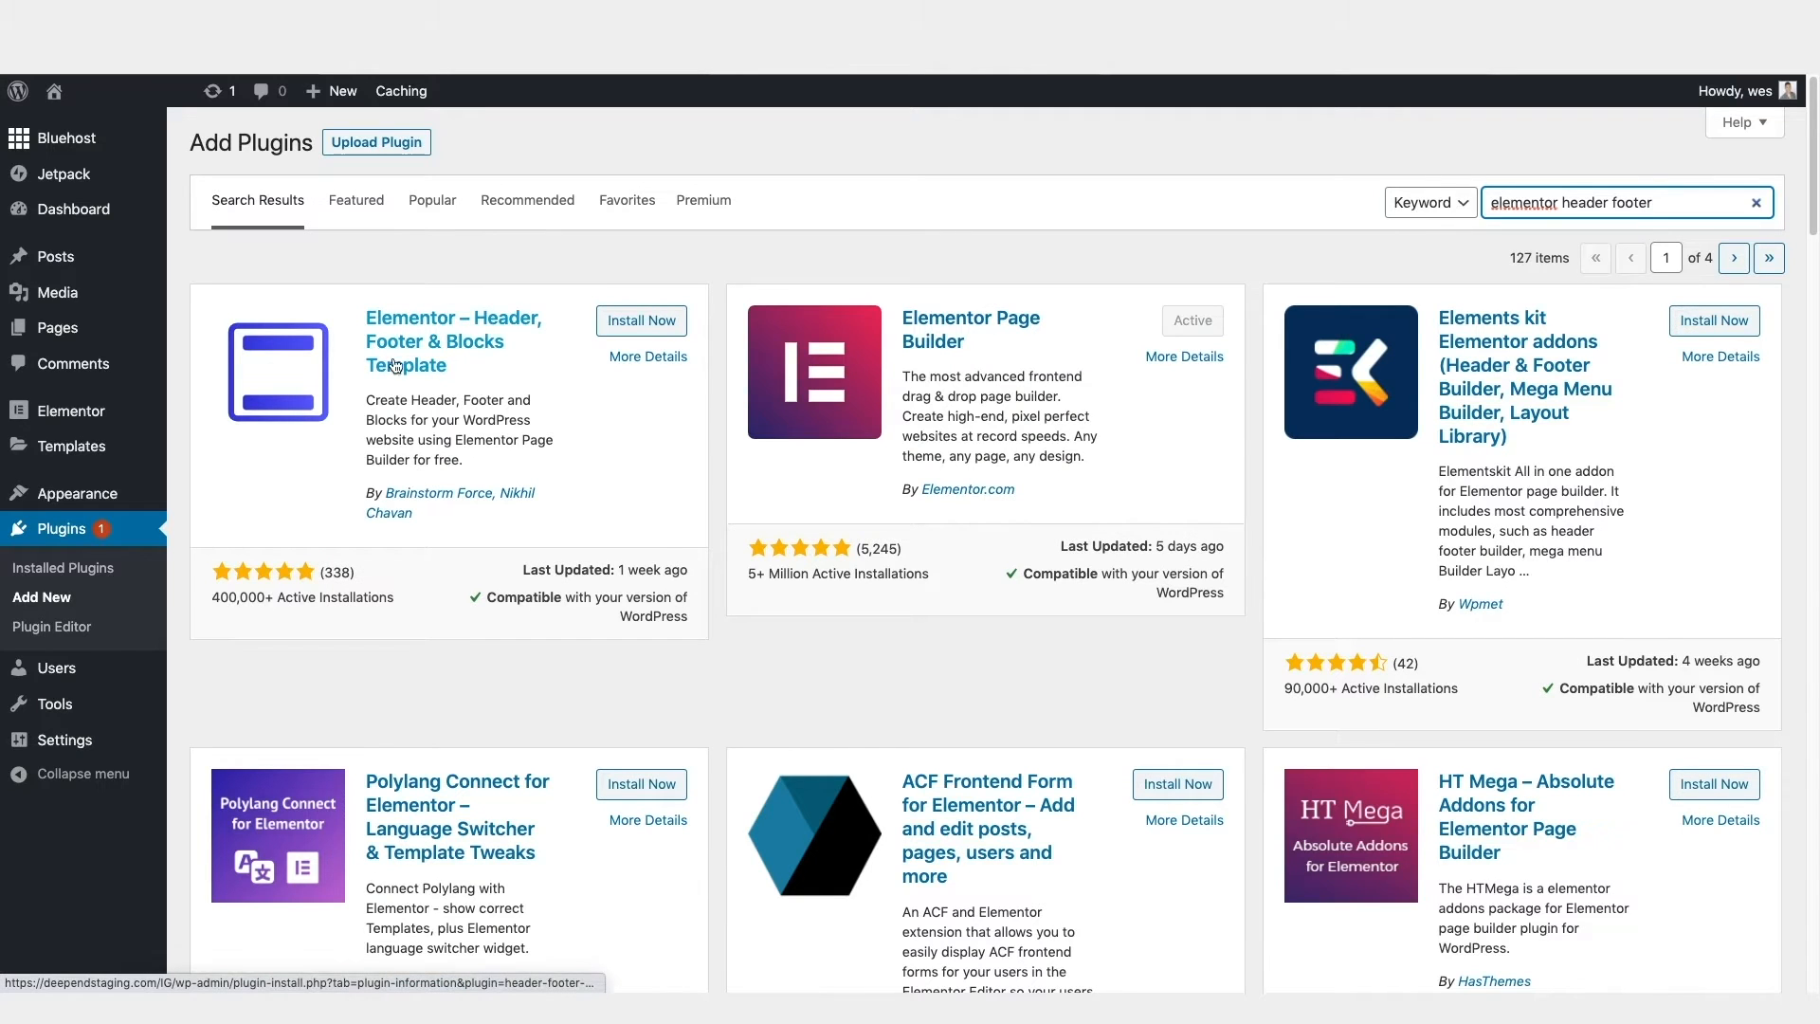
{"action": "left_click", "coordinate": [645, 324]}
{"action": "left_click", "coordinate": [648, 326]}
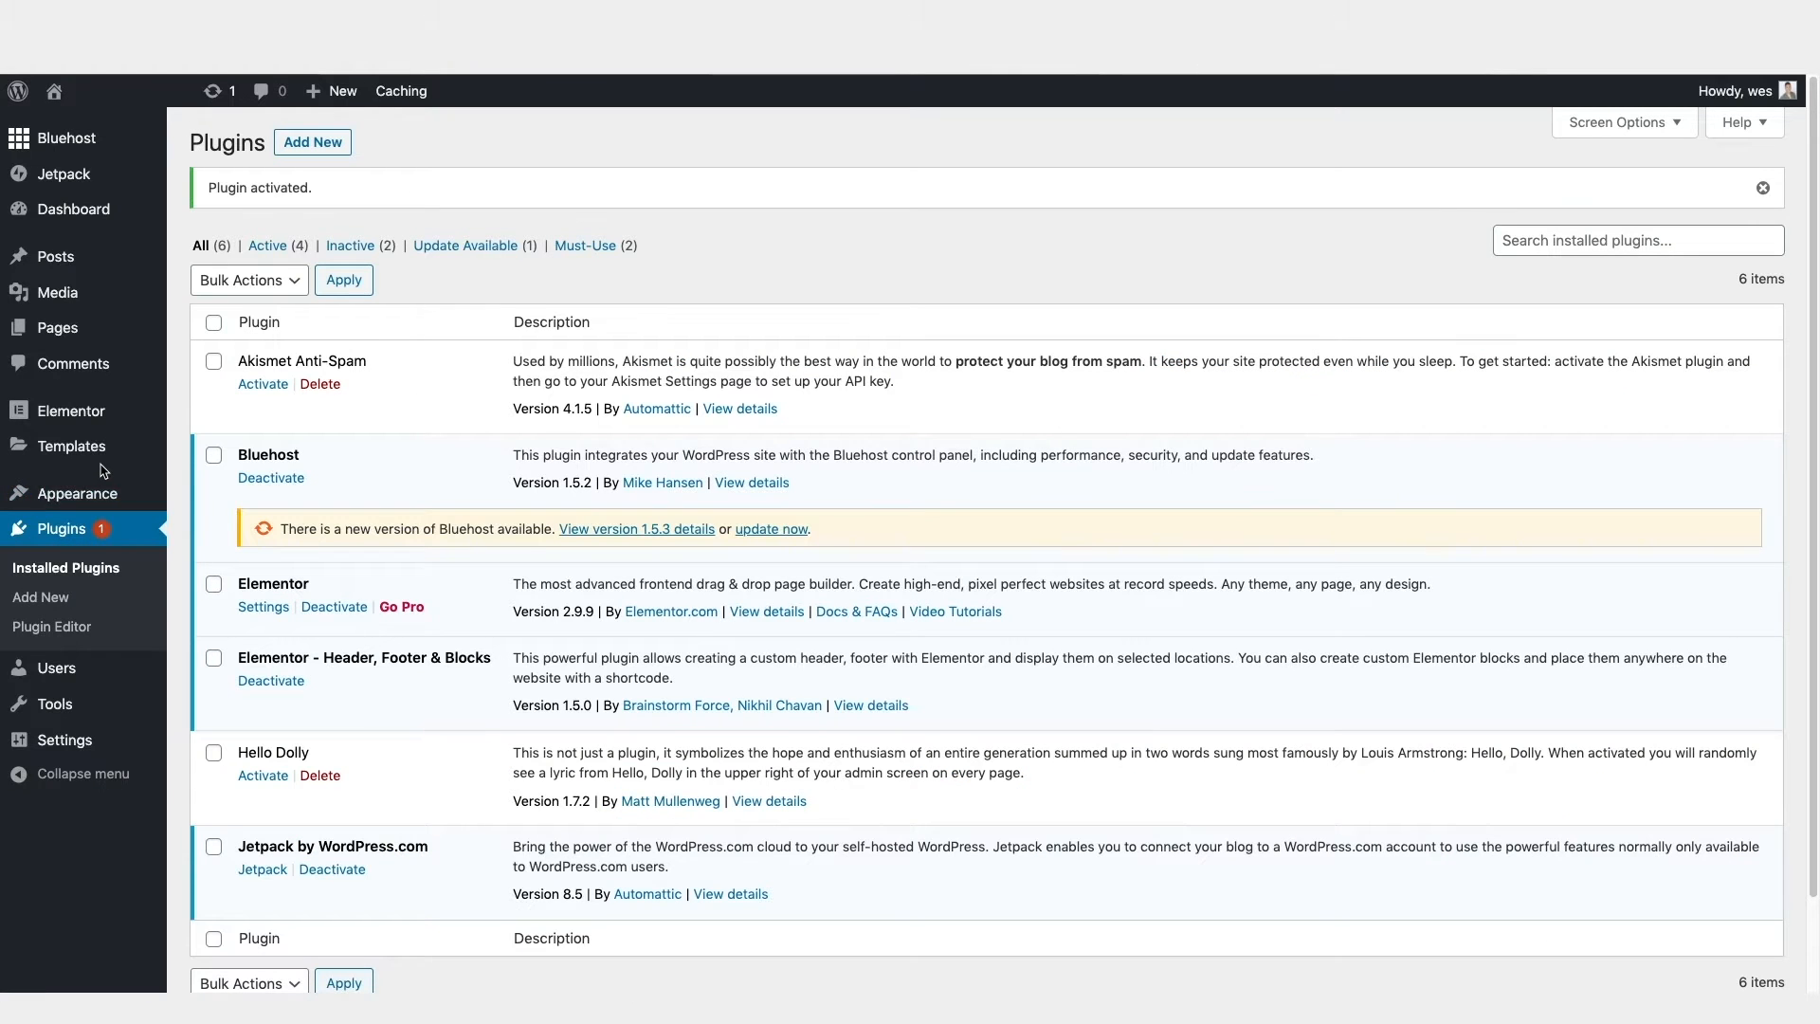
Step: Search the available themes for "hello" and install and activate the Hello Elementor theme
{"action": "mouse_move", "coordinate": [83, 507]}
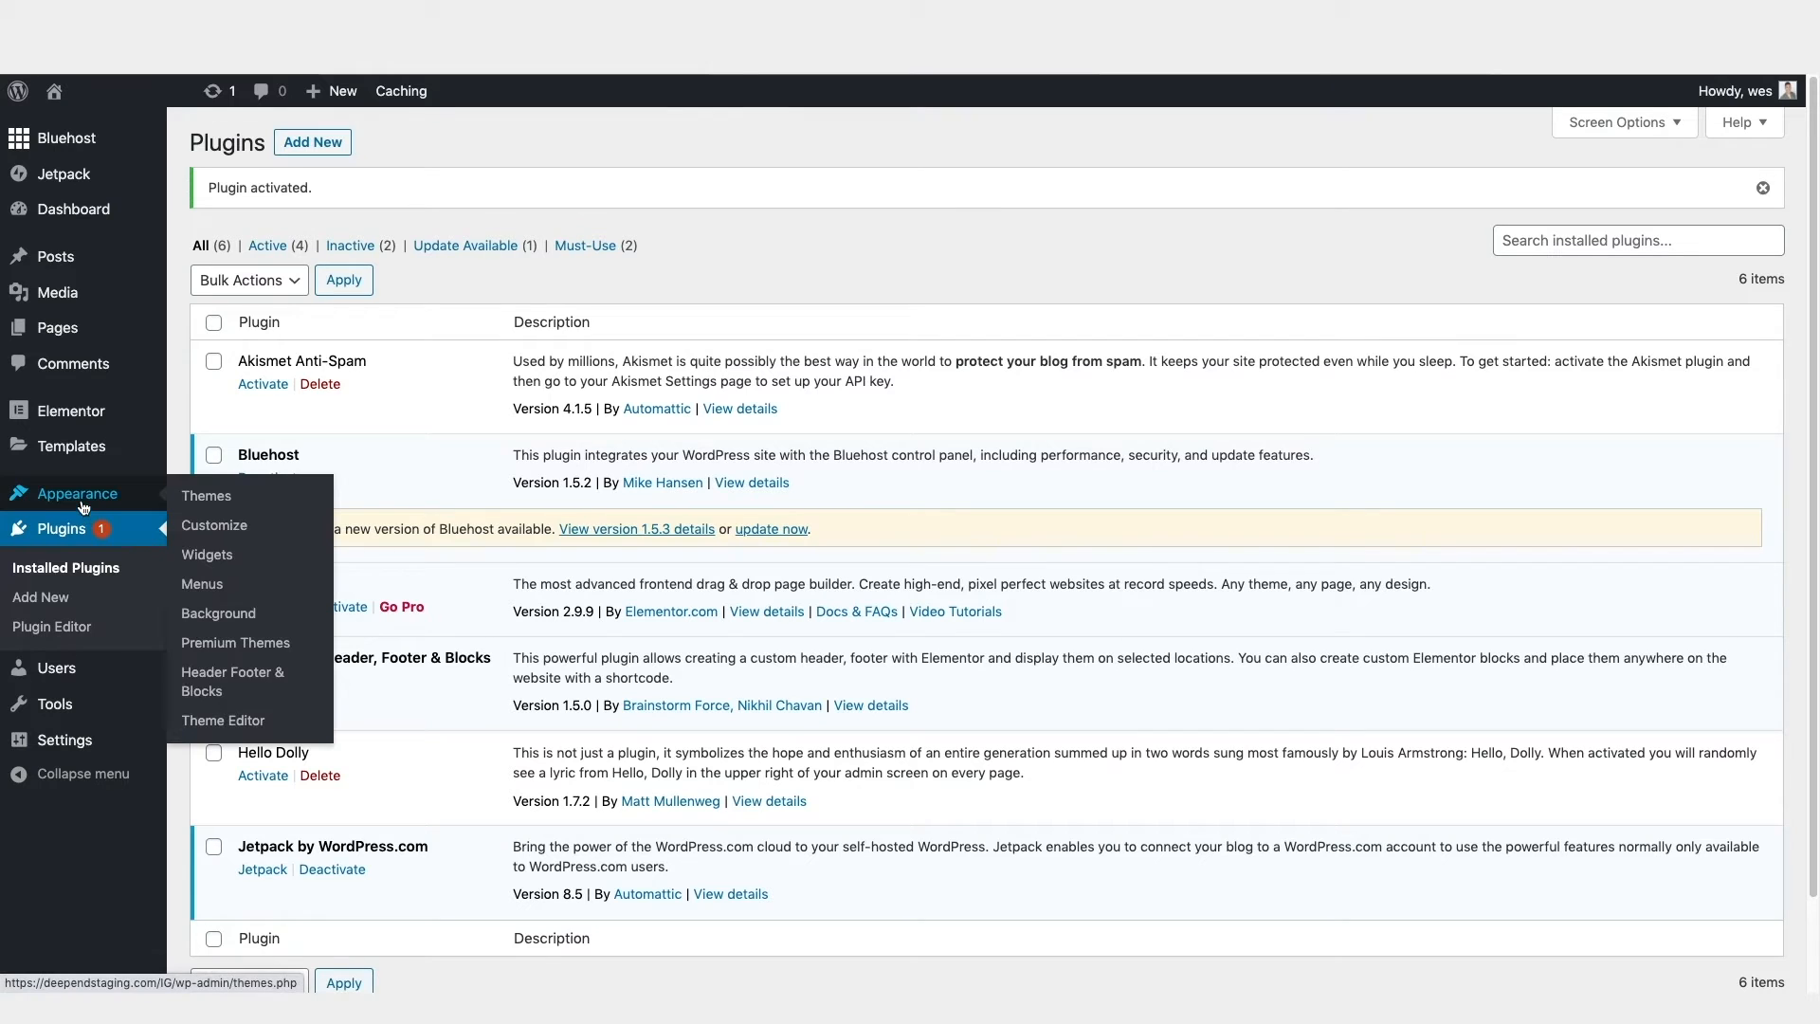
{"action": "left_click", "coordinate": [209, 503]}
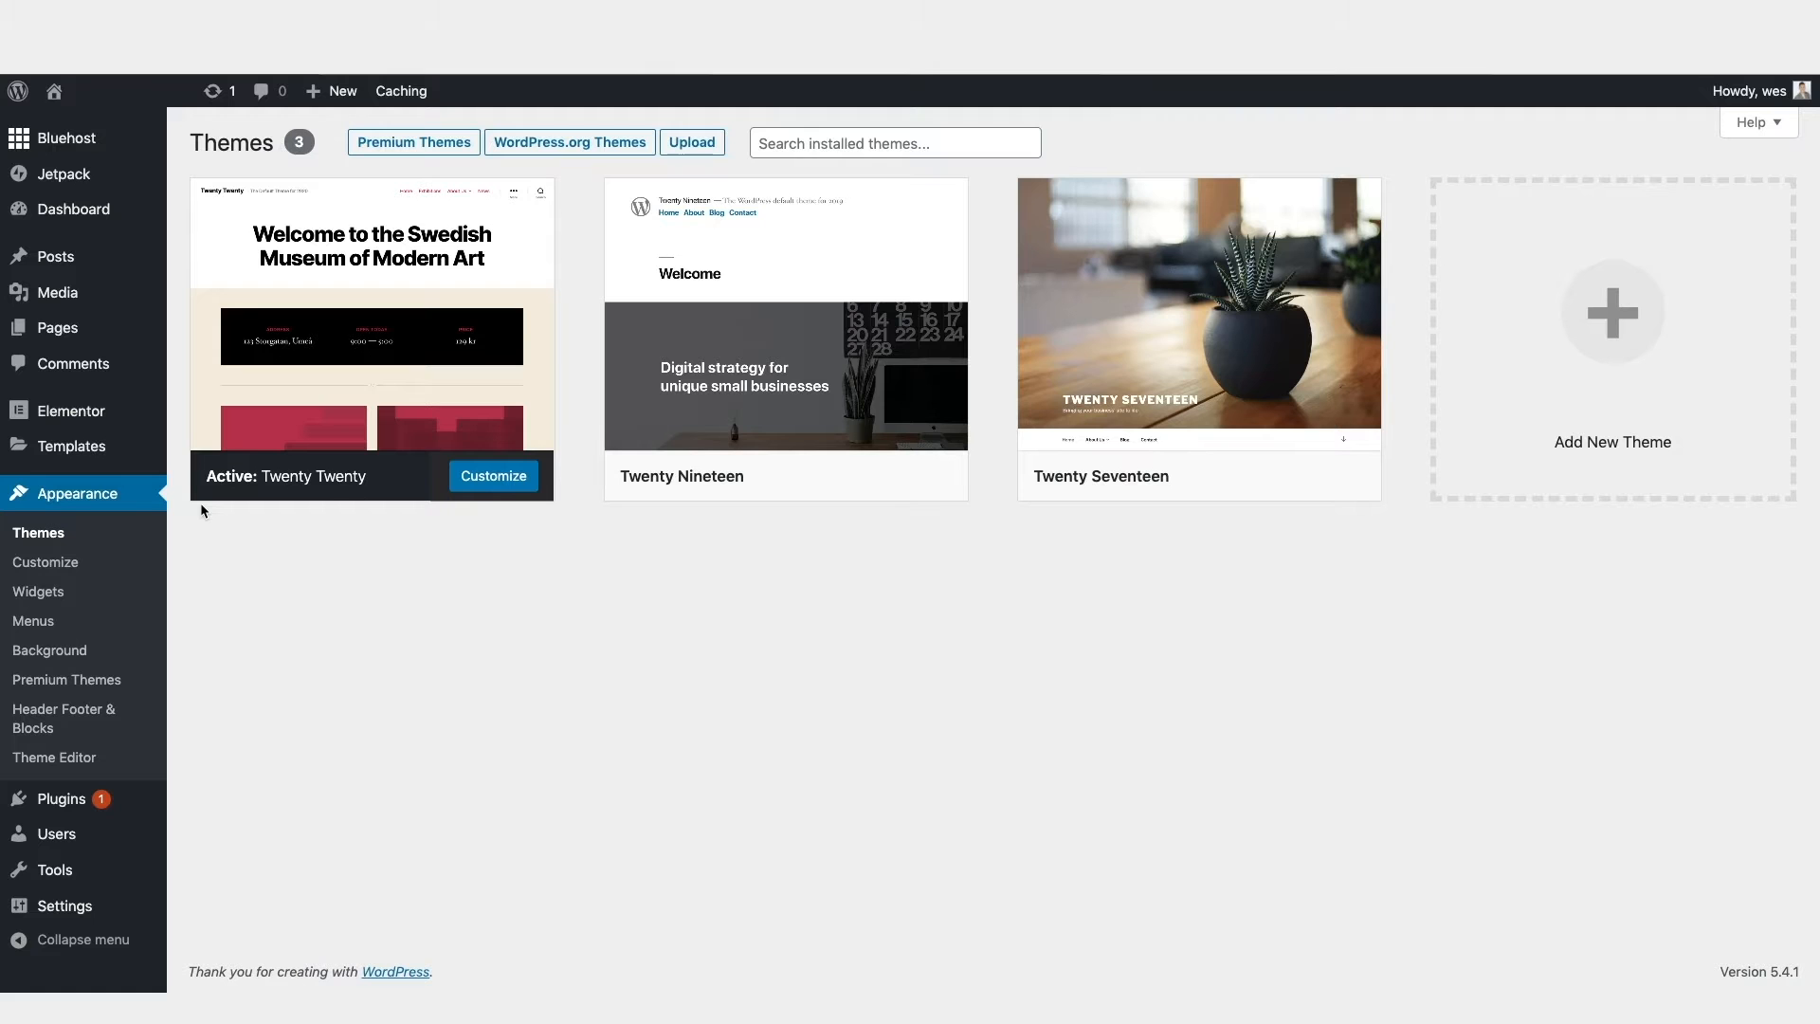
{"action": "left_click", "coordinate": [1668, 438]}
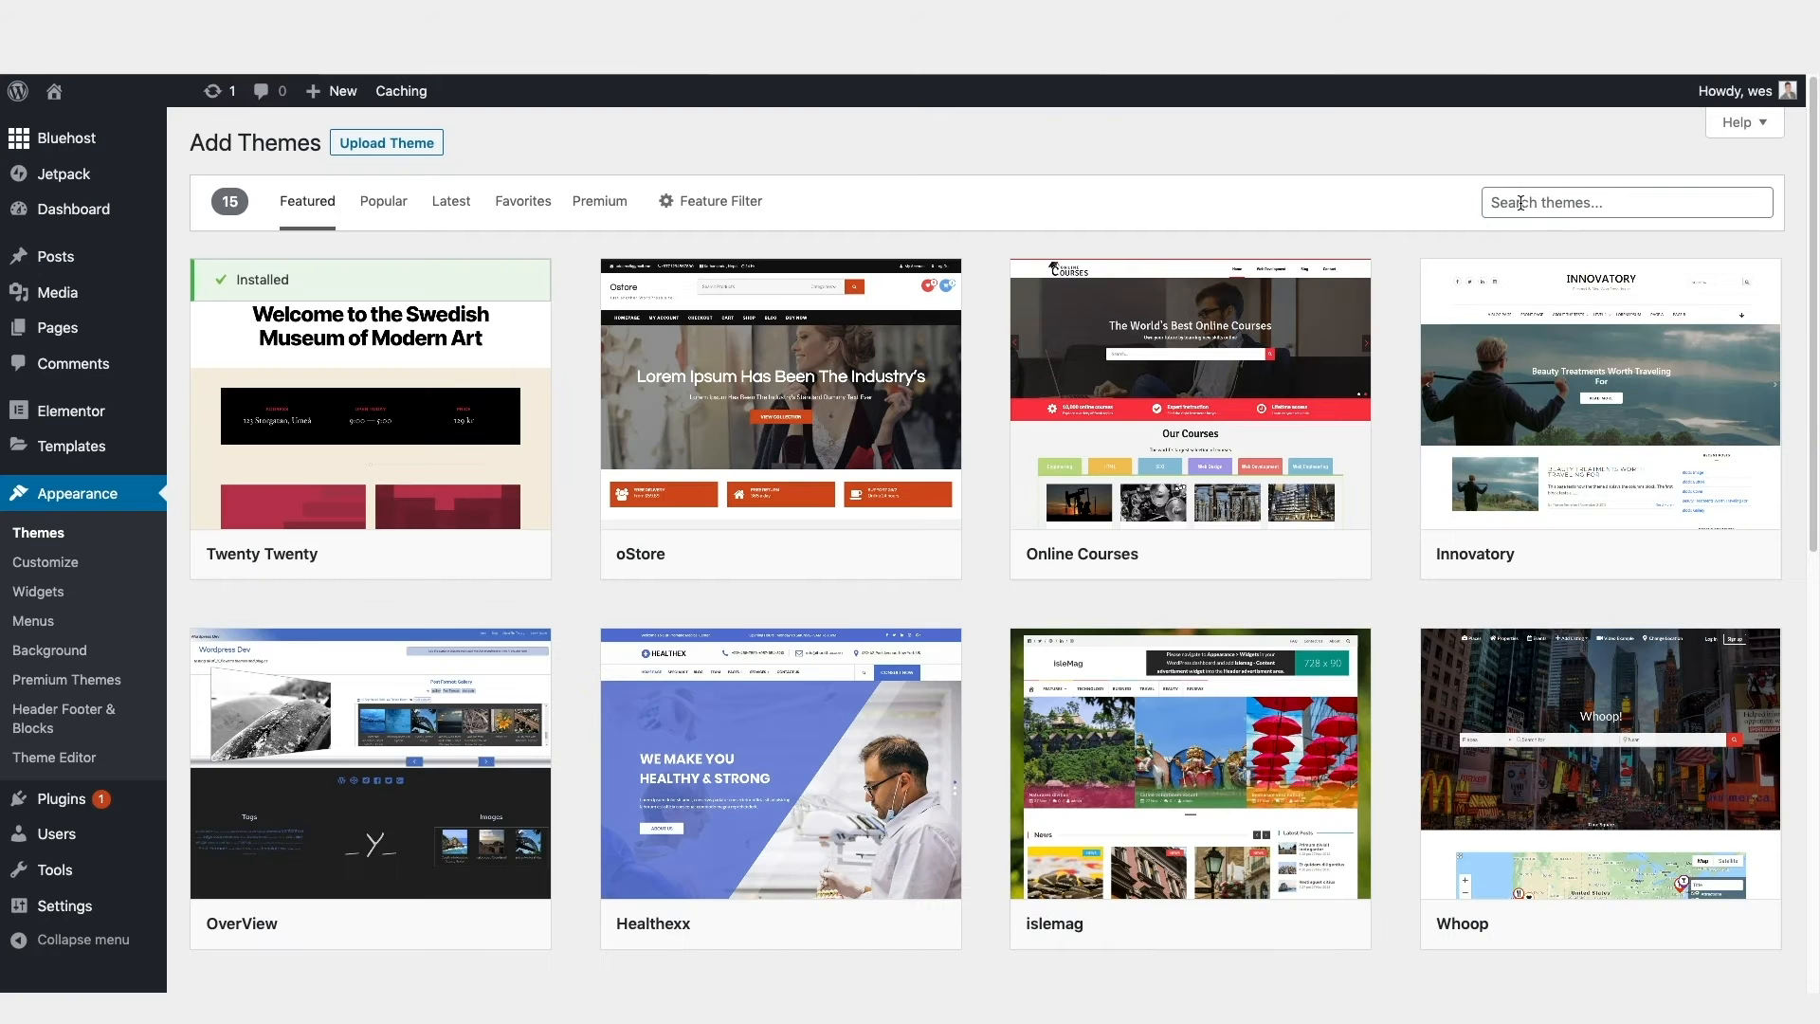
{"action": "left_click", "coordinate": [1520, 202]}
{"action": "type", "text": "hello"}
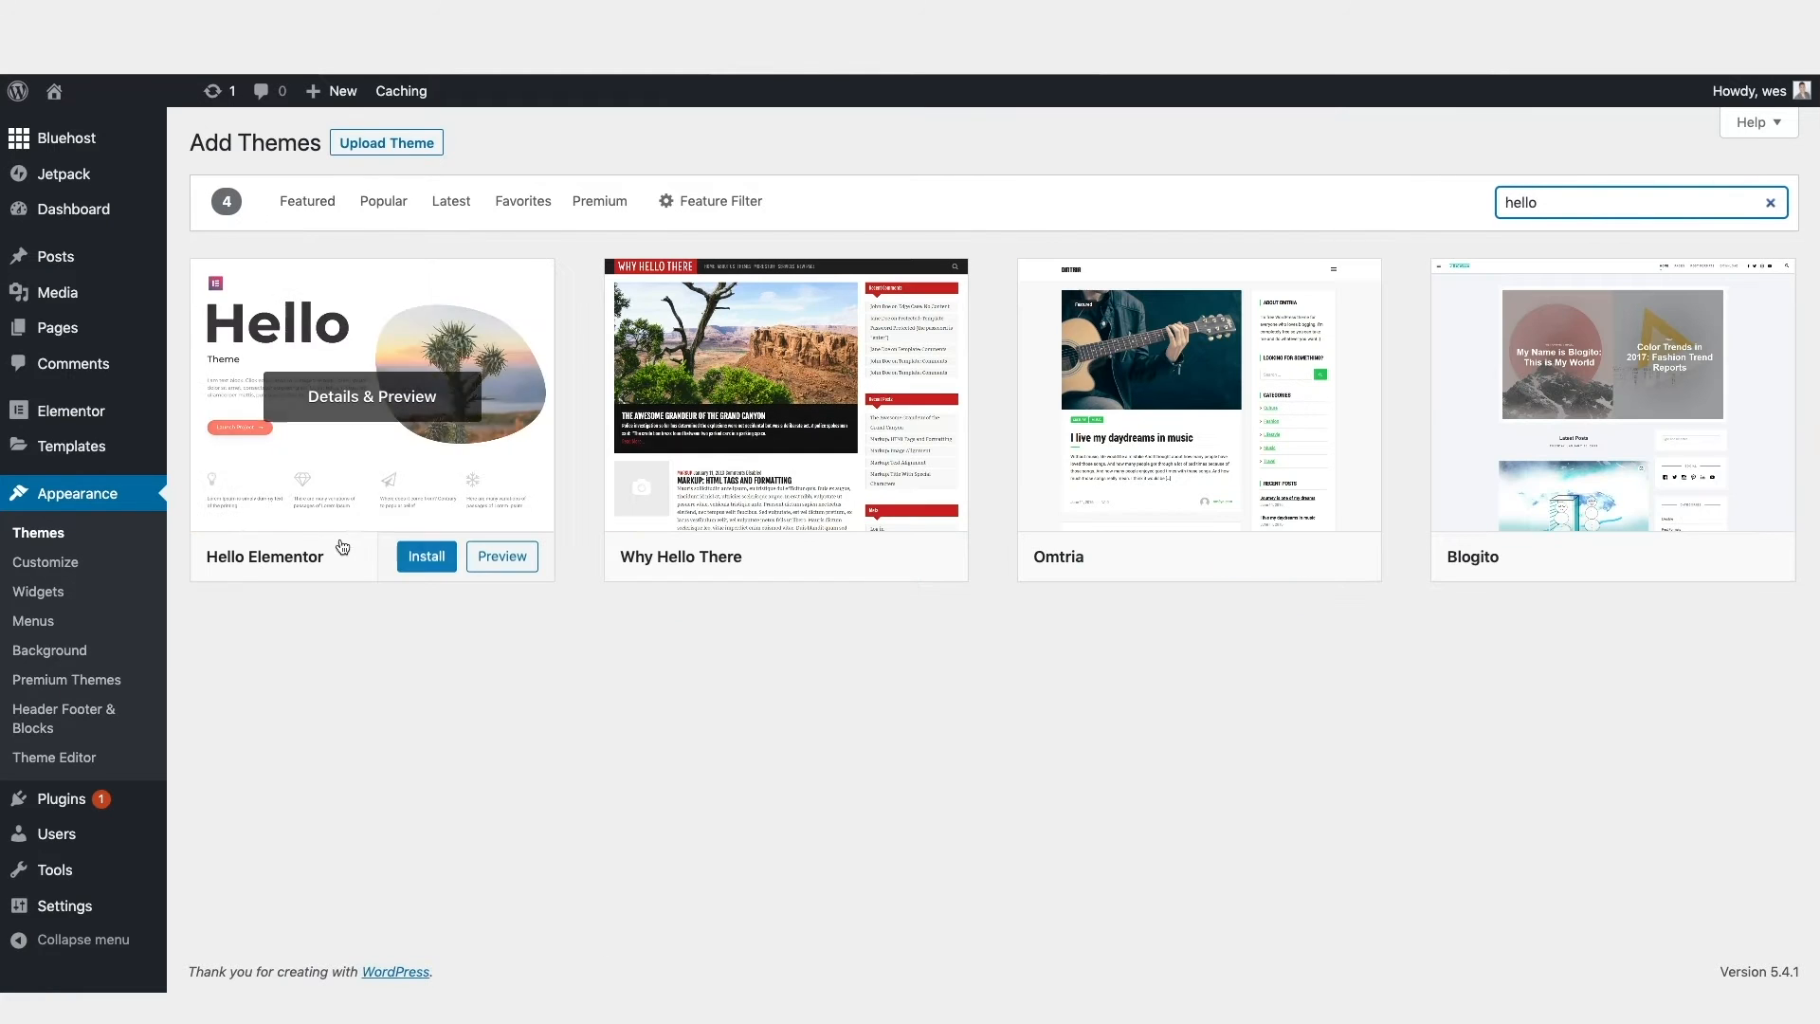
{"action": "left_click", "coordinate": [425, 559]}
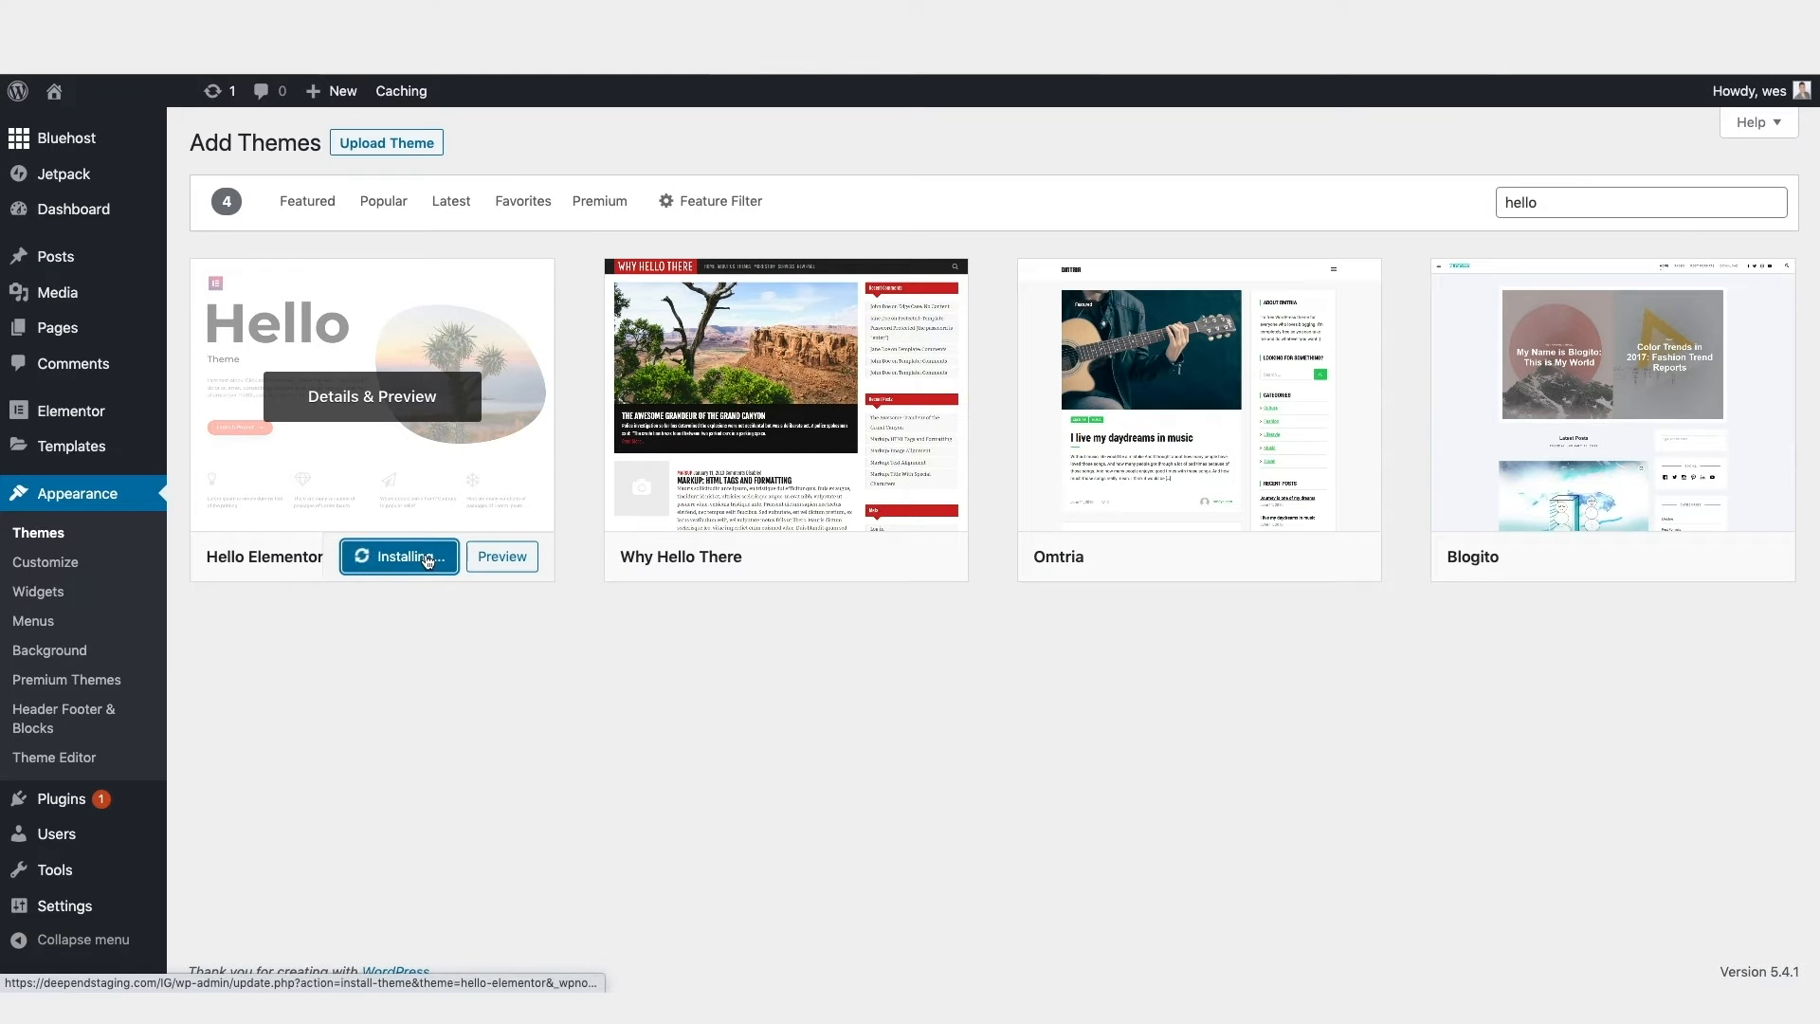
{"action": "left_click", "coordinate": [390, 557]}
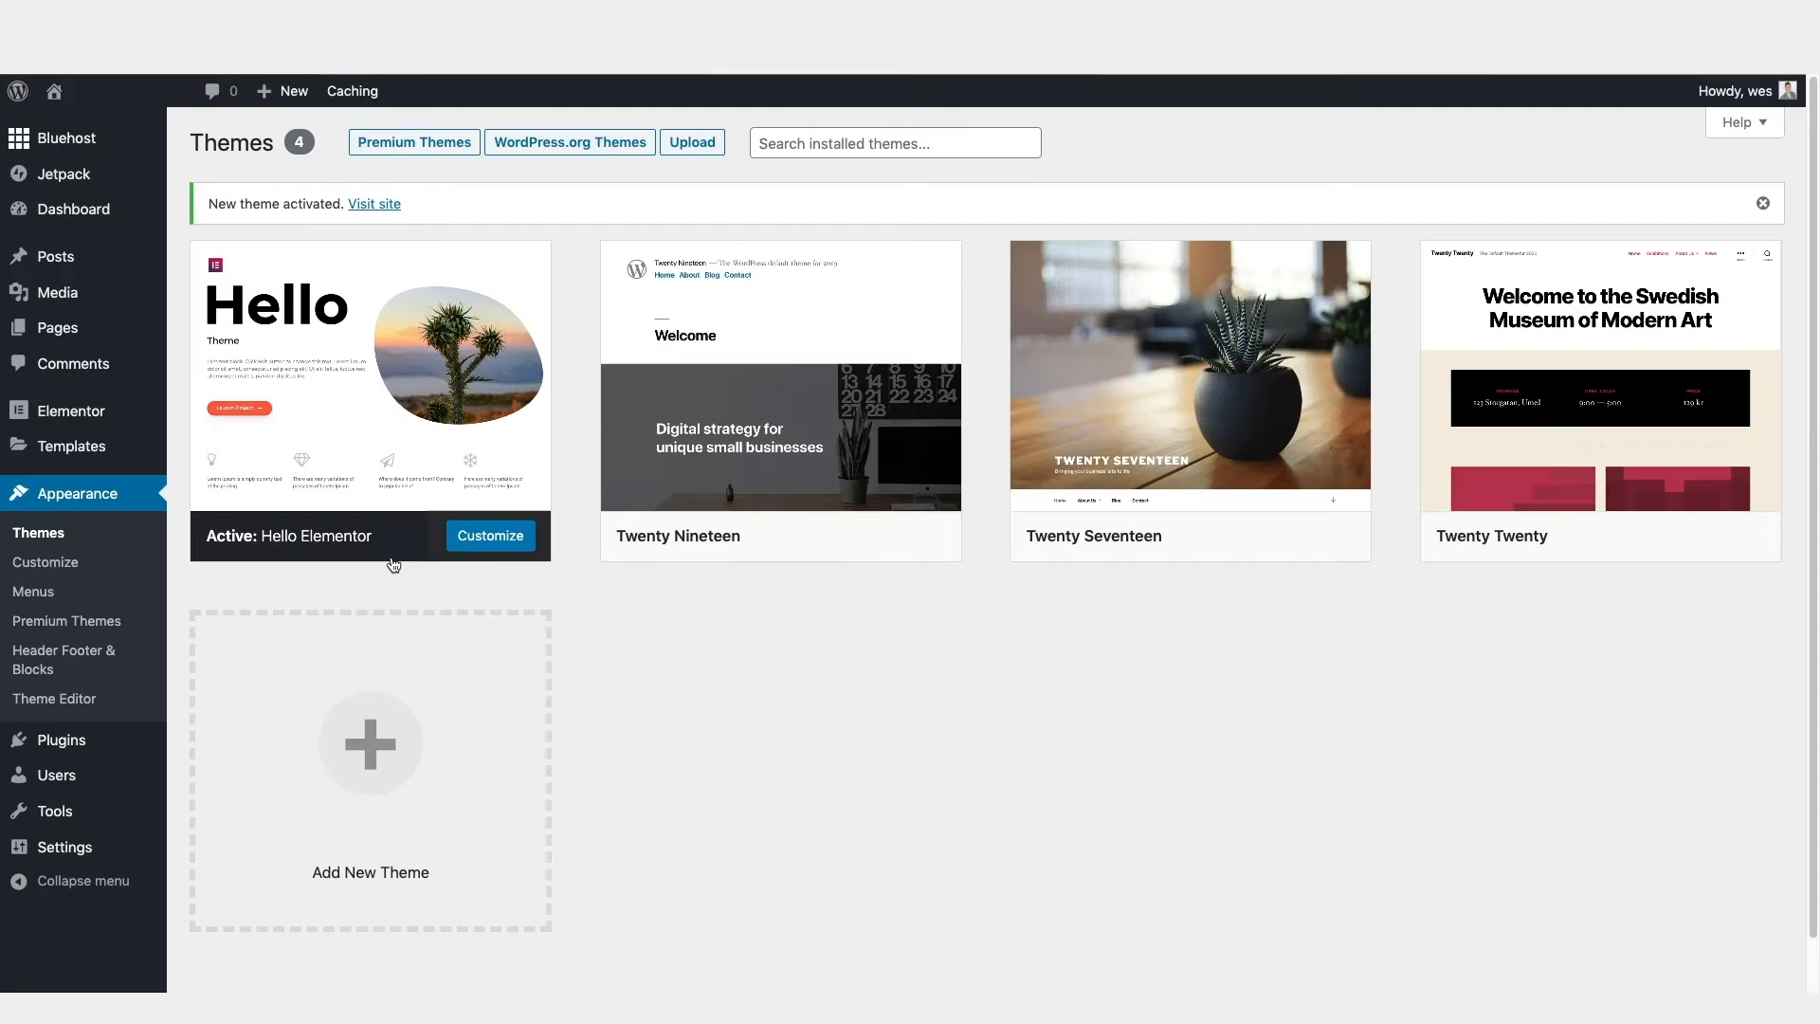
Step: Create a new page with Elementor from the dashboard and set its page layout to Elementor Canvas
{"action": "left_click", "coordinate": [96, 216]}
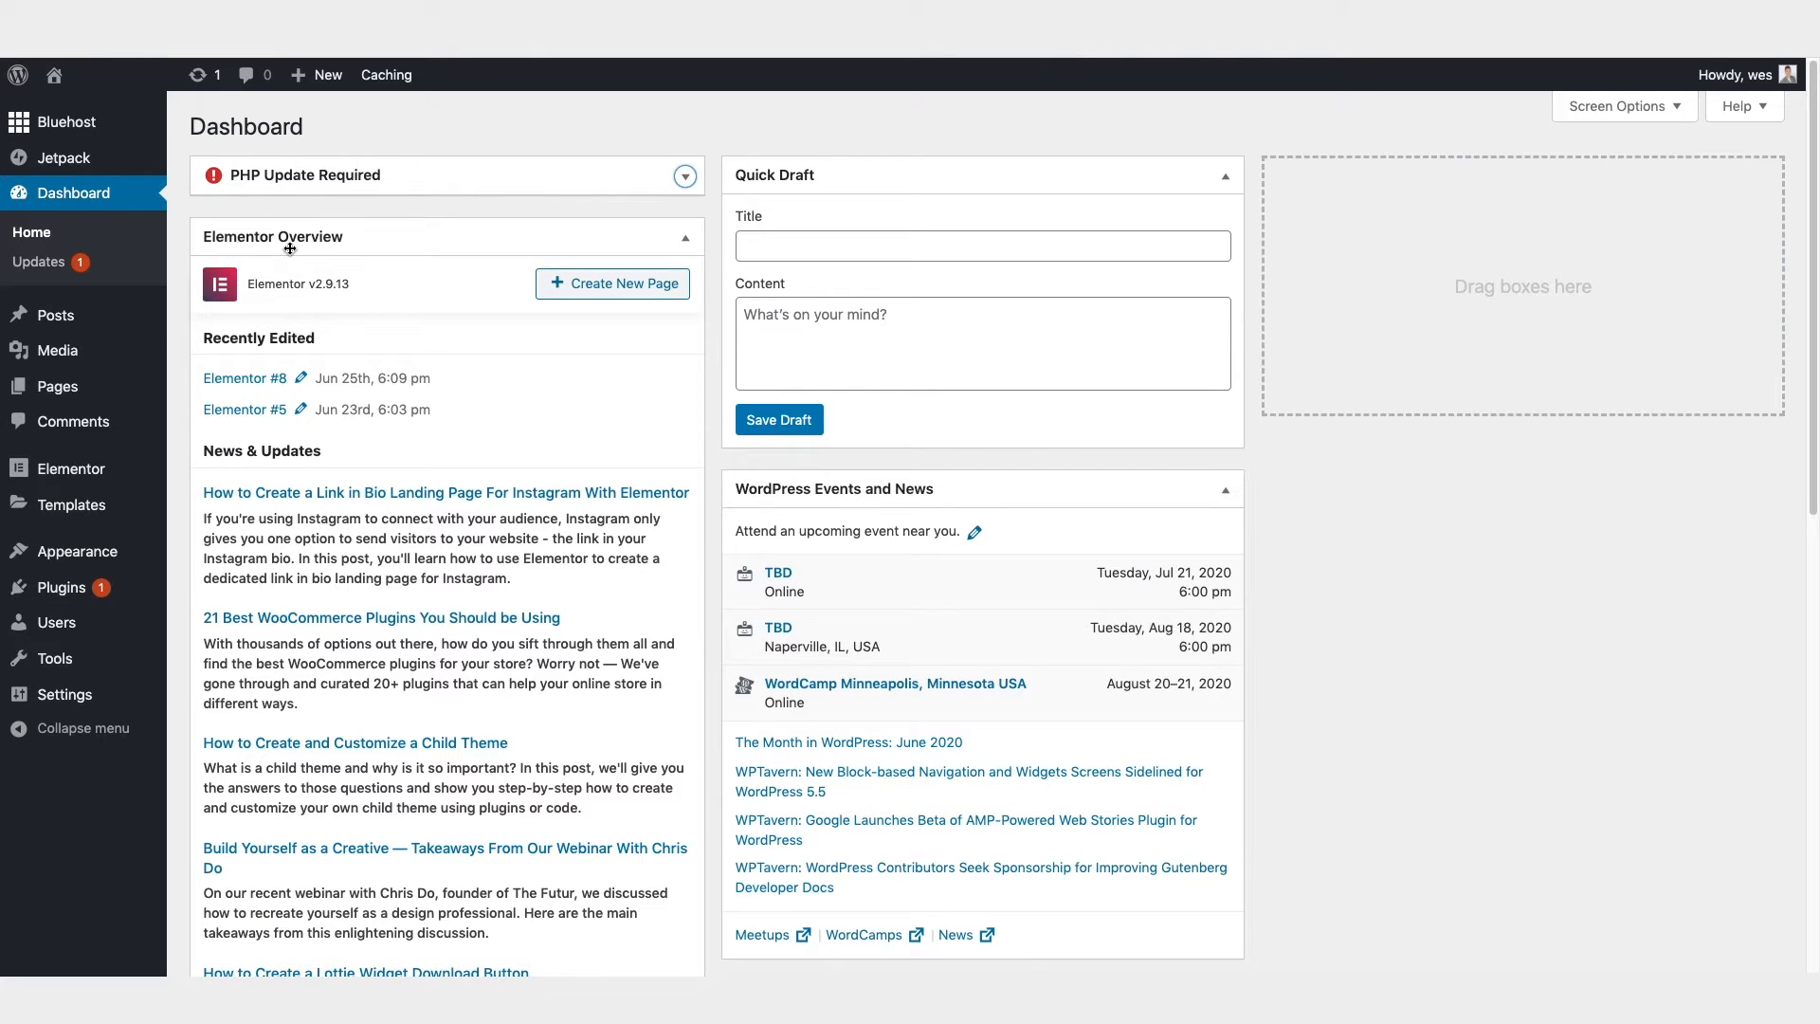
{"action": "left_click", "coordinate": [602, 291]}
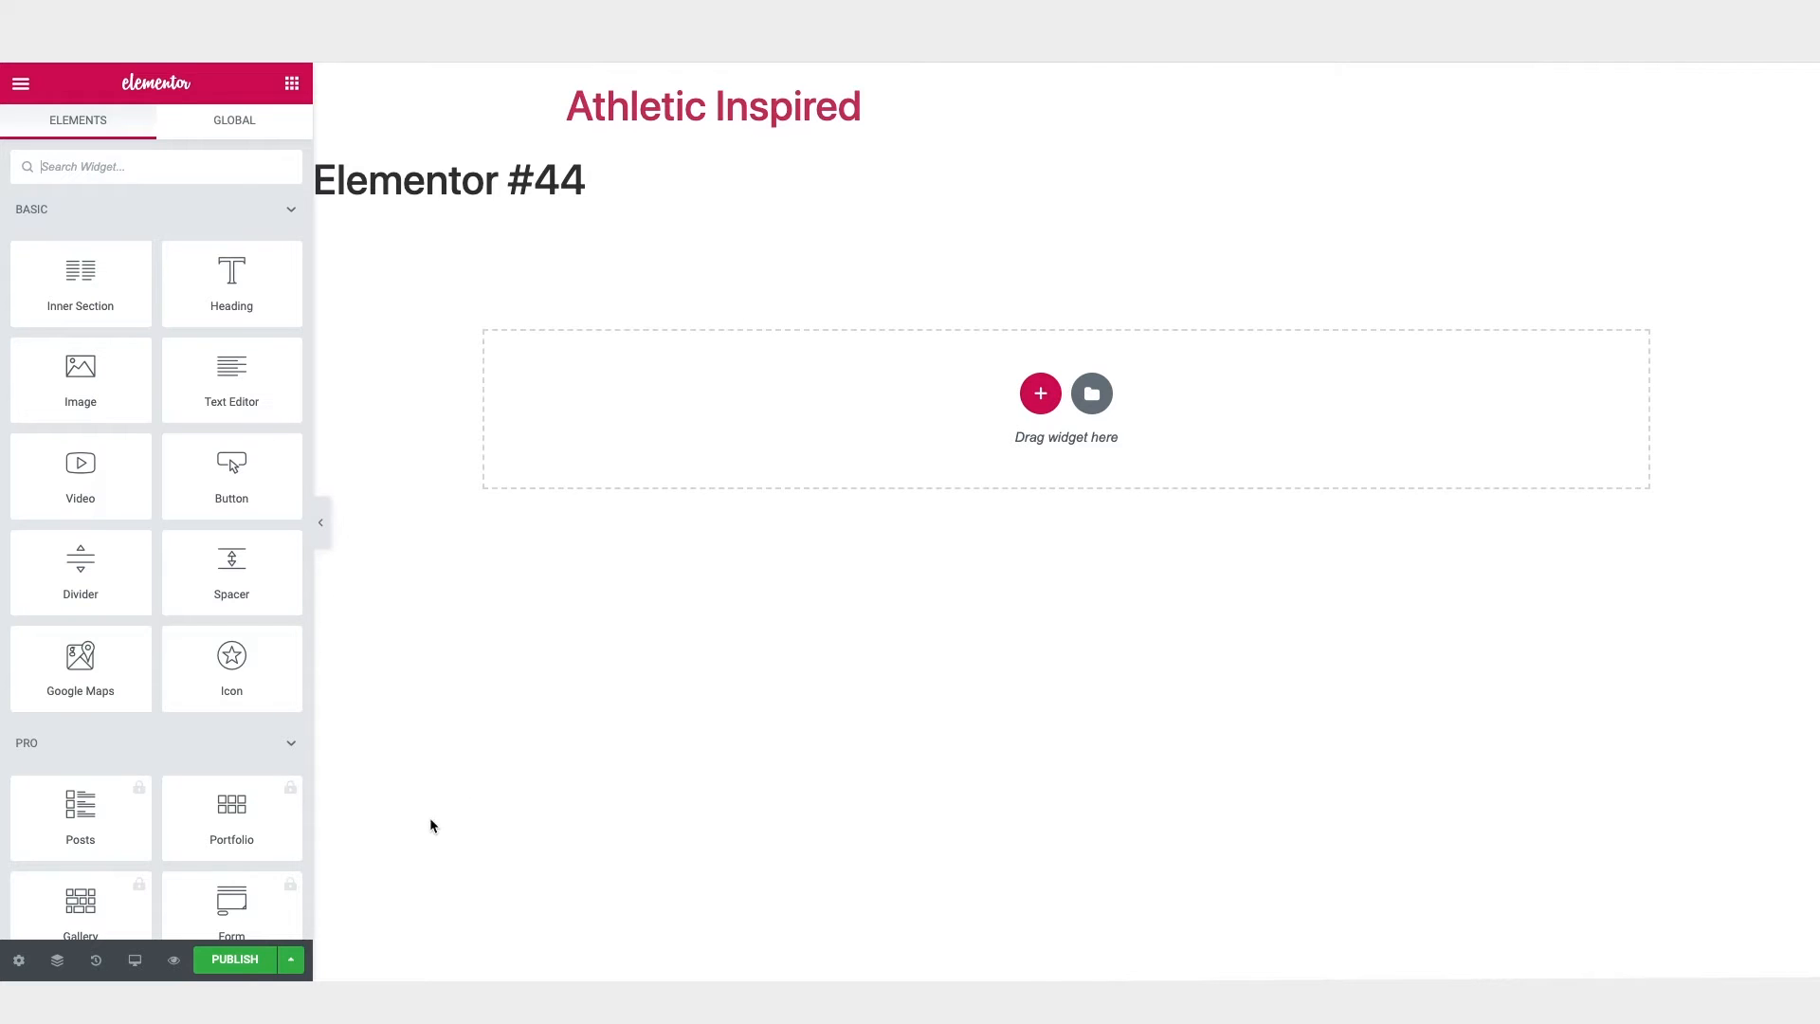
{"action": "left_click", "coordinate": [19, 960]}
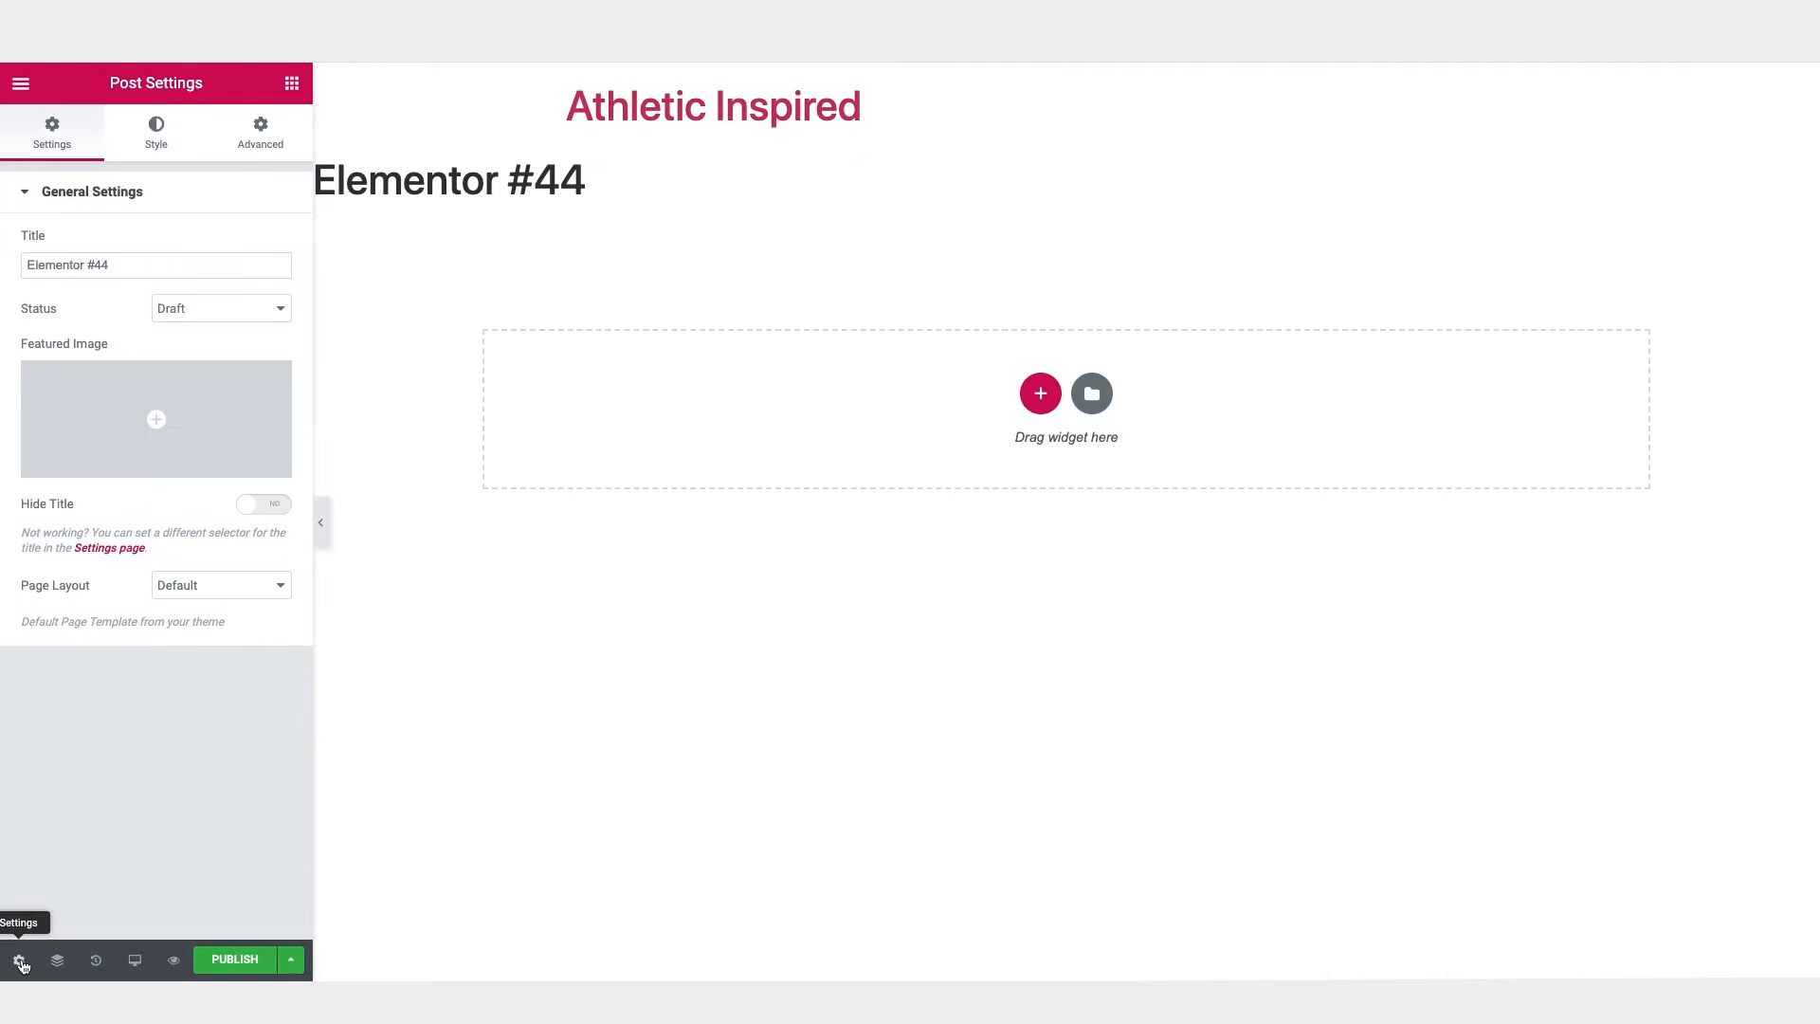
{"action": "left_click", "coordinate": [231, 590]}
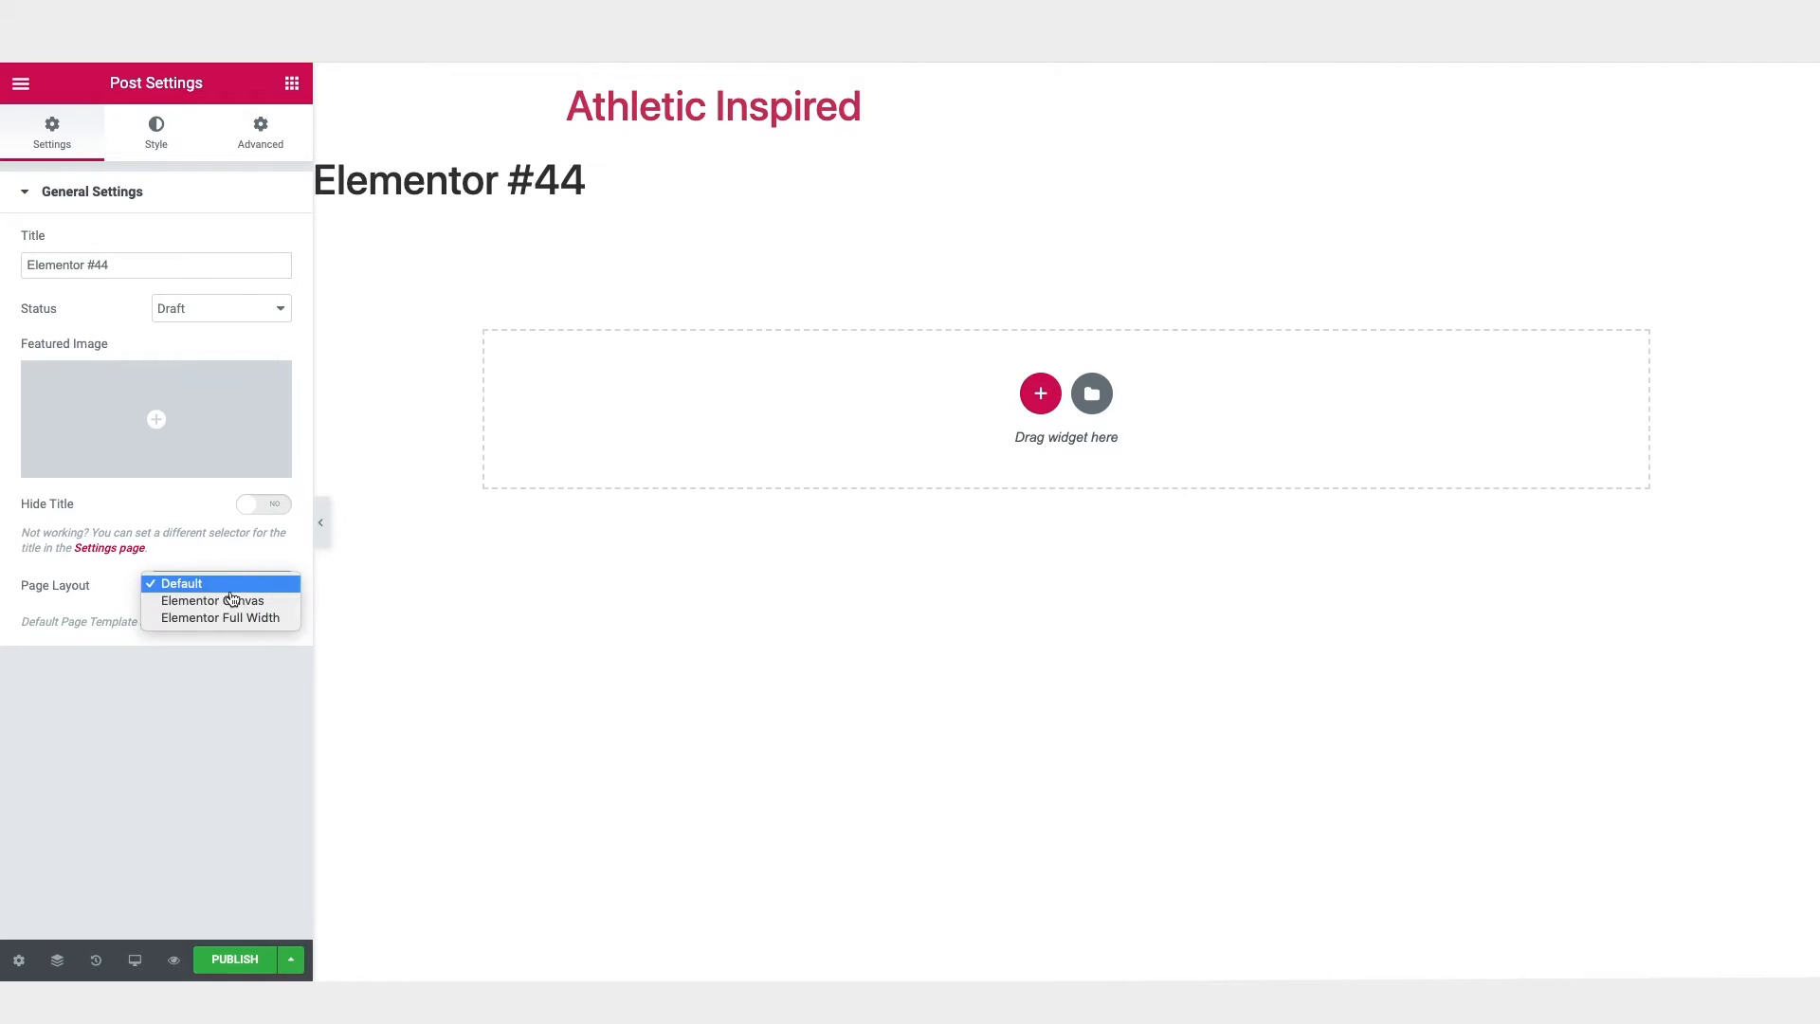
{"action": "left_click", "coordinate": [233, 608]}
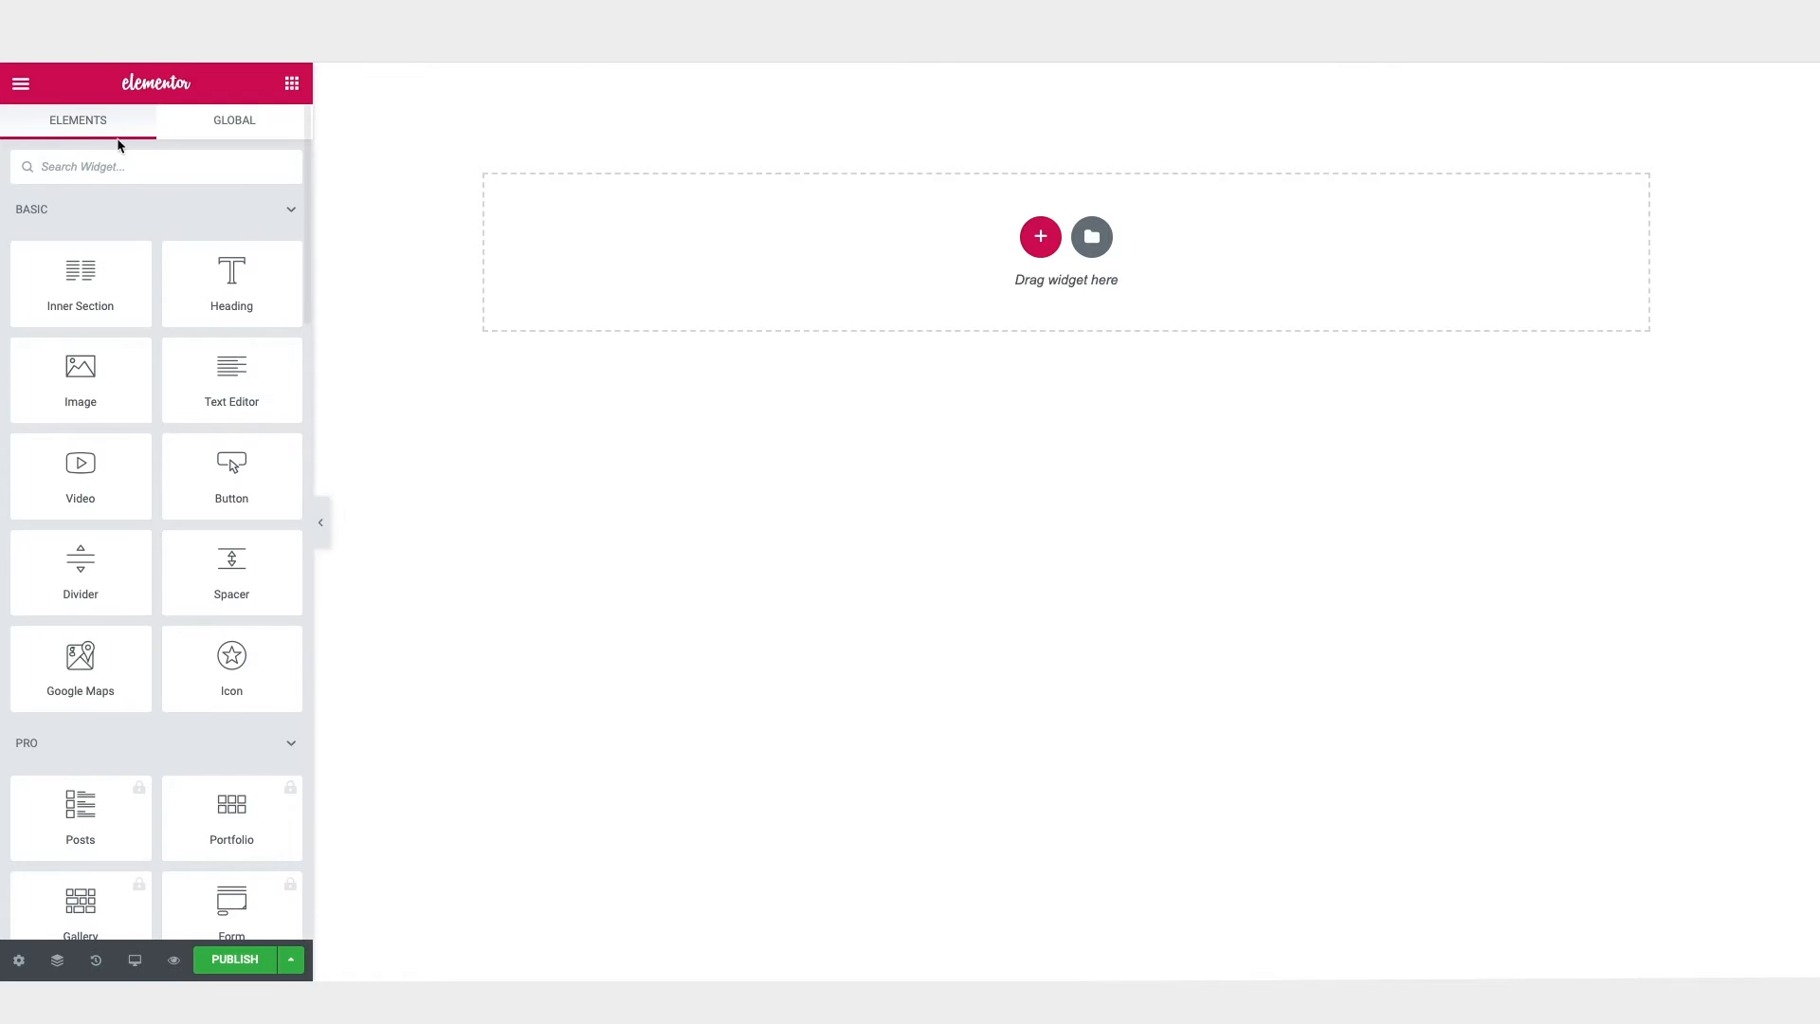
Step: Set the Primary Headline font family to Rajdhani in Elementor's default fonts
{"action": "left_click", "coordinate": [20, 87]}
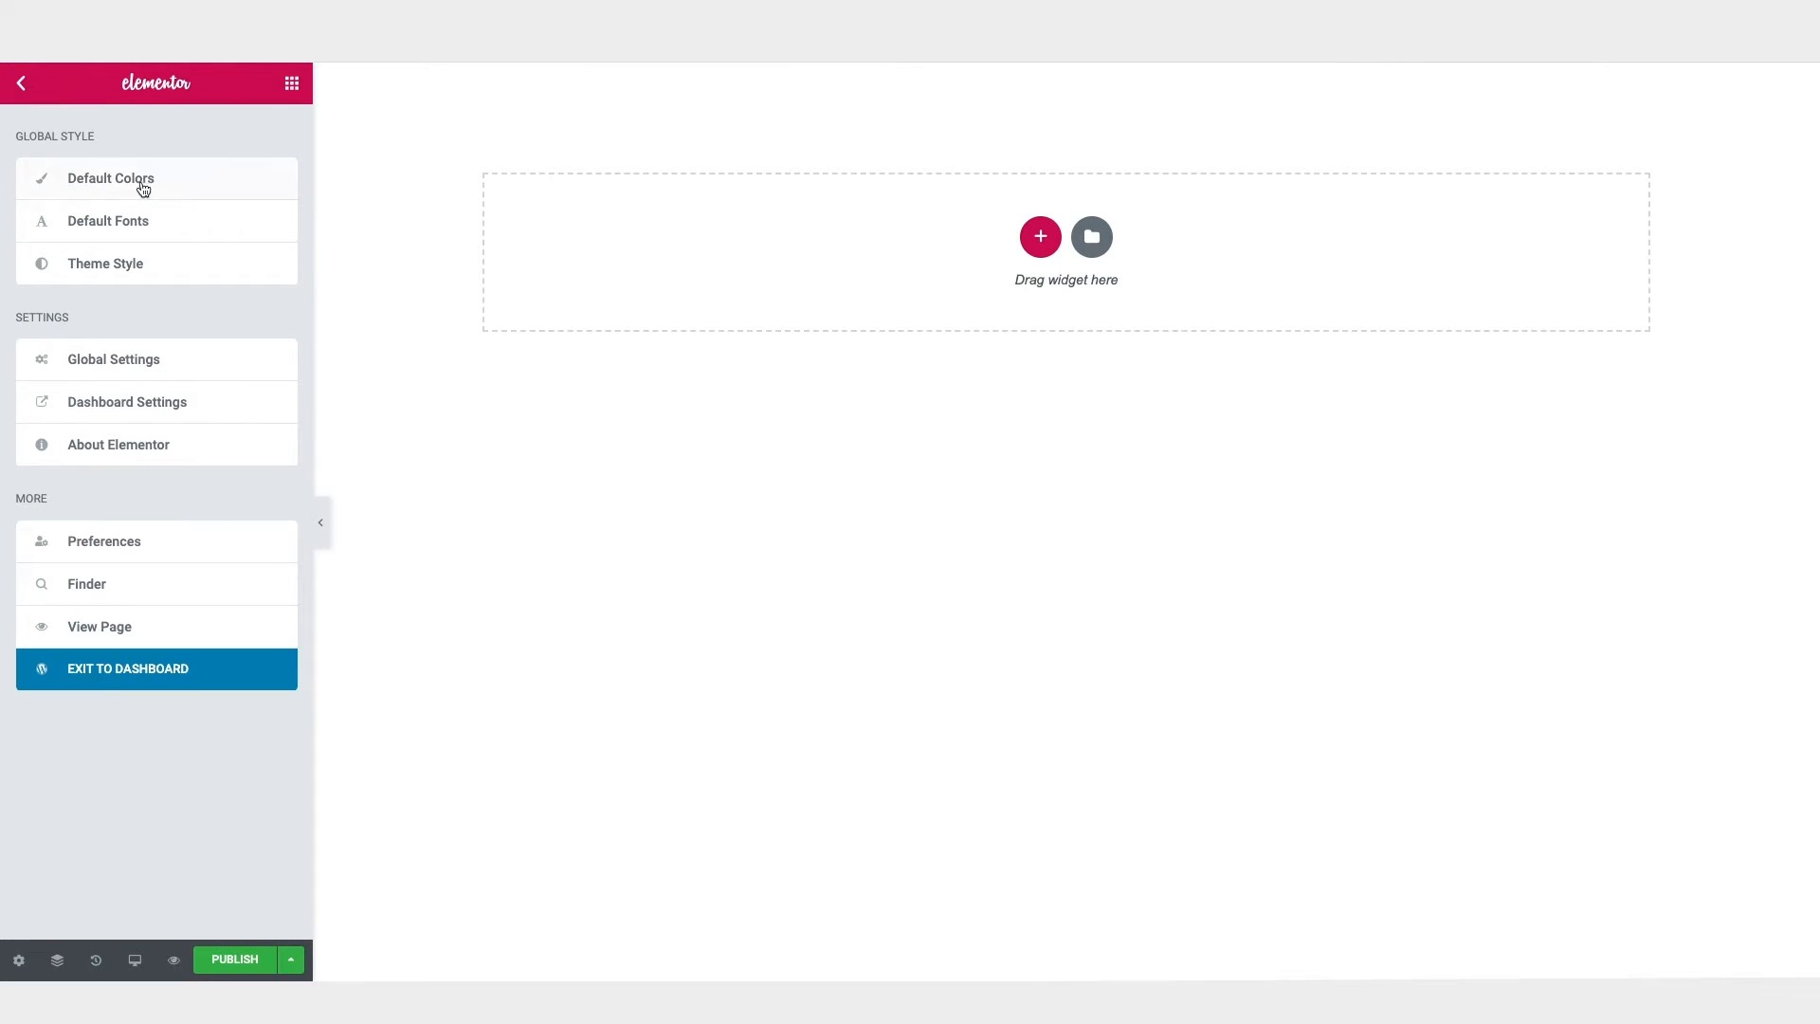
{"action": "left_click", "coordinate": [120, 228]}
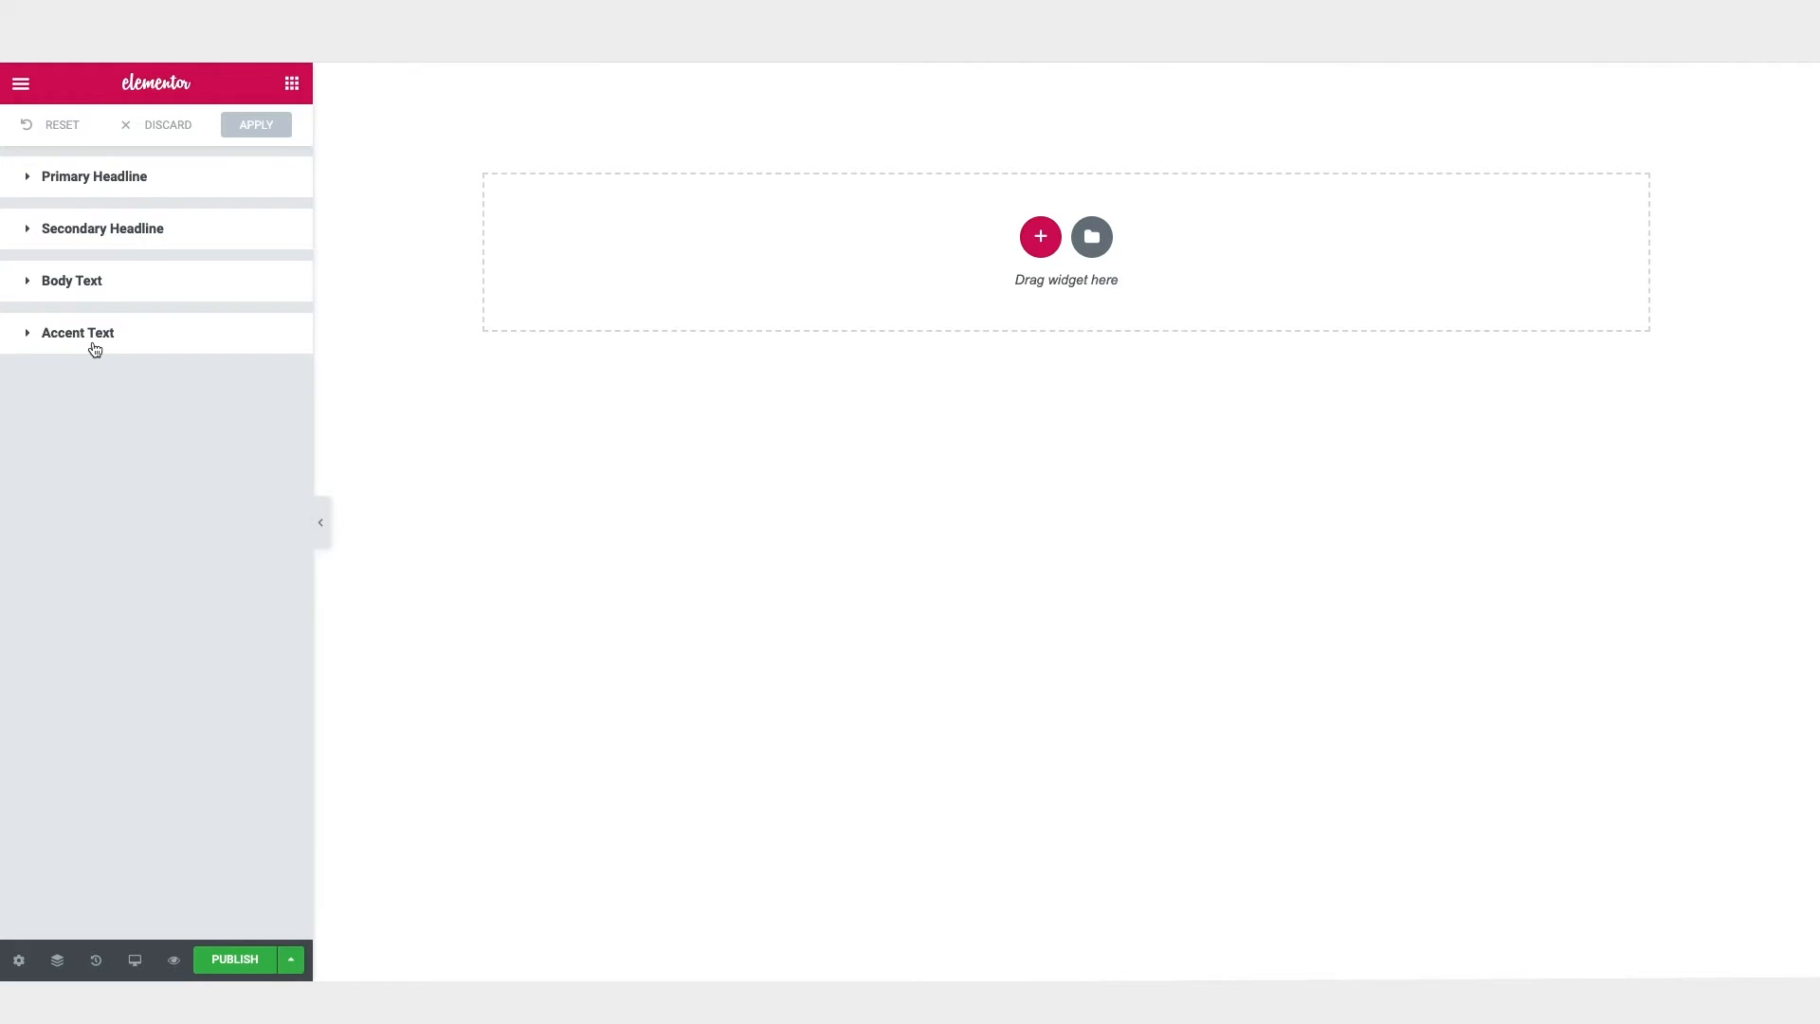
{"action": "left_click", "coordinate": [105, 180]}
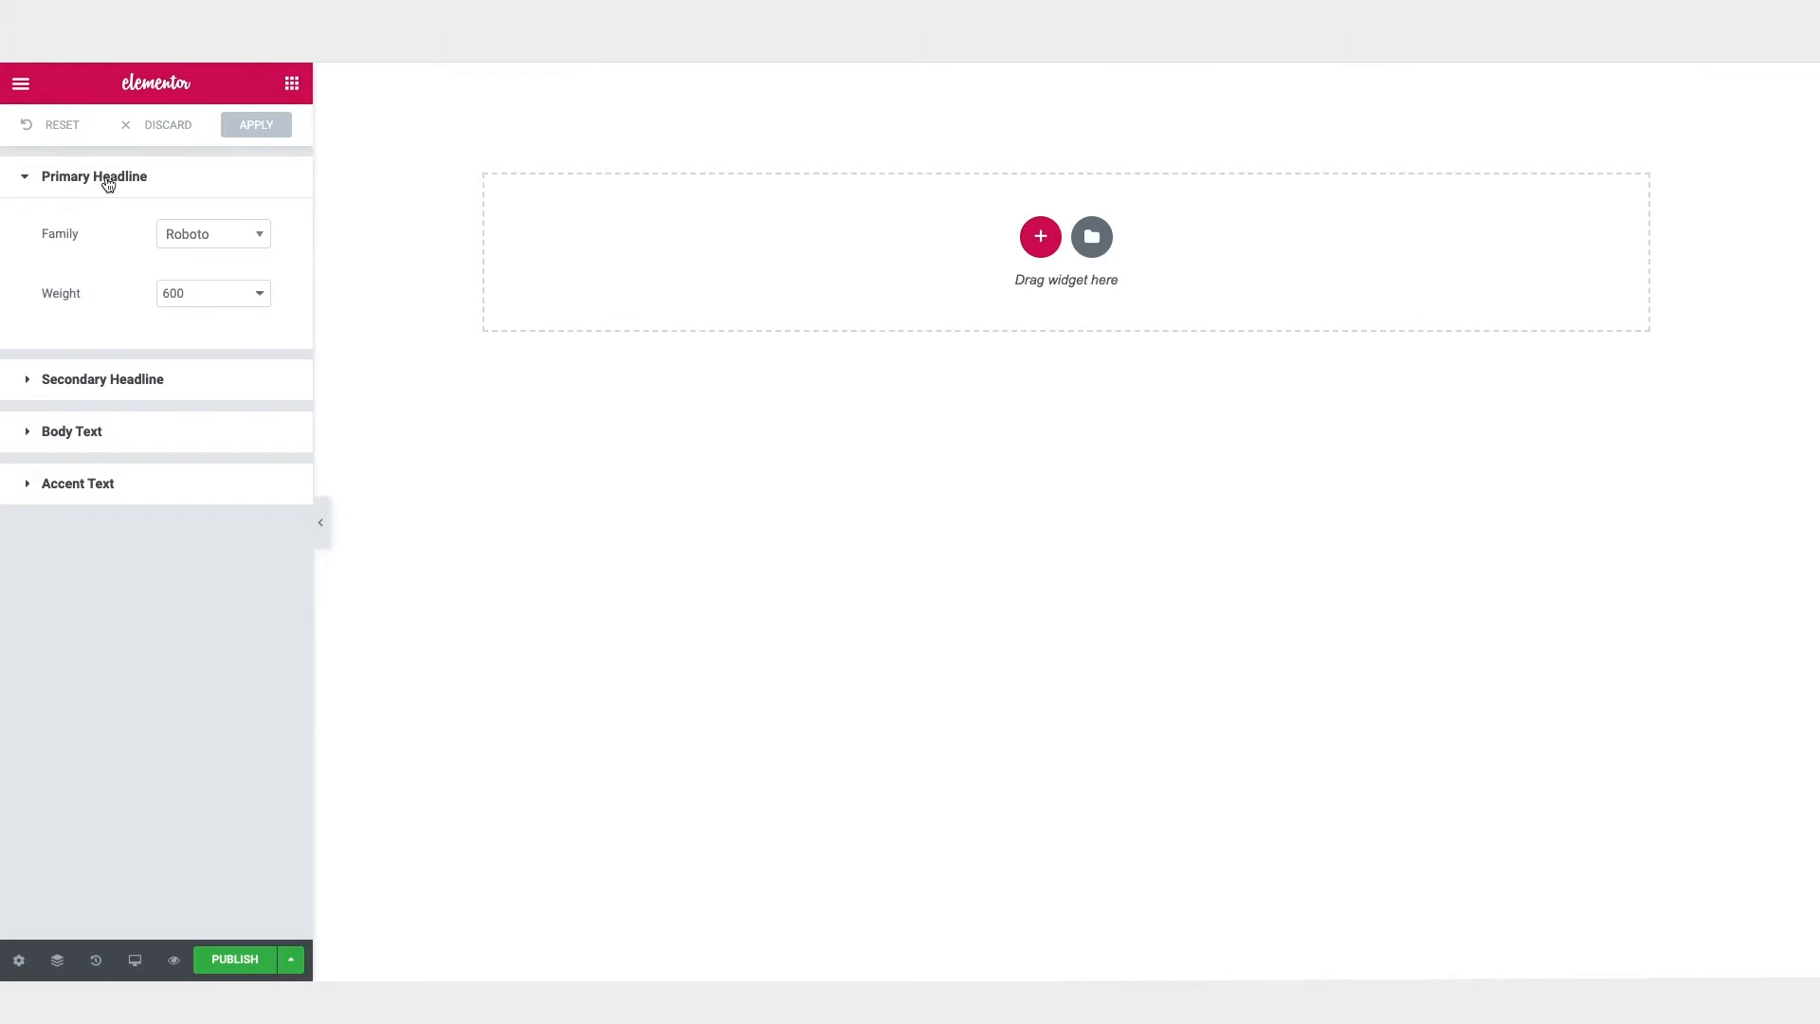
{"action": "left_click", "coordinate": [232, 239]}
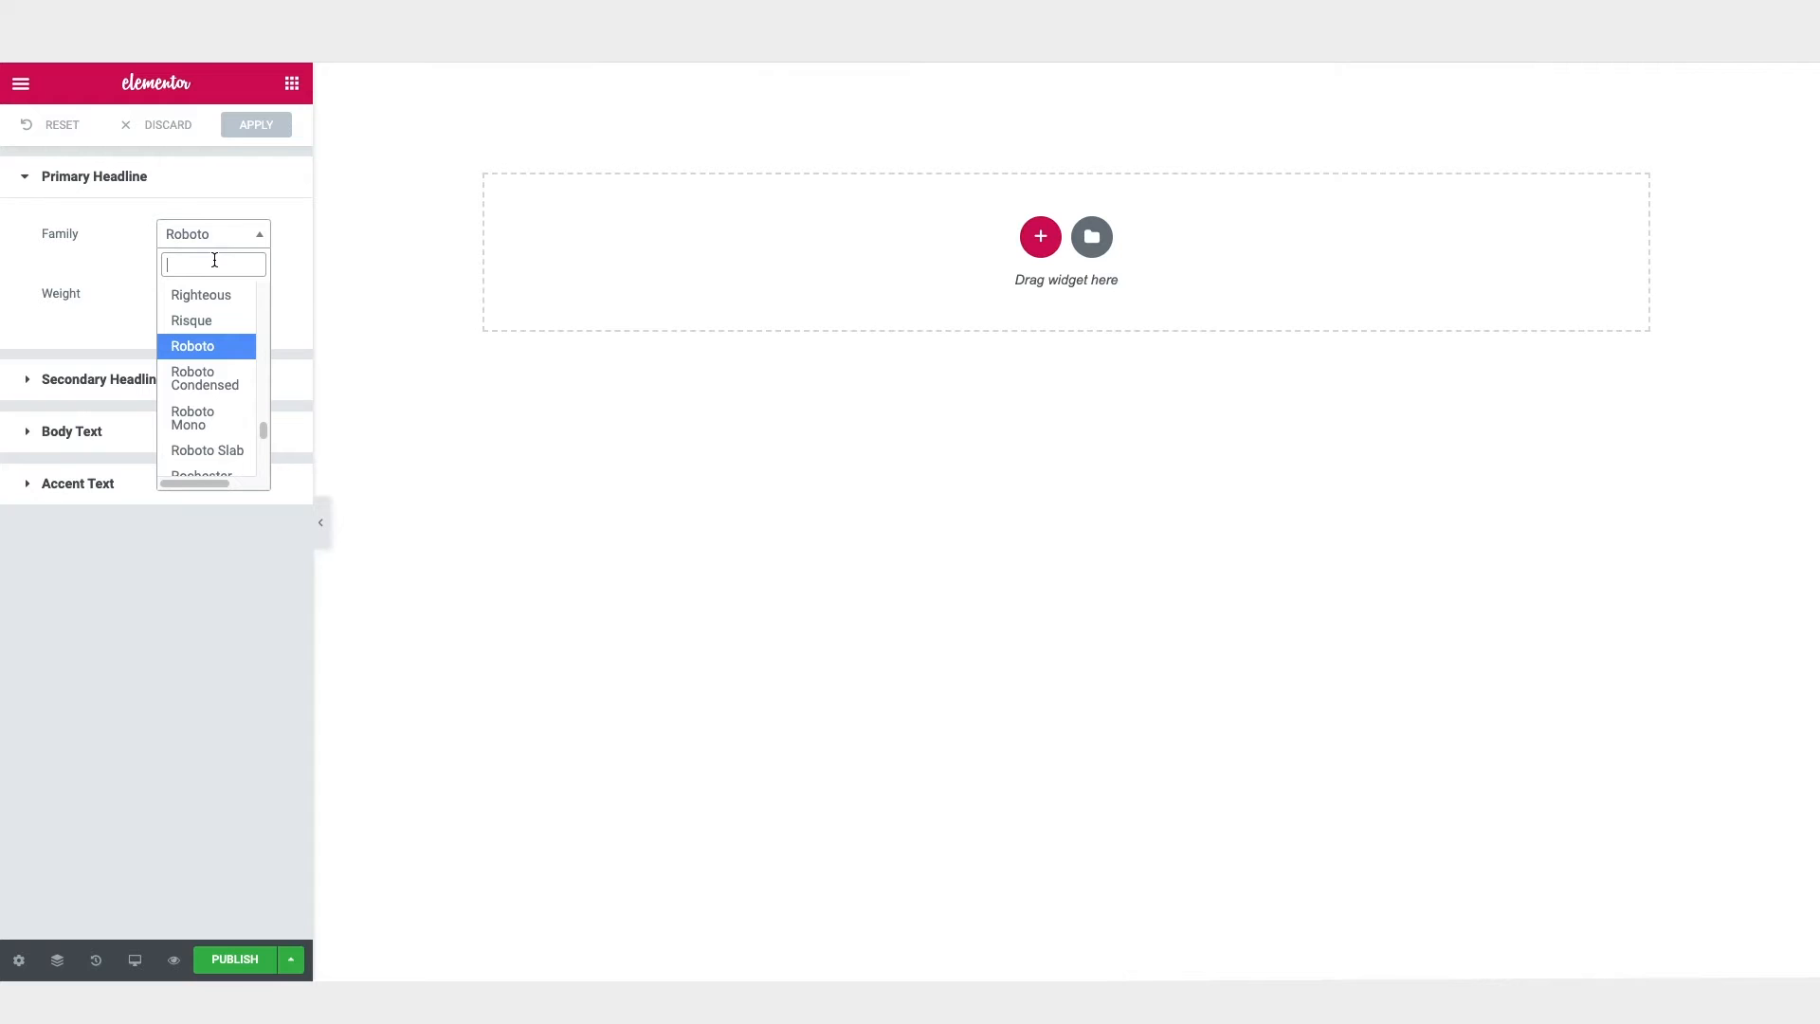
{"action": "type", "text": "rajd"}
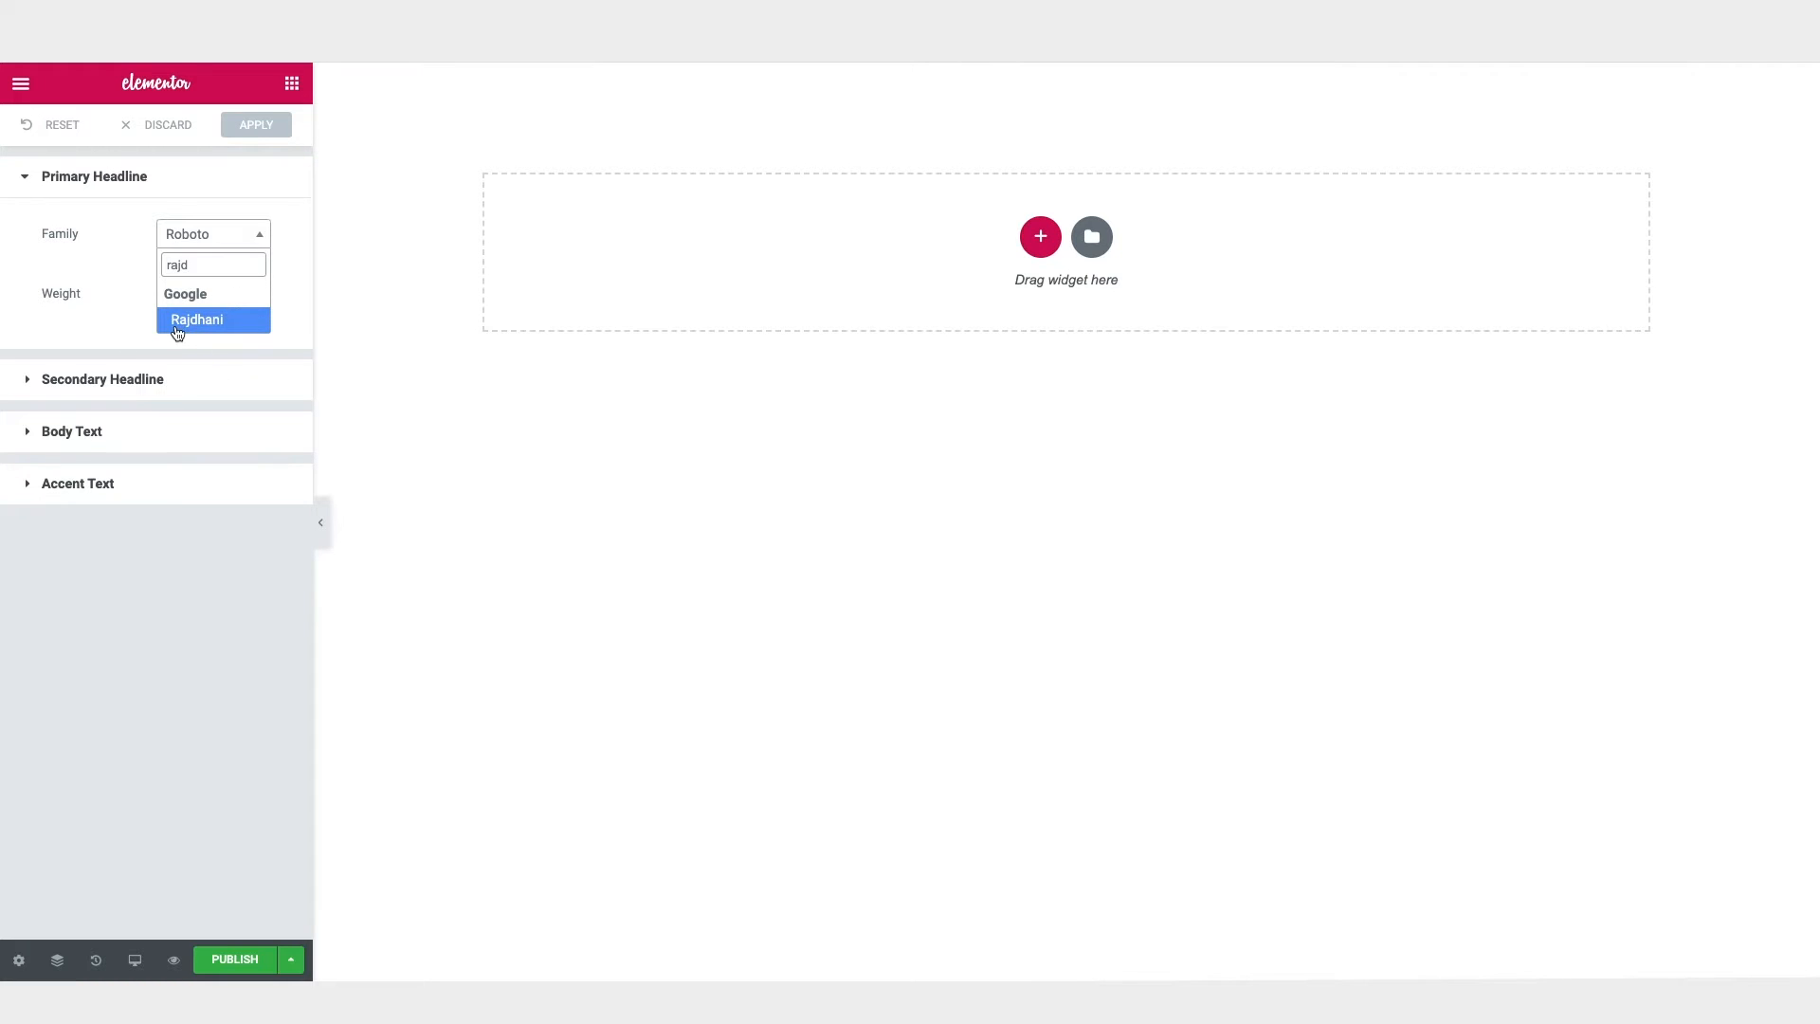
{"action": "left_click", "coordinate": [187, 328]}
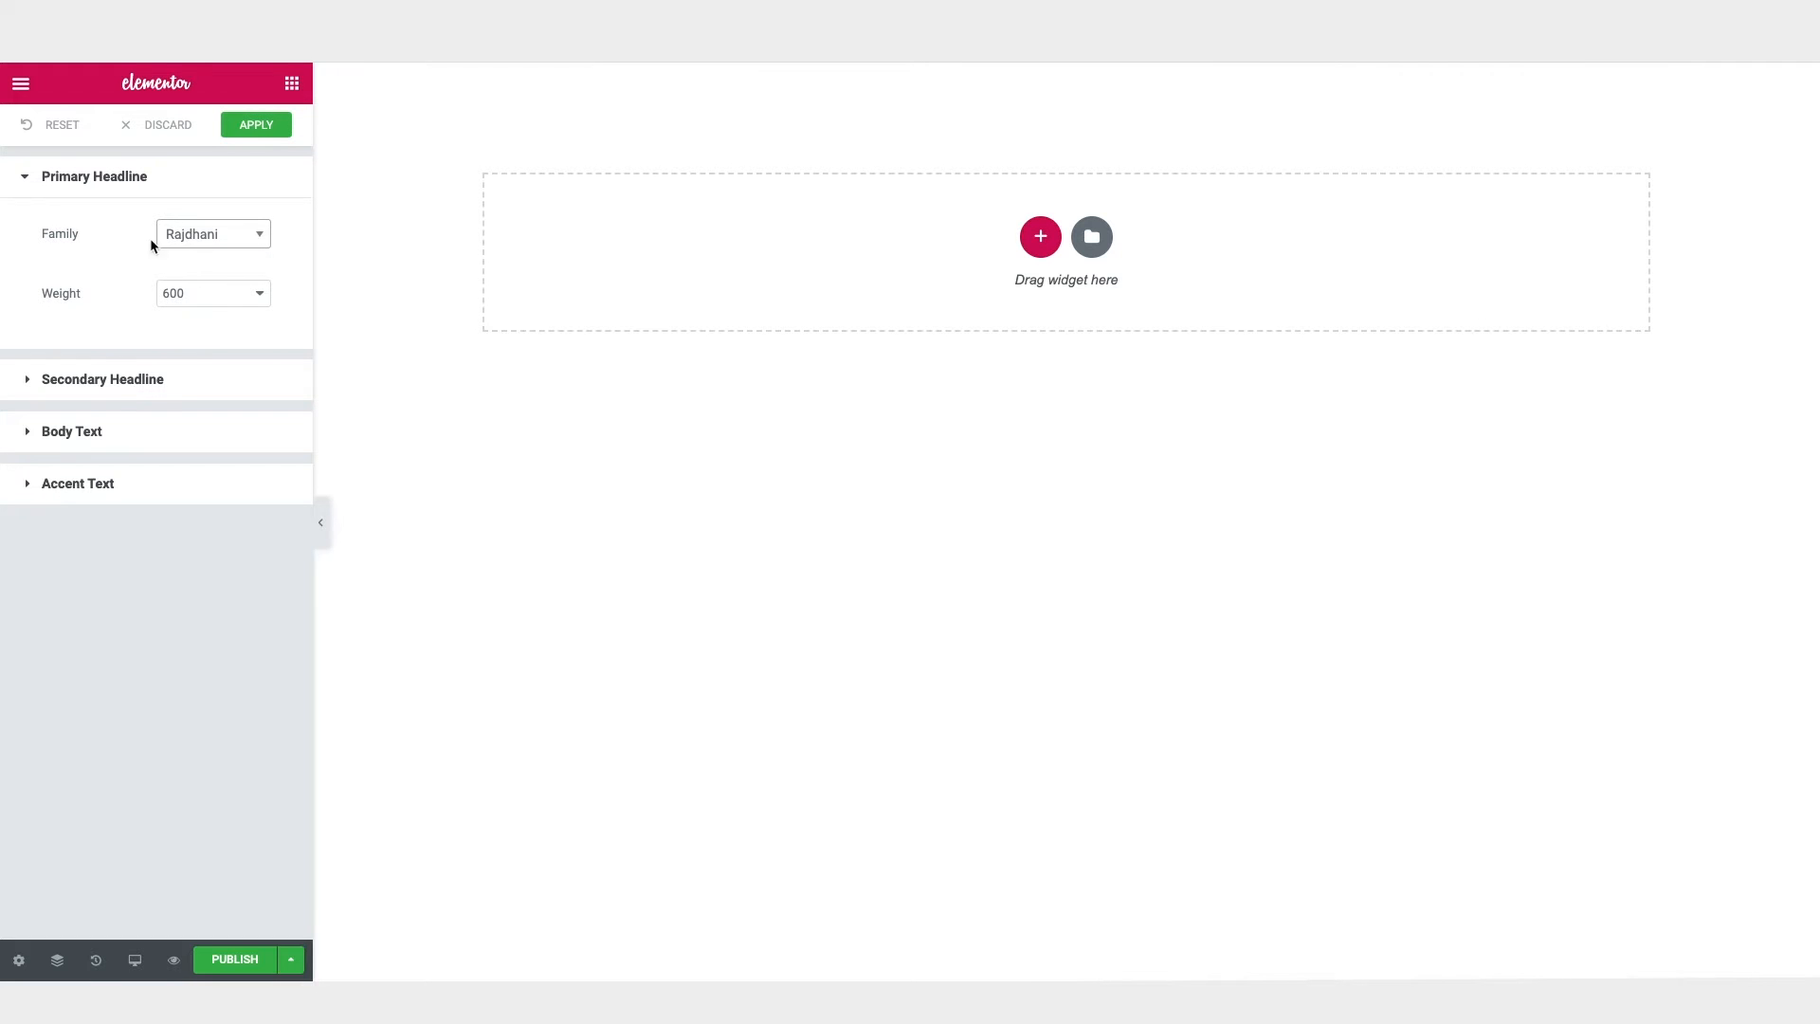
Step: Set the Secondary Headline default font family to Rajdhani
{"action": "left_click", "coordinate": [151, 379]}
{"action": "left_click", "coordinate": [193, 441]}
{"action": "type", "text": "raj"}
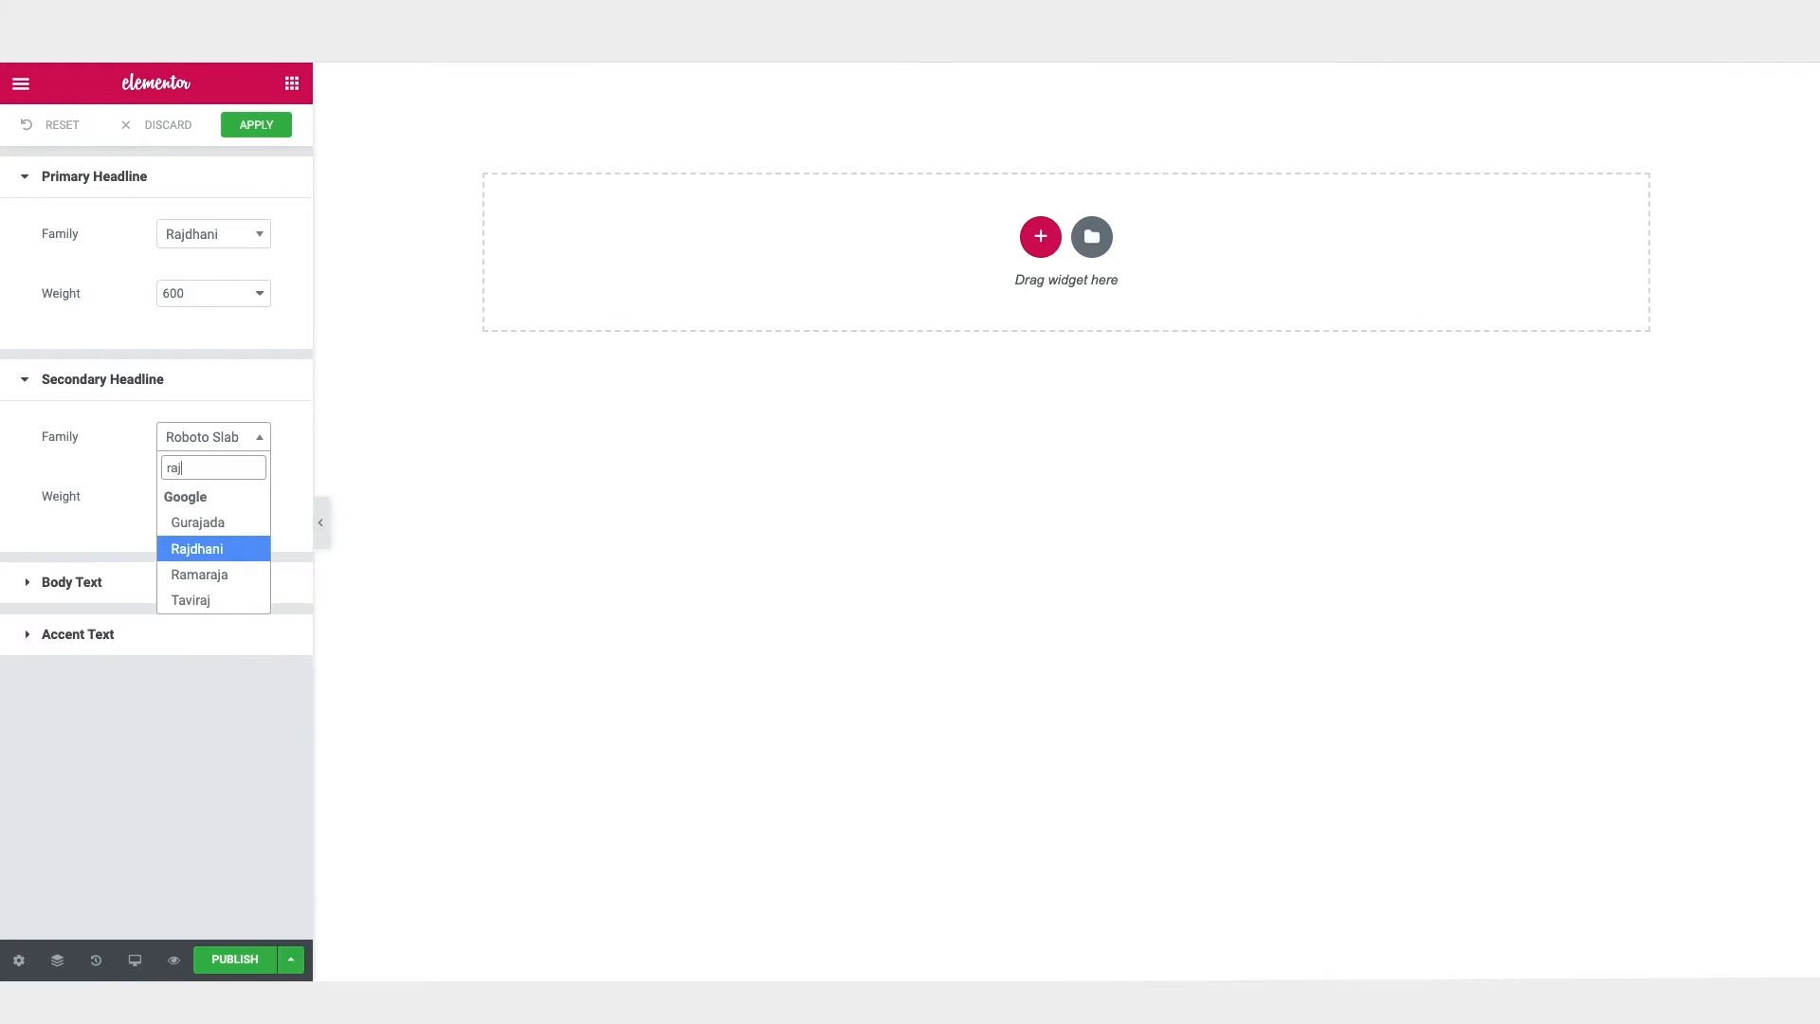
{"action": "left_click", "coordinate": [222, 550]}
Step: Set the Body Text default font family to Montserrat
{"action": "left_click", "coordinate": [202, 588]}
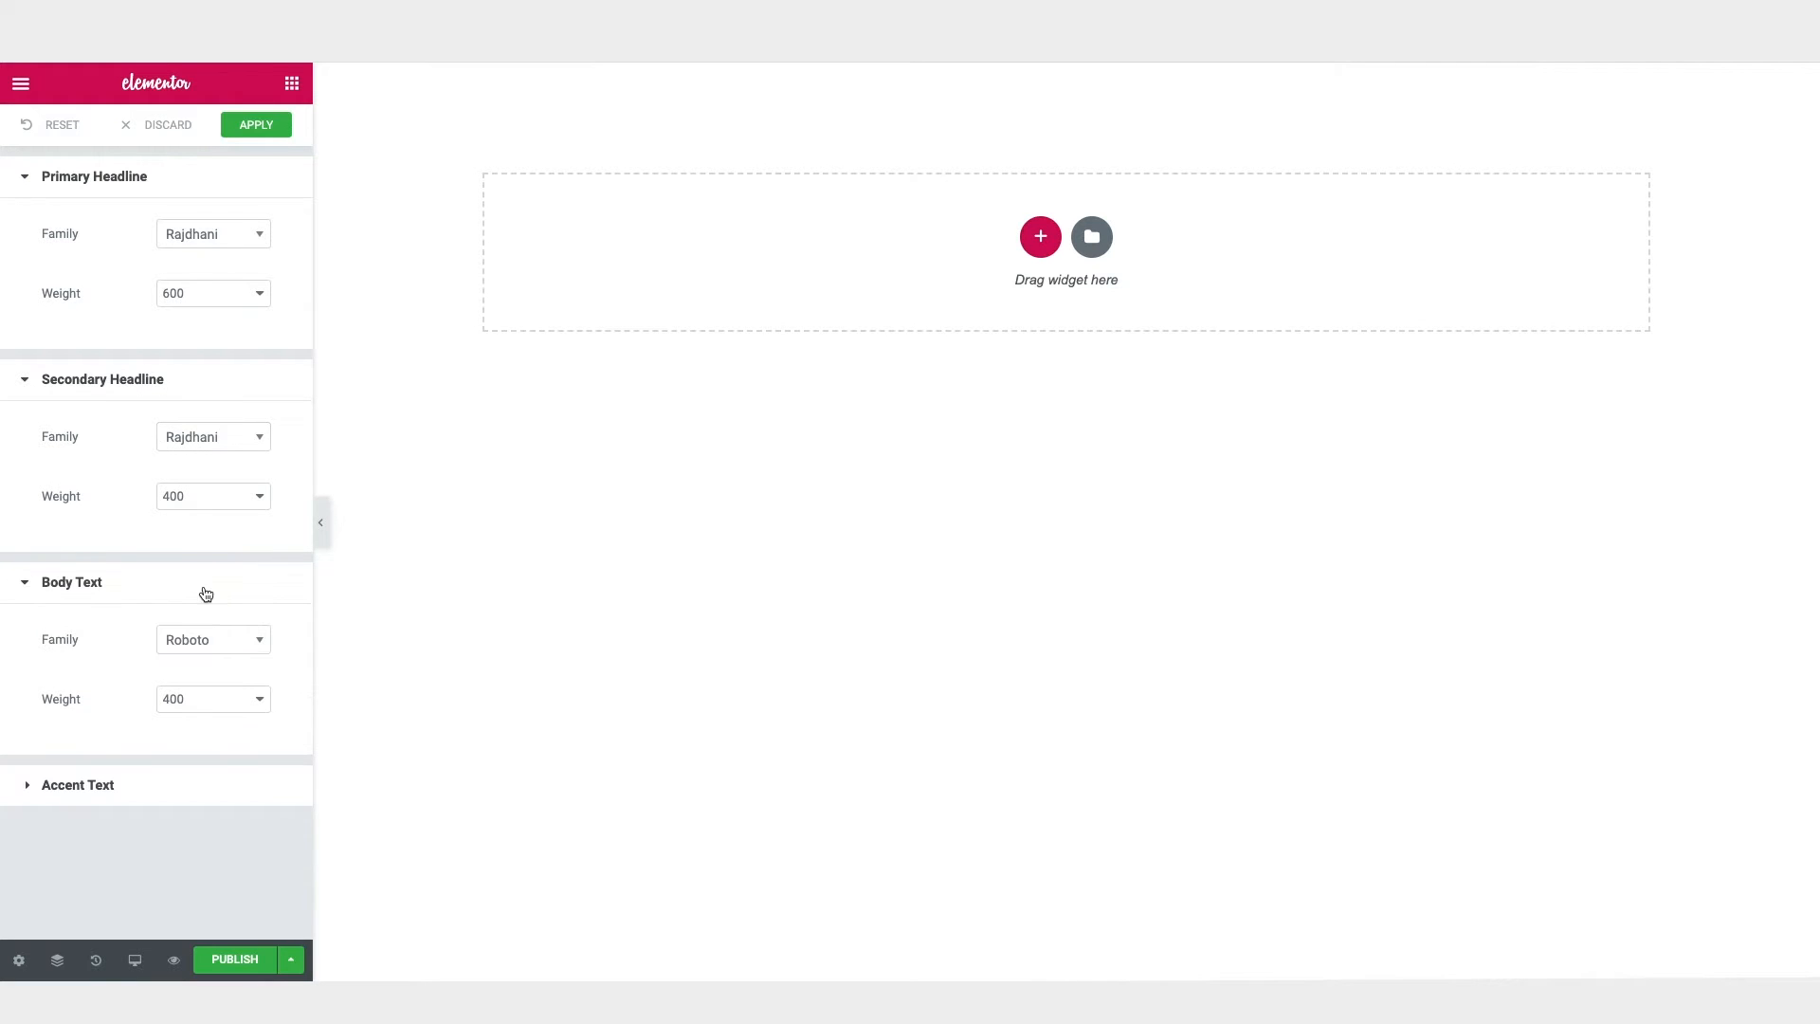
{"action": "left_click", "coordinate": [236, 645]}
{"action": "type", "text": "mont"}
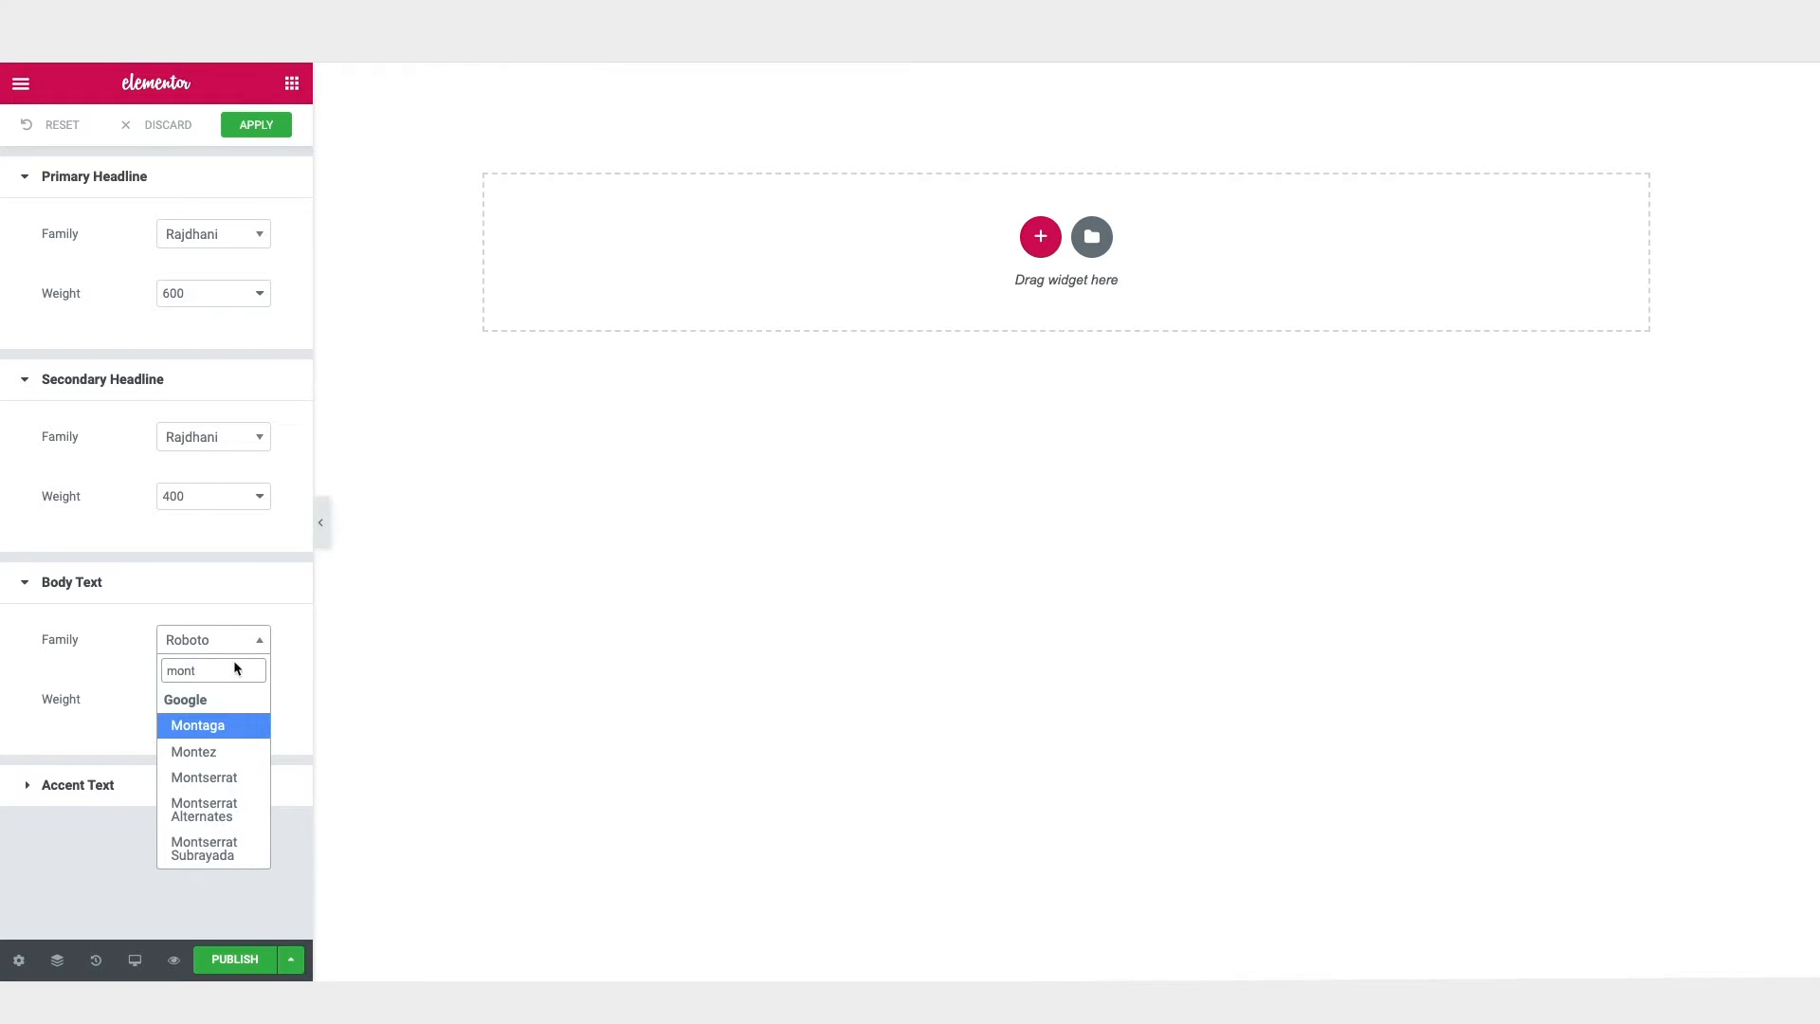
{"action": "left_click", "coordinate": [230, 778]}
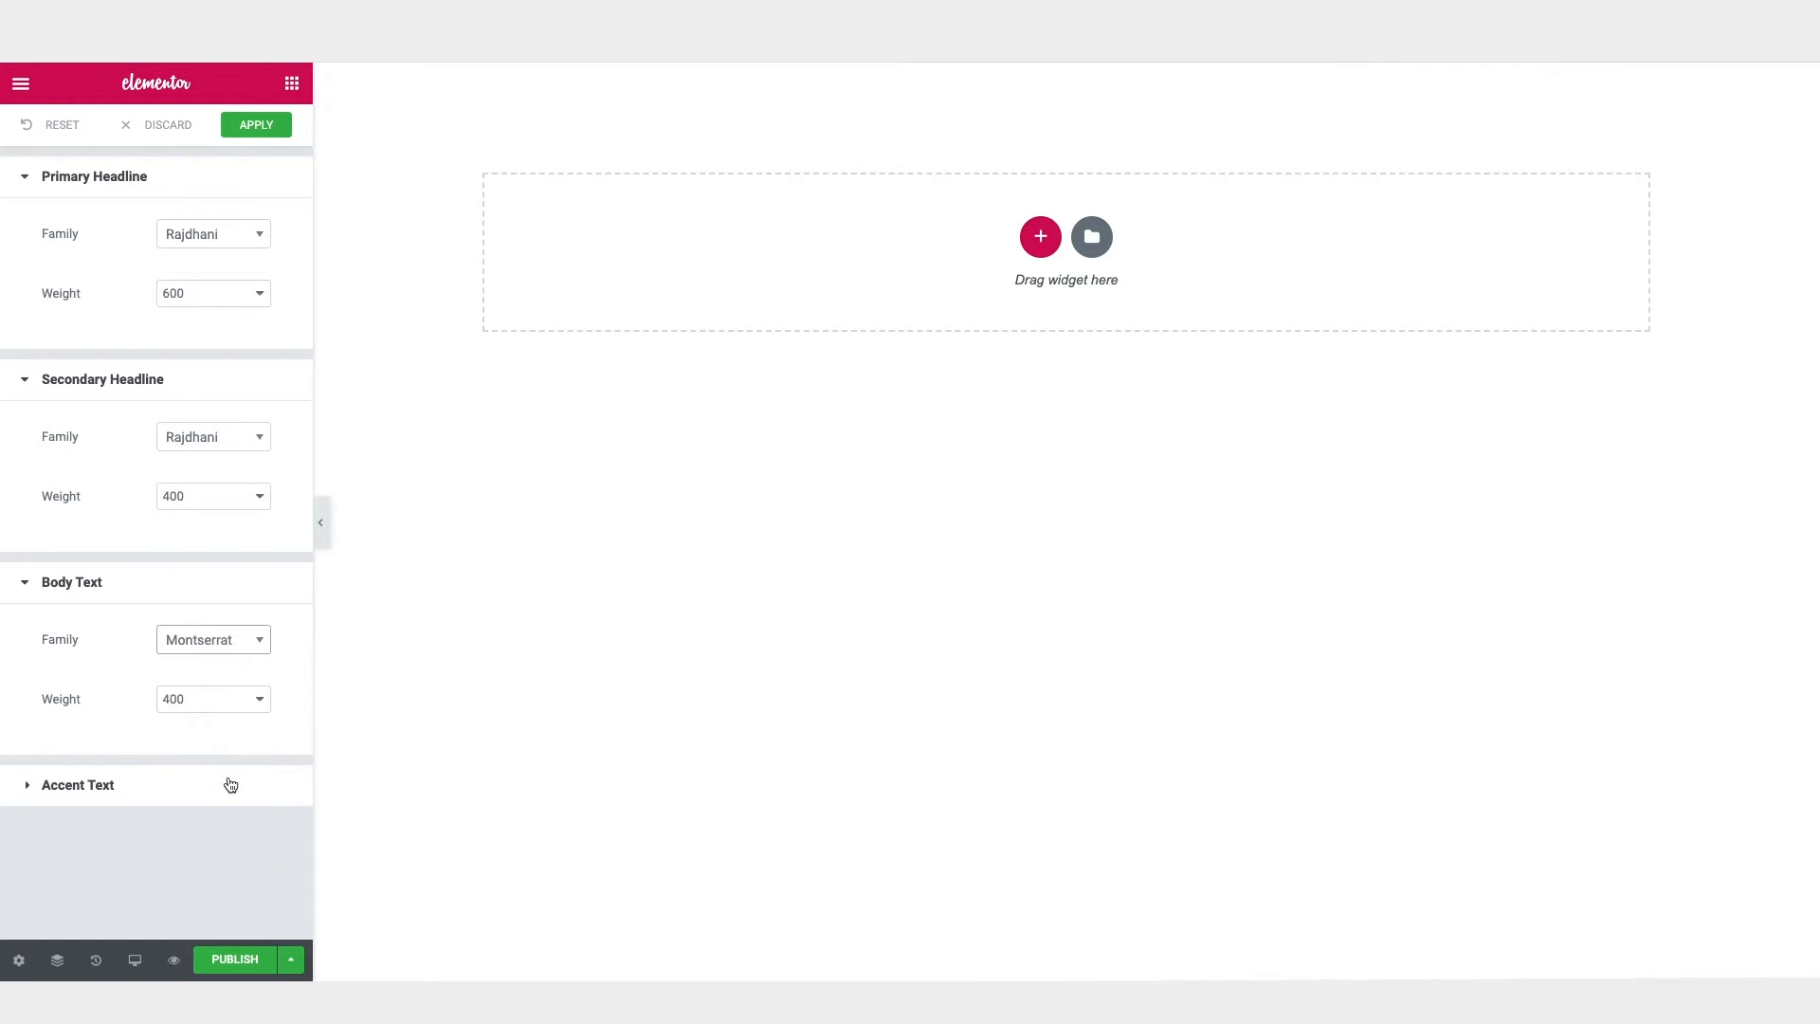
Step: Set the Accent Text default font family to Rajdhani and apply the default font changes
{"action": "left_click", "coordinate": [140, 793]}
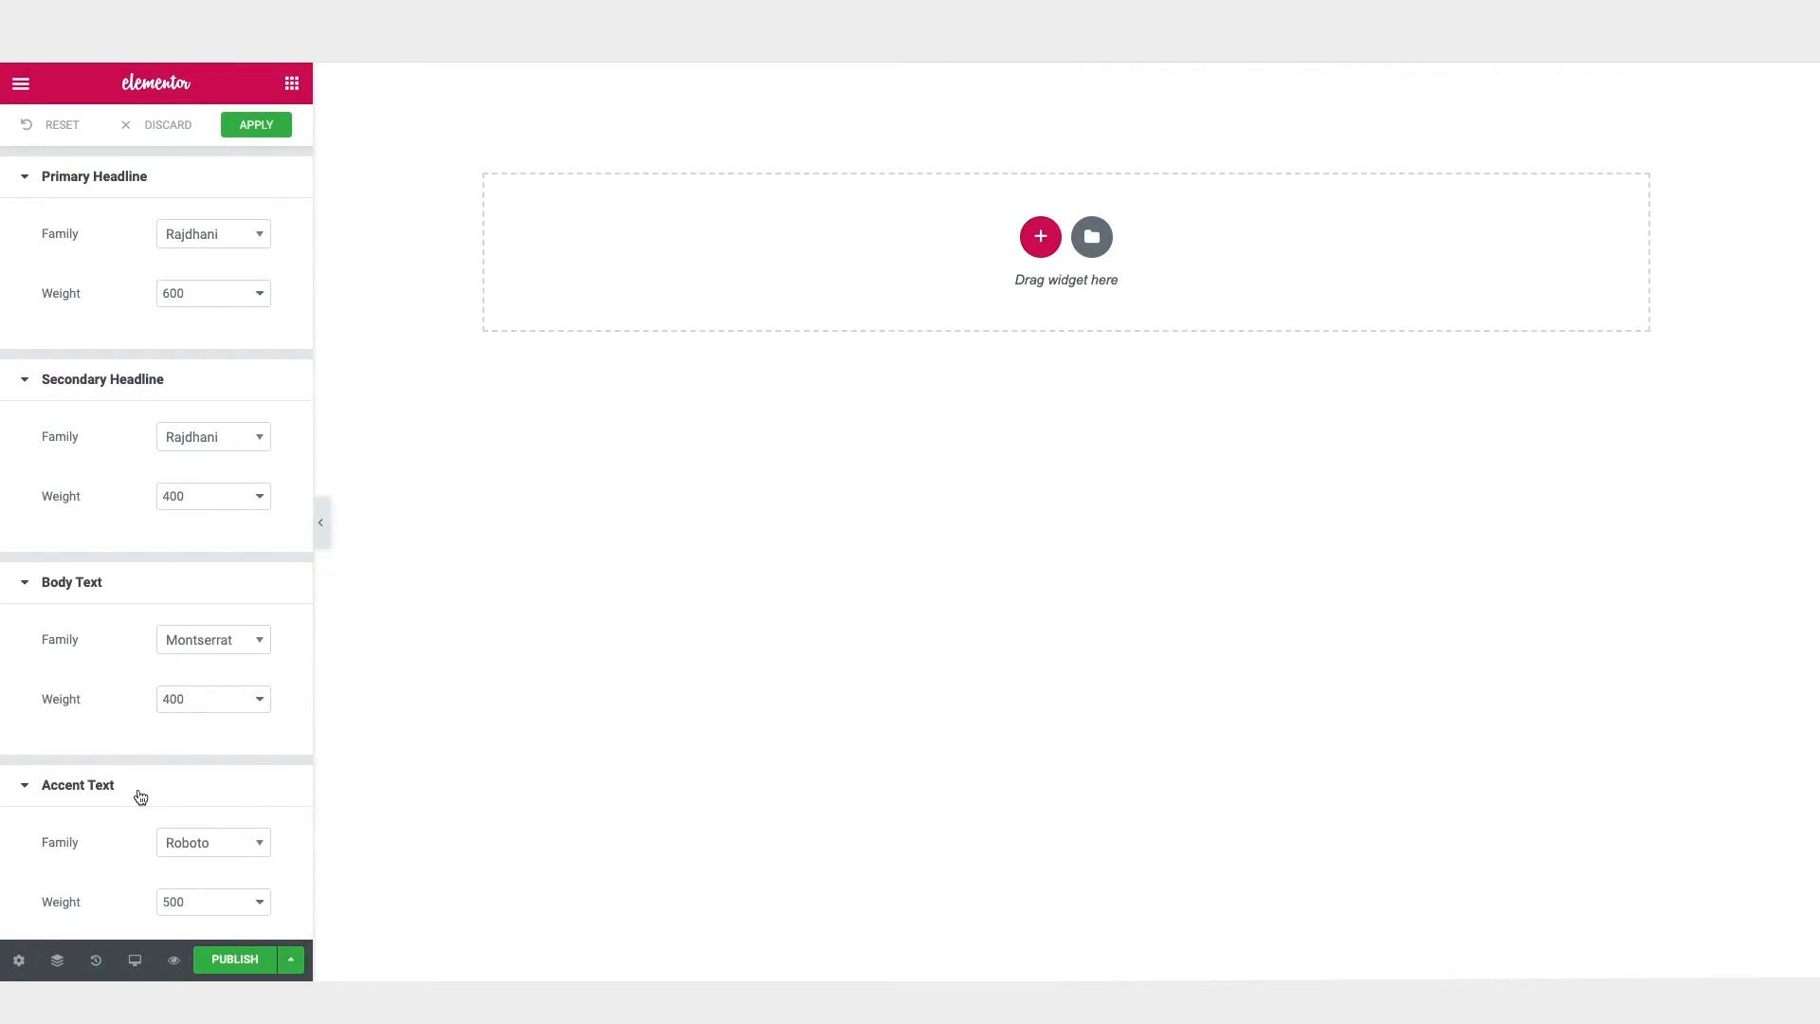
{"action": "left_click", "coordinate": [224, 845]}
{"action": "type", "text": "ra"}
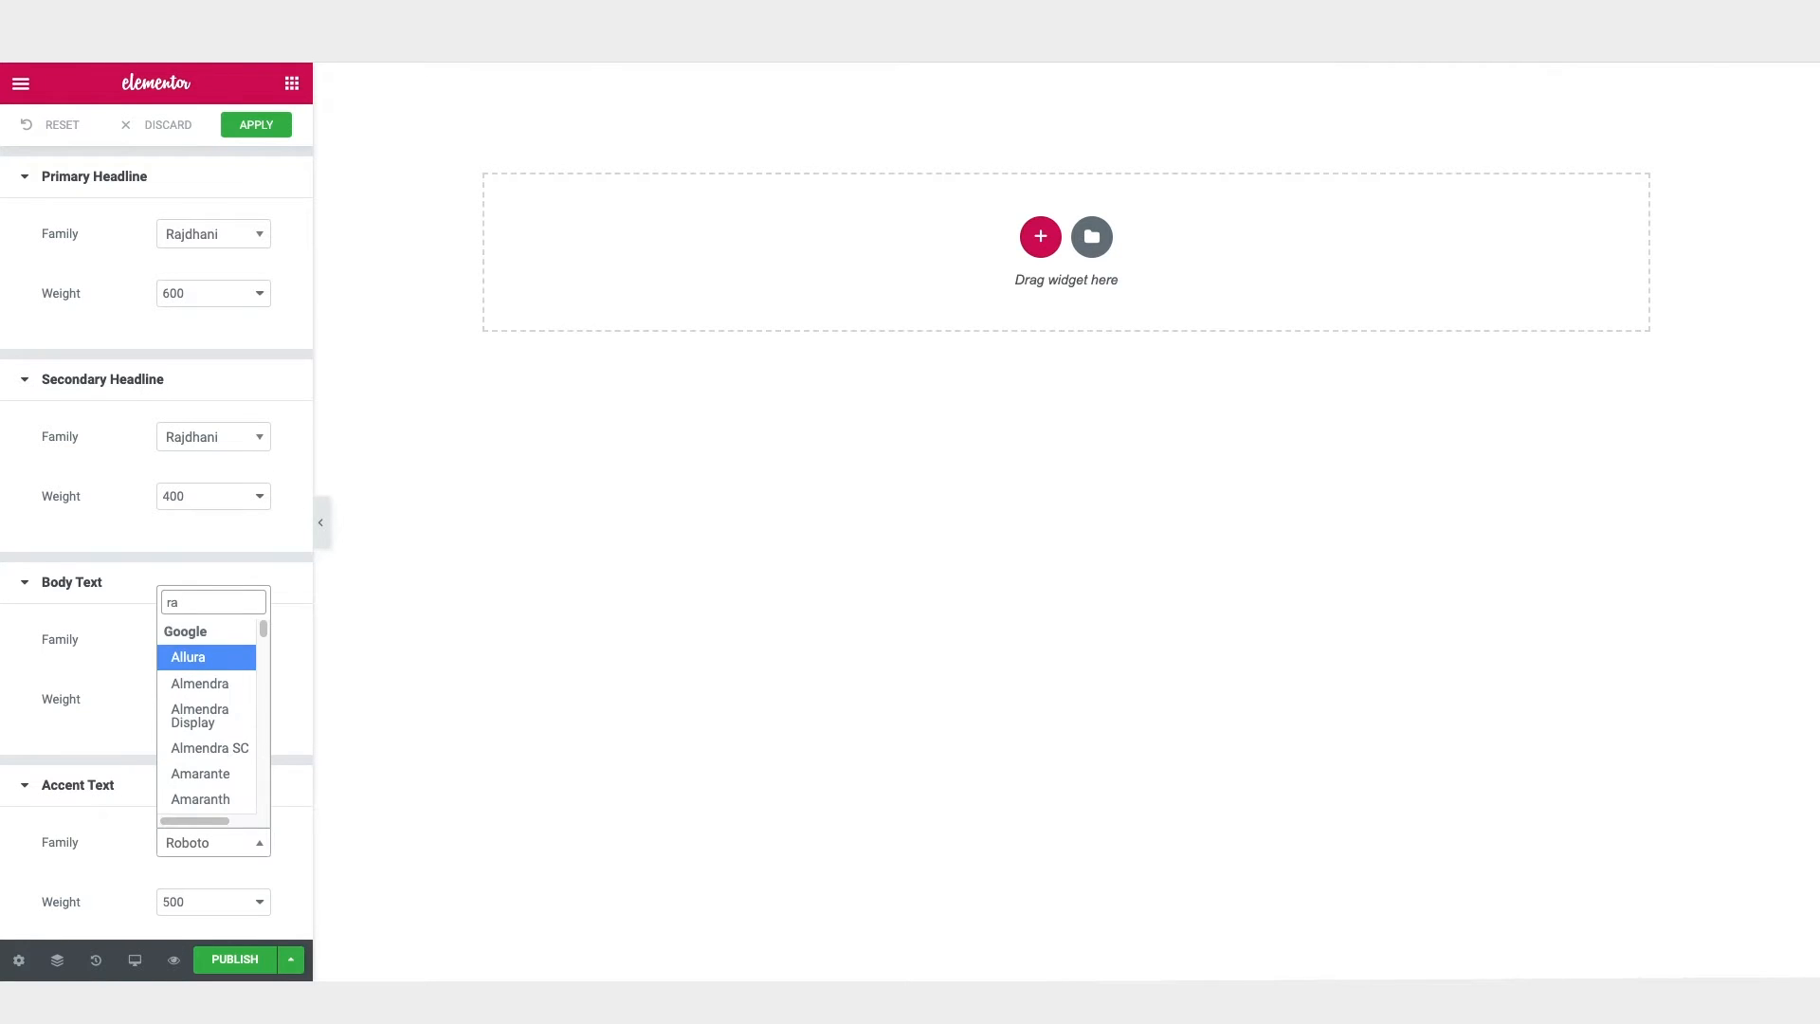
{"action": "type", "text": "j"}
{"action": "left_click", "coordinate": [223, 761]}
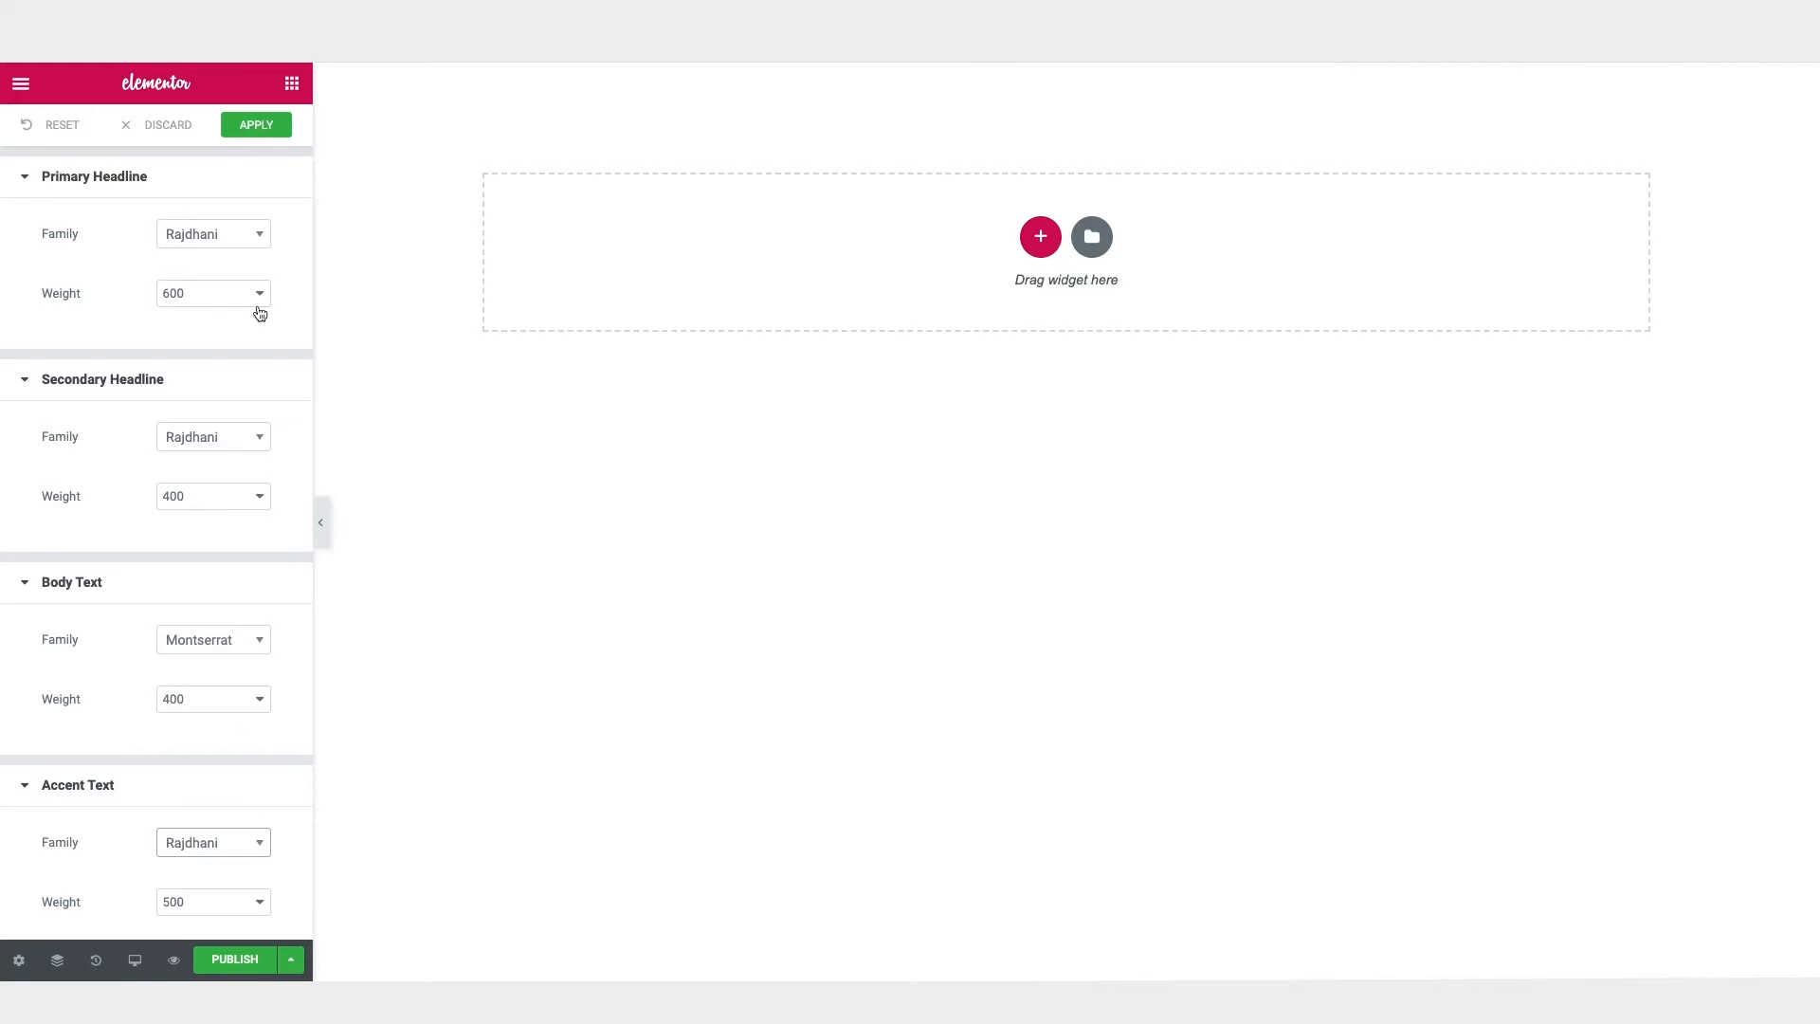
{"action": "left_click", "coordinate": [264, 132]}
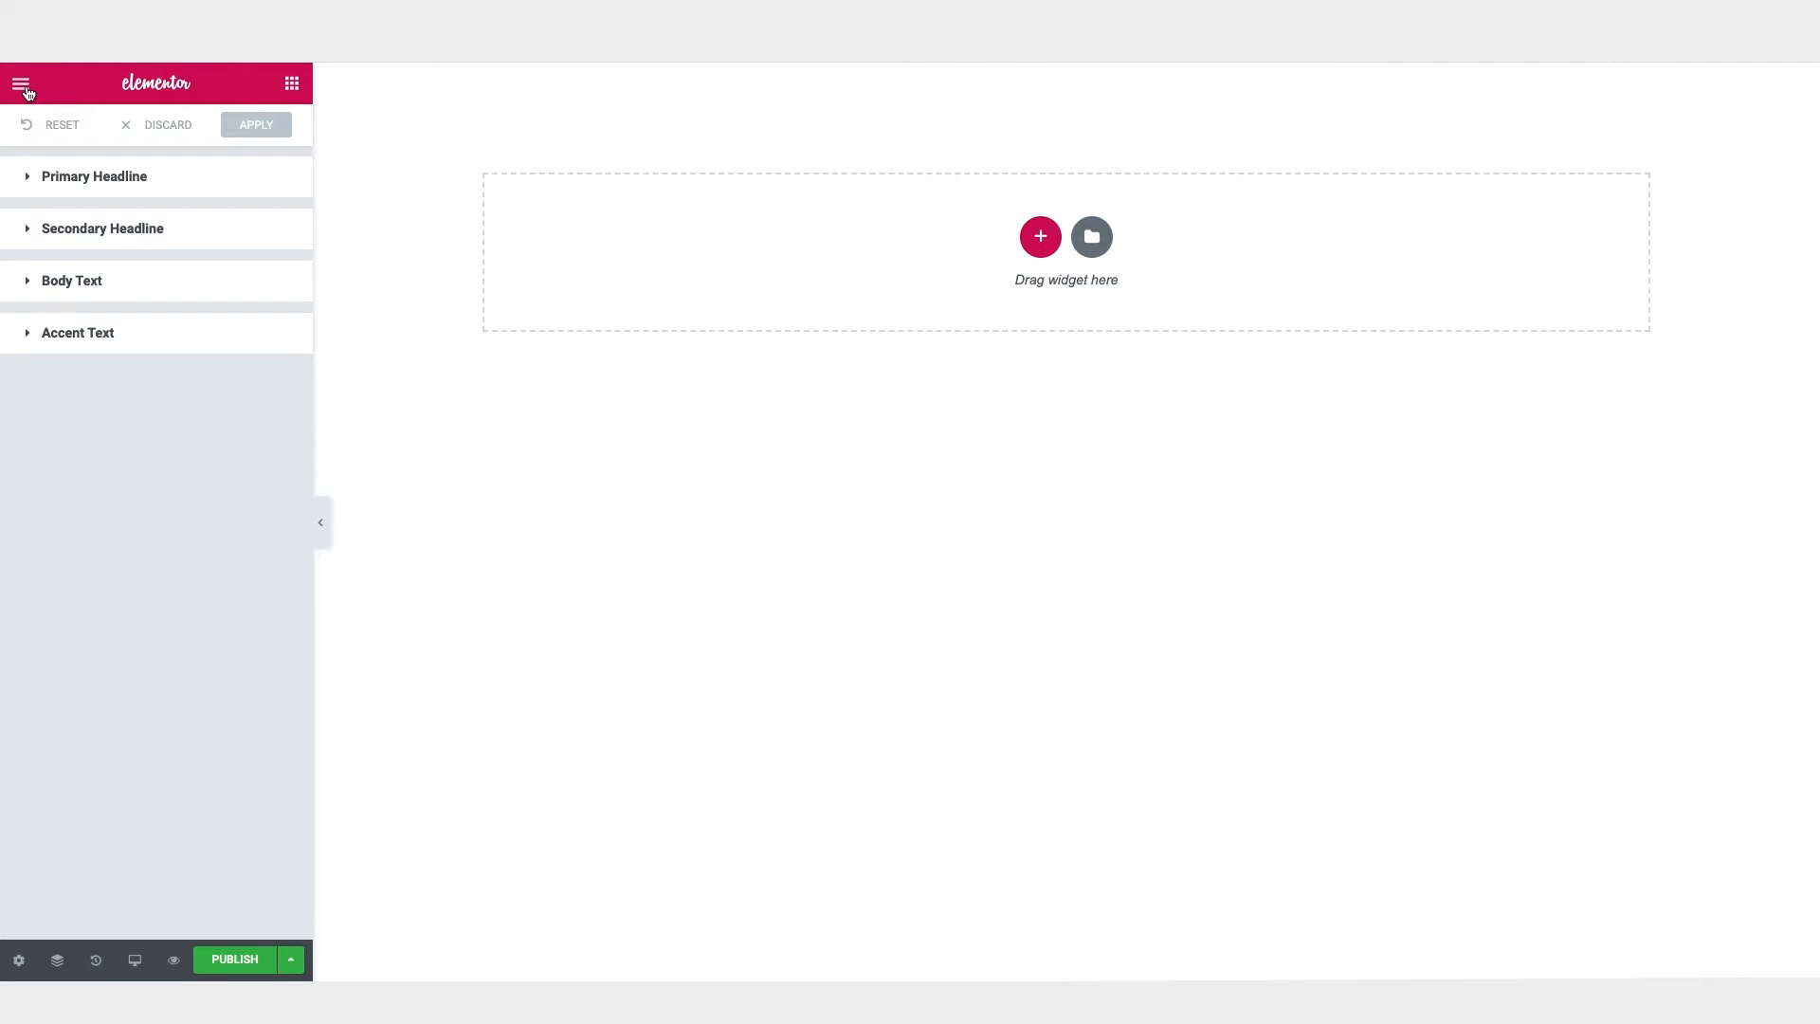
Step: Set the Primary, Secondary and Text default colors to #2D2D2D in Elementor's color palette
{"action": "left_click", "coordinate": [22, 88]}
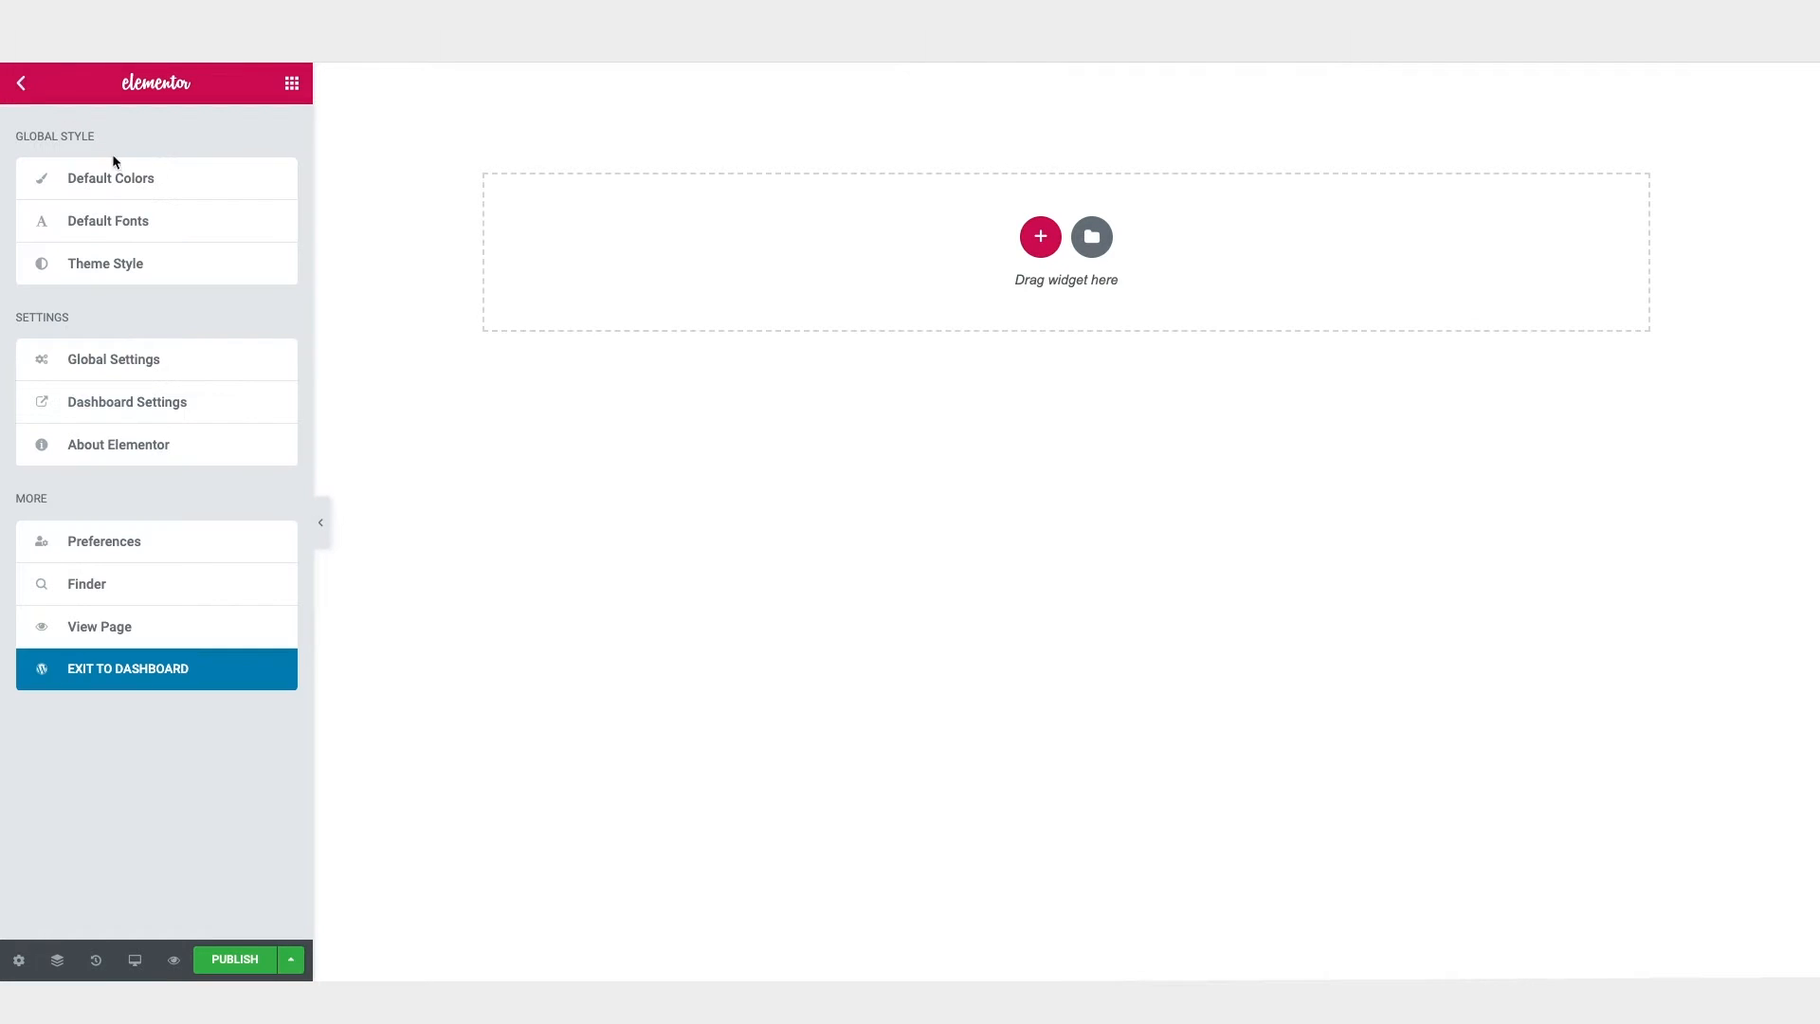
{"action": "left_click", "coordinate": [100, 180]}
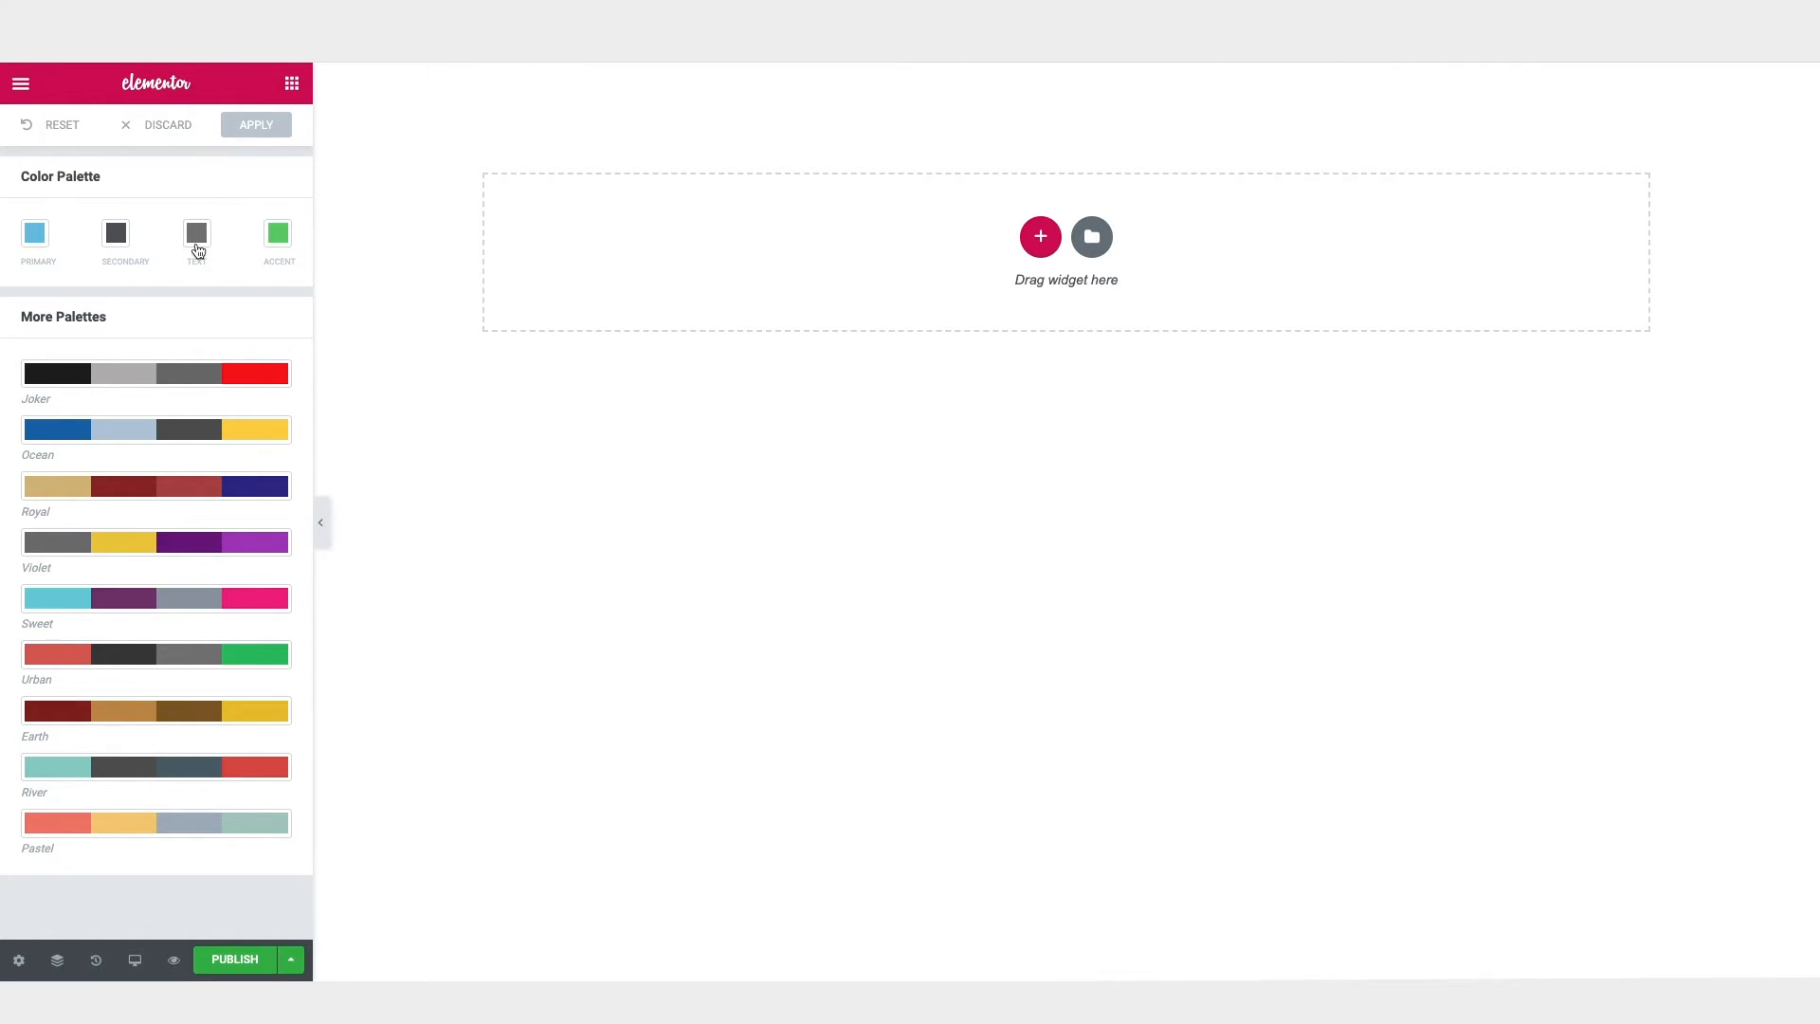
{"action": "left_click", "coordinate": [34, 236]}
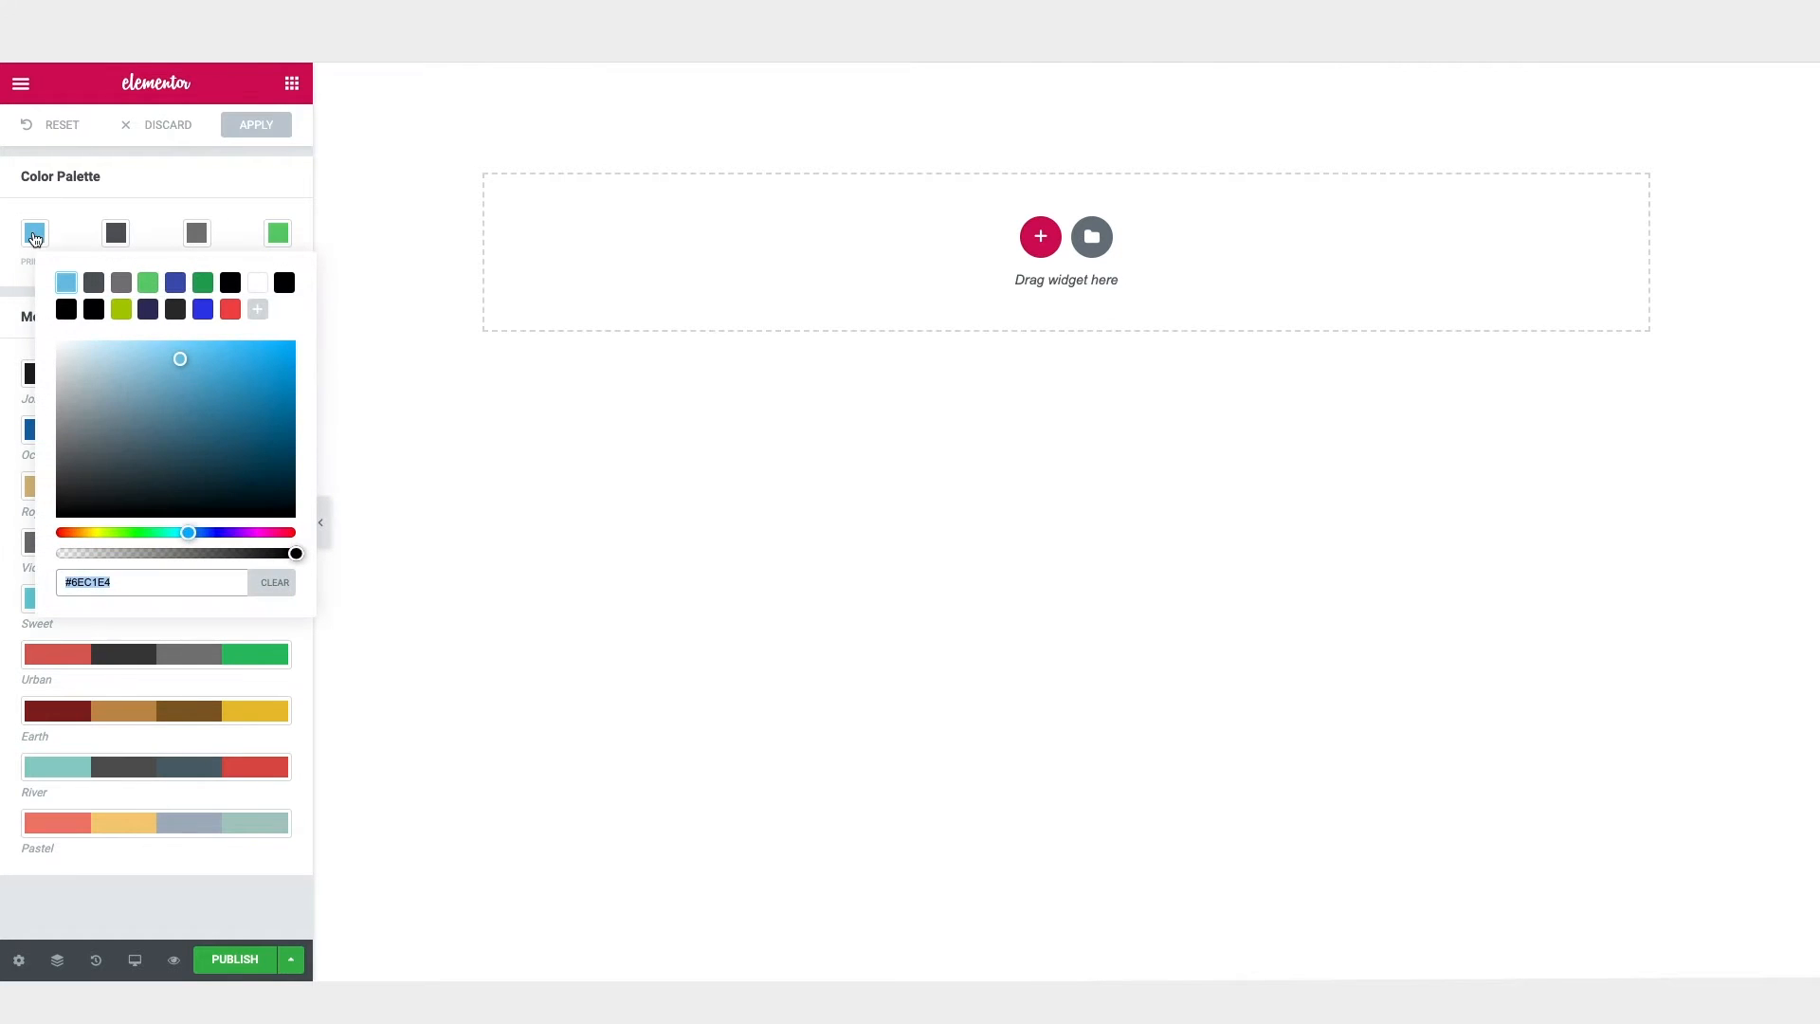
{"action": "type", "text": "#2D2D2D"}
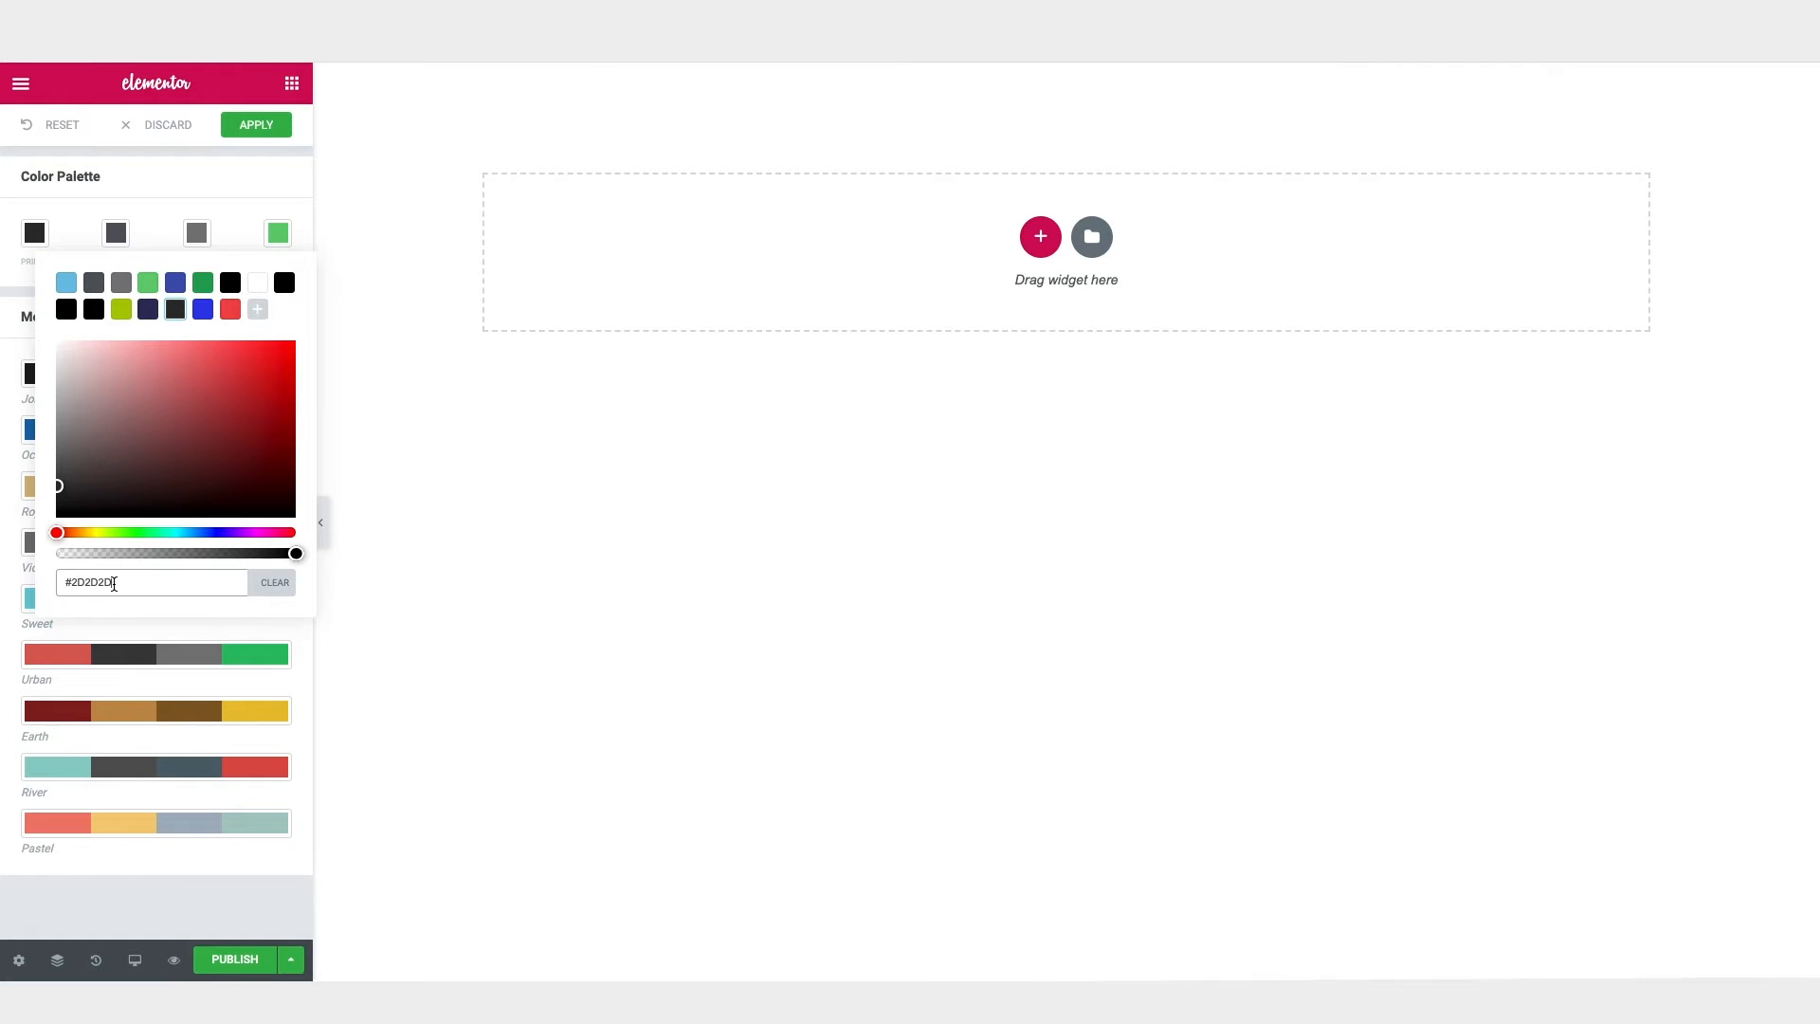
{"action": "left_click", "coordinate": [114, 237]}
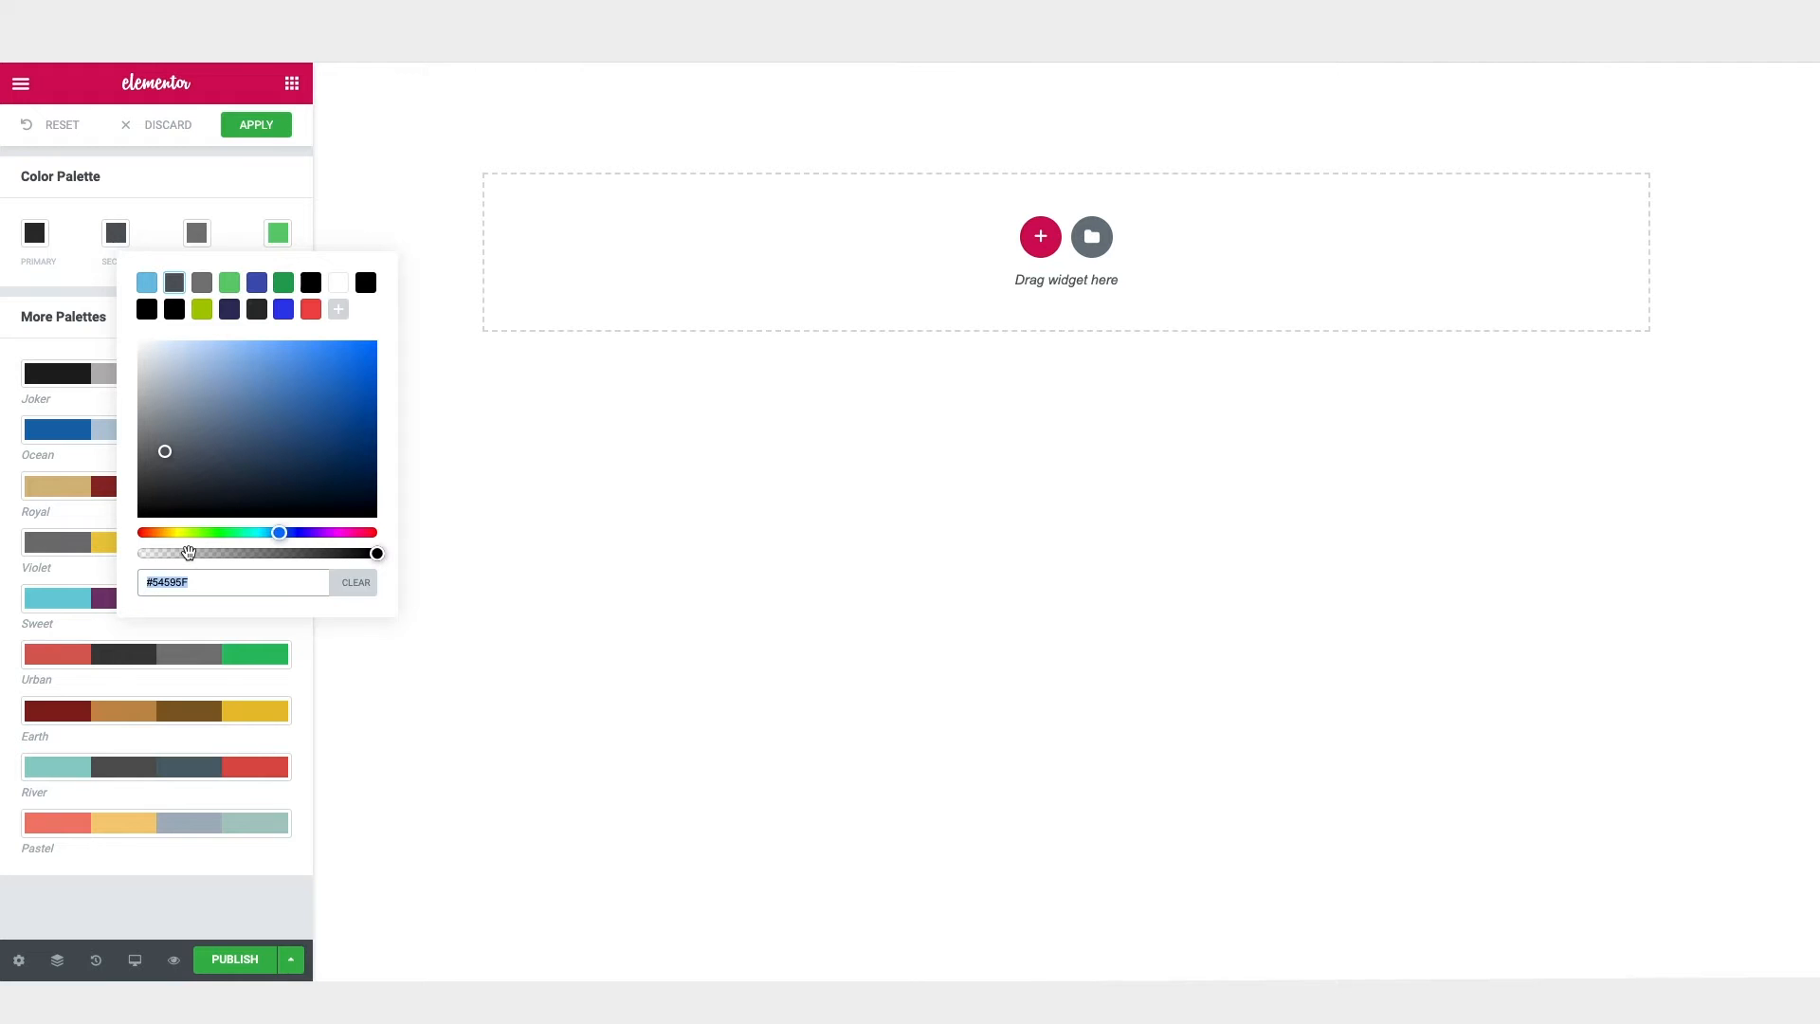
{"action": "left_click", "coordinate": [196, 232]}
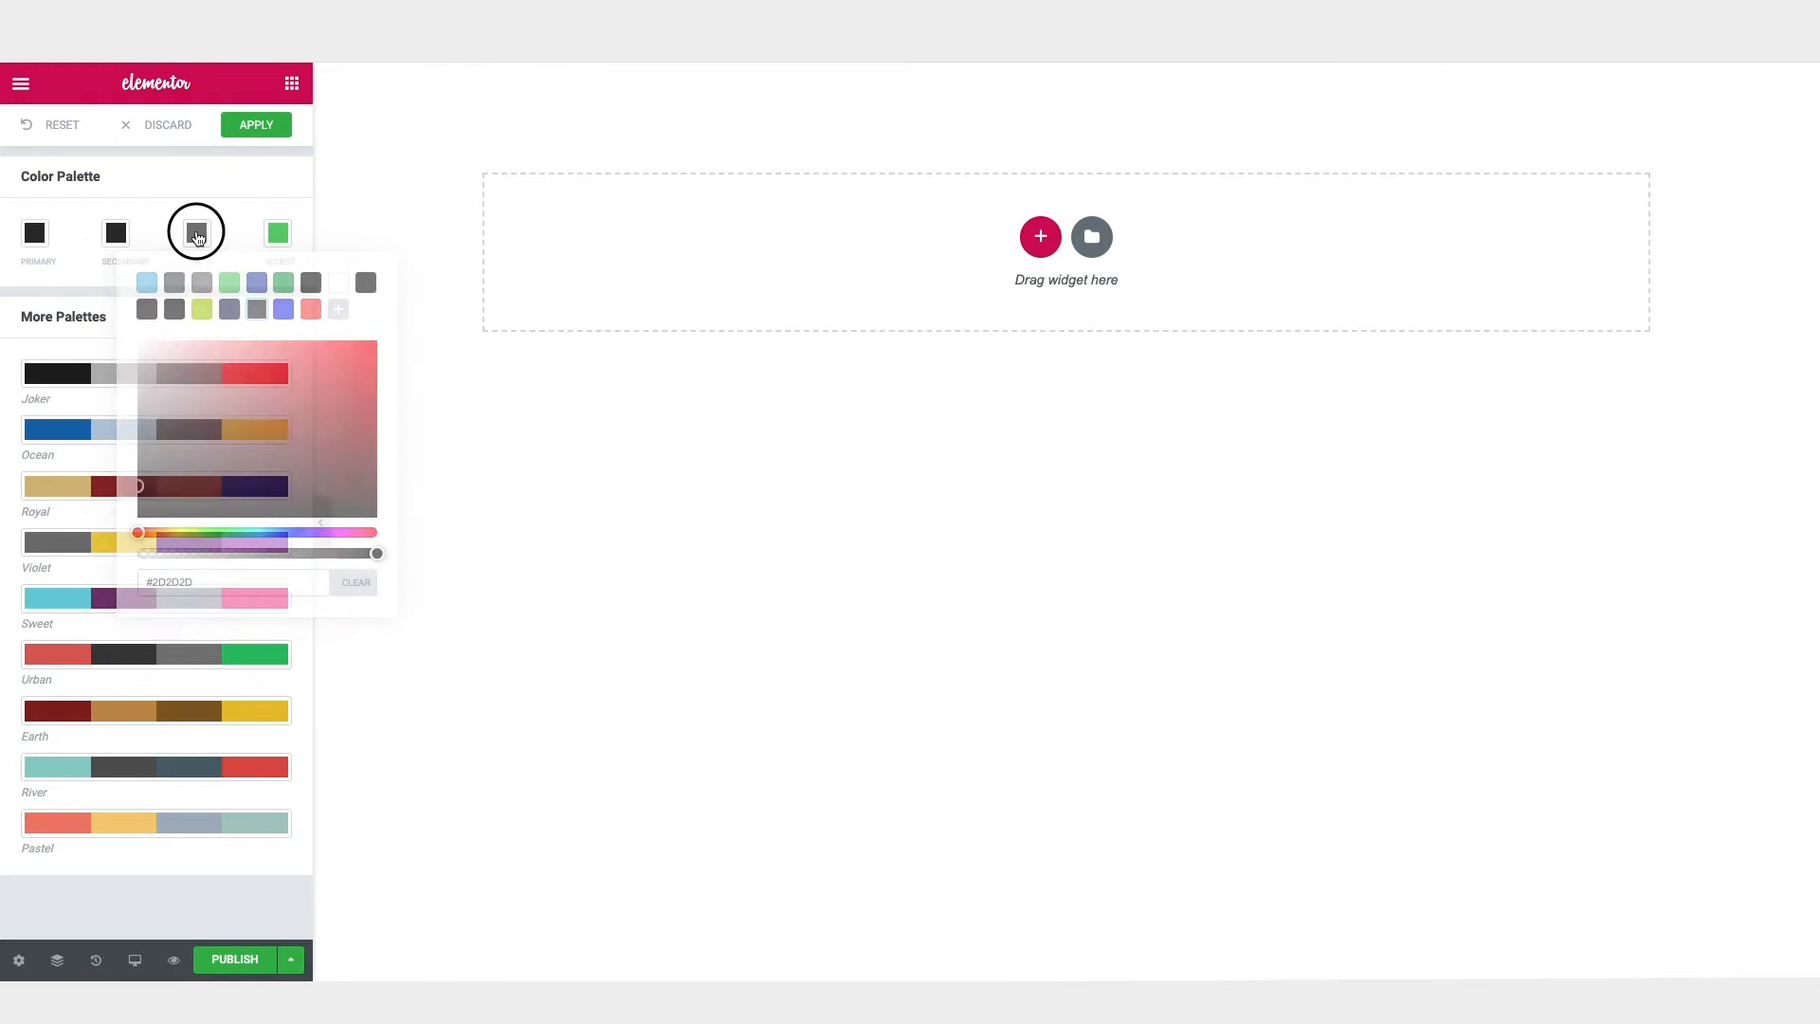
{"action": "type", "text": "#2D2D2D"}
Step: Set the Accent default color to #E7FF6F and apply the palette changes
{"action": "left_click", "coordinate": [273, 235]}
{"action": "left_click", "coordinate": [273, 236]}
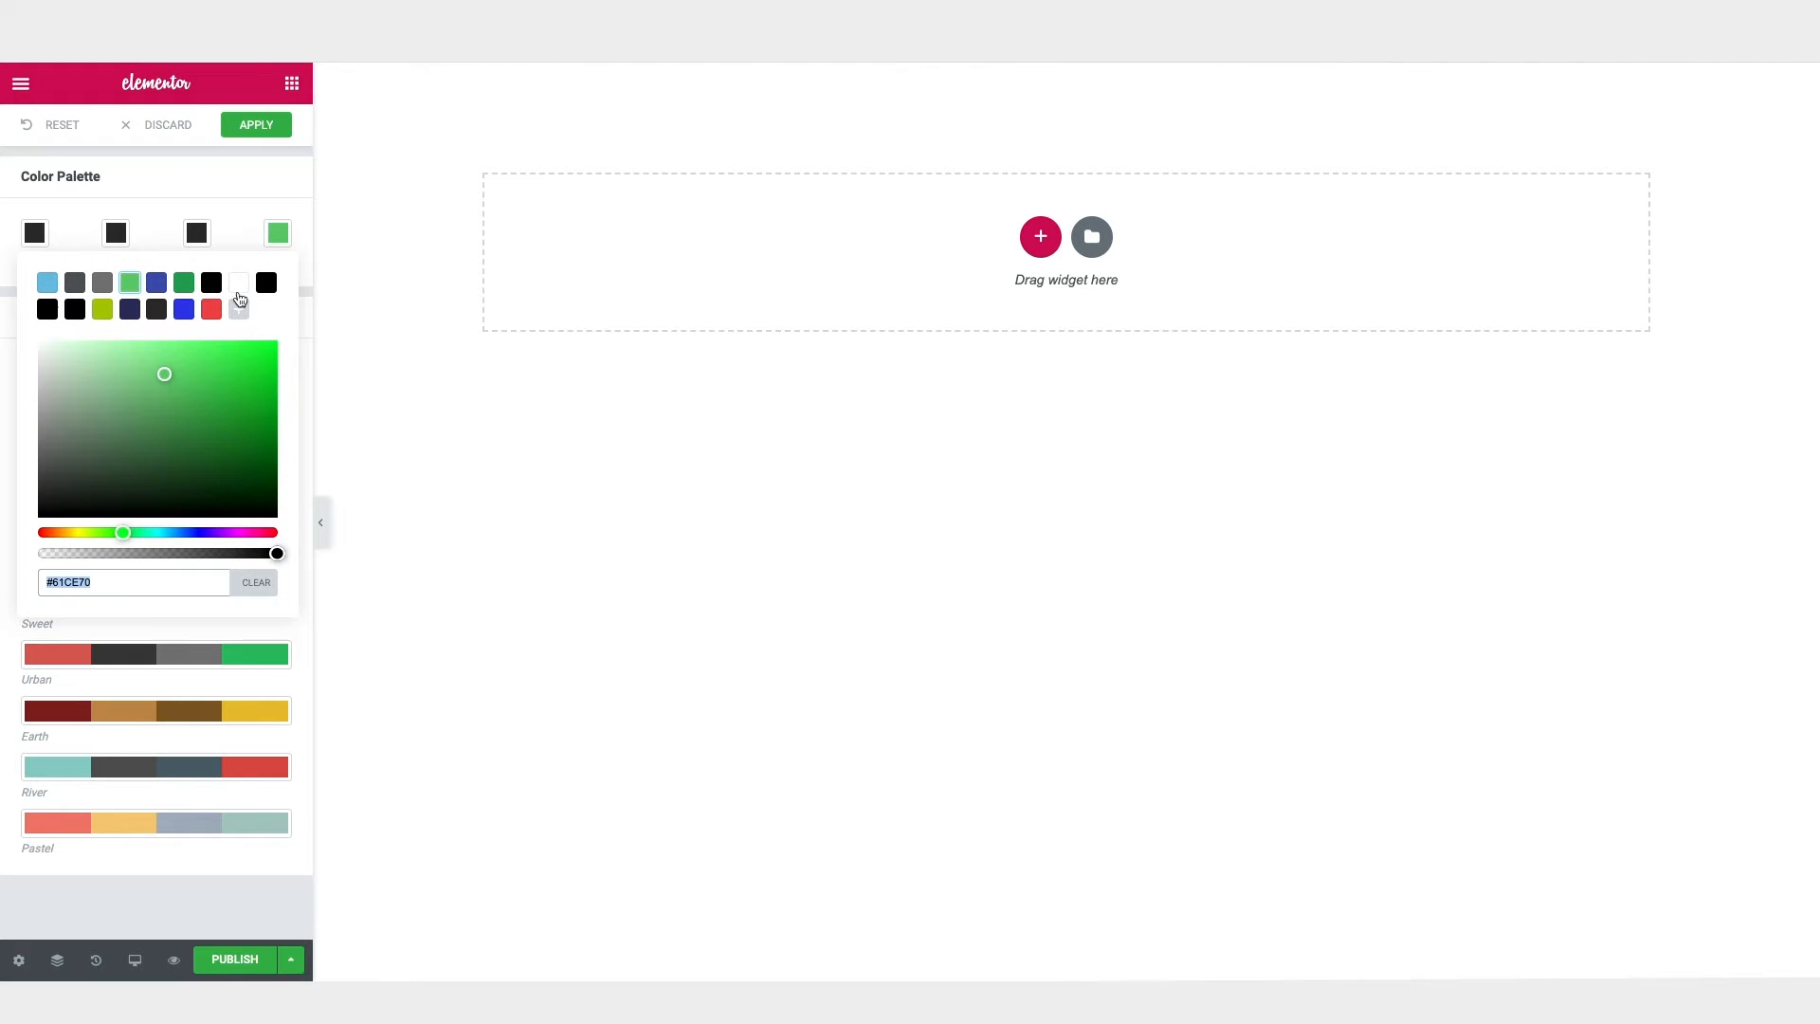
{"action": "type", "text": "#E7FF6F"}
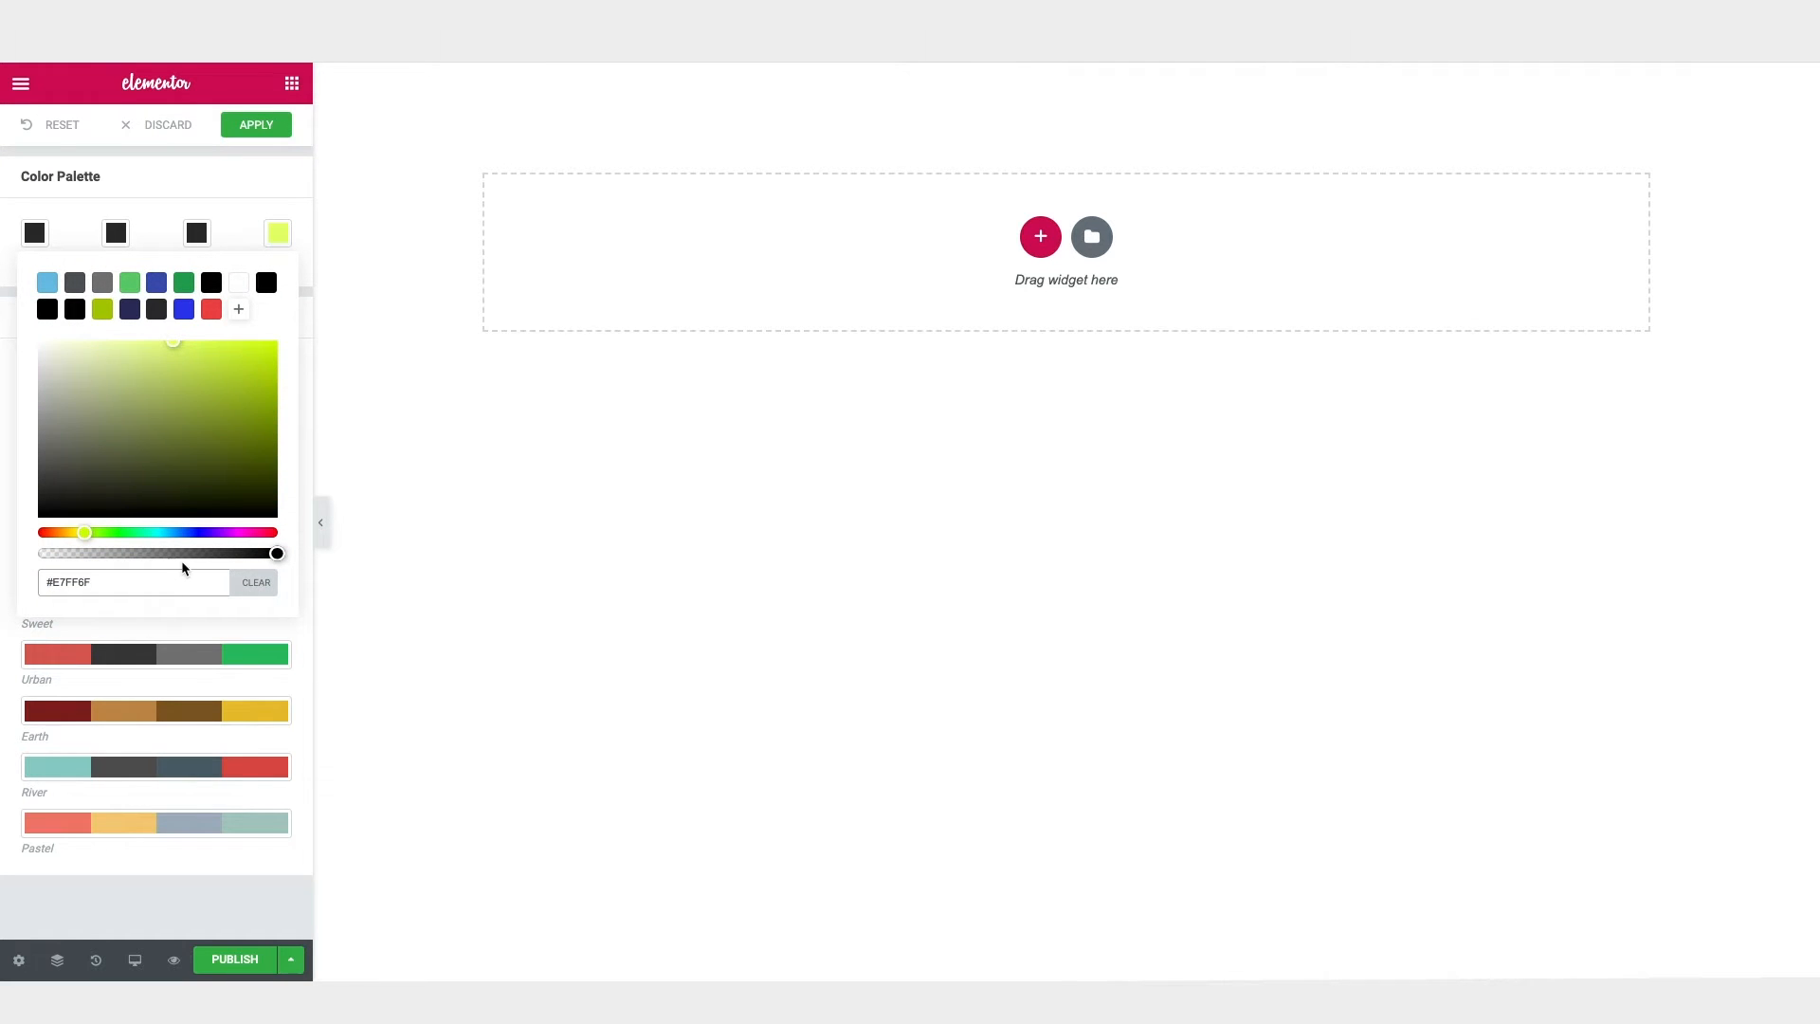
{"action": "left_click", "coordinate": [258, 126]}
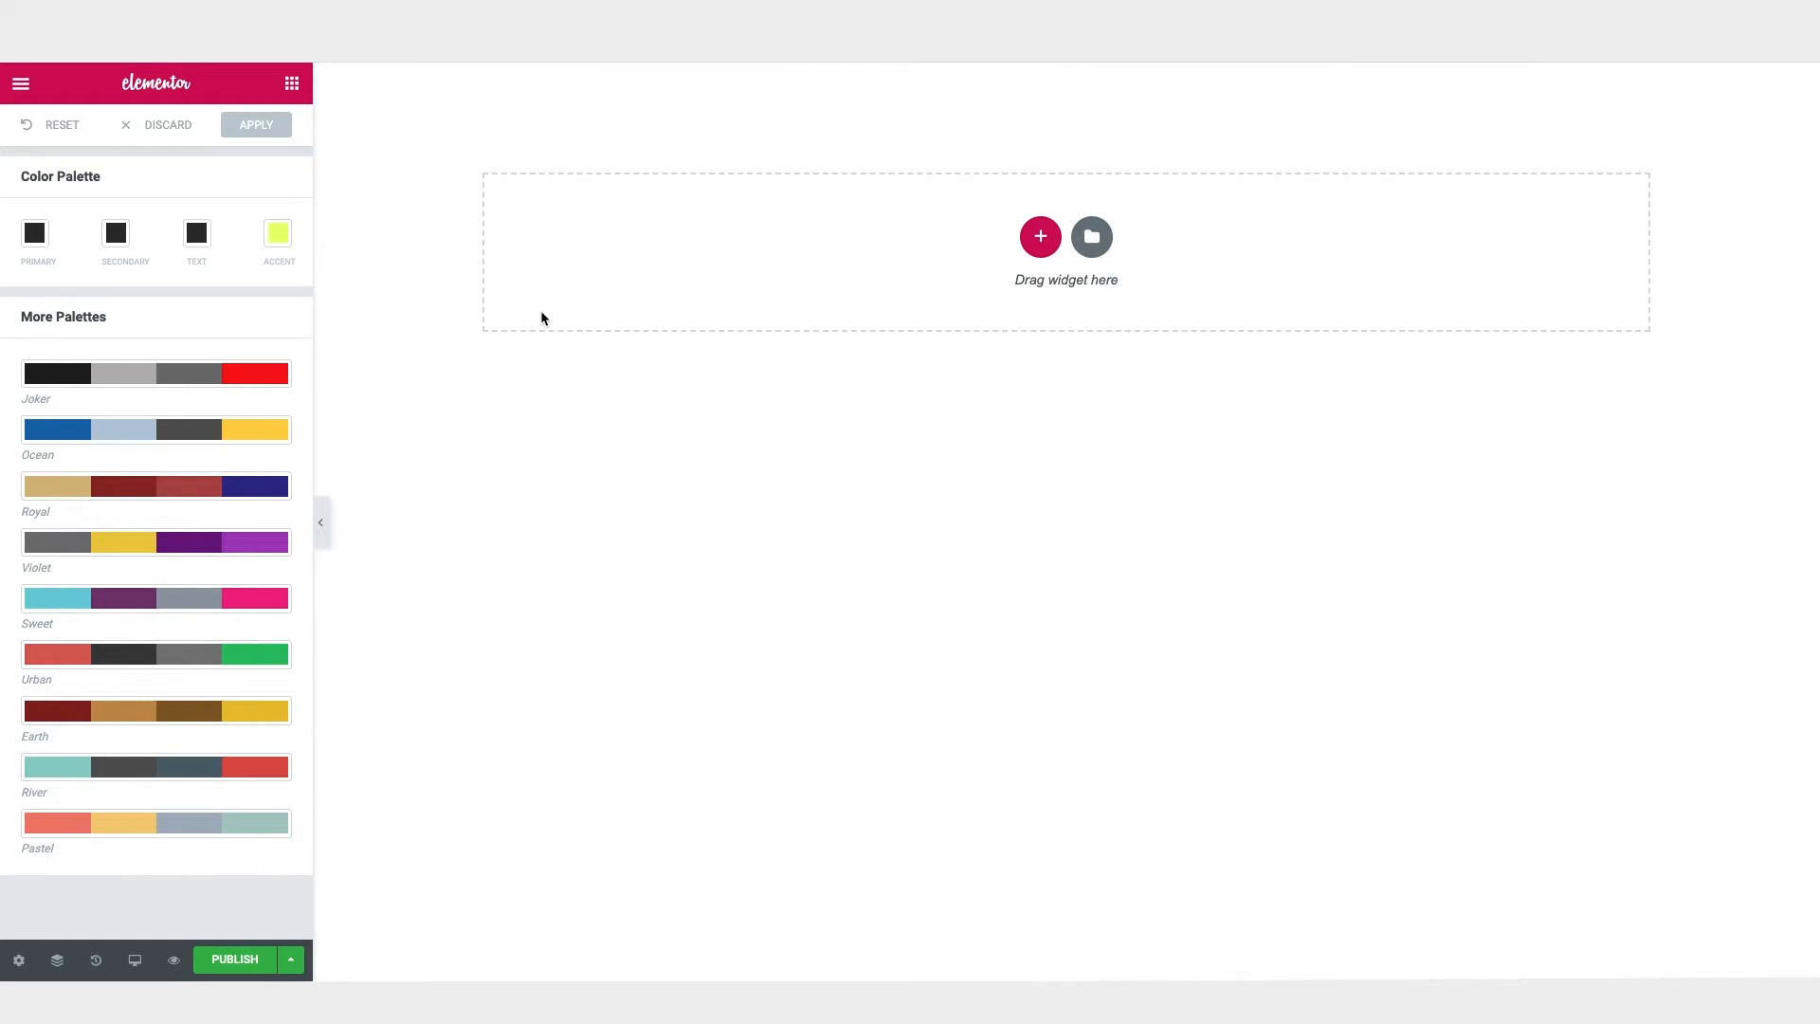
Step: Return to the widget list and examine the full-page templates in the template library
{"action": "left_click", "coordinate": [20, 83]}
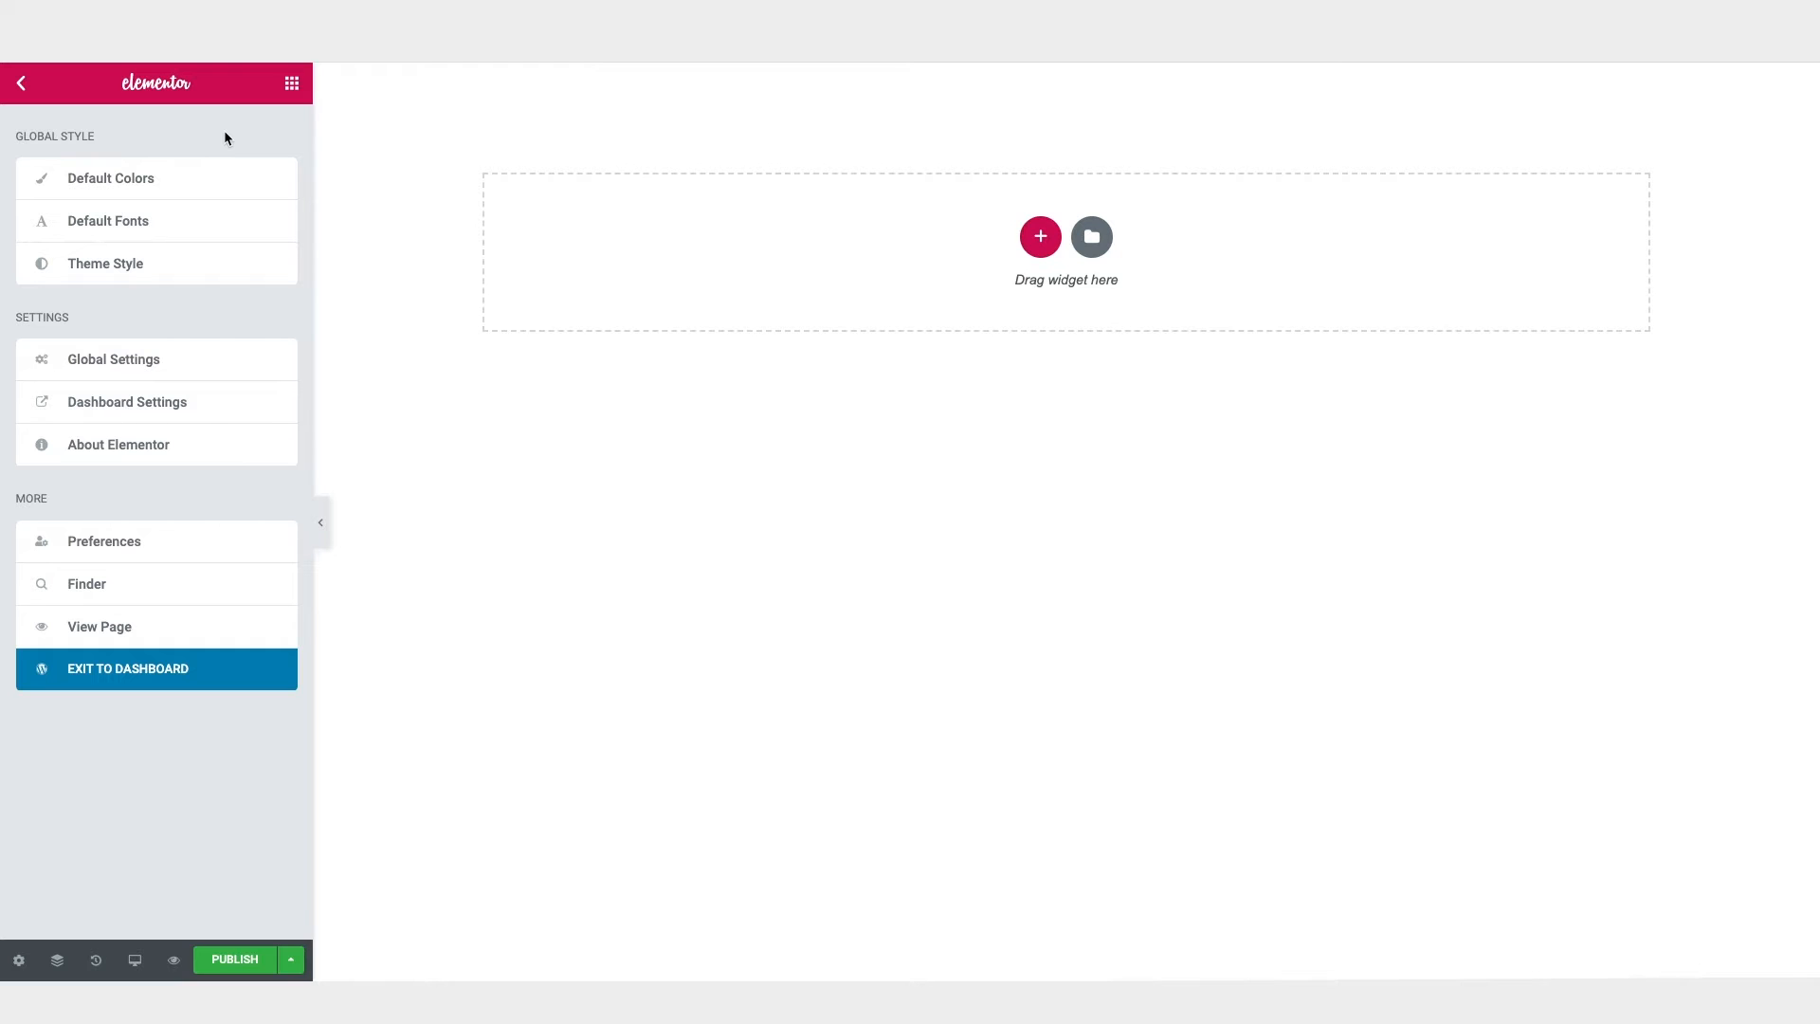
{"action": "left_click", "coordinate": [293, 90]}
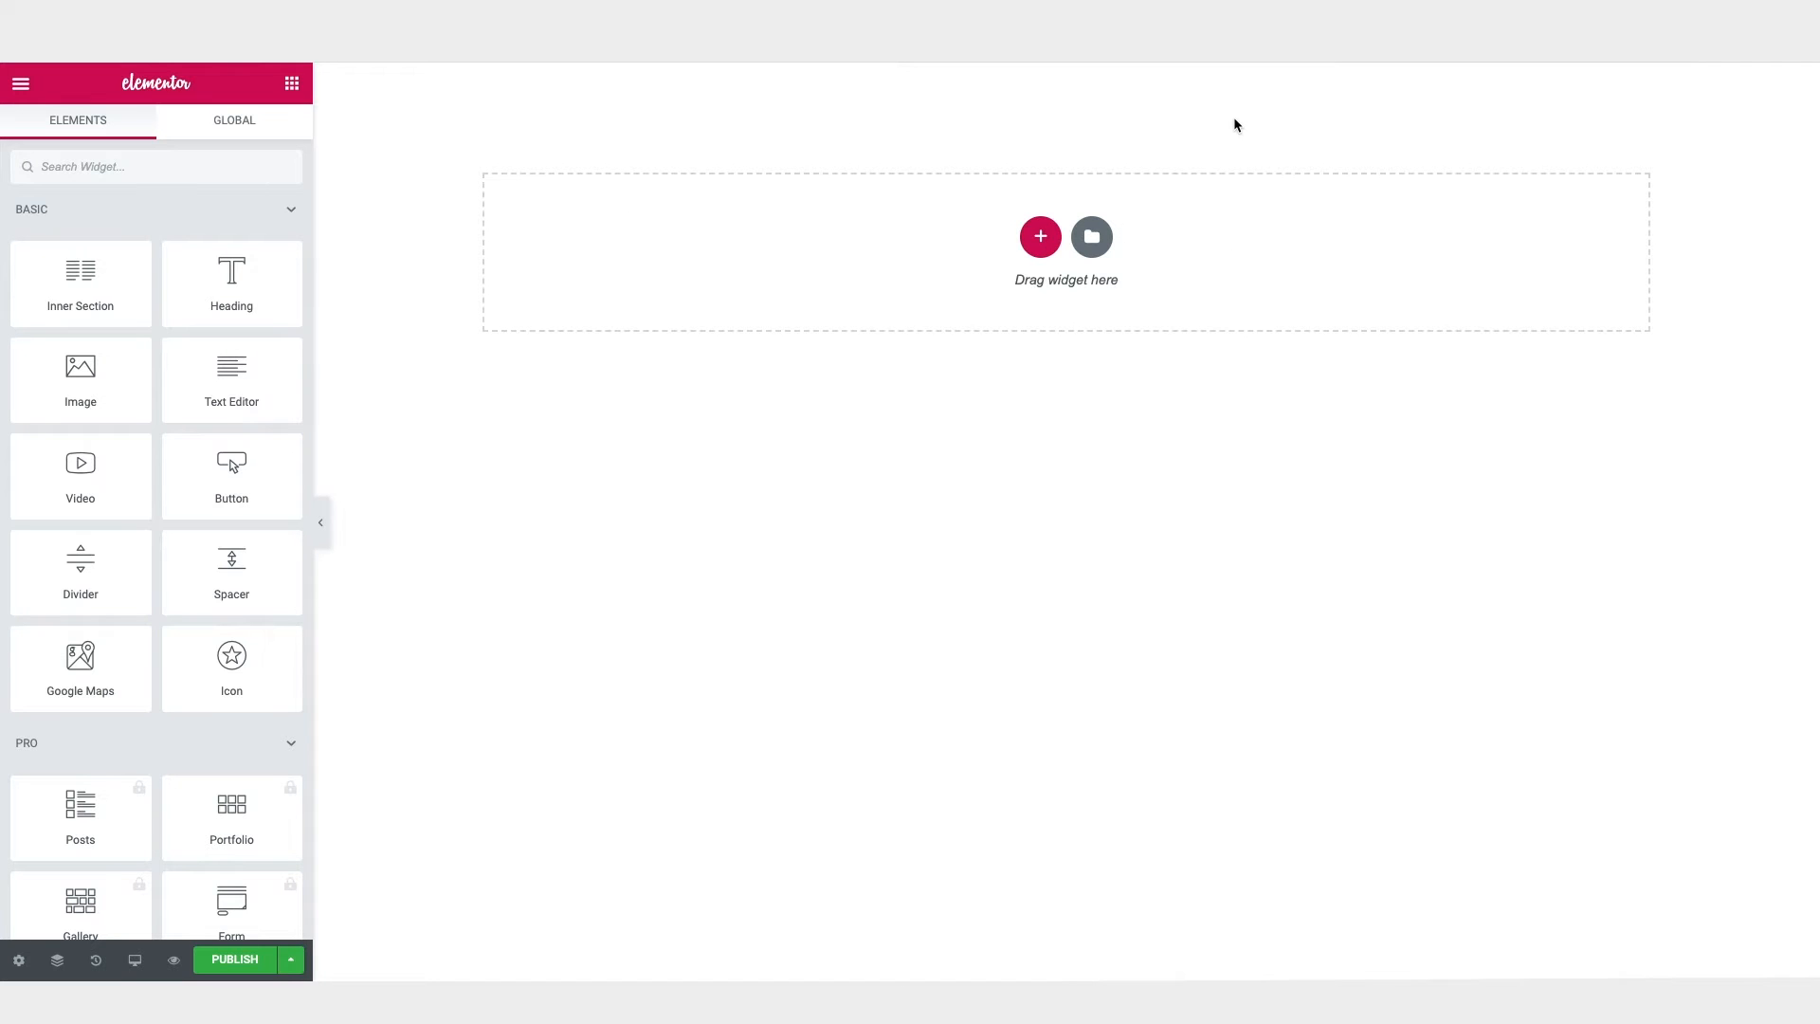
{"action": "left_click", "coordinate": [1091, 239]}
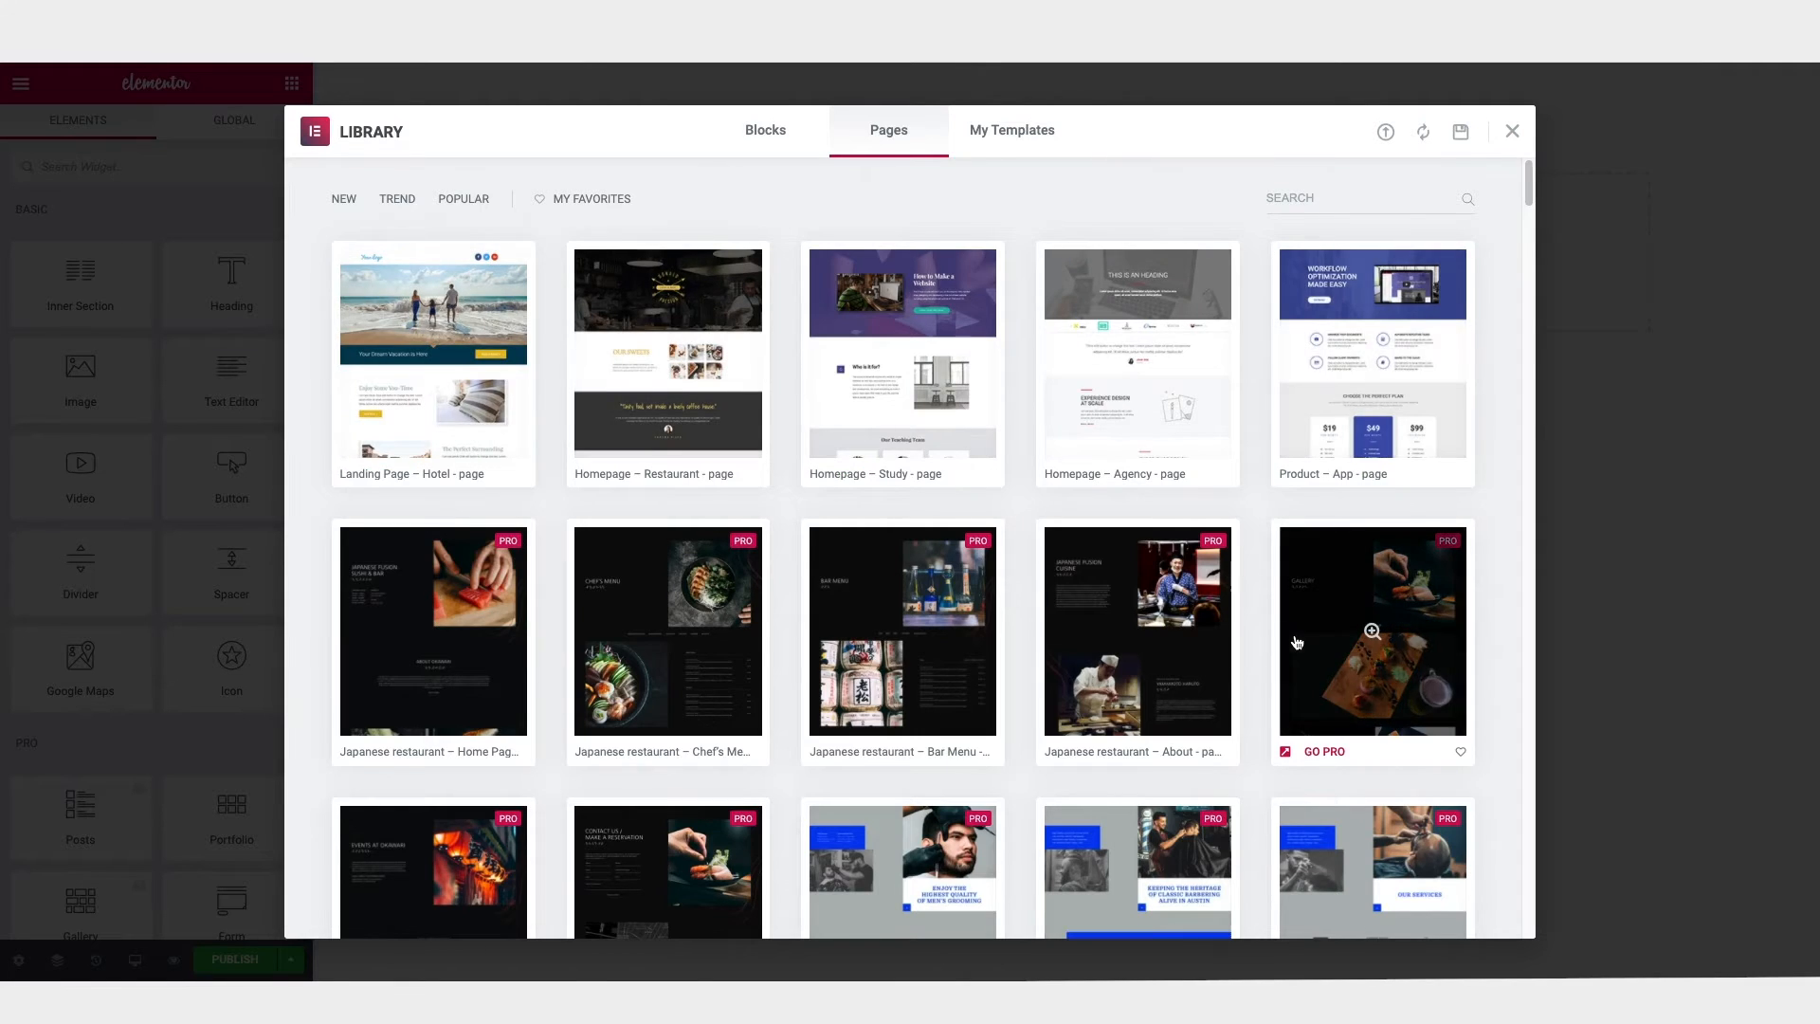
{"action": "scroll", "coordinate": [1297, 643], "scroll_direction": "down", "scroll_amount": 5}
{"action": "scroll", "coordinate": [1297, 643], "scroll_direction": "down", "scroll_amount": 15}
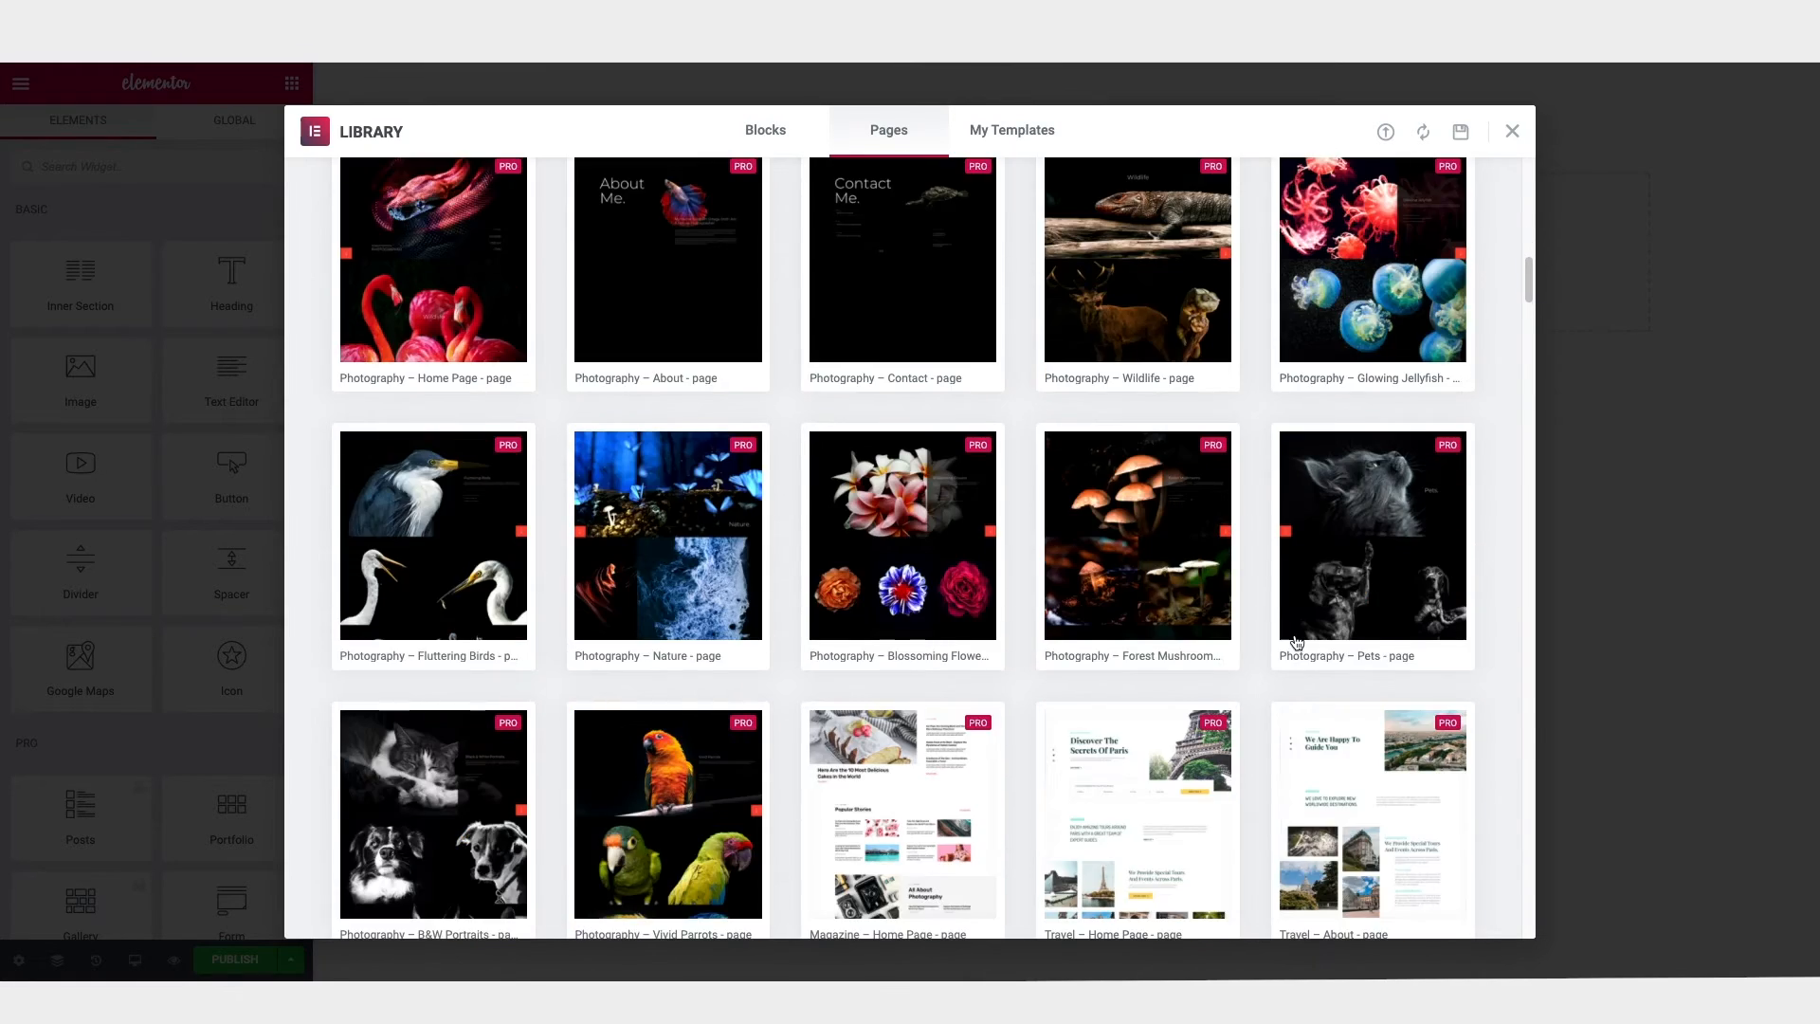
{"action": "scroll", "coordinate": [1297, 642], "scroll_direction": "down", "scroll_amount": 8}
{"action": "scroll", "coordinate": [1297, 643], "scroll_direction": "up", "scroll_amount": 15}
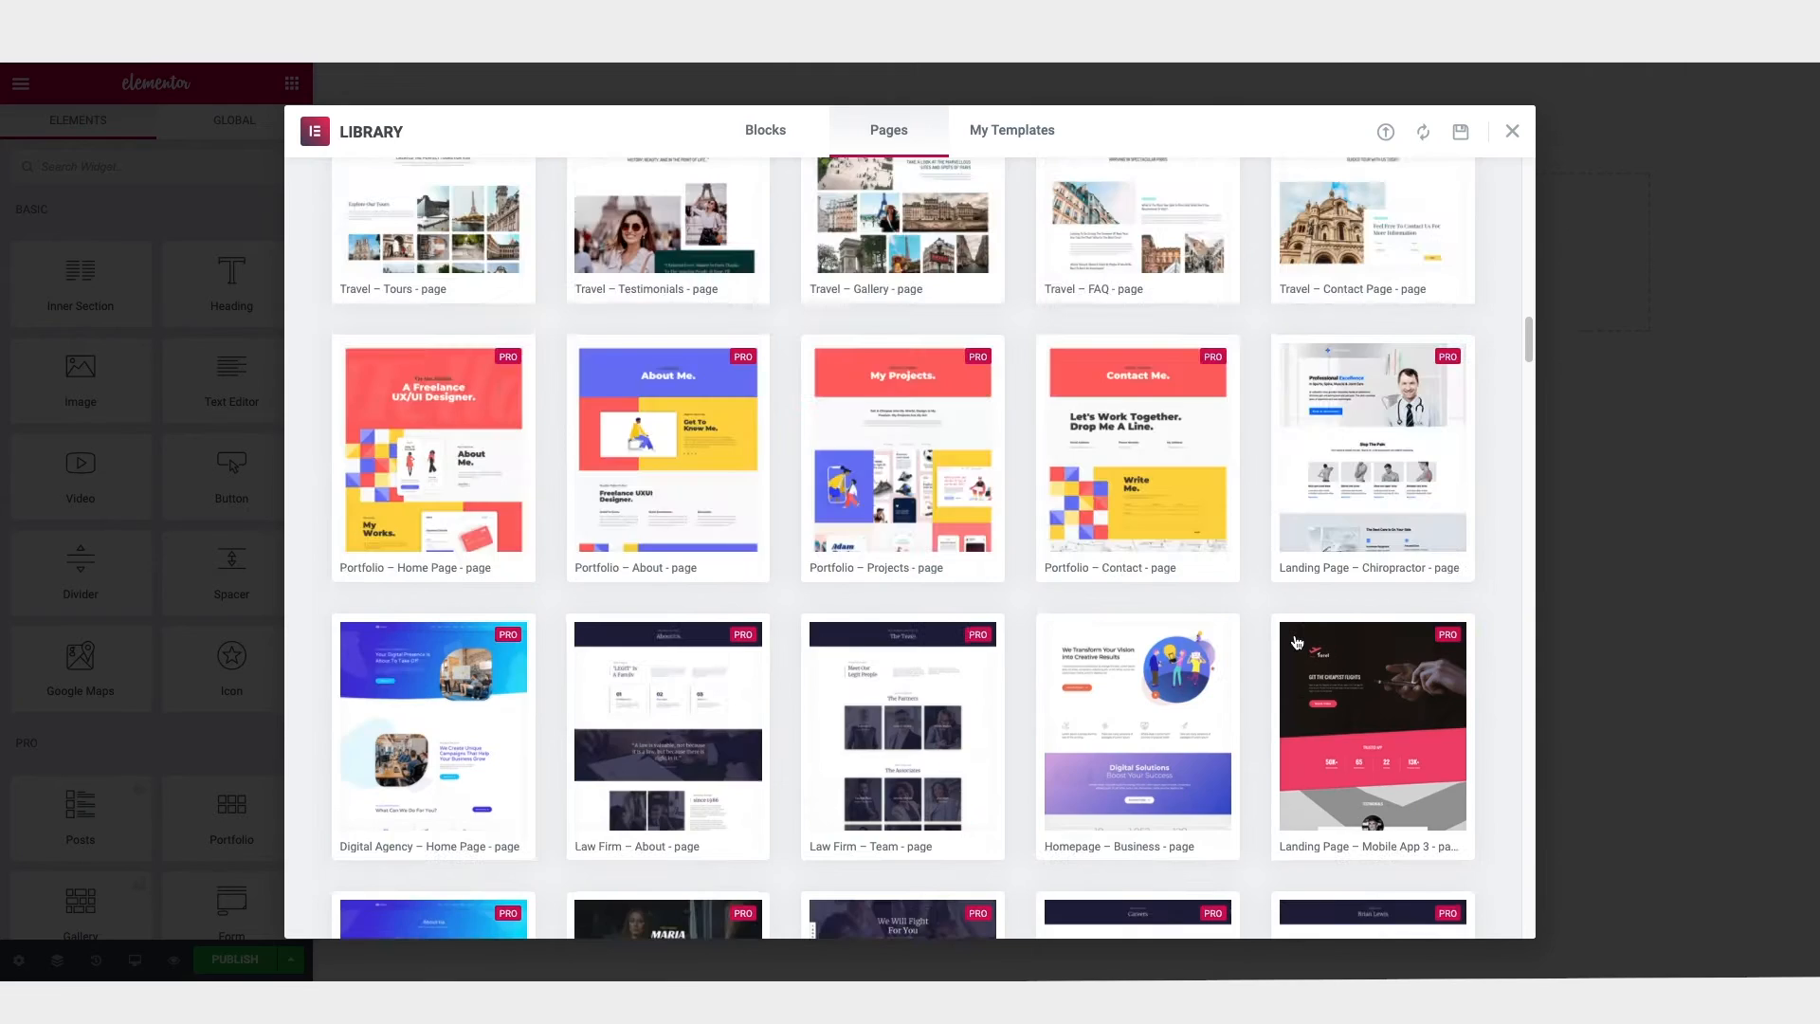
{"action": "scroll", "coordinate": [1296, 642], "scroll_direction": "up", "scroll_amount": 5}
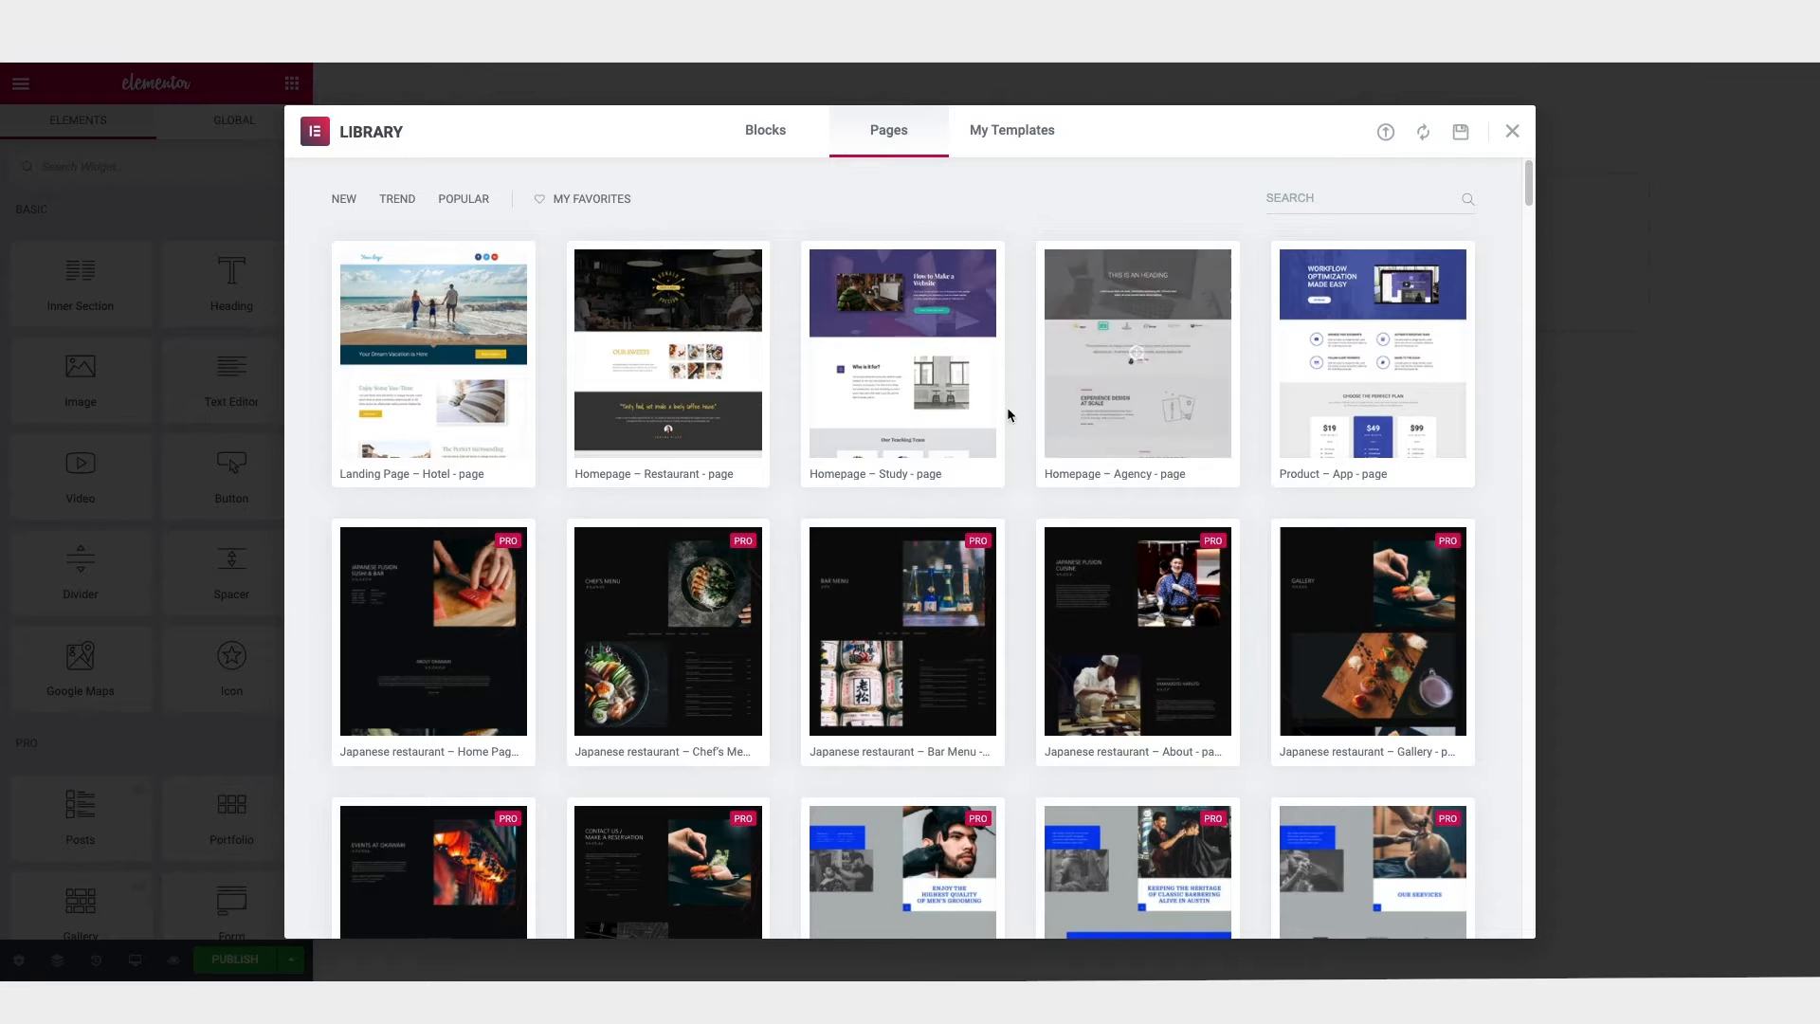
Step: Look through the ready-made section blocks in the template library
{"action": "left_click", "coordinate": [754, 140]}
{"action": "scroll", "coordinate": [934, 285], "scroll_direction": "down", "scroll_amount": 1}
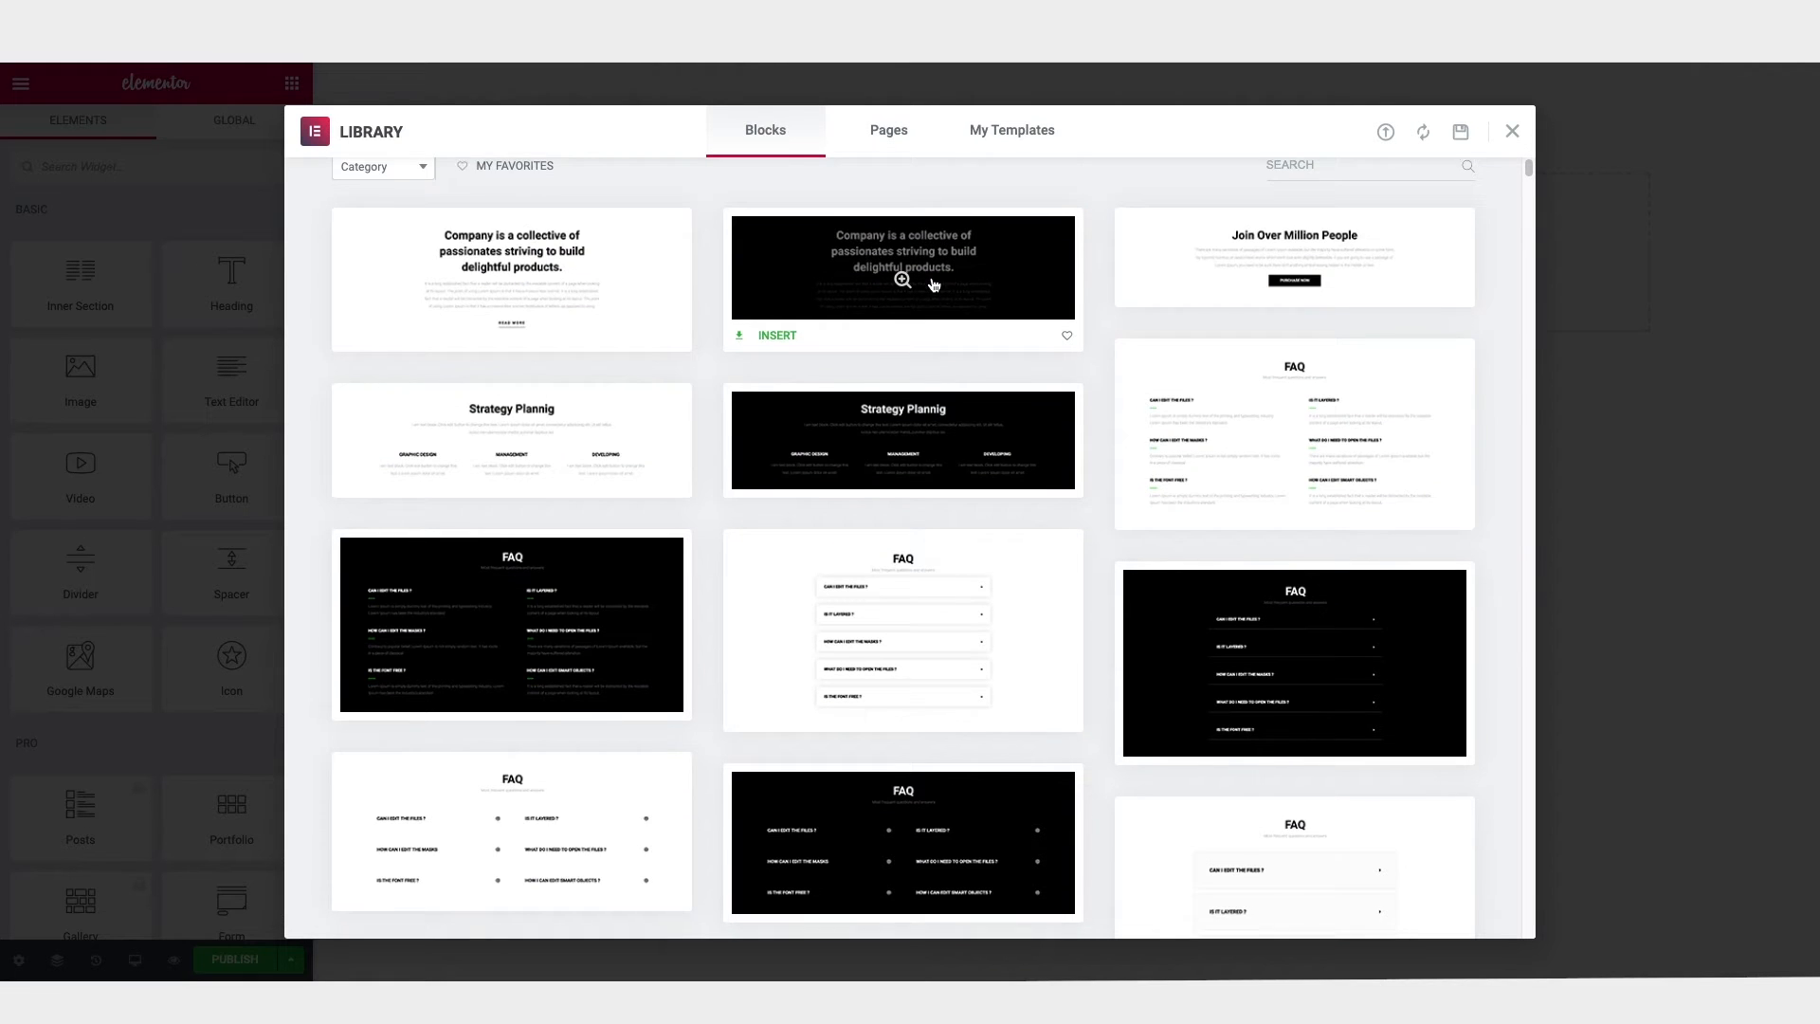
{"action": "scroll", "coordinate": [934, 285], "scroll_direction": "down", "scroll_amount": 10}
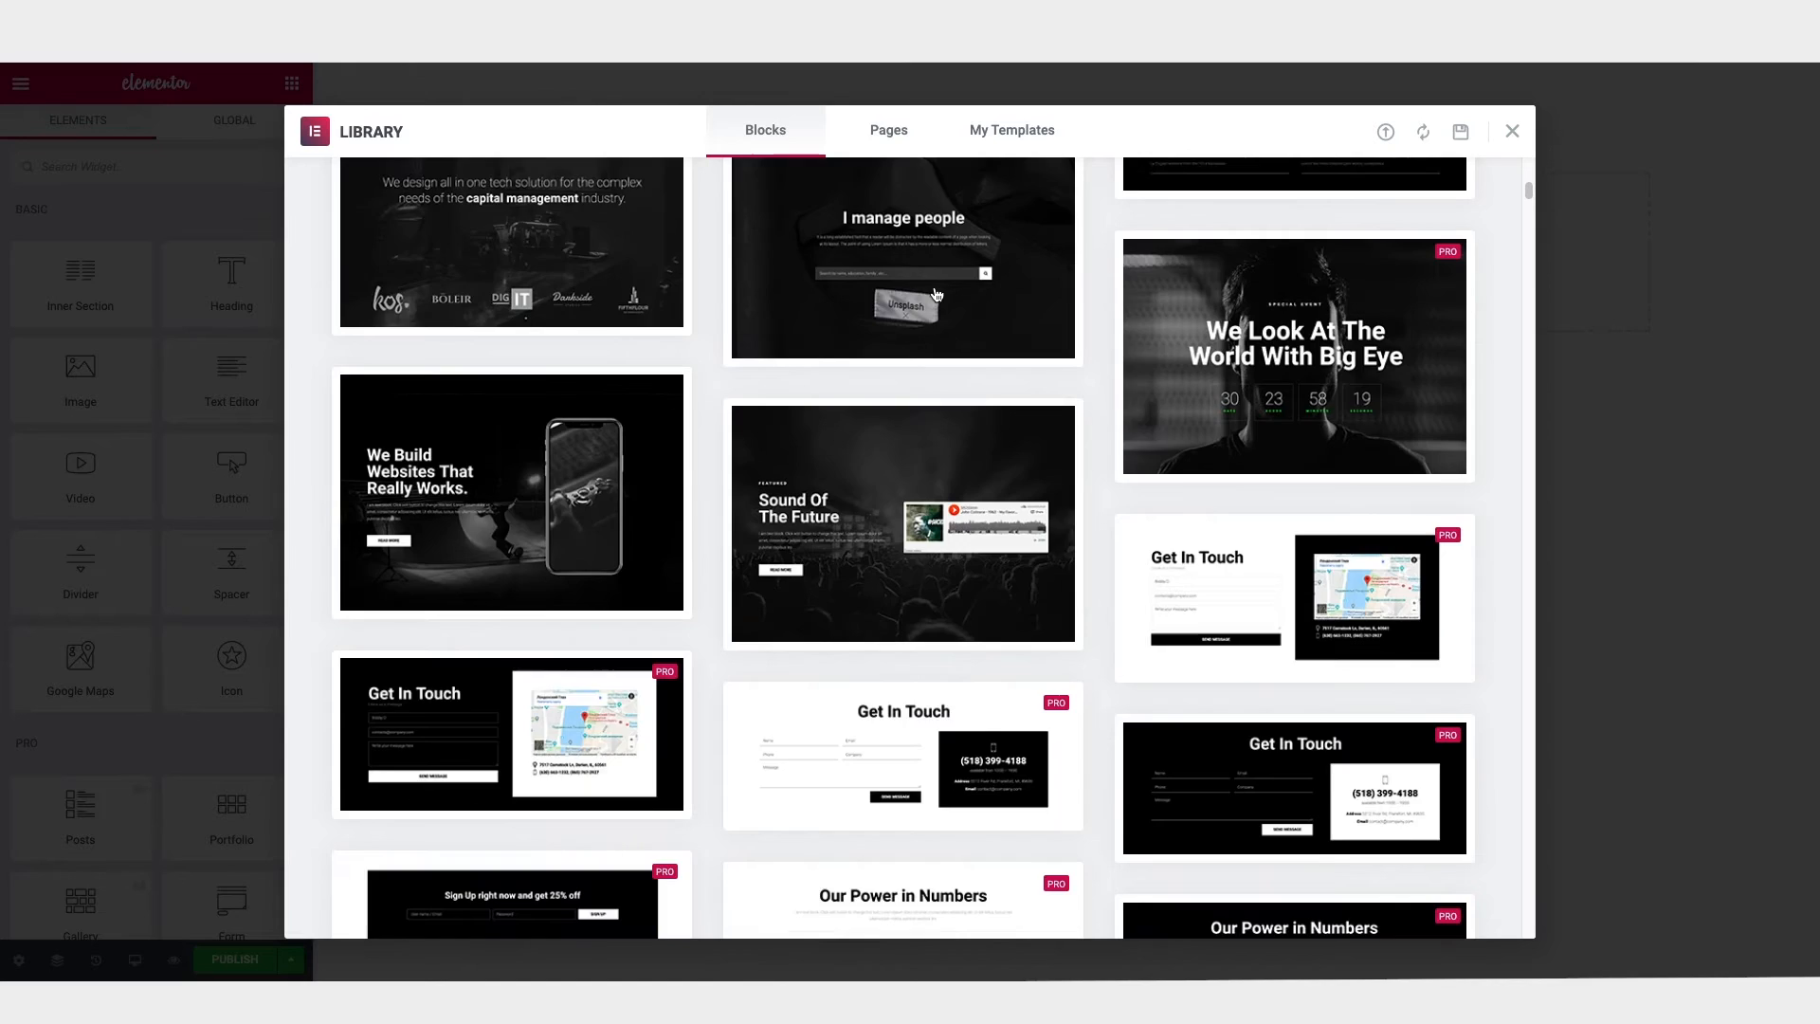
{"action": "scroll", "coordinate": [937, 295], "scroll_direction": "down", "scroll_amount": 10}
{"action": "scroll", "coordinate": [937, 295], "scroll_direction": "down", "scroll_amount": 20}
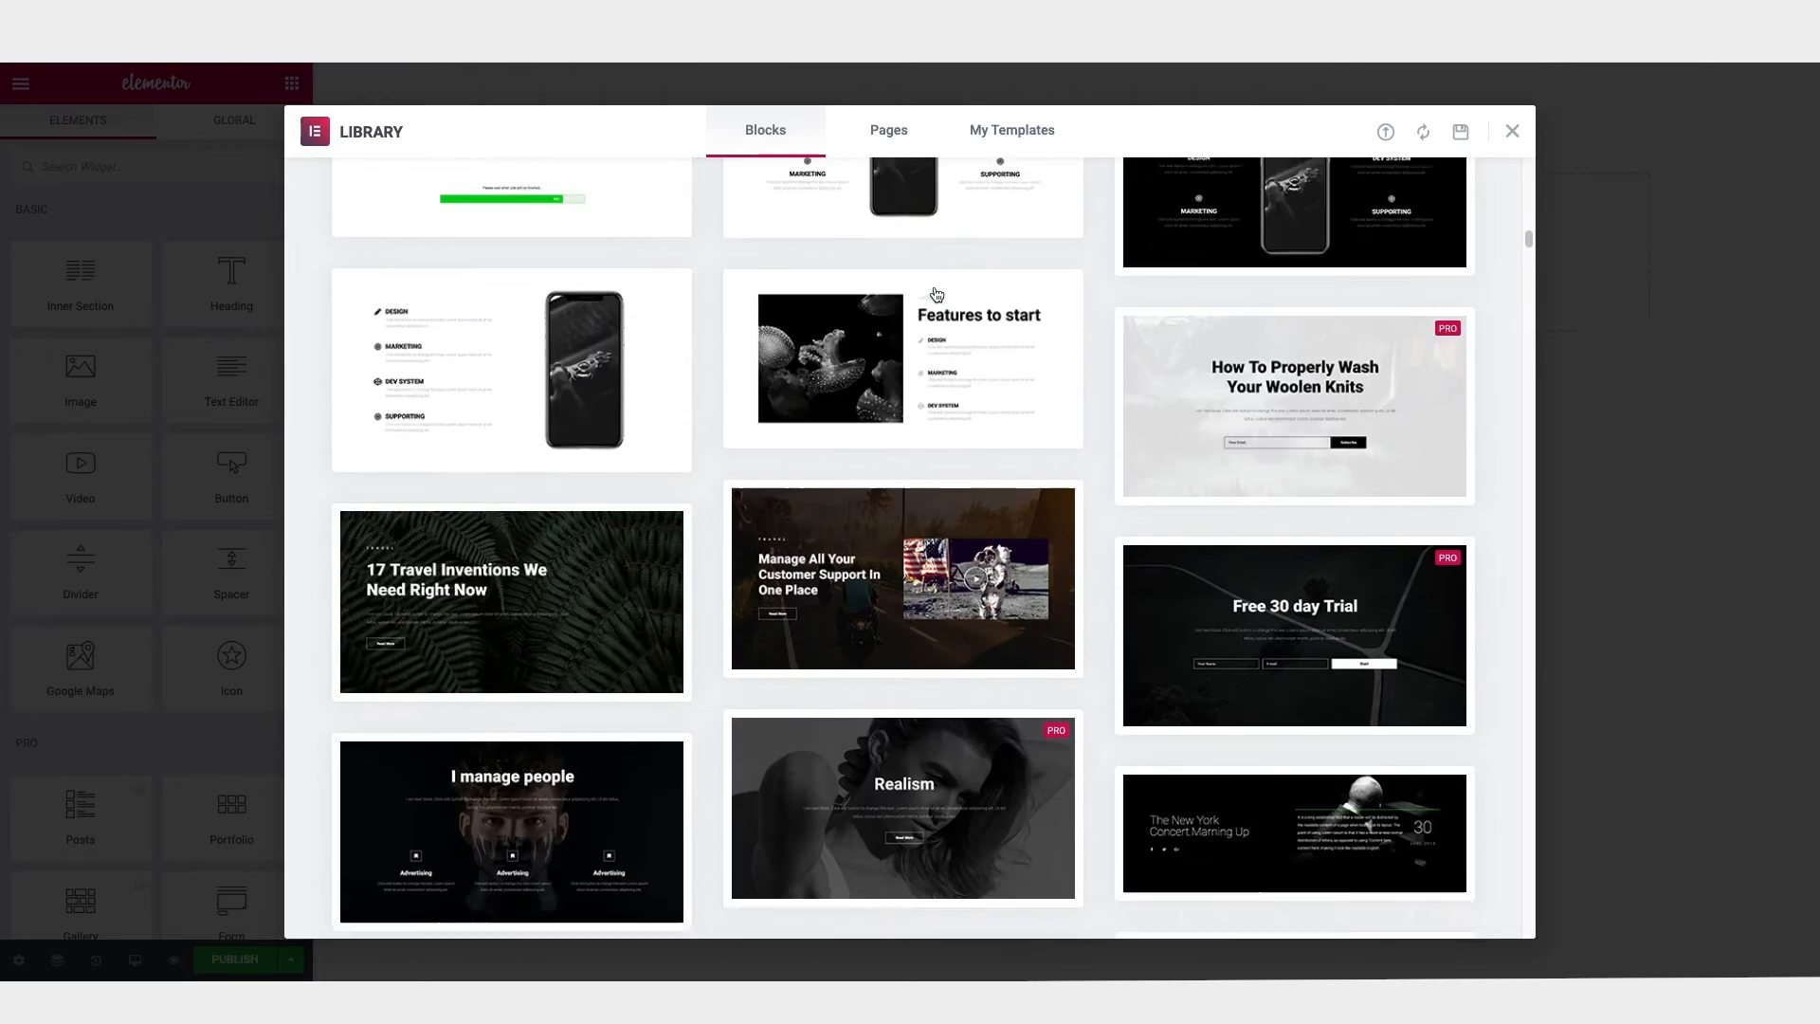
{"action": "scroll", "coordinate": [936, 295], "scroll_direction": "up", "scroll_amount": 20}
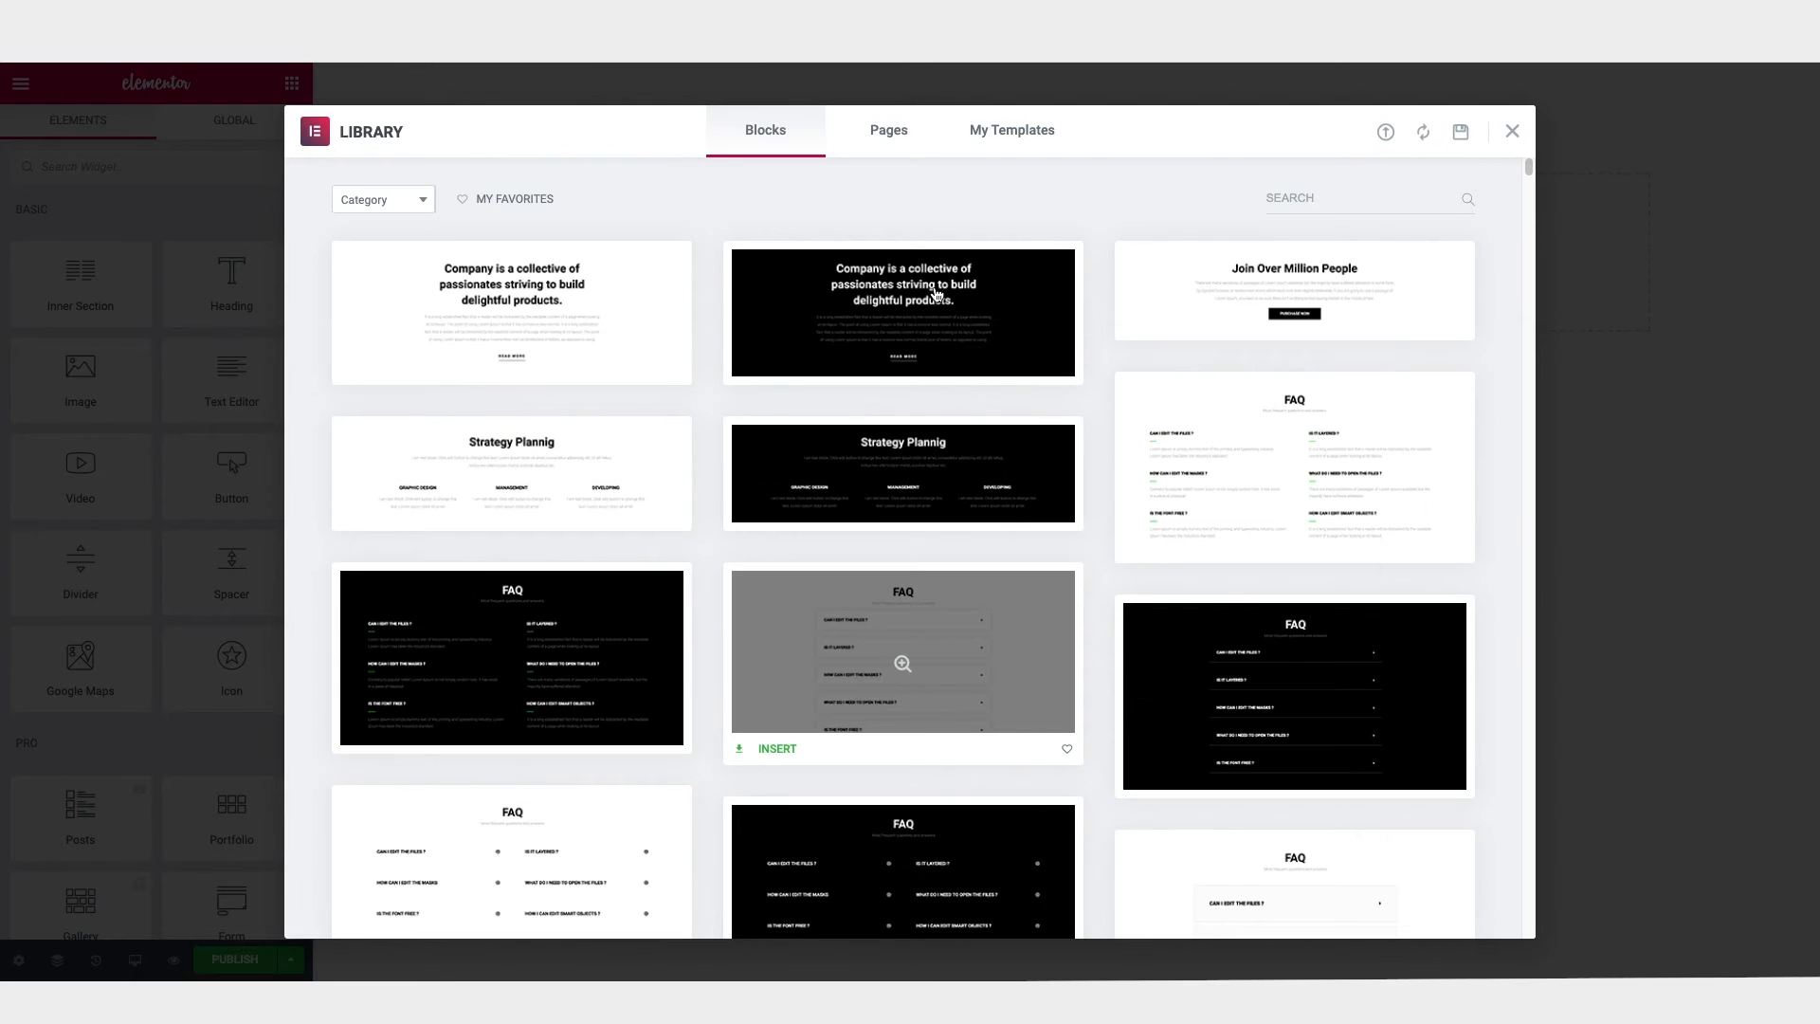
Step: Filter the library blocks by the About, Contact and Pricing categories in turn, and close the library
{"action": "left_click", "coordinate": [377, 200]}
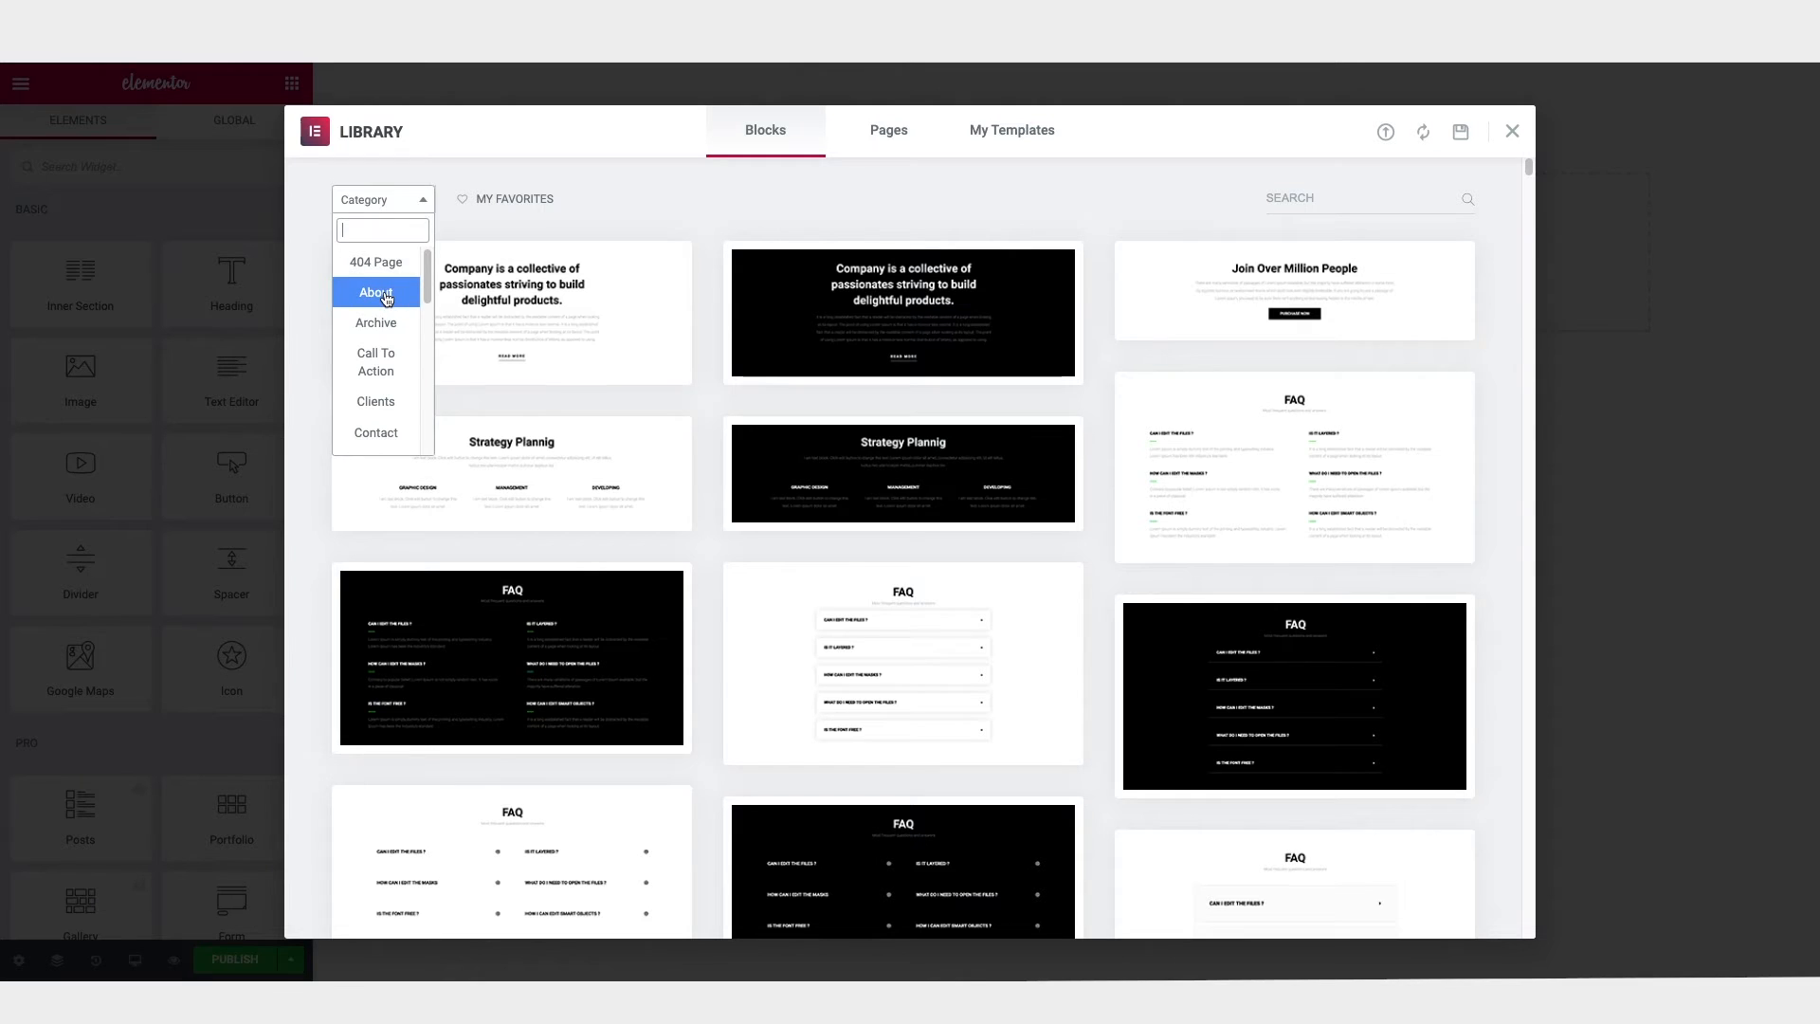
{"action": "left_click", "coordinate": [386, 295]}
{"action": "left_click", "coordinate": [390, 200]}
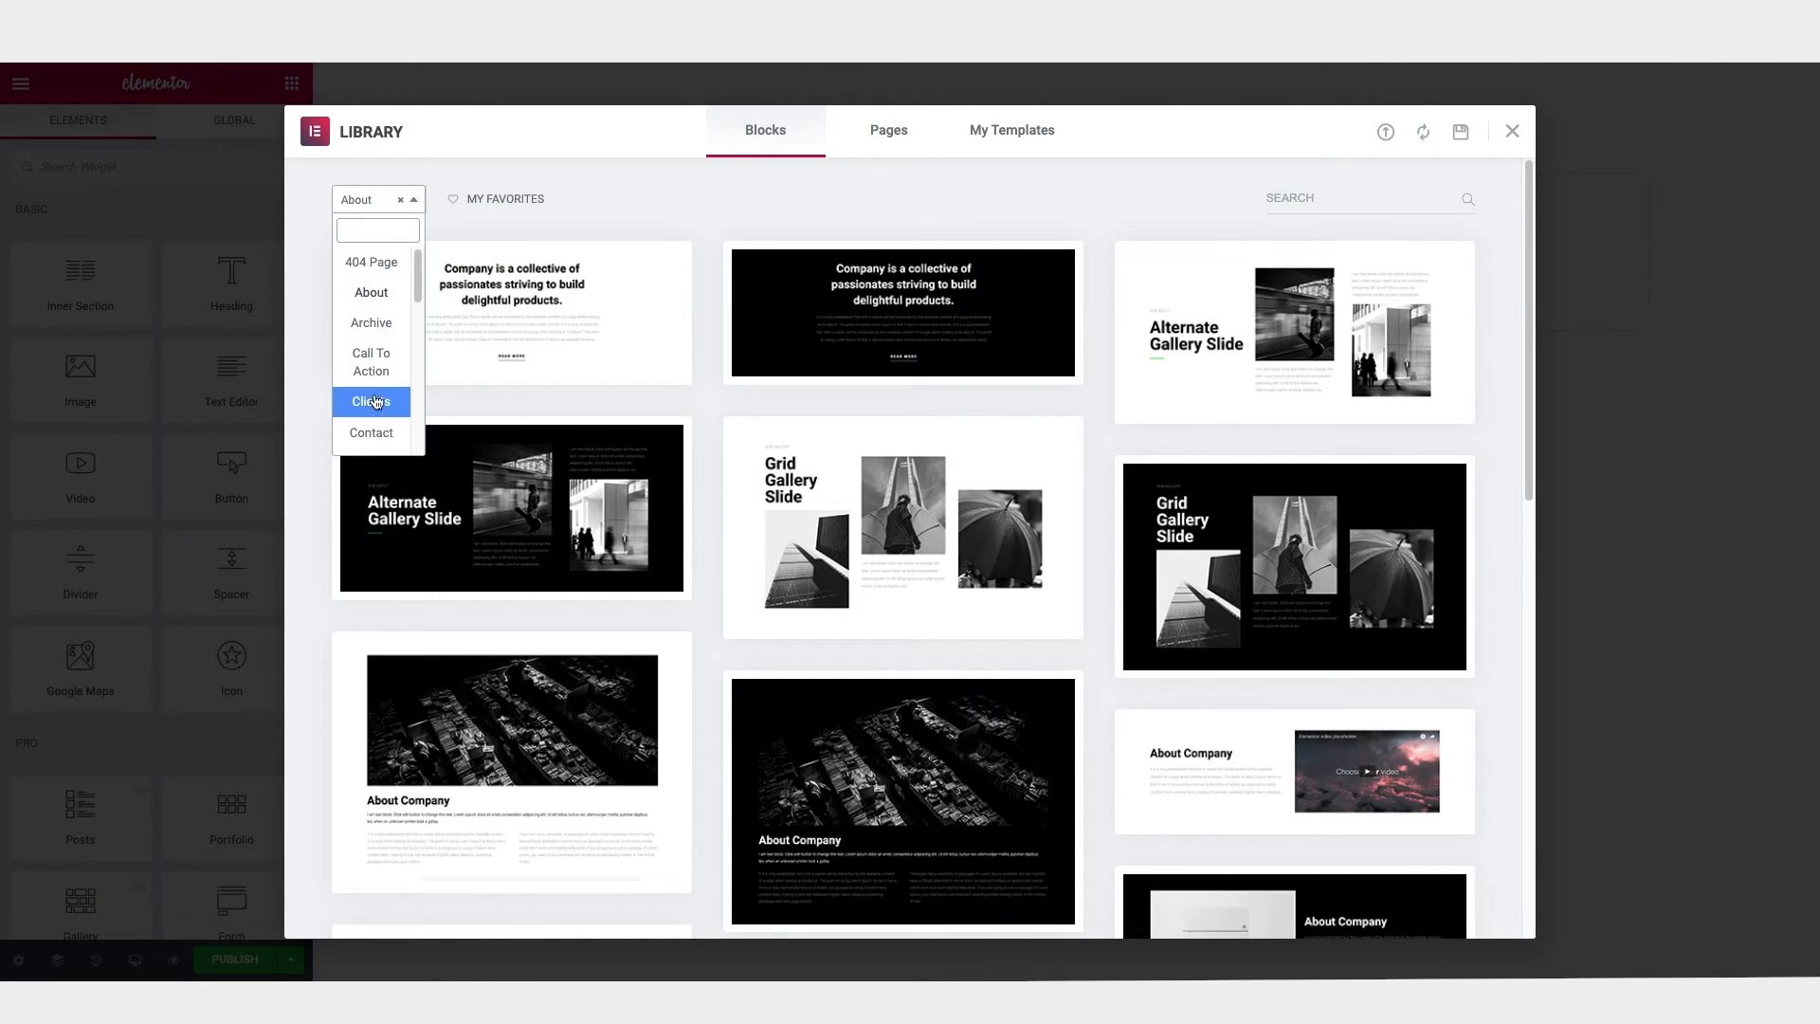
{"action": "left_click", "coordinate": [376, 434]}
{"action": "left_click", "coordinate": [378, 199]}
{"action": "scroll", "coordinate": [376, 318], "scroll_direction": "down", "scroll_amount": 3}
{"action": "left_click", "coordinate": [375, 356]}
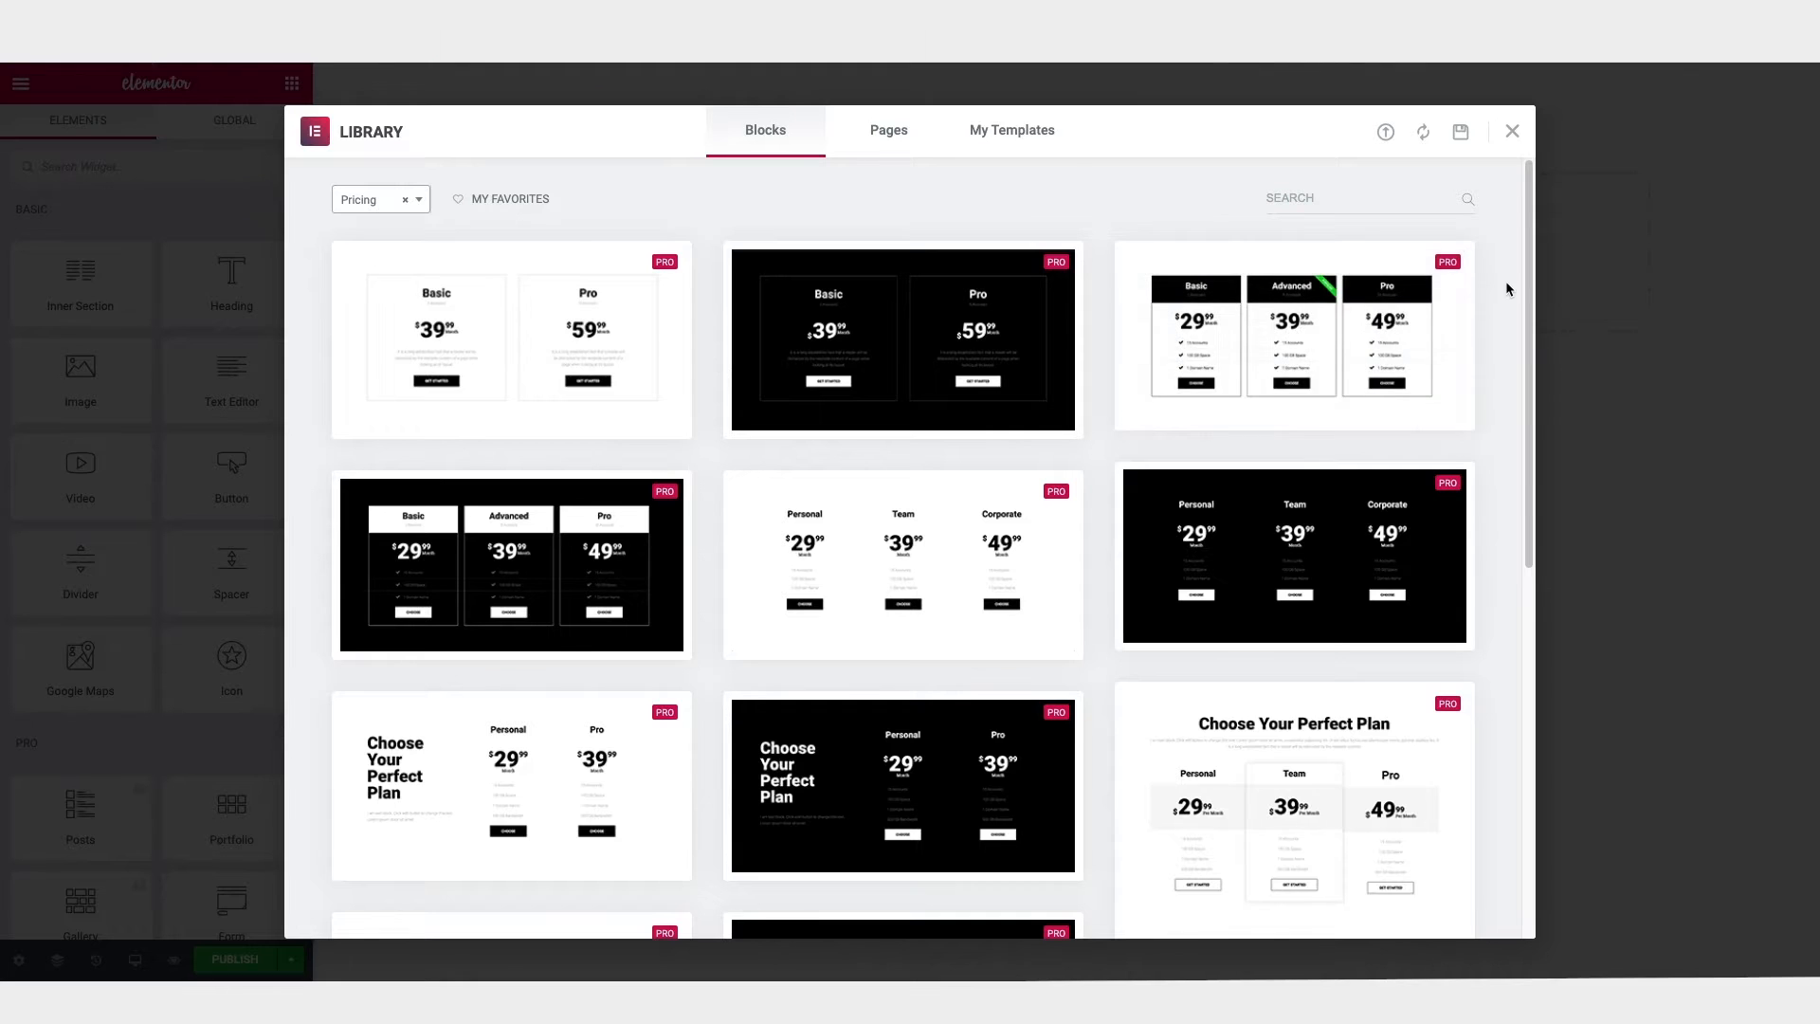
{"action": "scroll", "coordinate": [1506, 282], "scroll_direction": "down", "scroll_amount": 5}
{"action": "scroll", "coordinate": [1506, 281], "scroll_direction": "down", "scroll_amount": 3}
{"action": "scroll", "coordinate": [1505, 280], "scroll_direction": "up", "scroll_amount": 7}
{"action": "left_click", "coordinate": [1512, 139]}
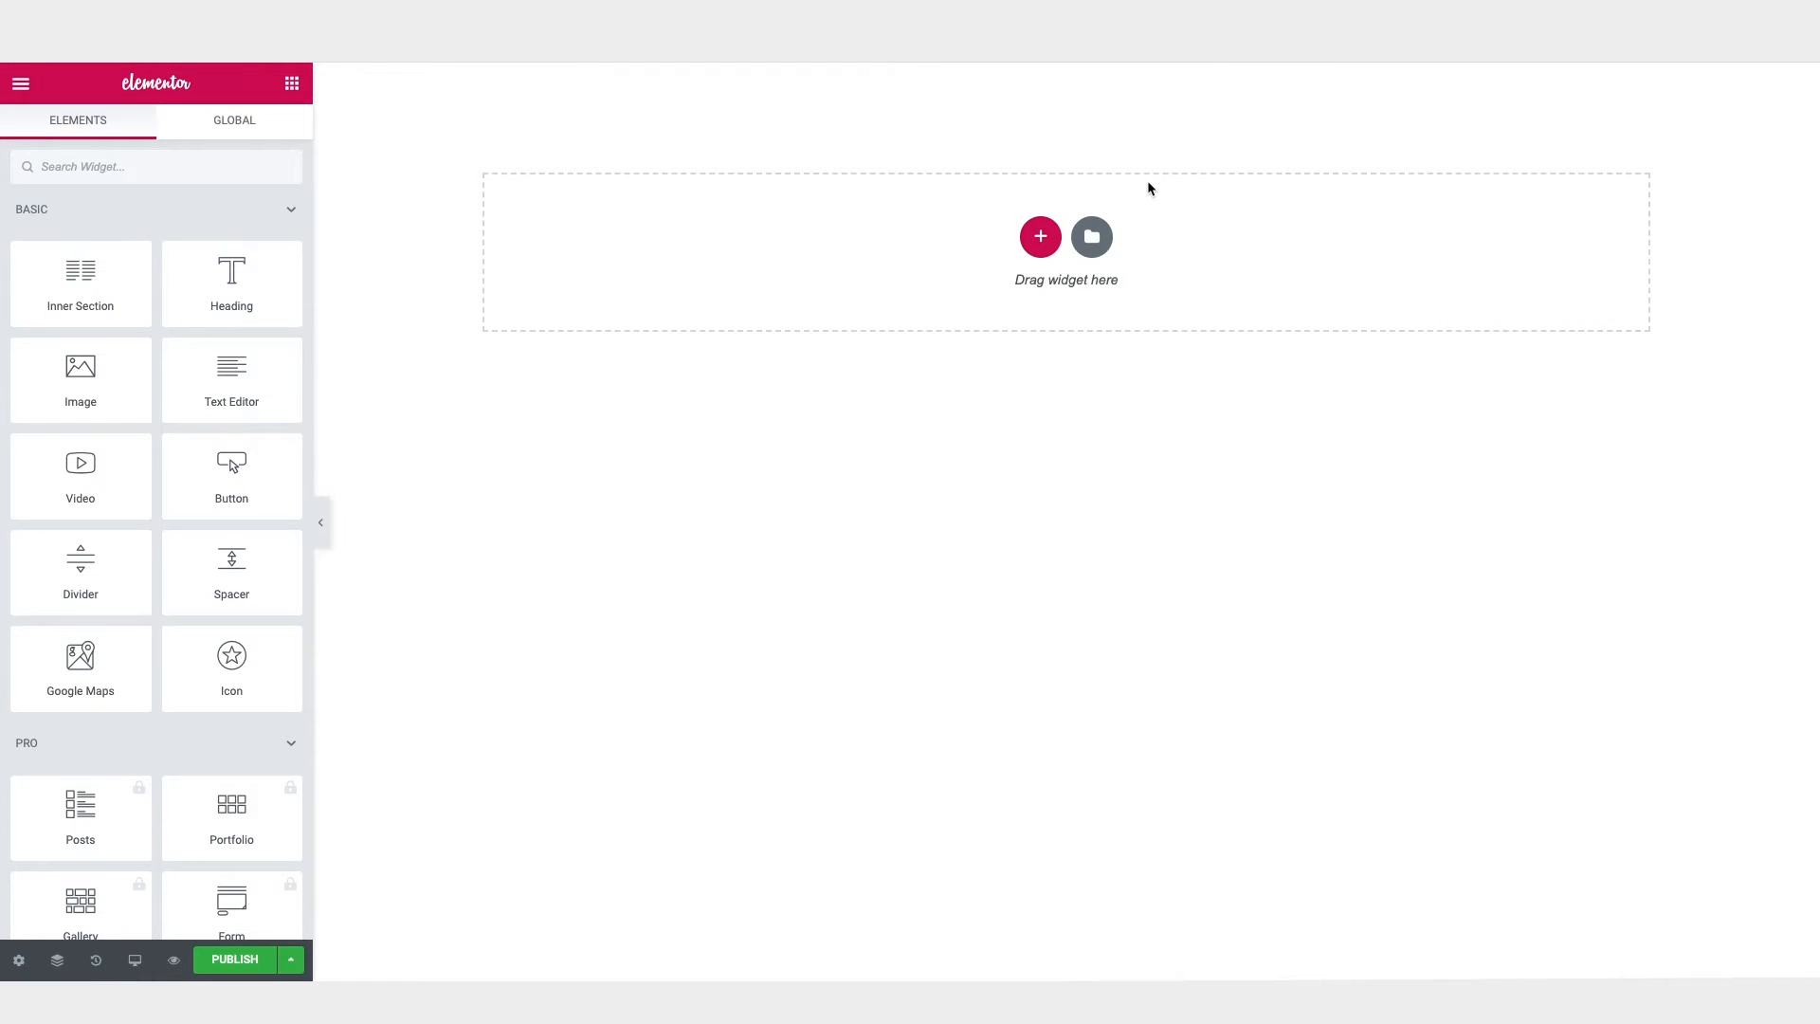
Step: Add a single-column section to the page and place a Heading widget in it
{"action": "left_click", "coordinate": [1041, 239]}
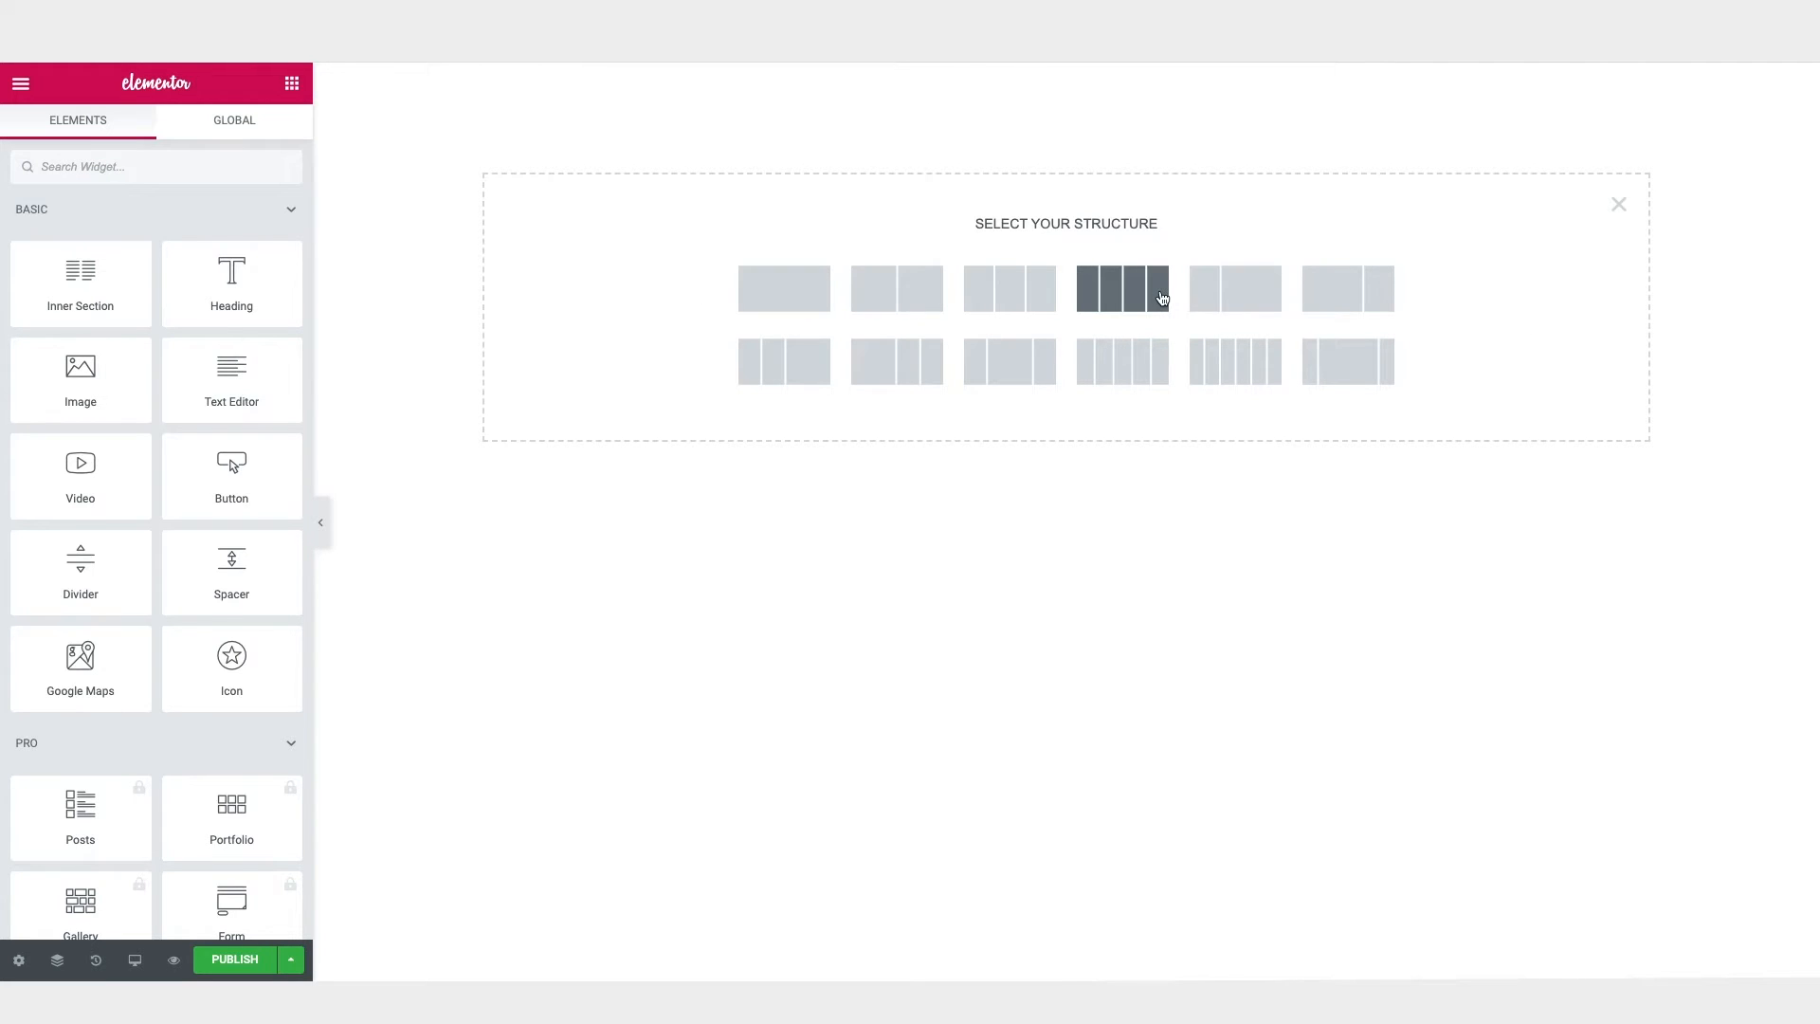
{"action": "left_click", "coordinate": [801, 291]}
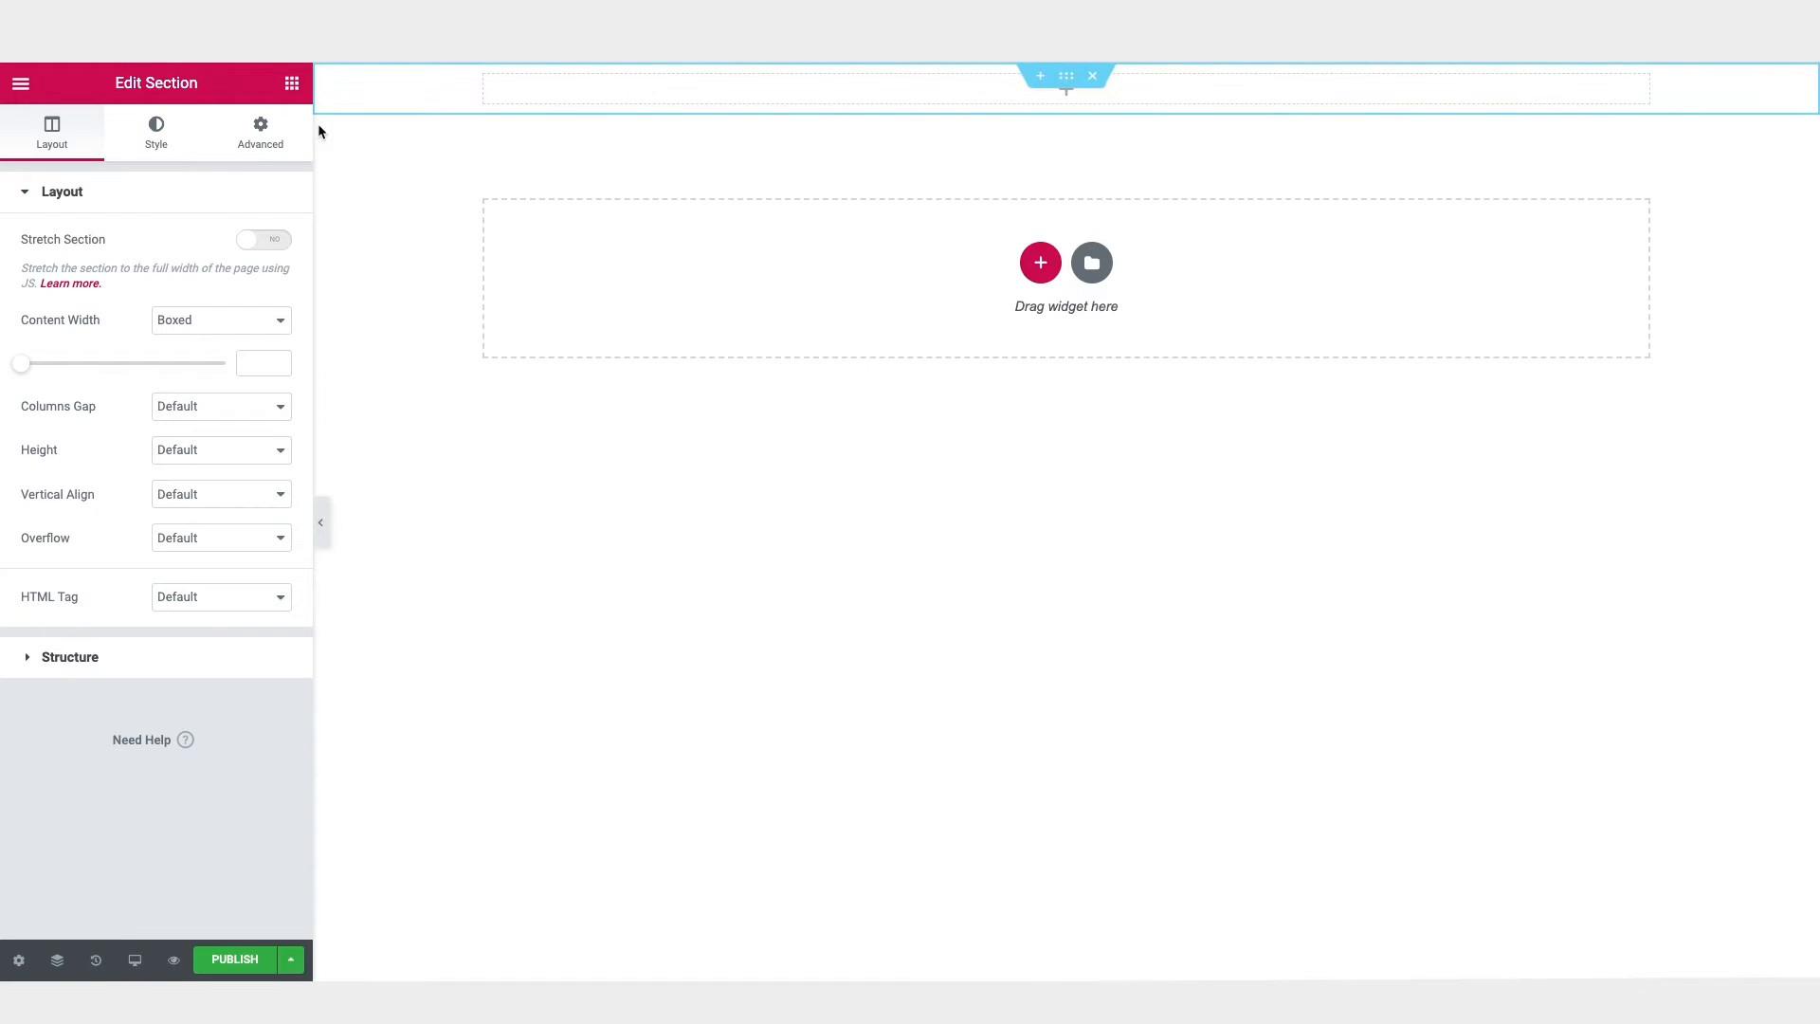
{"action": "left_click", "coordinate": [292, 83]}
{"action": "left_click_drag", "start_coordinate": [229, 275], "coordinate": [1052, 89]}
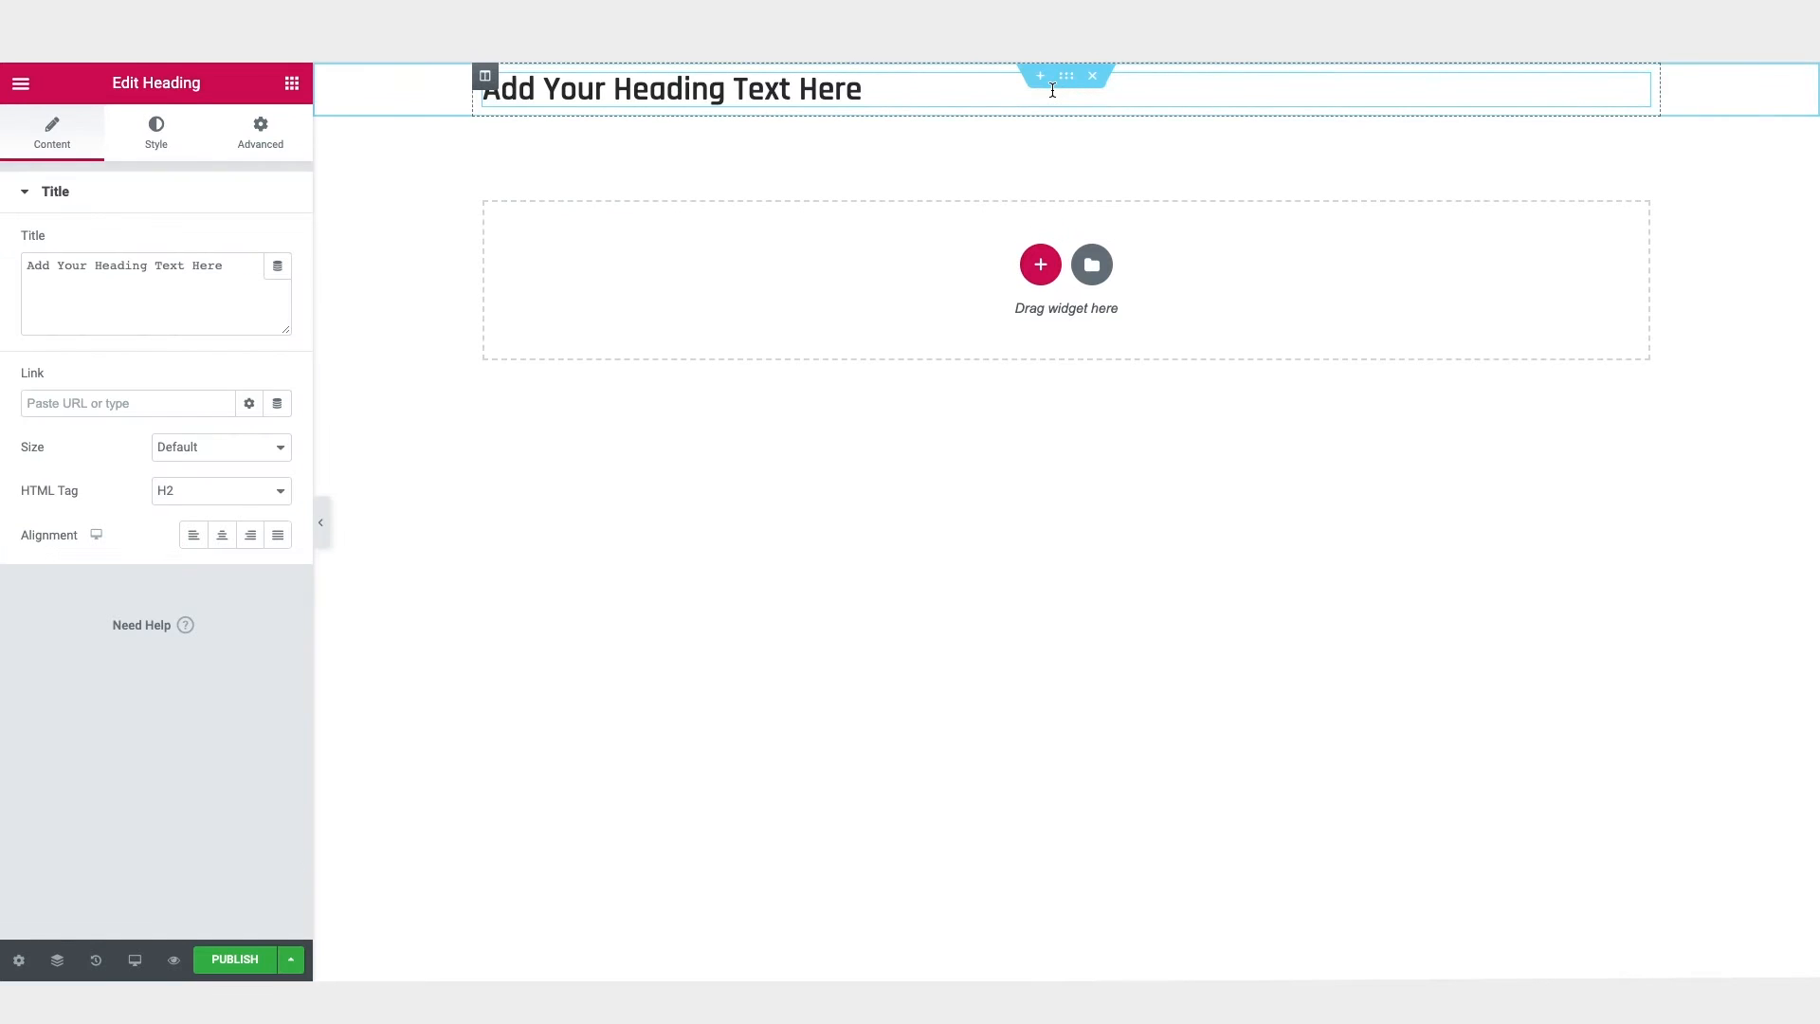
Step: Place a Text Editor widget below the heading and a Button widget below the text
{"action": "left_click", "coordinate": [292, 84]}
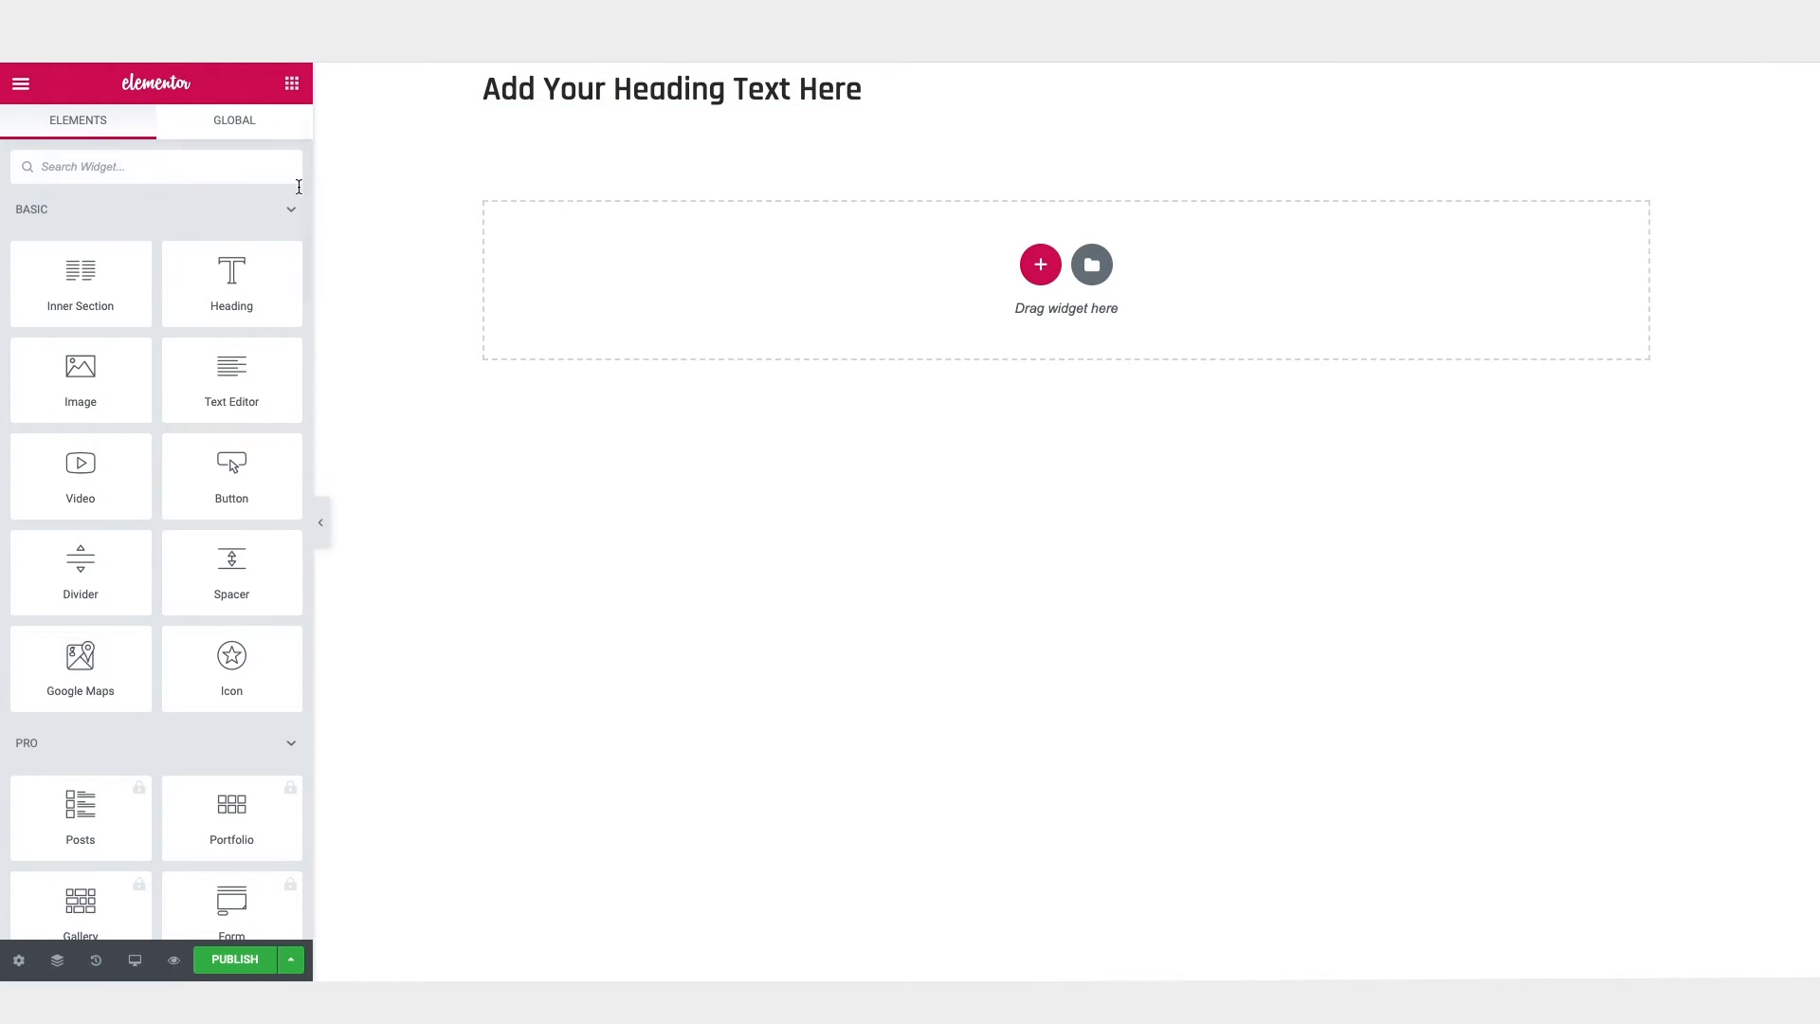
{"action": "left_click_drag", "start_coordinate": [225, 380], "coordinate": [634, 100]}
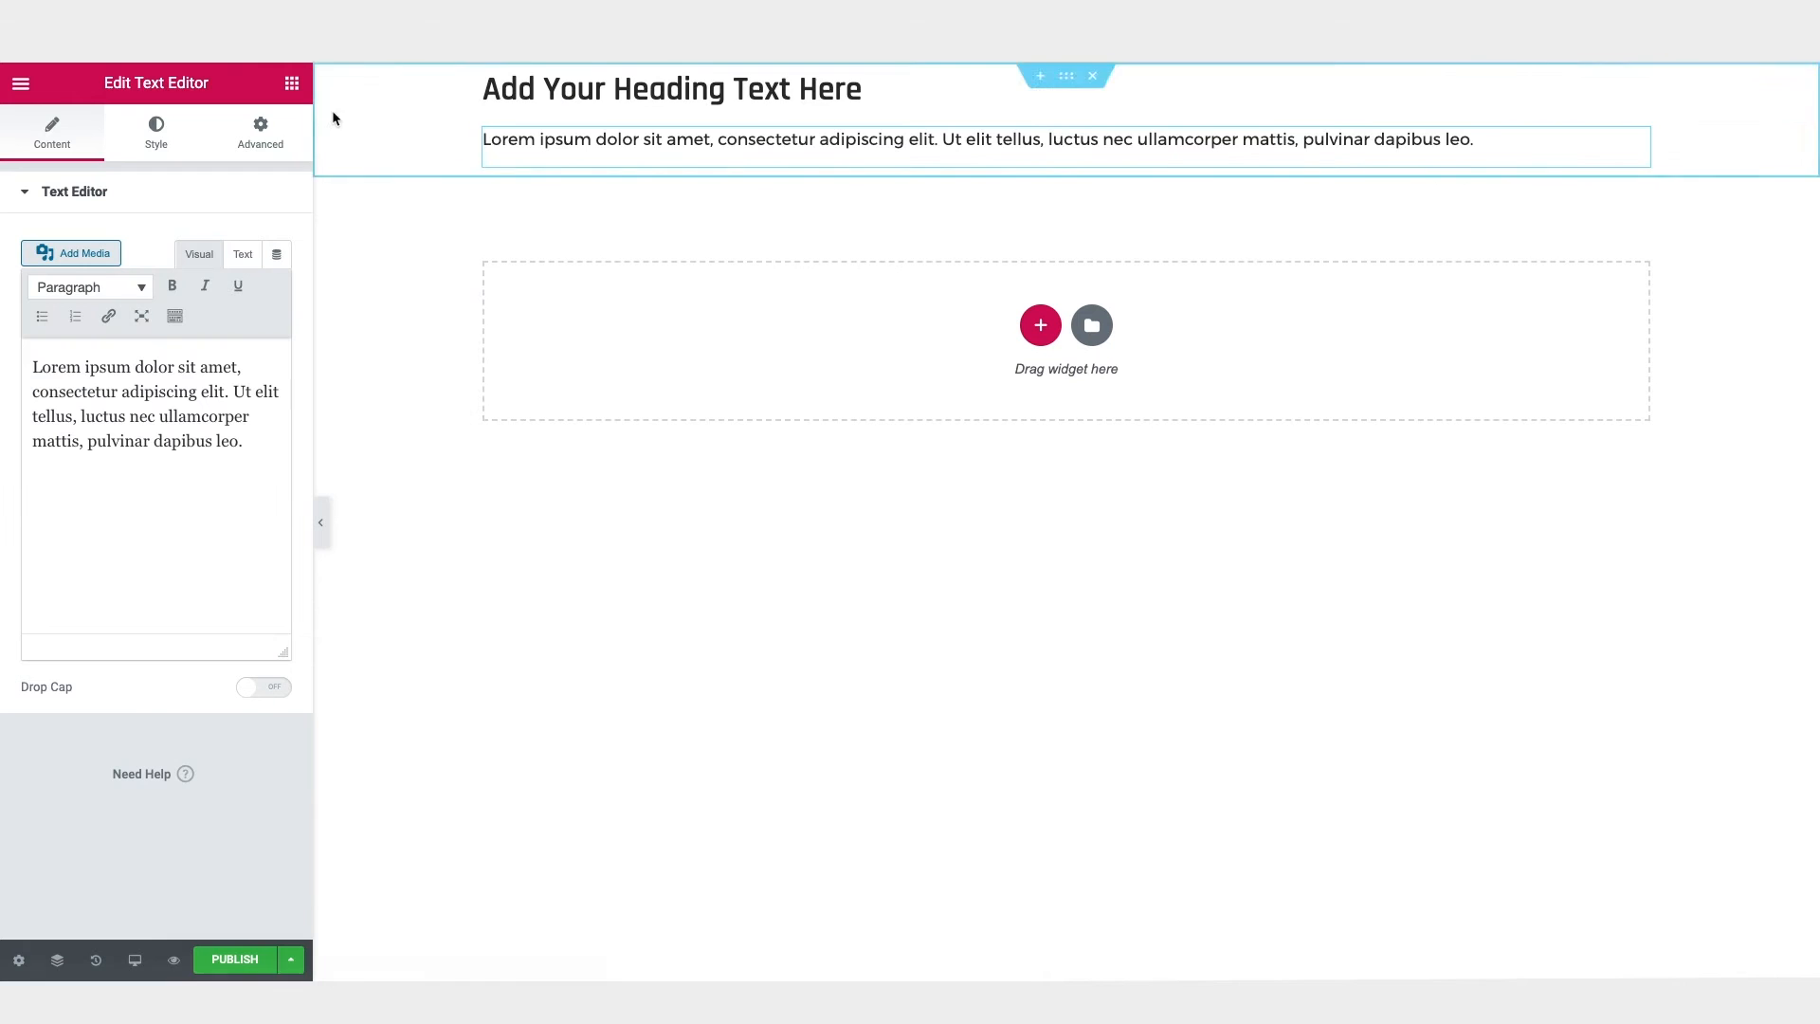
{"action": "left_click", "coordinate": [292, 84]}
{"action": "left_click_drag", "start_coordinate": [239, 479], "coordinate": [675, 162]}
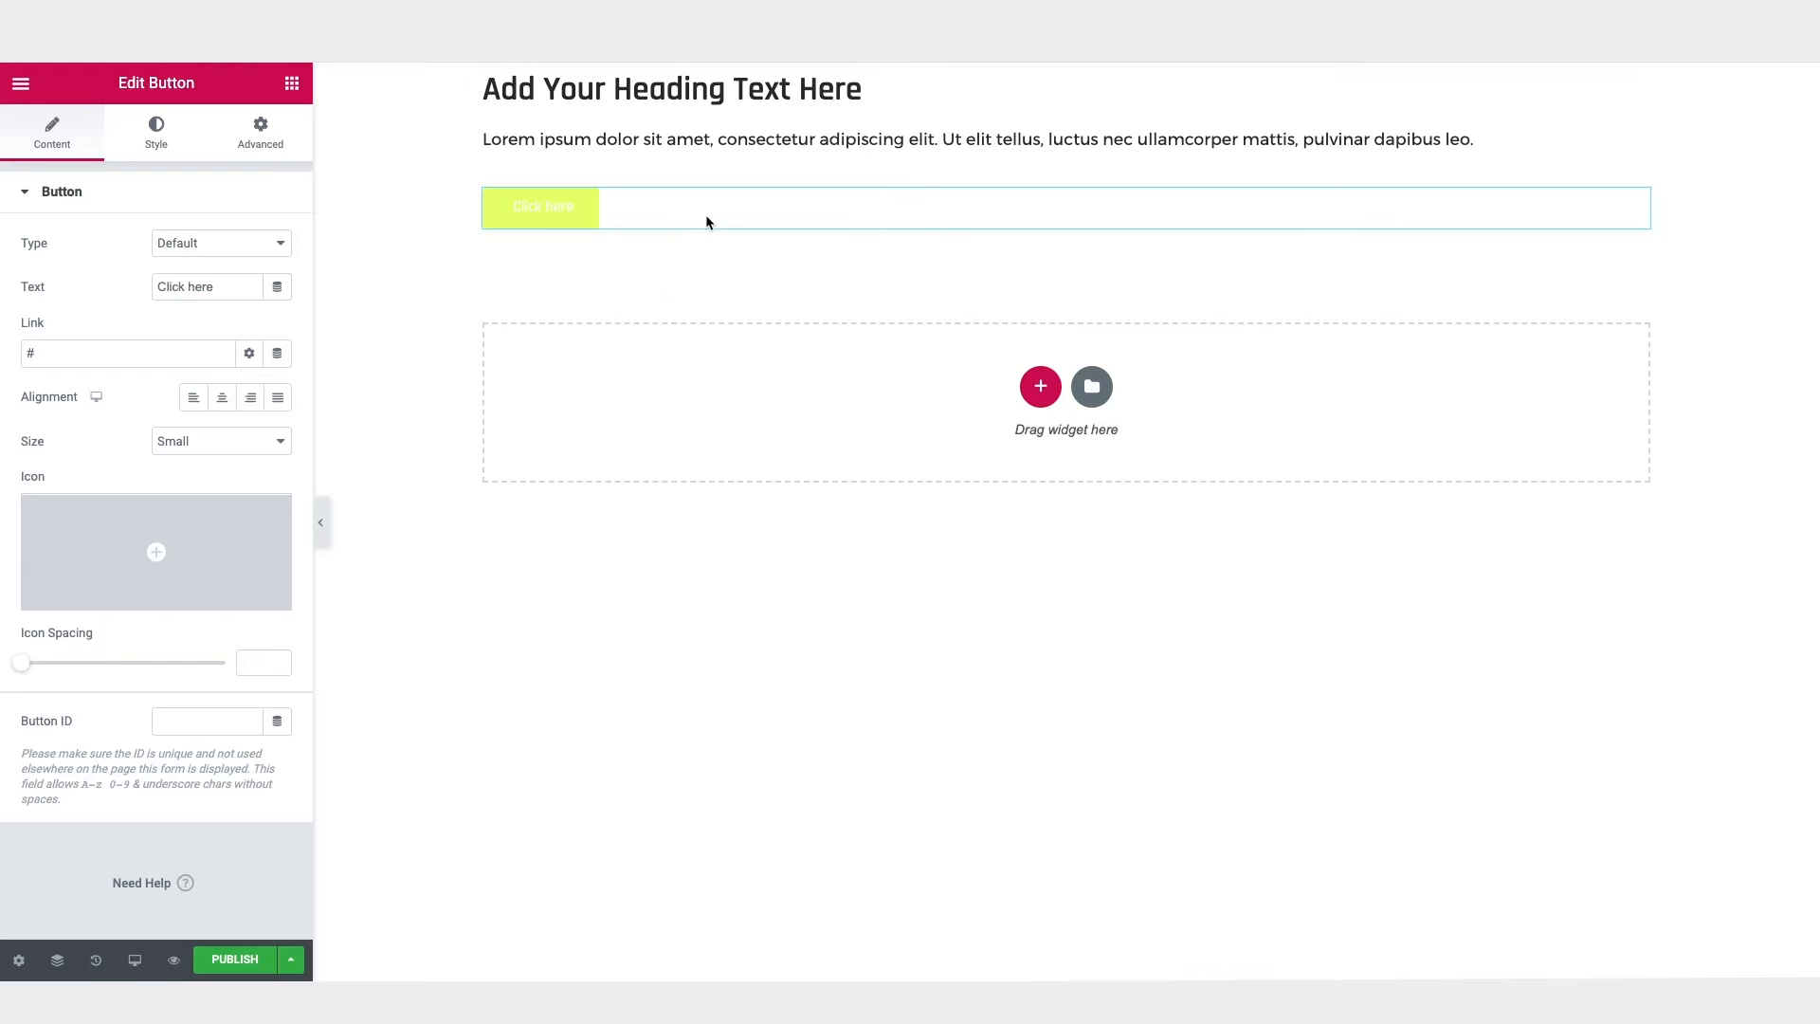
Step: Set the section's boxed content width to 800
{"action": "left_click", "coordinate": [1068, 81]}
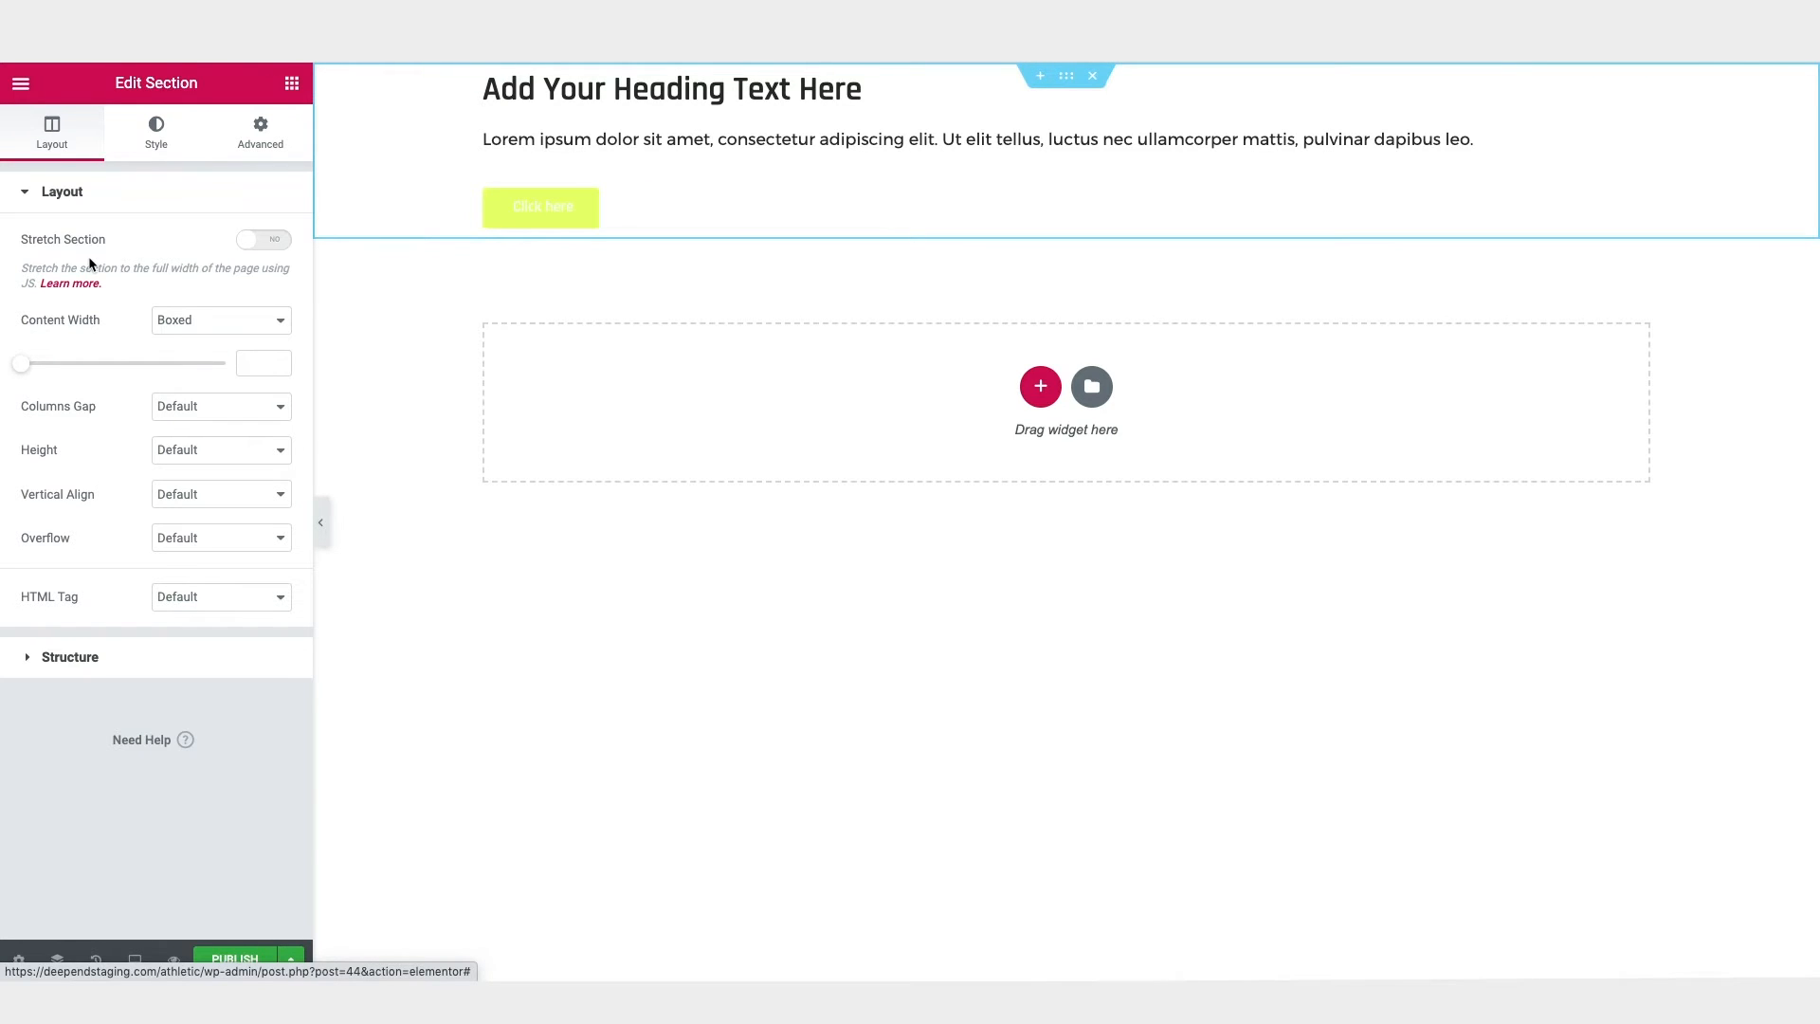
{"action": "left_click_drag", "start_coordinate": [26, 364], "coordinate": [74, 369]}
{"action": "double_click", "coordinate": [251, 363]}
{"action": "type", "text": "800"}
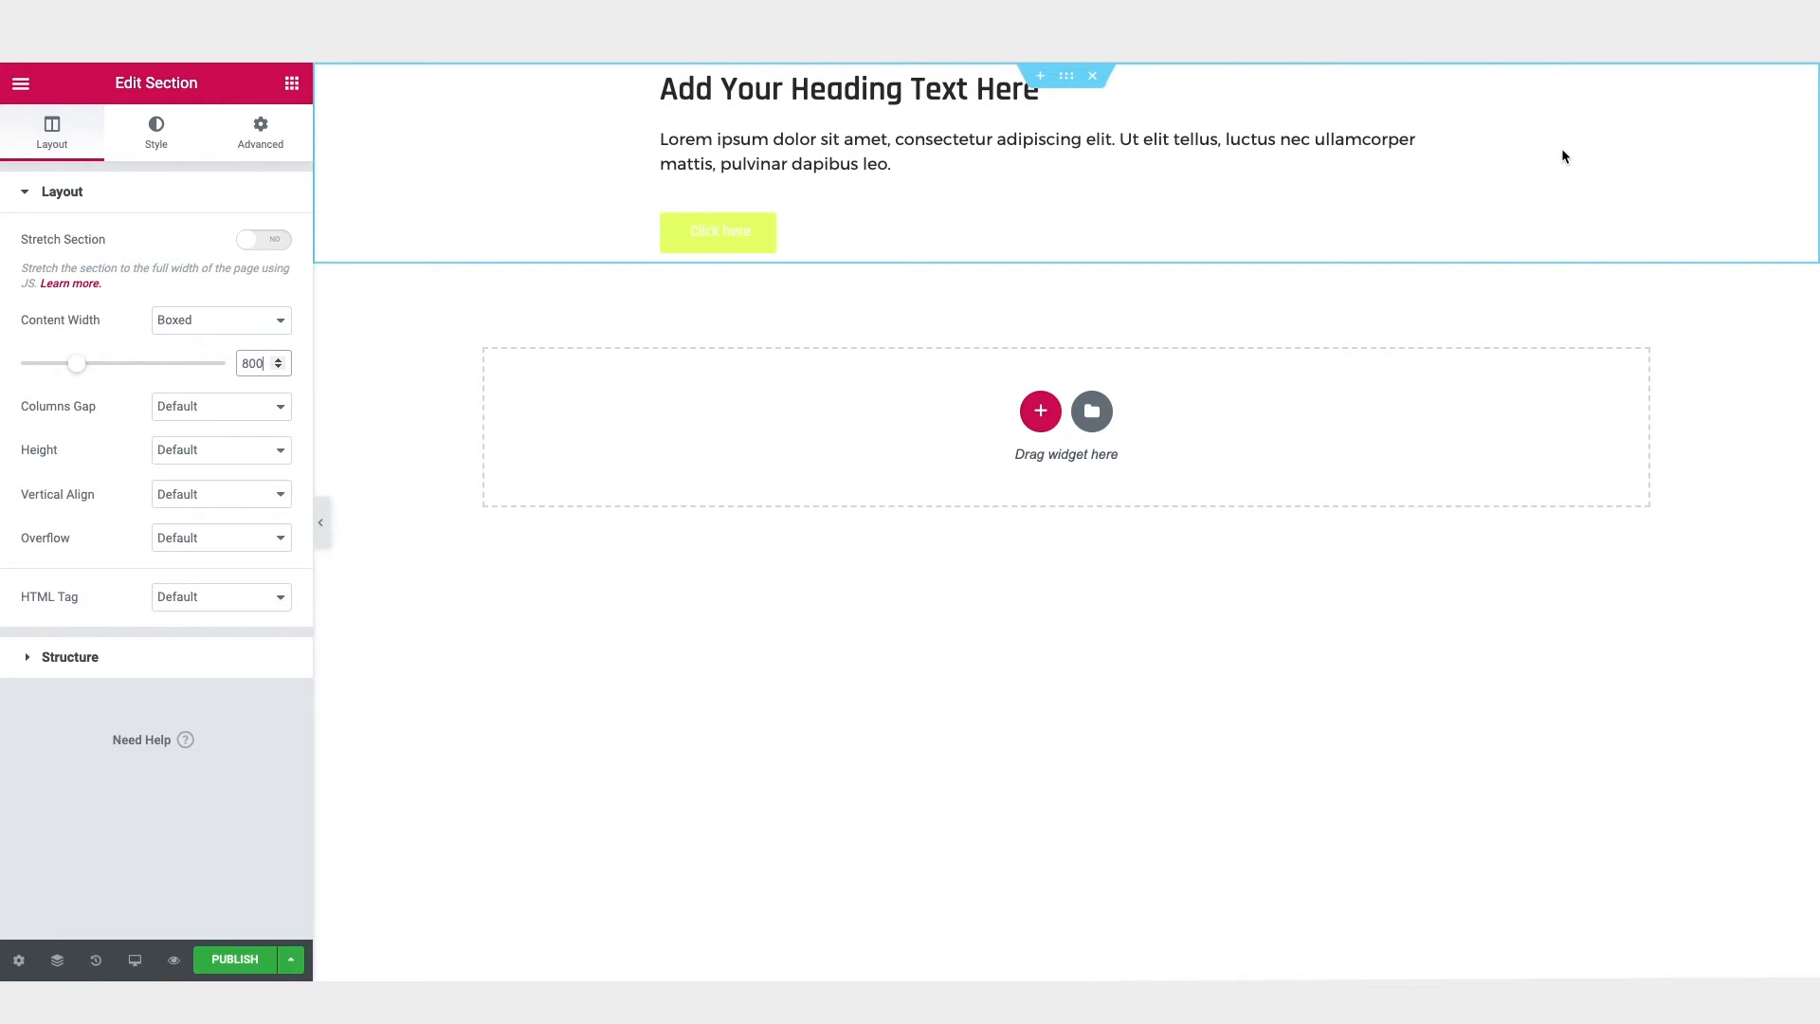
Step: Set the section's height to Min Height with a minimum of 600 px
{"action": "left_click", "coordinate": [208, 460]}
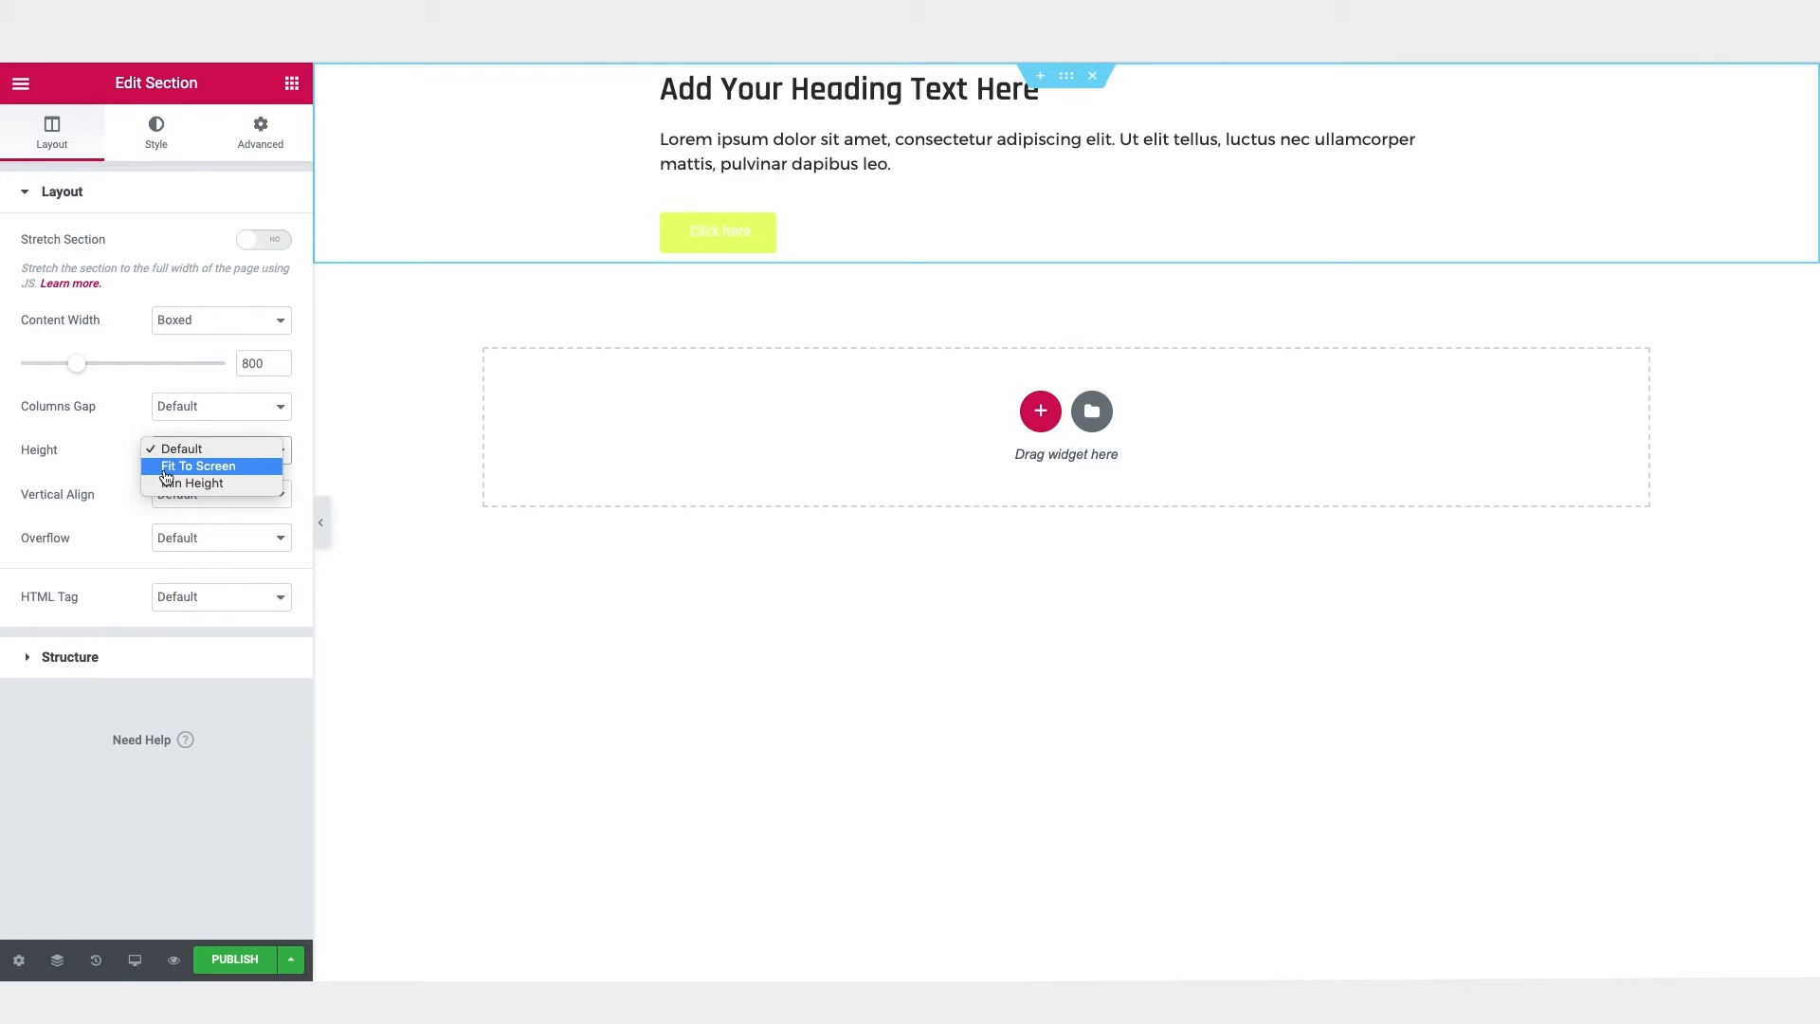
{"action": "left_click", "coordinate": [203, 484]}
{"action": "left_click_drag", "start_coordinate": [249, 532], "coordinate": [237, 531]}
{"action": "type", "text": "600"}
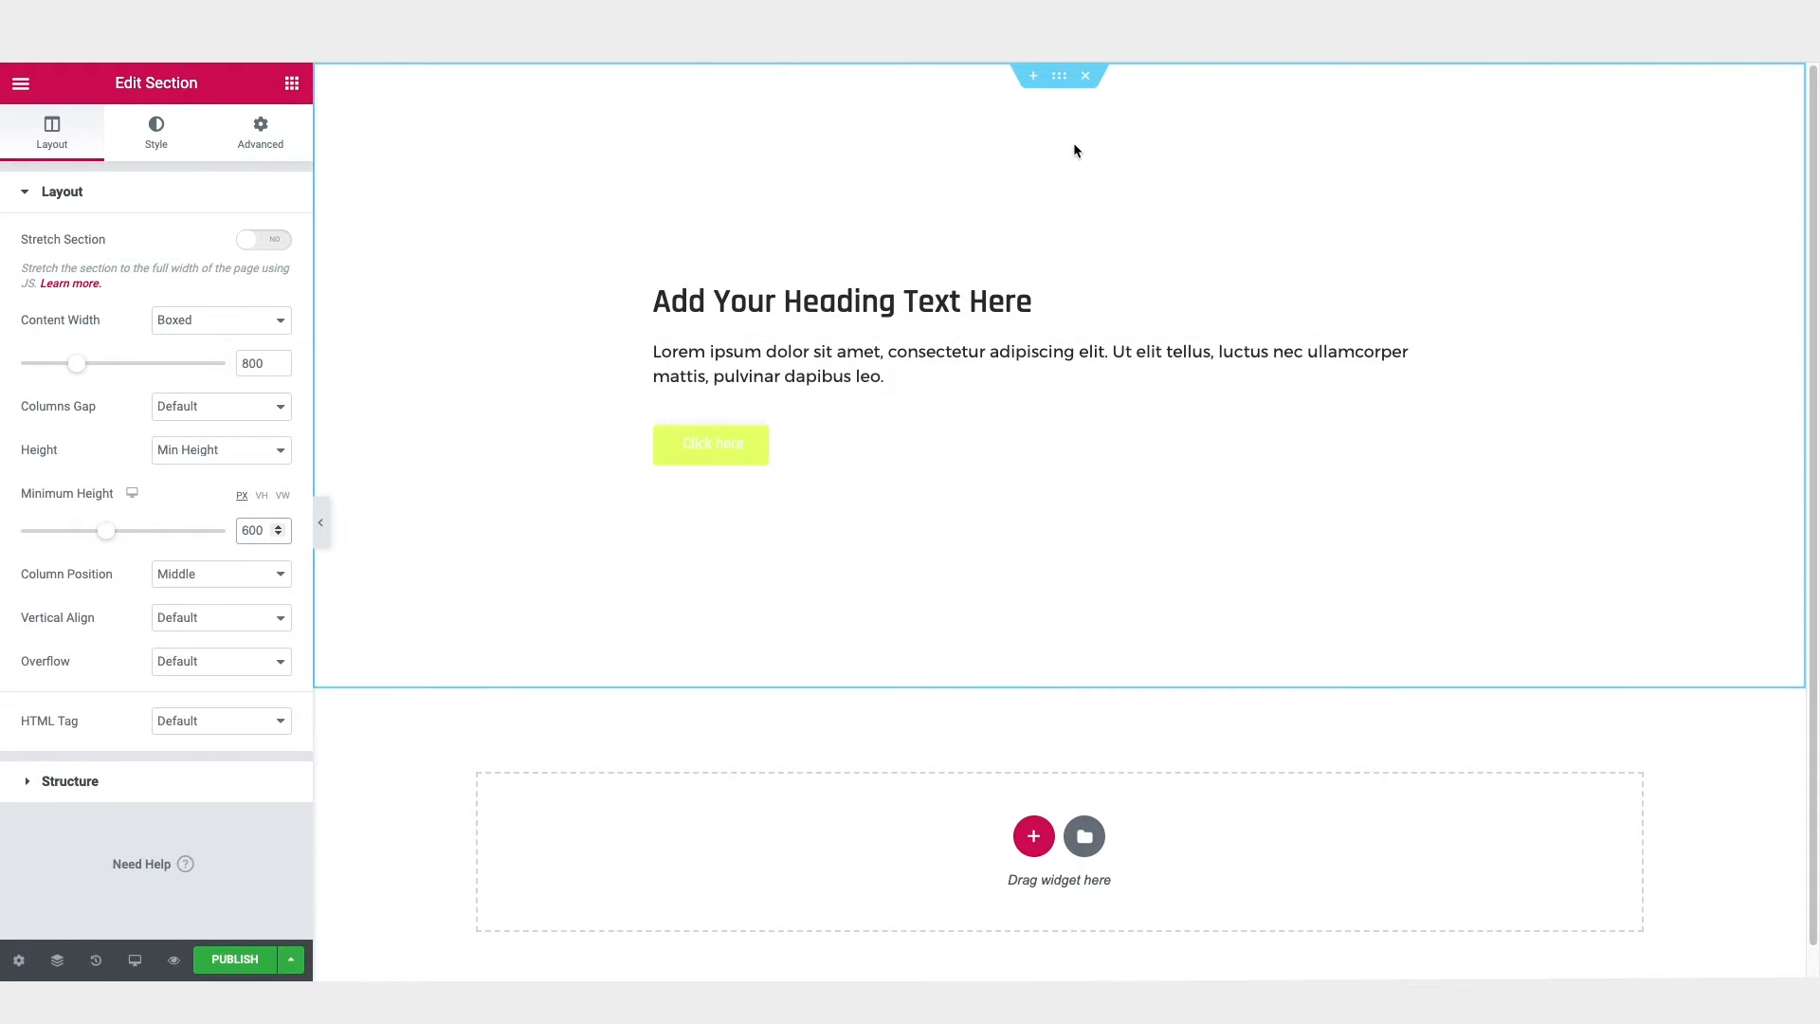
Step: Set the section's height to Fit To Screen and check how it fills the page
{"action": "left_click", "coordinate": [205, 451]}
{"action": "left_click", "coordinate": [203, 432]}
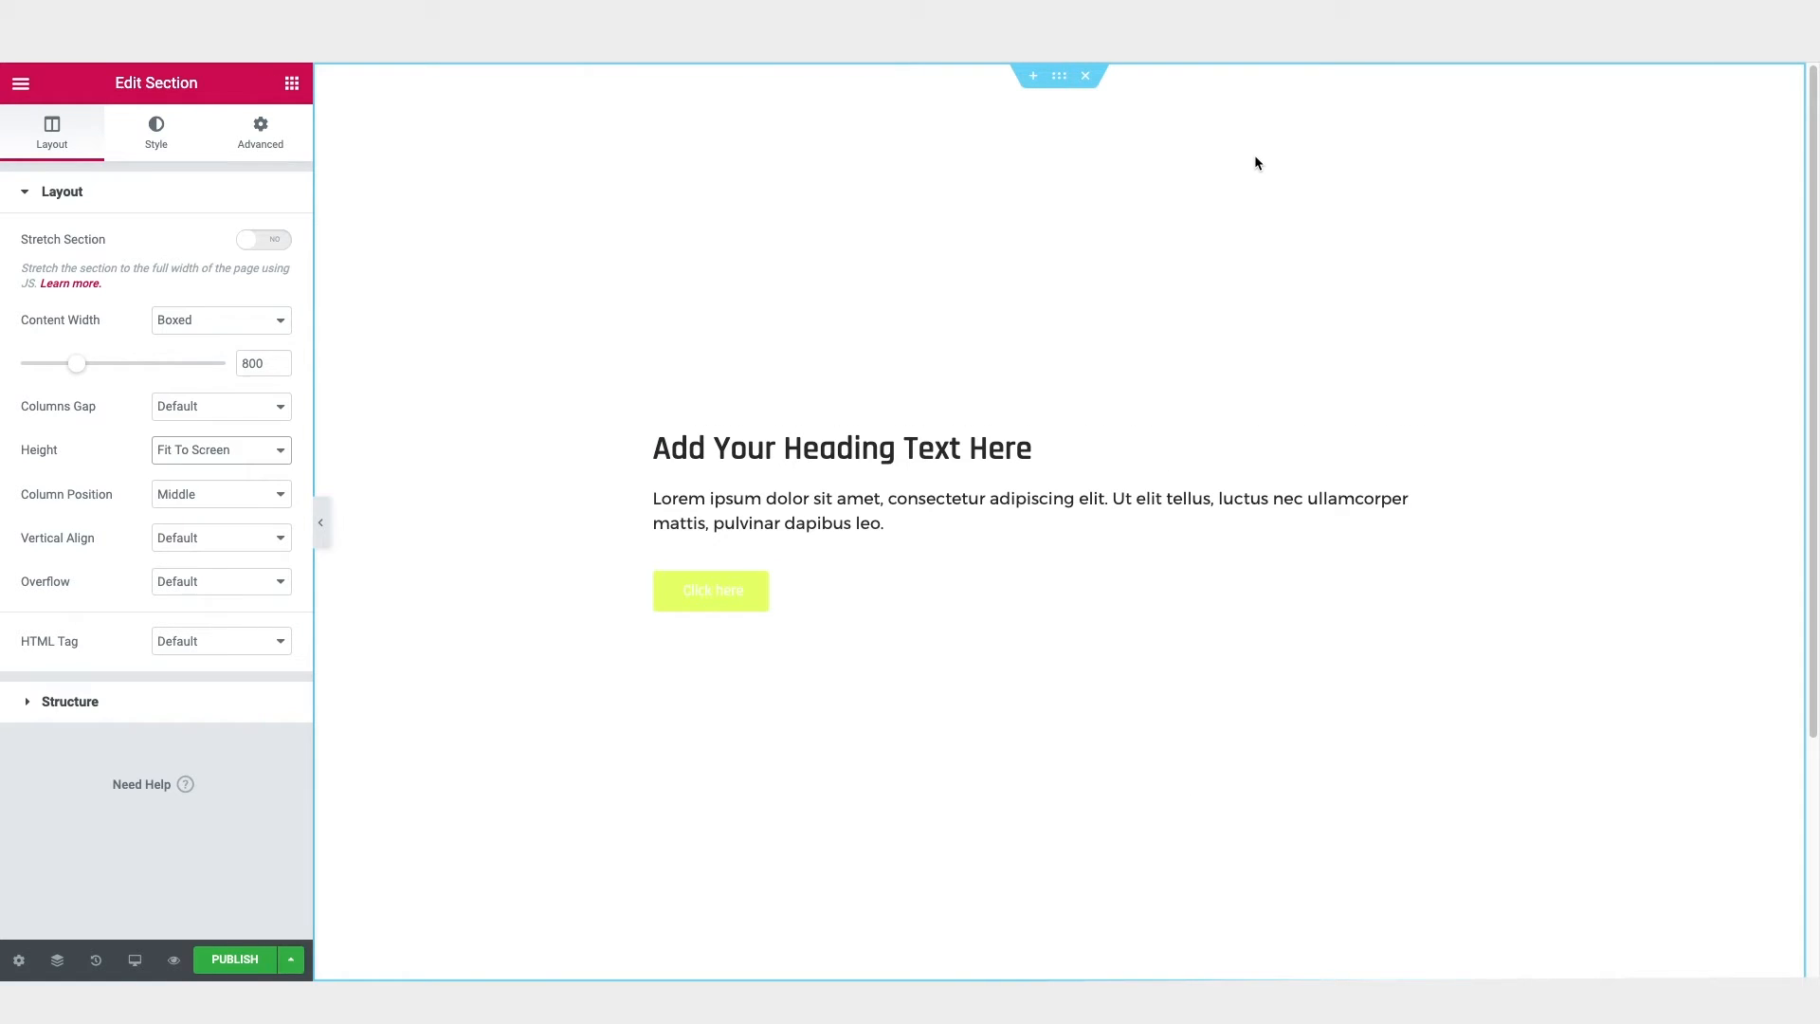
{"action": "scroll", "coordinate": [1271, 275], "scroll_direction": "down", "scroll_amount": 2}
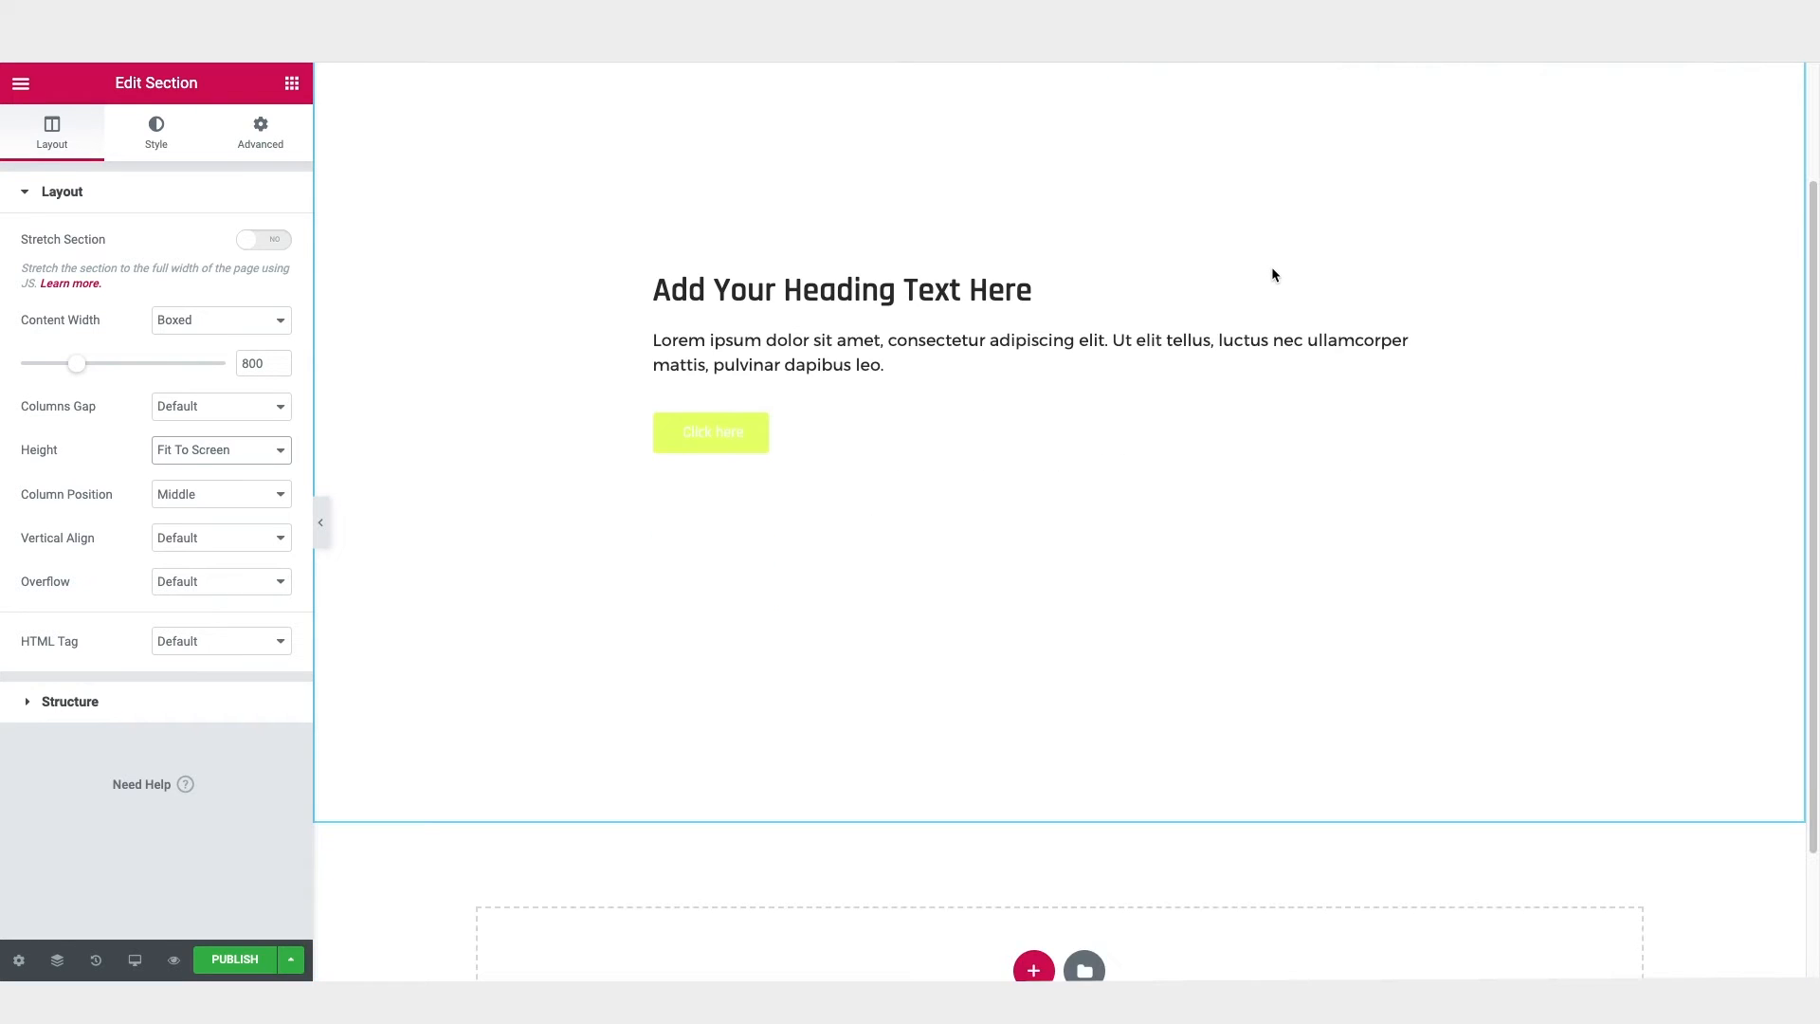
Step: Set the section's height to Default
{"action": "scroll", "coordinate": [1274, 275], "scroll_direction": "up", "scroll_amount": 2}
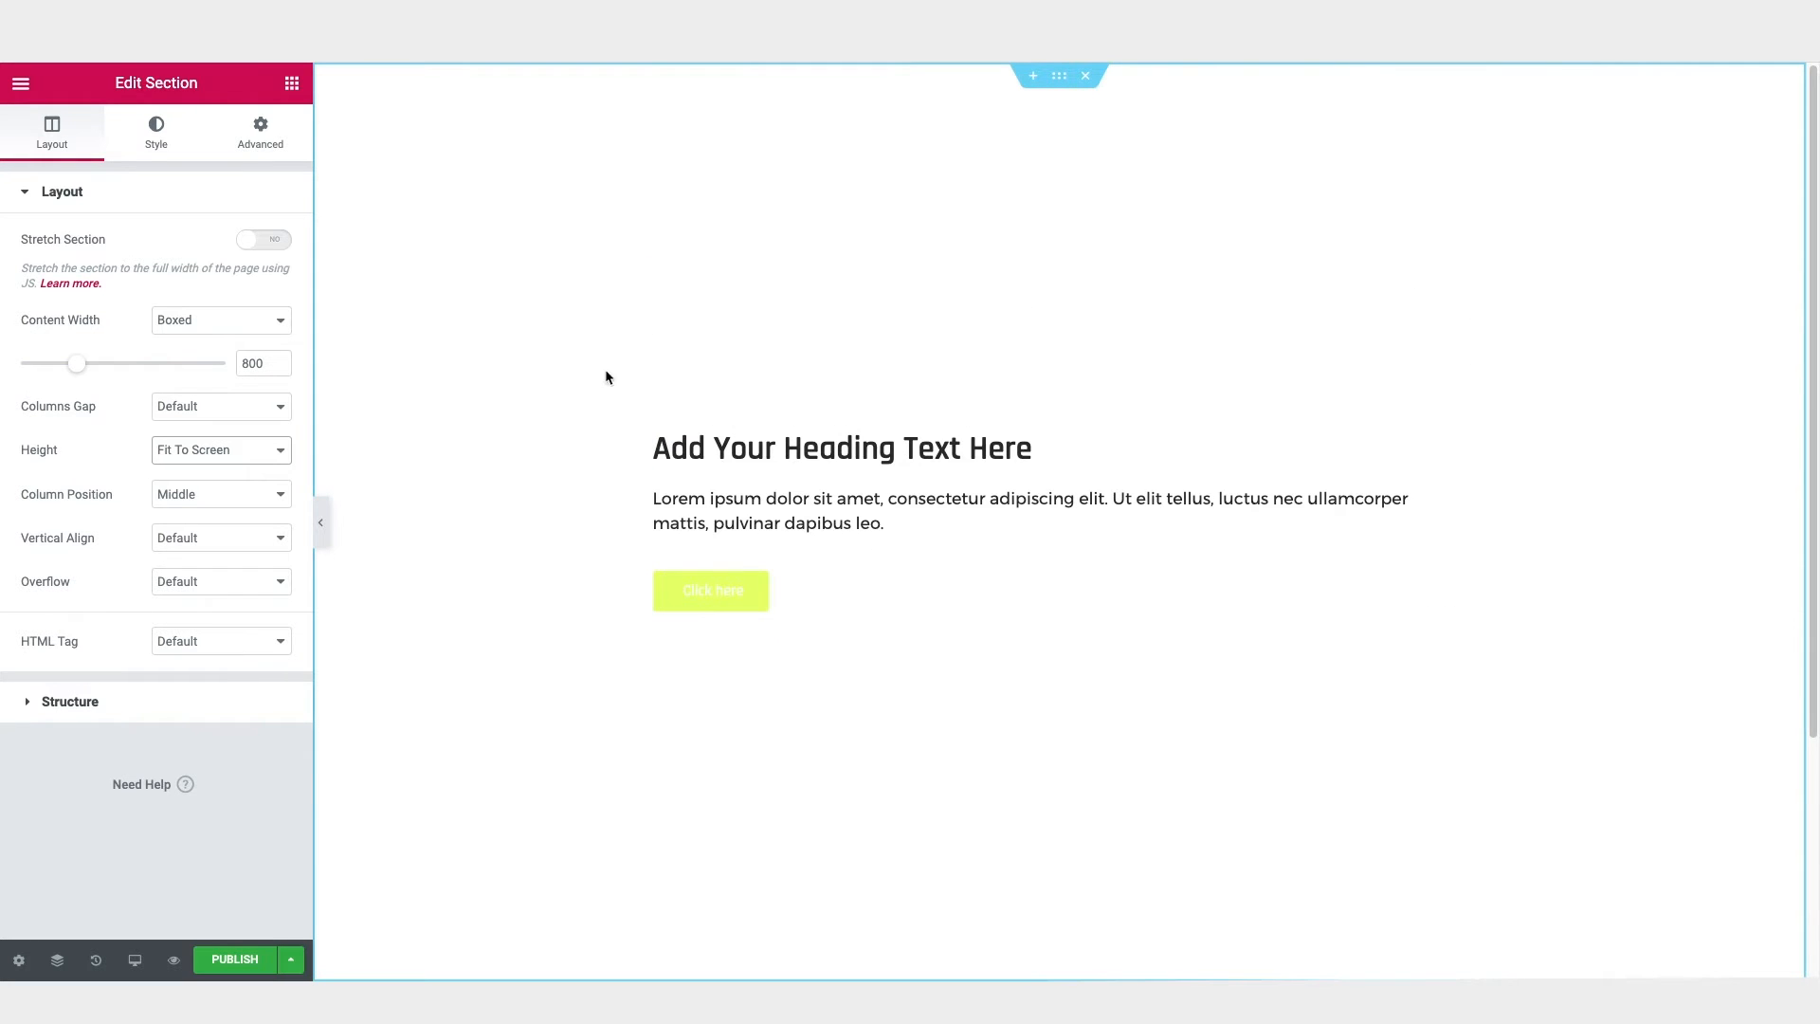
{"action": "left_click", "coordinate": [237, 449]}
{"action": "left_click", "coordinate": [226, 425]}
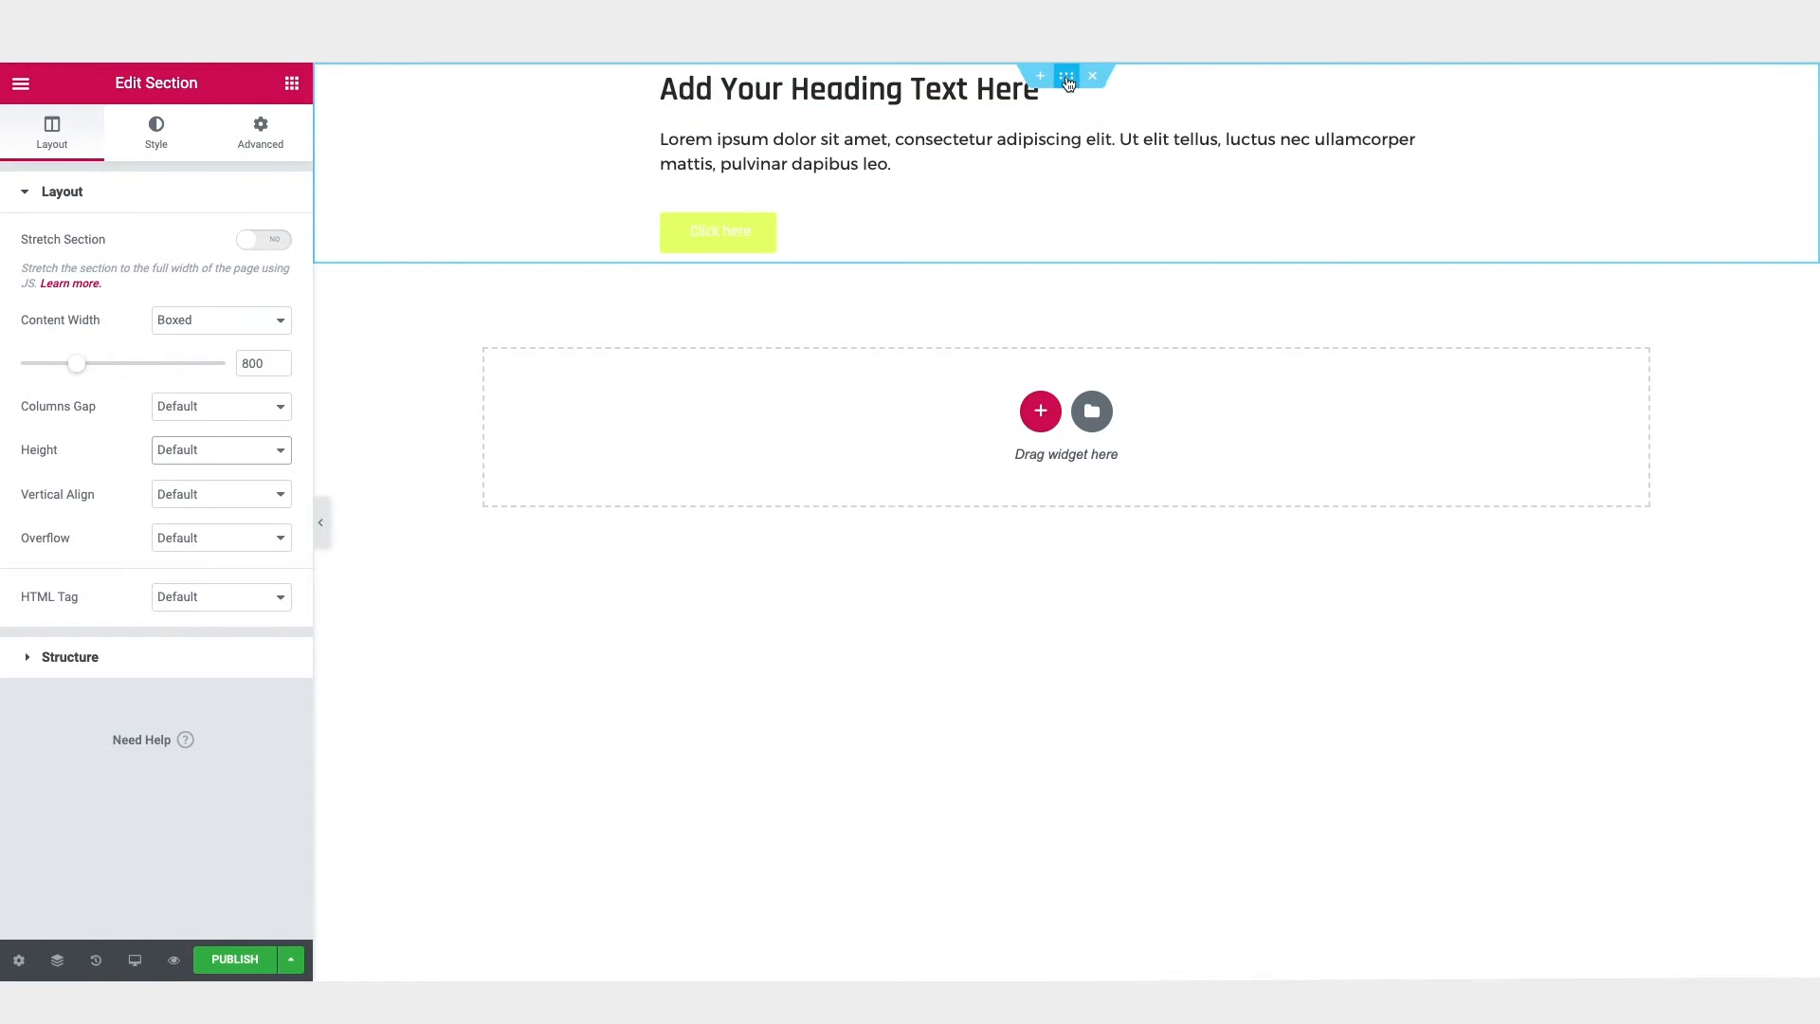
Step: Give the section a Classic background with the image shutterstock_1309800577.jpg of the squatting woman, sized to Cover
{"action": "left_click", "coordinate": [157, 137]}
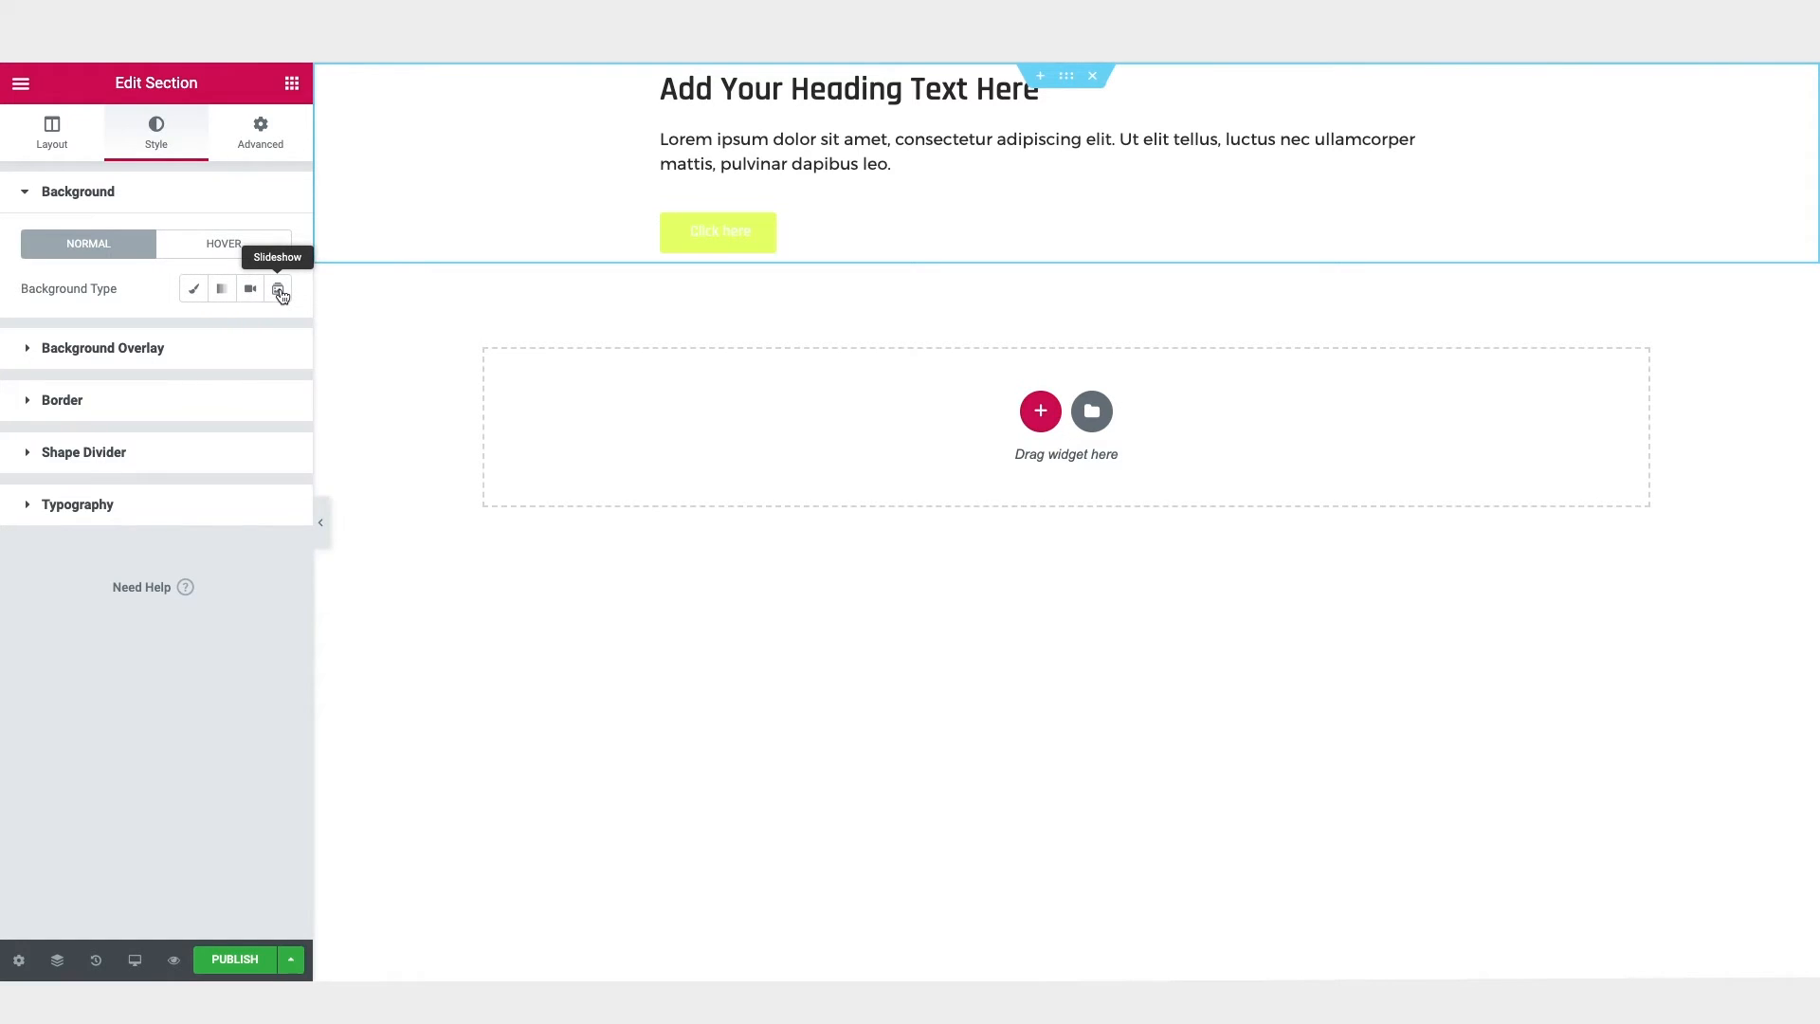
{"action": "left_click", "coordinate": [194, 292]}
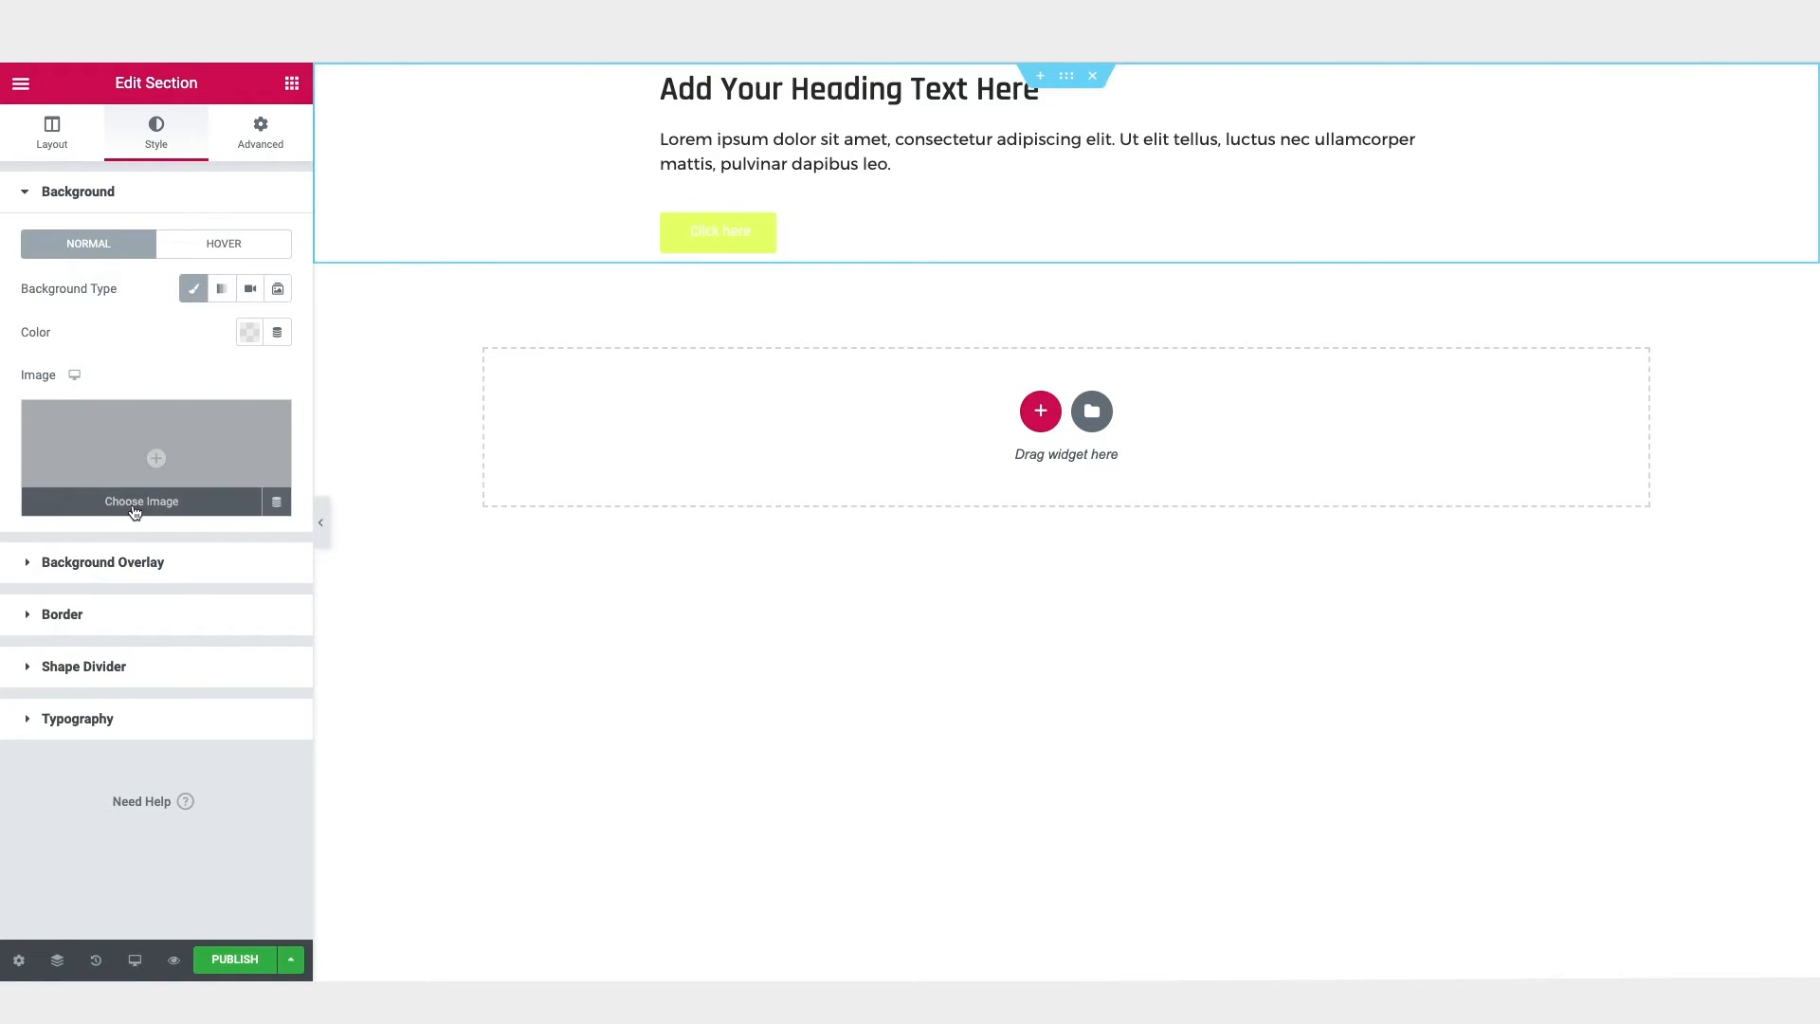
{"action": "left_click", "coordinate": [135, 503]}
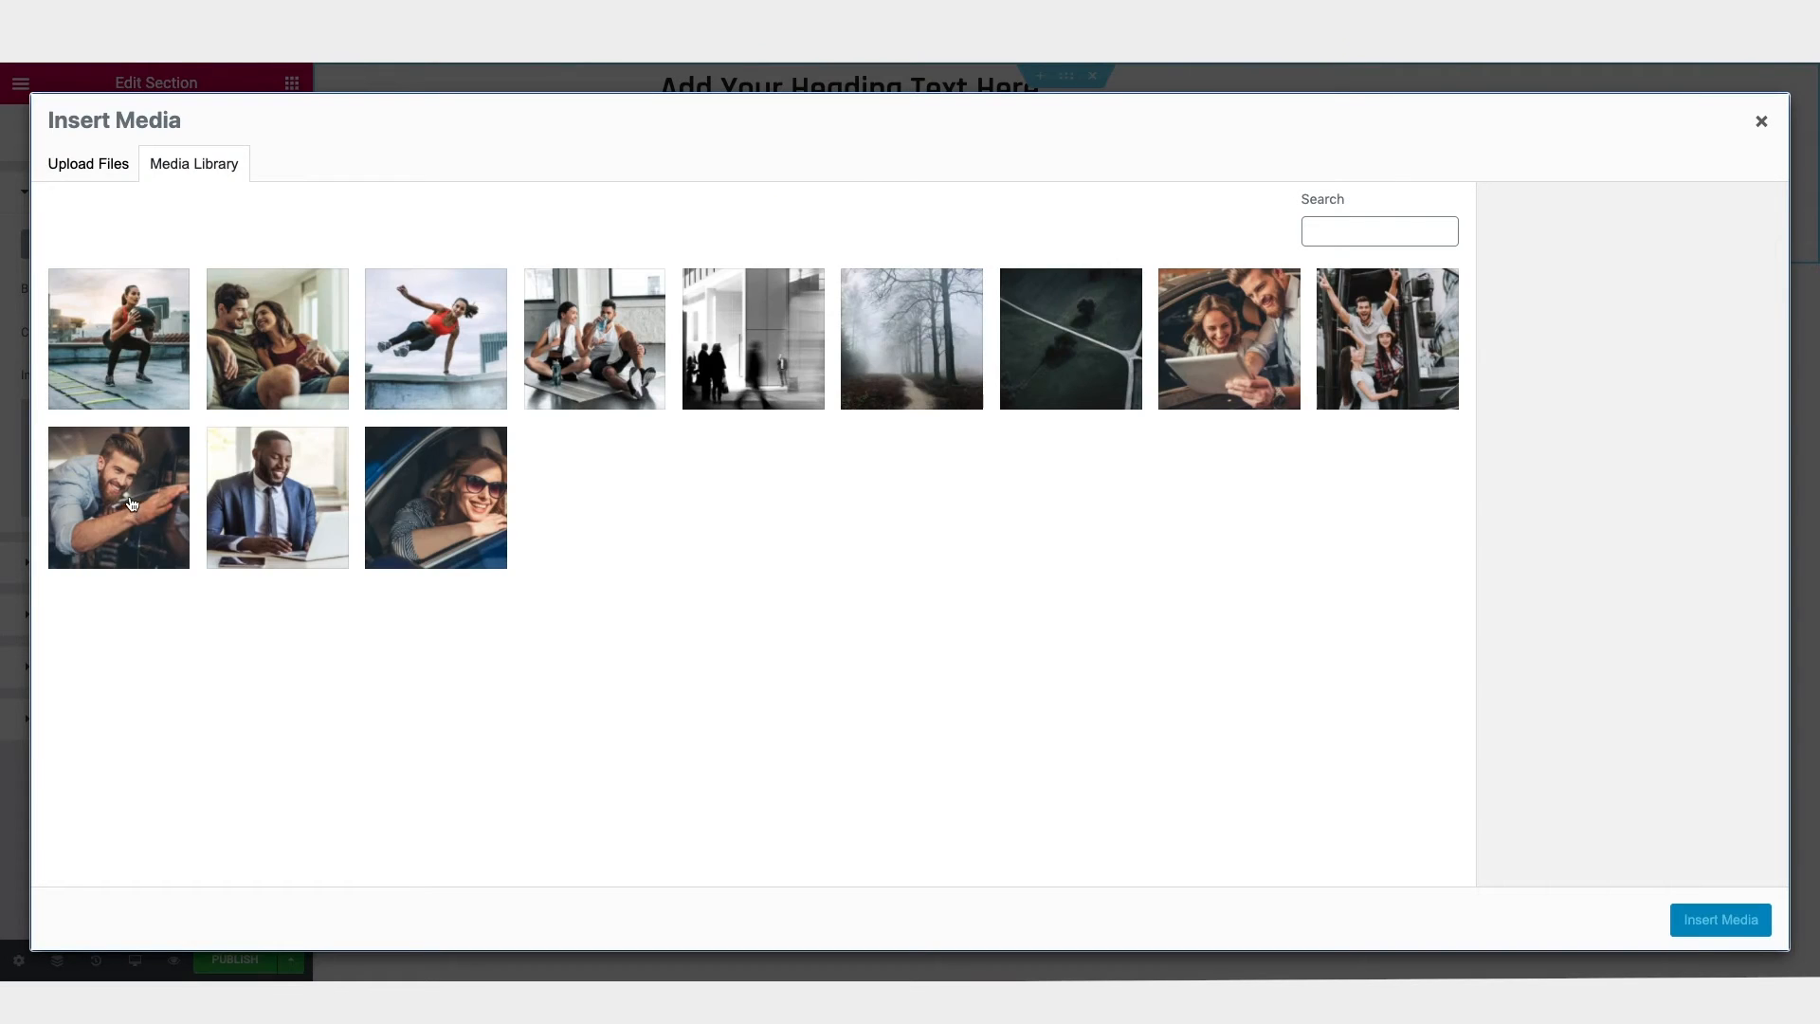
{"action": "left_click", "coordinate": [137, 386]}
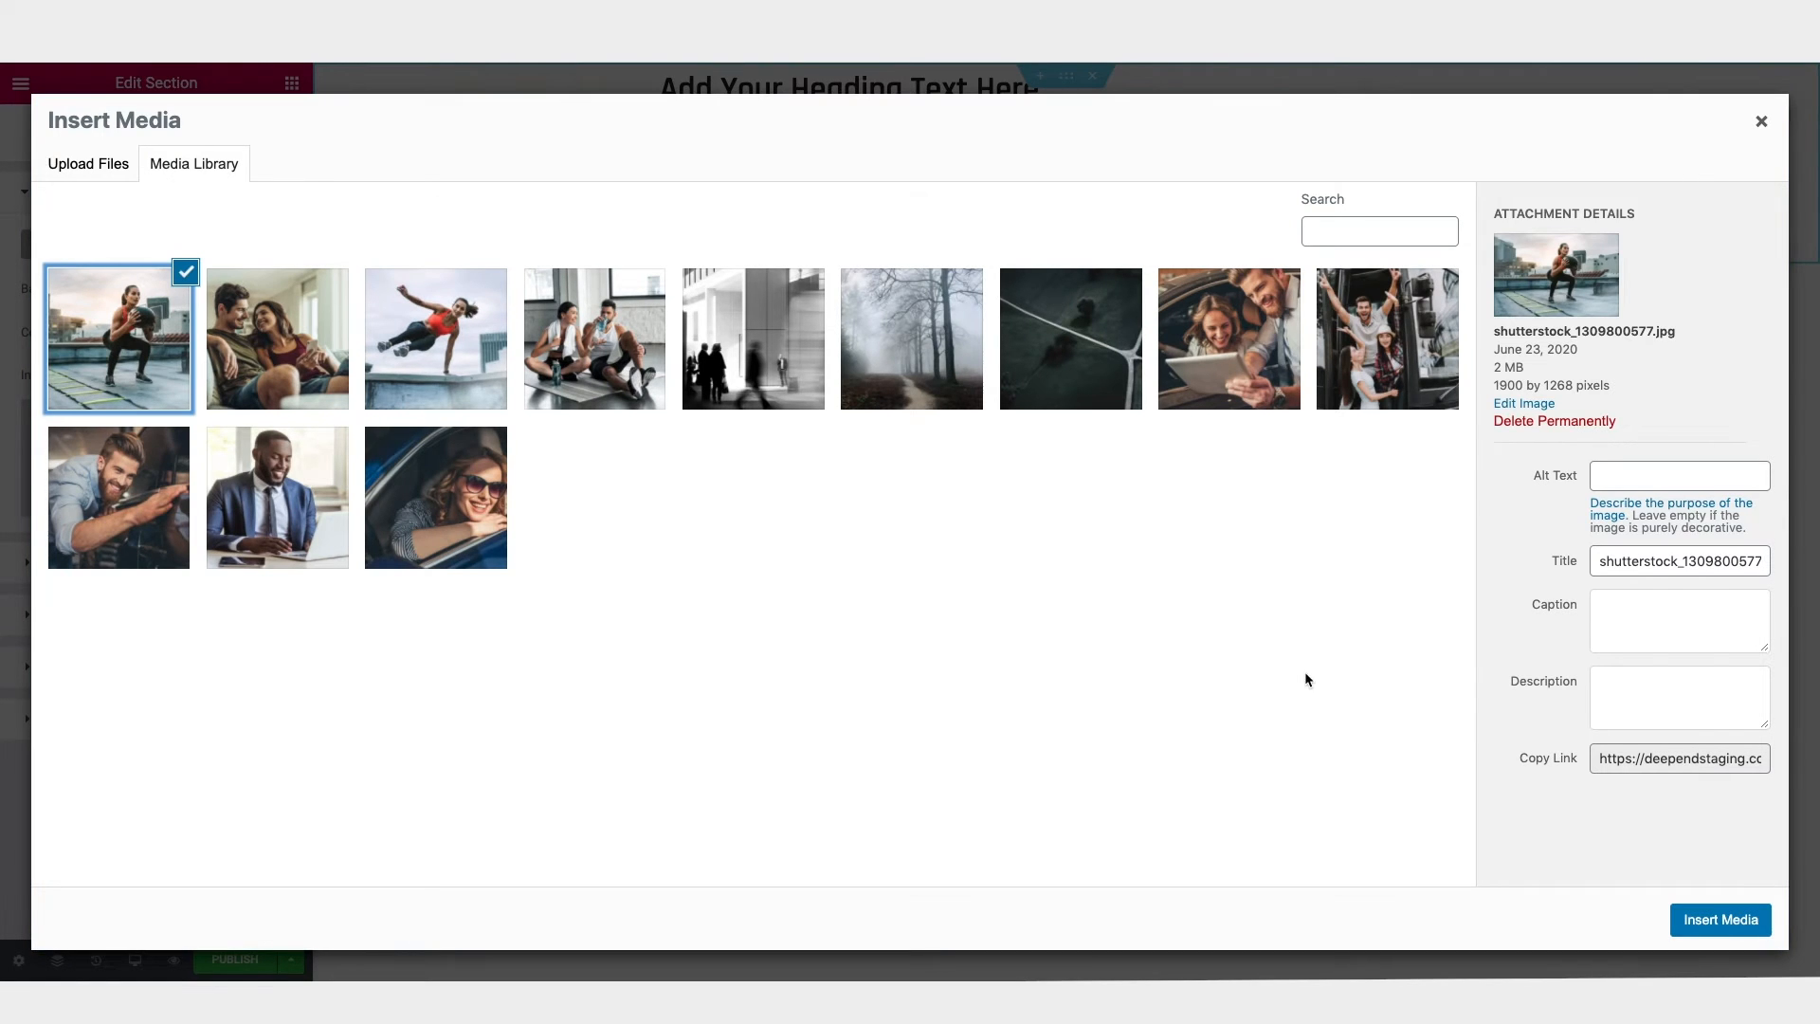
{"action": "left_click", "coordinate": [1729, 920]}
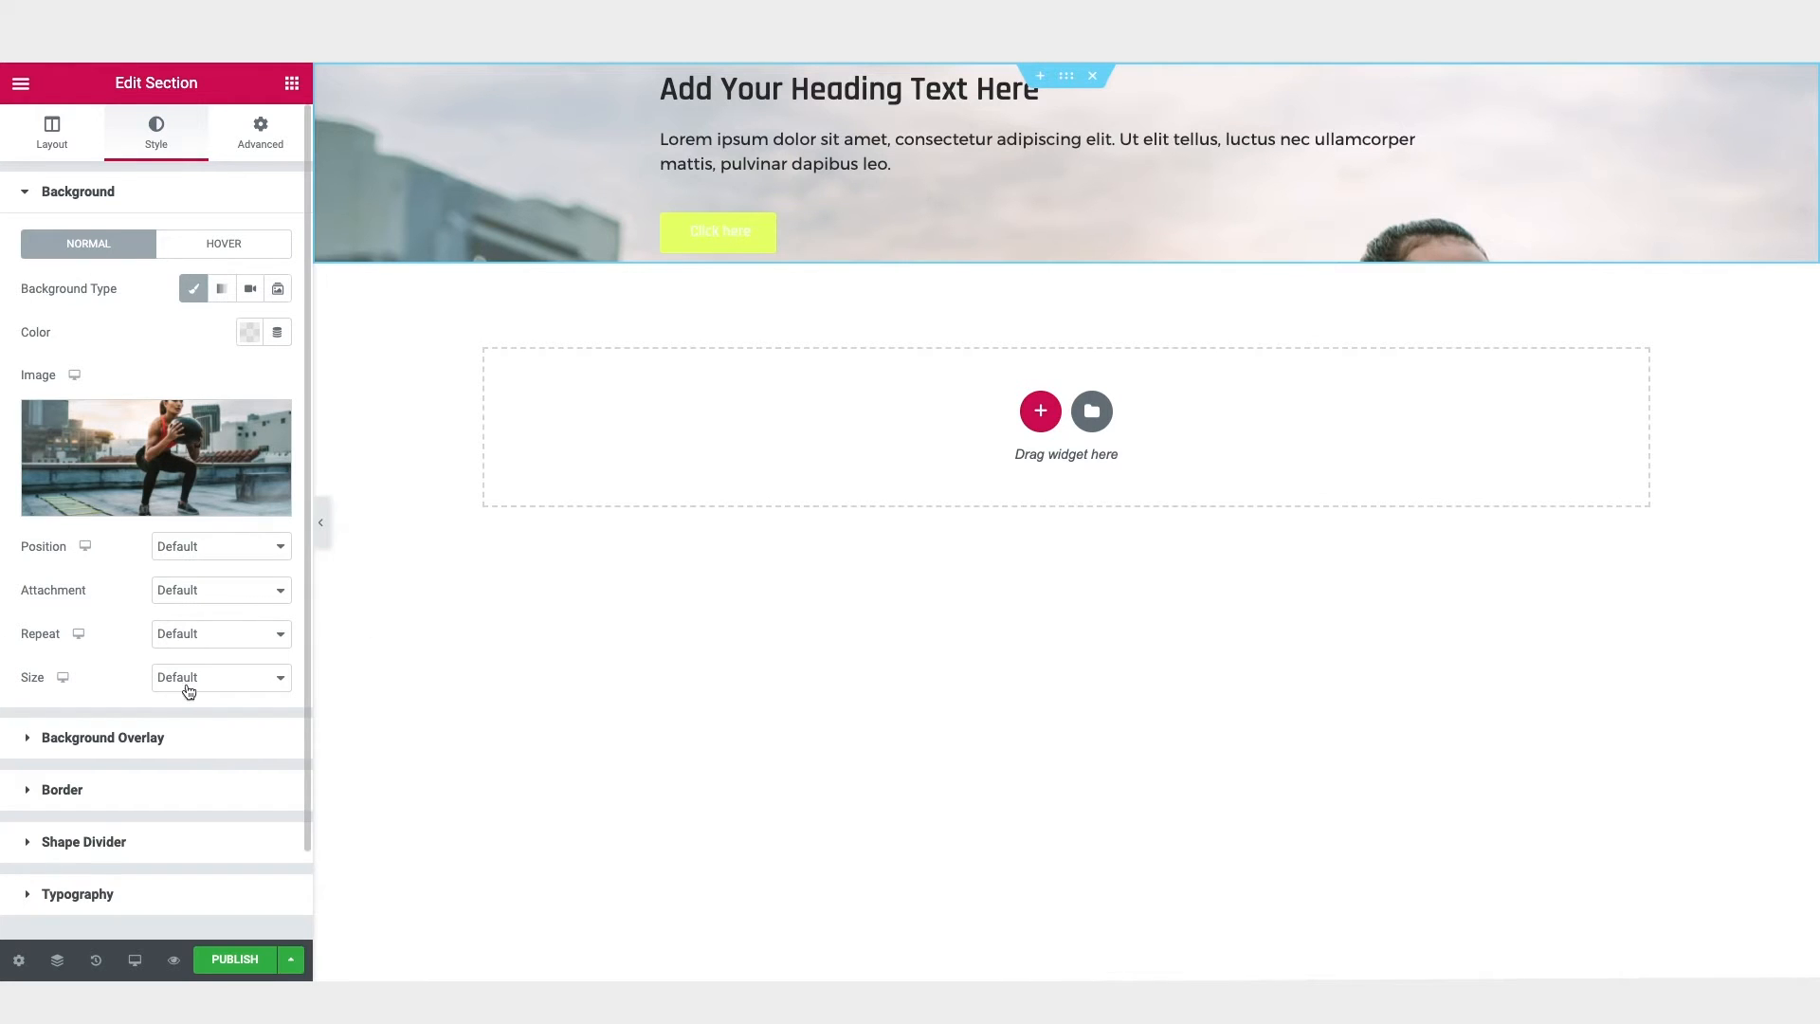
{"action": "left_click", "coordinate": [216, 677]}
{"action": "left_click", "coordinate": [220, 710]}
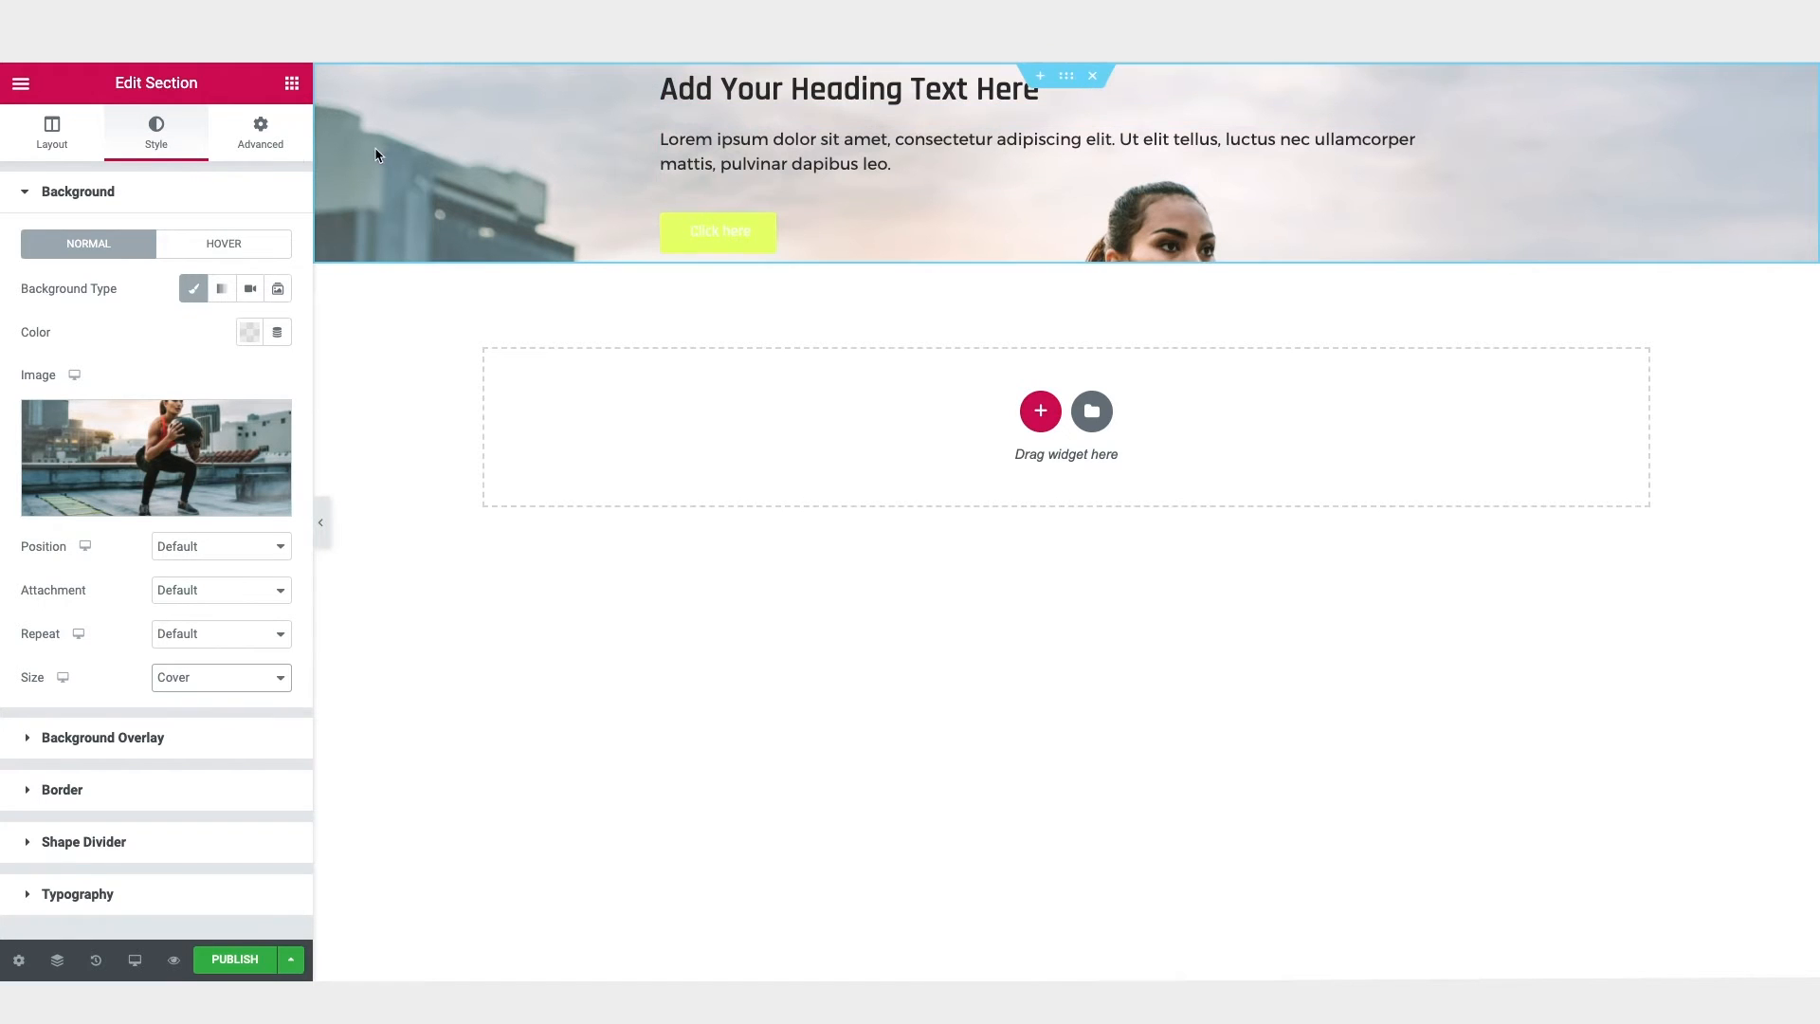
Step: Set the section's height to Min Height with a minimum of 700 px
{"action": "left_click", "coordinate": [54, 143]}
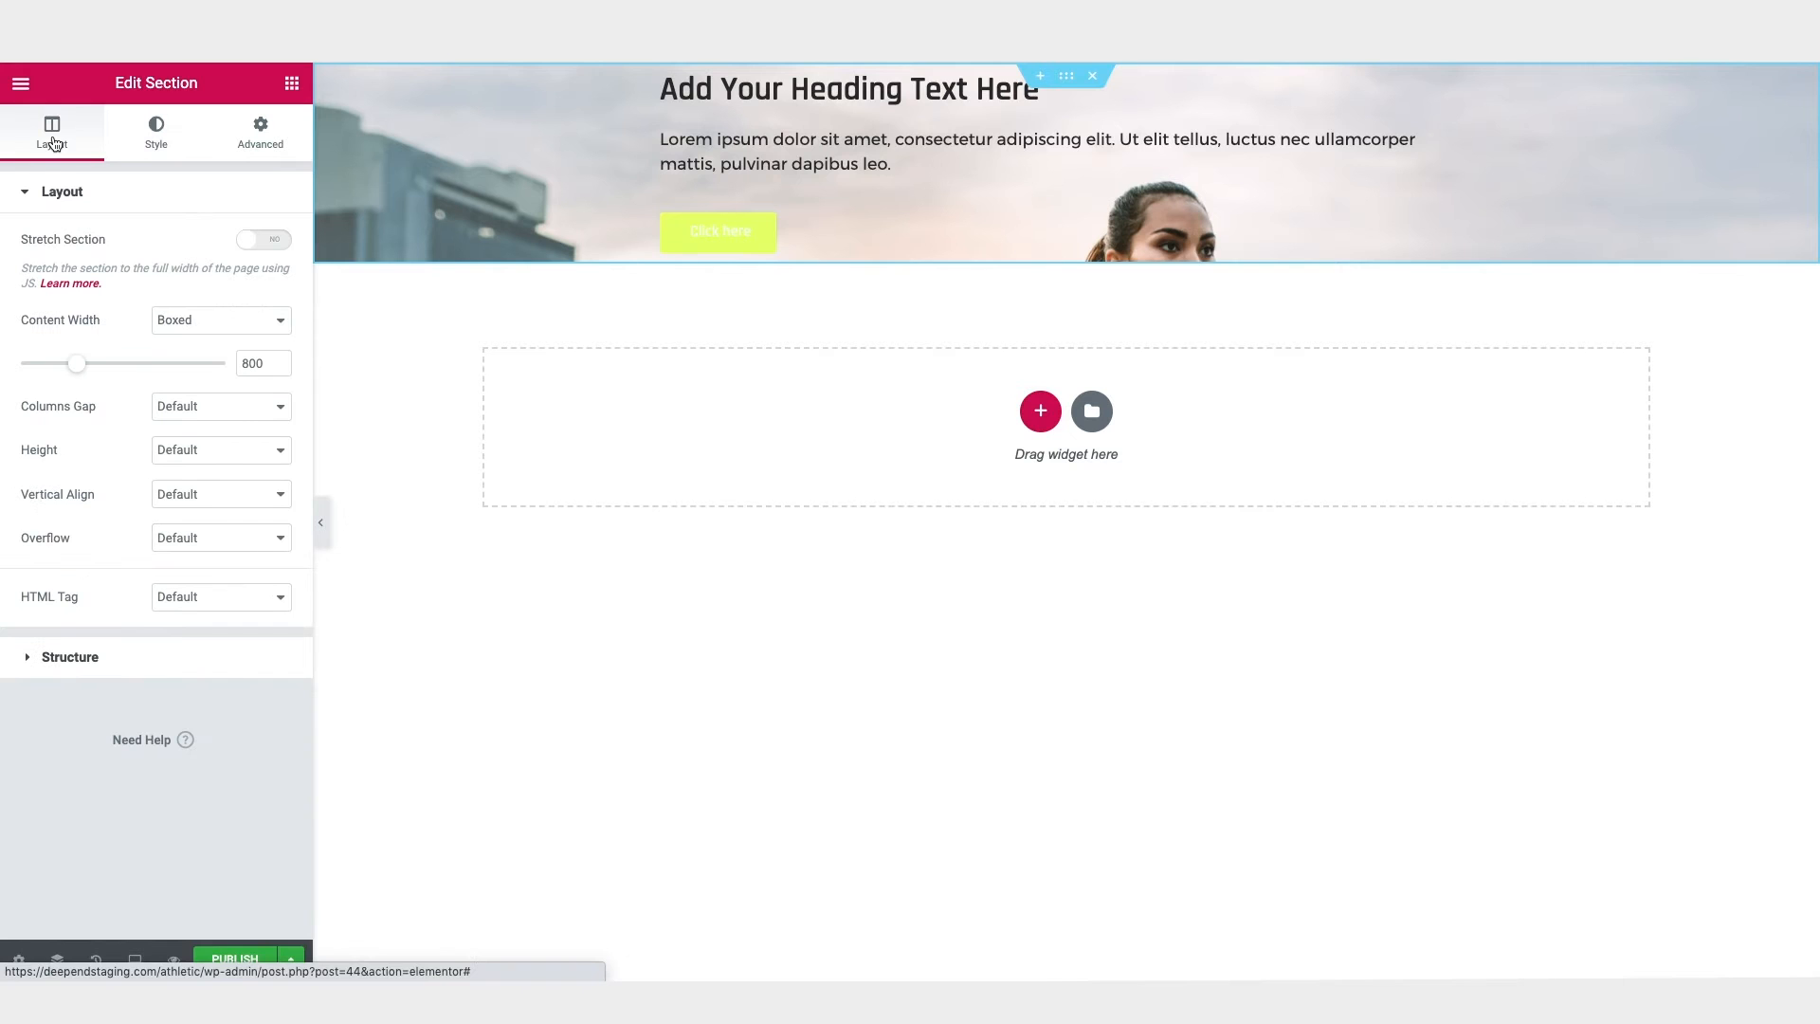
{"action": "left_click", "coordinate": [274, 451]}
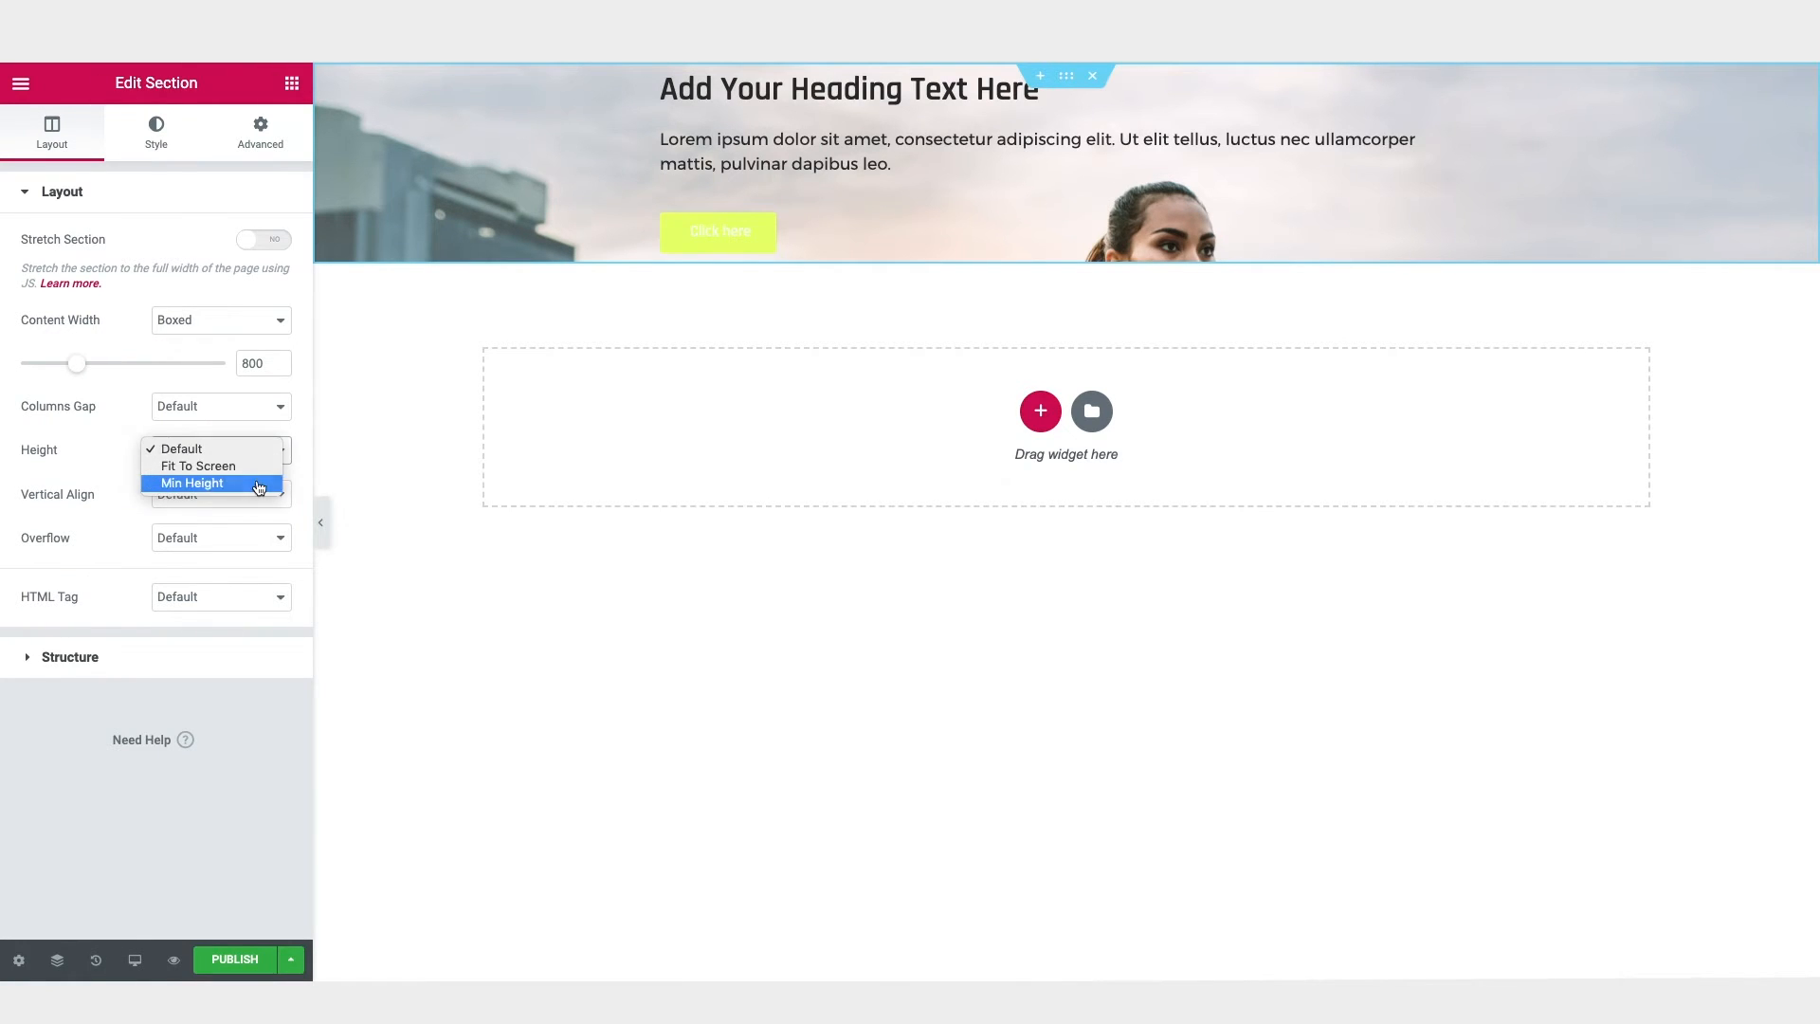
{"action": "left_click", "coordinate": [258, 485]}
{"action": "left_click_drag", "start_coordinate": [247, 527], "coordinate": [236, 529]}
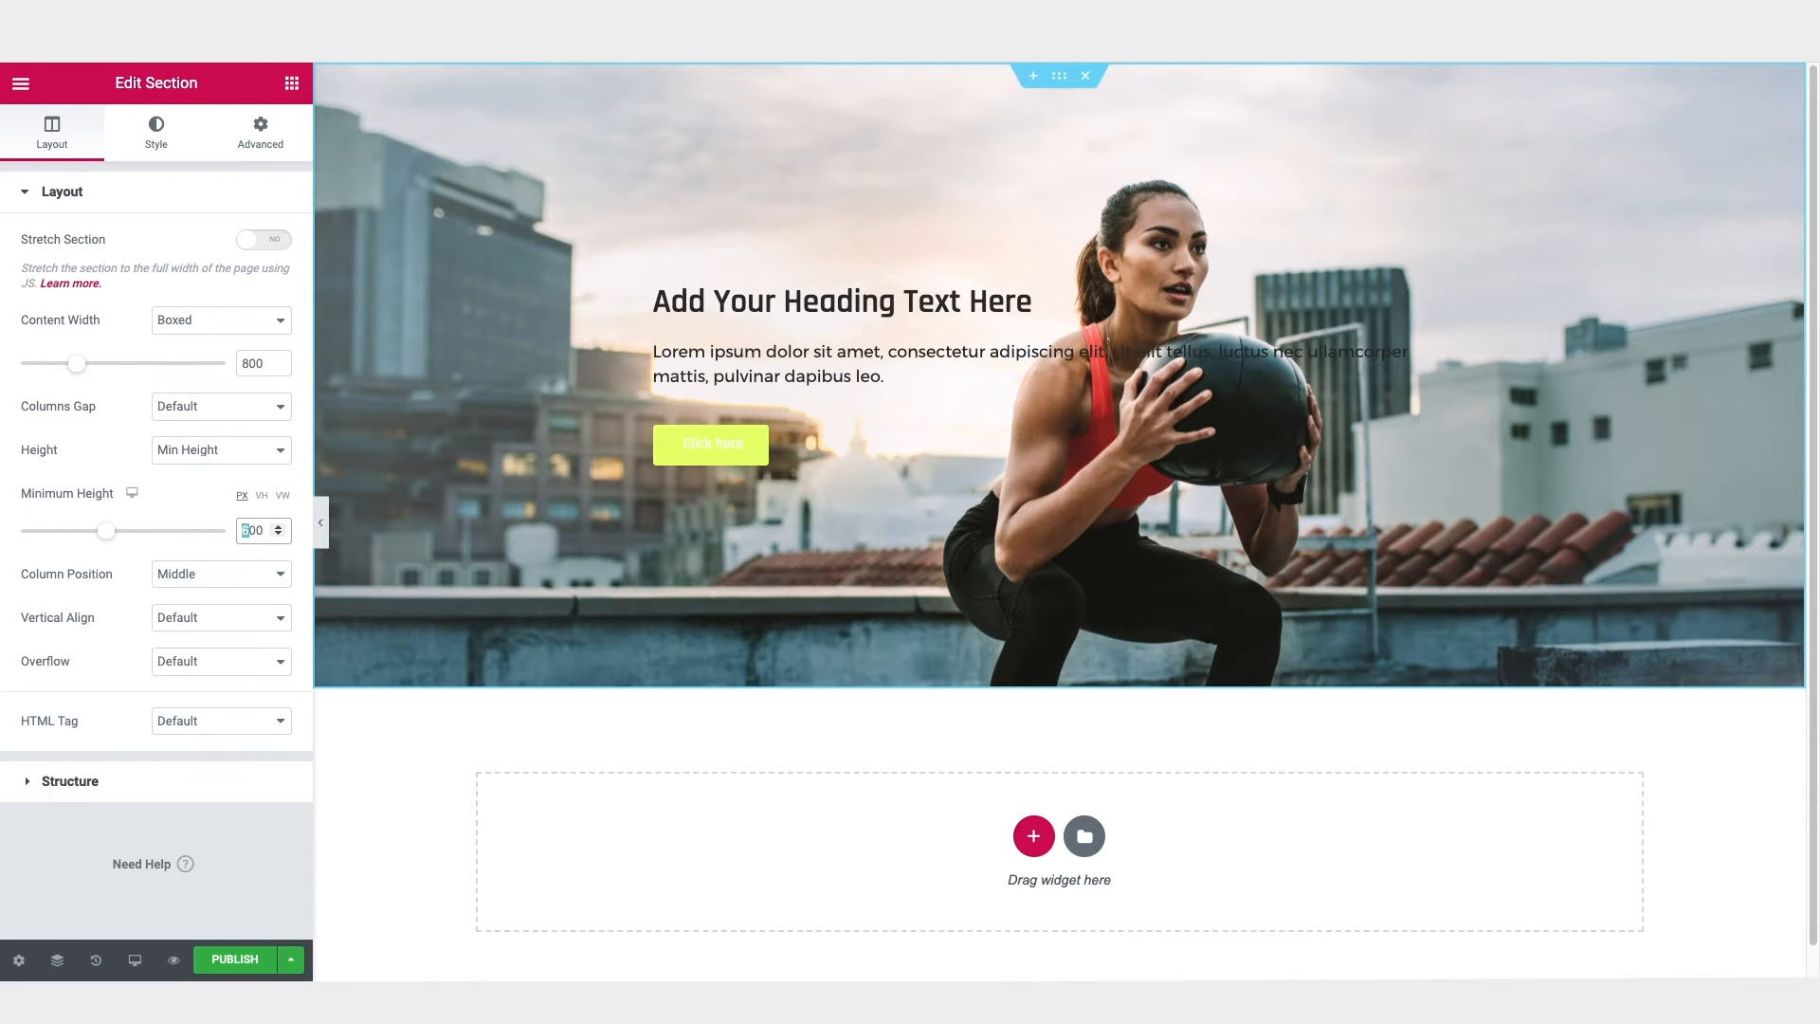
{"action": "type", "text": "7"}
Step: Try the background image at Bottom Center, Bottom Left and Top Left, and settle on the position Center Center
{"action": "left_click", "coordinate": [159, 142]}
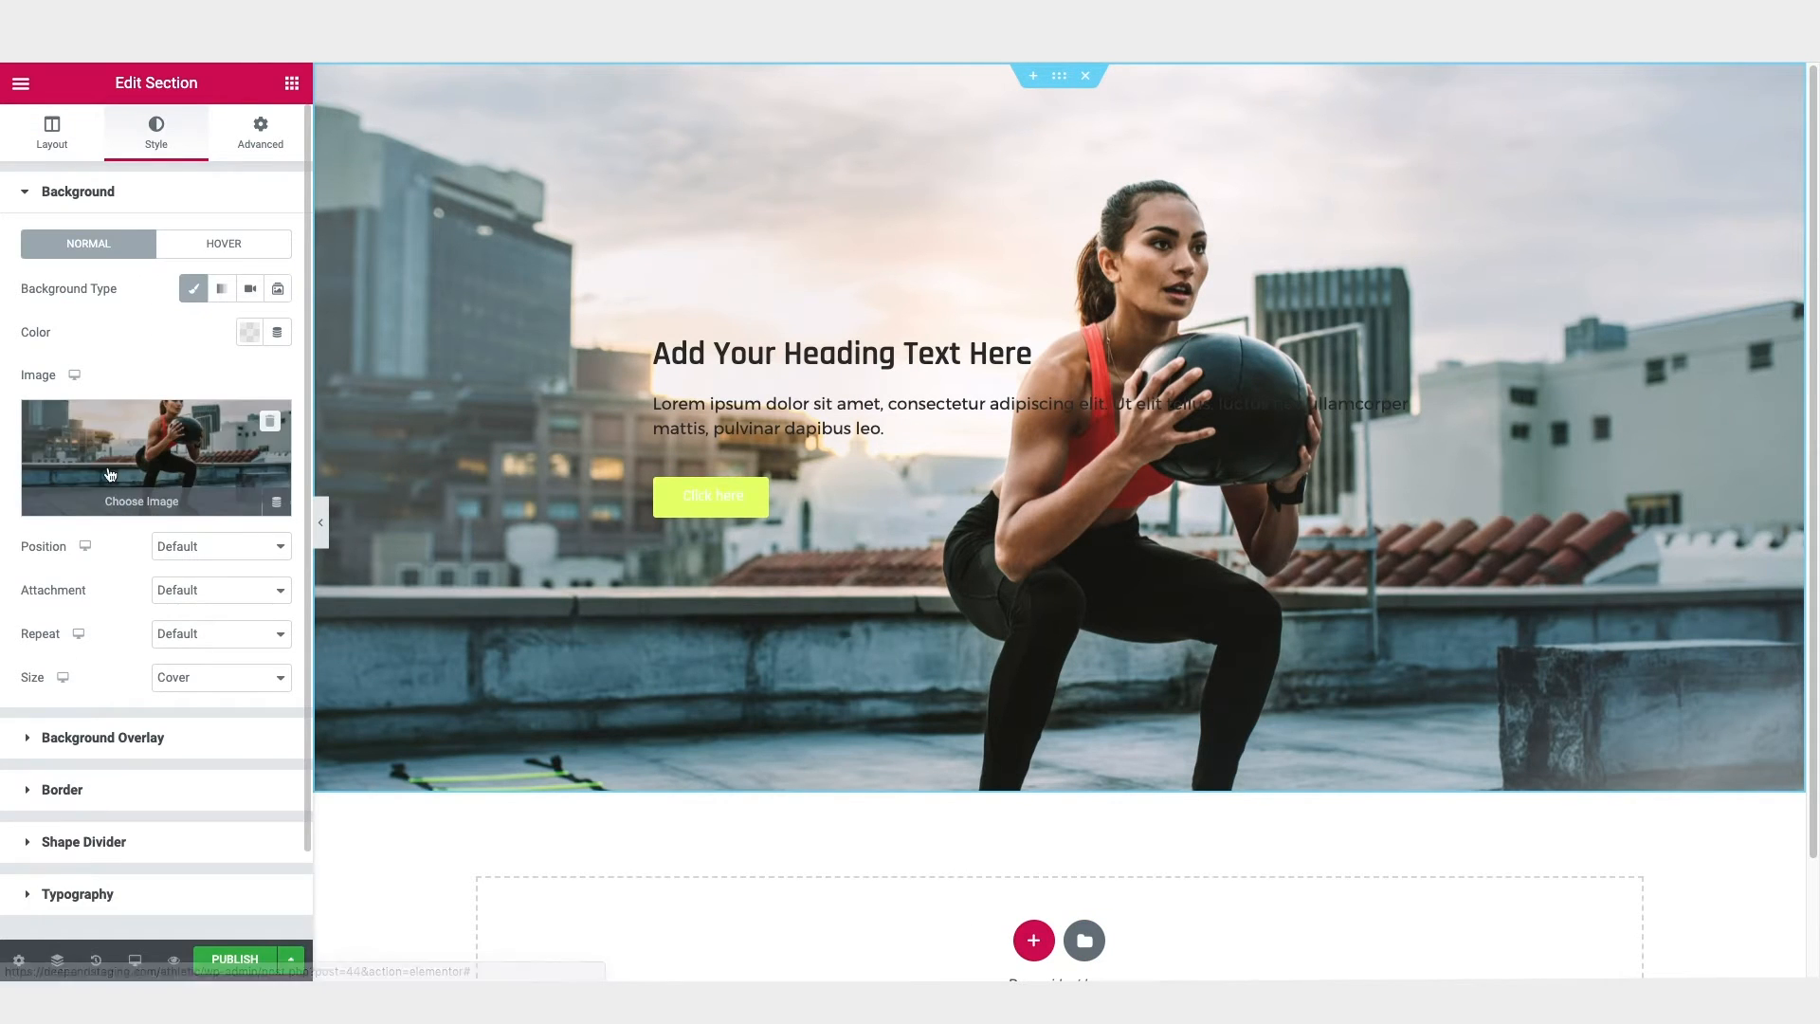
{"action": "left_click", "coordinate": [229, 549]}
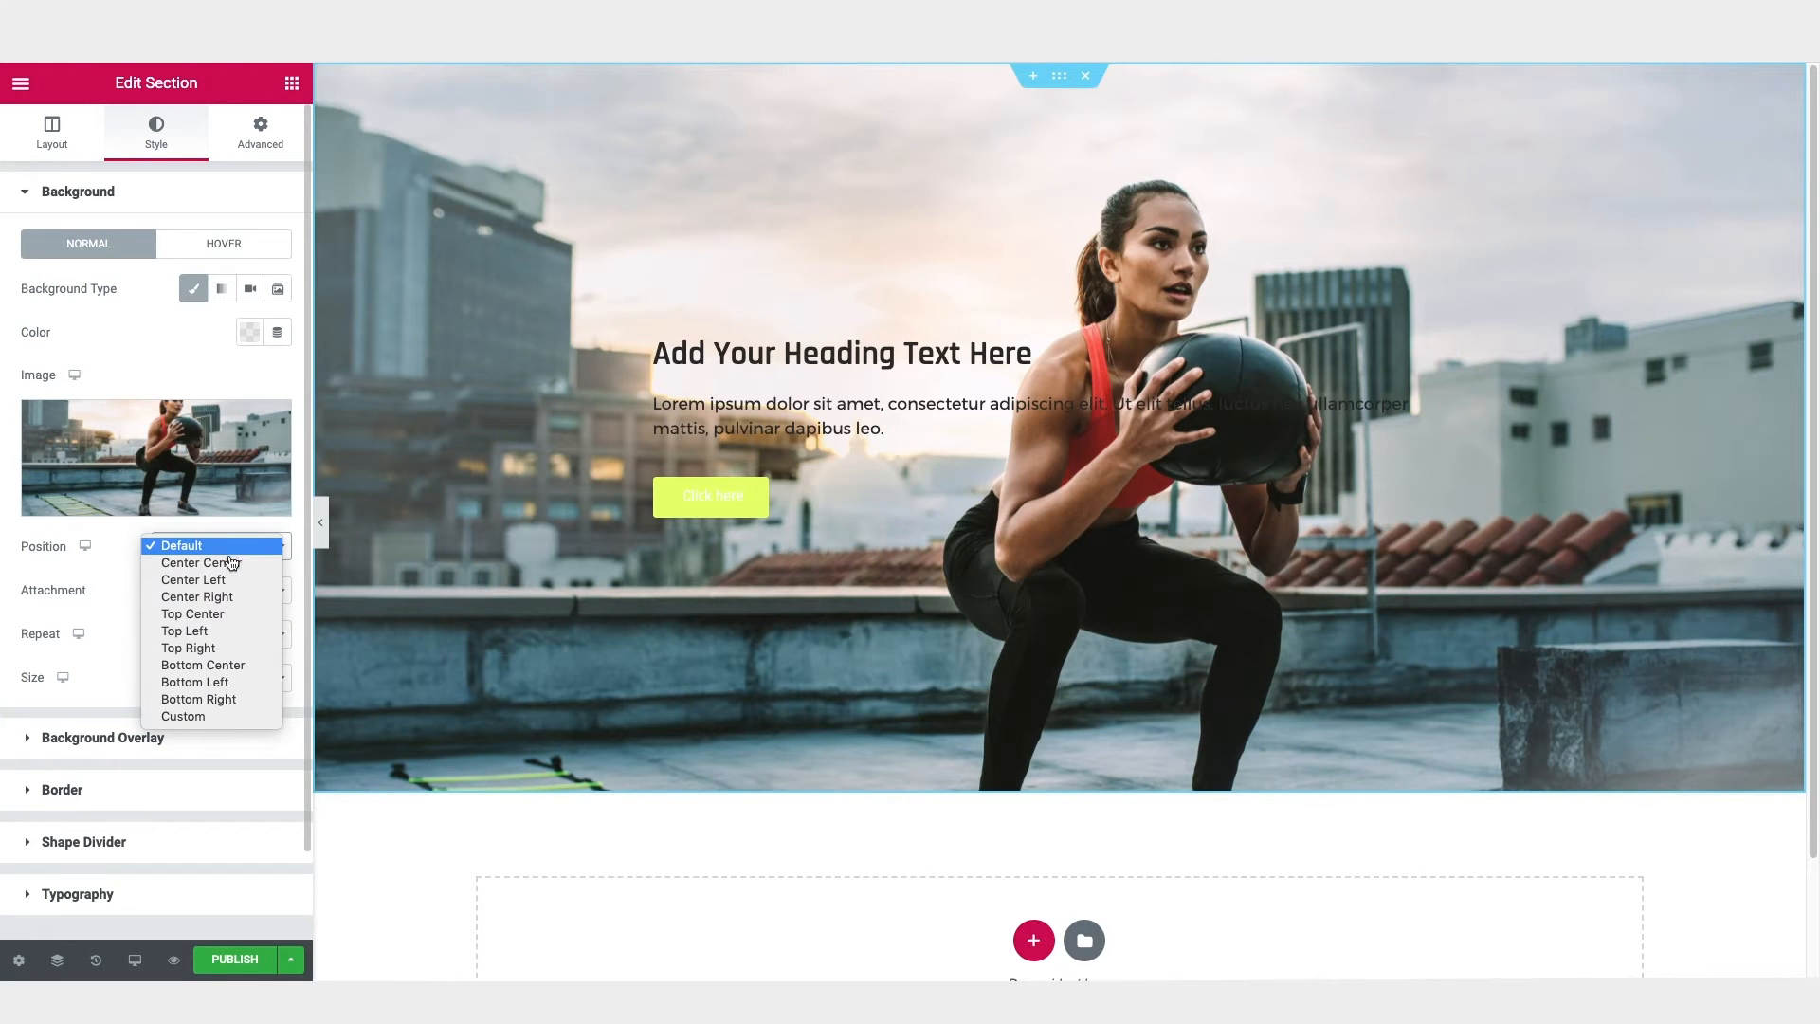
{"action": "left_click", "coordinate": [219, 666]}
{"action": "left_click", "coordinate": [216, 550]}
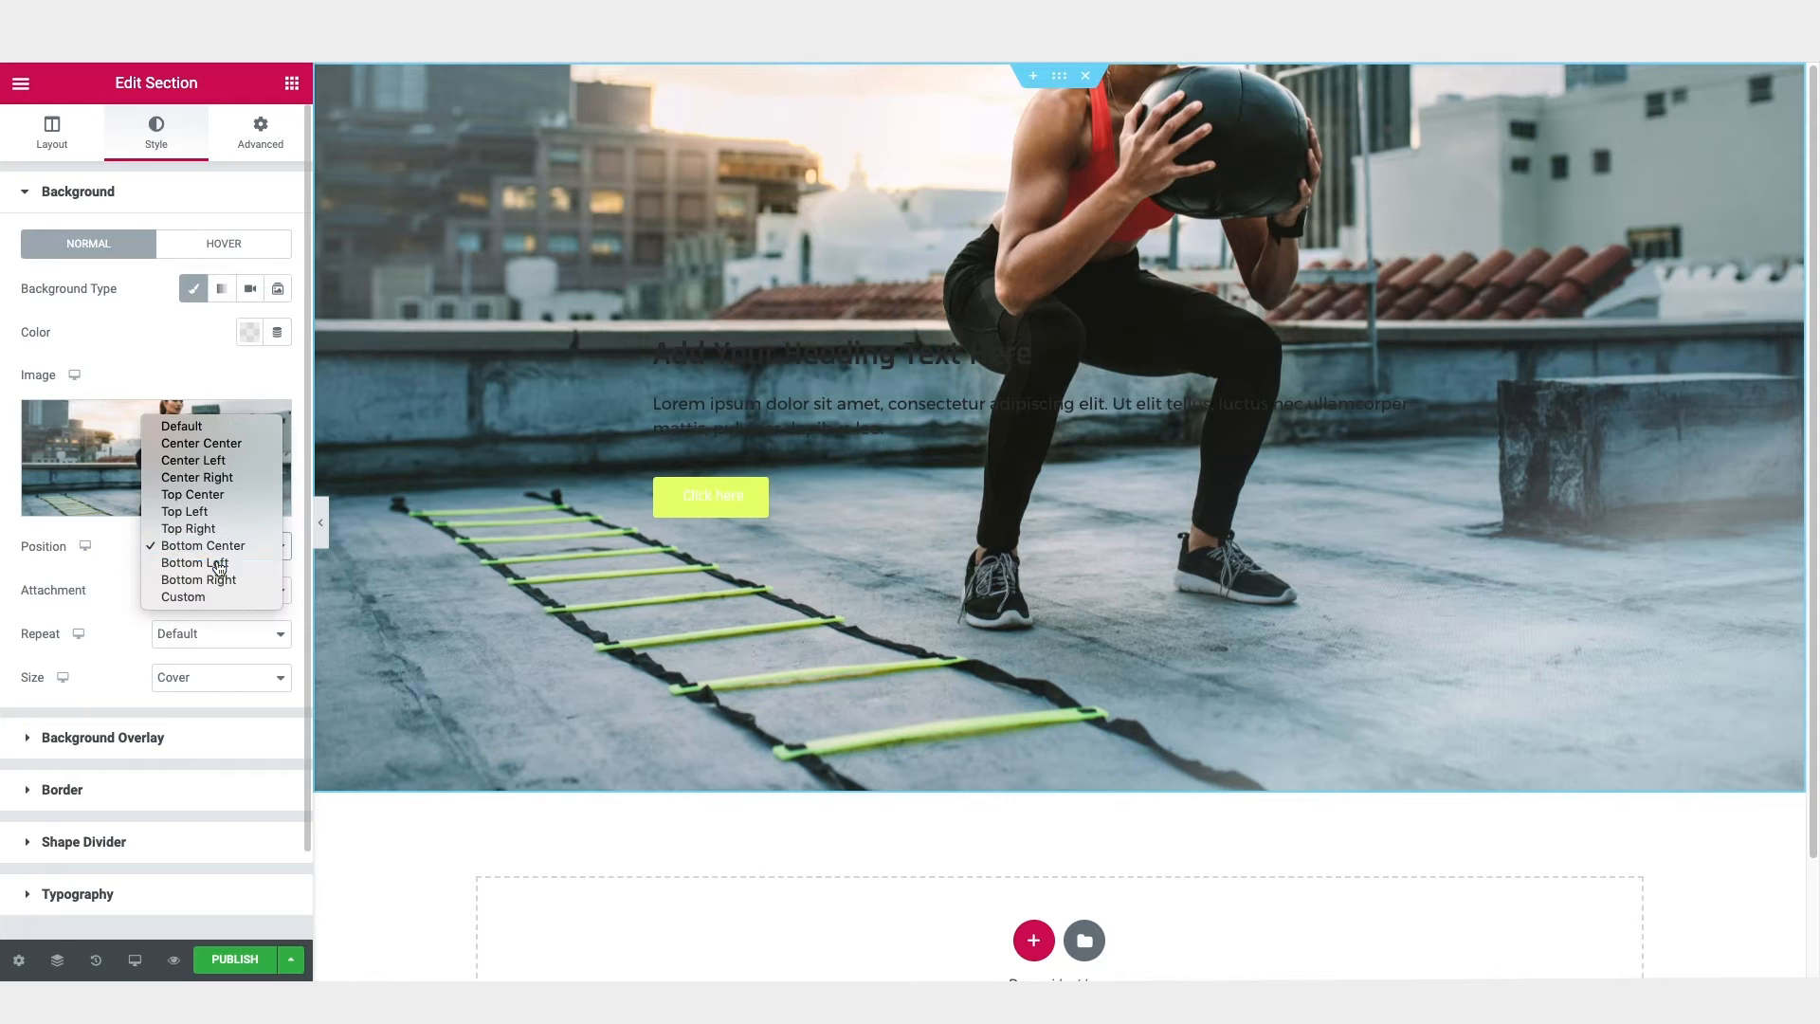
{"action": "left_click", "coordinate": [219, 566]}
{"action": "left_click", "coordinate": [217, 549]}
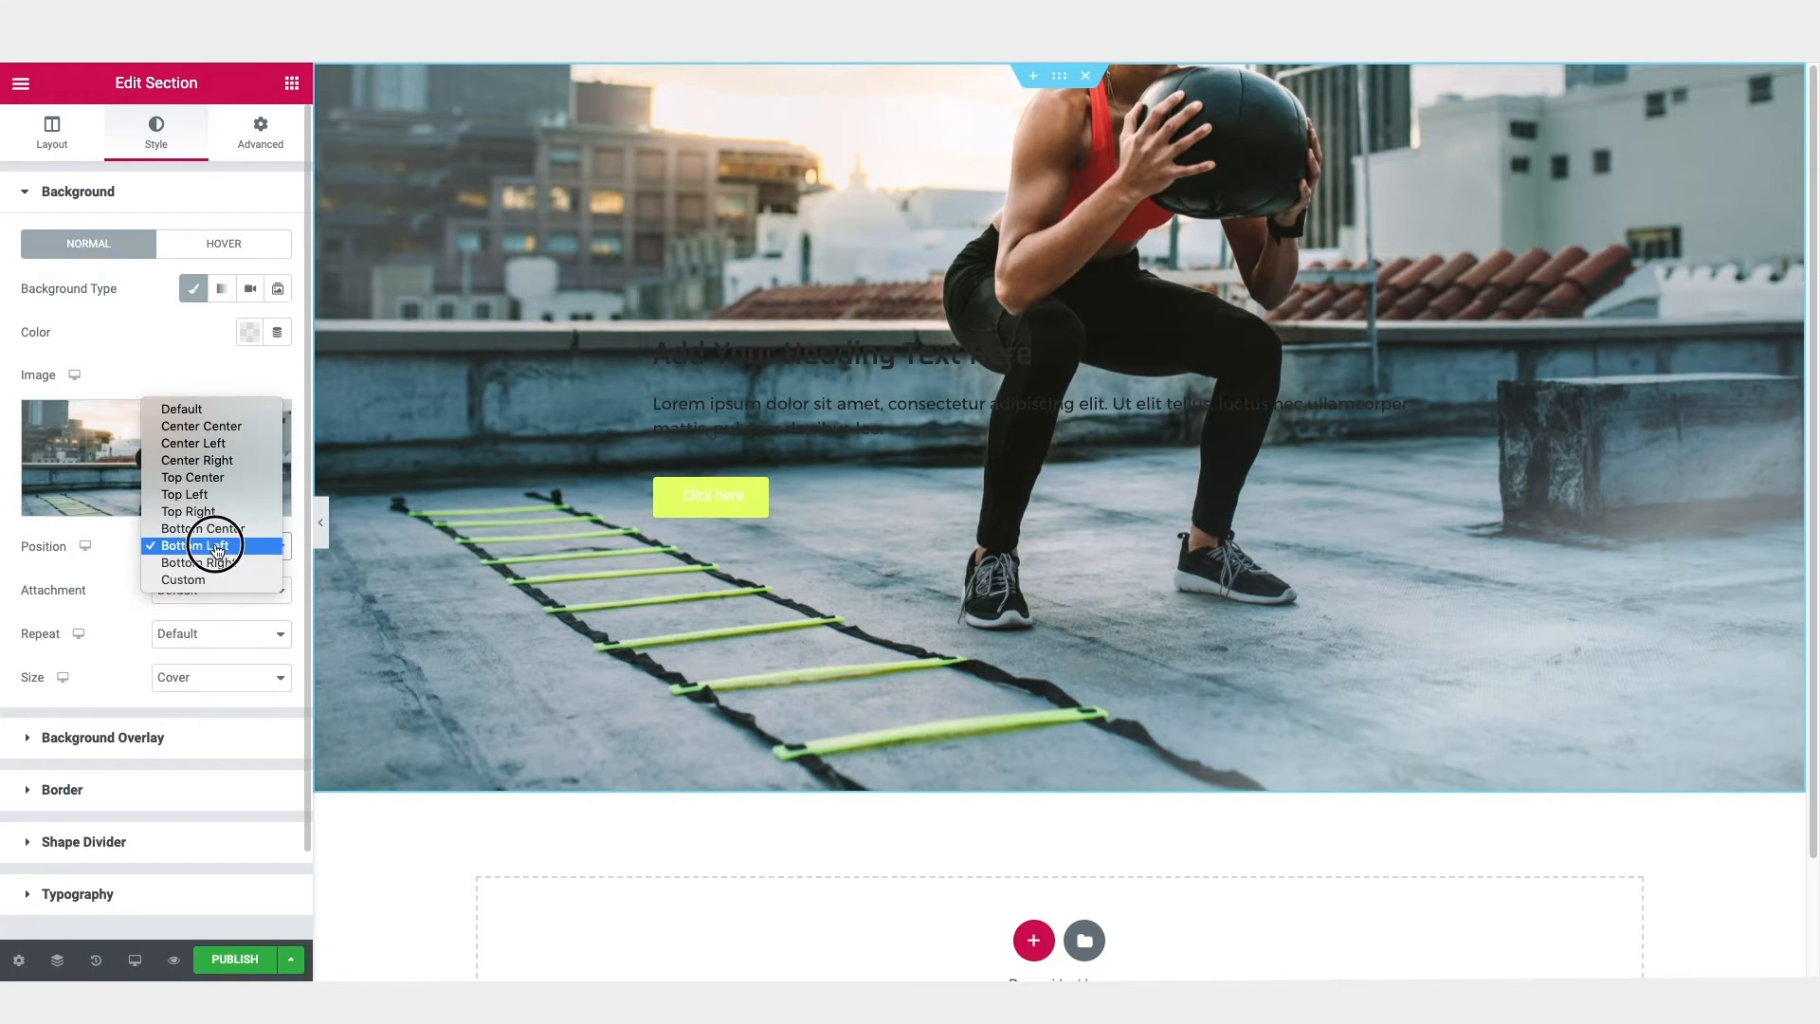
{"action": "left_click", "coordinate": [214, 497]}
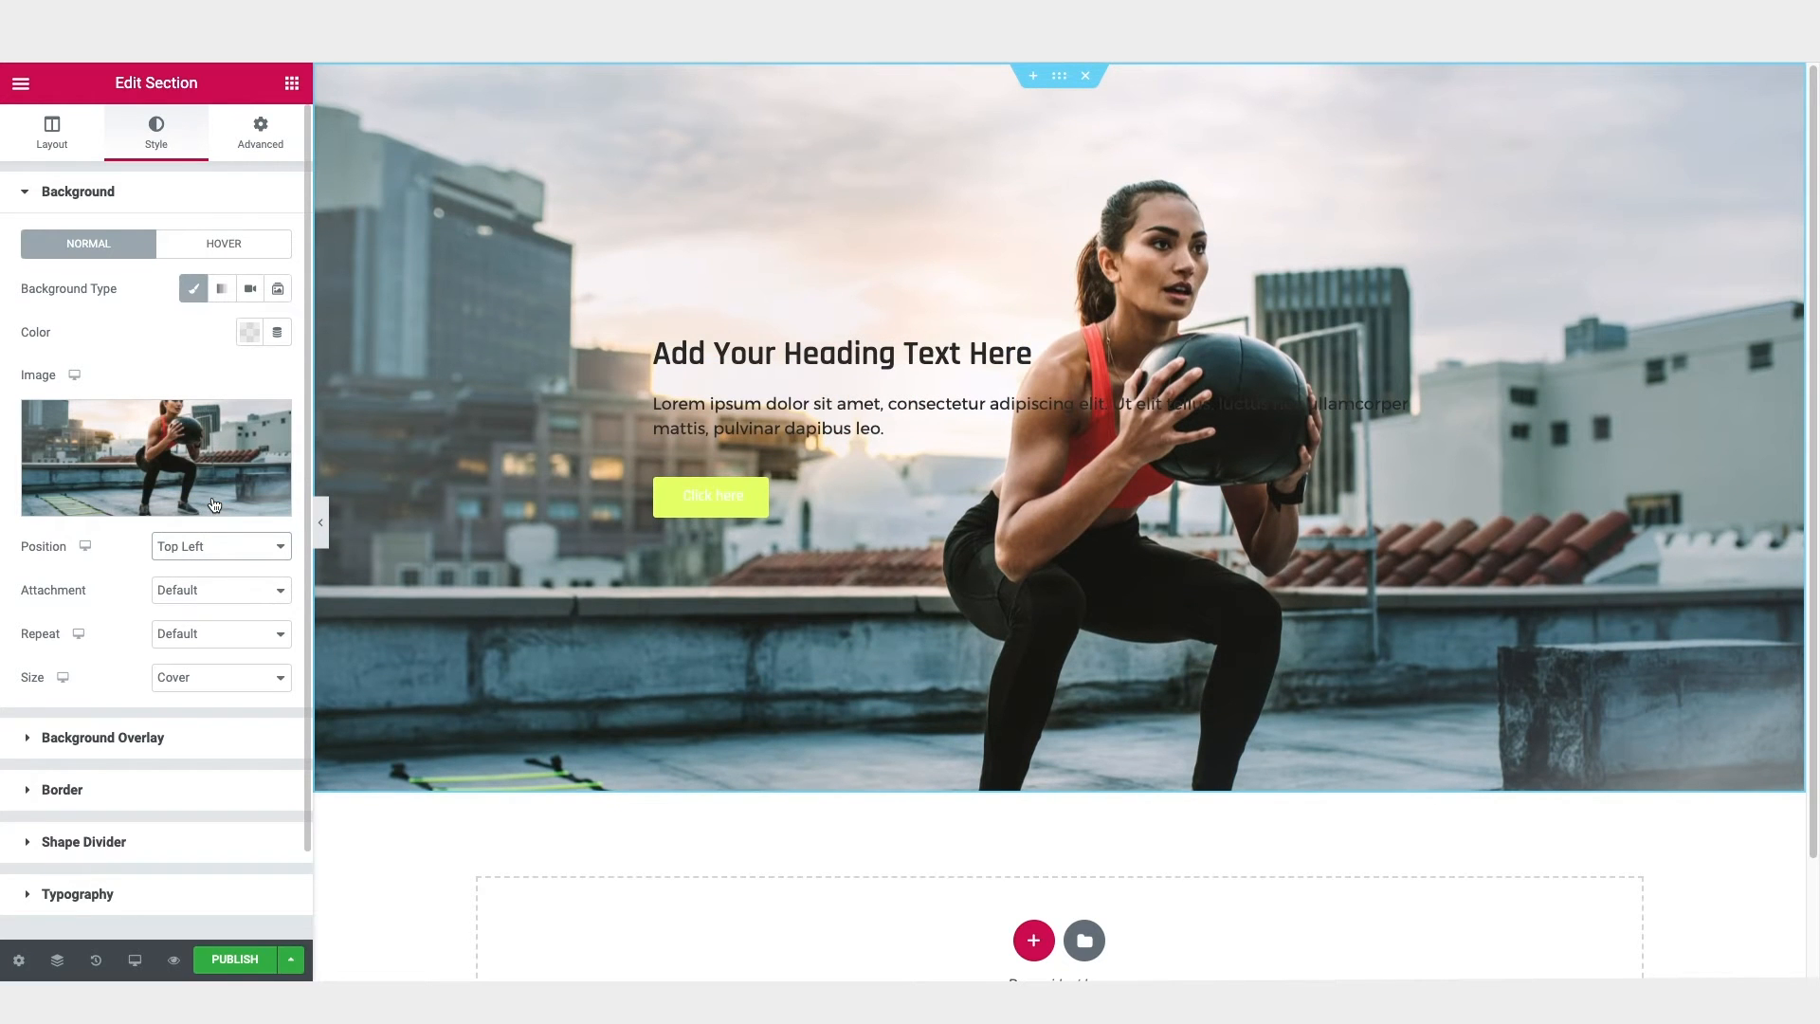
{"action": "left_click", "coordinate": [211, 553]}
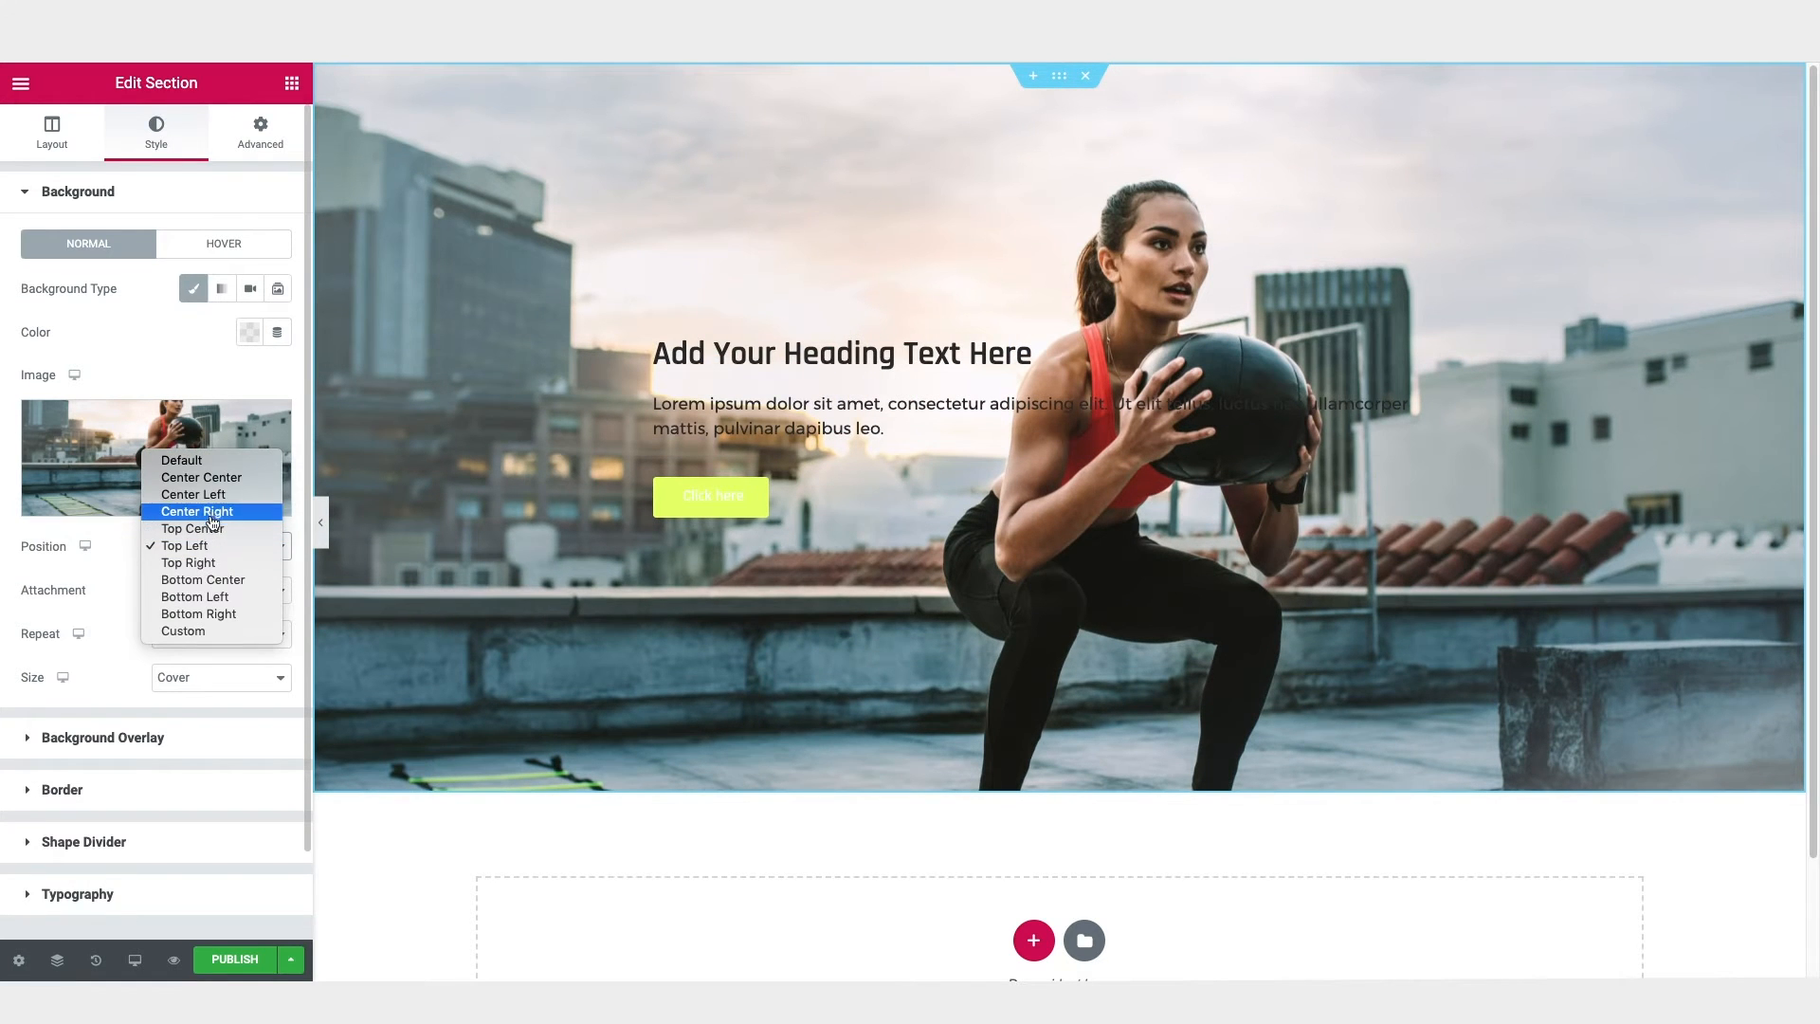
{"action": "left_click", "coordinate": [213, 478]}
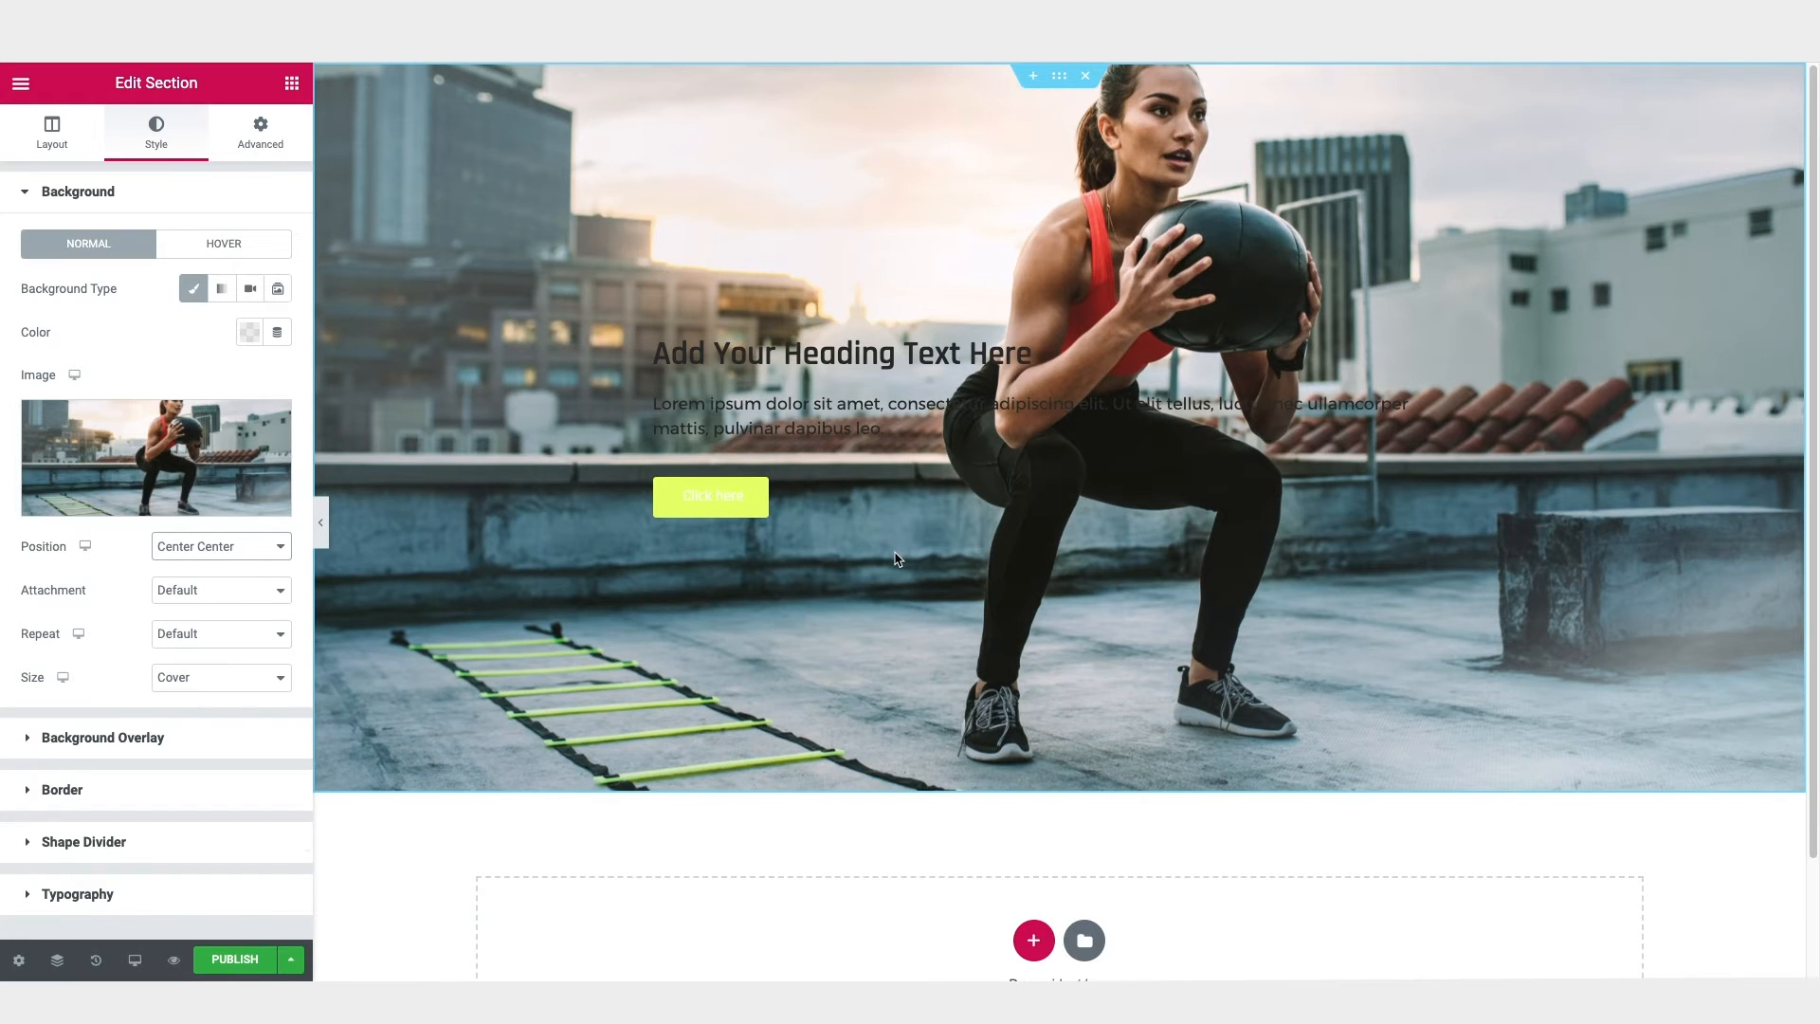
Step: Examine how the background image moves when the page is scrolled
{"action": "scroll", "coordinate": [924, 553], "scroll_direction": "down", "scroll_amount": 2}
{"action": "scroll", "coordinate": [932, 575], "scroll_direction": "up", "scroll_amount": 2}
{"action": "scroll", "coordinate": [931, 575], "scroll_direction": "down", "scroll_amount": 1}
{"action": "scroll", "coordinate": [932, 575], "scroll_direction": "up", "scroll_amount": 1}
{"action": "scroll", "coordinate": [931, 575], "scroll_direction": "down", "scroll_amount": 1}
{"action": "scroll", "coordinate": [931, 576], "scroll_direction": "up", "scroll_amount": 1}
{"action": "scroll", "coordinate": [931, 575], "scroll_direction": "down", "scroll_amount": 1}
{"action": "scroll", "coordinate": [920, 574], "scroll_direction": "up", "scroll_amount": 1}
{"action": "scroll", "coordinate": [1039, 510], "scroll_direction": "up", "scroll_amount": 2}
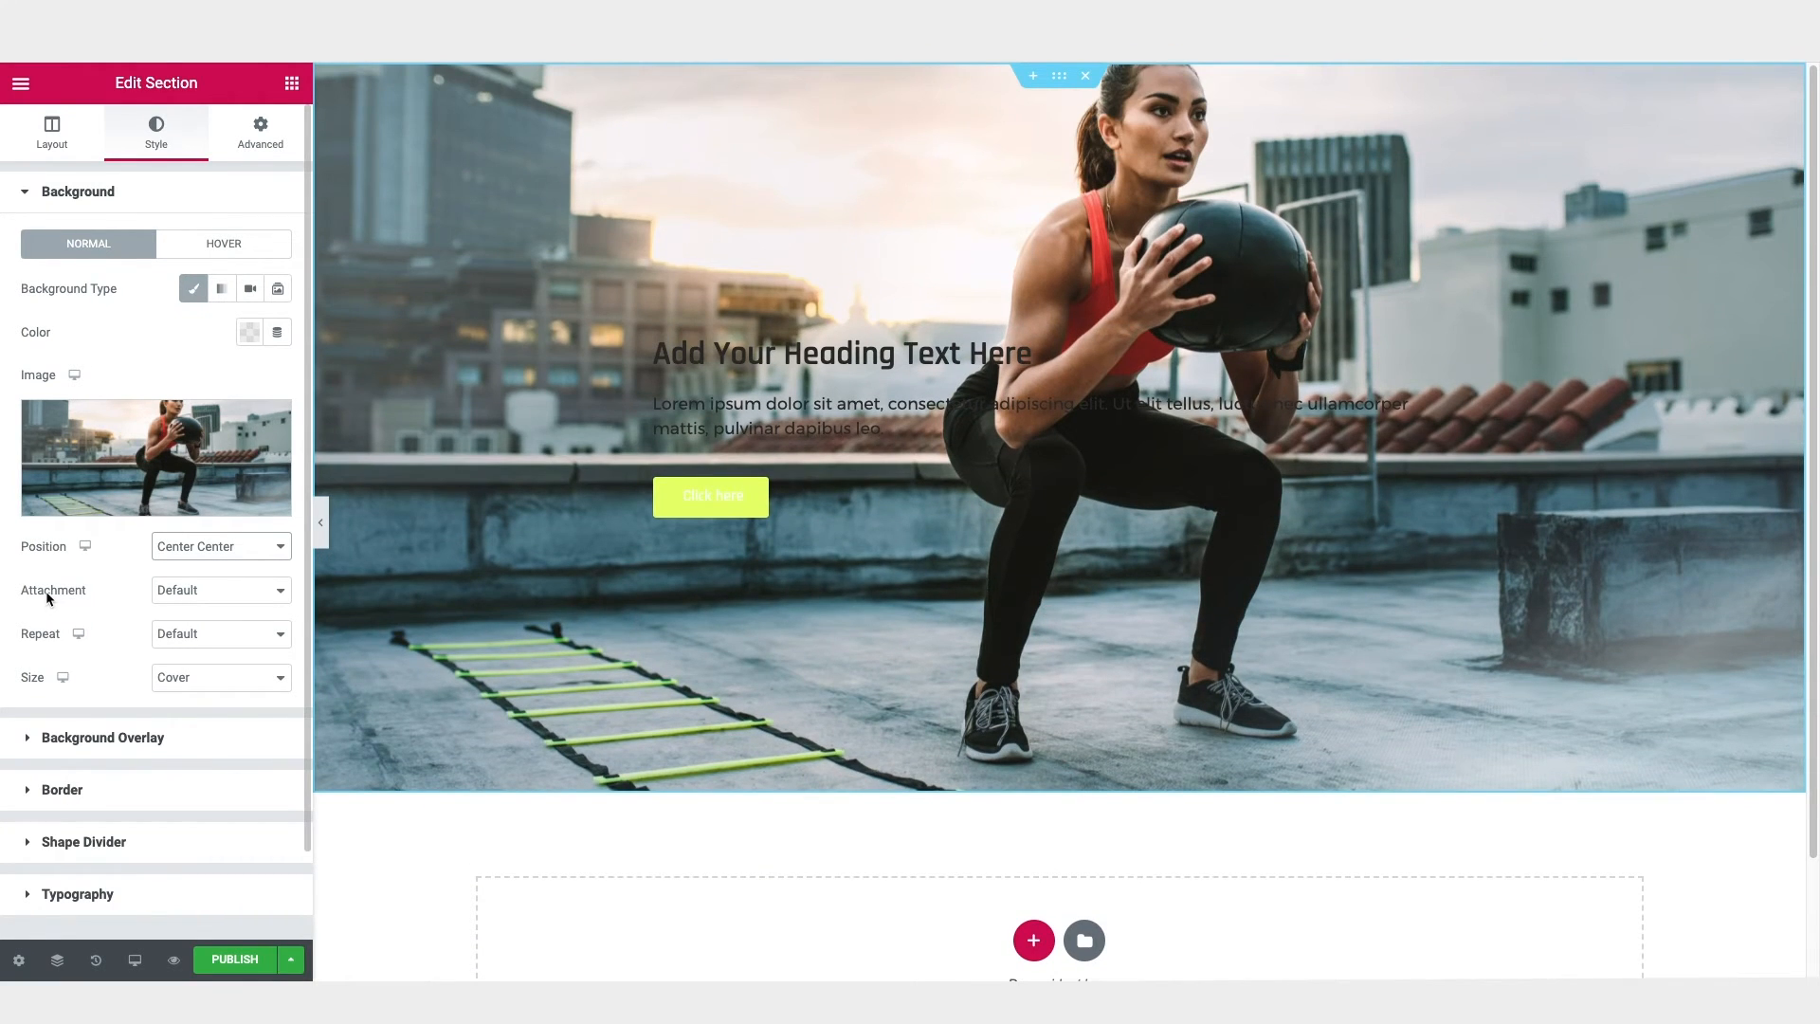
Step: Set the background image's attachment to Fixed and check its effect while scrolling the page
{"action": "left_click", "coordinate": [200, 589]}
{"action": "left_click", "coordinate": [200, 619]}
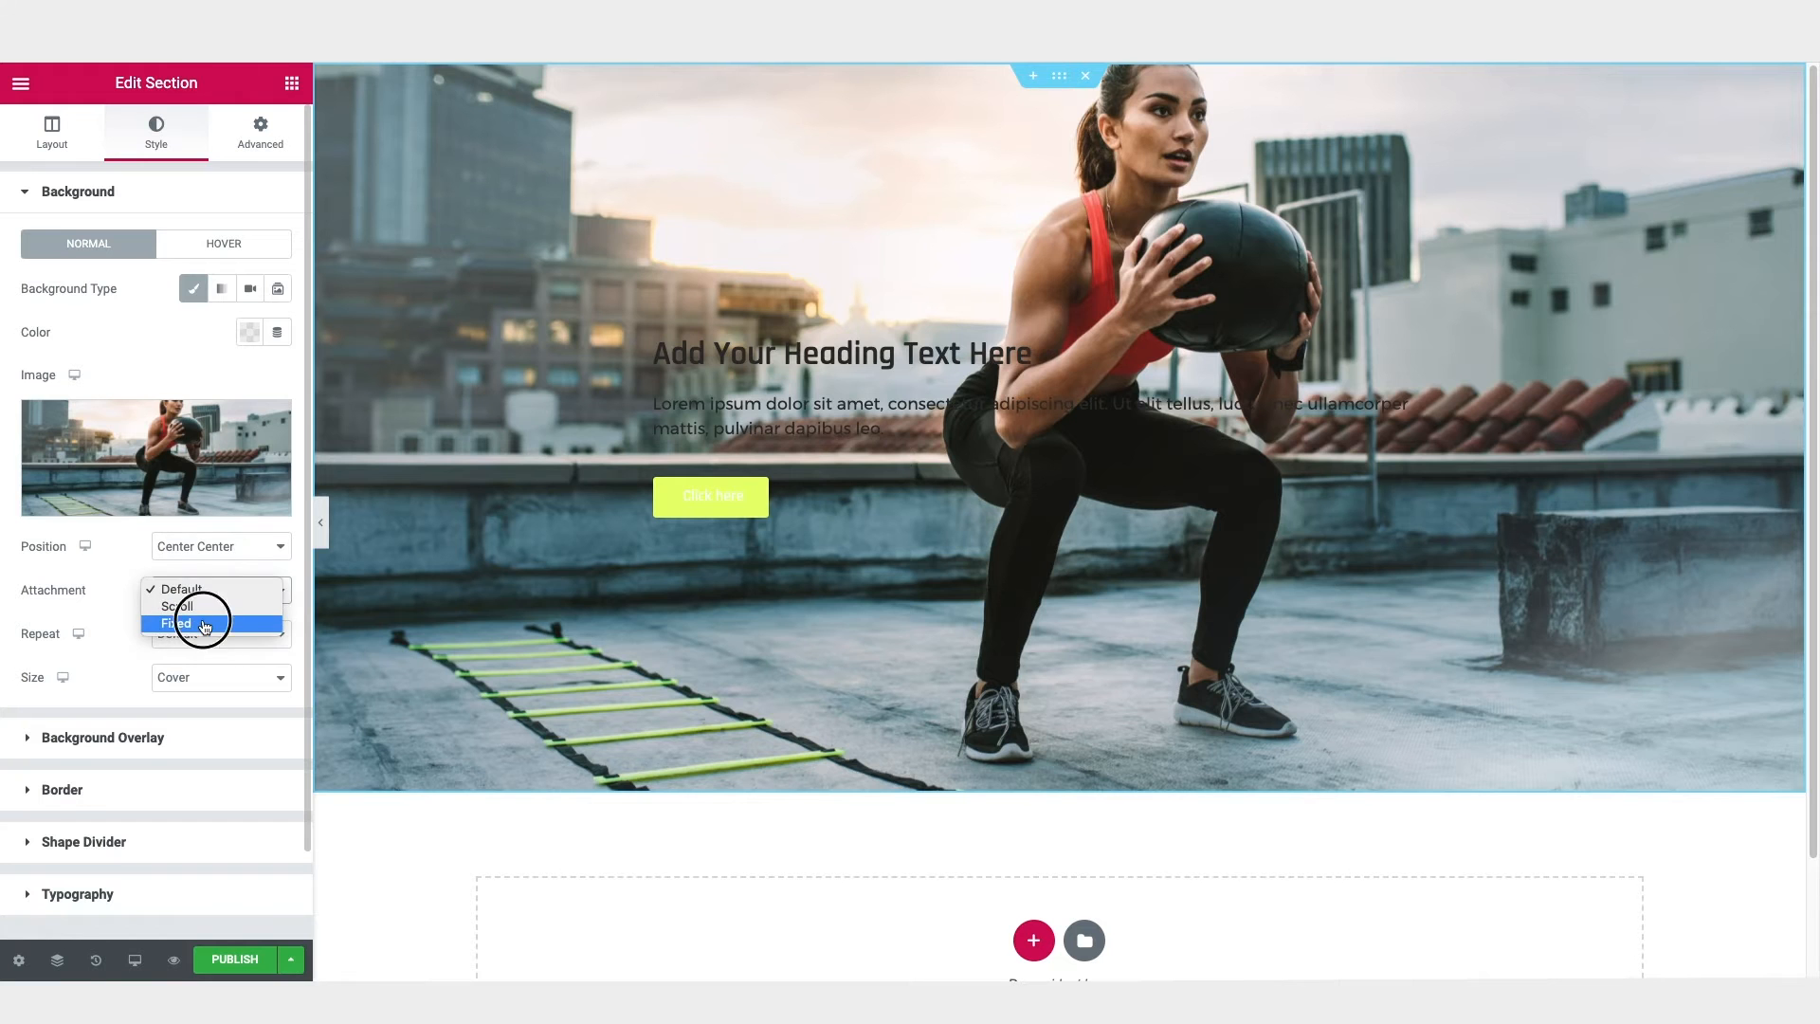
{"action": "mouse_move", "coordinate": [1812, 143]}
{"action": "left_mouse_down"}
{"action": "mouse_move", "coordinate": [1811, 379]}
{"action": "mouse_move", "coordinate": [1811, 111]}
{"action": "left_mouse_up"}
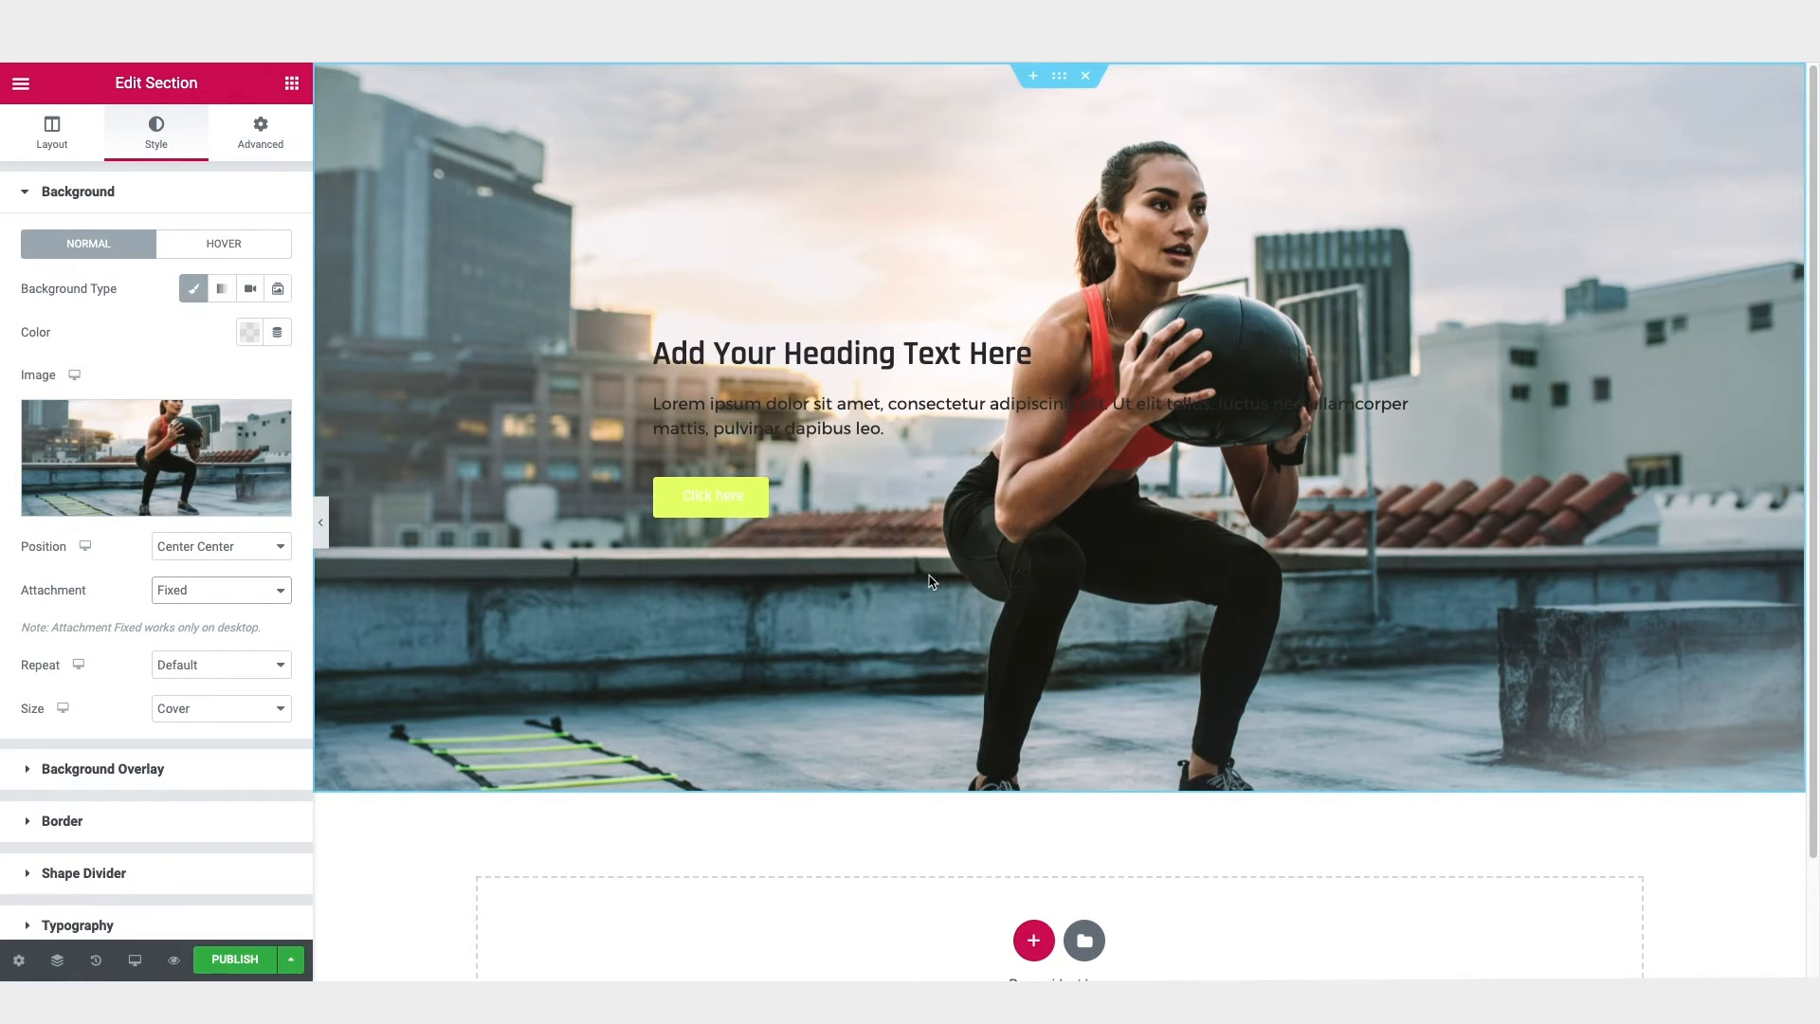
Step: Add a Classic background overlay in blue #2E39EA to the section and set its opacity to 0.66
{"action": "left_click", "coordinate": [66, 195]}
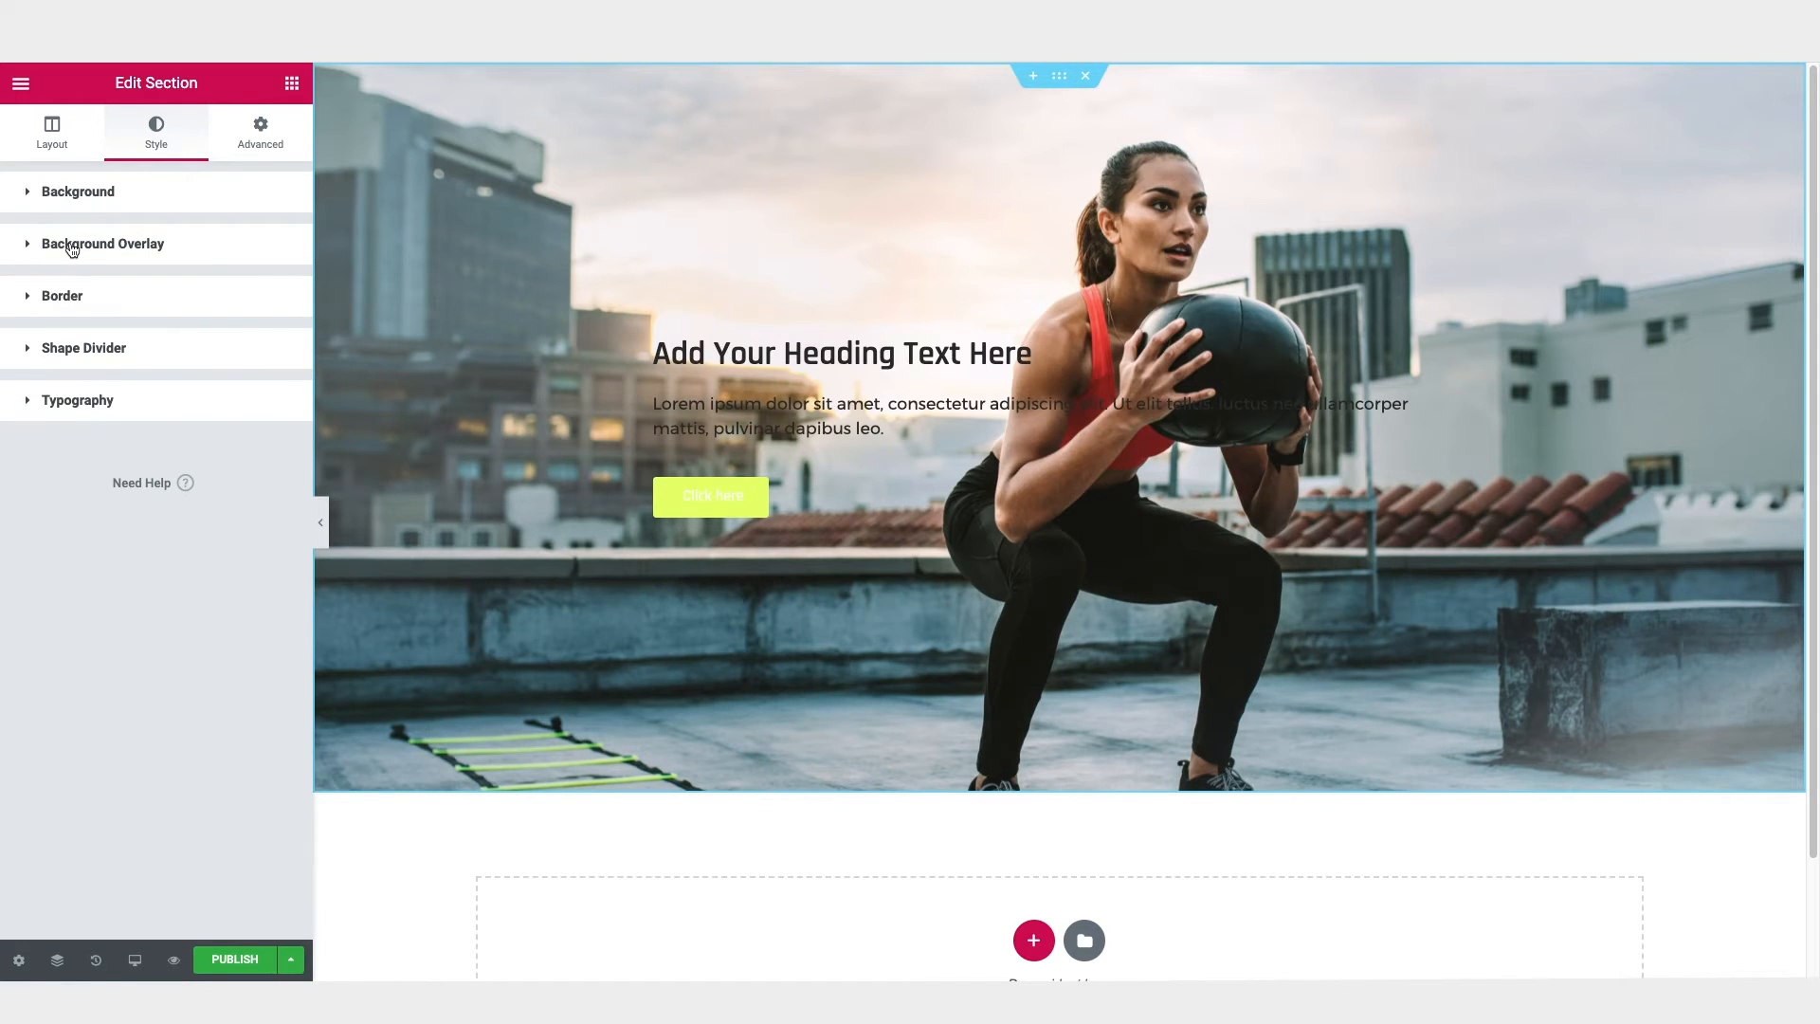
{"action": "left_click", "coordinate": [72, 249]}
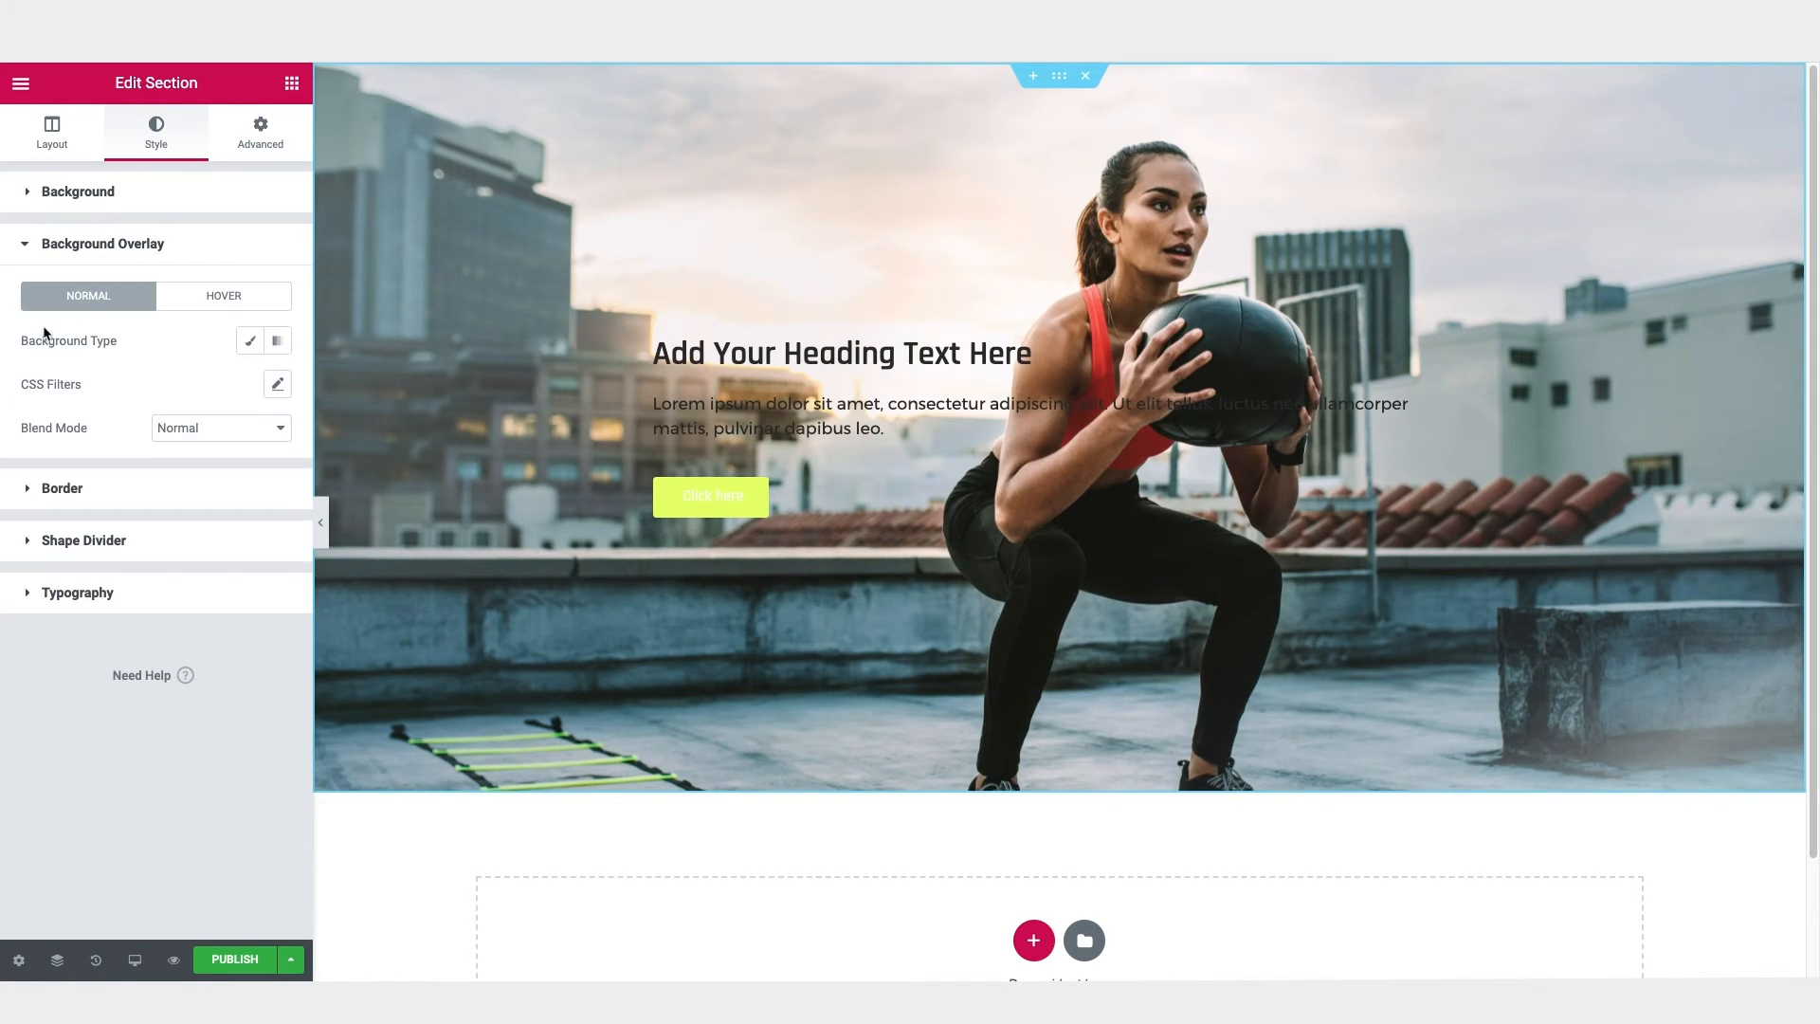
{"action": "left_click", "coordinate": [248, 345]}
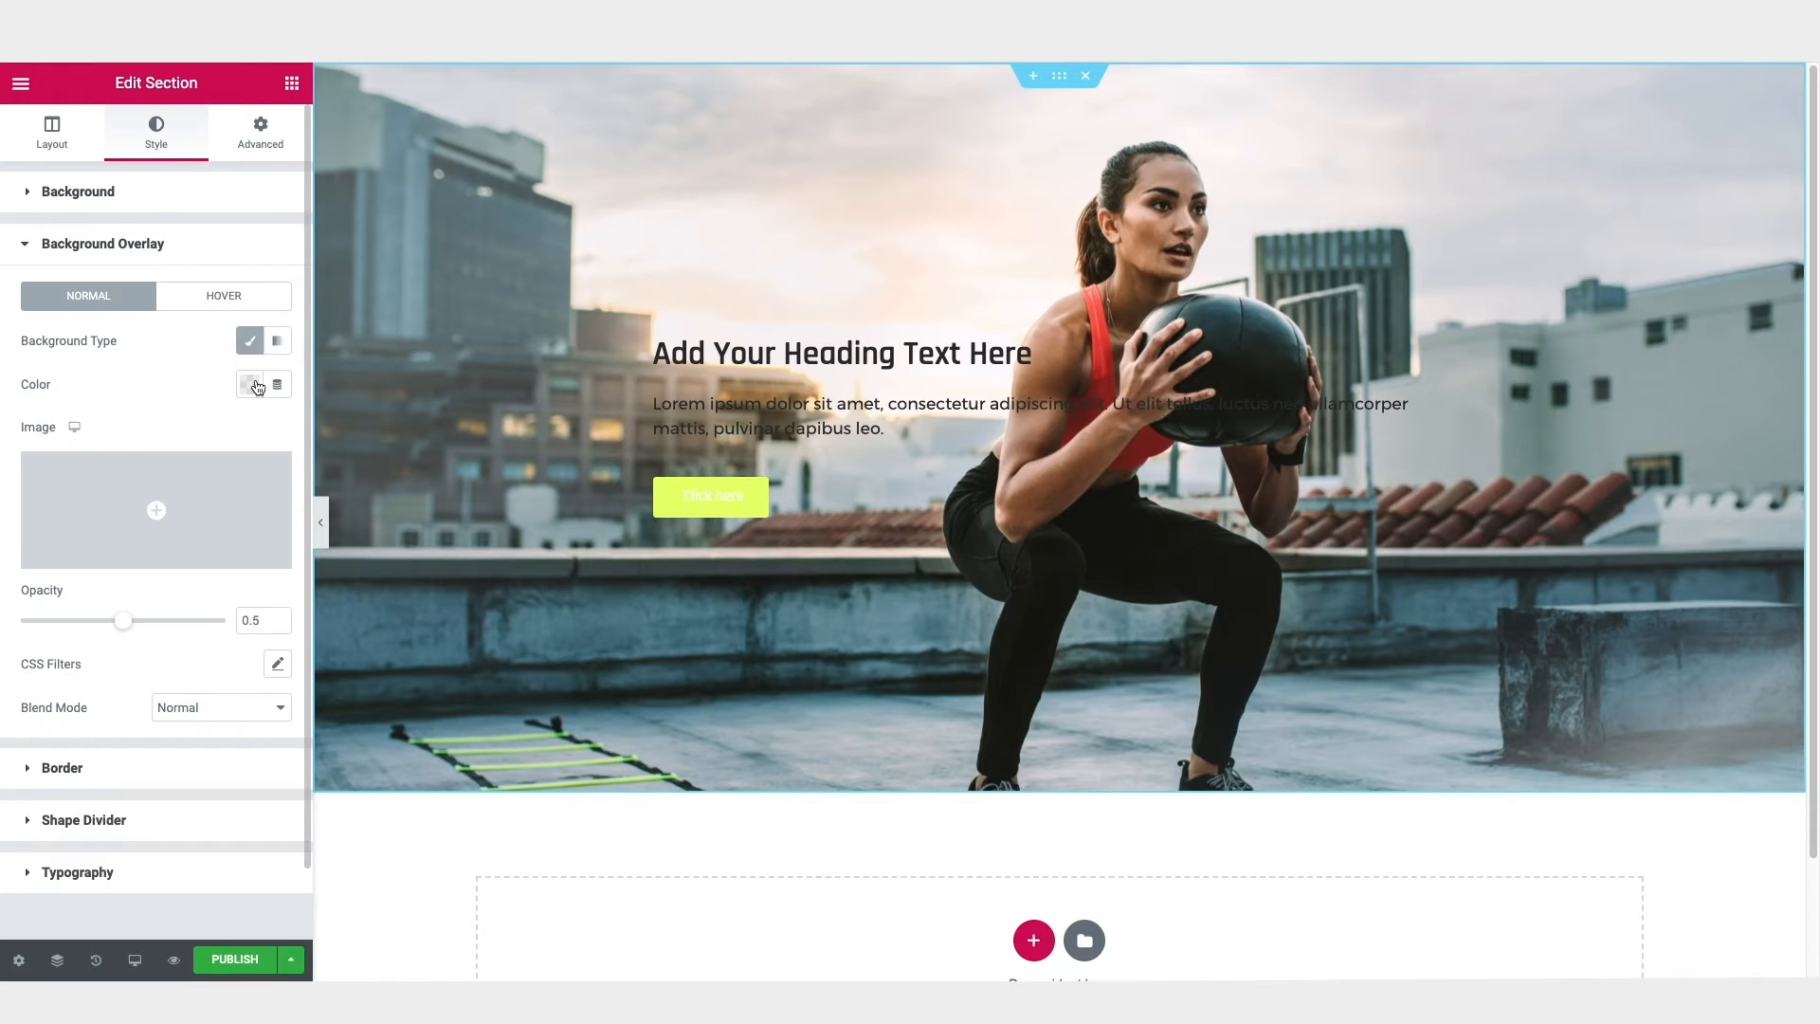
{"action": "left_click", "coordinate": [249, 383]}
{"action": "left_click", "coordinate": [286, 461]}
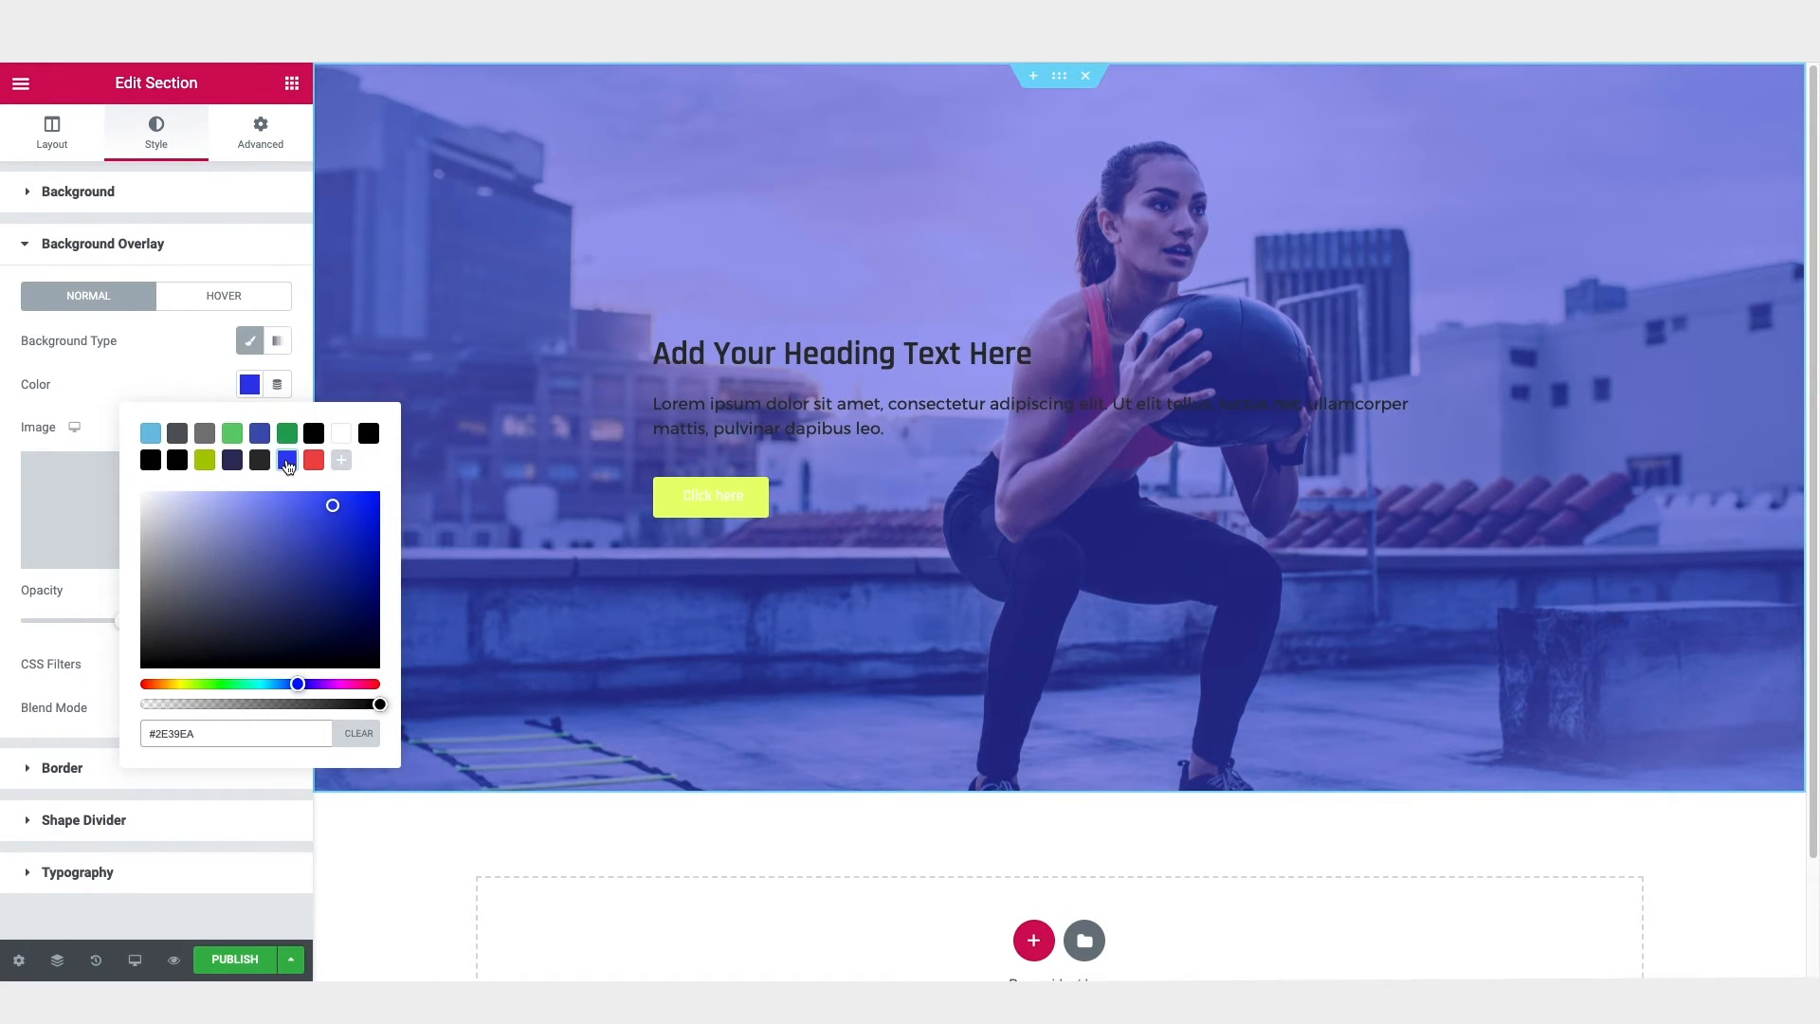
{"action": "left_click", "coordinate": [194, 377]}
{"action": "mouse_move", "coordinate": [124, 626]}
{"action": "left_mouse_down"}
{"action": "mouse_move", "coordinate": [199, 628]}
{"action": "mouse_move", "coordinate": [32, 622]}
{"action": "mouse_move", "coordinate": [155, 627]}
{"action": "left_mouse_up"}
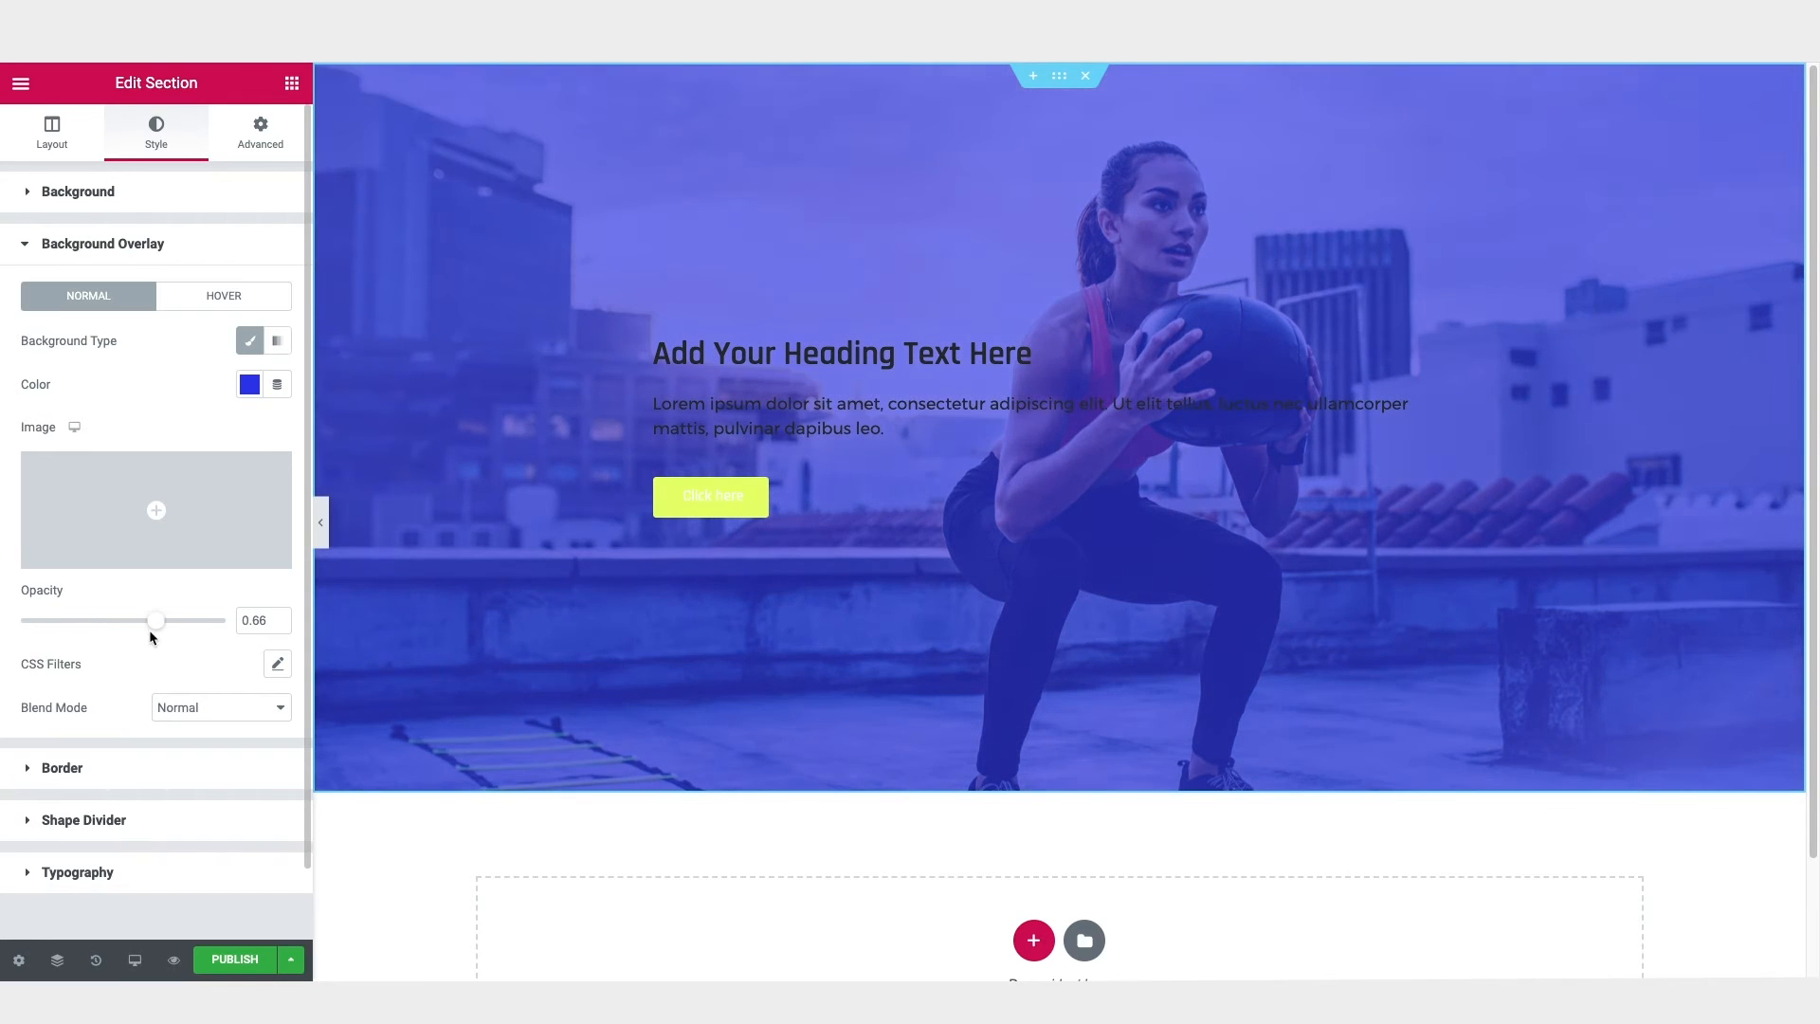
Step: Change the overlay to a gradient with rgba(69, 100, 253, 0.63) as first color and a very dark navy as second color
{"action": "left_click", "coordinate": [279, 343]}
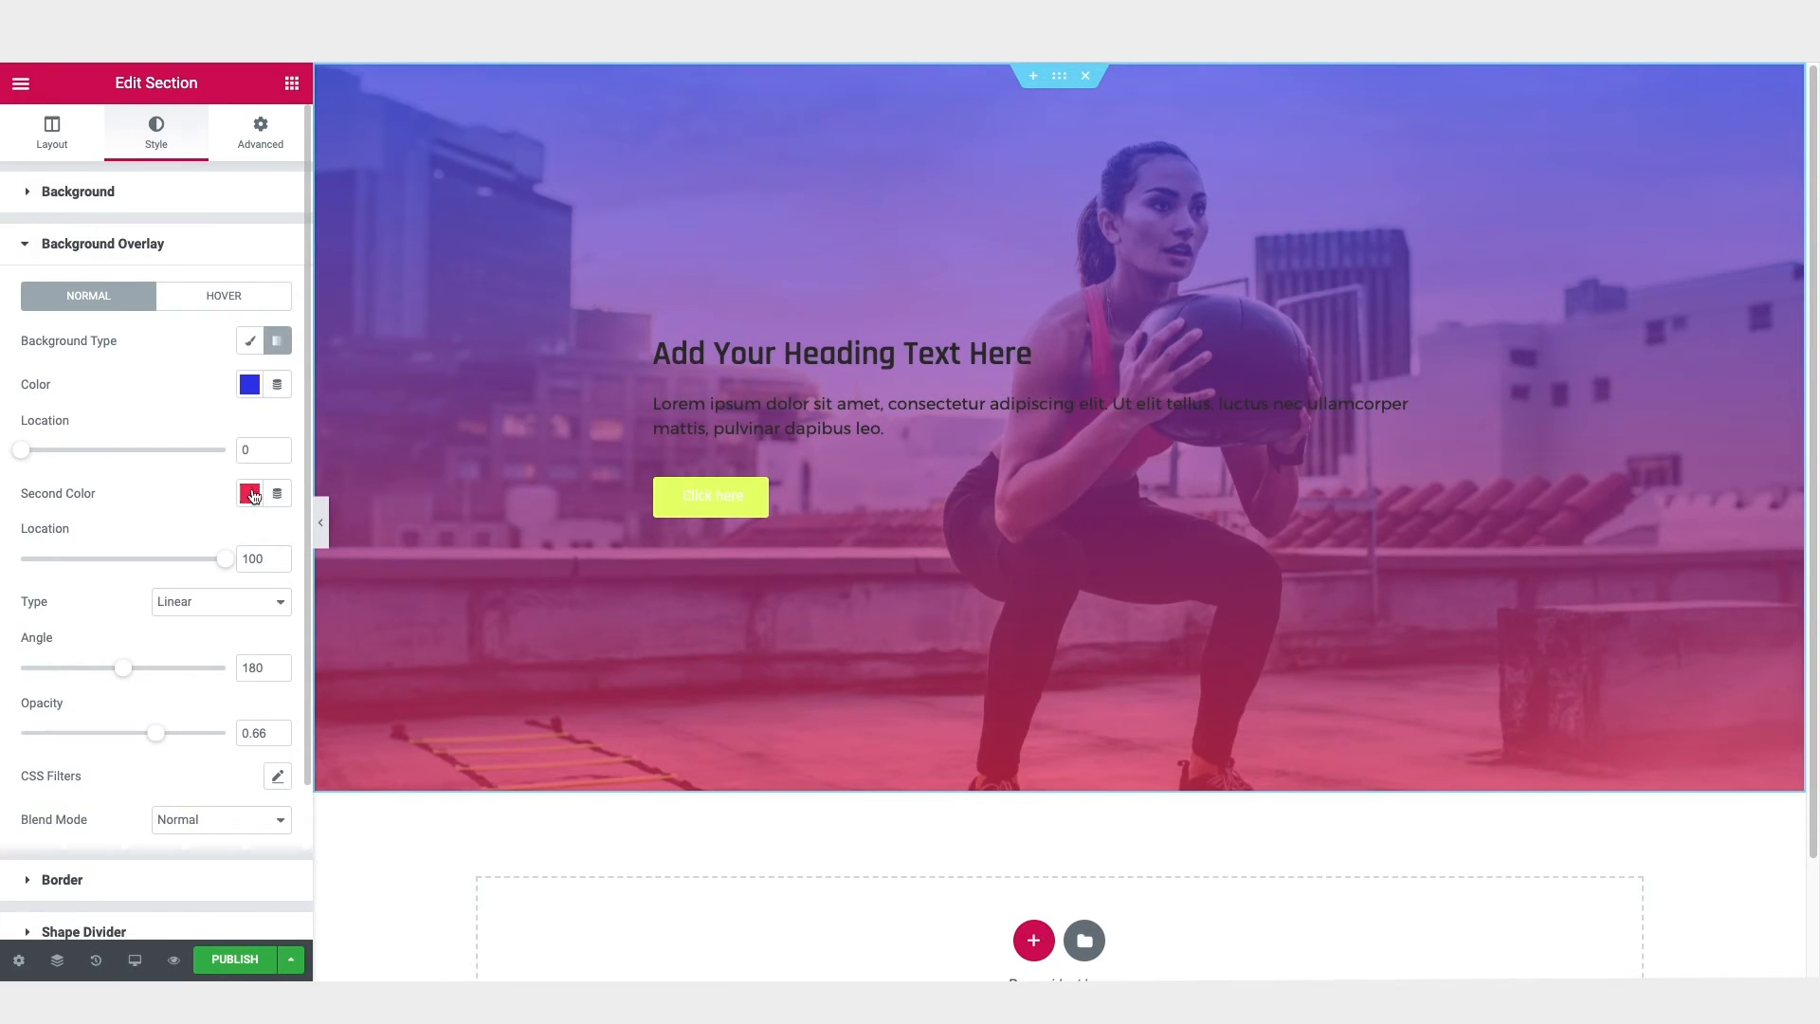
{"action": "left_click", "coordinate": [249, 384]}
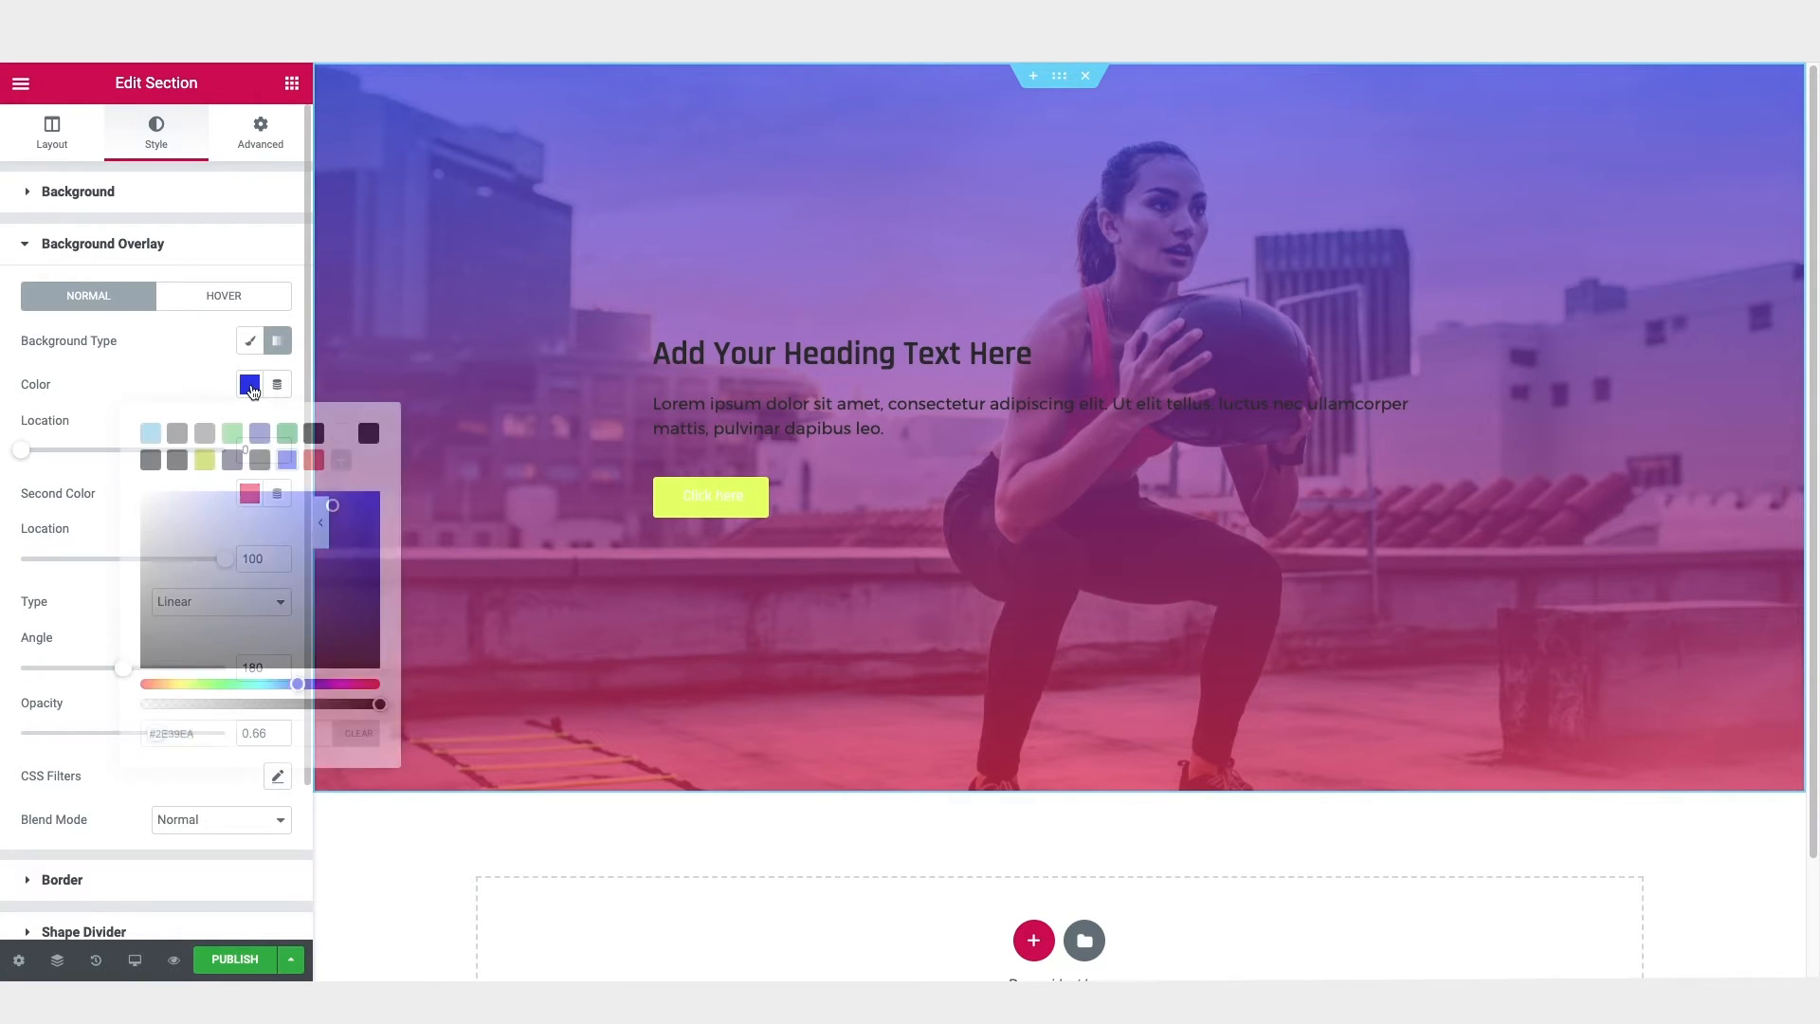
{"action": "type", "text": "rgba(69, 100, 253, 0.63)"}
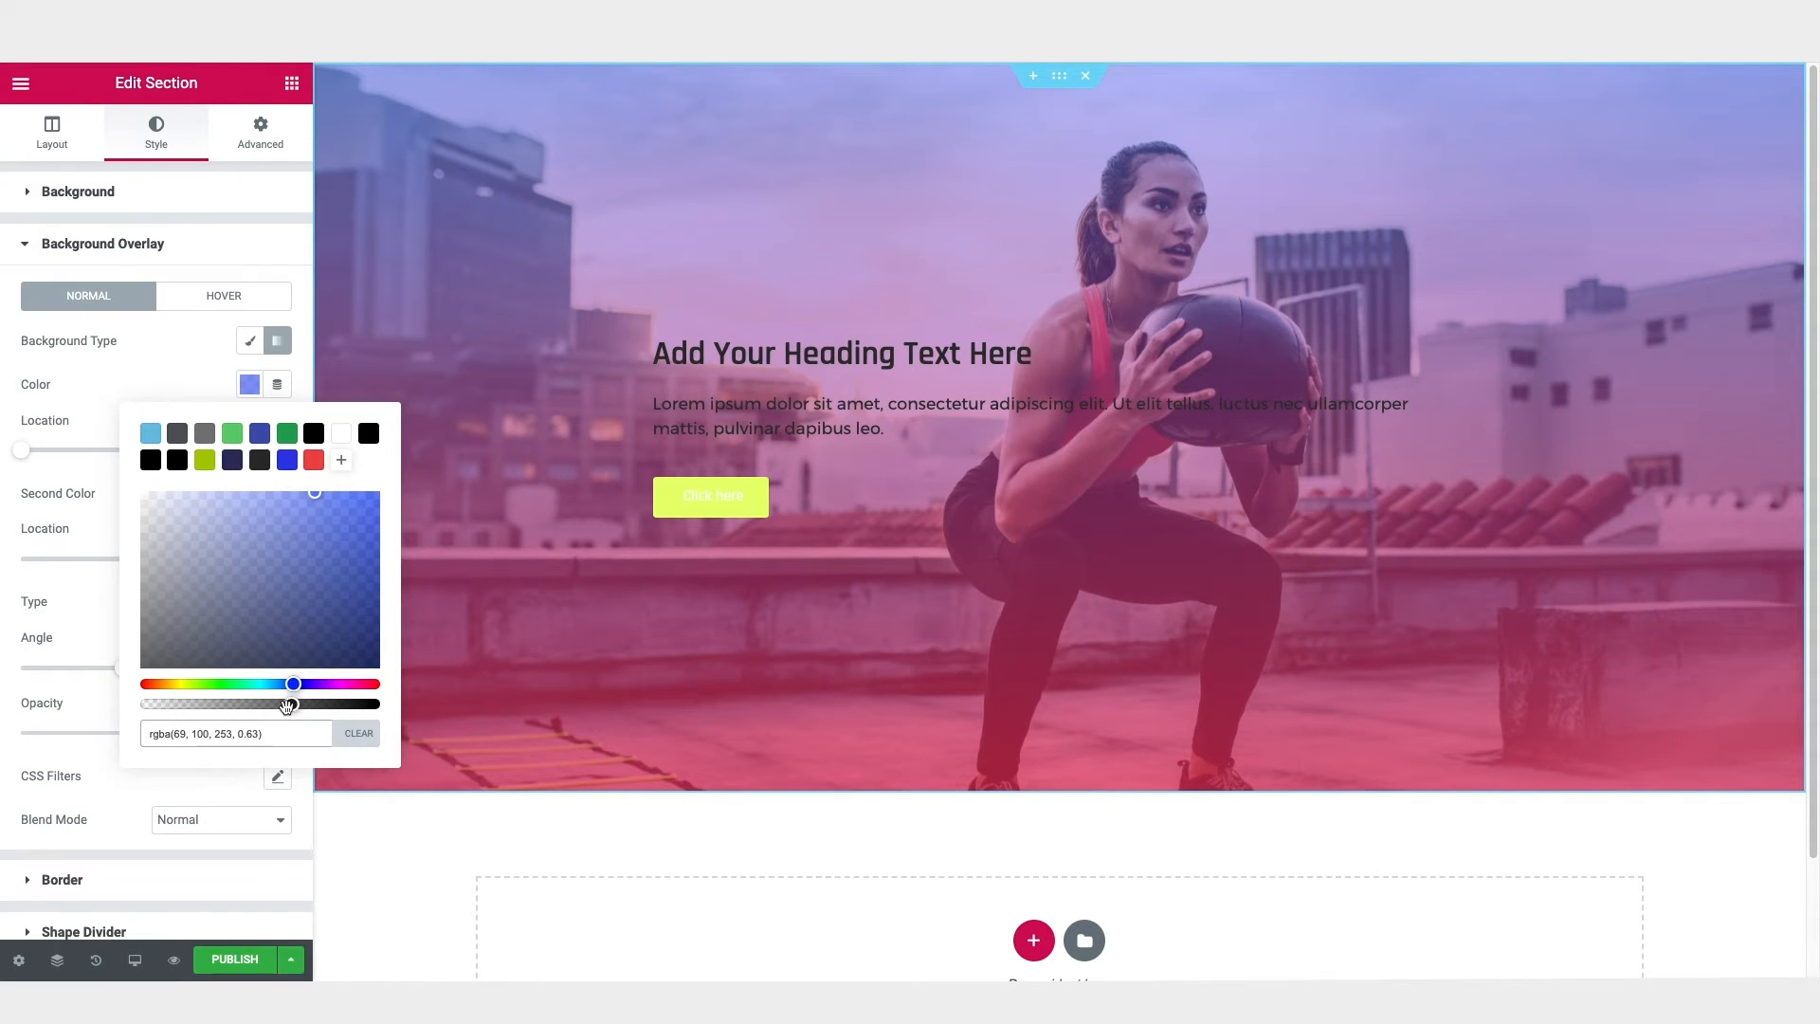
{"action": "left_click", "coordinate": [249, 389]}
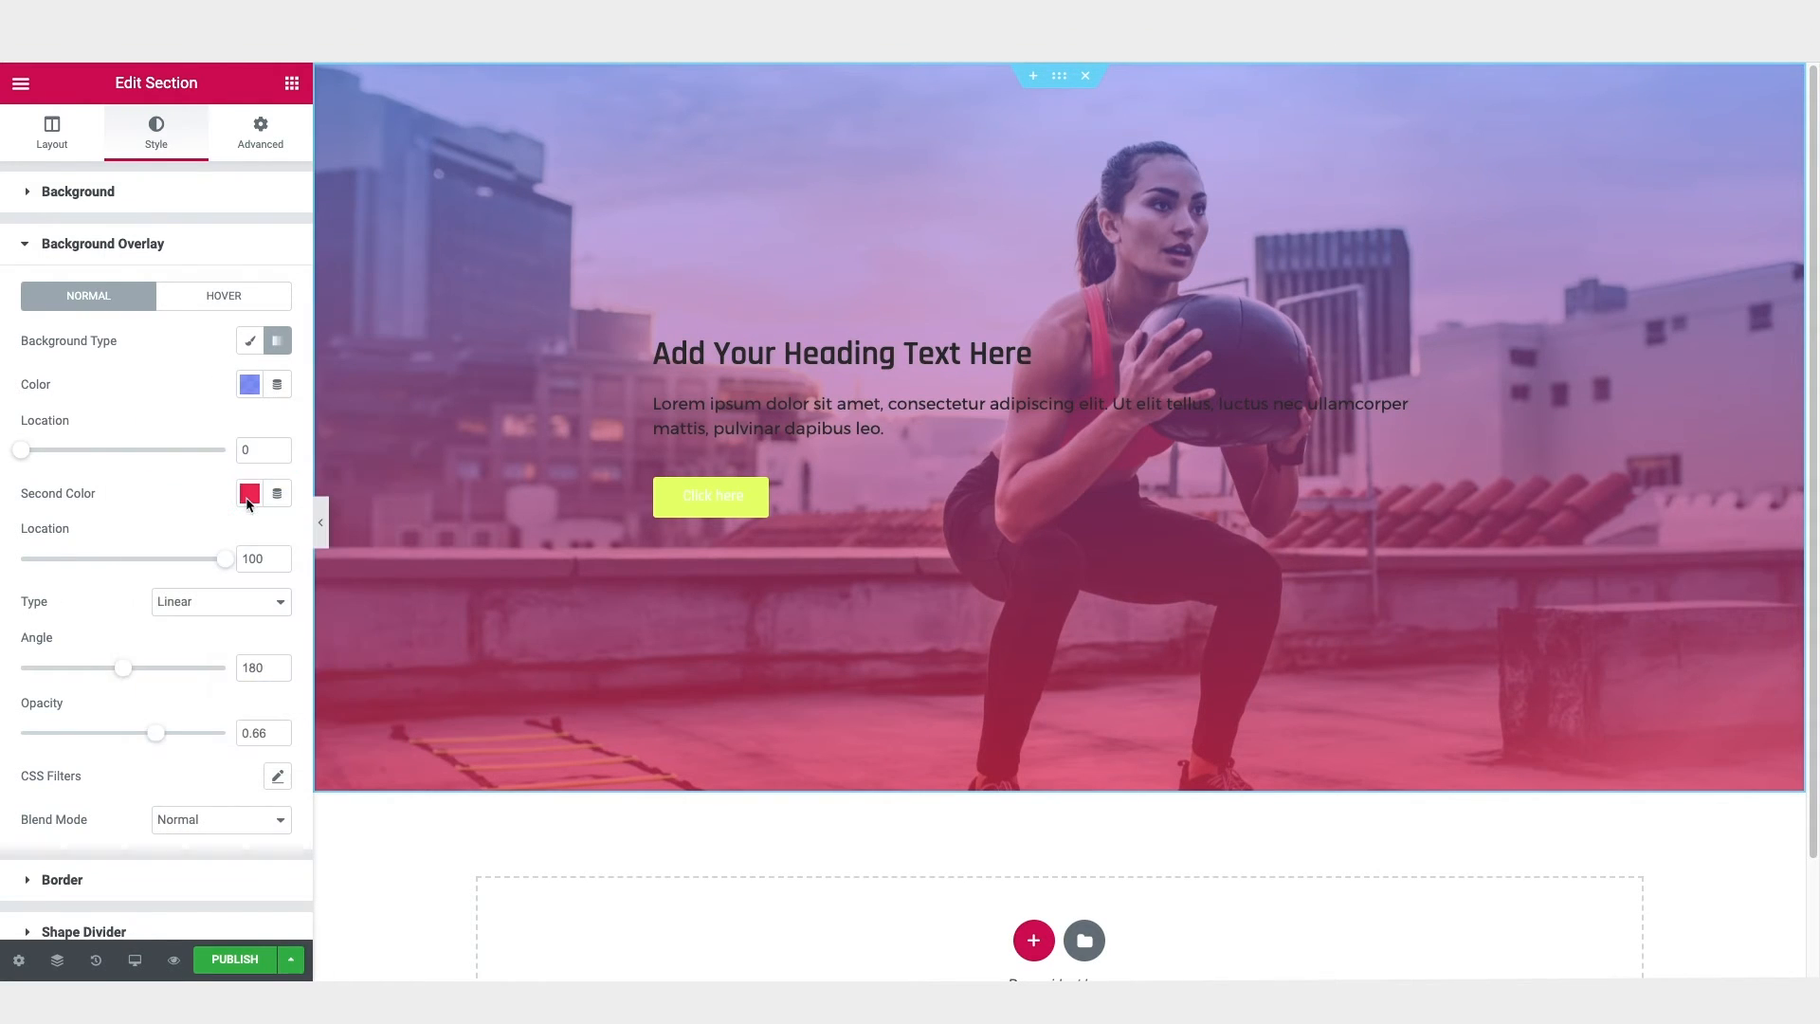
{"action": "left_click", "coordinate": [250, 495]}
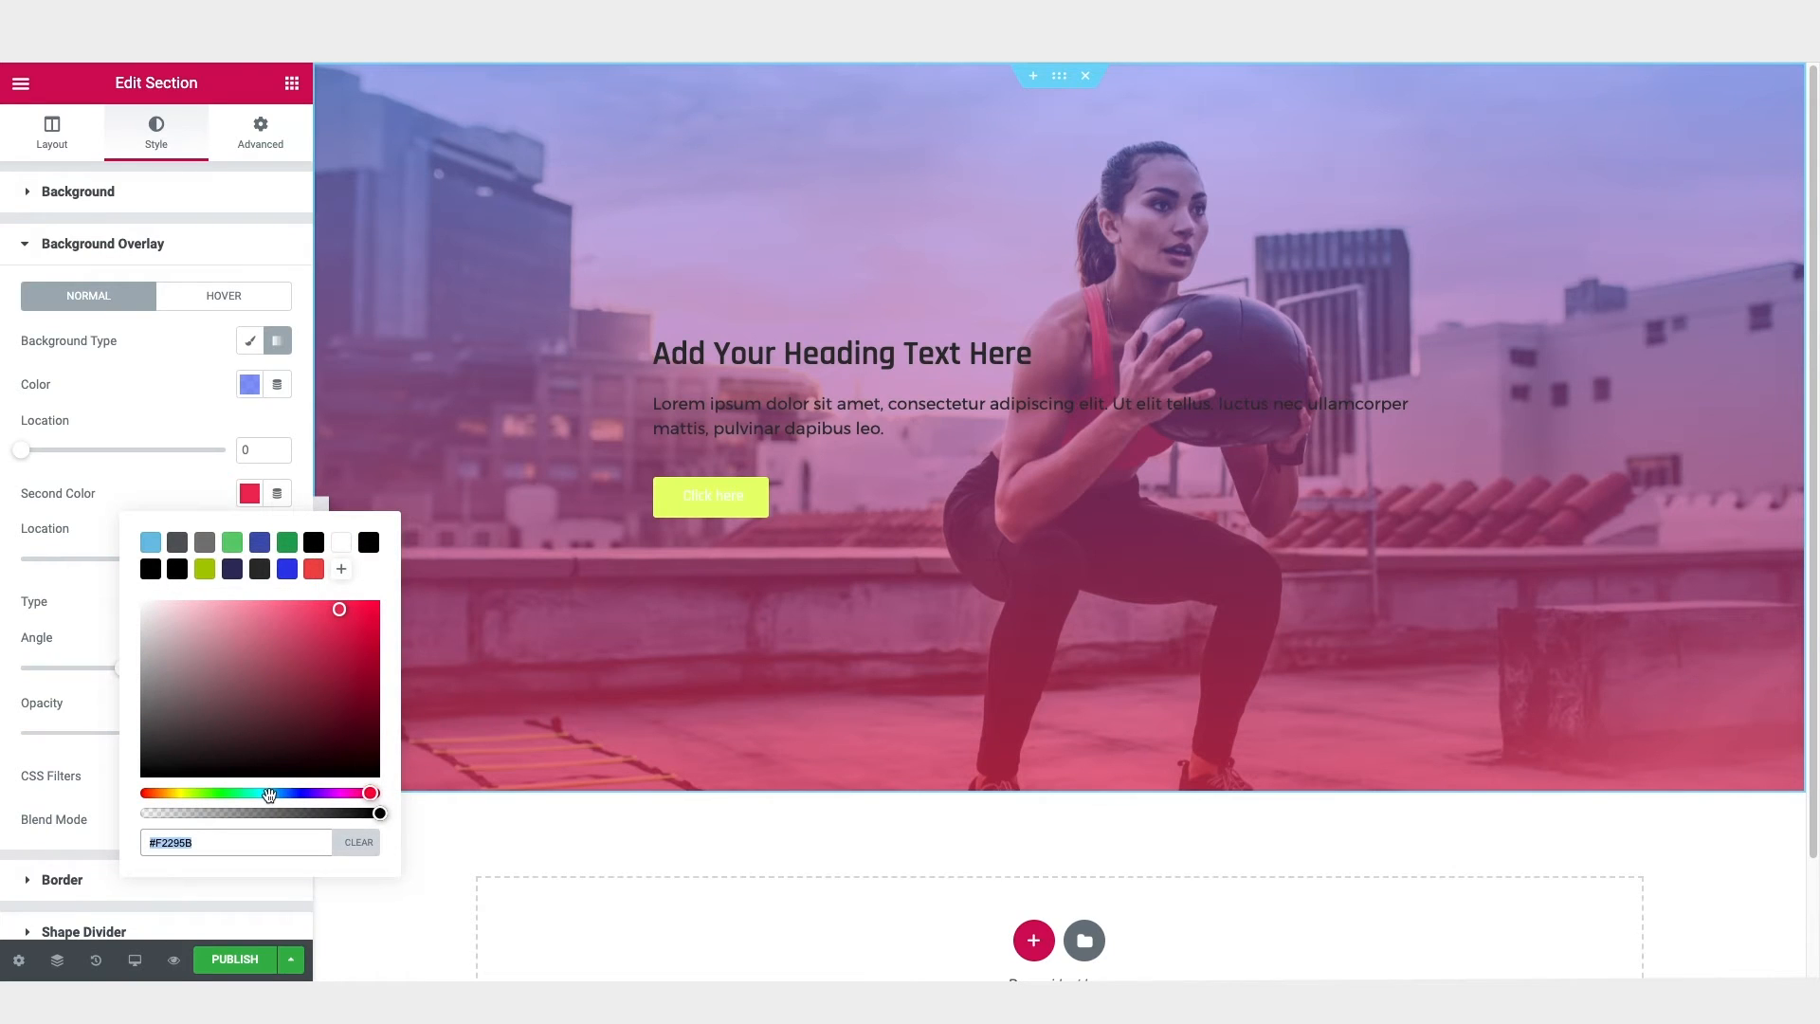
{"action": "key", "text": "super+v"}
{"action": "left_click", "coordinate": [210, 498]}
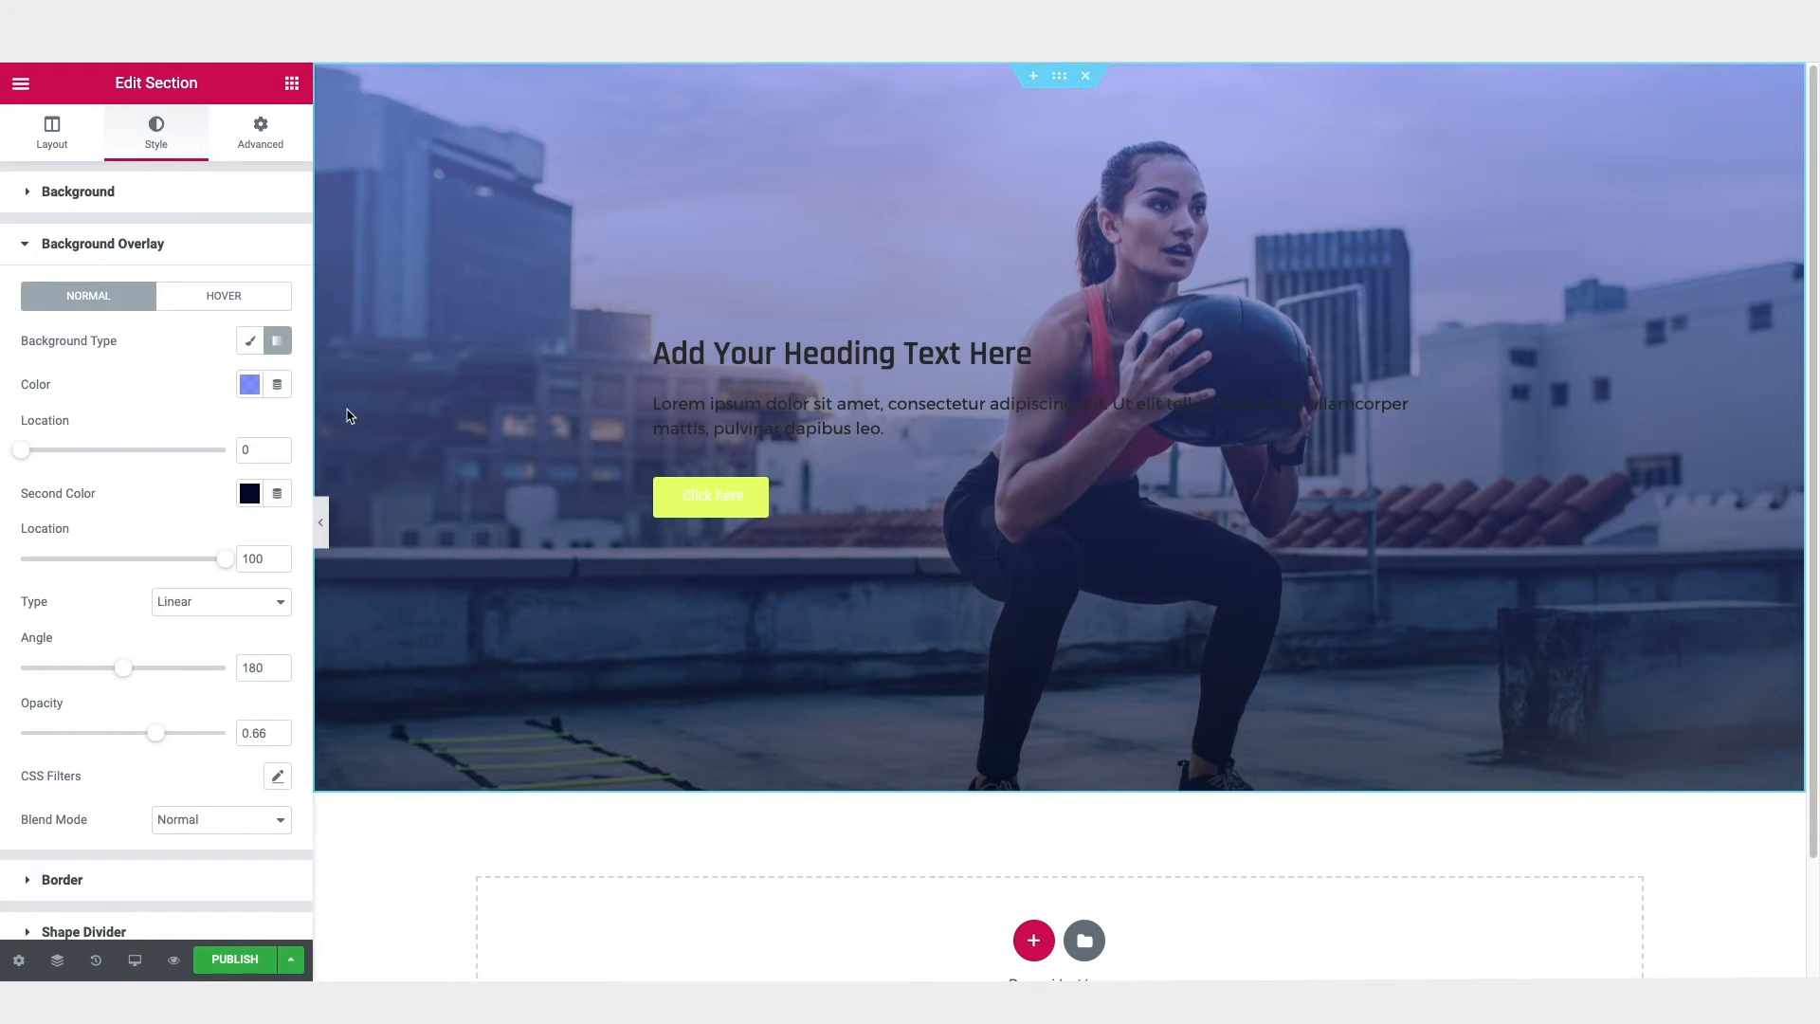
Step: Set the overlay gradient's type to Radial and its opacity to 0.9
{"action": "left_click", "coordinate": [229, 607]}
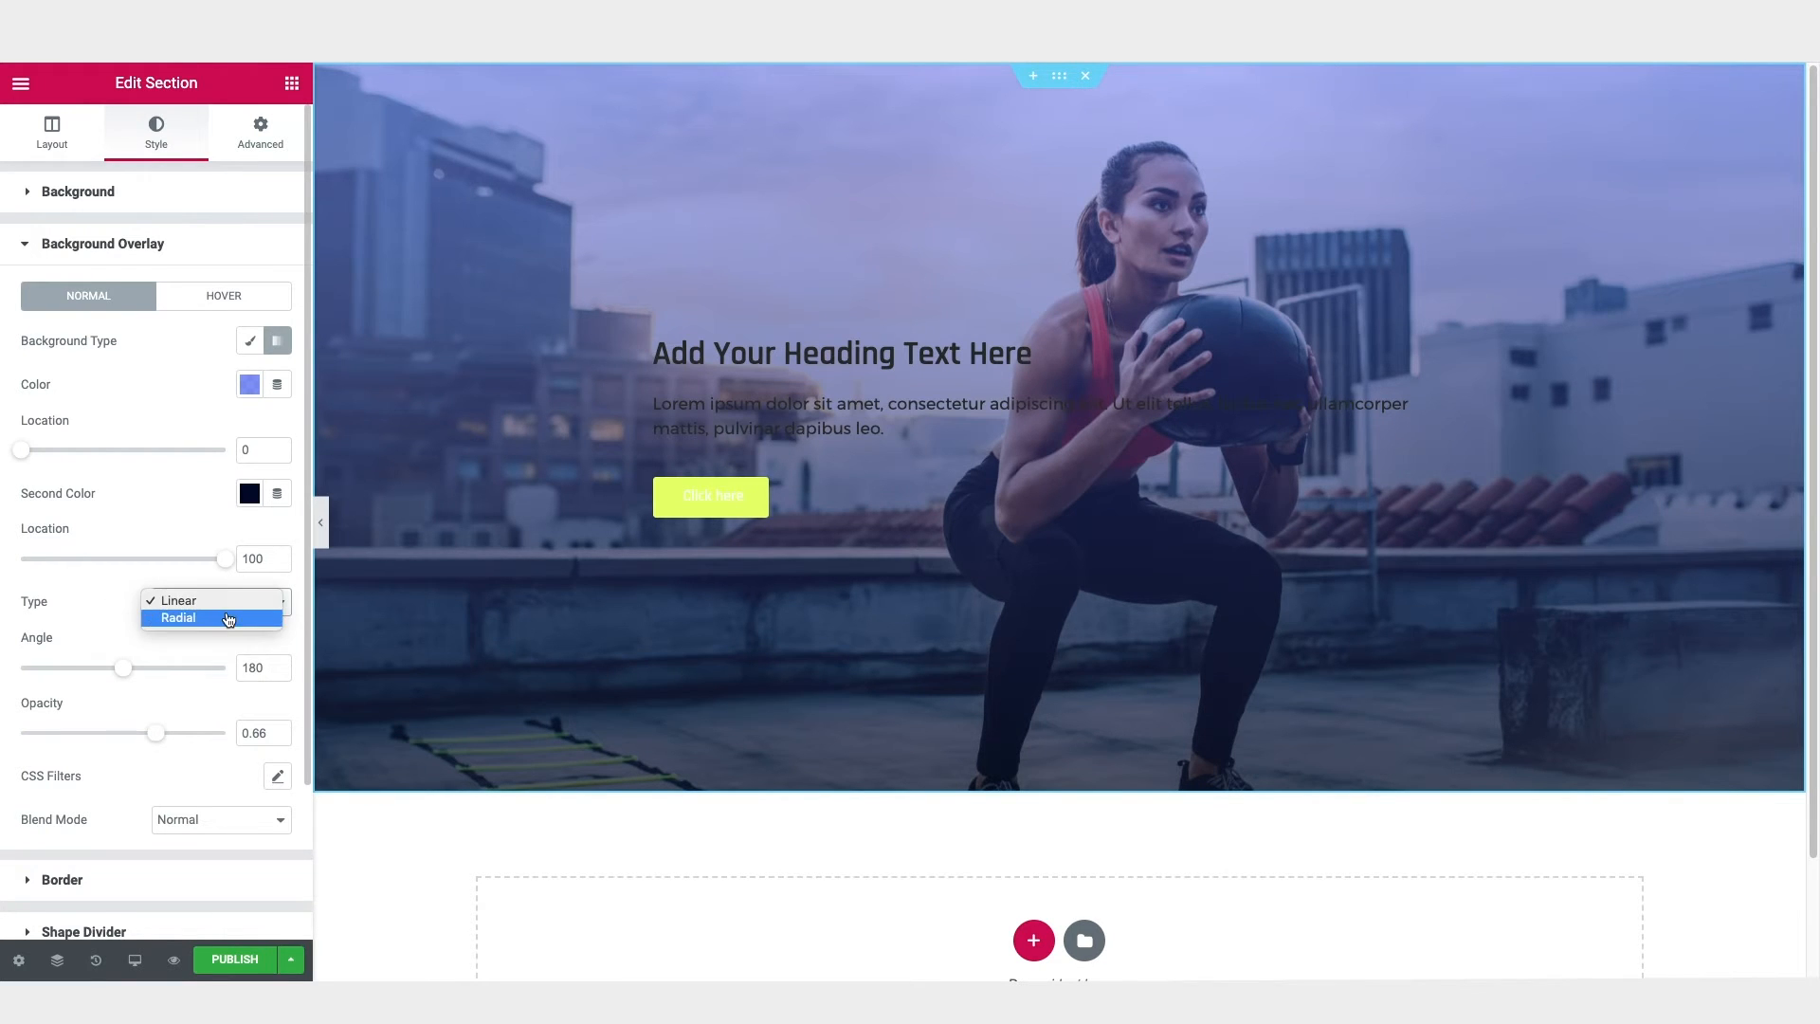
{"action": "left_click", "coordinate": [228, 618]}
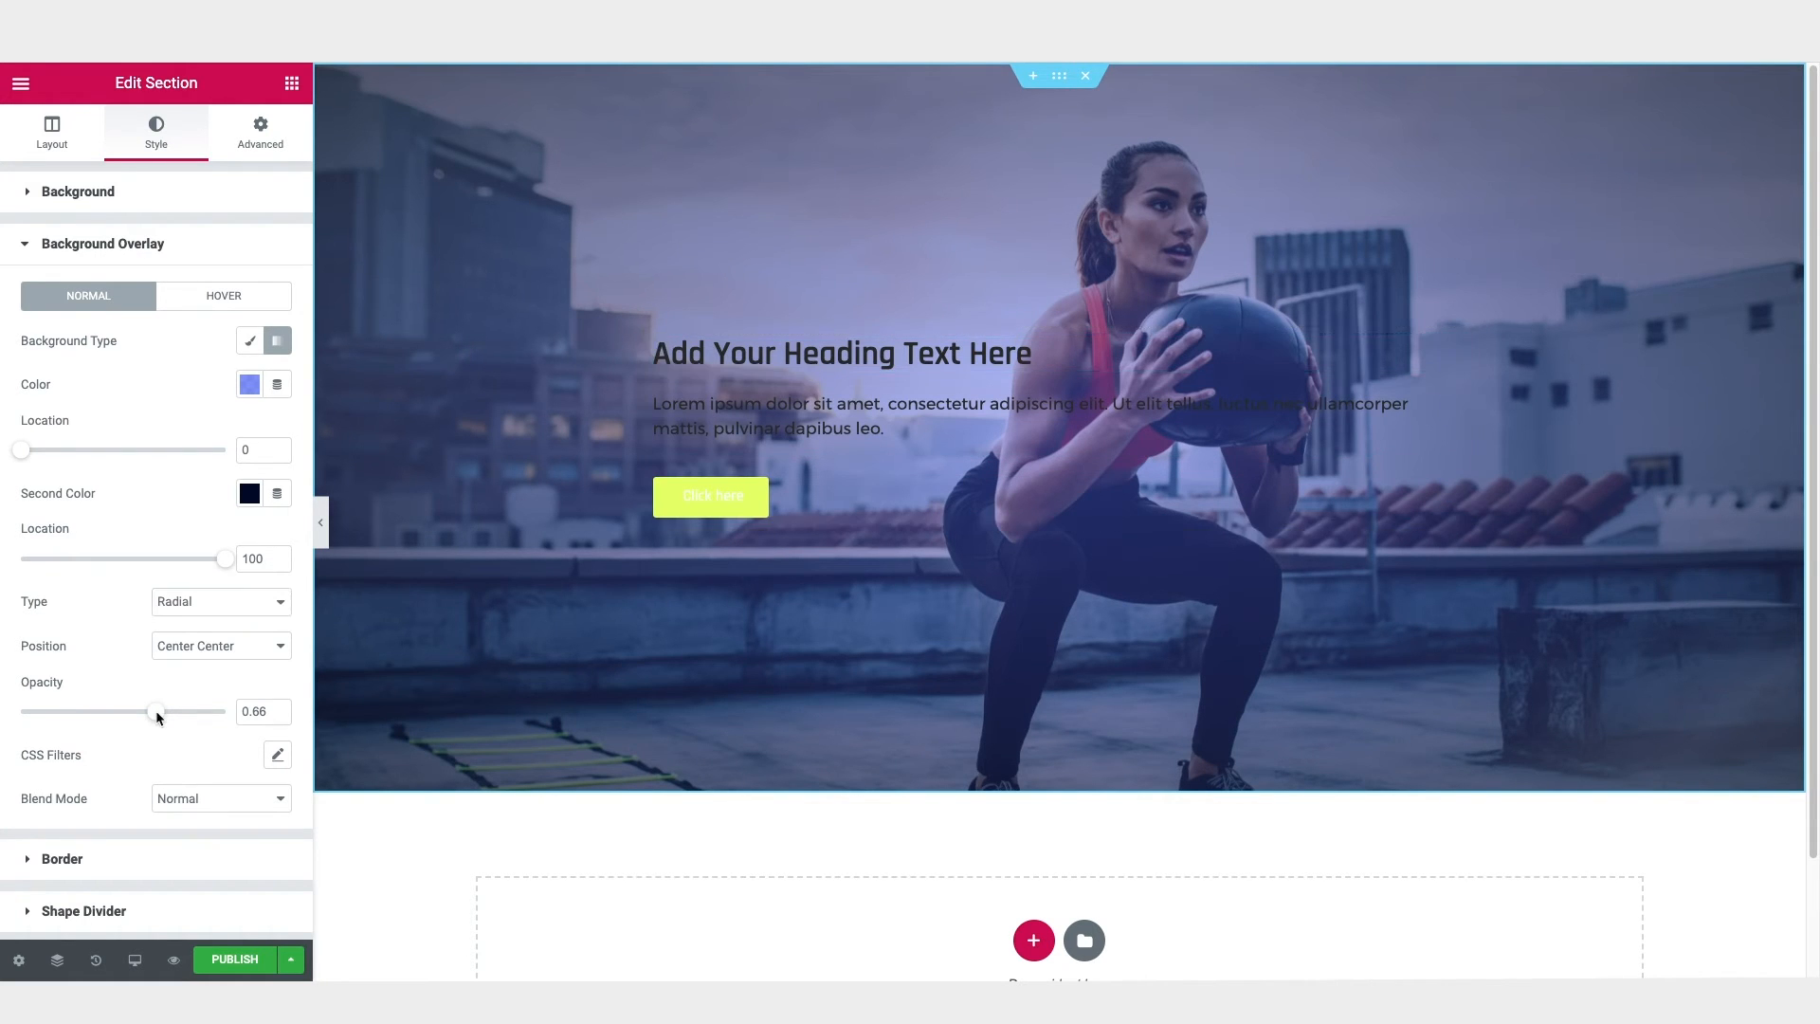
{"action": "left_click_drag", "start_coordinate": [156, 711], "coordinate": [209, 718]}
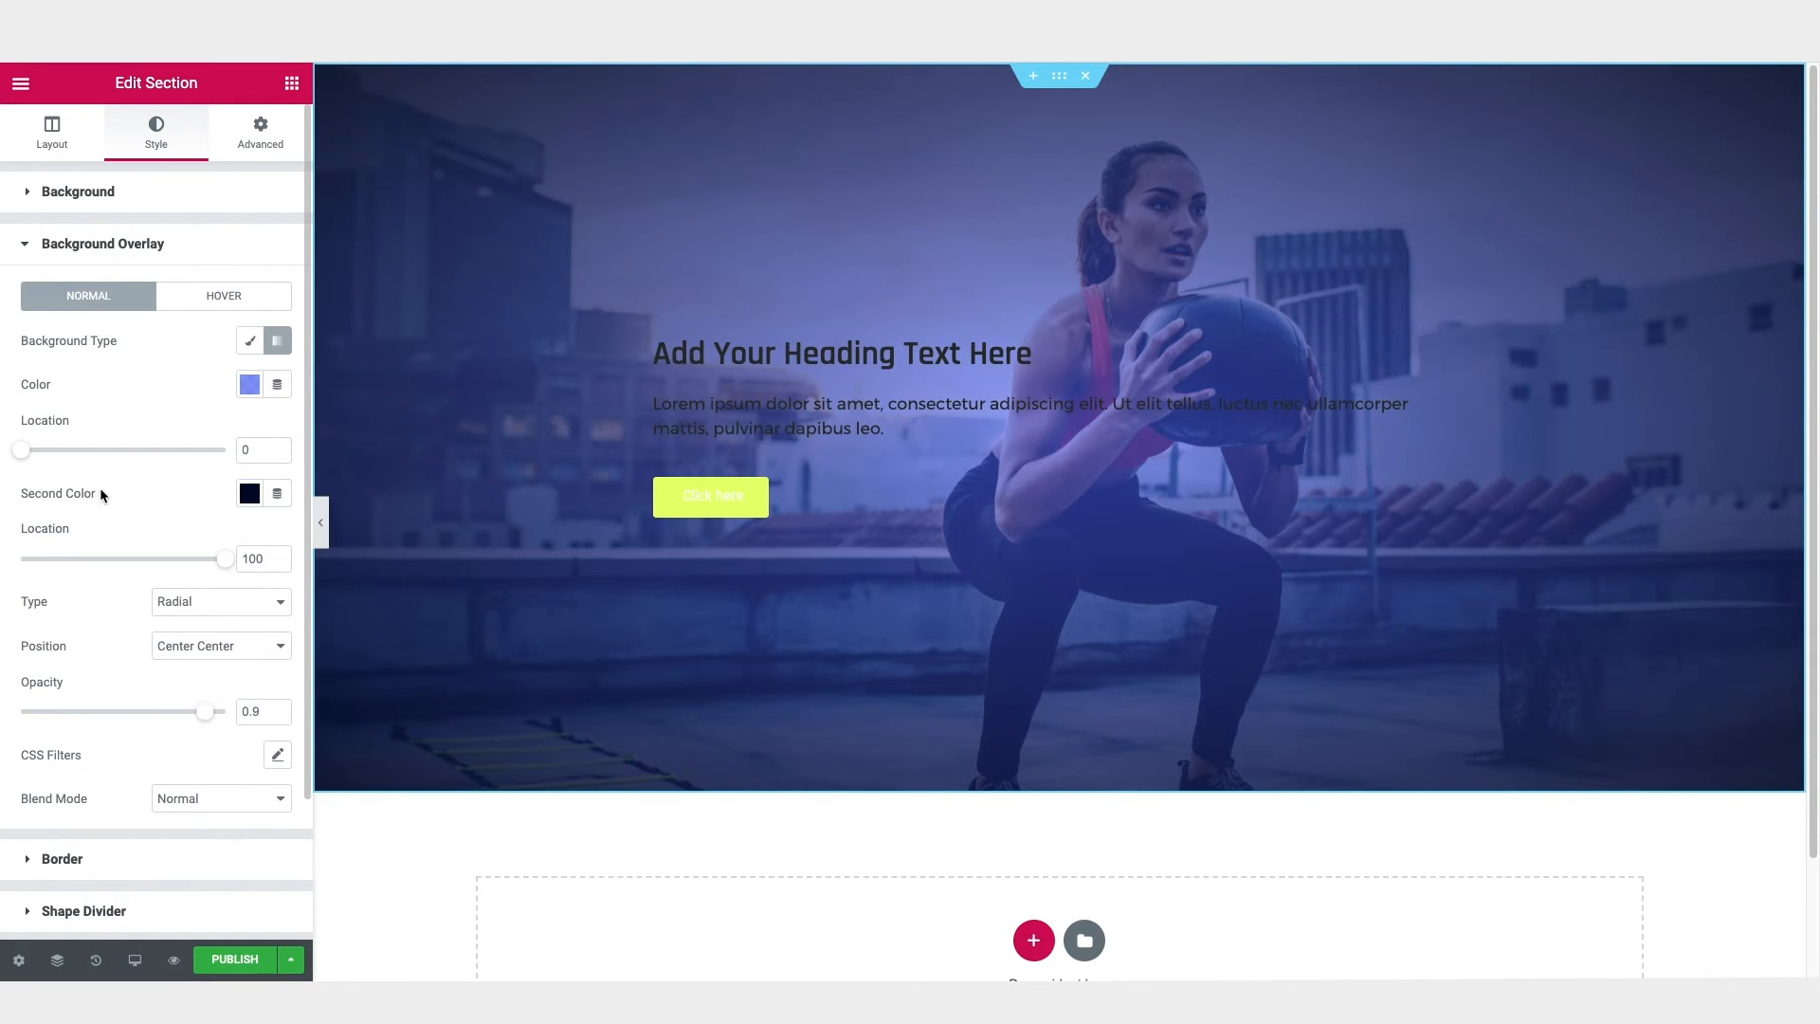
Step: Set the overlay gradient's first color location to 10 and its second color location to 70
{"action": "mouse_move", "coordinate": [25, 457]}
{"action": "left_mouse_down"}
{"action": "mouse_move", "coordinate": [143, 453]}
{"action": "mouse_move", "coordinate": [42, 457]}
{"action": "left_mouse_up"}
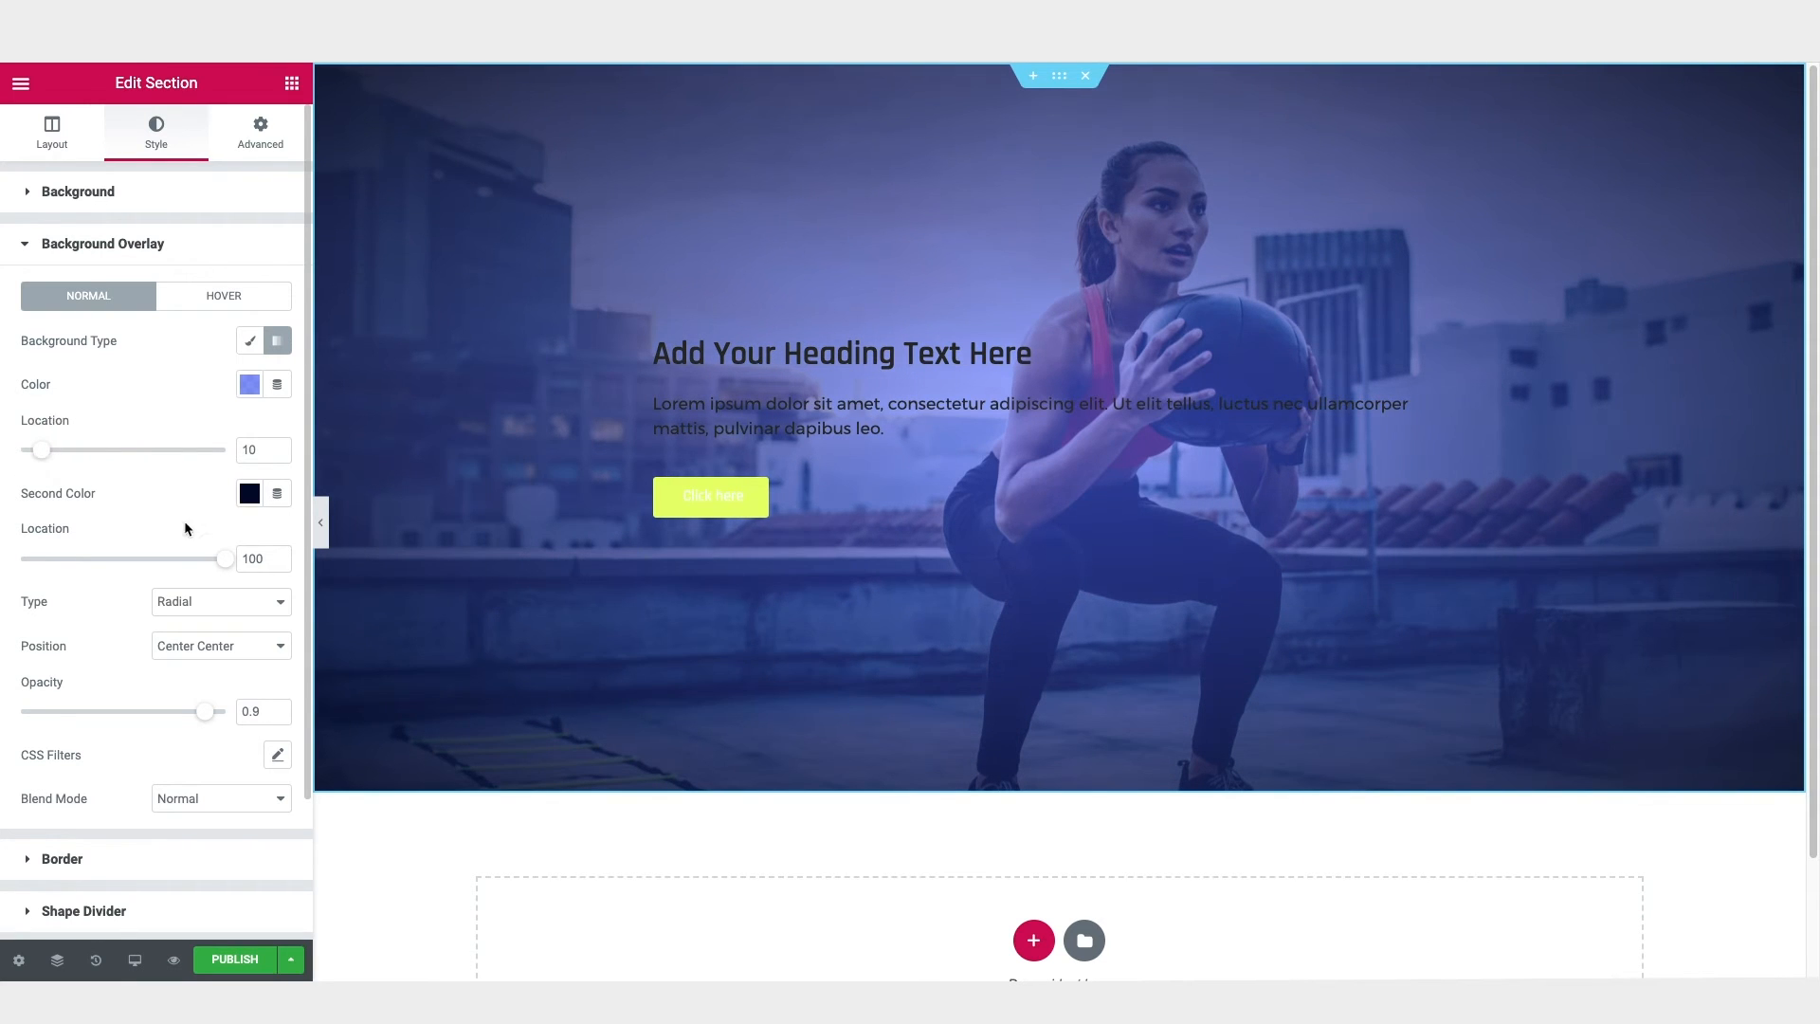
{"action": "left_click_drag", "start_coordinate": [228, 565], "coordinate": [169, 581]}
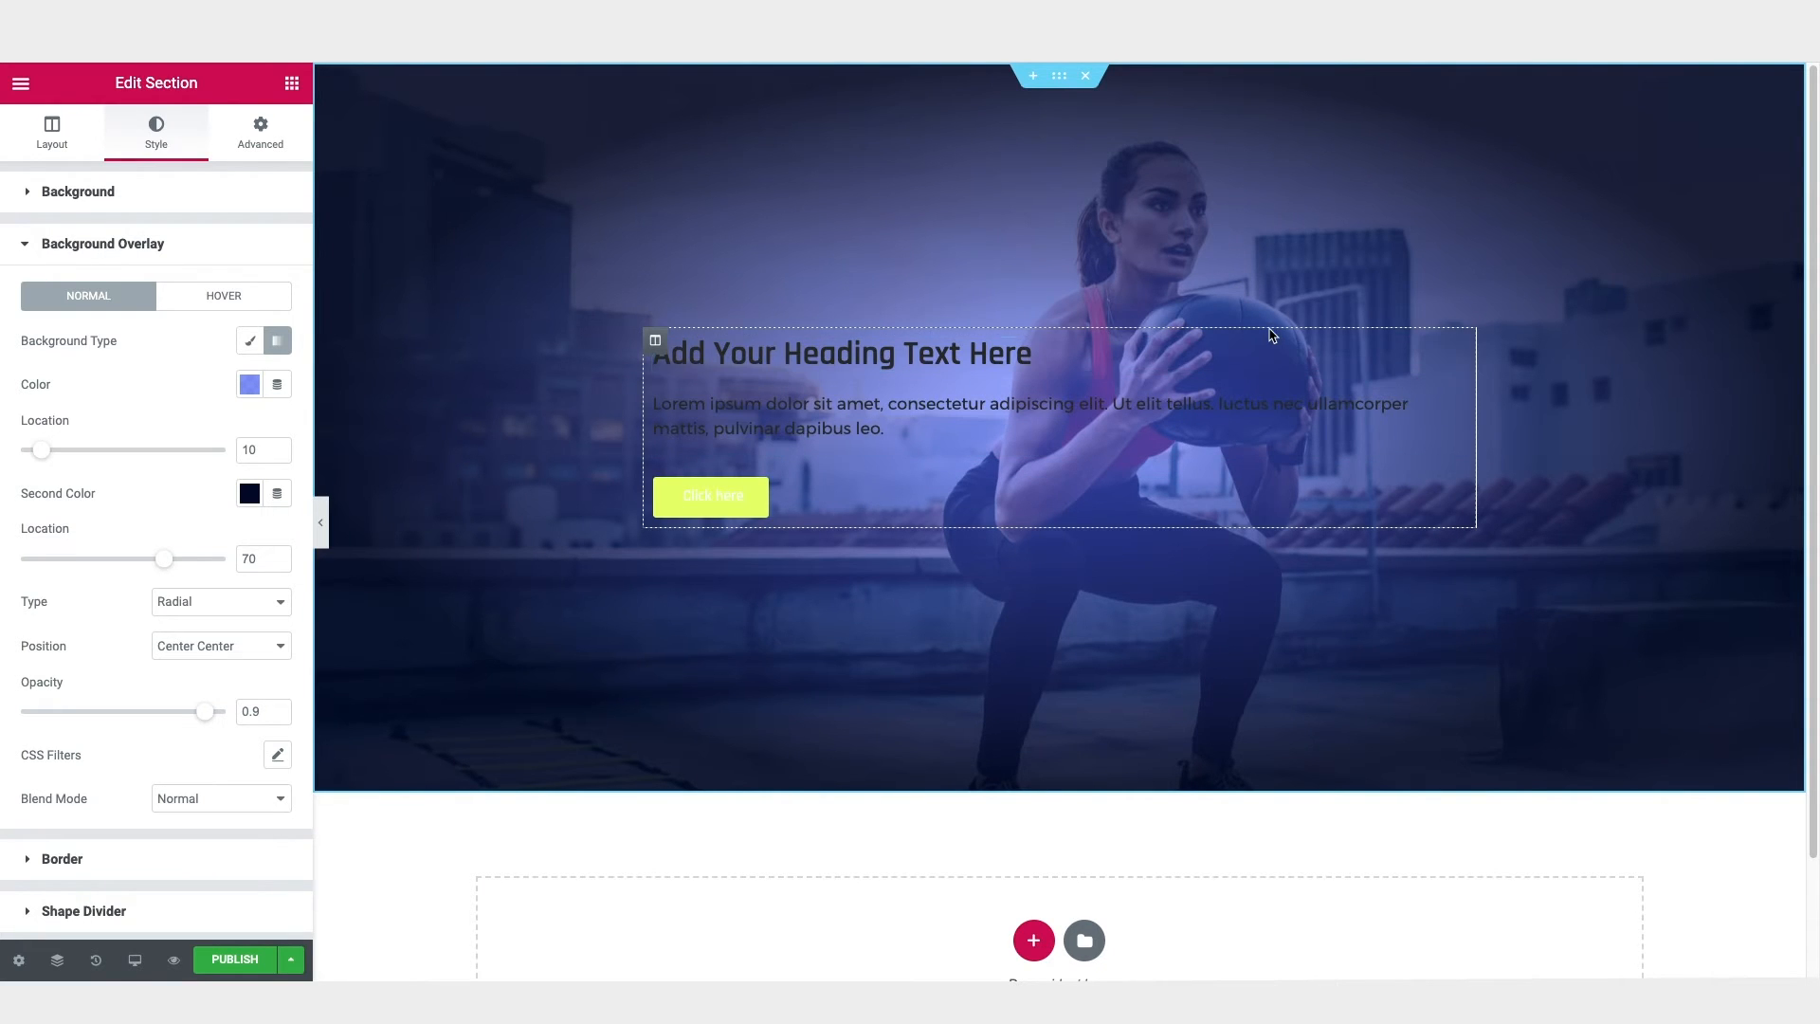
Step: Change the hero heading's text color to white
{"action": "left_click", "coordinate": [808, 353]}
{"action": "left_click", "coordinate": [156, 133]}
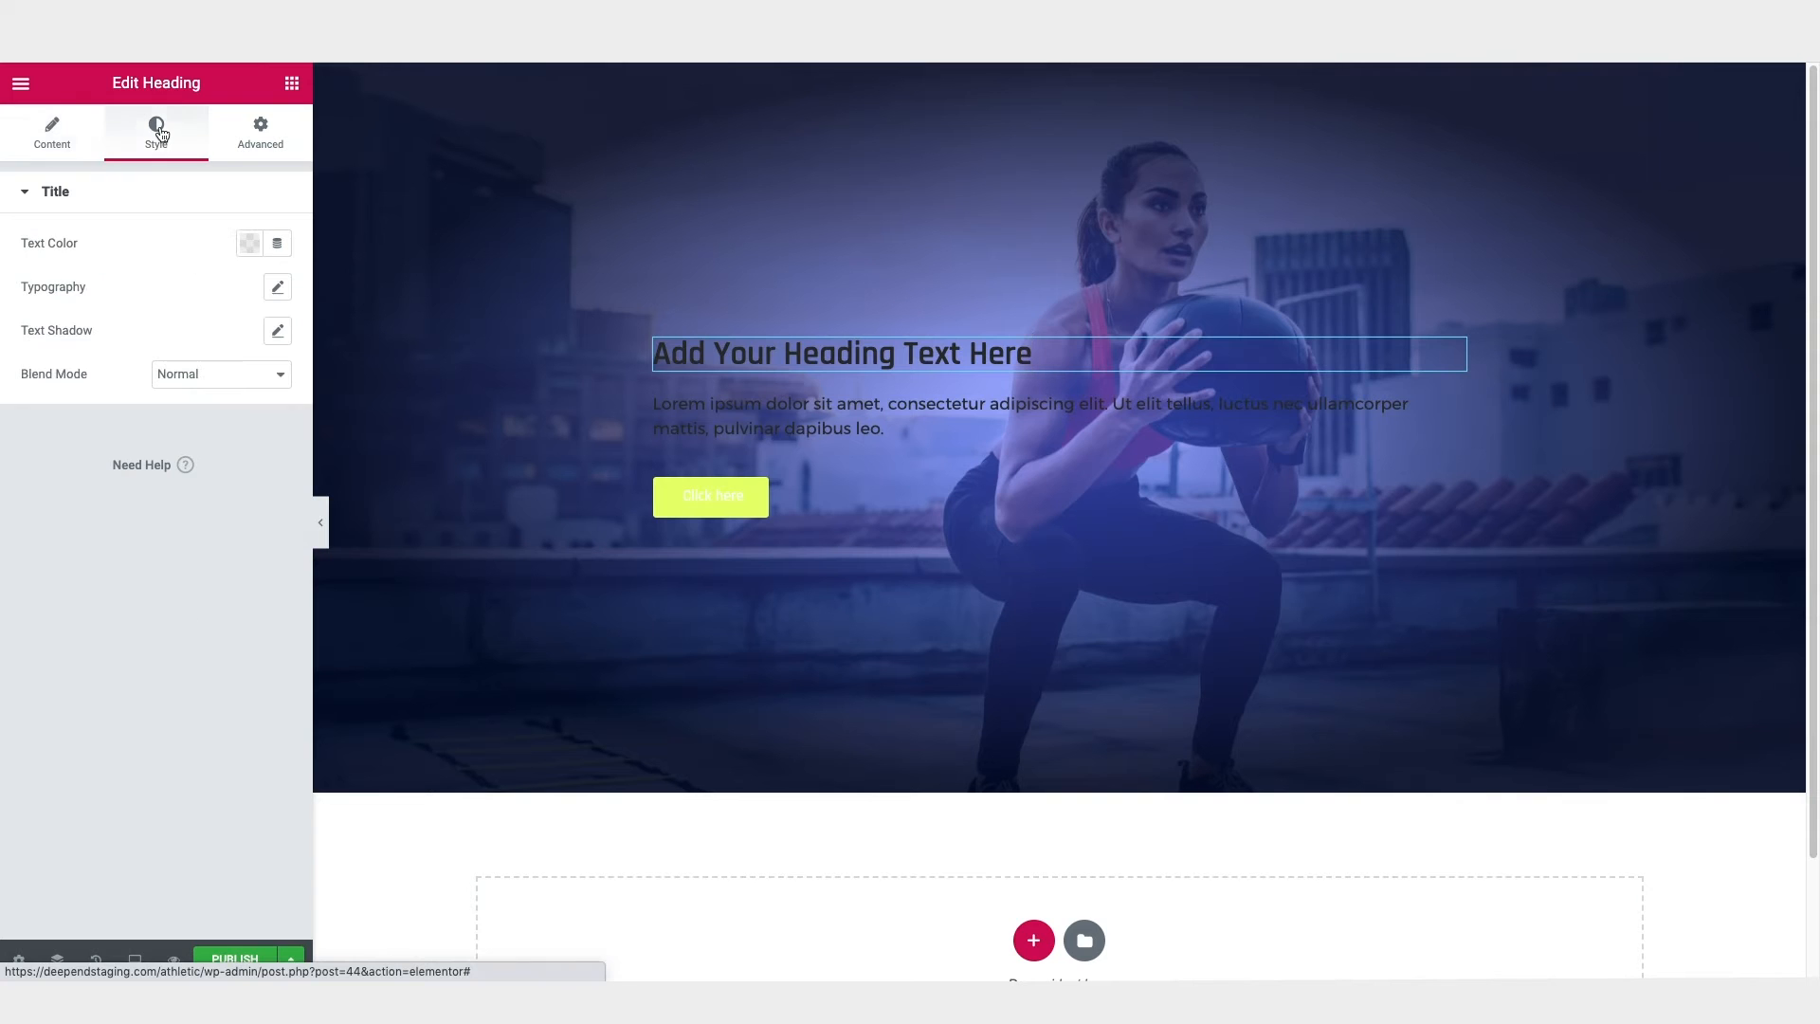
{"action": "left_click", "coordinate": [248, 243]}
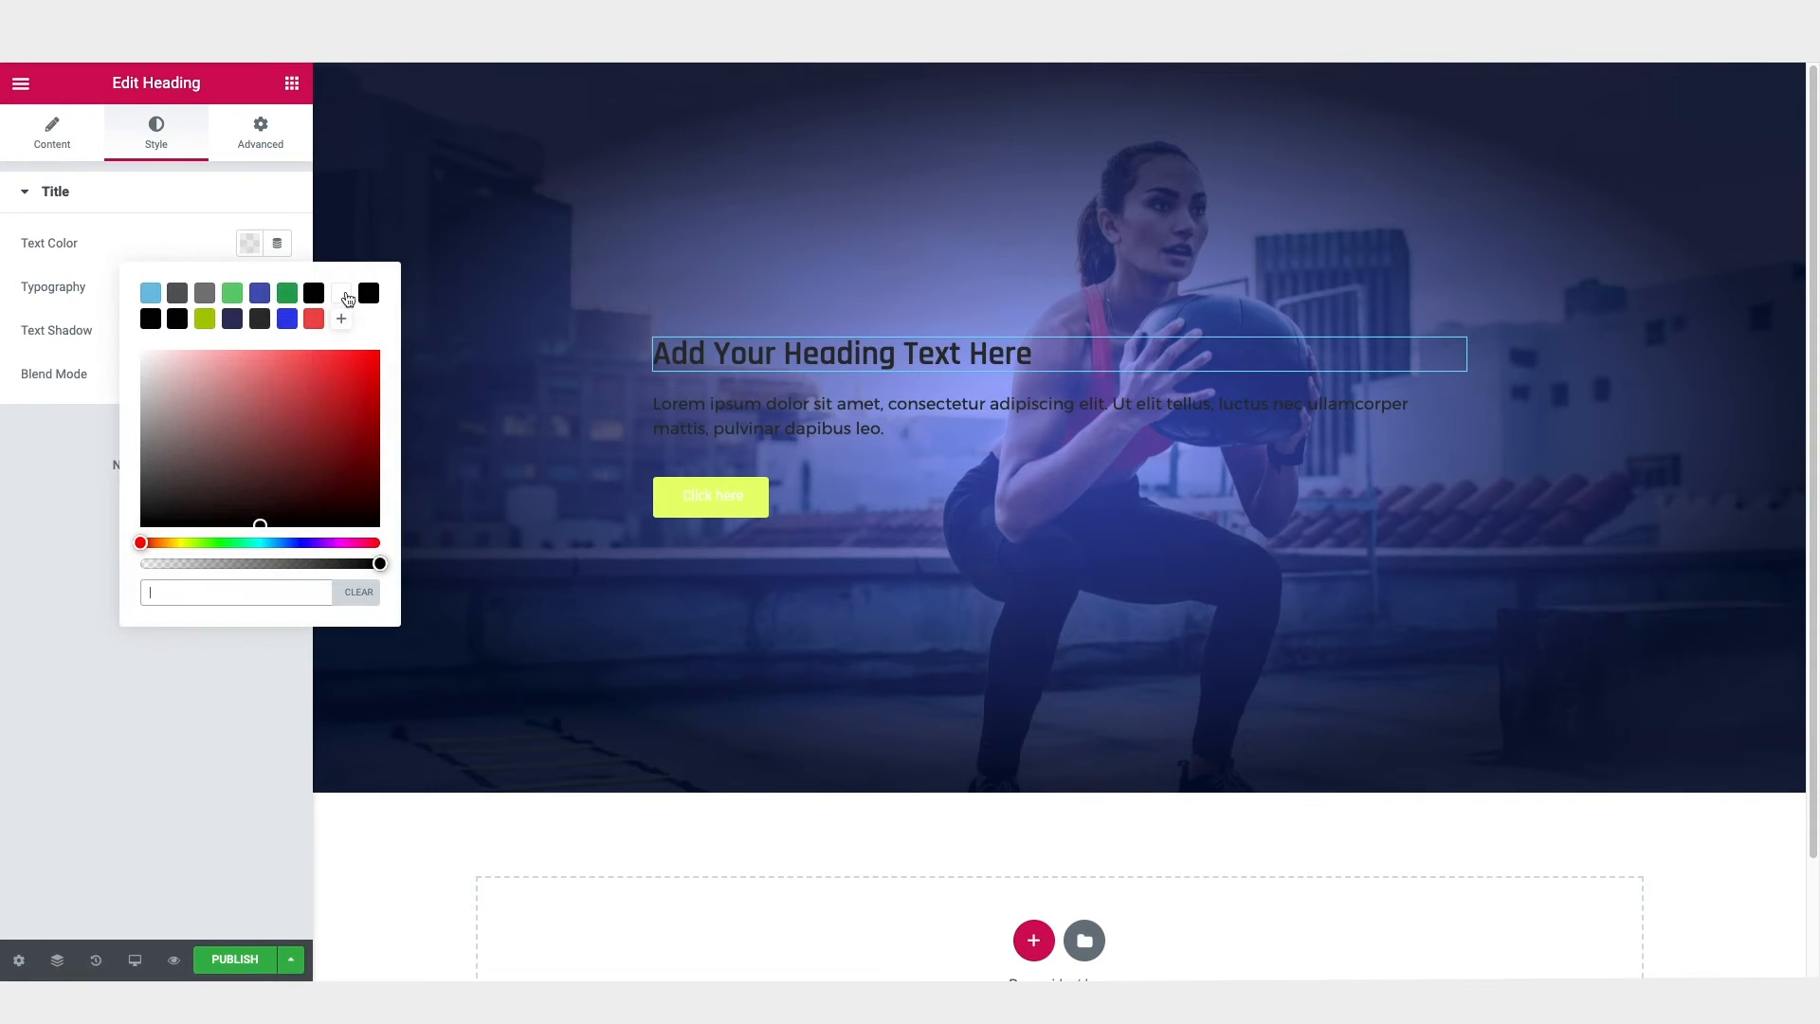
{"action": "left_click", "coordinate": [342, 294]}
{"action": "left_click", "coordinate": [179, 224]}
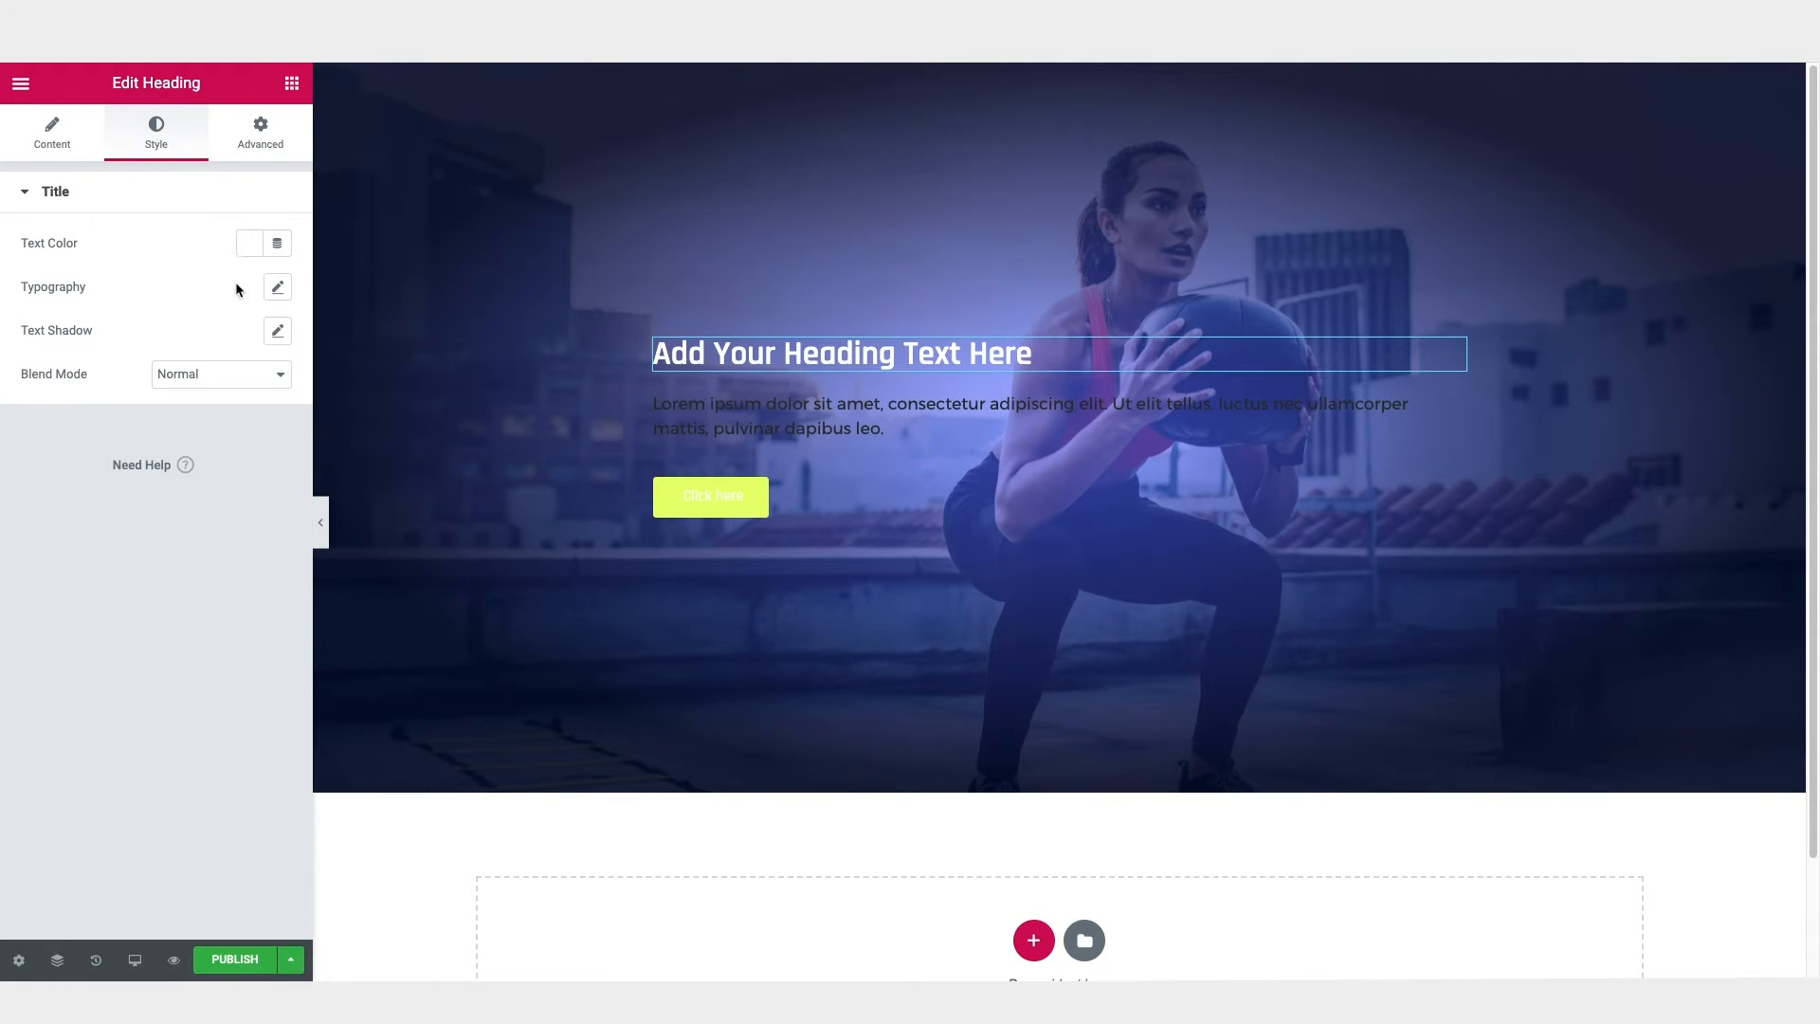
Step: Set the heading's typography to 80 px size, Normal weight, Uppercase transform and 0.9 em line height
{"action": "left_click", "coordinate": [275, 291]}
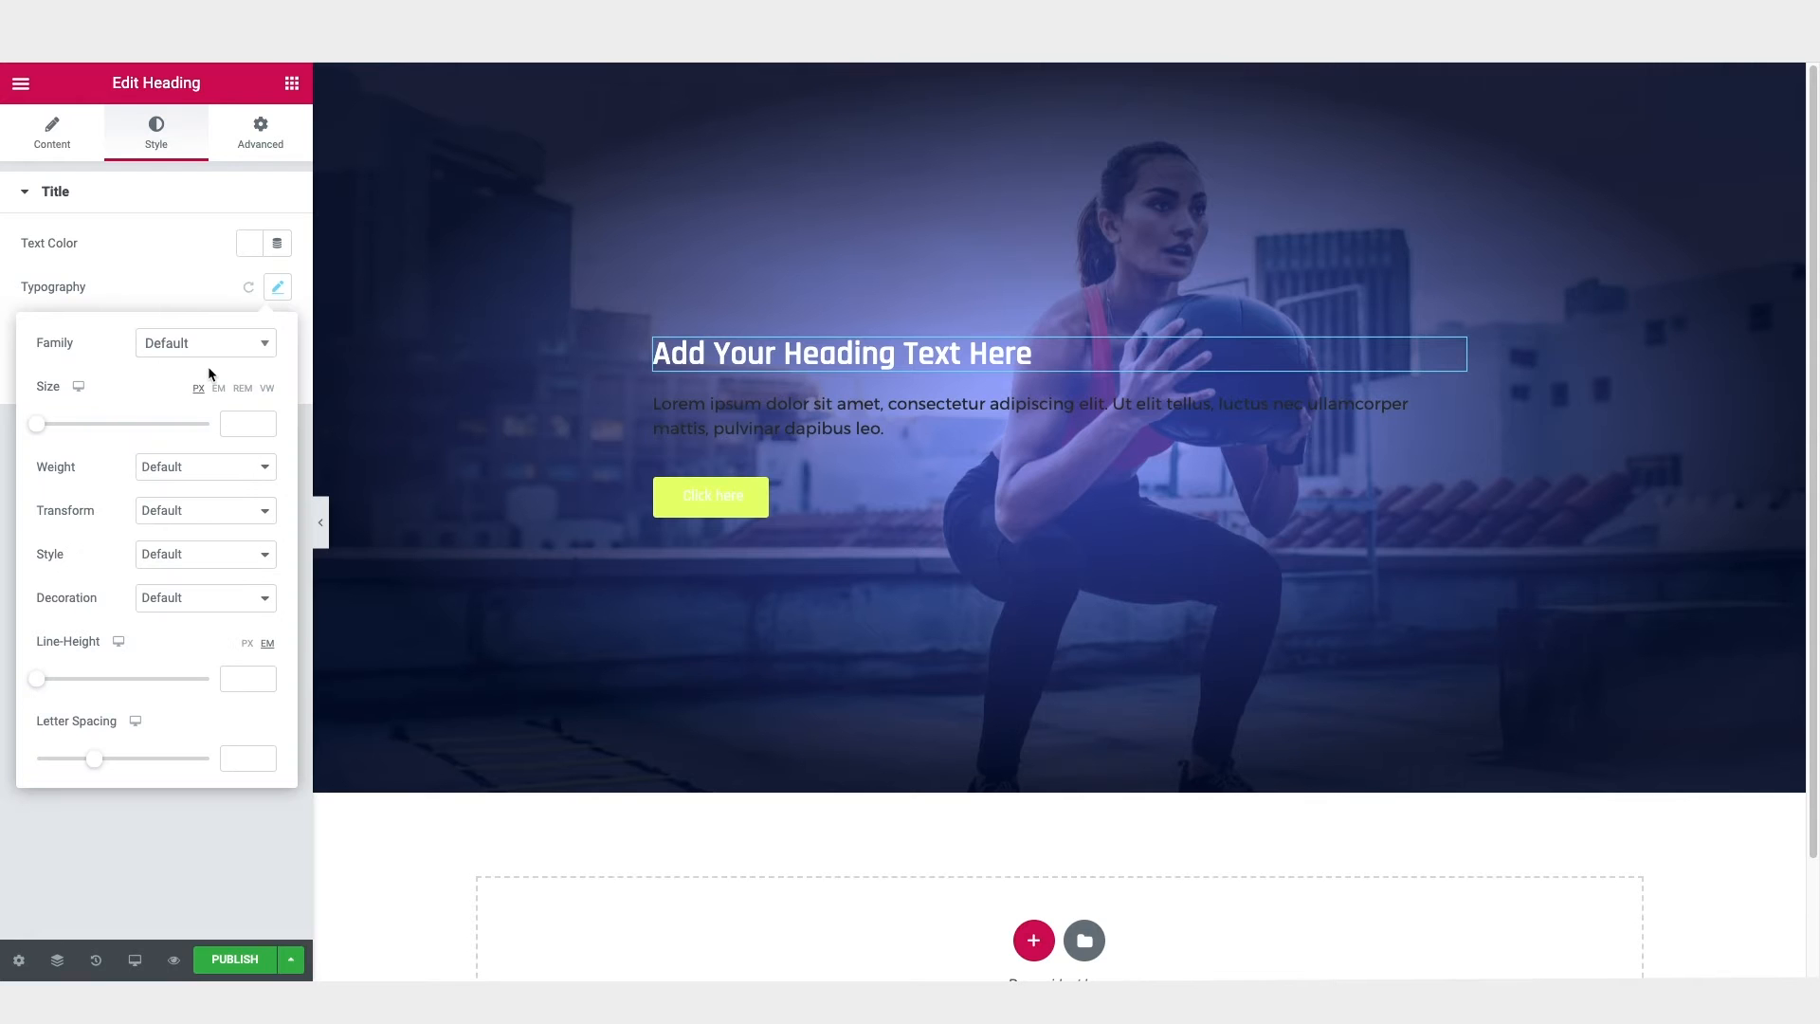
{"action": "left_click_drag", "start_coordinate": [37, 423], "coordinate": [96, 426]}
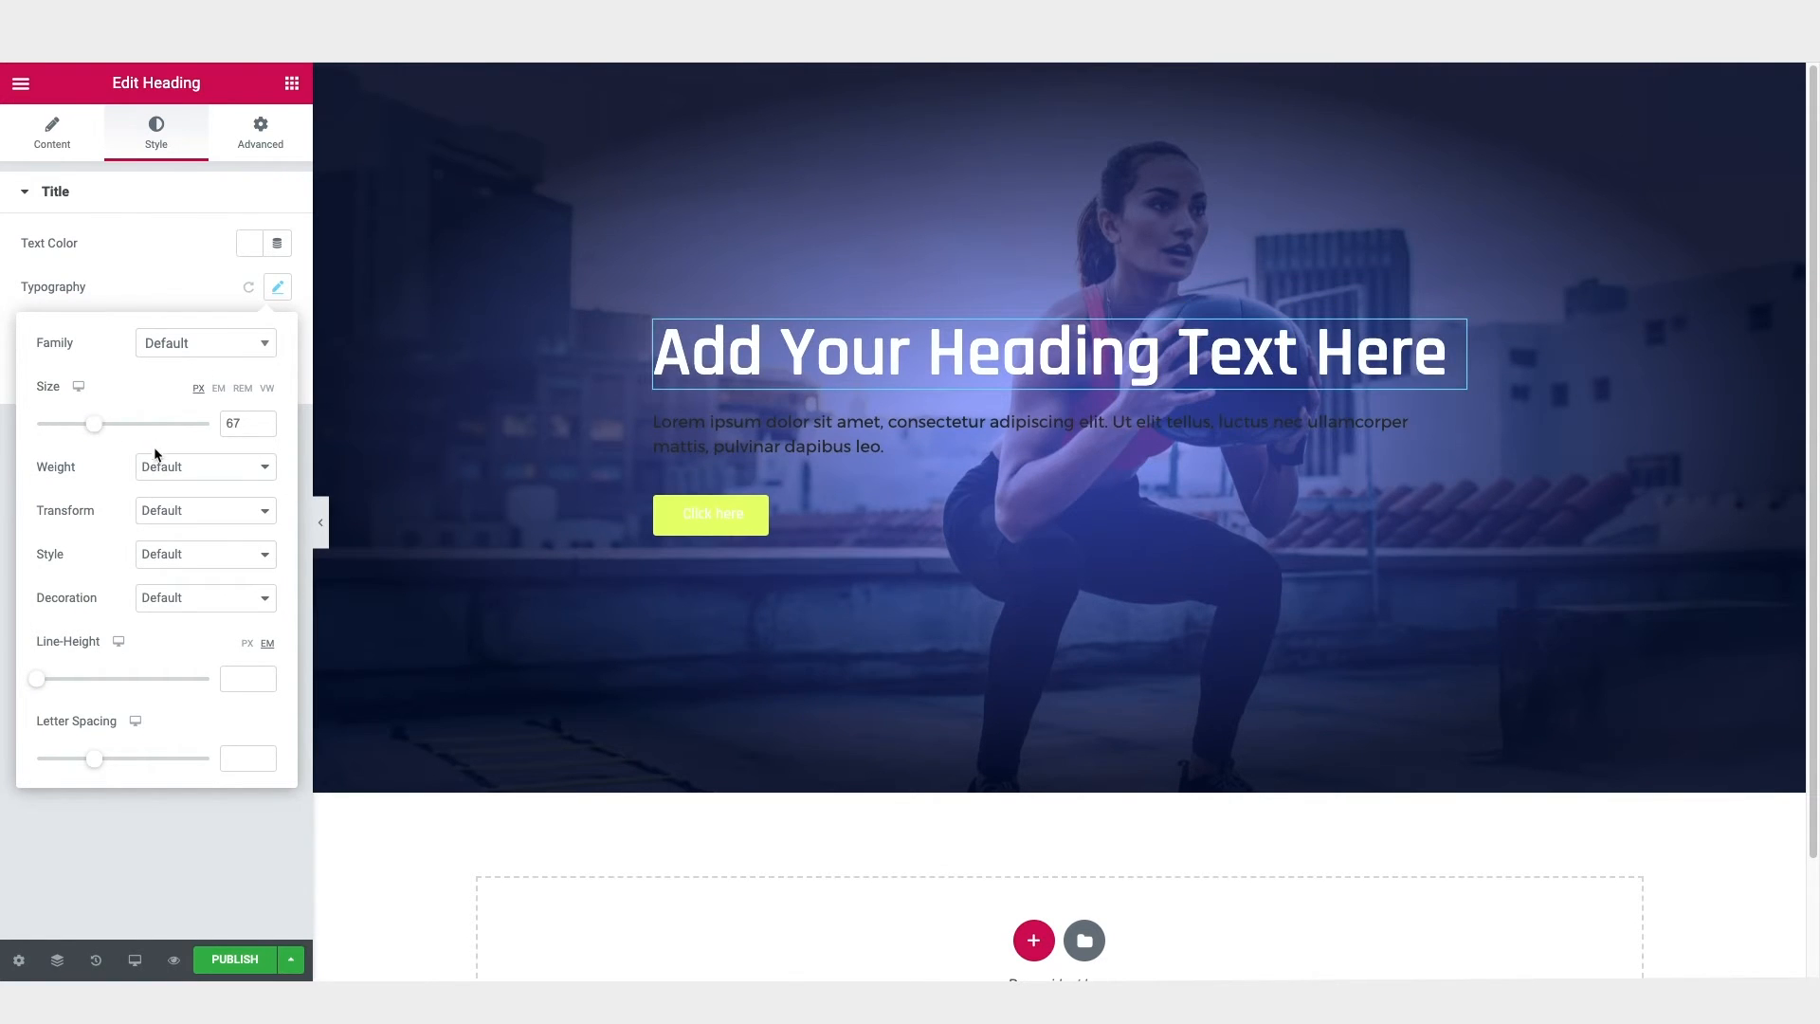
{"action": "left_click", "coordinate": [176, 474]}
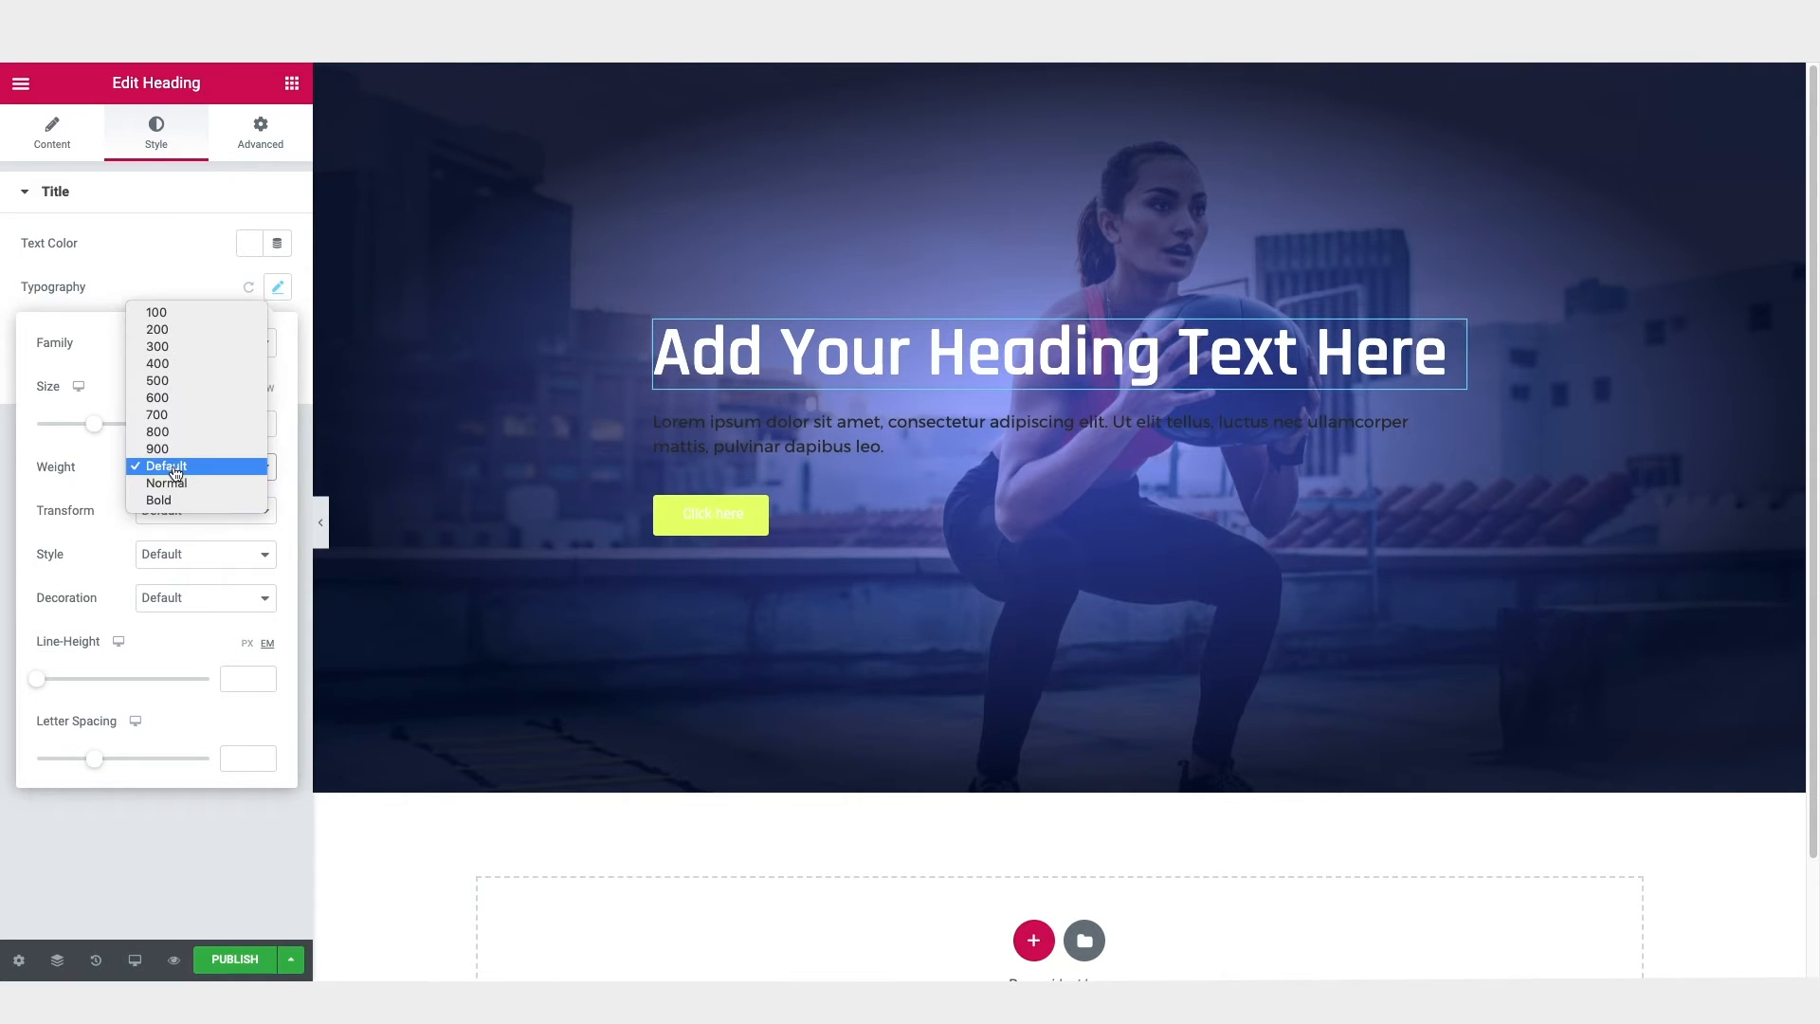
{"action": "left_click", "coordinate": [177, 485]}
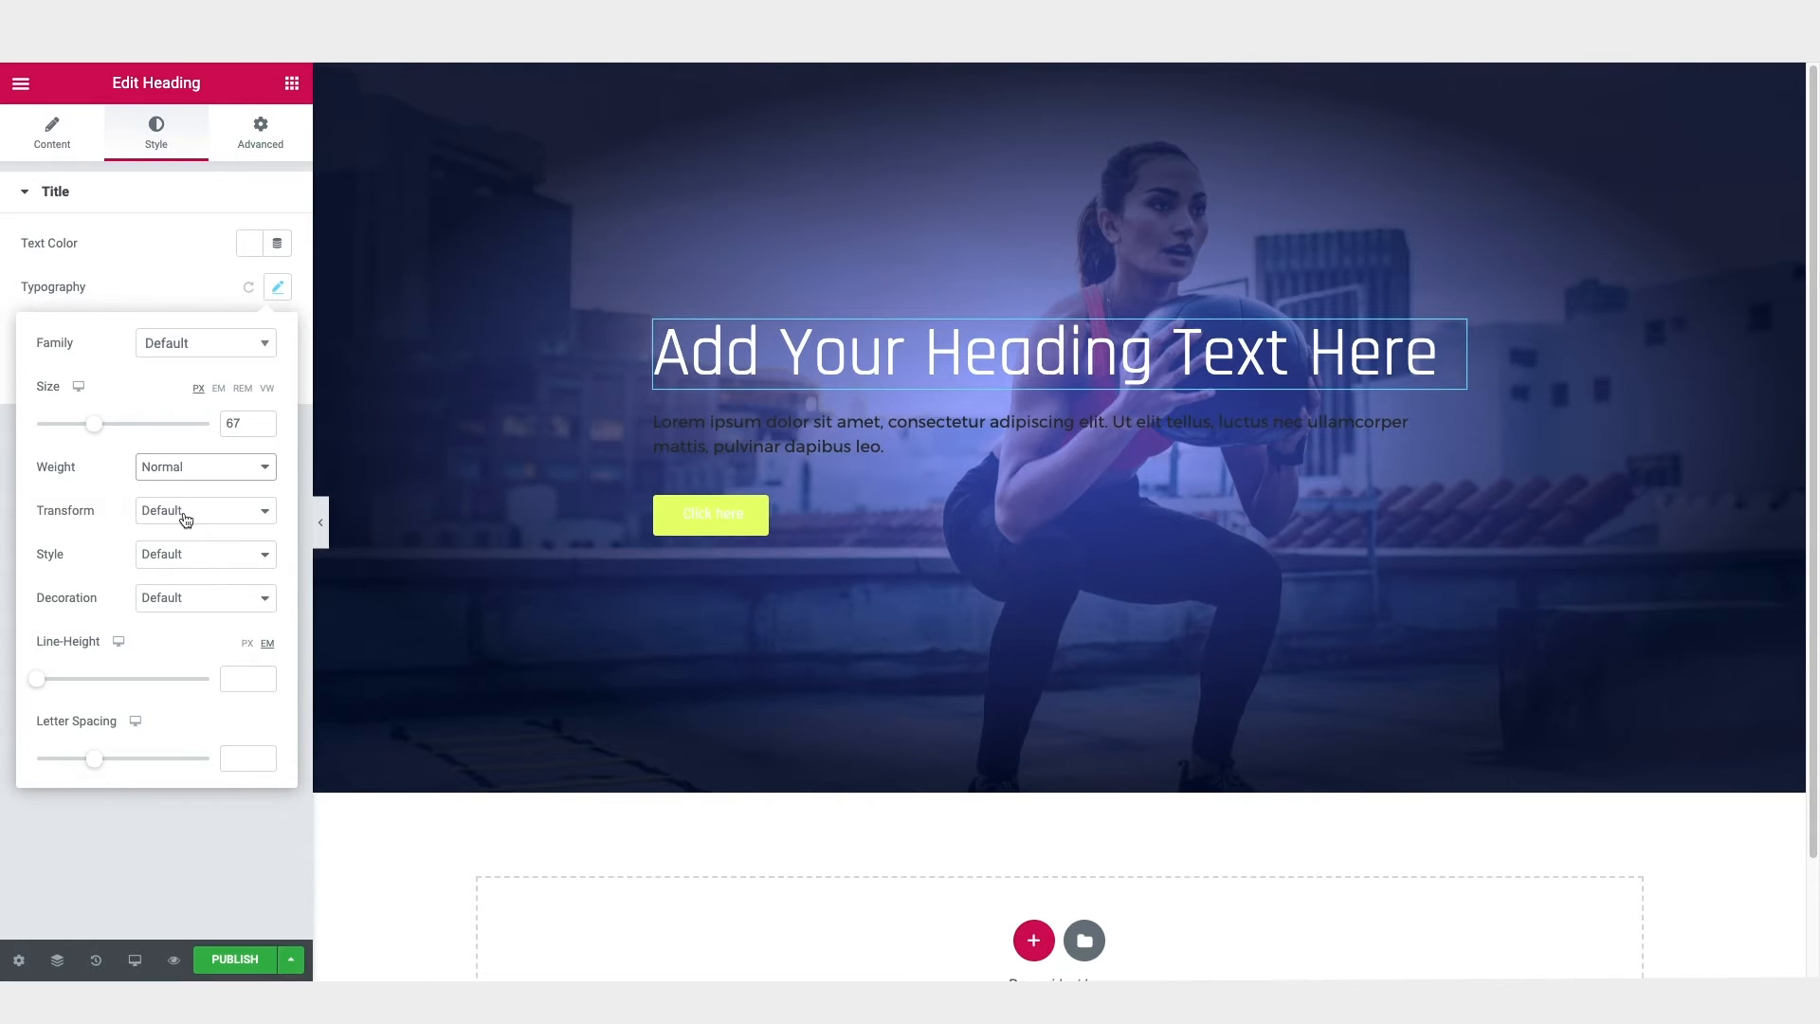
{"action": "left_click", "coordinate": [186, 519]}
{"action": "left_click", "coordinate": [185, 526]}
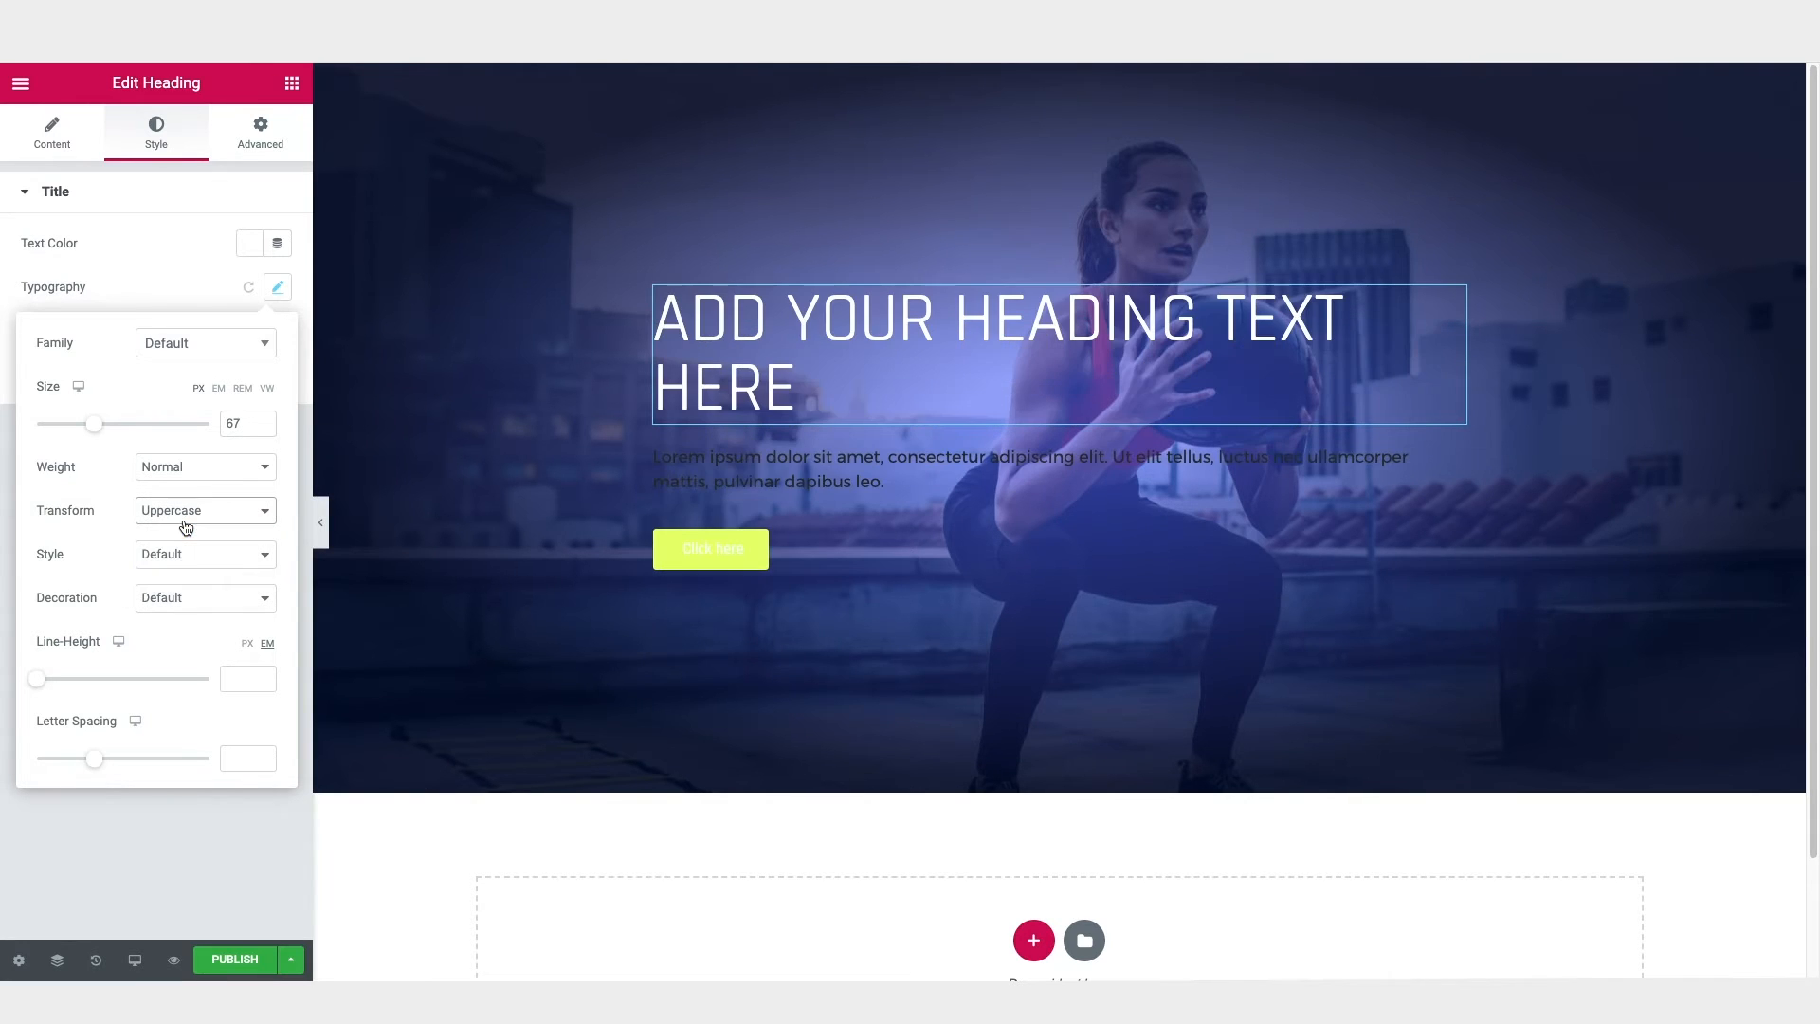
{"action": "left_click_drag", "start_coordinate": [100, 420], "coordinate": [108, 424]}
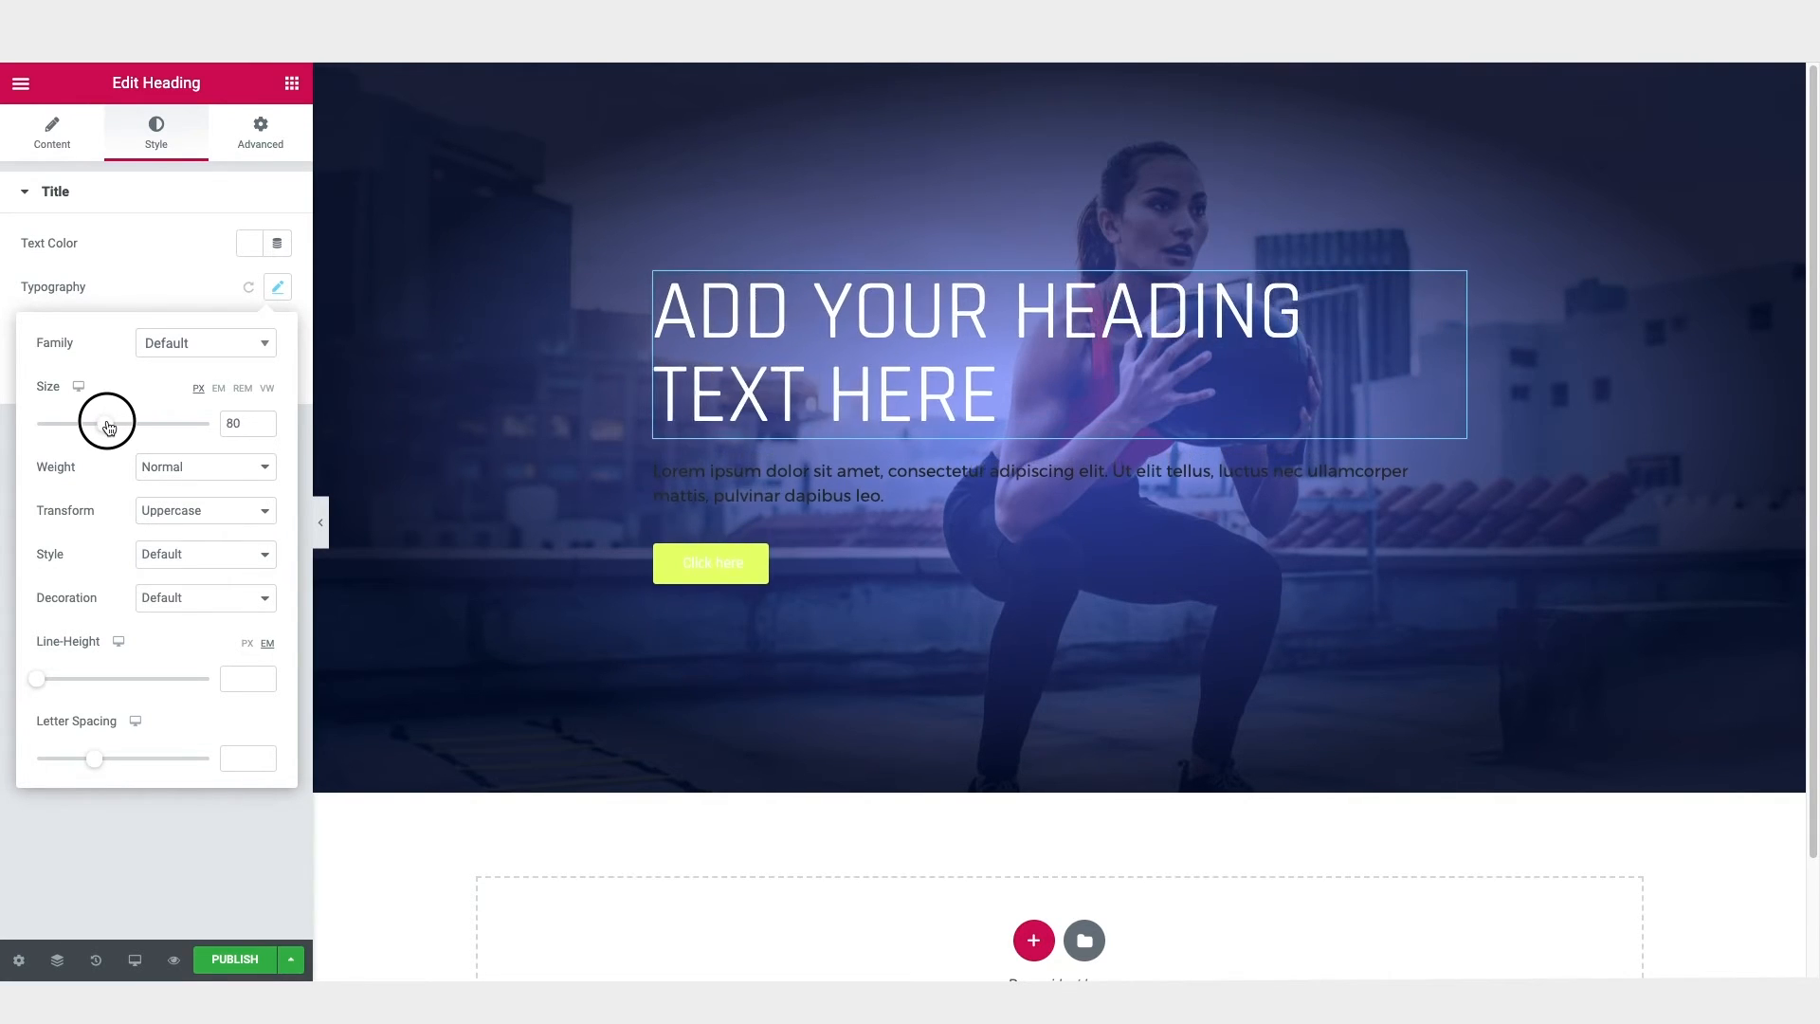
{"action": "mouse_move", "coordinate": [39, 684]}
{"action": "left_mouse_down"}
{"action": "mouse_move", "coordinate": [91, 678]}
{"action": "mouse_move", "coordinate": [58, 687]}
{"action": "left_mouse_up"}
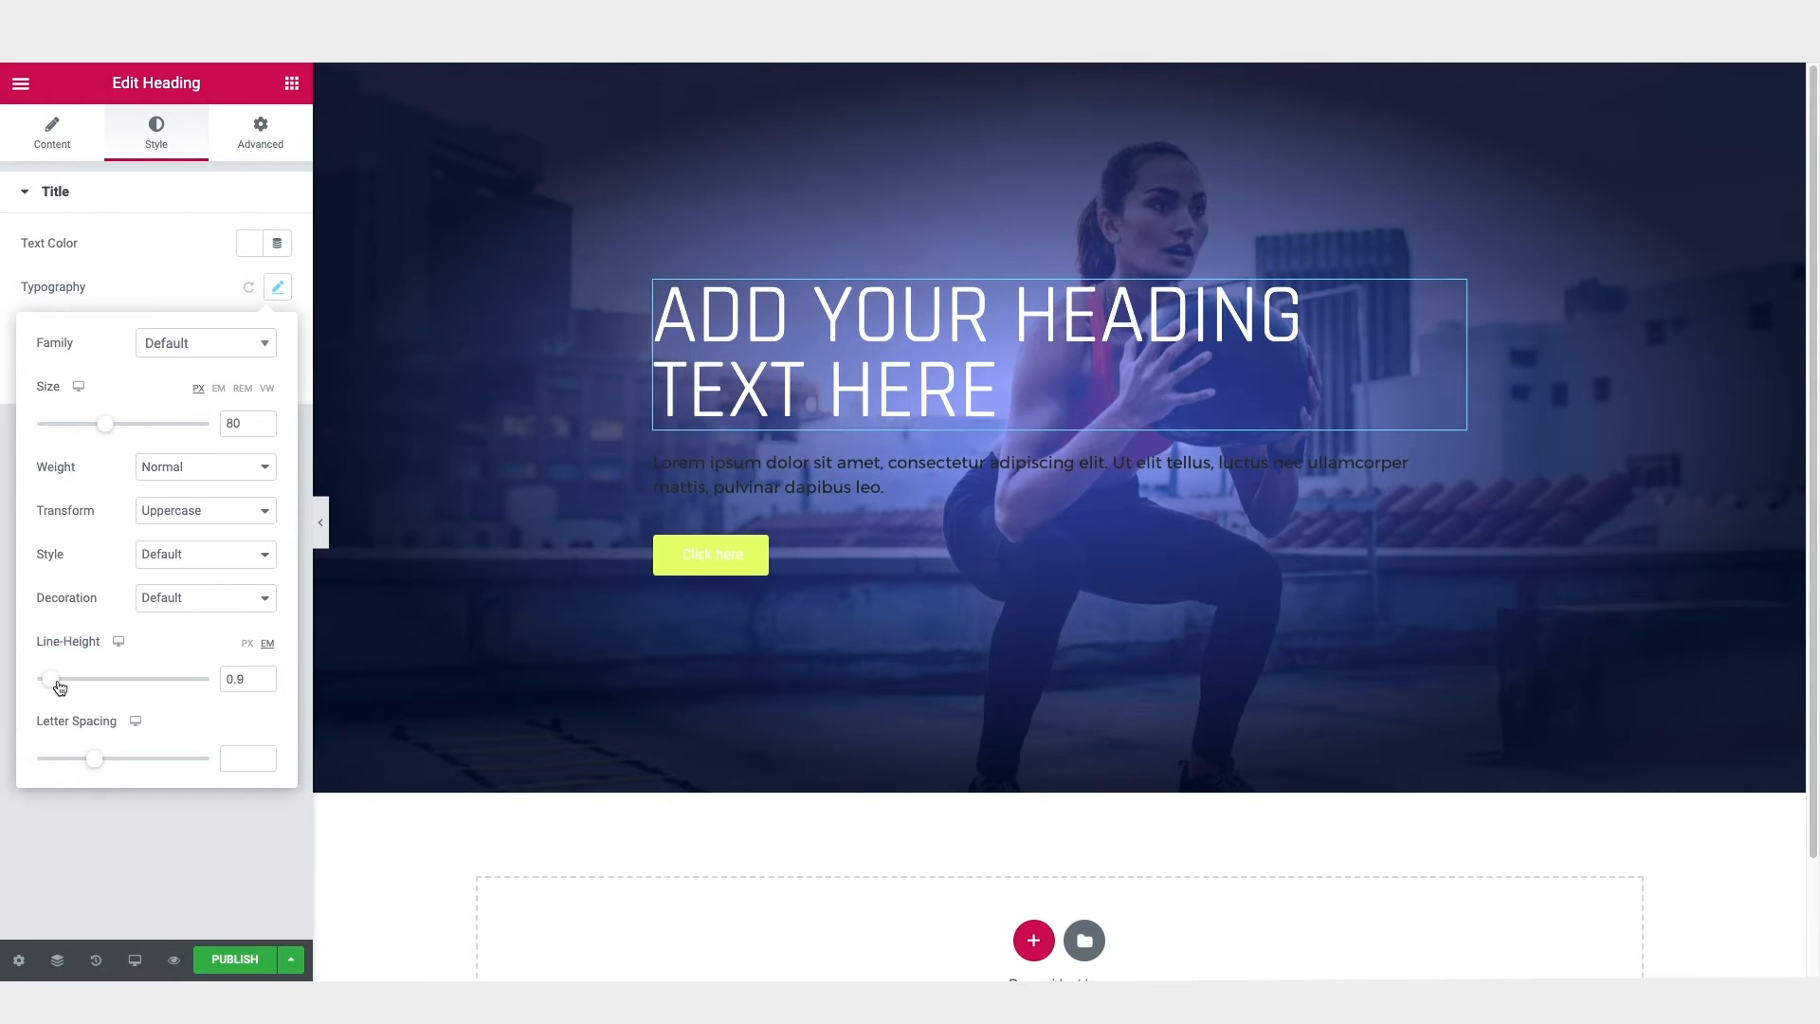
Step: Center-align the hero heading
{"action": "left_click", "coordinate": [59, 141]}
{"action": "left_click", "coordinate": [226, 538]}
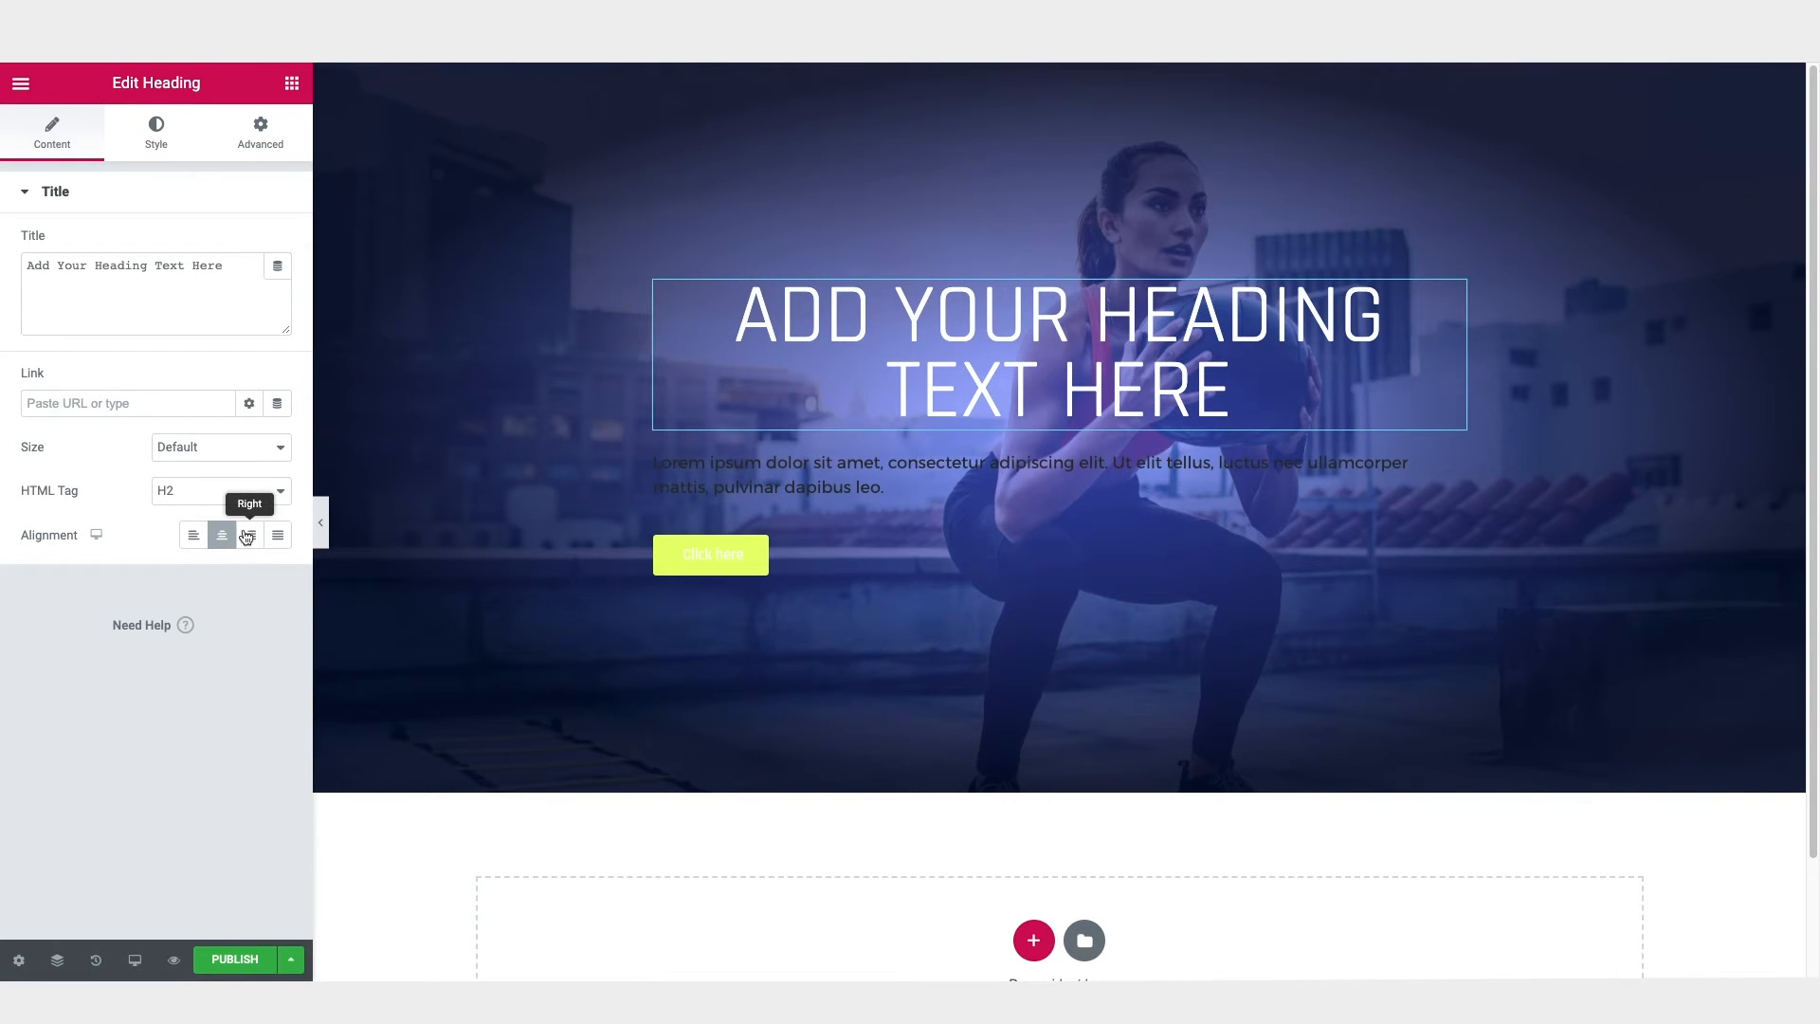
Step: Change the text color of the paragraph below the heading to white
{"action": "left_click", "coordinate": [701, 481]}
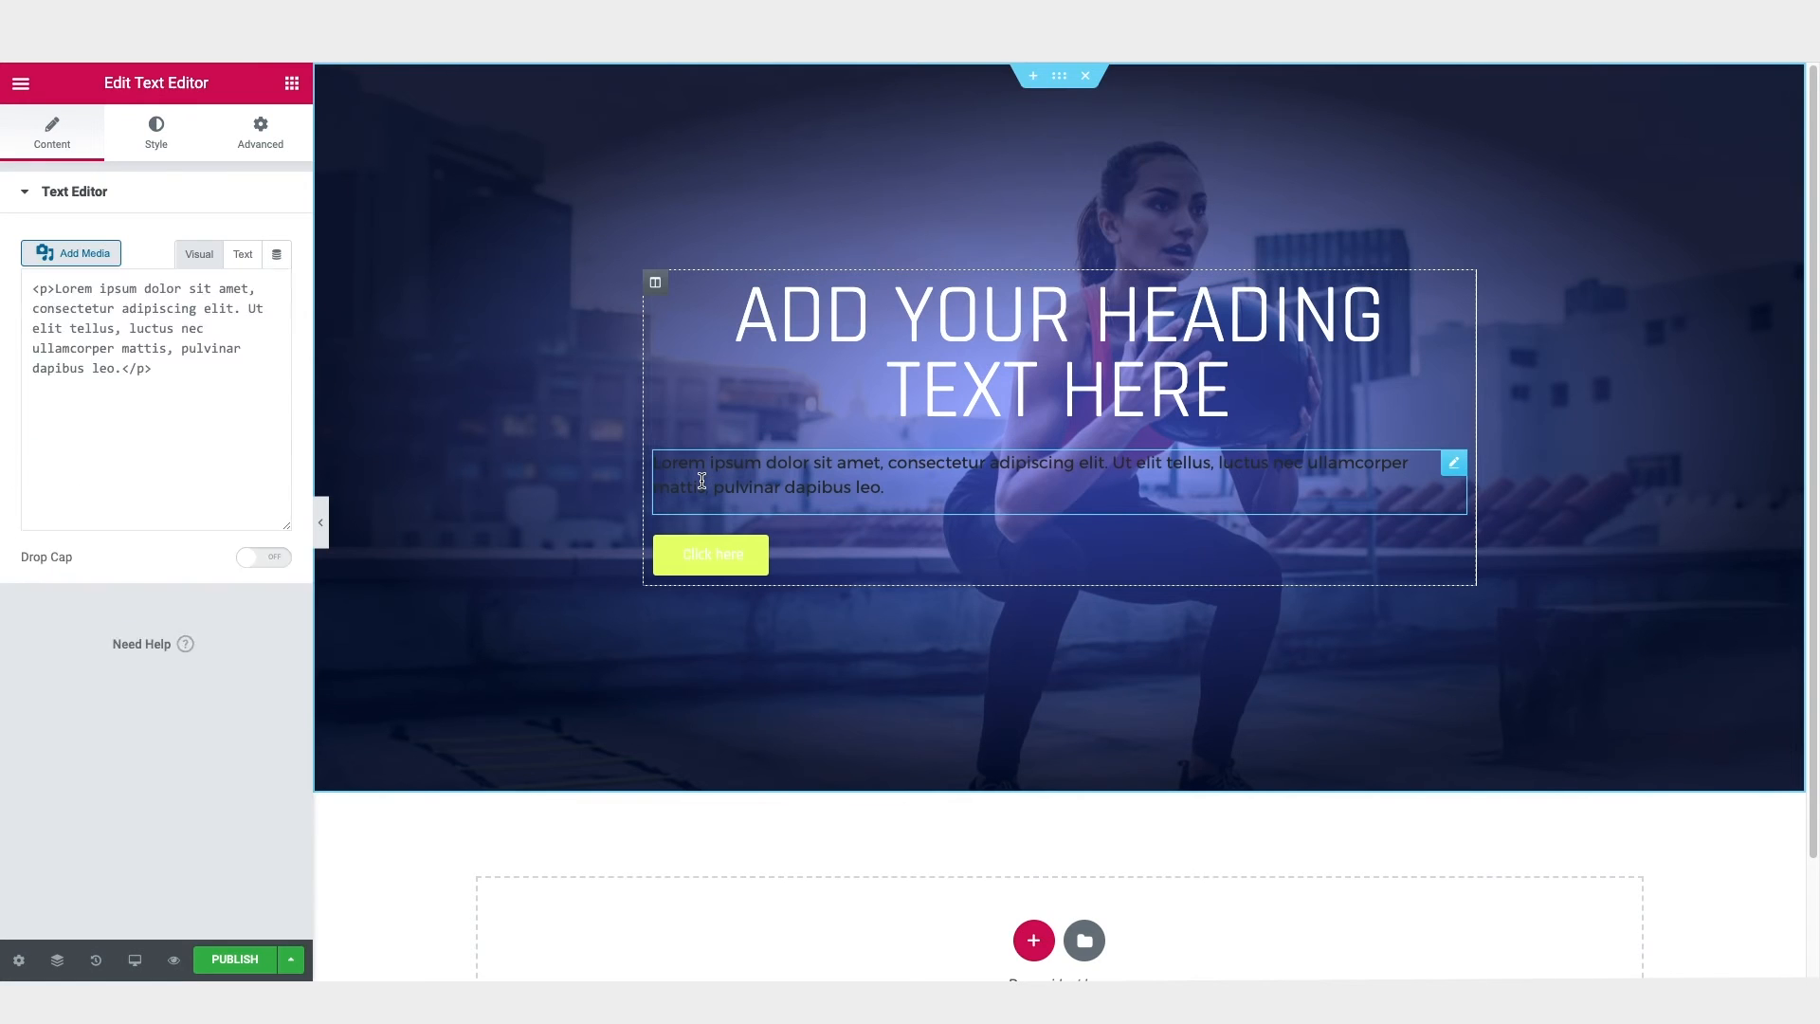
{"action": "left_click", "coordinate": [165, 144]}
{"action": "left_click", "coordinate": [252, 289]}
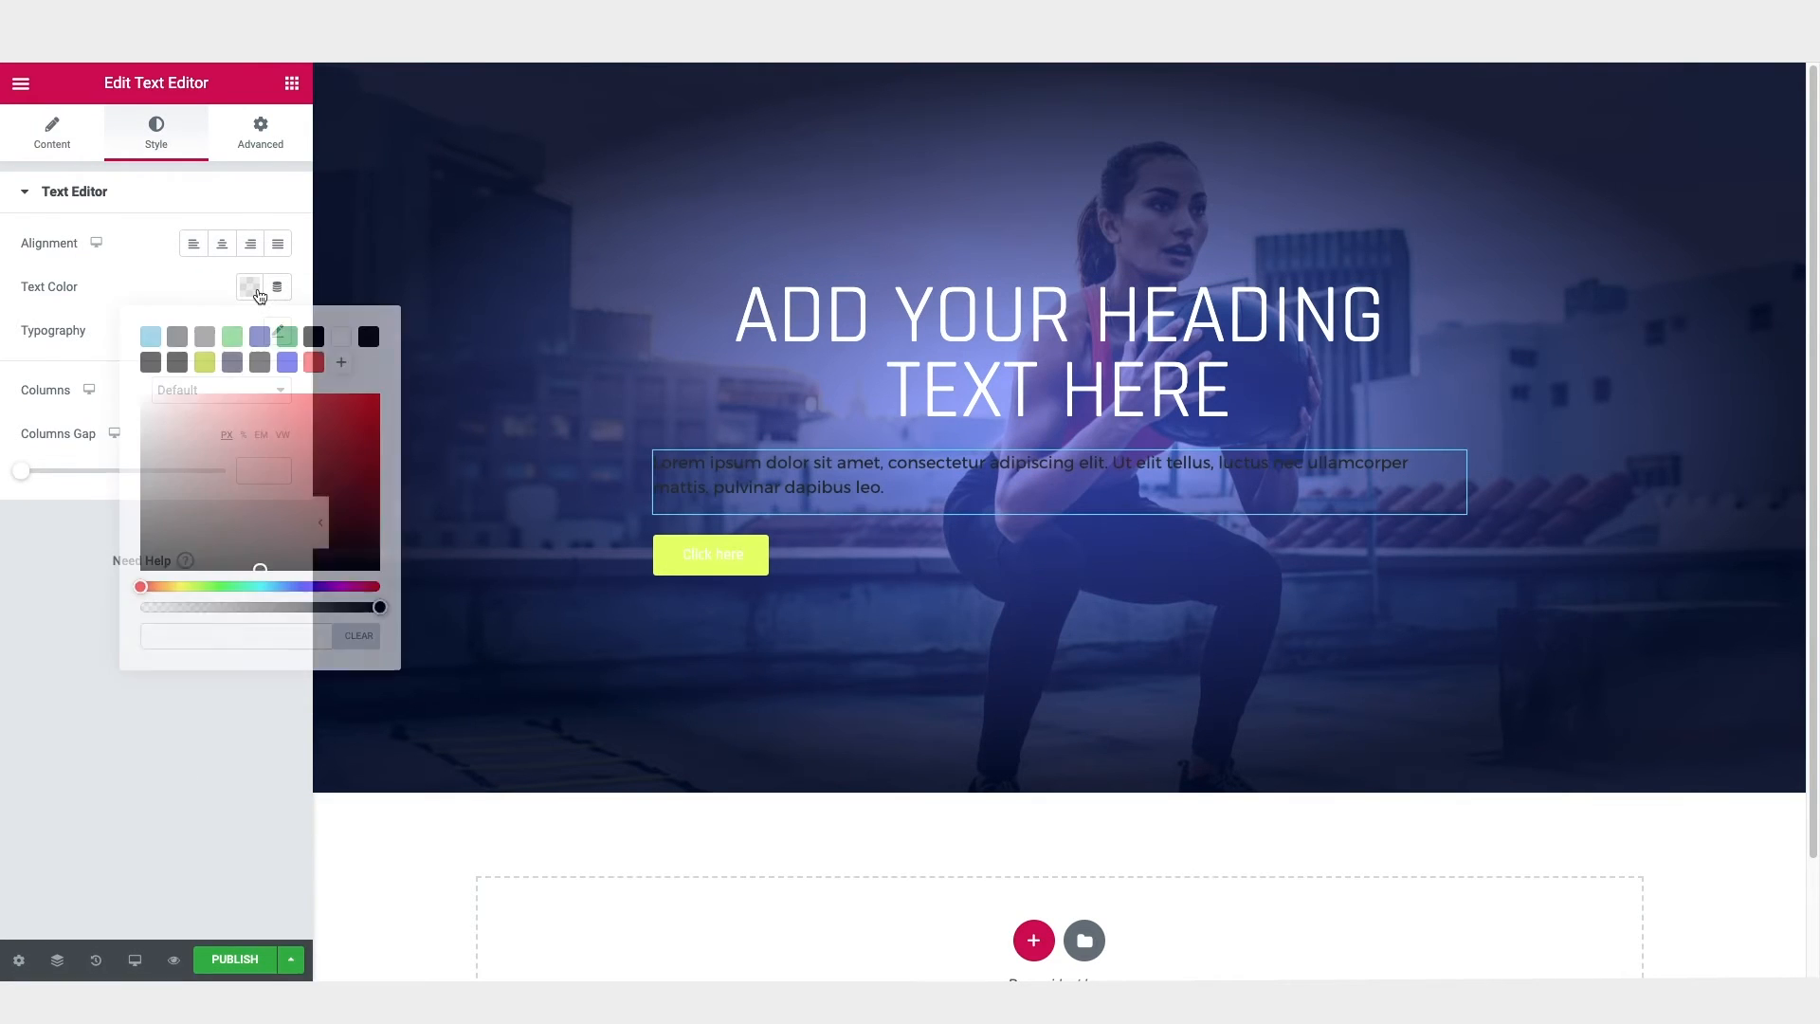
{"action": "left_click", "coordinate": [341, 337]}
{"action": "left_click", "coordinate": [252, 316]}
Step: Set the paragraph's font size to 18 px and center-align it
{"action": "left_click", "coordinate": [277, 331]}
{"action": "left_click_drag", "start_coordinate": [54, 474], "coordinate": [58, 474]}
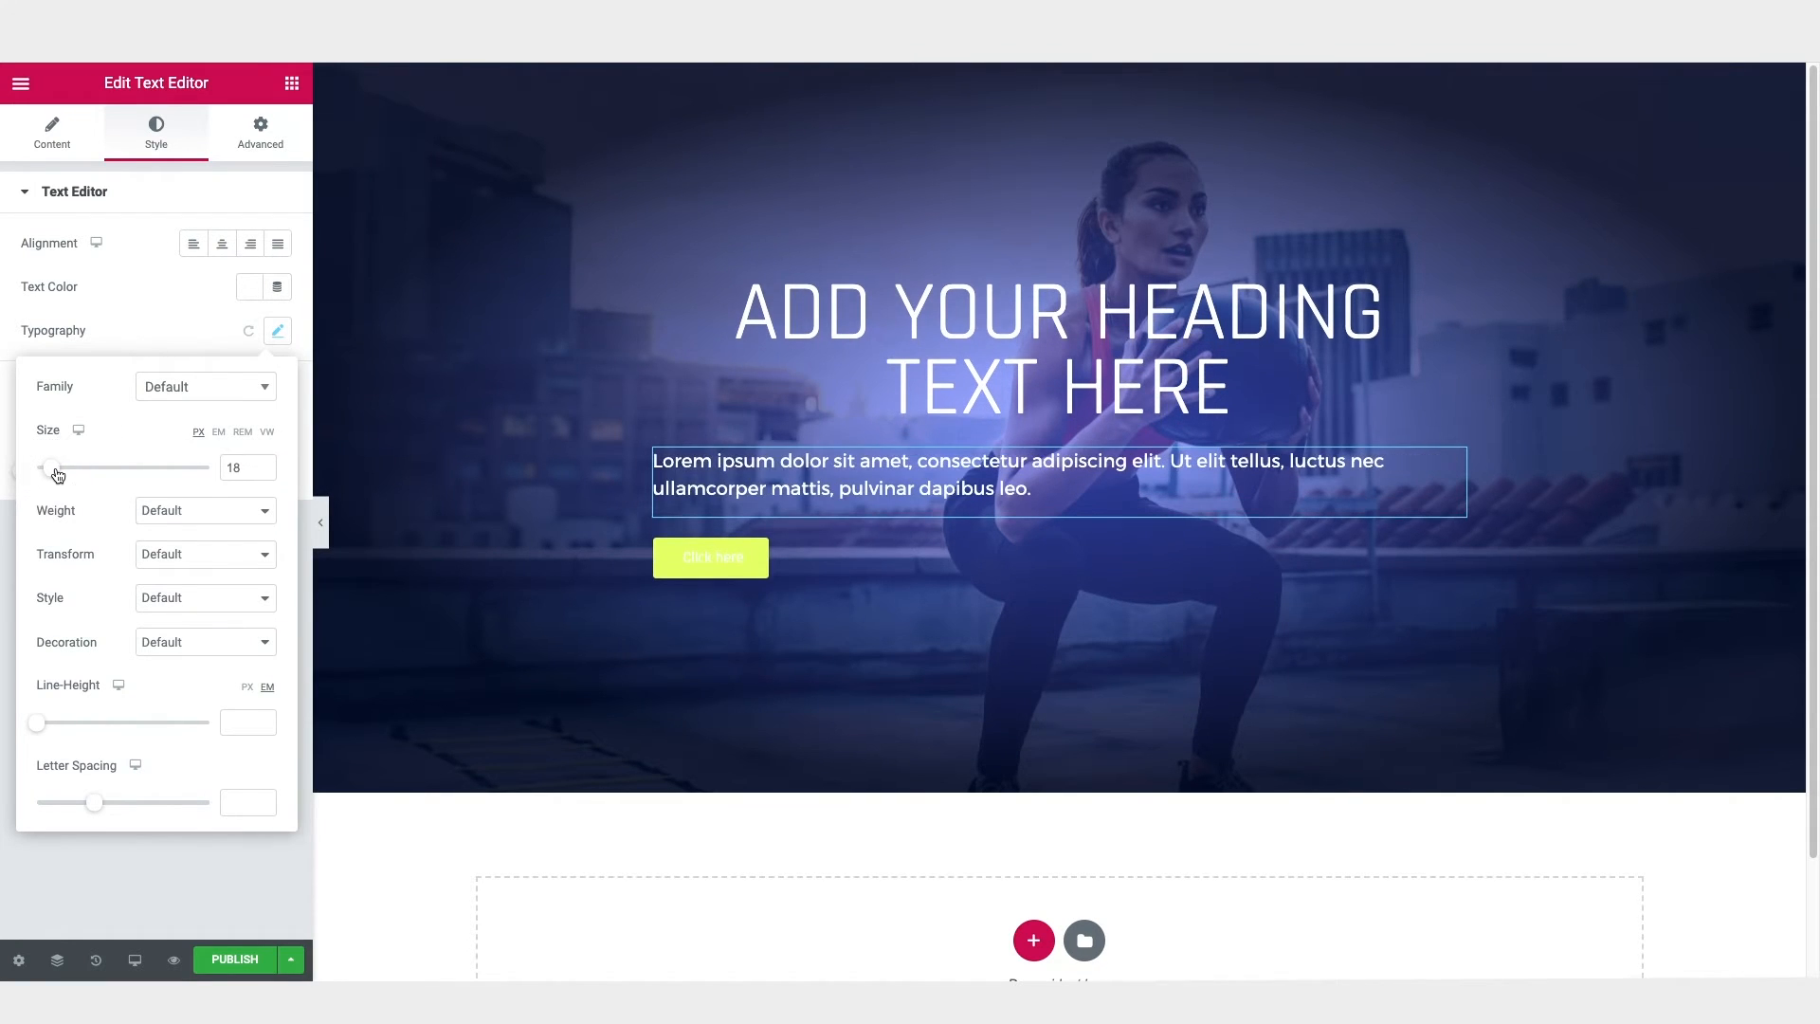
{"action": "left_click", "coordinate": [222, 246]}
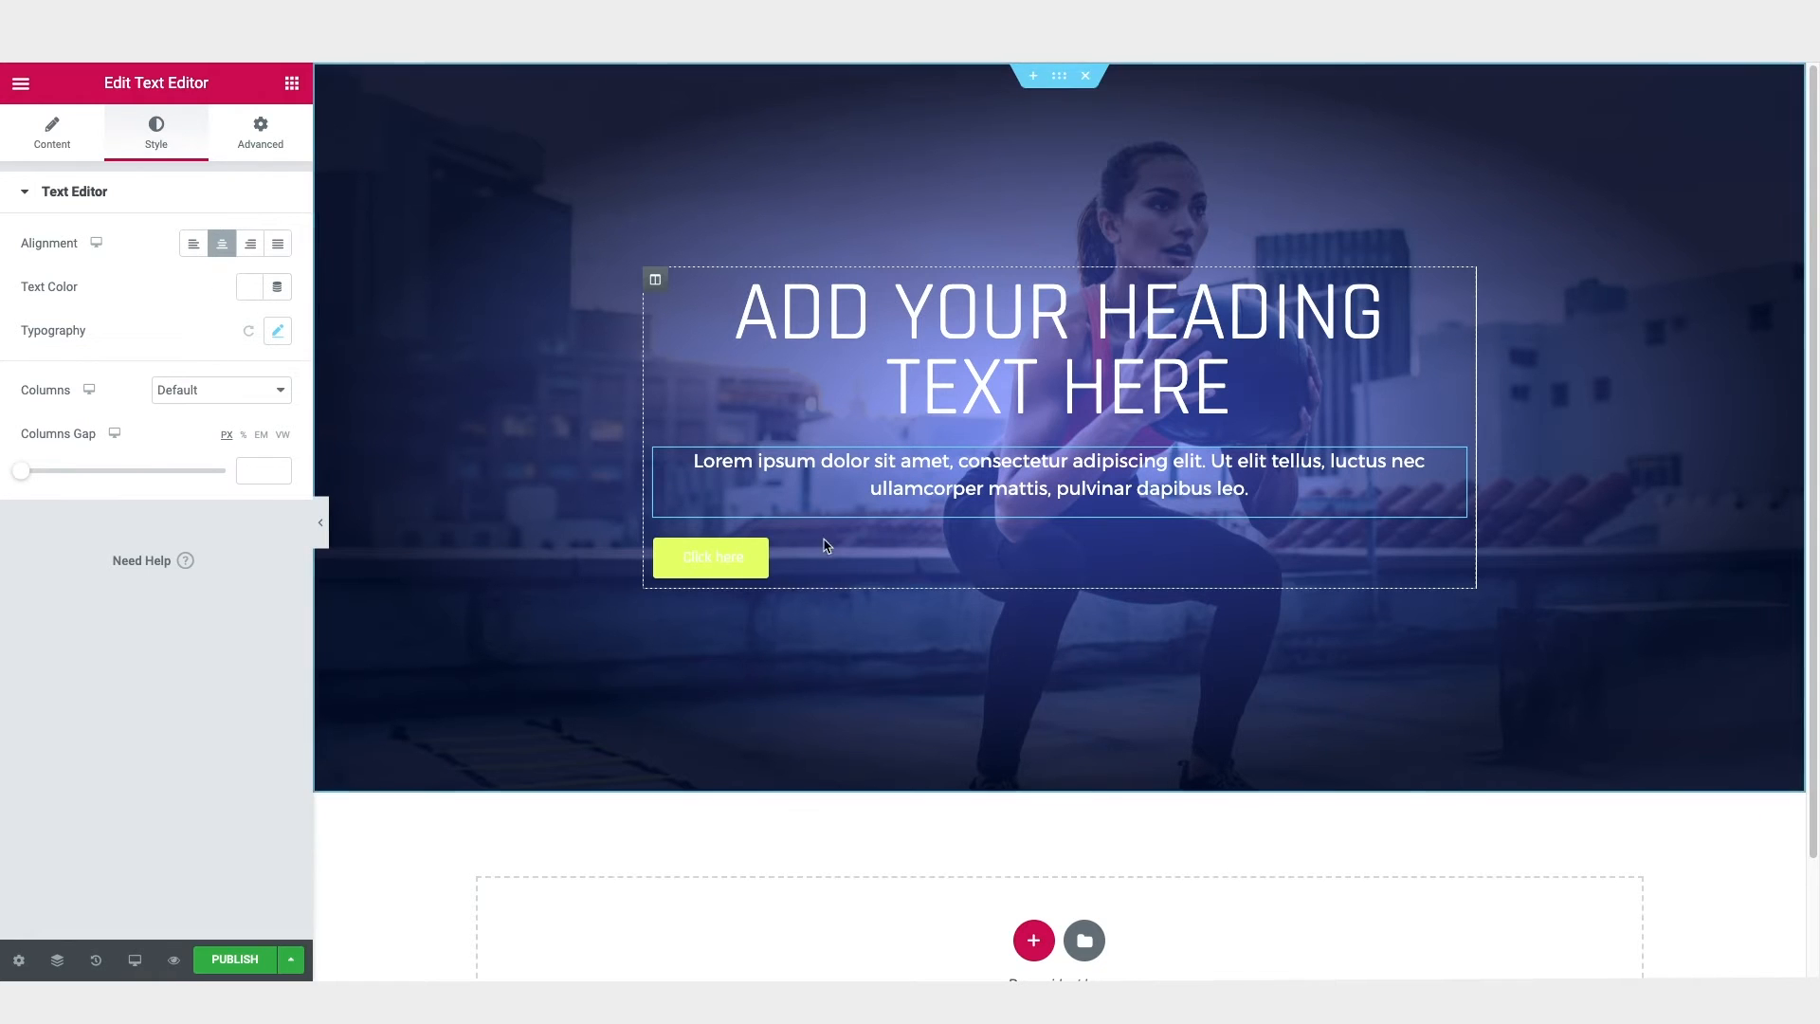
Step: Center-align the button below the paragraph
{"action": "left_click", "coordinate": [737, 558]}
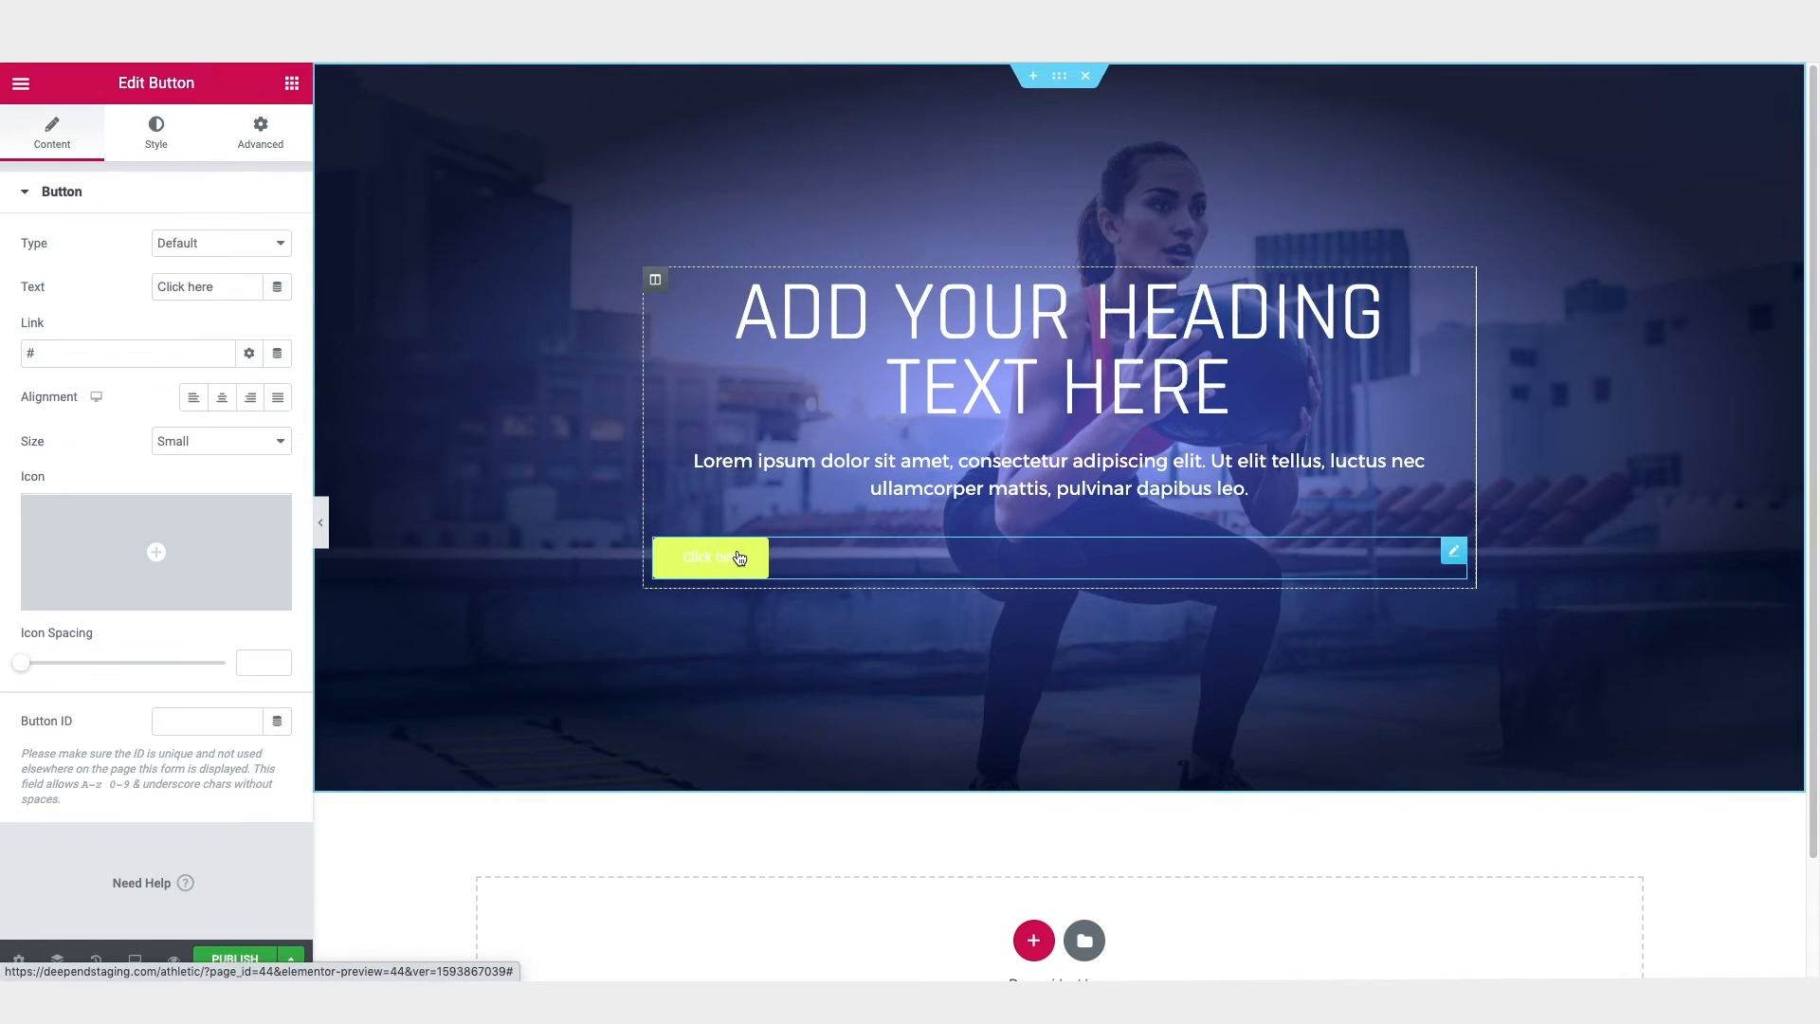
{"action": "left_click", "coordinate": [223, 399]}
Step: Examine where the button label, heading and paragraph text can be edited, without changing the content
{"action": "left_click_drag", "start_coordinate": [226, 288], "coordinate": [141, 288]}
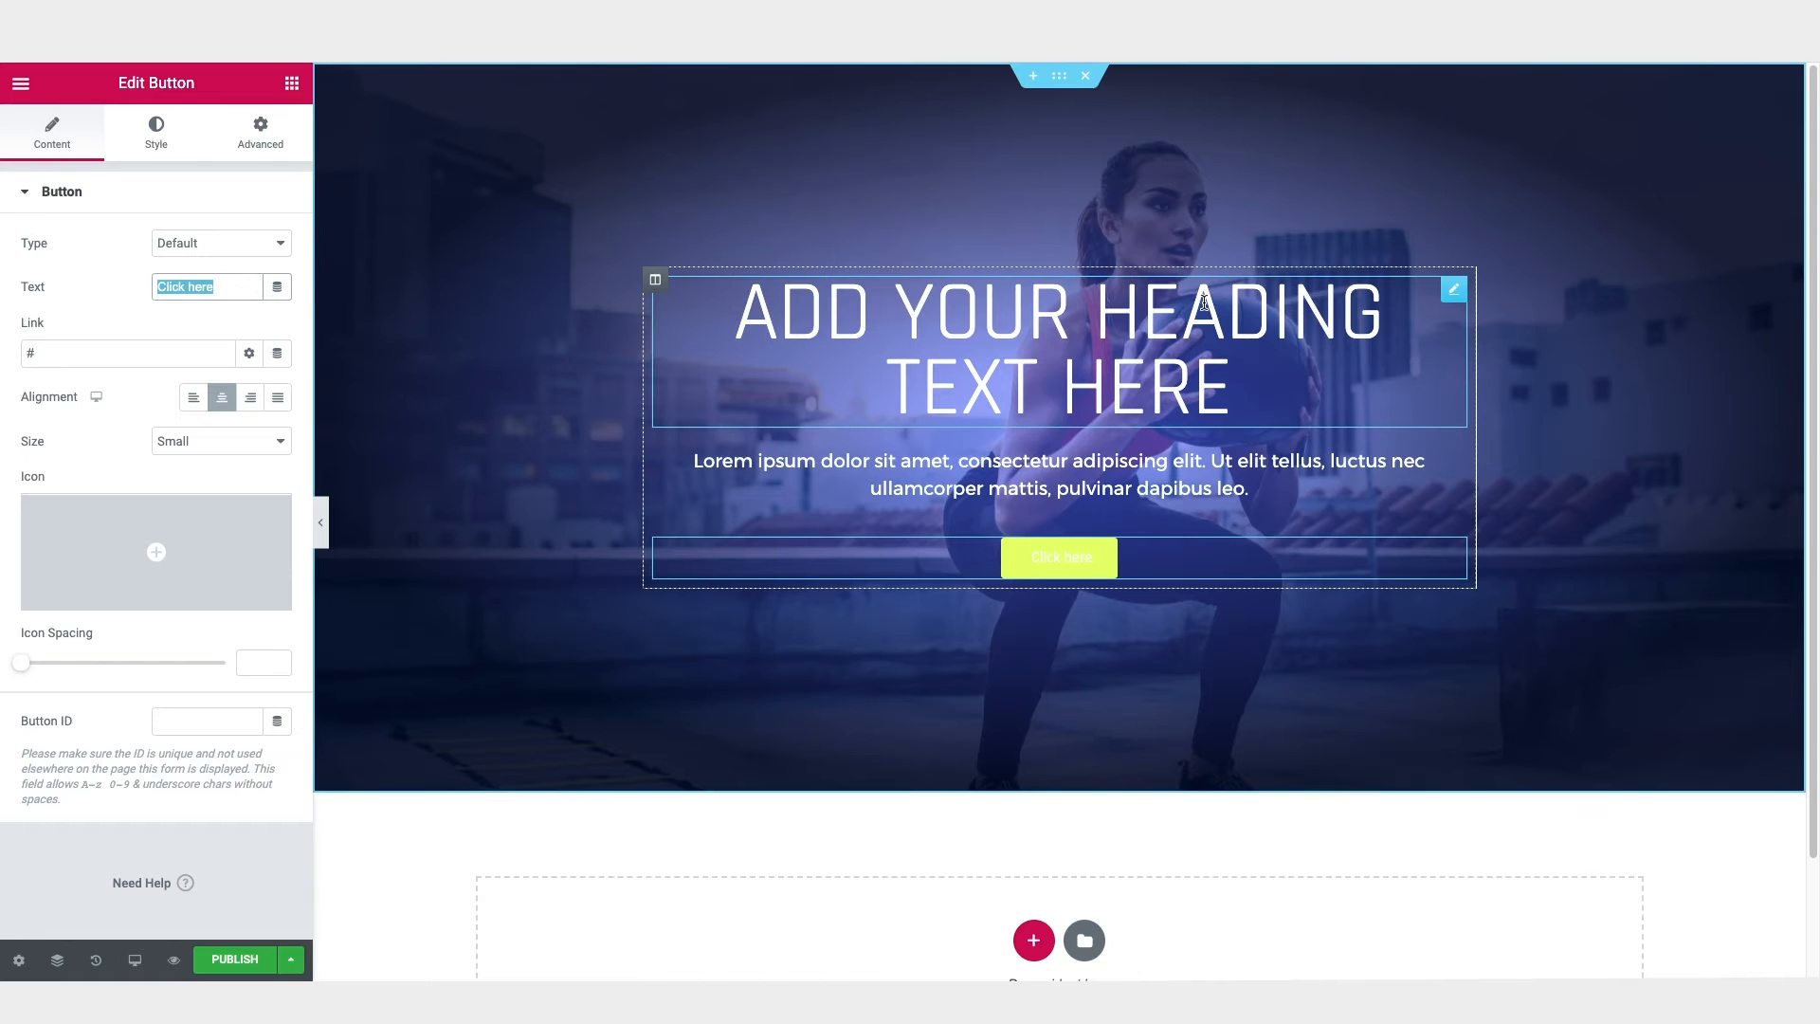
{"action": "left_click", "coordinate": [1162, 309]}
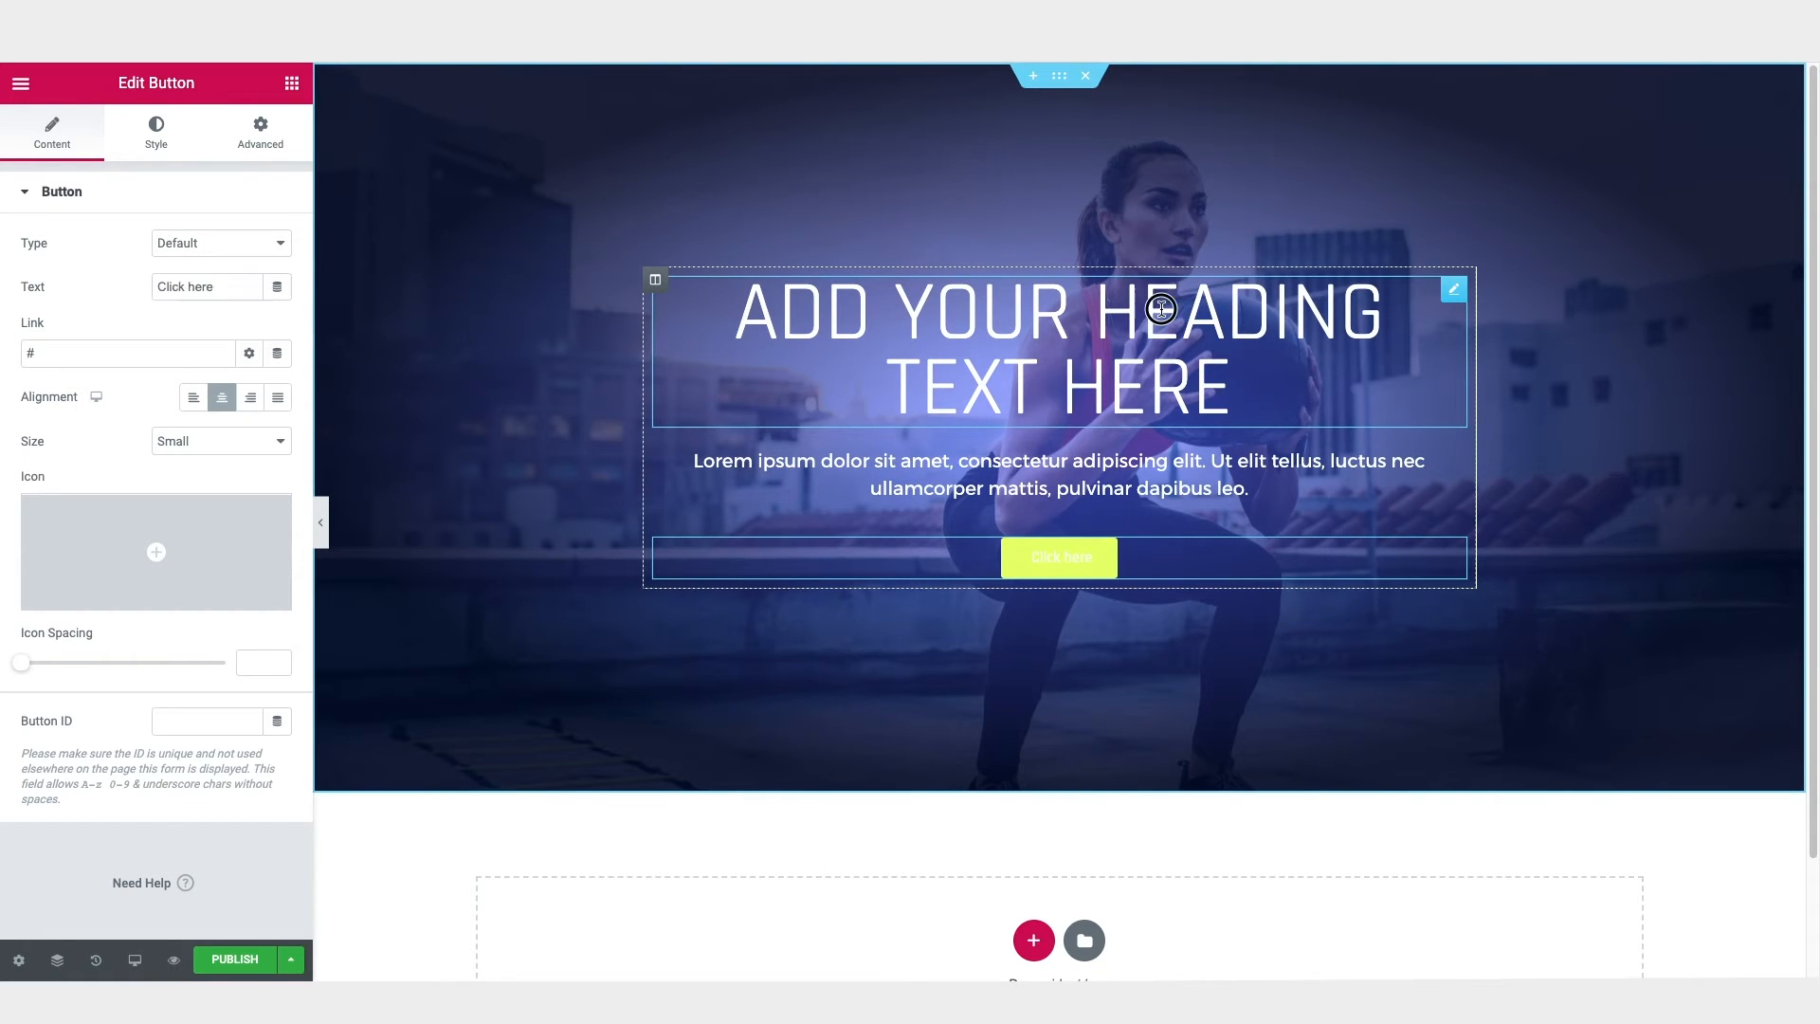
{"action": "left_click", "coordinate": [1149, 474]}
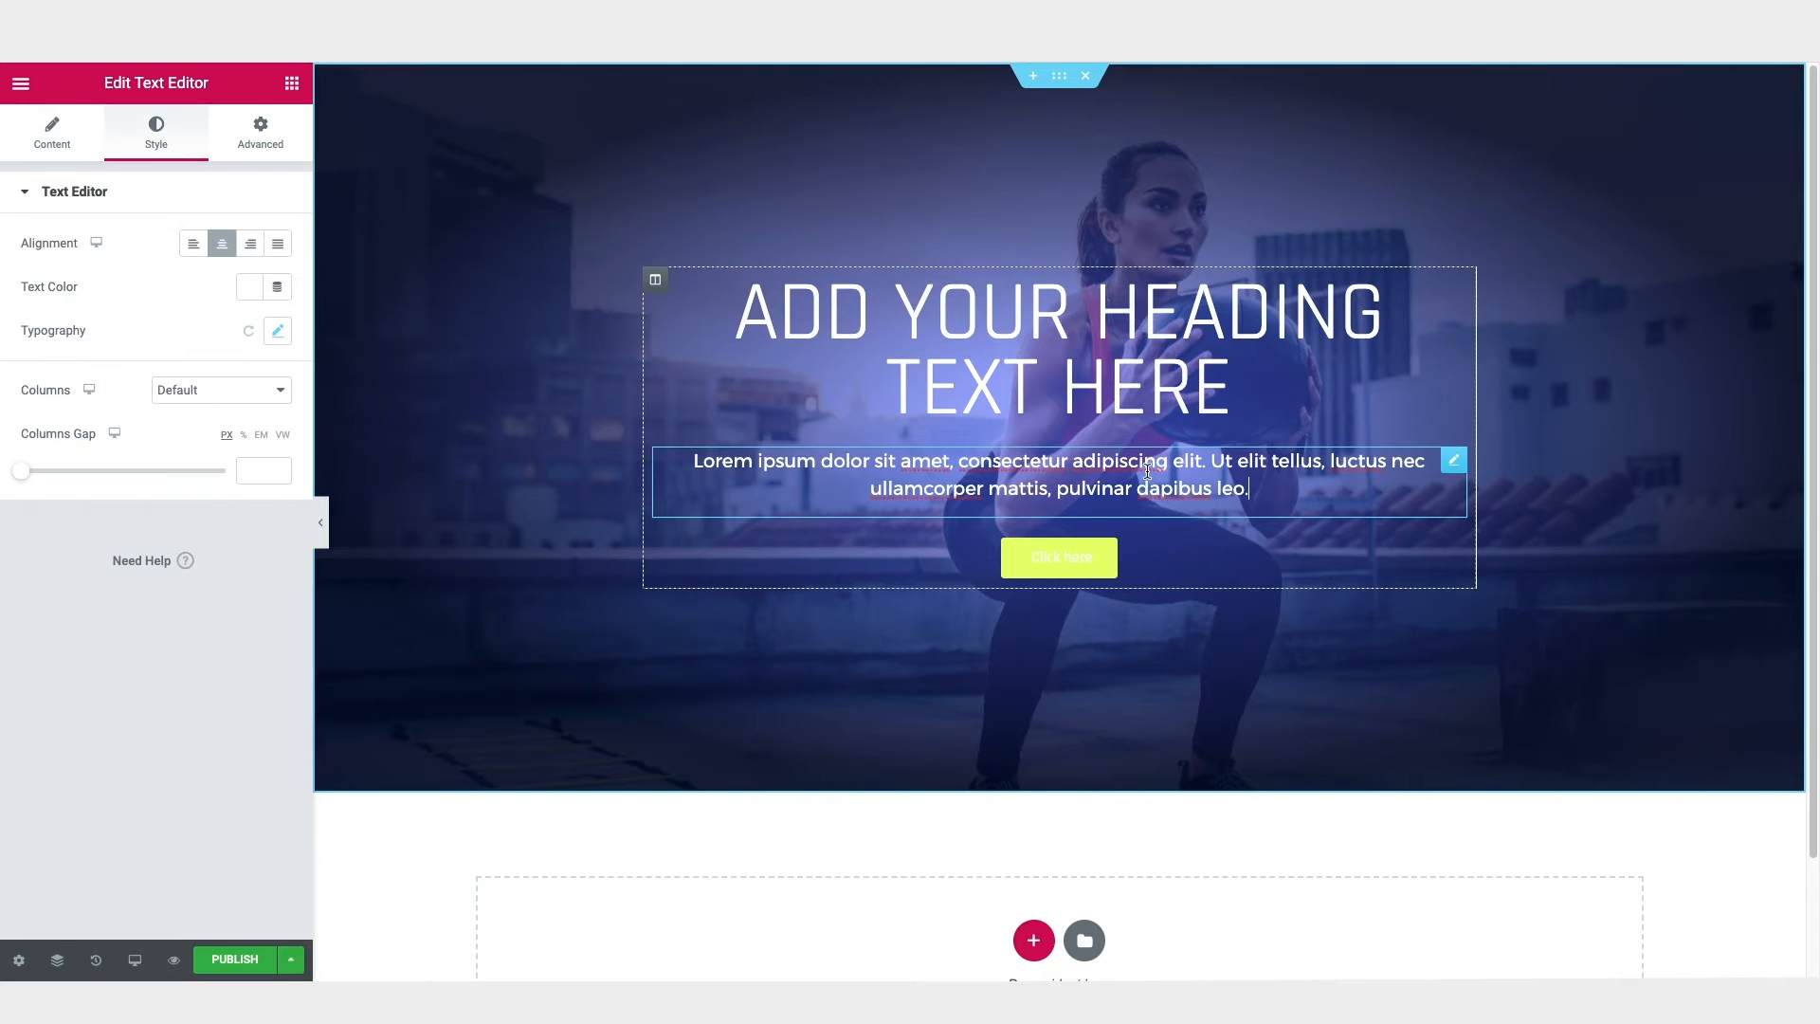
{"action": "left_click", "coordinate": [52, 133]}
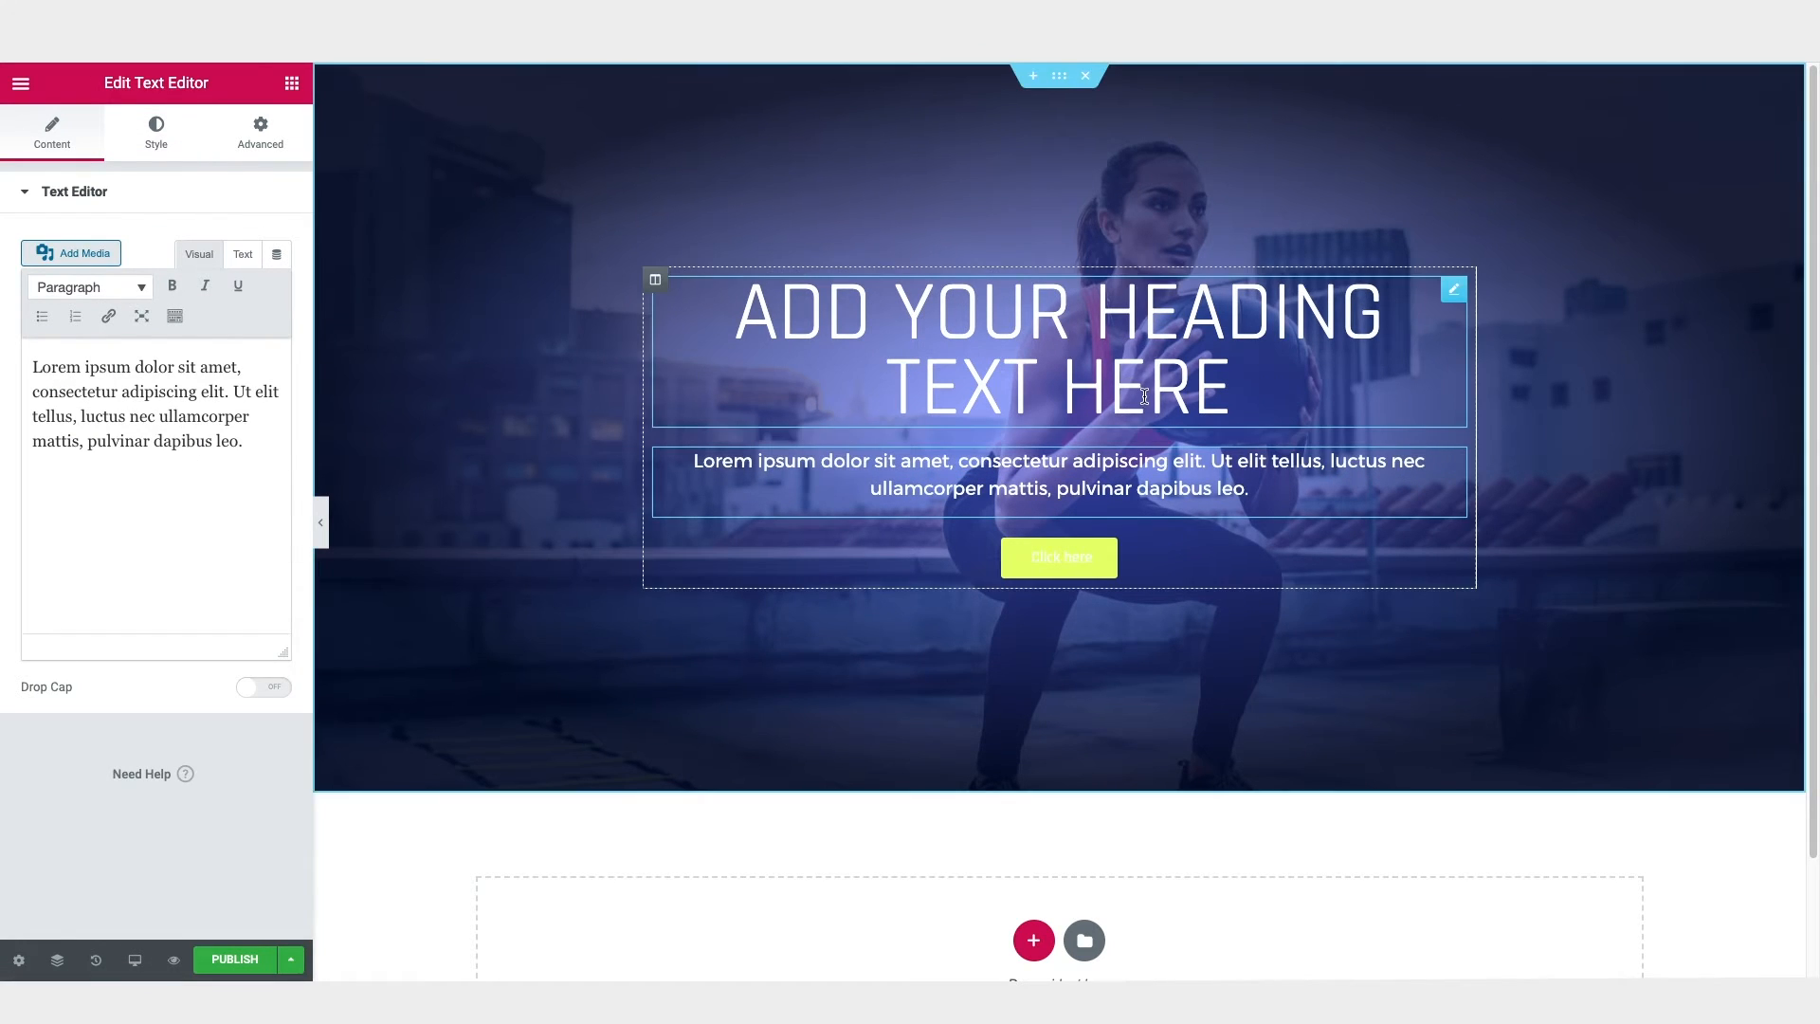
Step: Change the button's normal-state text color to dark gray #2D2D2D
{"action": "left_click", "coordinate": [1068, 569]}
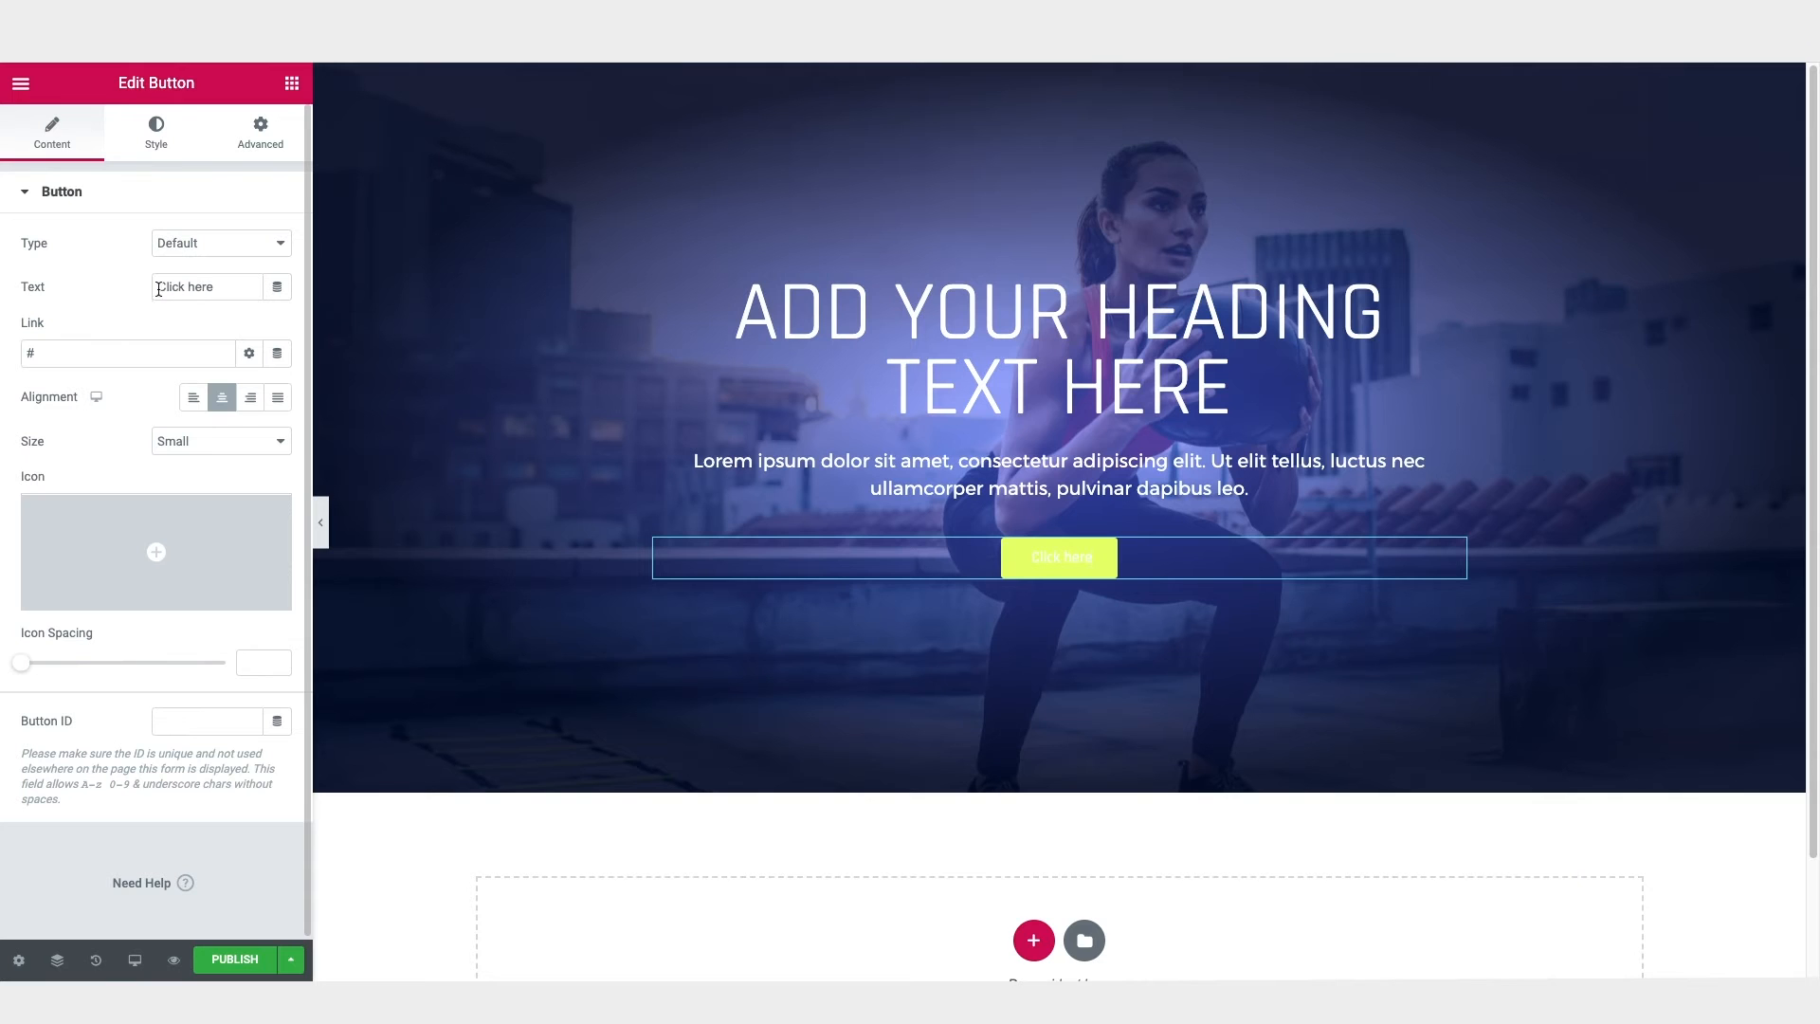
{"action": "left_click", "coordinate": [157, 140]}
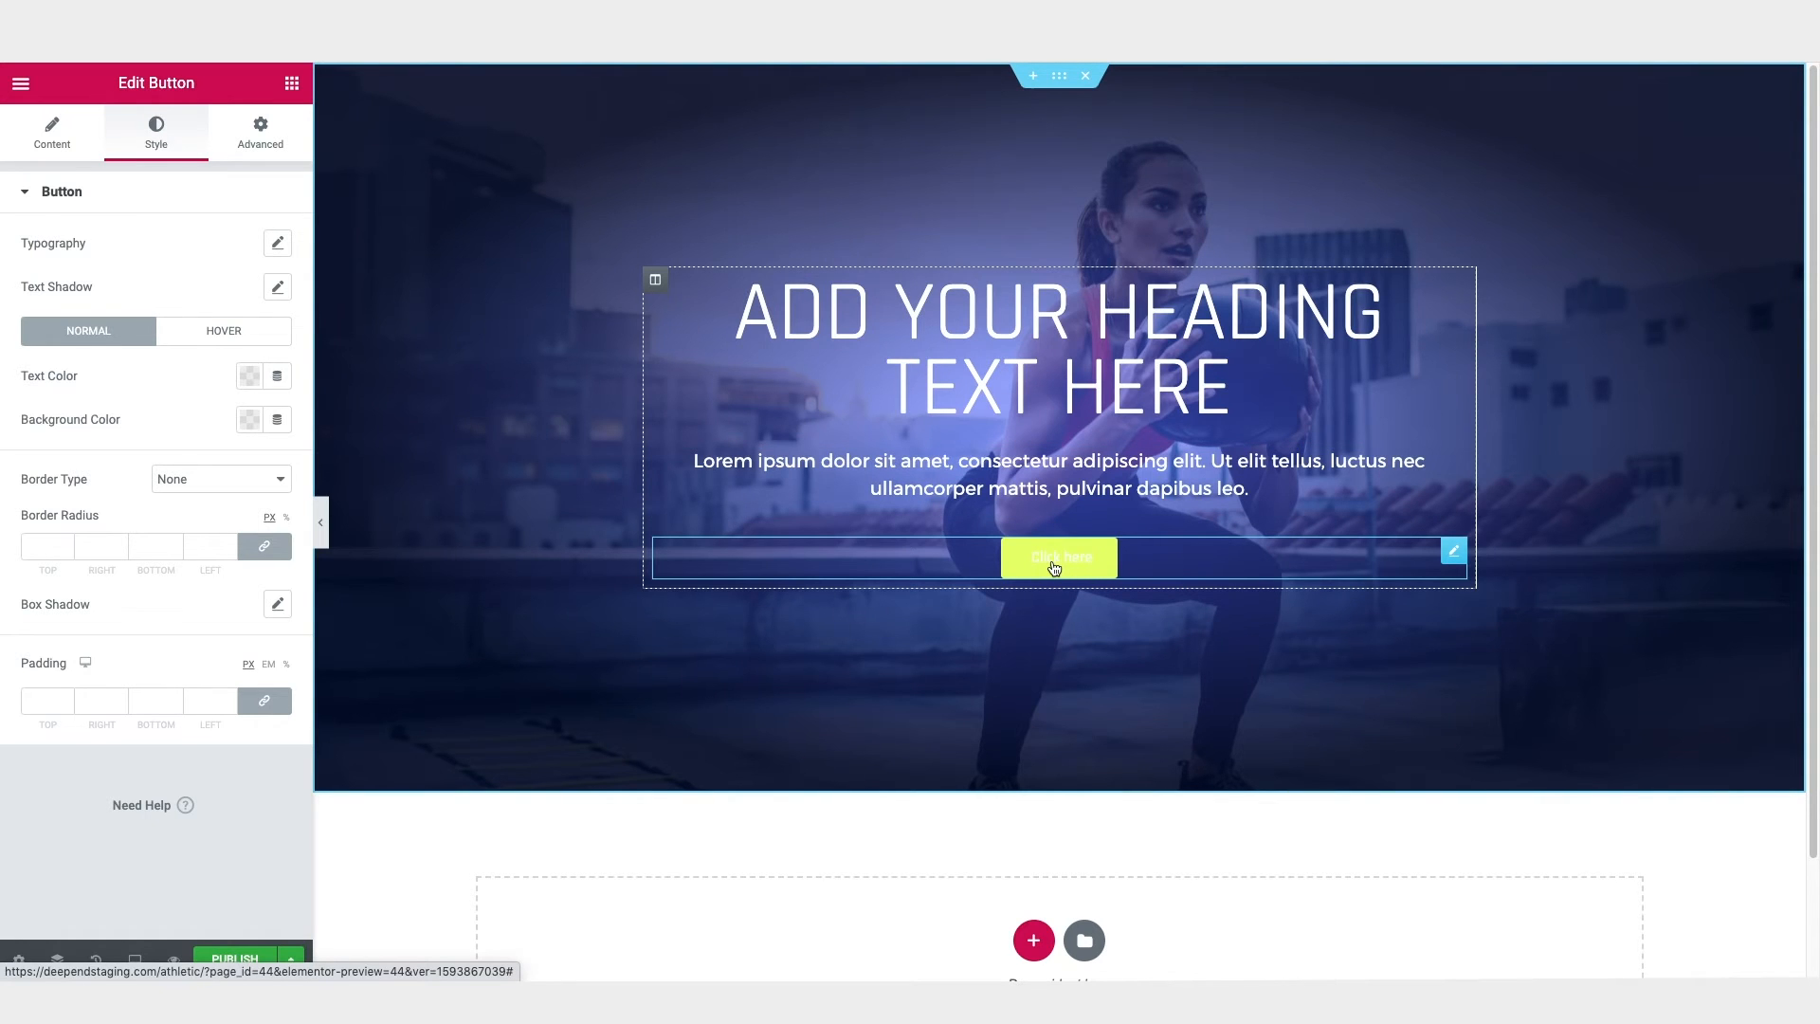
{"action": "left_click", "coordinate": [249, 377]}
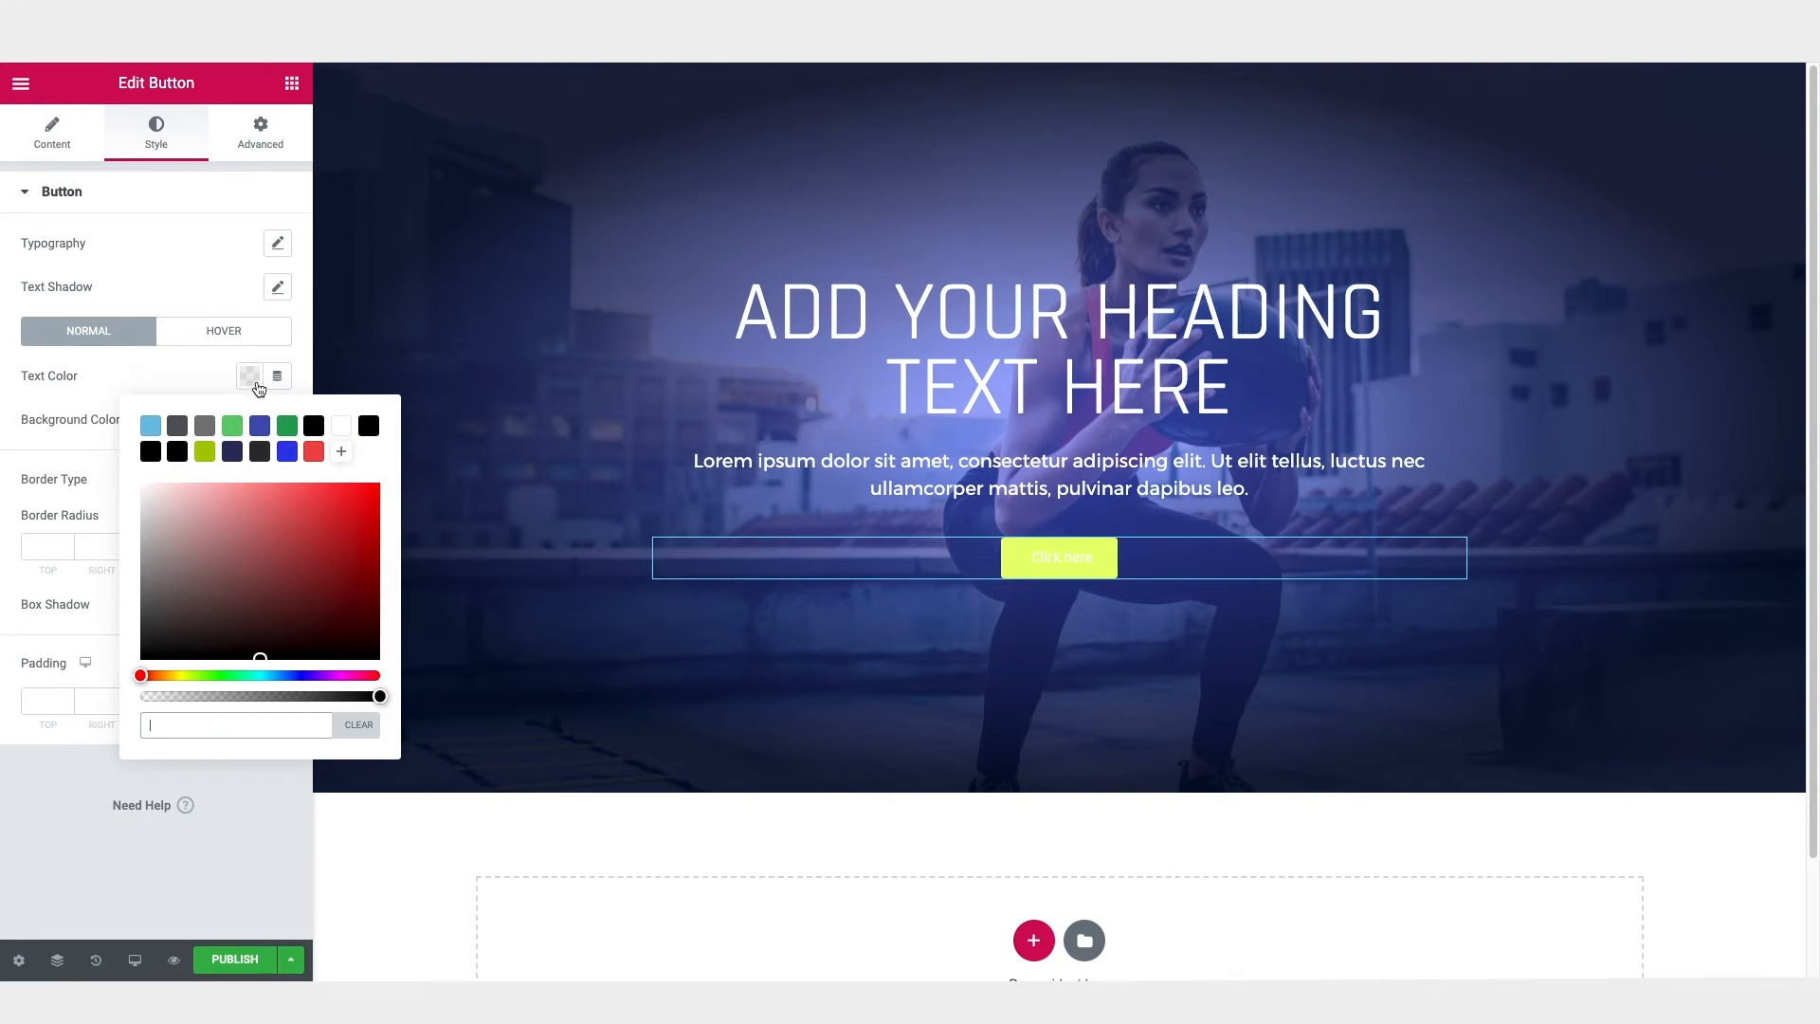
{"action": "left_click", "coordinate": [259, 452]}
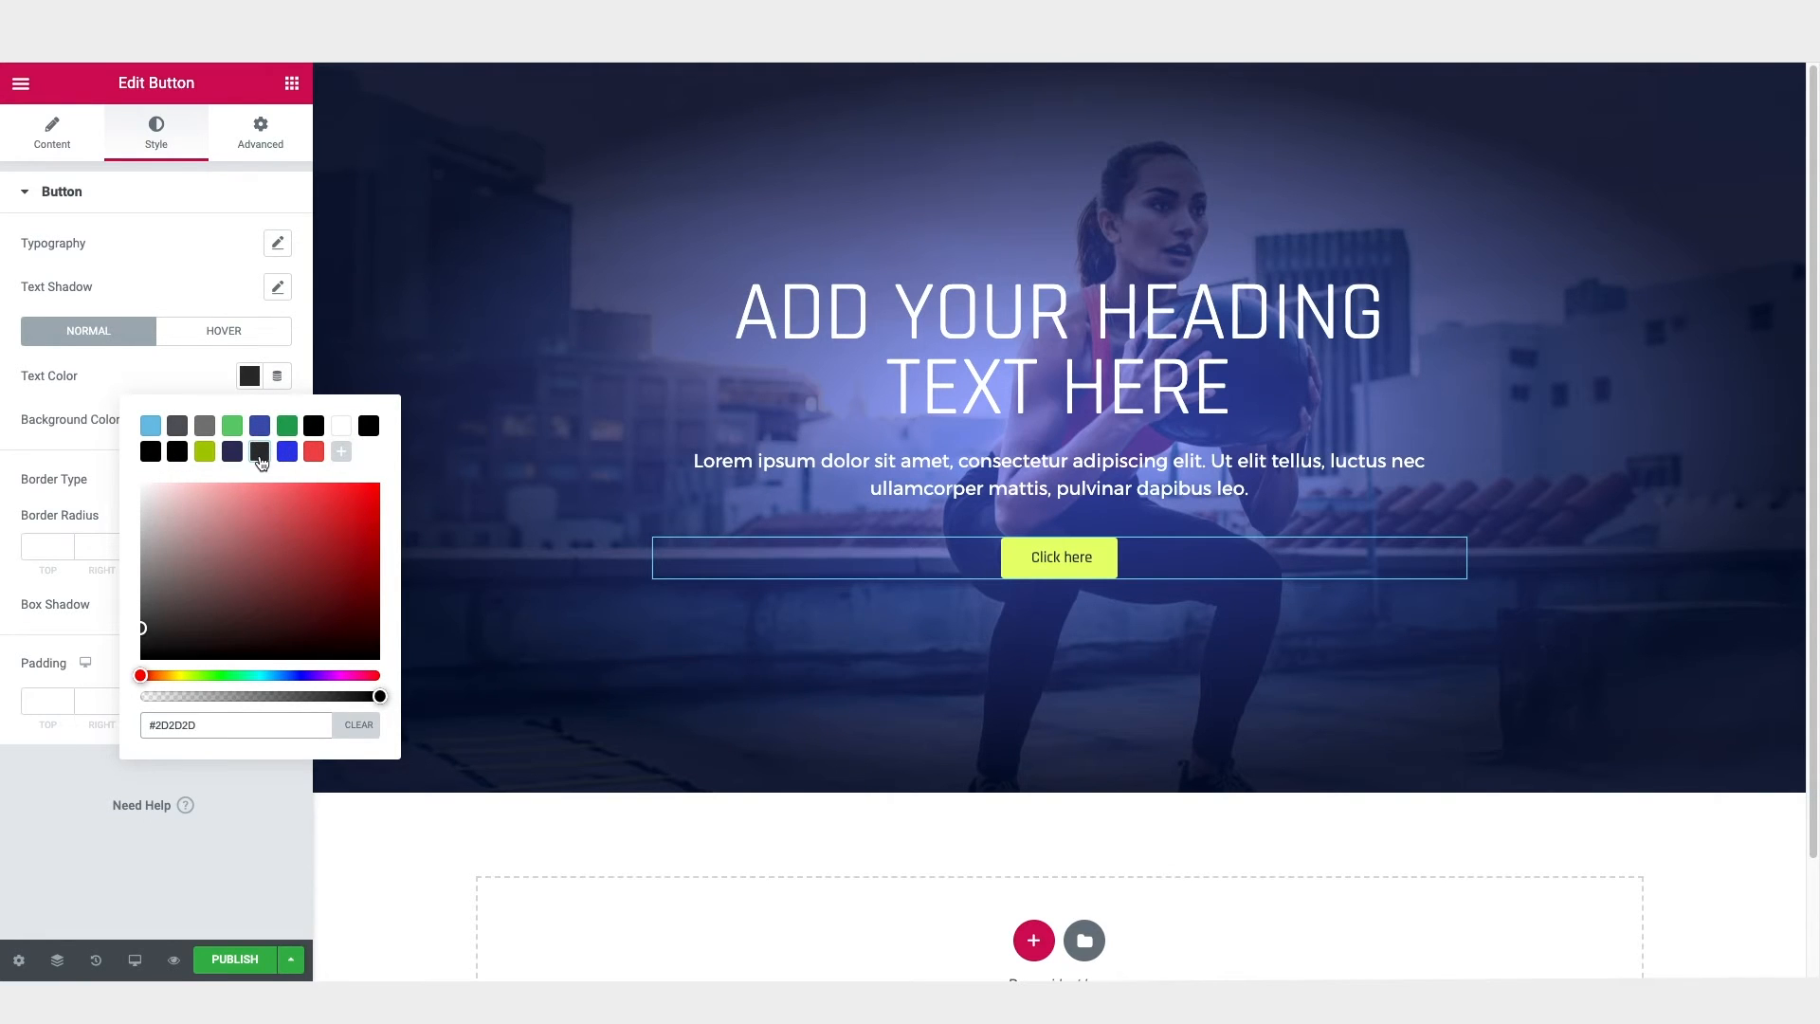
{"action": "left_click", "coordinate": [191, 370]}
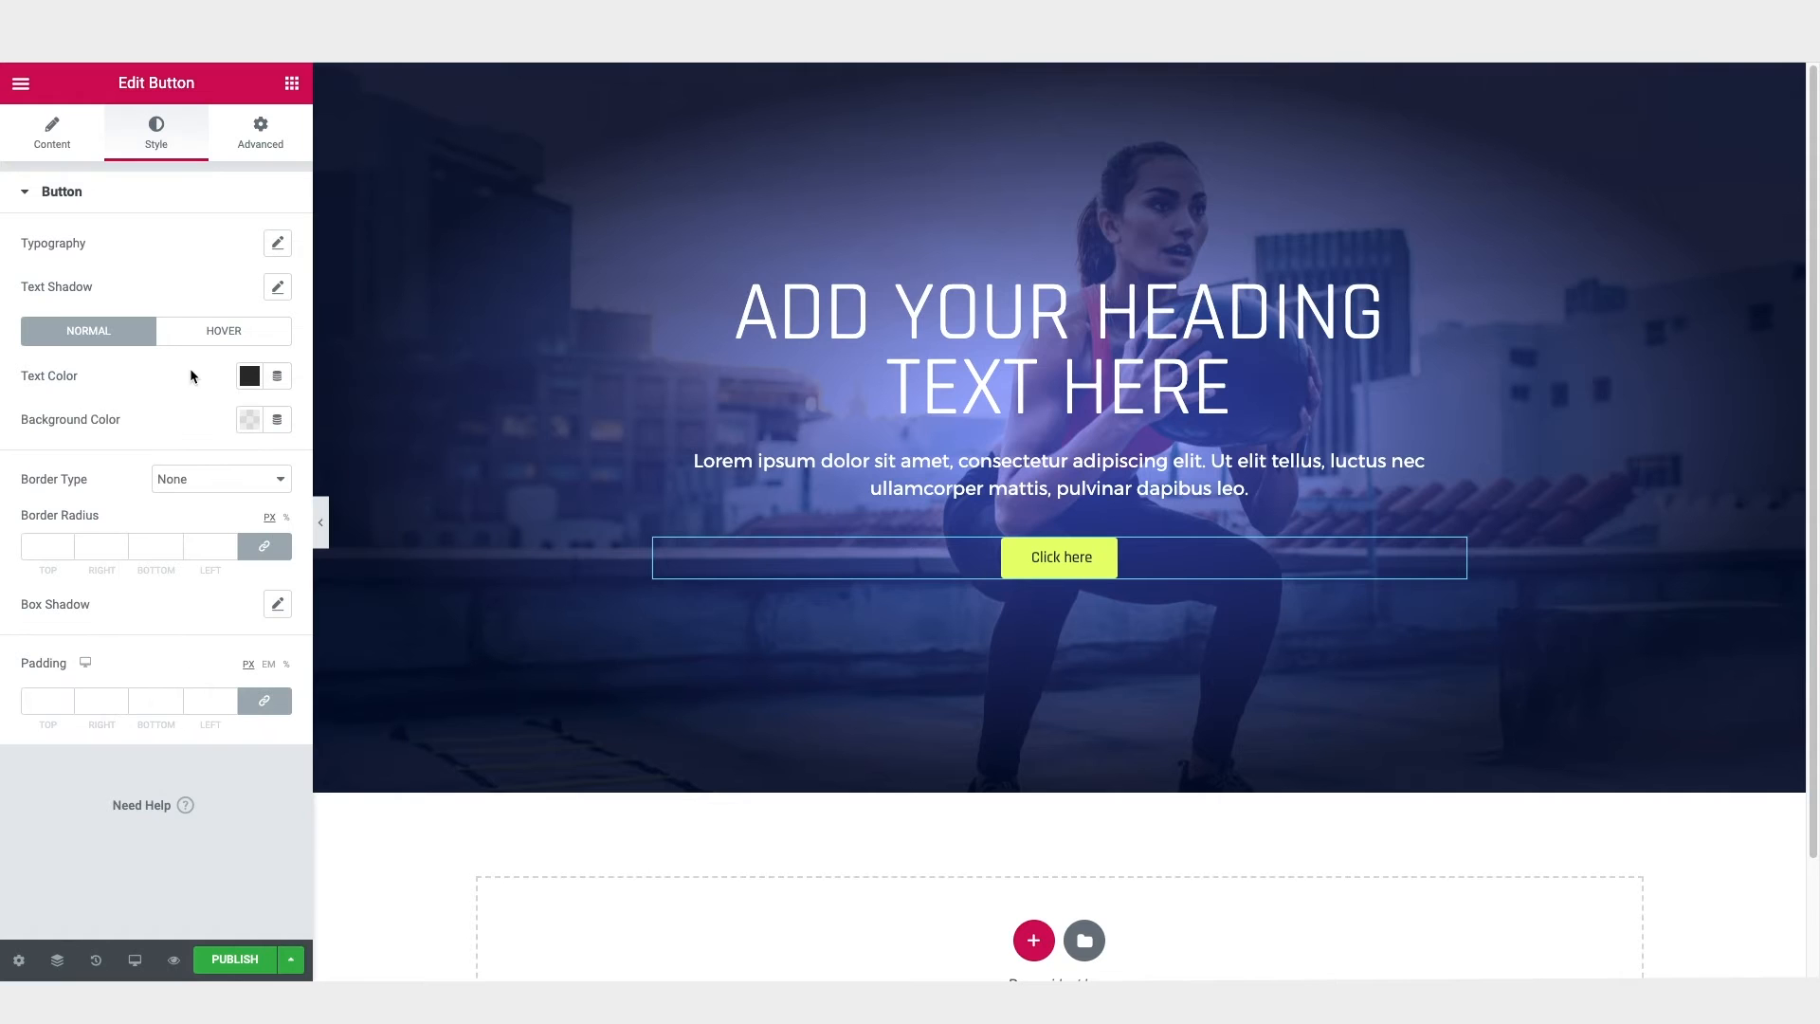
Step: Set the button's typography to Uppercase, Bold and 18 px, and preview the section at full width without the editing panel
{"action": "left_click", "coordinate": [280, 245]}
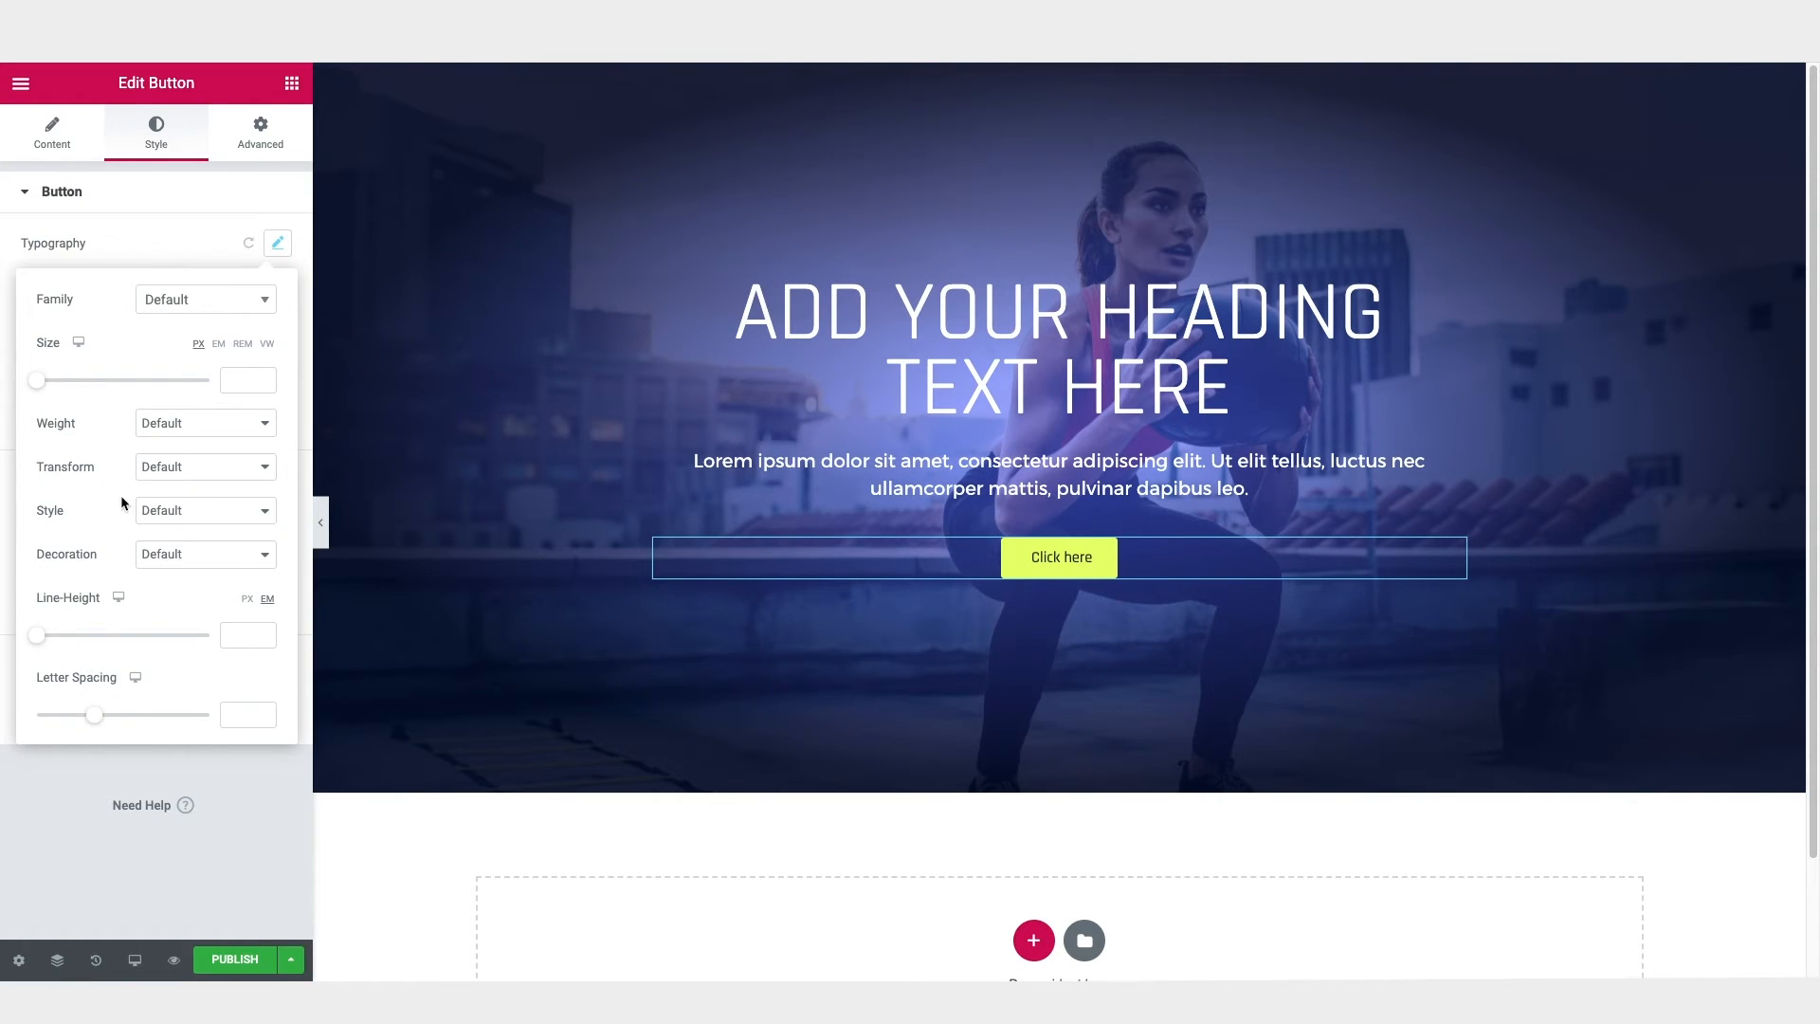
{"action": "left_click", "coordinate": [152, 474]}
{"action": "left_click", "coordinate": [163, 485]}
{"action": "left_click", "coordinate": [172, 427]}
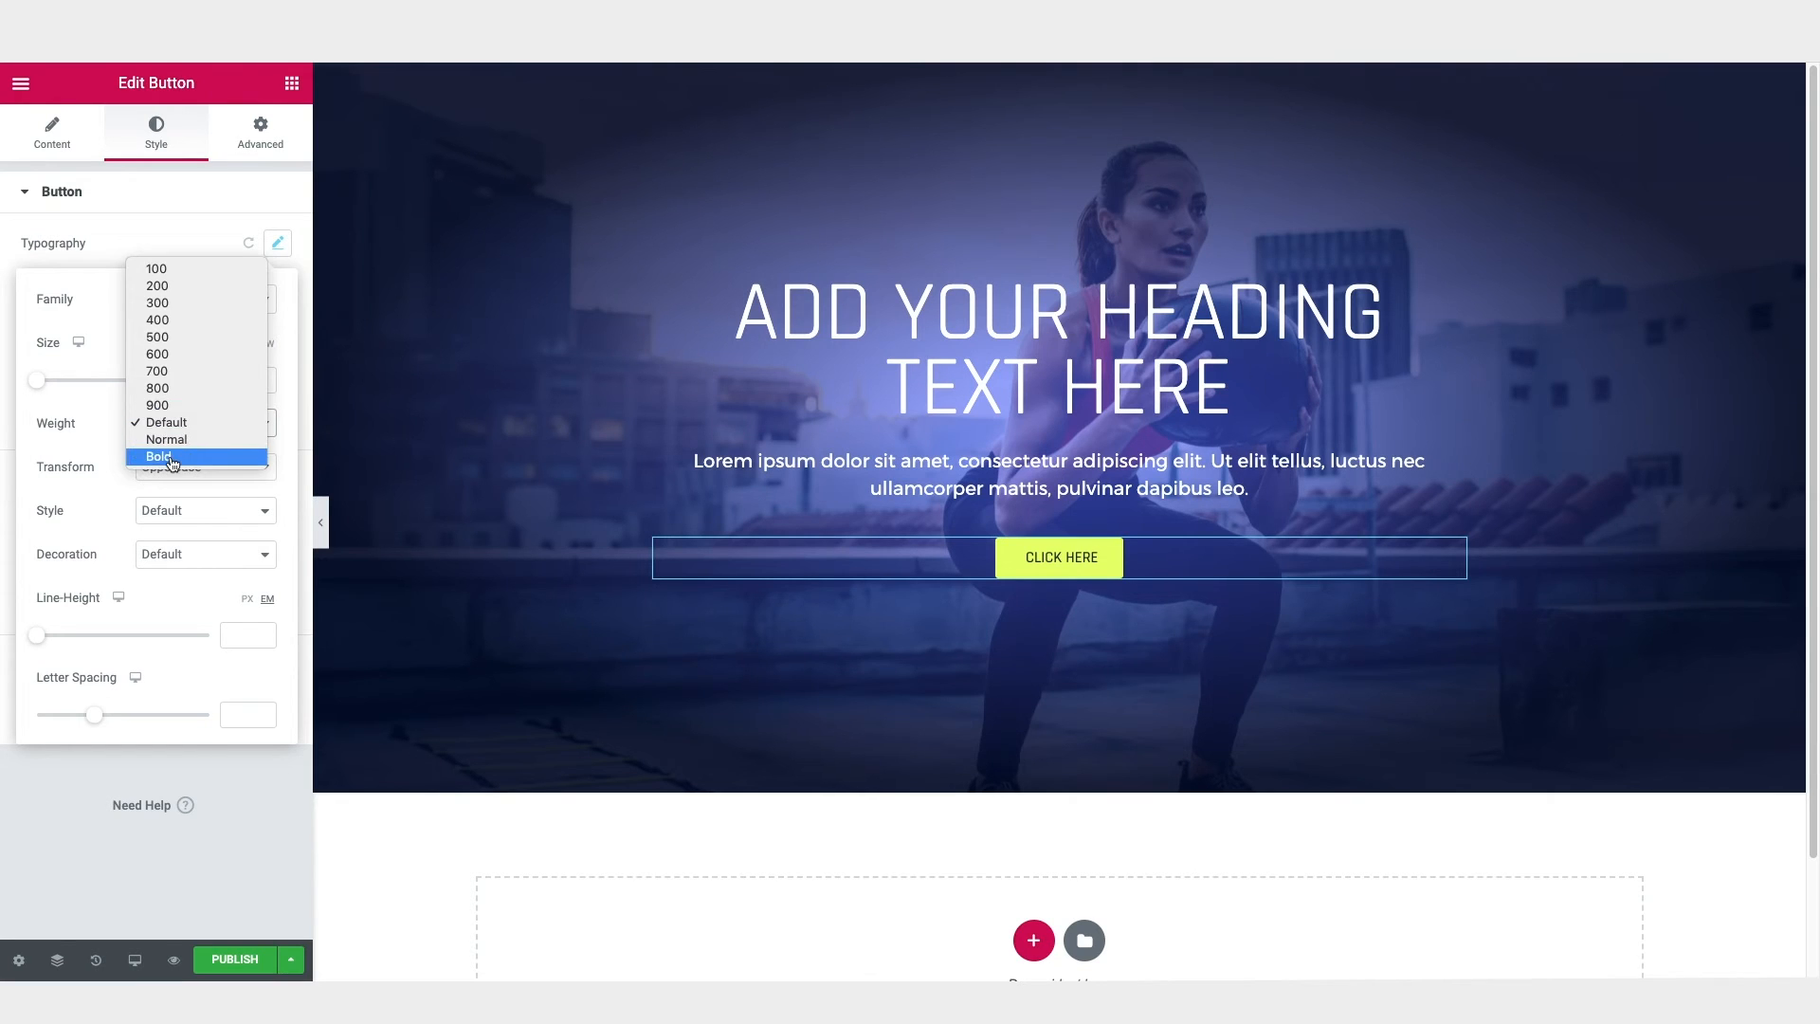
{"action": "left_click", "coordinate": [152, 457]}
{"action": "left_click_drag", "start_coordinate": [43, 390], "coordinate": [55, 392]}
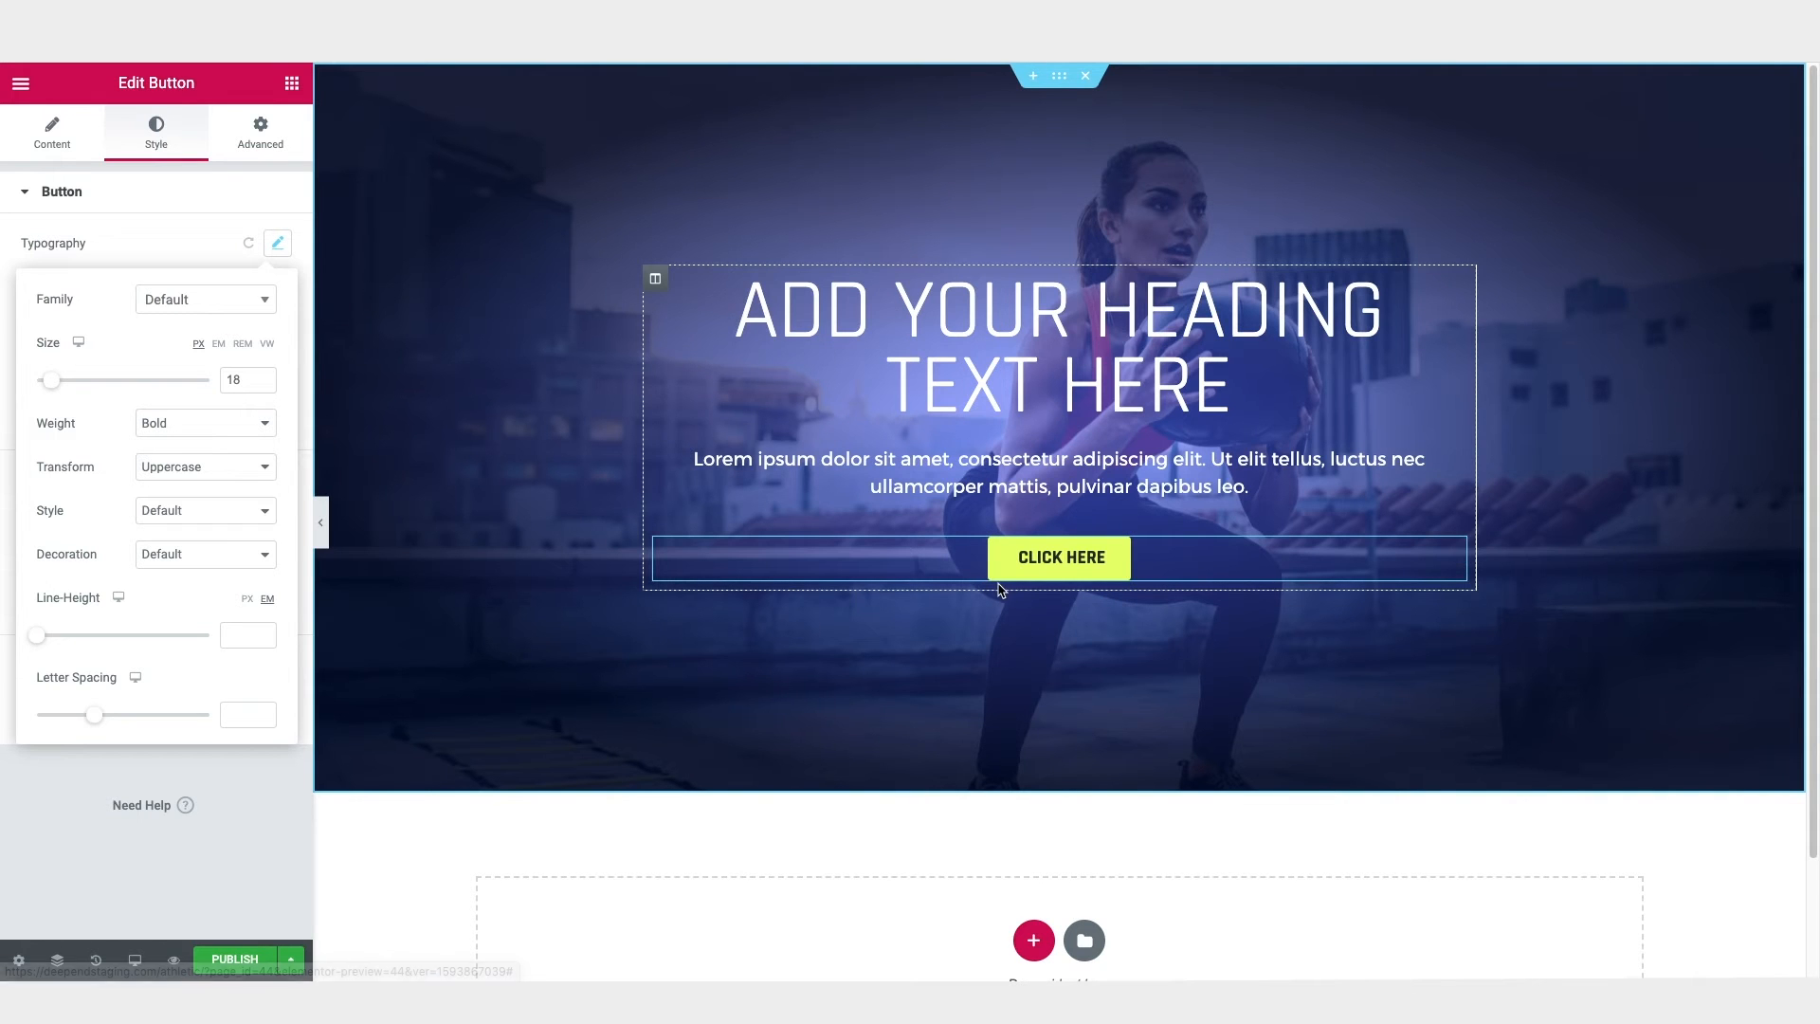
{"action": "left_click", "coordinate": [321, 523]}
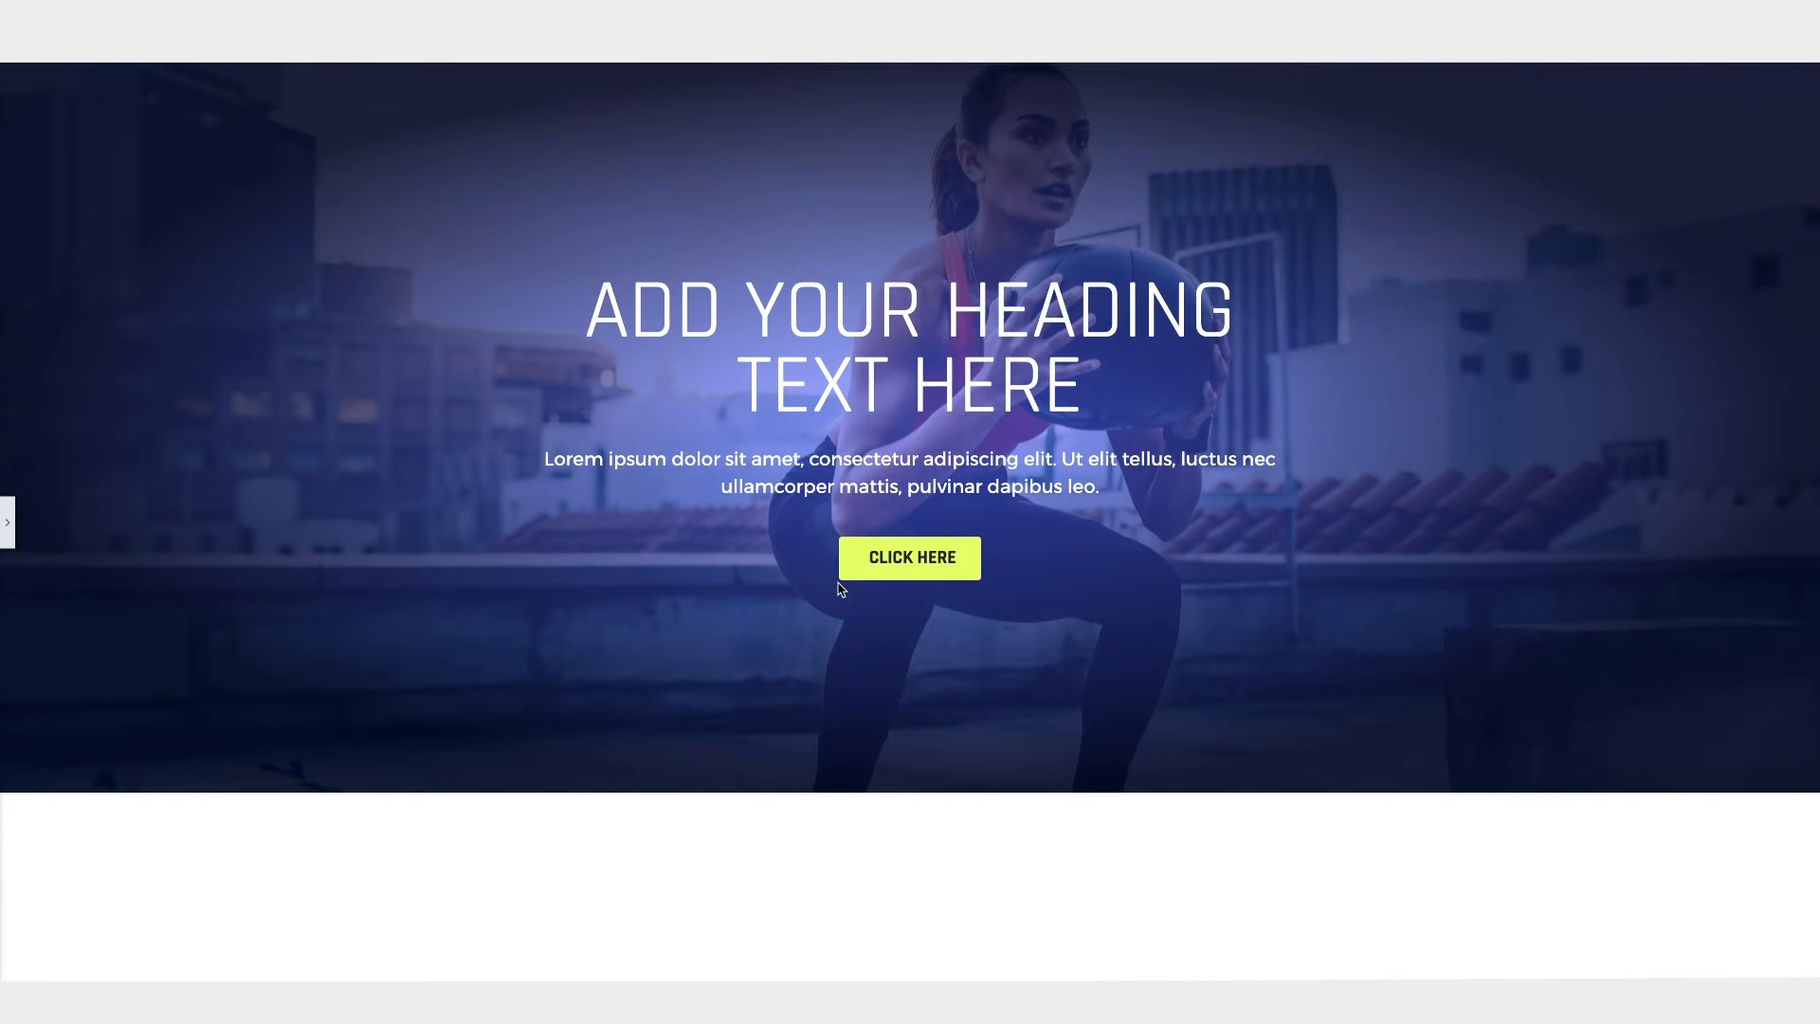
{"action": "left_click", "coordinate": [7, 522]}
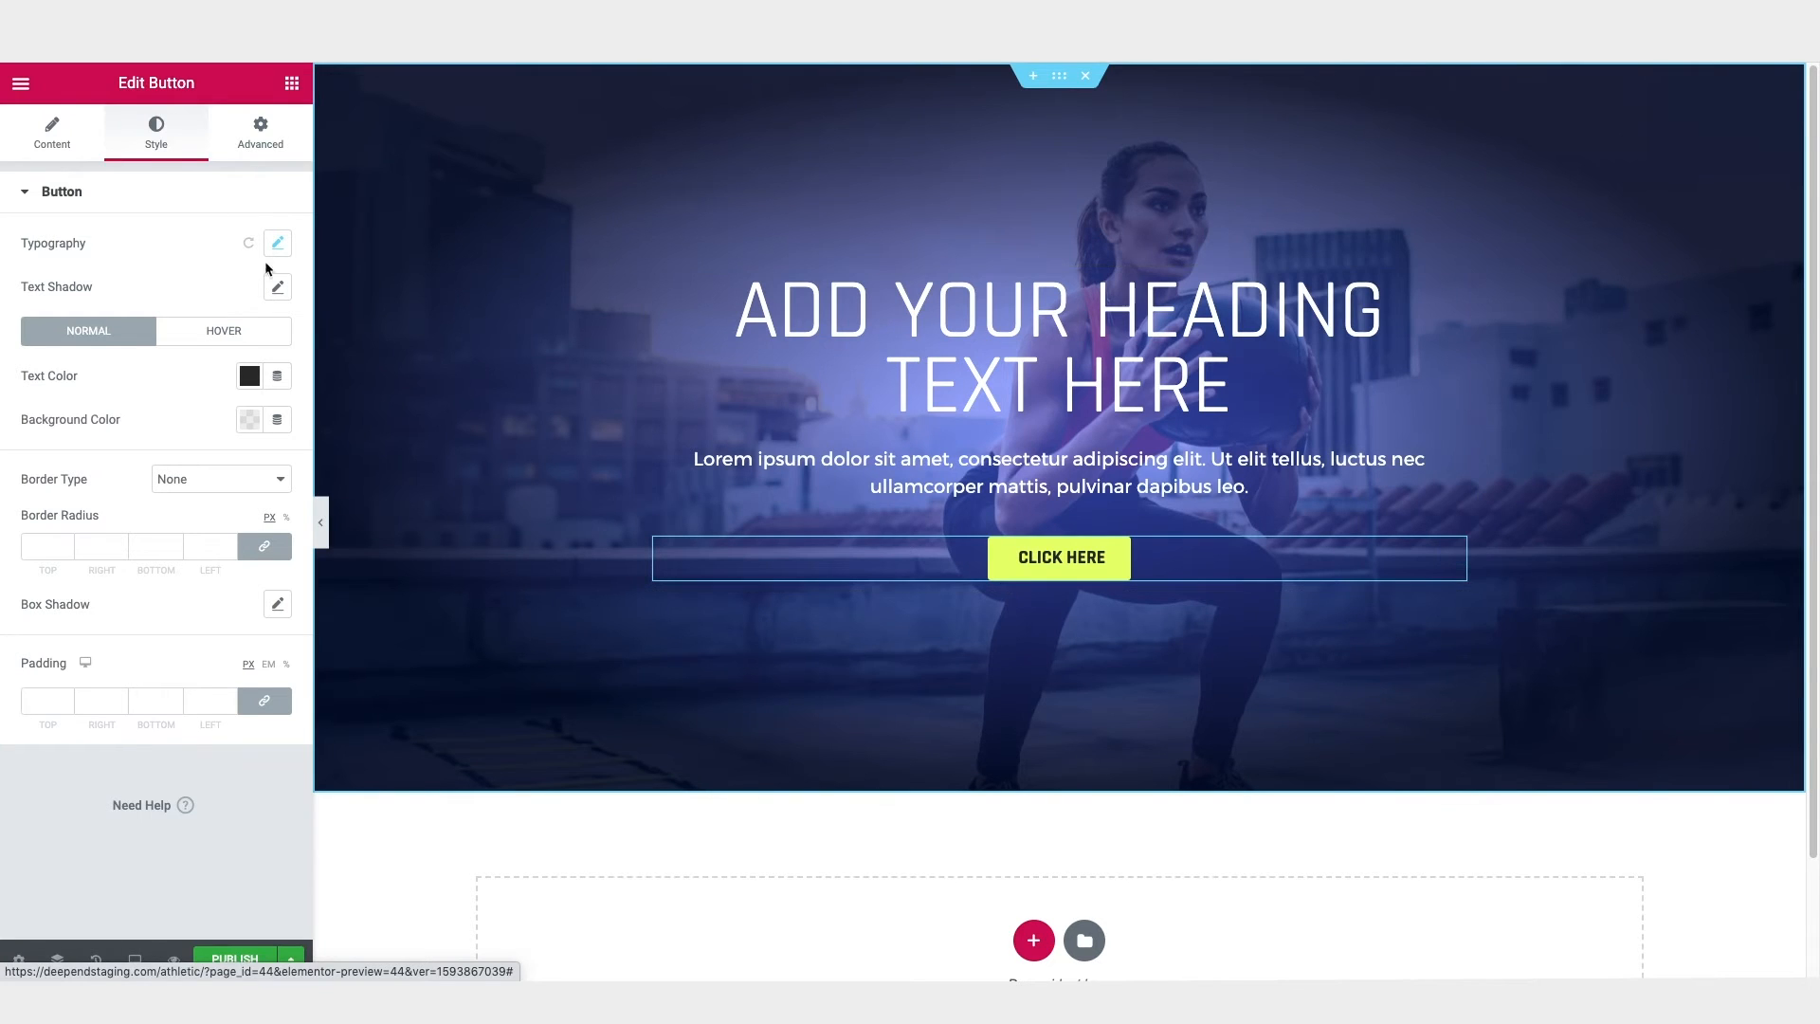
Step: Round the button with a border radius of 40 px on all corners
{"action": "left_click", "coordinate": [67, 544]}
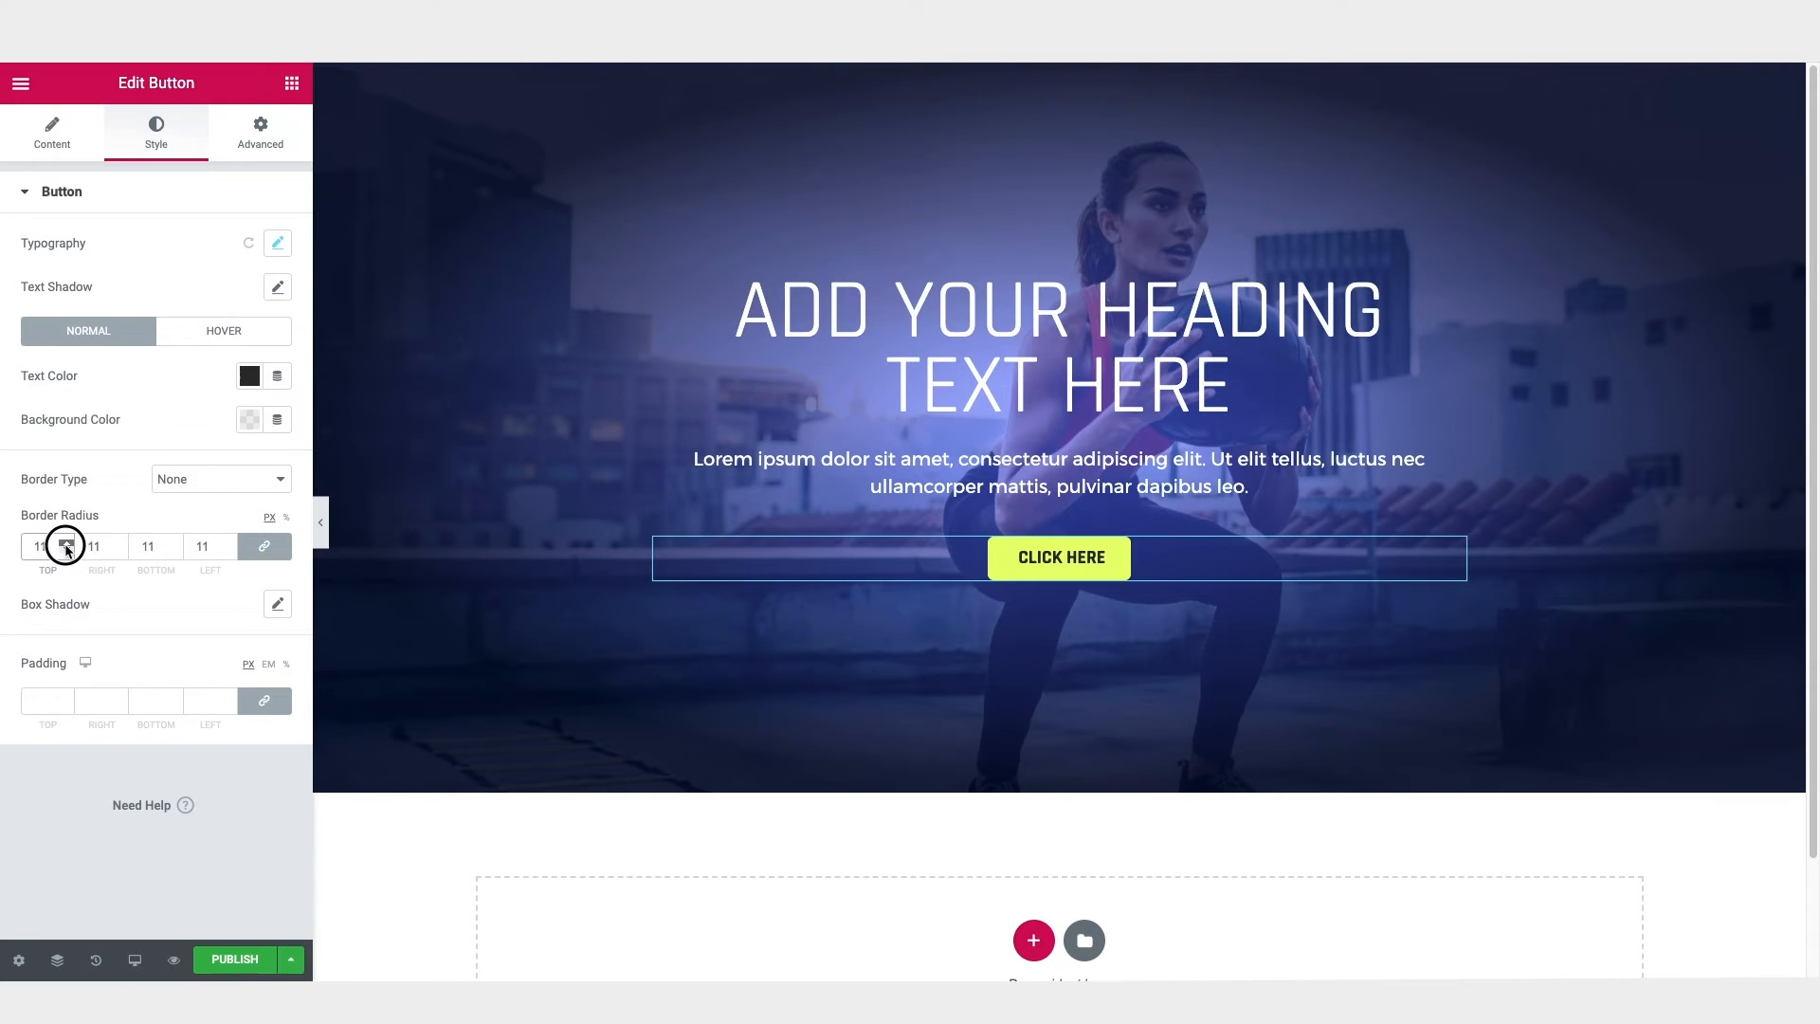
{"action": "left_click_drag", "start_coordinate": [67, 548], "coordinate": [67, 549]}
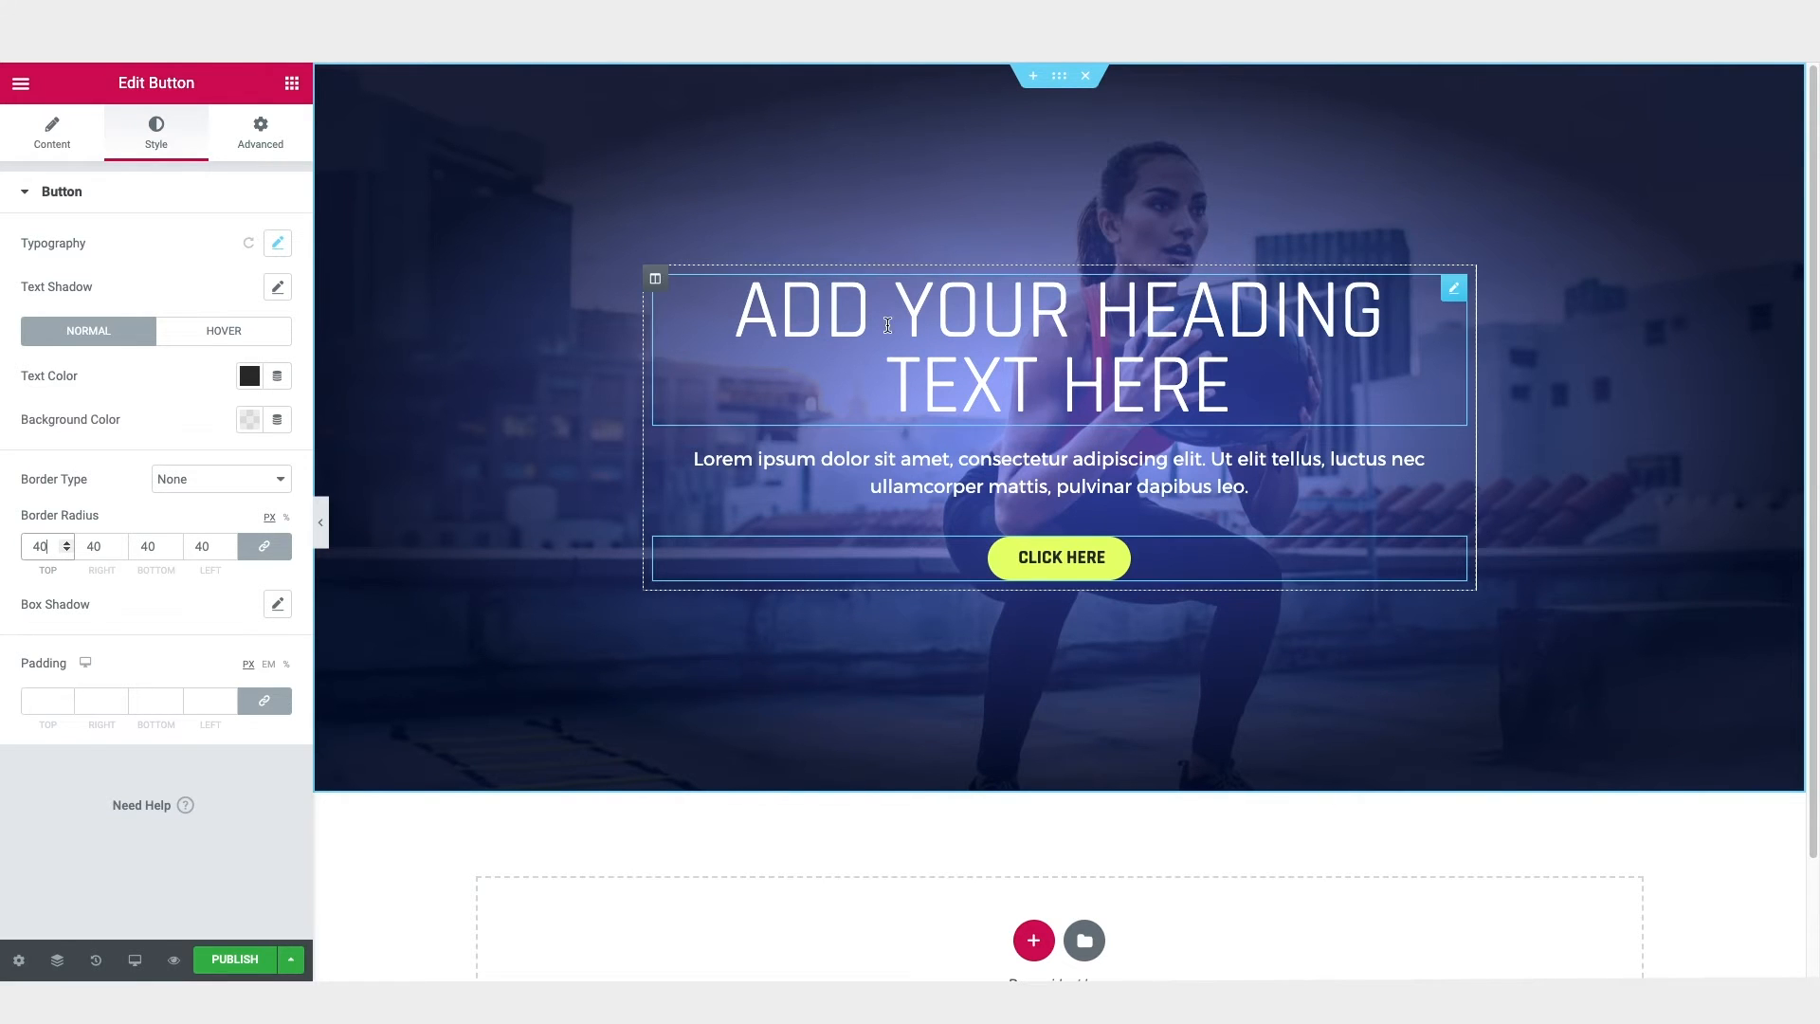
Step: Replace the hero section's background image with shutterstock_1442676278.jpg, the photo of the couple on a sofa
{"action": "left_click", "coordinate": [1060, 76]}
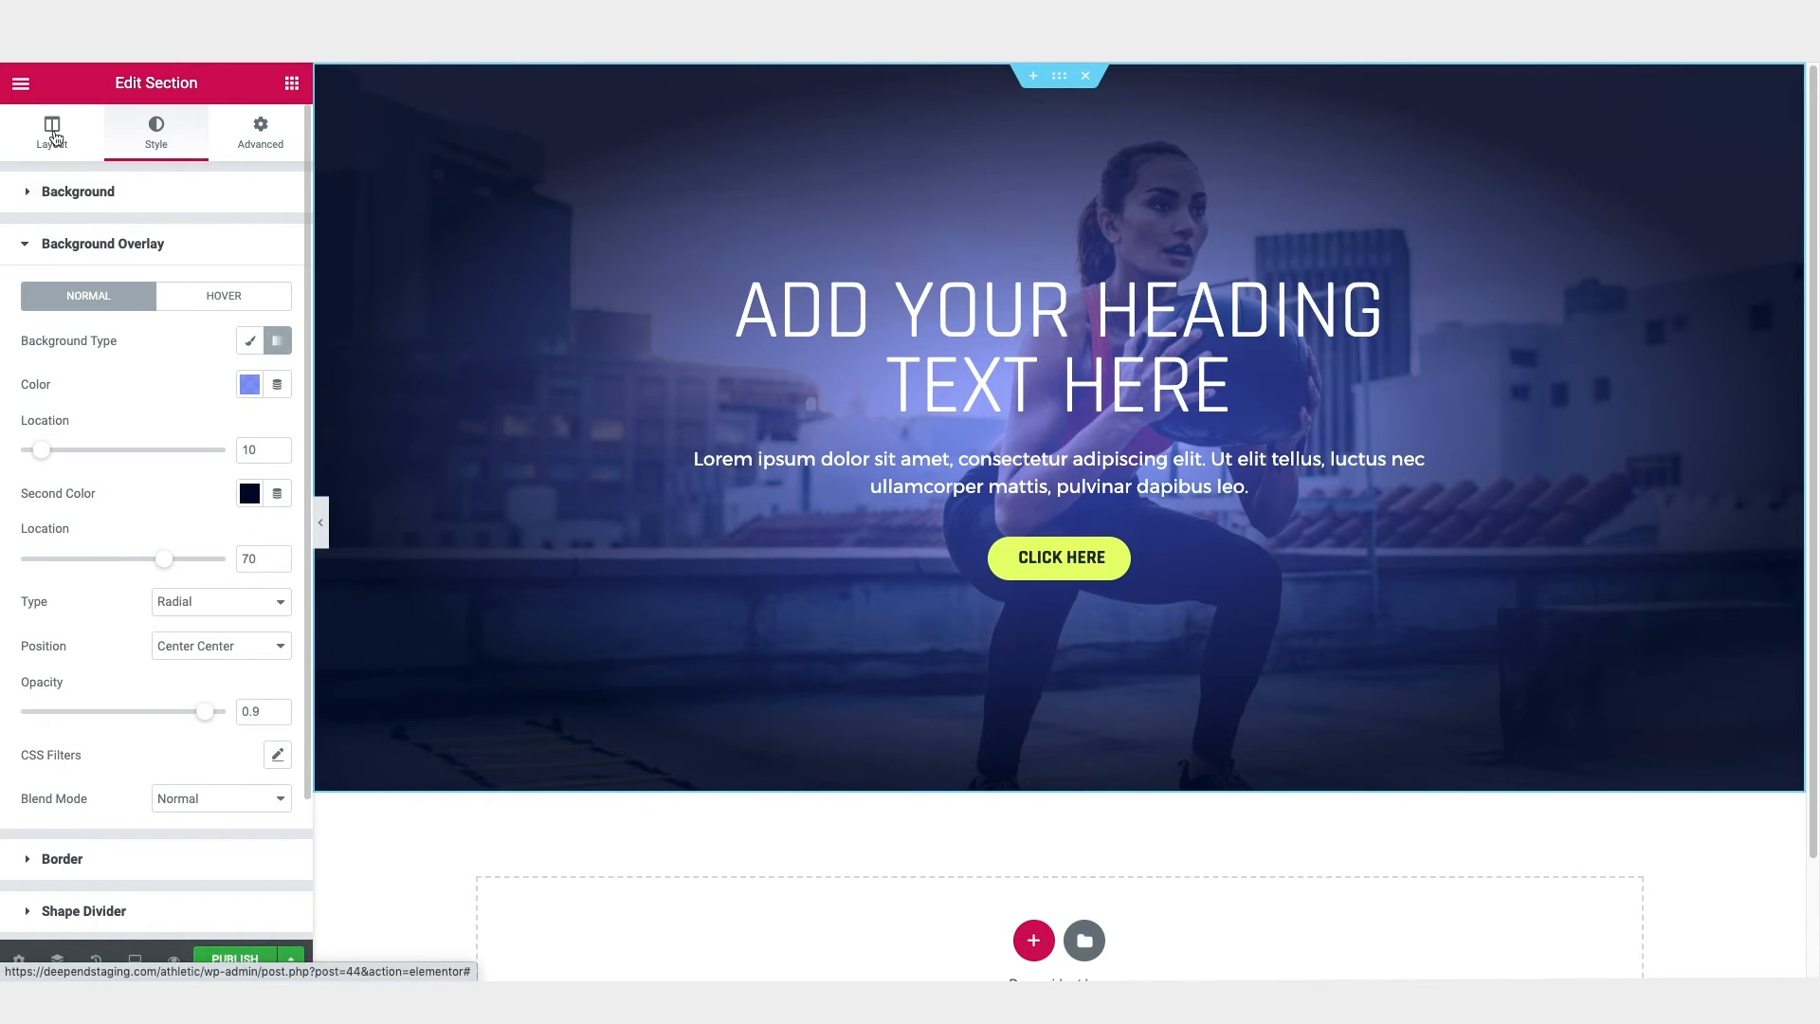
{"action": "left_click", "coordinate": [95, 194]}
{"action": "left_click", "coordinate": [162, 500]}
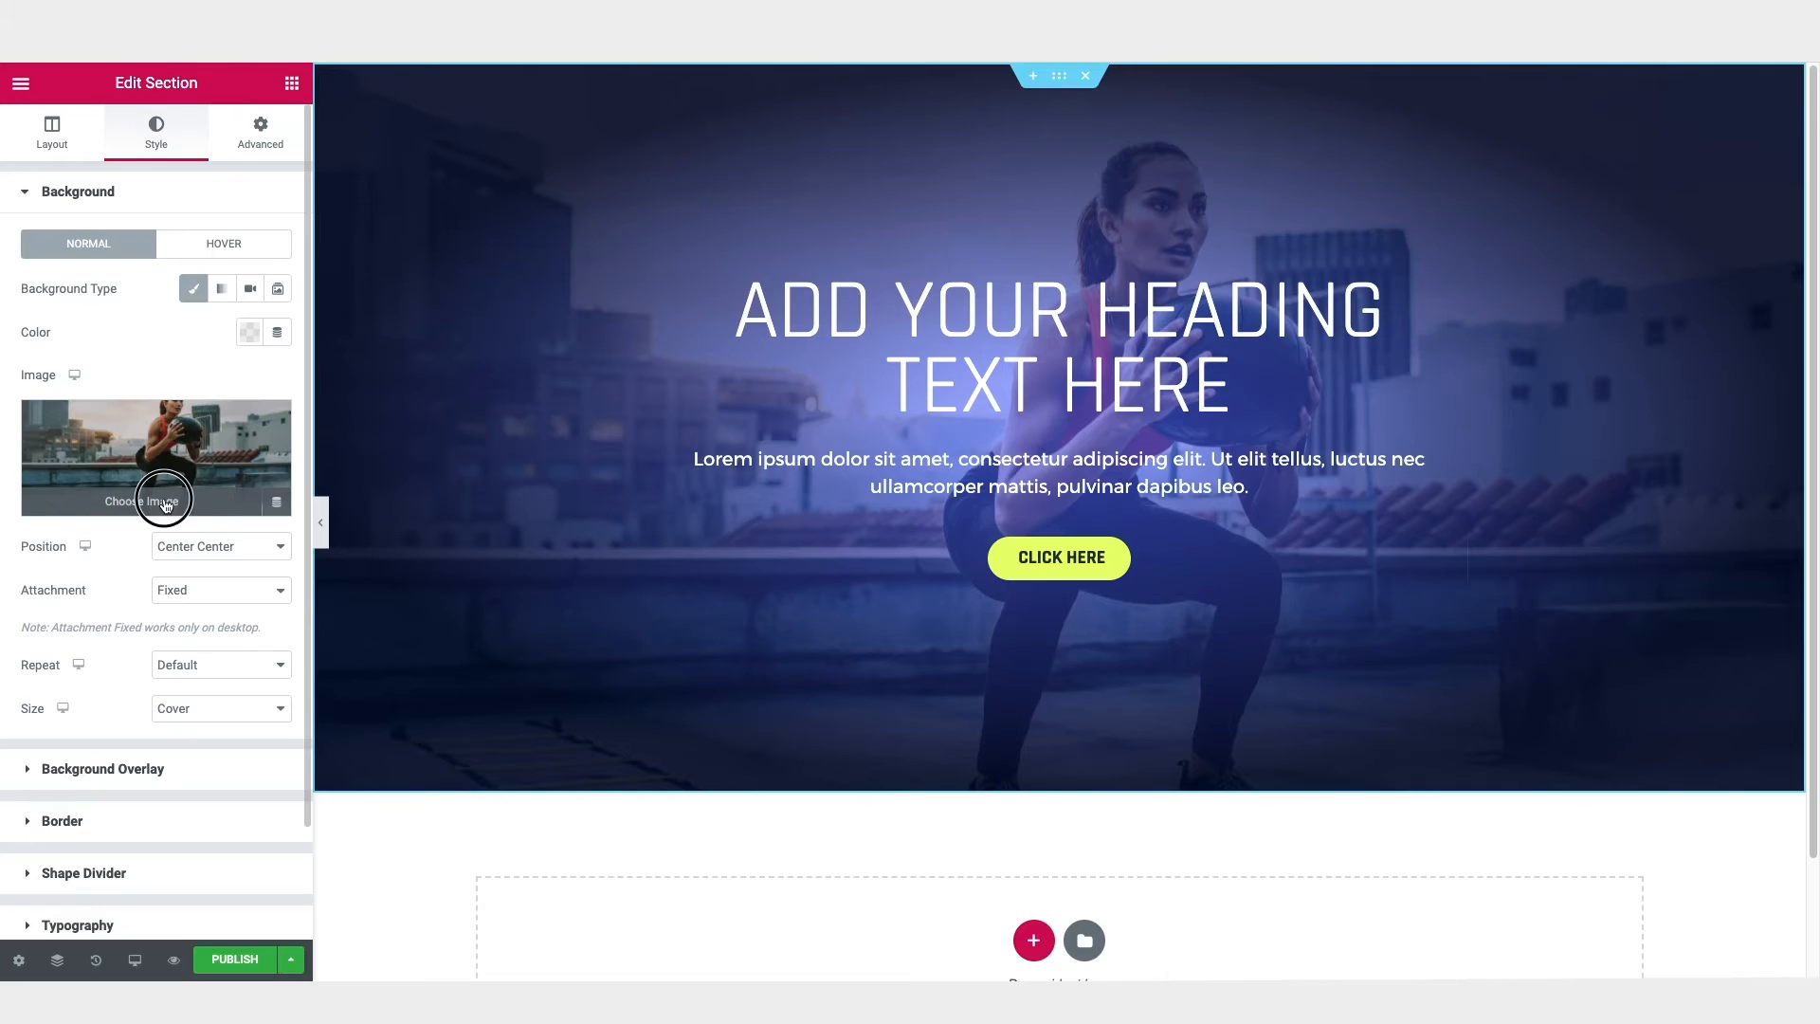
{"action": "left_click", "coordinate": [248, 365]}
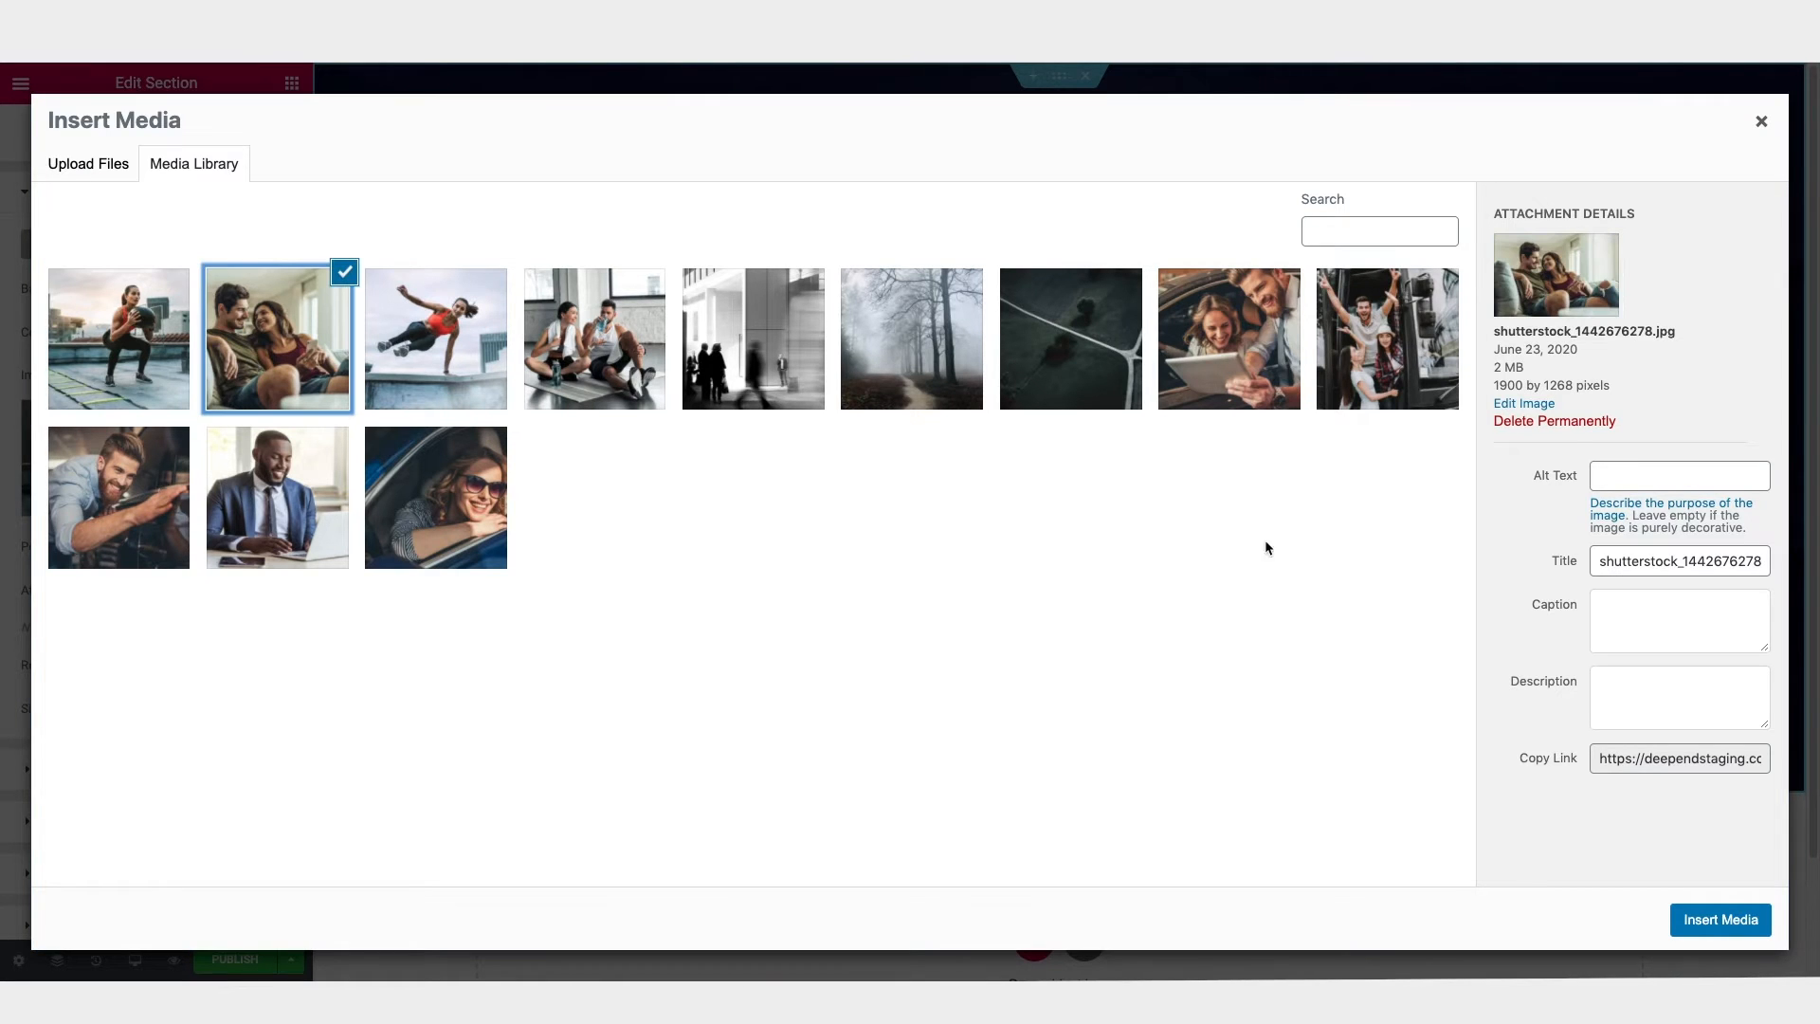
{"action": "left_click", "coordinate": [1714, 919]}
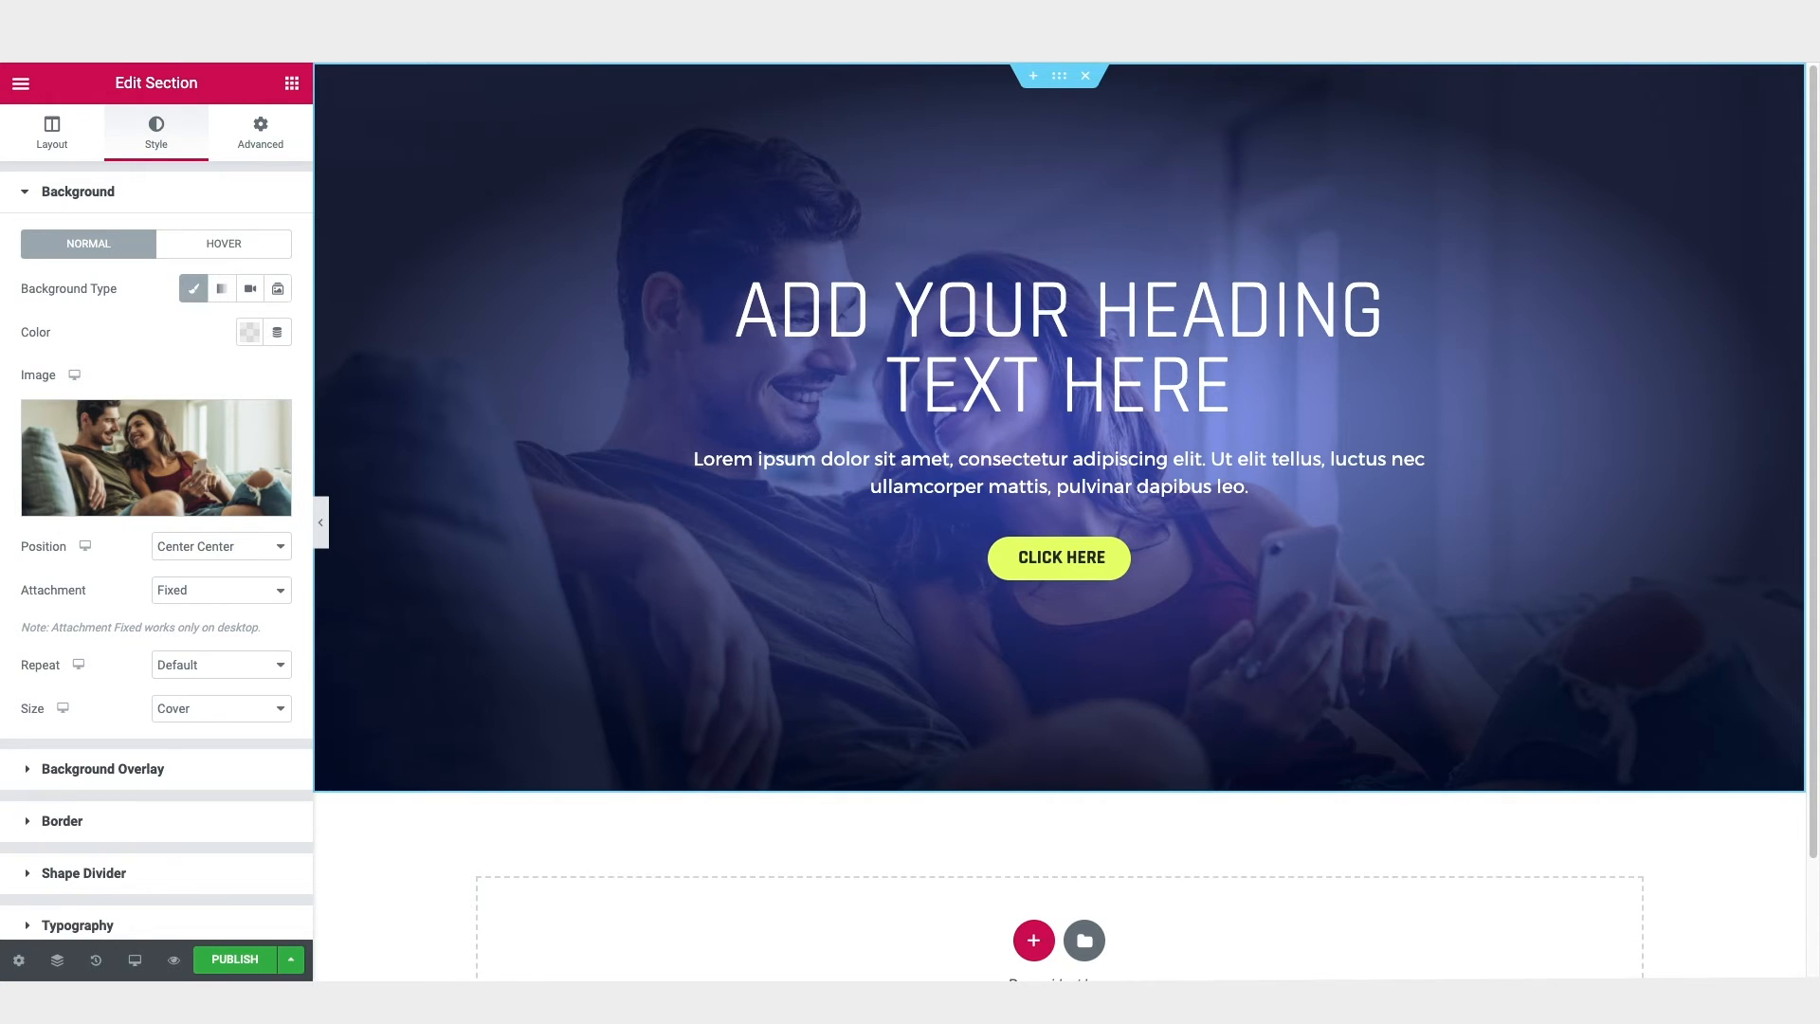
Step: Add a section with three equal columns below the hero and set its content width to Full Width
{"action": "scroll", "coordinate": [1052, 557], "scroll_direction": "down", "scroll_amount": 3}
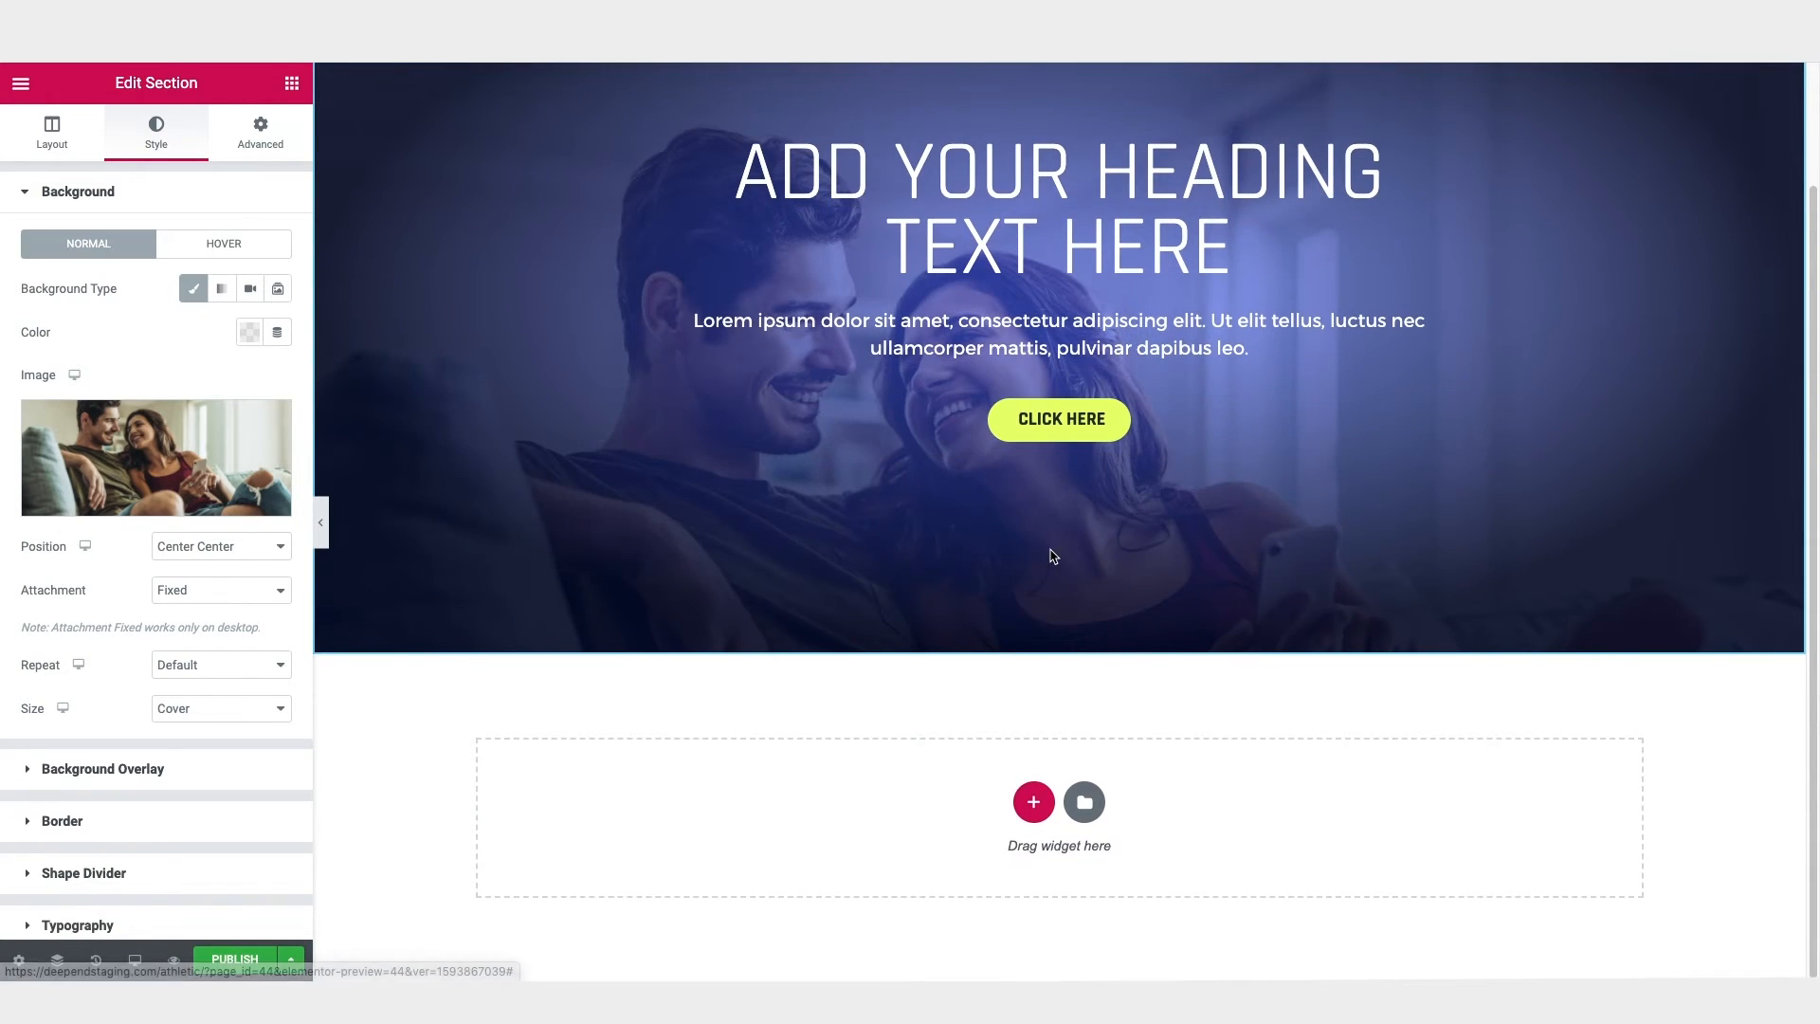
{"action": "left_click", "coordinate": [1035, 804]}
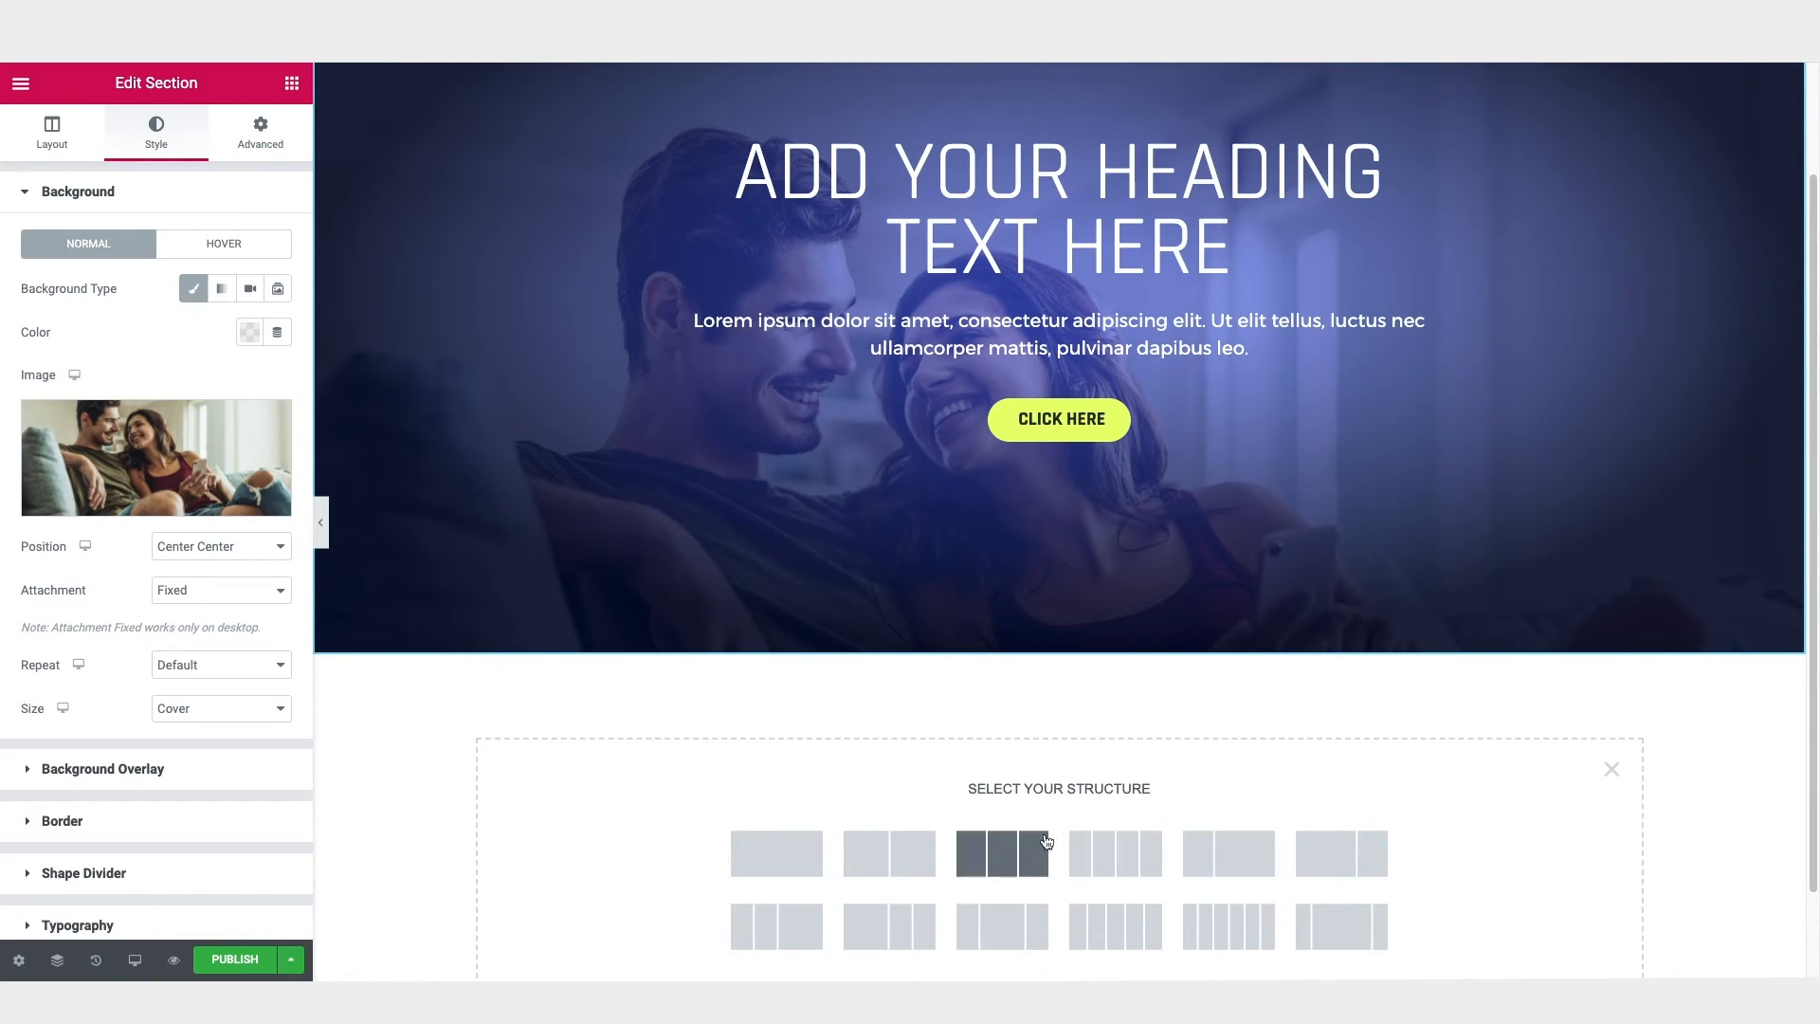
{"action": "left_click", "coordinate": [1015, 853]}
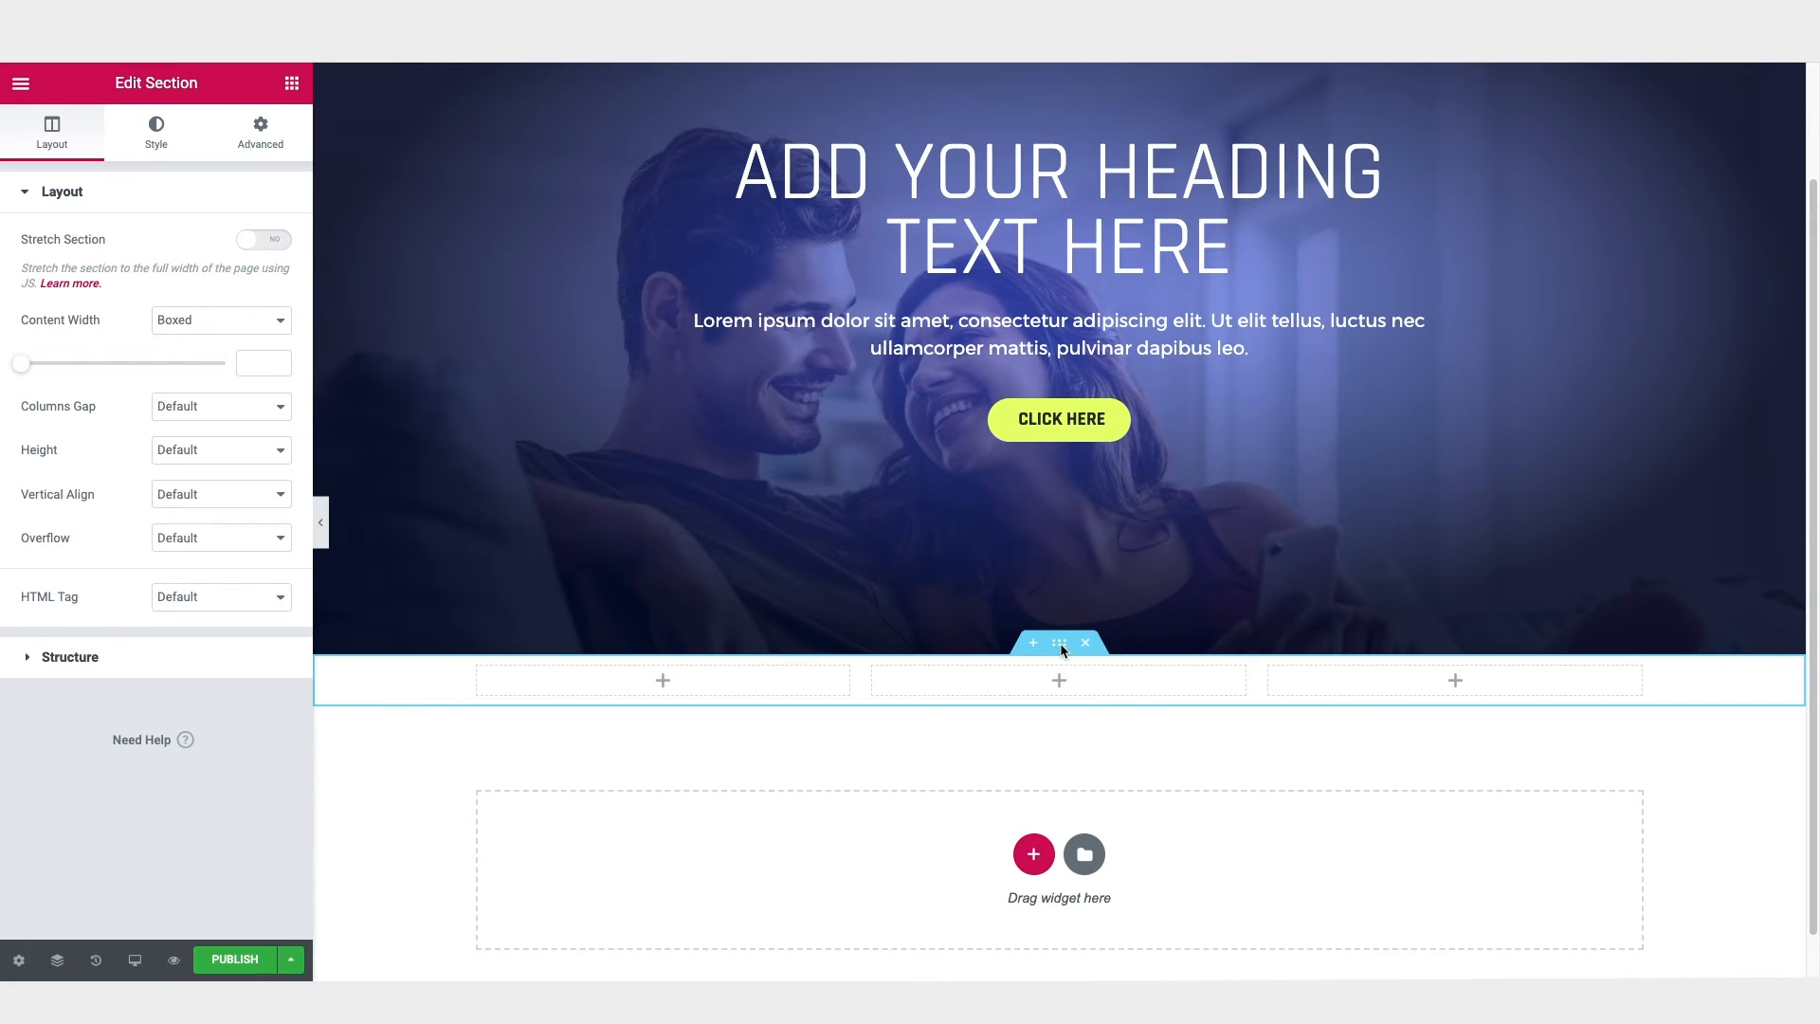
{"action": "left_click", "coordinate": [185, 320]}
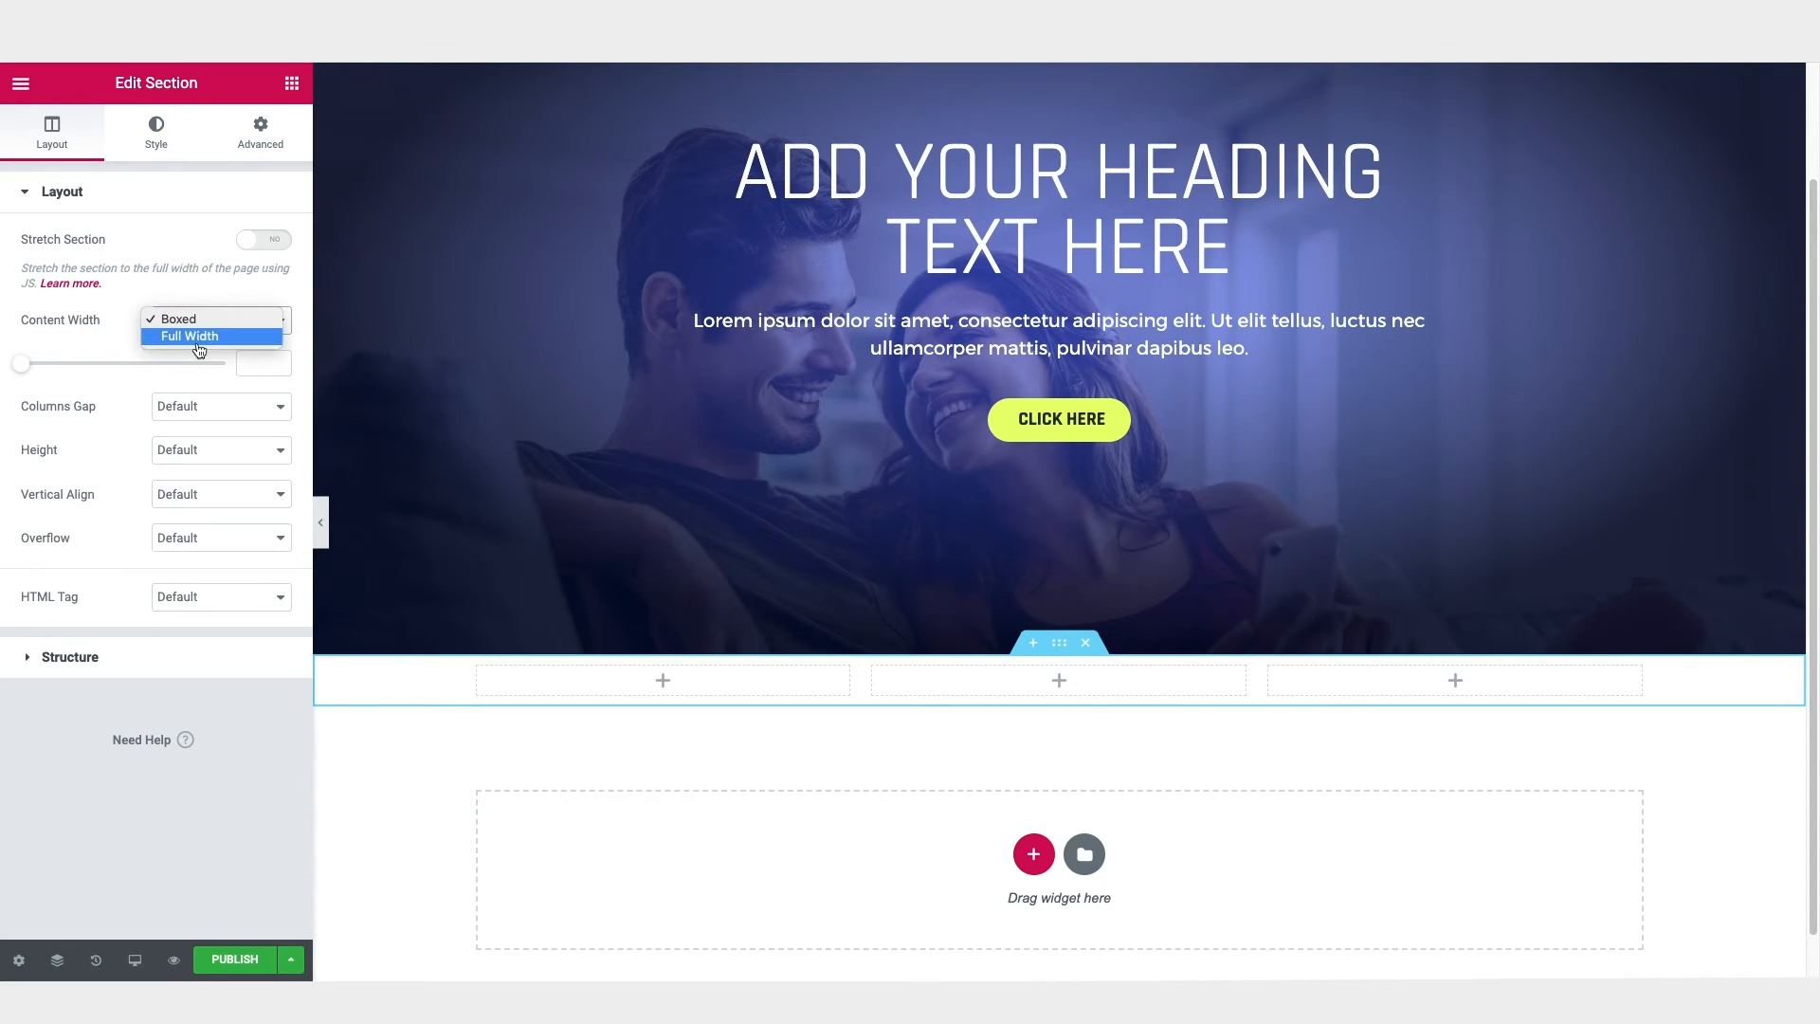
{"action": "left_click", "coordinate": [200, 337]}
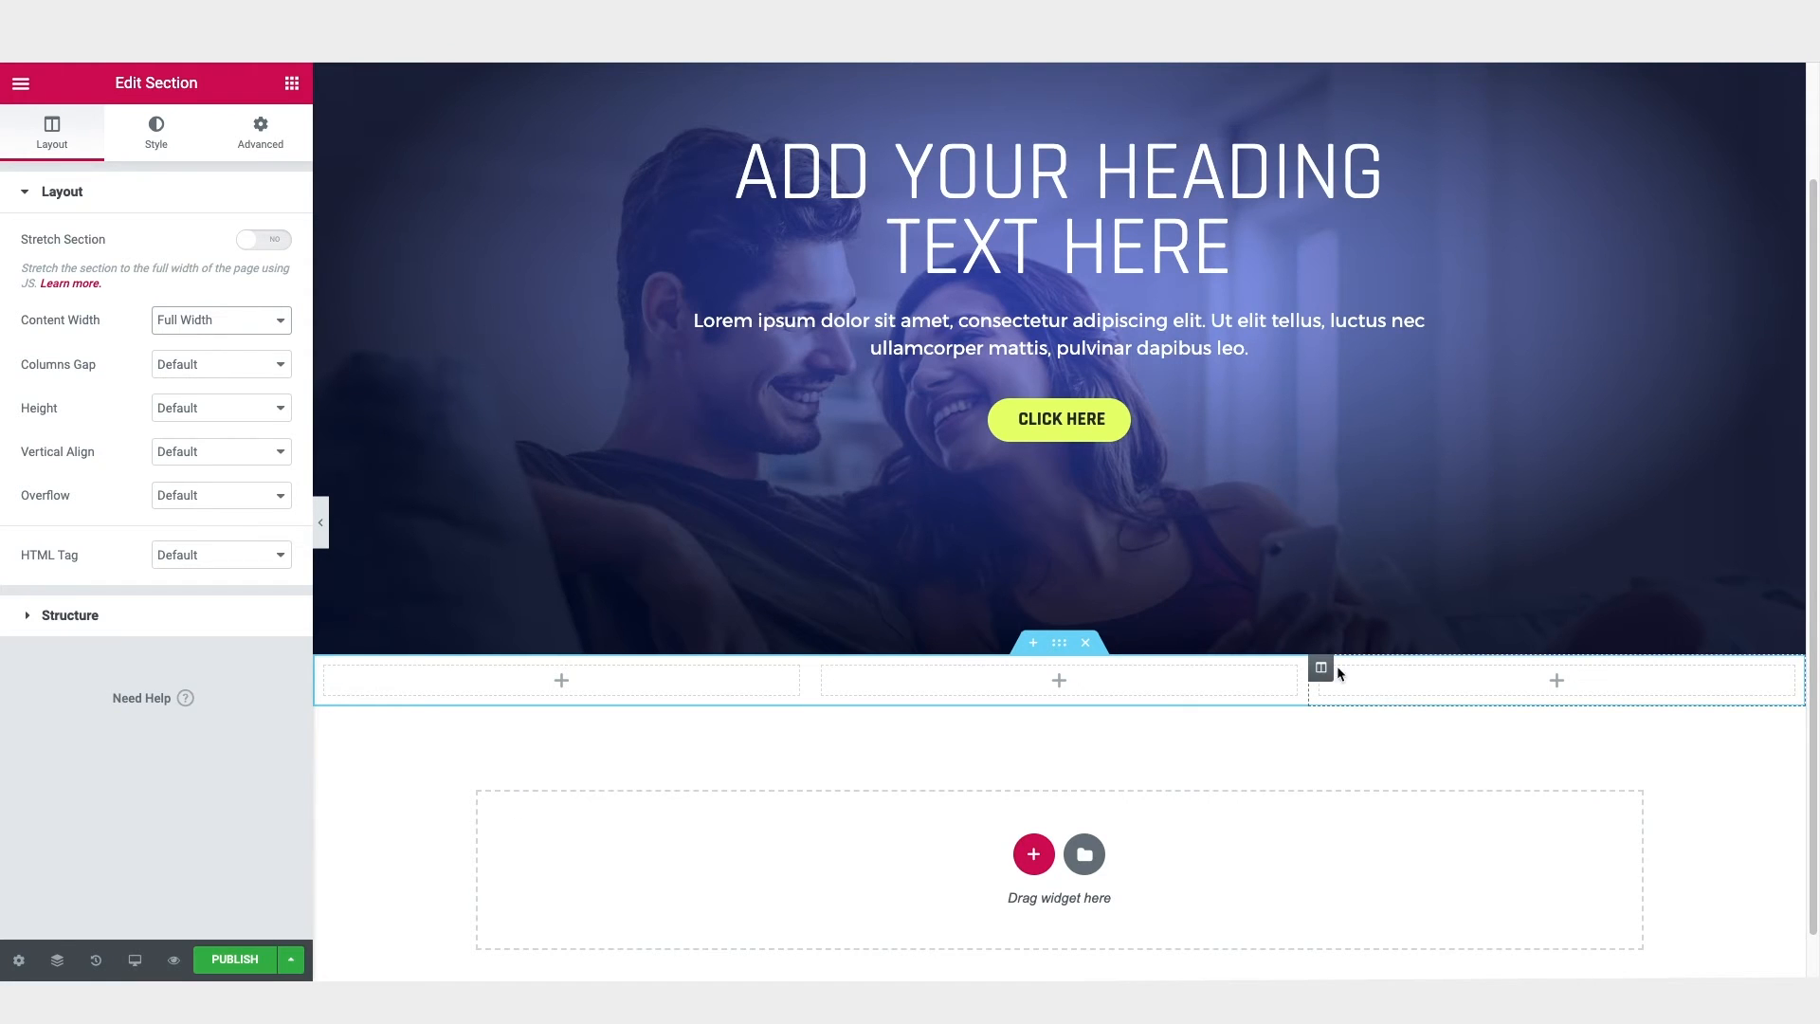
Step: Add a Heading widget and a Text Editor widget to the first column, and place an Icon widget above them
{"action": "left_click", "coordinate": [292, 84]}
{"action": "left_click_drag", "start_coordinate": [227, 277], "coordinate": [574, 682]}
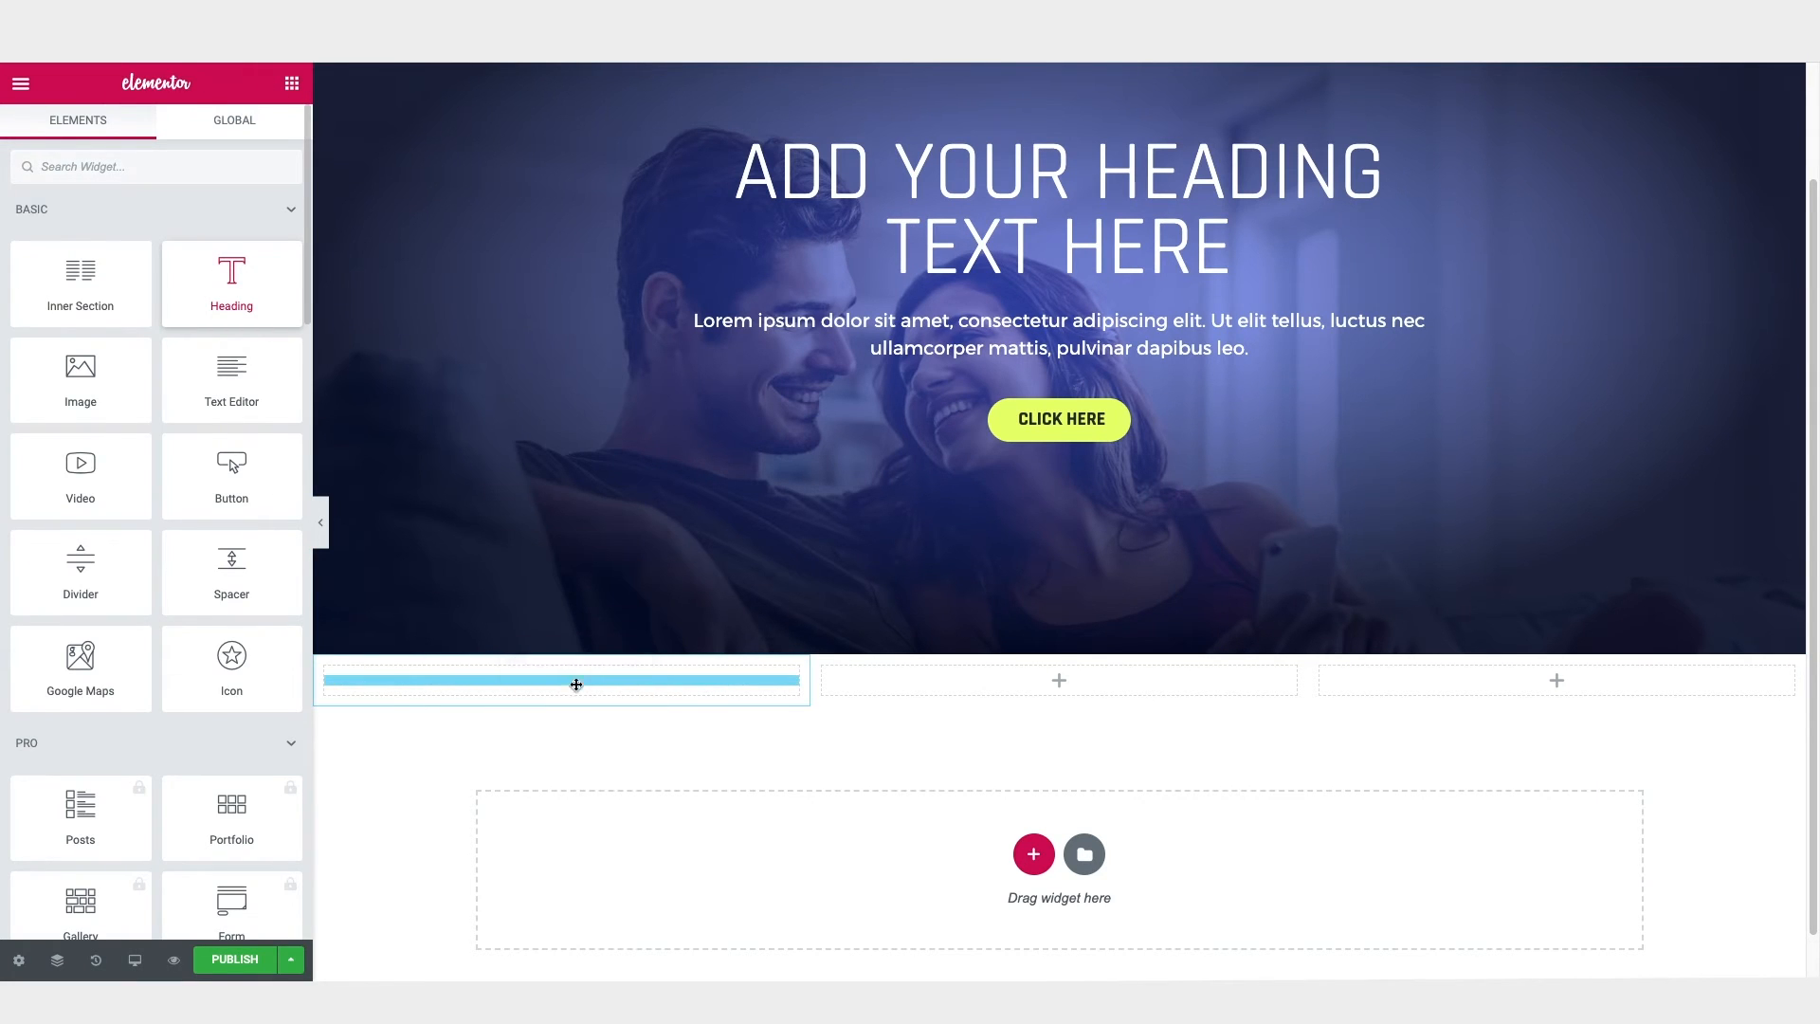
{"action": "left_click", "coordinate": [292, 83]}
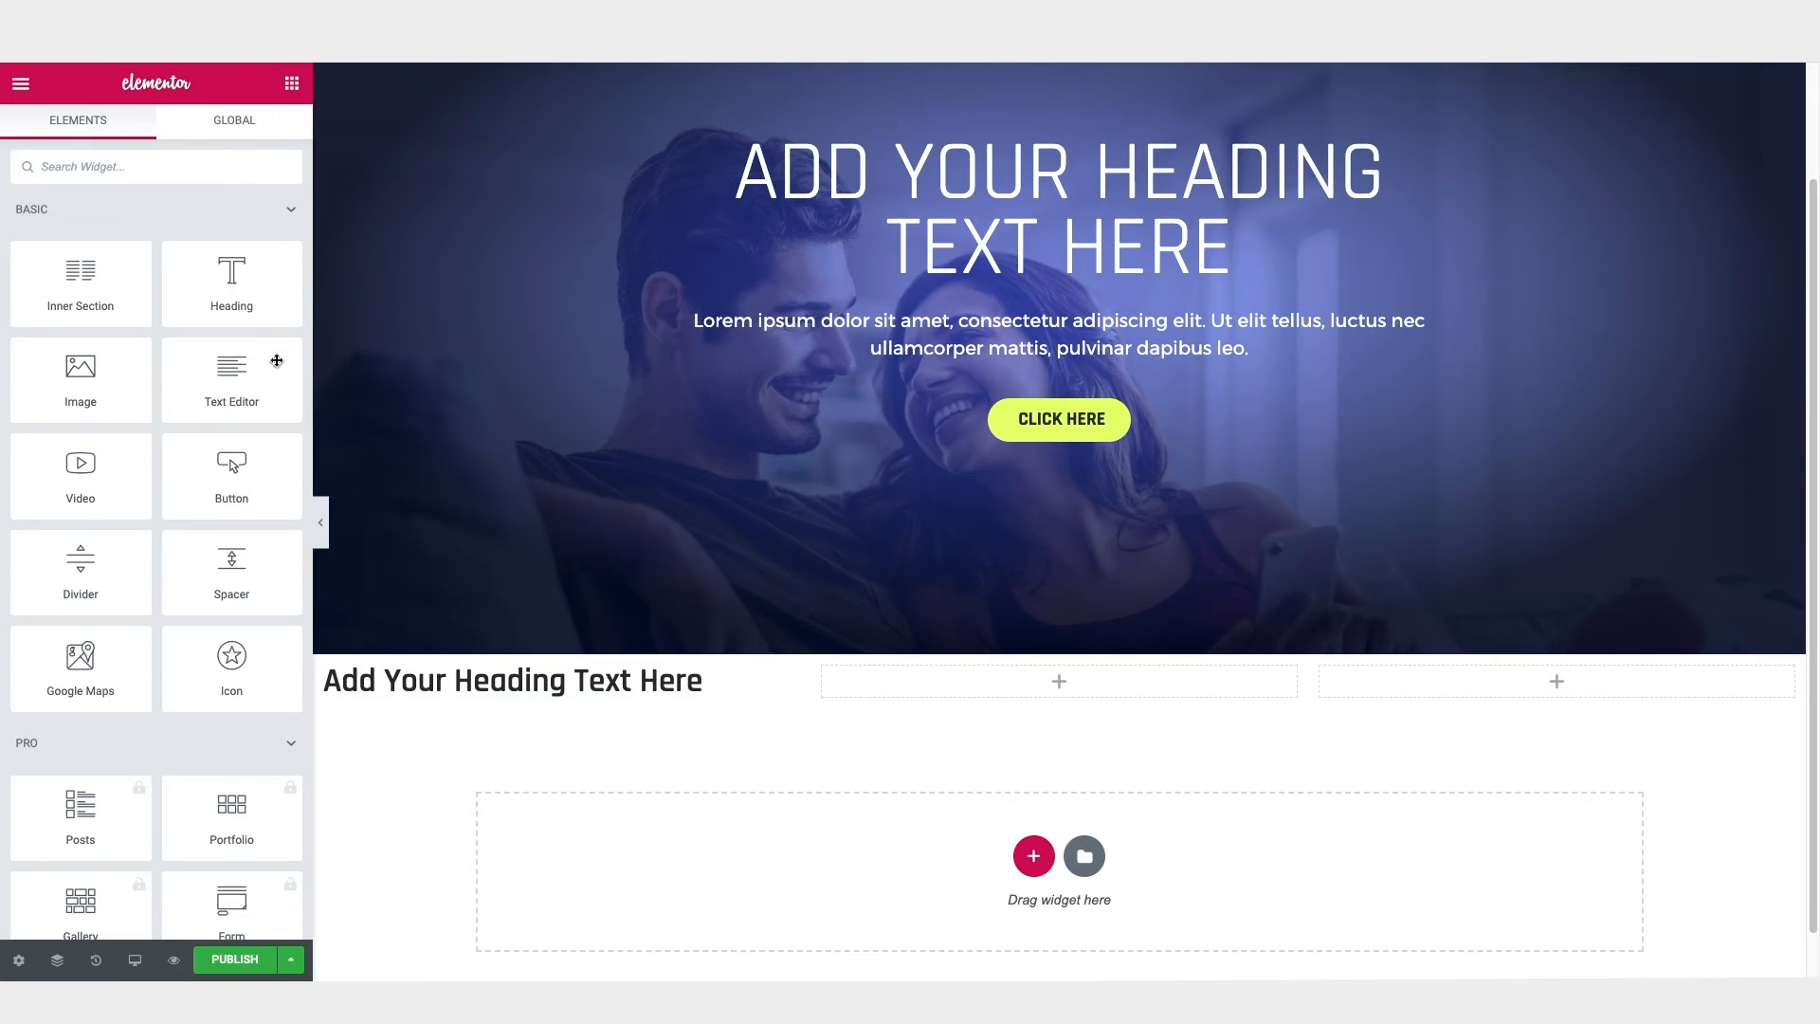
{"action": "left_click_drag", "start_coordinate": [316, 450], "coordinate": [496, 702]}
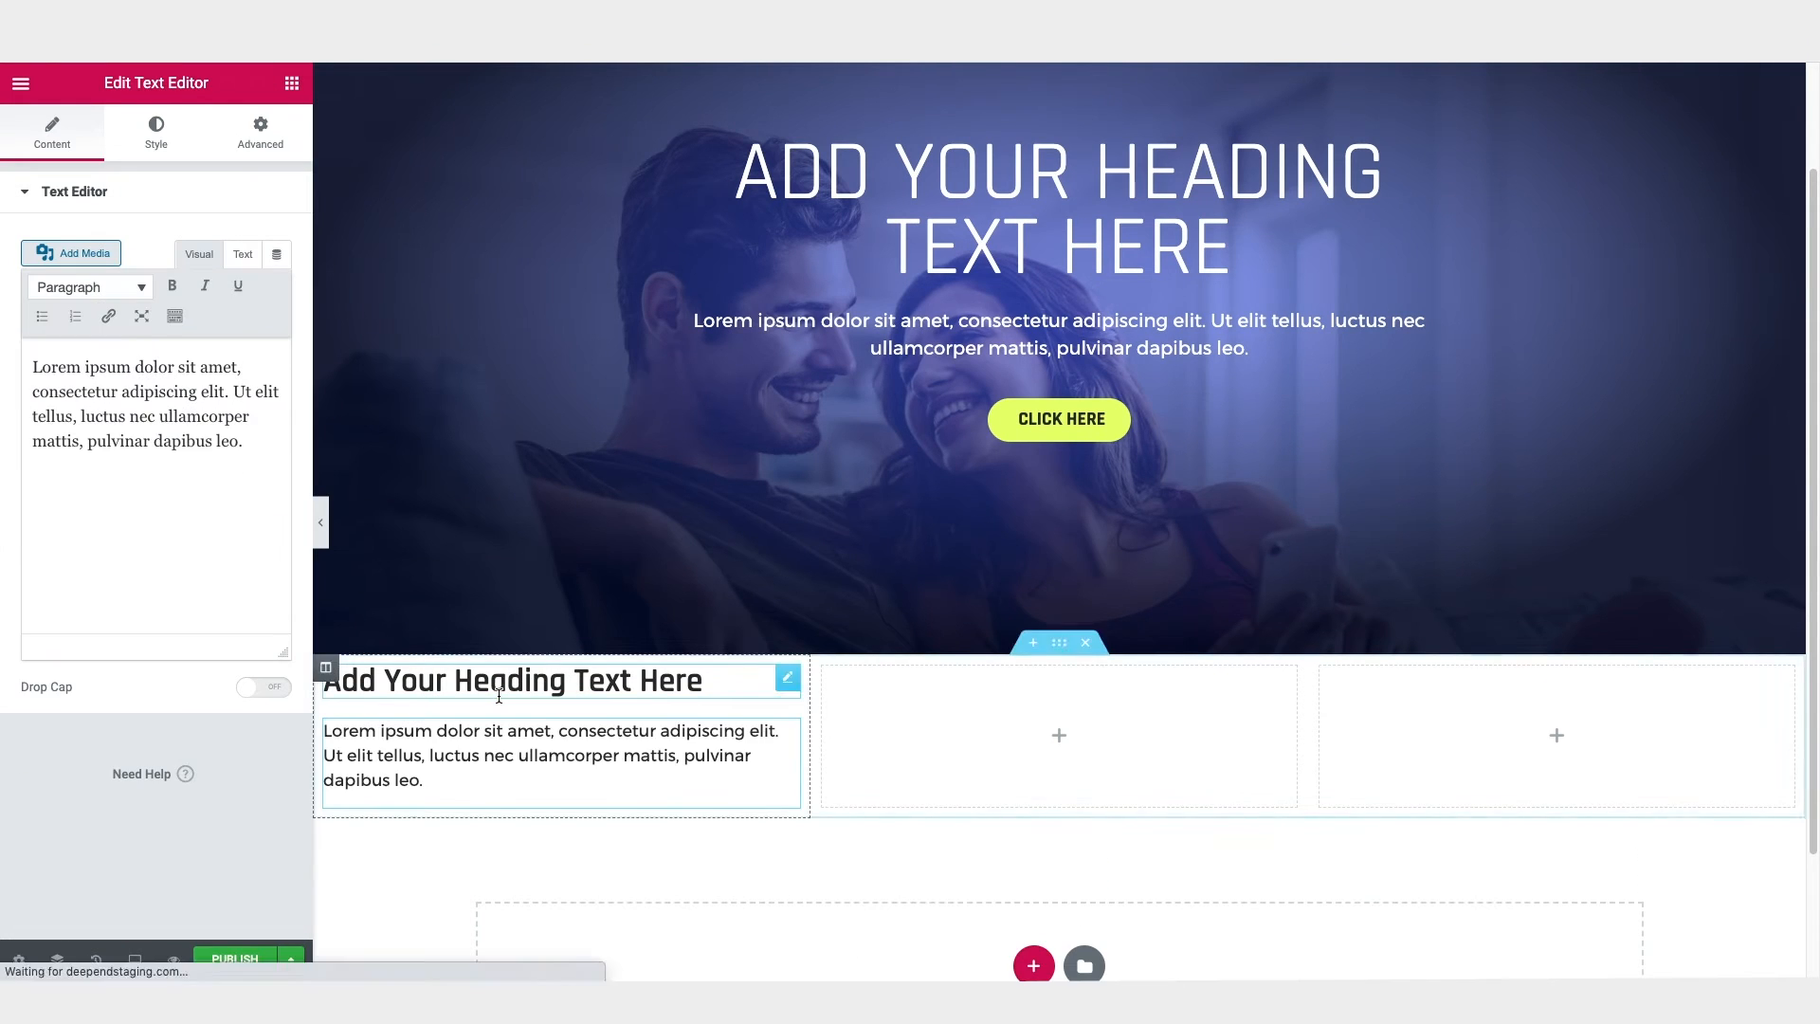
{"action": "left_click", "coordinate": [292, 83]}
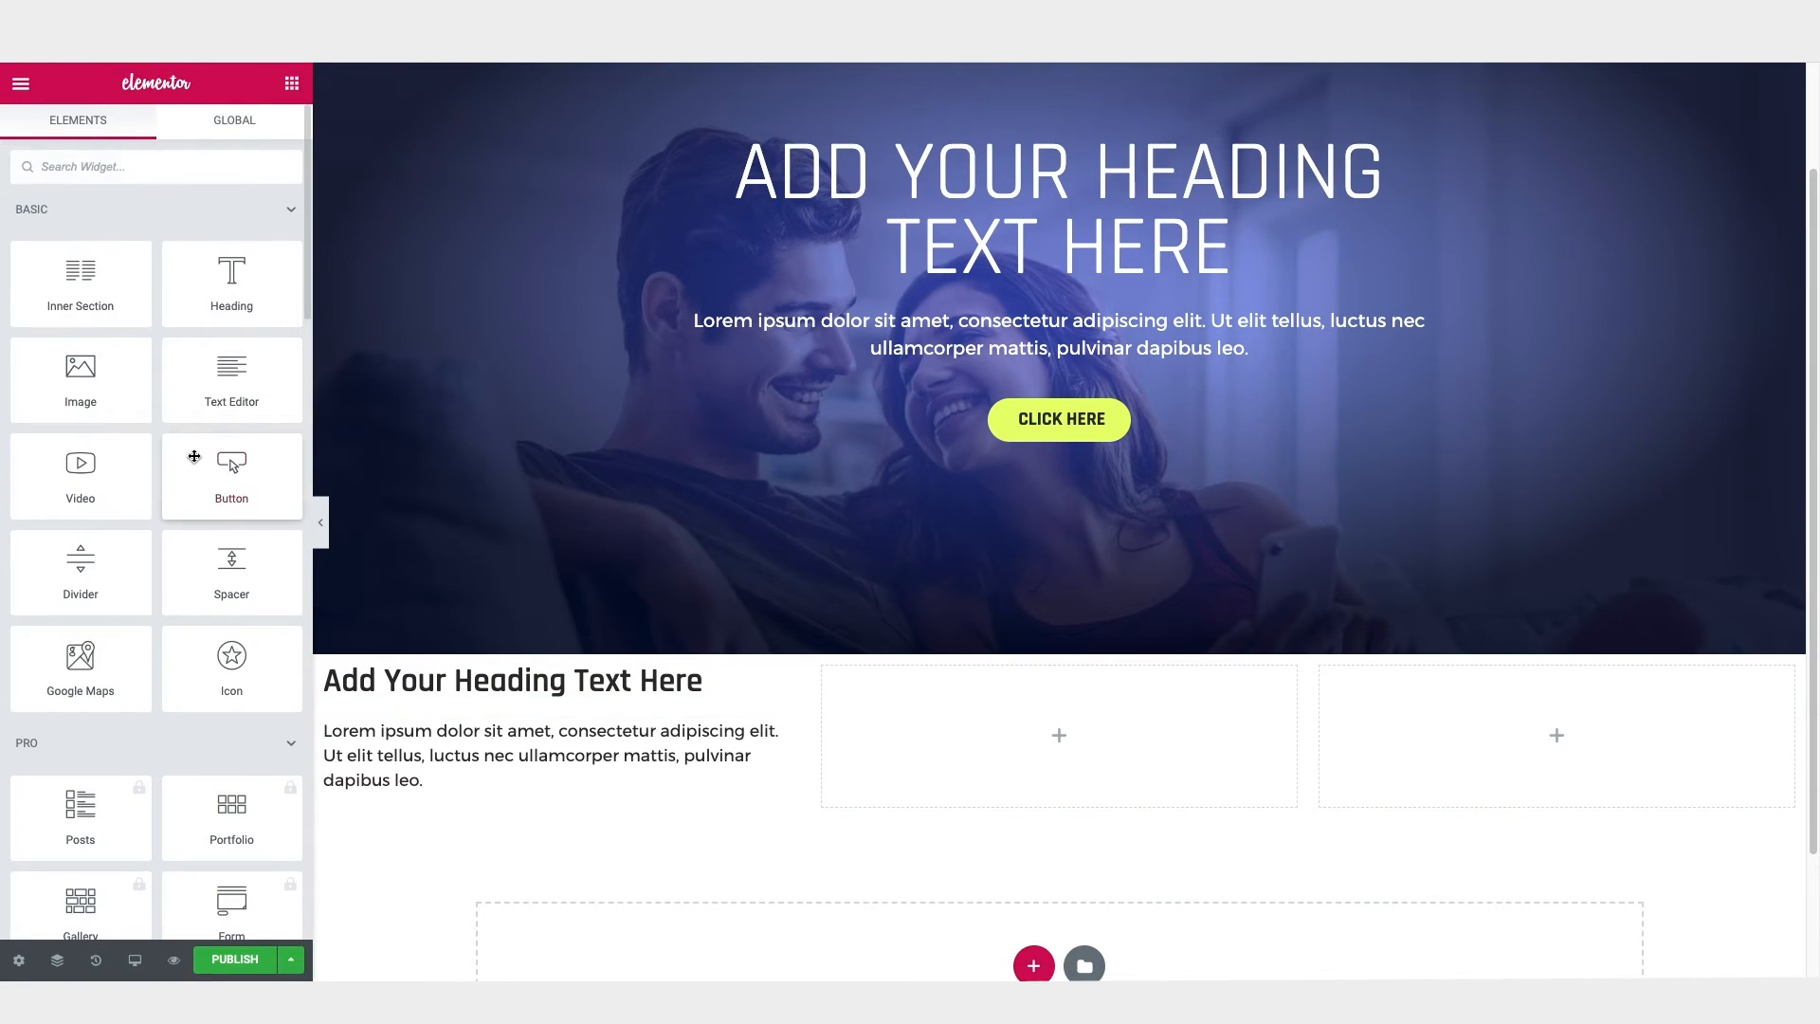
{"action": "left_click_drag", "start_coordinate": [226, 656], "coordinate": [423, 675]}
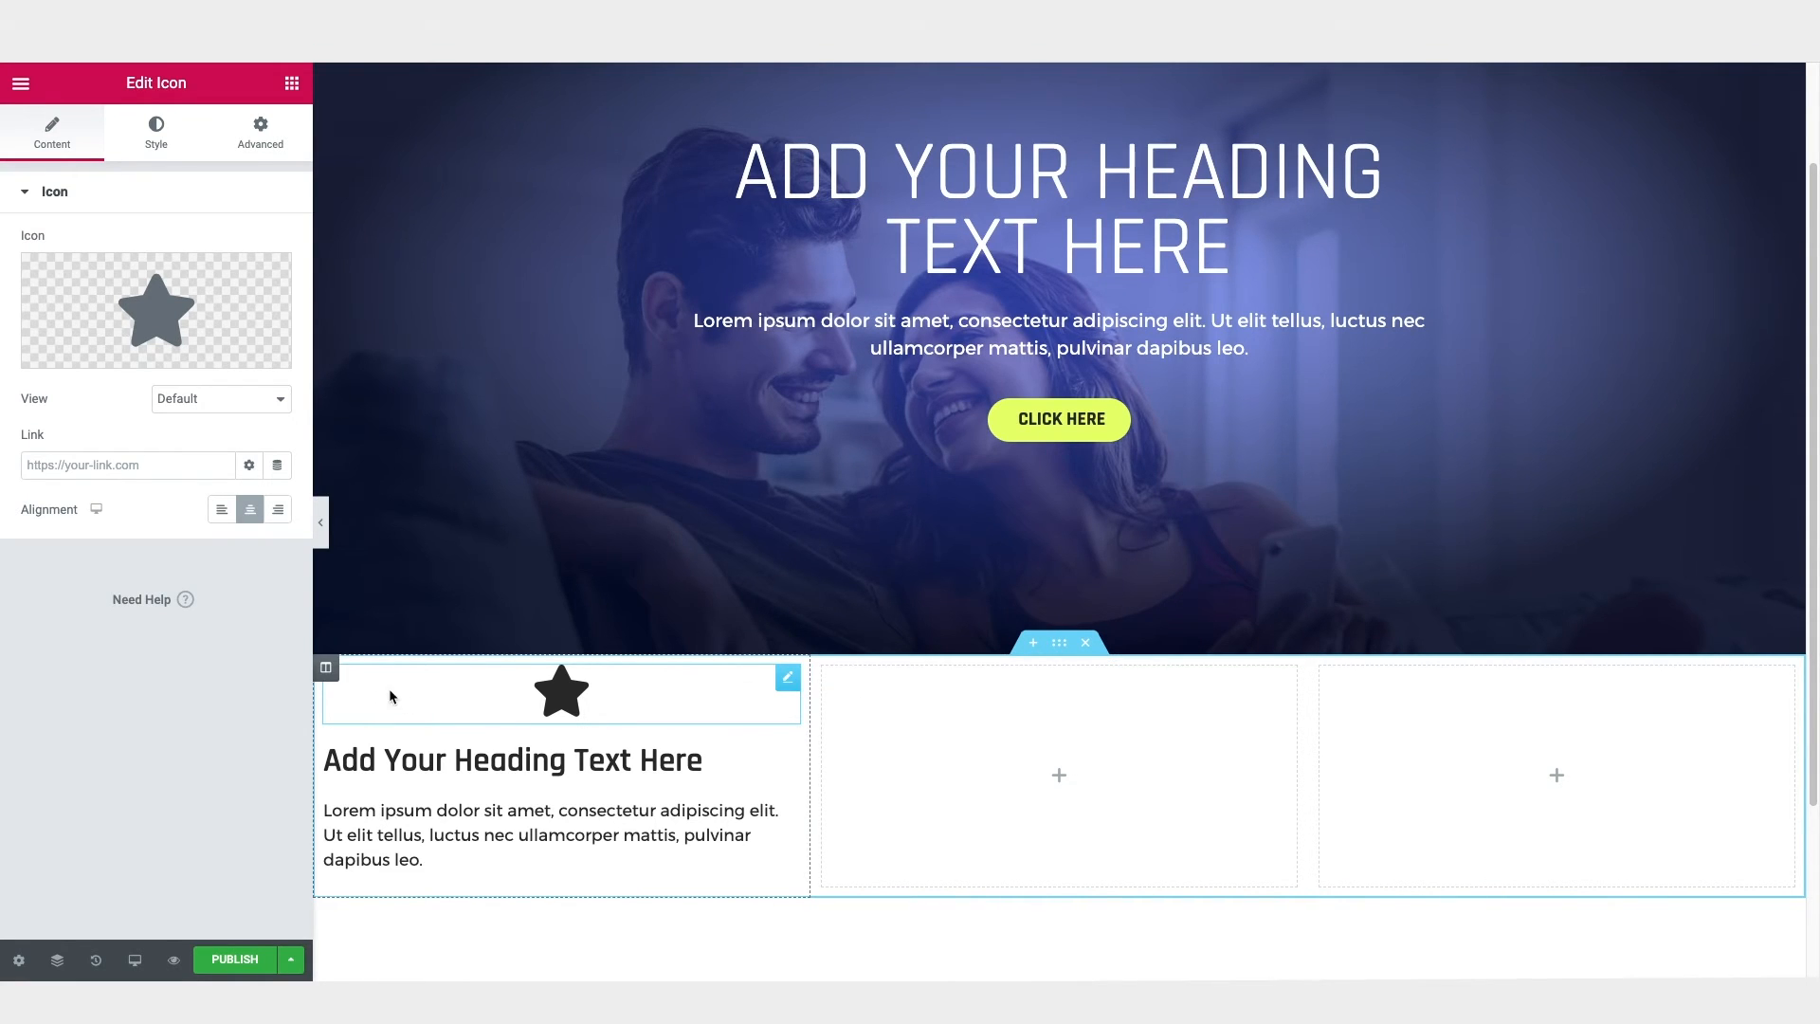
Step: Give the first column a Classic background in the saved dark navy color
{"action": "left_click", "coordinate": [326, 669]}
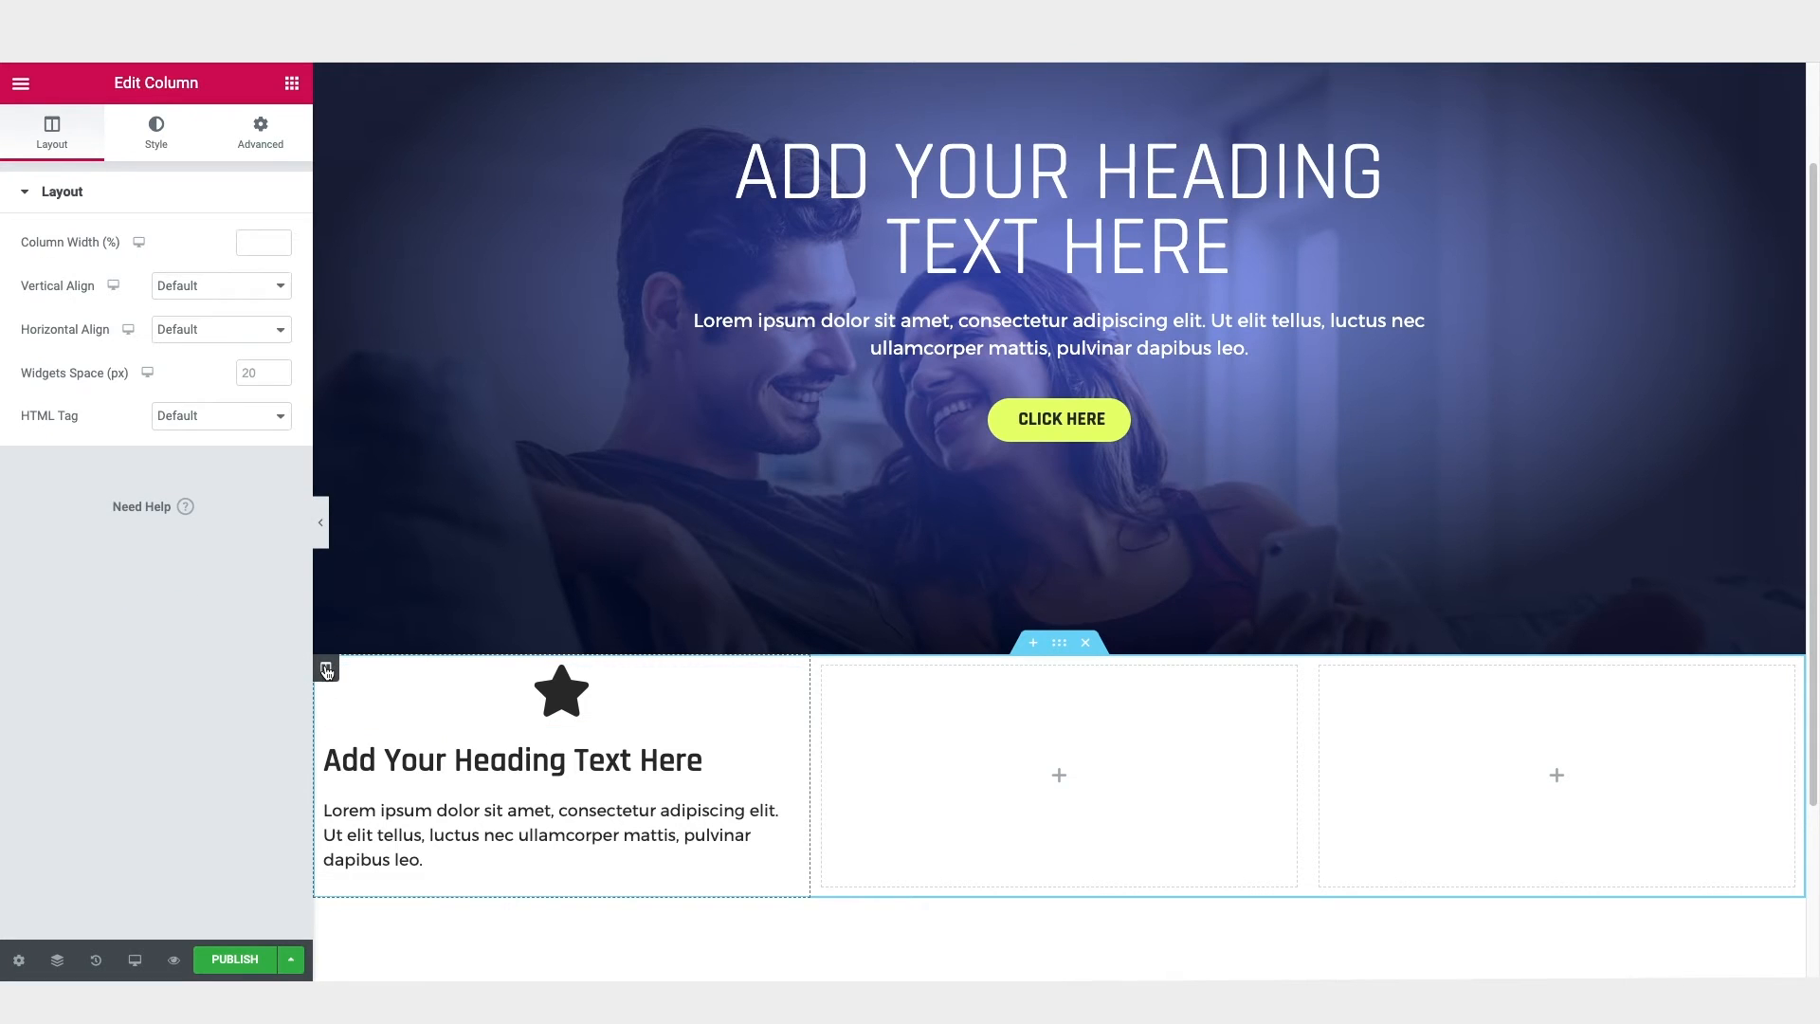
{"action": "left_click", "coordinate": [157, 147]}
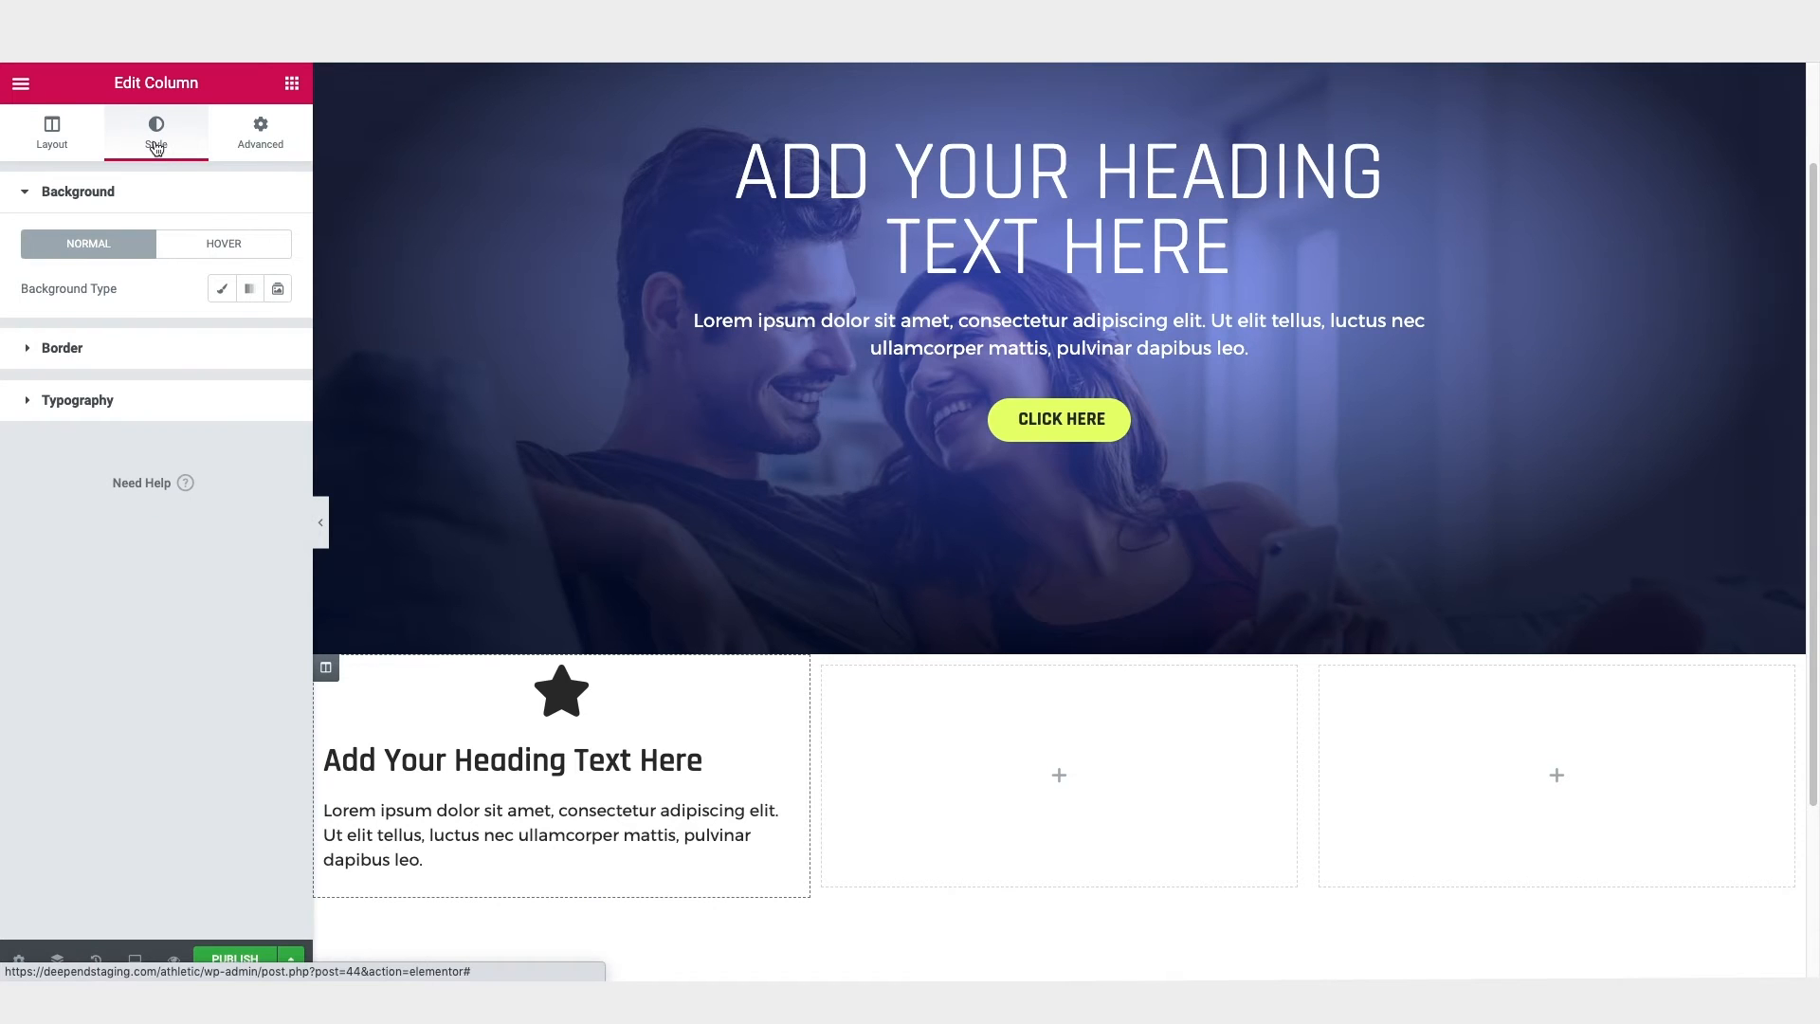
{"action": "left_click", "coordinate": [223, 290]}
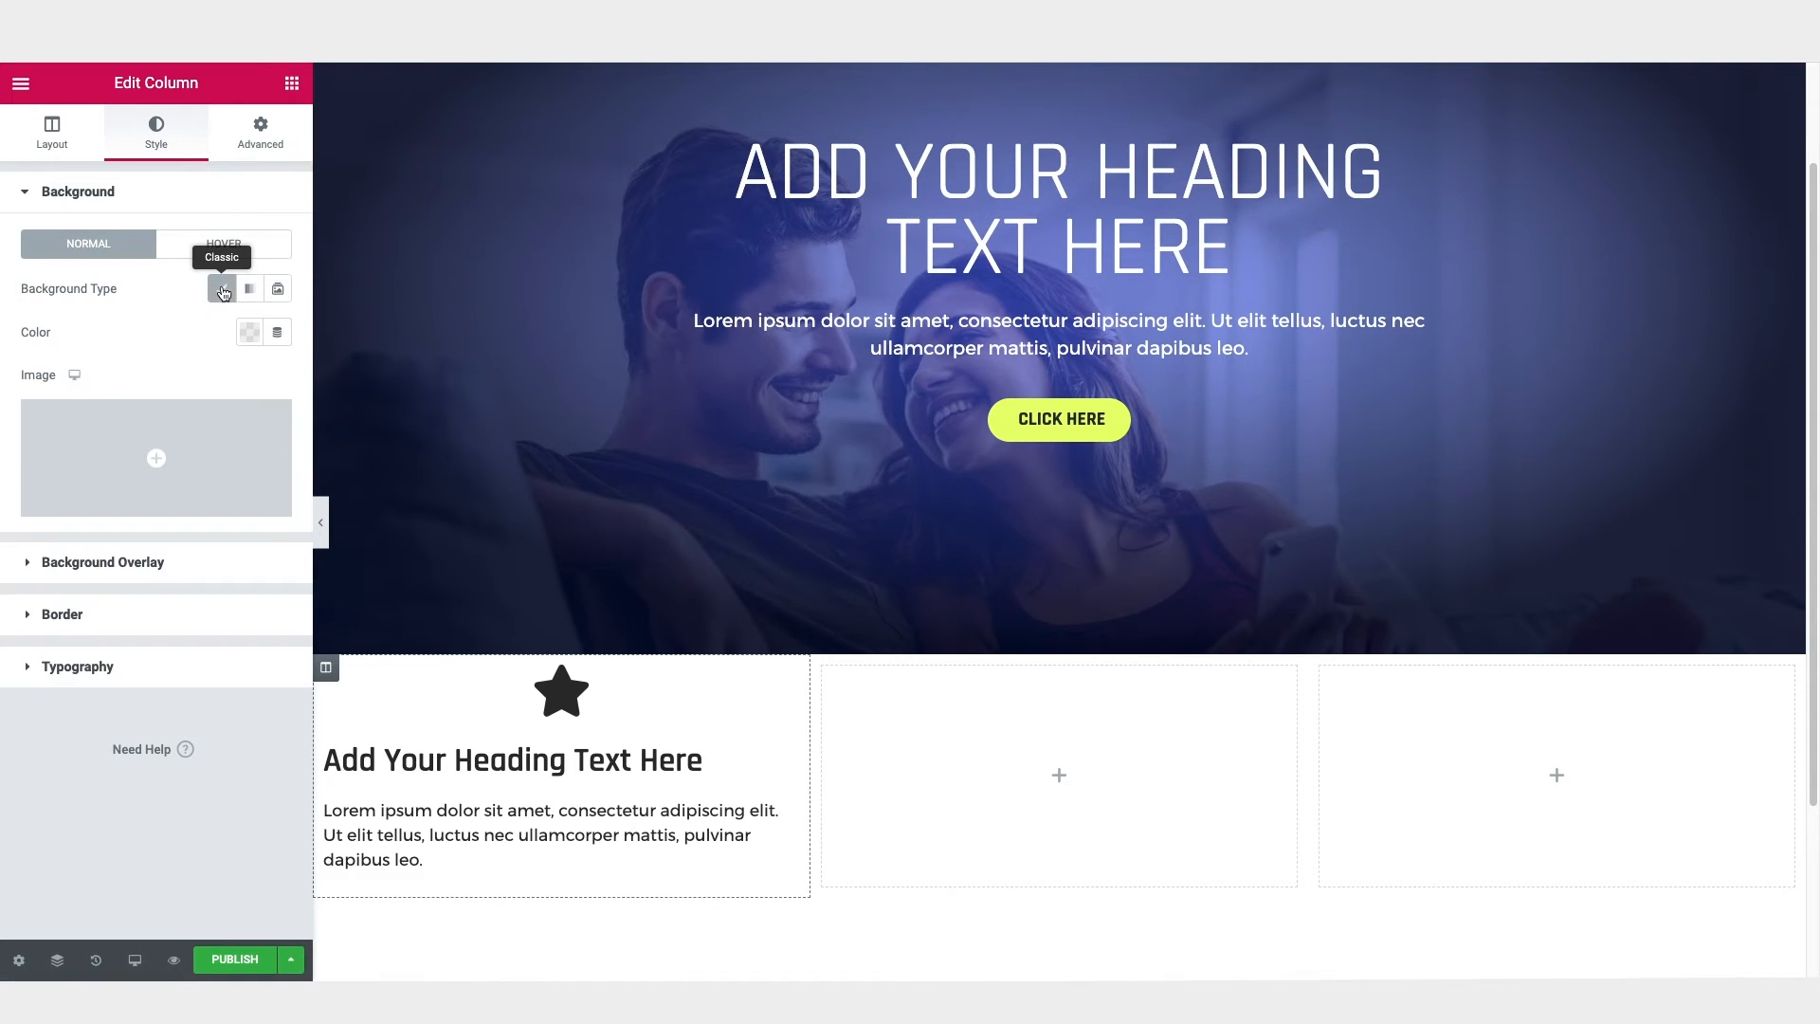
{"action": "left_click", "coordinate": [251, 335]}
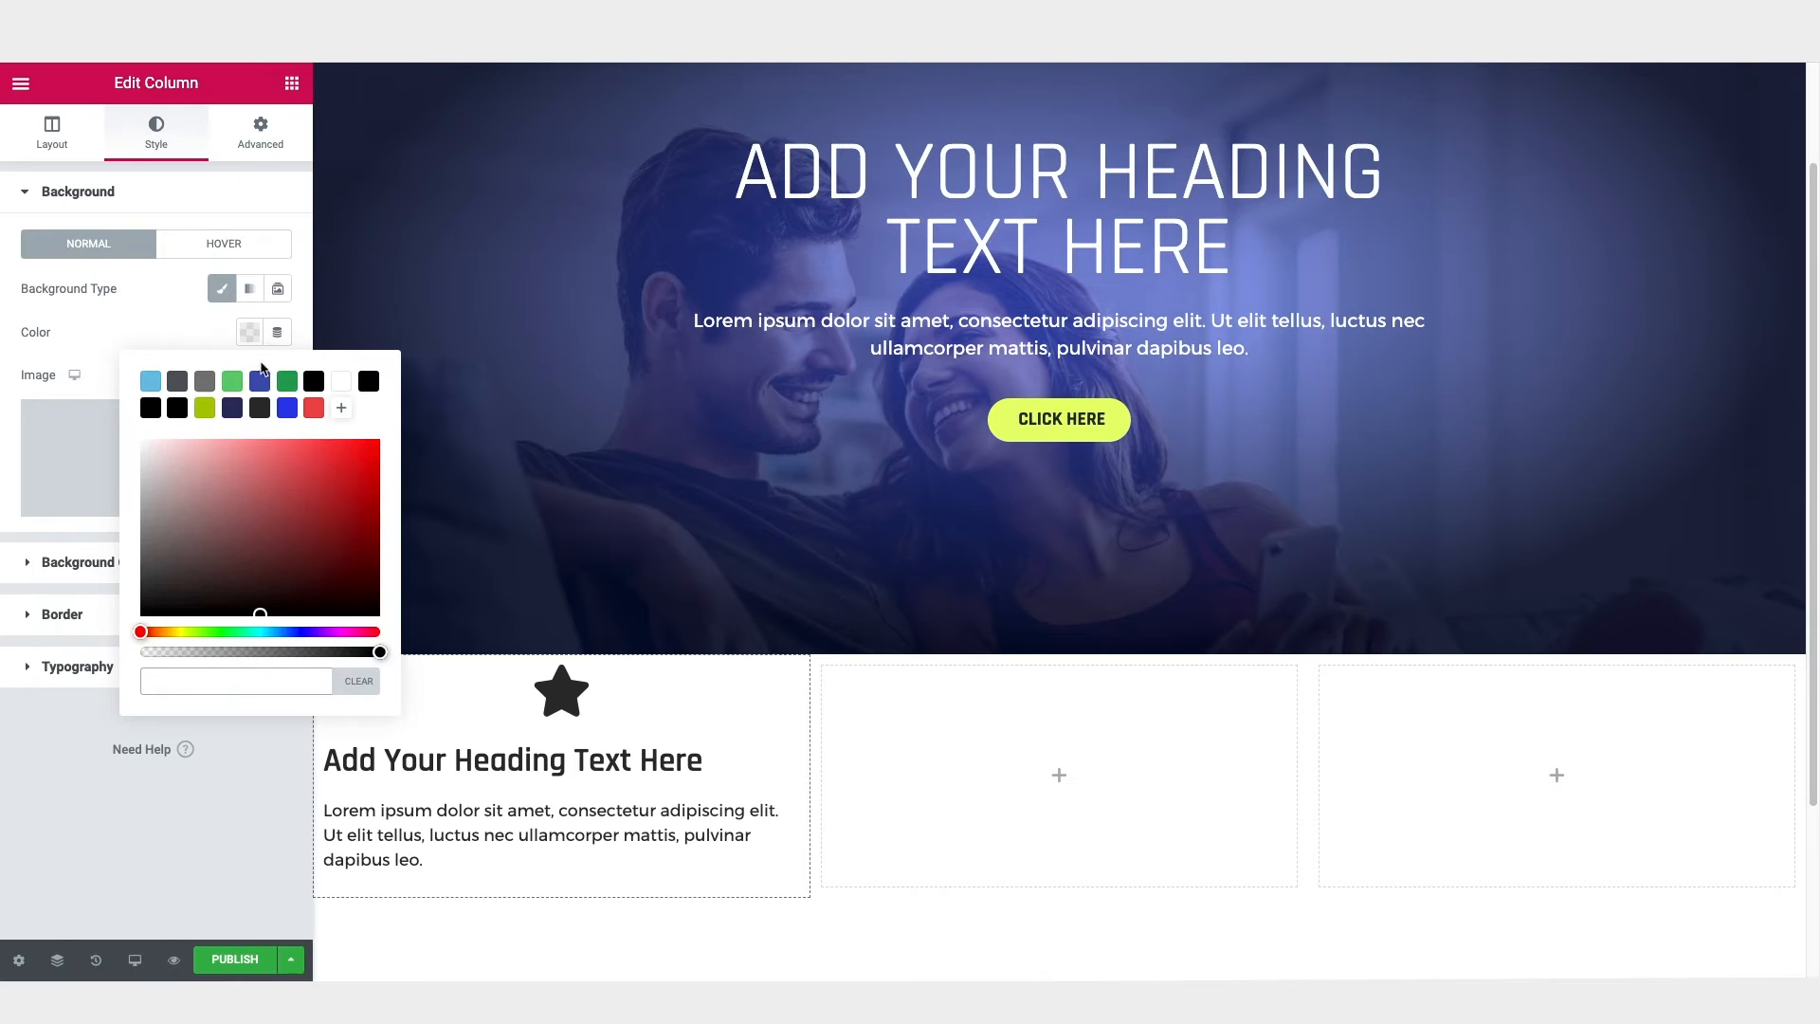
{"action": "left_click", "coordinate": [231, 409]}
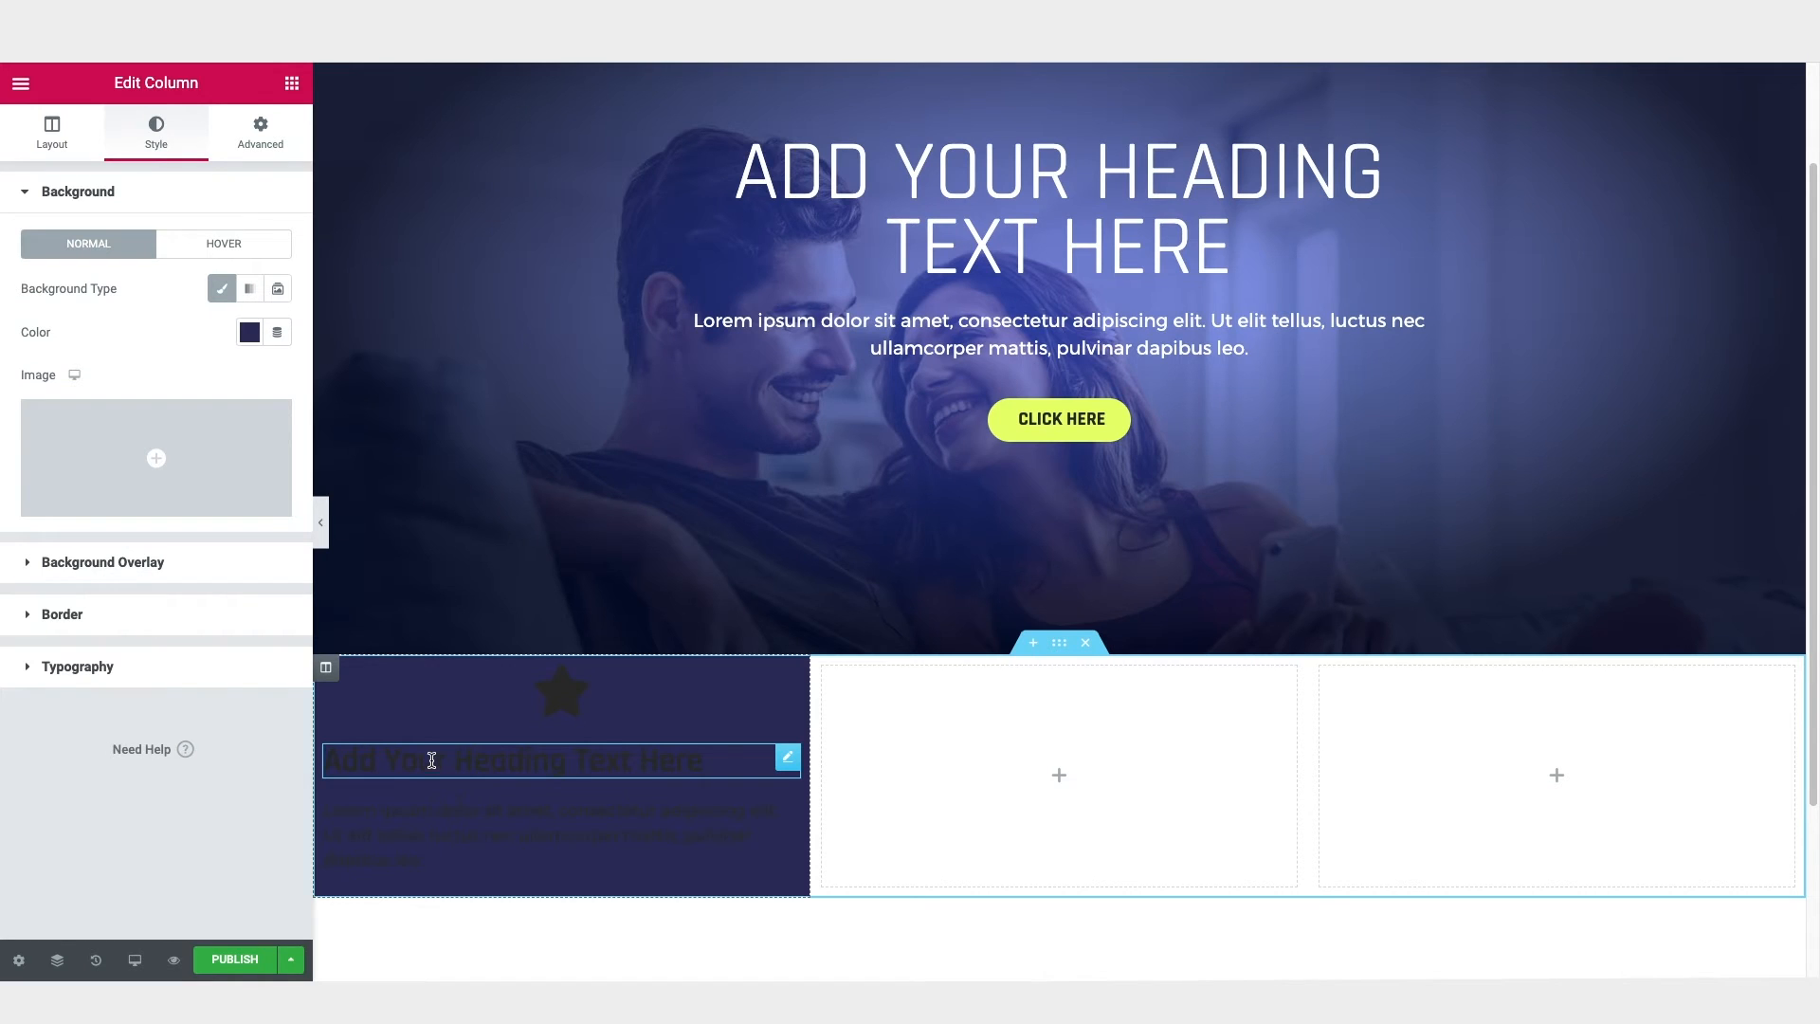
Step: Change the first column's heading text color to white #FFFFFF
{"action": "left_click", "coordinate": [517, 761]}
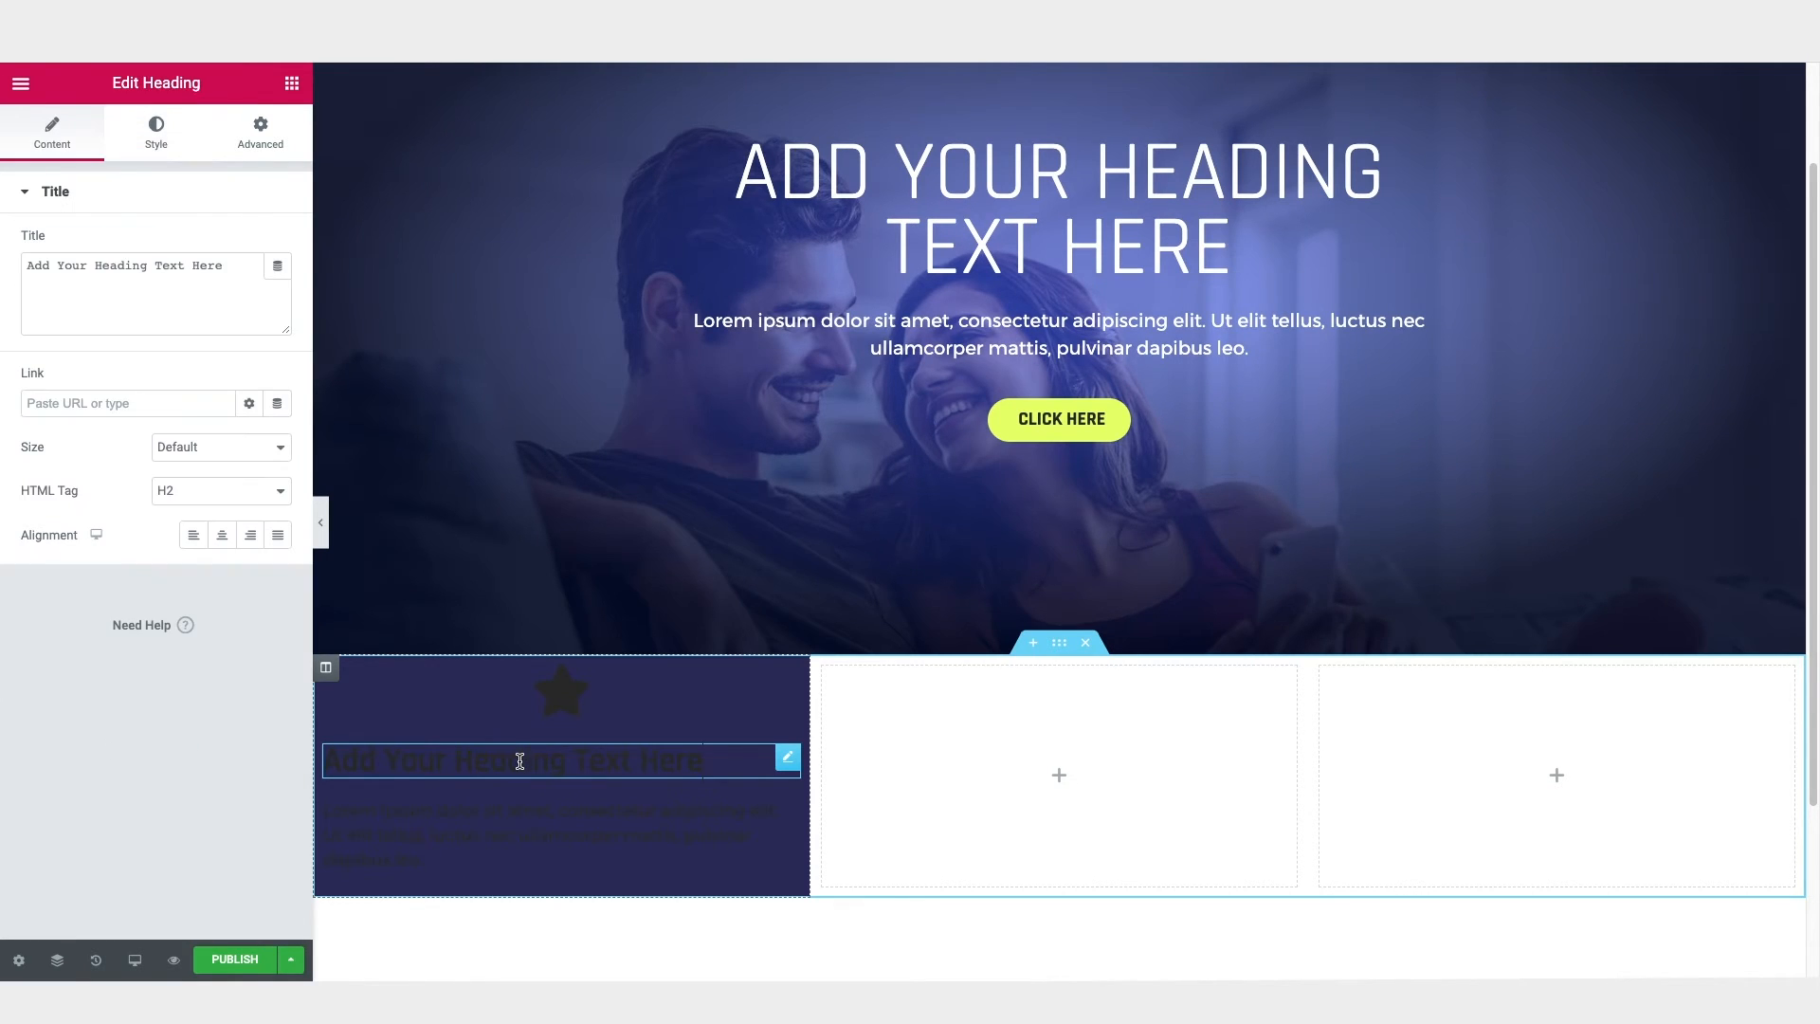
{"action": "left_click", "coordinate": [158, 133]}
{"action": "left_click", "coordinate": [249, 244]}
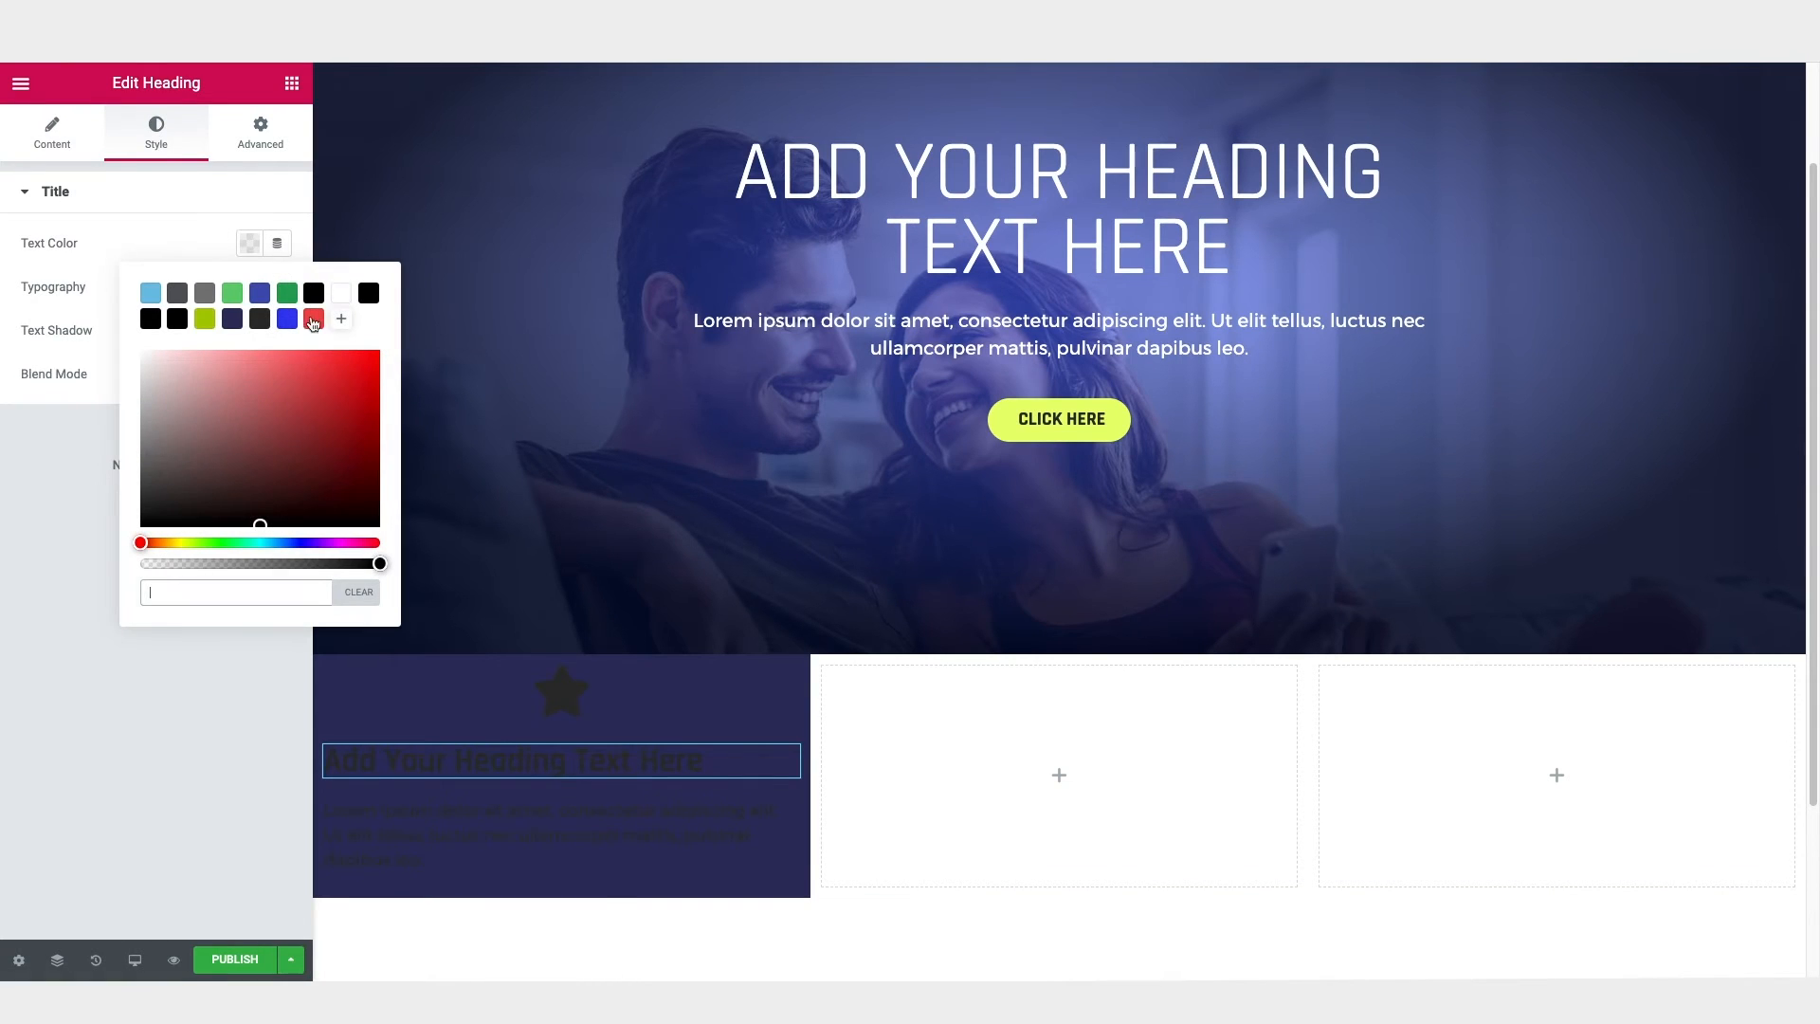
{"action": "left_click", "coordinate": [343, 298]}
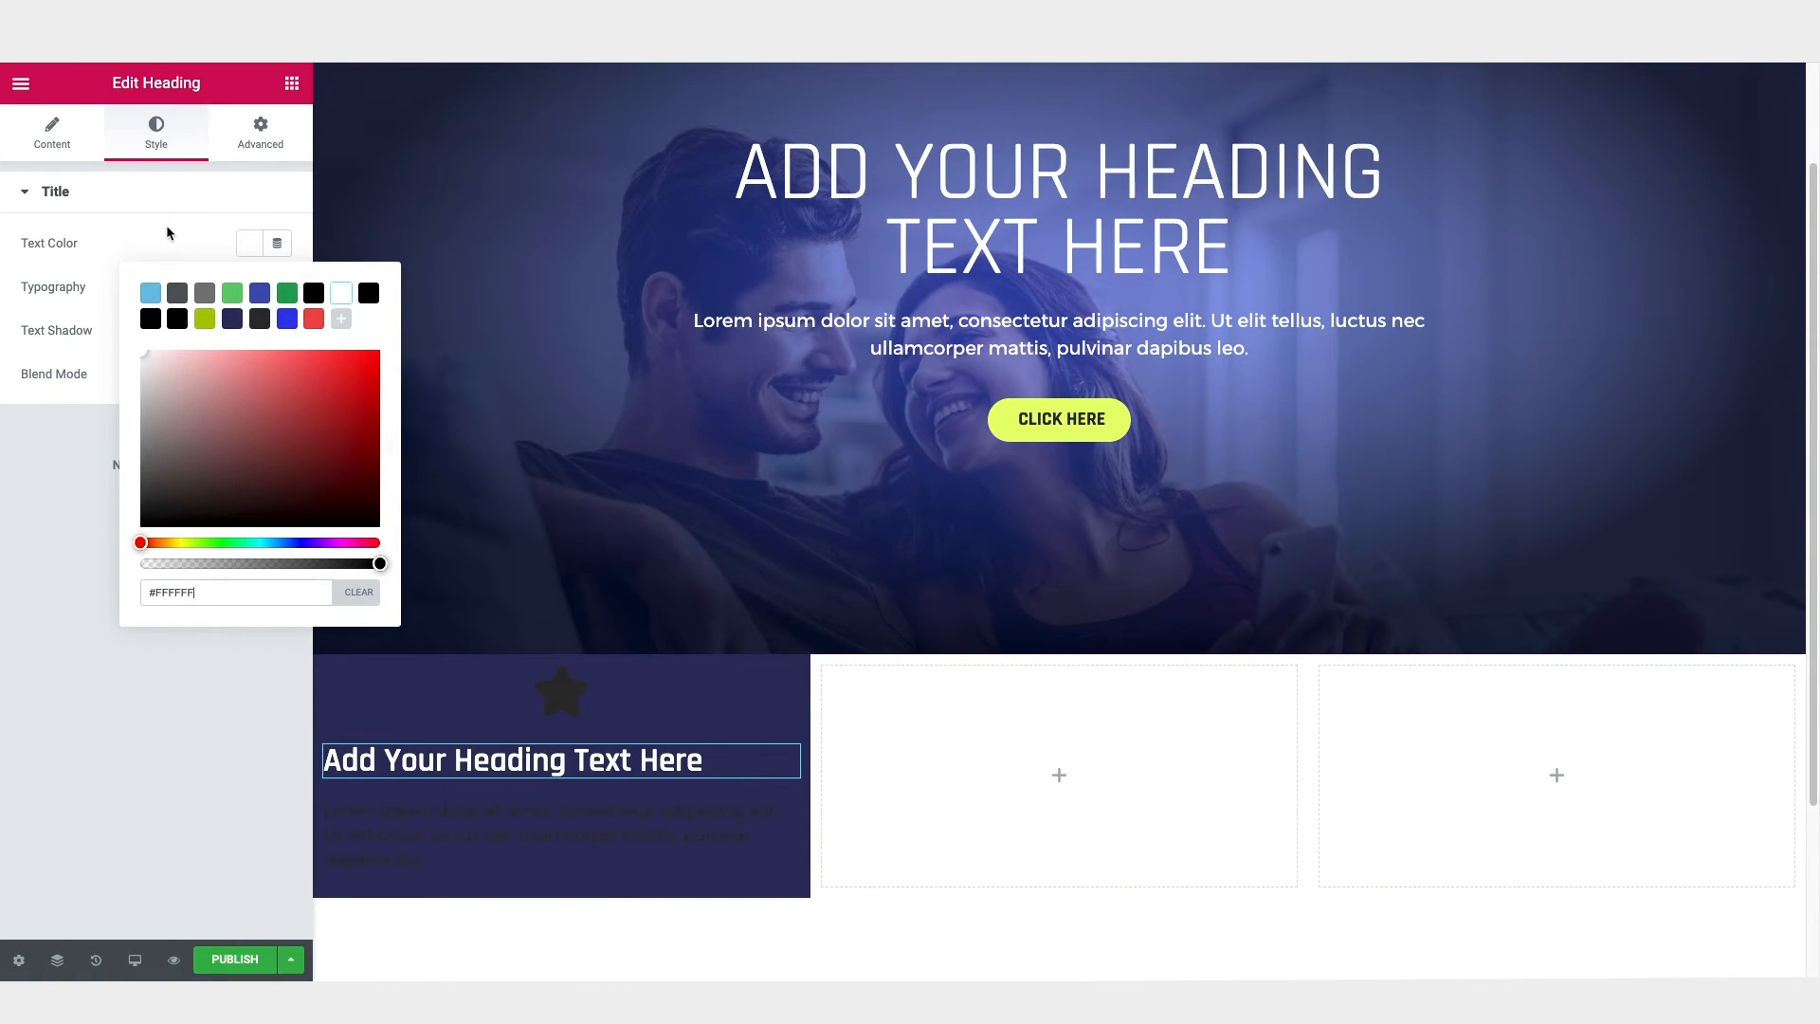
{"action": "left_click", "coordinate": [79, 273]}
Step: Set the first column heading's typography to 35 px and Uppercase
{"action": "left_click", "coordinate": [278, 287]}
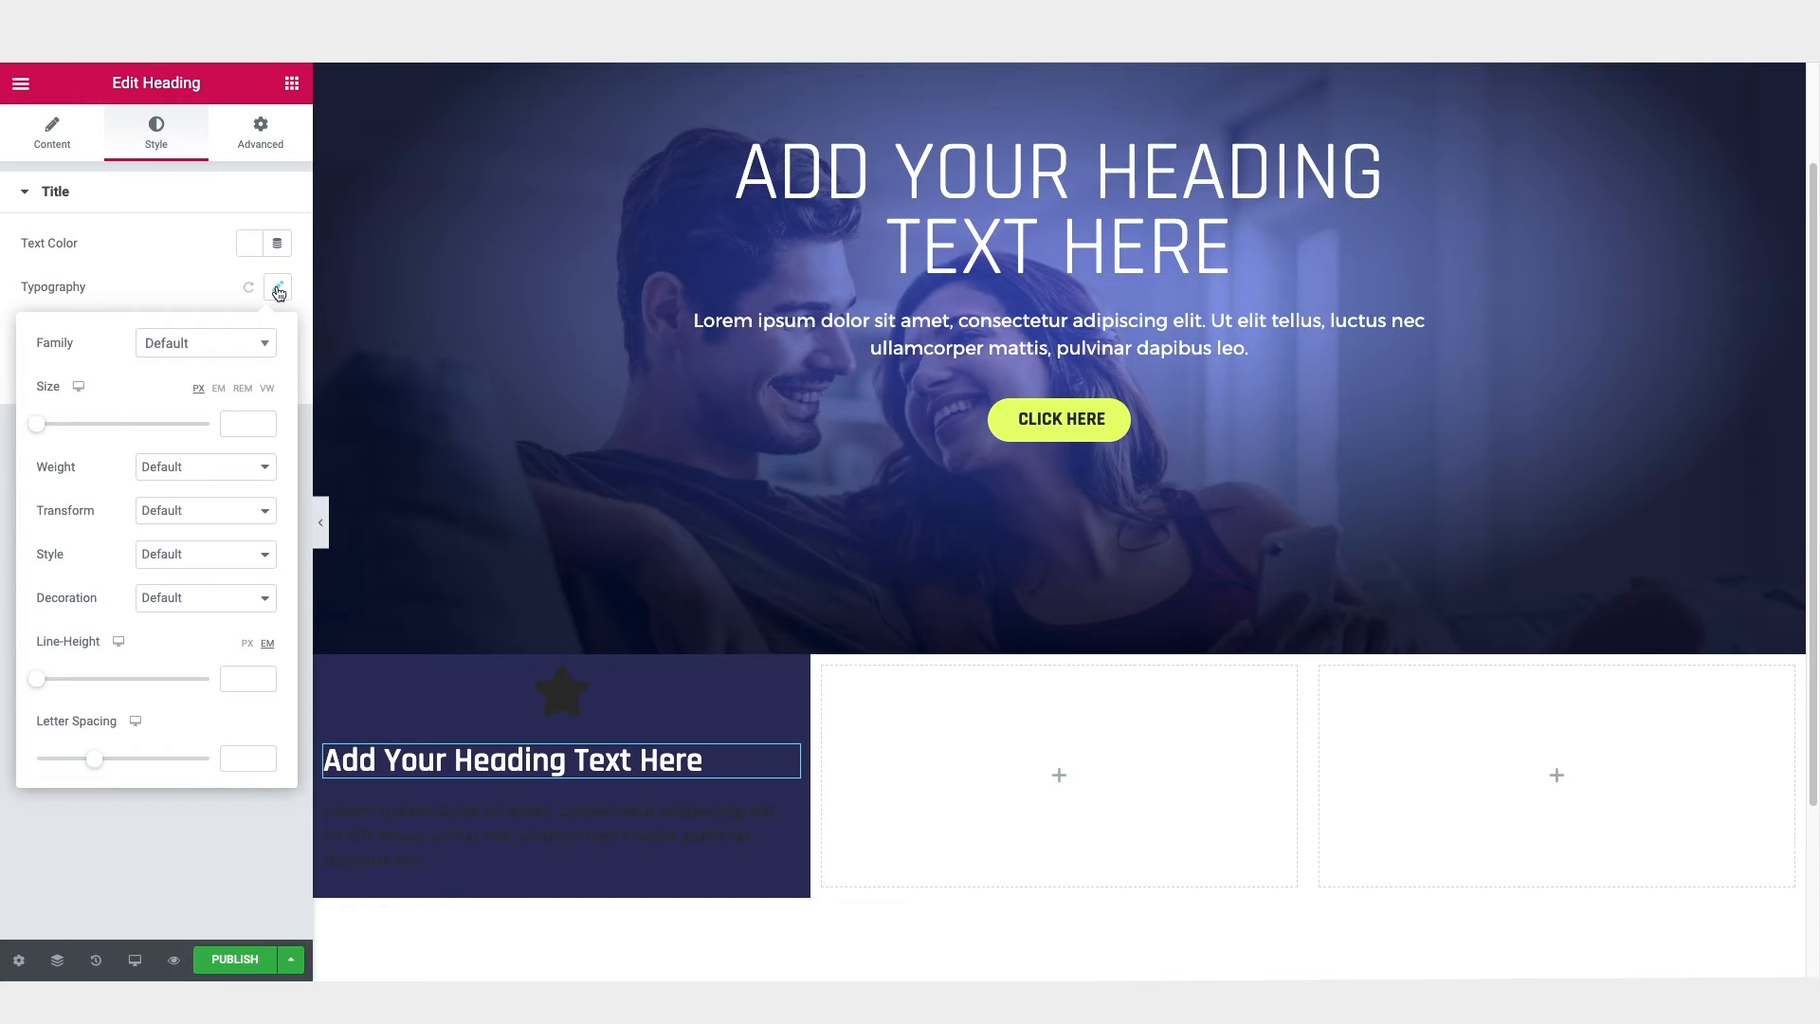
{"action": "left_click", "coordinate": [242, 421]}
{"action": "type", "text": "35"}
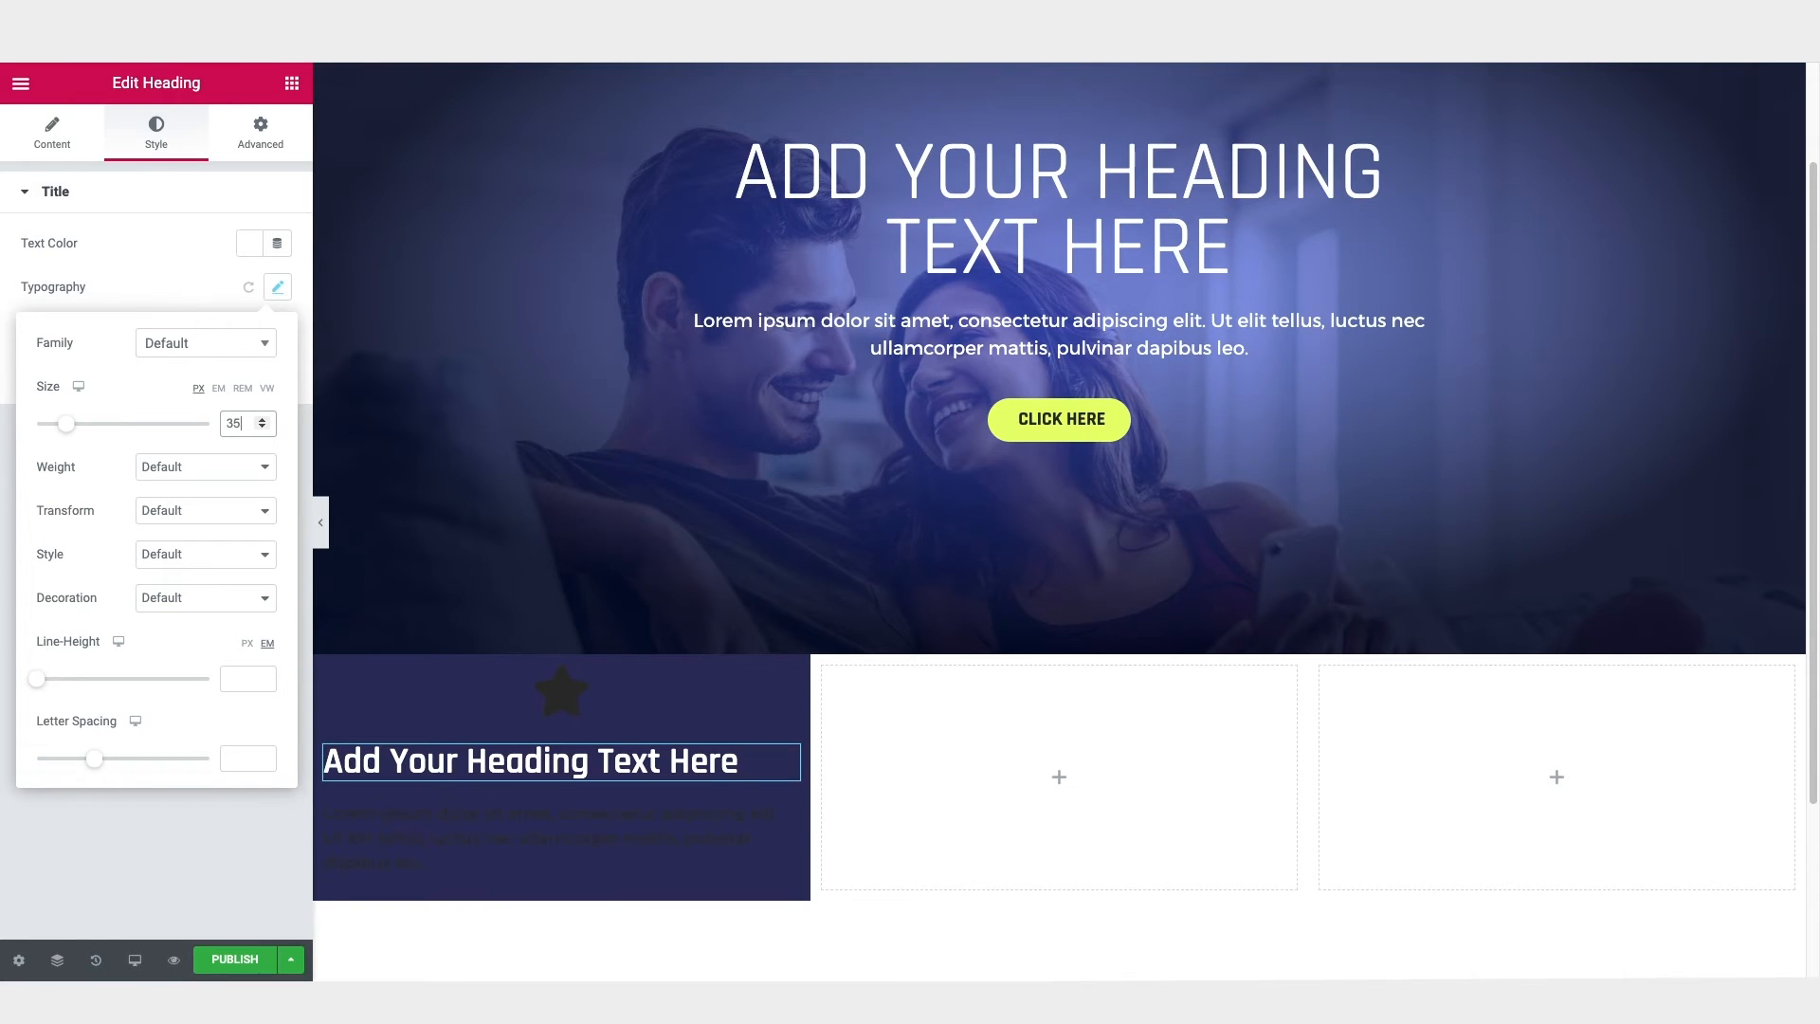
{"action": "left_click", "coordinate": [216, 512]}
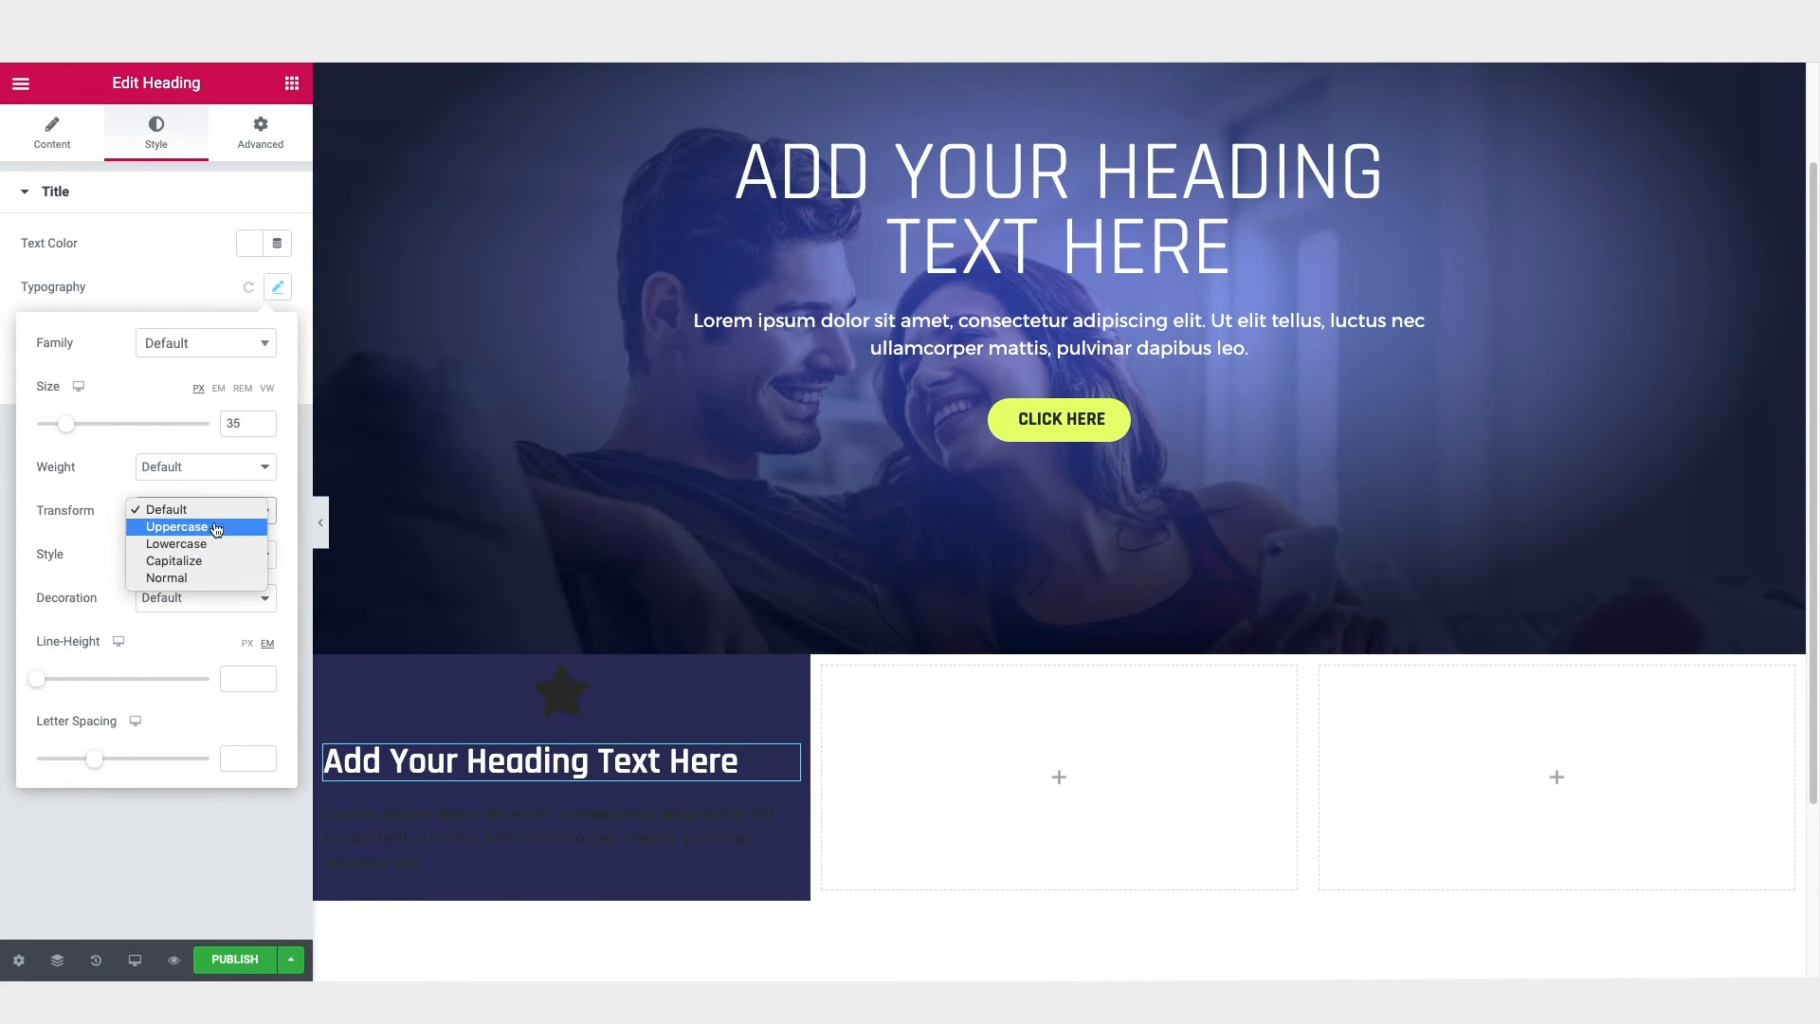
{"action": "left_click", "coordinate": [214, 527]}
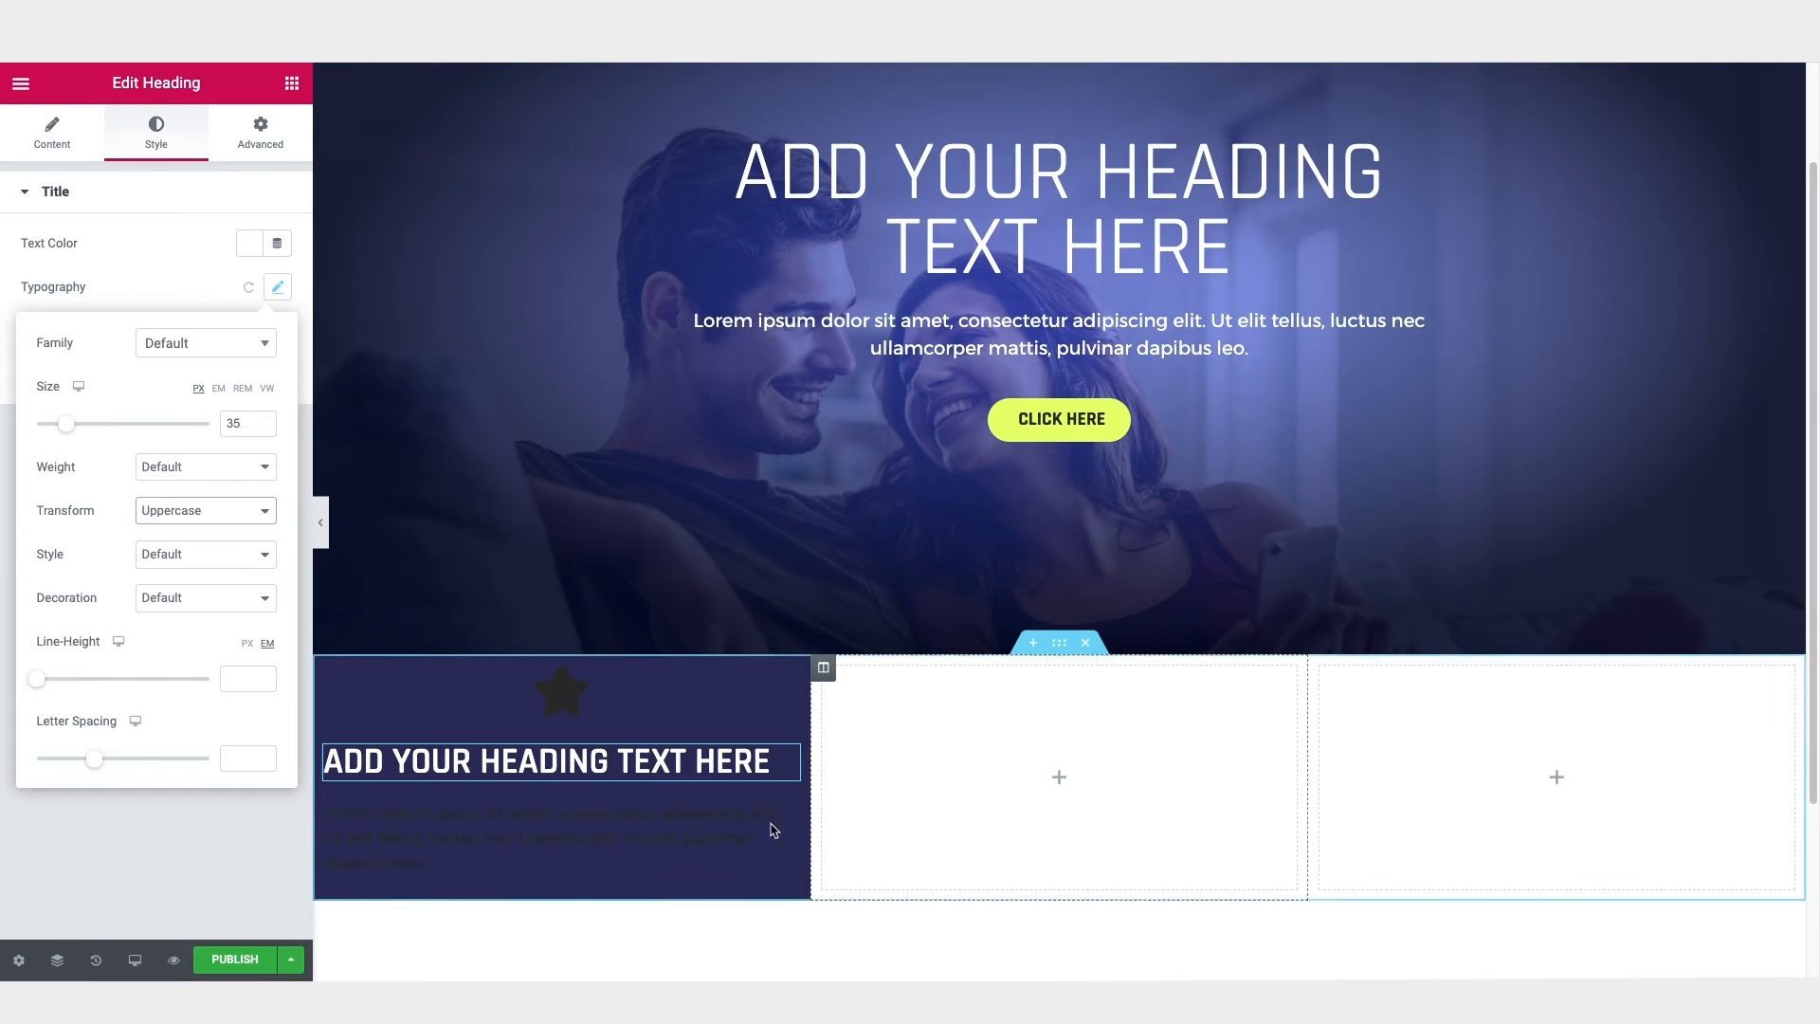
Step: Make the first column's paragraph text white and set its font weight to 300
{"action": "left_click", "coordinate": [669, 831]}
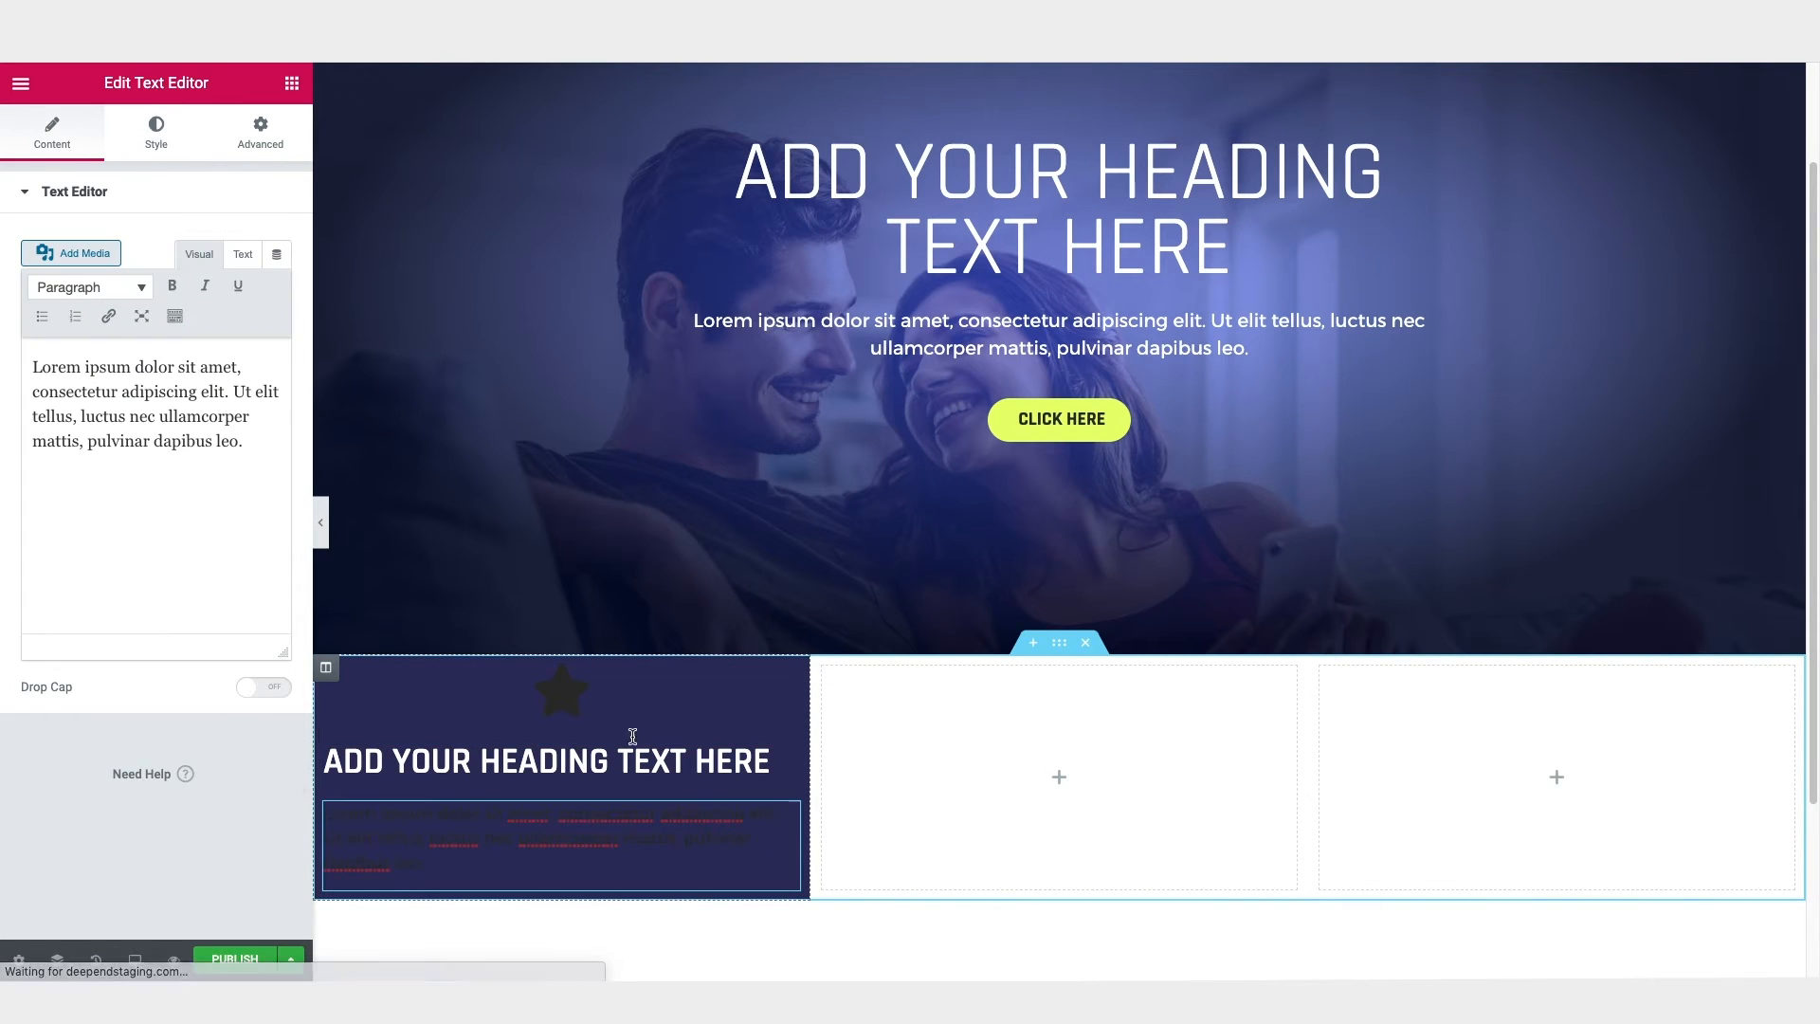
{"action": "left_click", "coordinate": [155, 144]}
{"action": "left_click", "coordinate": [250, 286]}
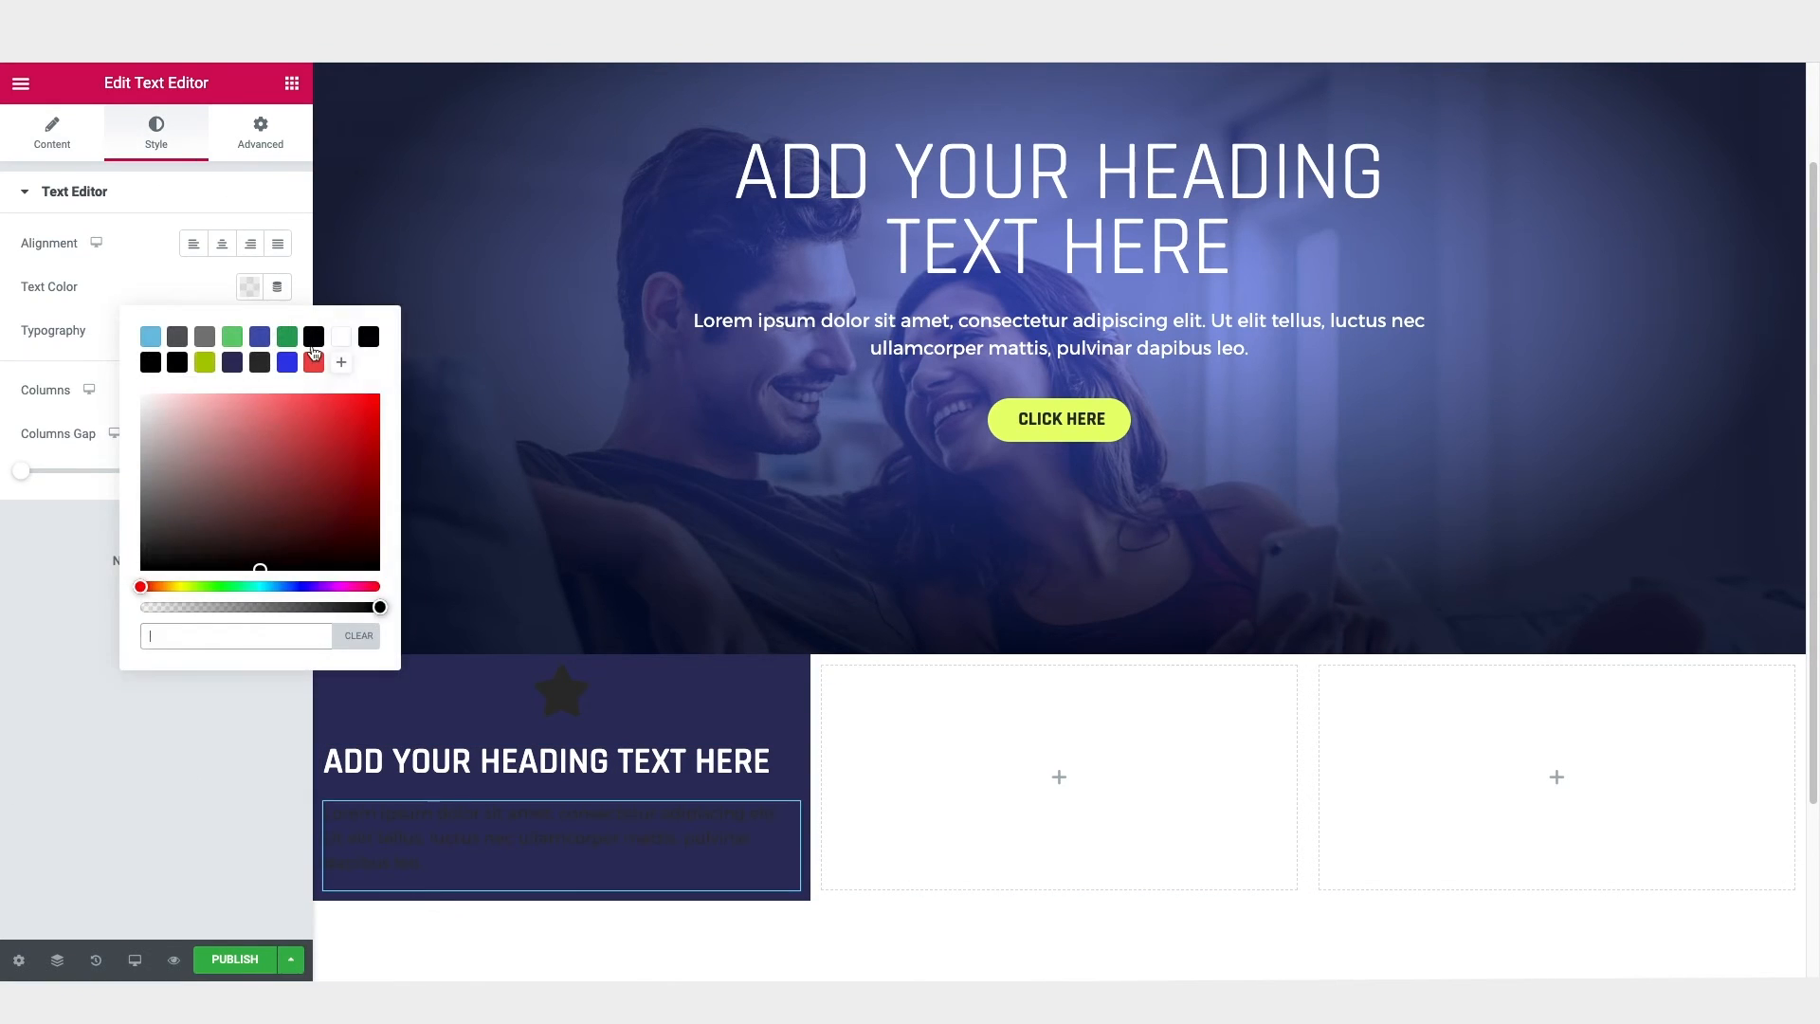
{"action": "left_click", "coordinate": [342, 347]}
{"action": "left_click", "coordinate": [217, 286]}
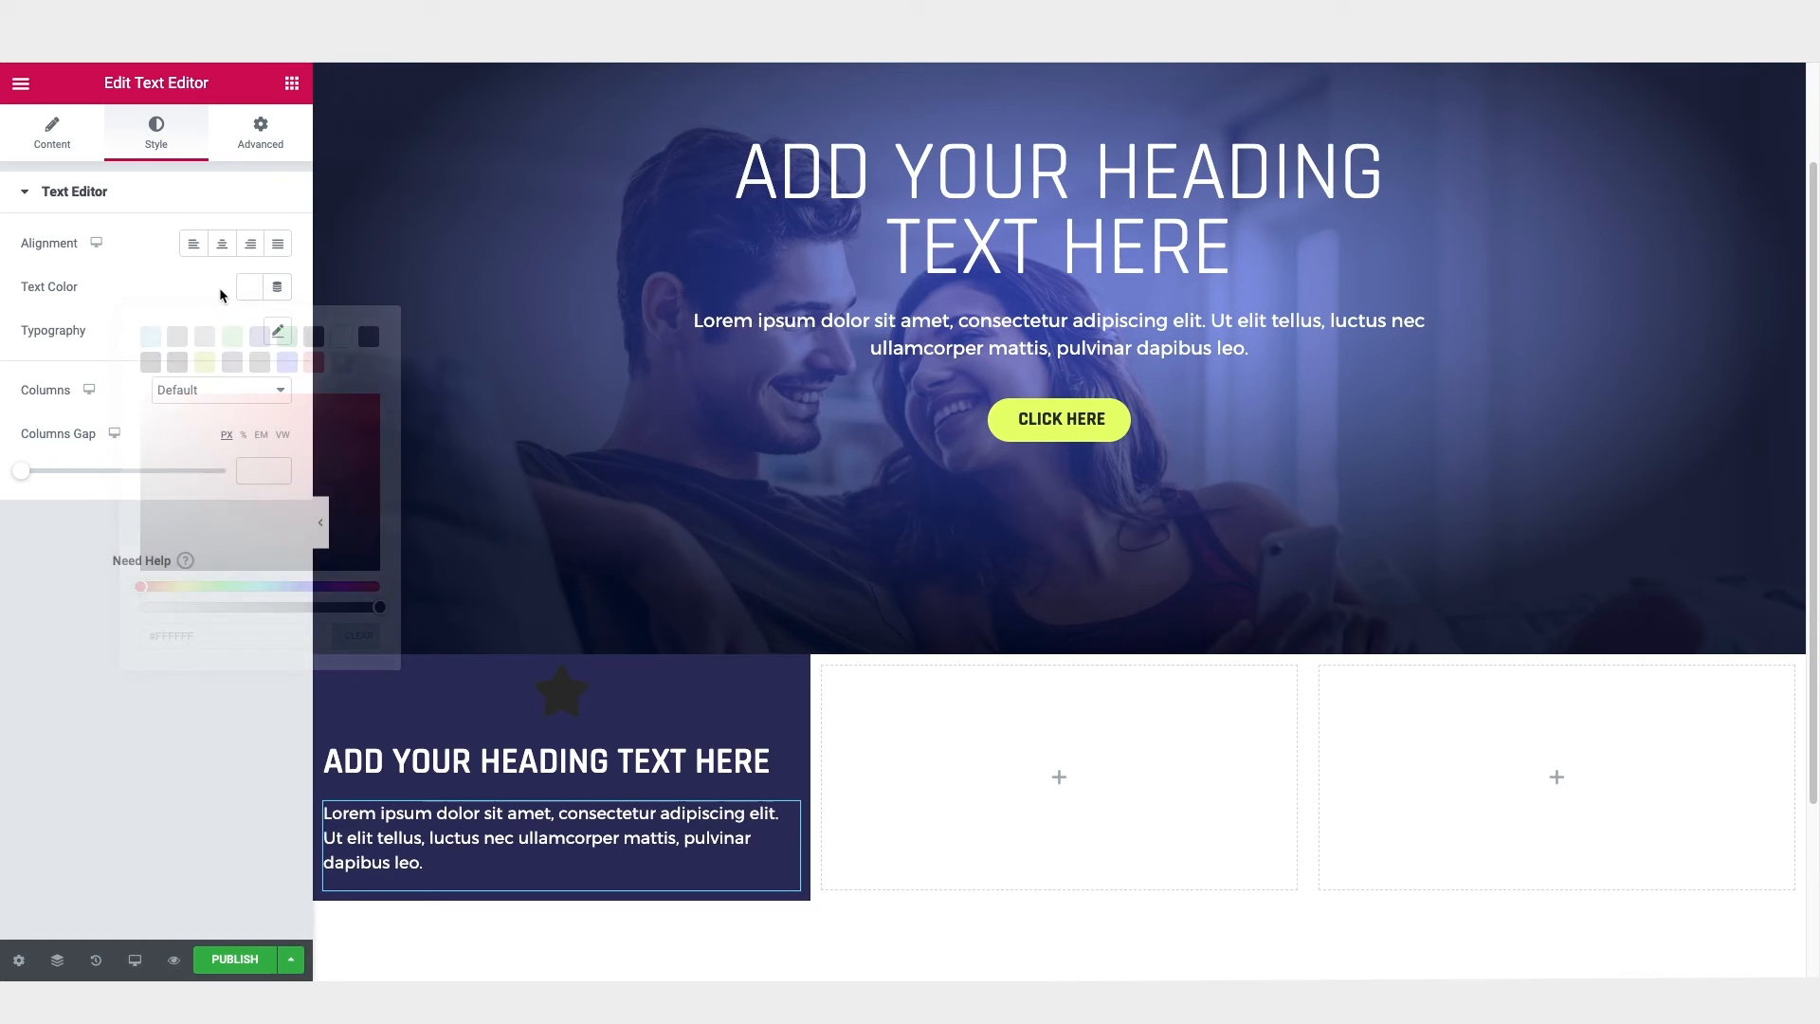
{"action": "left_click", "coordinate": [278, 332]}
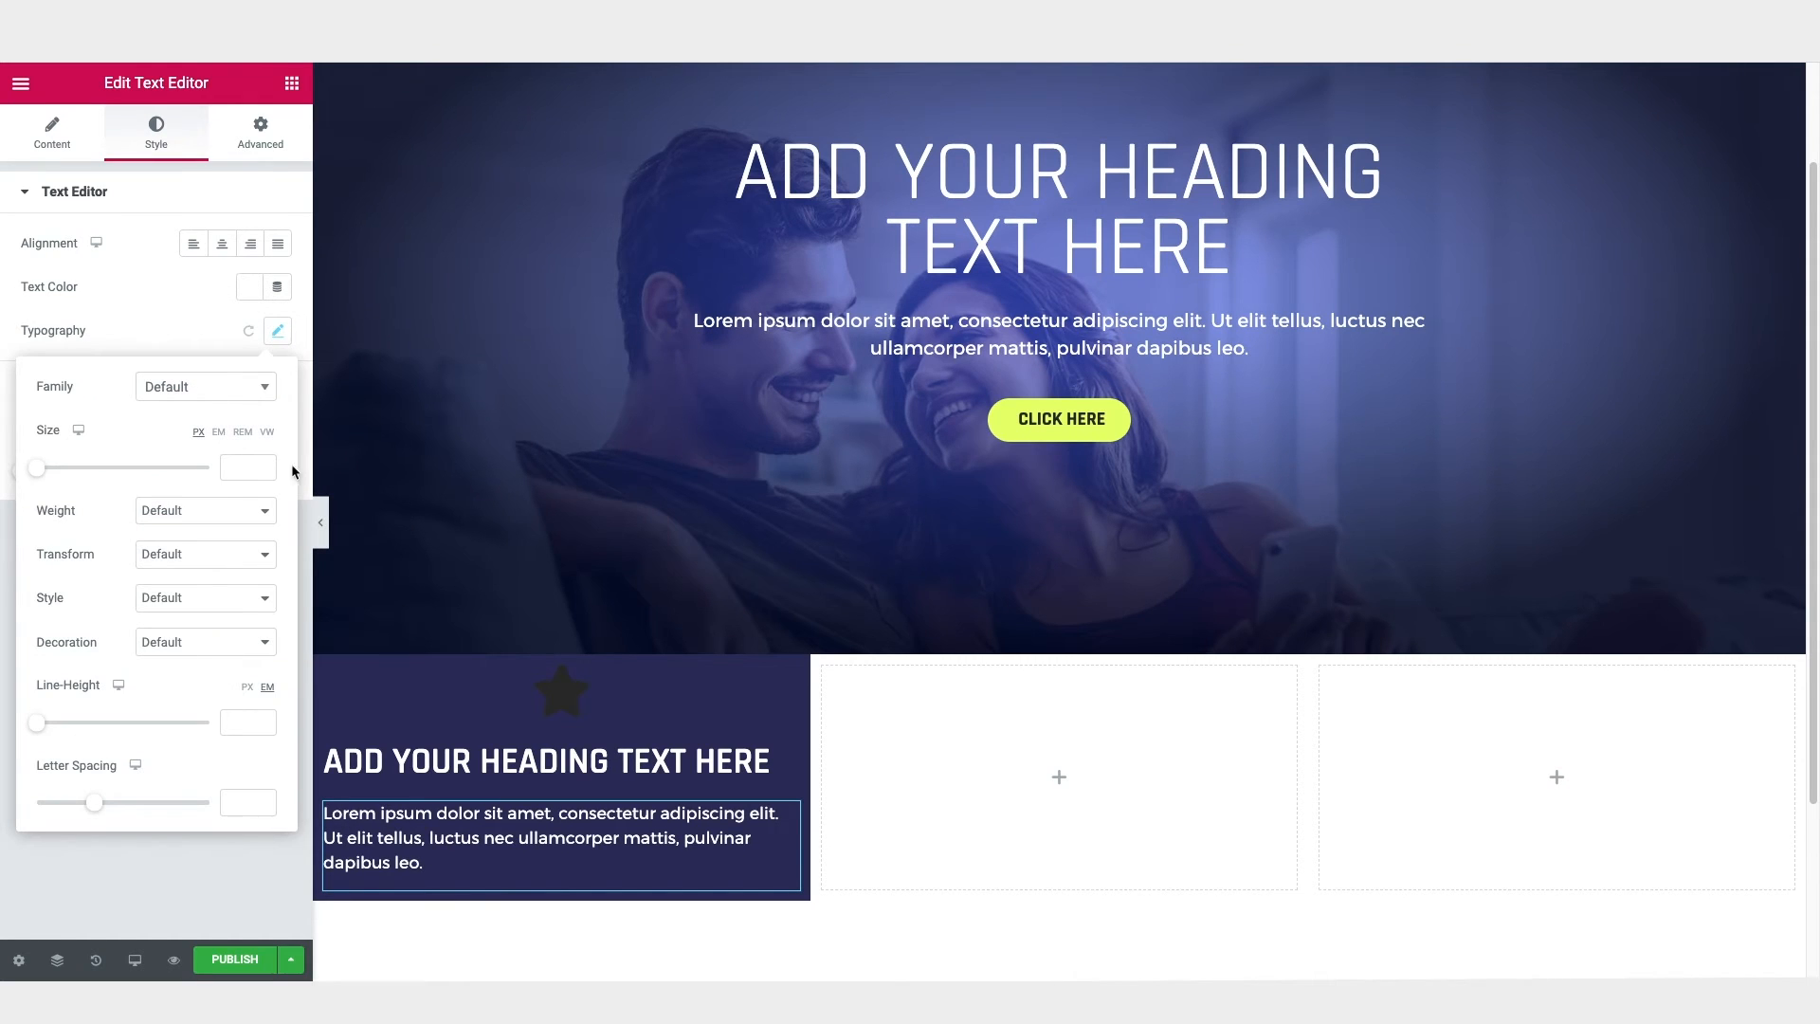
{"action": "left_click", "coordinate": [231, 510]}
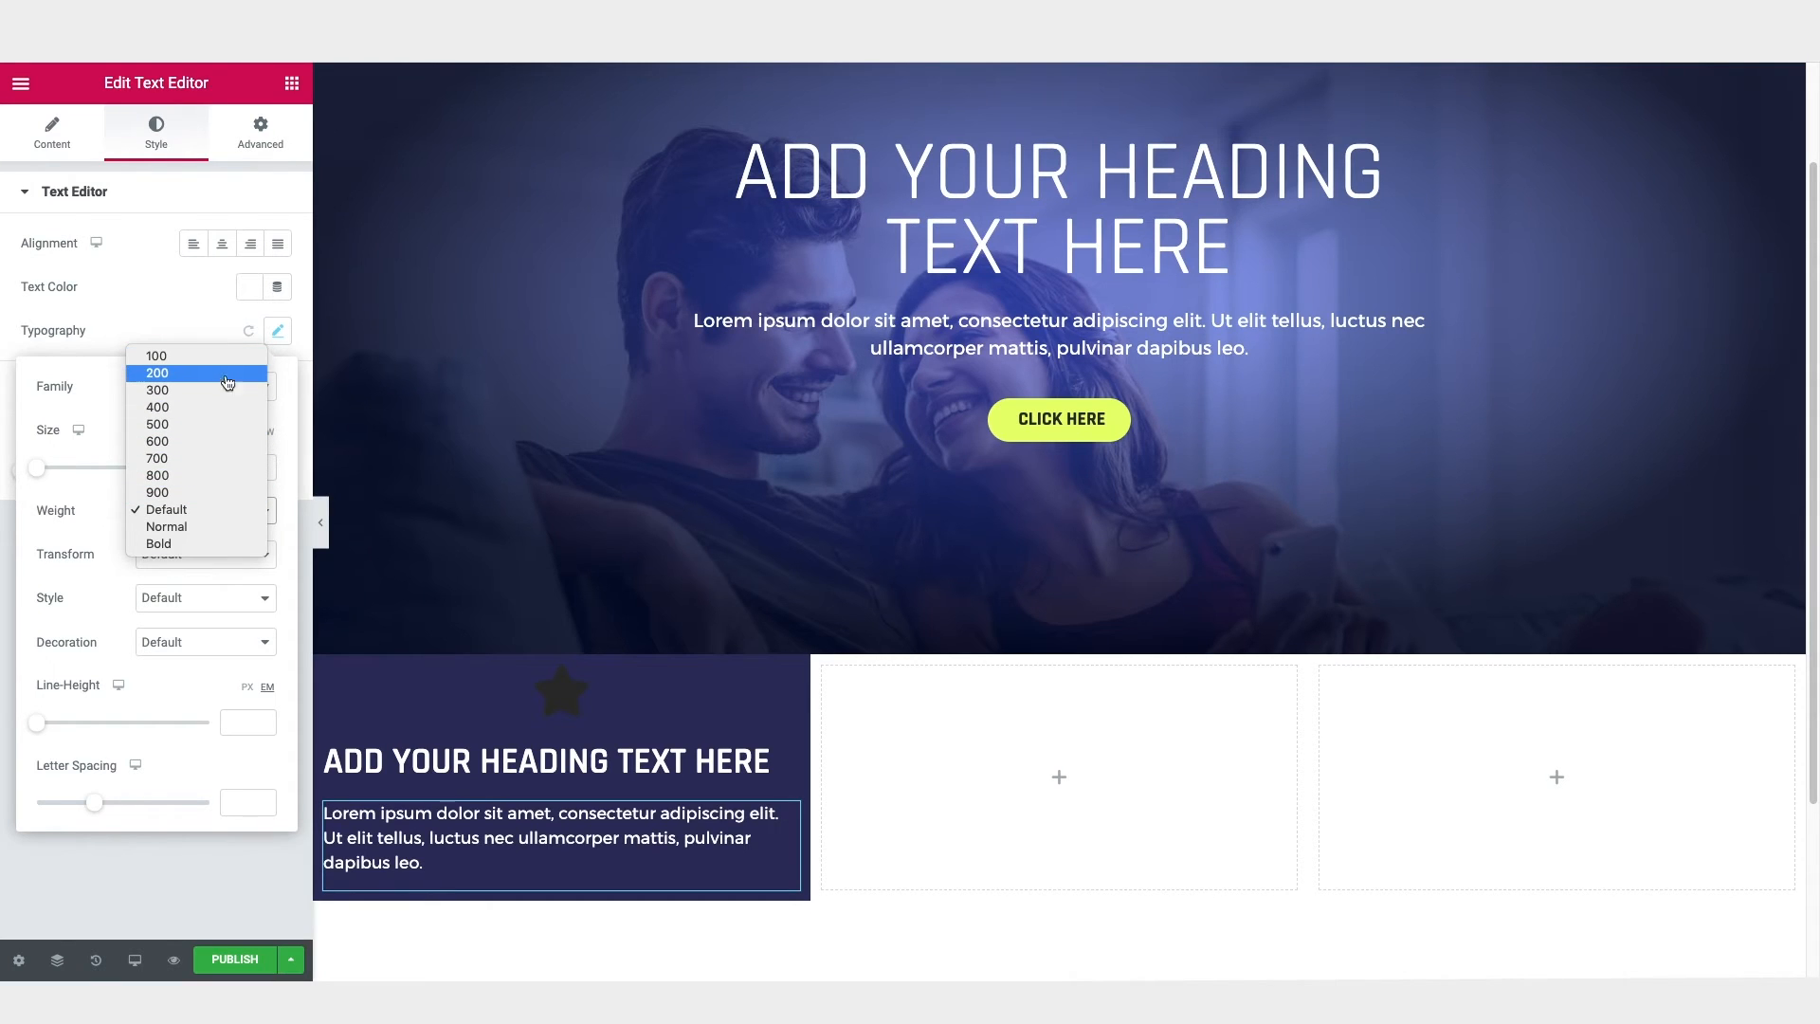
{"action": "left_click", "coordinate": [160, 392]}
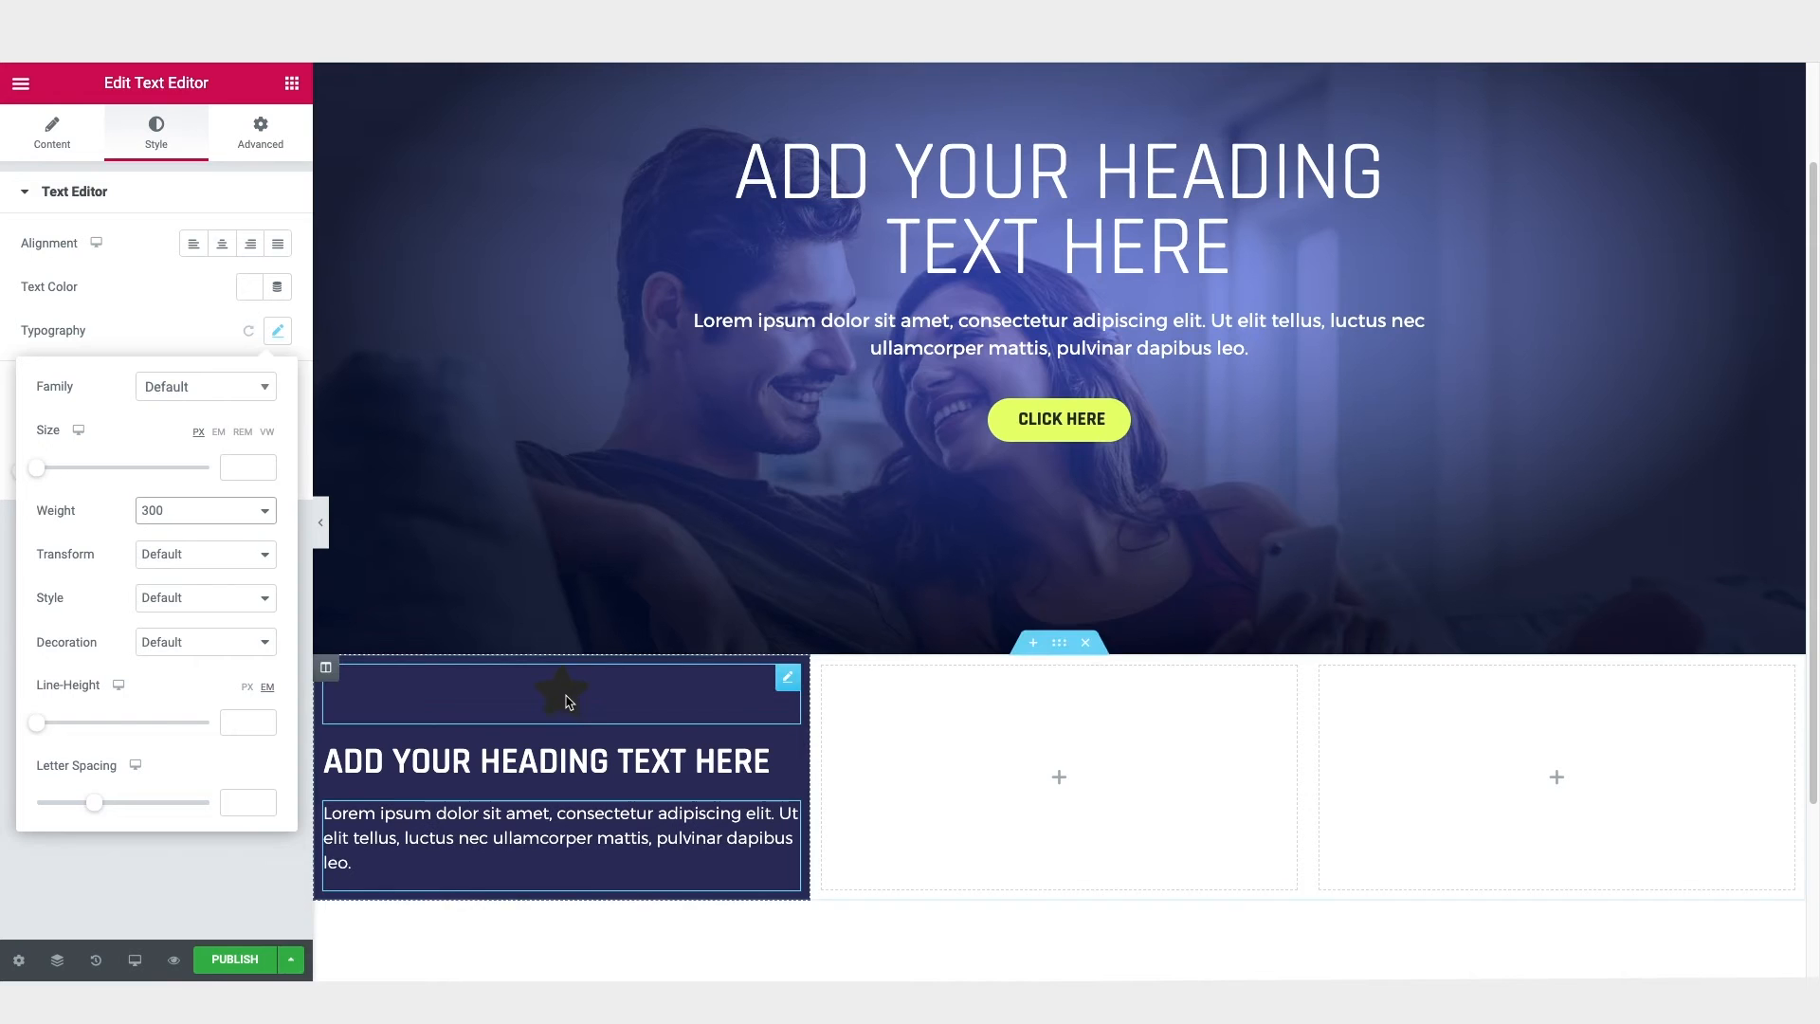
Step: Change the star icon's normal-state primary color to red #EF494B
{"action": "left_click", "coordinate": [565, 693]}
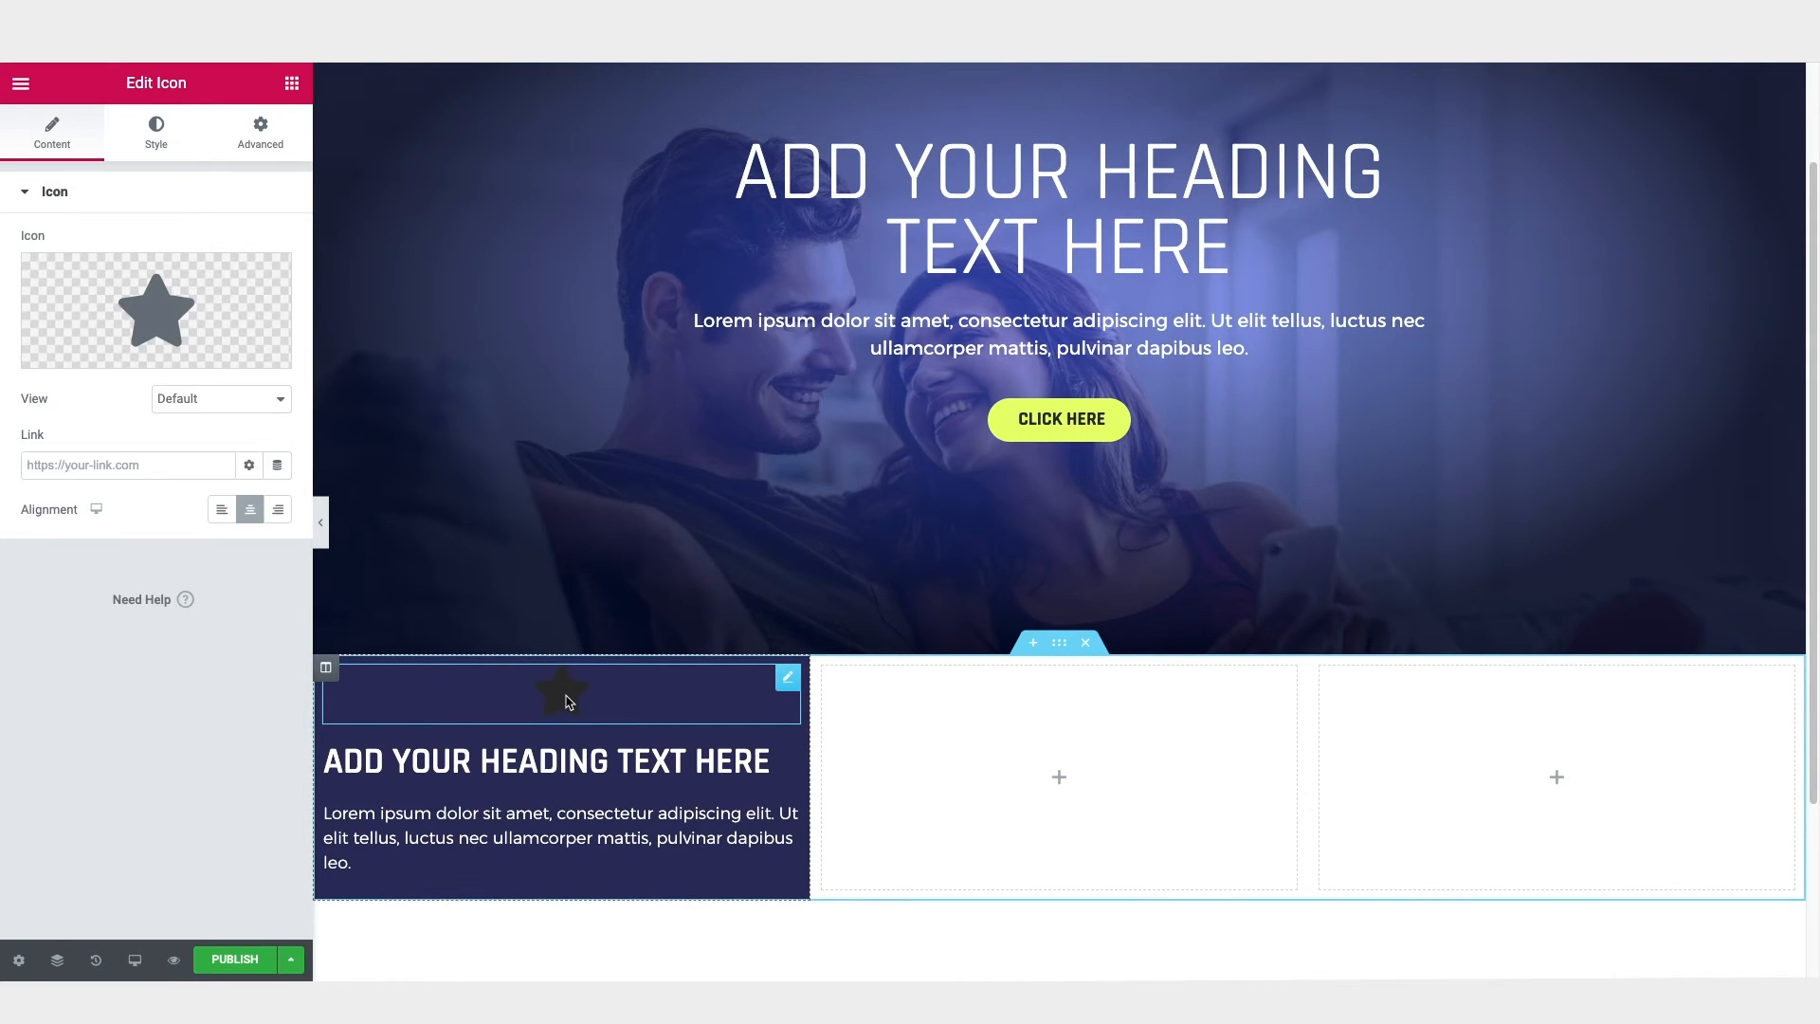
{"action": "left_click", "coordinate": [157, 142]}
{"action": "left_click", "coordinate": [251, 290]}
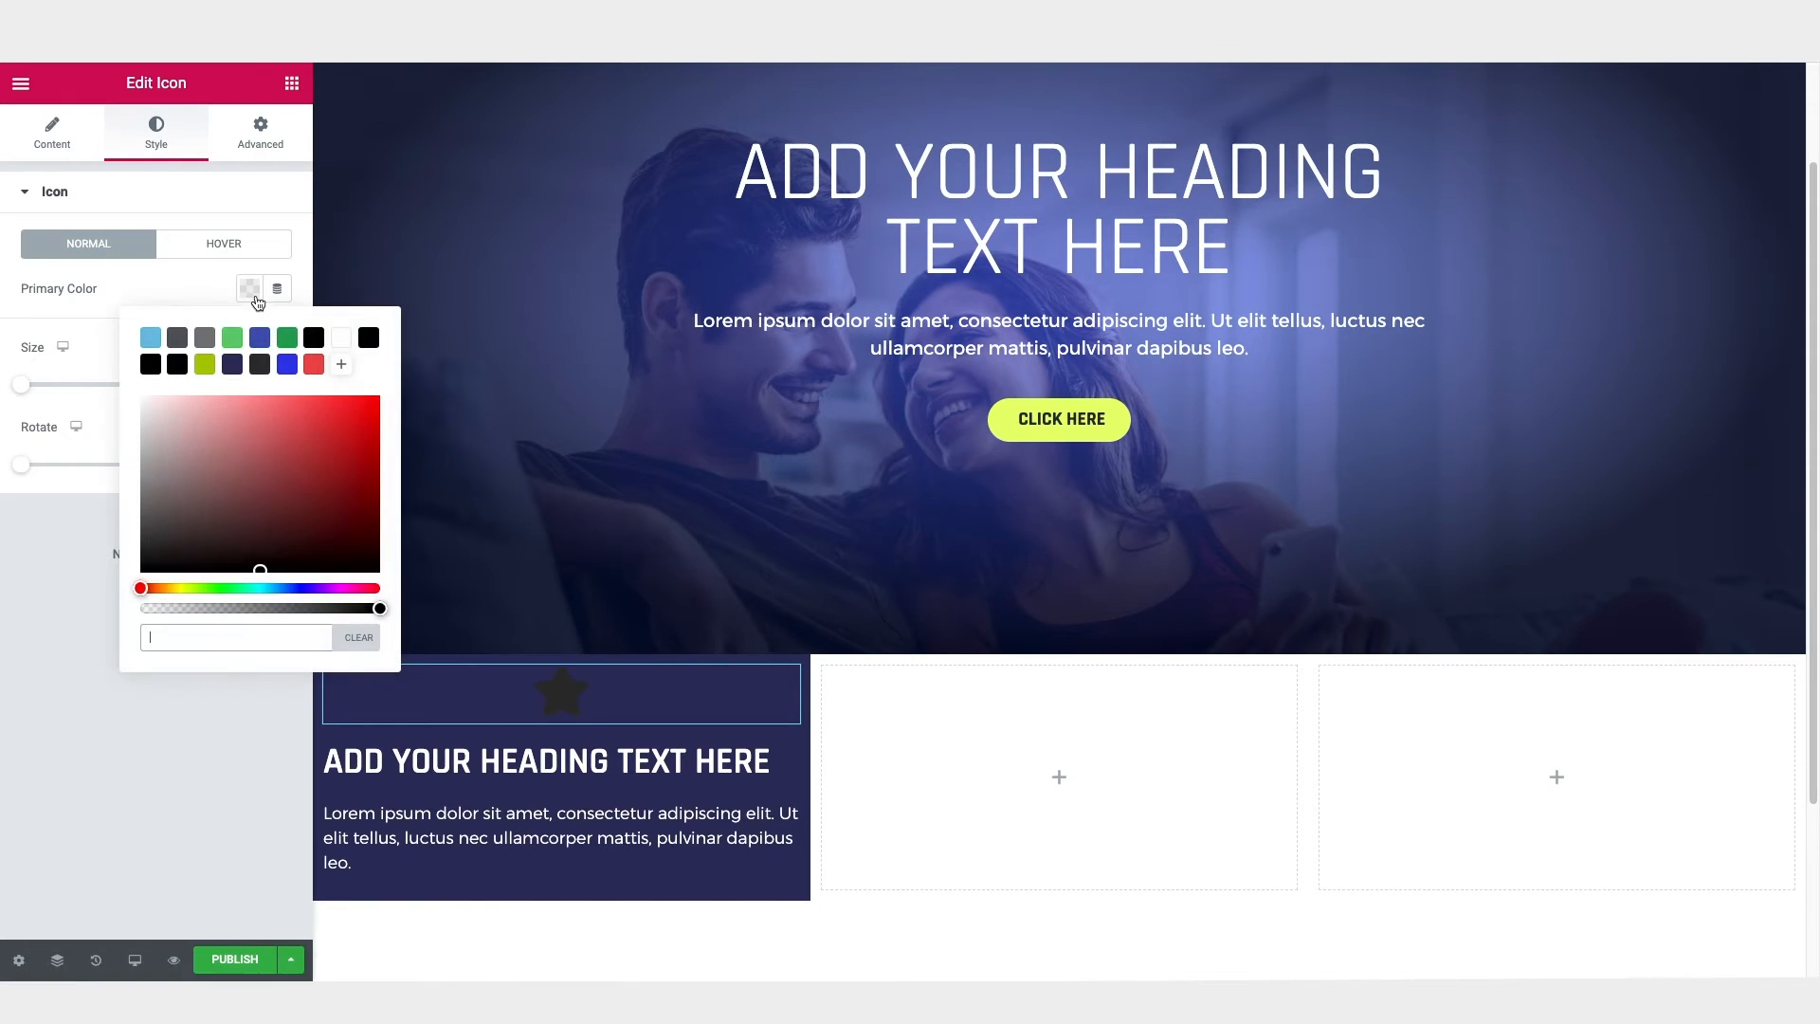
{"action": "type", "text": "#EF494B"}
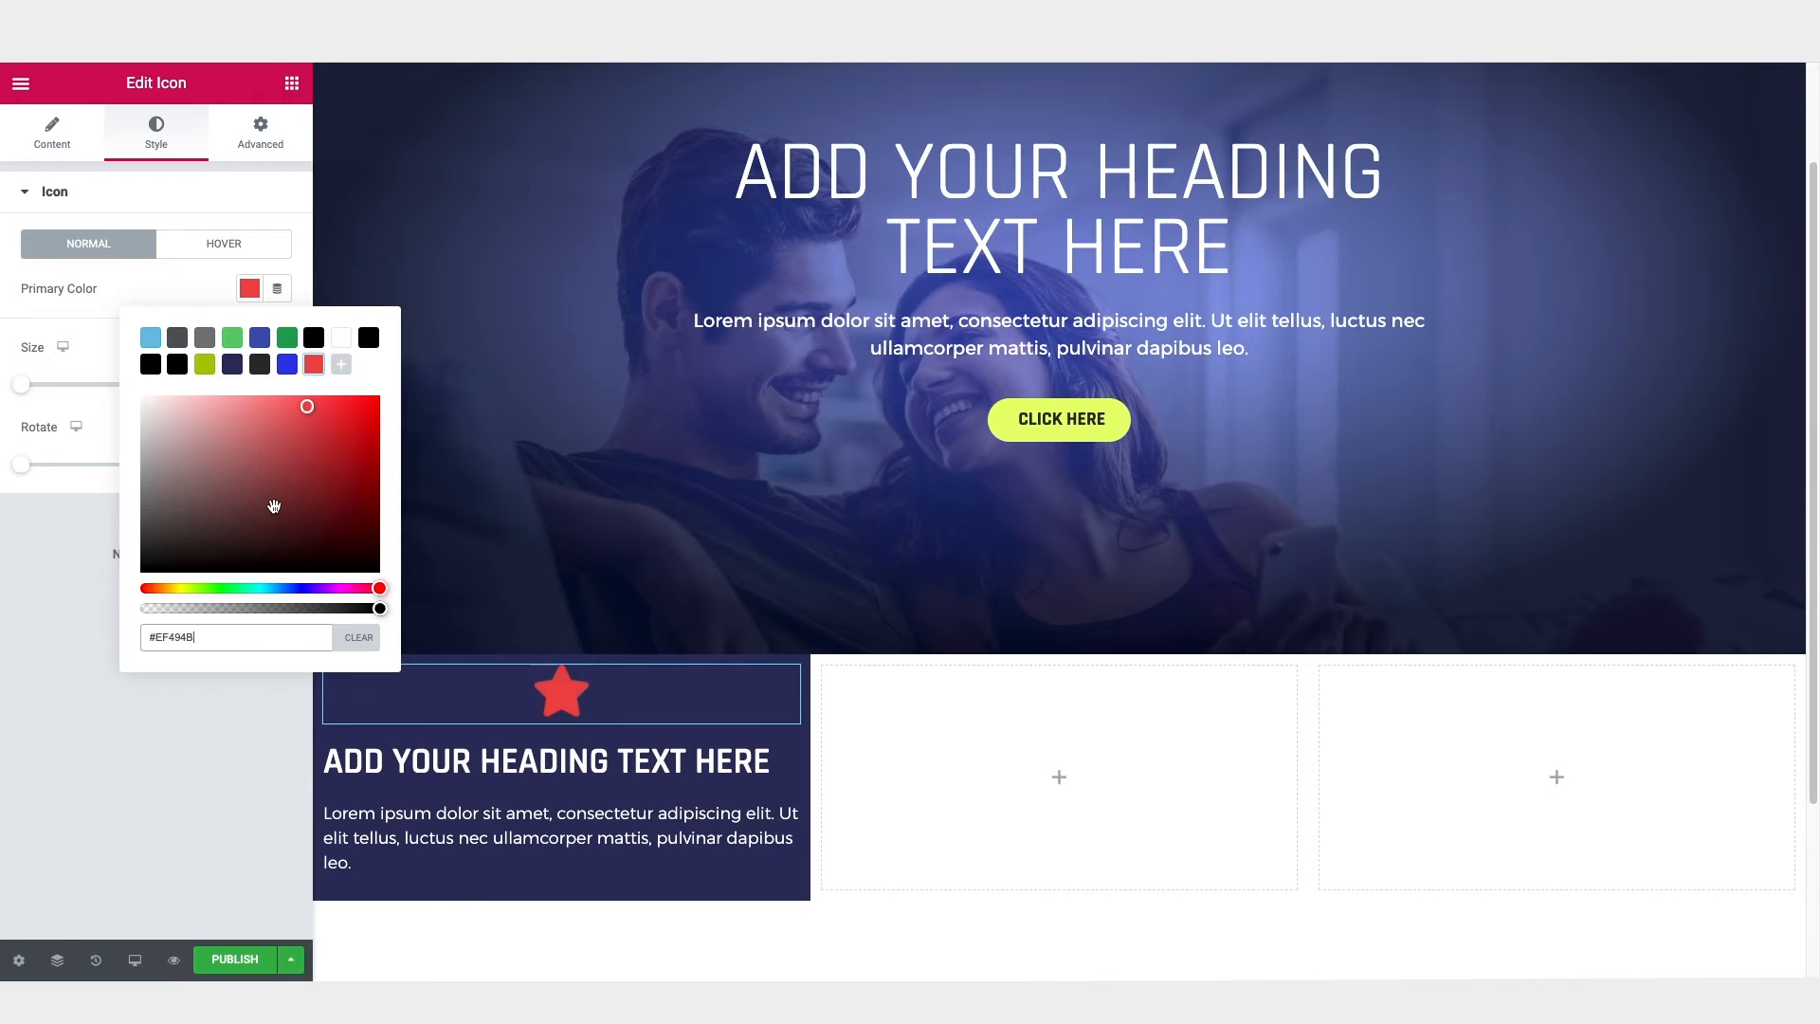
Step: Set the first column's padding to 60 px on all four sides
{"action": "left_click", "coordinate": [250, 288]}
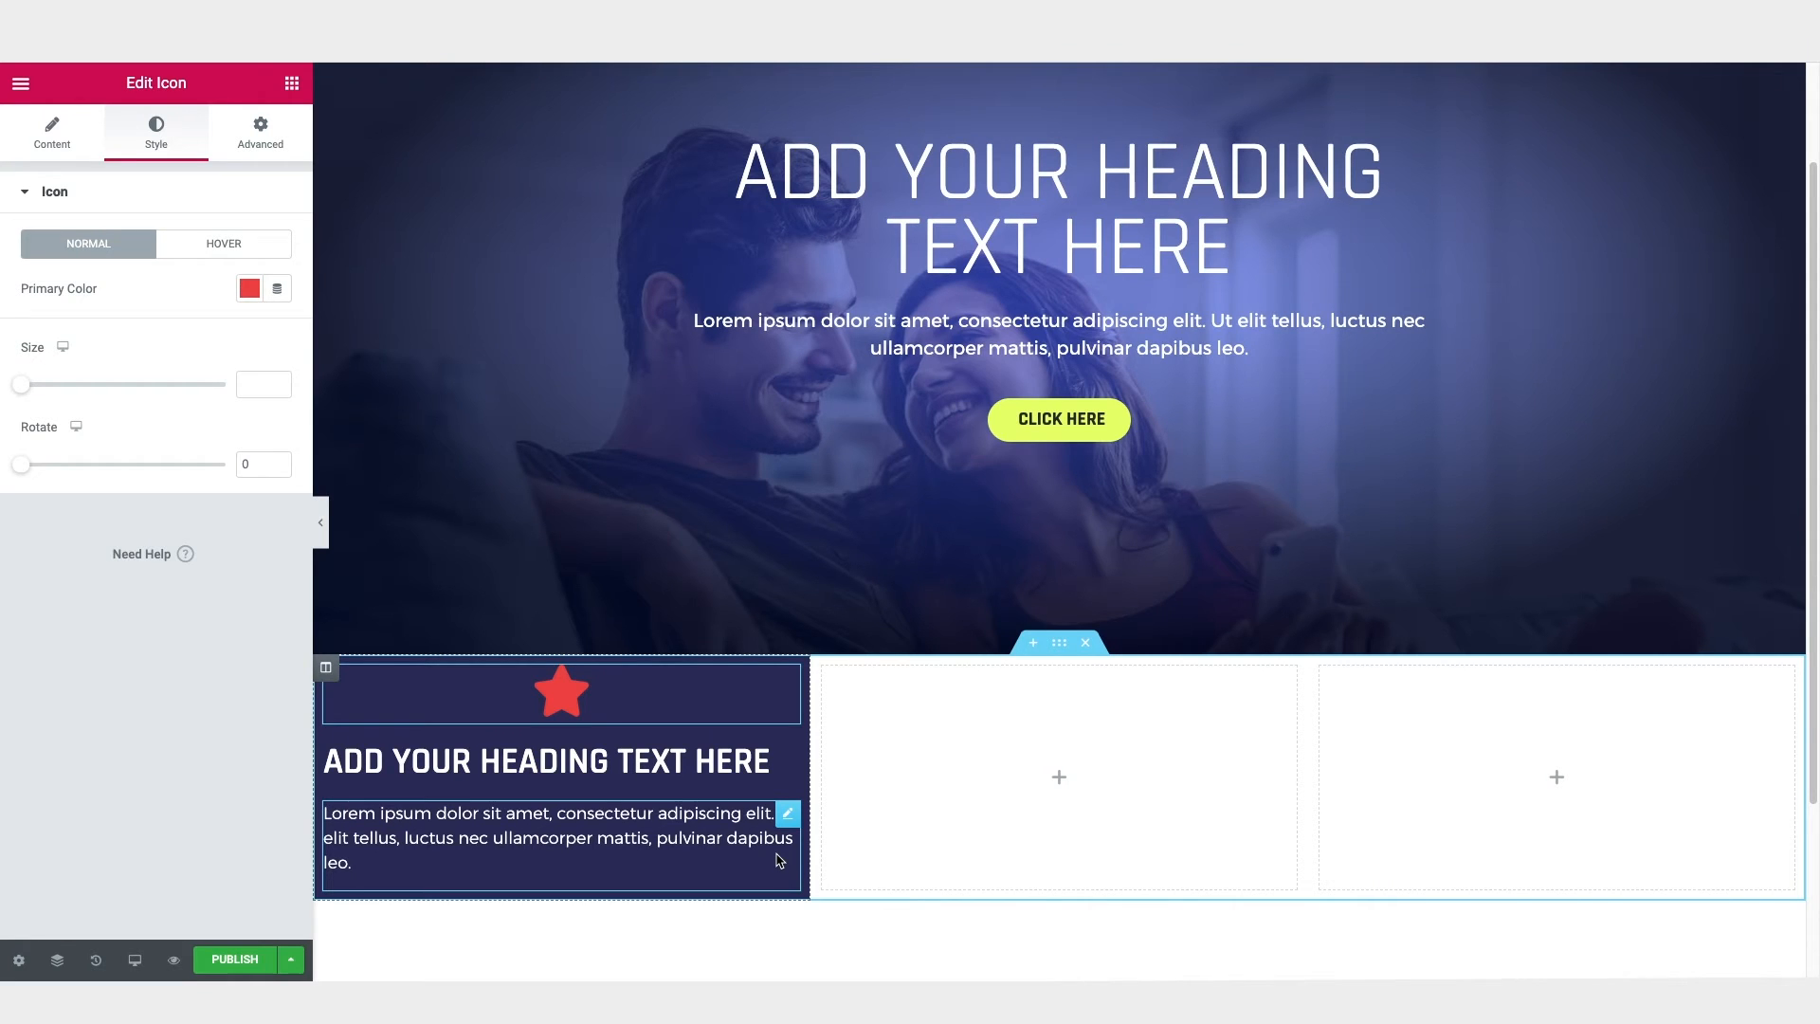
{"action": "scroll", "coordinate": [779, 861], "scroll_direction": "up", "scroll_amount": 1}
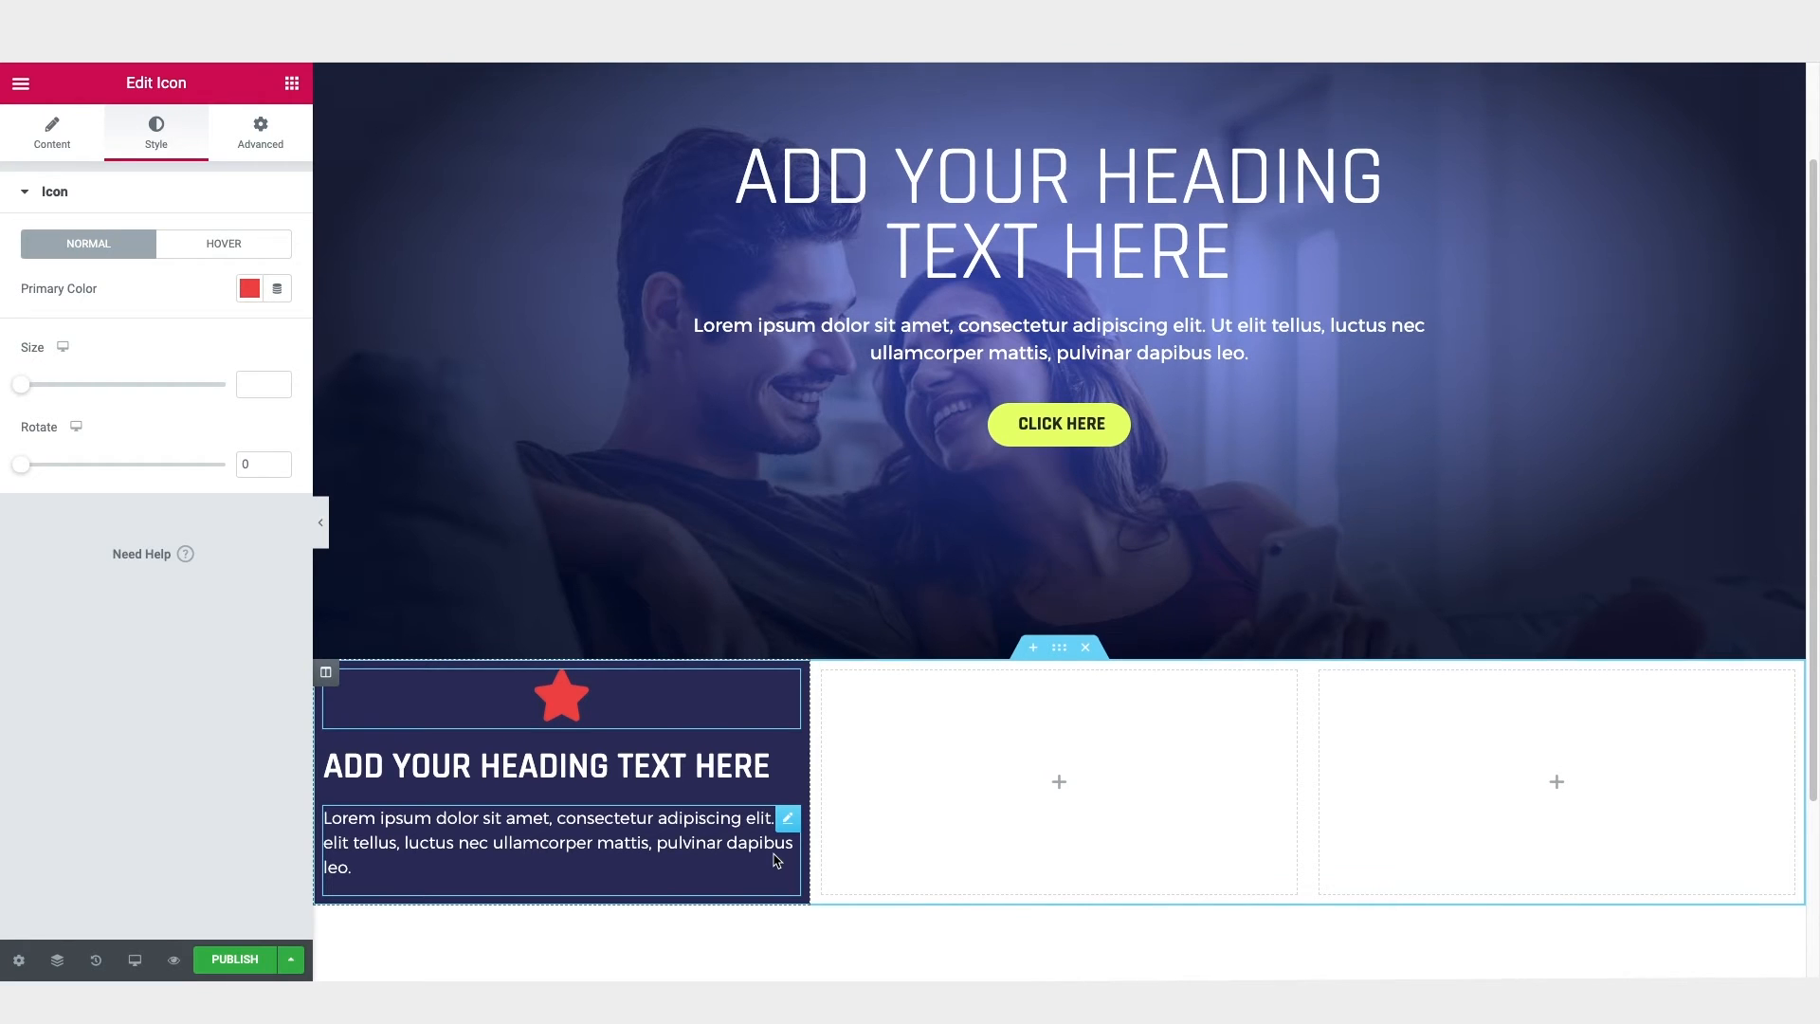
{"action": "left_click", "coordinate": [326, 676]}
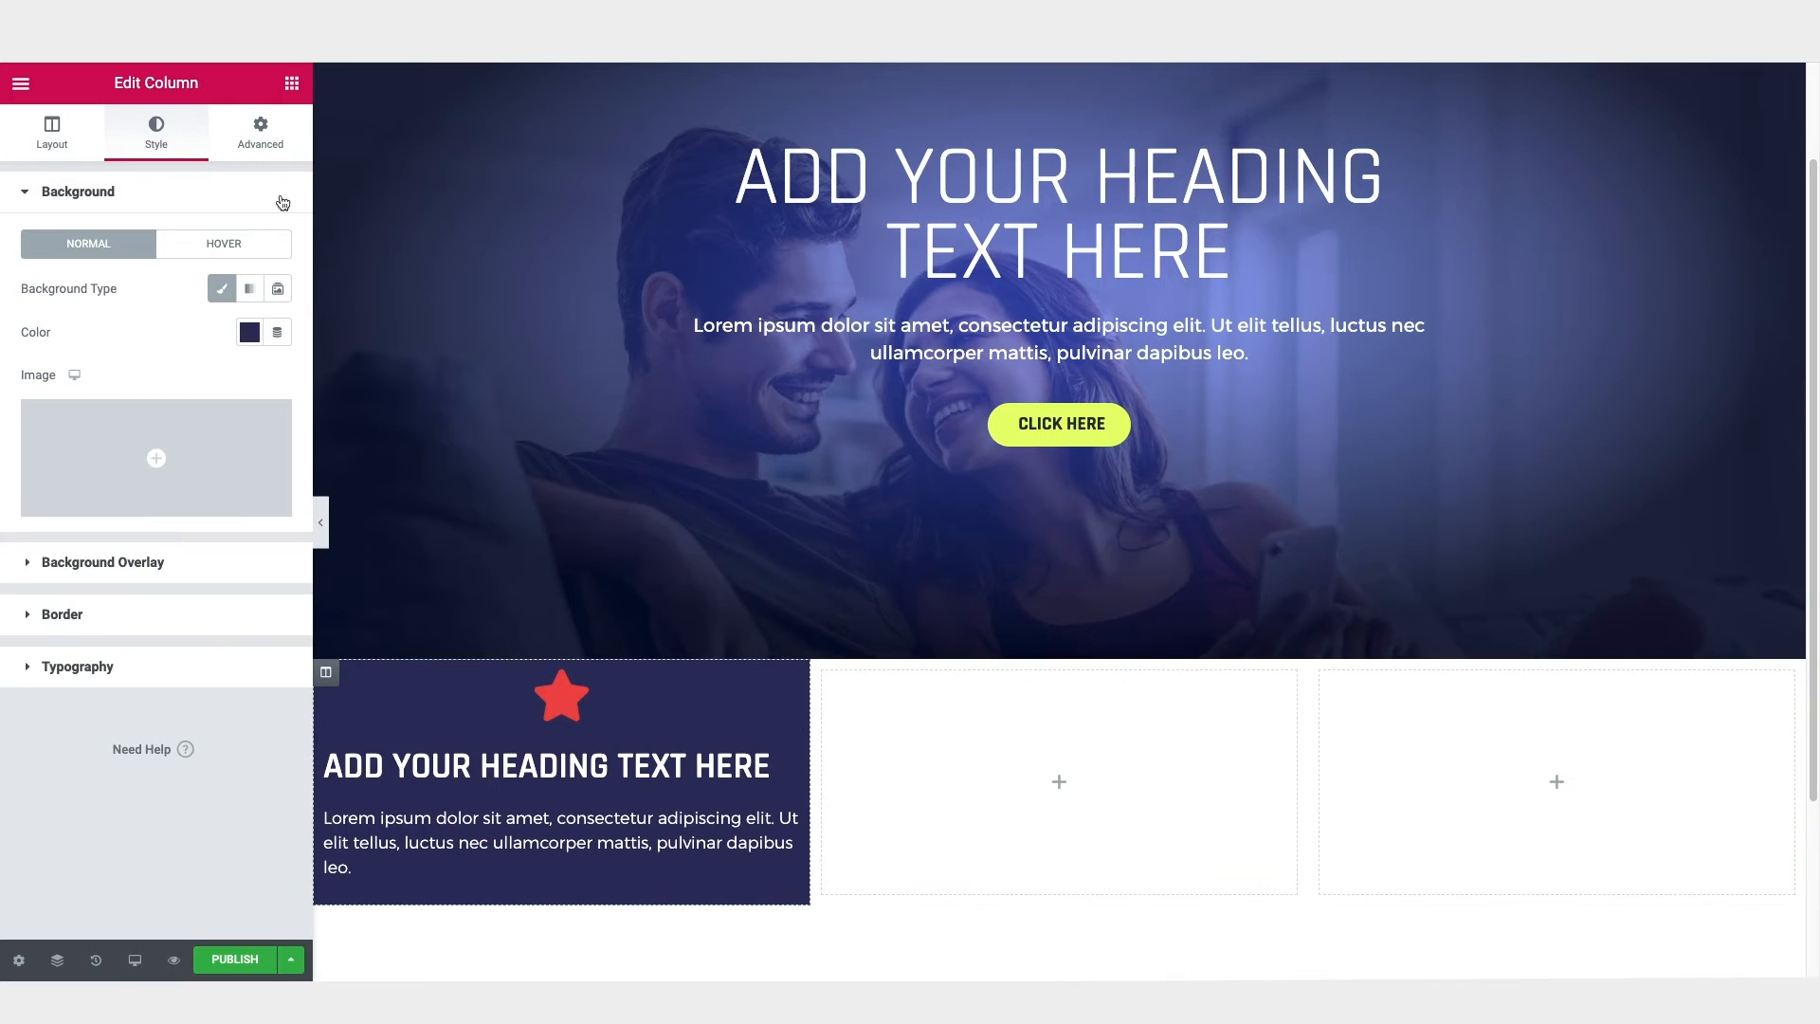
{"action": "left_click", "coordinate": [270, 147]}
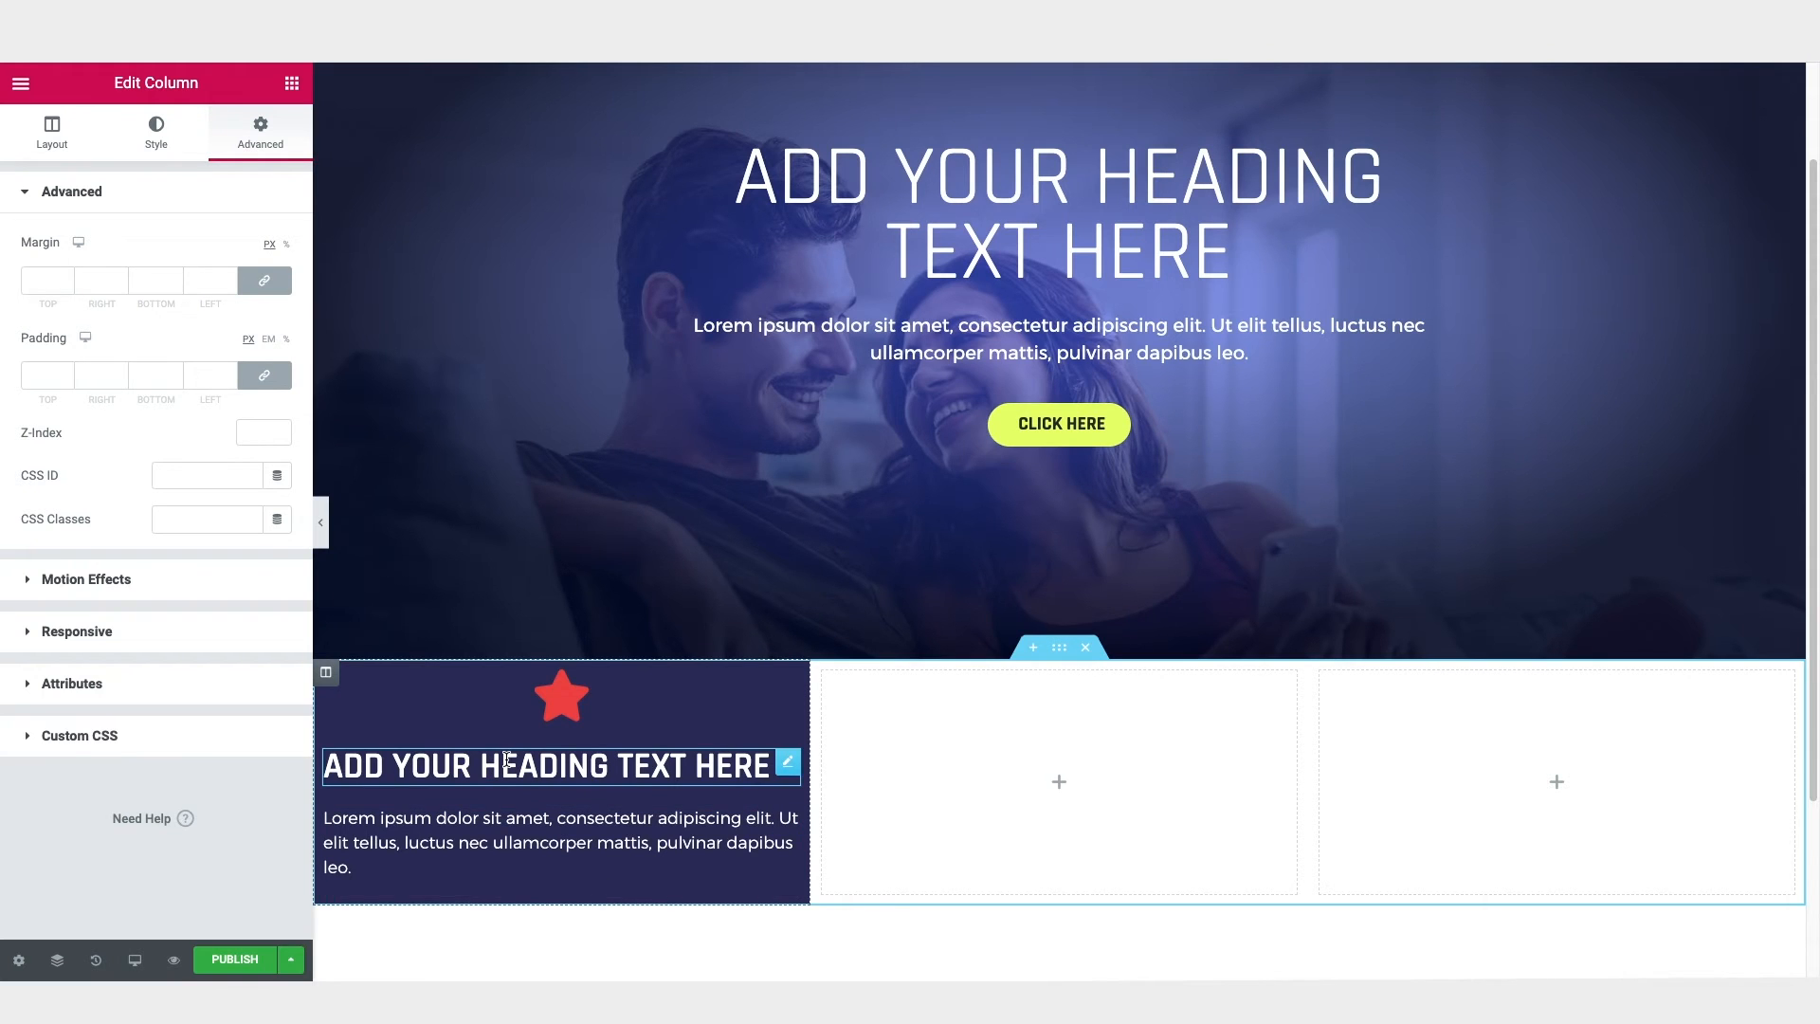
{"action": "left_click", "coordinate": [47, 378]}
{"action": "type", "text": "60"}
{"action": "scroll", "coordinate": [865, 565], "scroll_direction": "down", "scroll_amount": 3}
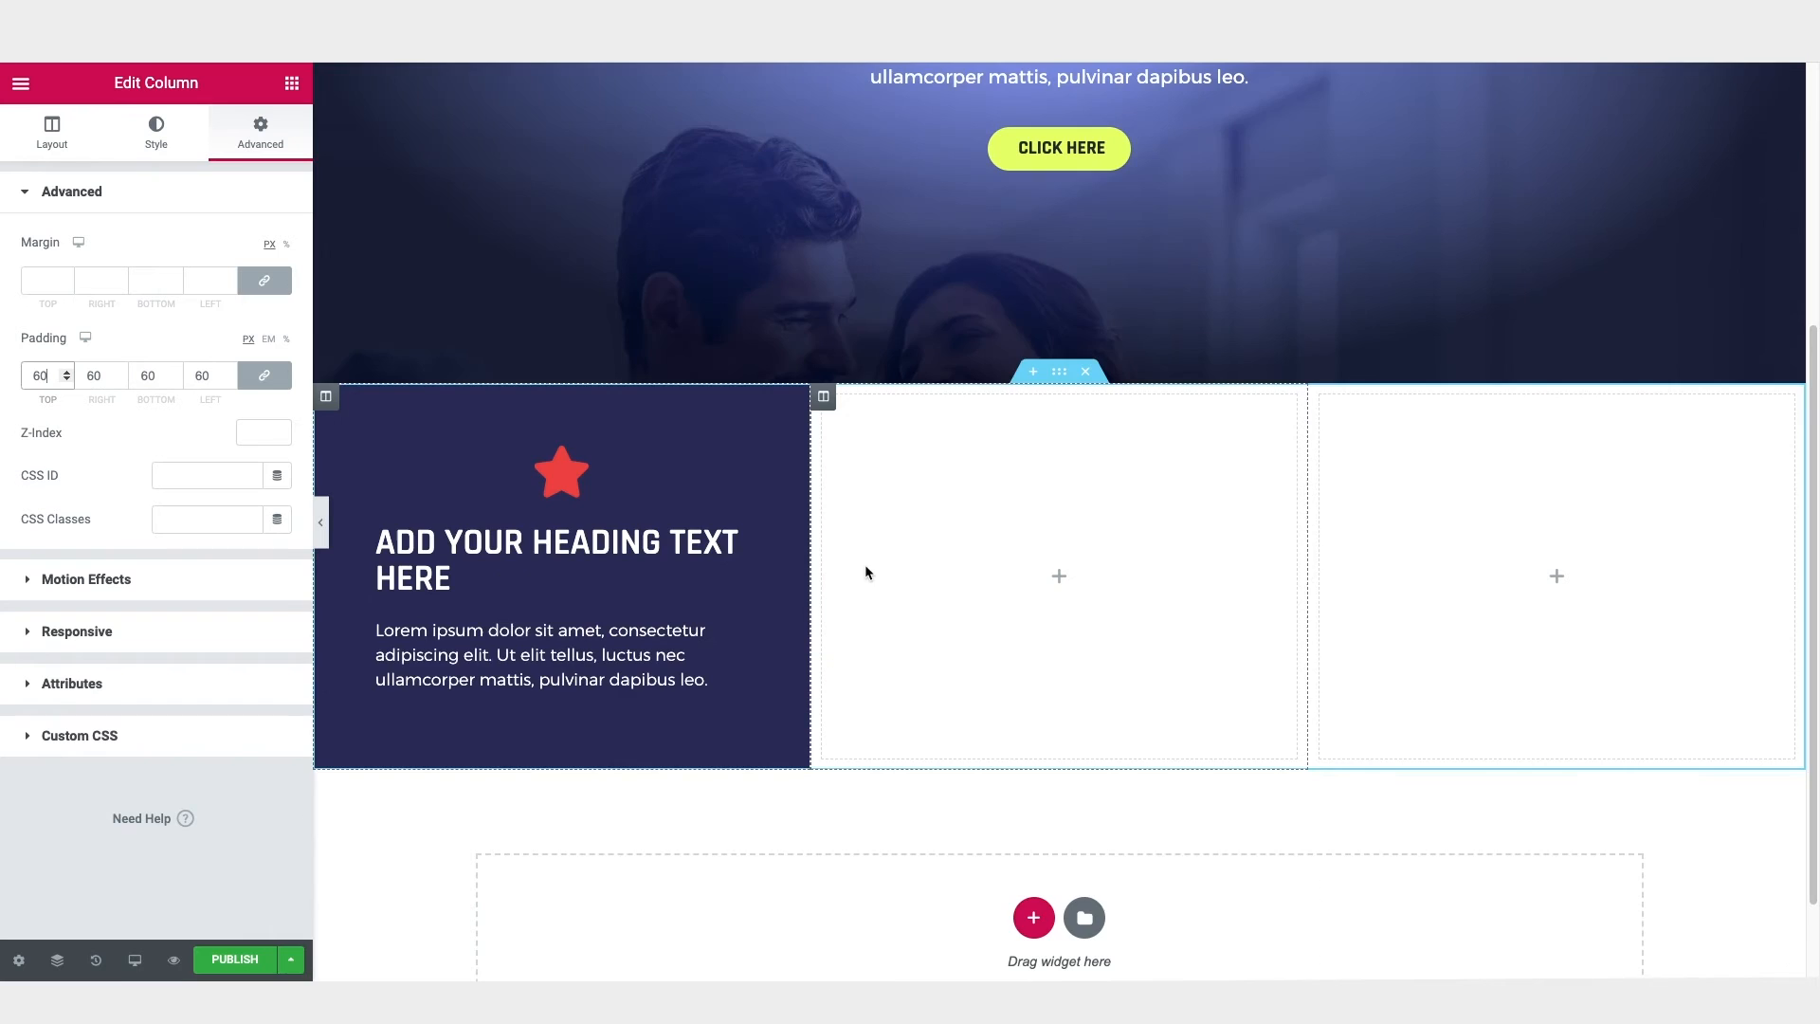
Step: Replace the first column's star icon with the Clipboard icon from the Font Awesome - Regular set
{"action": "left_click", "coordinate": [563, 484]}
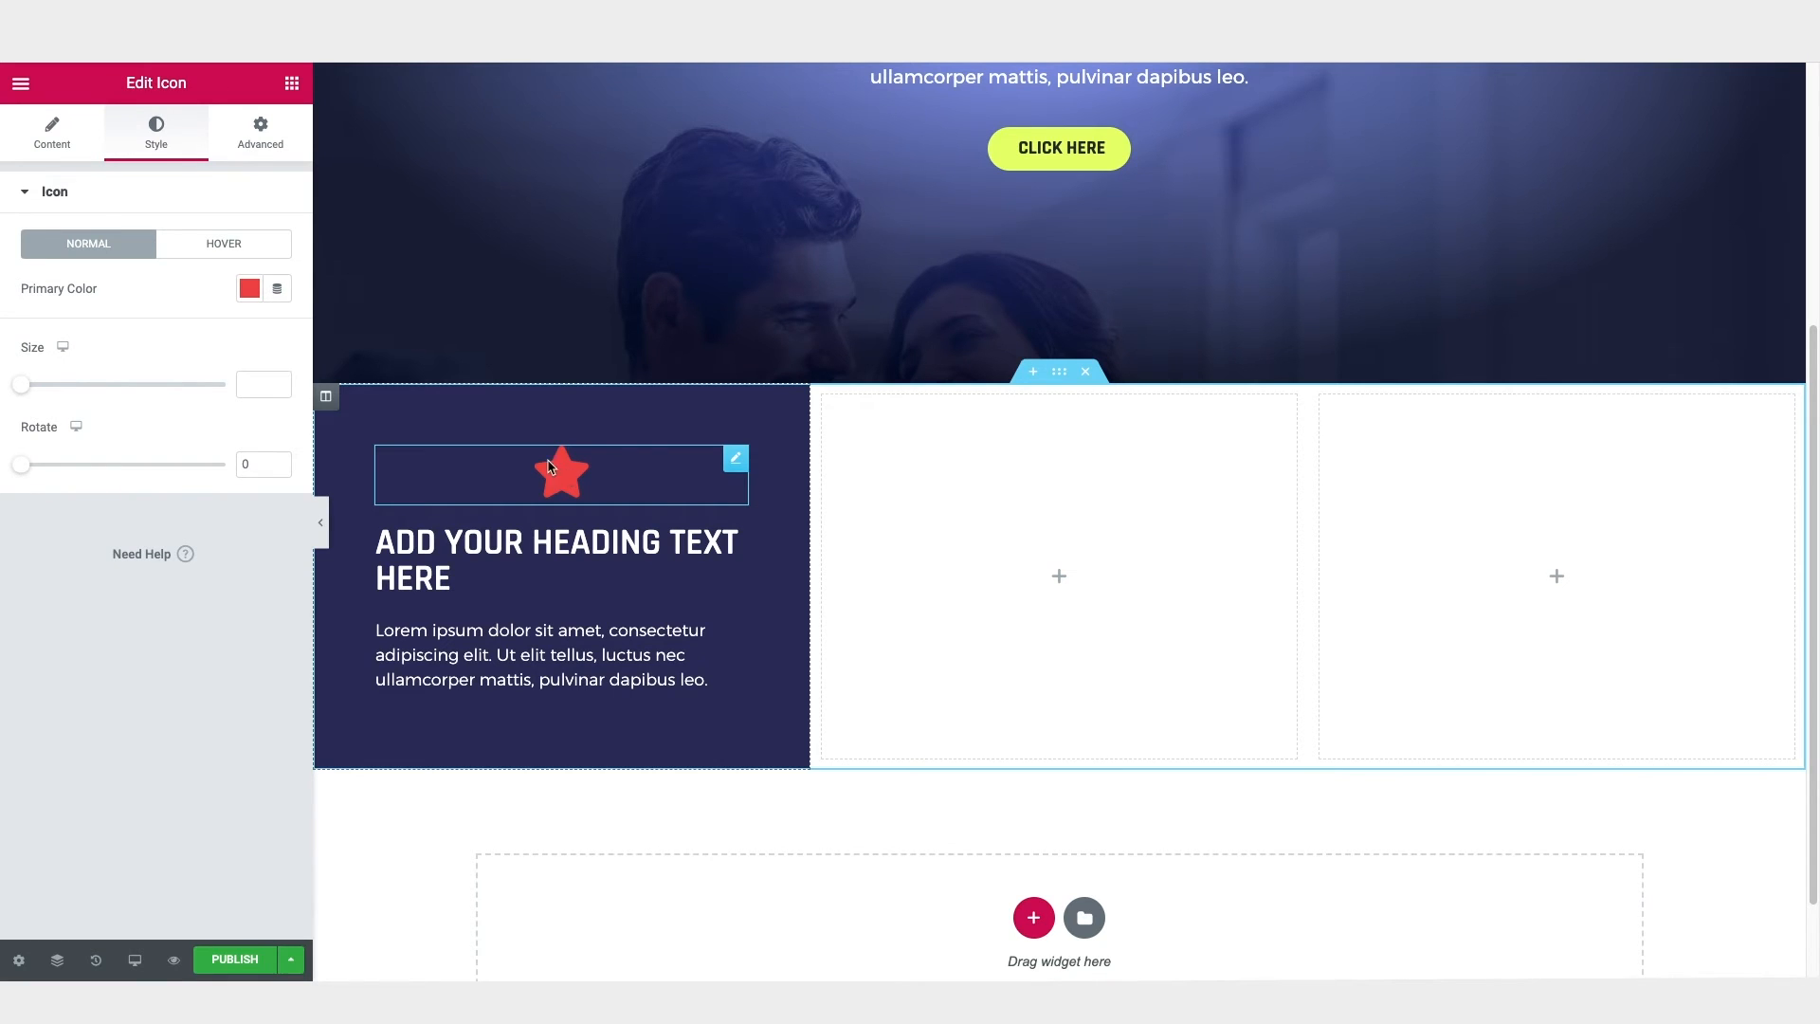
{"action": "left_click", "coordinate": [52, 137]}
{"action": "mouse_move", "coordinate": [104, 356]}
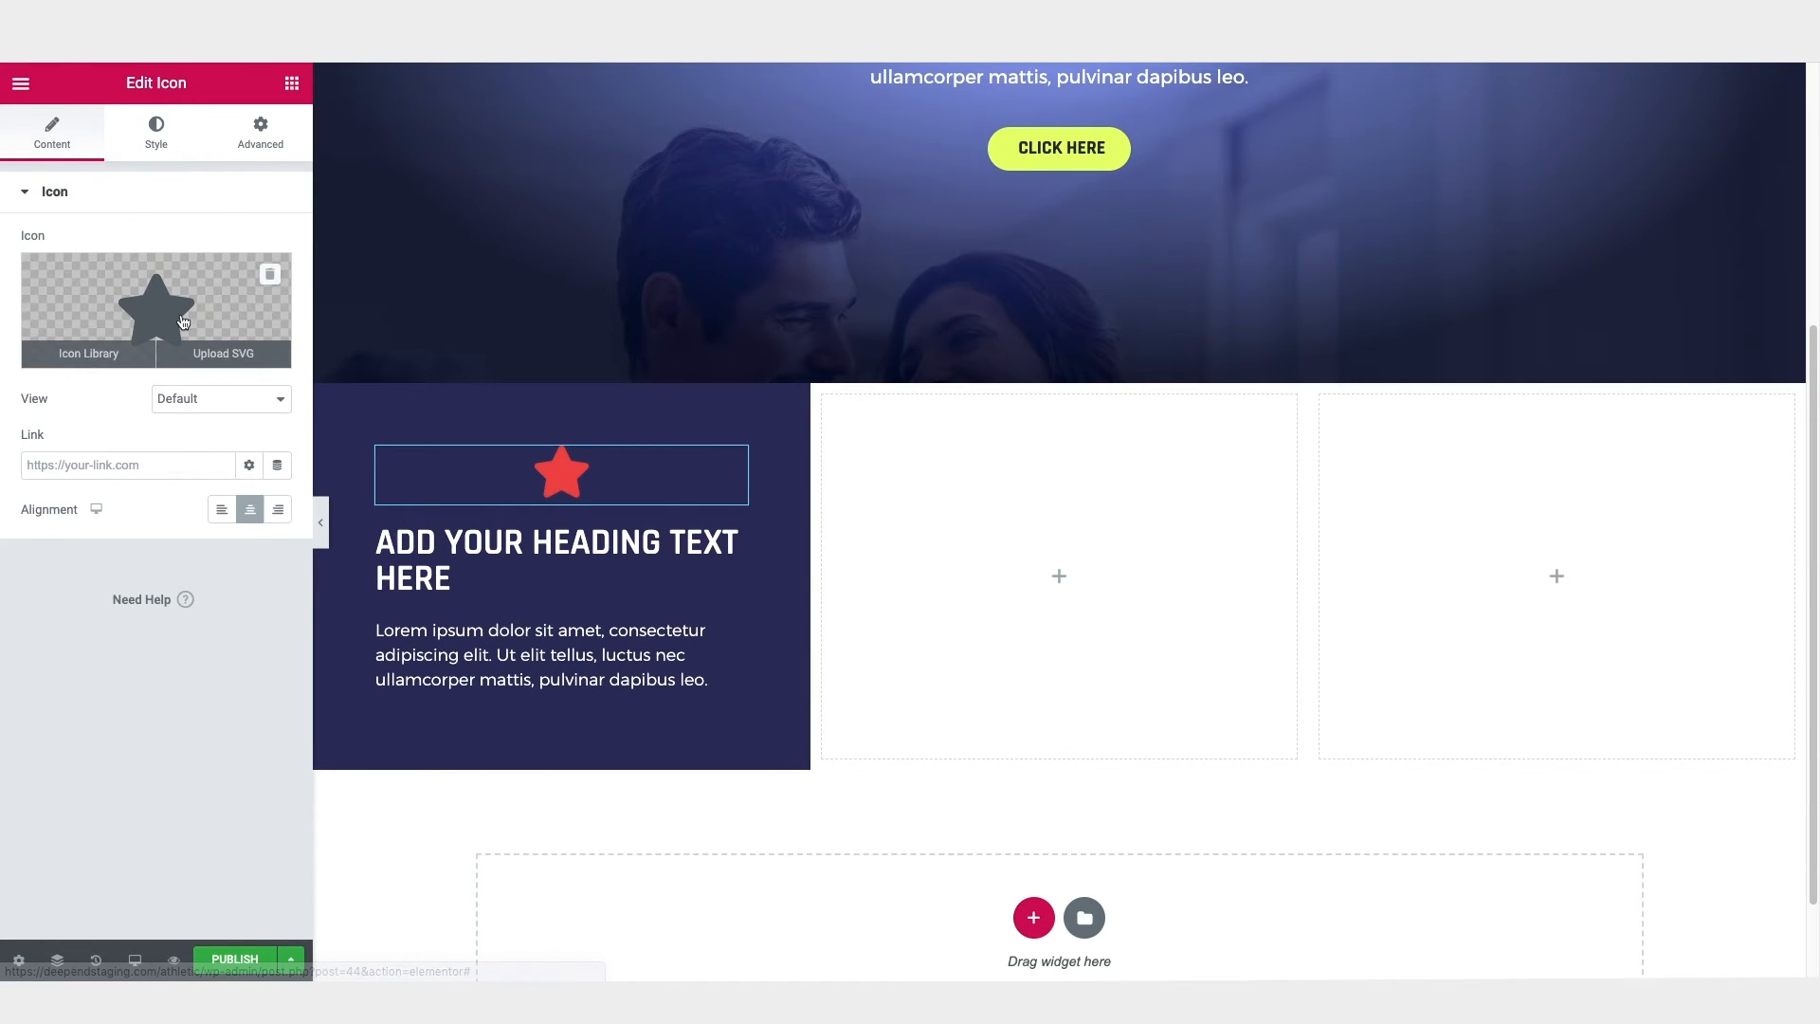
{"action": "left_click", "coordinate": [88, 354]}
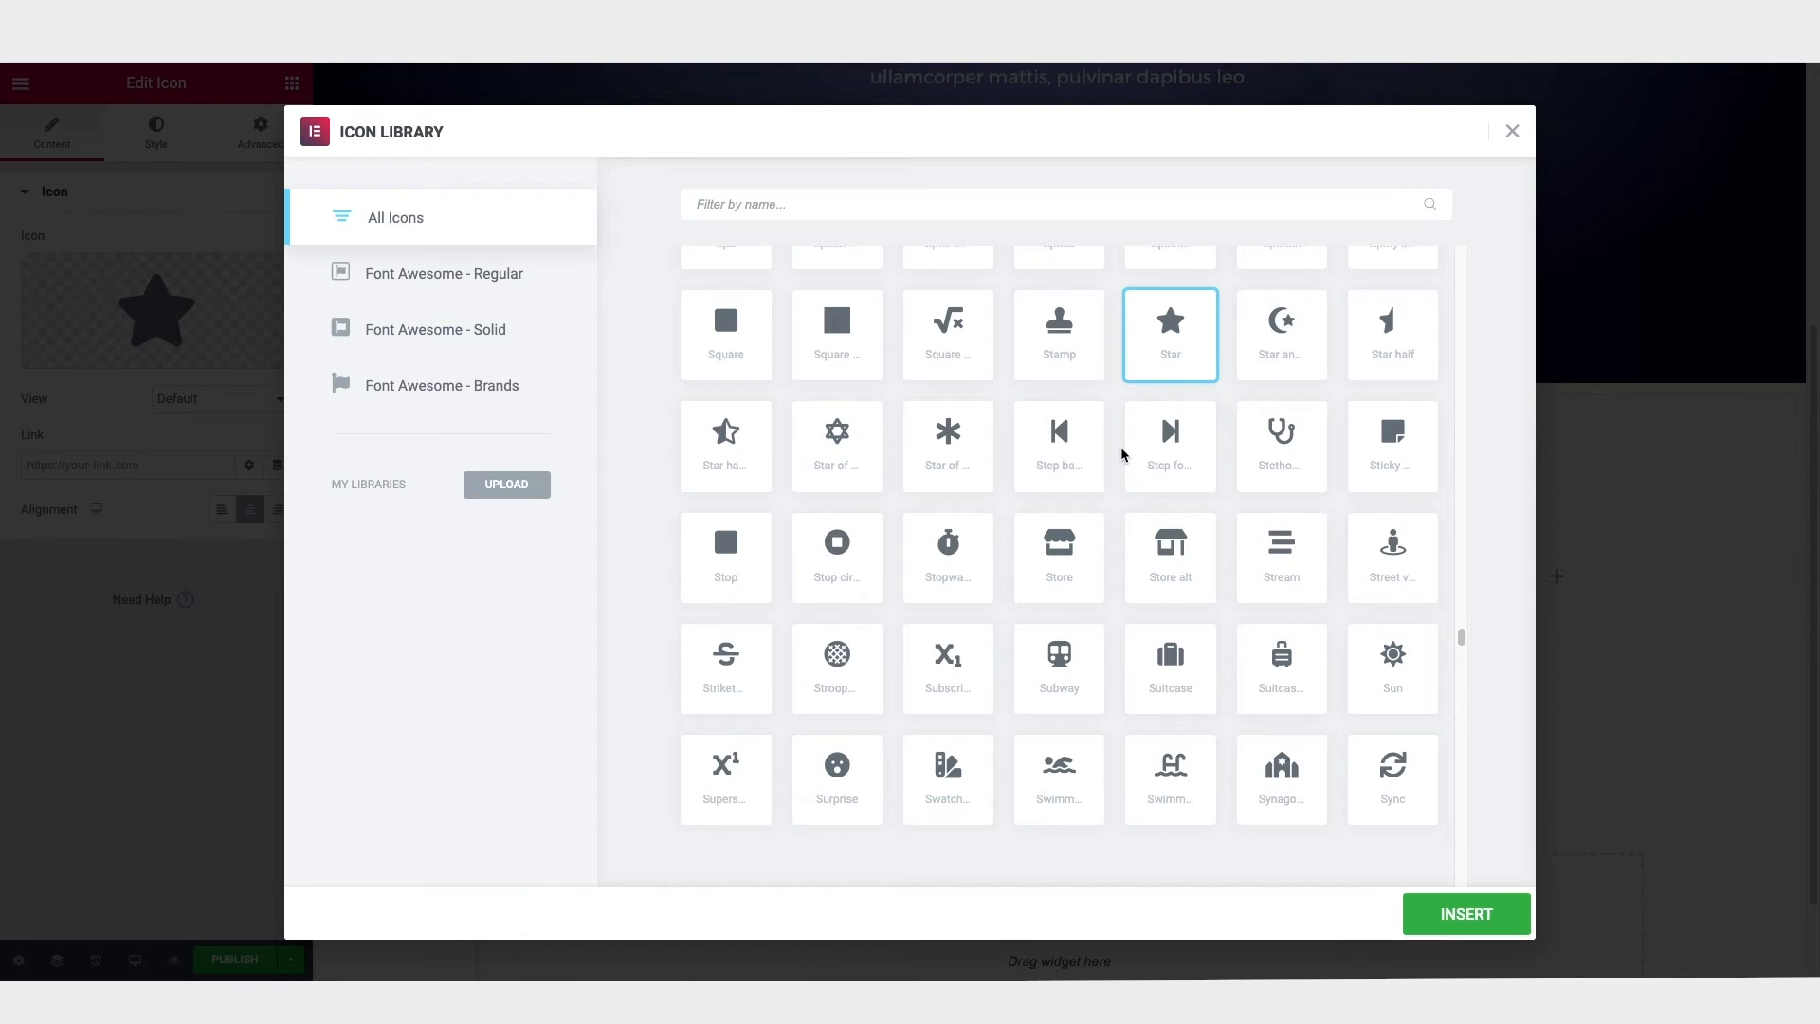
{"action": "scroll", "coordinate": [1122, 459], "scroll_direction": "down", "scroll_amount": 3}
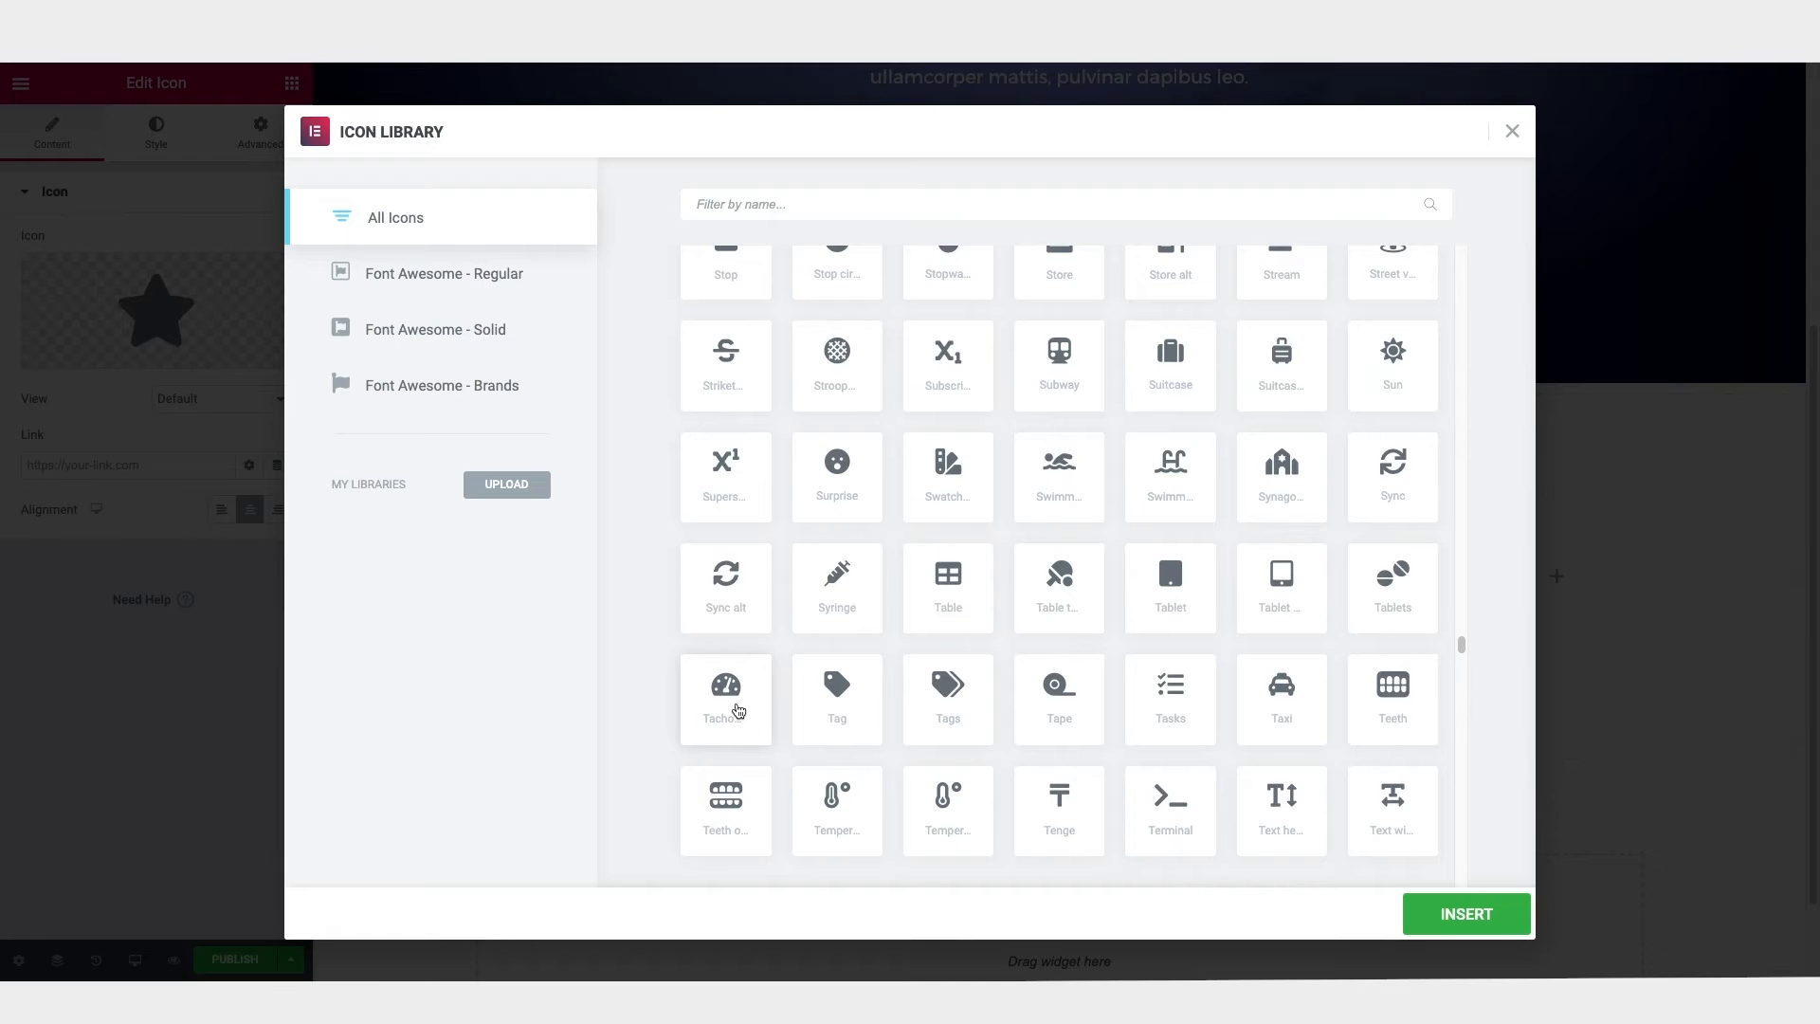
{"action": "left_click", "coordinate": [471, 285]}
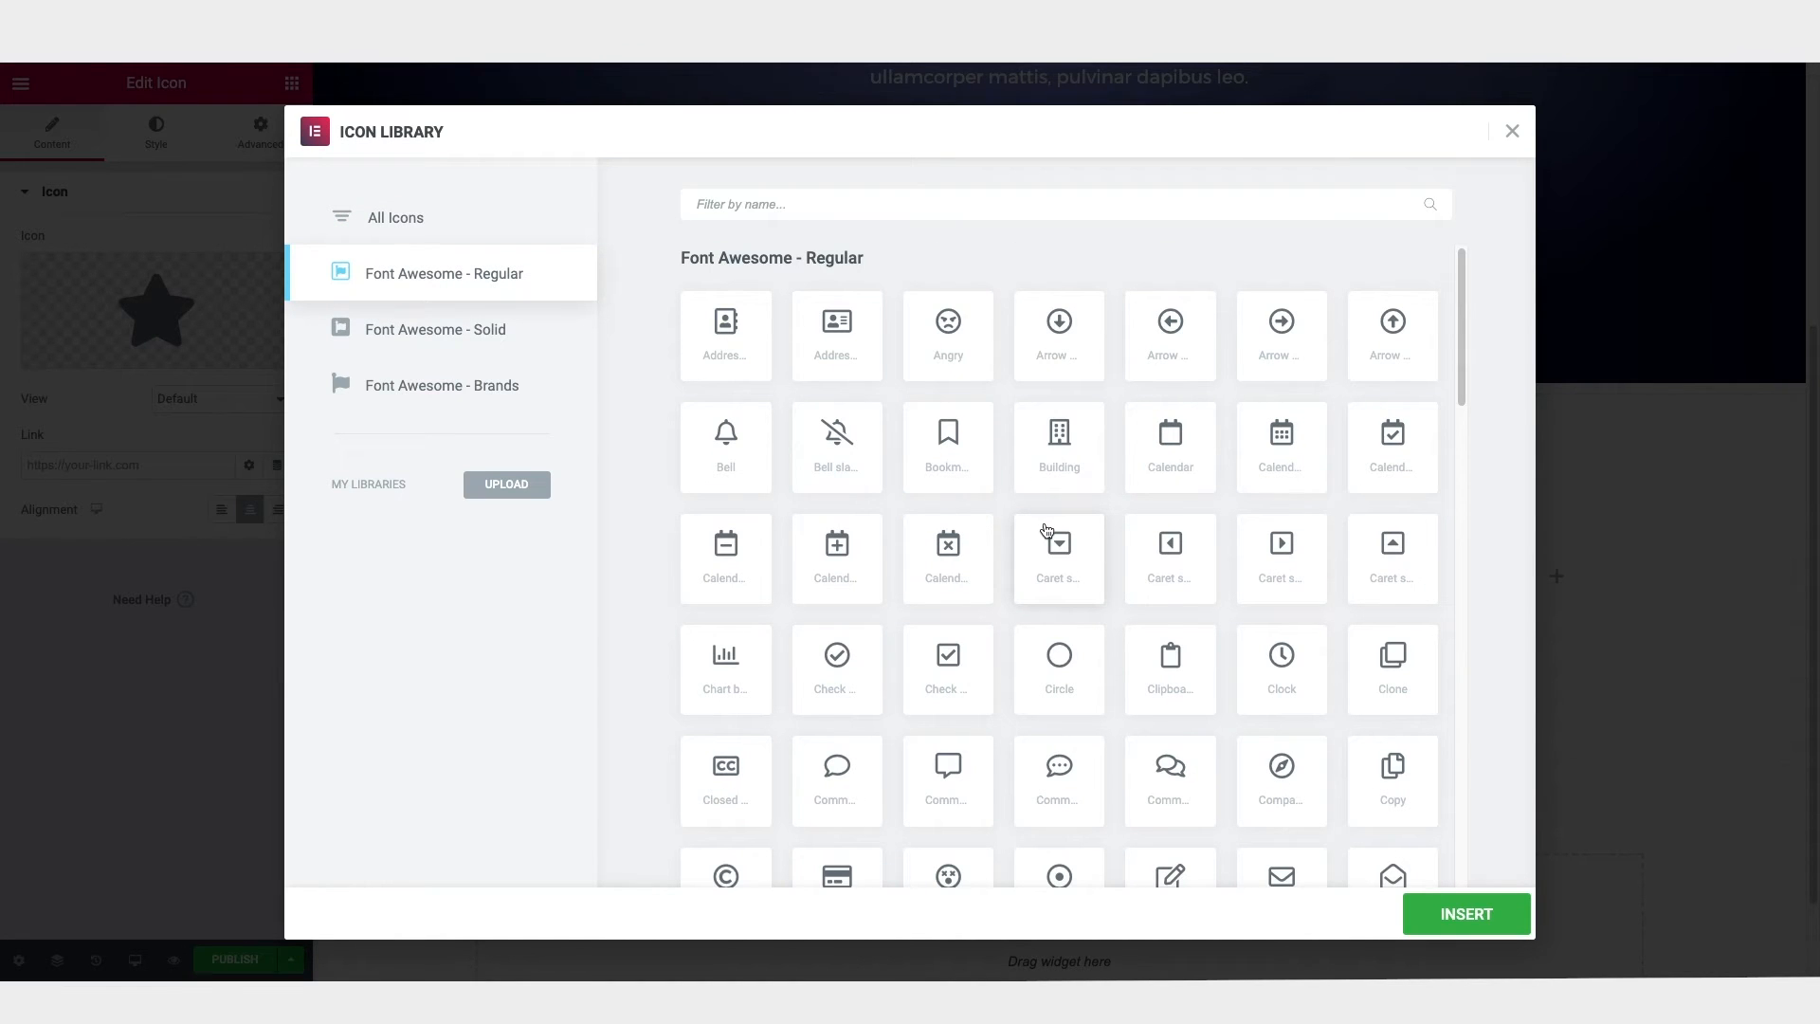
{"action": "left_click", "coordinate": [1191, 677]}
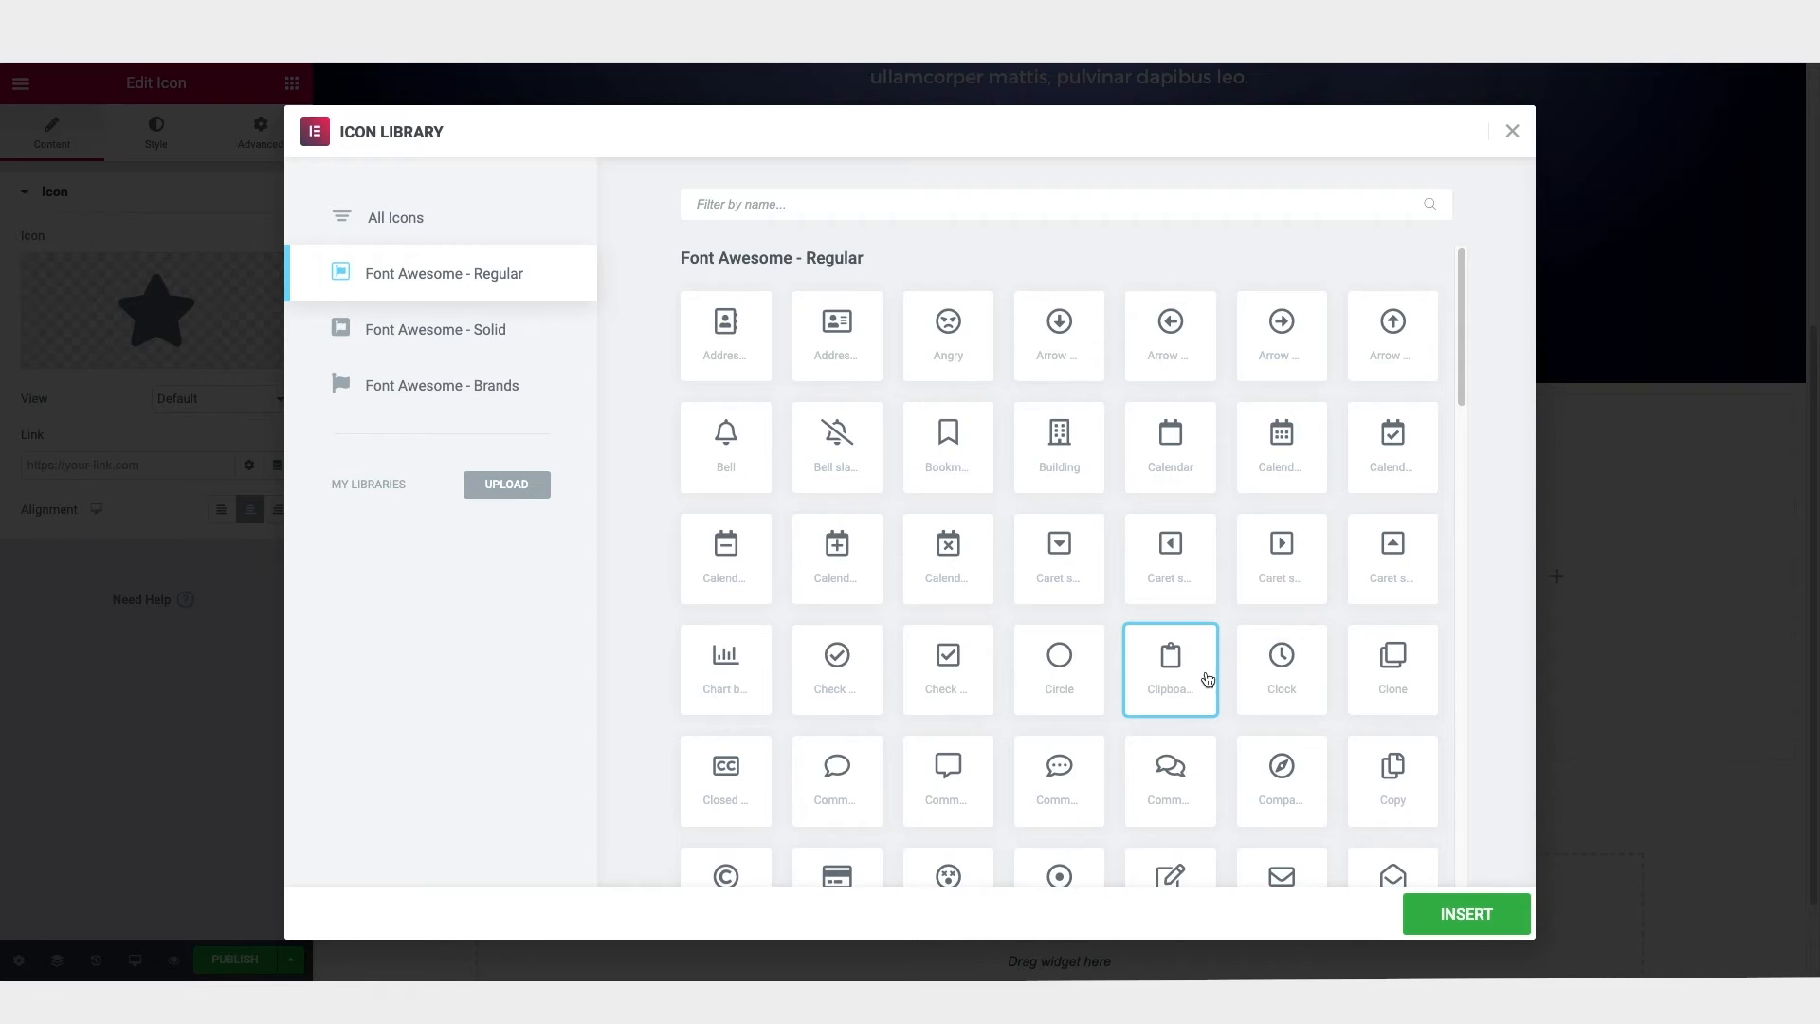
{"action": "left_click", "coordinate": [1471, 914]}
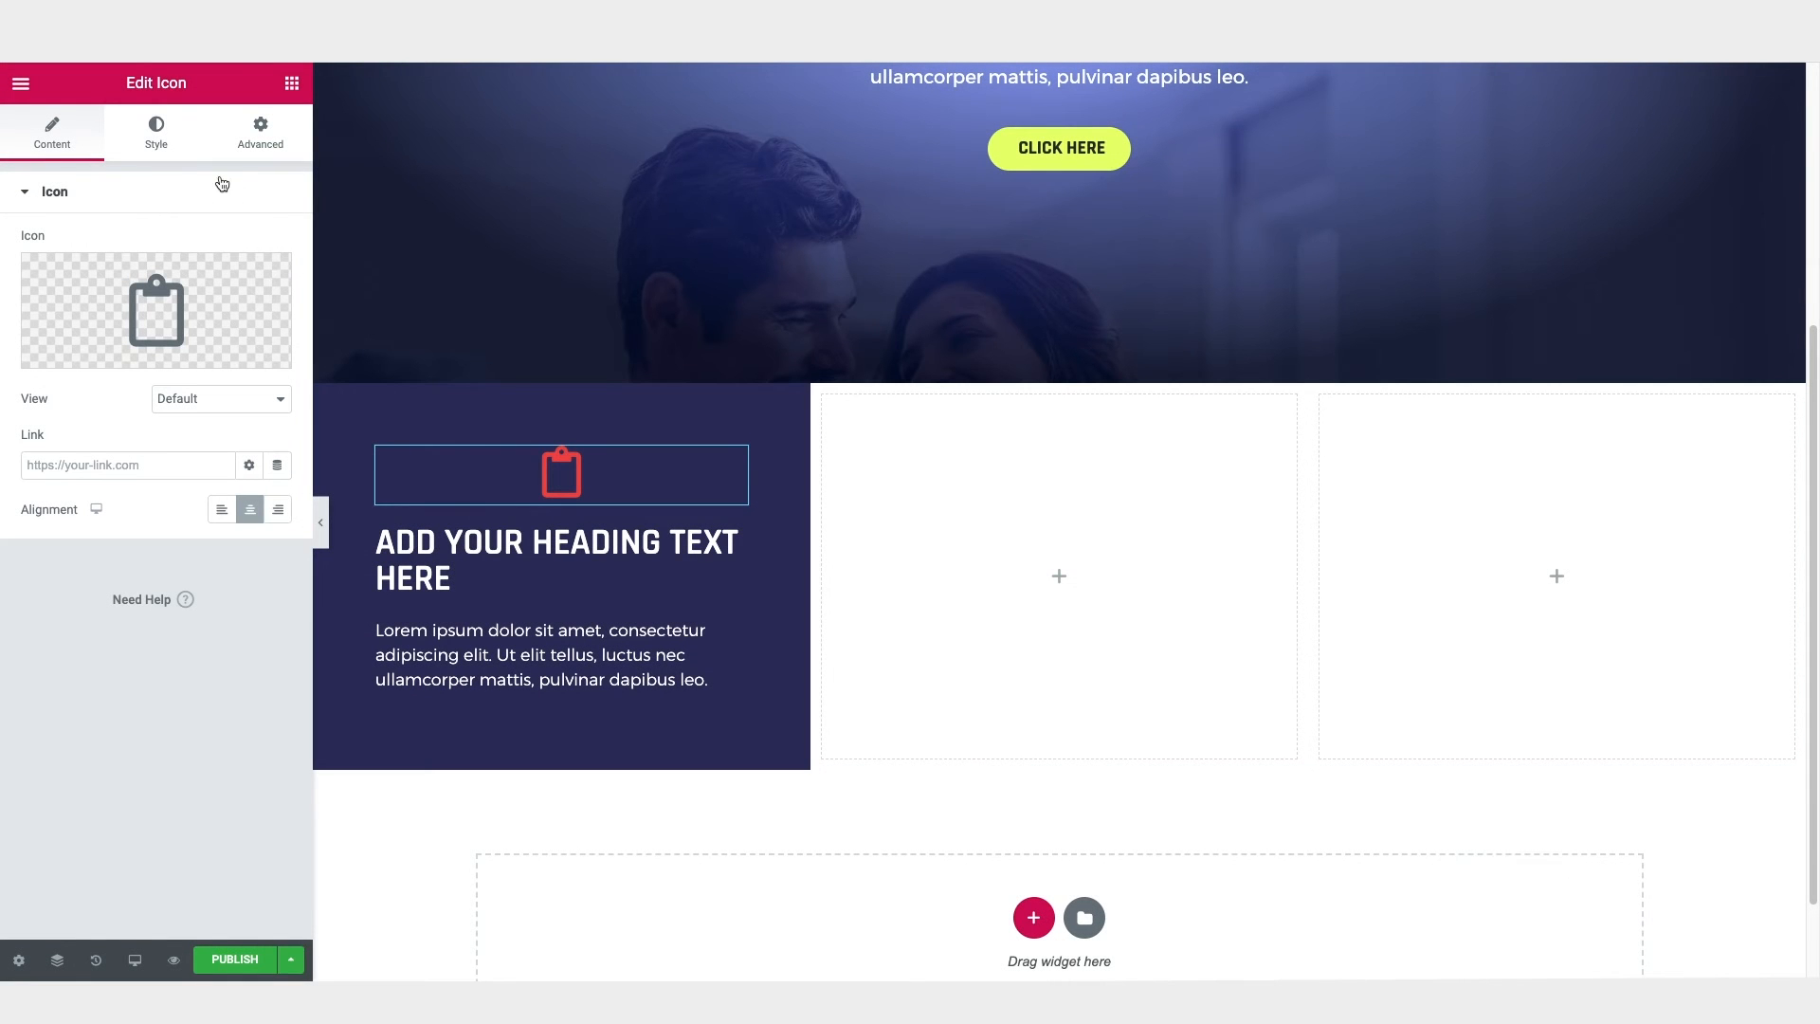
Step: Try larger and smaller sizes for the clipboard icon, and clear the size value to restore the default
{"action": "left_click", "coordinate": [156, 136]}
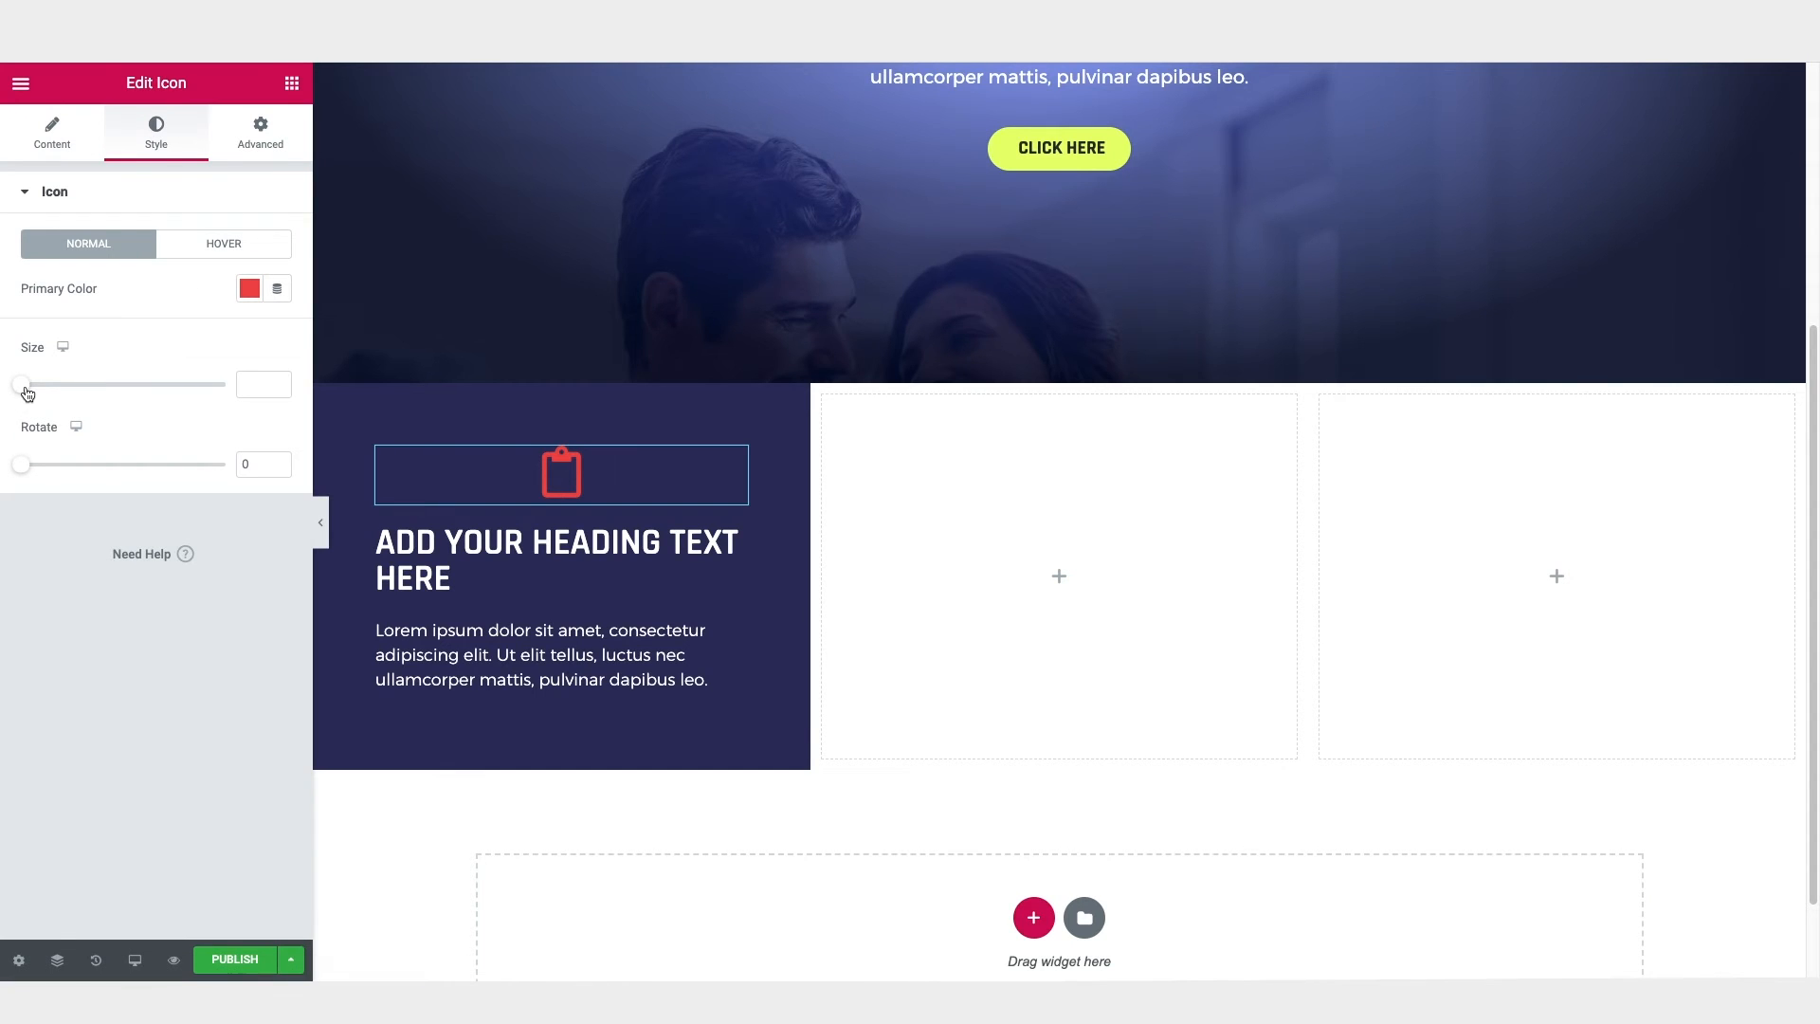
{"action": "left_click_drag", "start_coordinate": [26, 383], "coordinate": [63, 393]}
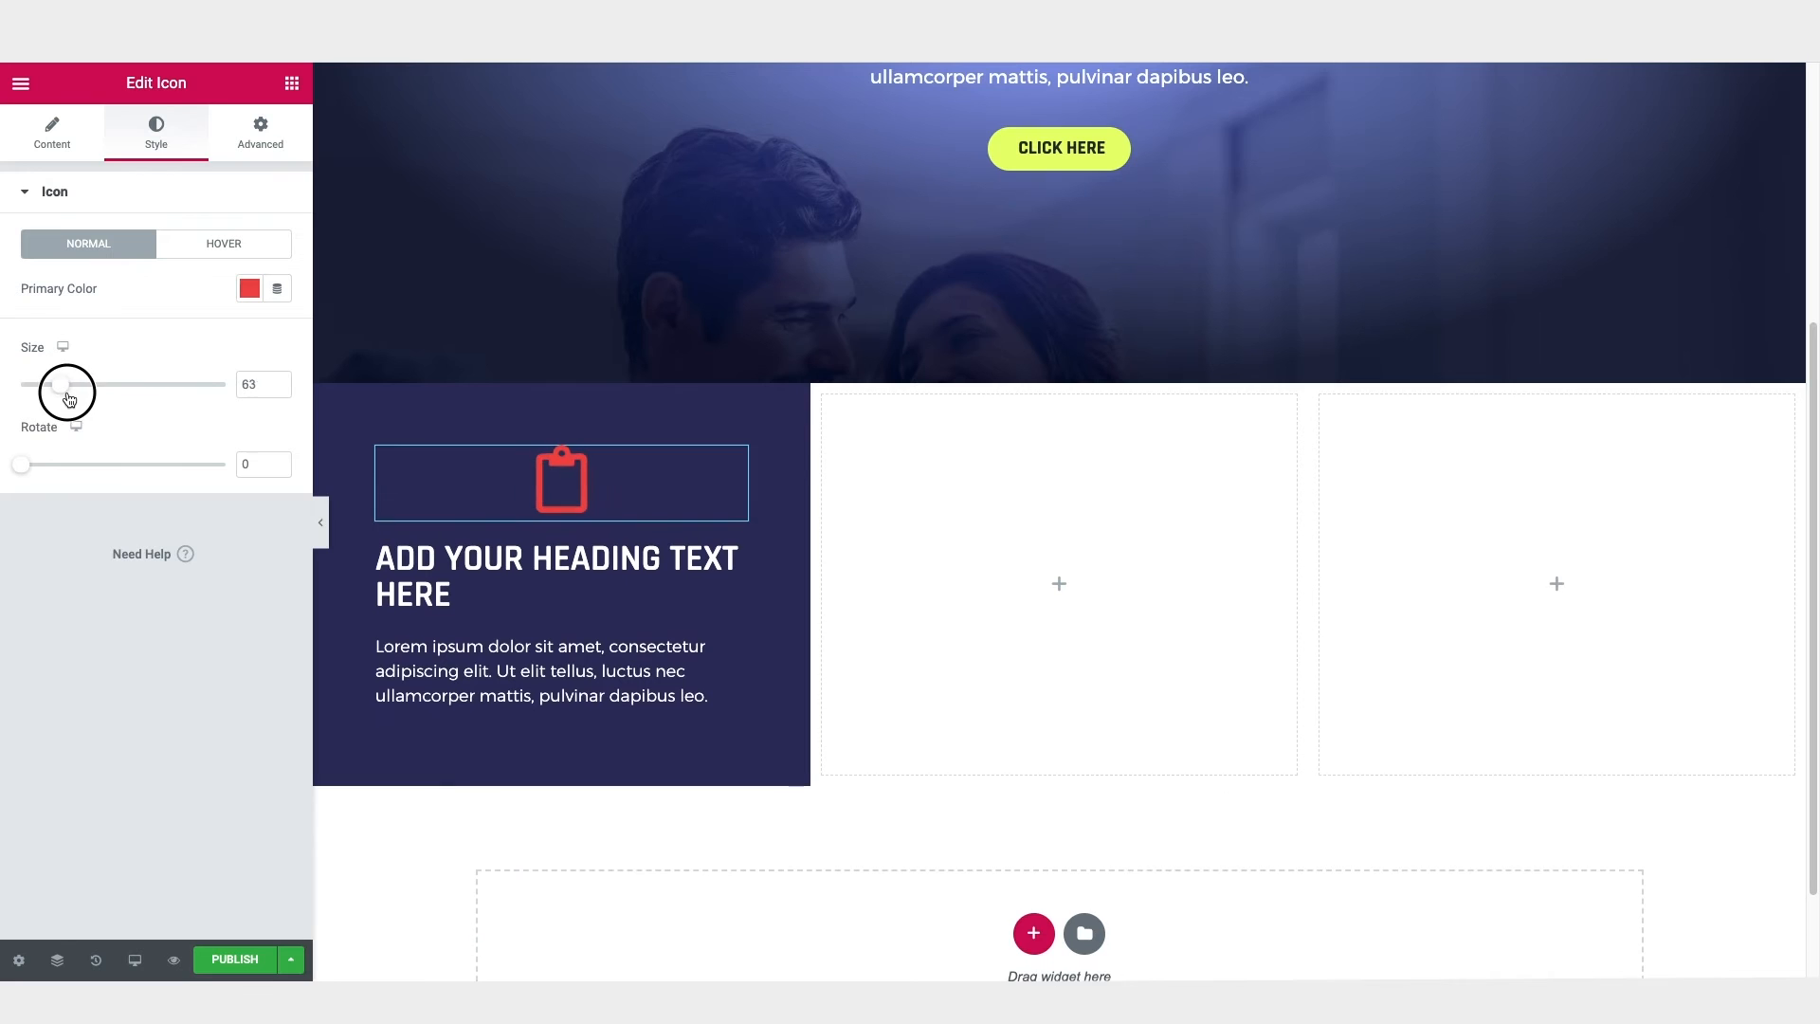
{"action": "mouse_move", "coordinate": [29, 466]}
{"action": "left_mouse_down"}
{"action": "mouse_move", "coordinate": [53, 462]}
{"action": "mouse_move", "coordinate": [8, 473]}
{"action": "left_mouse_up"}
{"action": "left_click_drag", "start_coordinate": [61, 383], "coordinate": [2, 391]}
{"action": "left_click", "coordinate": [242, 384]}
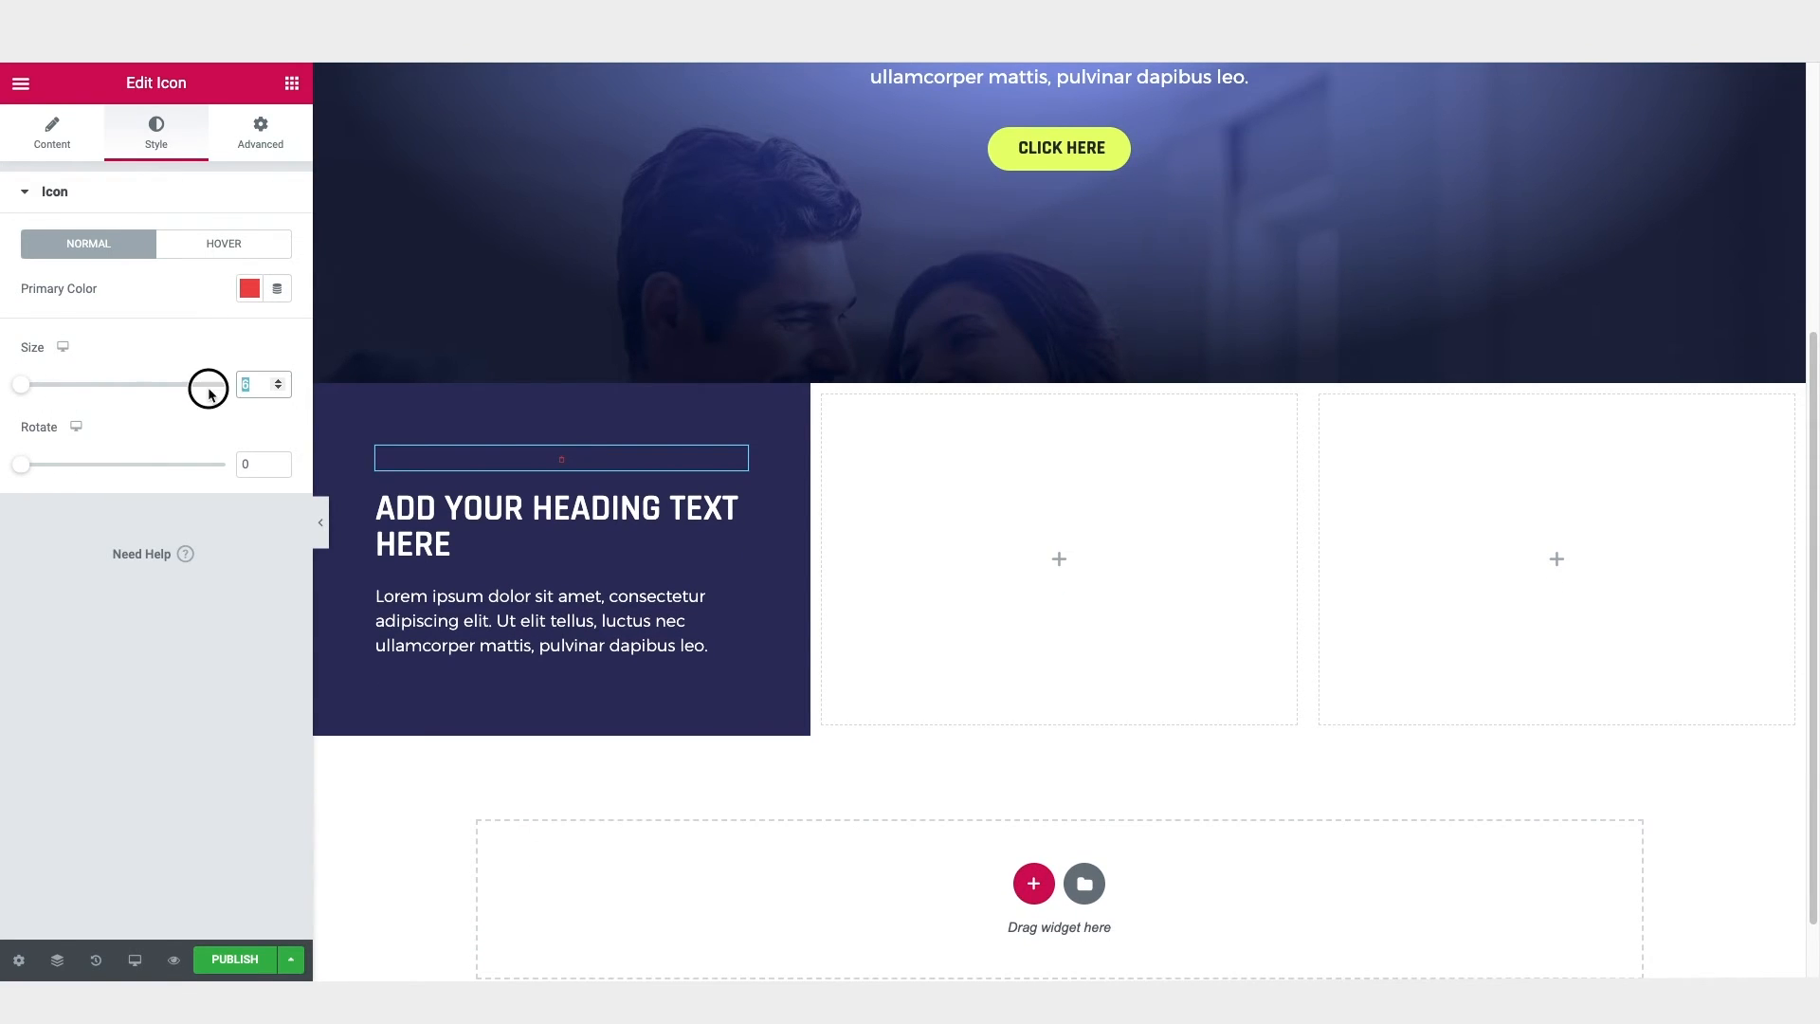
{"action": "key", "text": "BackSpace"}
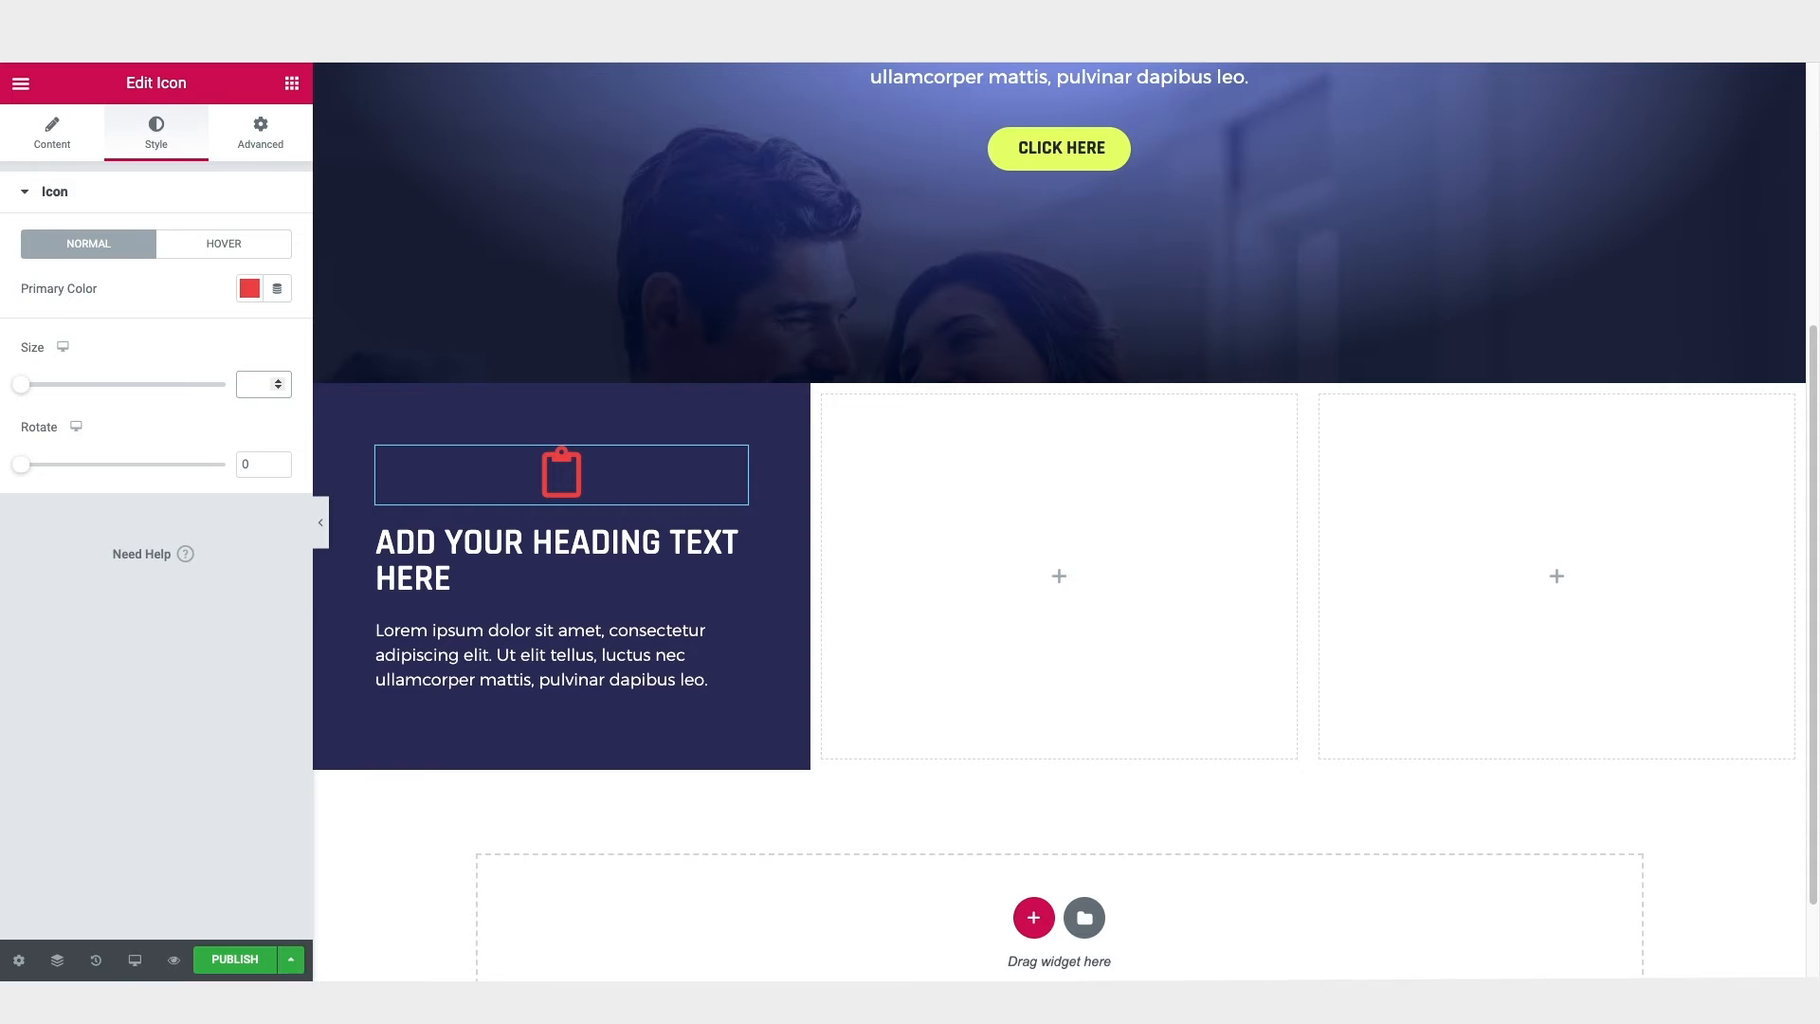
Step: Change the first column's heading to "Benefit 1" and center-align both the heading and the paragraph below it
{"action": "left_click", "coordinate": [513, 536]}
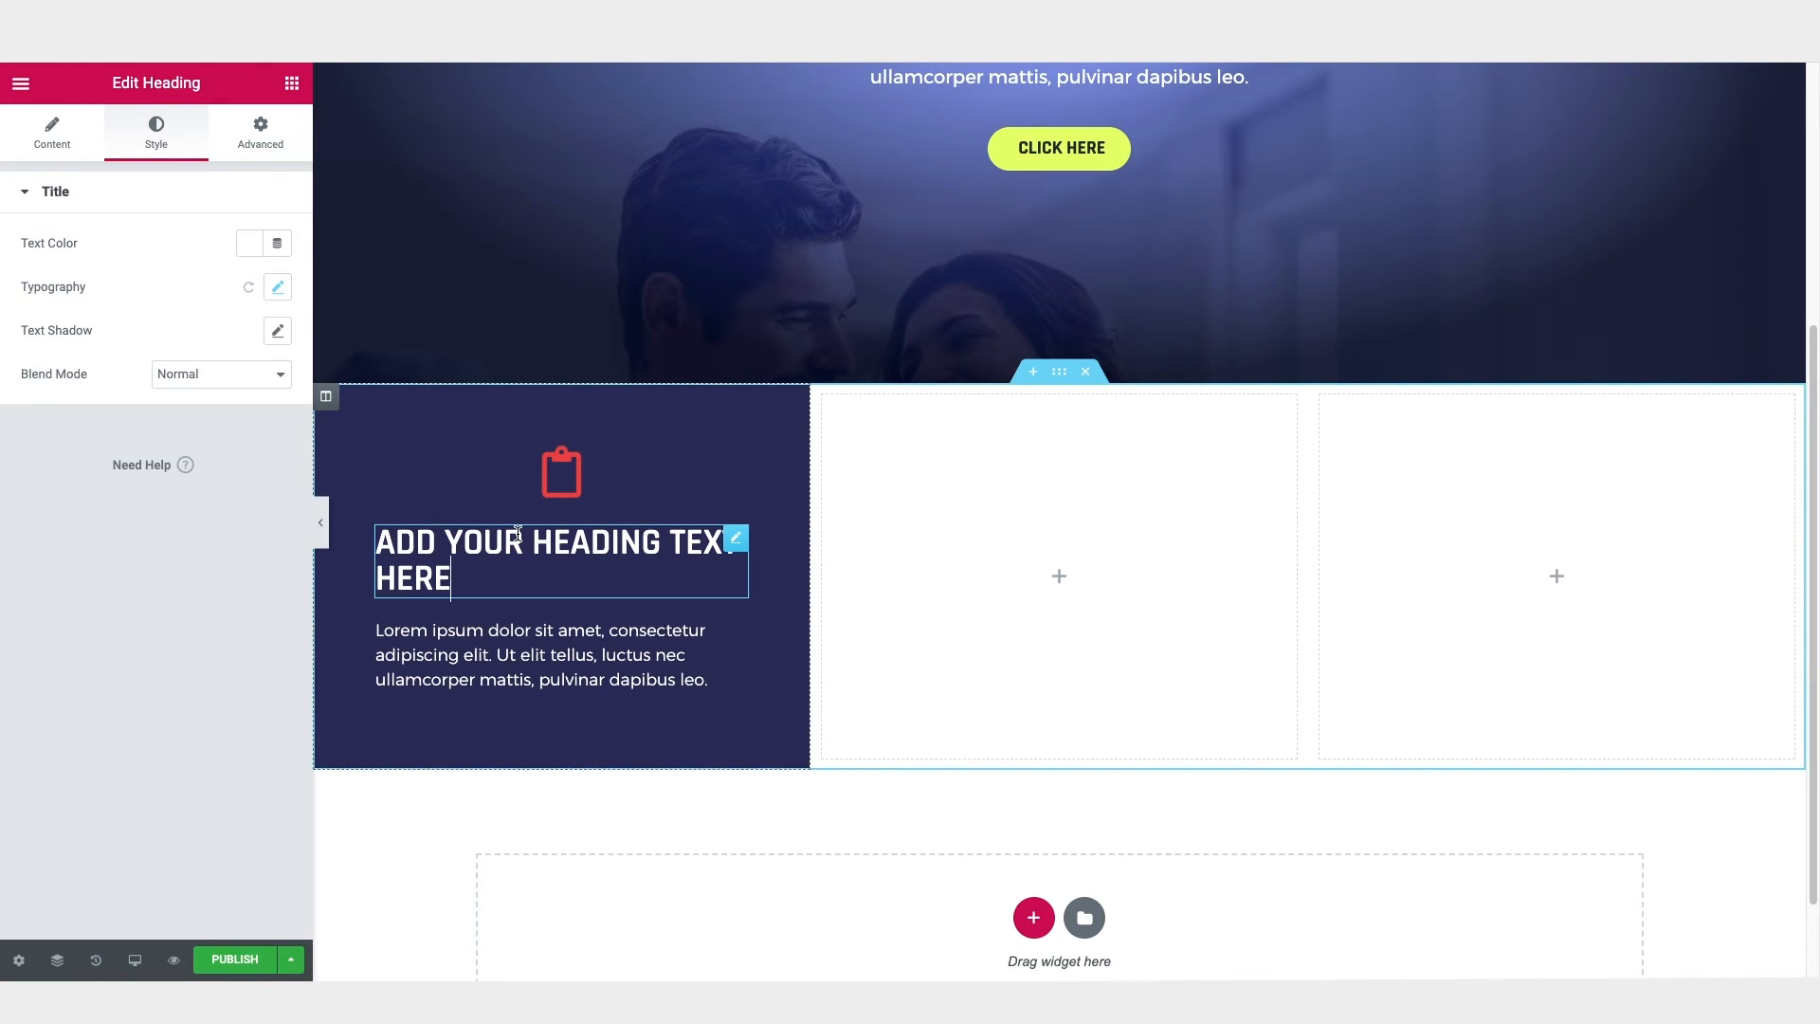
{"action": "left_click", "coordinate": [54, 128]}
{"action": "left_click", "coordinate": [221, 536]}
{"action": "triple_click", "coordinate": [131, 264]}
{"action": "type", "text": "Benefit 1"}
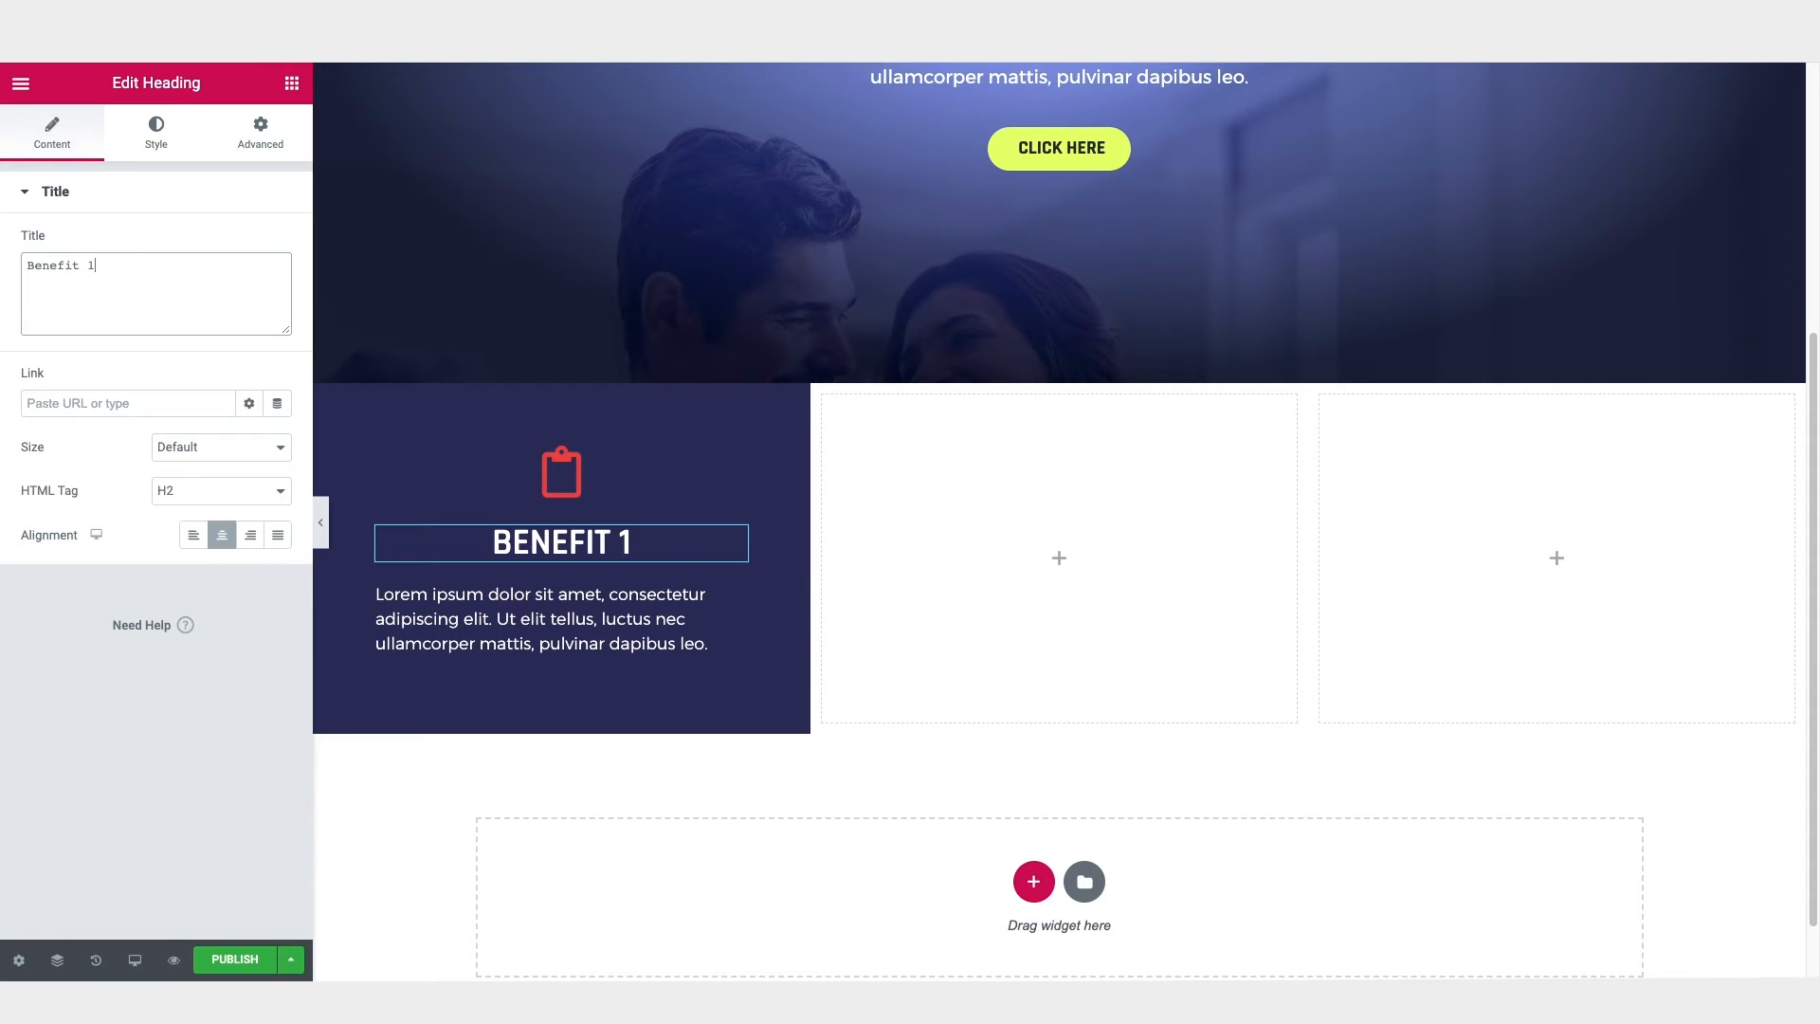
{"action": "left_click", "coordinate": [560, 626]}
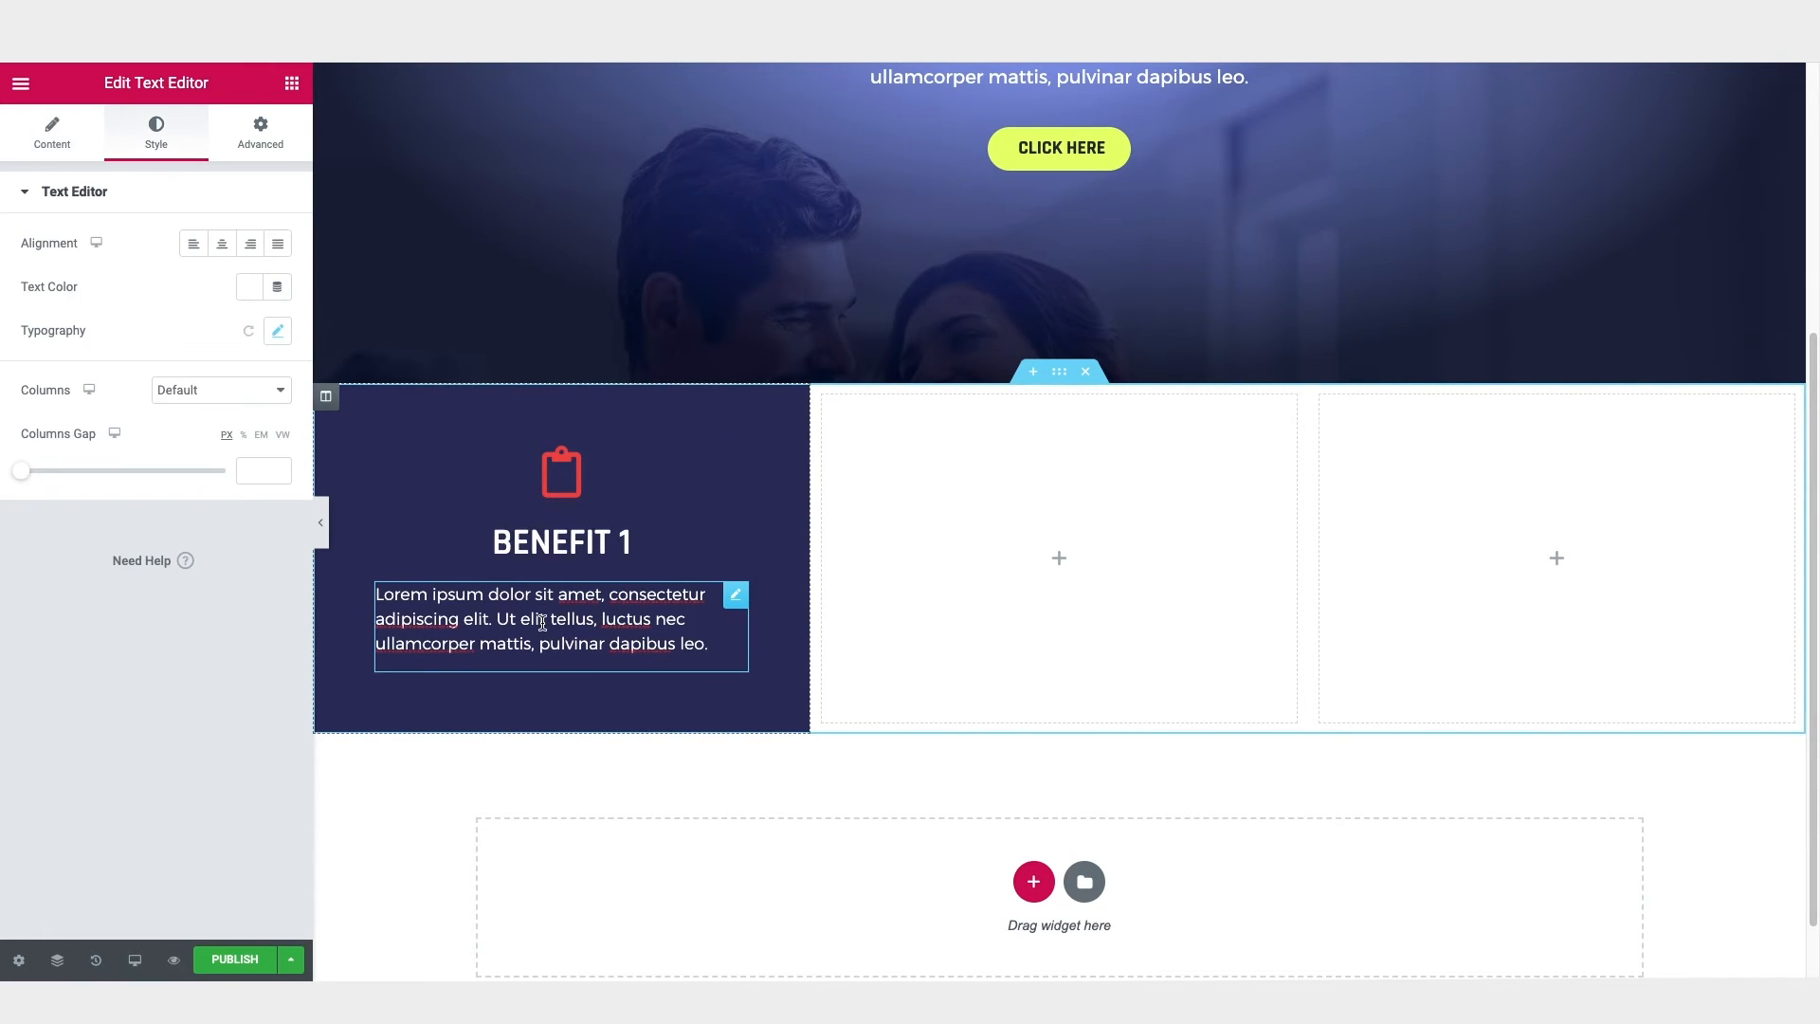
{"action": "left_click", "coordinate": [223, 247]}
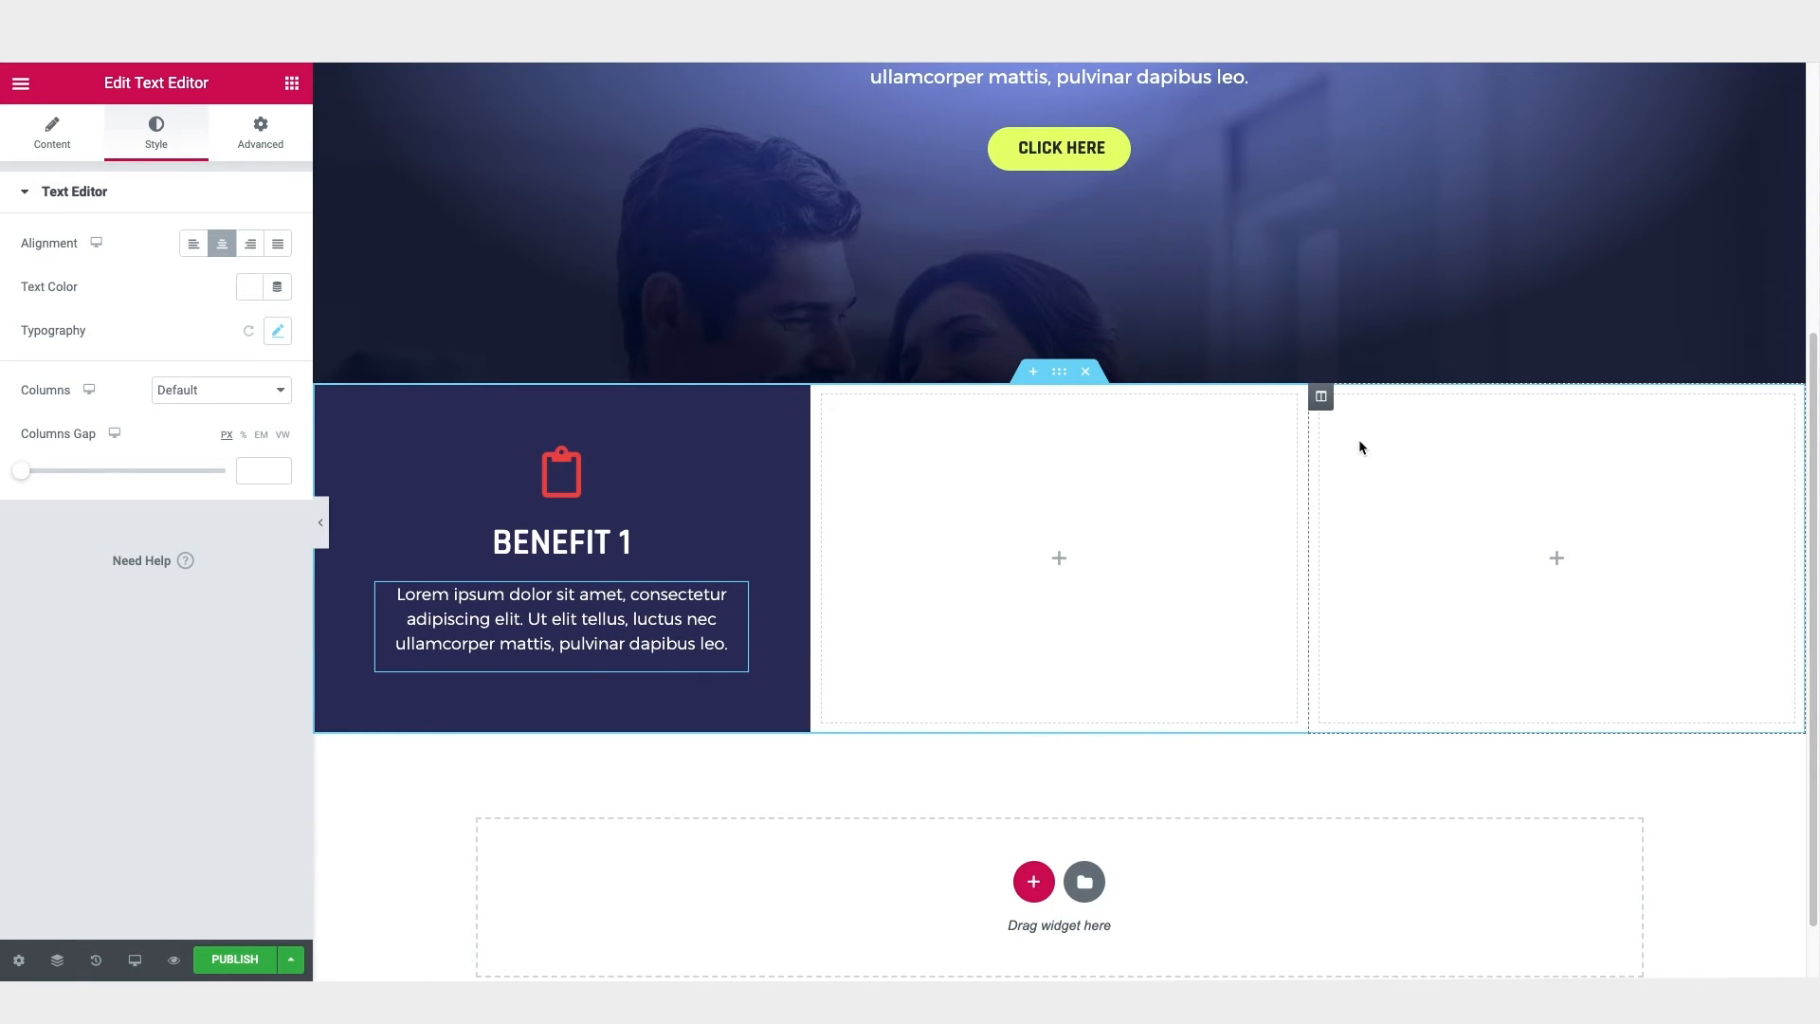
Step: Delete the two empty columns beside the Benefit 1 column
{"action": "right_click", "coordinate": [1323, 400]}
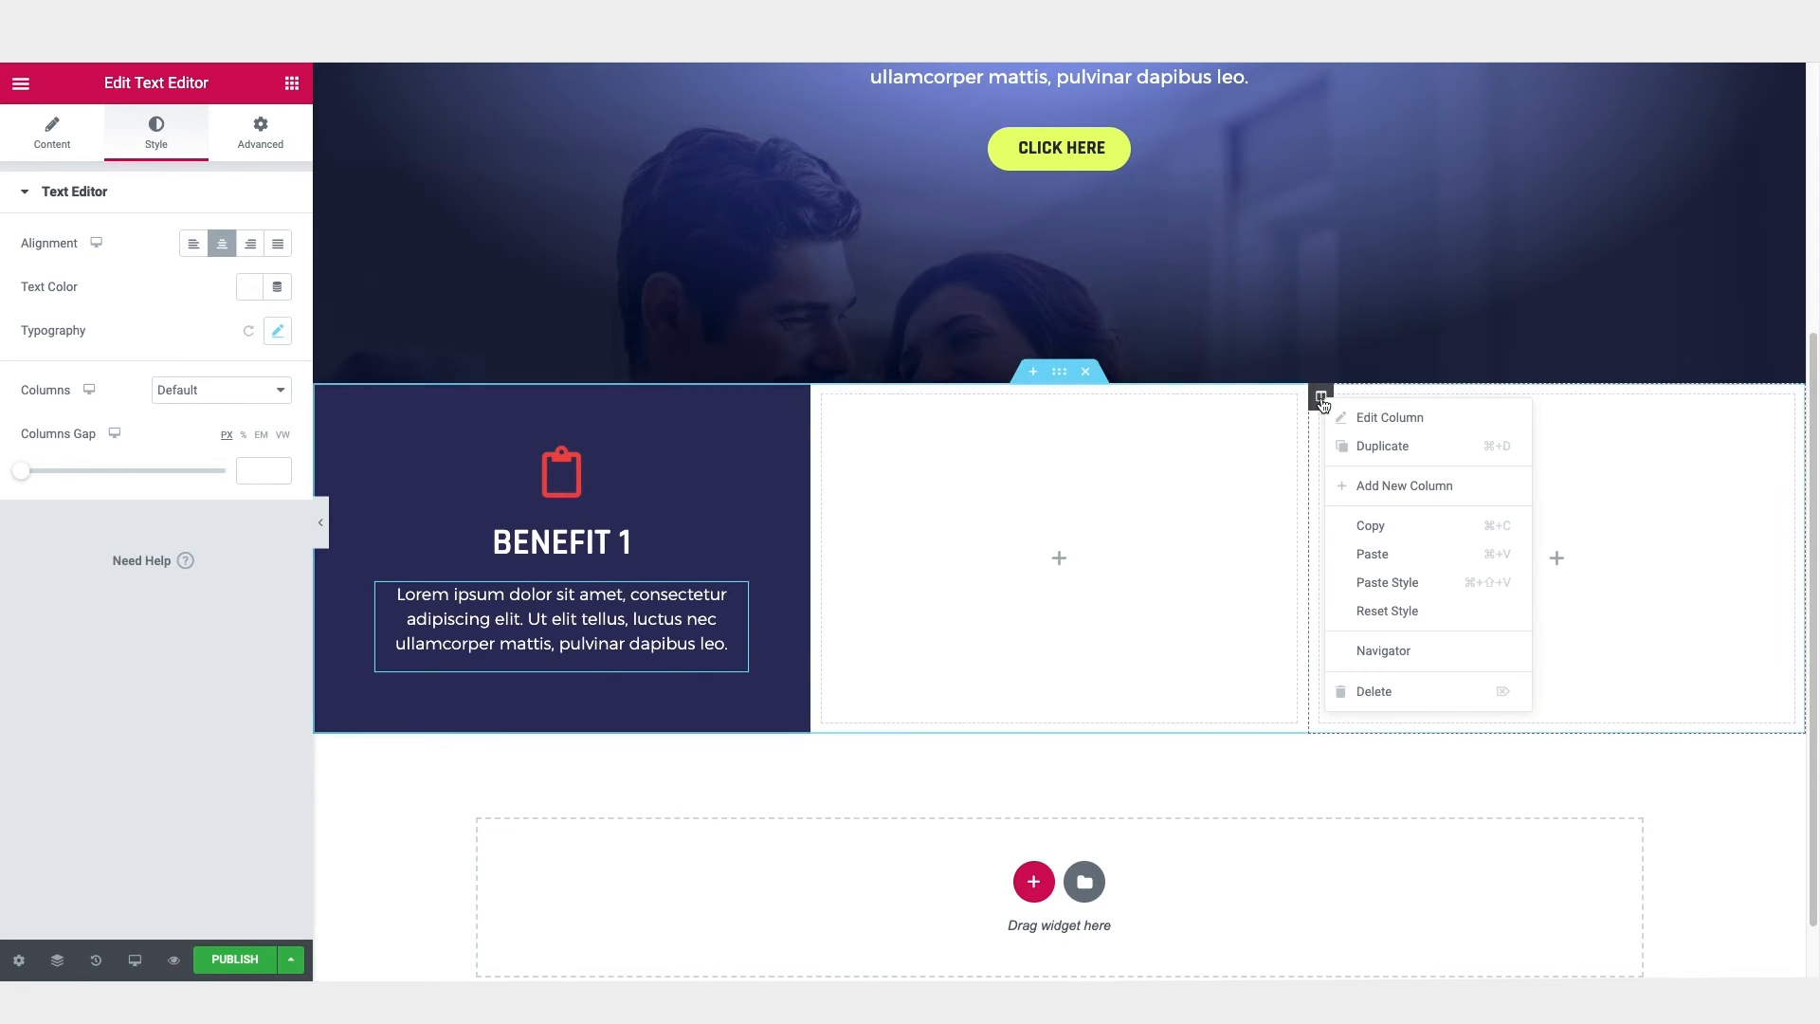
{"action": "left_click", "coordinate": [1403, 692]}
{"action": "right_click", "coordinate": [1072, 396]}
{"action": "left_click", "coordinate": [1173, 689]}
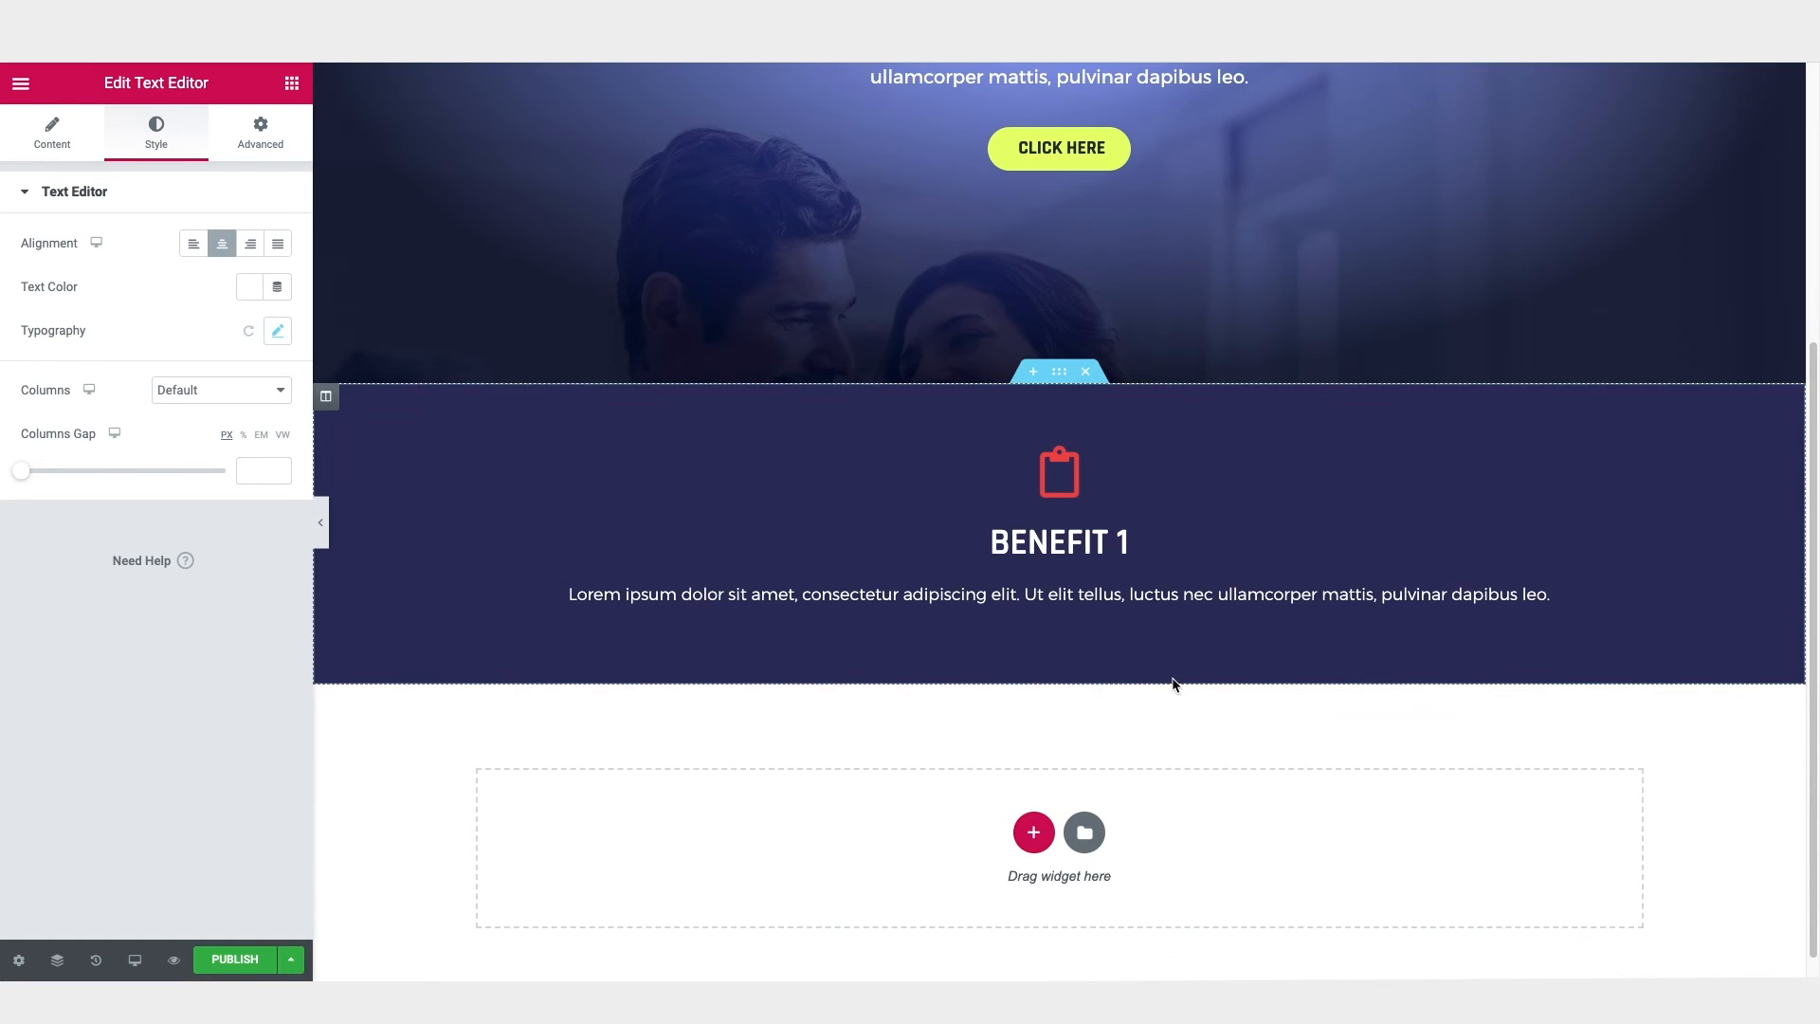
Step: Duplicate the Benefit 1 column twice to make three identical columns
{"action": "right_click", "coordinate": [325, 398]}
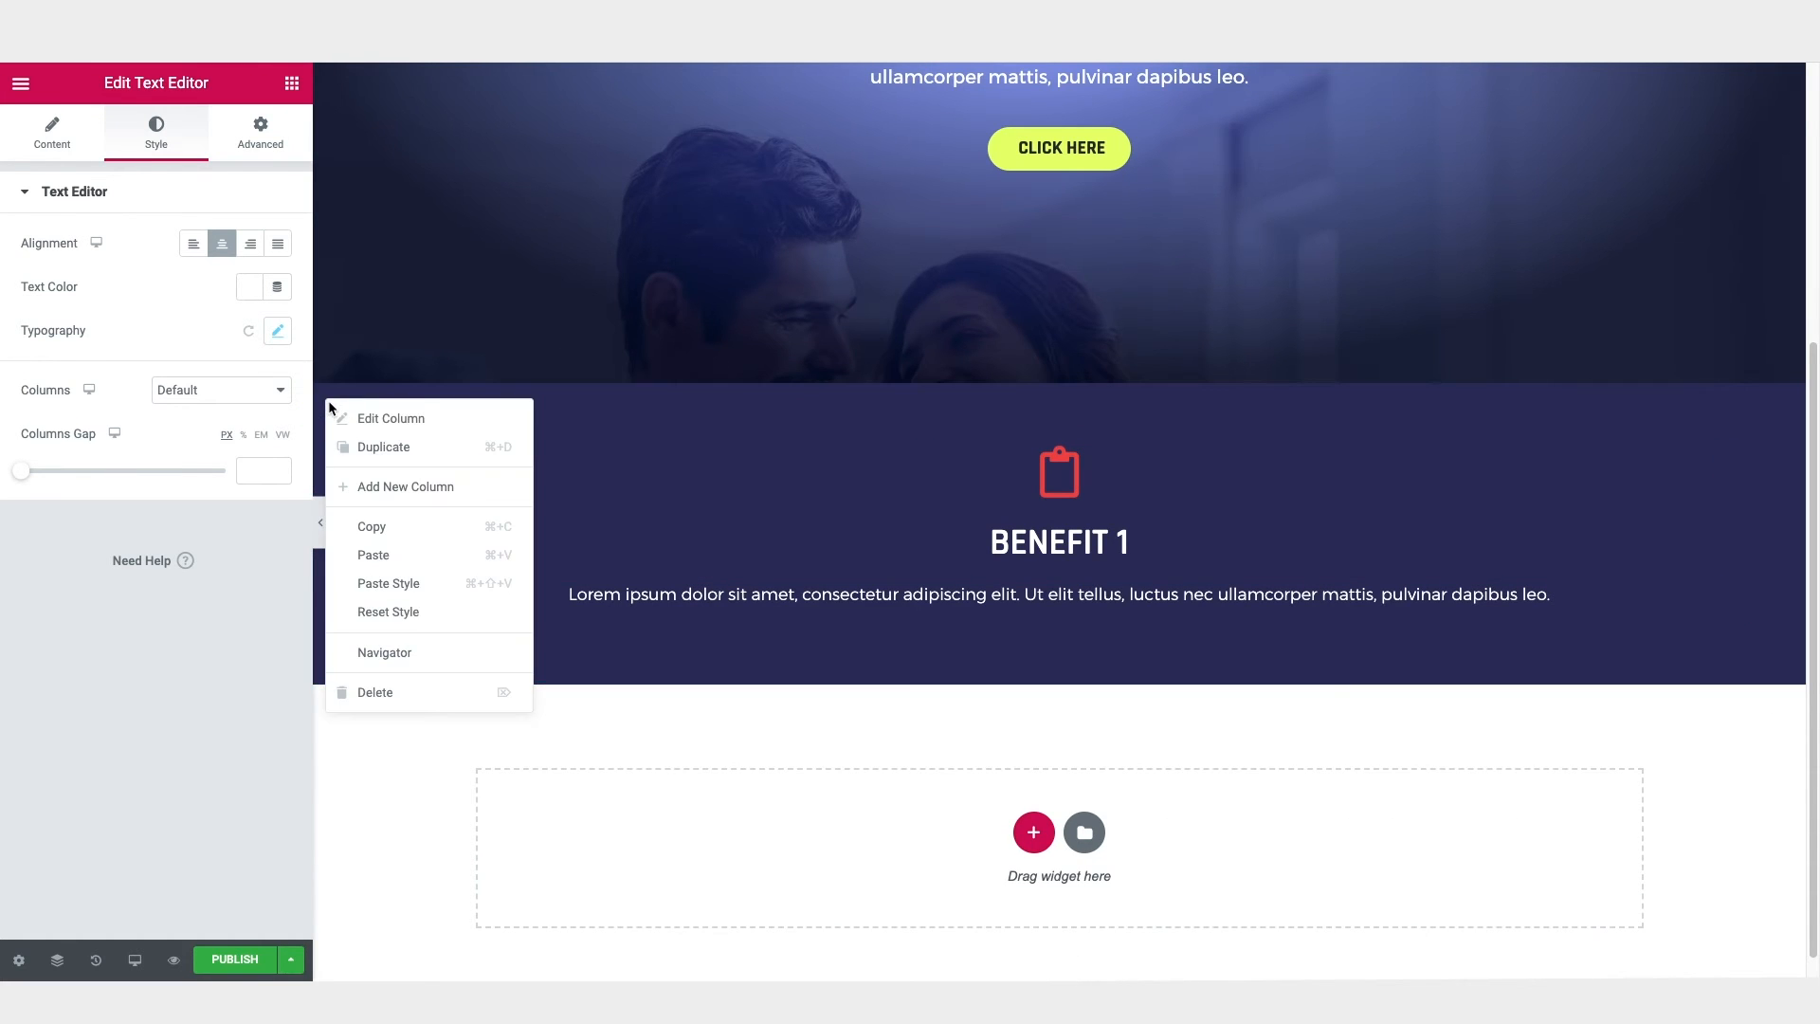
{"action": "left_click", "coordinate": [373, 445]}
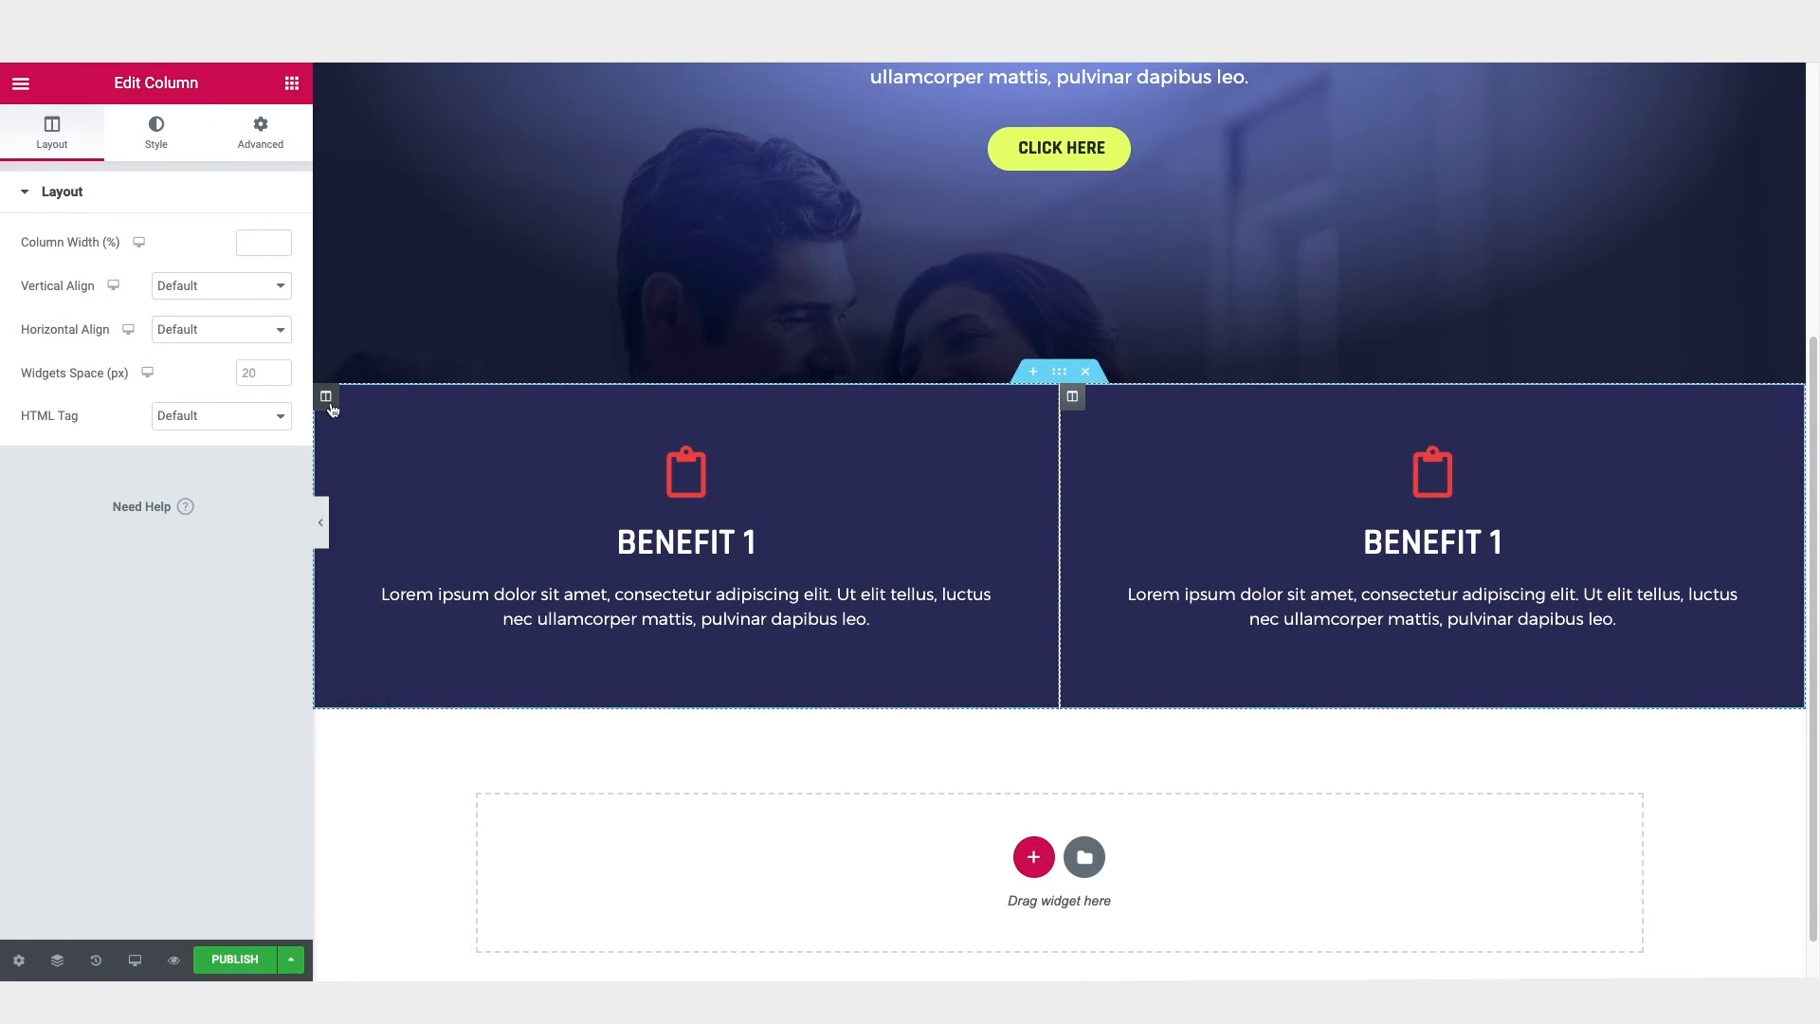
{"action": "right_click", "coordinate": [325, 397]}
{"action": "left_click", "coordinate": [365, 452]}
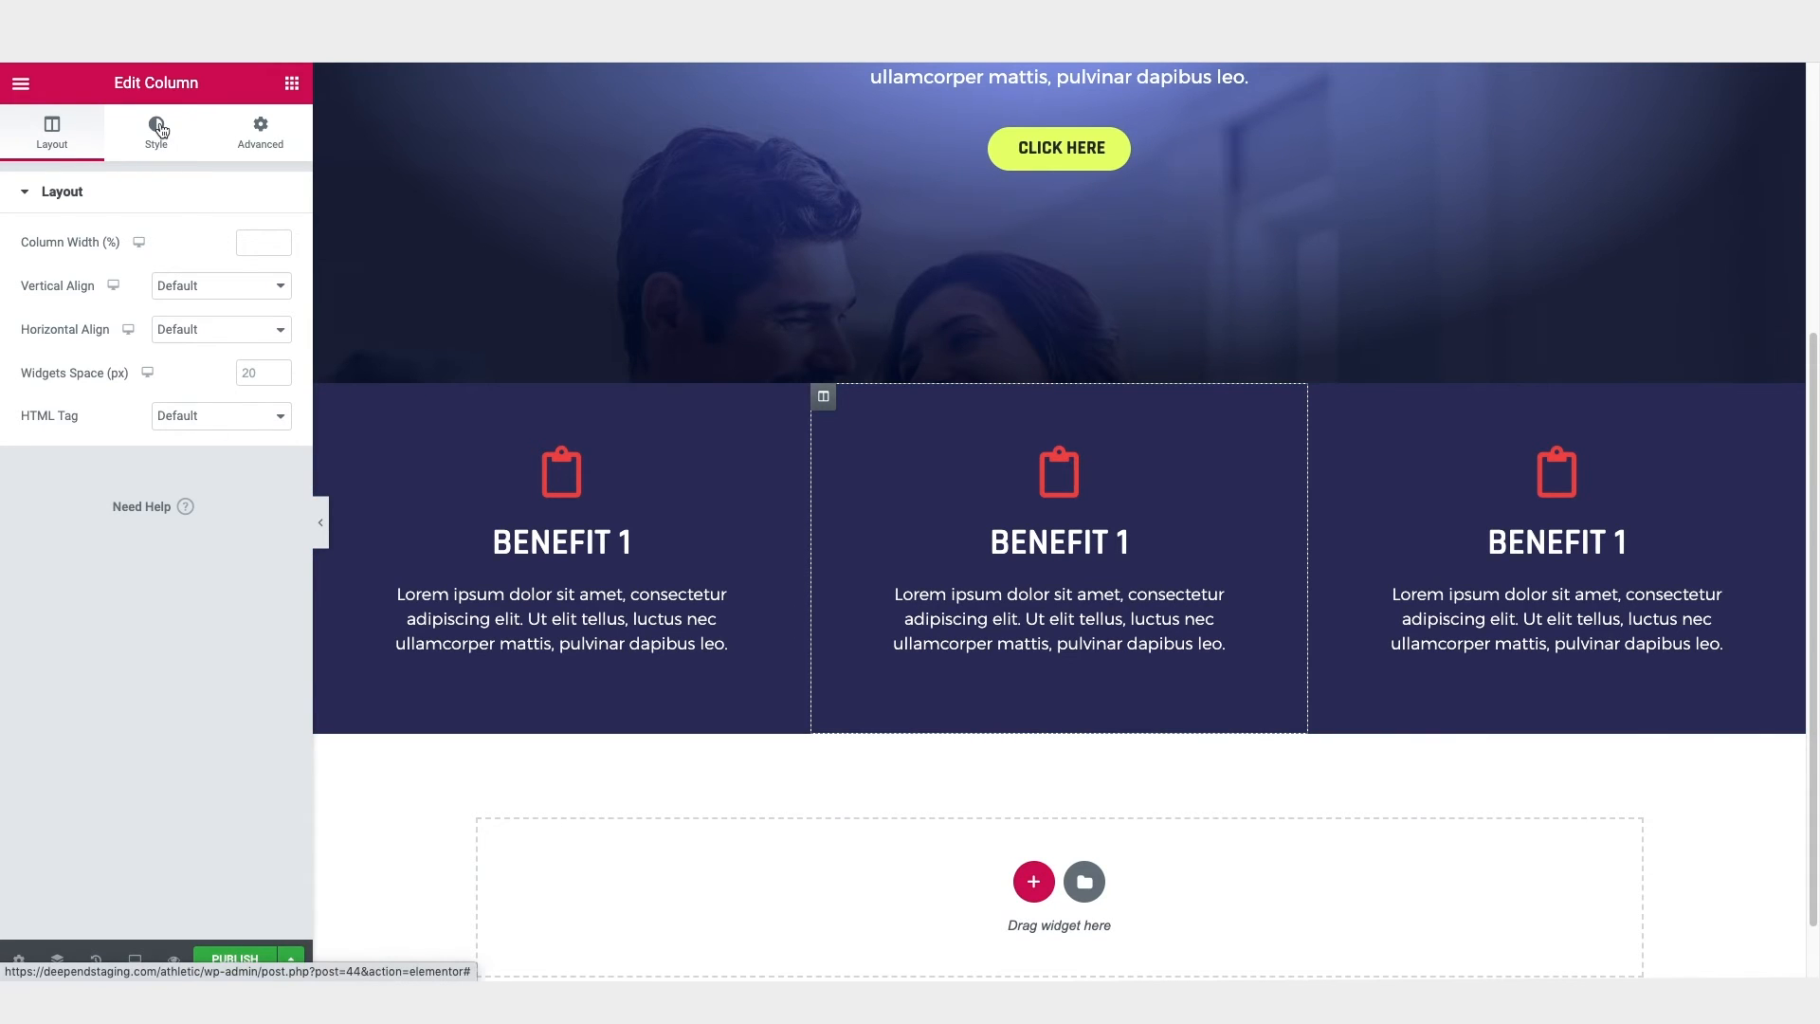
Step: Set the middle column's background color to #3A3E9B
{"action": "left_click", "coordinate": [159, 131]}
{"action": "left_click", "coordinate": [249, 334]}
{"action": "type", "text": "#3A3E9B"}
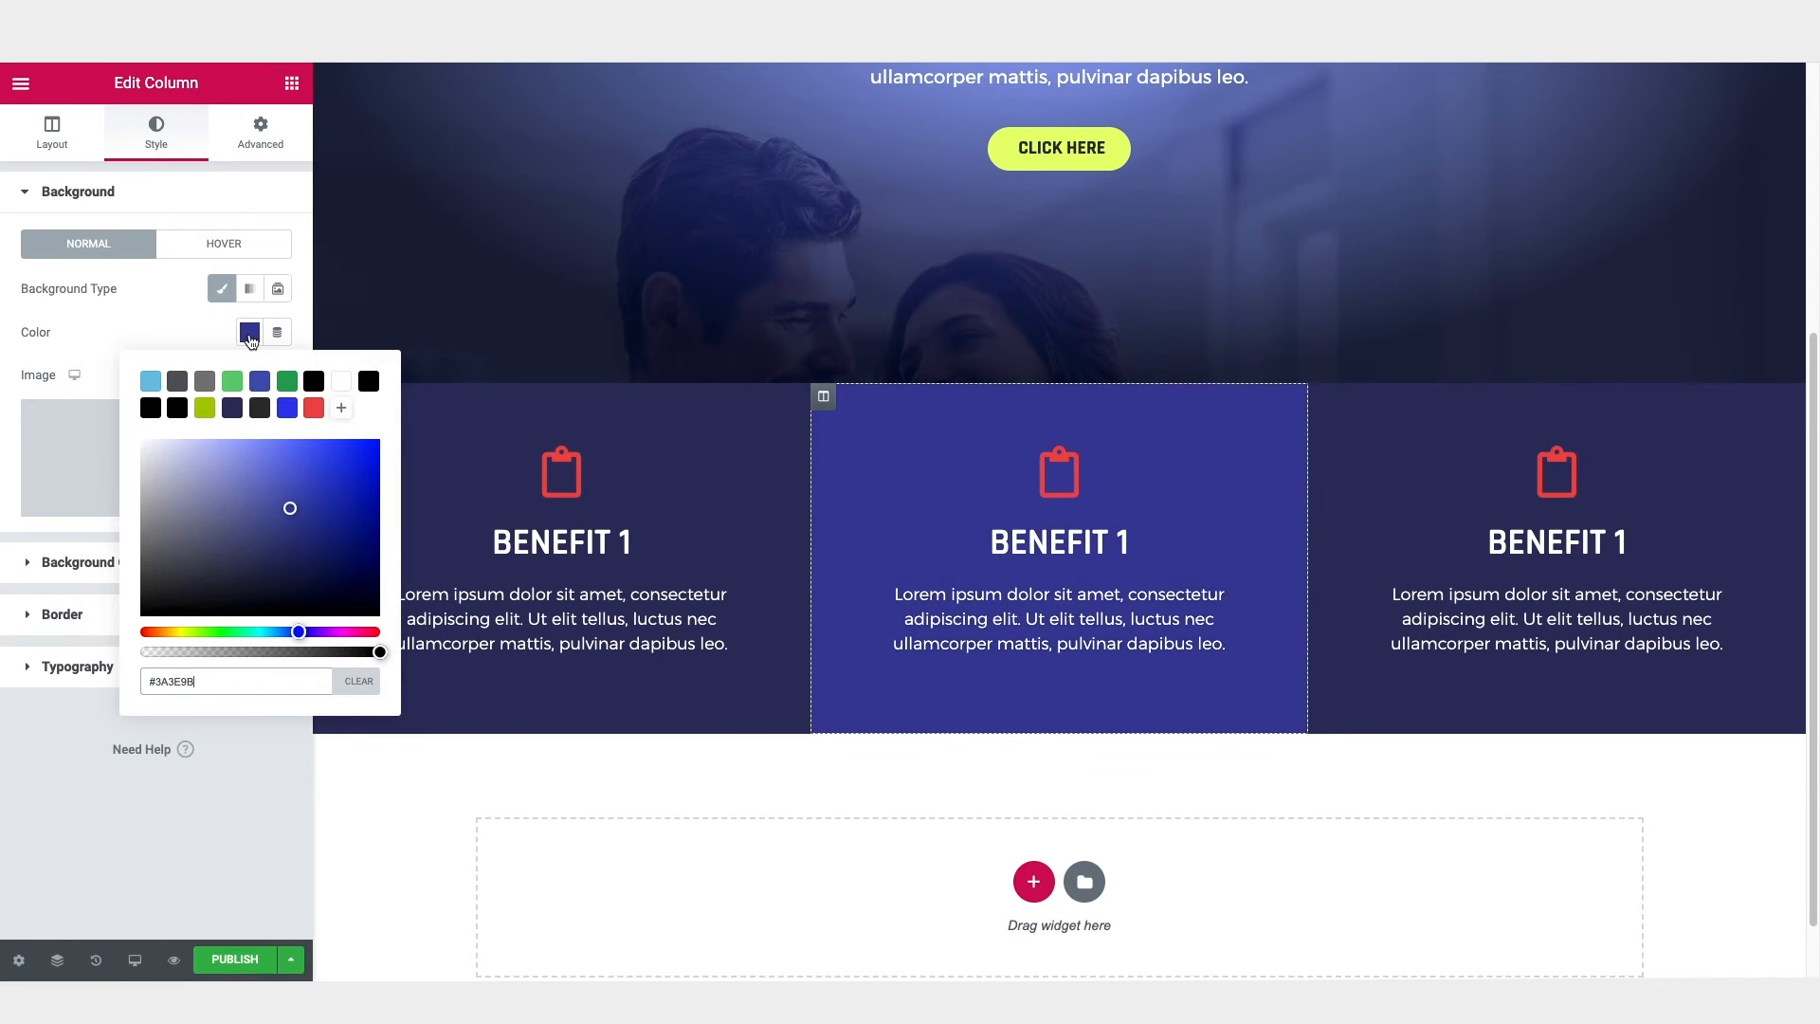
{"action": "left_click", "coordinate": [244, 332]}
Step: Change the third column's background to a blue slightly darker than the middle column's, and preview the page with the editor panel hidden
{"action": "left_click", "coordinate": [1322, 398]}
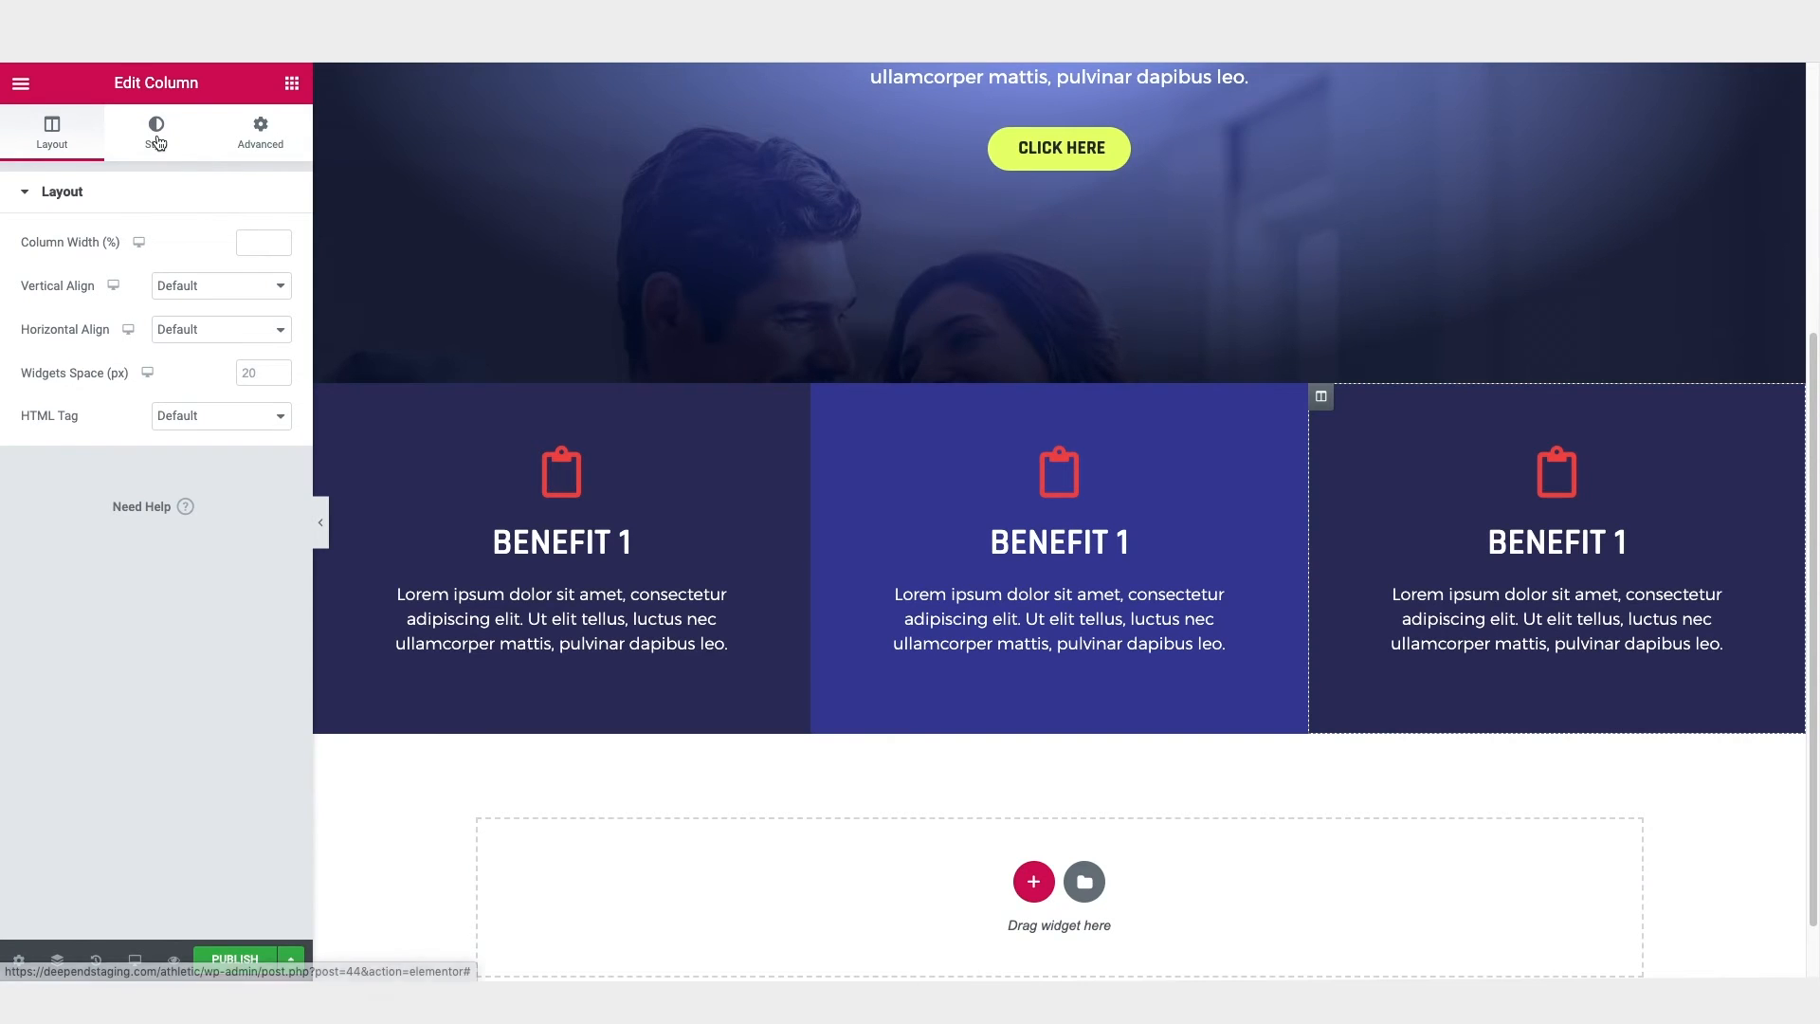
{"action": "left_click", "coordinate": [163, 140]}
{"action": "left_click", "coordinate": [249, 332]}
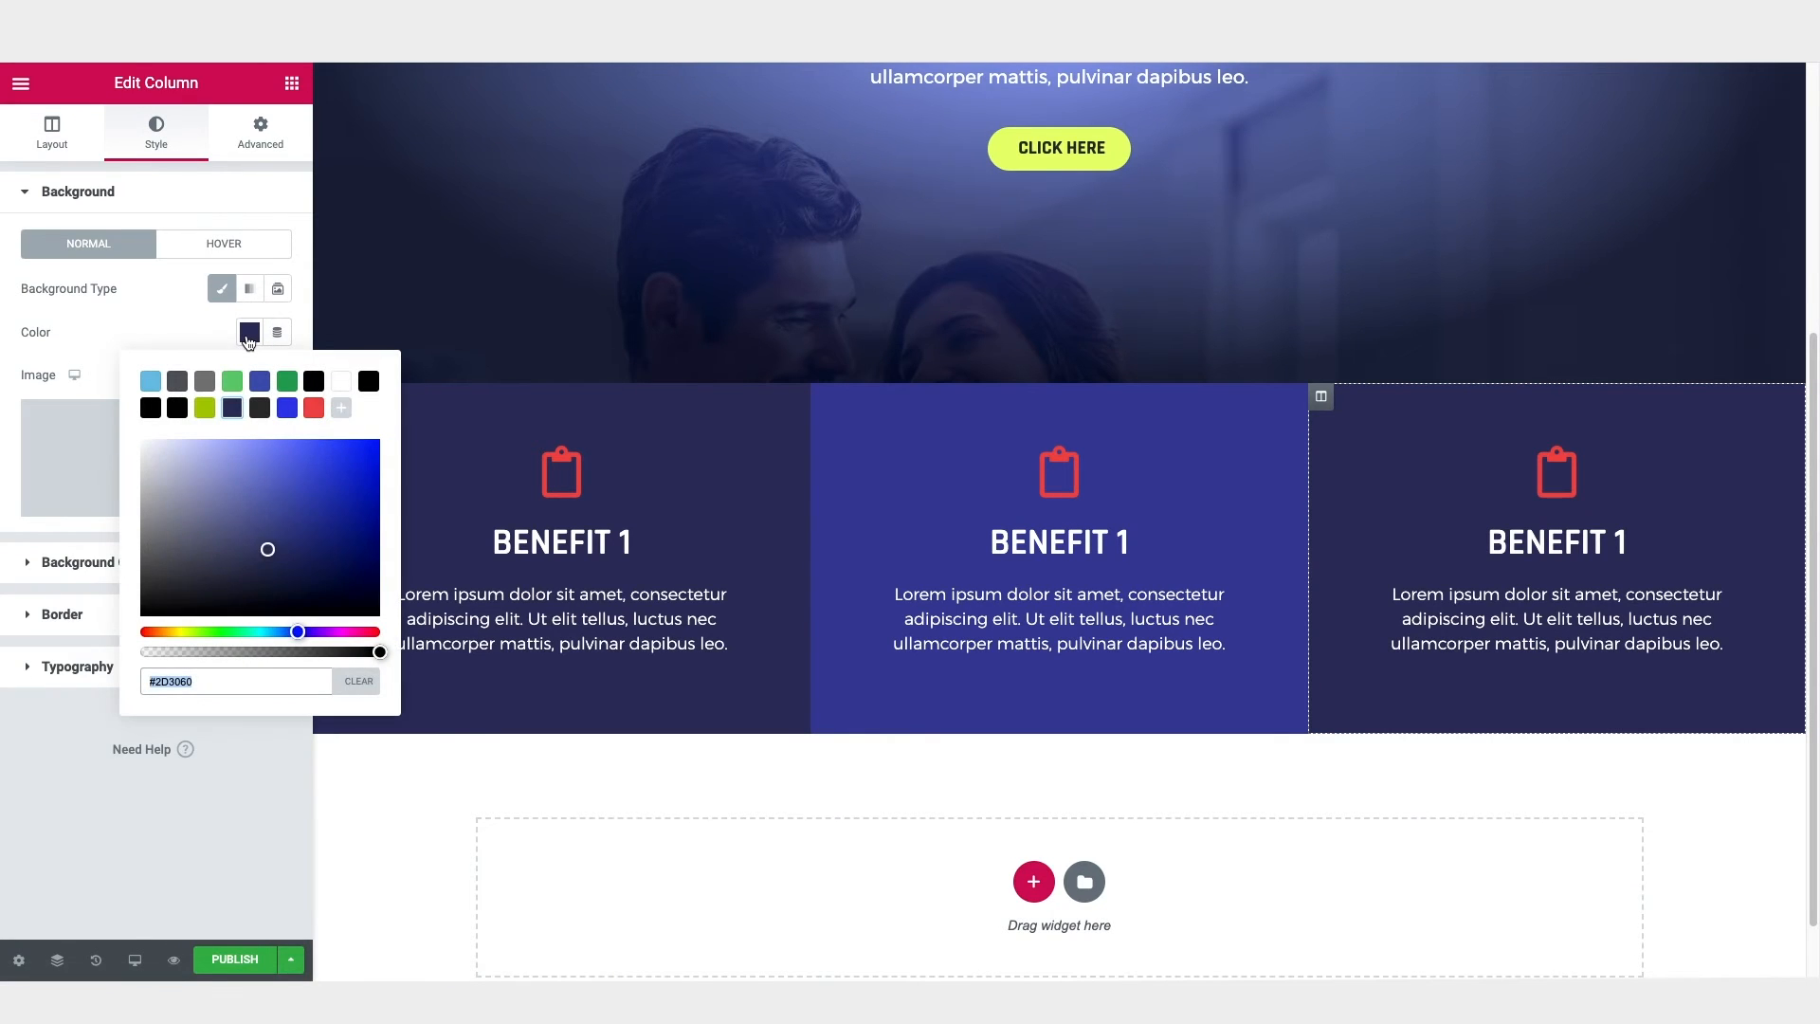
{"action": "left_click", "coordinate": [248, 336]}
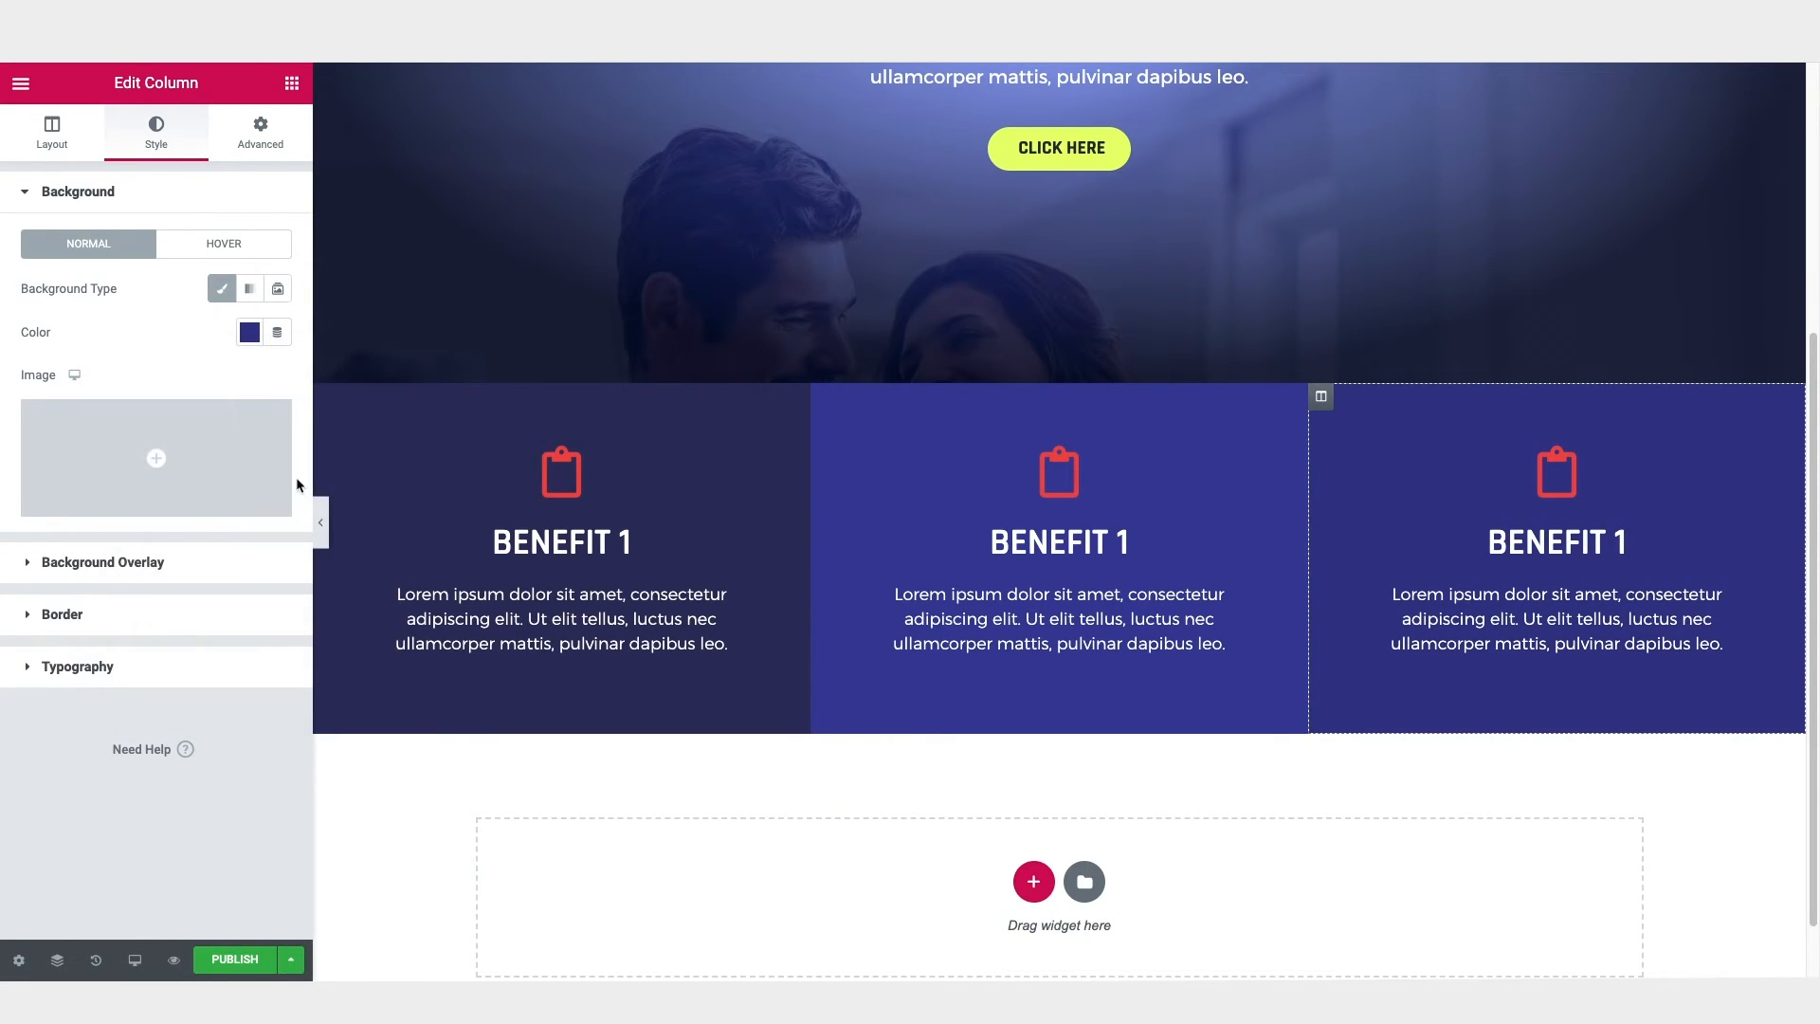
{"action": "left_click", "coordinate": [319, 522]}
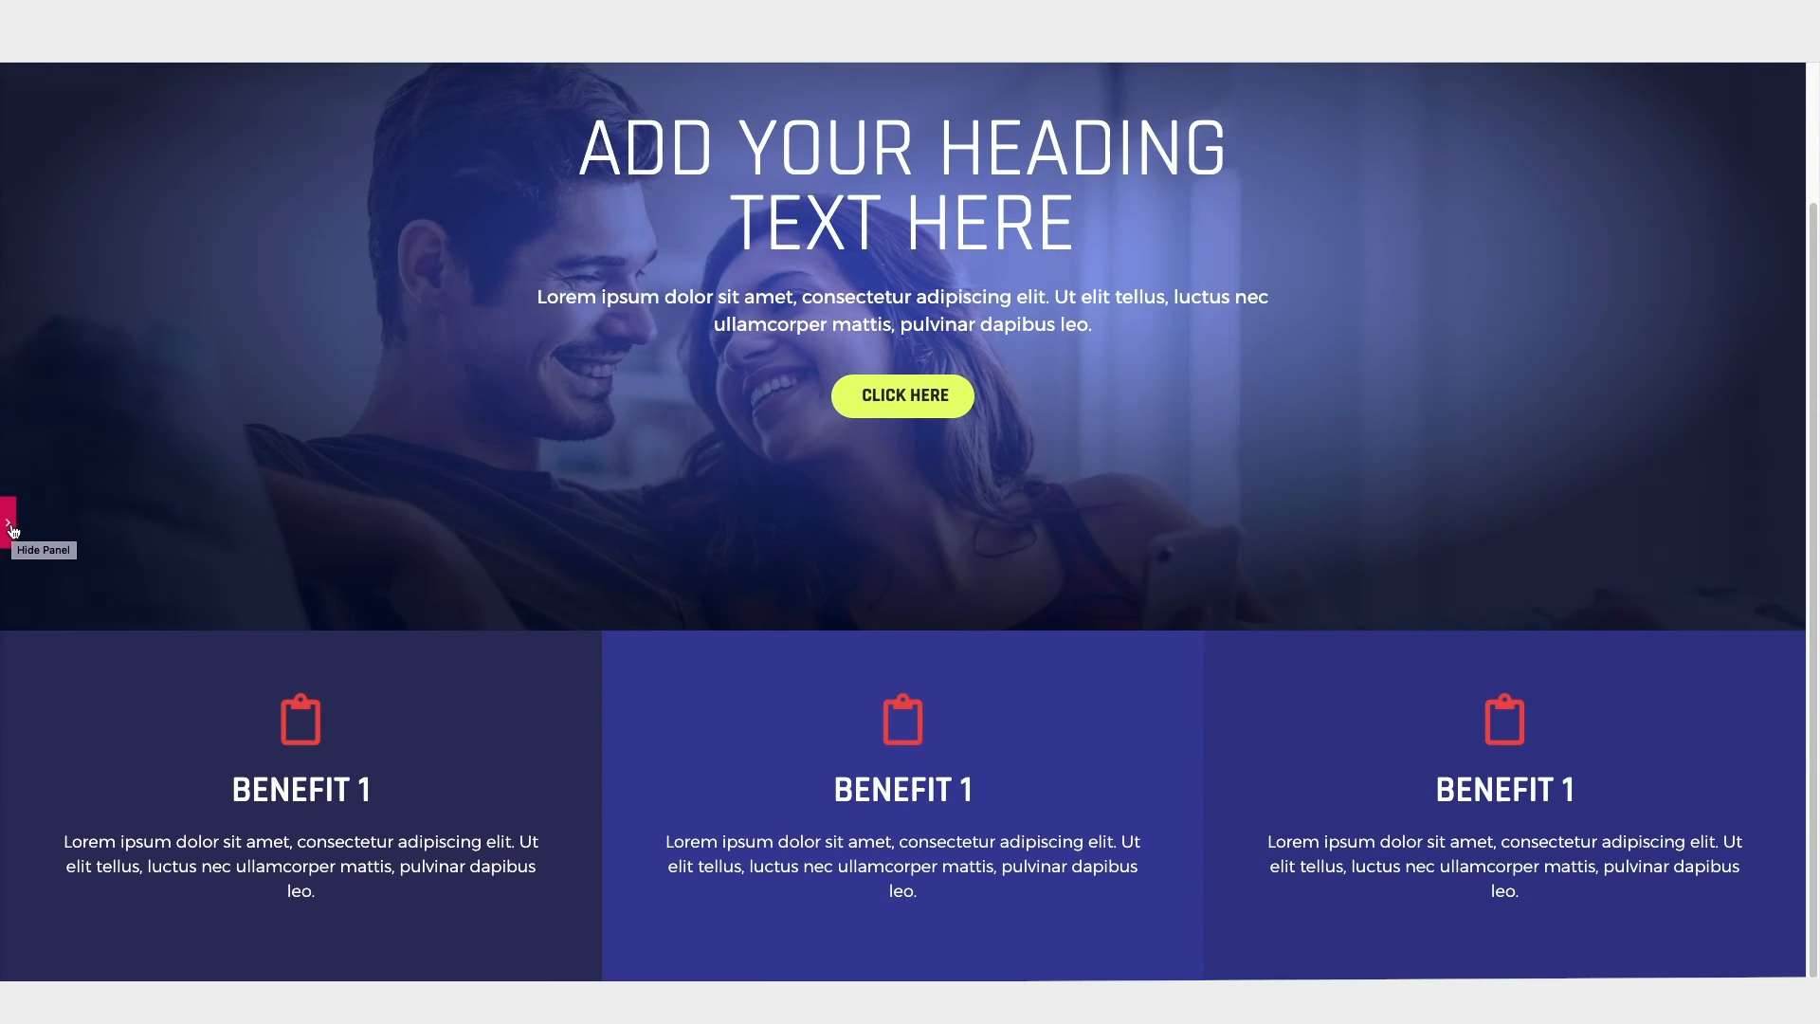
{"action": "left_click", "coordinate": [10, 523]}
Step: Change the middle column's heading to "Benefit 2" and the third column's heading to "Benefit 3"
{"action": "scroll", "coordinate": [805, 587], "scroll_direction": "down", "scroll_amount": 2}
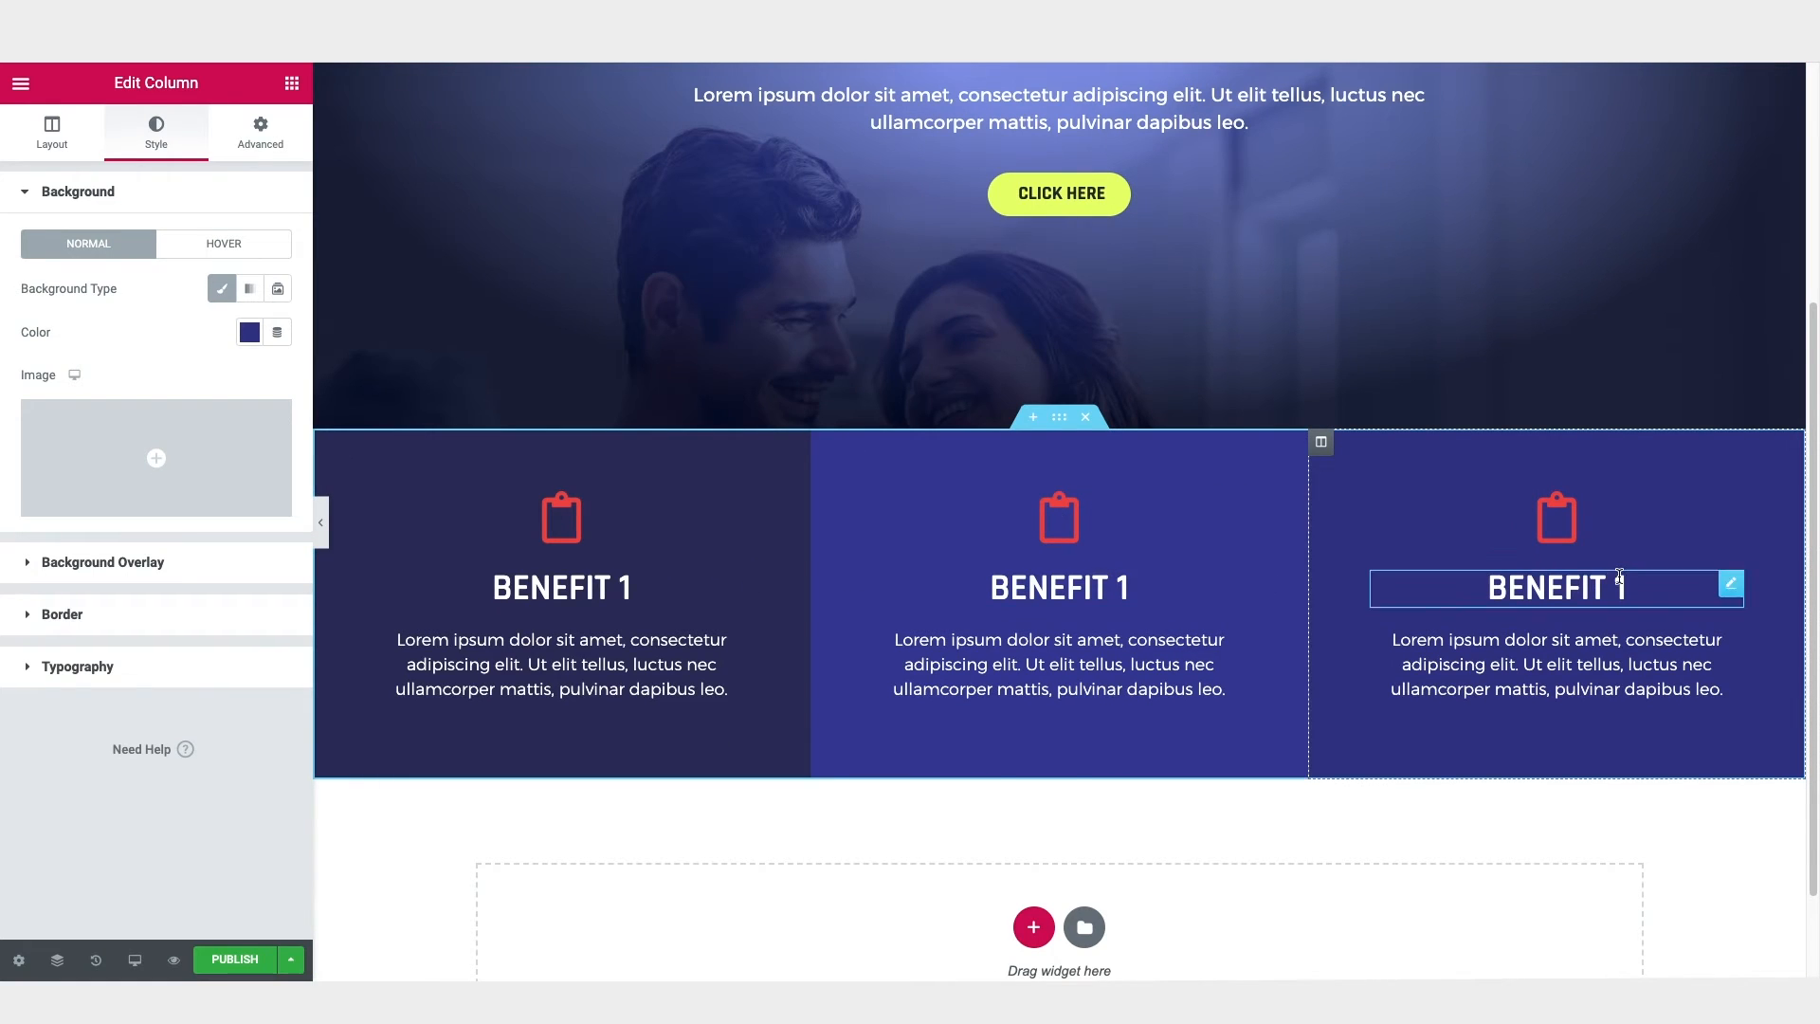
{"action": "left_click", "coordinate": [1026, 588]}
{"action": "left_click", "coordinate": [96, 273]}
{"action": "key", "text": "BackSpace"}
{"action": "type", "text": "2"}
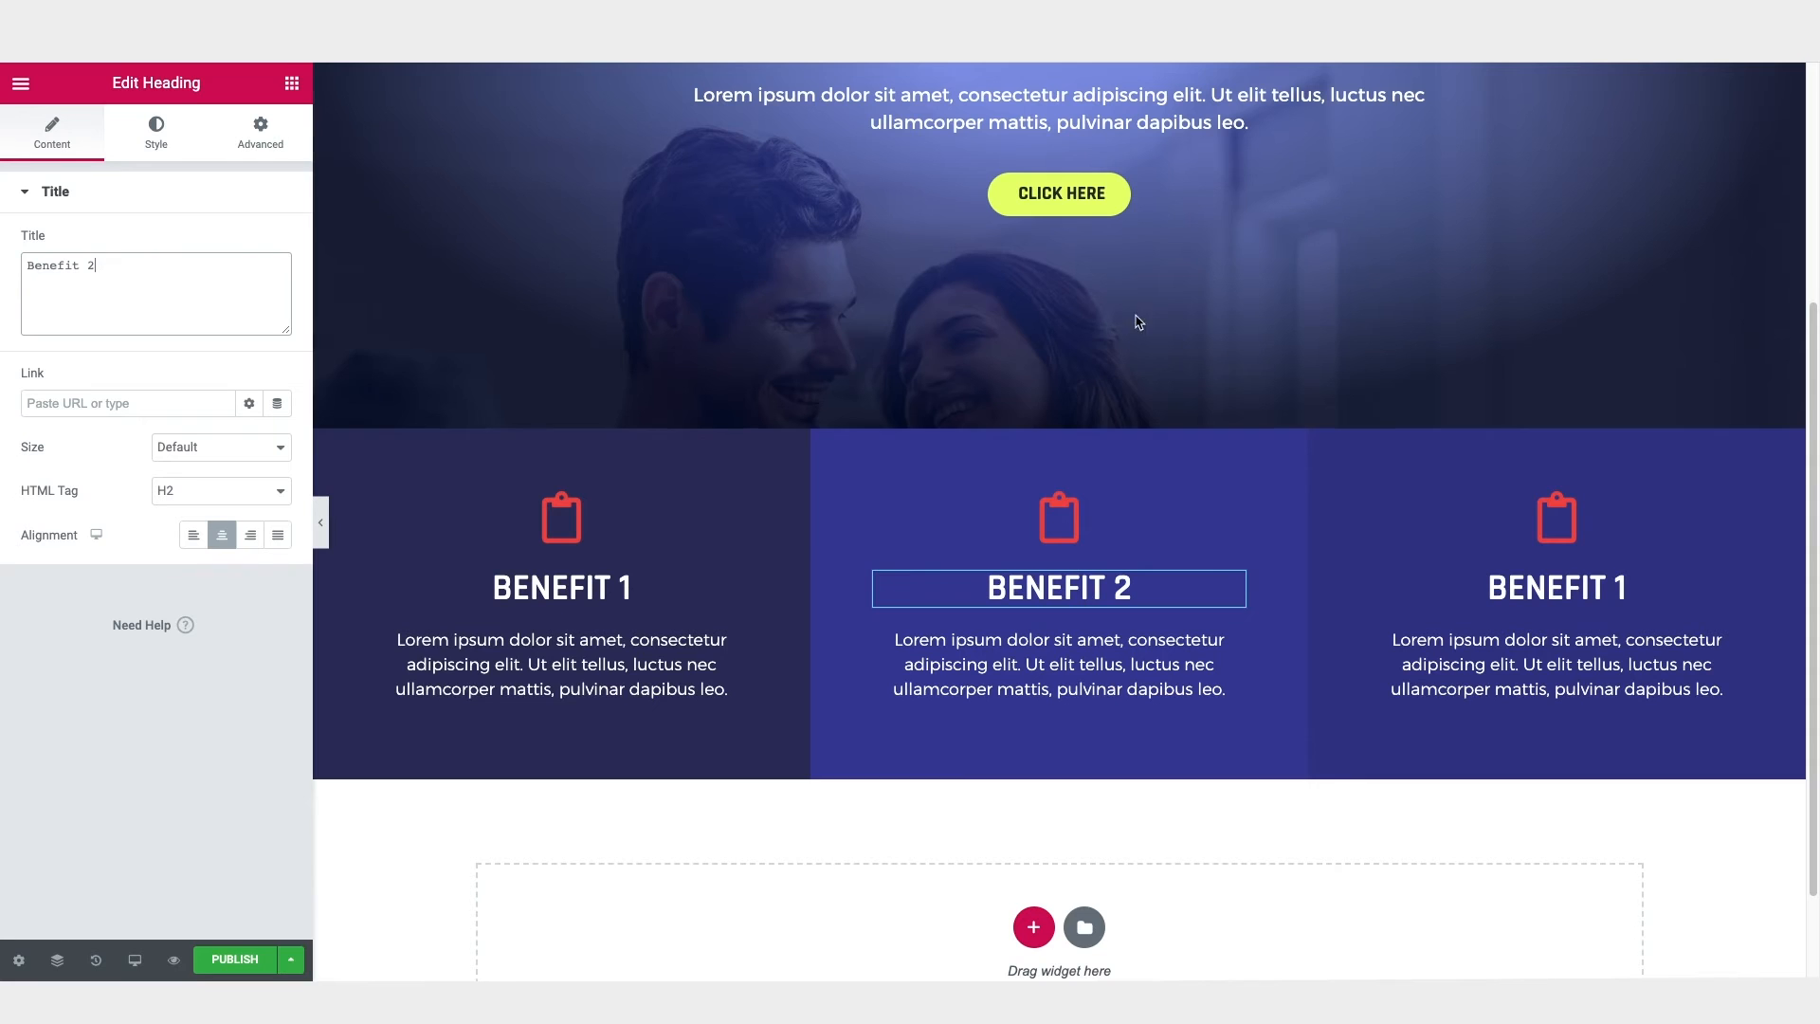
{"action": "left_click", "coordinate": [1508, 575]}
{"action": "double_click", "coordinate": [94, 267]}
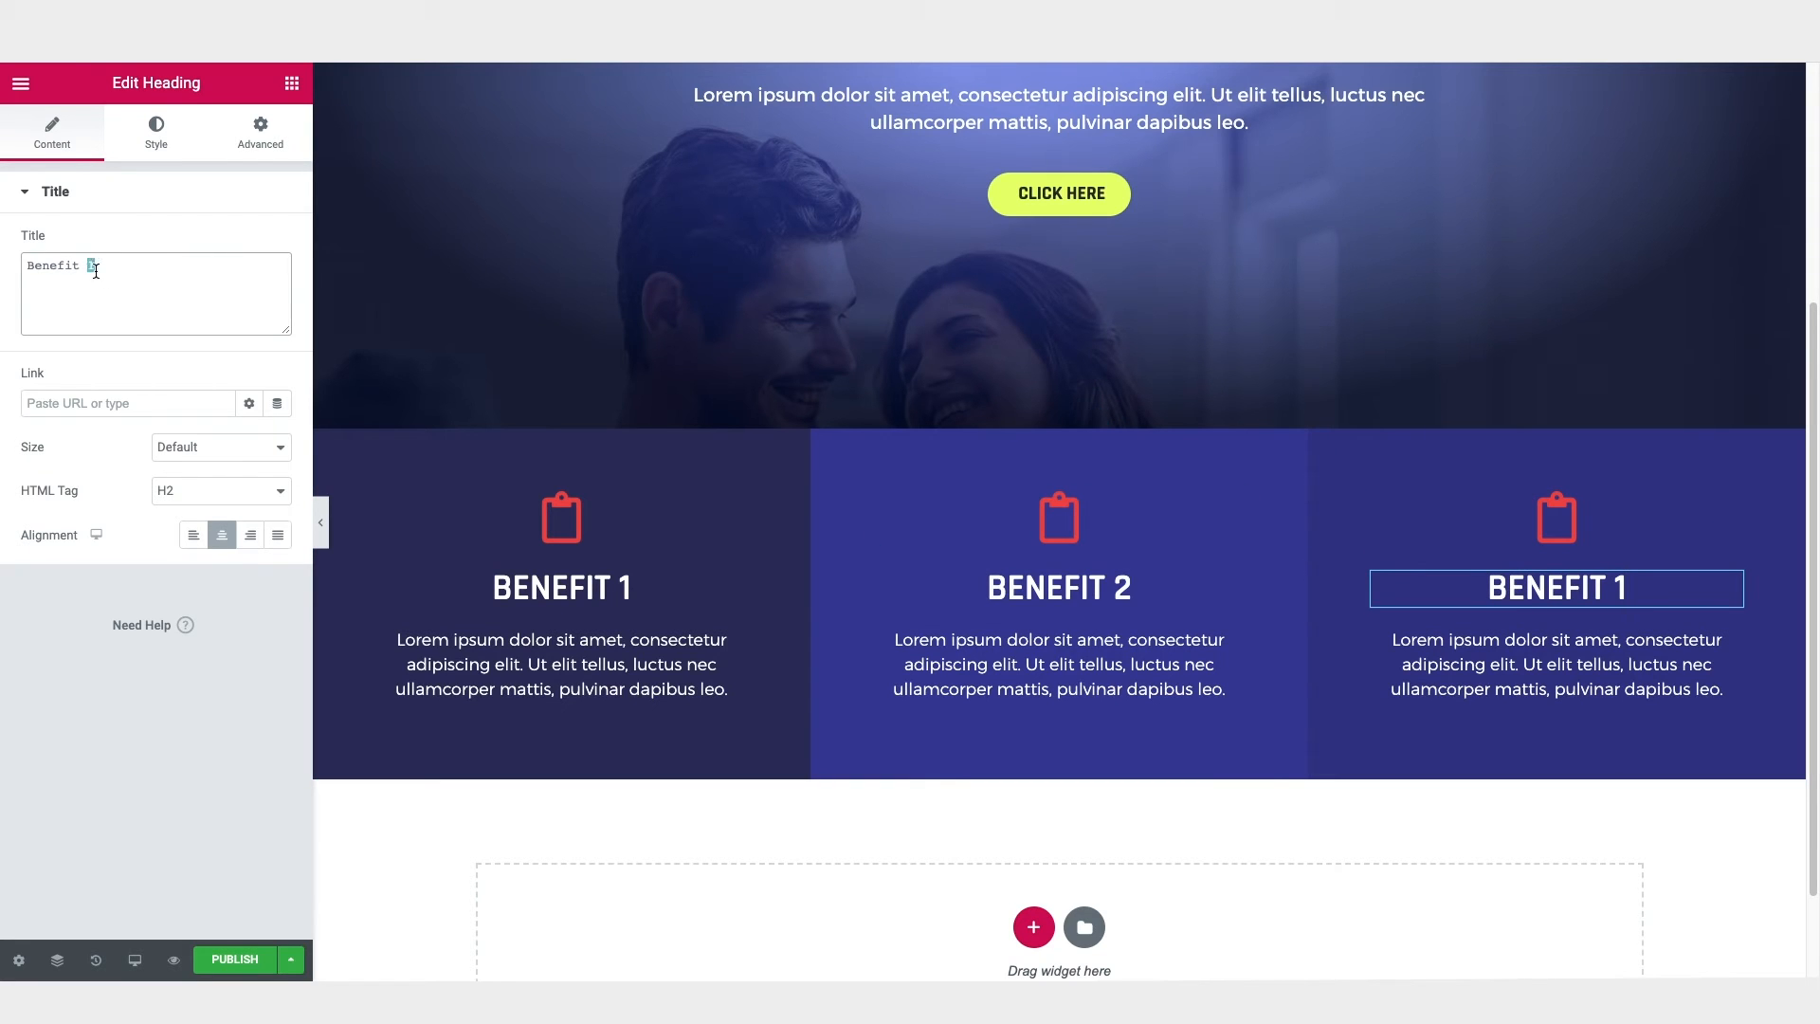
{"action": "type", "text": "3"}
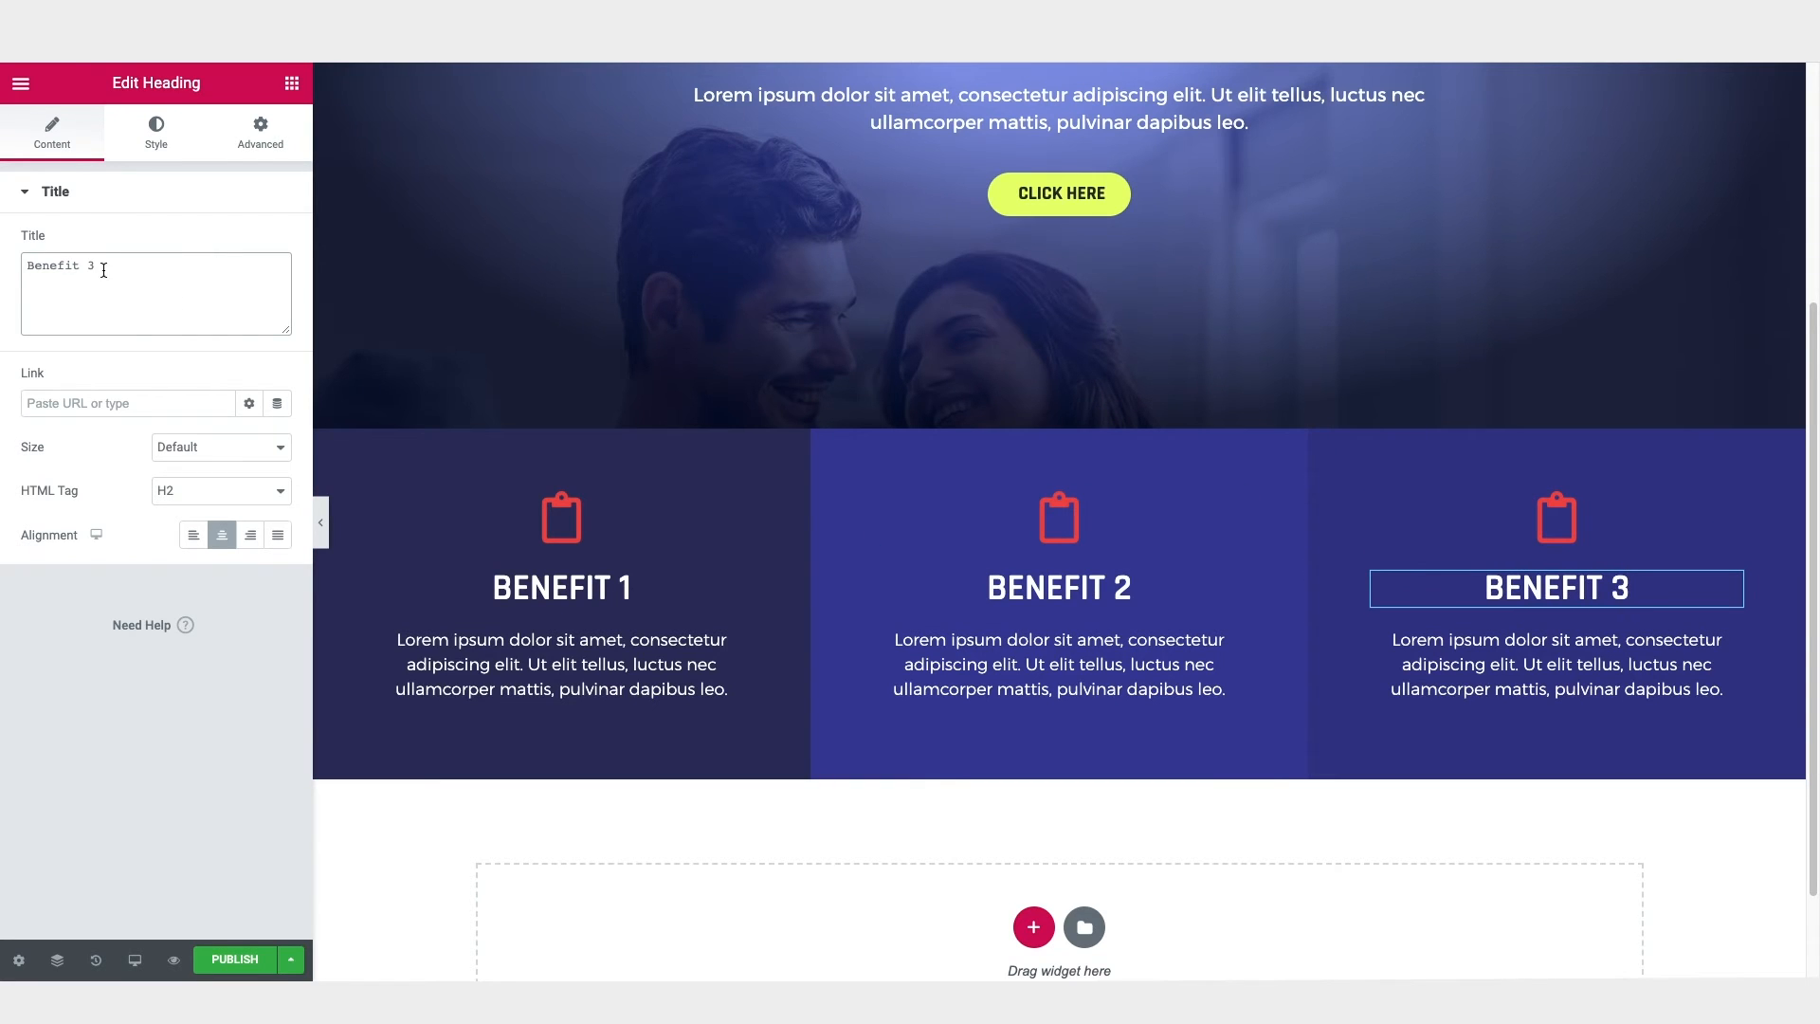
Step: Change the Benefit 2 column's icon to the outlined credit card from the icon library
{"action": "left_click", "coordinate": [1066, 527]}
{"action": "left_click", "coordinate": [91, 360]}
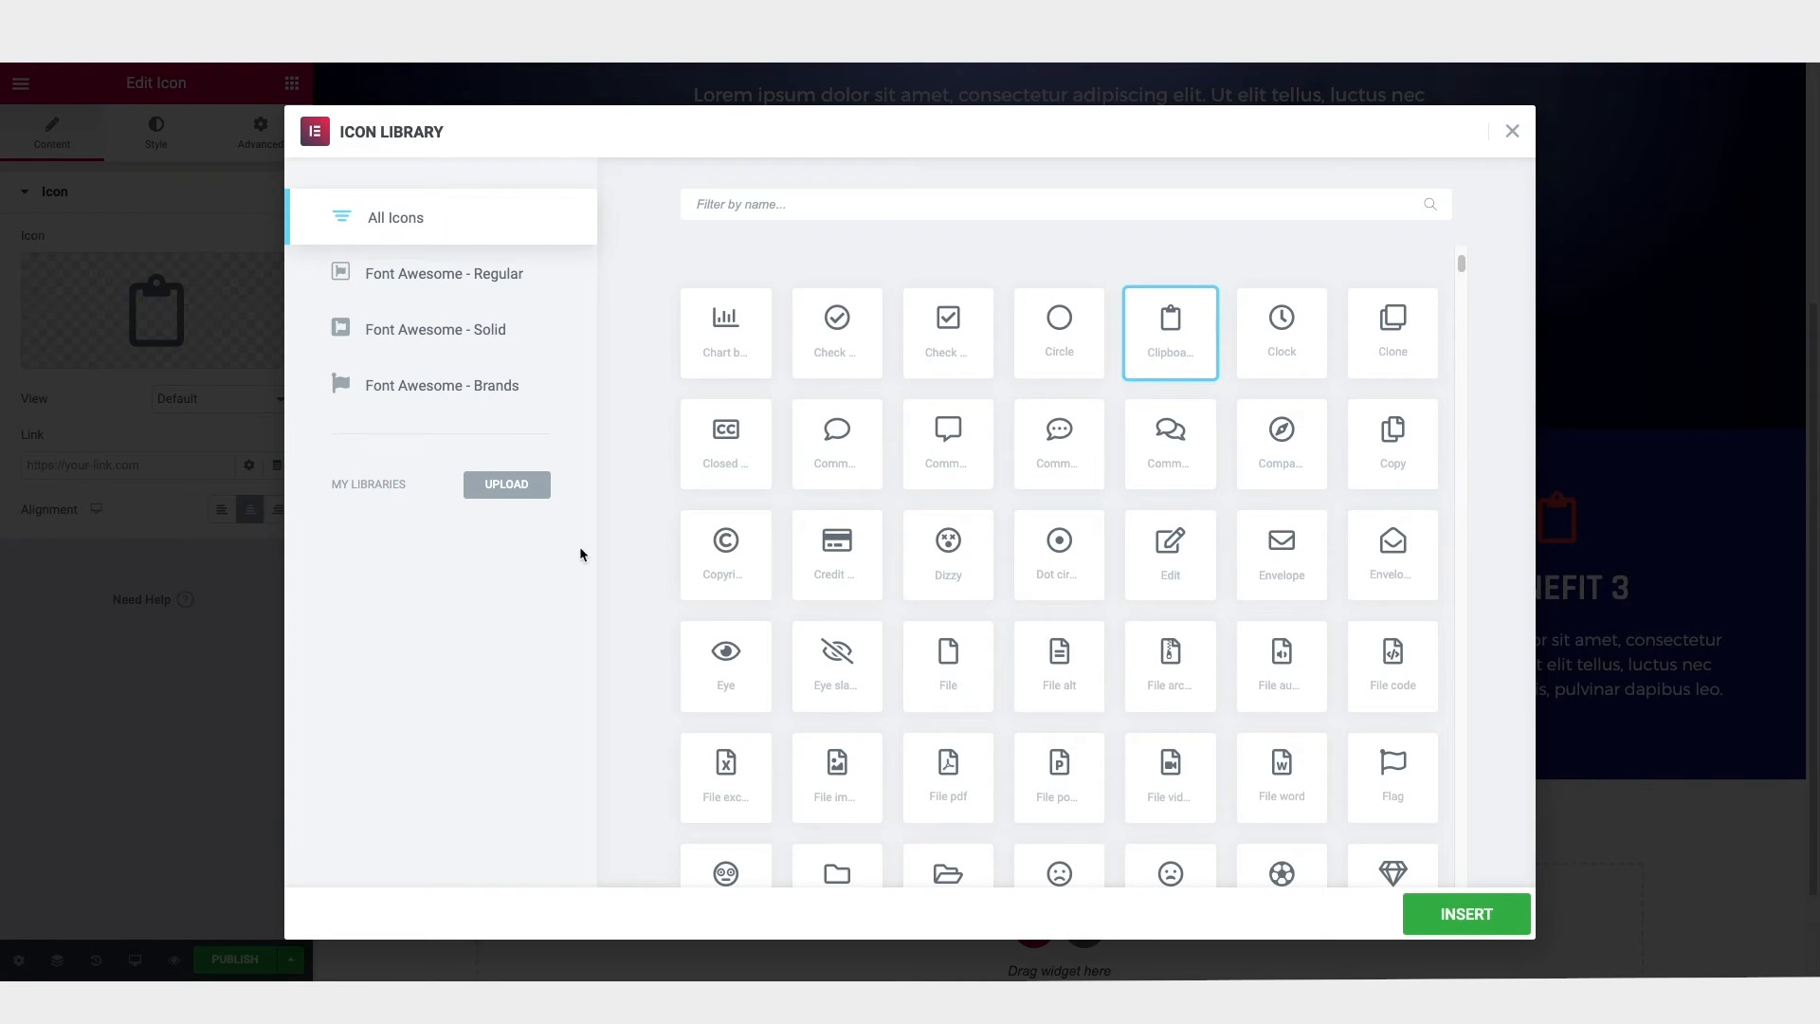
{"action": "double_click", "coordinate": [837, 554]}
Step: Change the Benefit 3 column's icon to the outlined paper plane from the icon library
{"action": "left_click", "coordinate": [1557, 519]}
{"action": "left_click", "coordinate": [83, 349]}
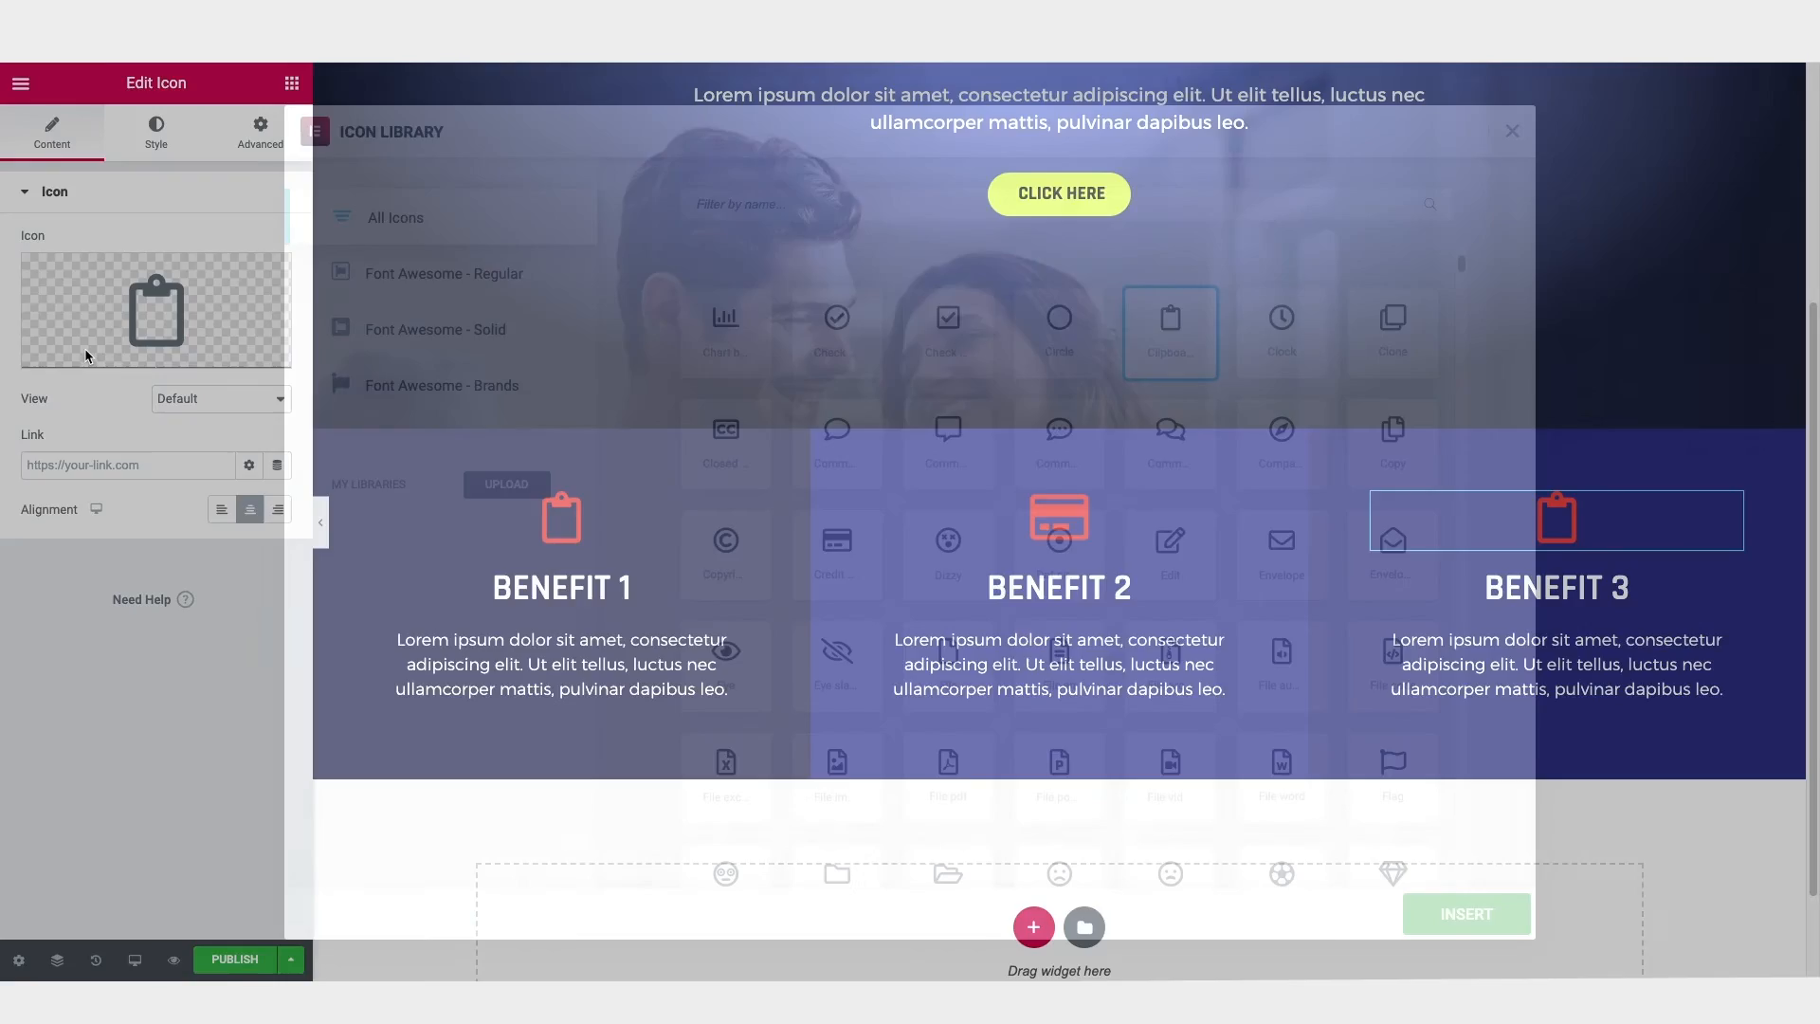
{"action": "scroll", "coordinate": [844, 525], "scroll_direction": "down", "scroll_amount": 10}
{"action": "scroll", "coordinate": [847, 534], "scroll_direction": "down", "scroll_amount": 1}
{"action": "left_click", "coordinate": [727, 796]}
{"action": "left_click", "coordinate": [1467, 913]}
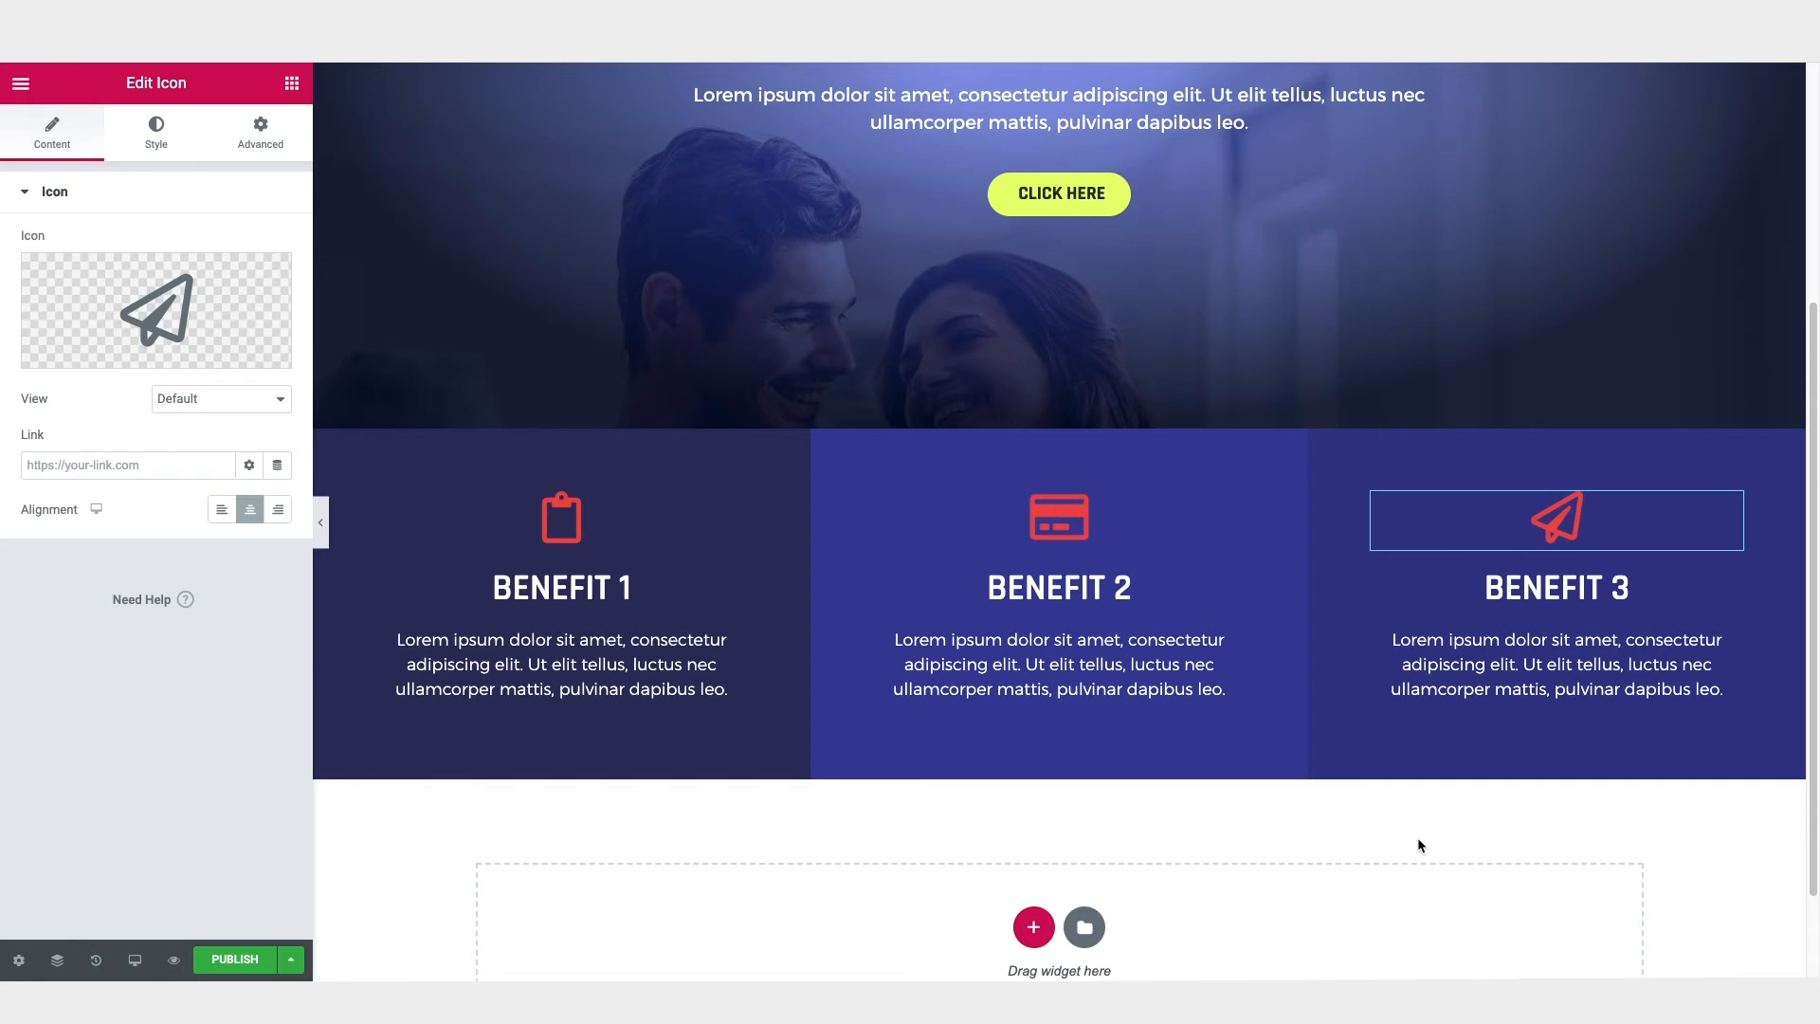
Step: Add a new section with two equal columns below the benefits section
{"action": "scroll", "coordinate": [1553, 817], "scroll_direction": "down", "scroll_amount": 2}
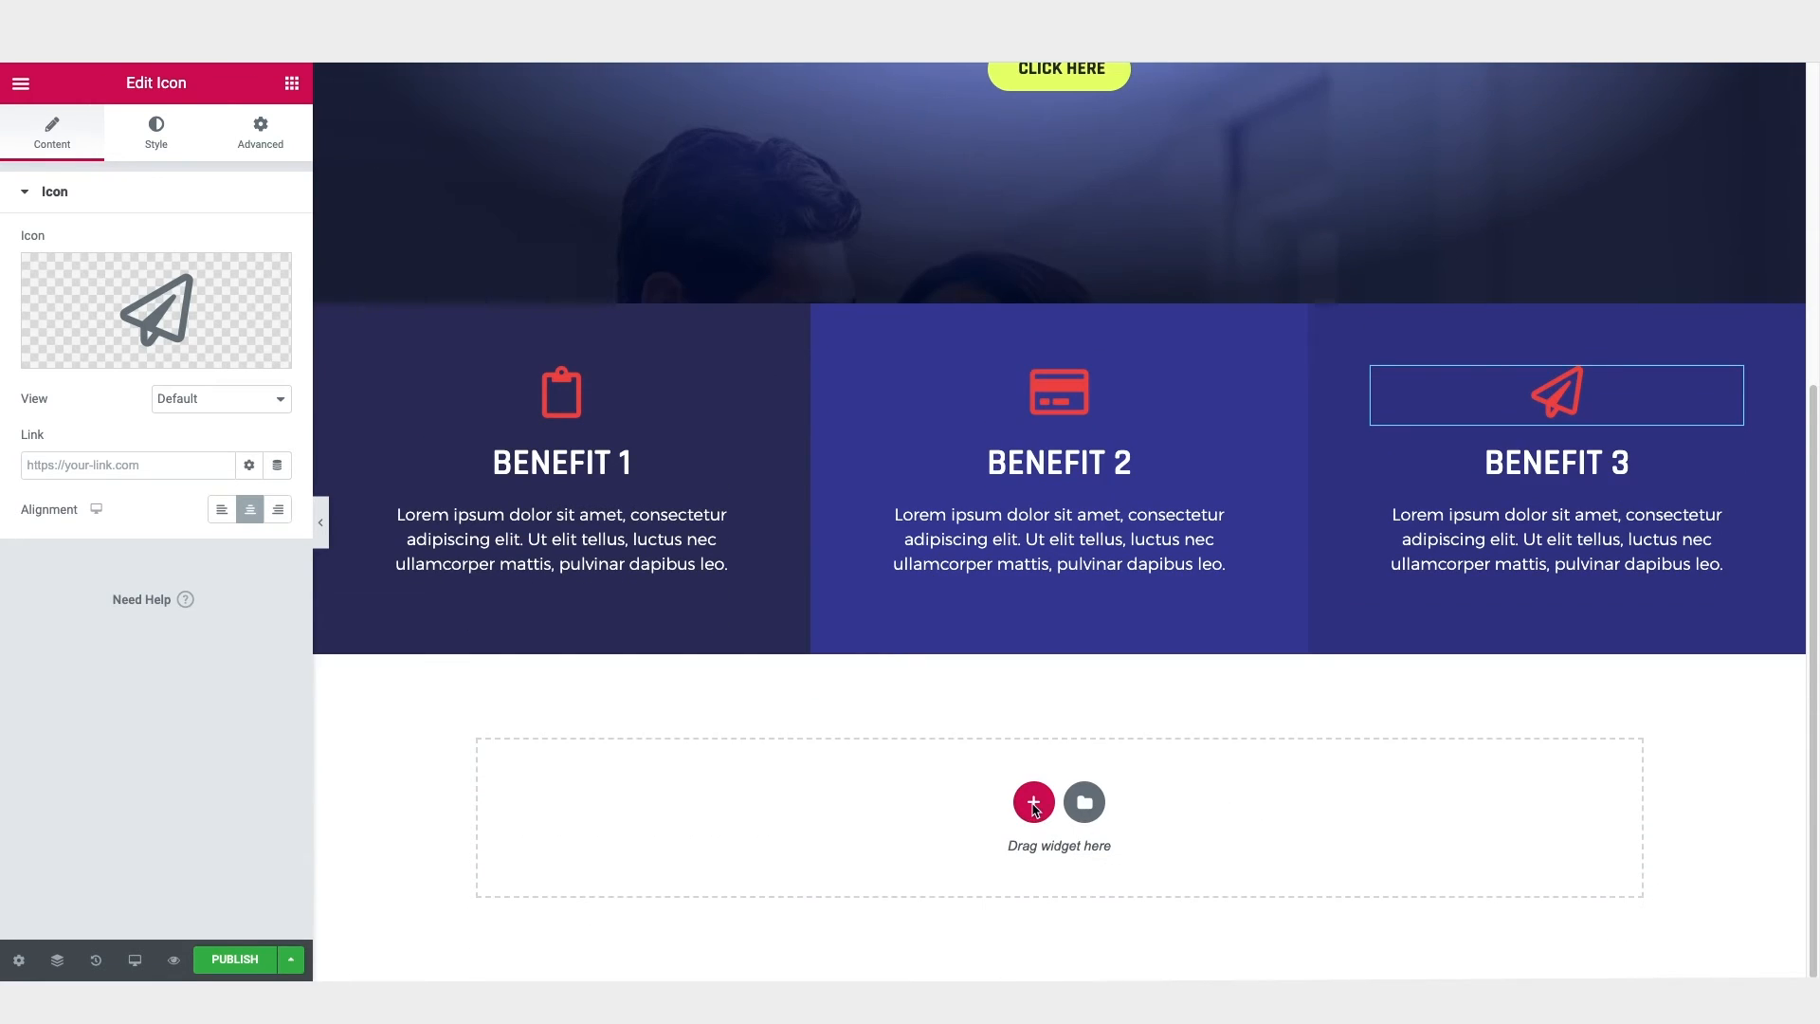
{"action": "left_click", "coordinate": [1034, 804]}
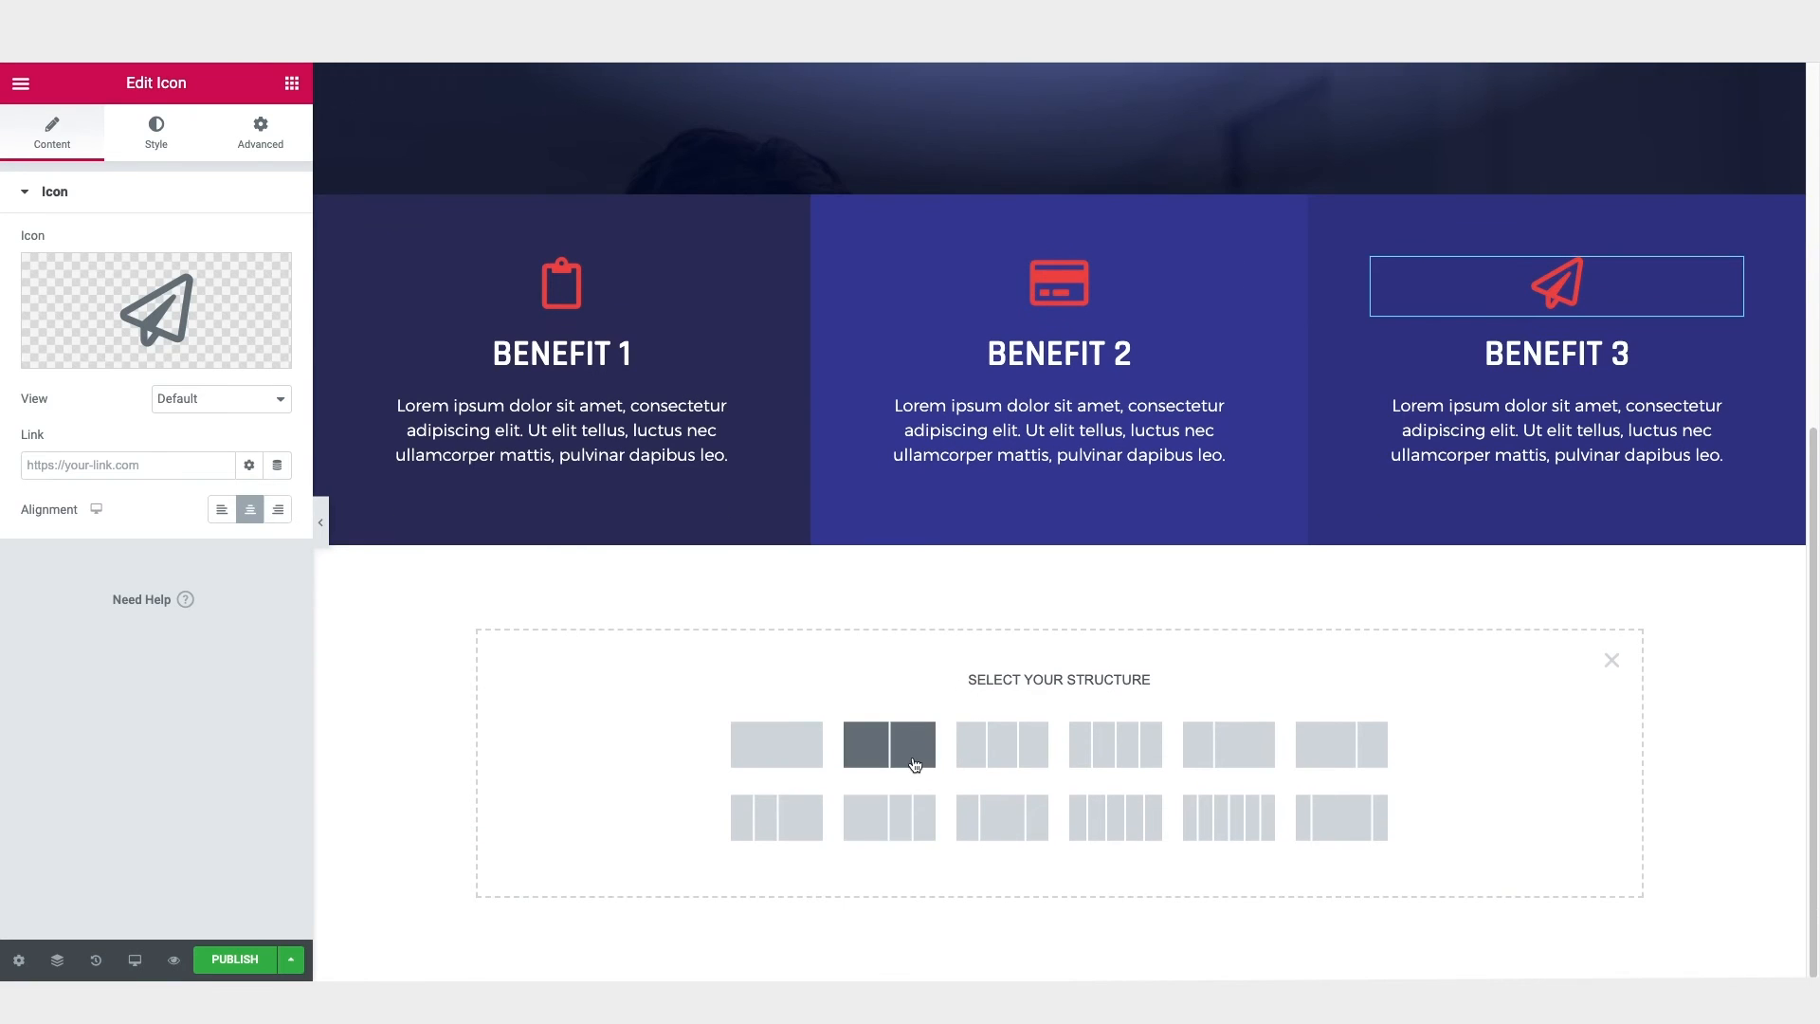
{"action": "left_click", "coordinate": [913, 758]}
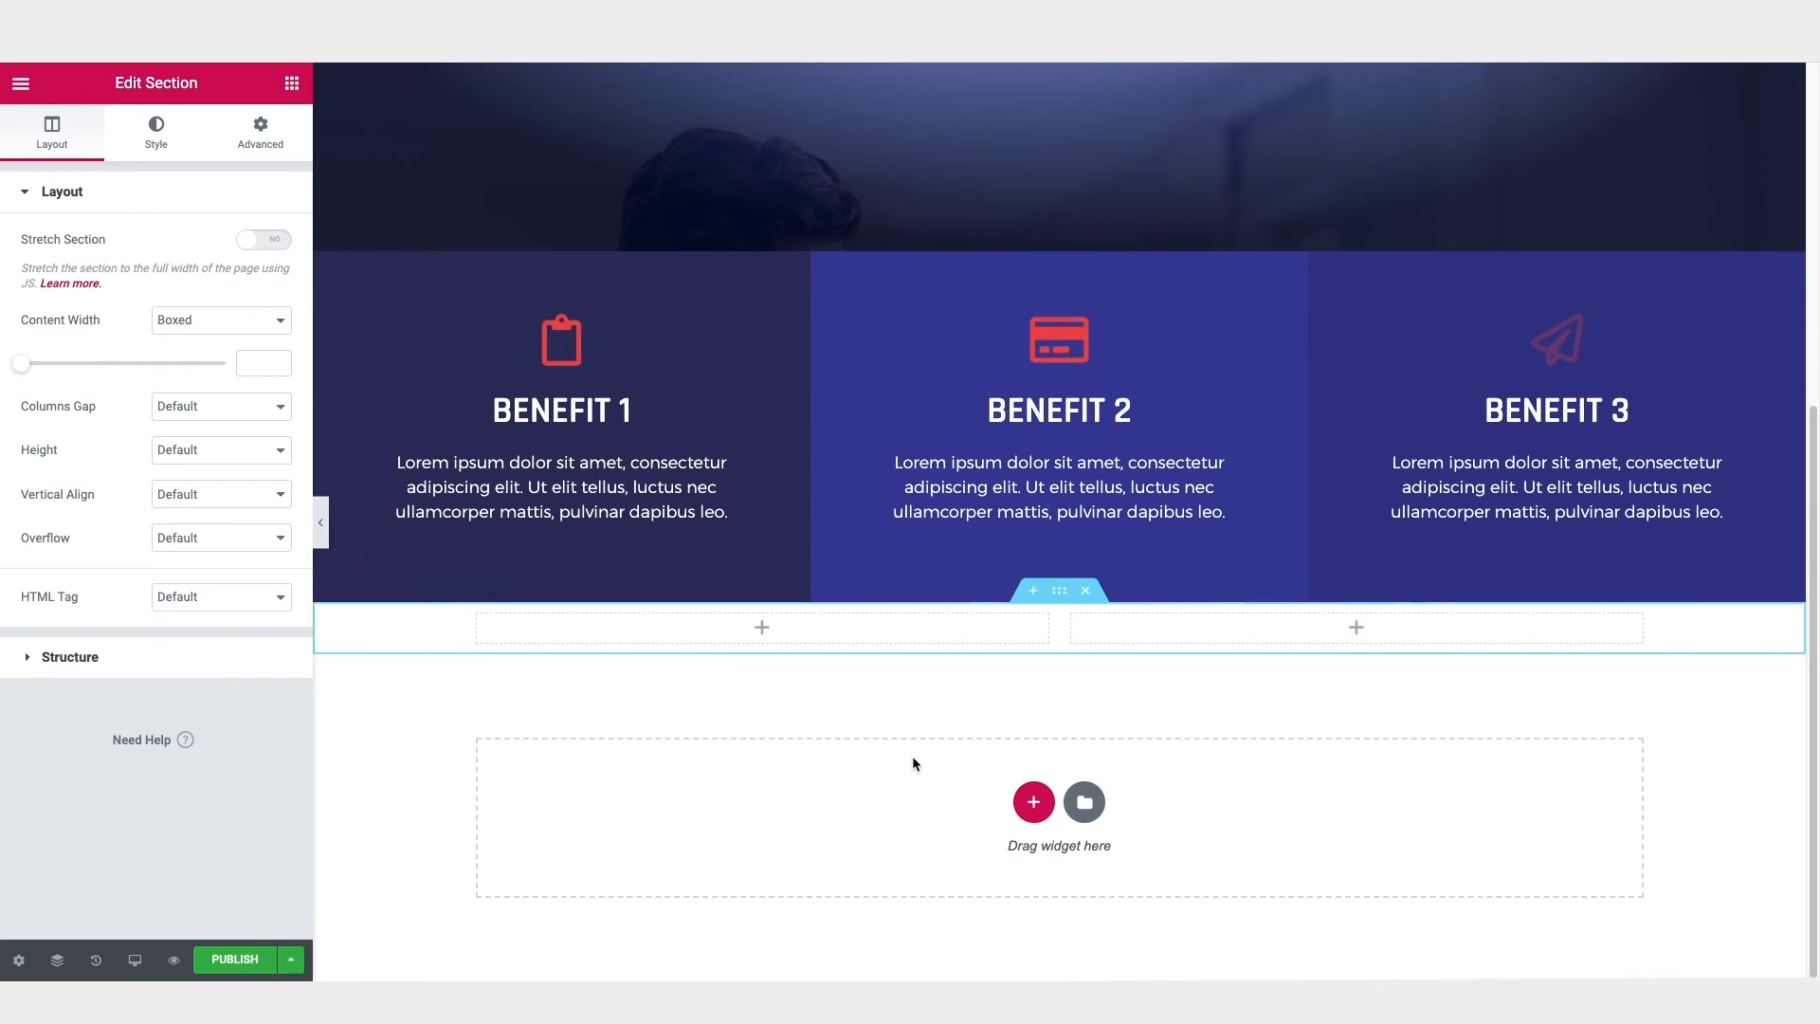
Step: Place a Heading widget with a Text Editor widget below it in the new section's right column, and an Image widget in its left column
{"action": "left_click", "coordinate": [293, 84]}
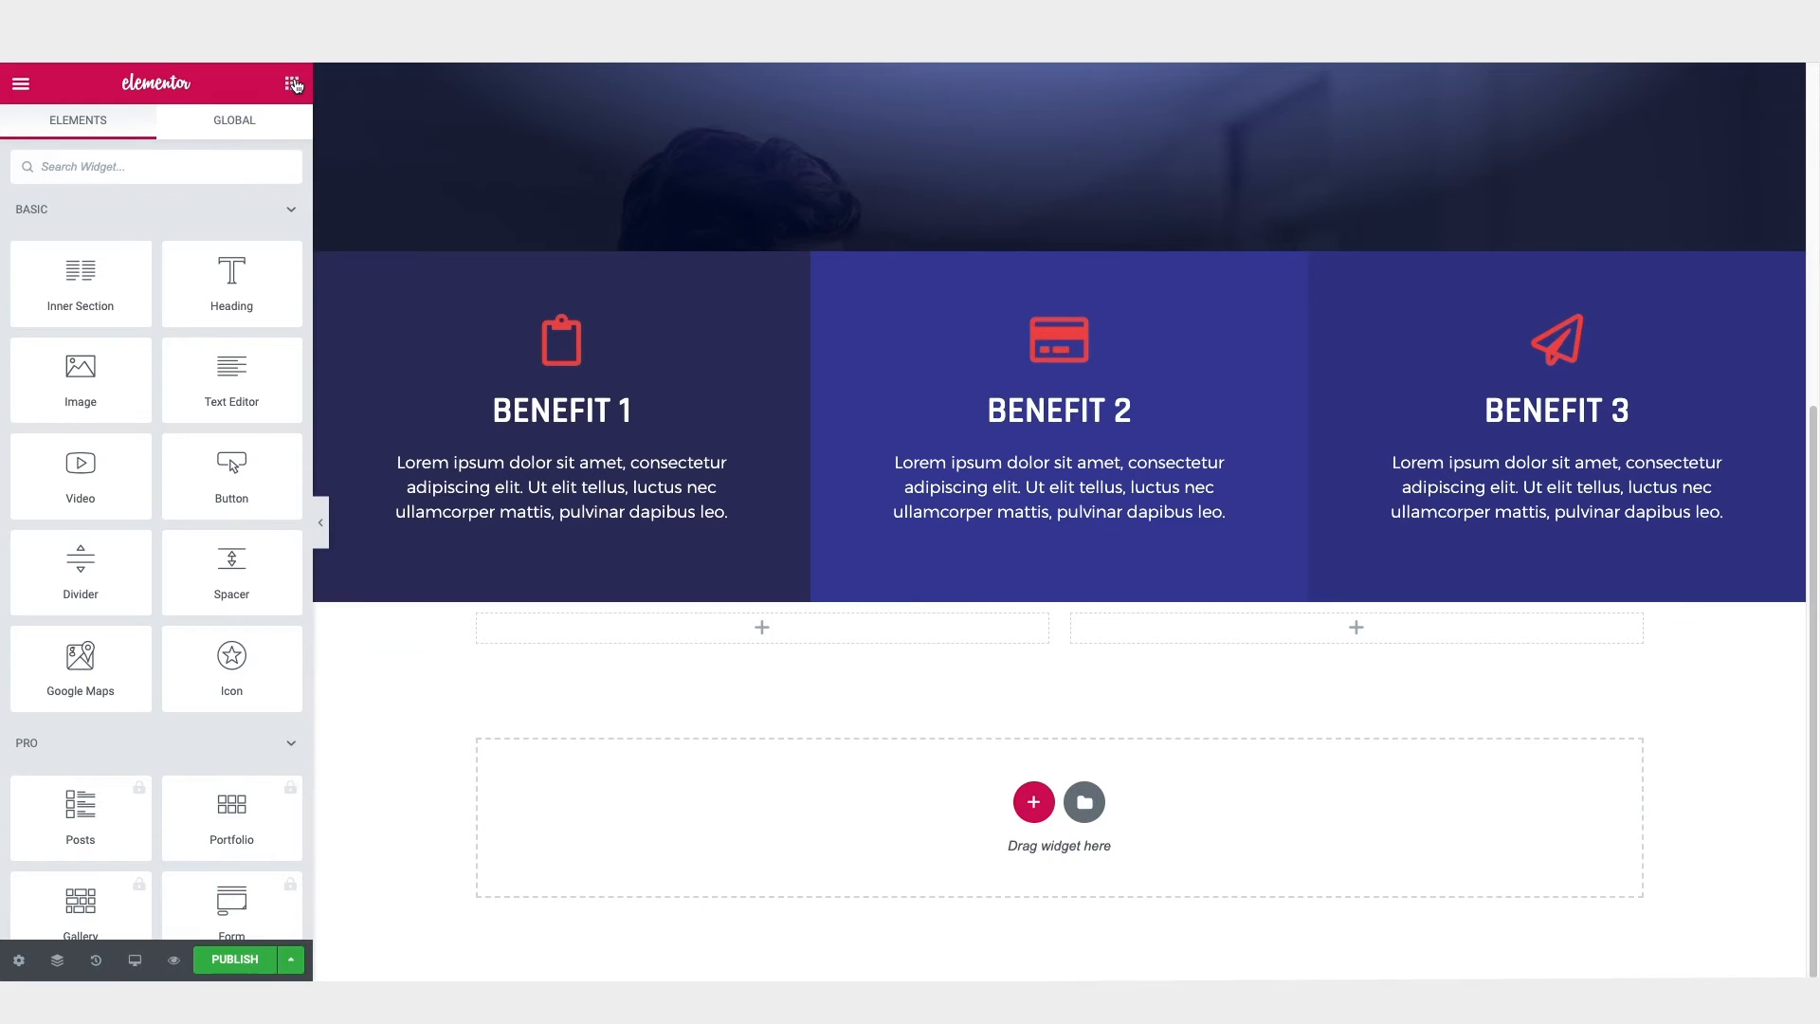
{"action": "left_click_drag", "start_coordinate": [231, 275], "coordinate": [1404, 637]}
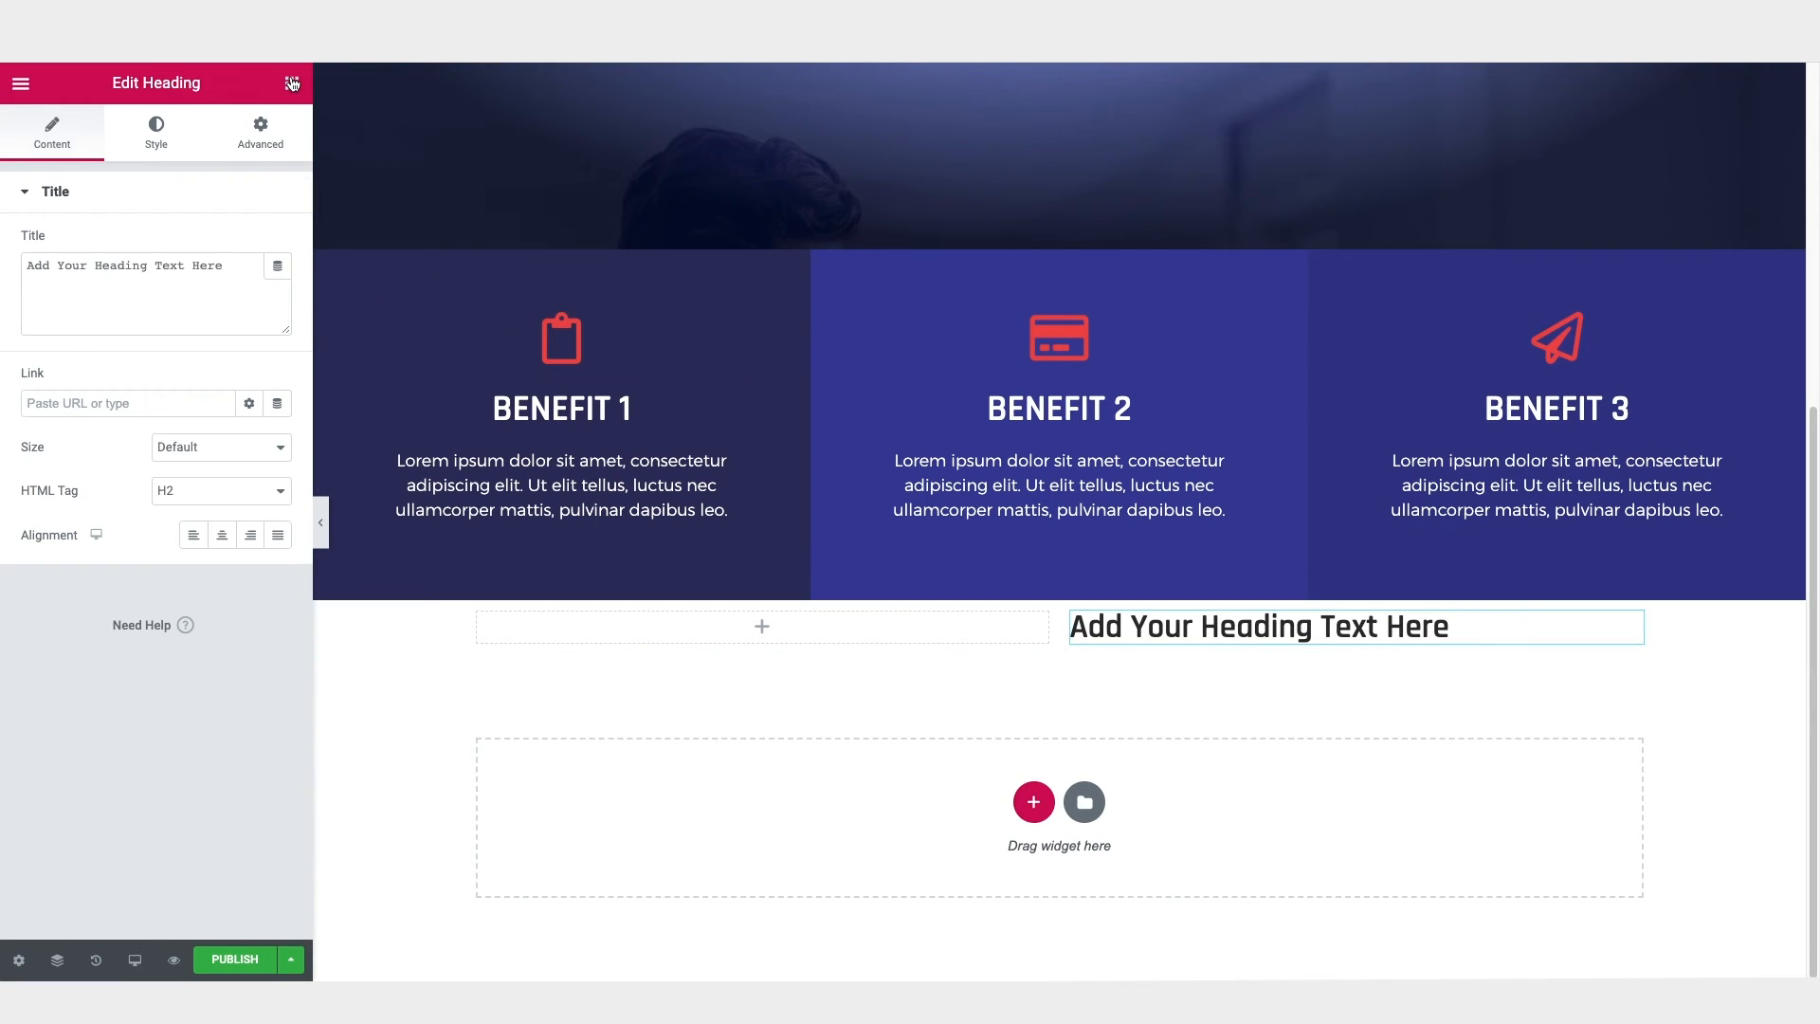
{"action": "left_click", "coordinate": [292, 84]}
{"action": "left_click_drag", "start_coordinate": [248, 384], "coordinate": [1268, 640]}
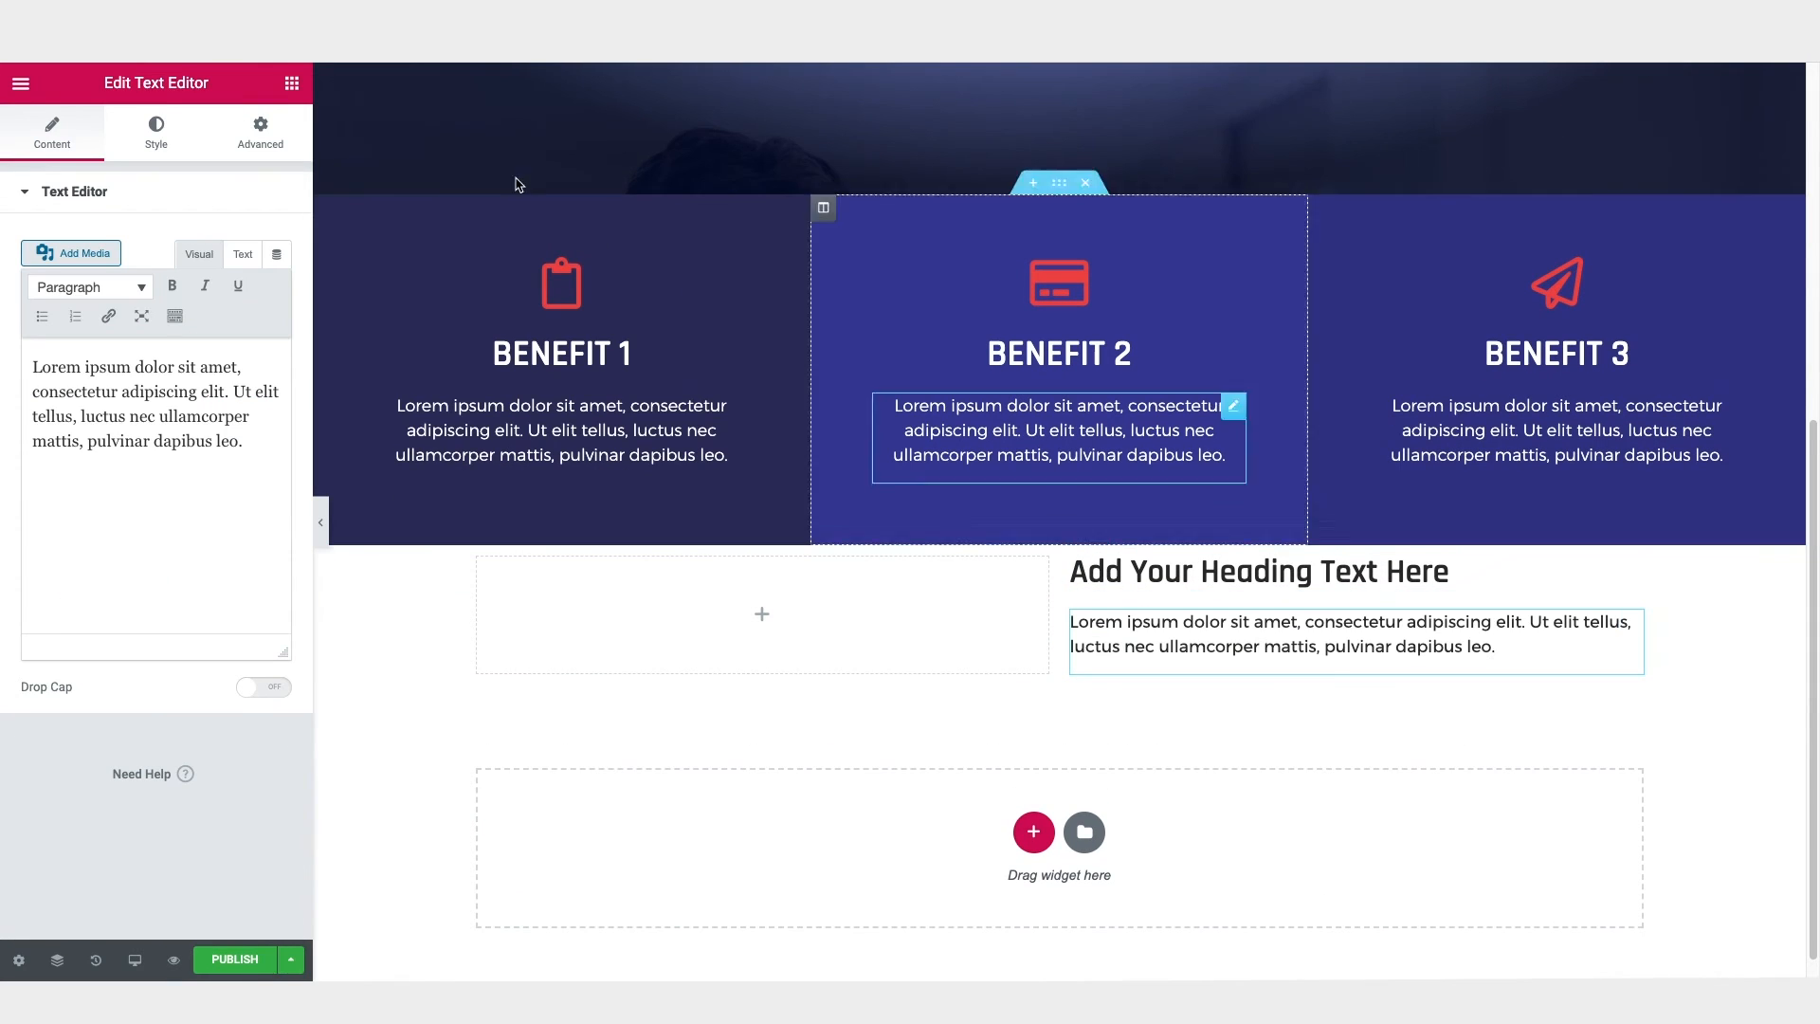
{"action": "left_click", "coordinate": [292, 84]}
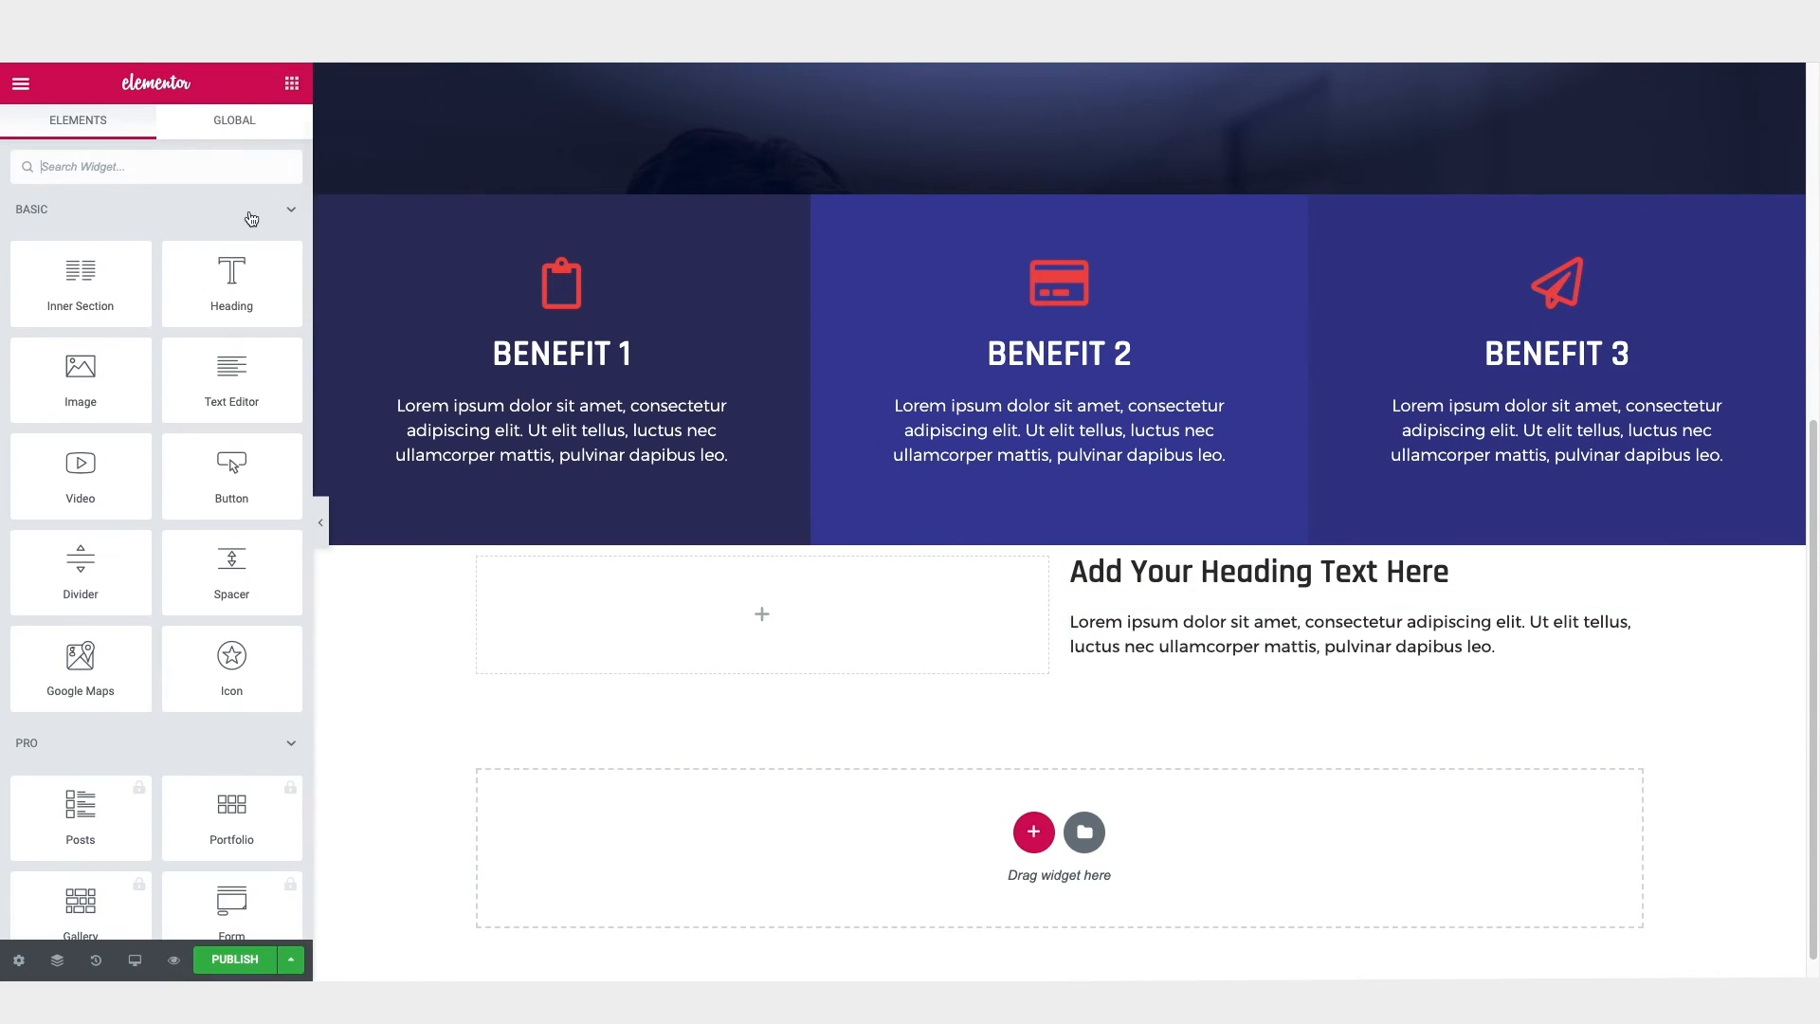
{"action": "left_click_drag", "start_coordinate": [80, 374], "coordinate": [724, 617]}
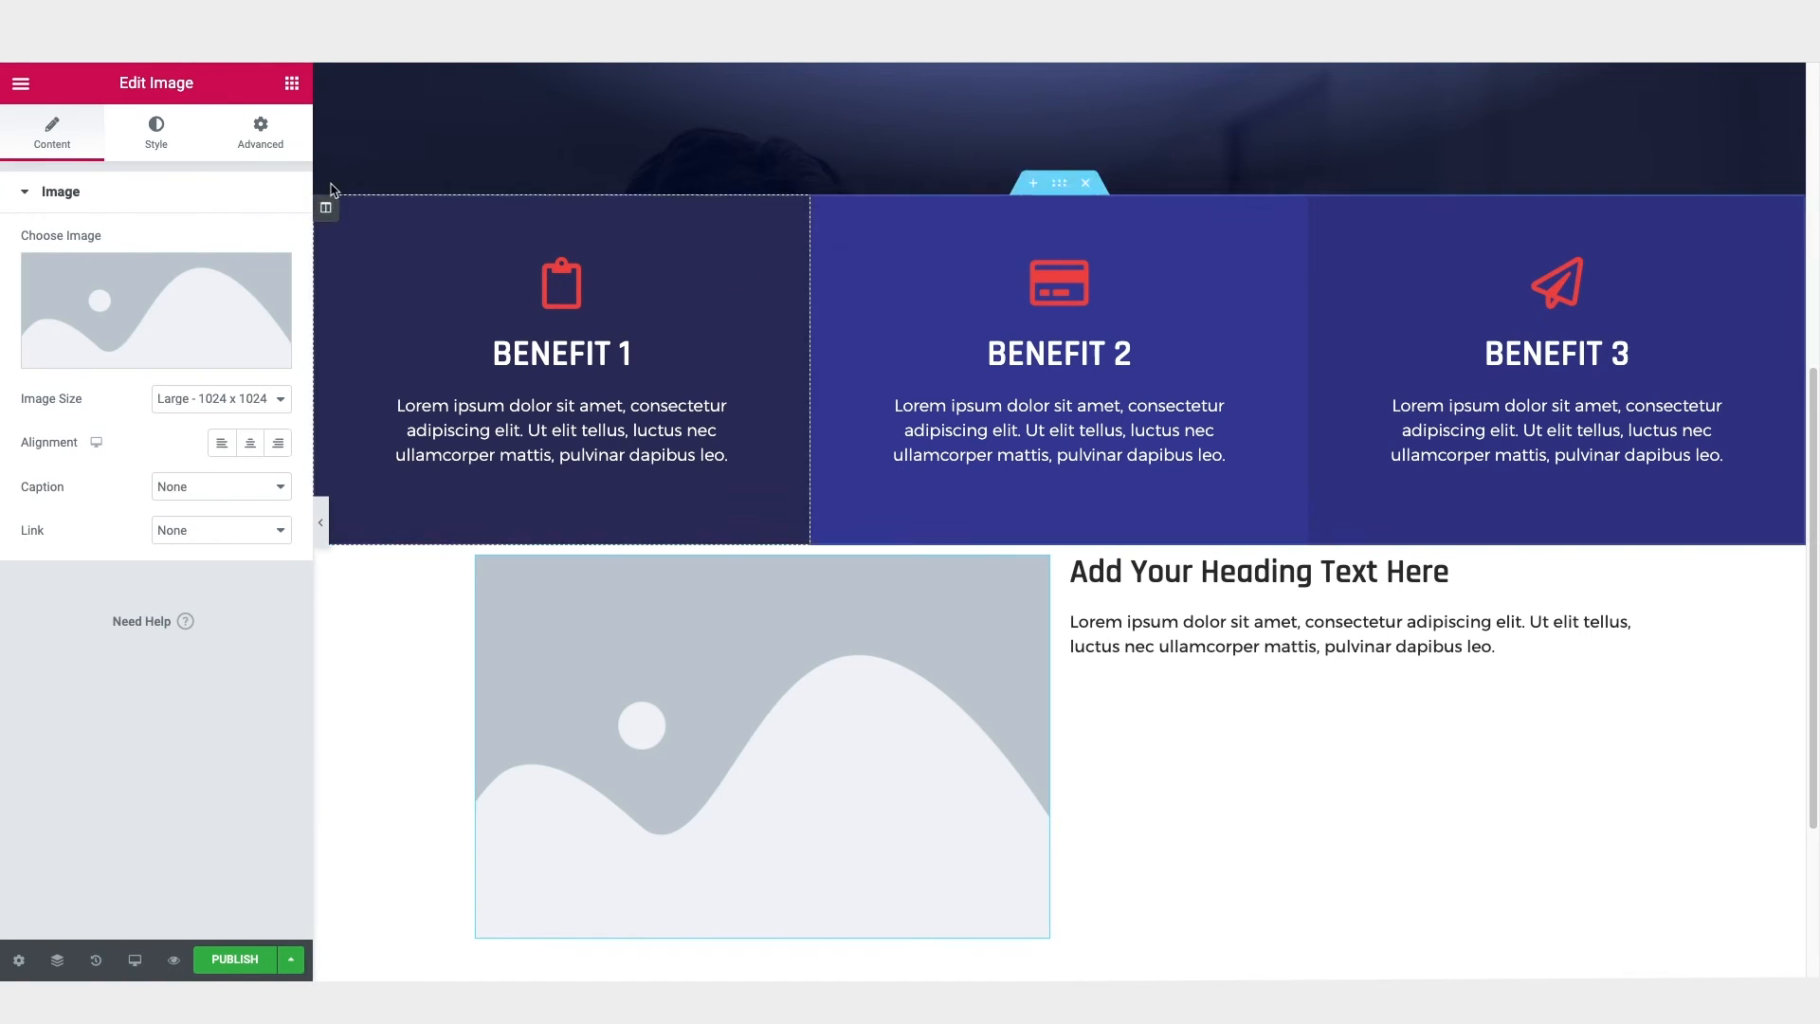
Step: Try a Video widget above the image placeholder in the left column, and delete it
{"action": "left_click", "coordinate": [292, 83]}
{"action": "left_click_drag", "start_coordinate": [80, 464], "coordinate": [671, 593]}
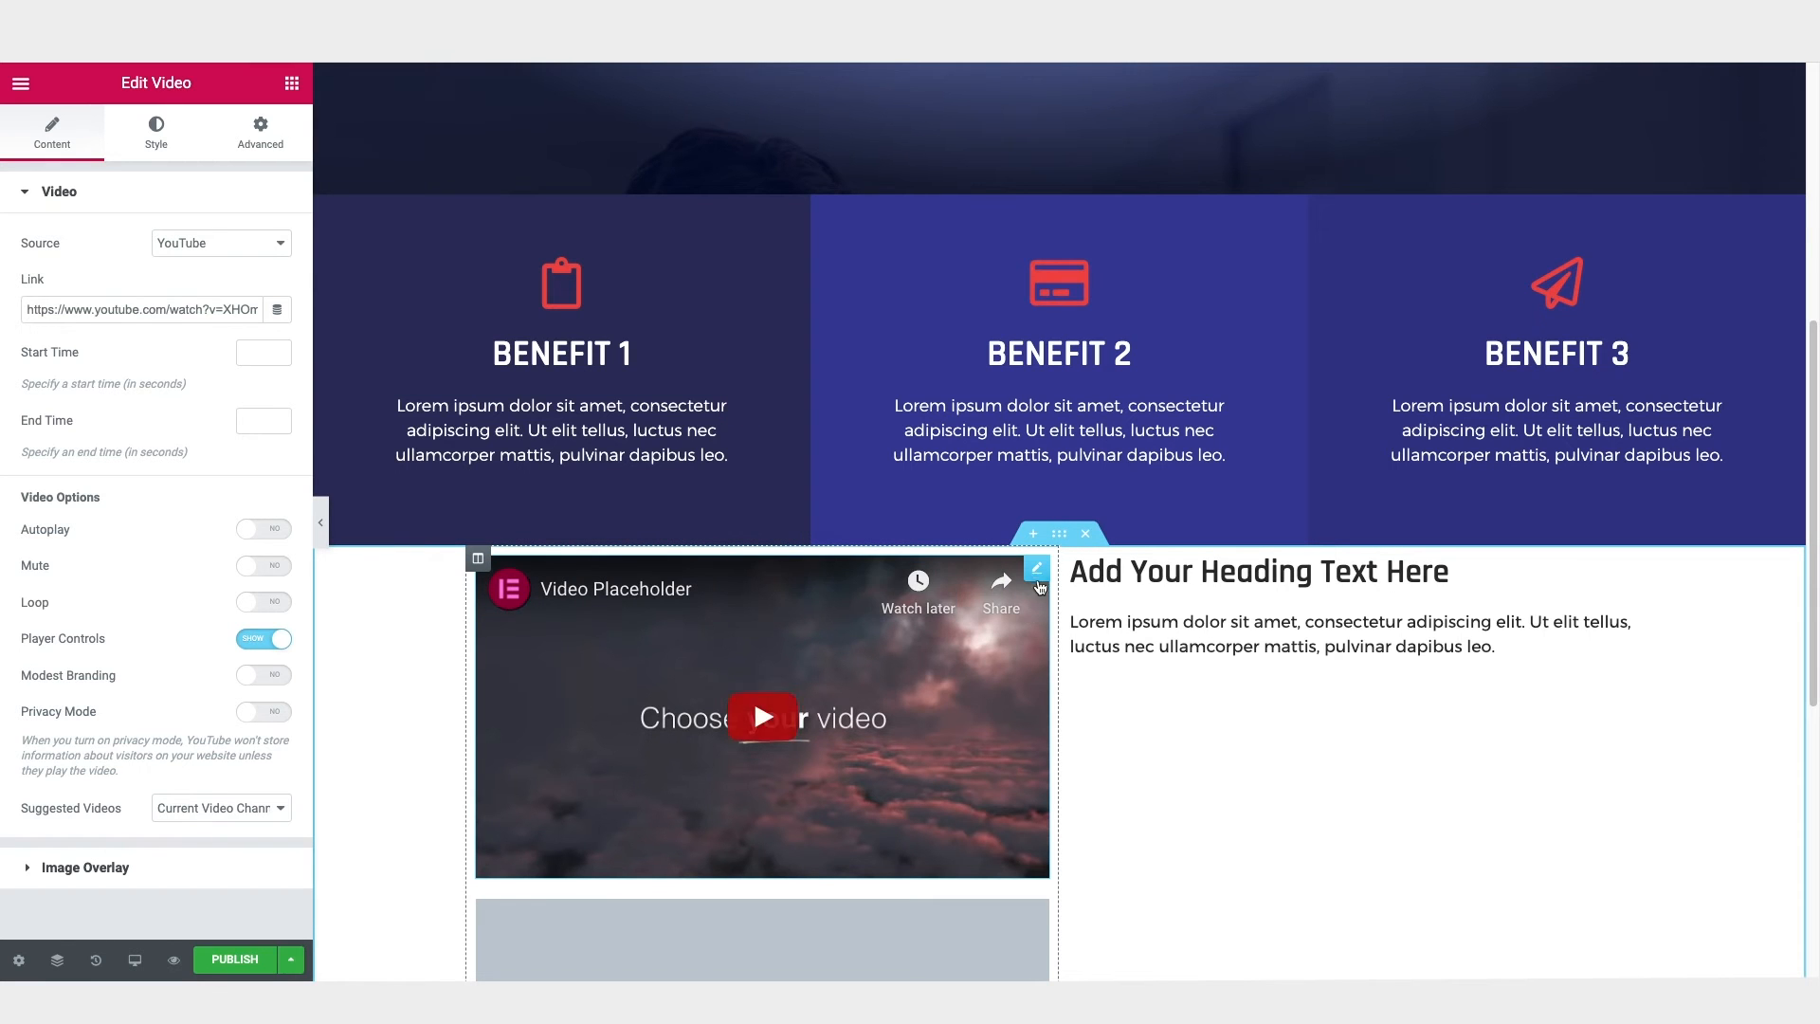
{"action": "right_click", "coordinate": [1037, 570]}
{"action": "left_click", "coordinate": [1099, 863]}
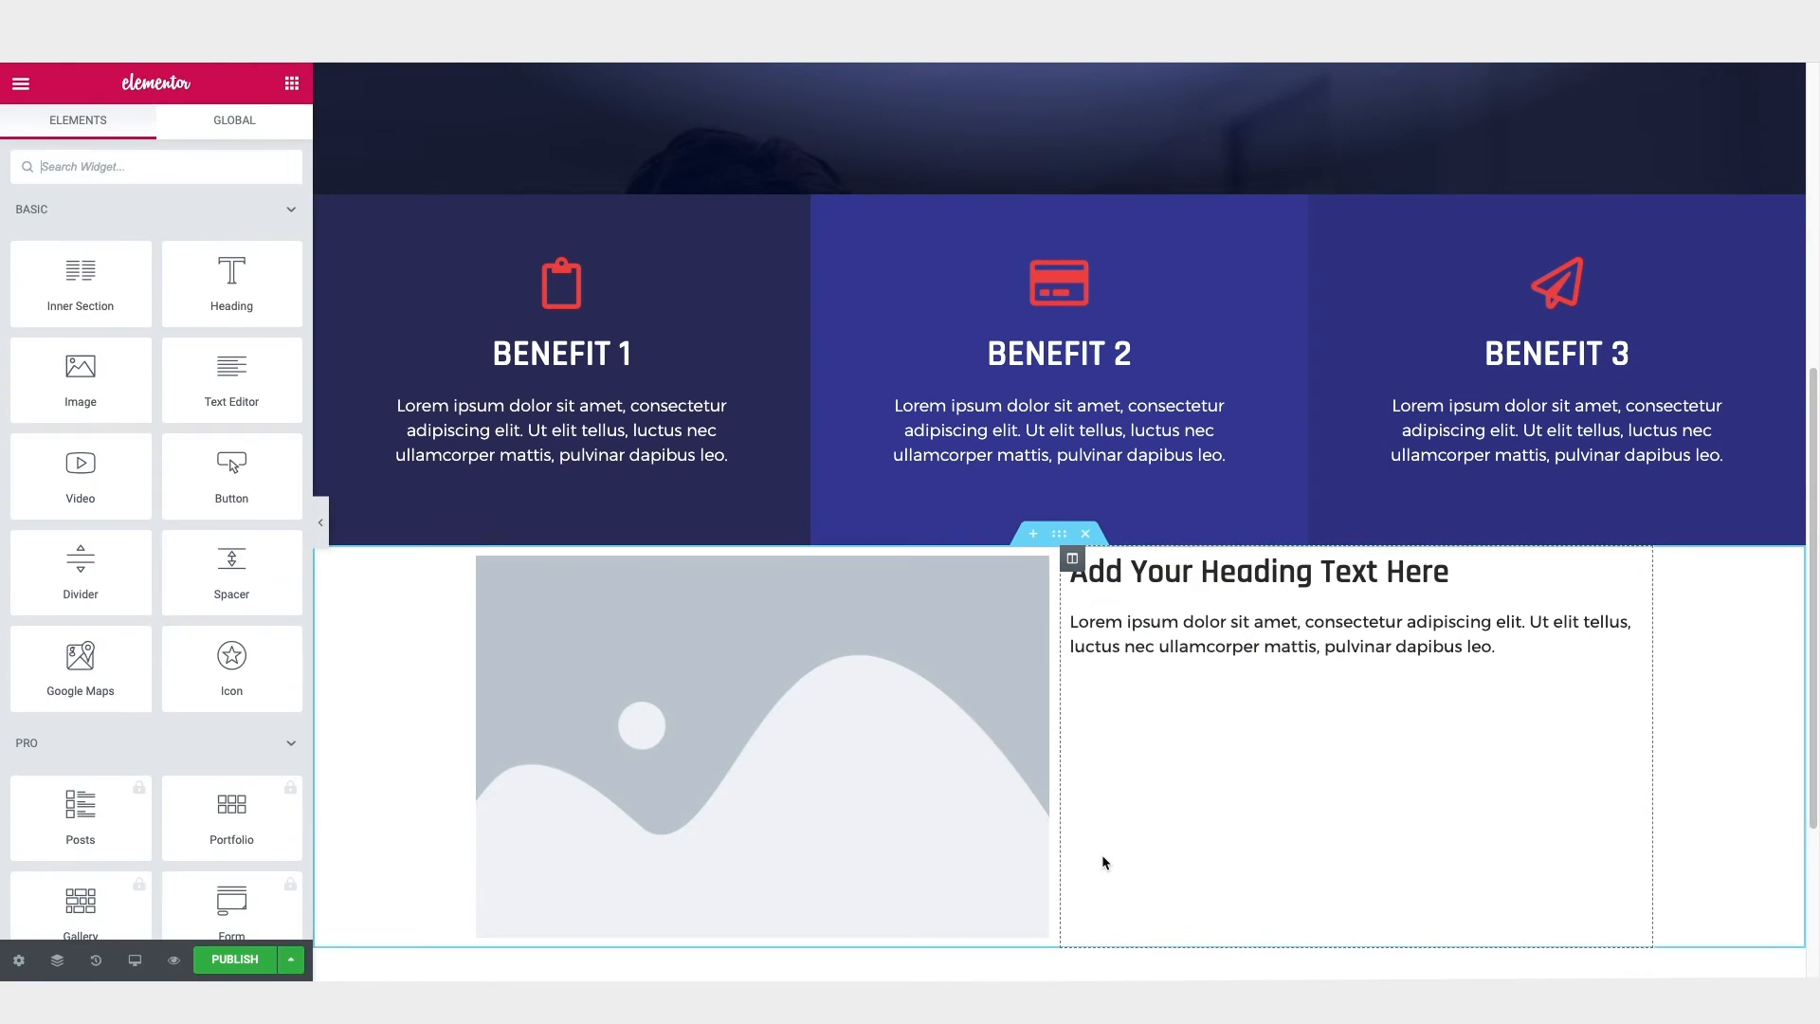
Step: Set the two-column section's top and bottom margins to 50 px
{"action": "scroll", "coordinate": [1103, 858], "scroll_direction": "down", "scroll_amount": 3}
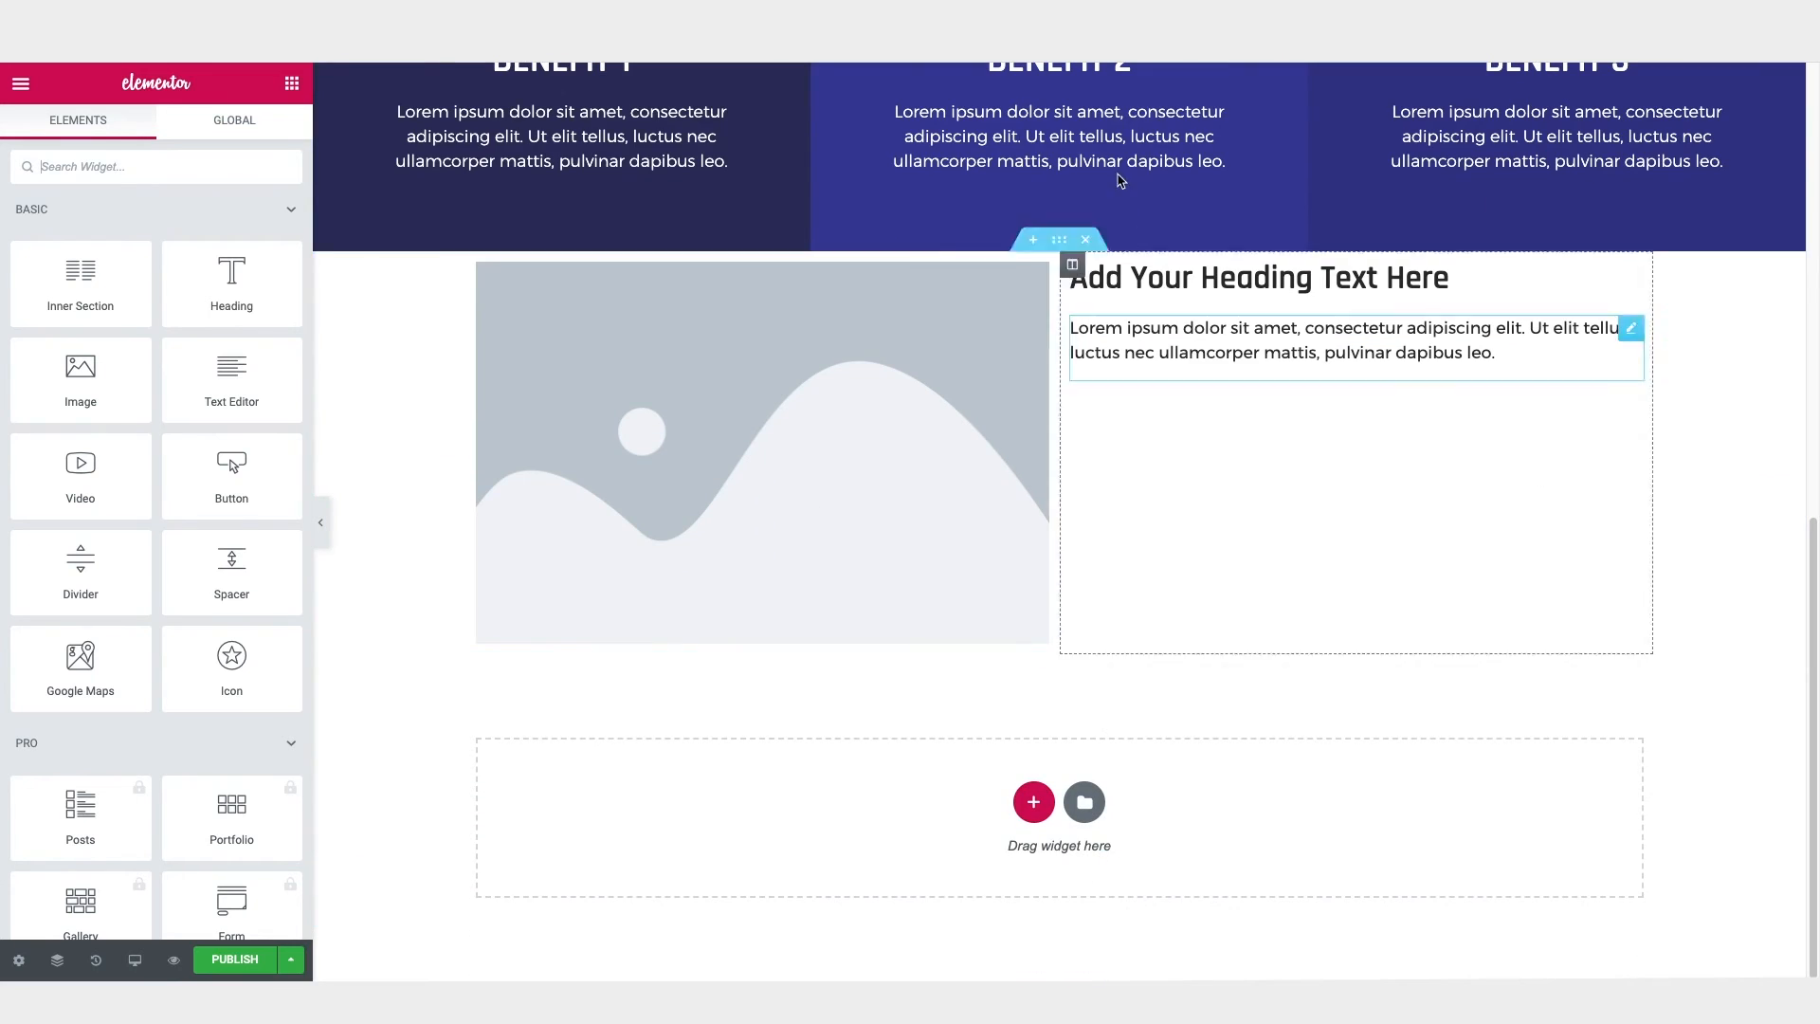
{"action": "left_click", "coordinate": [1061, 242]}
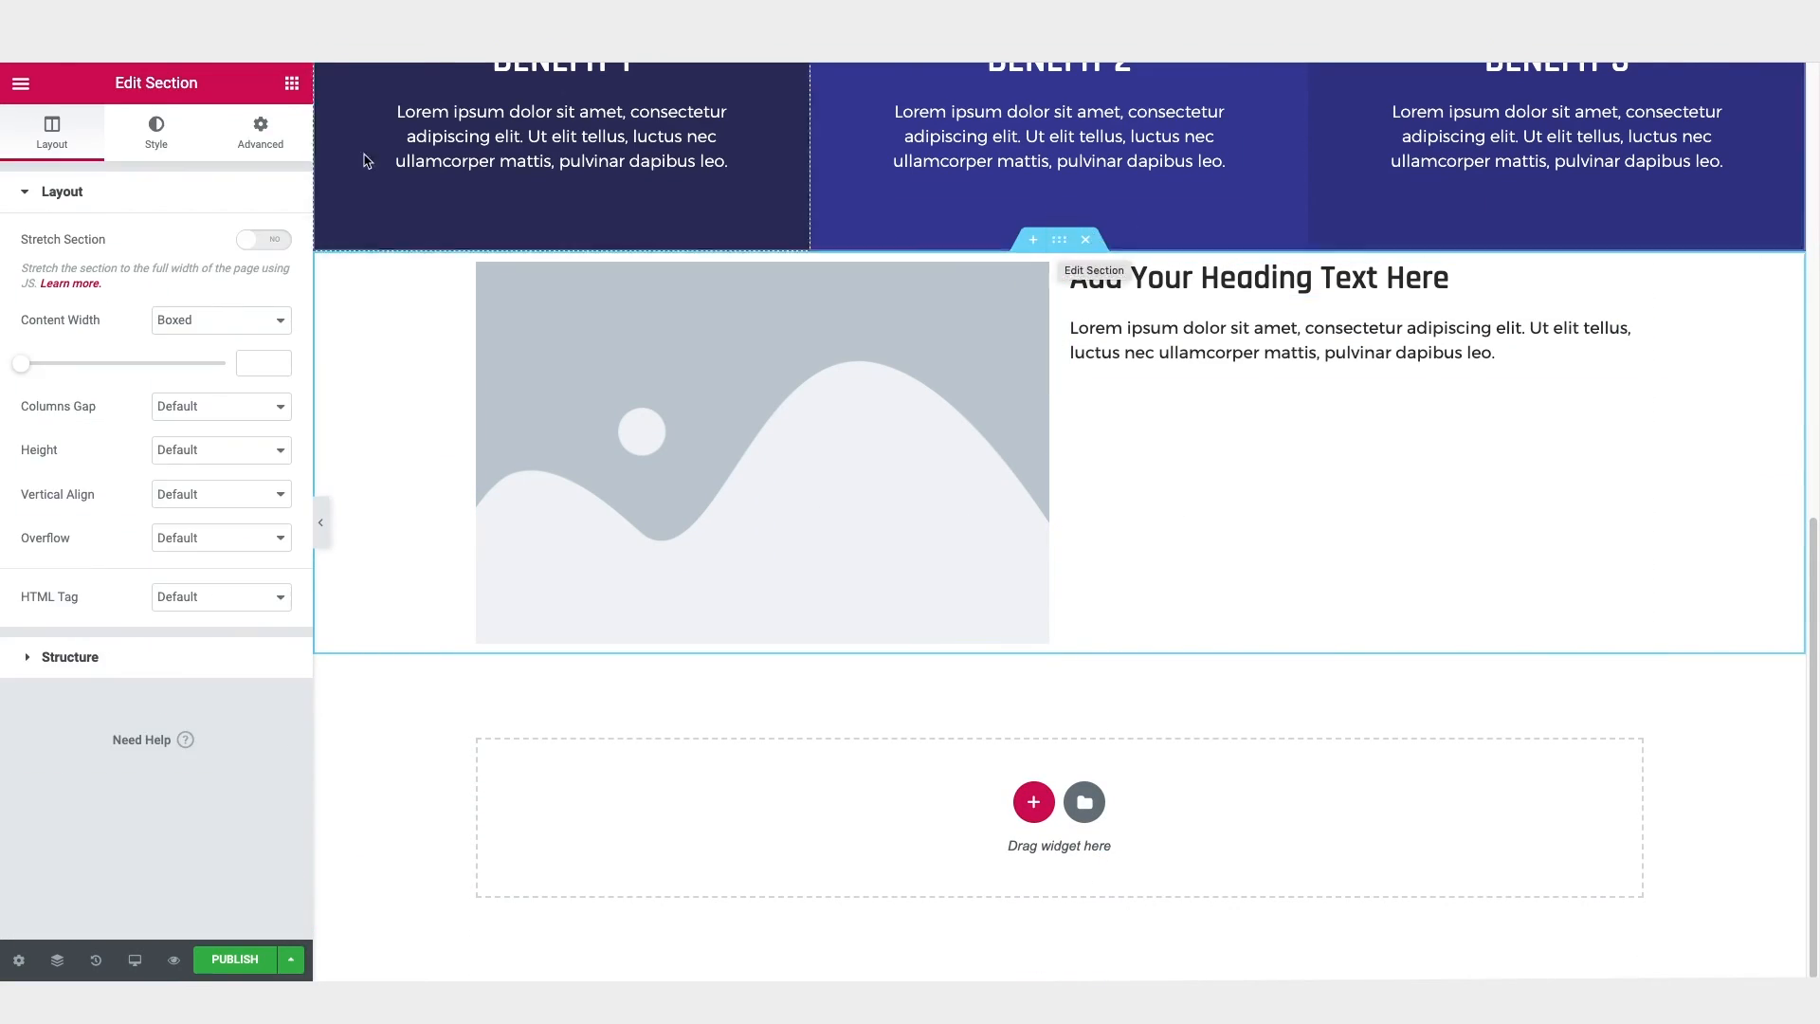
{"action": "left_click", "coordinate": [261, 133]}
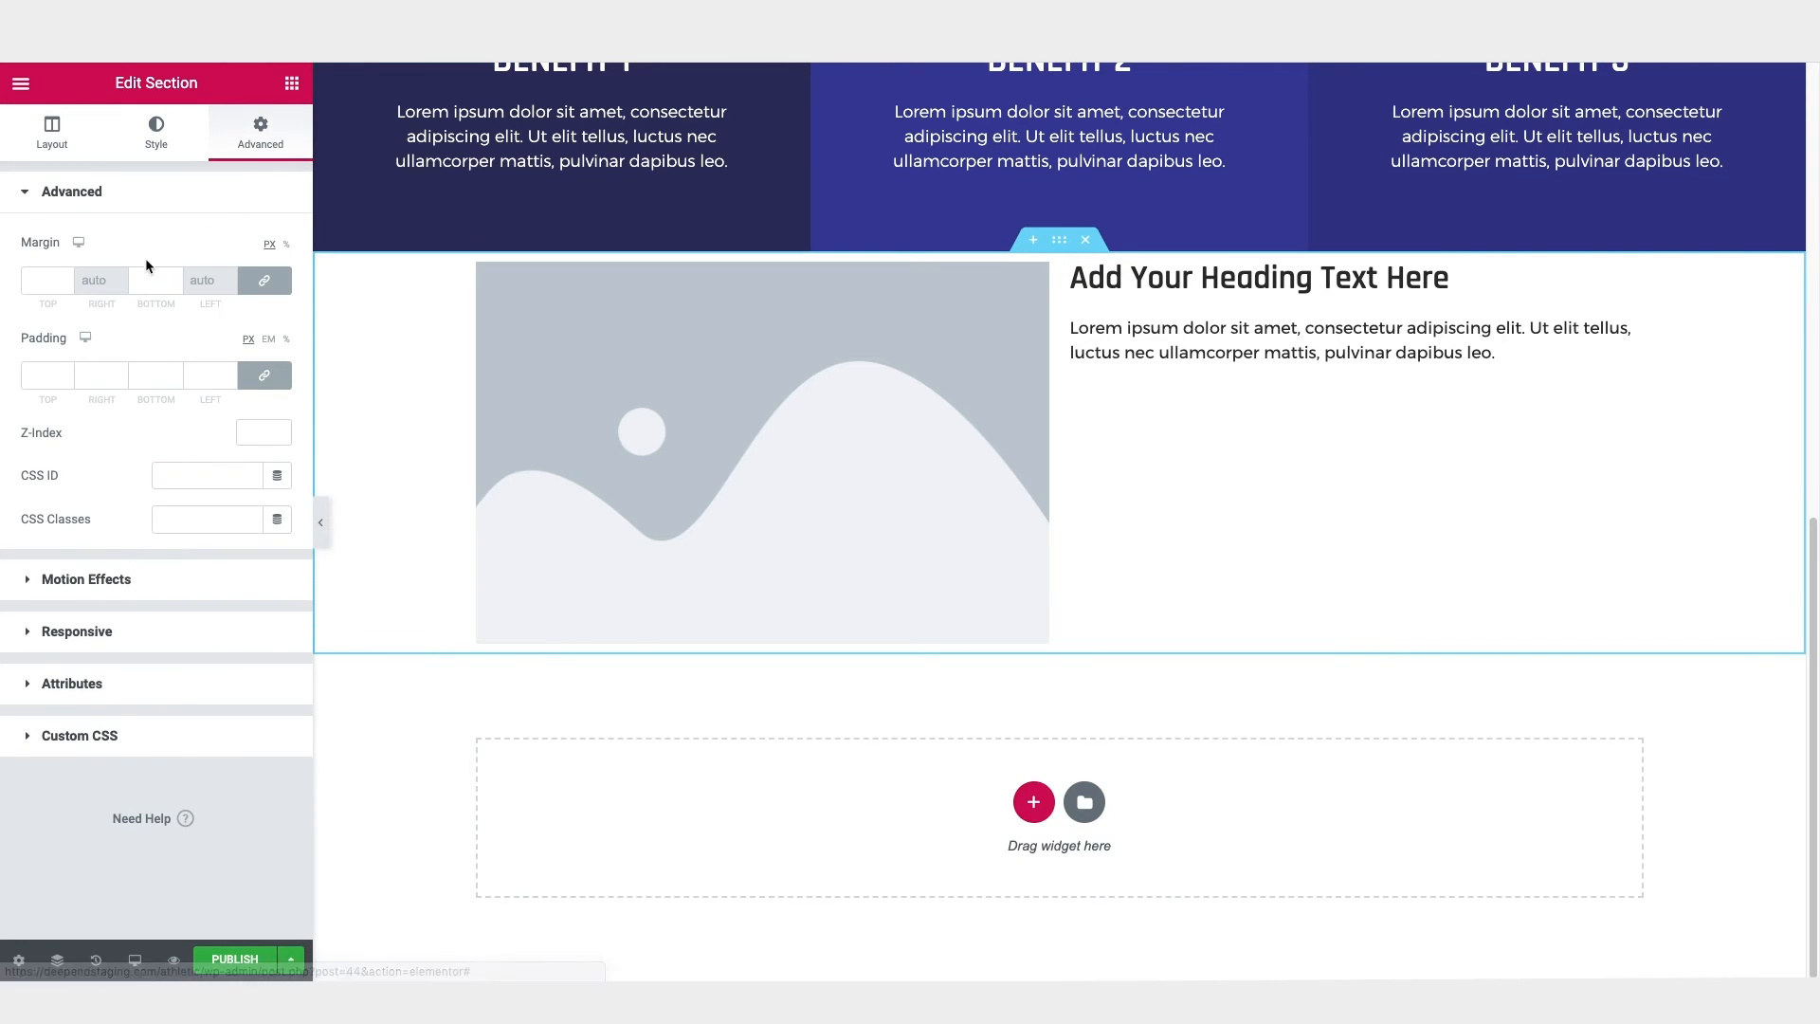
{"action": "left_click", "coordinate": [42, 283]}
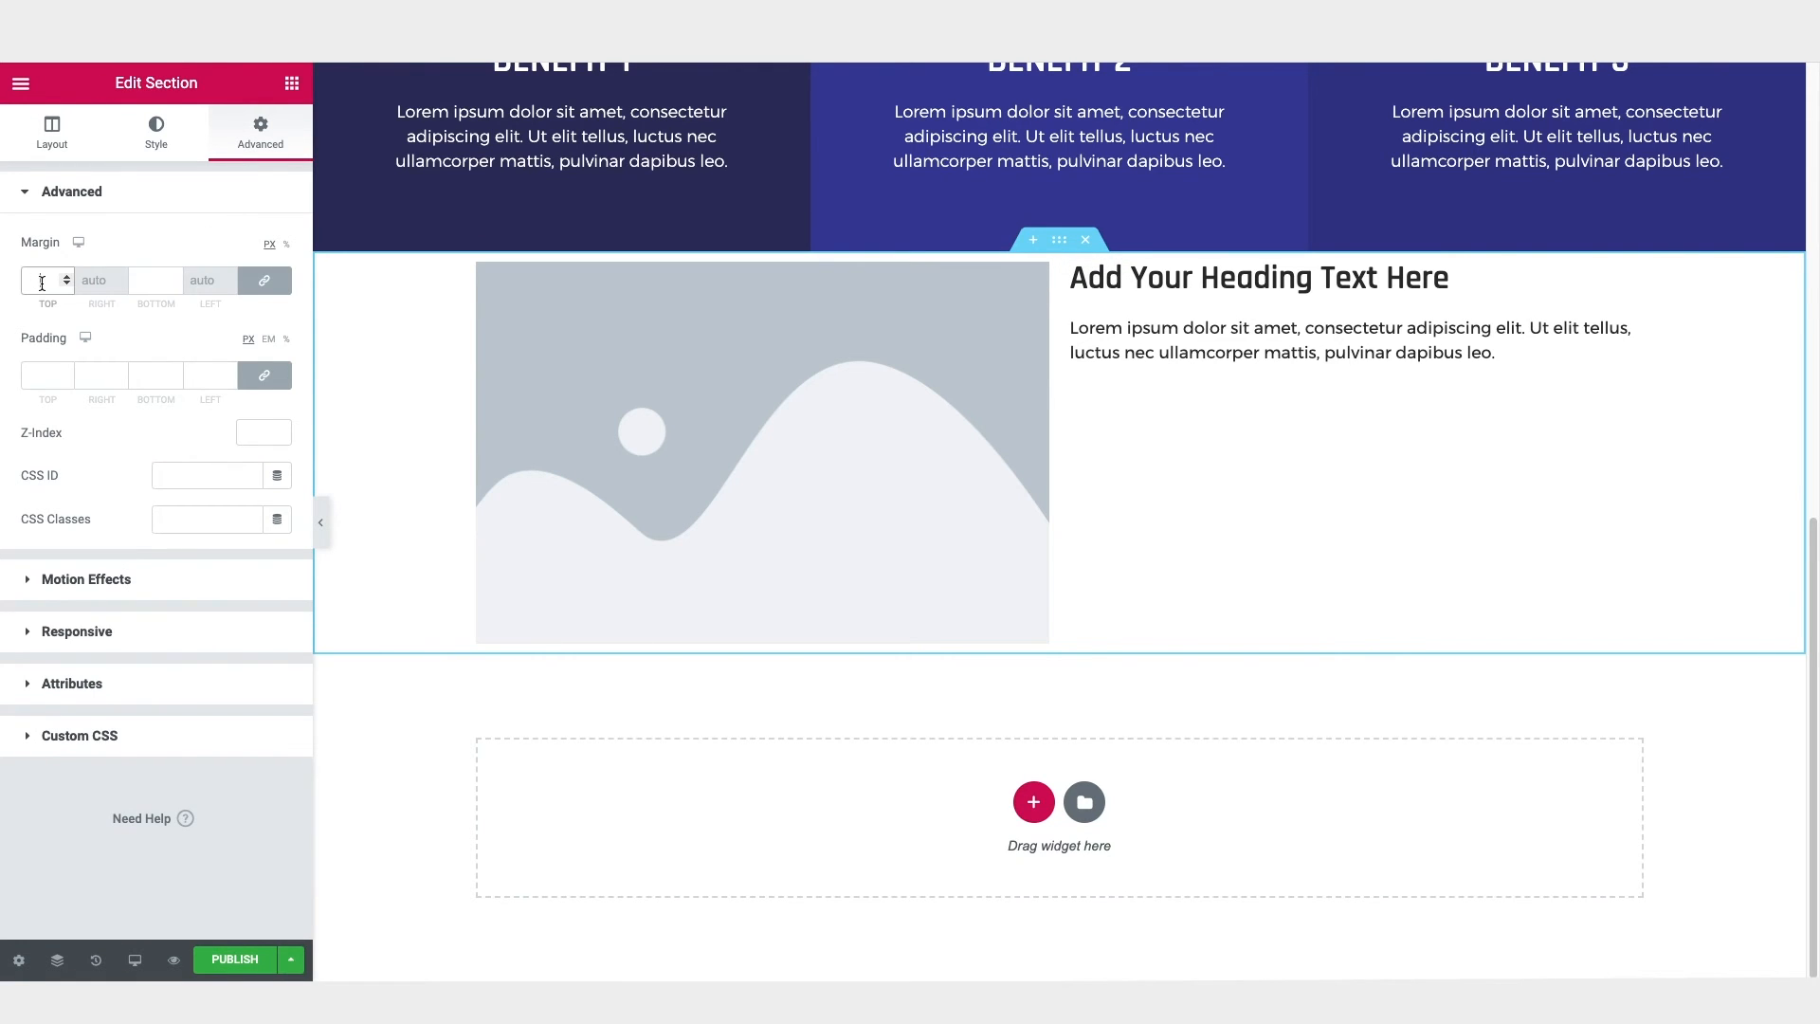
{"action": "type", "text": "50"}
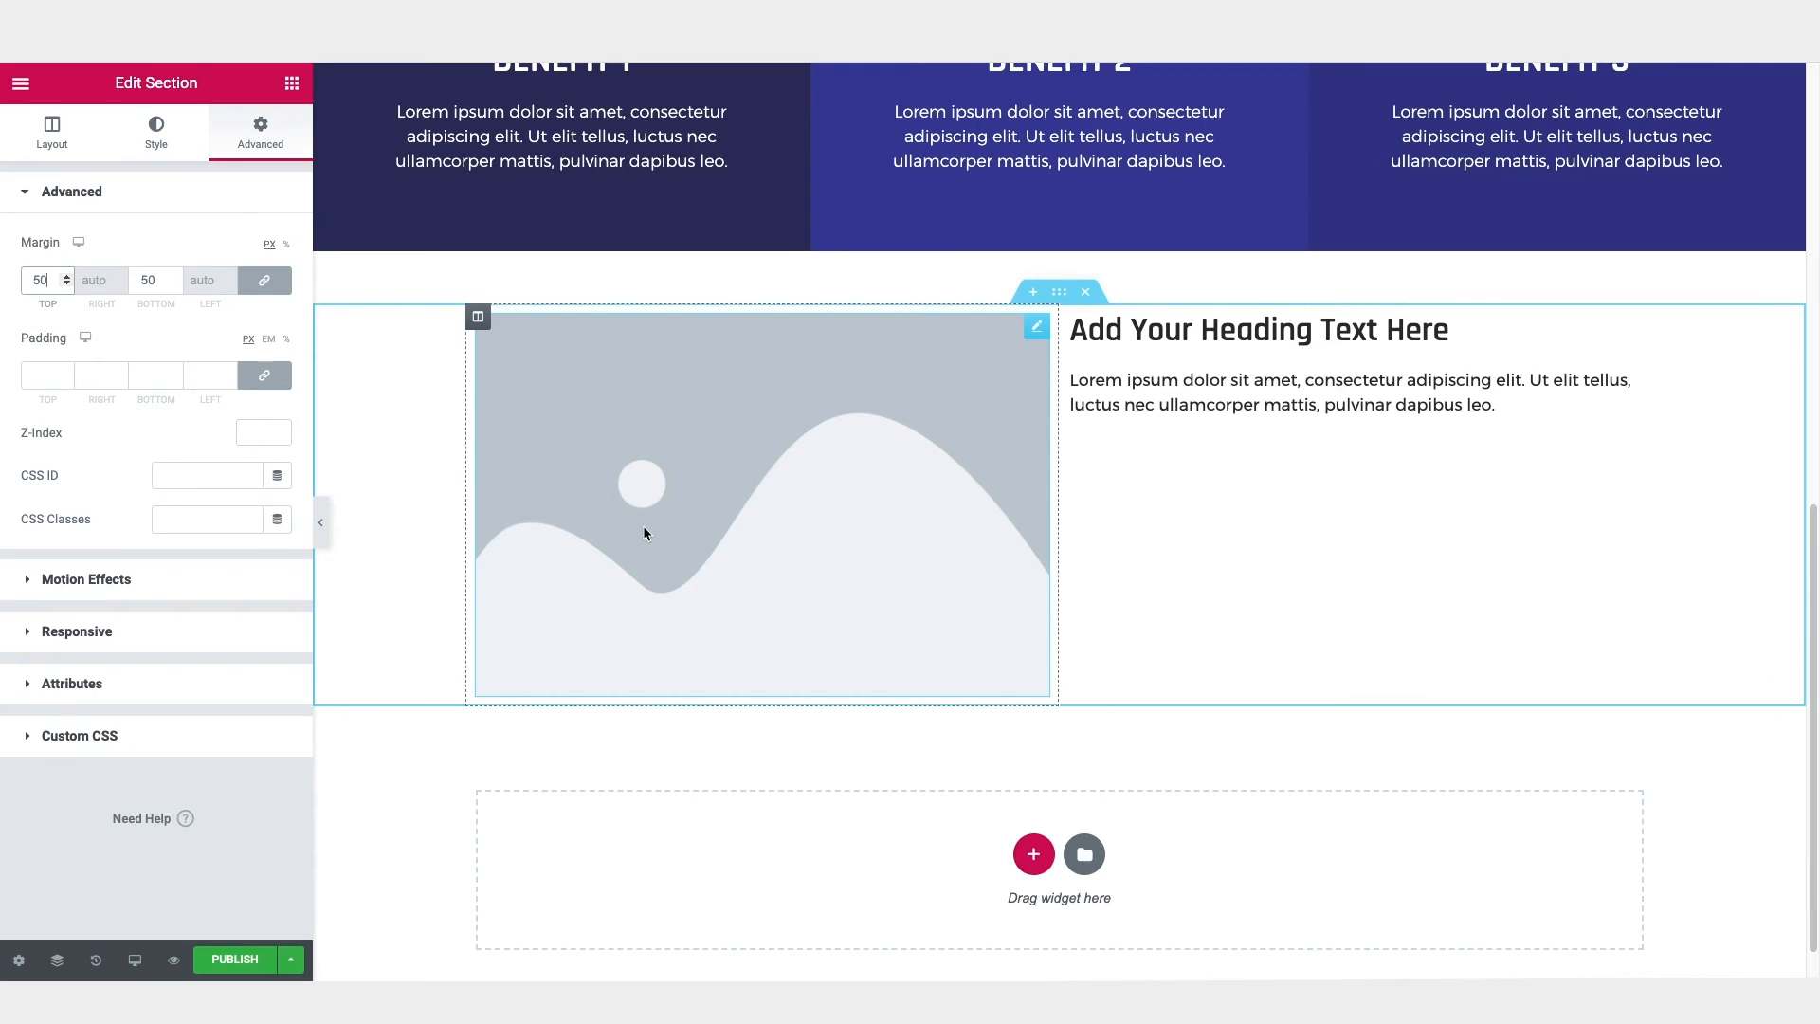
Step: Replace the image placeholder with the media library photo of the smiling businessman at a laptop
{"action": "left_click", "coordinate": [819, 458]}
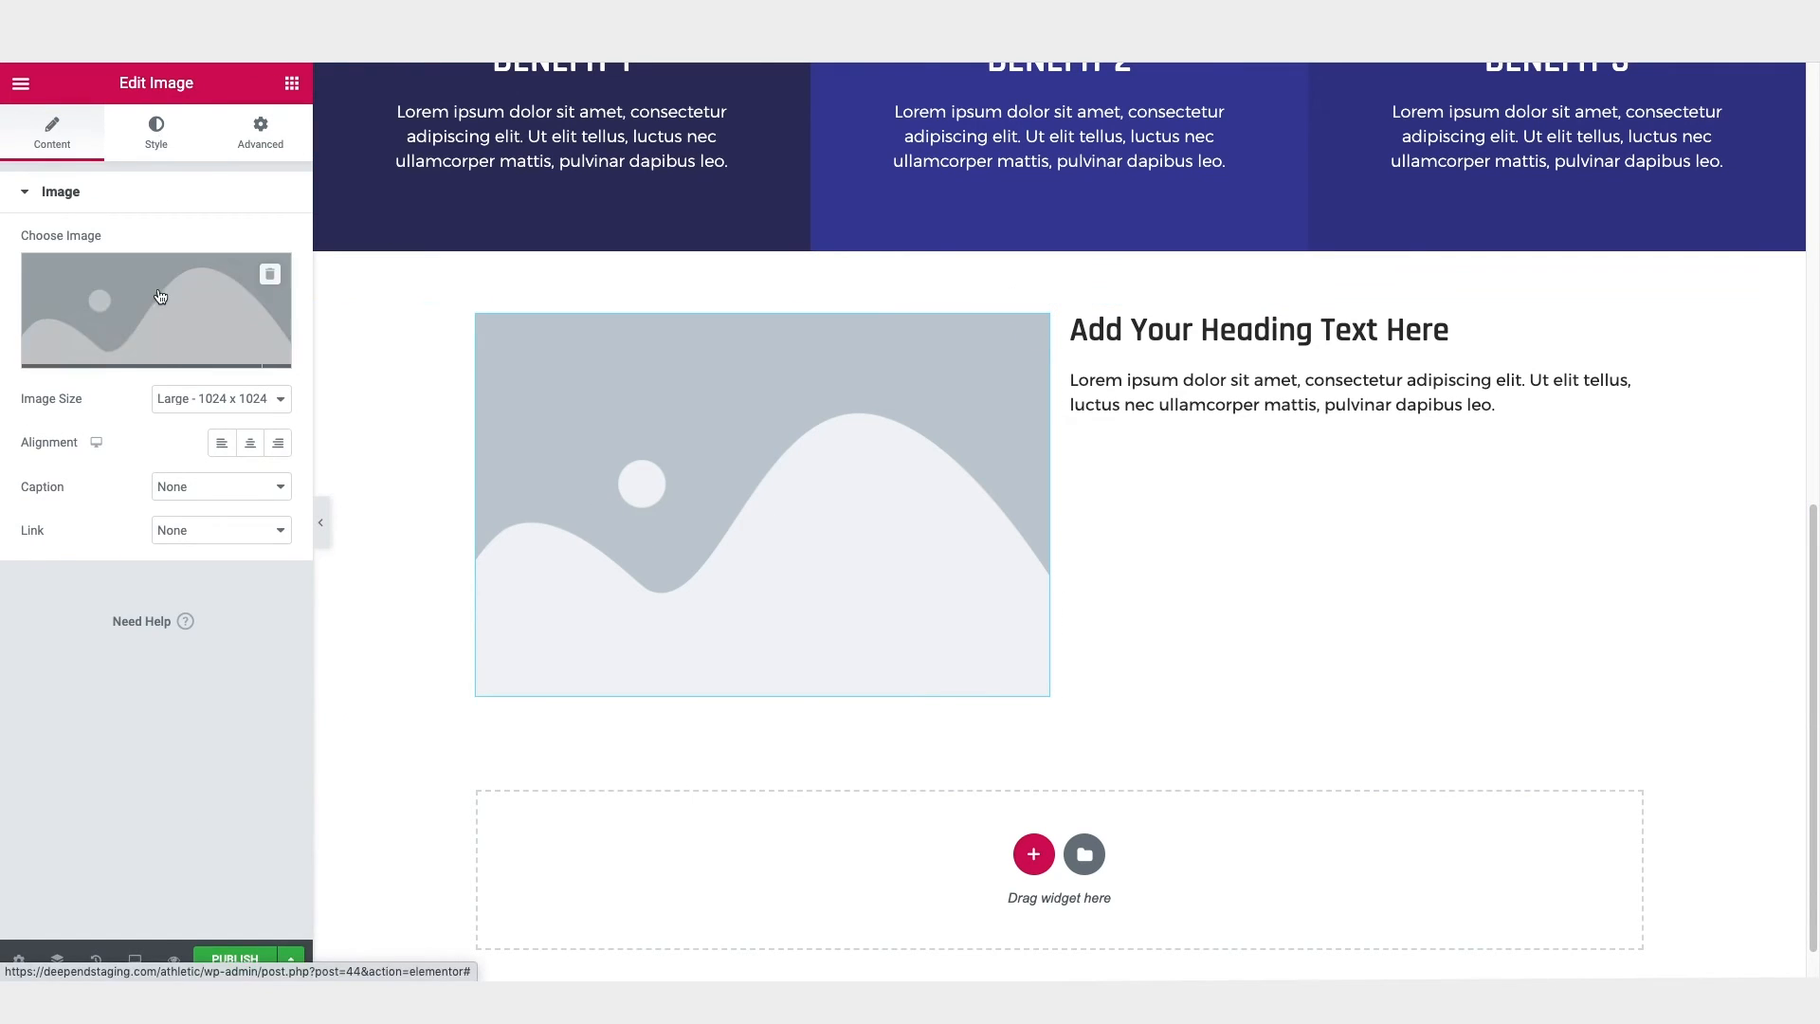
{"action": "left_click", "coordinate": [131, 361]}
{"action": "left_click", "coordinate": [258, 459]}
{"action": "left_click", "coordinate": [1714, 925]}
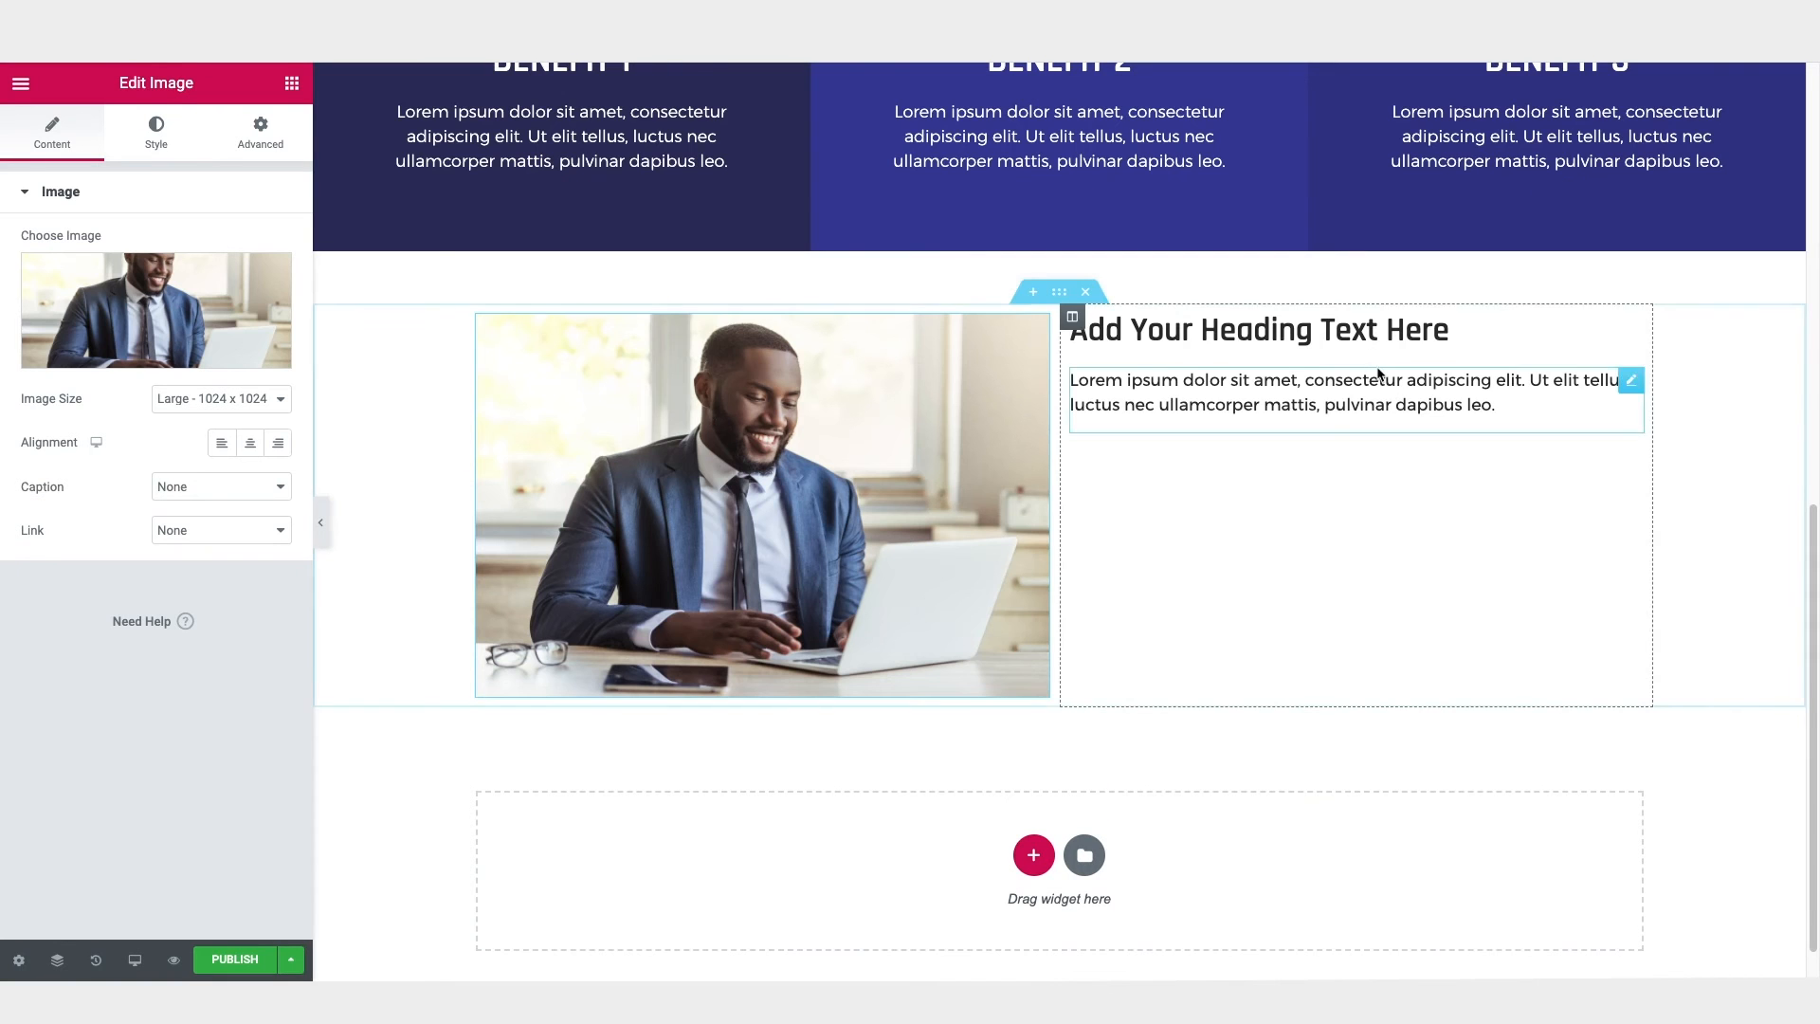
Step: Set the right column heading's typography to 48 px in uppercase
{"action": "left_click", "coordinate": [1354, 332]}
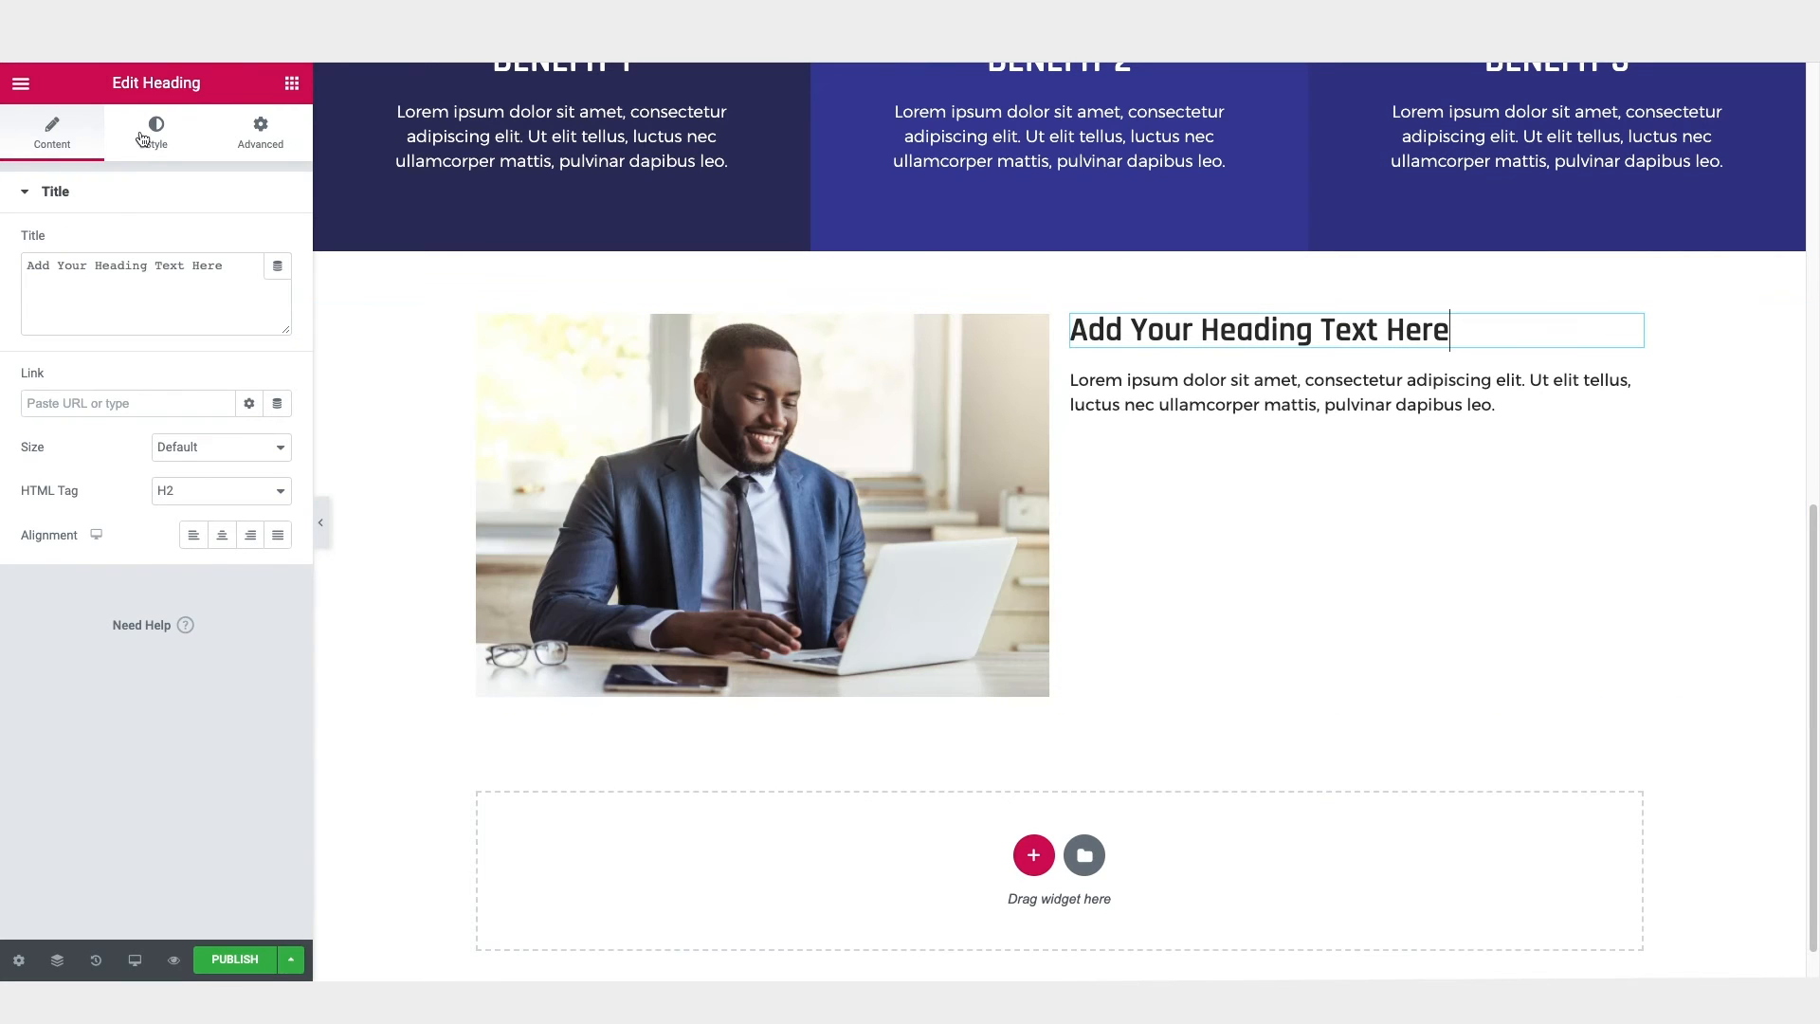
{"action": "left_click", "coordinate": [156, 132]}
{"action": "left_click", "coordinate": [276, 286]}
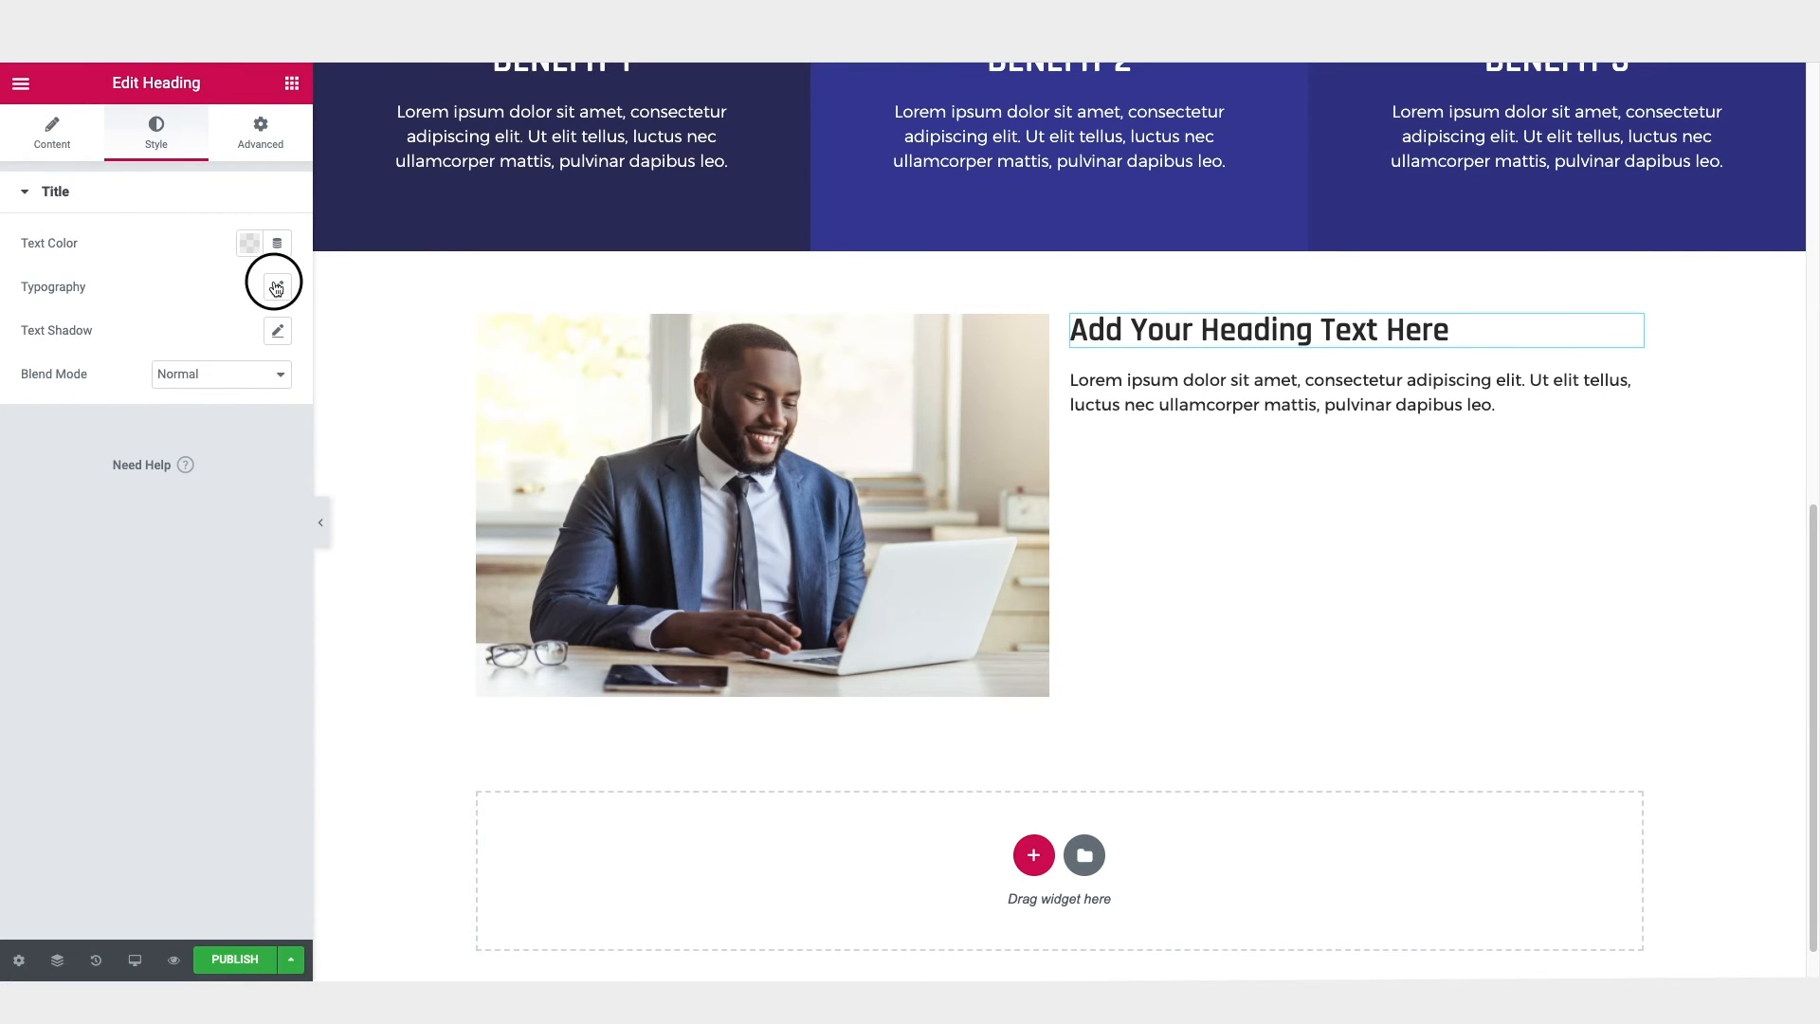
{"action": "left_click_drag", "start_coordinate": [38, 429], "coordinate": [79, 432]}
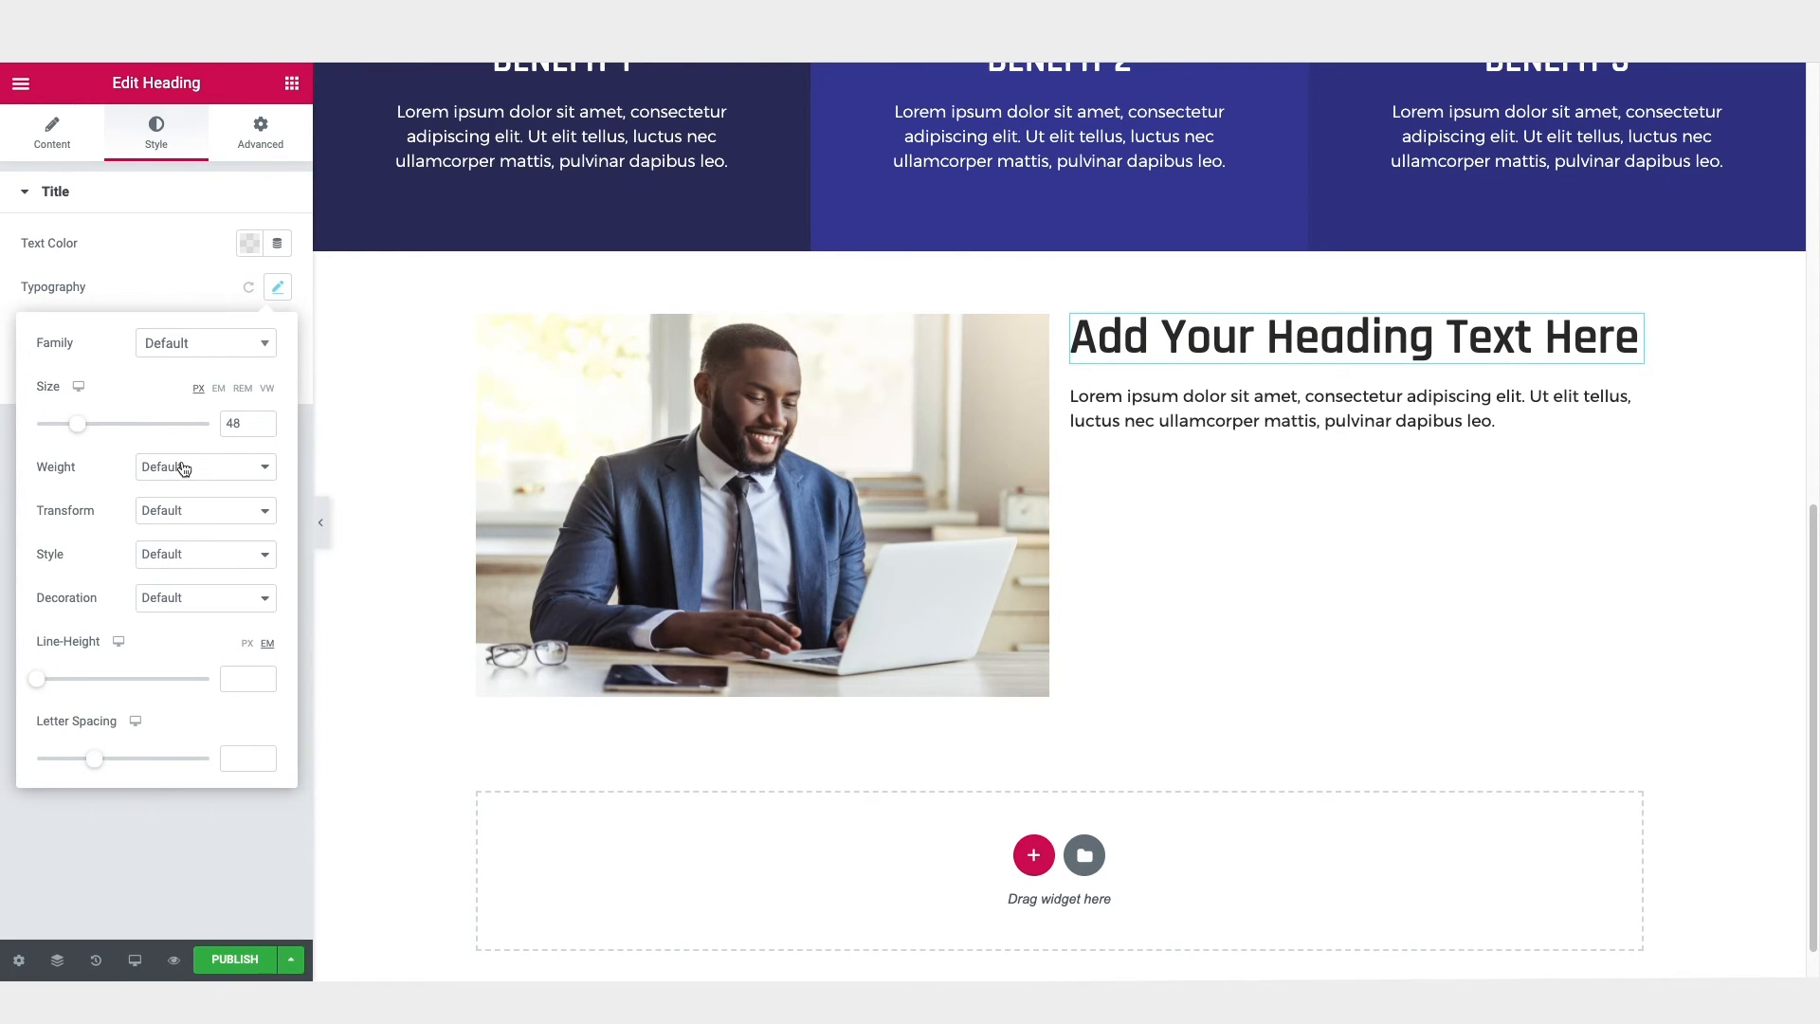
{"action": "left_click", "coordinate": [179, 511]}
{"action": "left_click", "coordinate": [179, 526]}
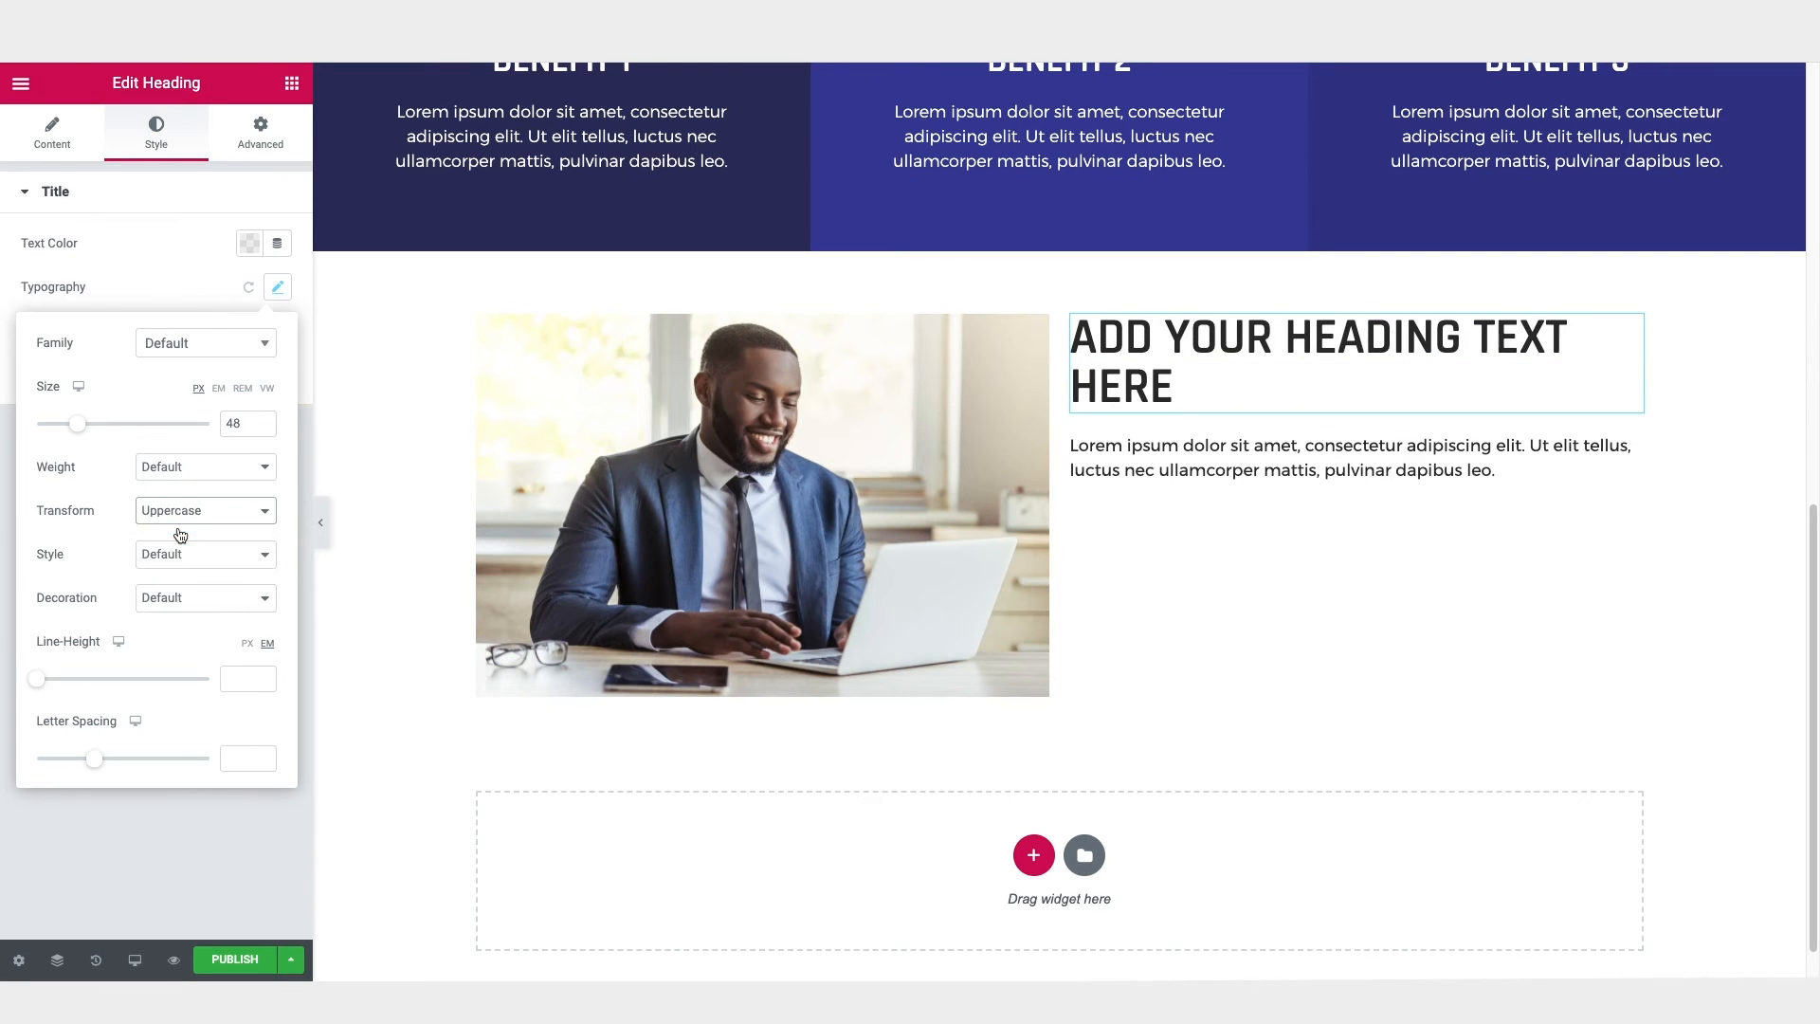
Step: Duplicate the lorem ipsum text below the heading as a second paragraph in the same text widget
{"action": "left_click", "coordinate": [1402, 465]}
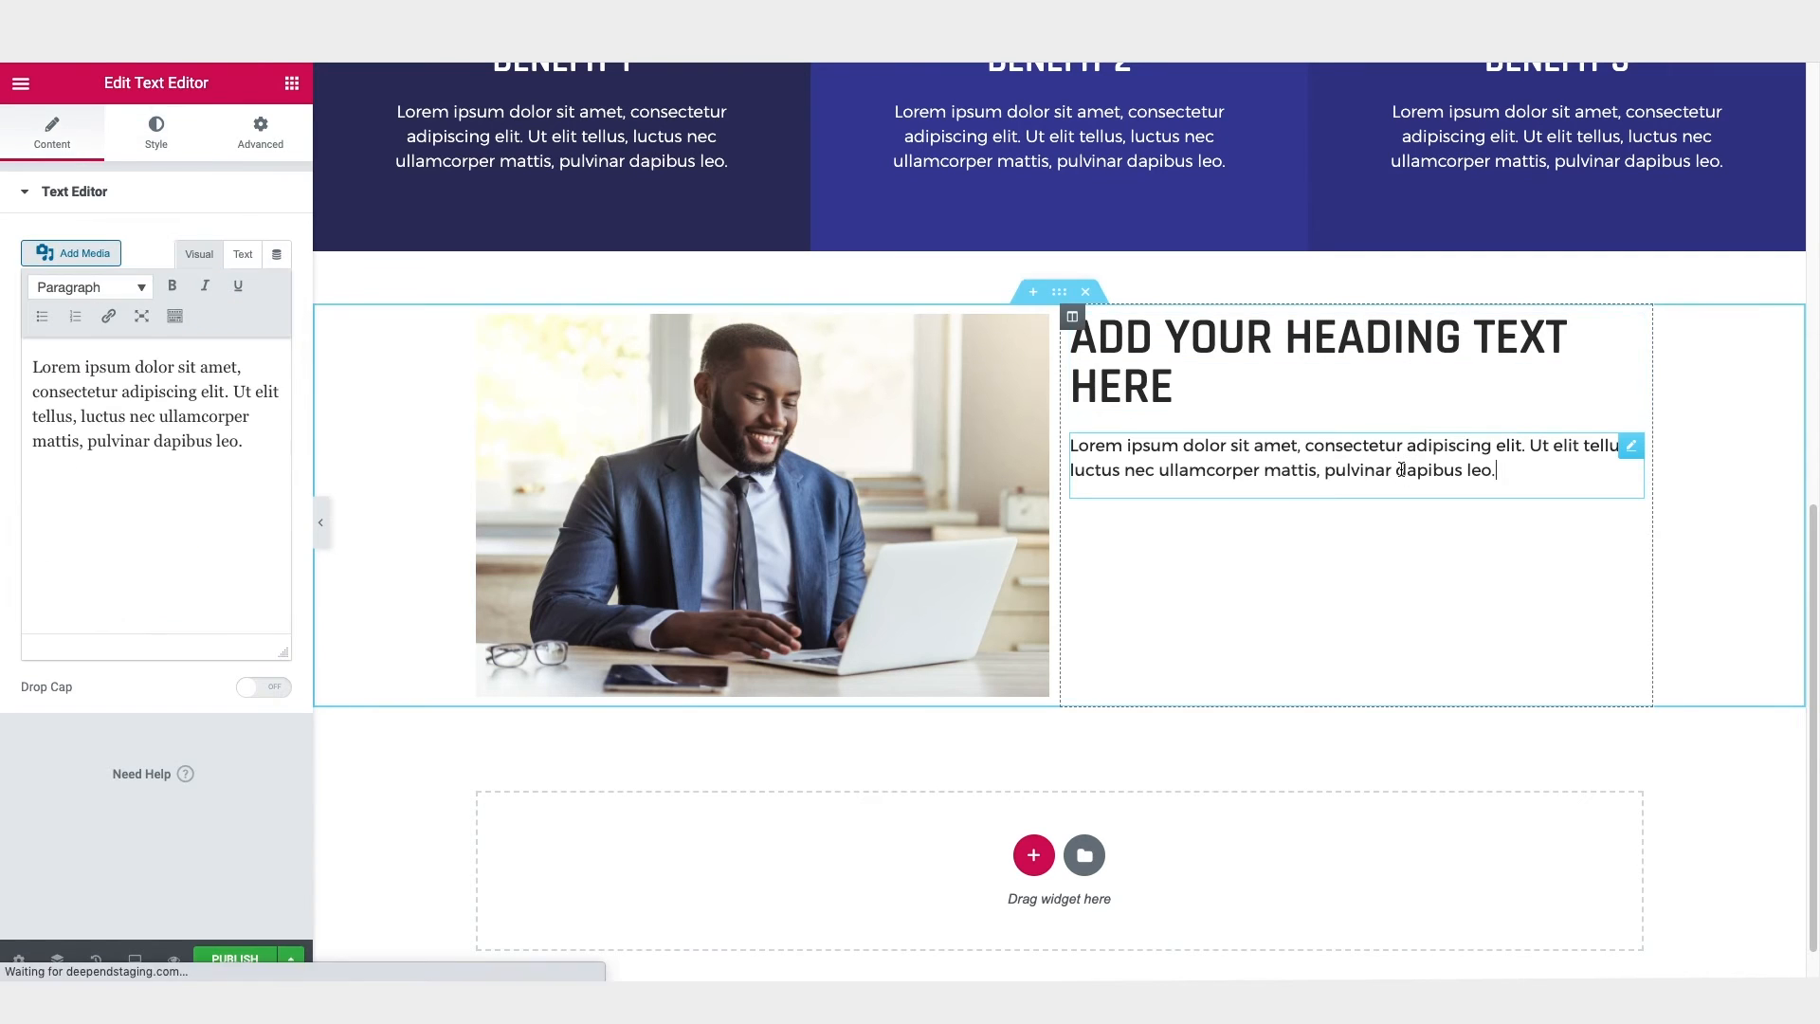
{"action": "left_click_drag", "start_coordinate": [262, 447], "coordinate": [11, 368]}
{"action": "key", "text": "ctrl+c"}
{"action": "left_click", "coordinate": [267, 446]}
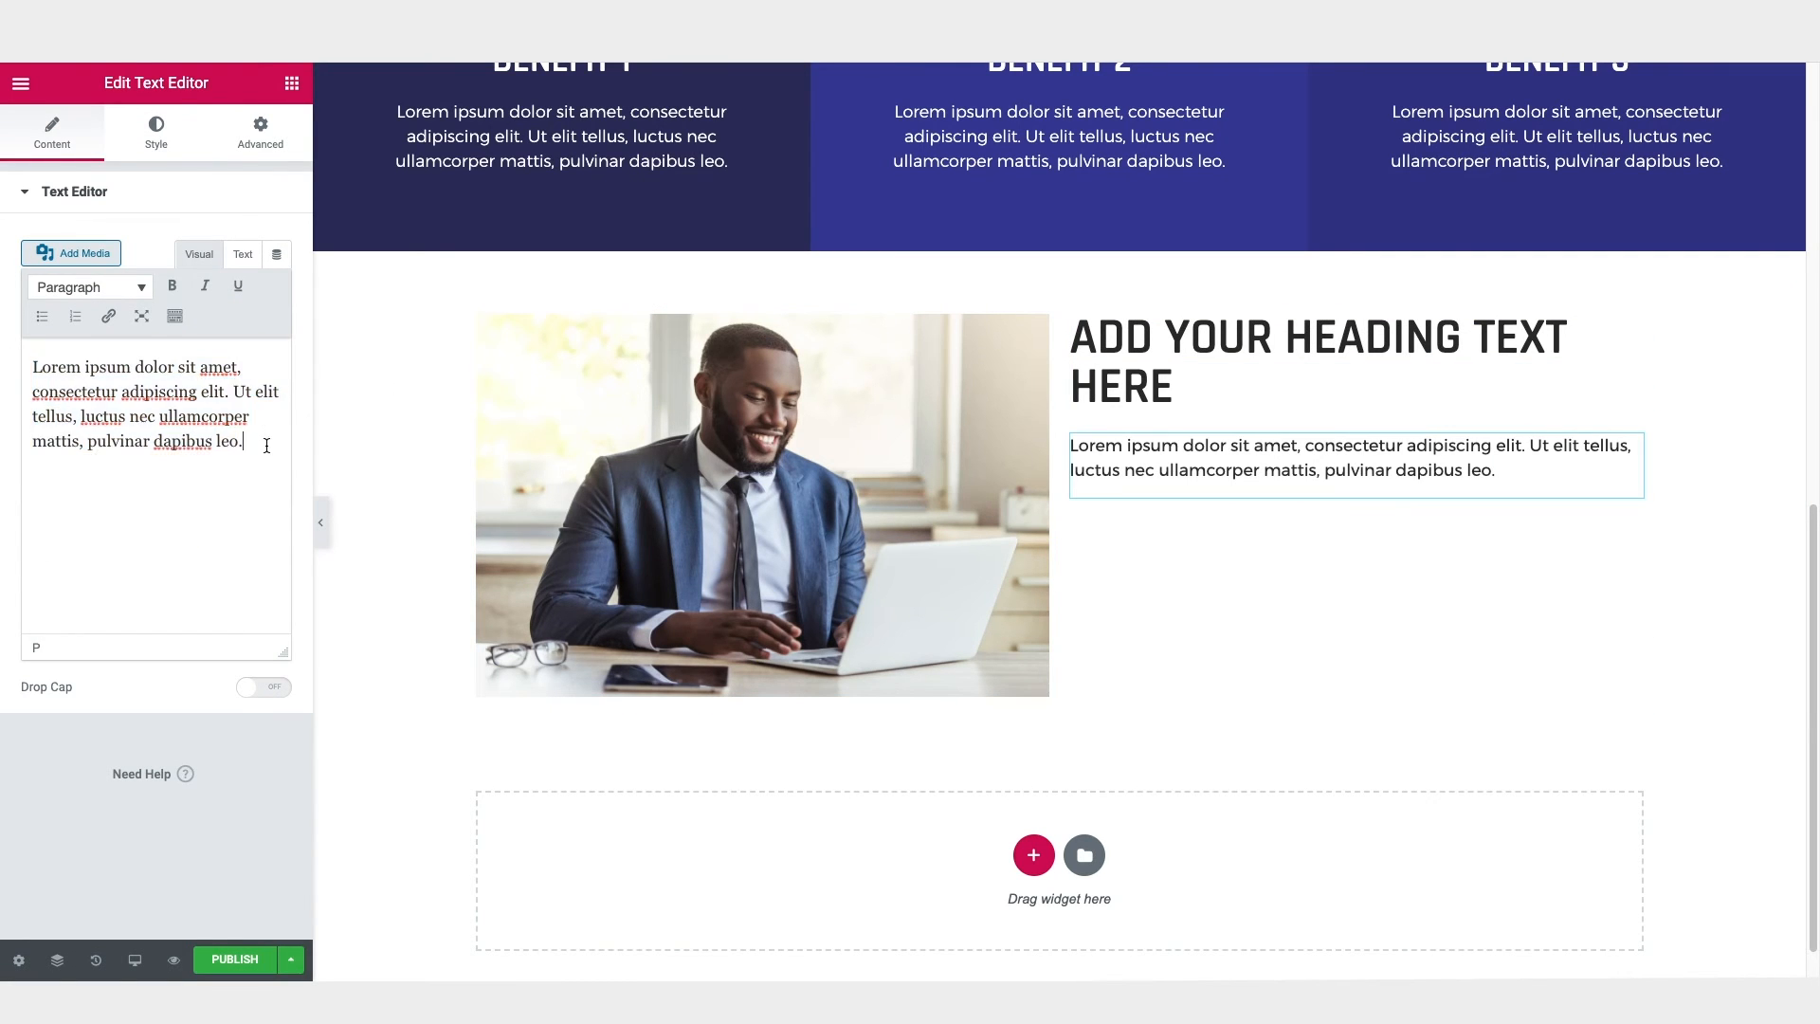
{"action": "key", "text": "Return"}
{"action": "key", "text": "ctrl+v"}
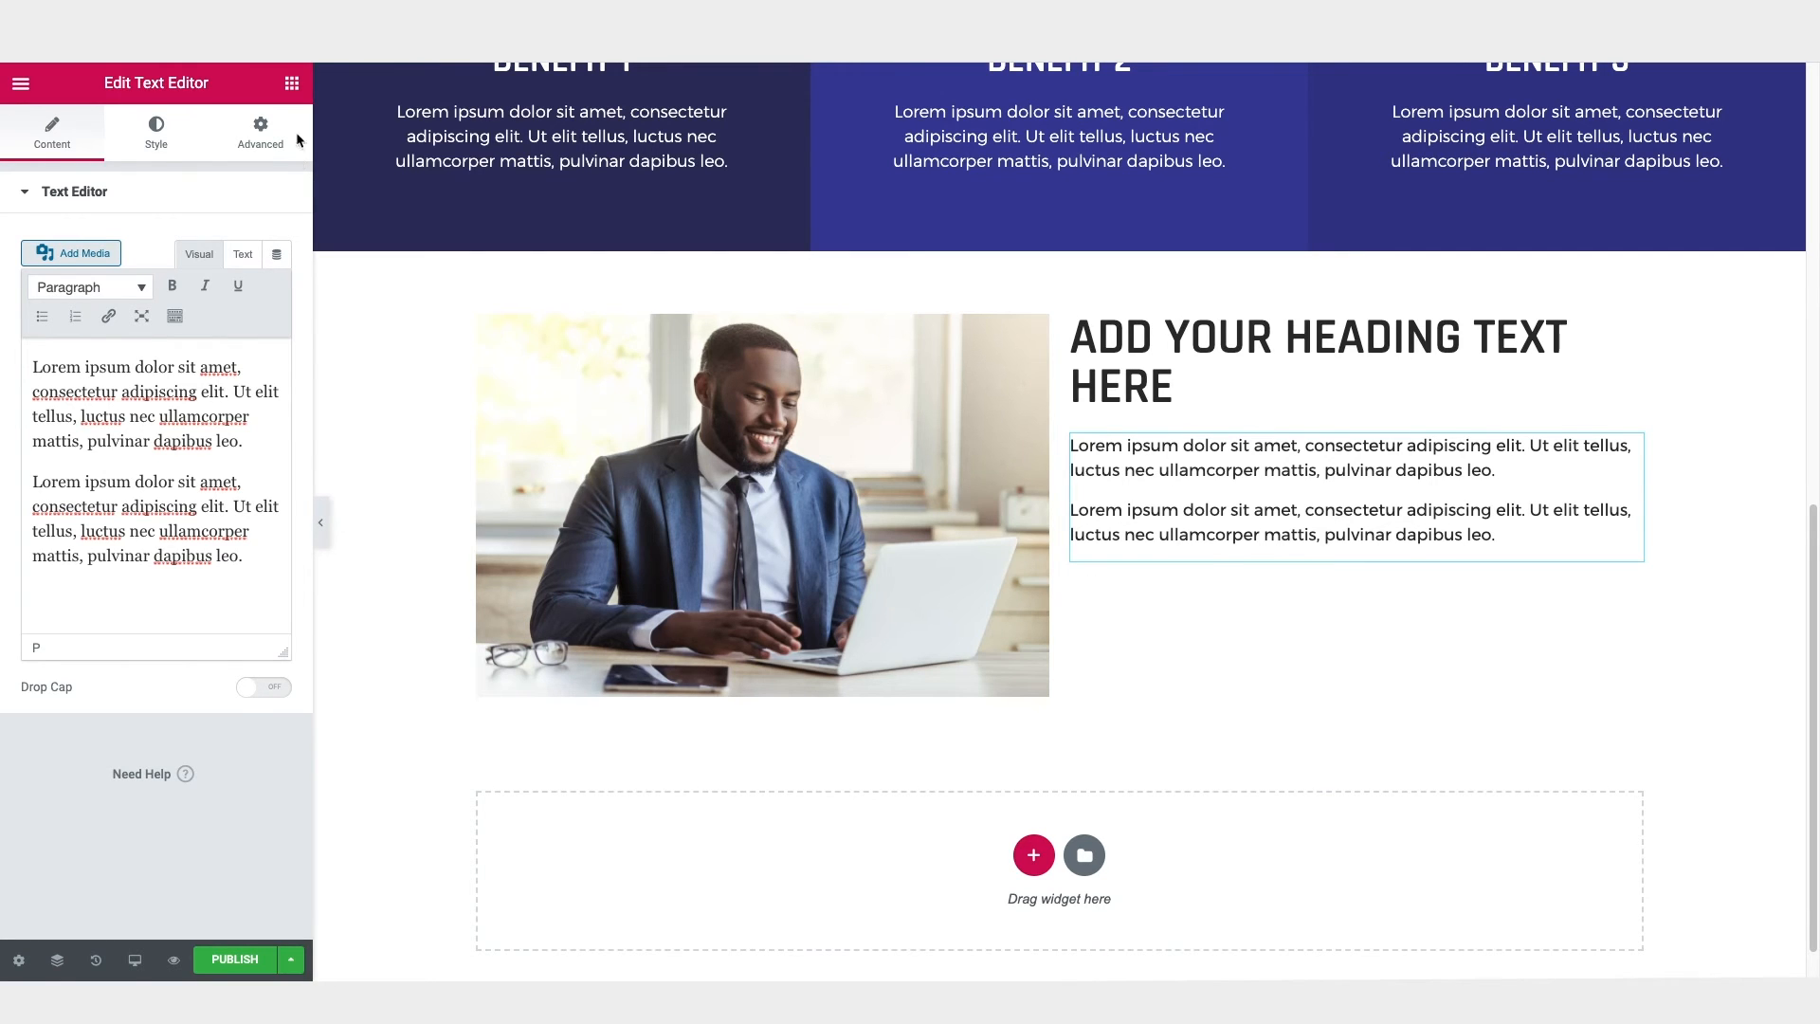
Step: Add another Text Editor widget below the paragraphs and replace its content with "Learn more about us"
{"action": "left_click", "coordinate": [291, 88]}
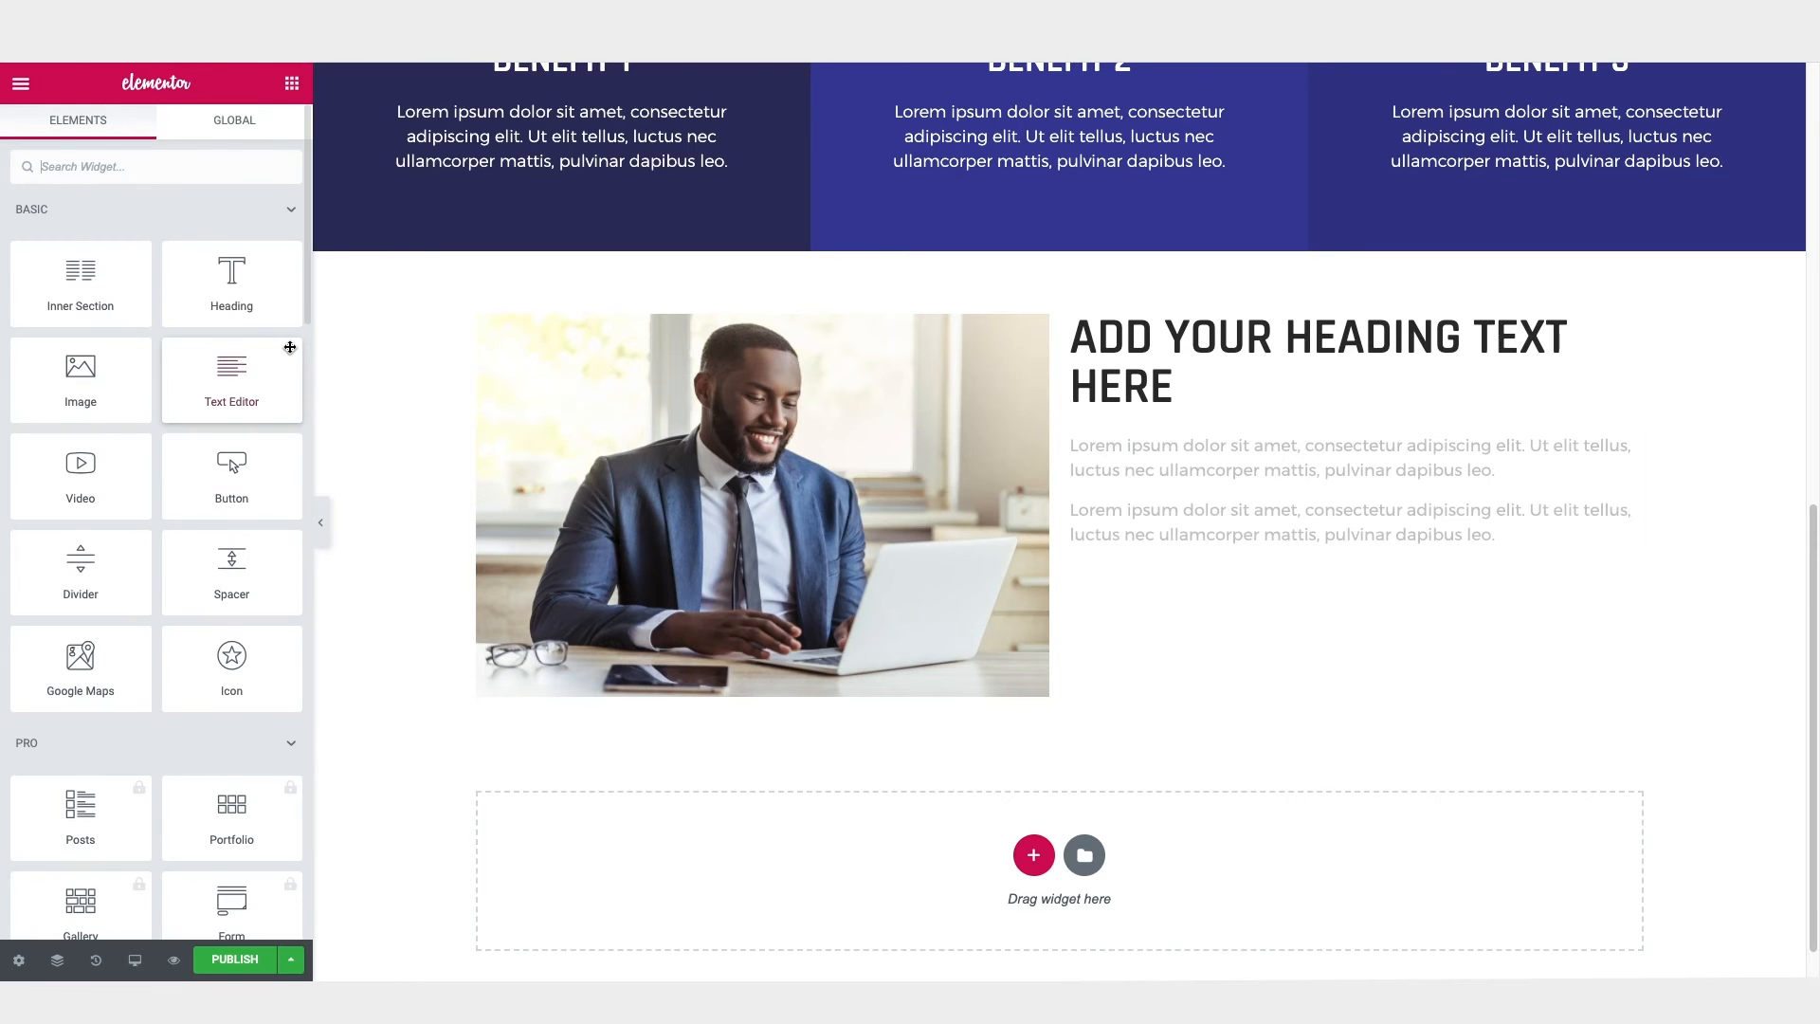
{"action": "left_click_drag", "start_coordinate": [227, 378], "coordinate": [1166, 566]}
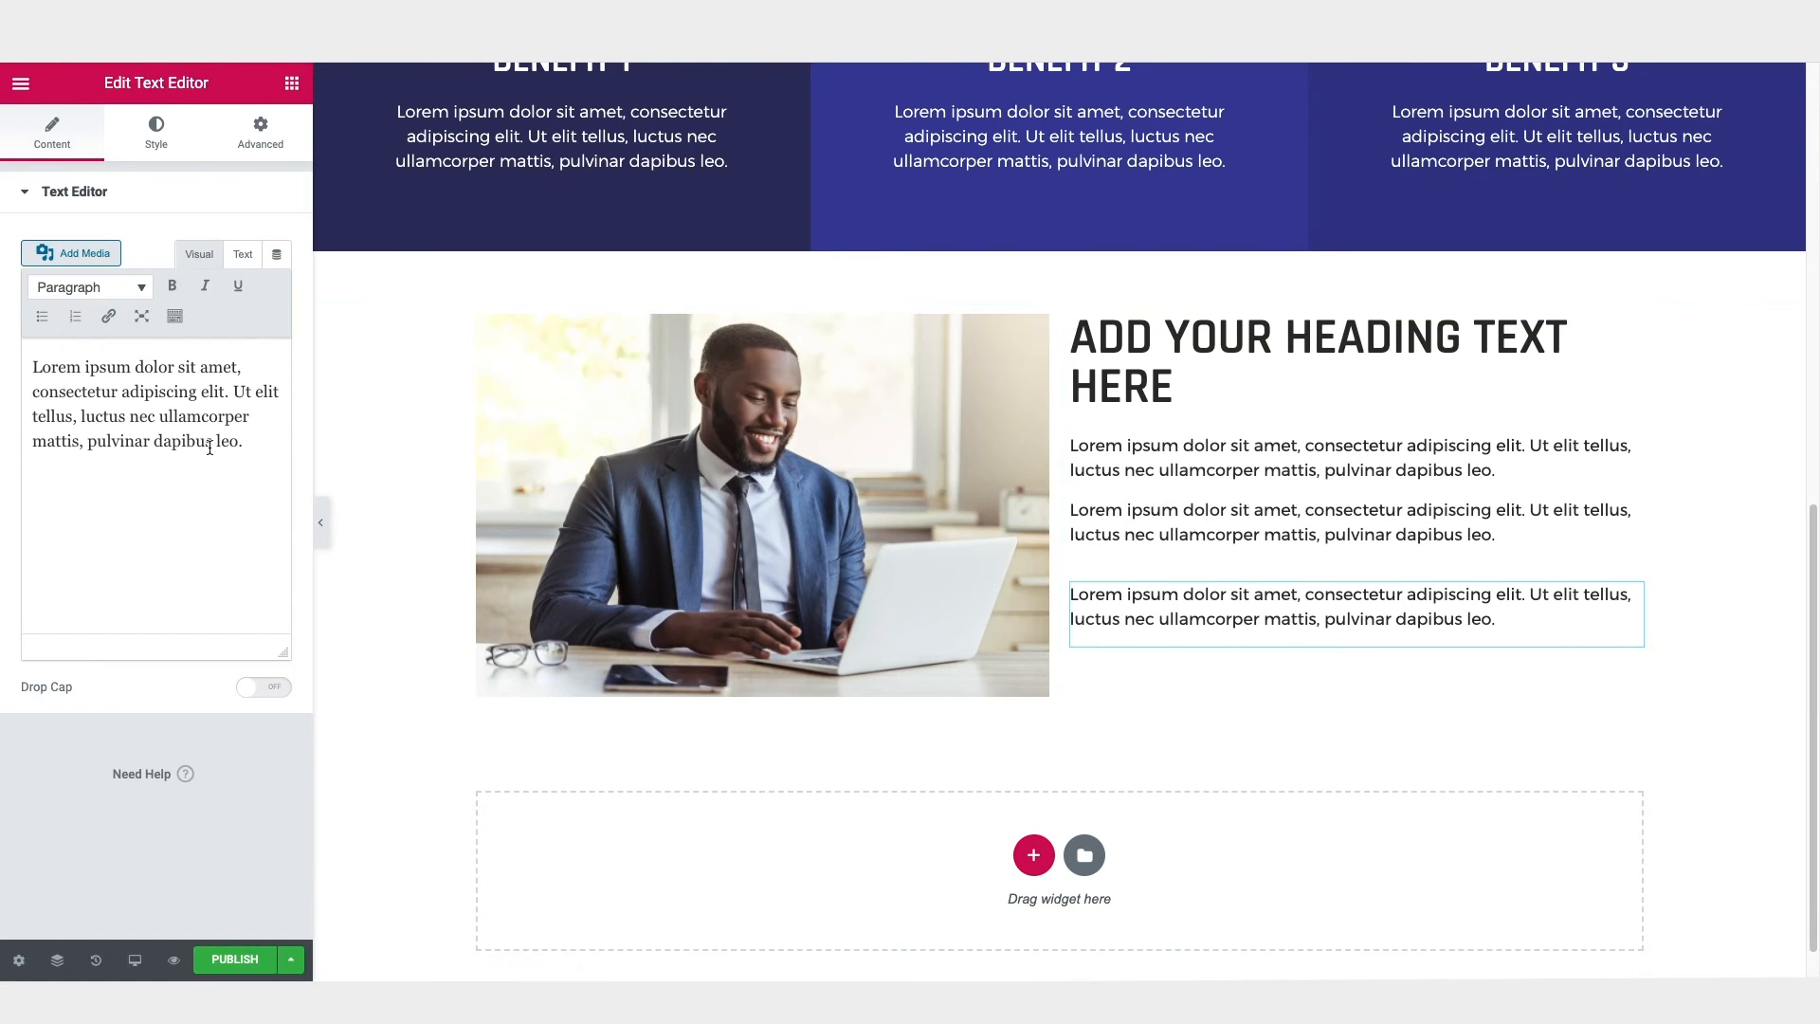
{"action": "left_click_drag", "start_coordinate": [252, 449], "coordinate": [2, 361]}
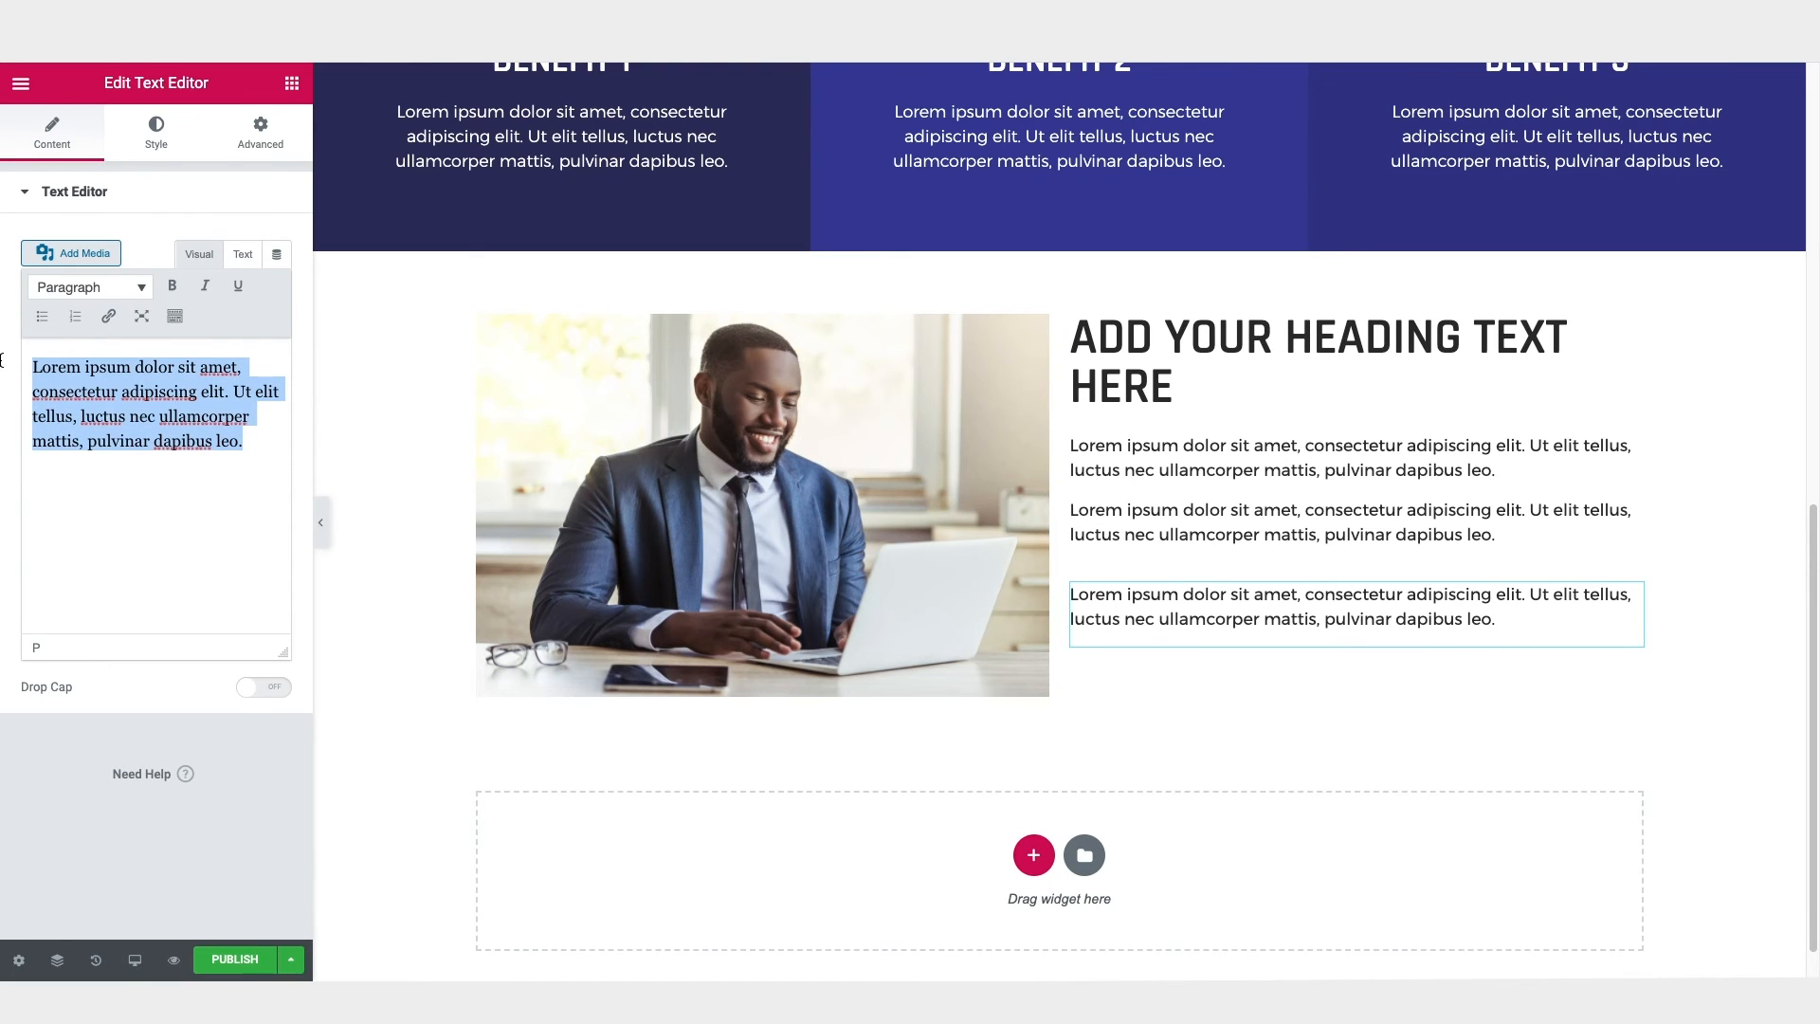
{"action": "type", "text": "Learn more about us"}
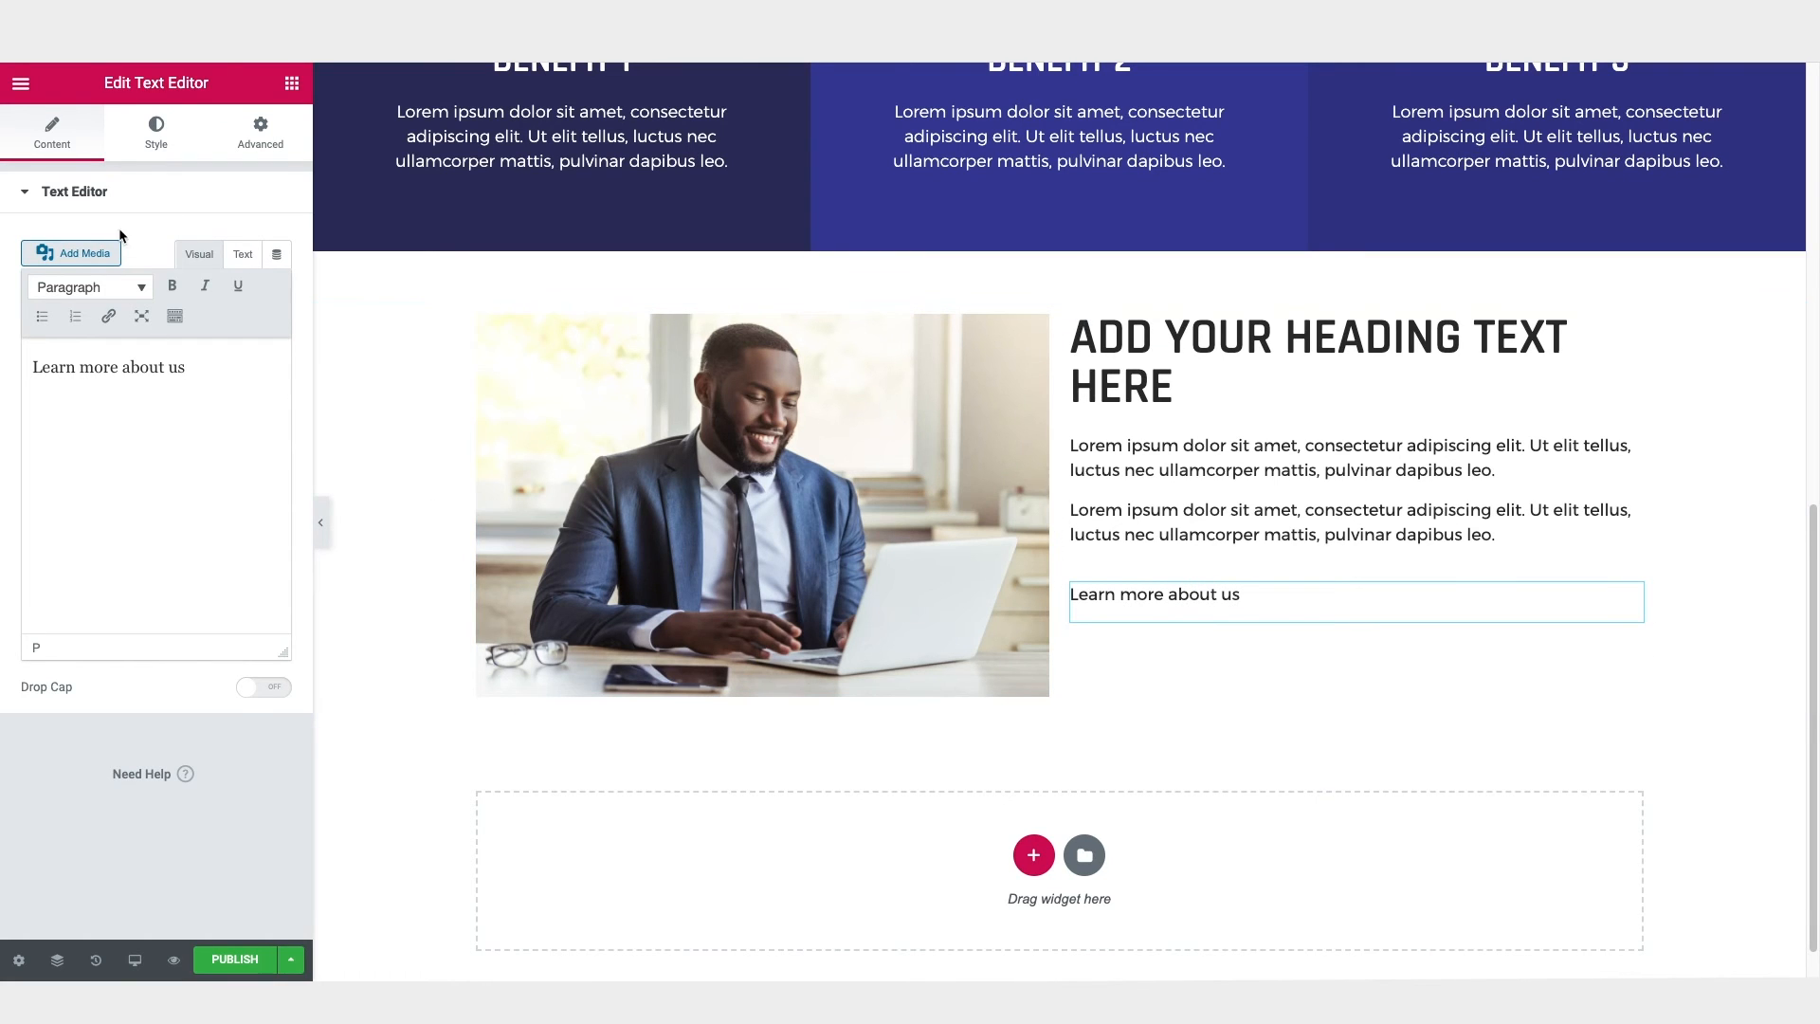
Step: Set the "Learn more about us" text colour to the saved red #EF494B
{"action": "left_click", "coordinate": [159, 140]}
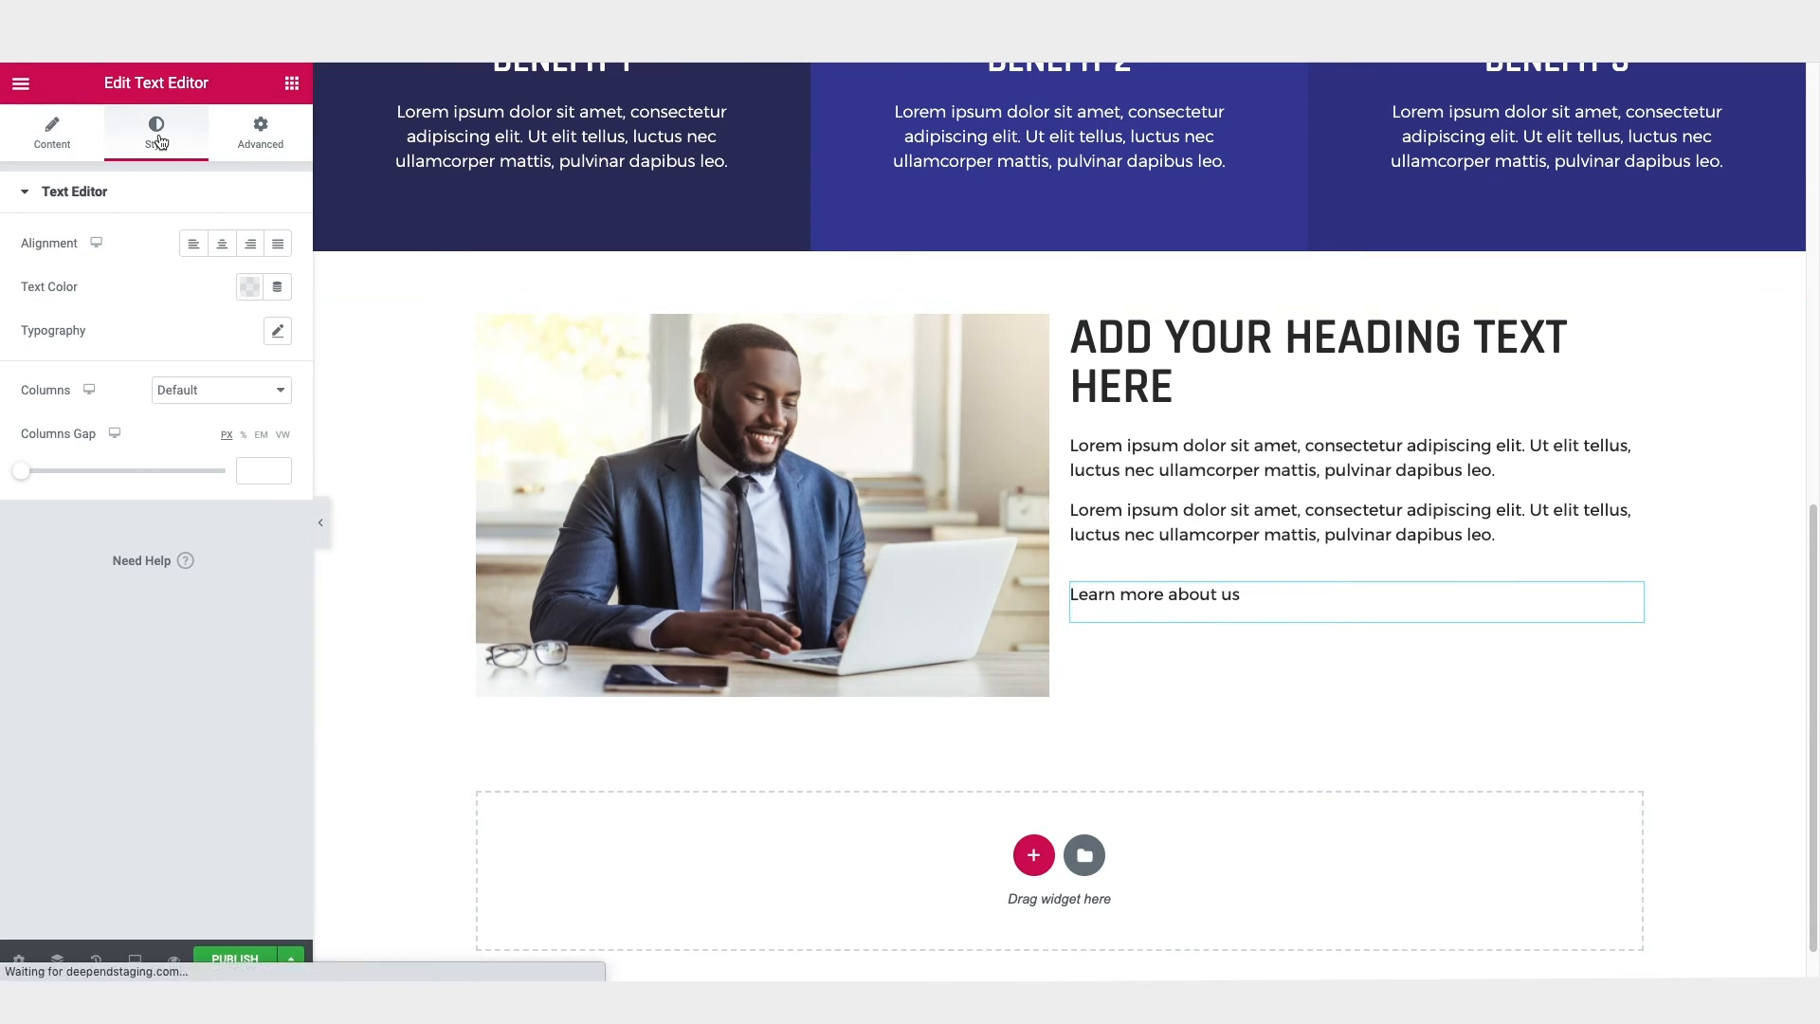
{"action": "left_click", "coordinate": [248, 286]}
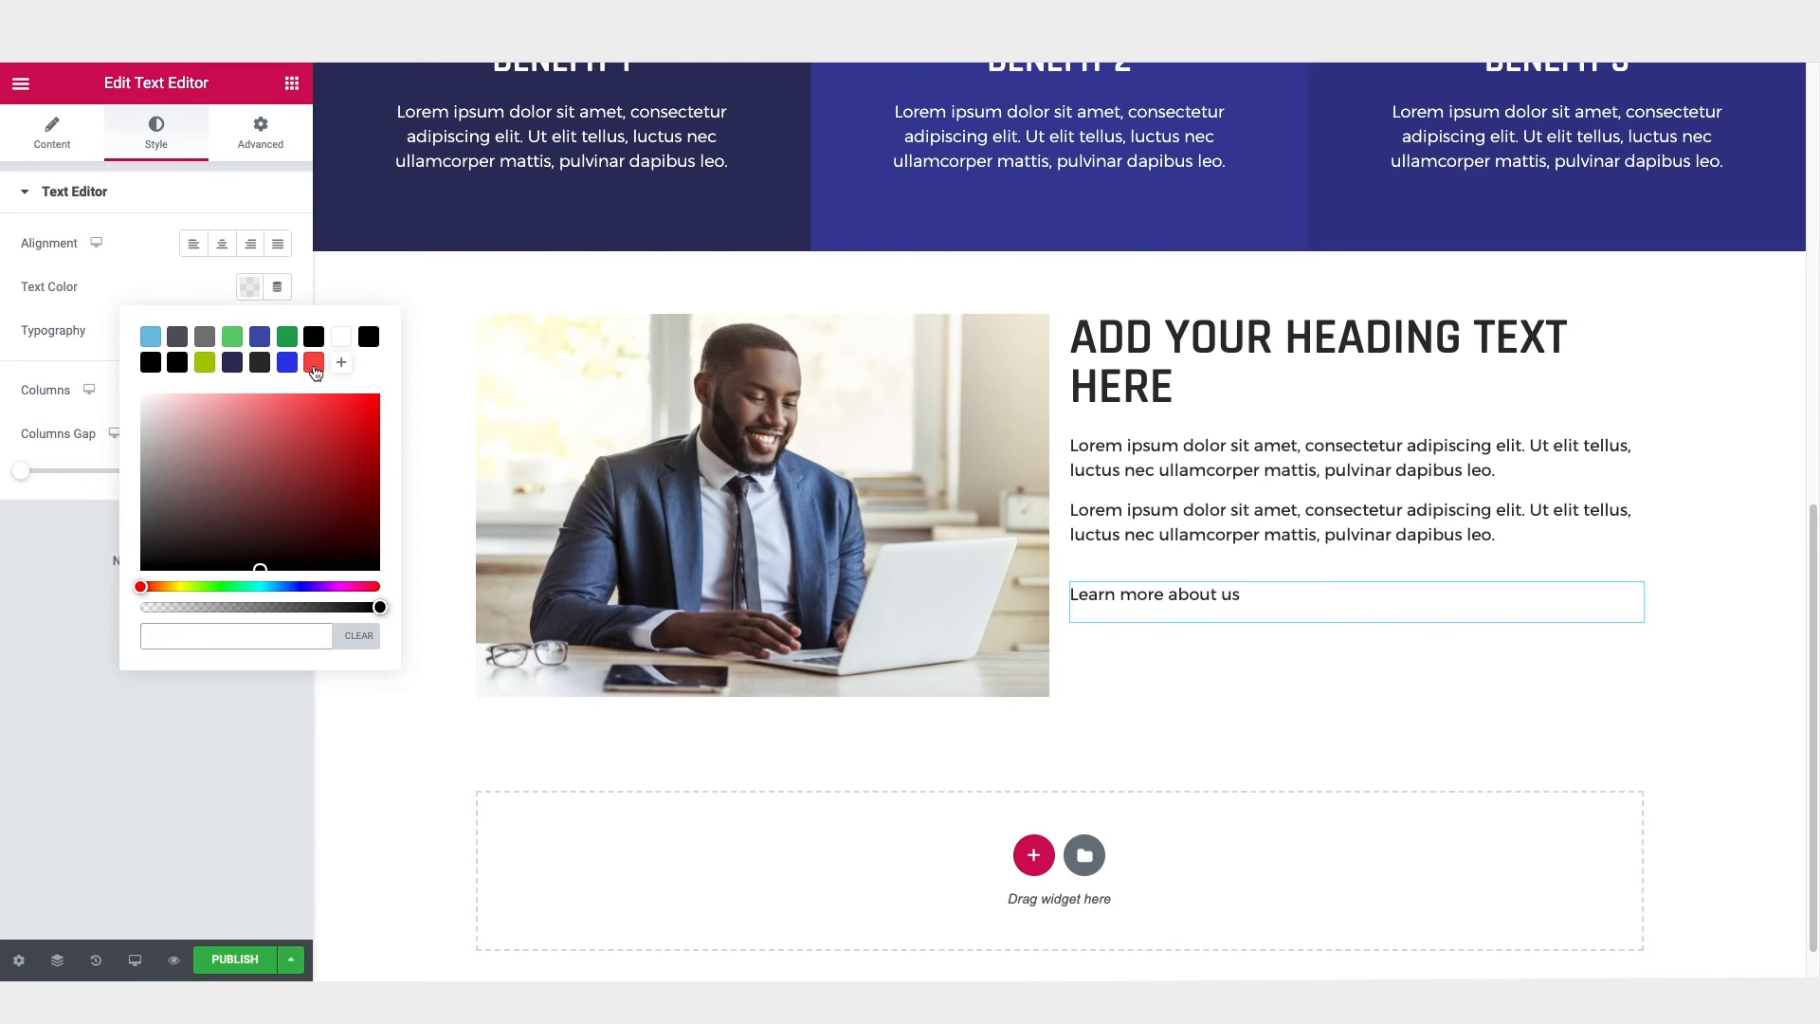
{"action": "left_click", "coordinate": [314, 364]}
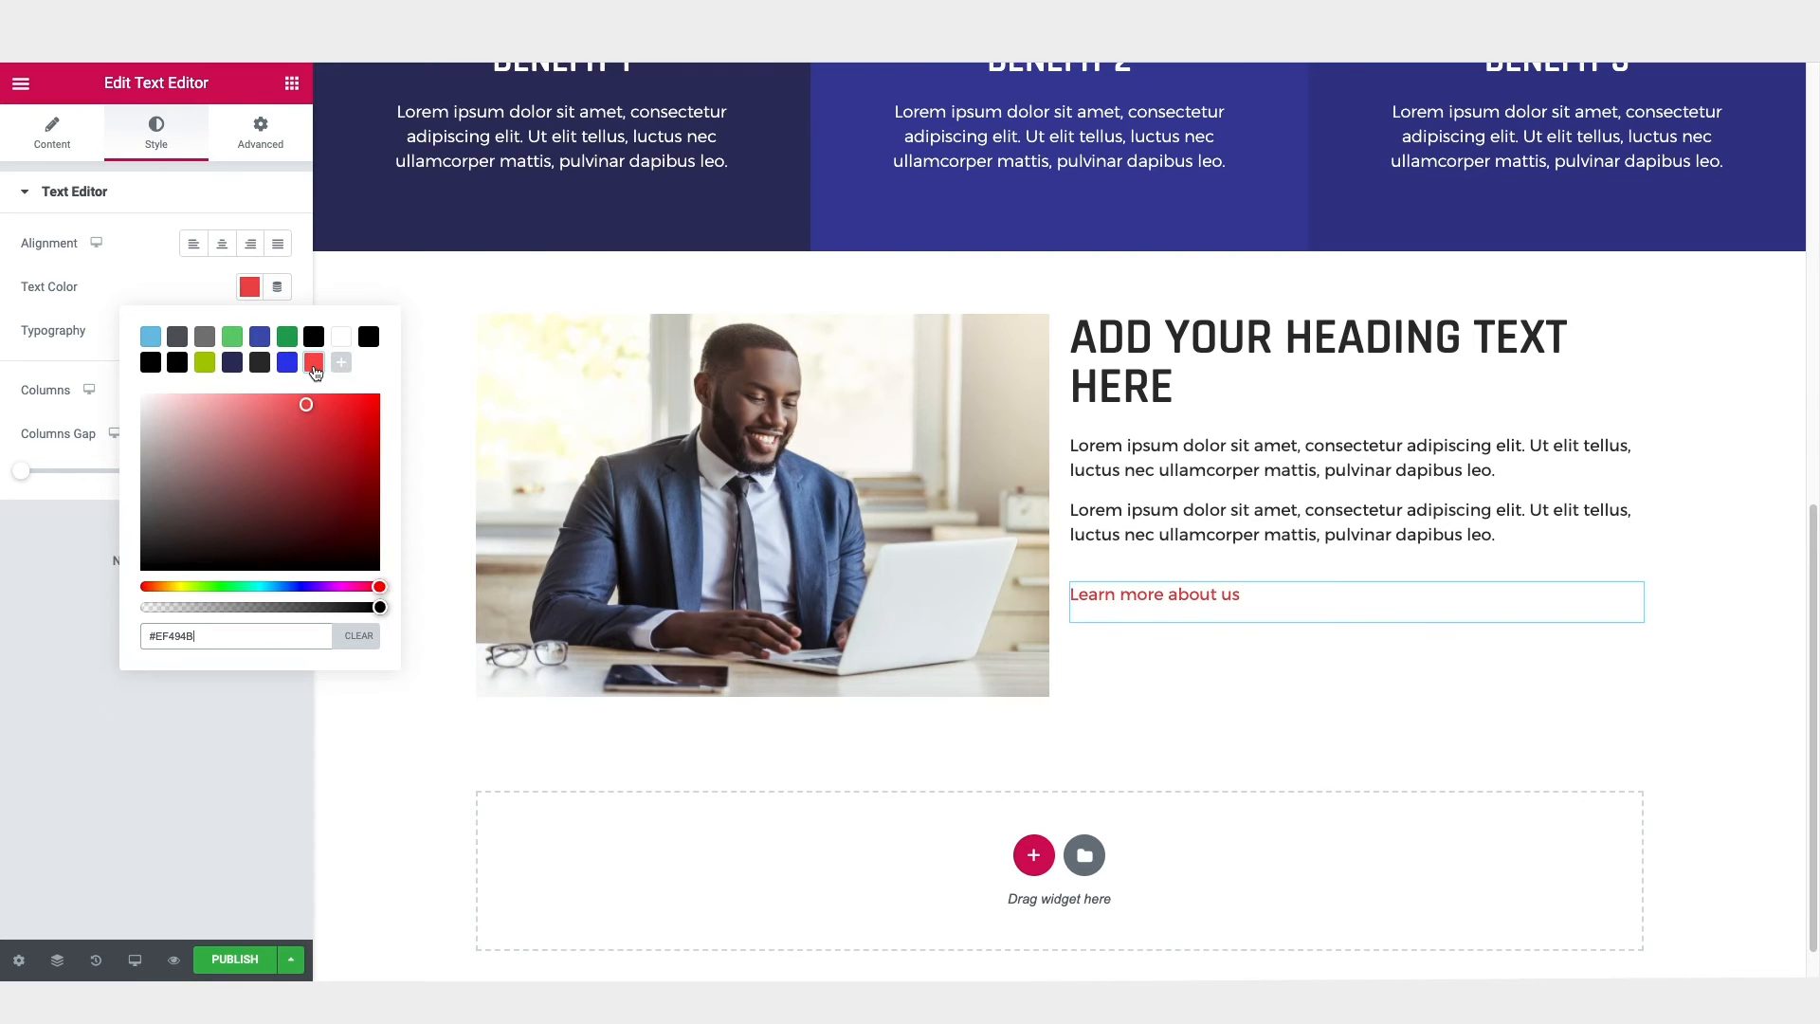
{"action": "left_click", "coordinate": [180, 282]}
Step: Set the "Learn more about us" typography to Rajdhani, uppercase, 19 px
{"action": "left_click", "coordinate": [279, 331]}
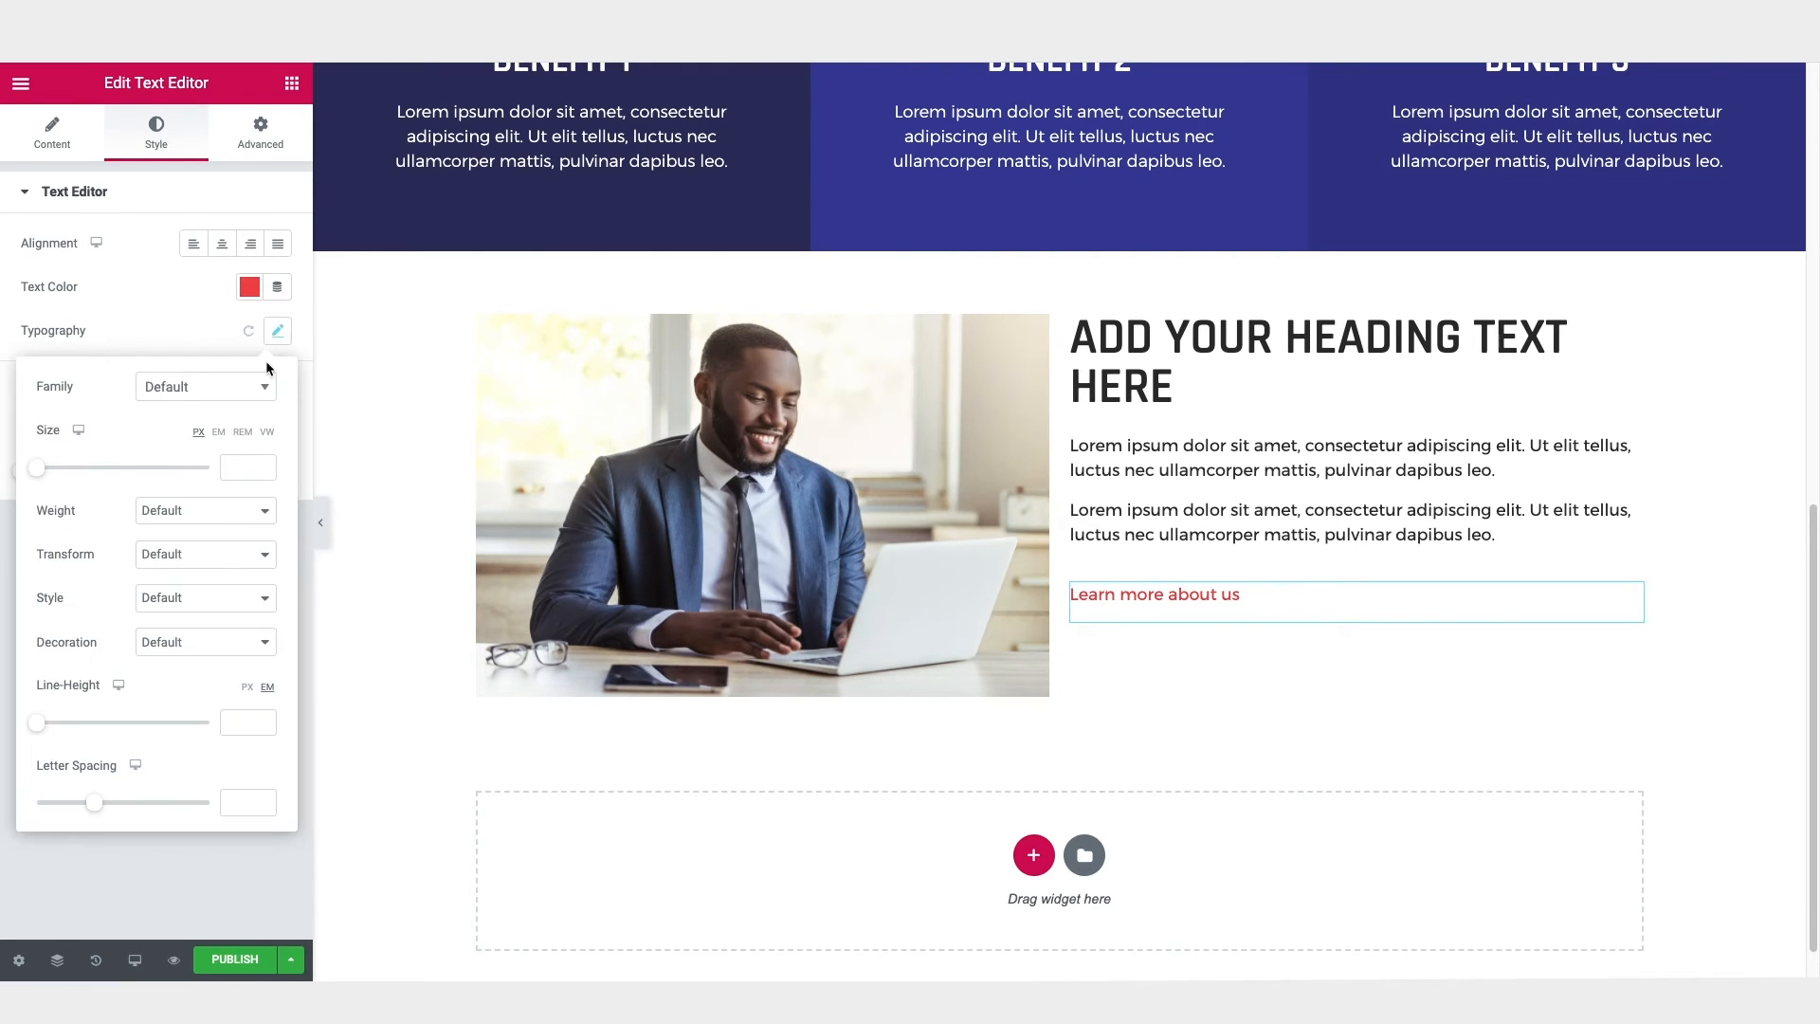
{"action": "left_click", "coordinate": [179, 390]}
{"action": "type", "text": "raj"}
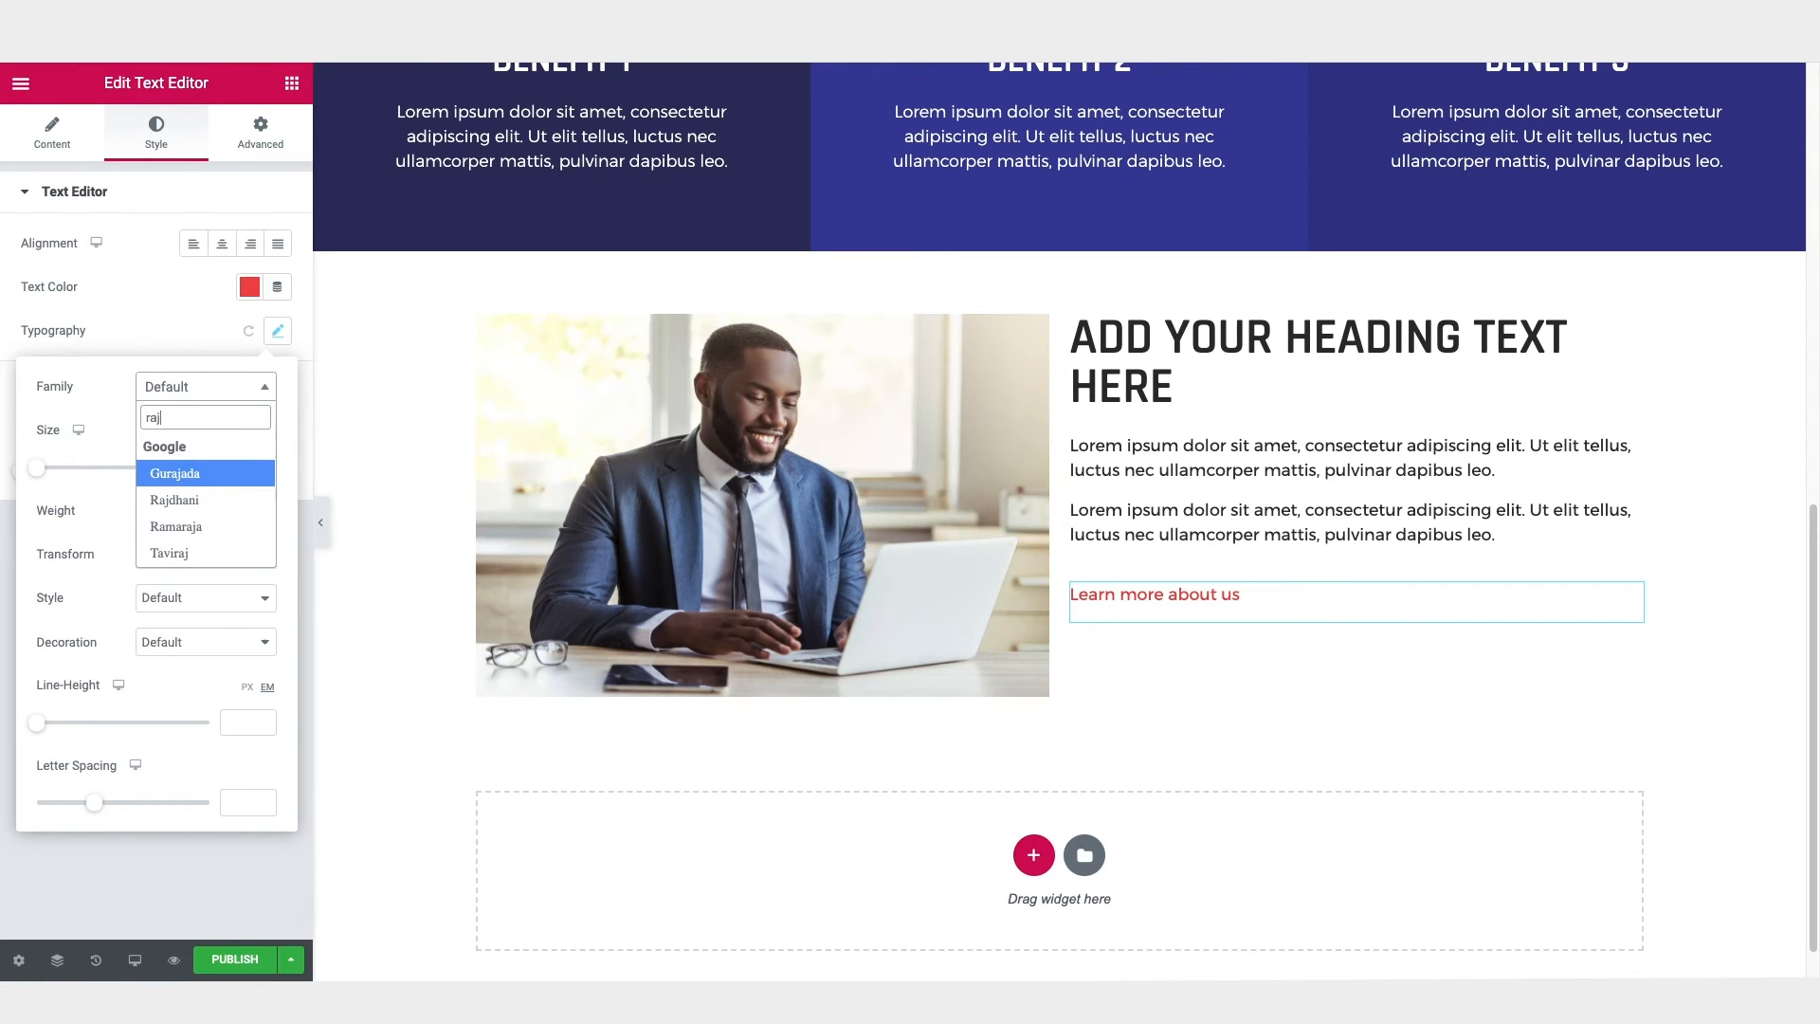
{"action": "left_click", "coordinate": [176, 500]}
{"action": "left_click", "coordinate": [183, 559]}
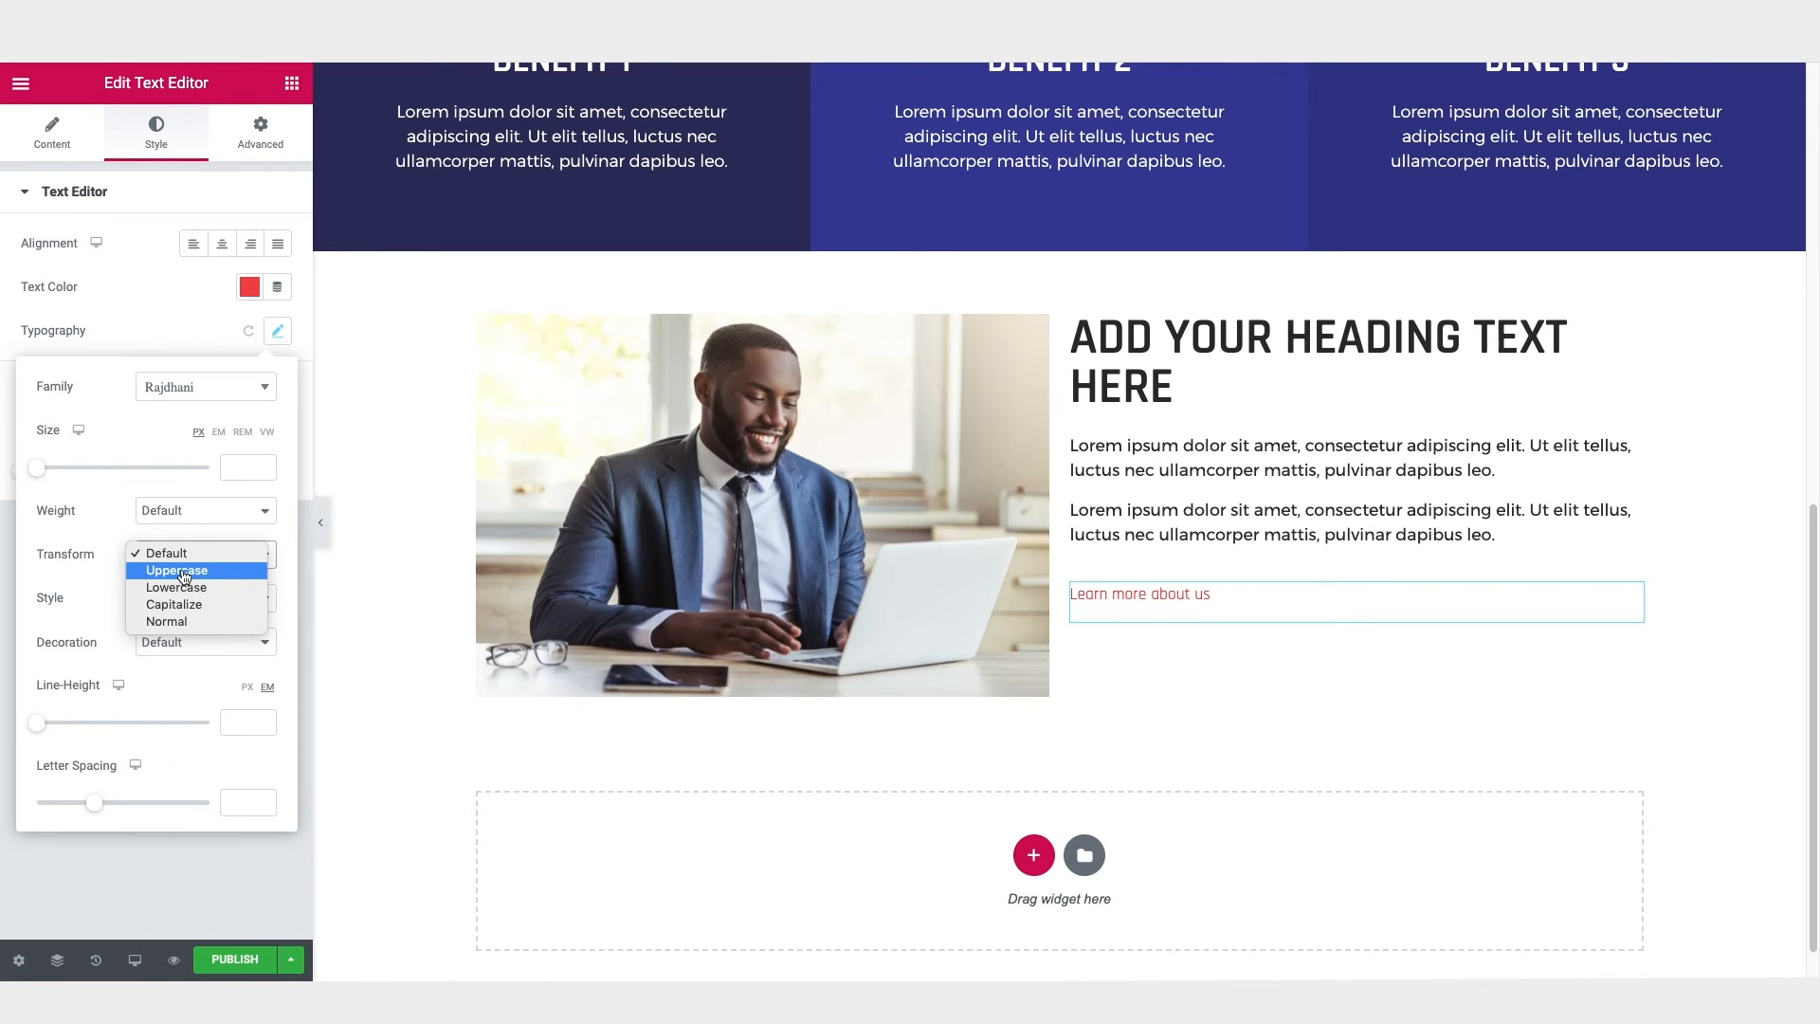
{"action": "left_click", "coordinate": [184, 573]}
{"action": "left_click", "coordinate": [41, 470]}
{"action": "left_click_drag", "start_coordinate": [41, 472], "coordinate": [55, 471]}
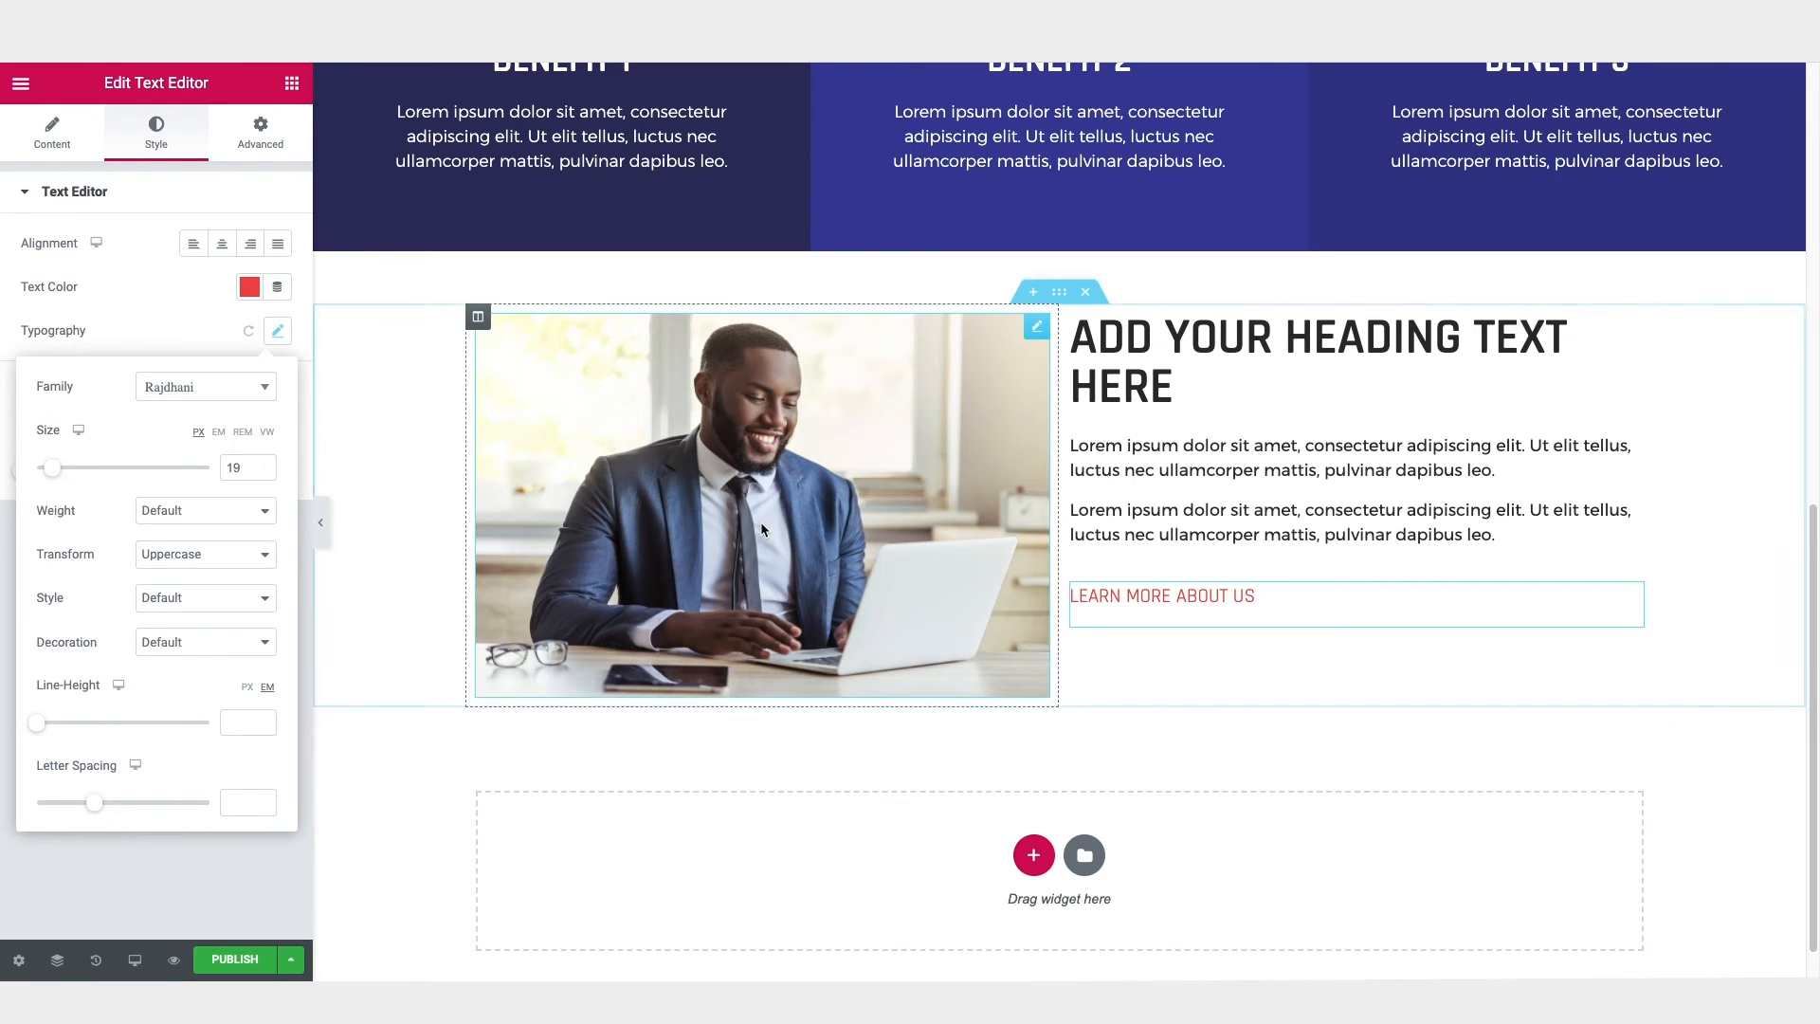
Step: Open the link entry for the whole "Learn more about us" text
{"action": "left_click", "coordinate": [57, 135]}
{"action": "left_click_drag", "start_coordinate": [184, 367], "coordinate": [28, 365]}
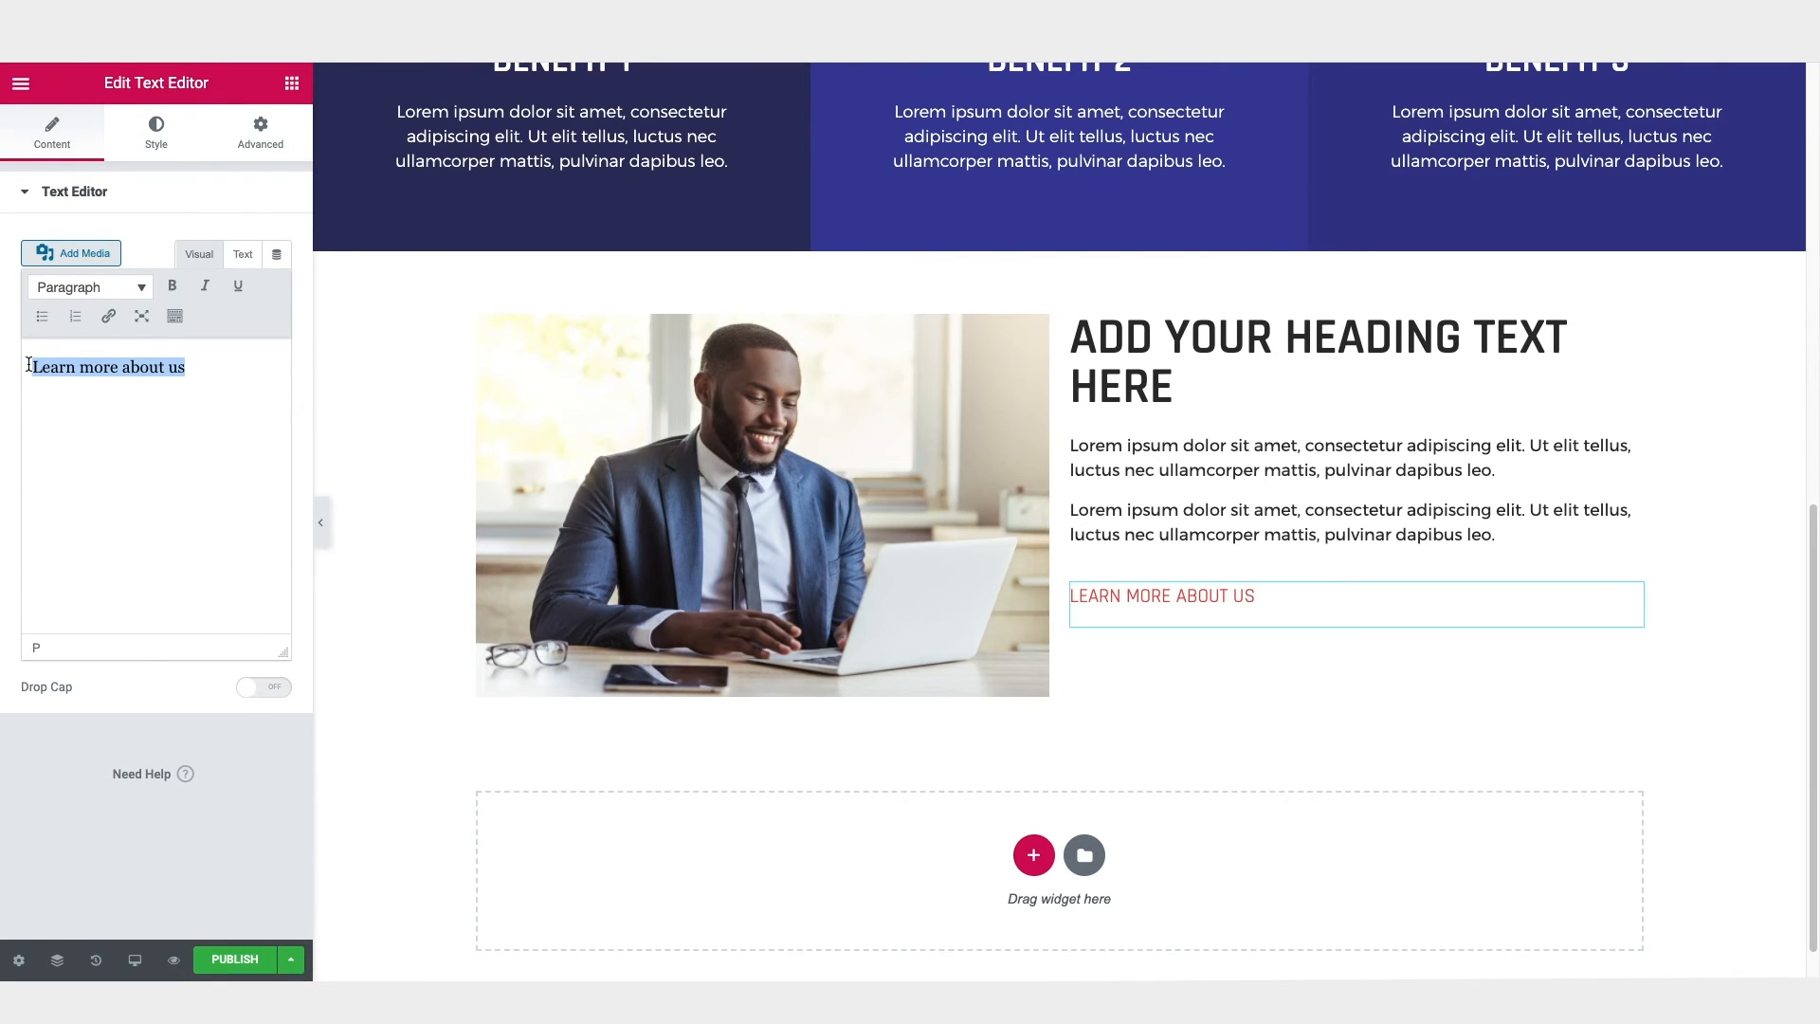
{"action": "left_click", "coordinate": [108, 320]}
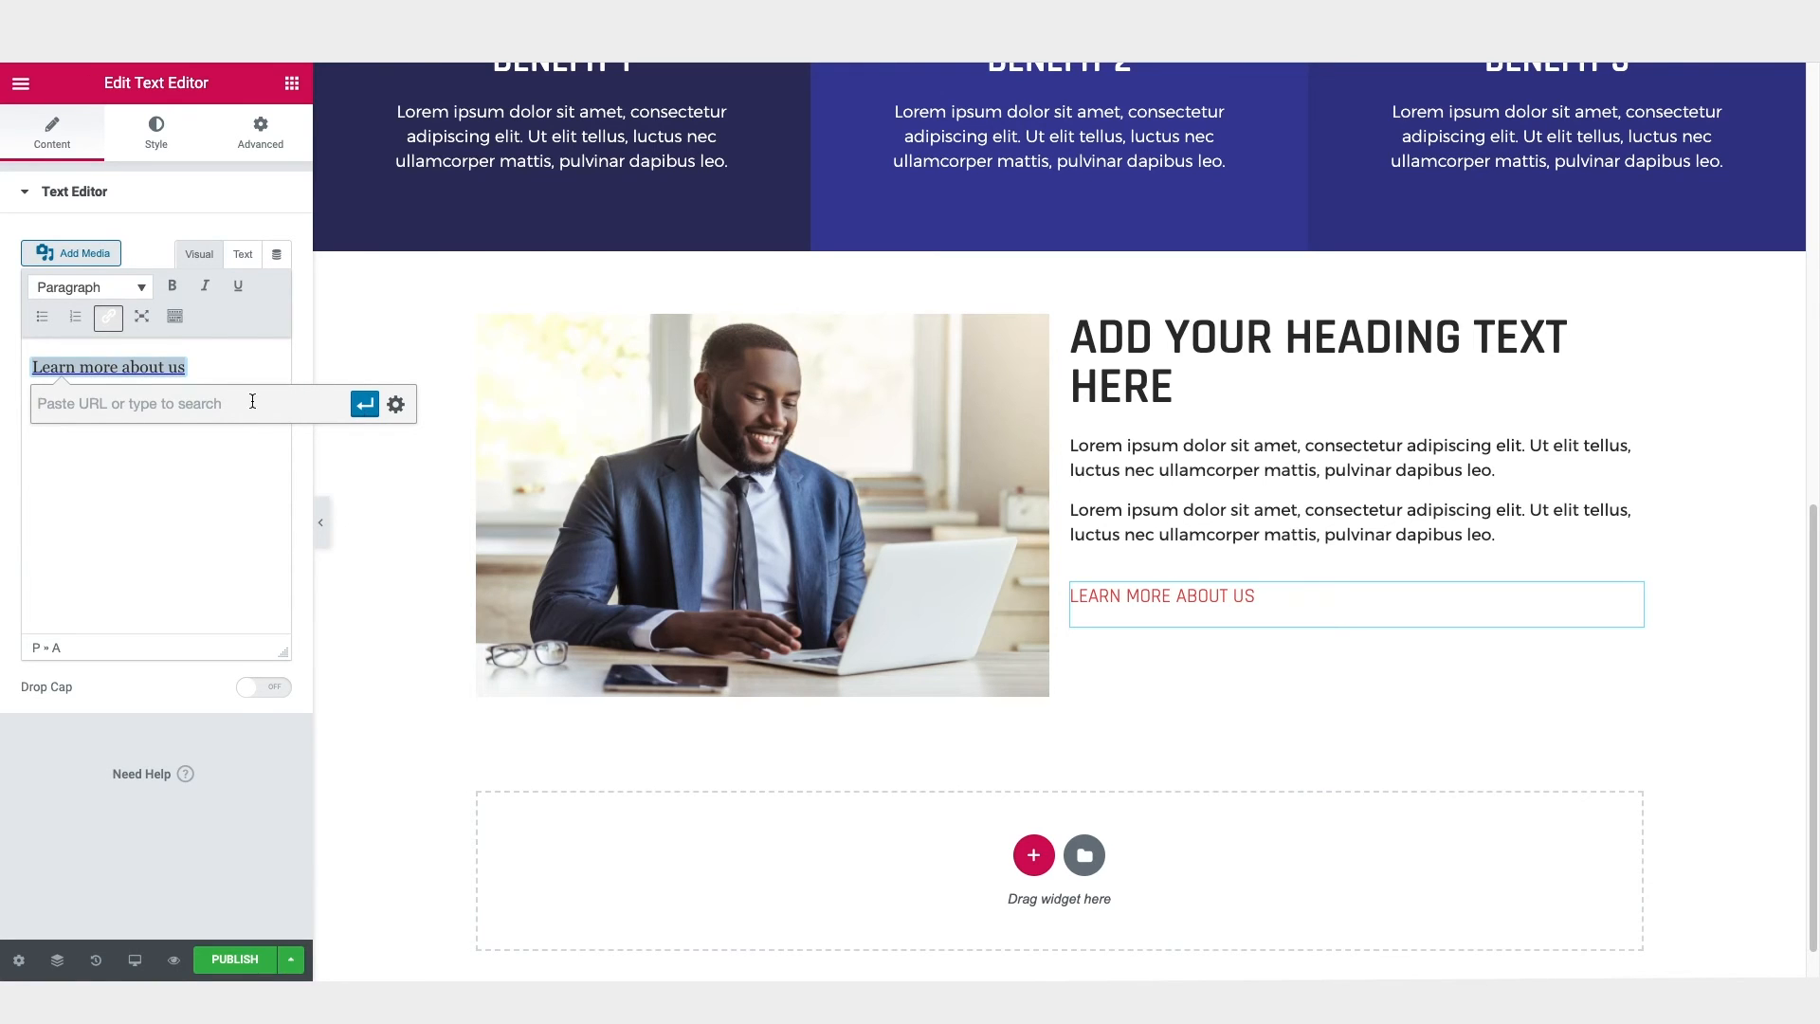
{"action": "left_click", "coordinate": [220, 517]}
{"action": "left_click", "coordinate": [335, 459]}
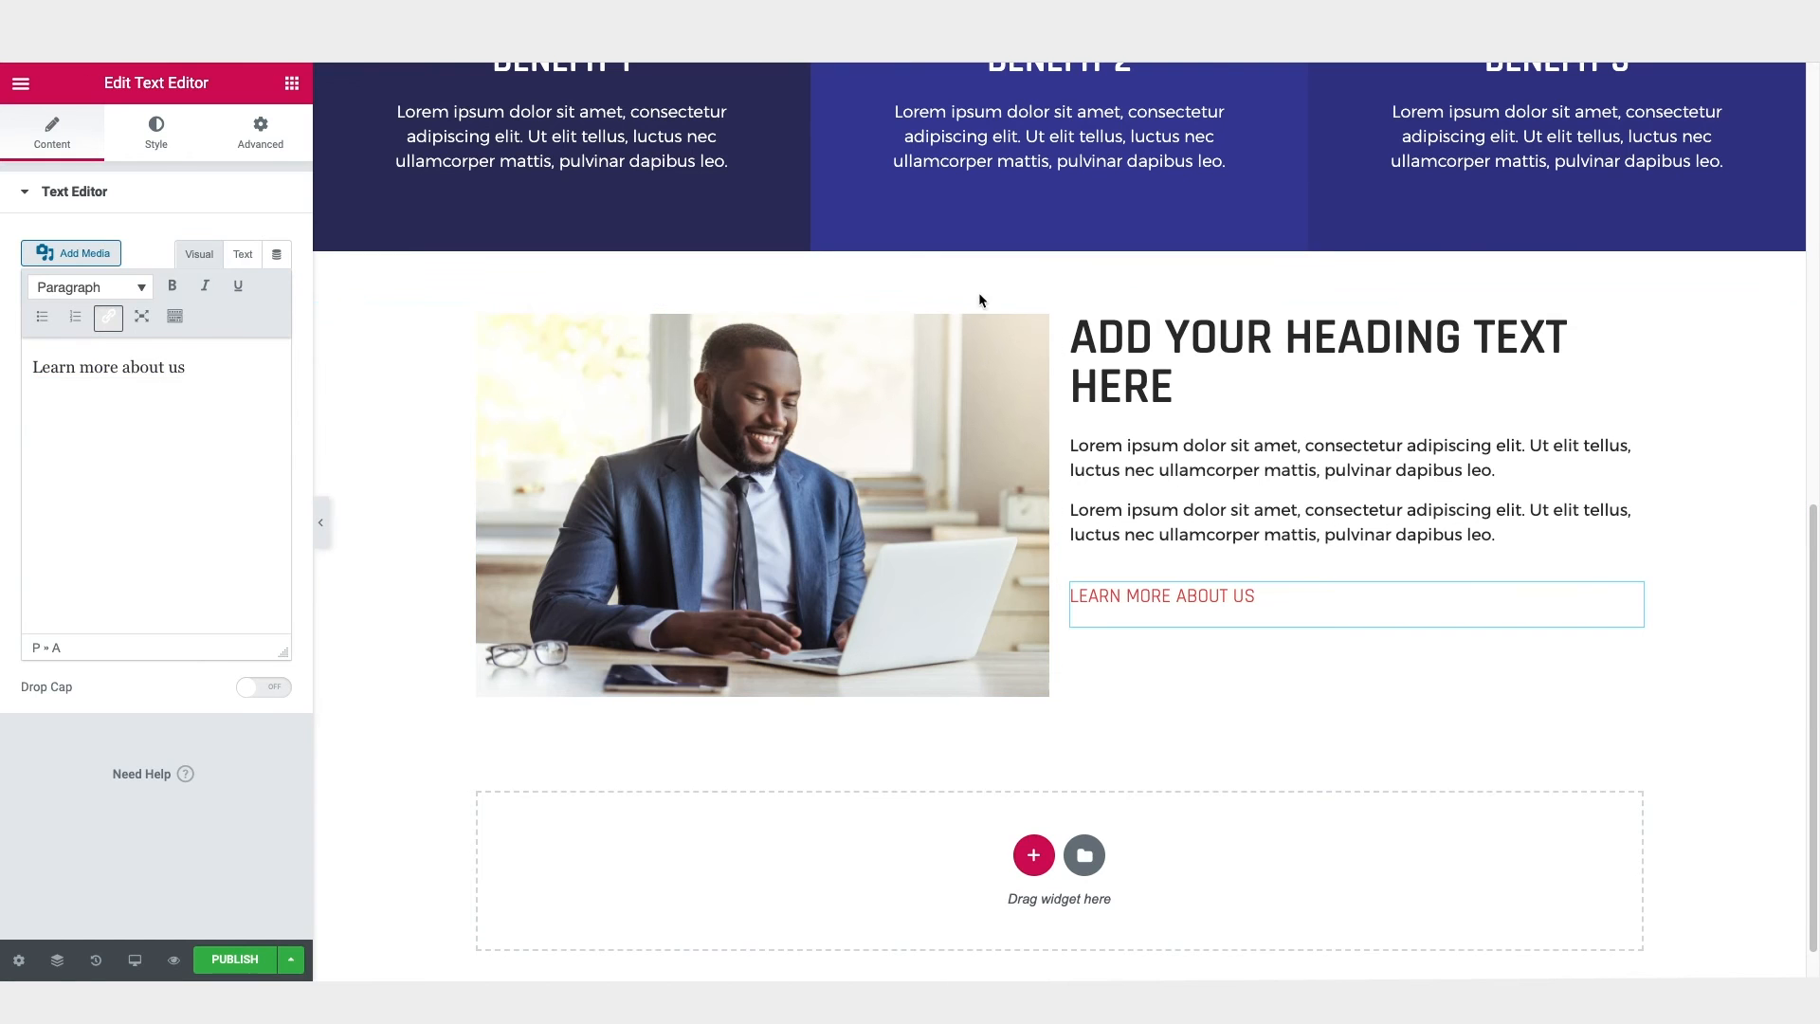
Step: Set the image and text section's vertical alignment to Middle and its columns gap to Wide
{"action": "left_click", "coordinate": [322, 523]}
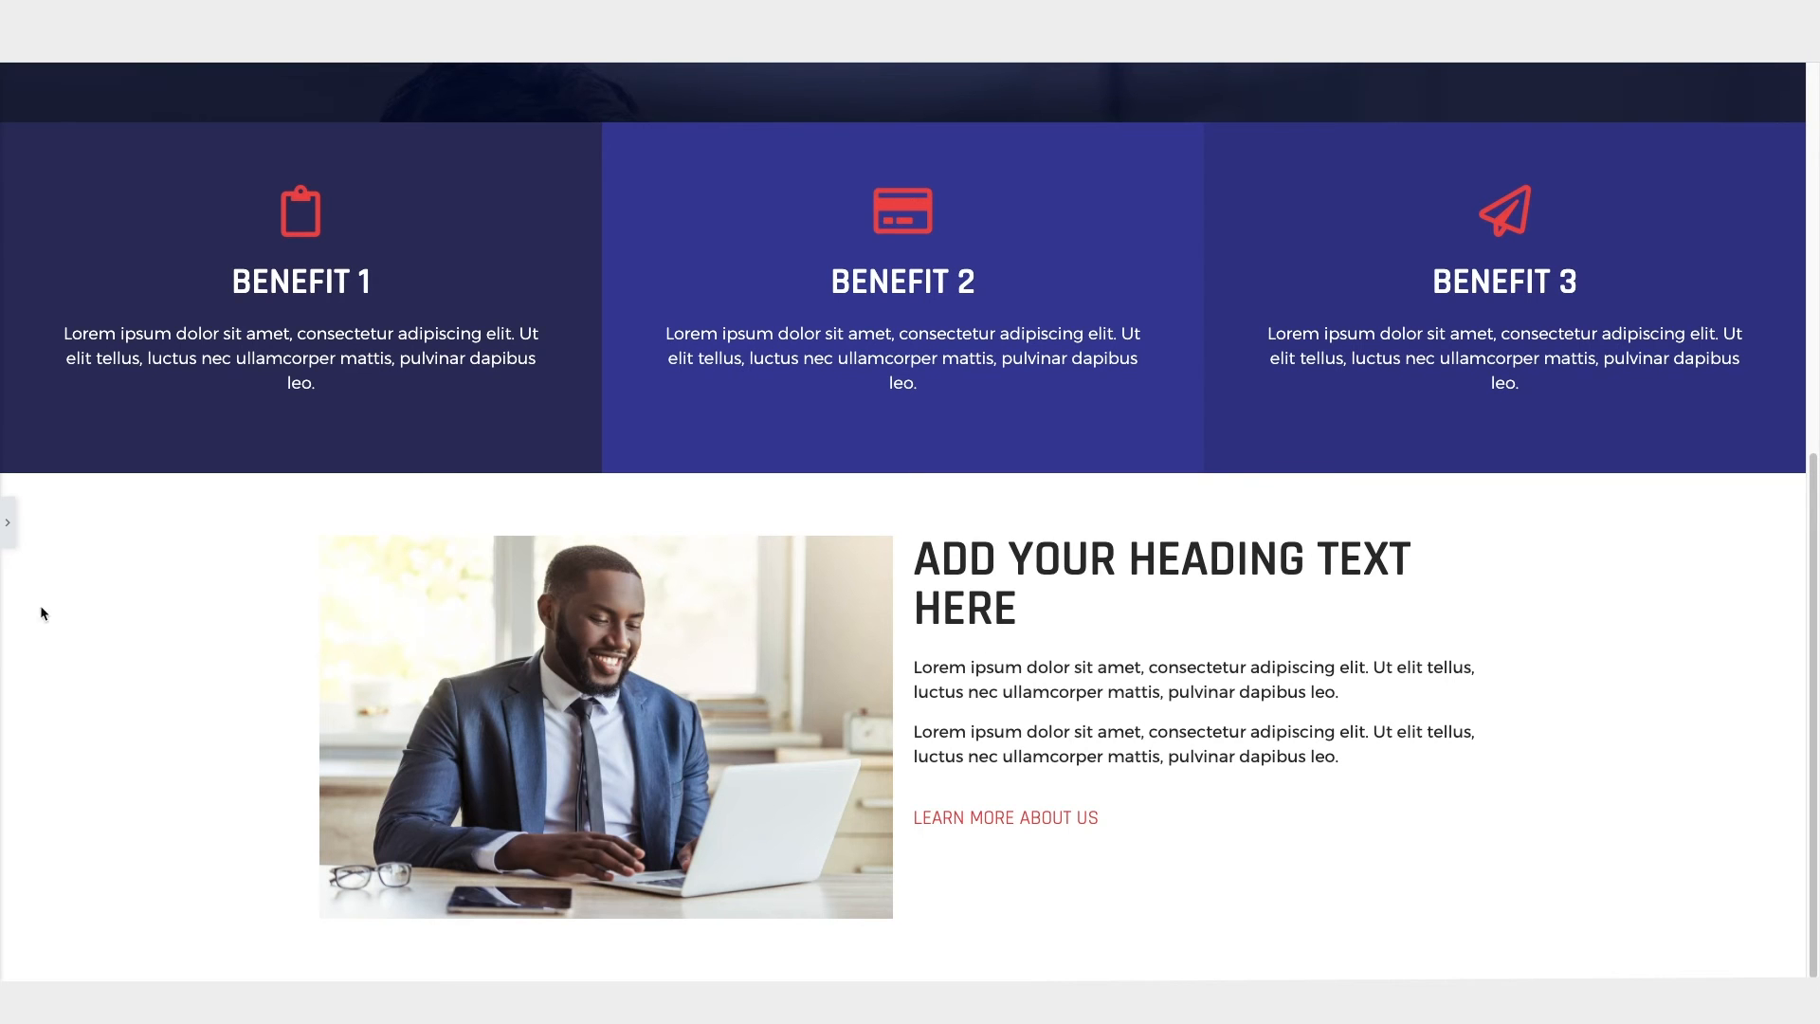
{"action": "left_click", "coordinate": [11, 520]}
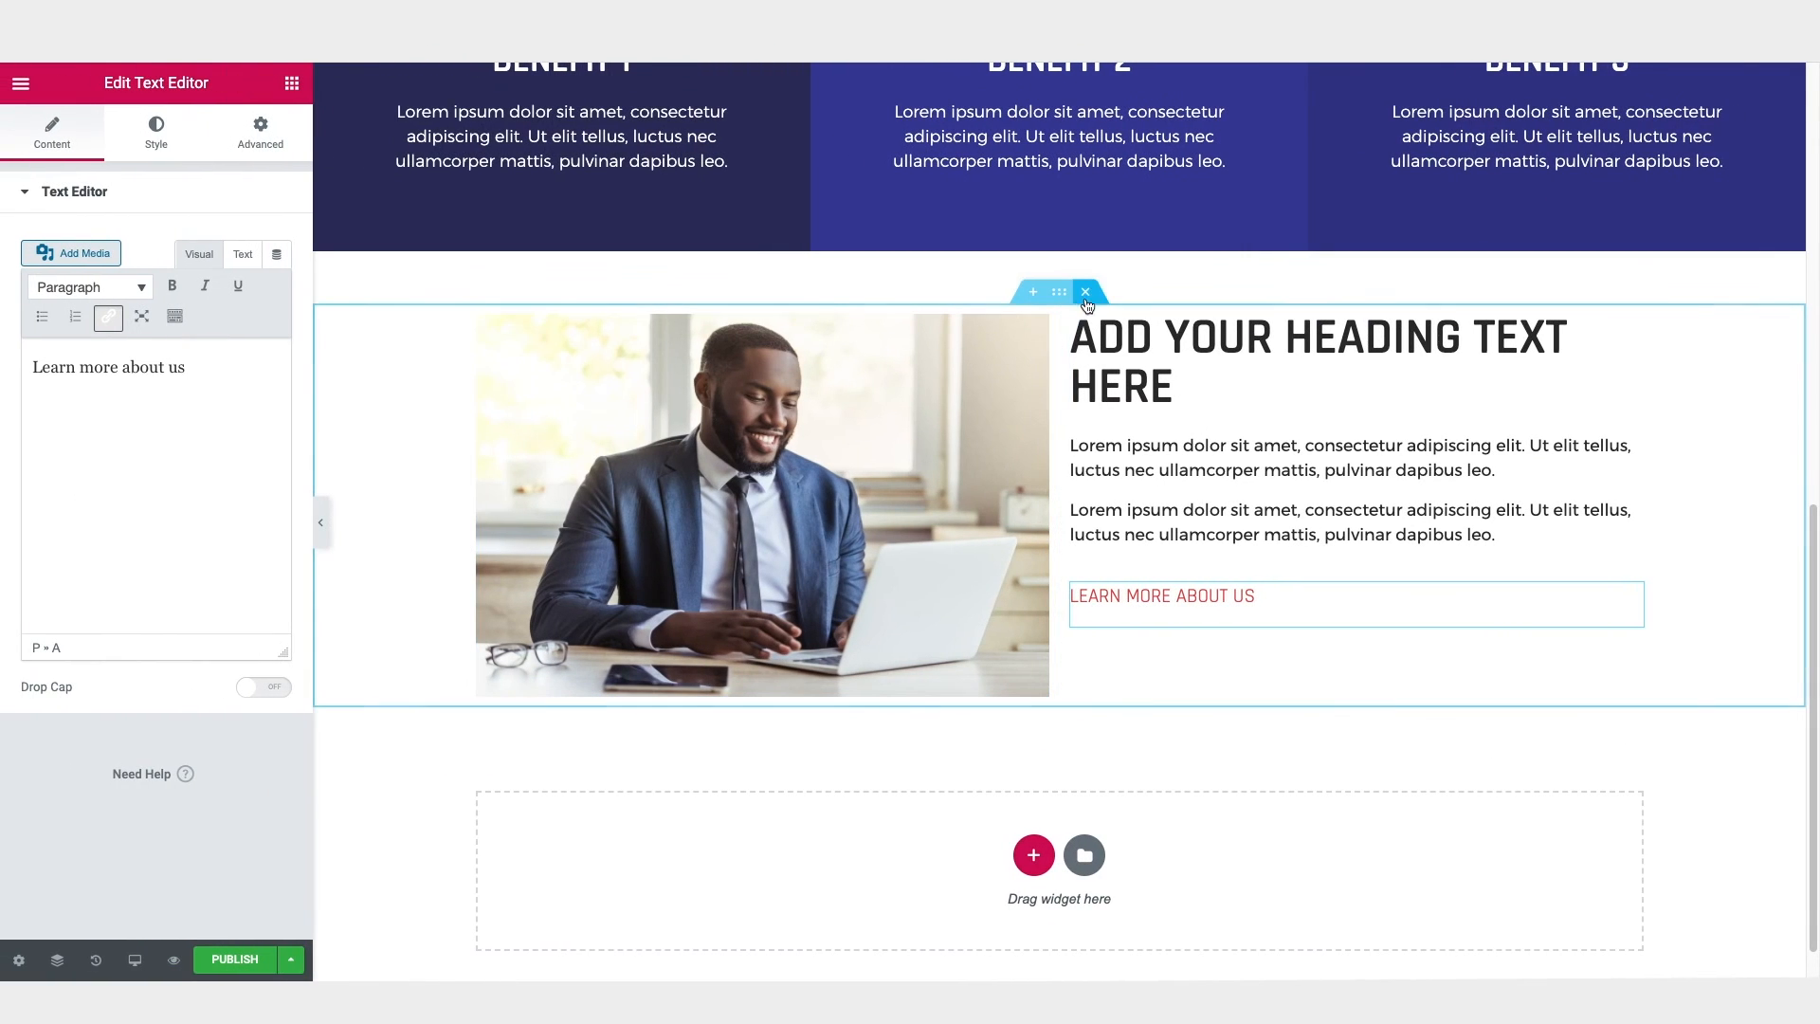
{"action": "left_click", "coordinate": [1060, 293]}
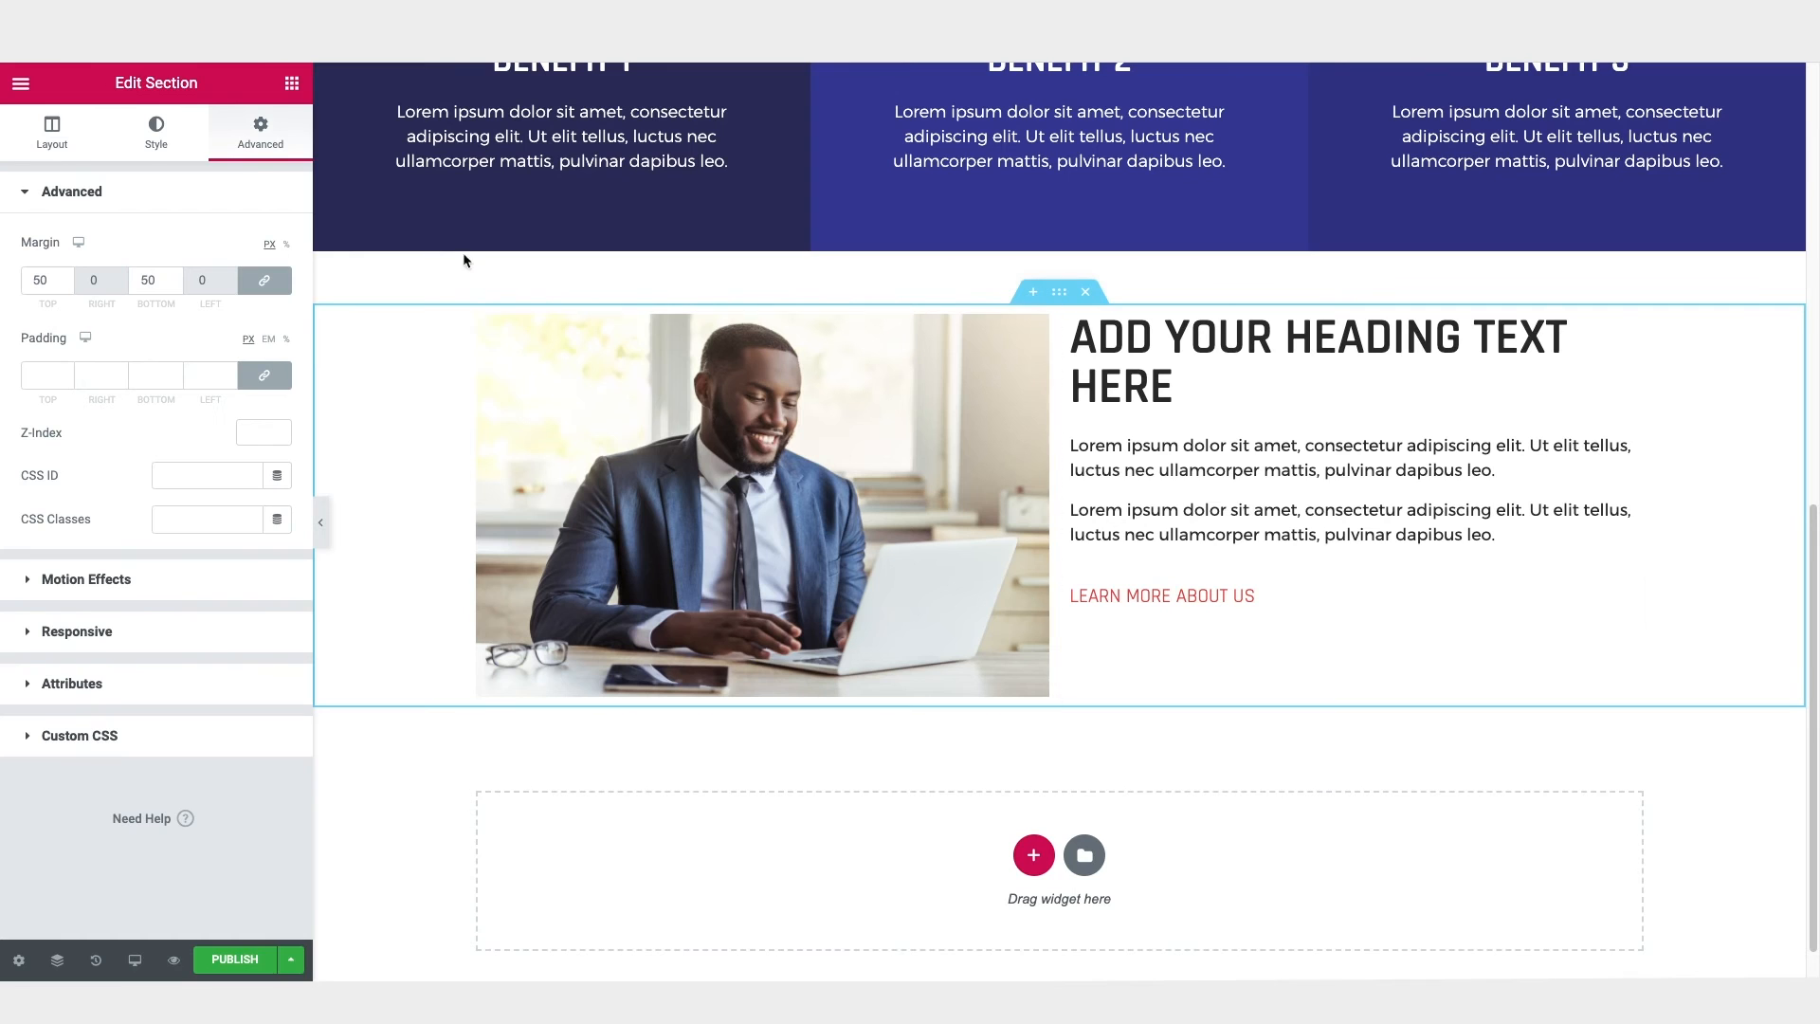
{"action": "left_click", "coordinate": [41, 148]}
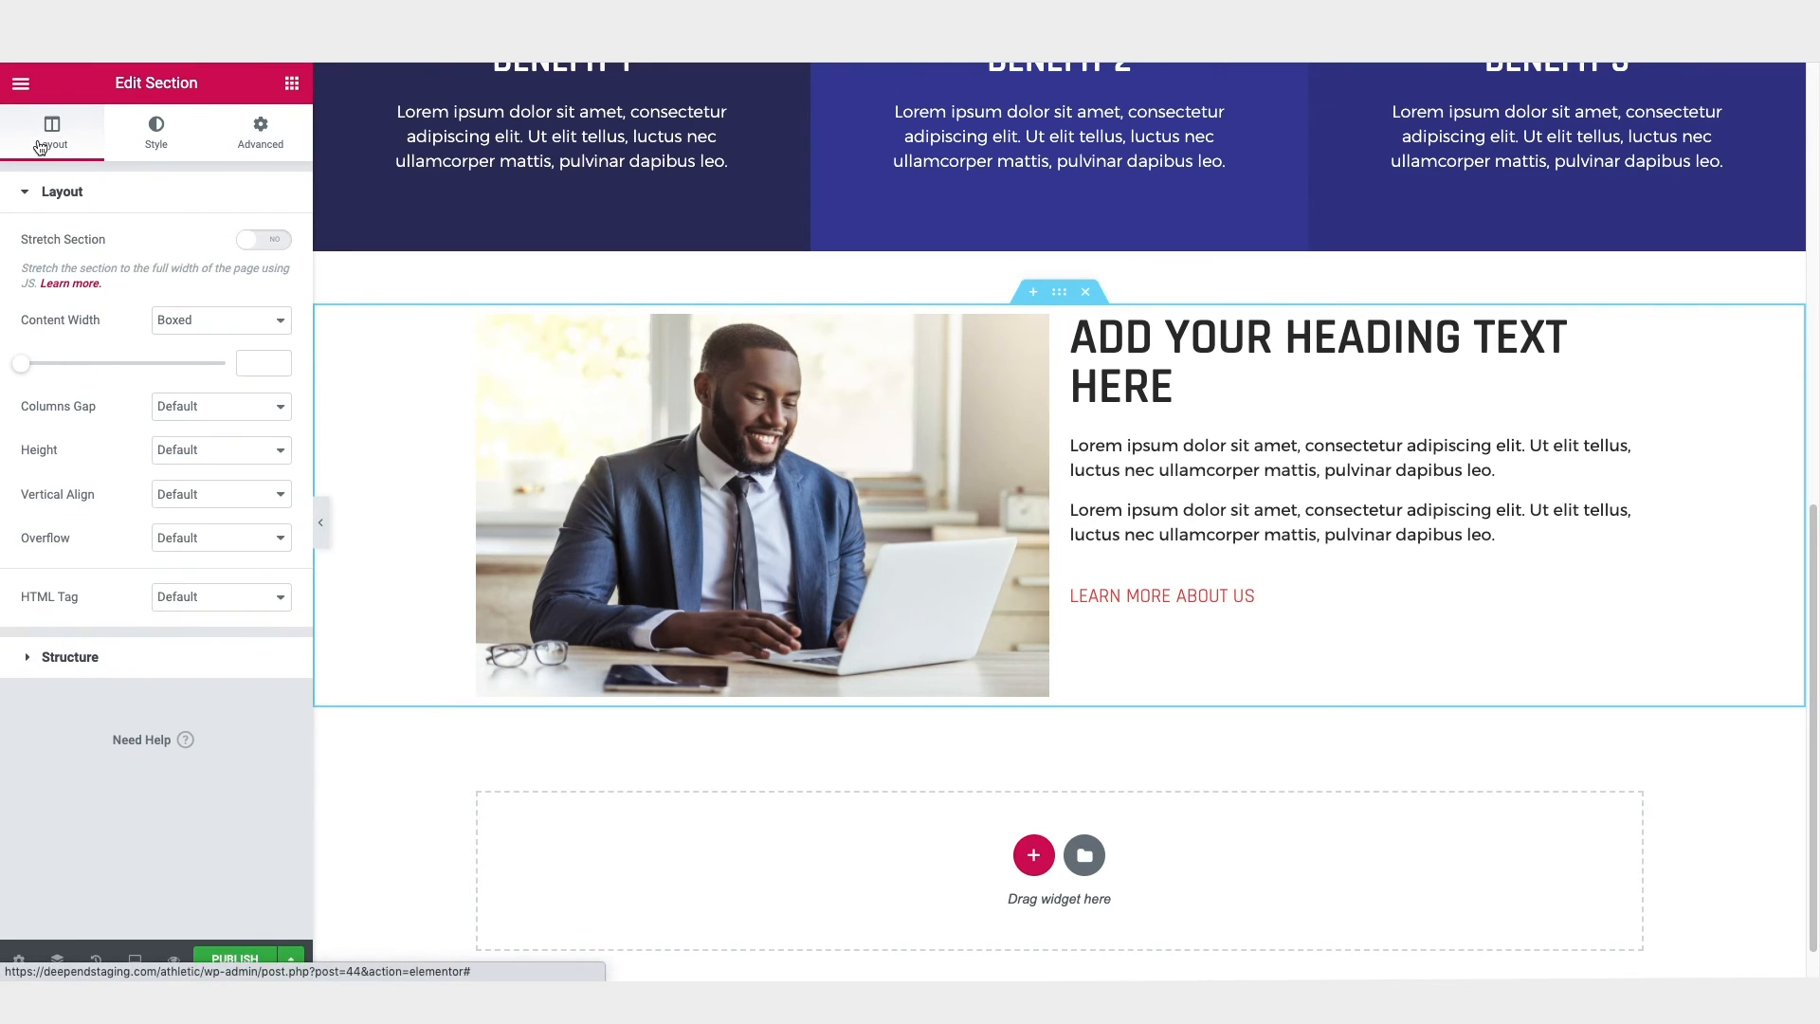
{"action": "left_click", "coordinate": [208, 501]}
{"action": "left_click", "coordinate": [207, 528]}
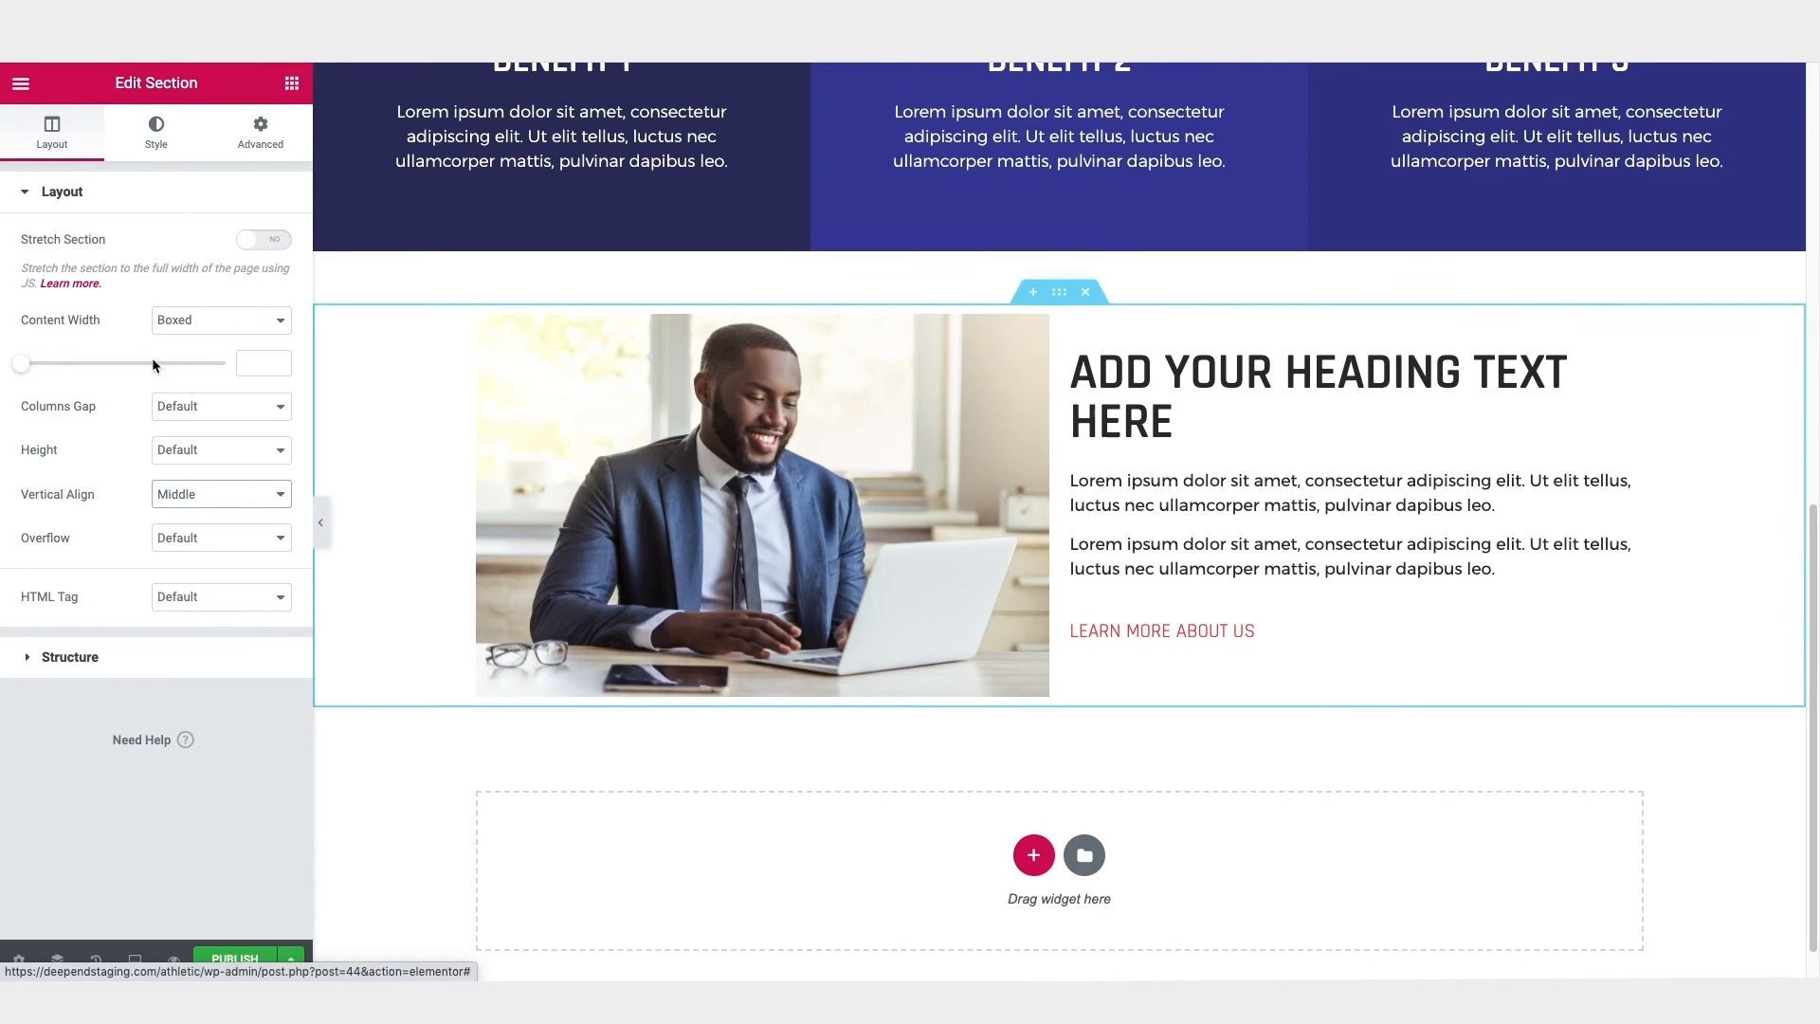
{"action": "left_click", "coordinate": [217, 413]}
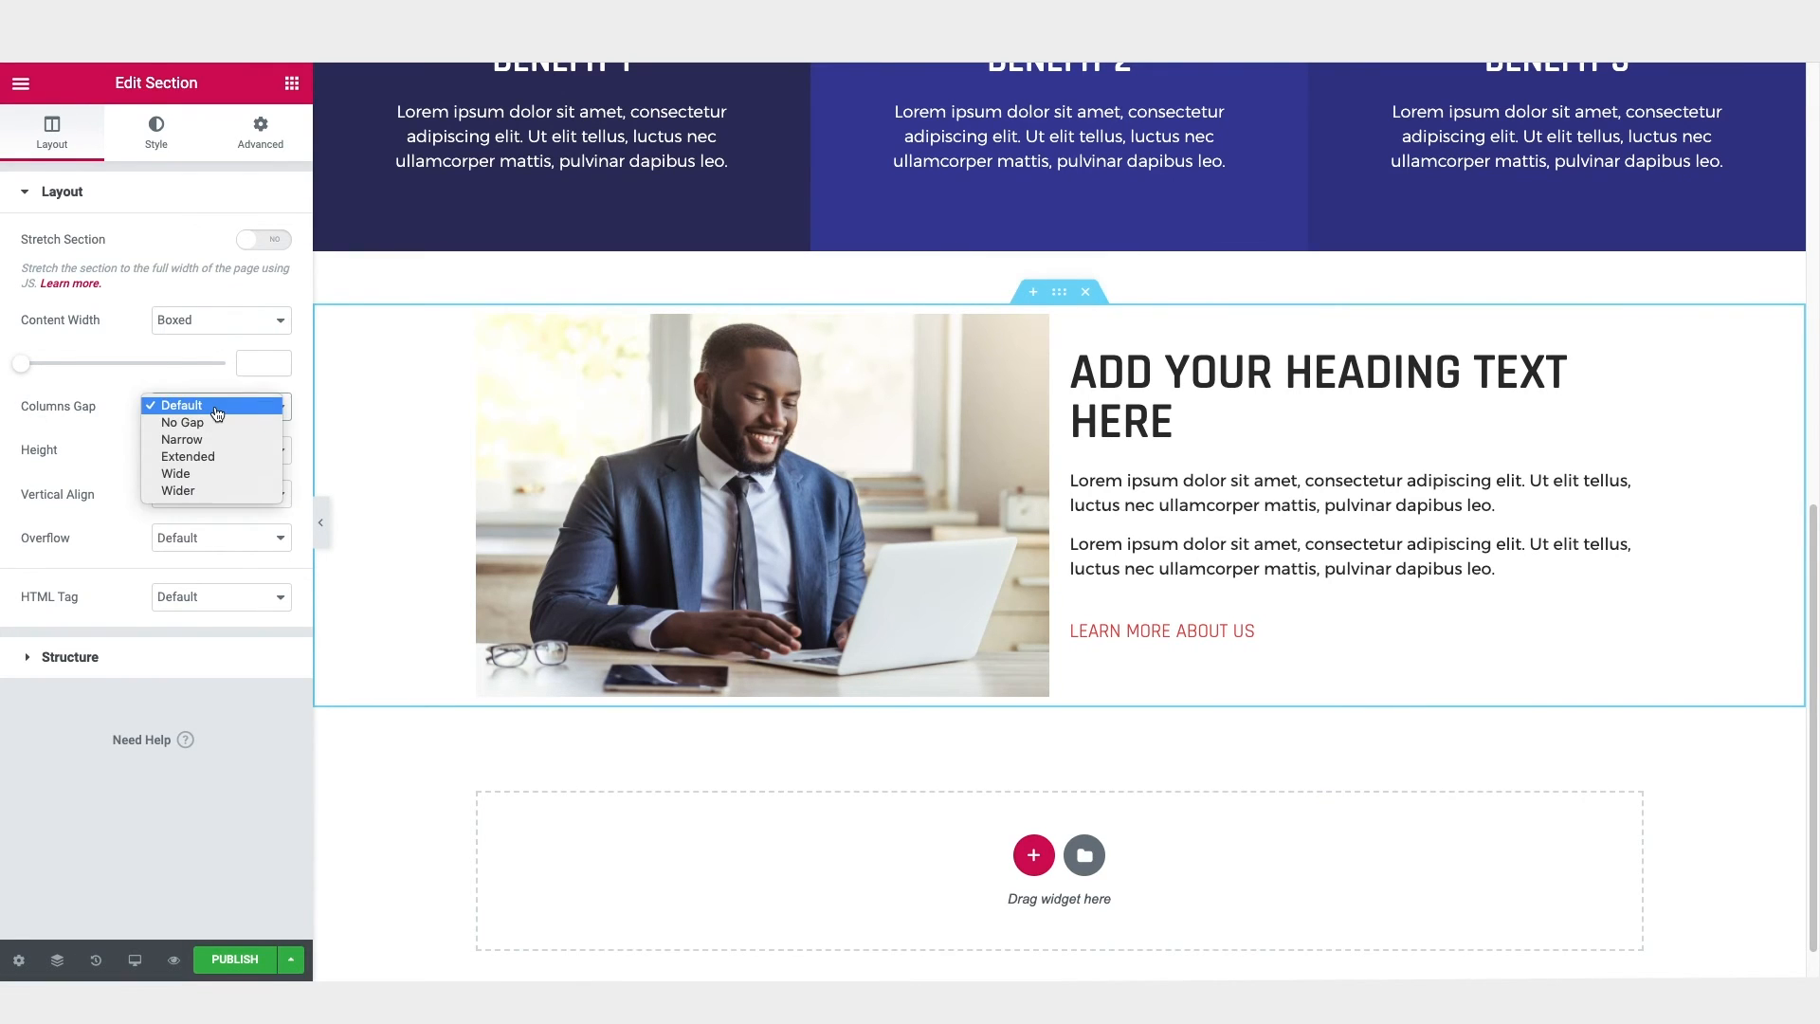
{"action": "left_click", "coordinate": [215, 479]}
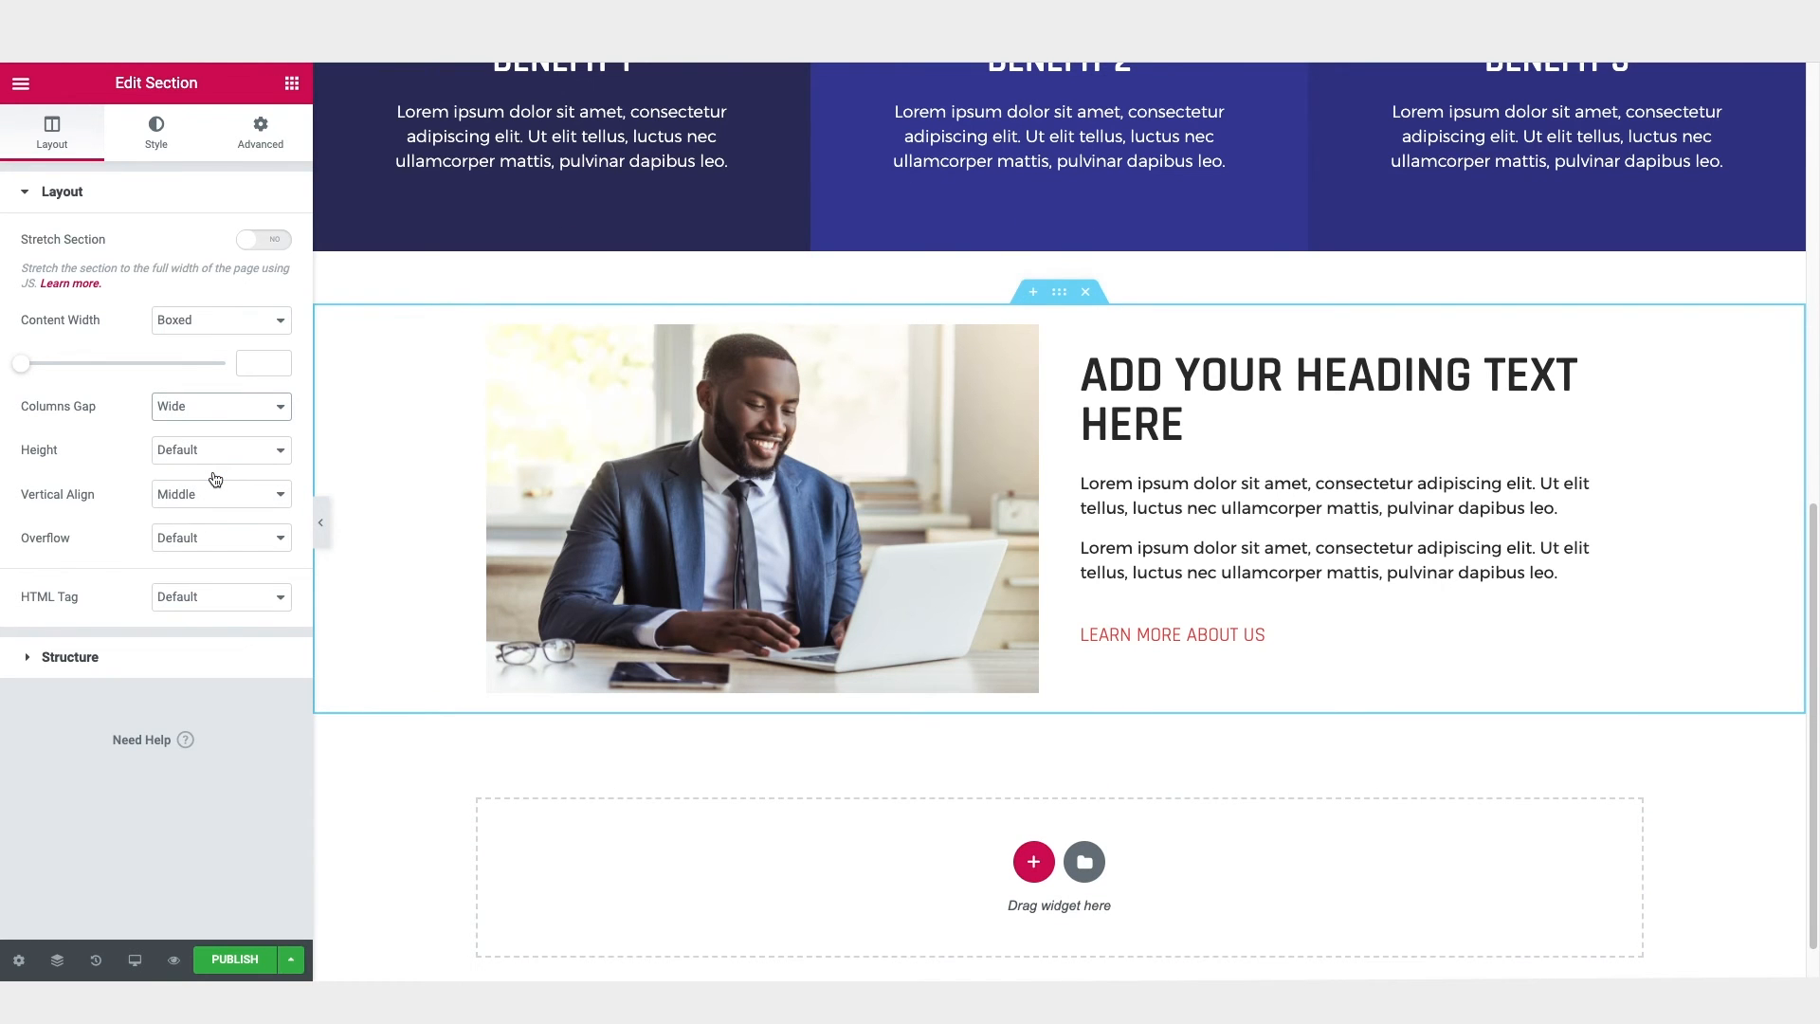
Step: Add a single-column section below the image and text section and place a Heading widget in it
{"action": "scroll", "coordinate": [1518, 396], "scroll_direction": "down", "scroll_amount": 1}
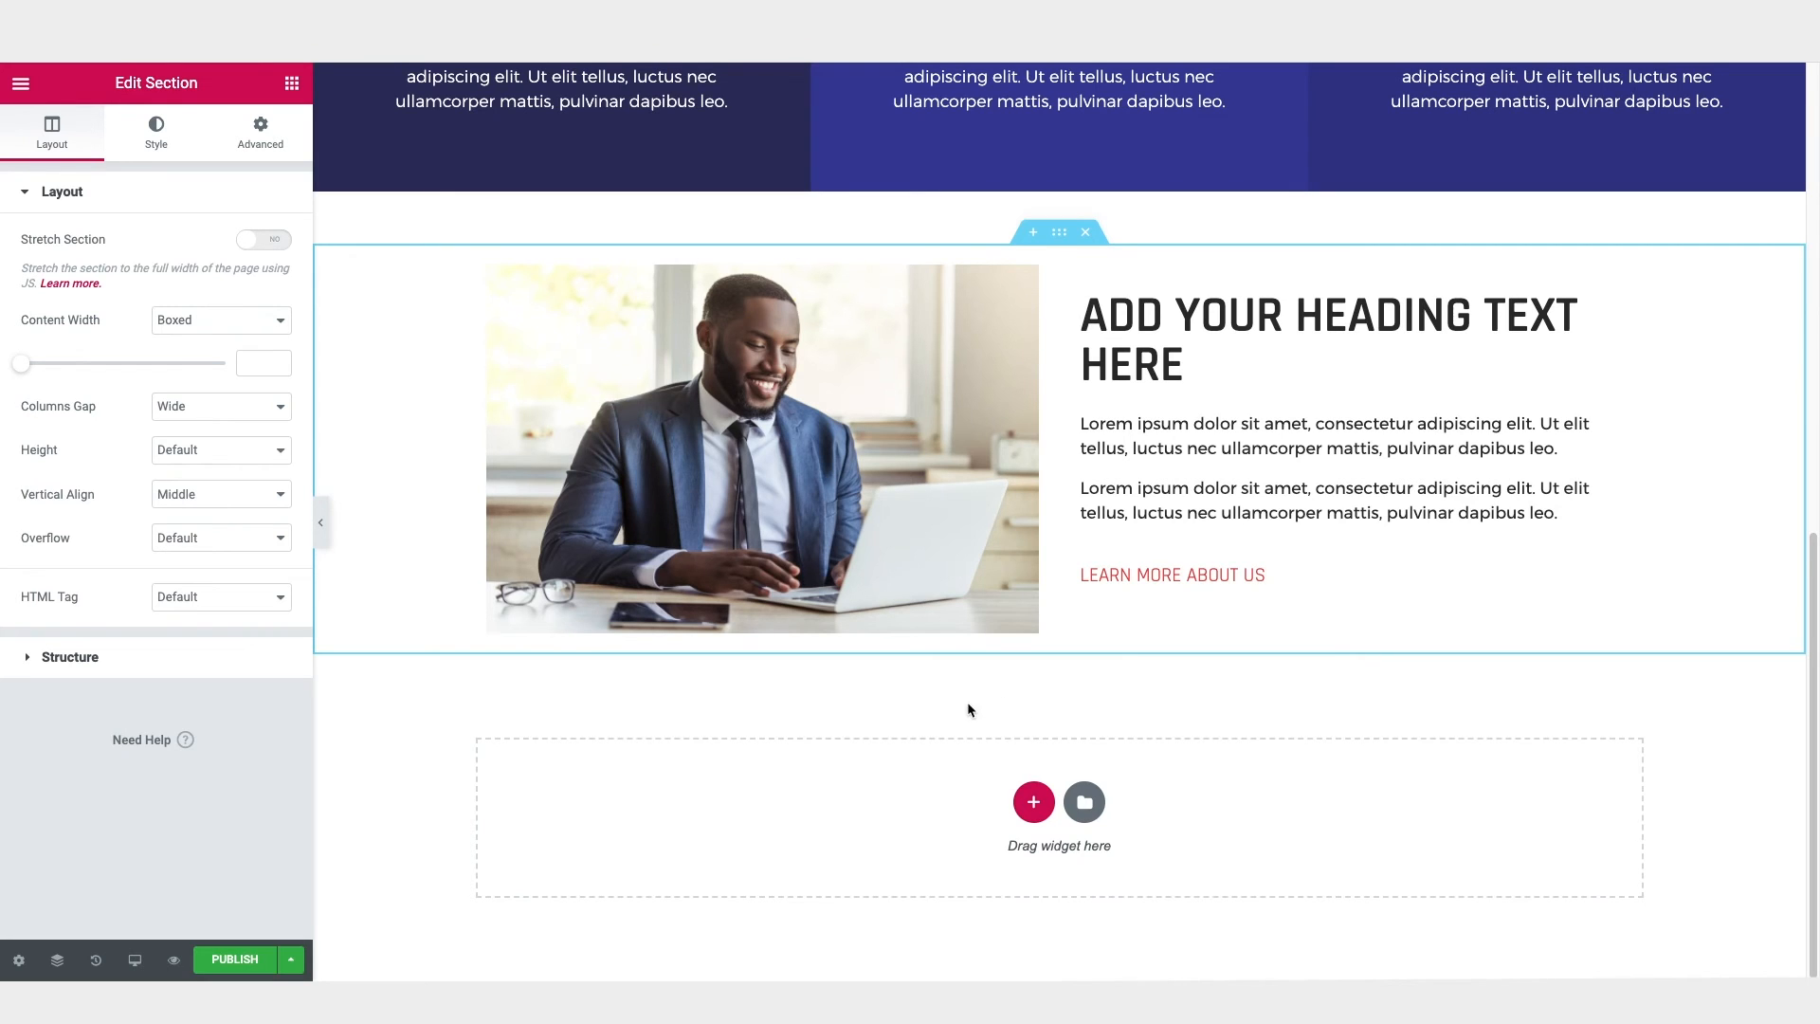
{"action": "left_click", "coordinate": [1035, 804]}
{"action": "left_click", "coordinate": [781, 857]}
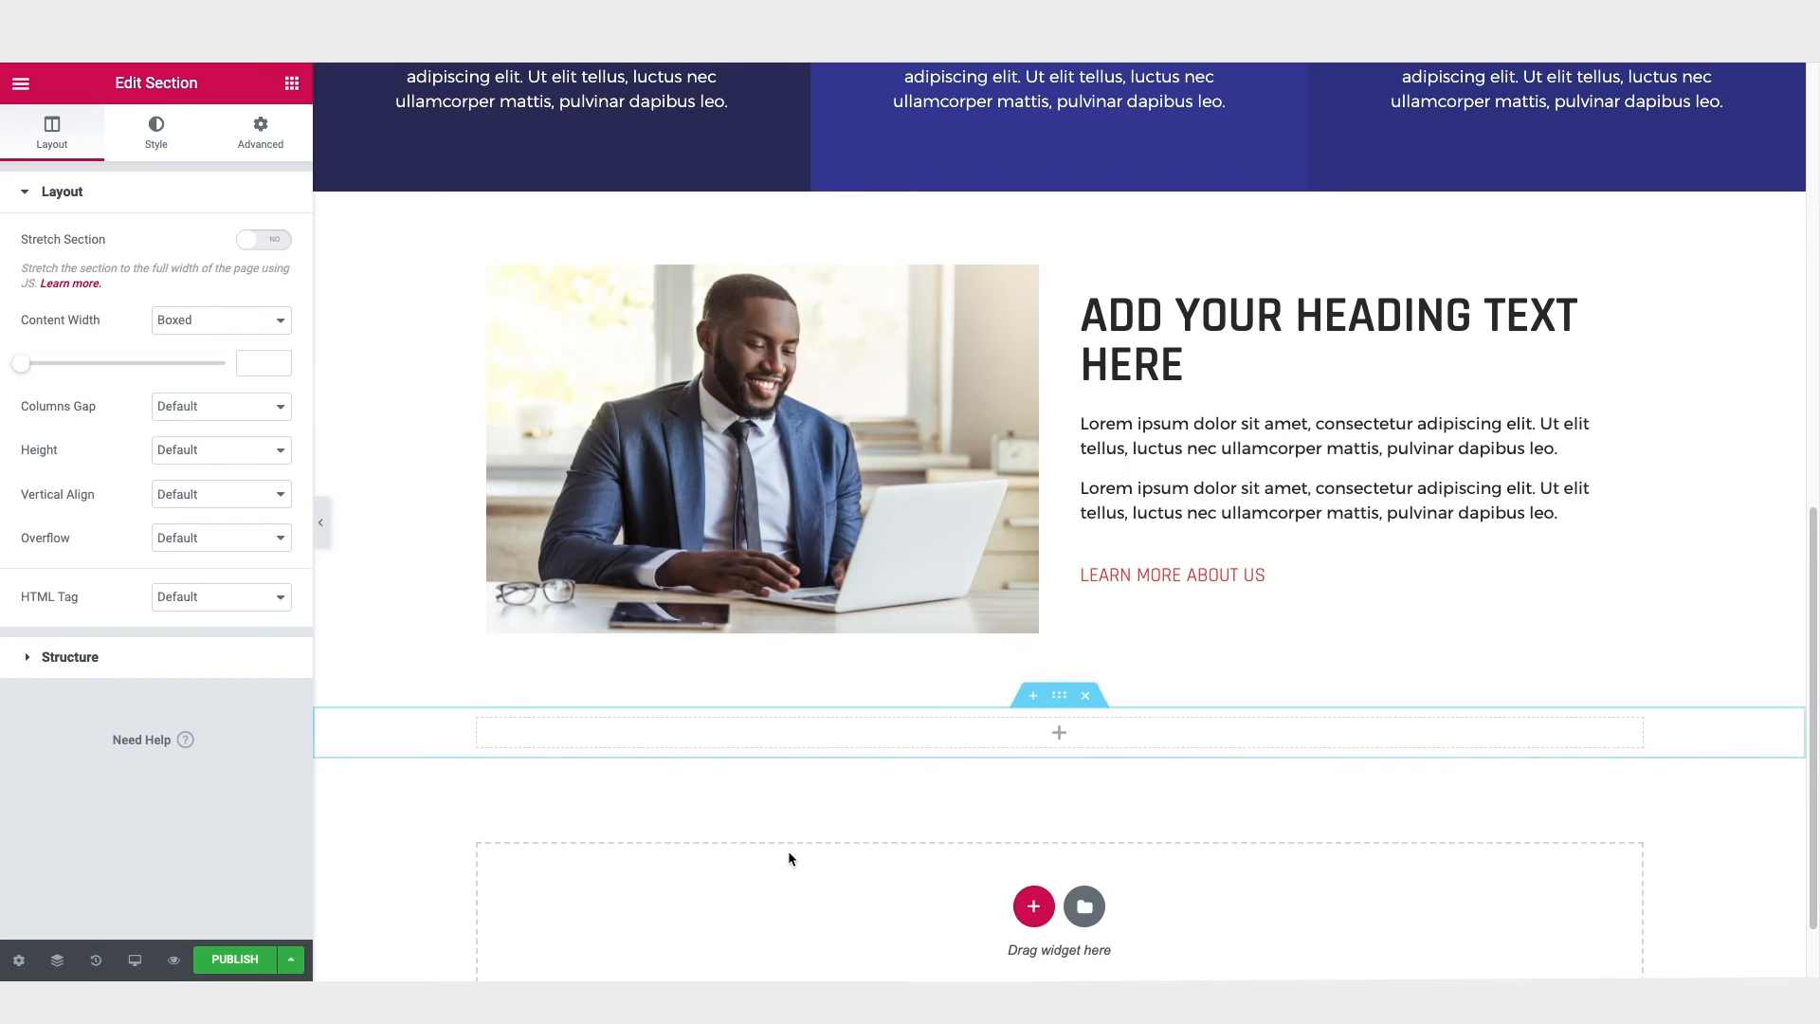
{"action": "left_click", "coordinate": [292, 82]}
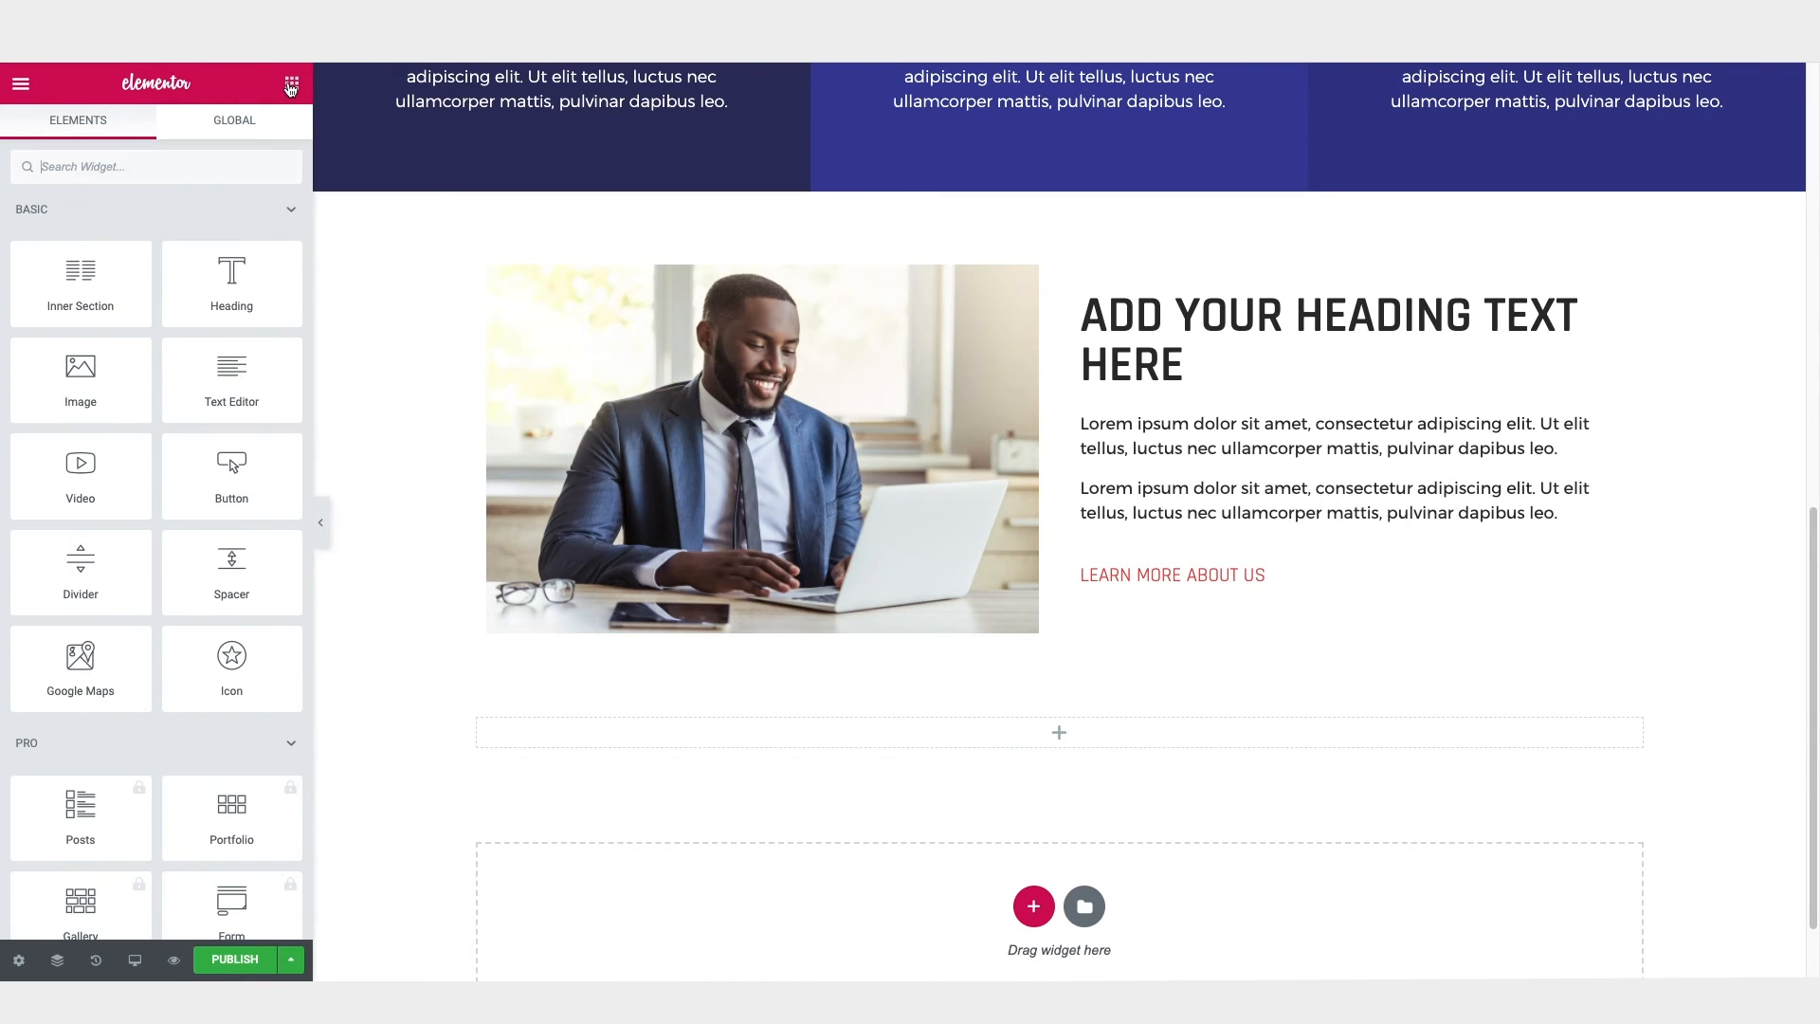
{"action": "left_click_drag", "start_coordinate": [339, 318], "coordinate": [1078, 733]}
Step: Change the new heading's title to "Our Services:" and centre it
{"action": "left_click_drag", "start_coordinate": [226, 265], "coordinate": [3, 273]}
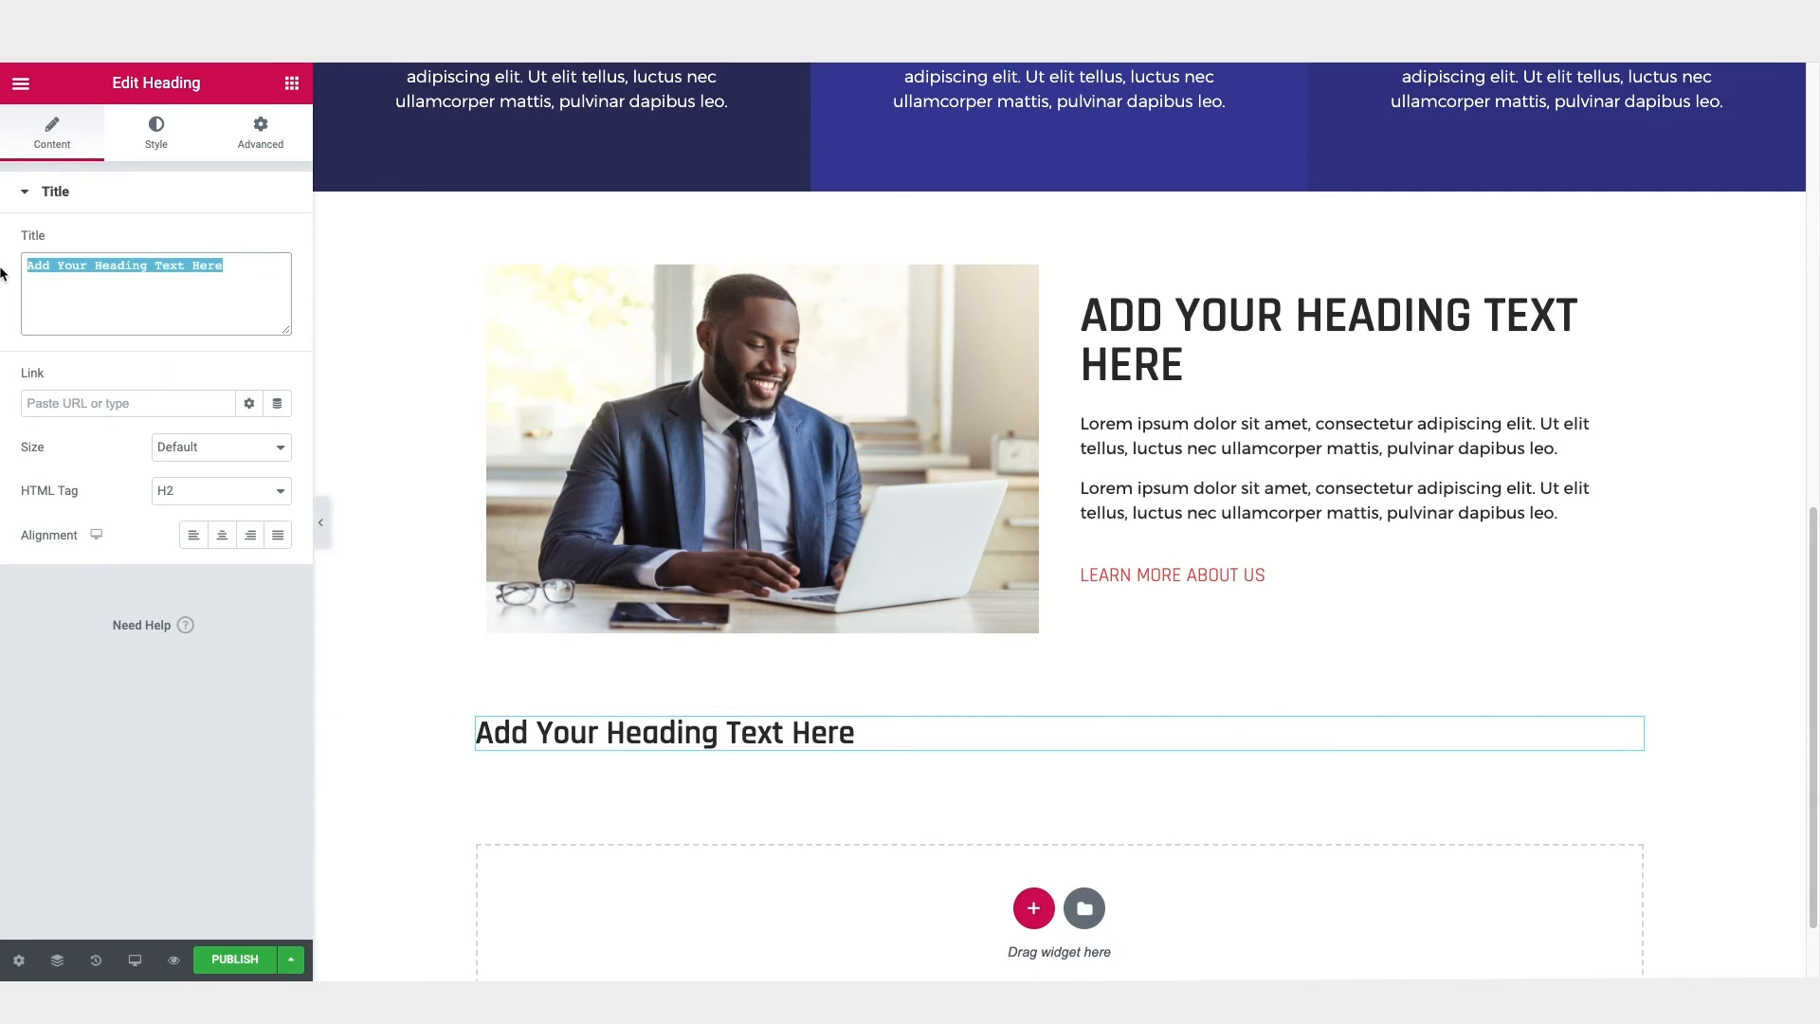
{"action": "type", "text": "Our Services:"}
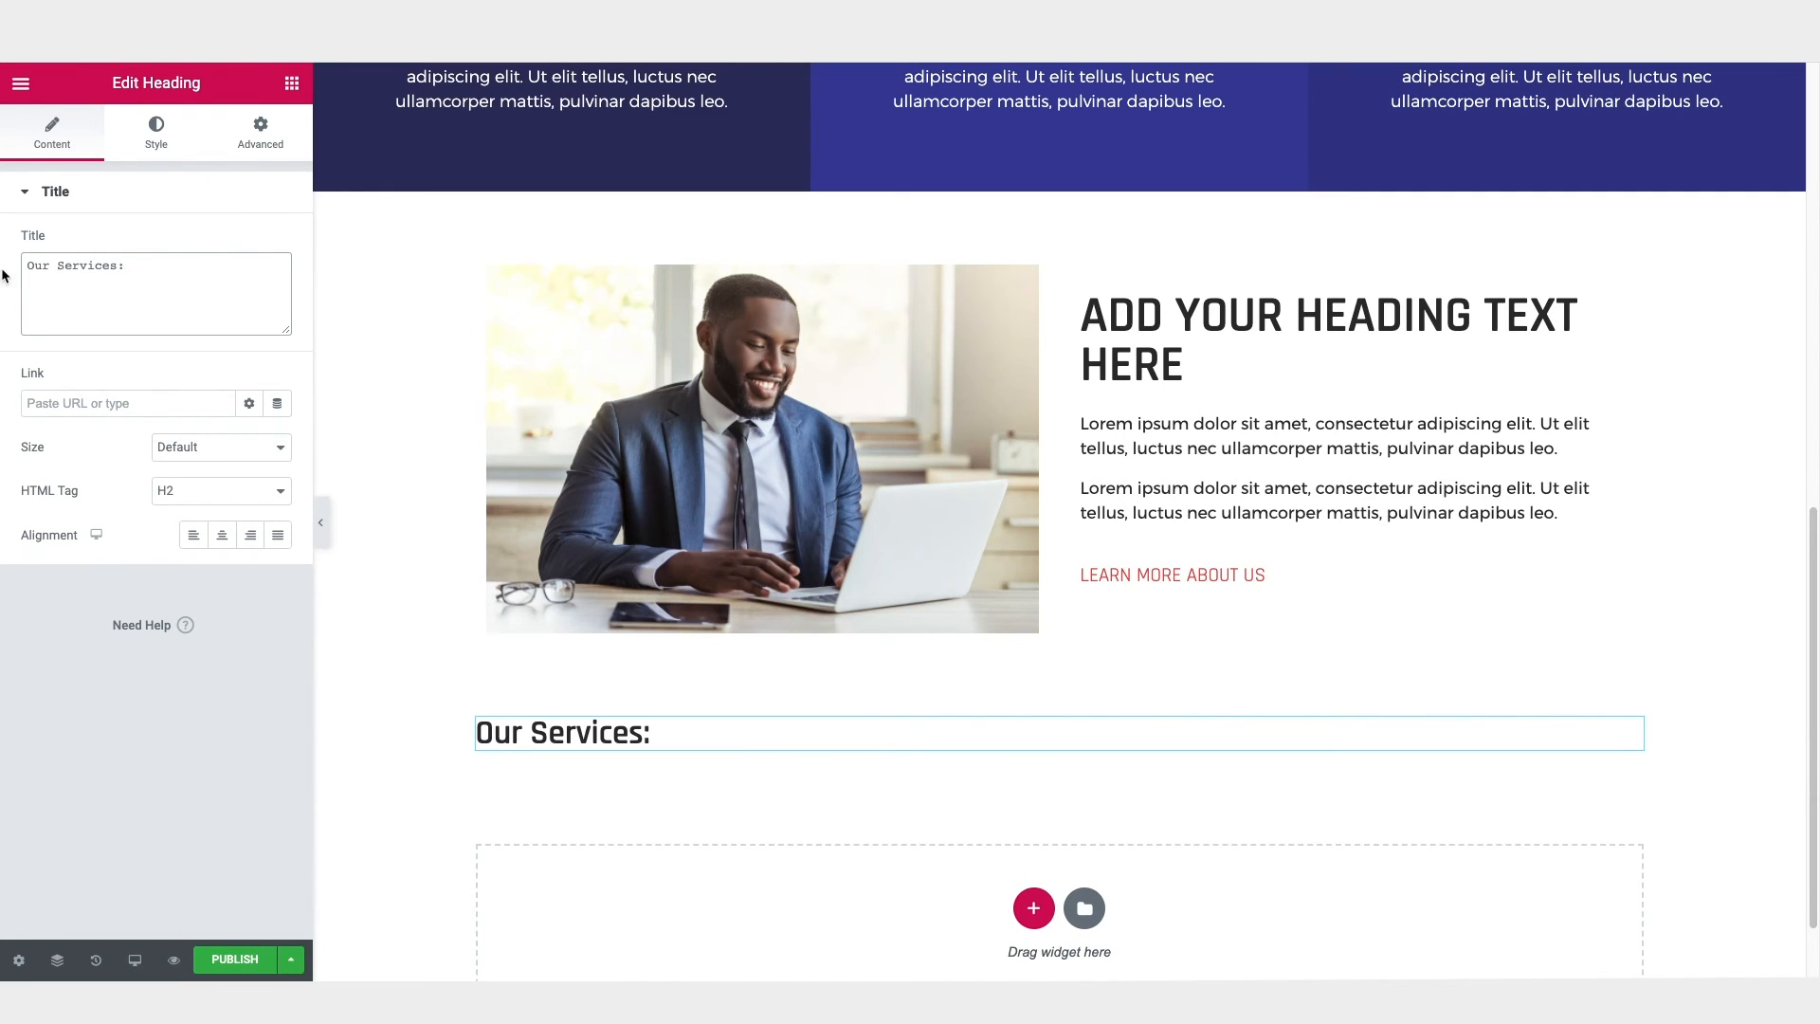
{"action": "left_click", "coordinate": [222, 535]}
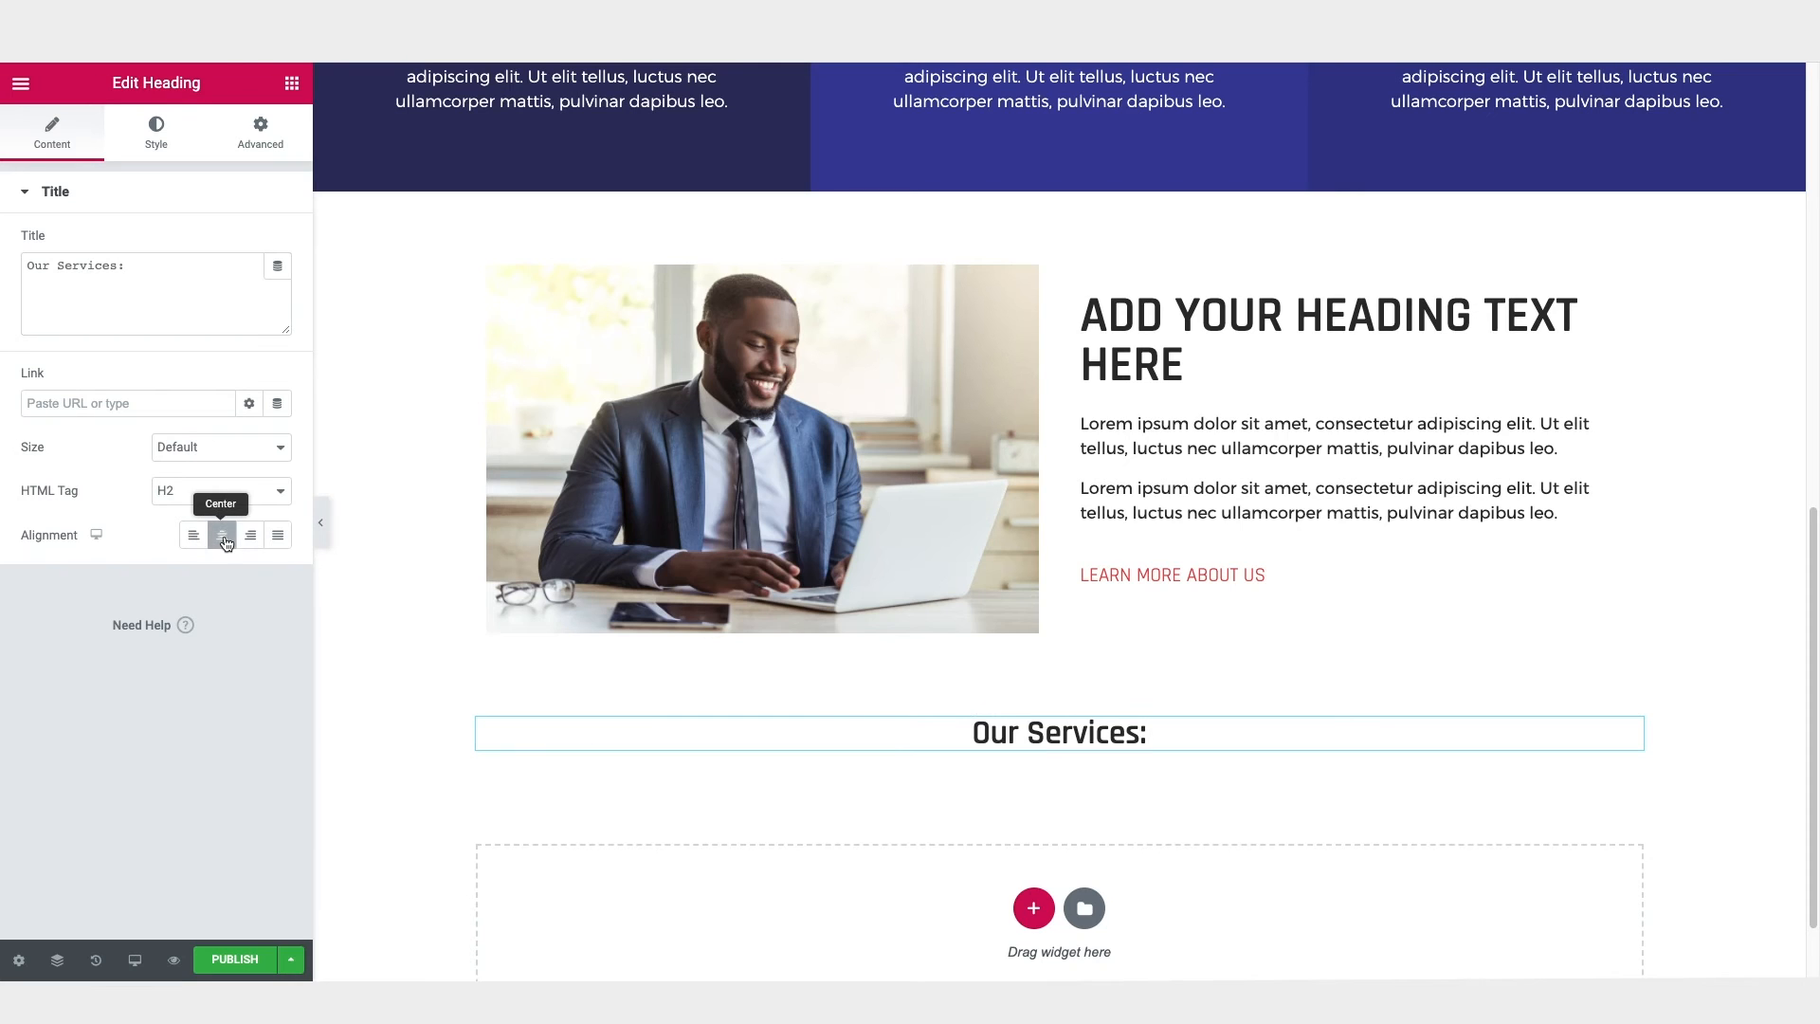
Step: Set the "Our Services:" heading's font size to 42 px
{"action": "left_click", "coordinate": [159, 144]}
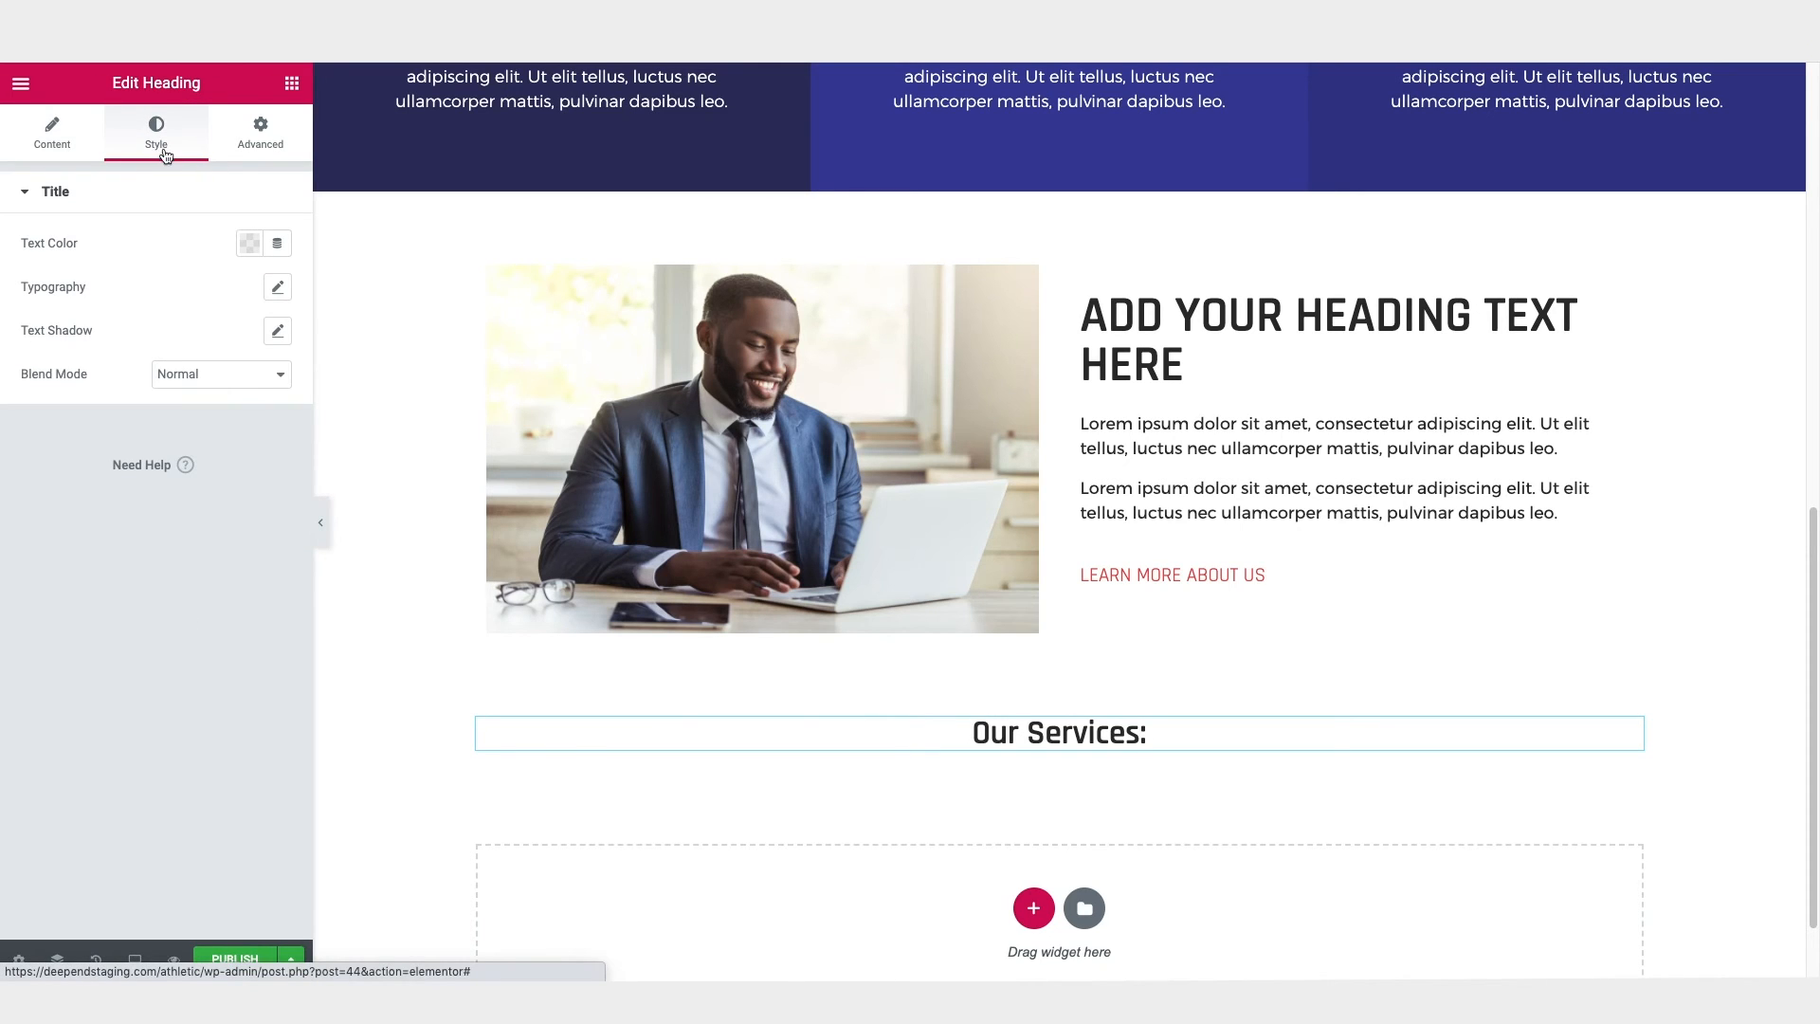
{"action": "left_click", "coordinate": [278, 290]}
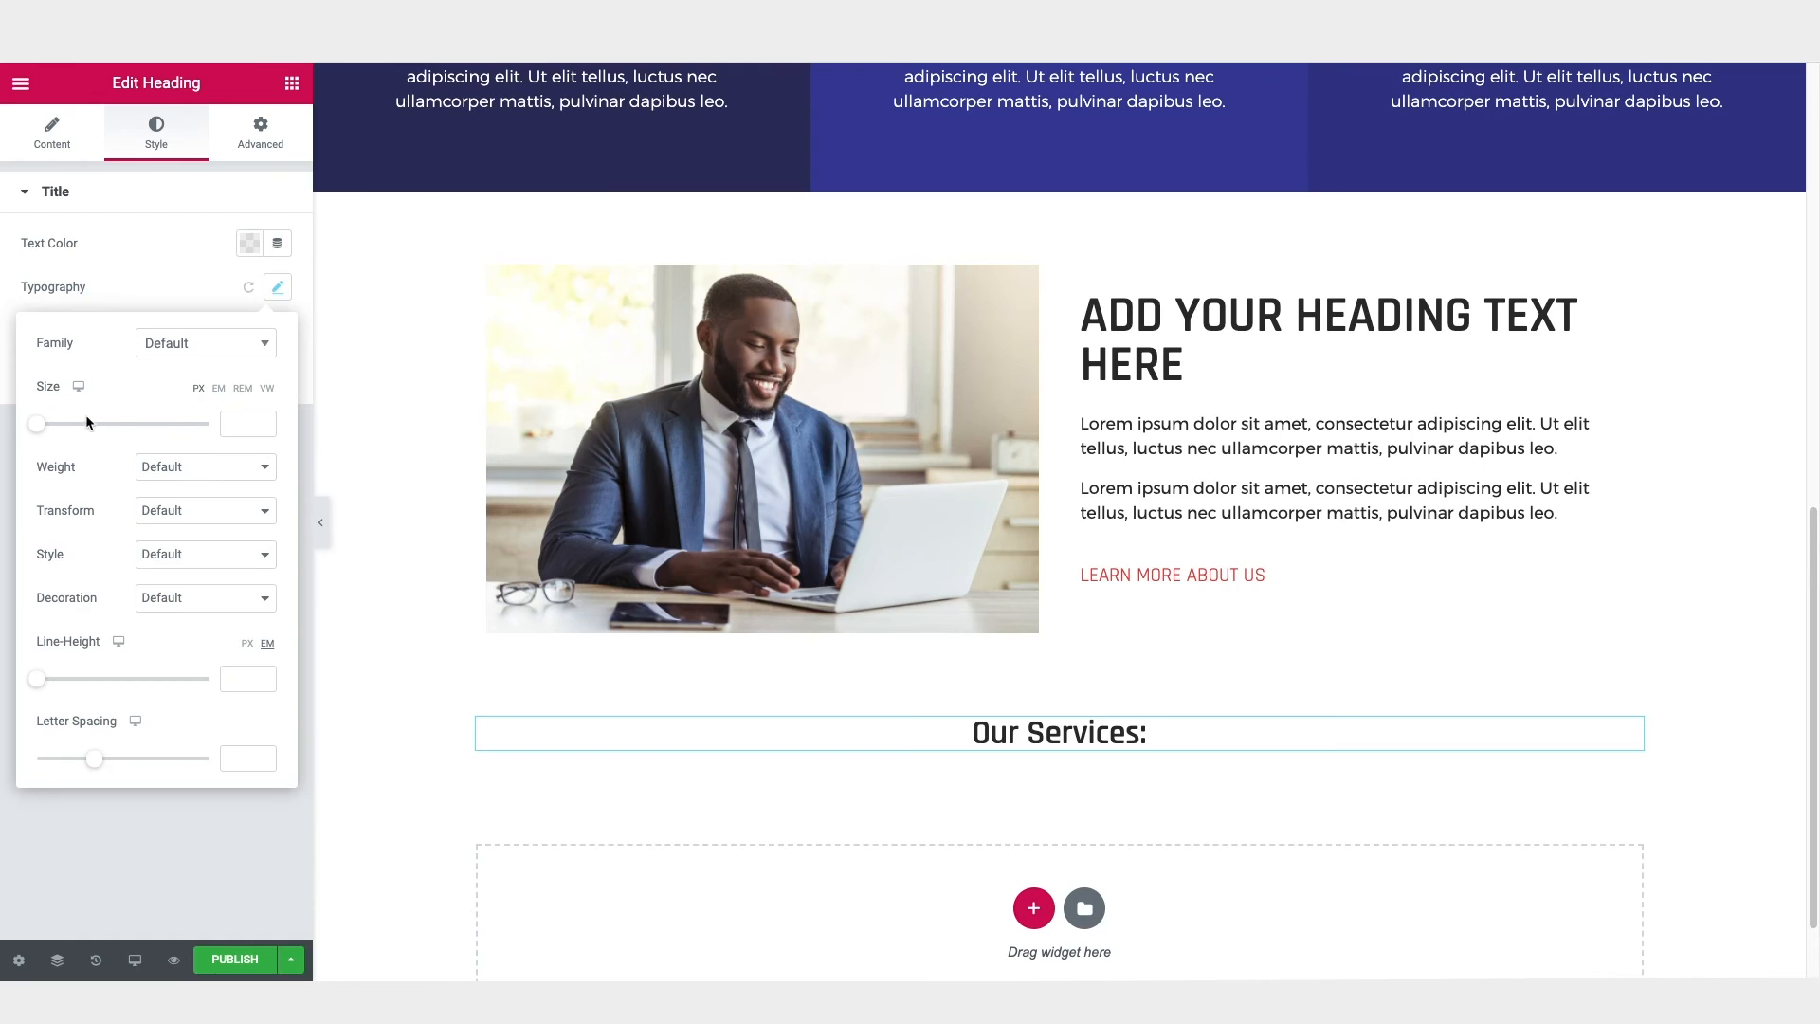
{"action": "left_click_drag", "start_coordinate": [41, 428], "coordinate": [75, 428]}
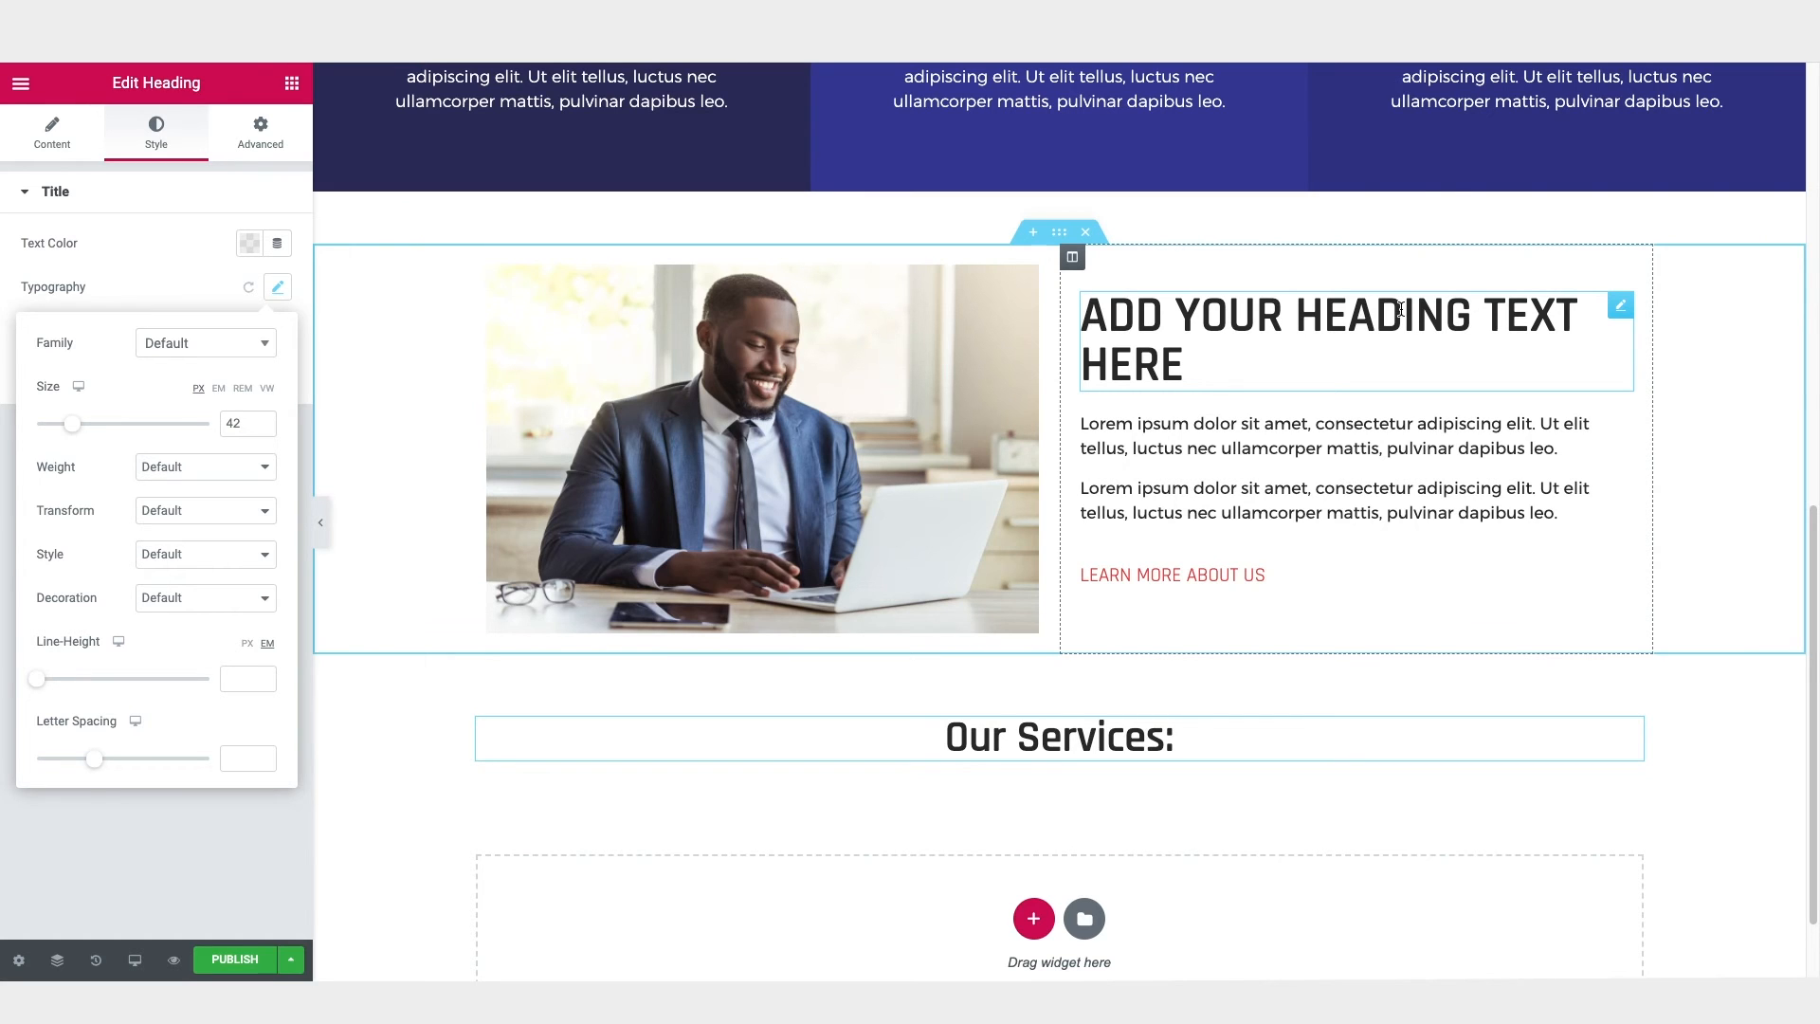
Step: Copy the style of the heading beside the photo onto the "Our Services:" heading and centre its alignment
{"action": "right_click", "coordinate": [1620, 307]}
{"action": "left_click", "coordinate": [1681, 402]}
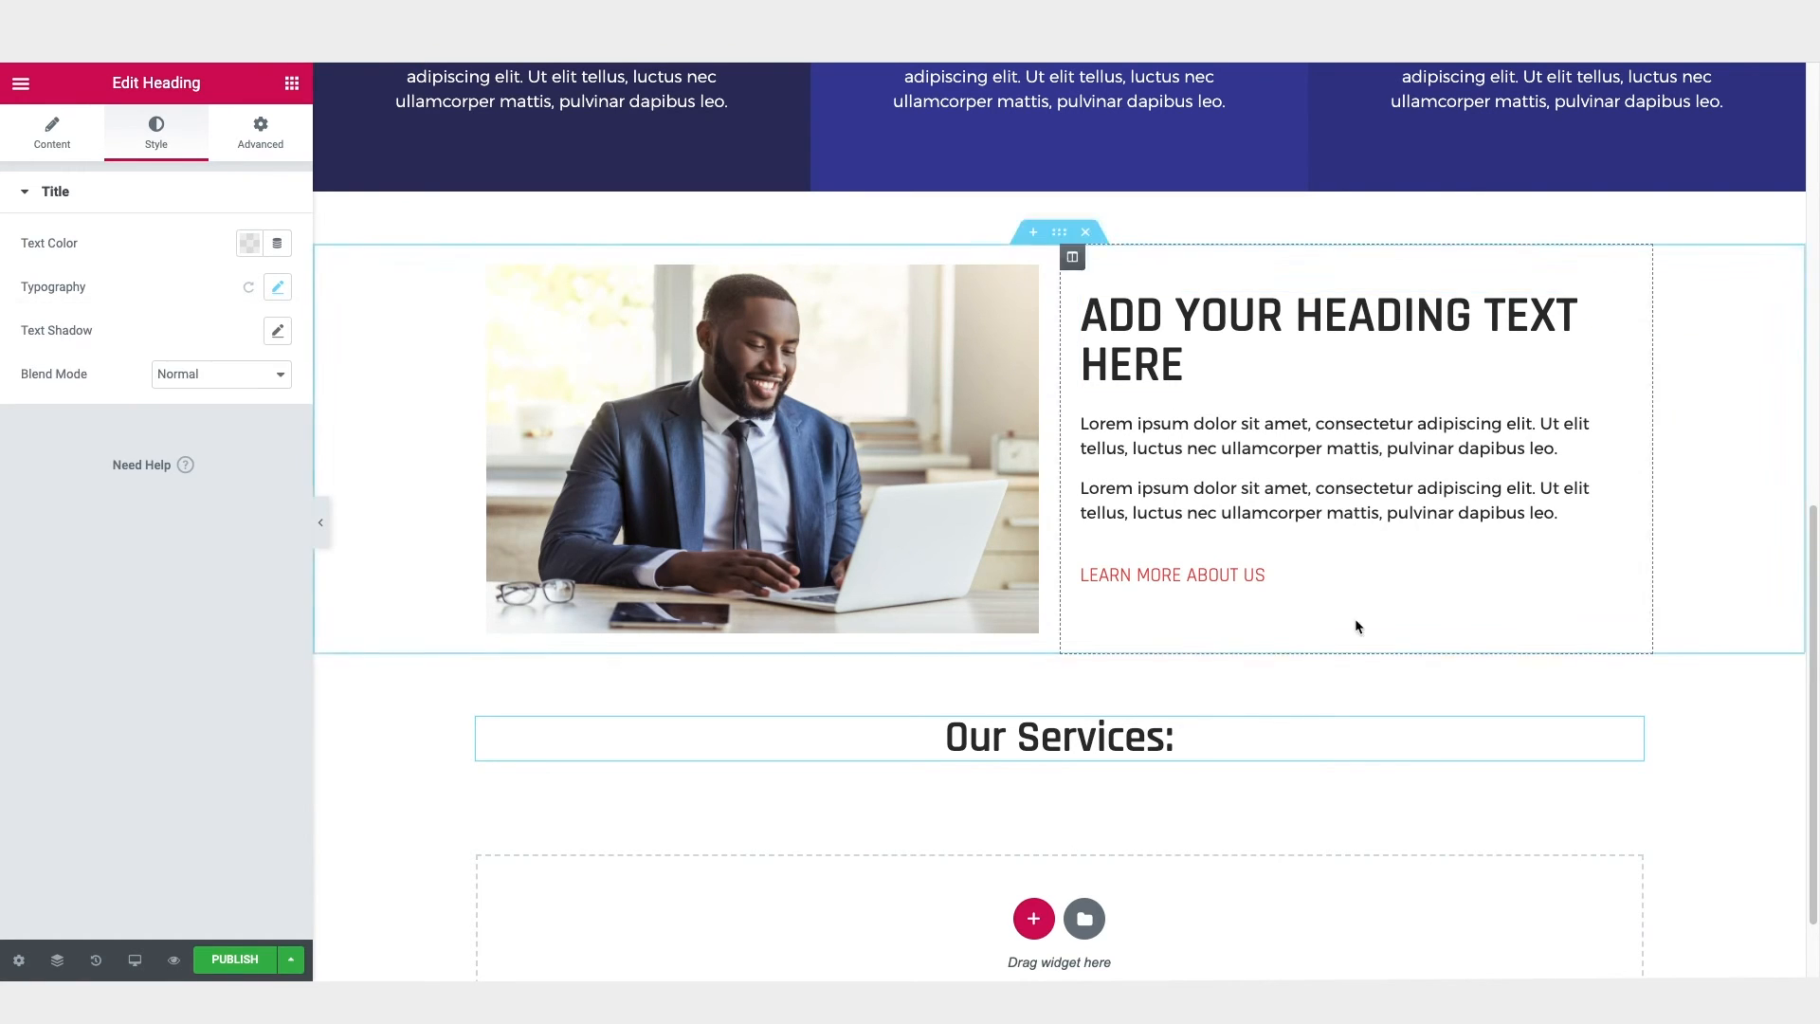
{"action": "right_click", "coordinate": [1163, 741]}
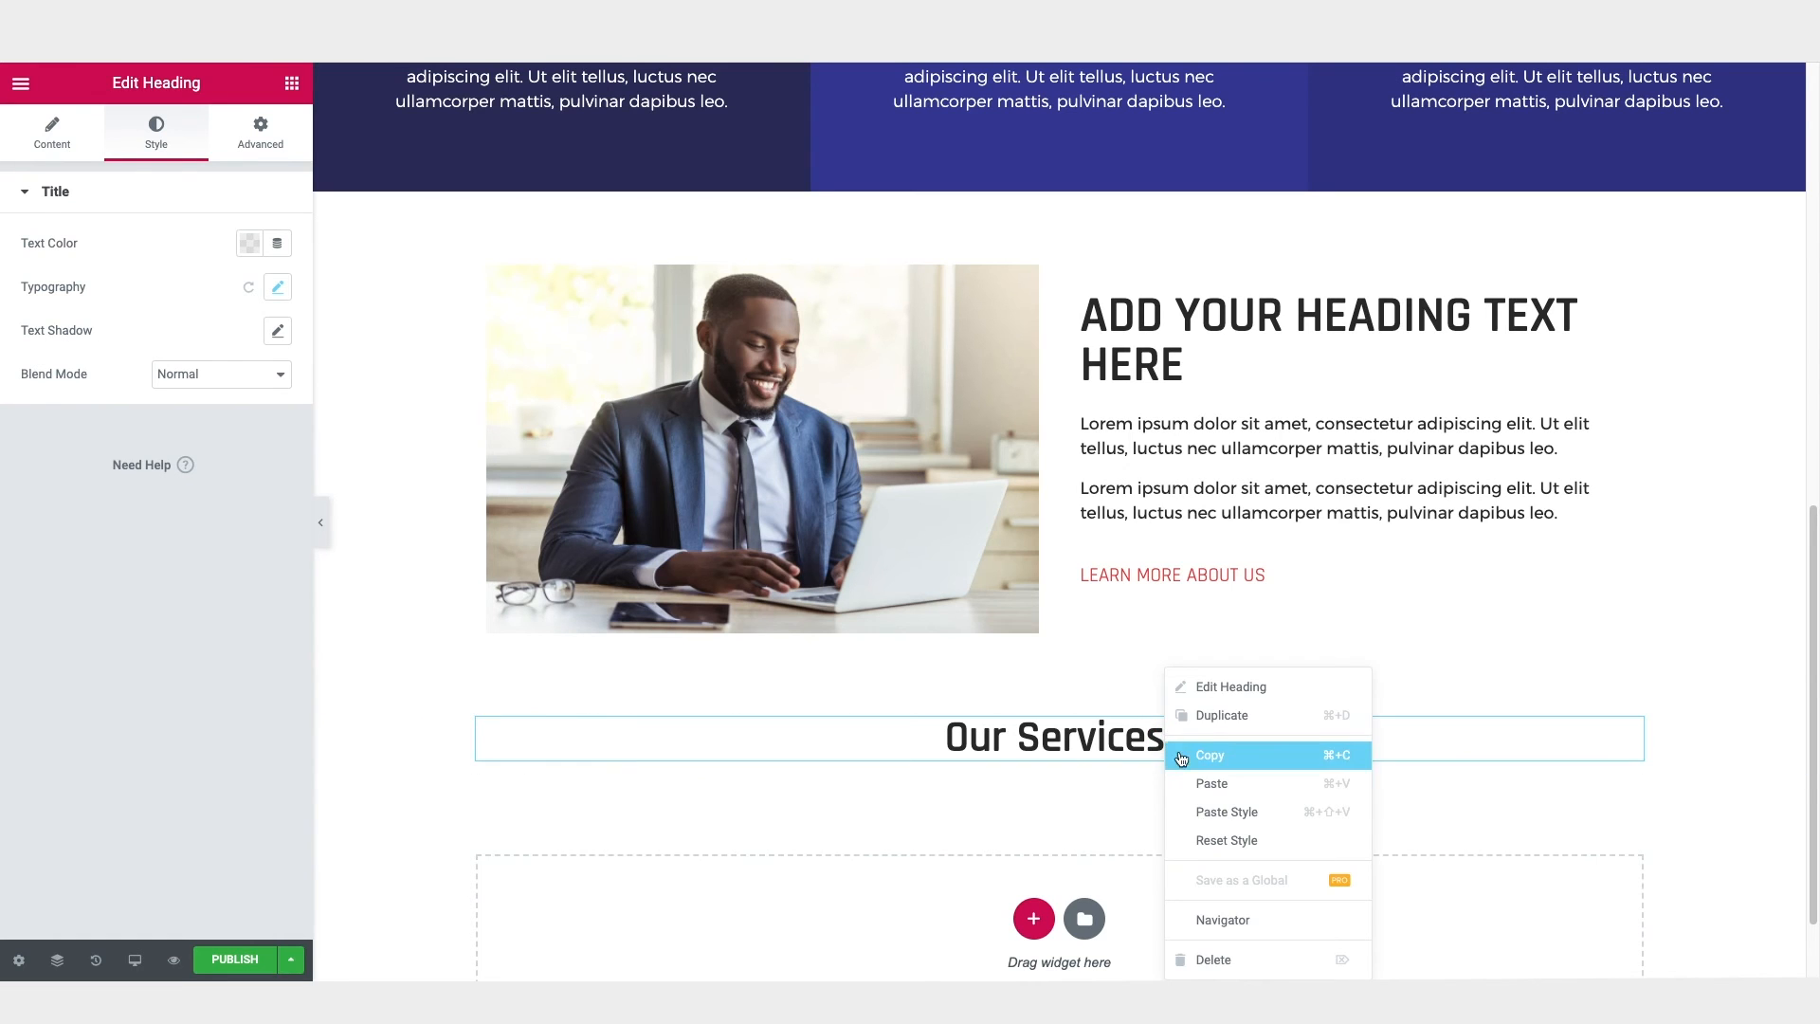
{"action": "left_click", "coordinate": [1214, 812]}
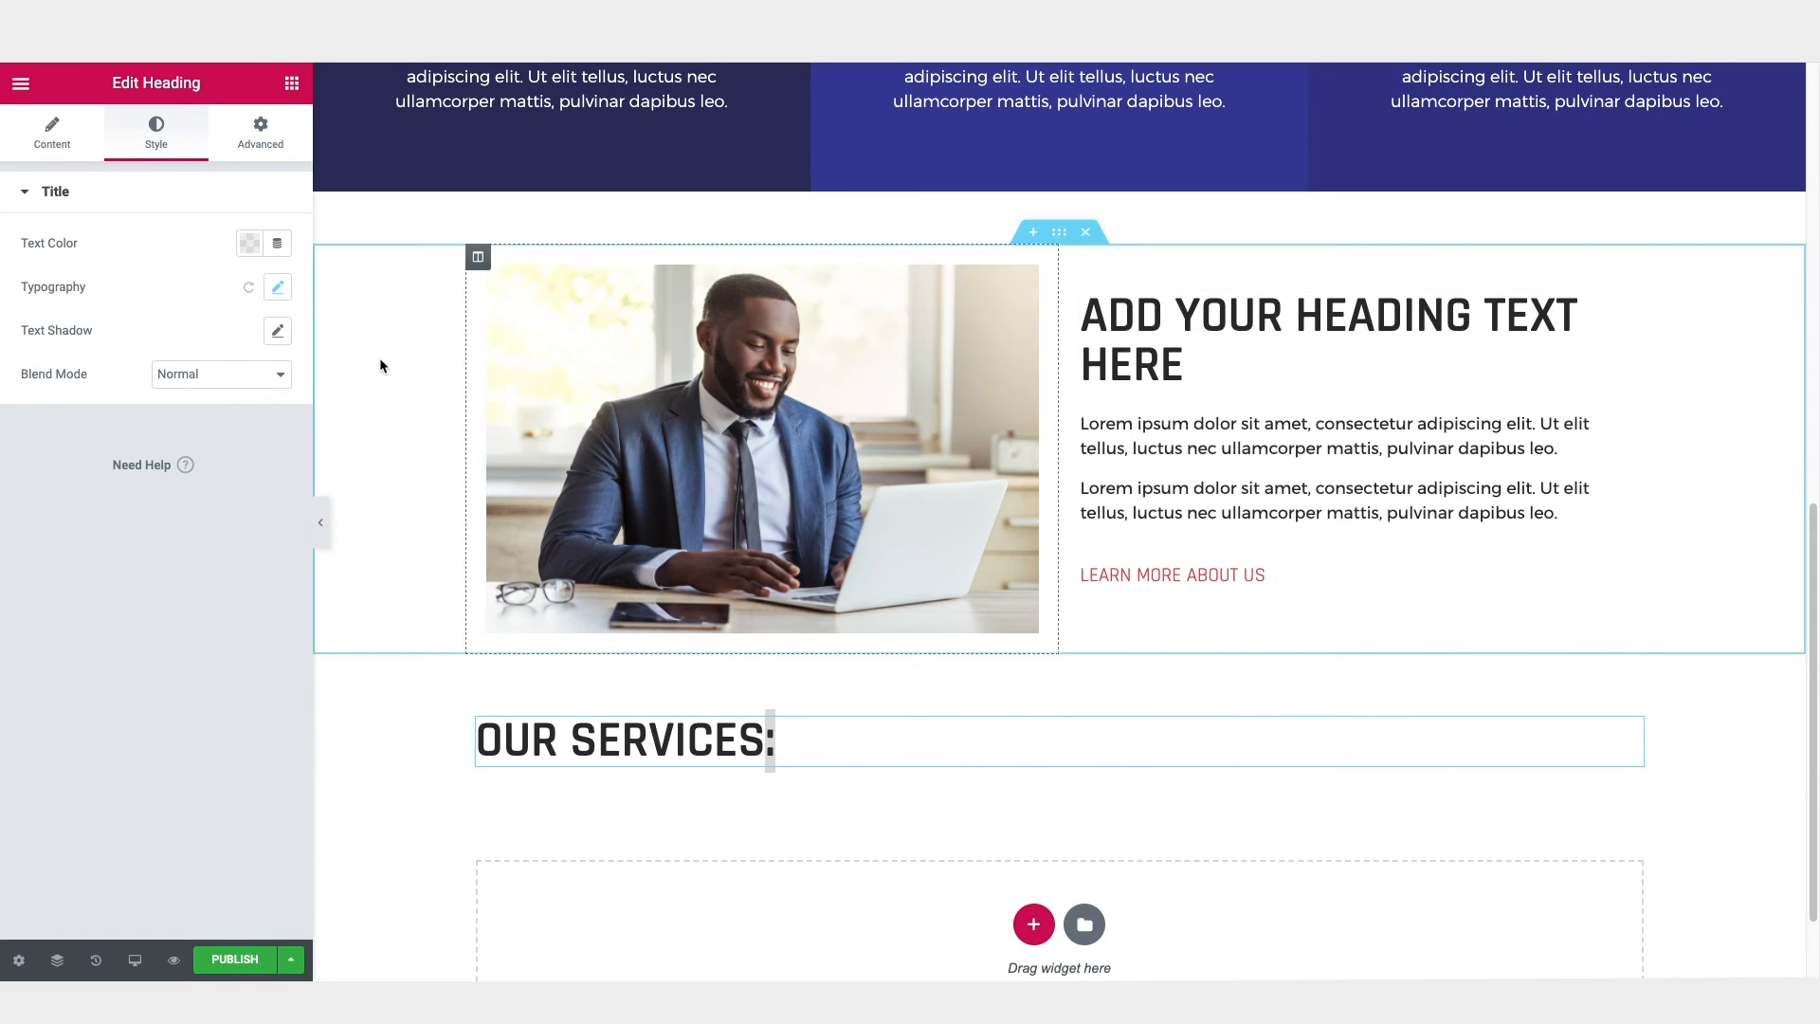
{"action": "left_click", "coordinate": [52, 133]}
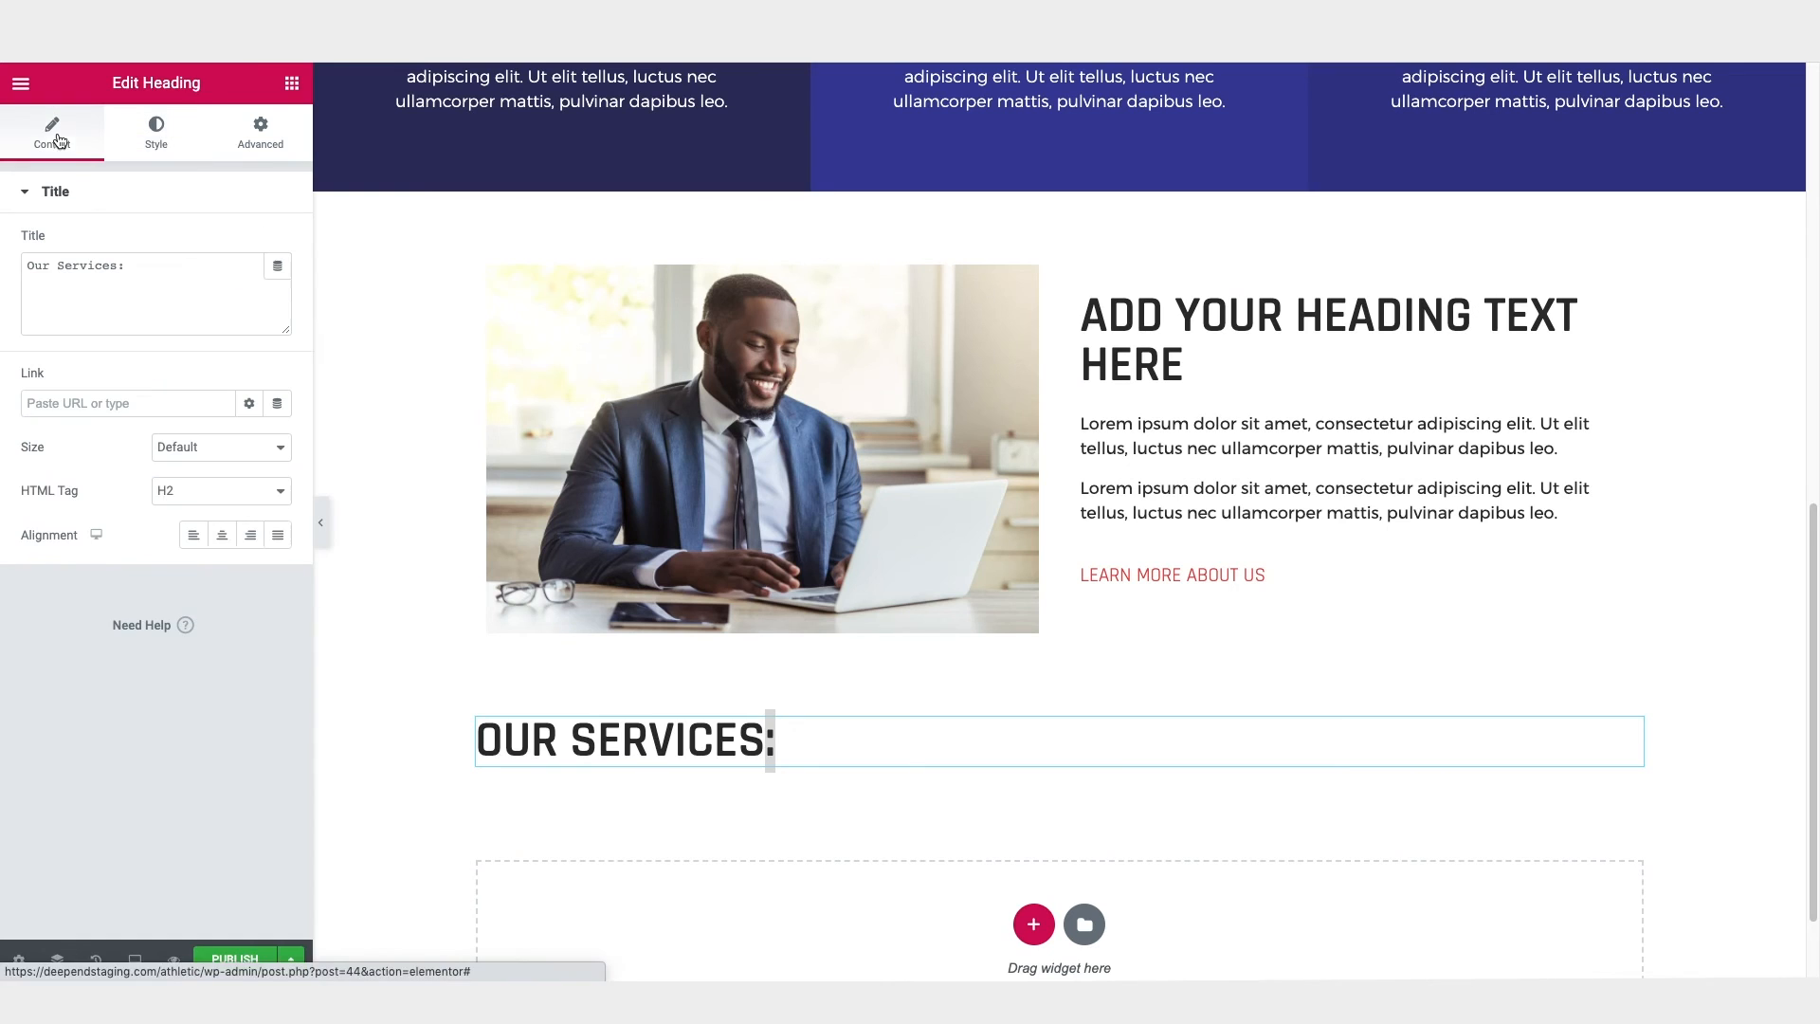
{"action": "left_click", "coordinate": [222, 535]}
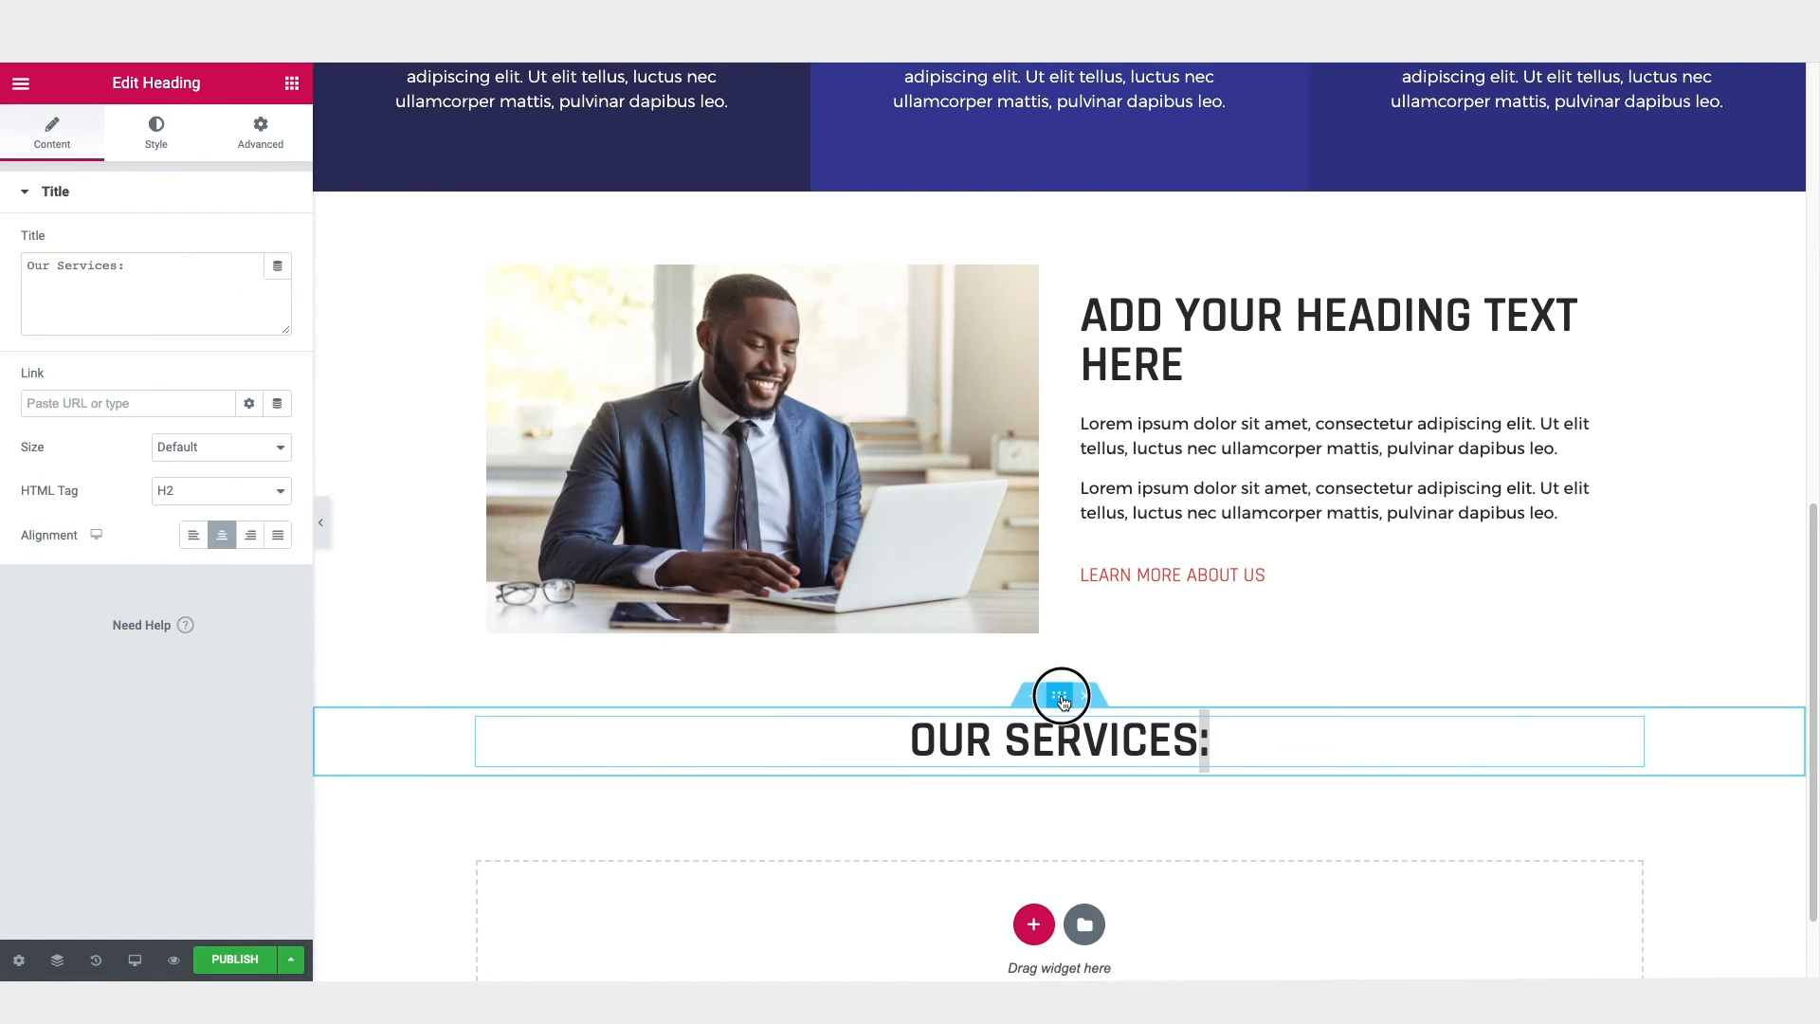
Step: Give the "Our Services:" section a classic background with the colour #4564FD
{"action": "left_click", "coordinate": [1060, 698]}
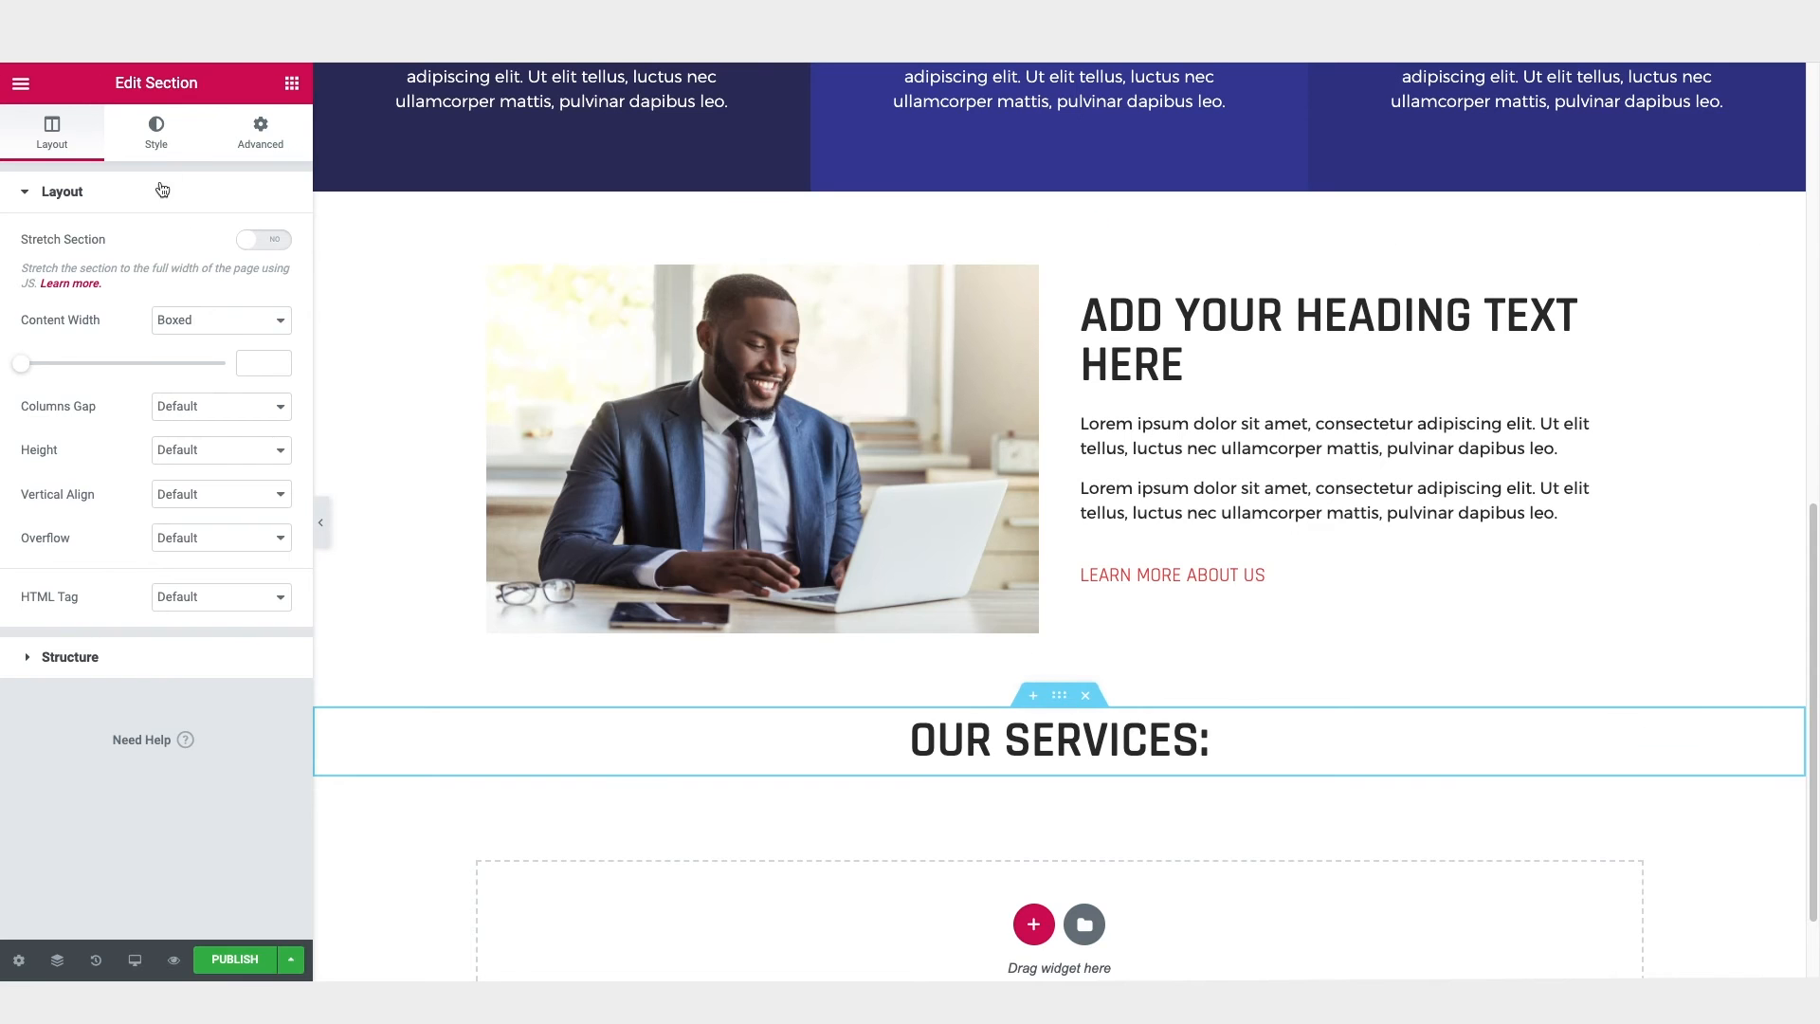
{"action": "left_click", "coordinate": [163, 142]}
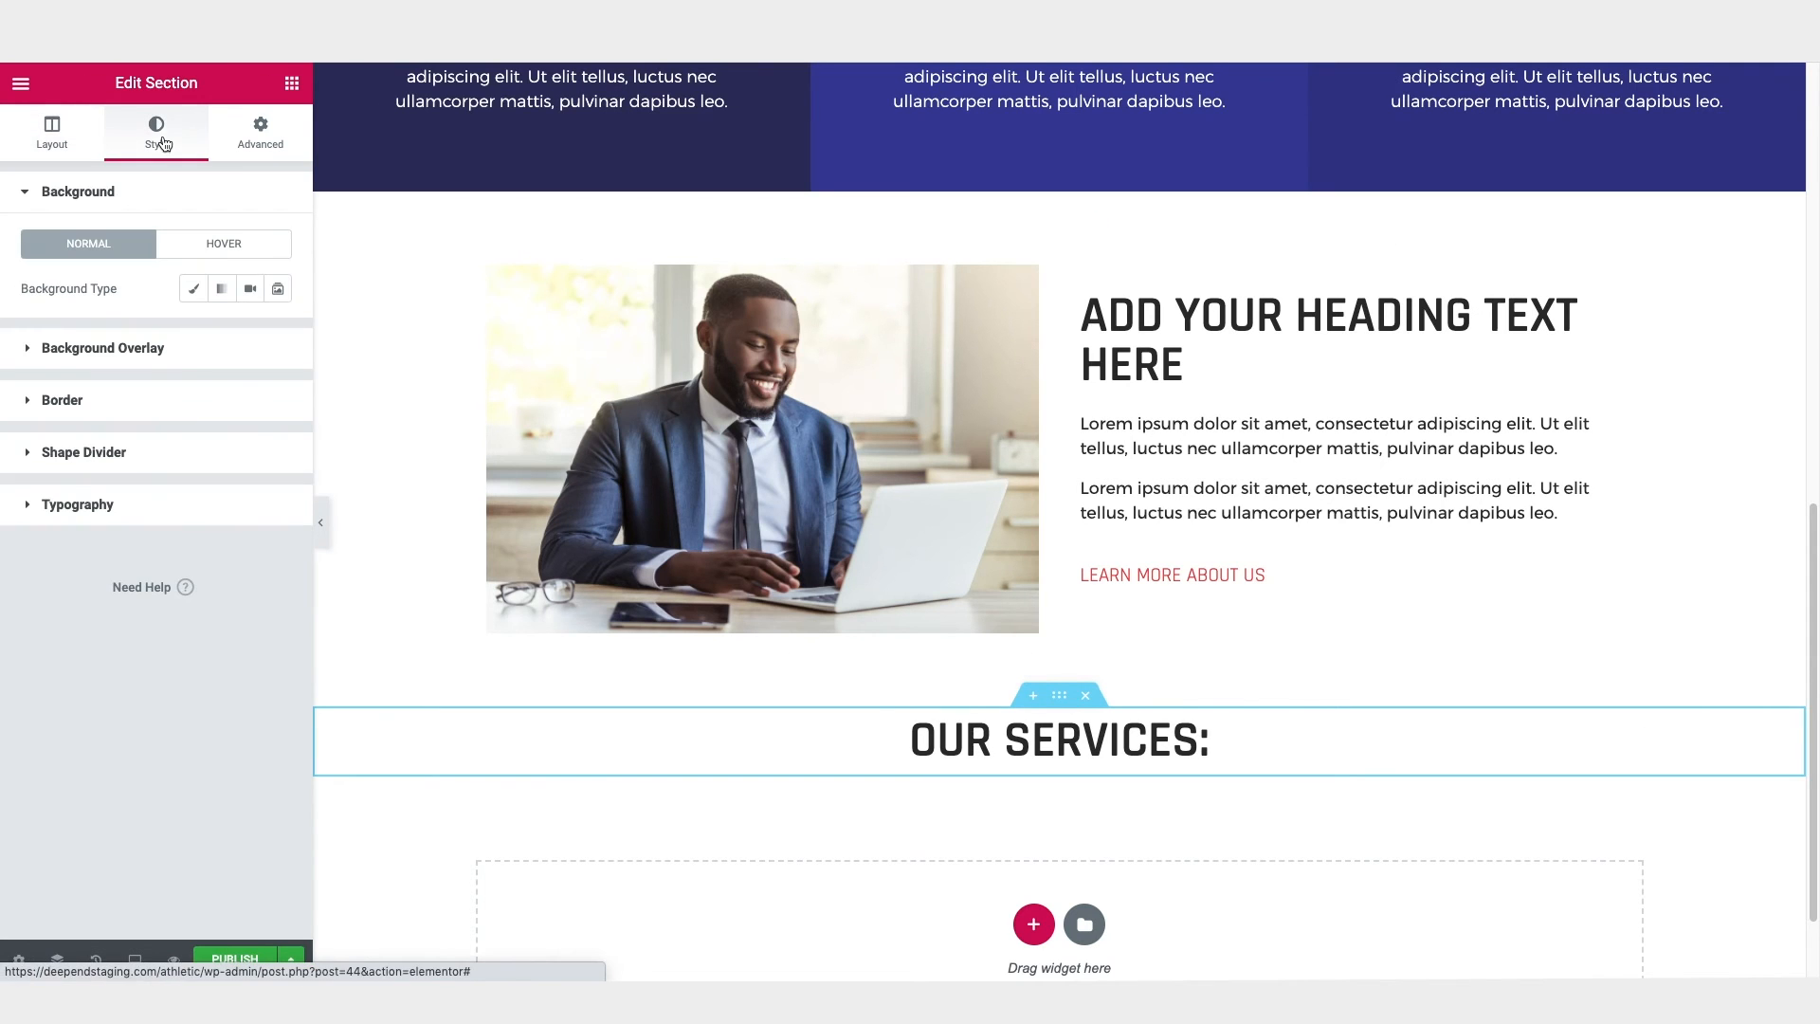
{"action": "left_click", "coordinate": [195, 294]}
{"action": "left_click", "coordinate": [248, 334]}
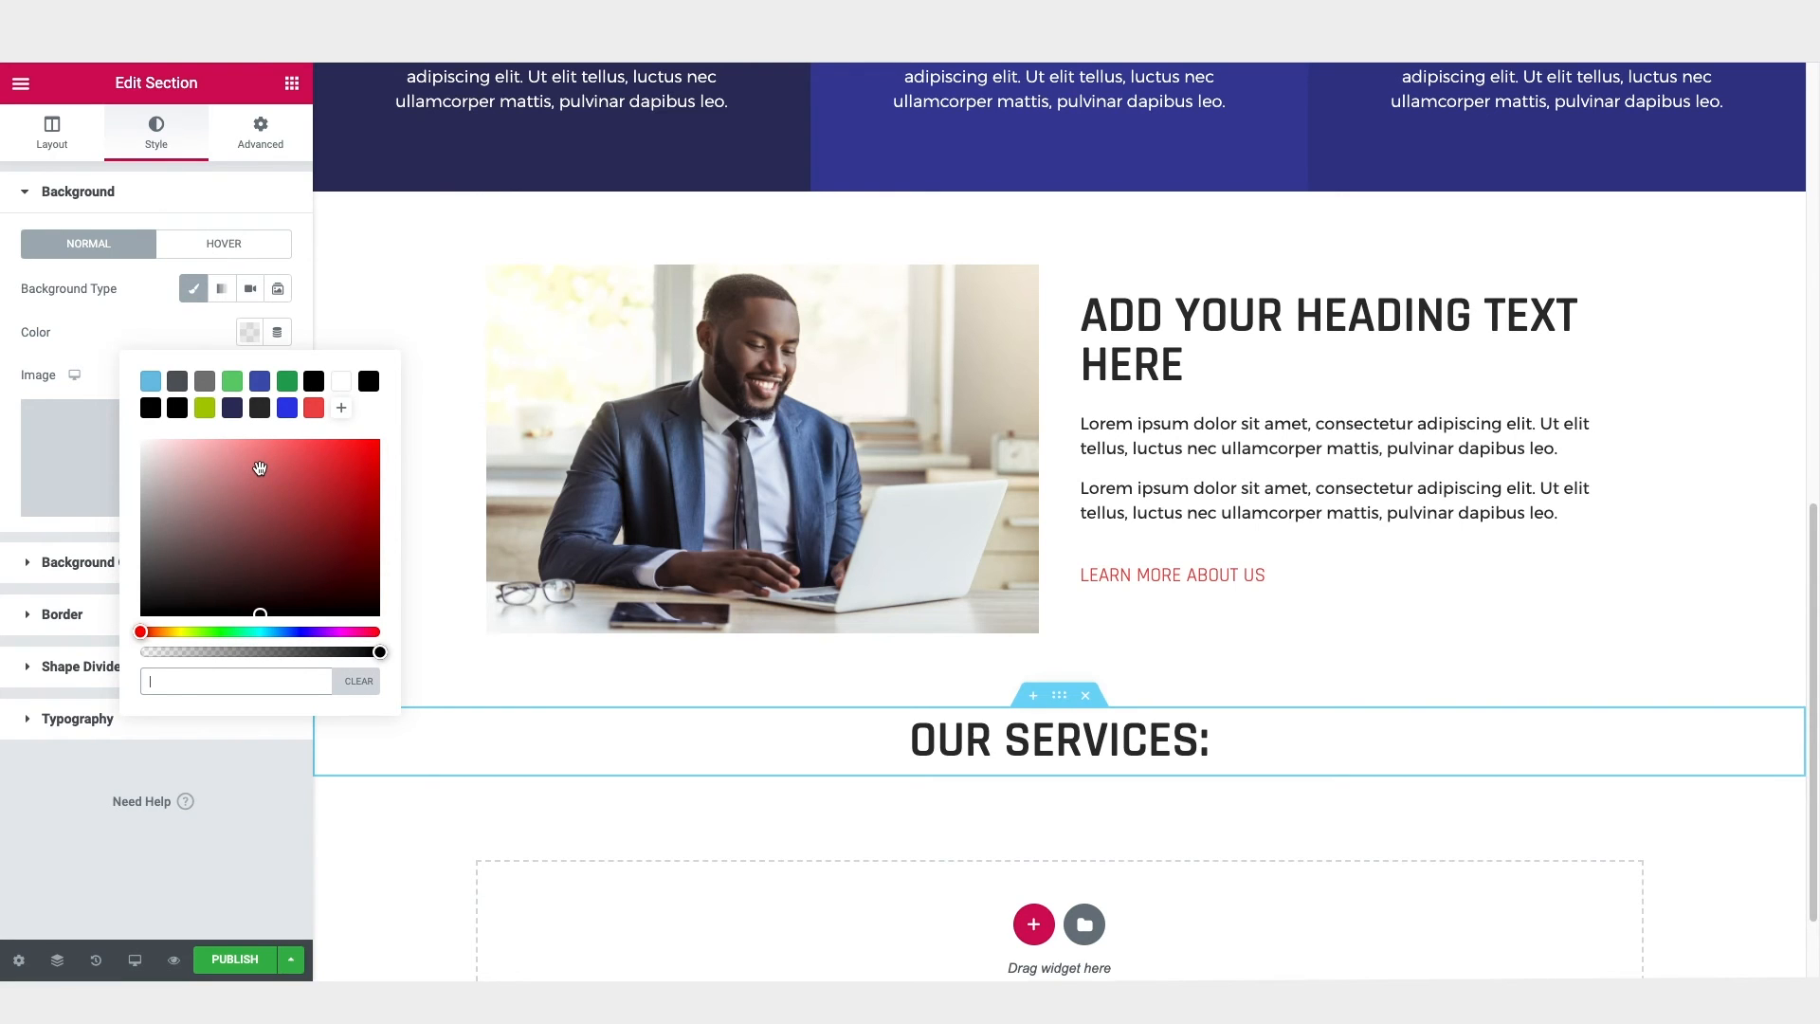
{"action": "key", "text": "ctrl+v"}
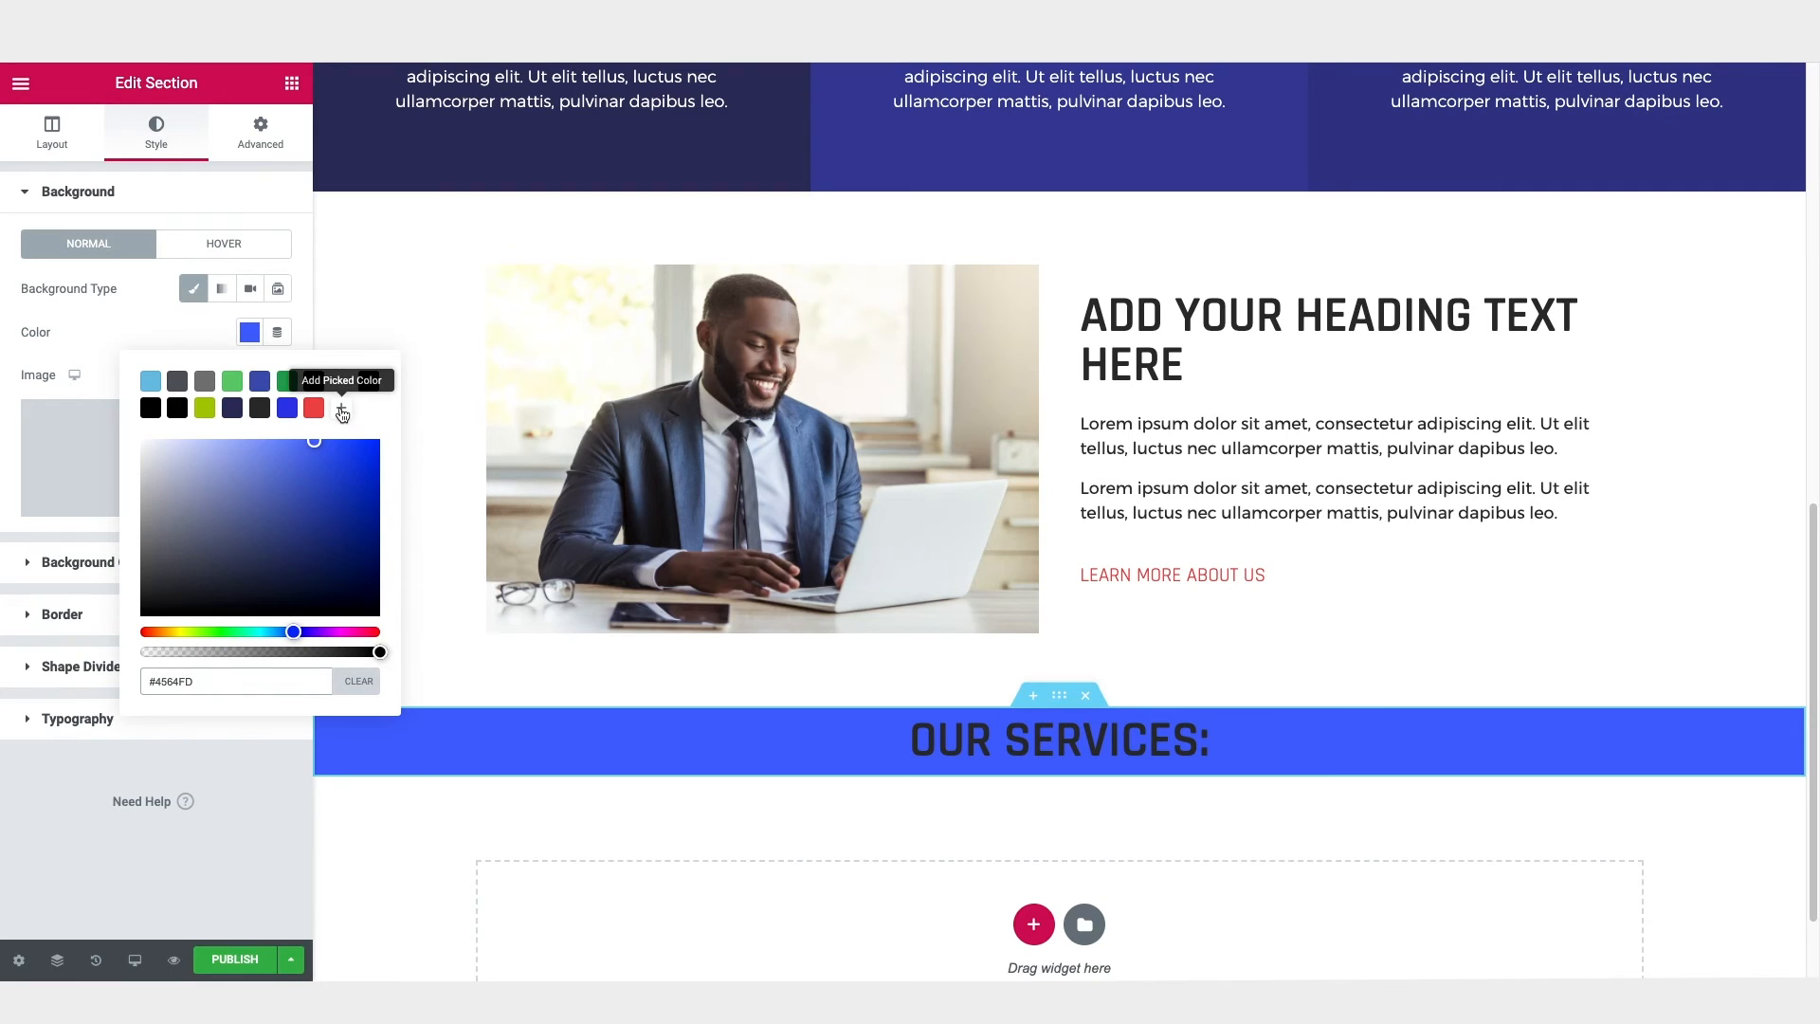
Step: Save the section's blue background colour to the colour palette and set the "Our Services:" heading's text colour to white (#FFFFFF)
{"action": "left_click", "coordinate": [341, 410]}
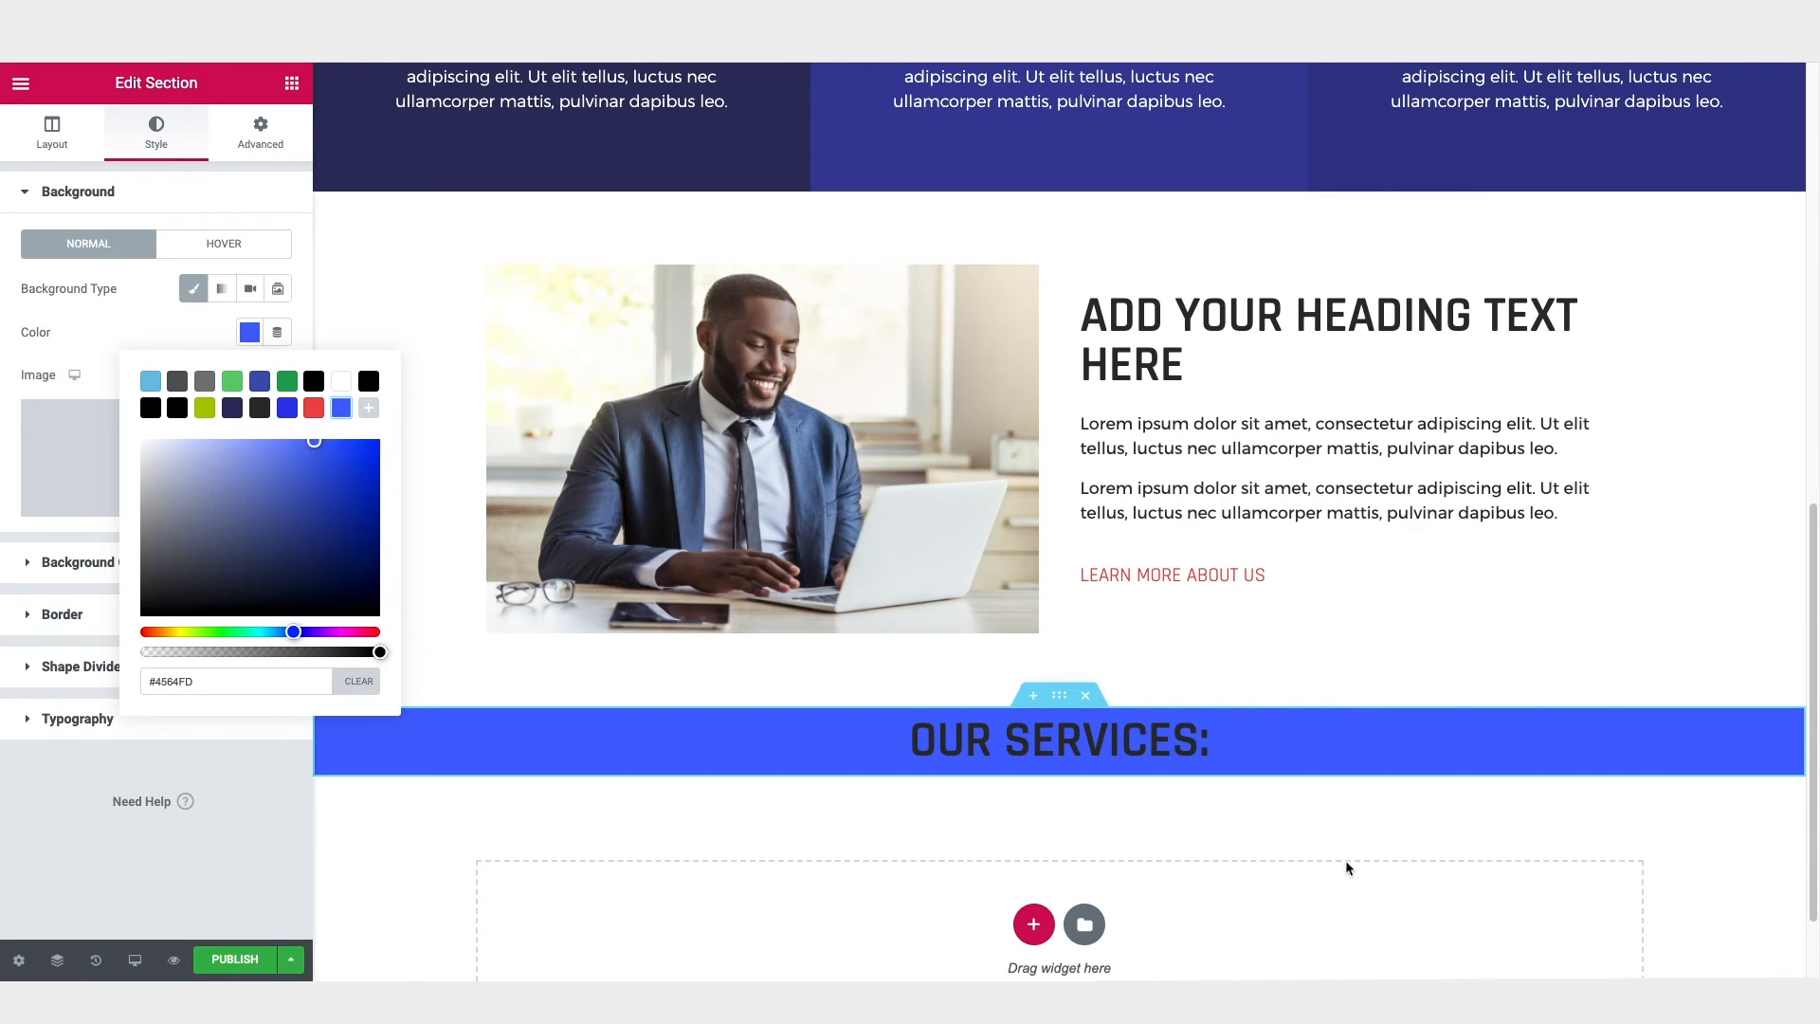
{"action": "left_click", "coordinate": [1180, 744]}
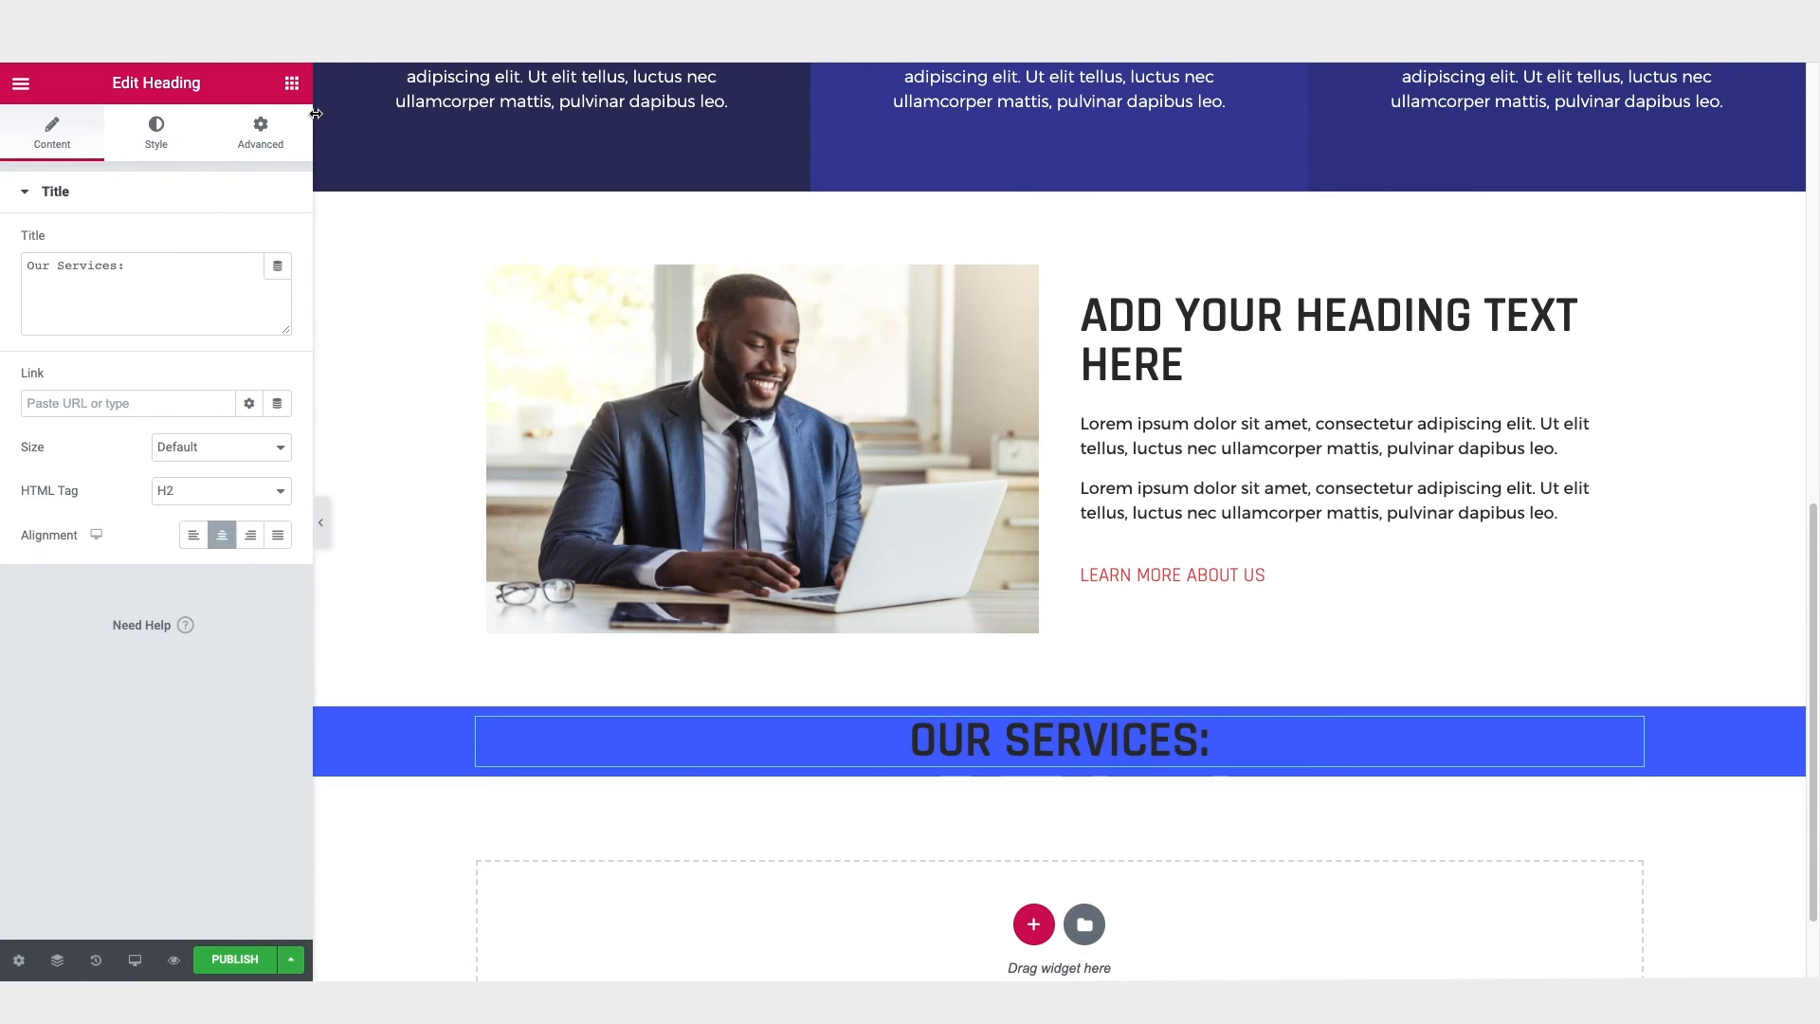
{"action": "left_click", "coordinate": [188, 158]}
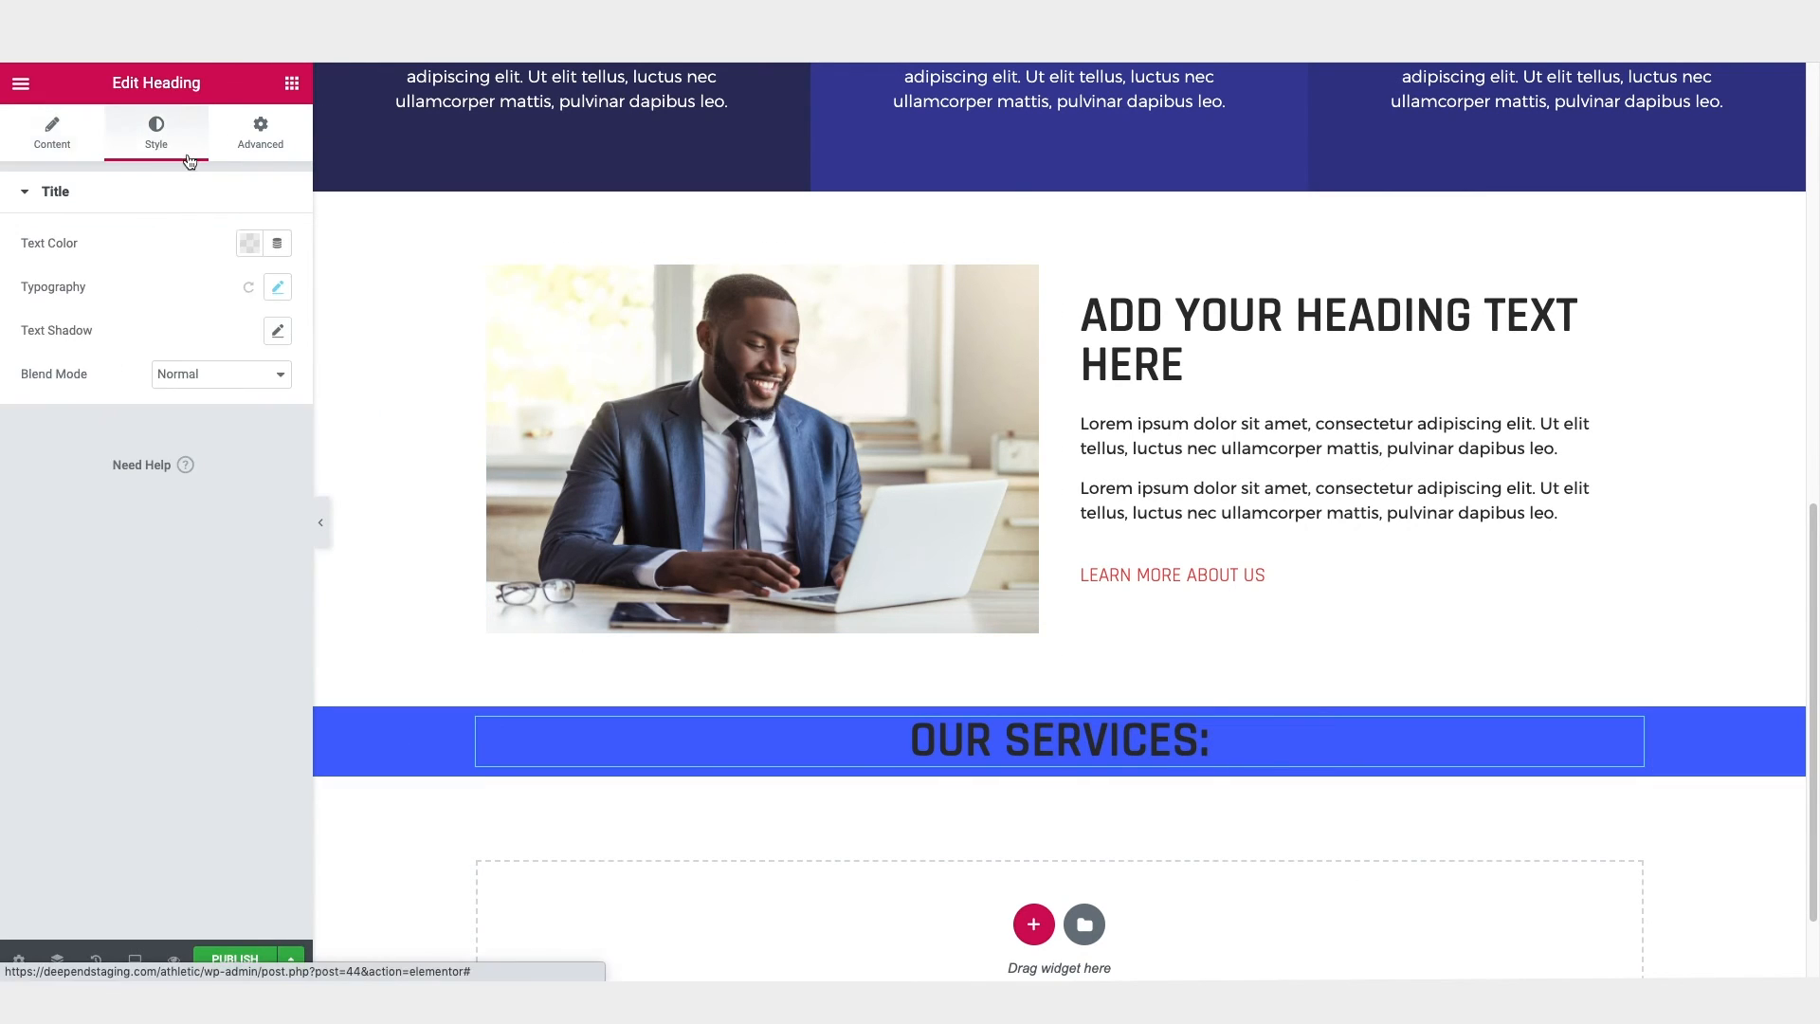
{"action": "left_click", "coordinate": [250, 244]}
{"action": "left_click", "coordinate": [341, 302]}
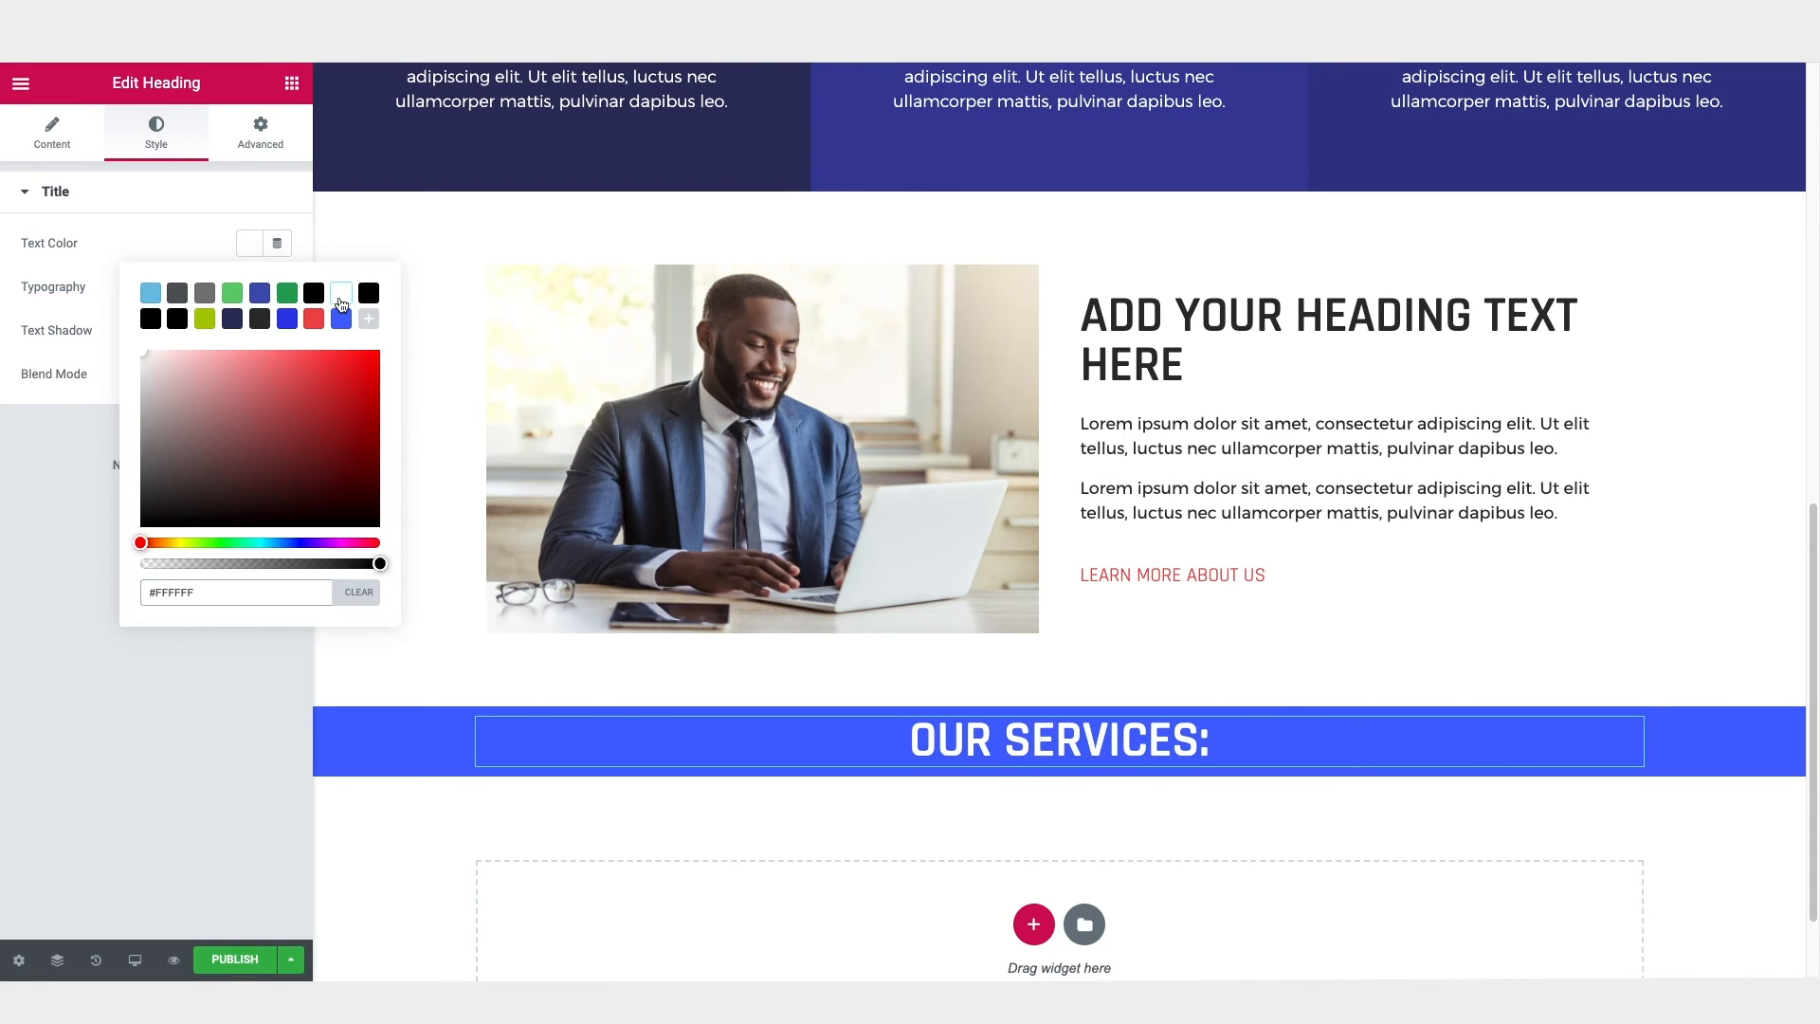
Step: Start adding a new section below the "Our Services:" section by bringing up its column structure choices, and close the colour picker
{"action": "scroll", "coordinate": [1067, 546], "scroll_direction": "down", "scroll_amount": 3}
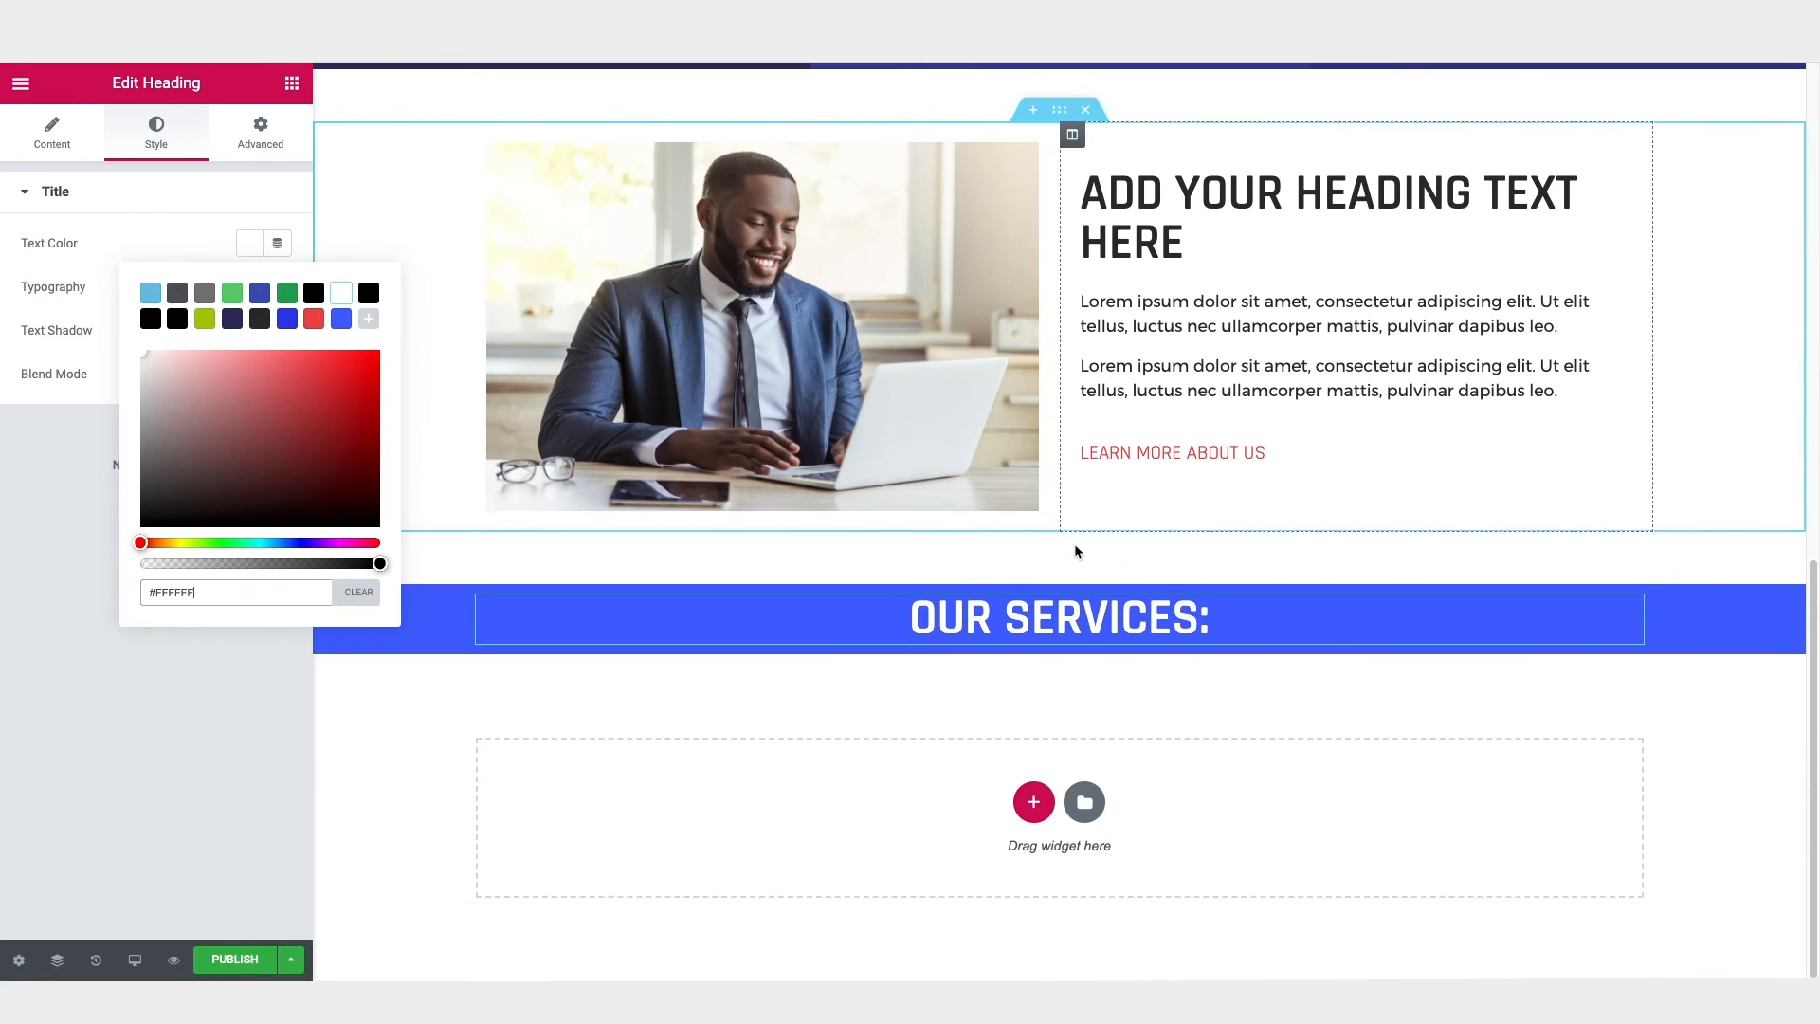
{"action": "left_click", "coordinate": [1034, 802]}
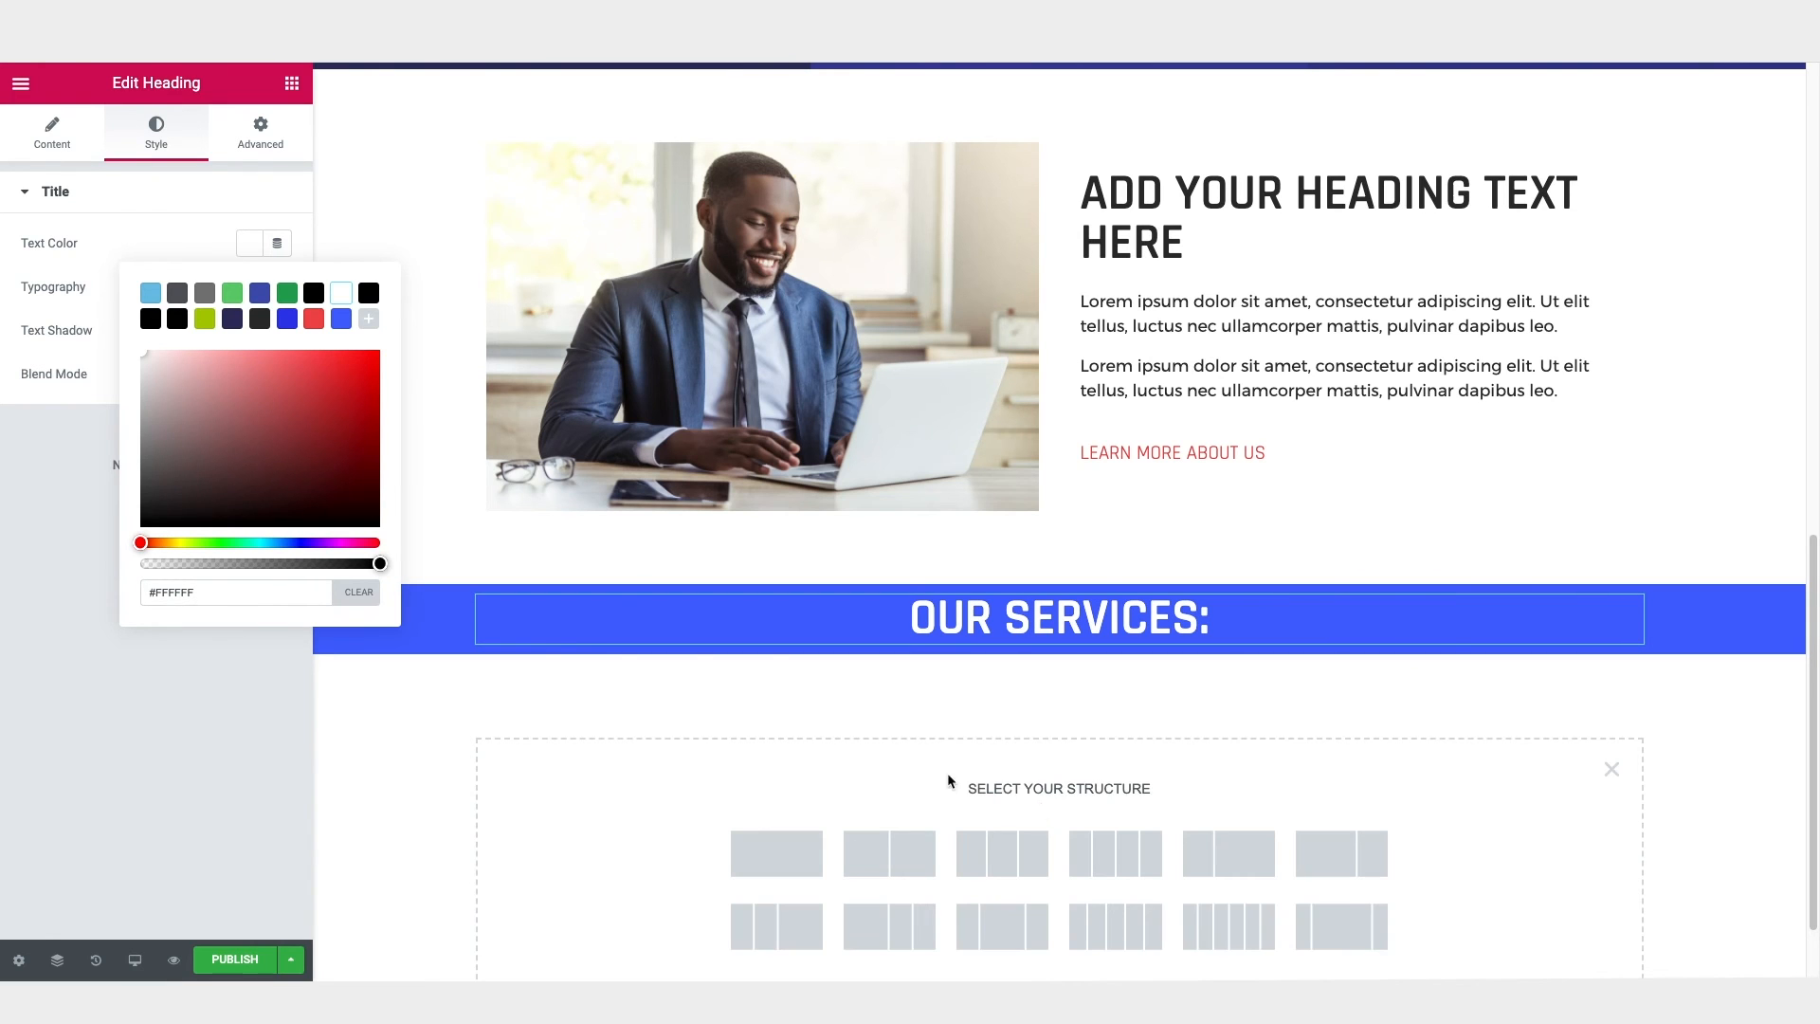
{"action": "left_click", "coordinate": [248, 246]}
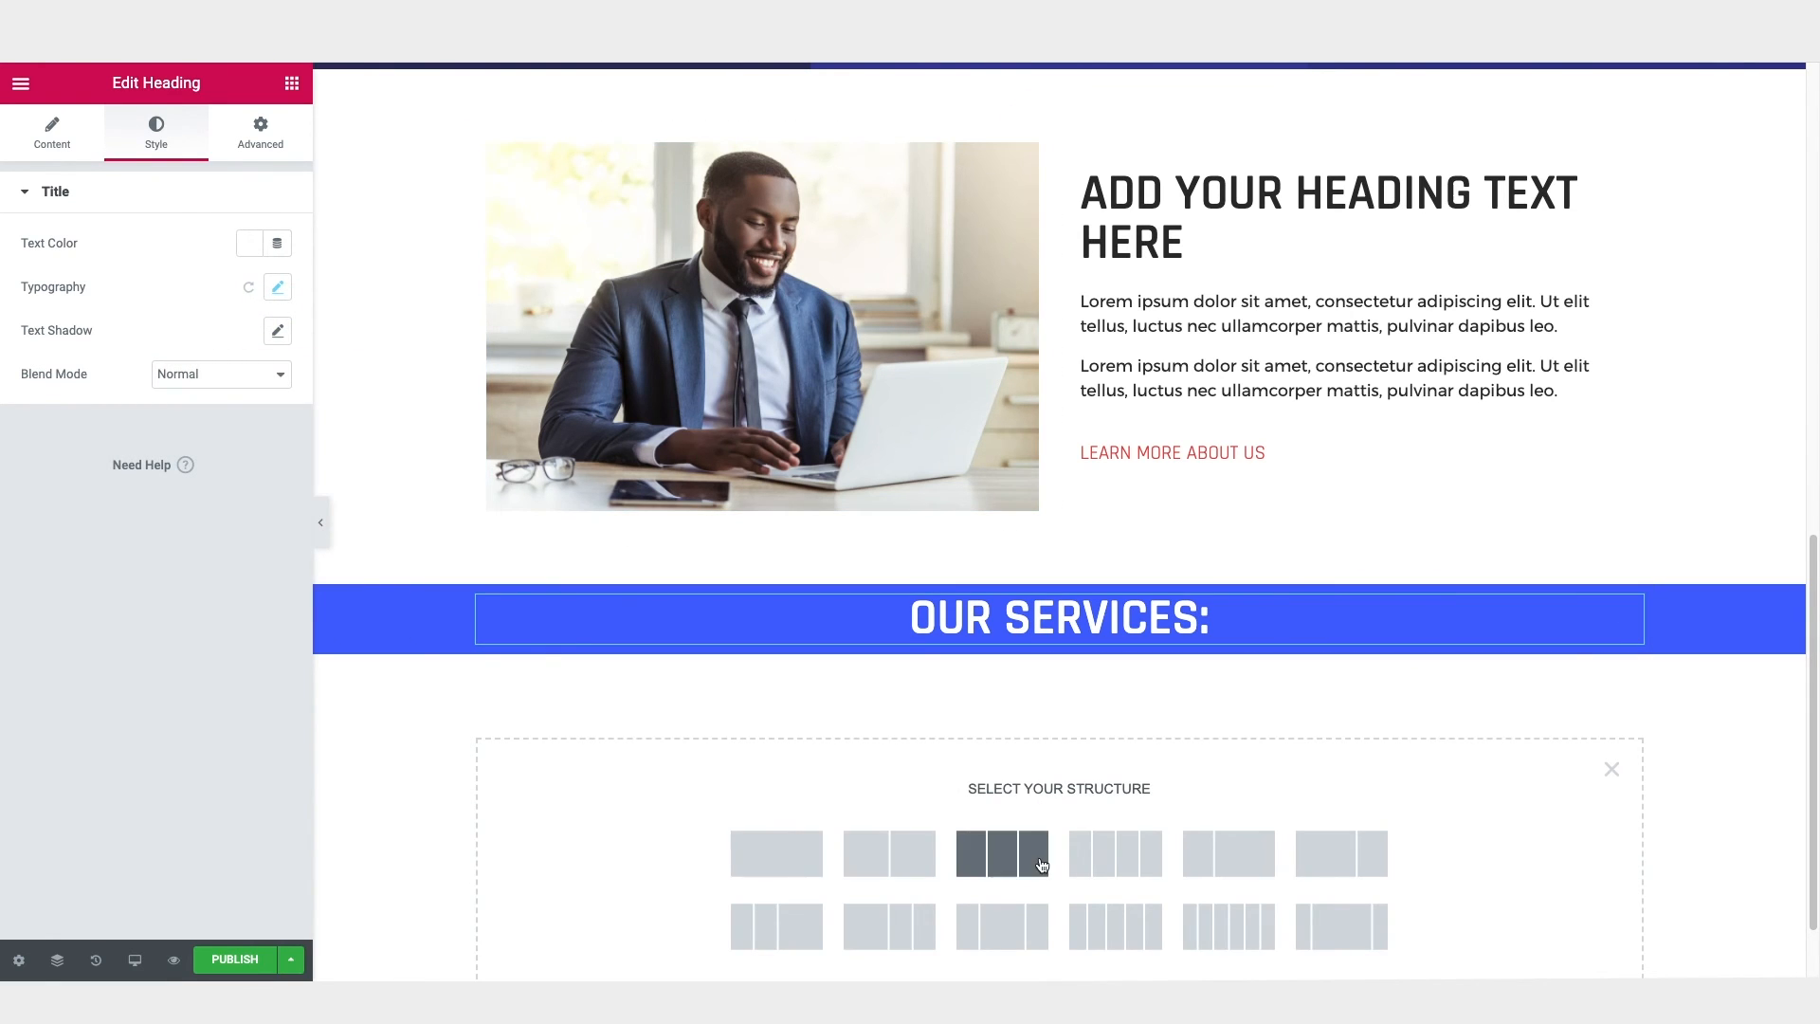
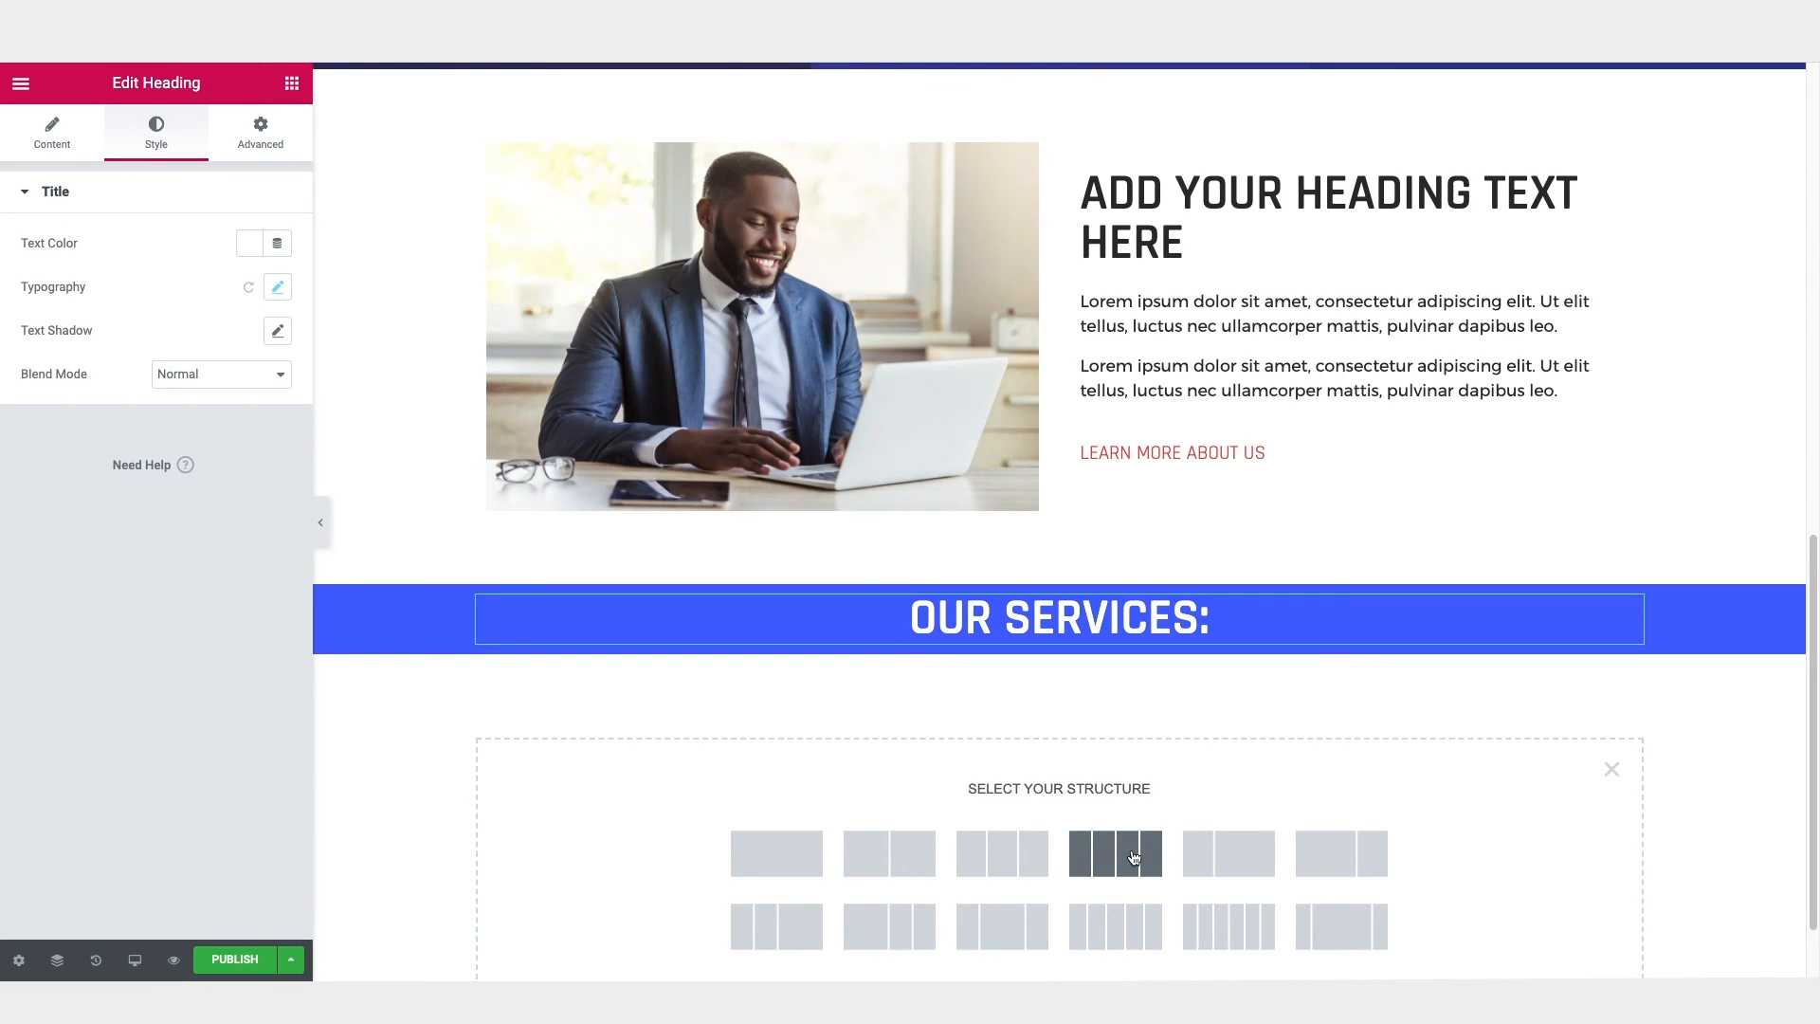
Step: Create a three-column section with Full Width content below "Our Services:" and place a Heading widget in its first column
{"action": "left_click", "coordinate": [1005, 862]}
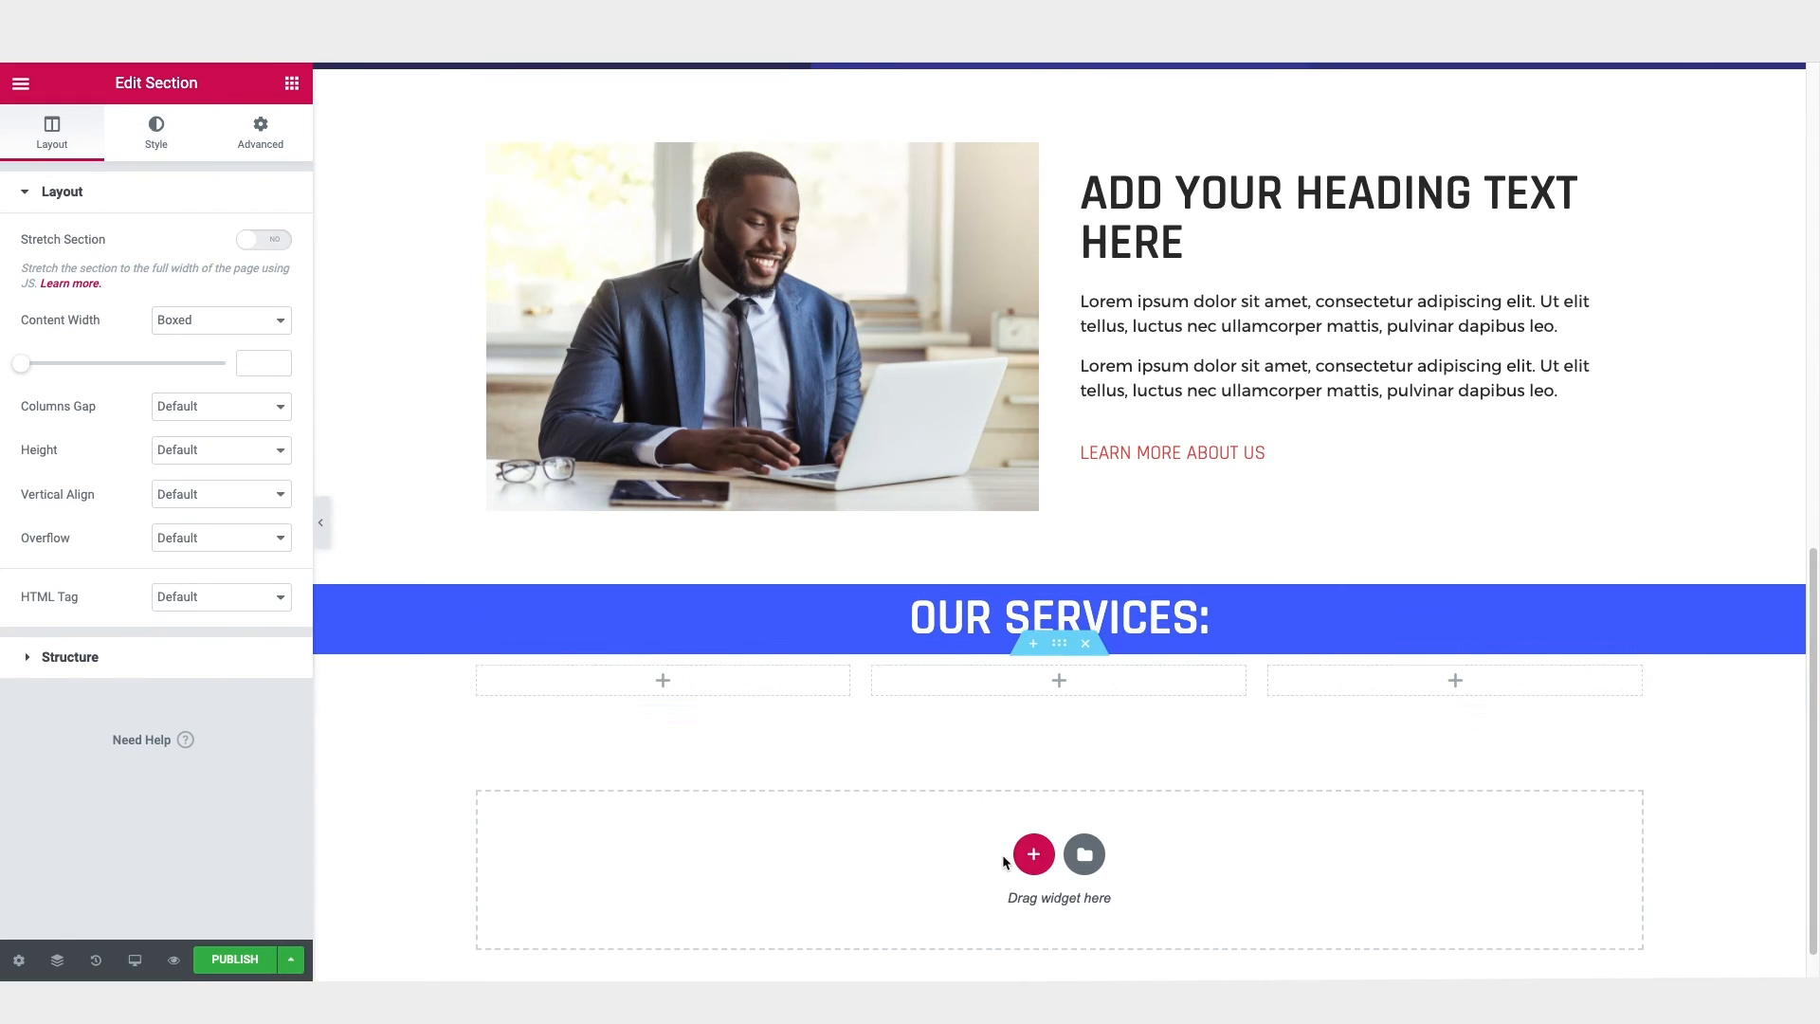
{"action": "left_click", "coordinate": [198, 328]}
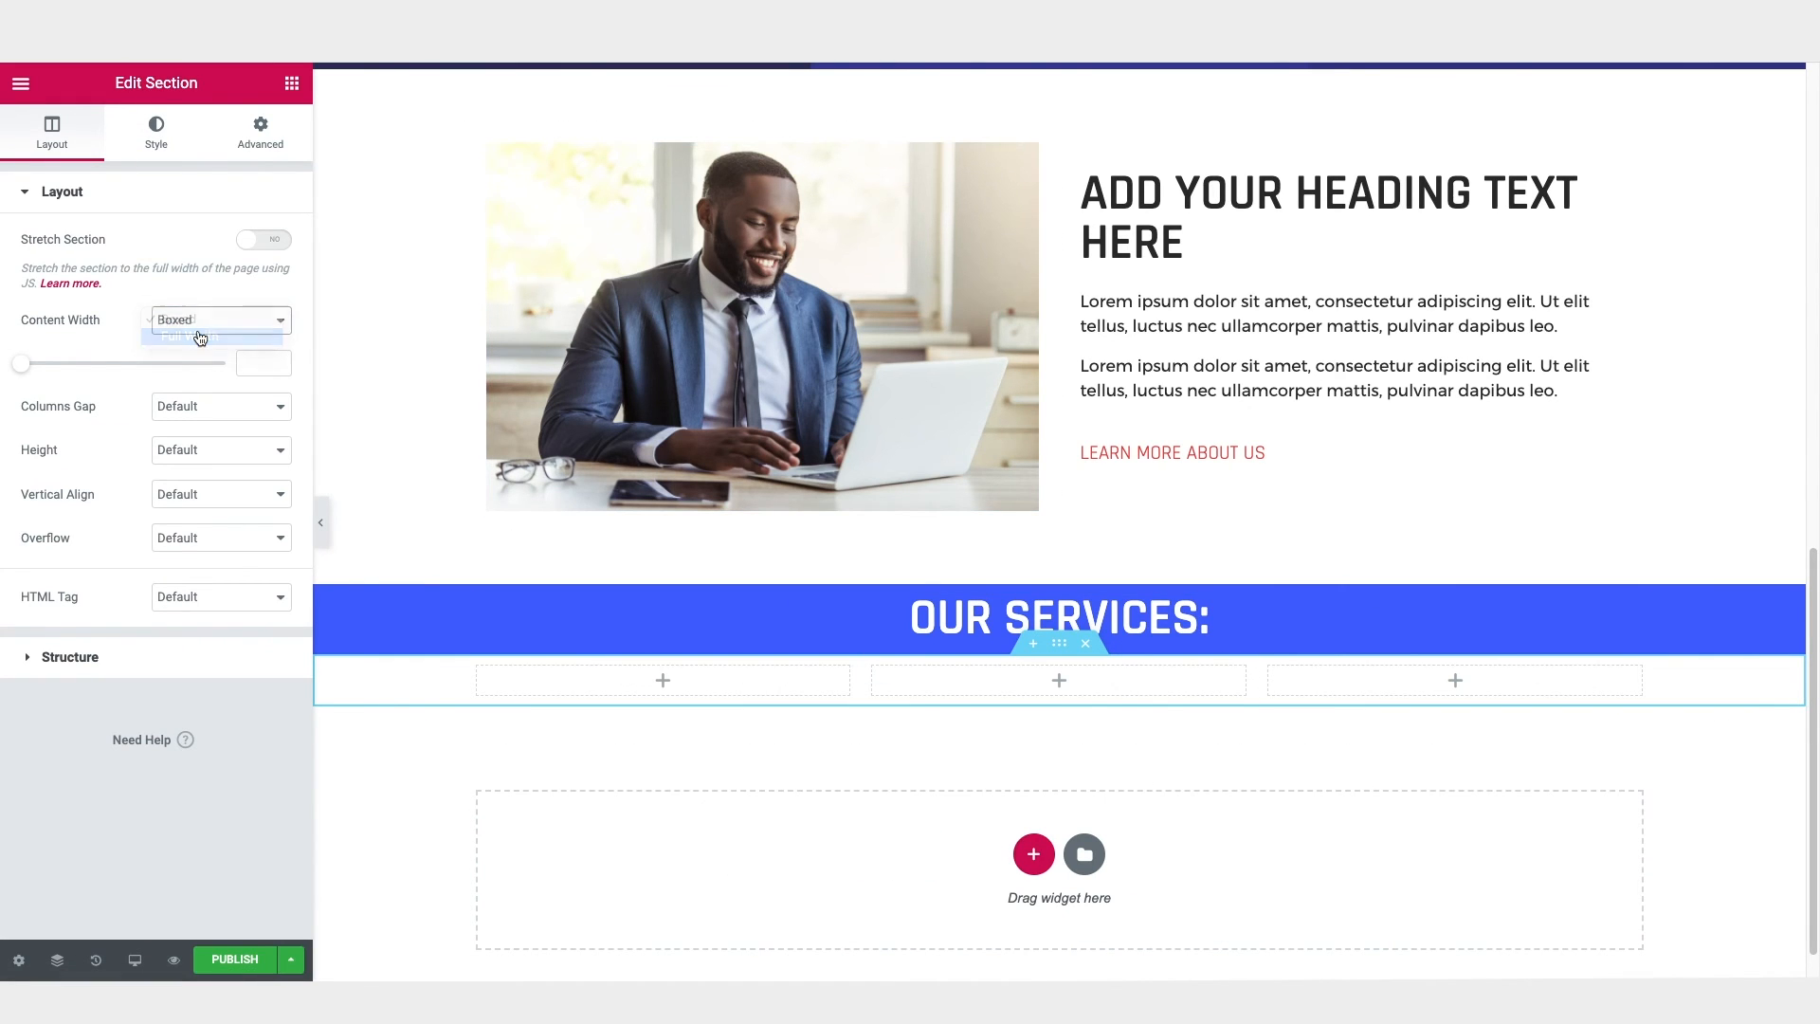
{"action": "left_click", "coordinate": [199, 337]}
{"action": "left_click", "coordinate": [292, 84]}
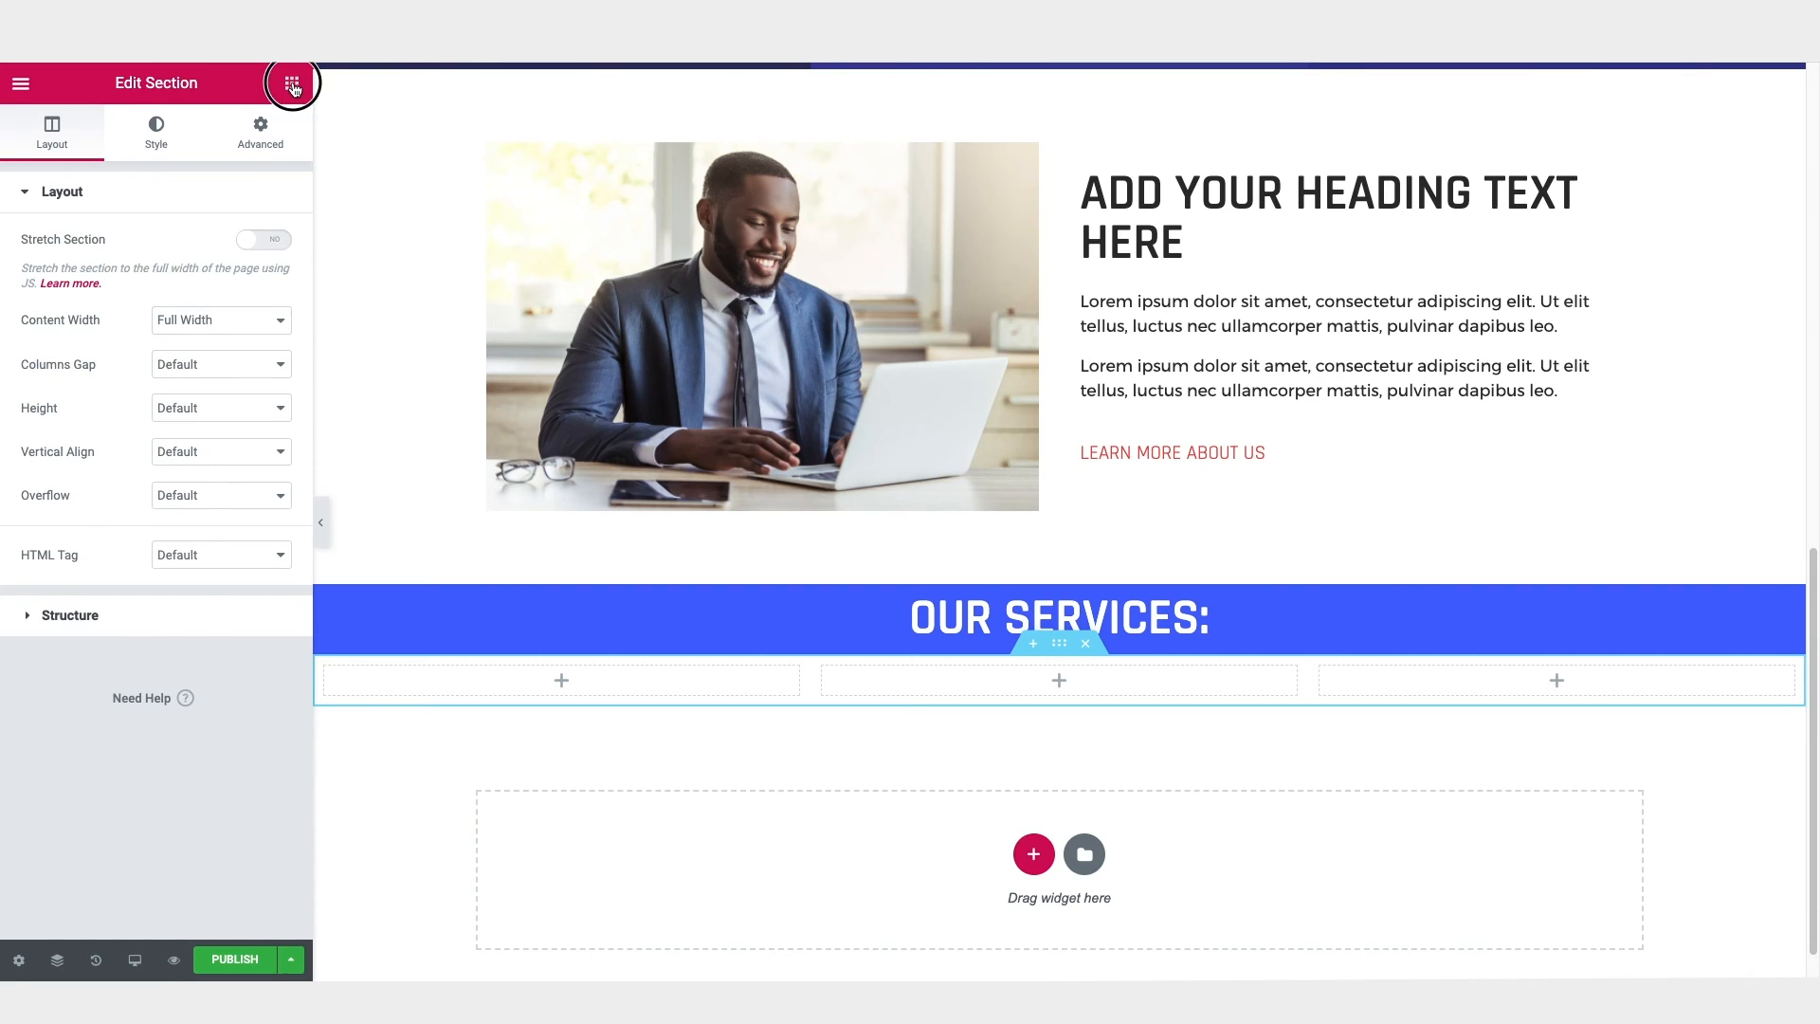
{"action": "left_click_drag", "start_coordinate": [232, 279], "coordinate": [556, 688]}
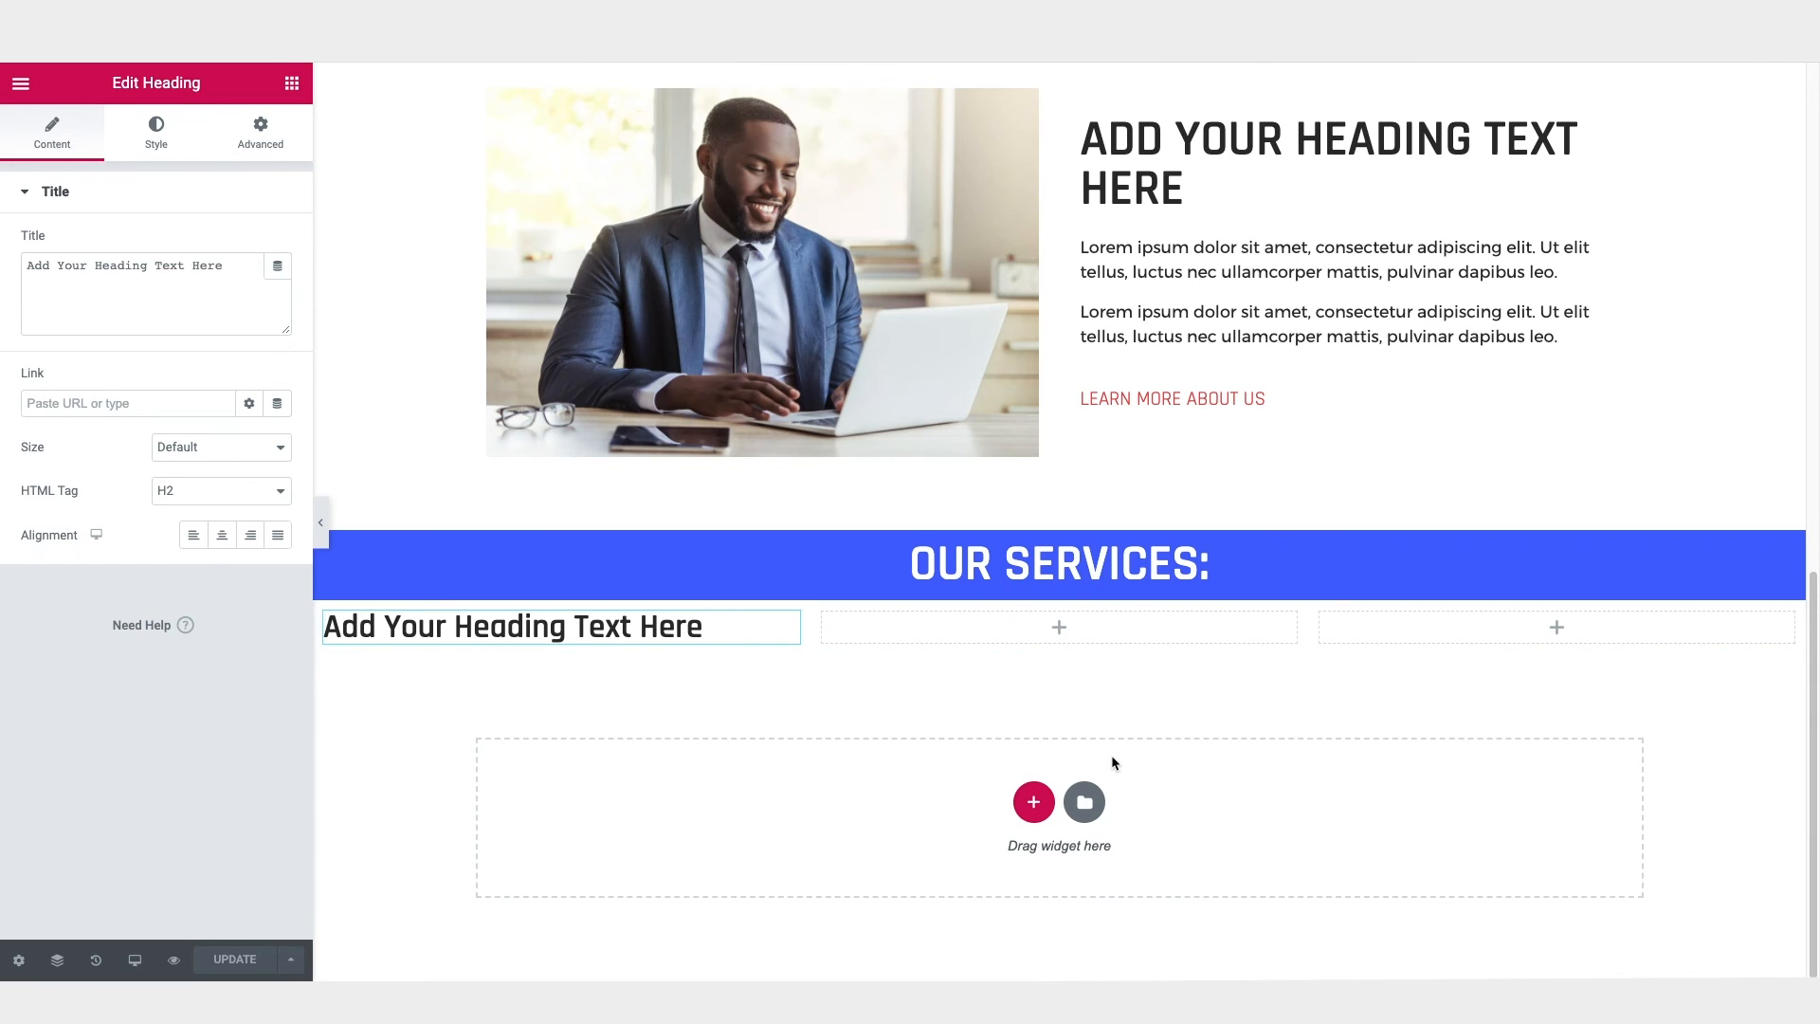
Step: Set the first column's padding, with values unlinked, to 150 px at the top and bottom and 50 px at the right and left
{"action": "left_click", "coordinate": [327, 615]}
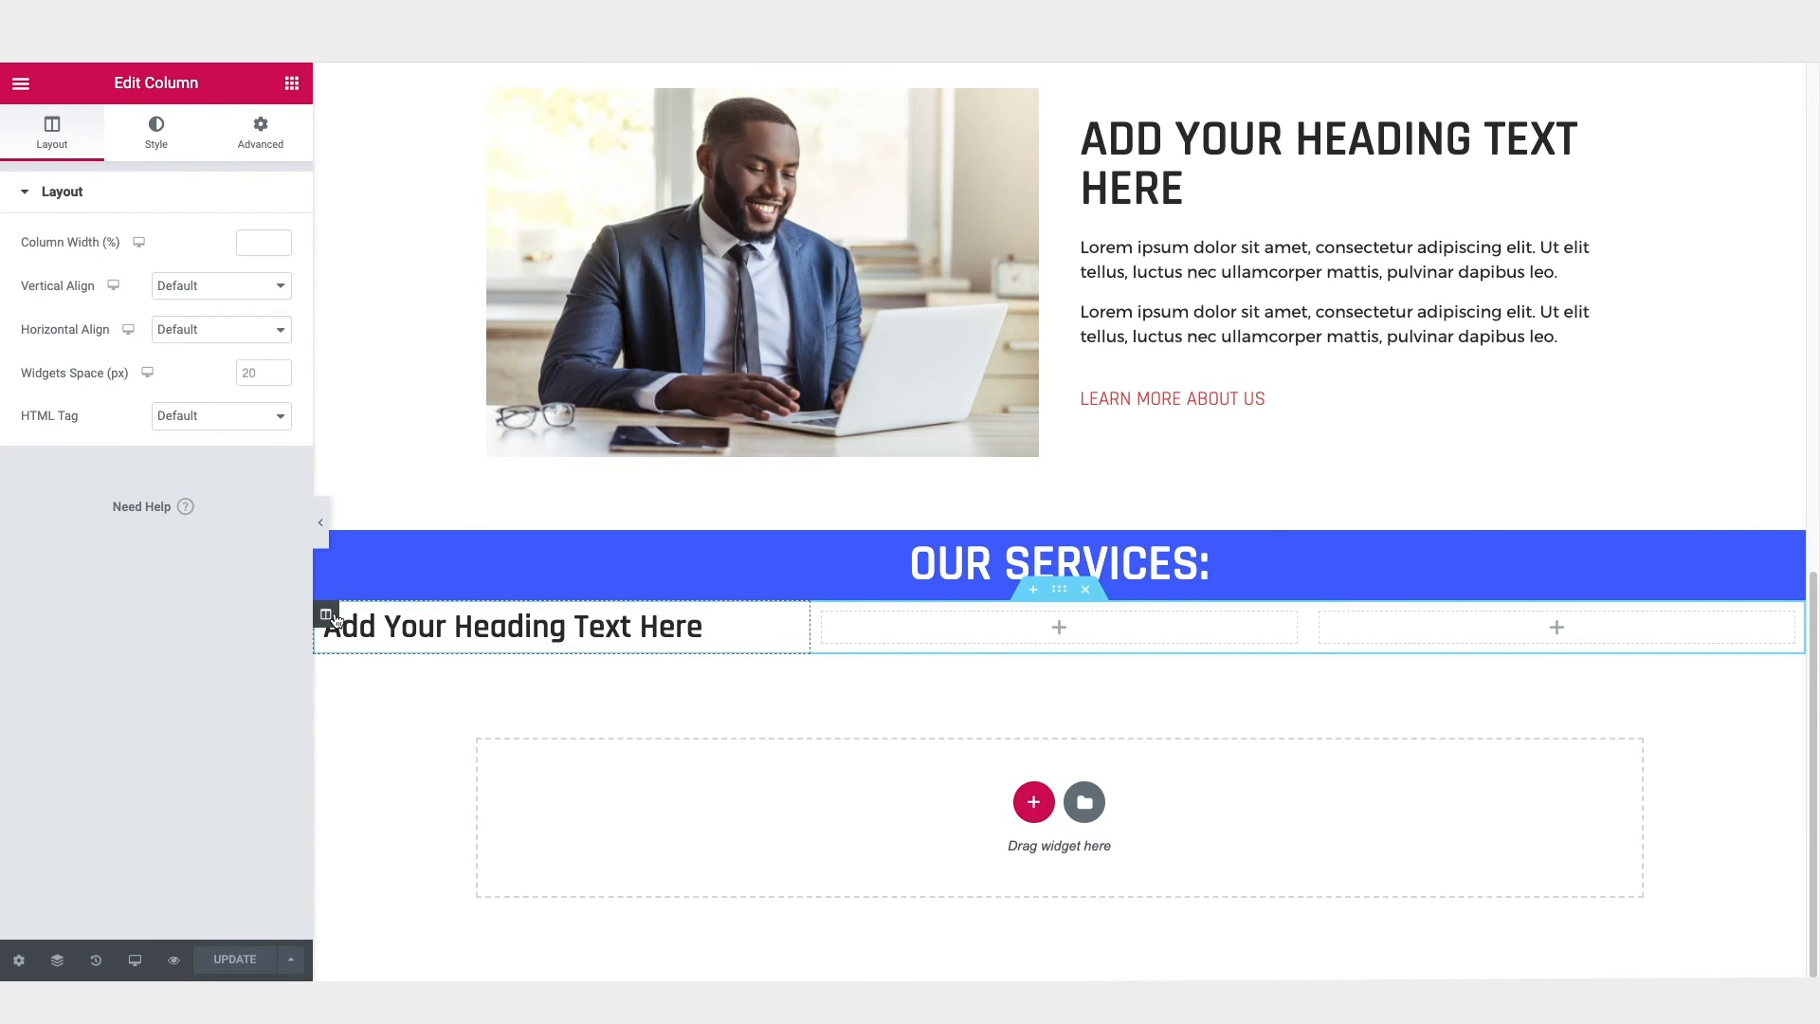
{"action": "left_click", "coordinate": [261, 154]}
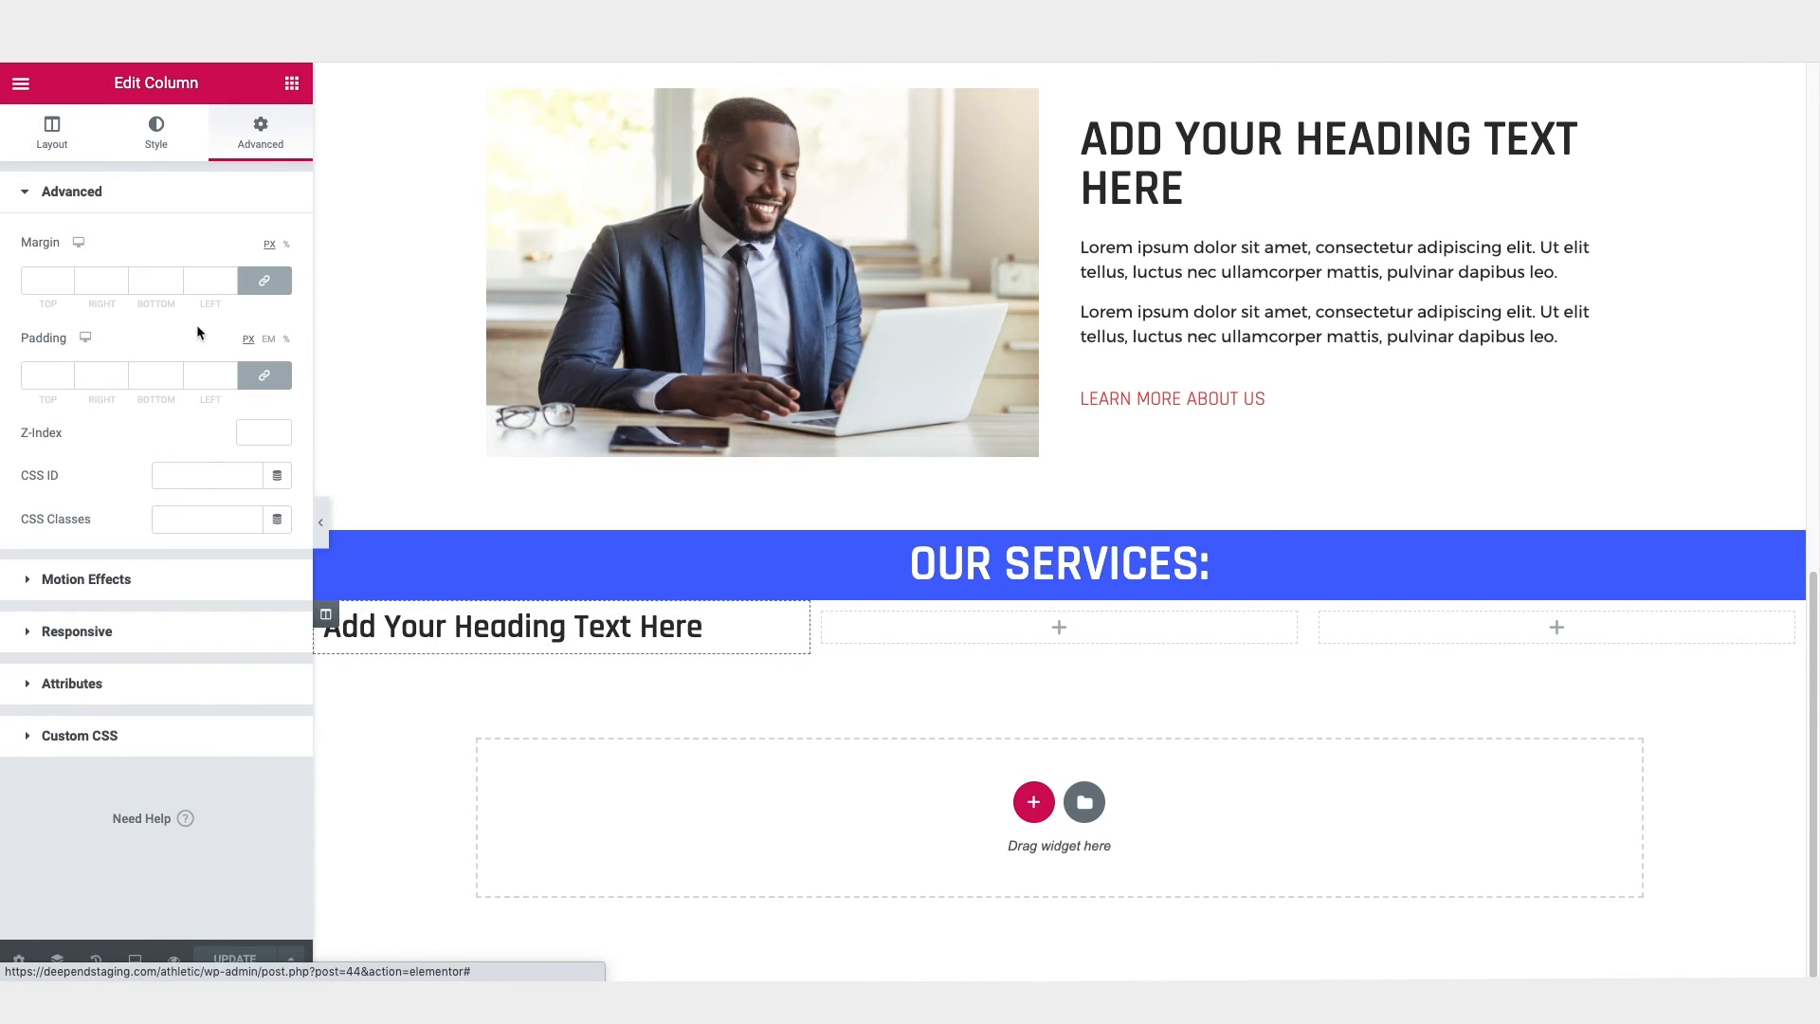
{"action": "left_click", "coordinate": [266, 377]}
{"action": "left_click", "coordinate": [31, 377]}
{"action": "type", "text": "150"}
{"action": "key", "text": "Tab"}
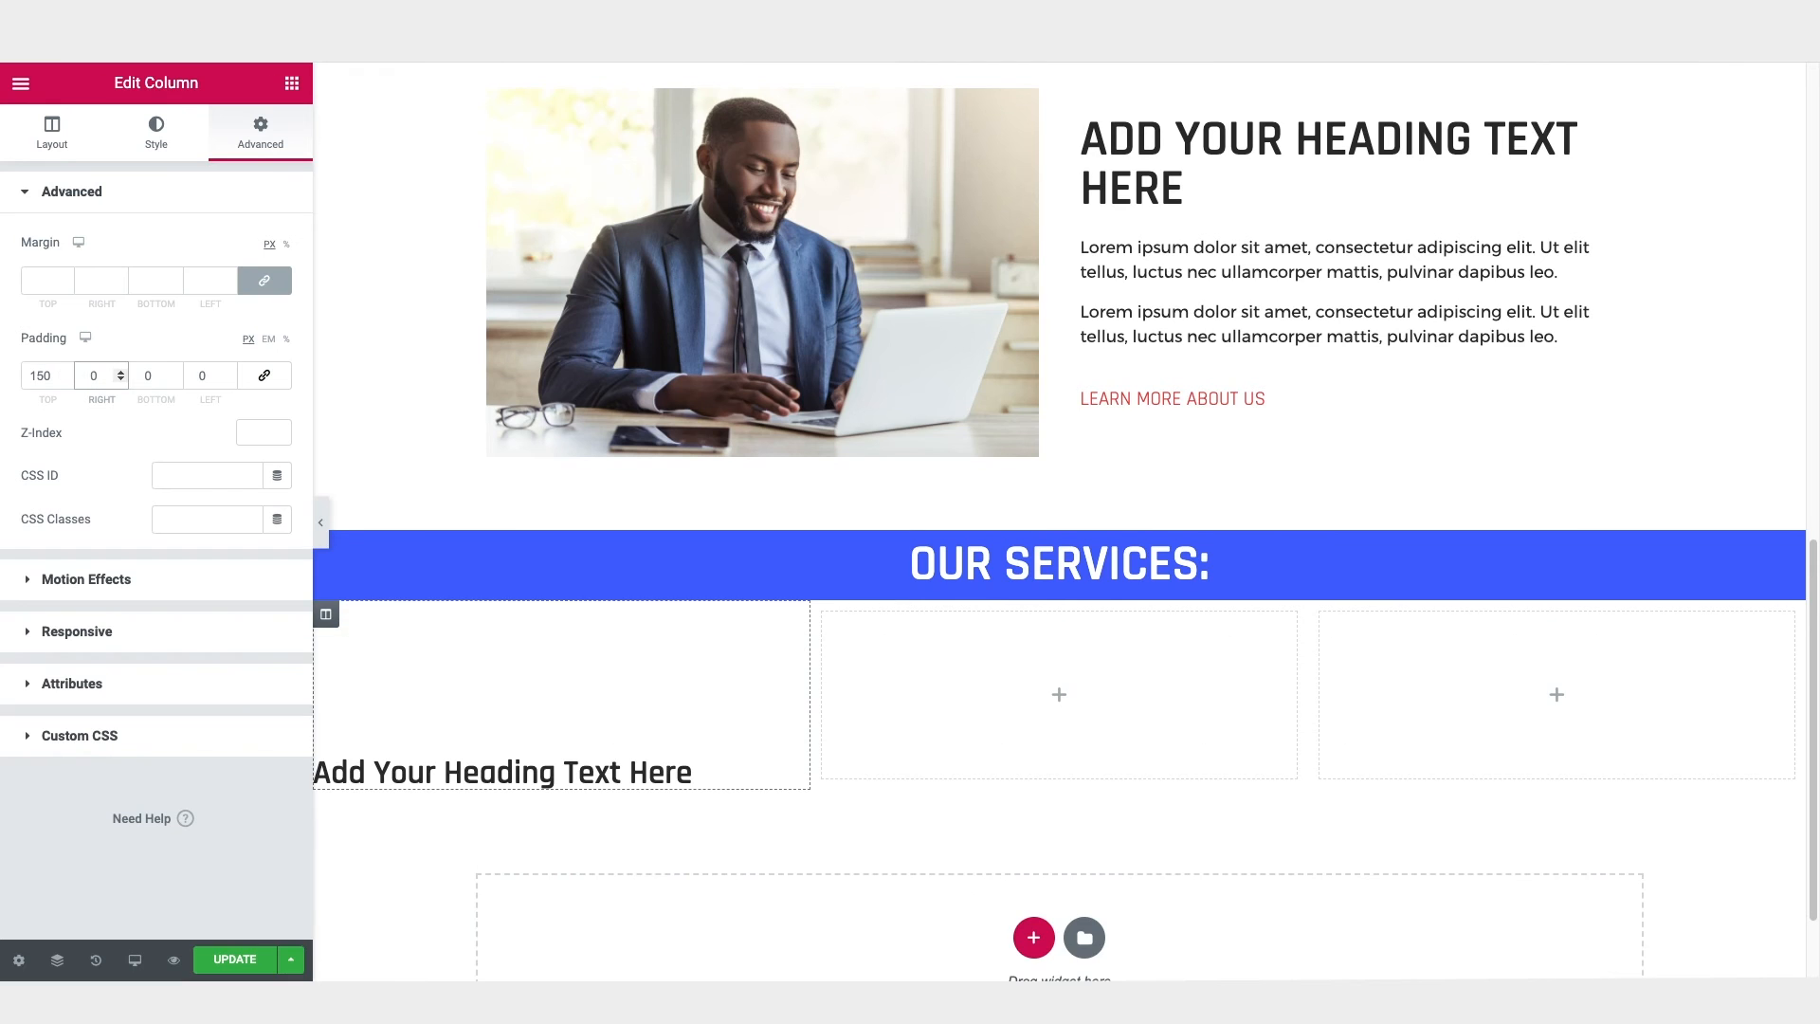
{"action": "type", "text": "50"}
{"action": "left_click", "coordinate": [144, 375]}
{"action": "type", "text": "150"}
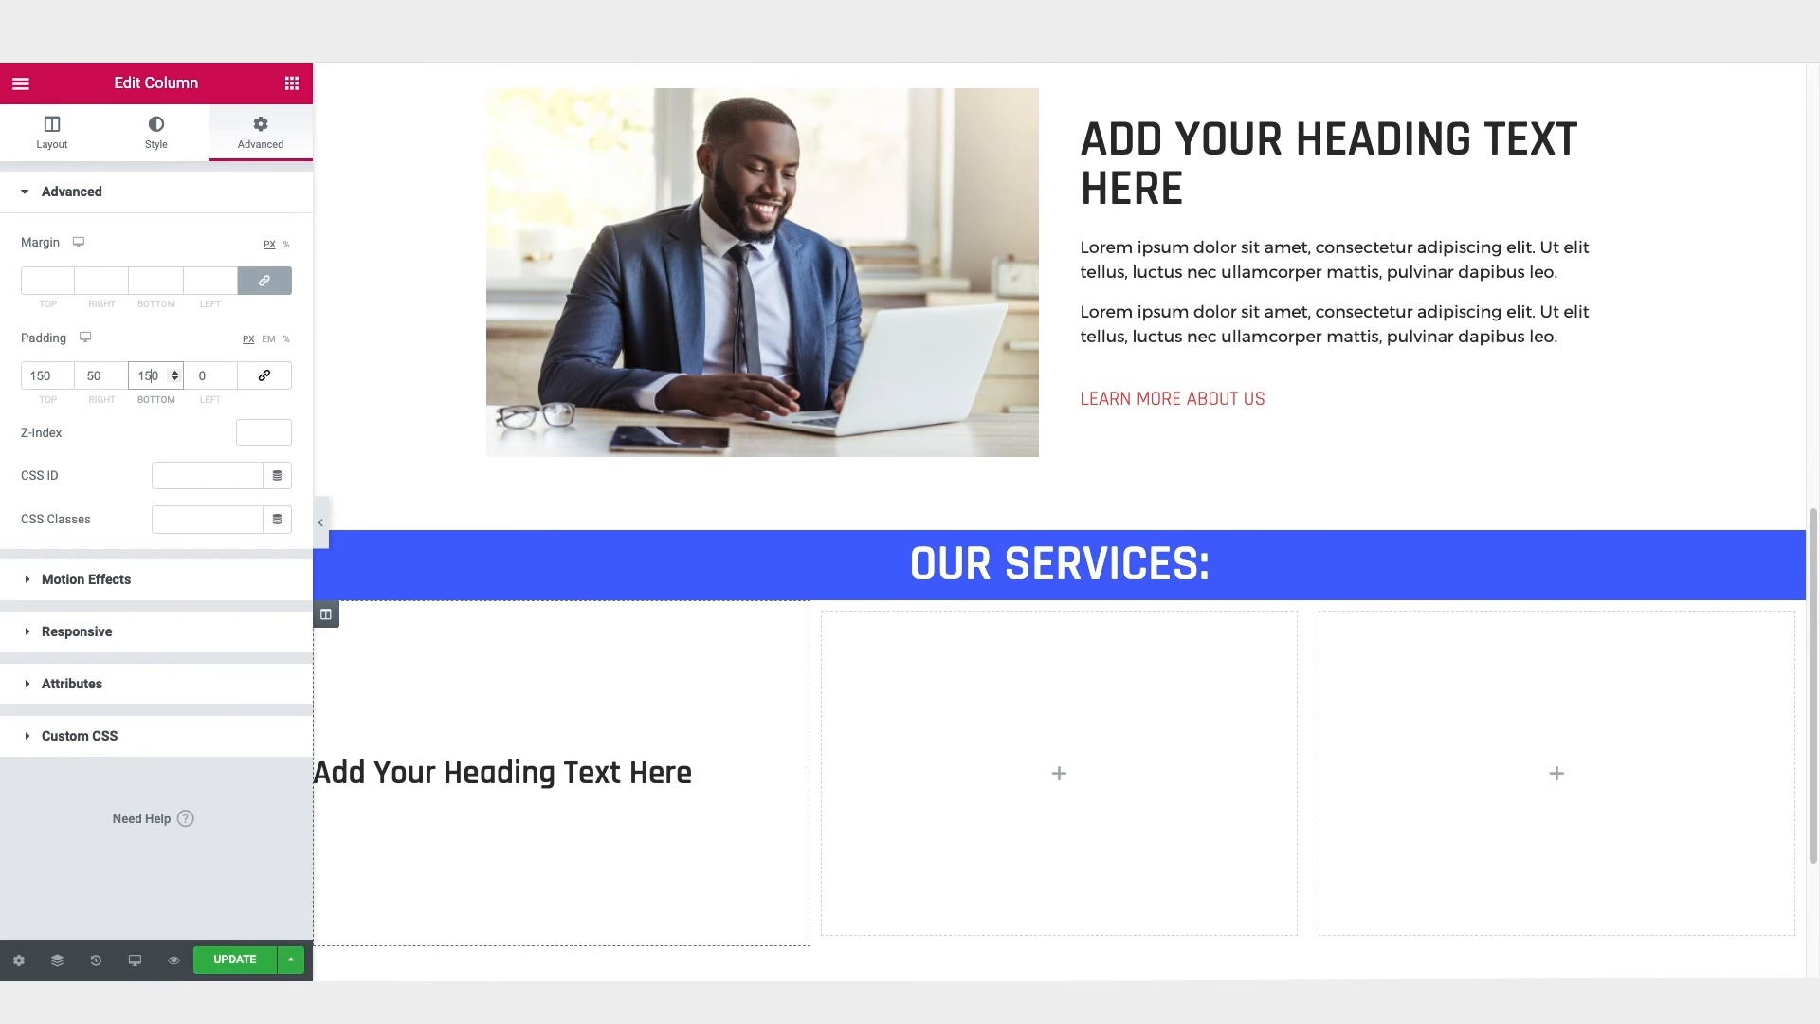
{"action": "left_click", "coordinate": [194, 376]}
{"action": "type", "text": "5"}
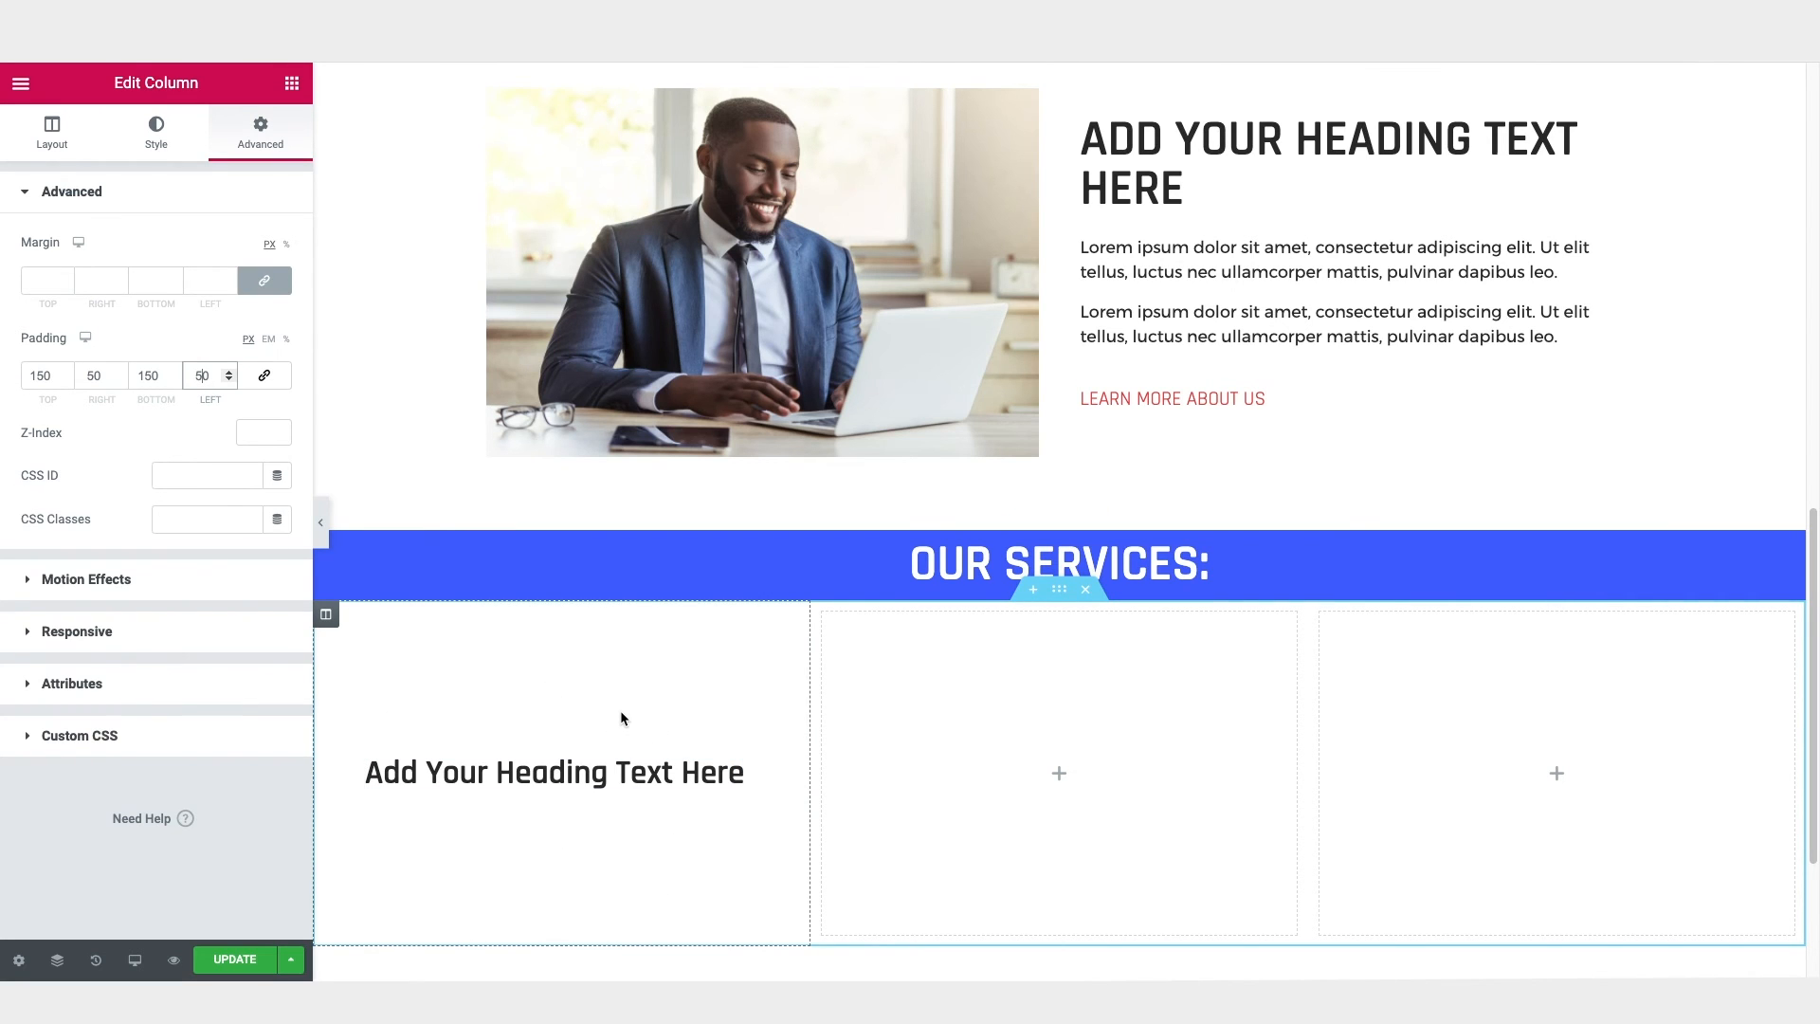
Step: Change the first column's heading text to "Service 1" and centre its alignment
{"action": "left_click", "coordinate": [569, 773]}
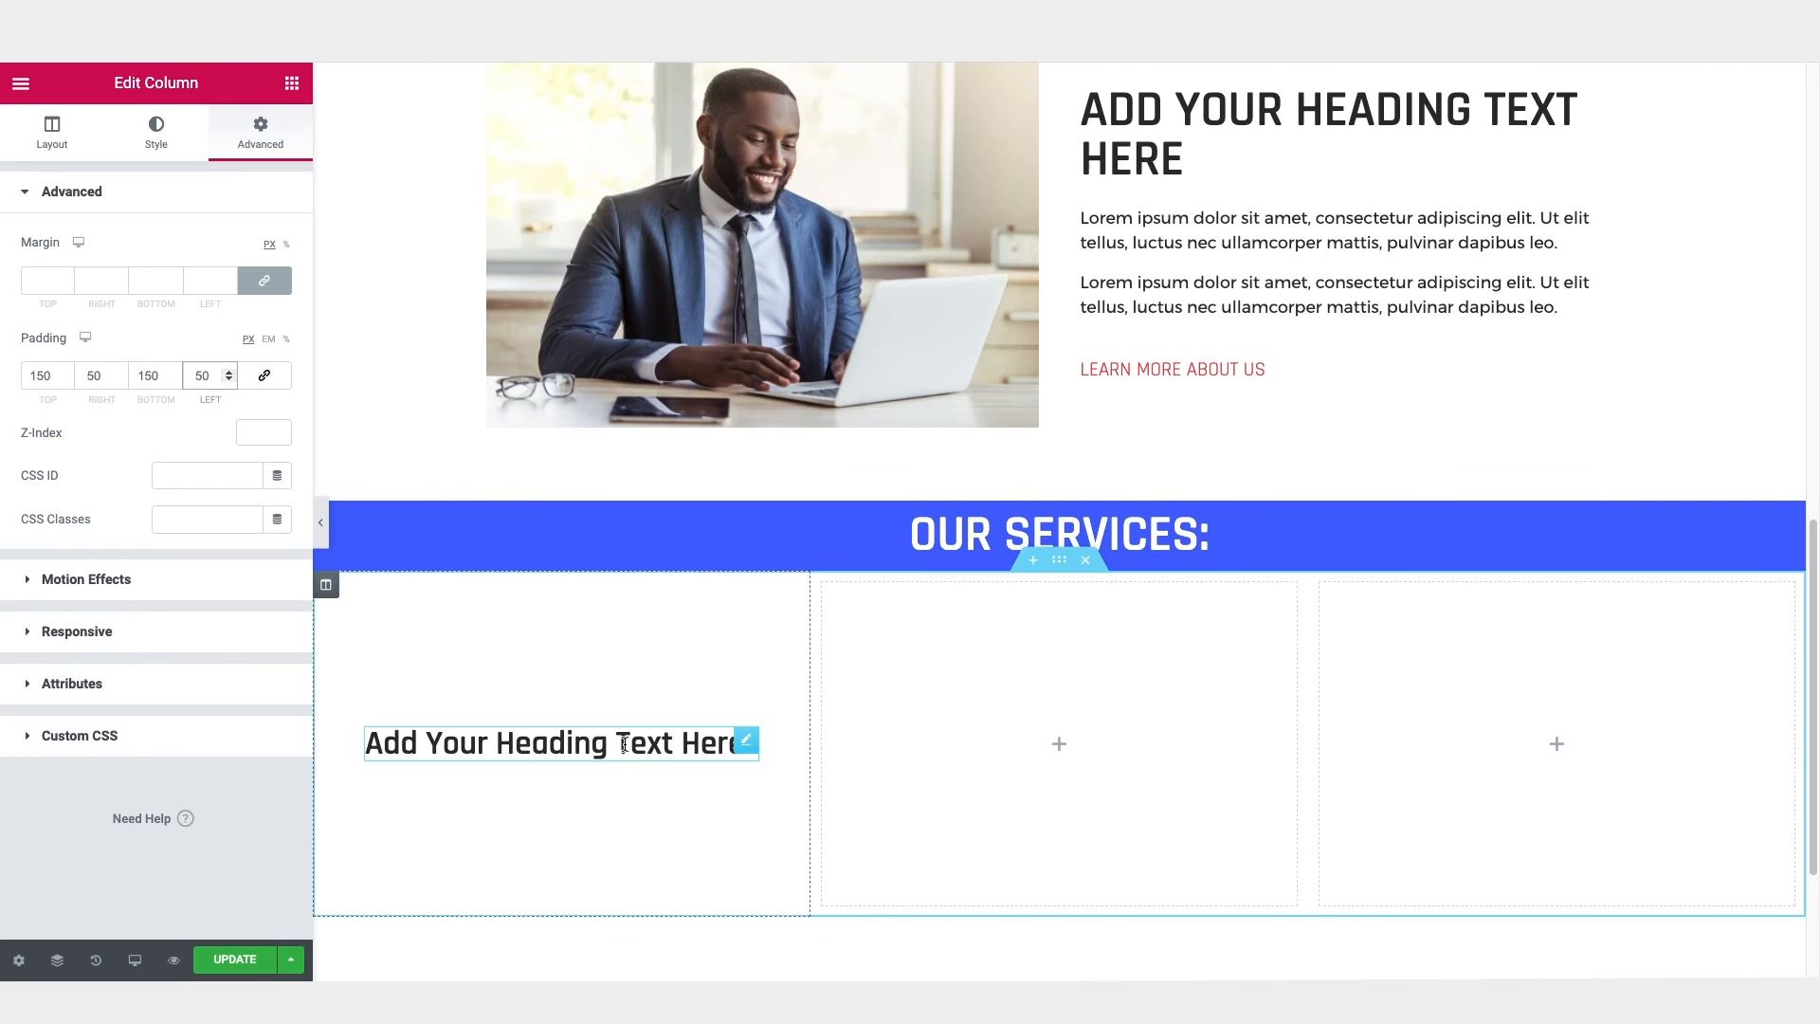
{"action": "left_click", "coordinate": [91, 268]}
{"action": "key", "text": "ctrl+a"}
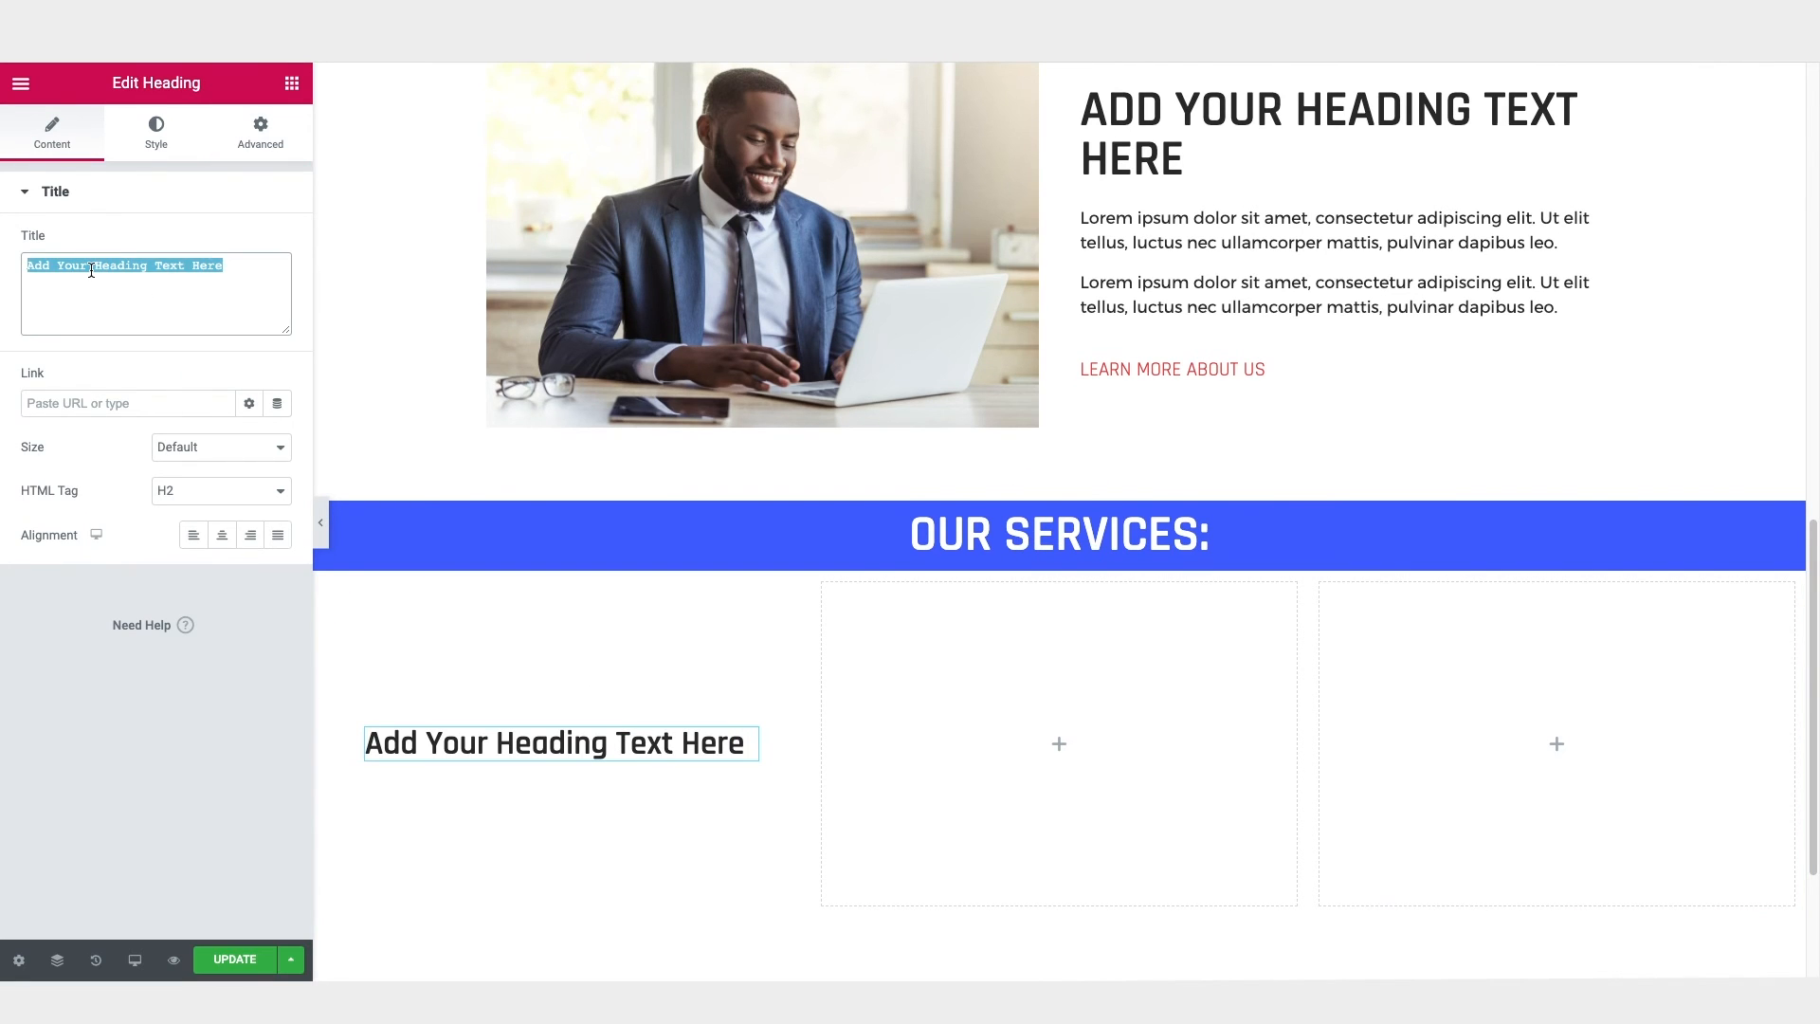
{"action": "type", "text": "Service "}
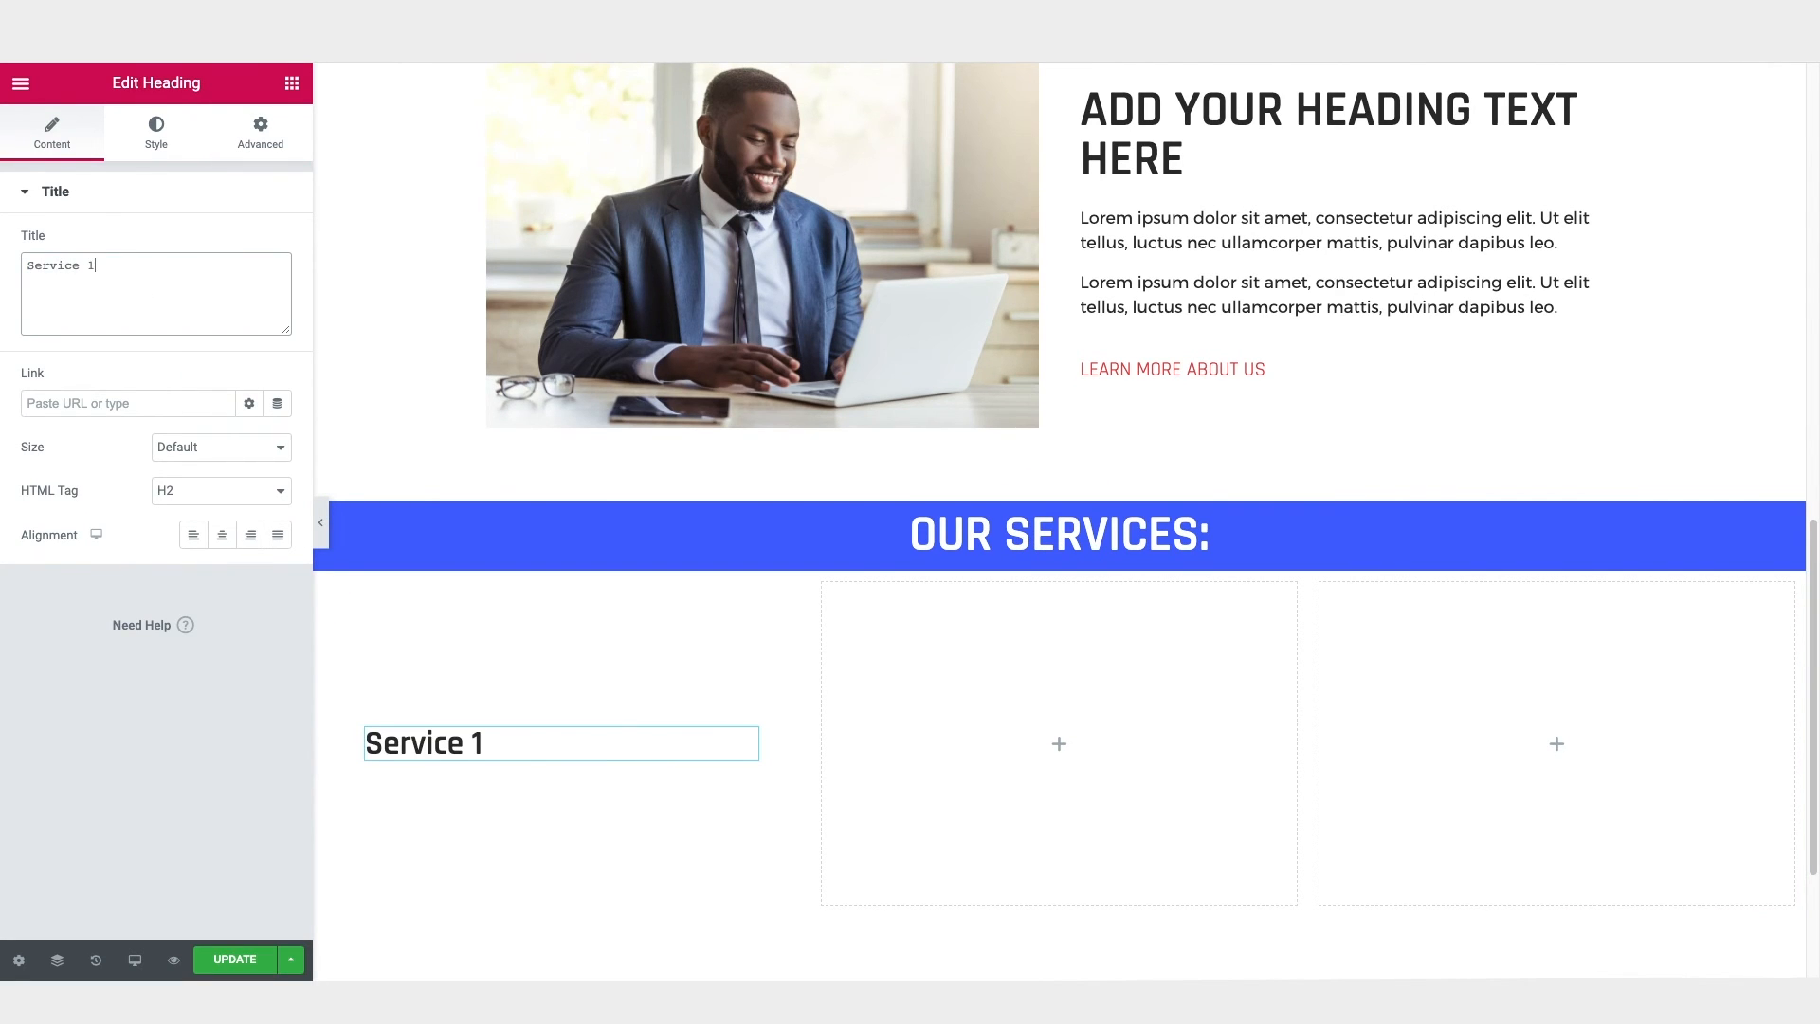
{"action": "type", "text": "1"}
{"action": "left_click", "coordinate": [222, 535]}
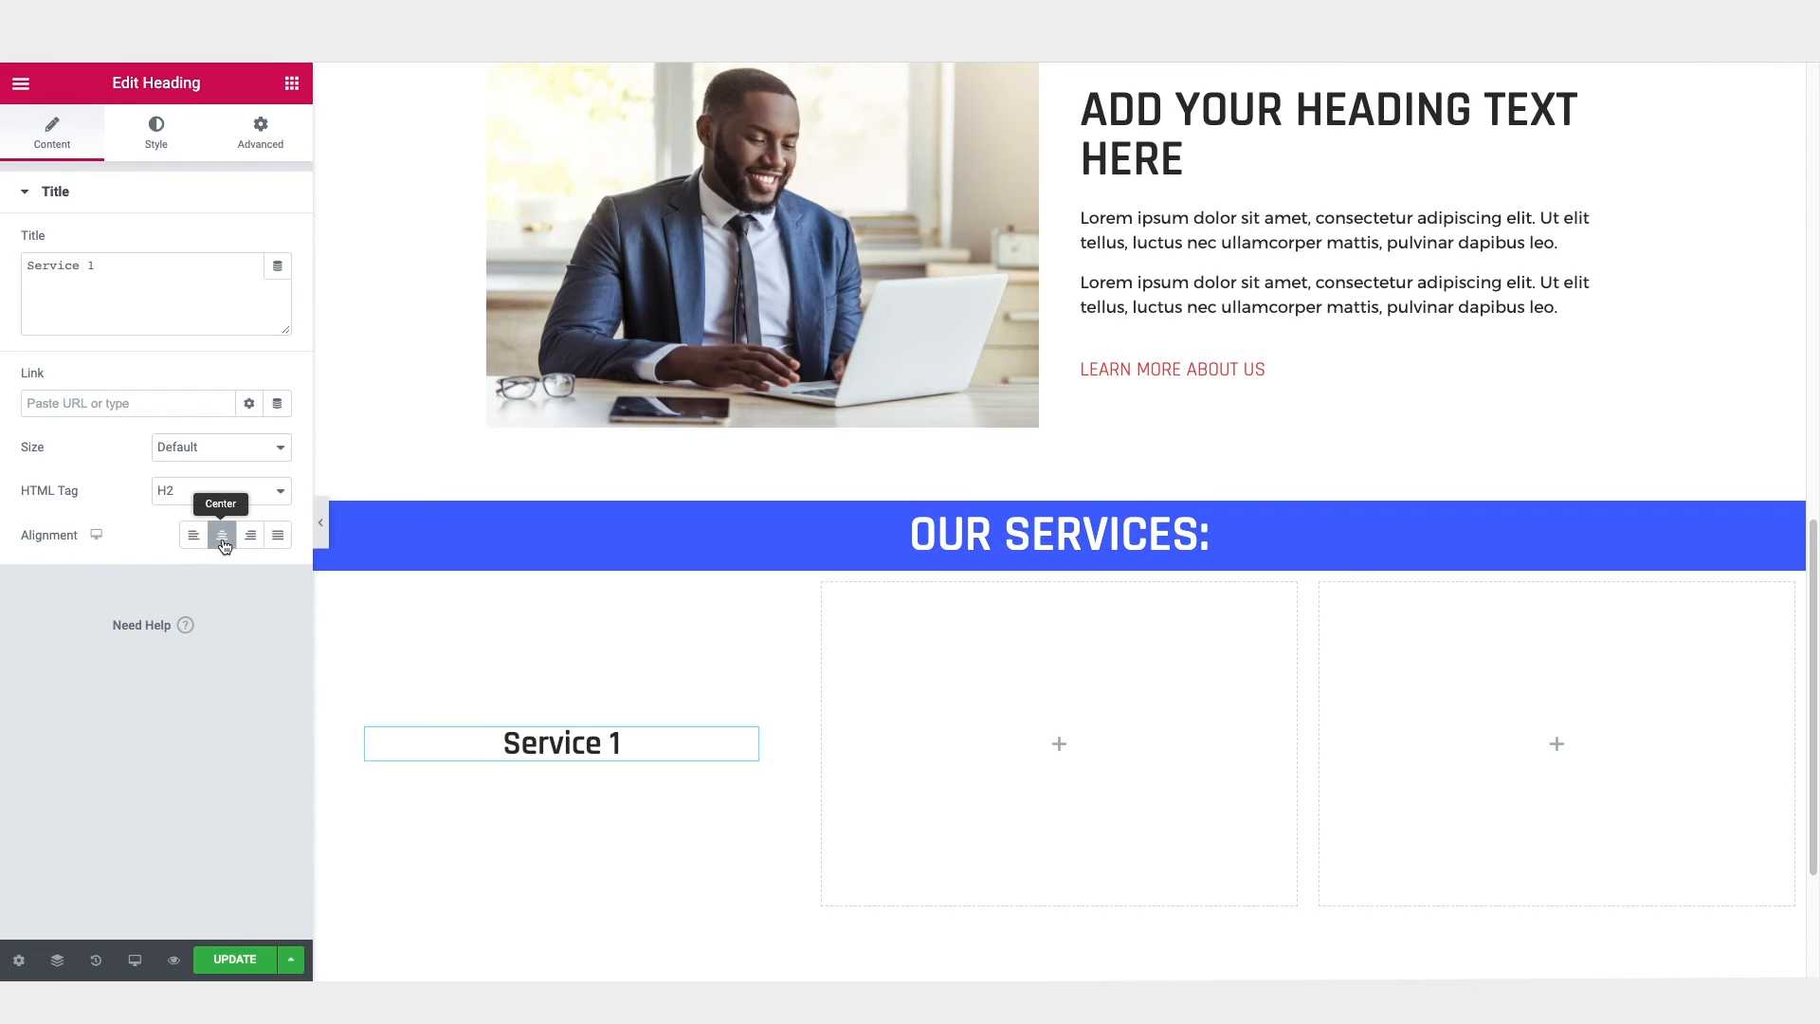
Step: Set the "Service 1" heading's typography transform to Uppercase and its text colour to white (#FFFFFF)
{"action": "left_click", "coordinate": [155, 133]}
{"action": "left_click", "coordinate": [275, 286]}
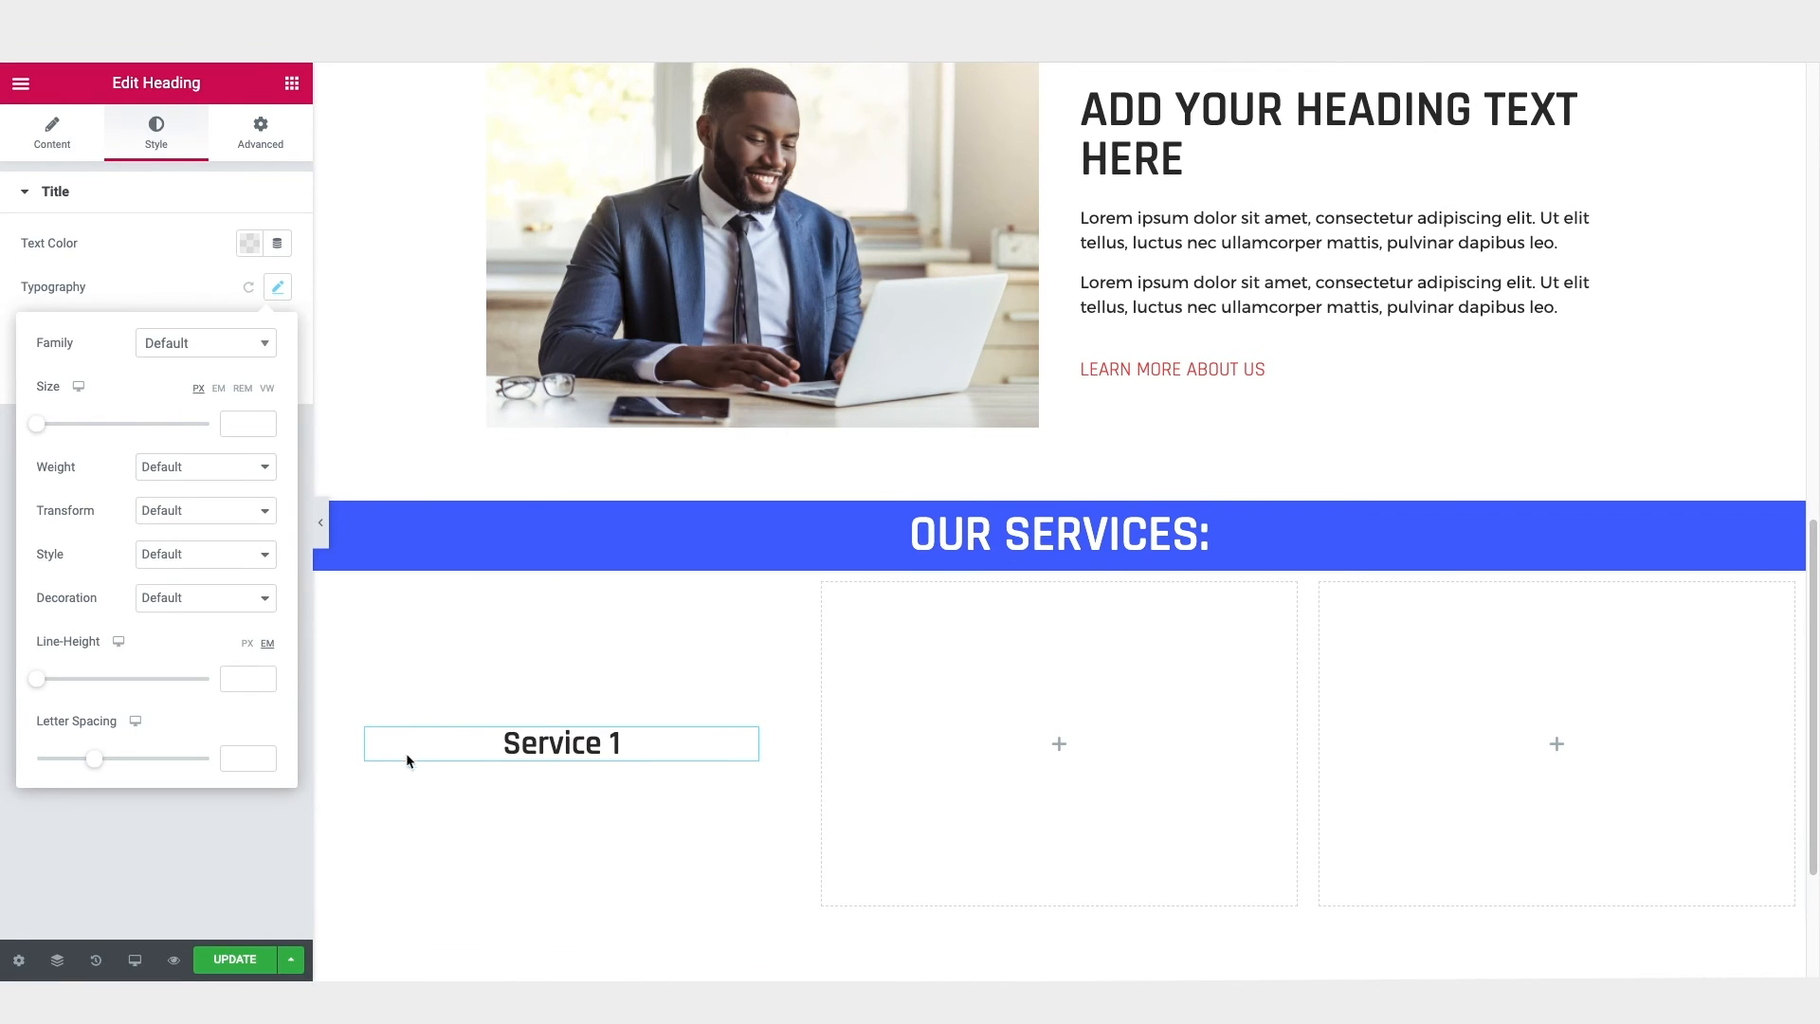
{"action": "left_click", "coordinate": [180, 513]}
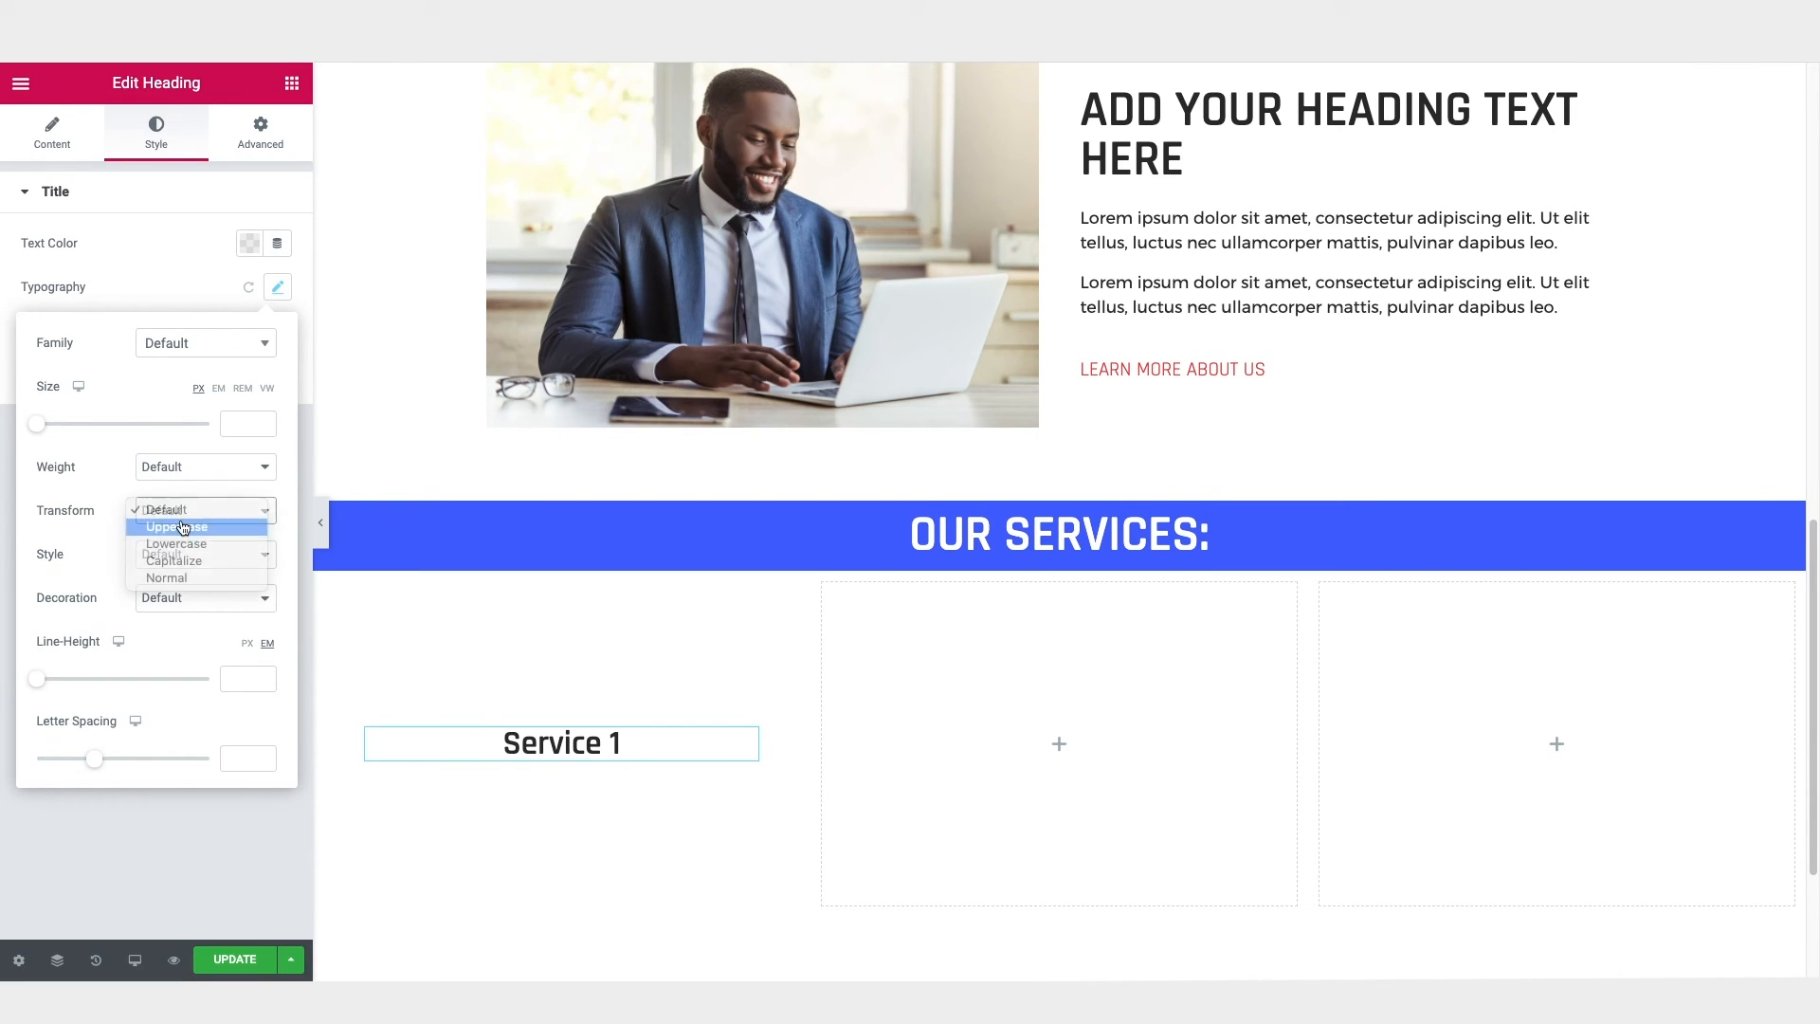
{"action": "left_click", "coordinate": [182, 526]}
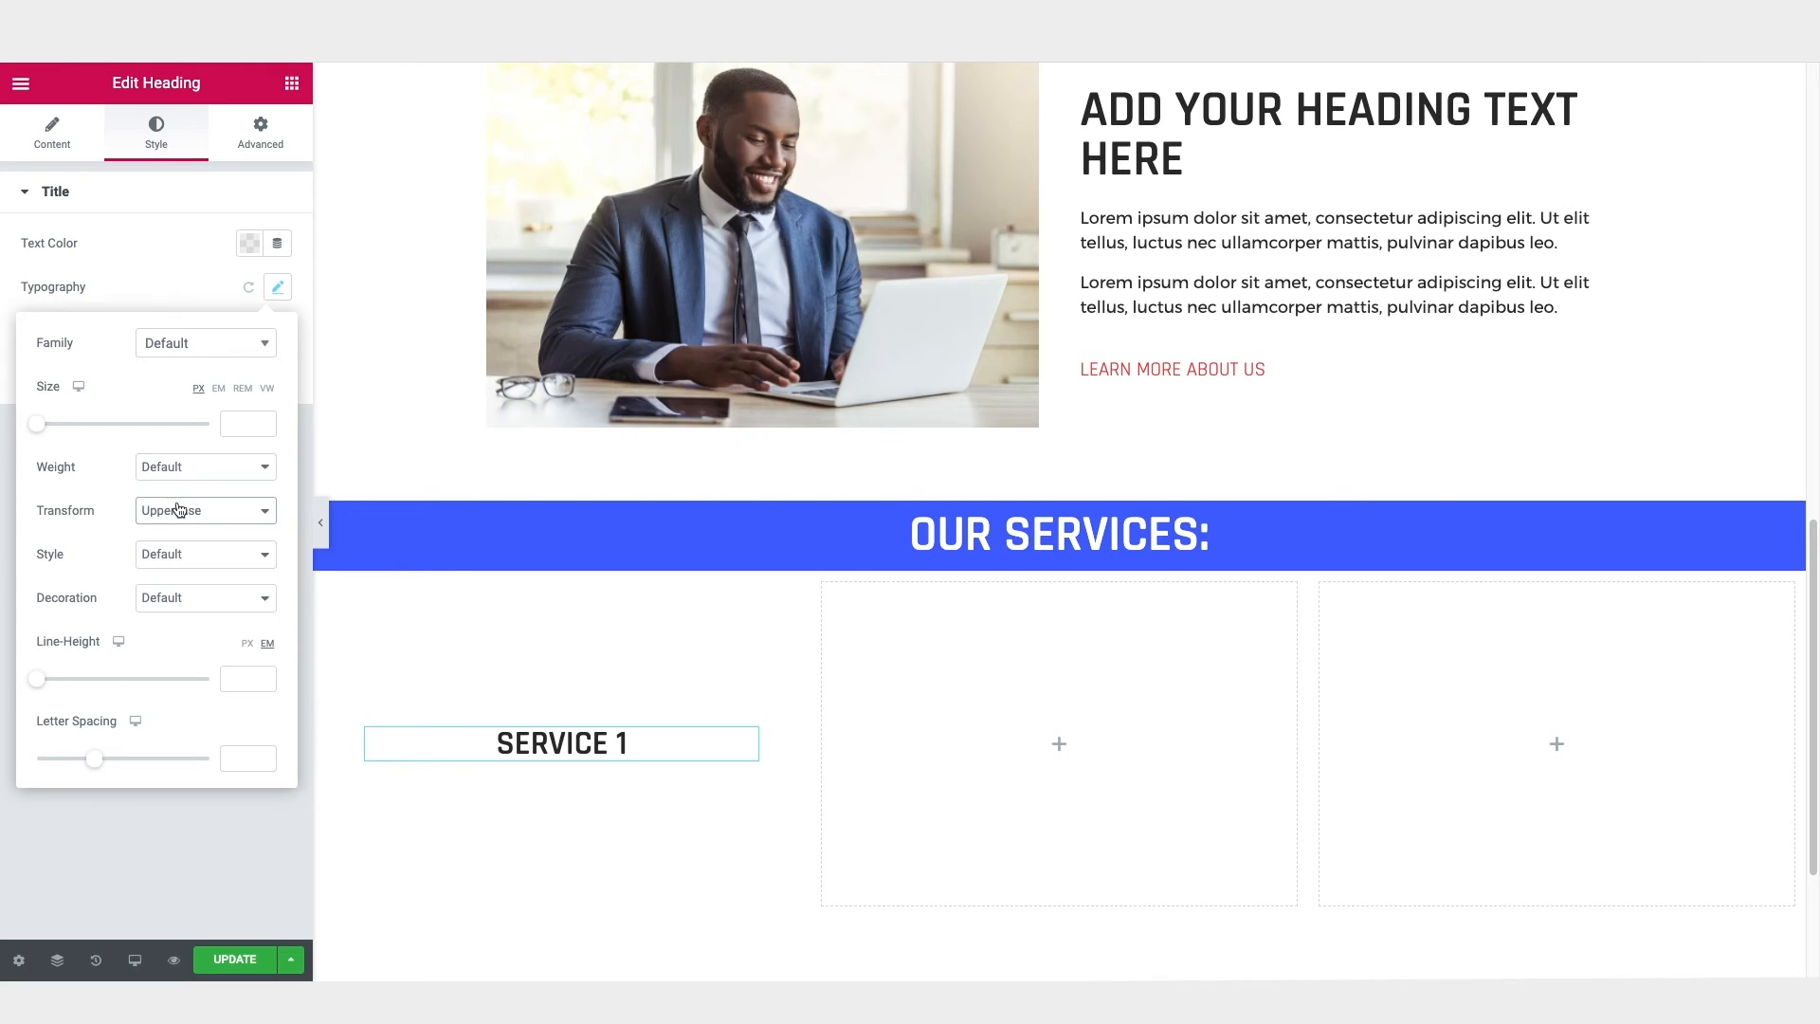
{"action": "left_click", "coordinate": [251, 245]}
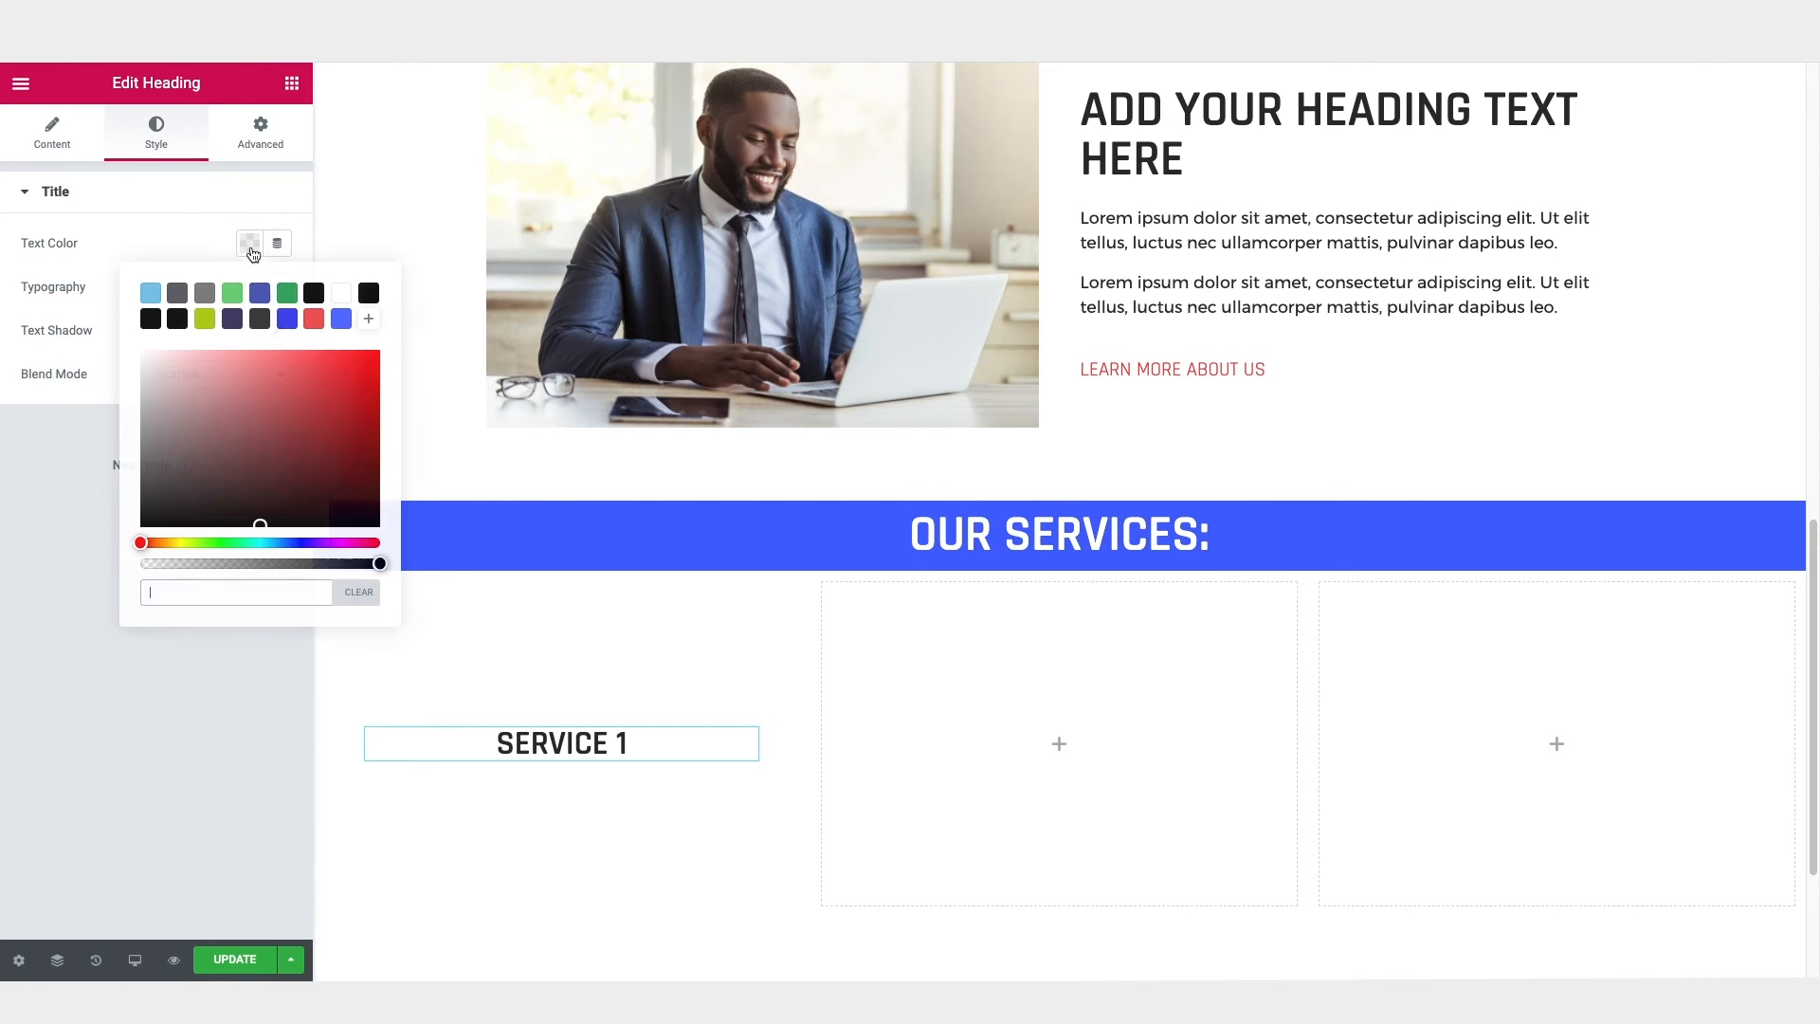
{"action": "left_click", "coordinate": [342, 298]}
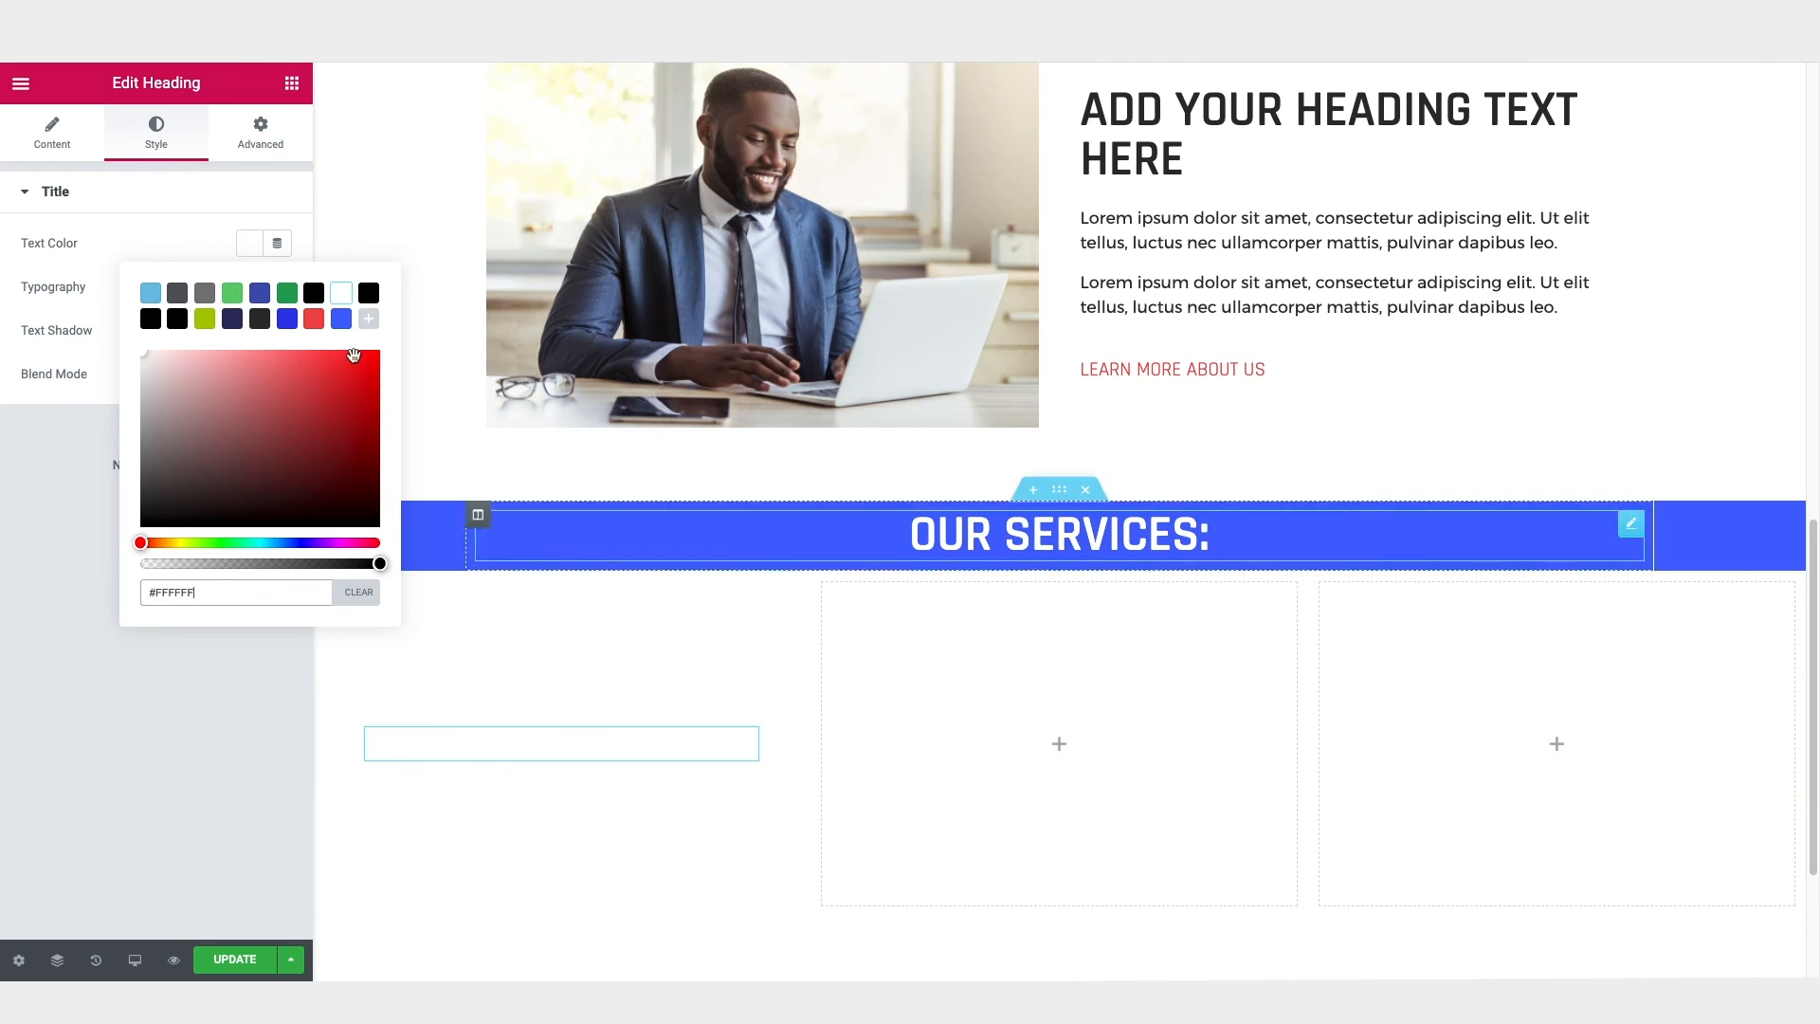
{"action": "left_click", "coordinate": [254, 247]}
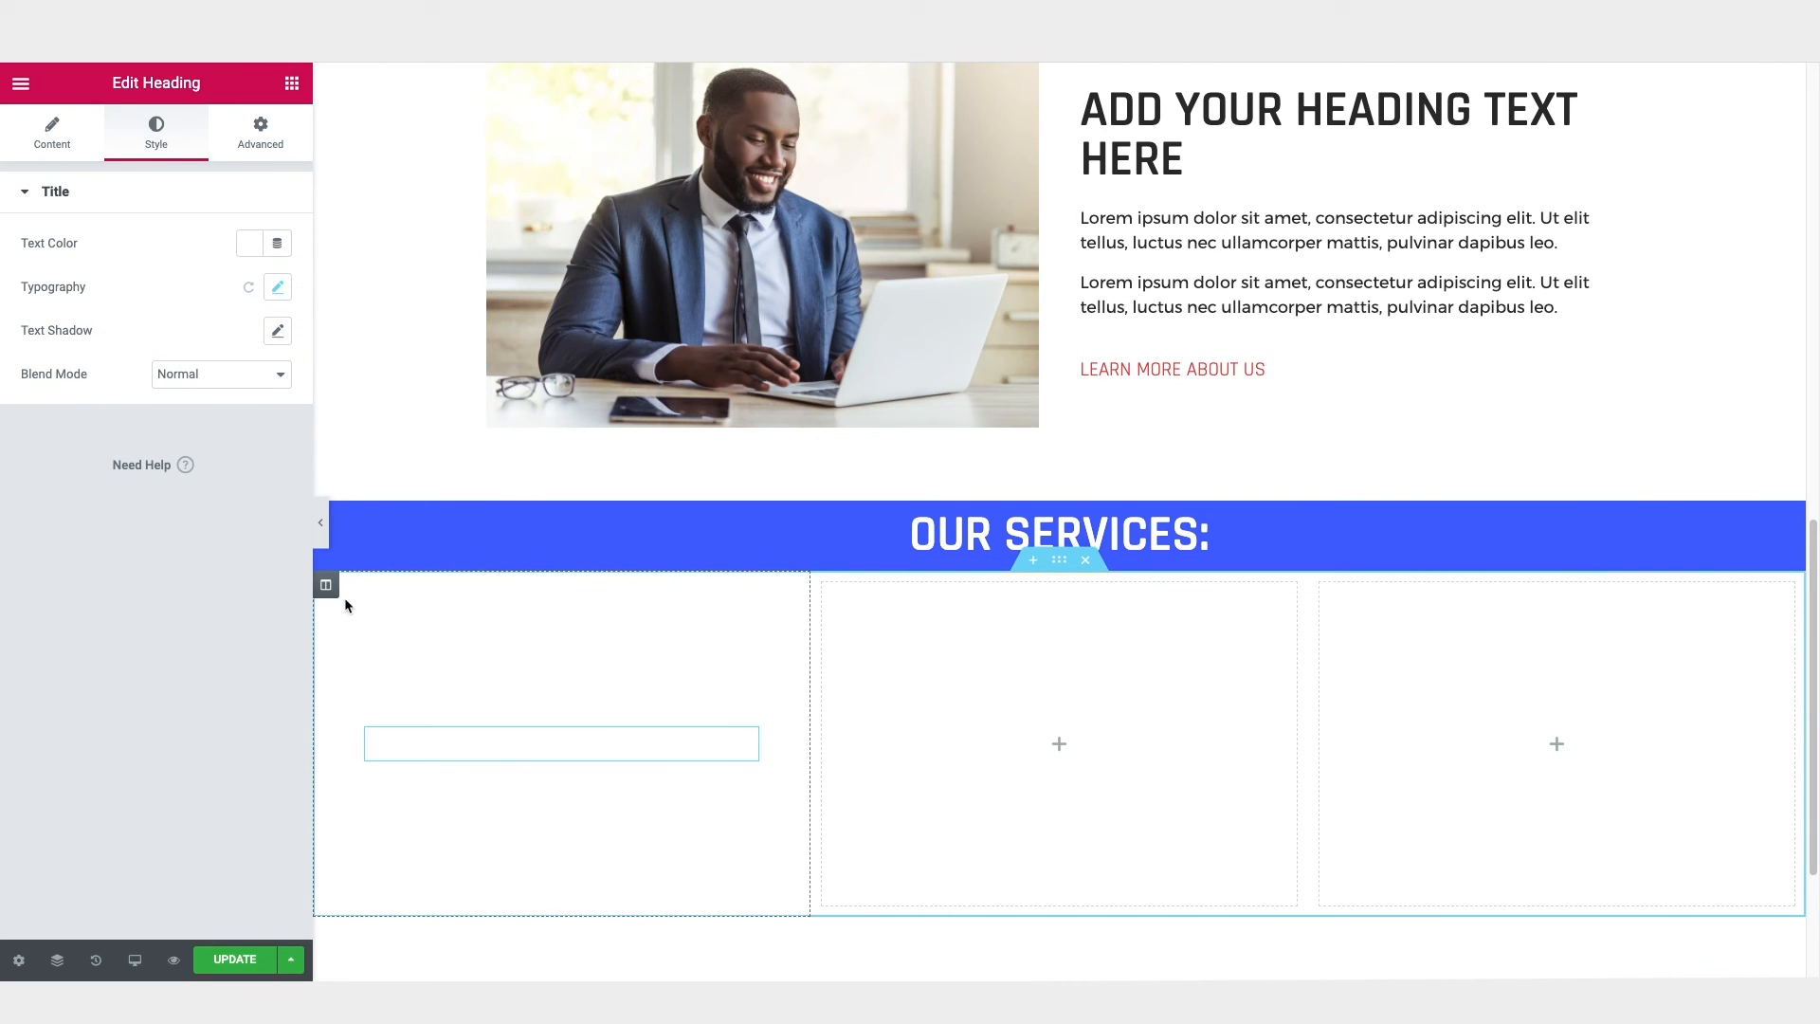
Step: Give the first column a classic background with the image shutterstock_613567589.jpg from the media library, sized to Cover
{"action": "left_click", "coordinate": [326, 586]}
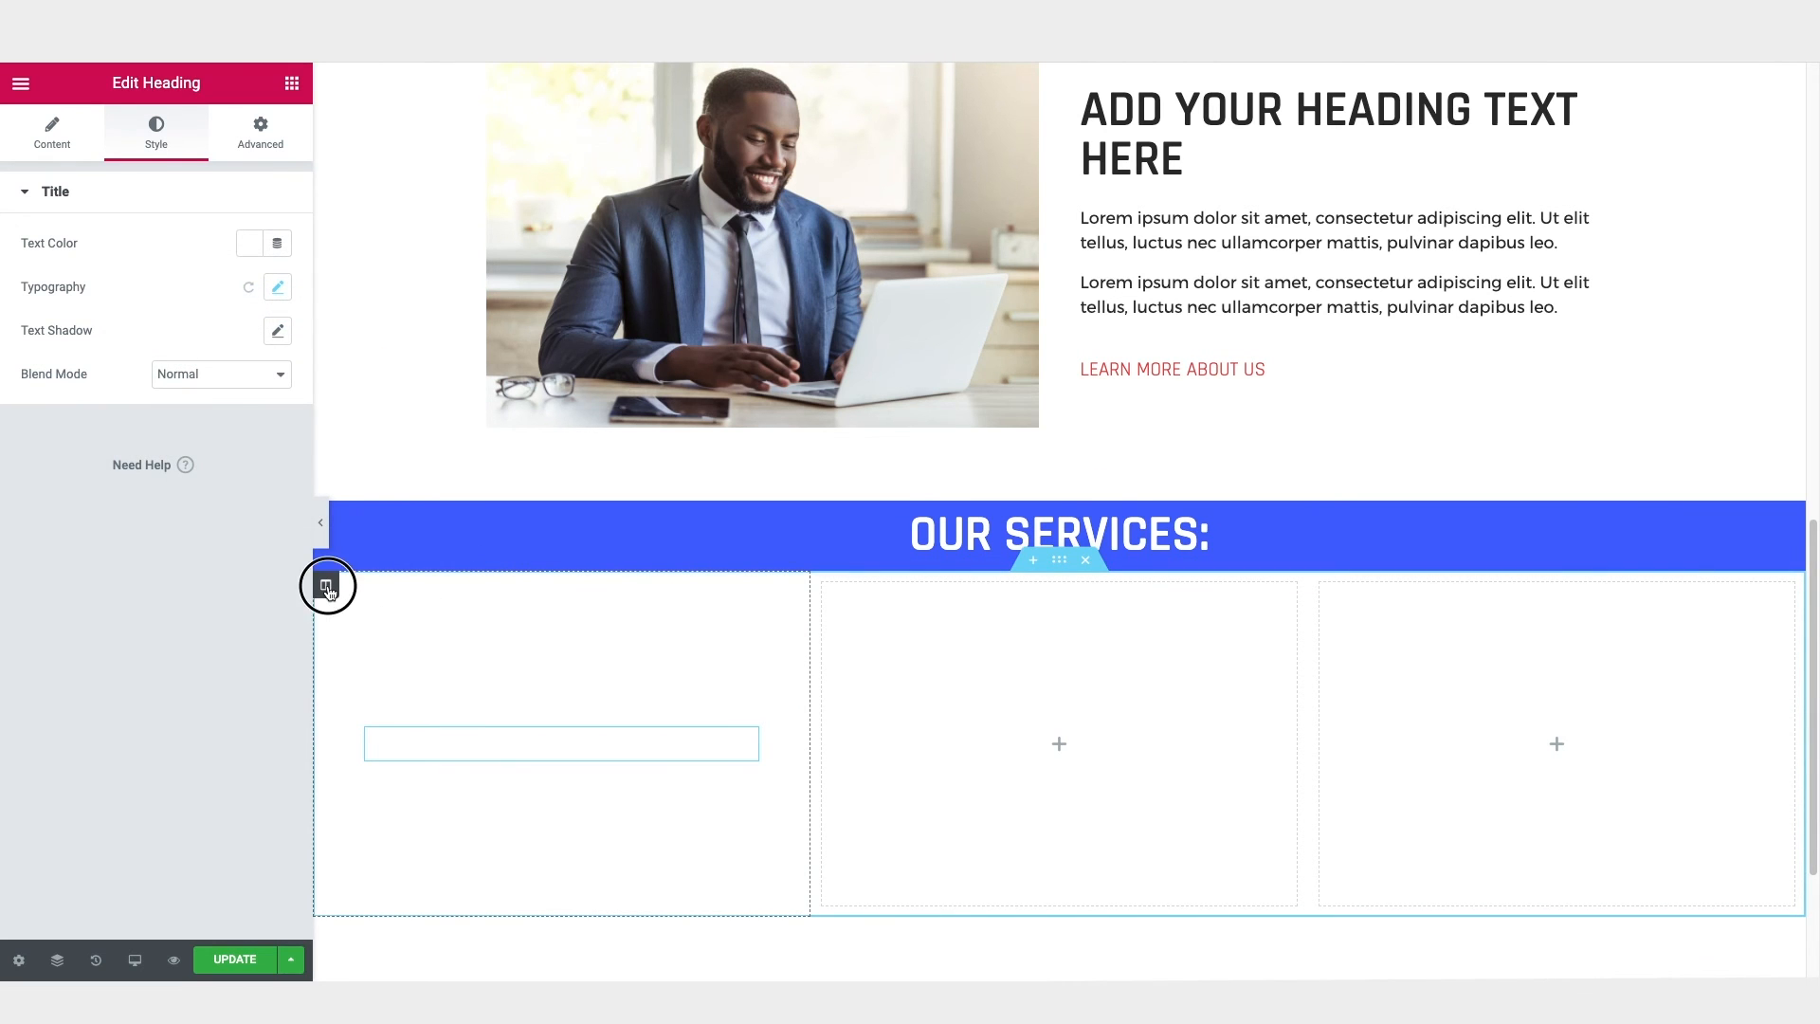
{"action": "left_click", "coordinate": [157, 137]}
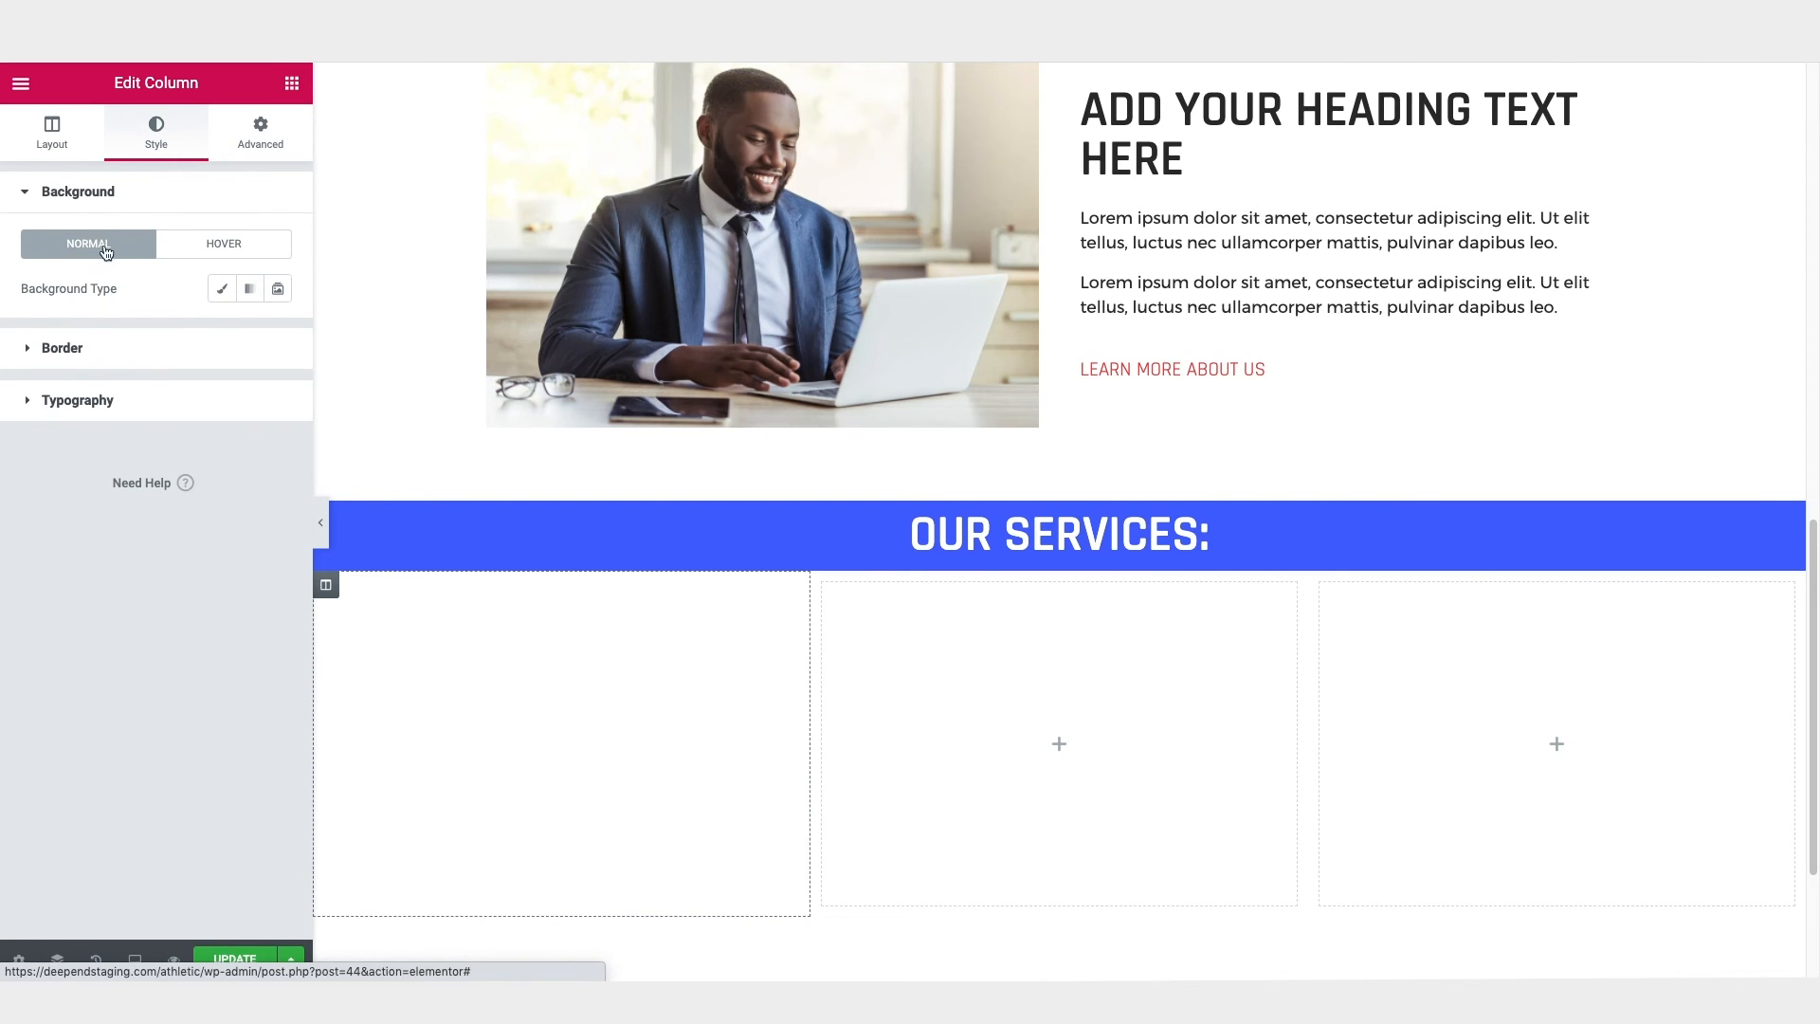
{"action": "left_click", "coordinate": [221, 288]}
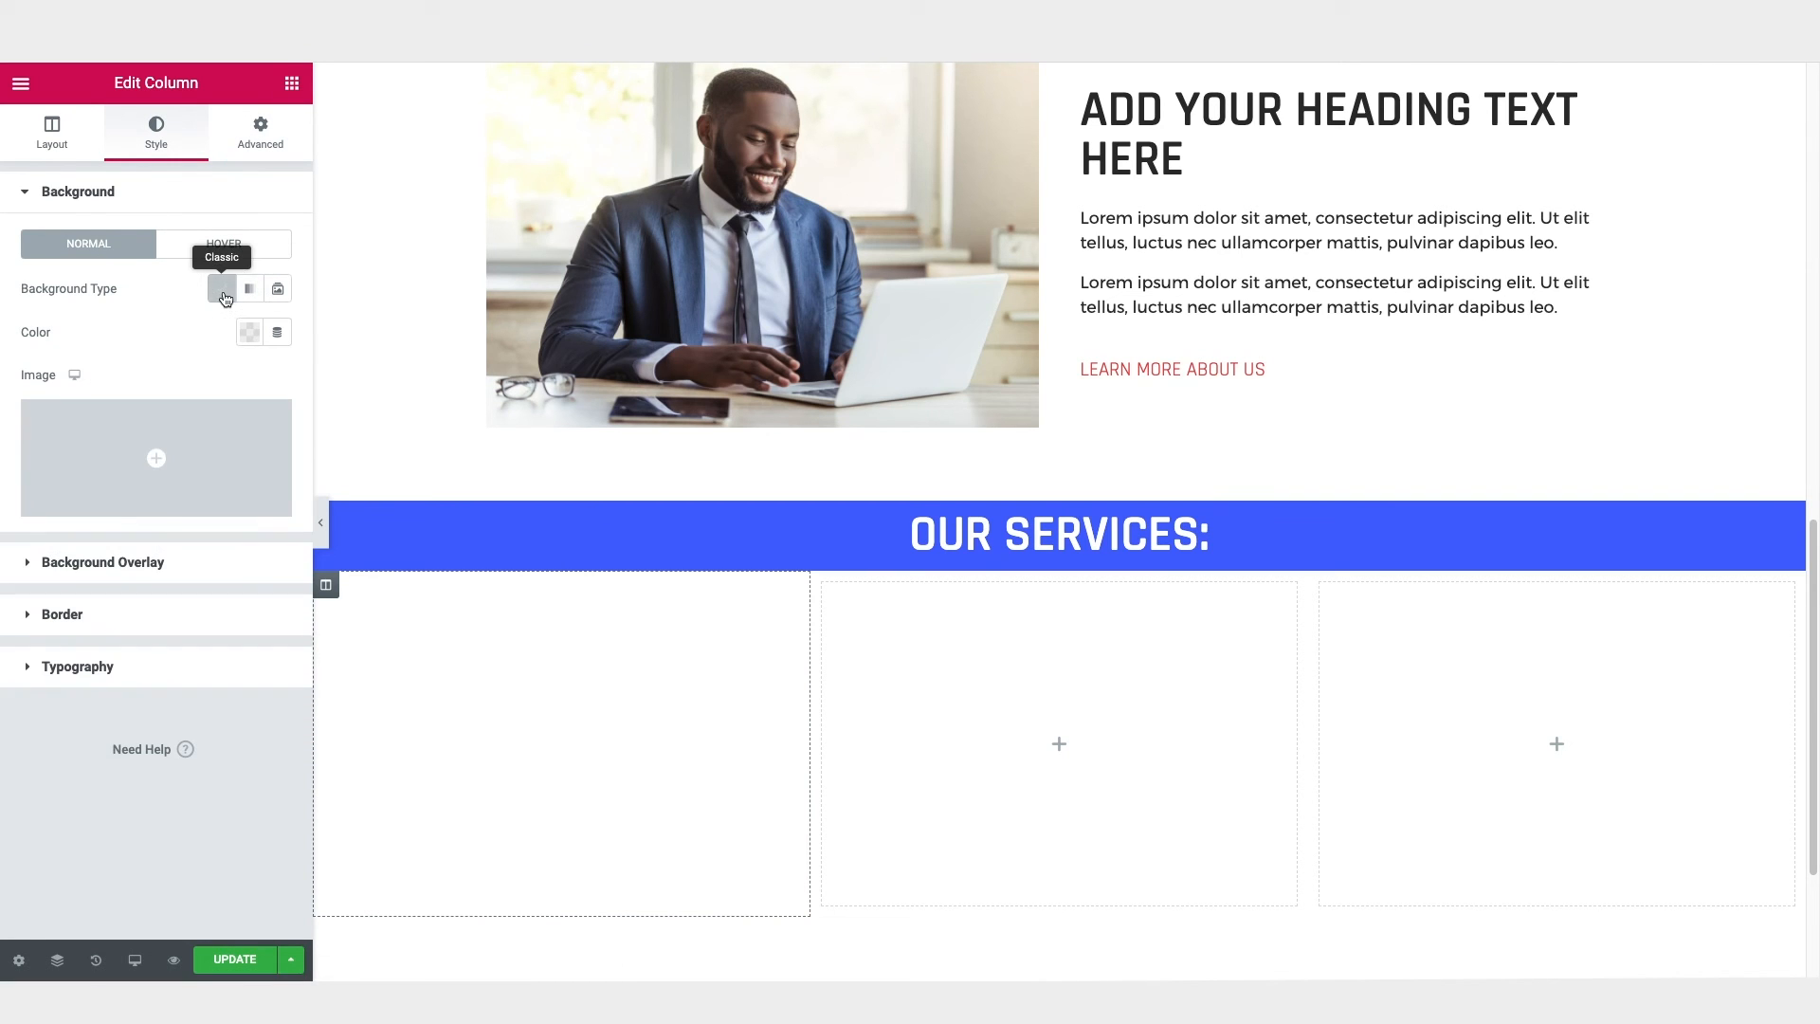
{"action": "left_click", "coordinate": [138, 502]}
{"action": "left_click", "coordinate": [140, 474]}
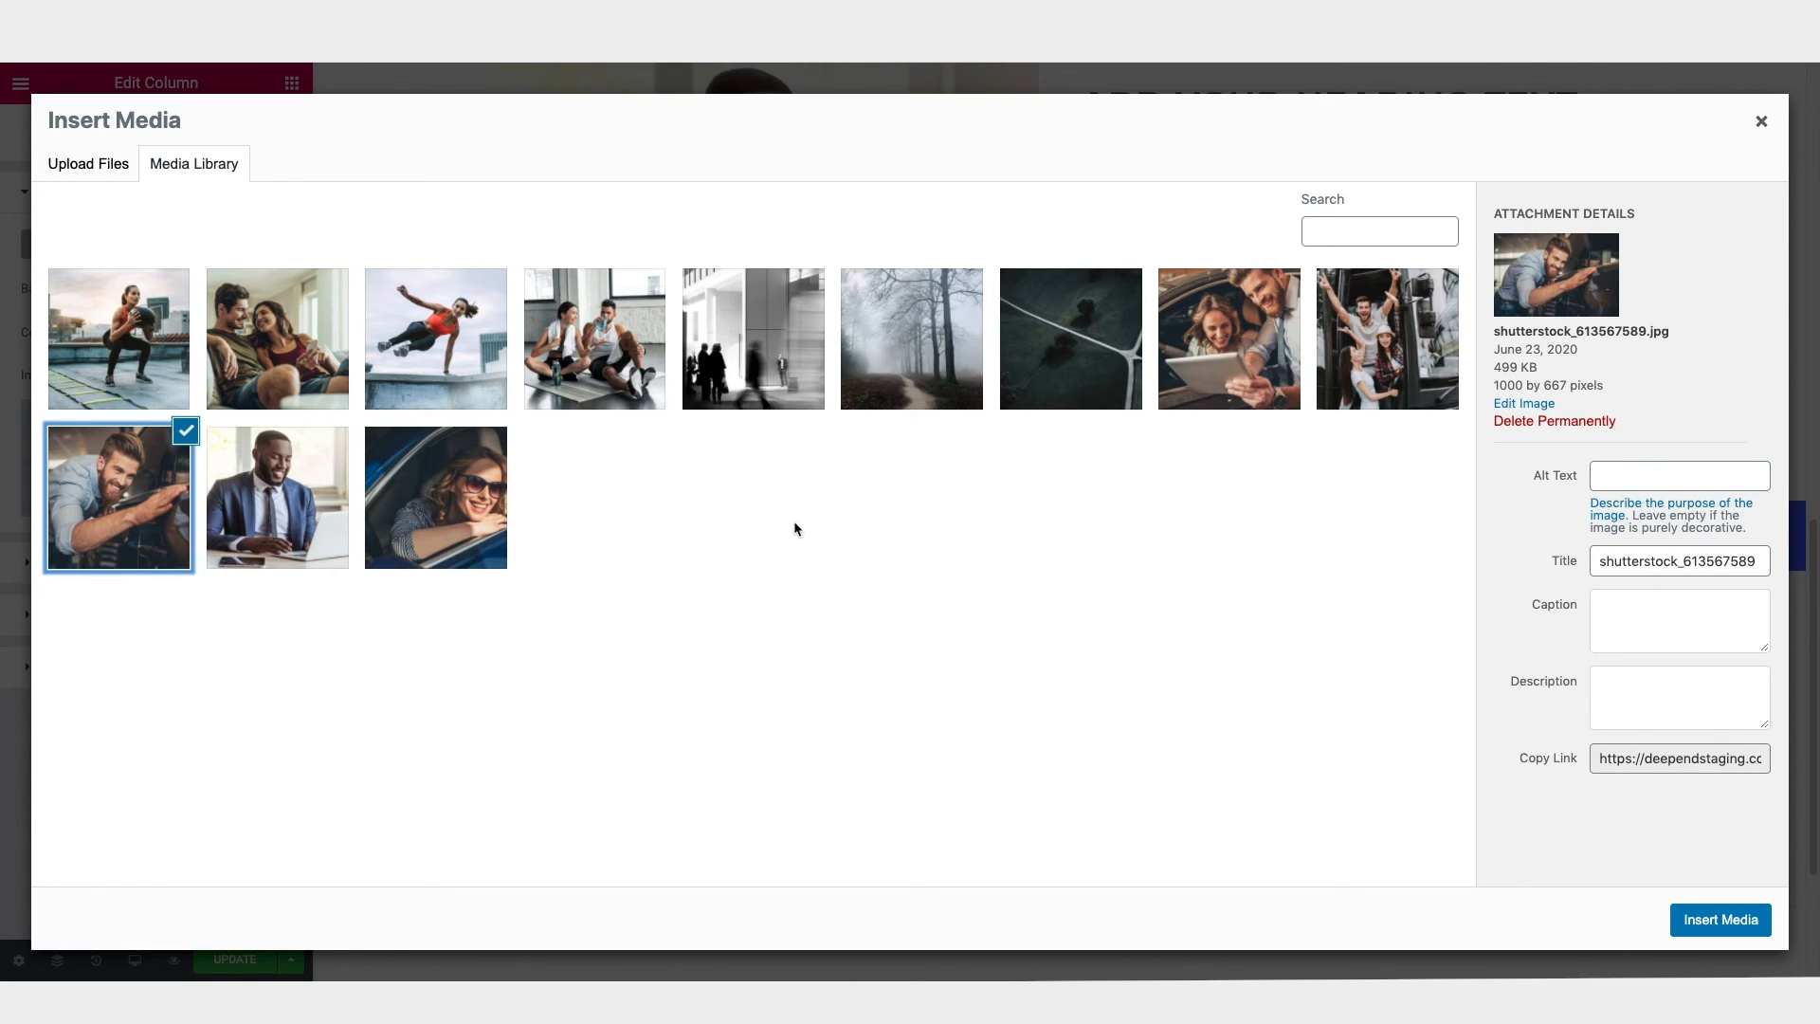
{"action": "left_click", "coordinate": [1709, 922]}
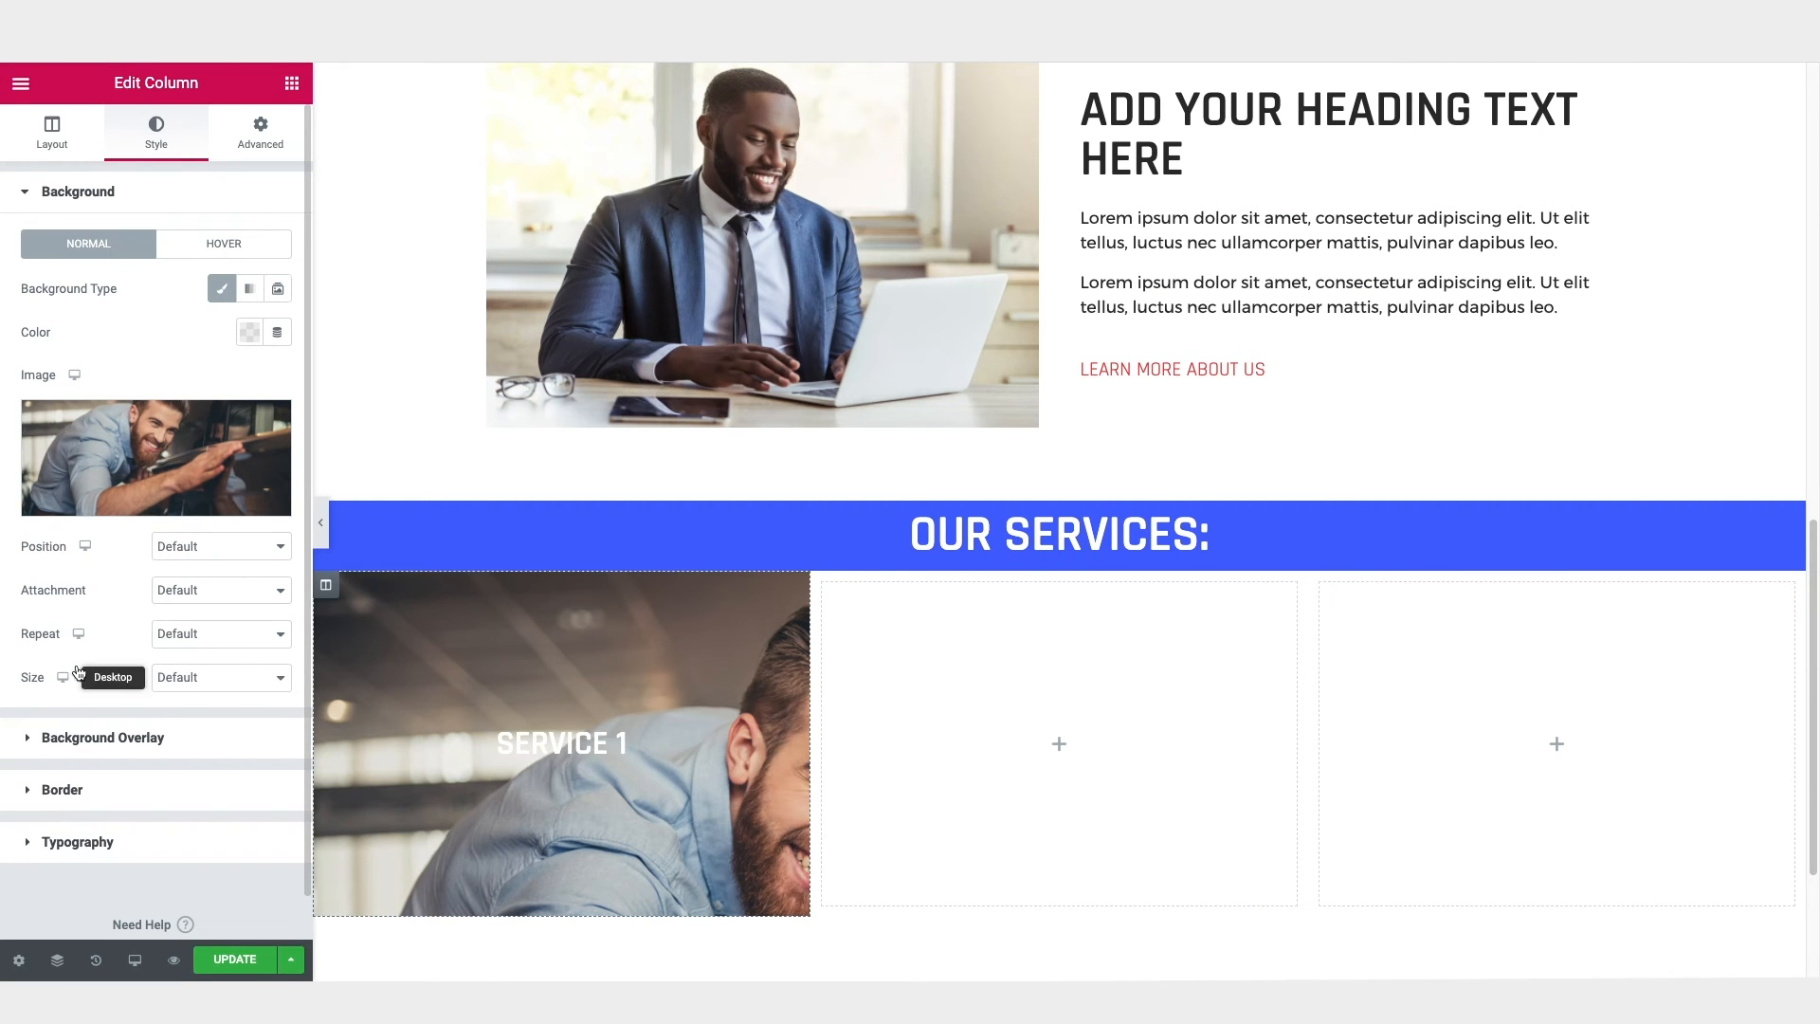
{"action": "left_click", "coordinate": [227, 679]}
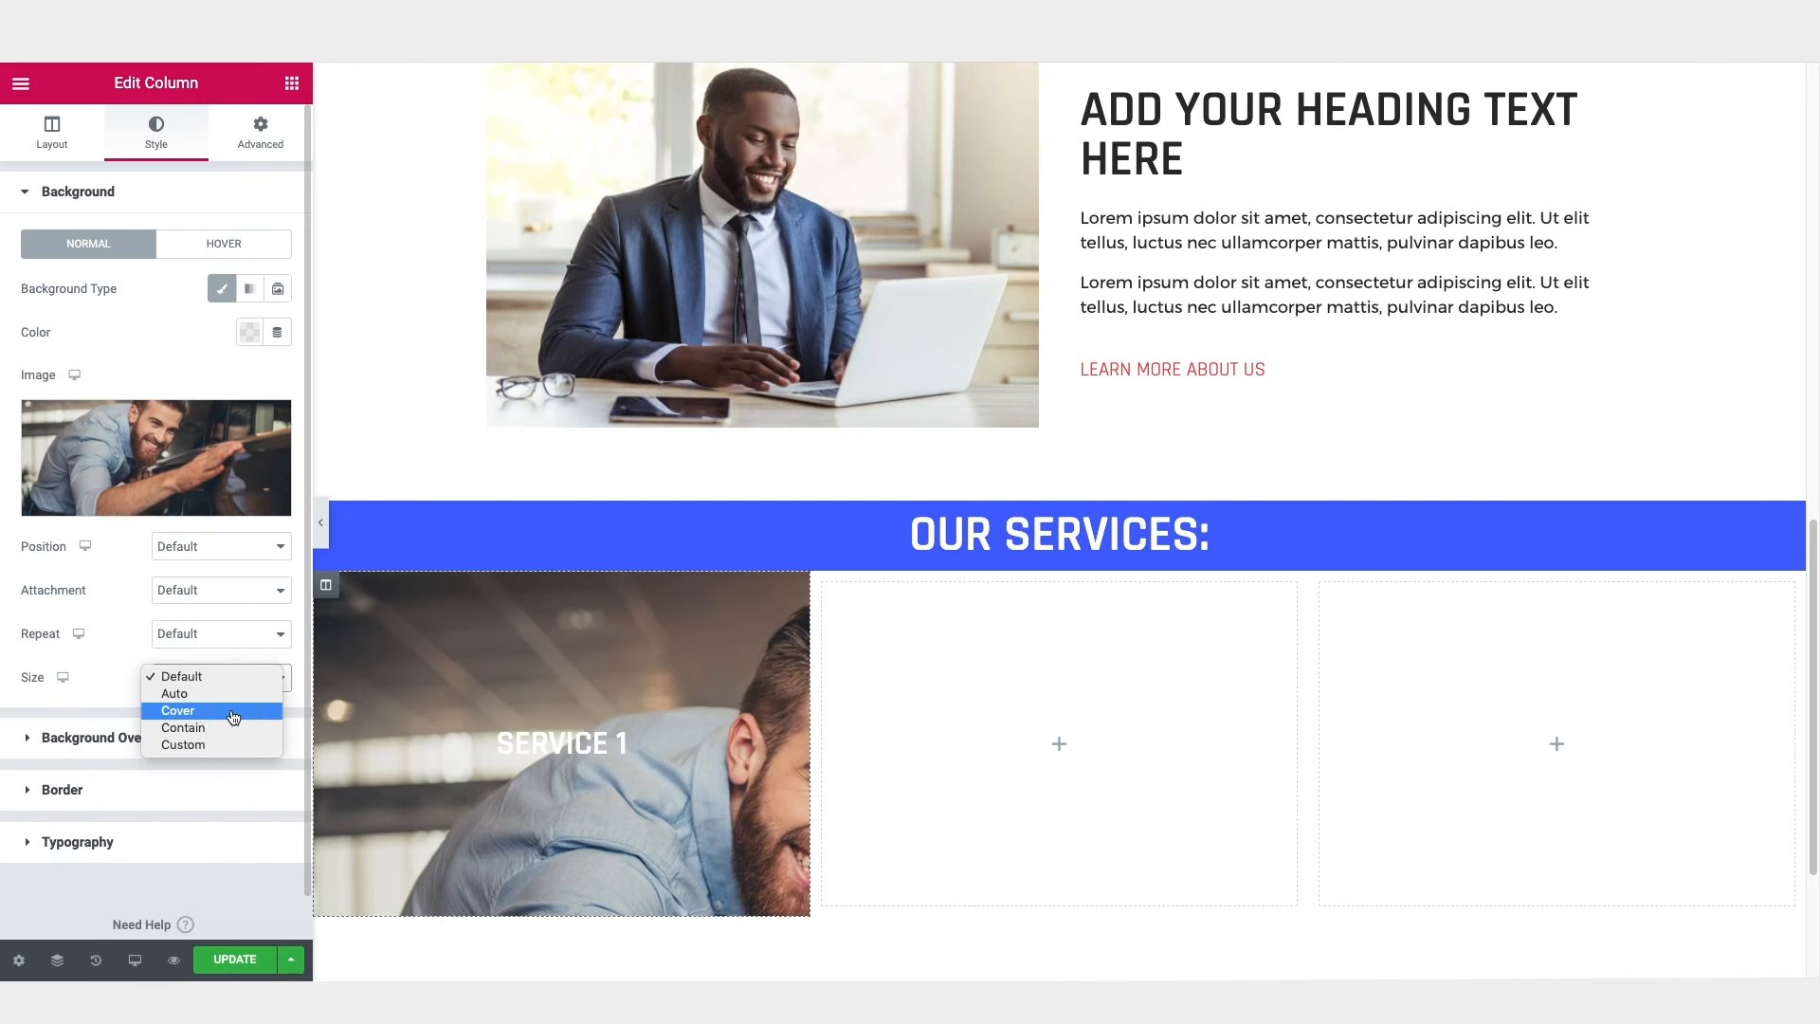
{"action": "left_click", "coordinate": [232, 712]}
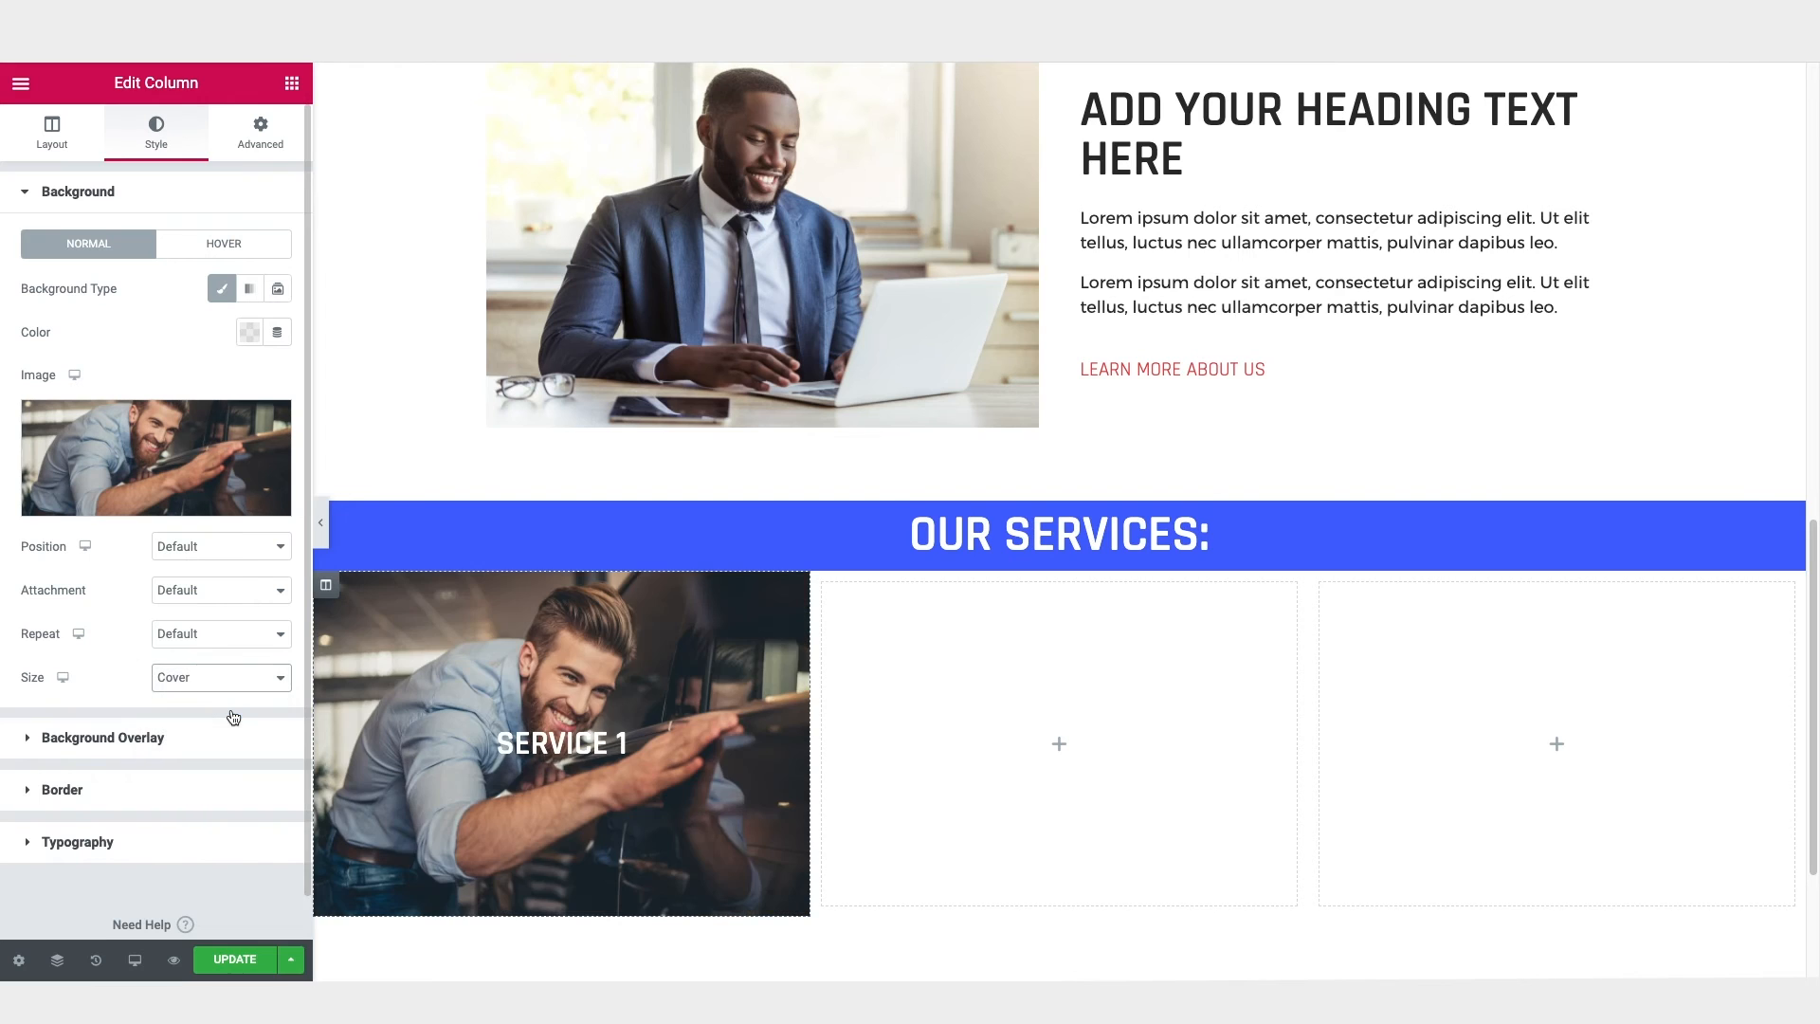
Step: Add a classic background overlay to the first column in the saved blue #2E39EA
{"action": "left_click", "coordinate": [61, 195]}
{"action": "left_click", "coordinate": [66, 251]}
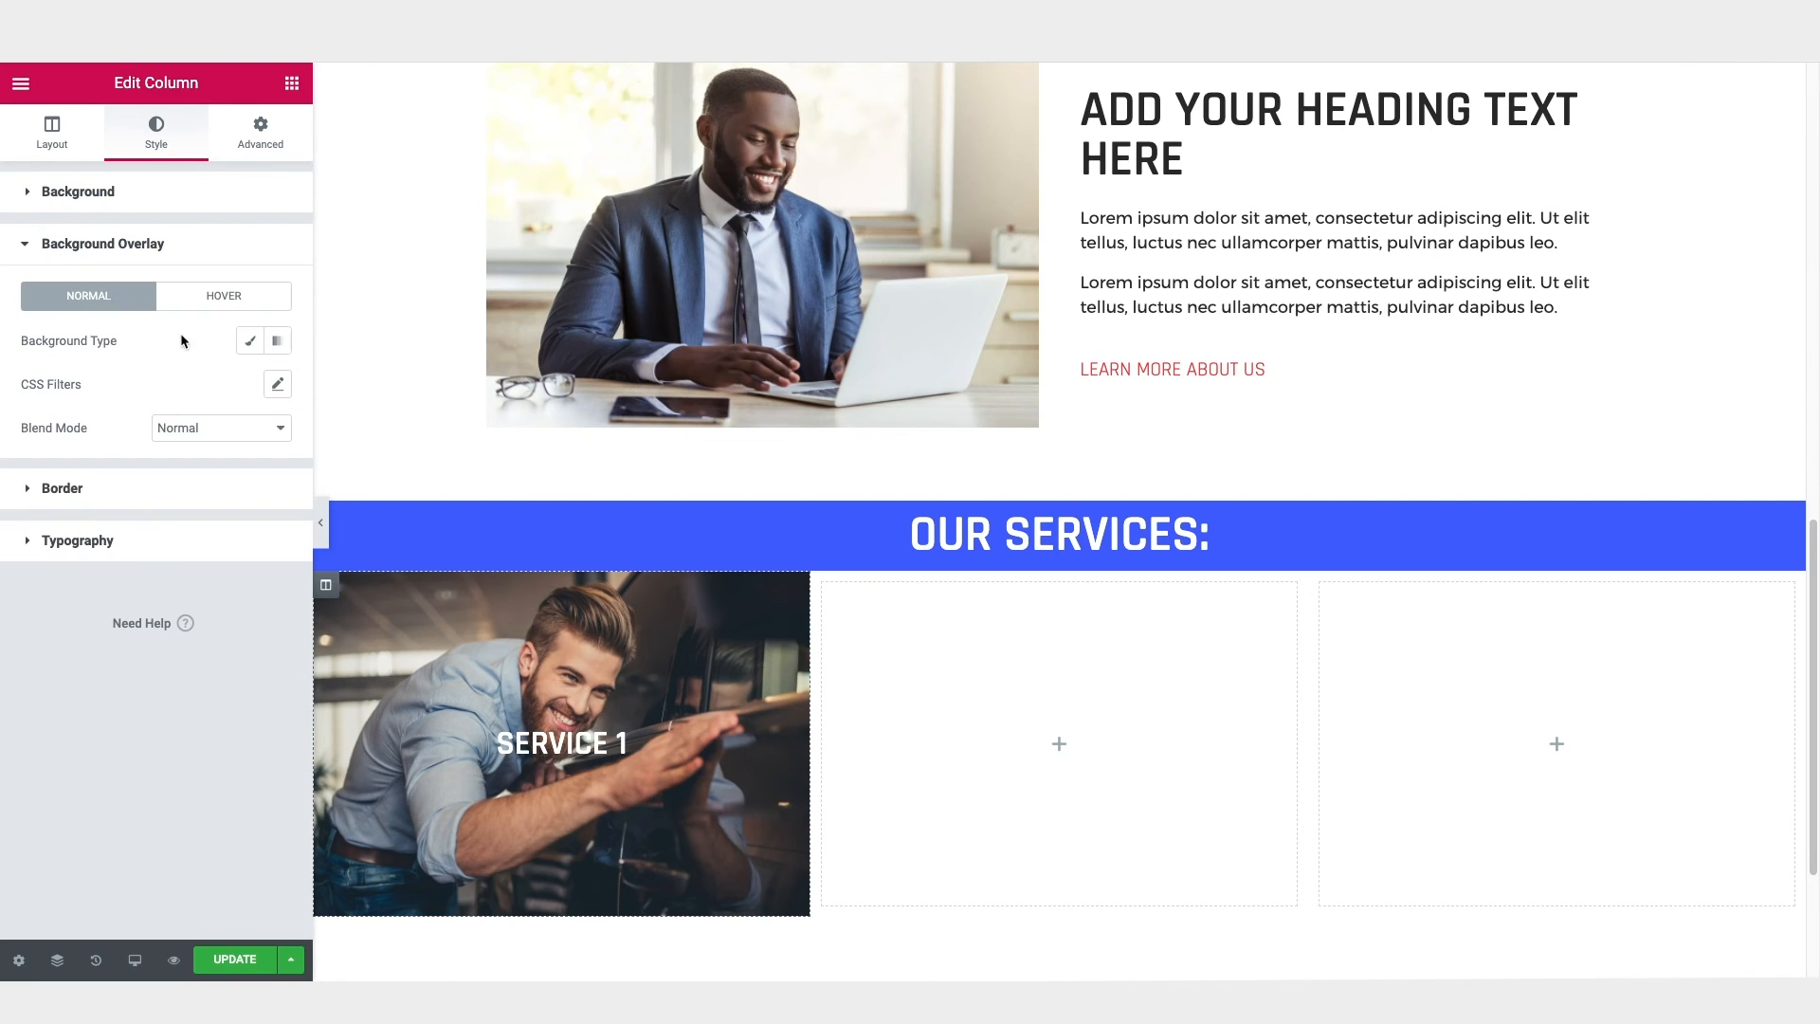
{"action": "left_click", "coordinate": [248, 345]}
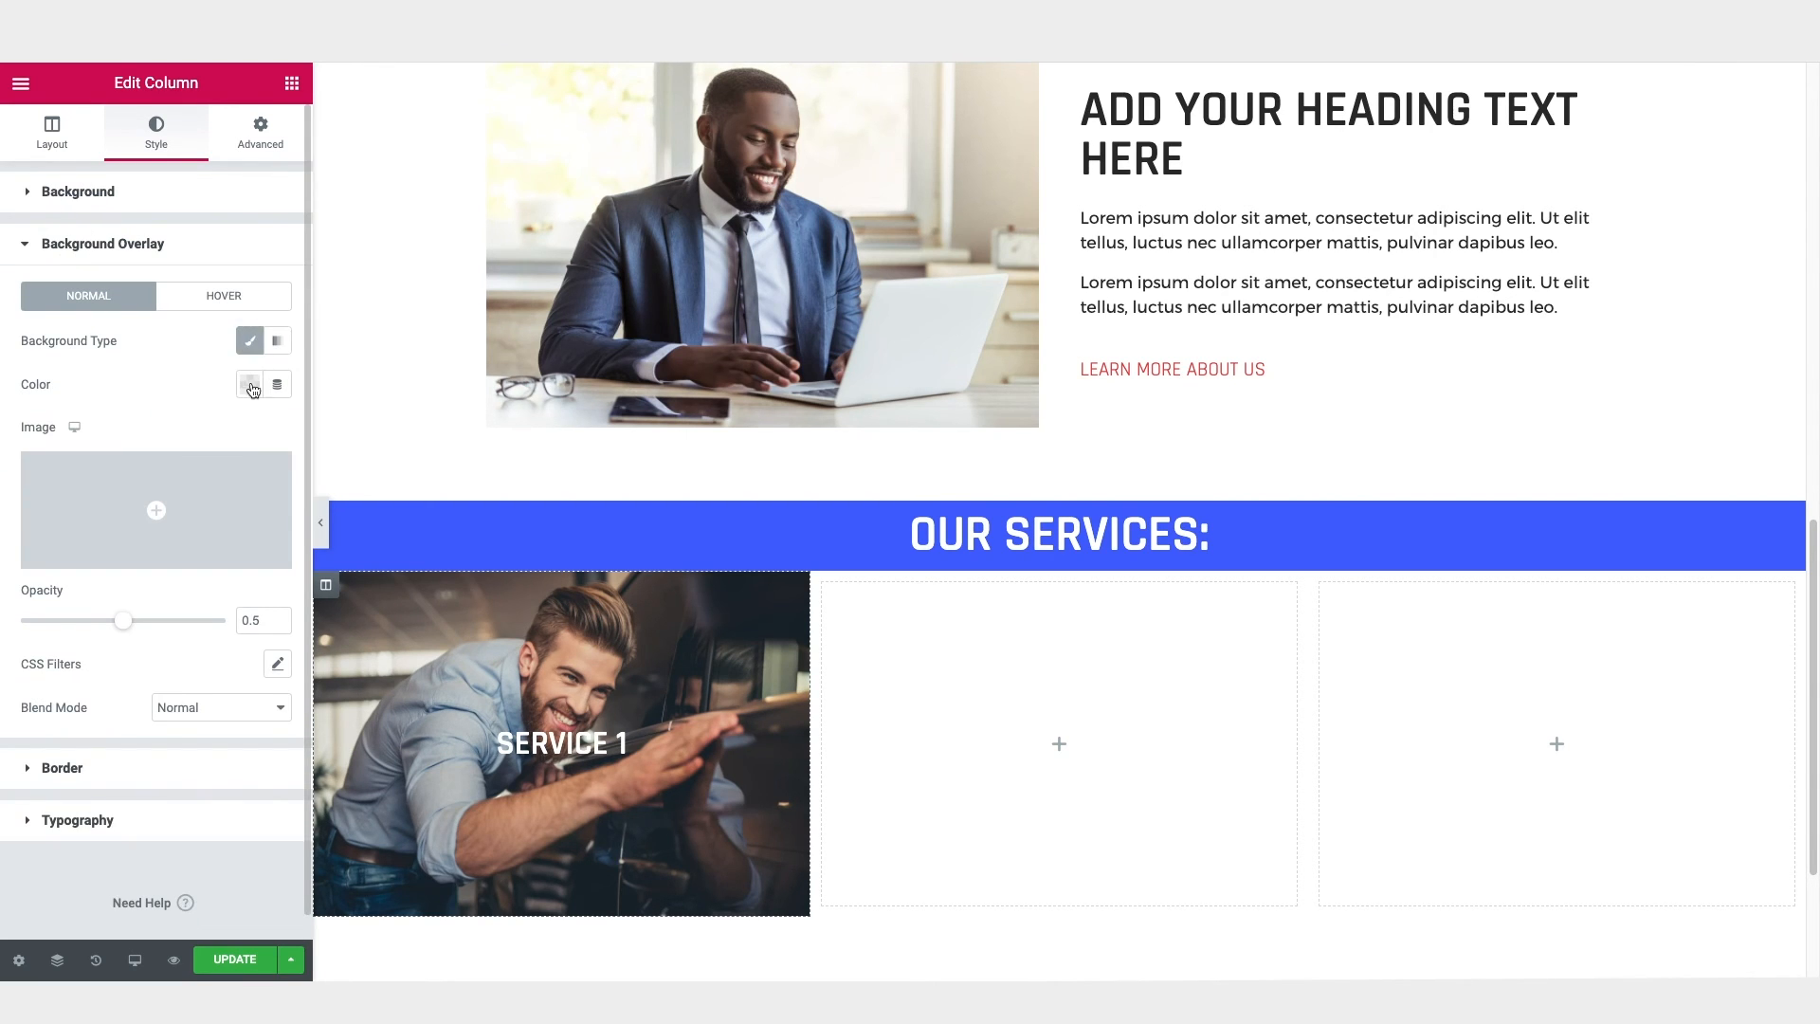
{"action": "left_click", "coordinate": [249, 386]}
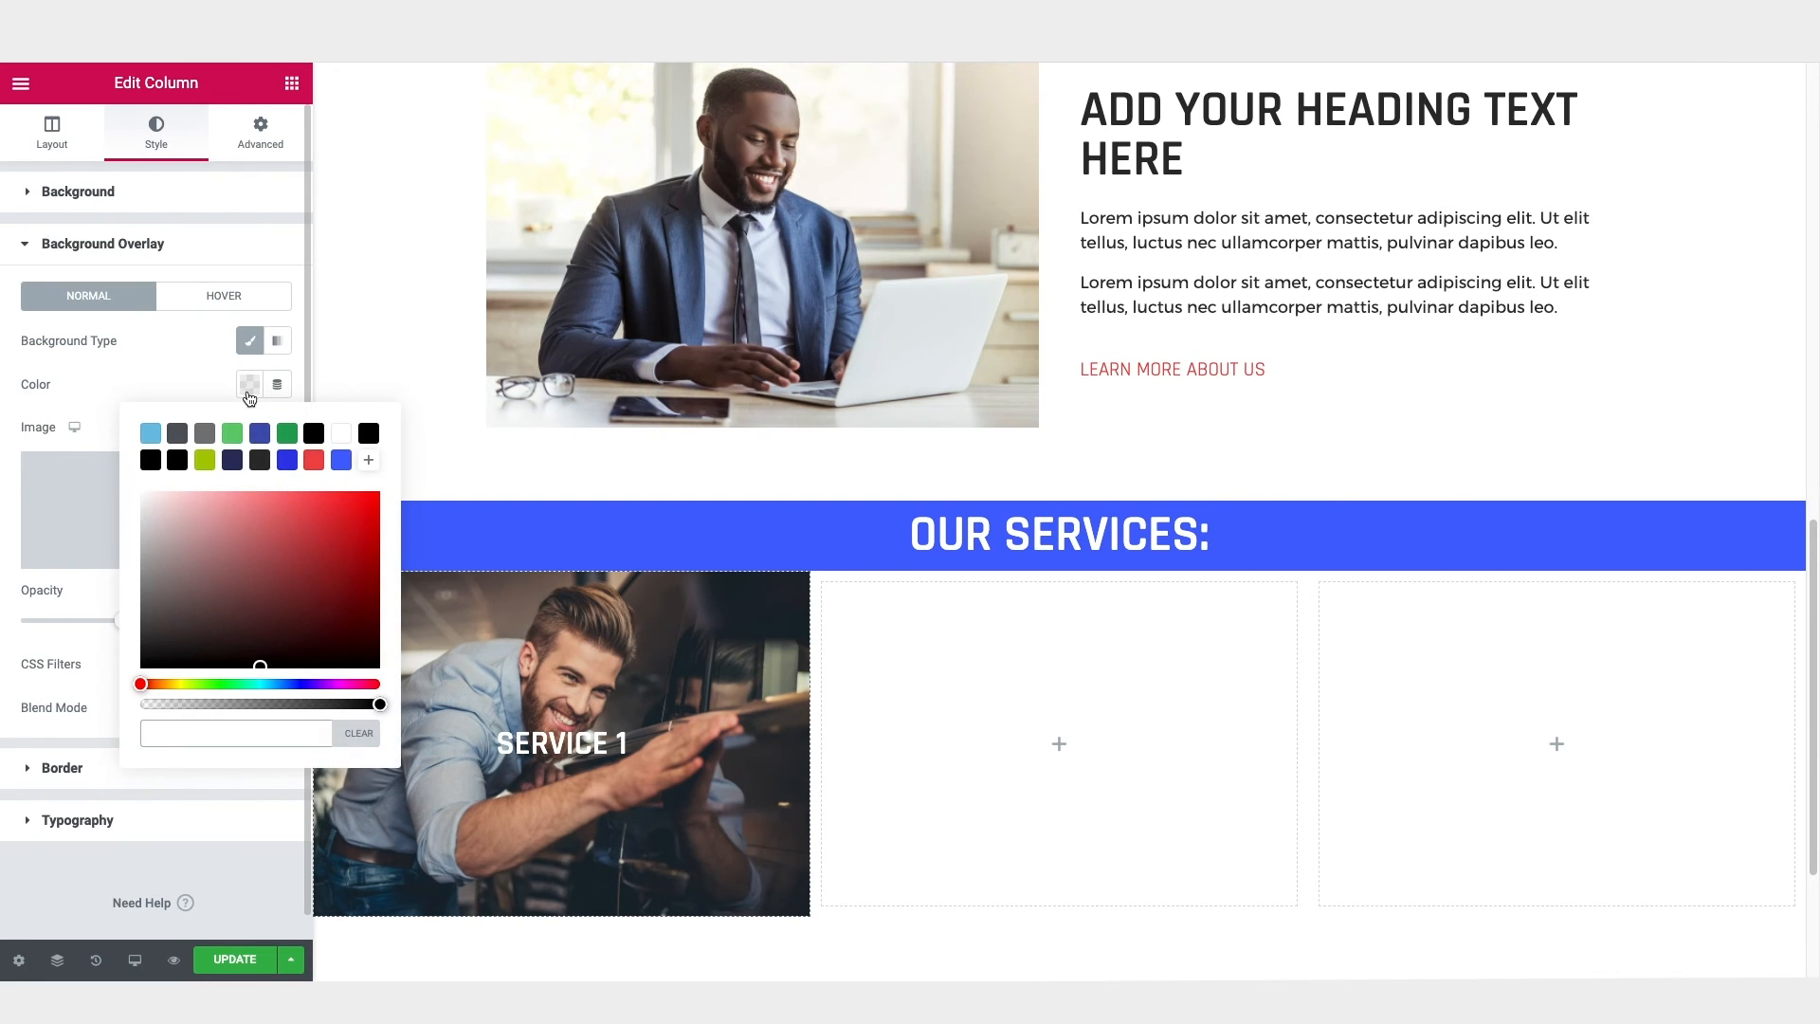
{"action": "left_click", "coordinate": [287, 462]}
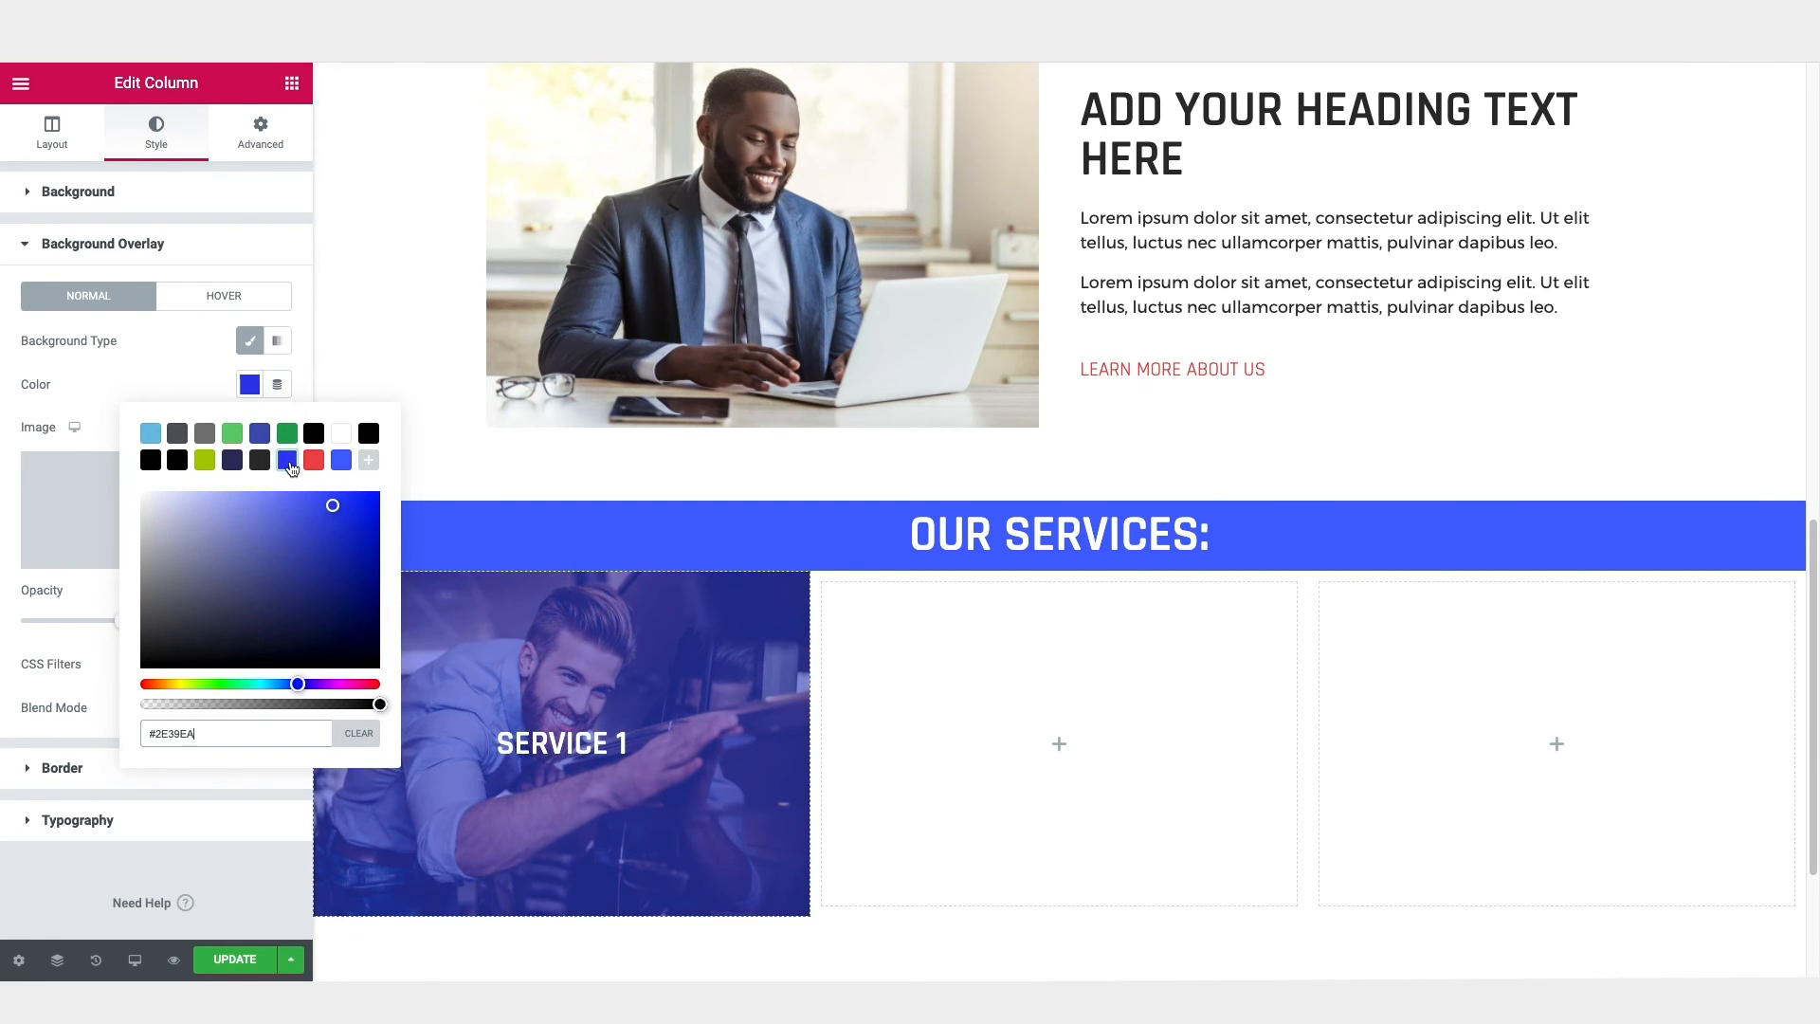
{"action": "left_click", "coordinate": [189, 374]}
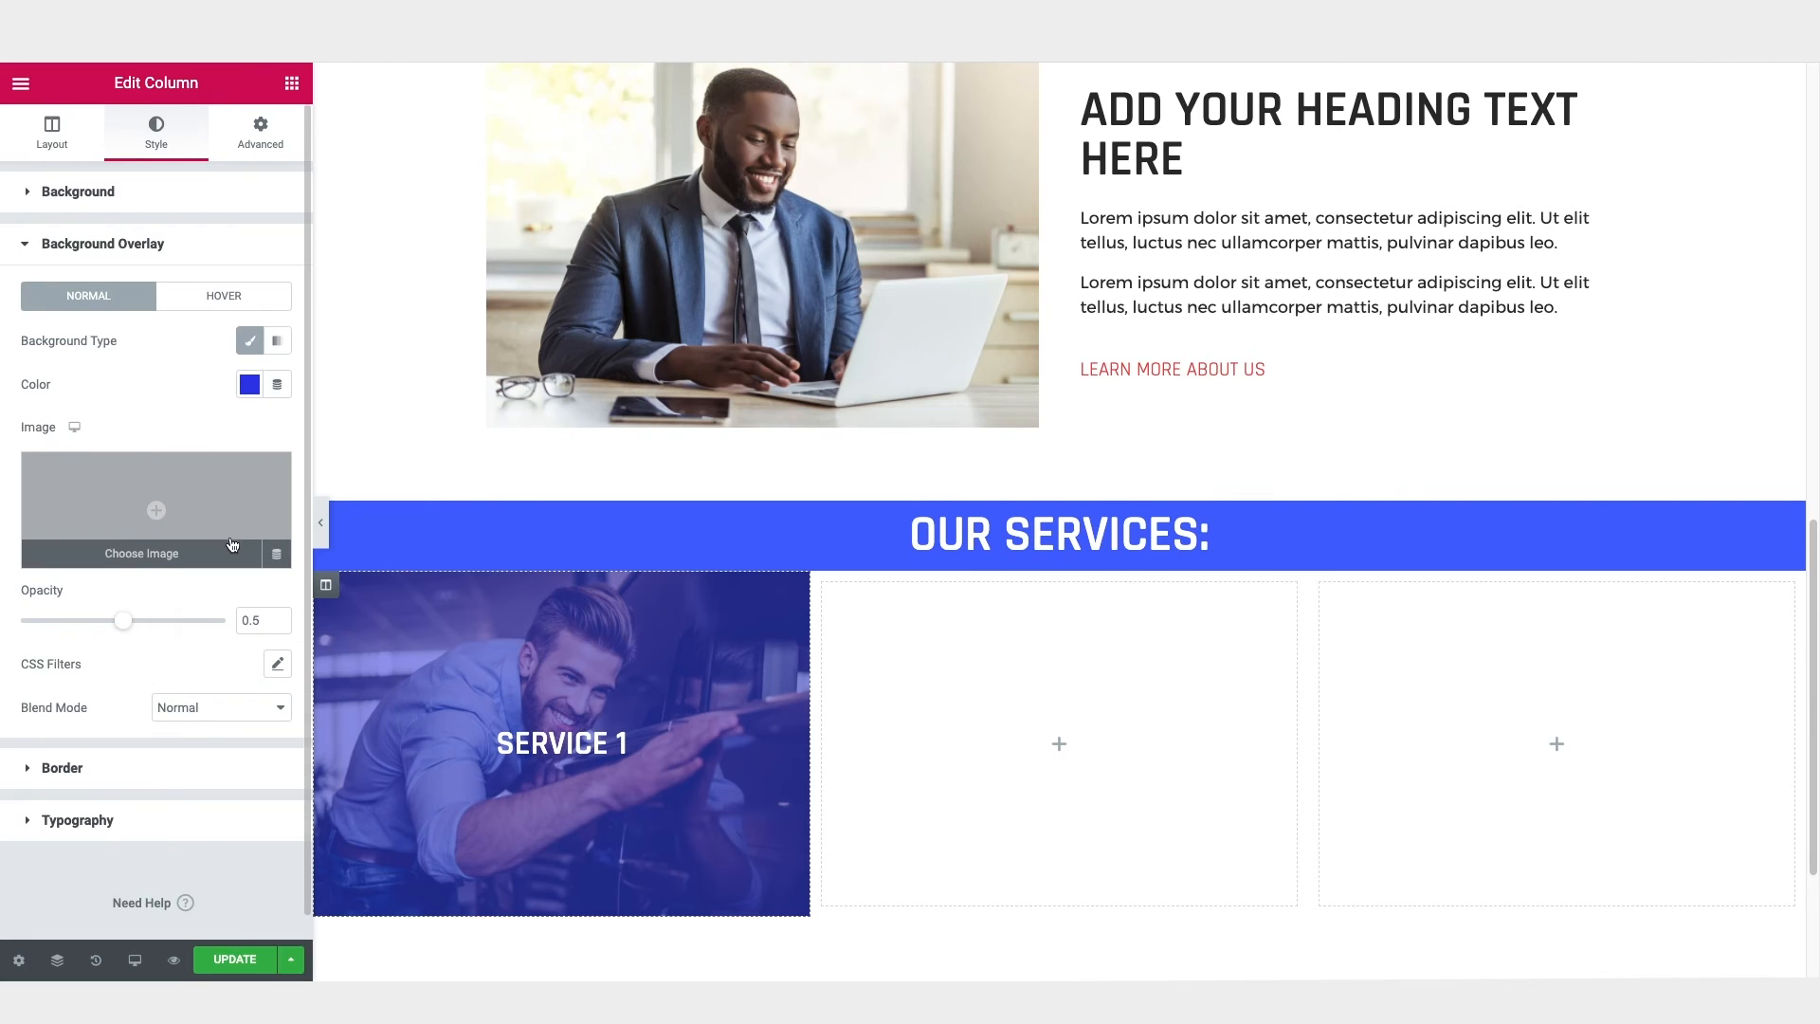
Step: Set the first column's overlay blend mode to Multiply and its opacity to about 0.68
{"action": "scroll", "coordinate": [35, 709], "scroll_direction": "down", "scroll_amount": 1}
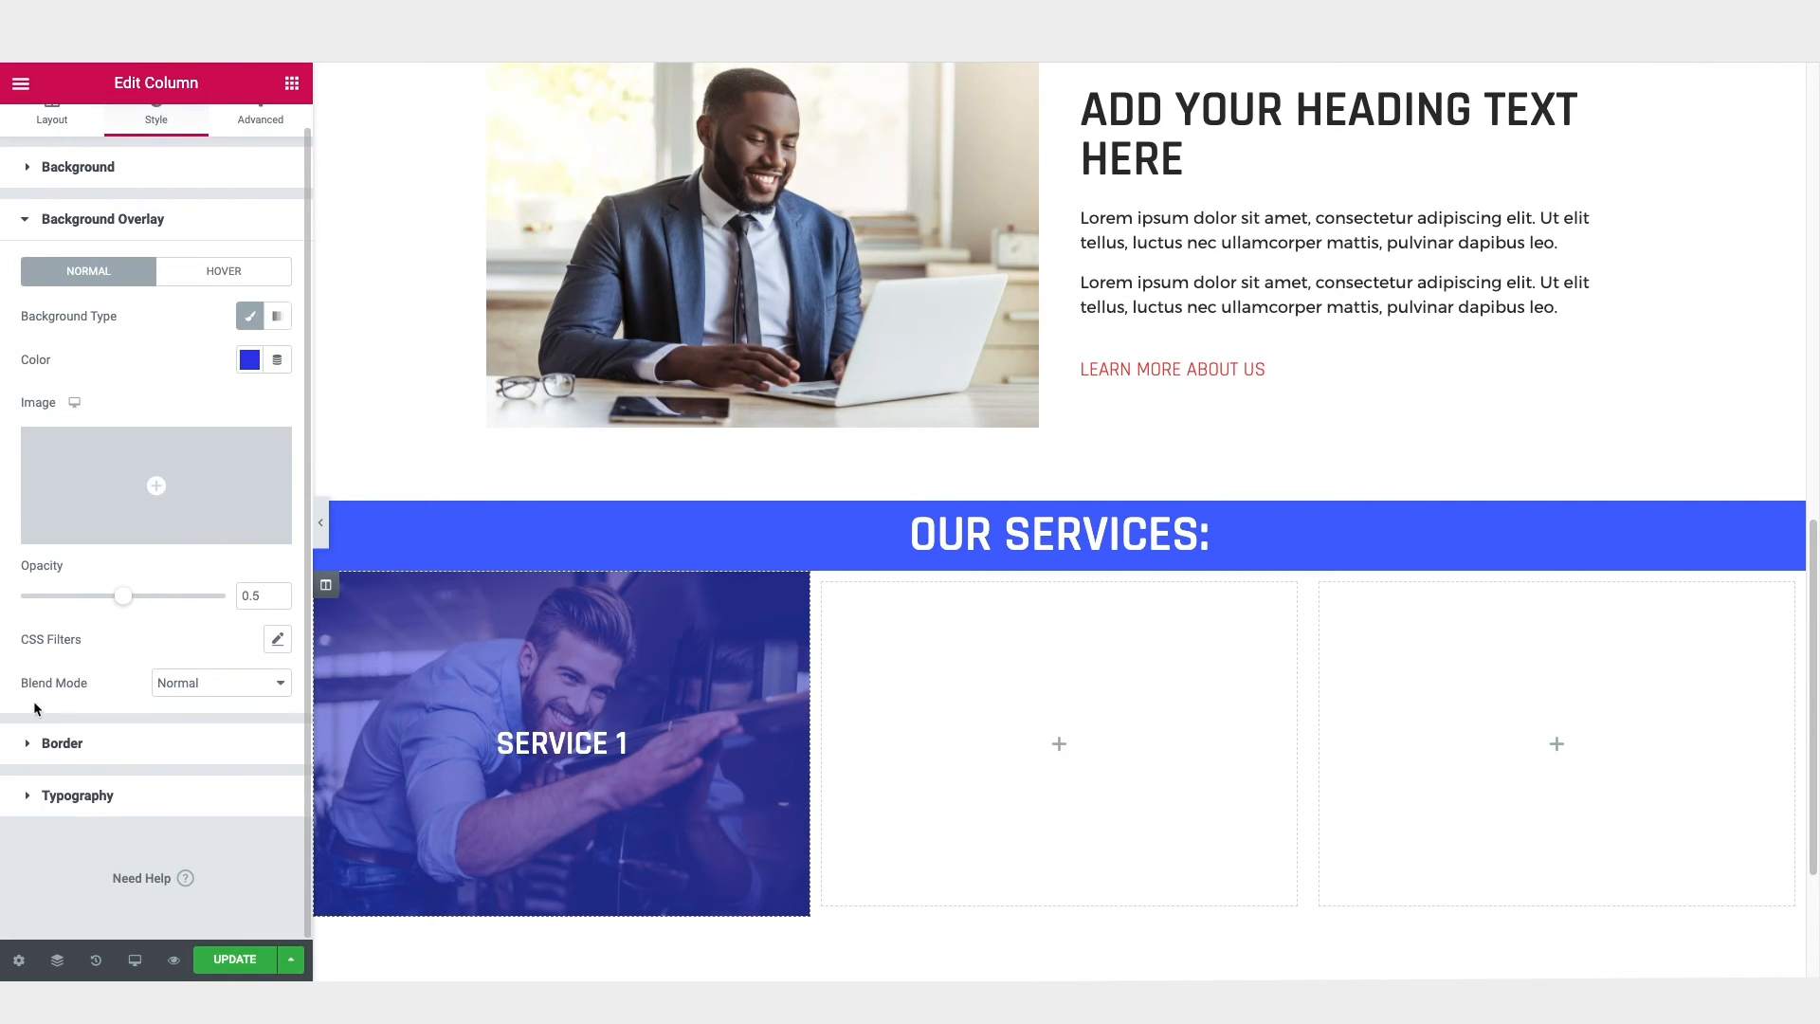
{"action": "left_click", "coordinate": [219, 686]}
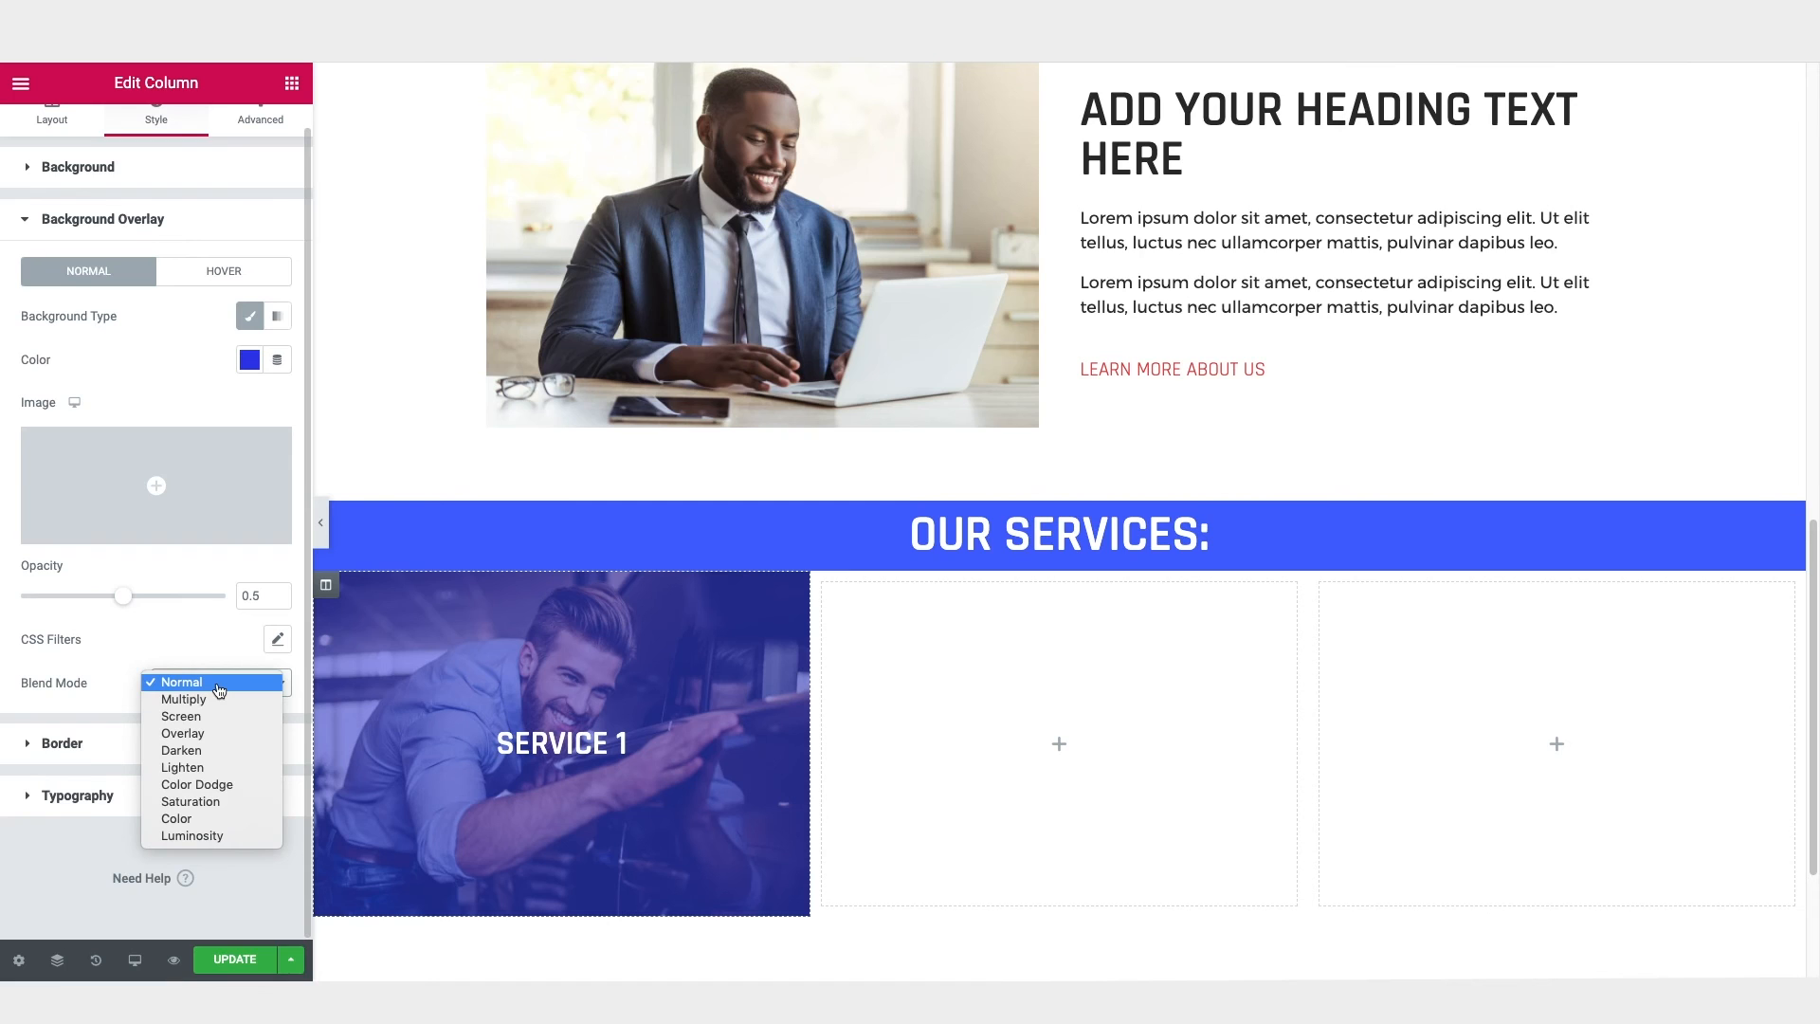
{"action": "left_click", "coordinate": [217, 699]}
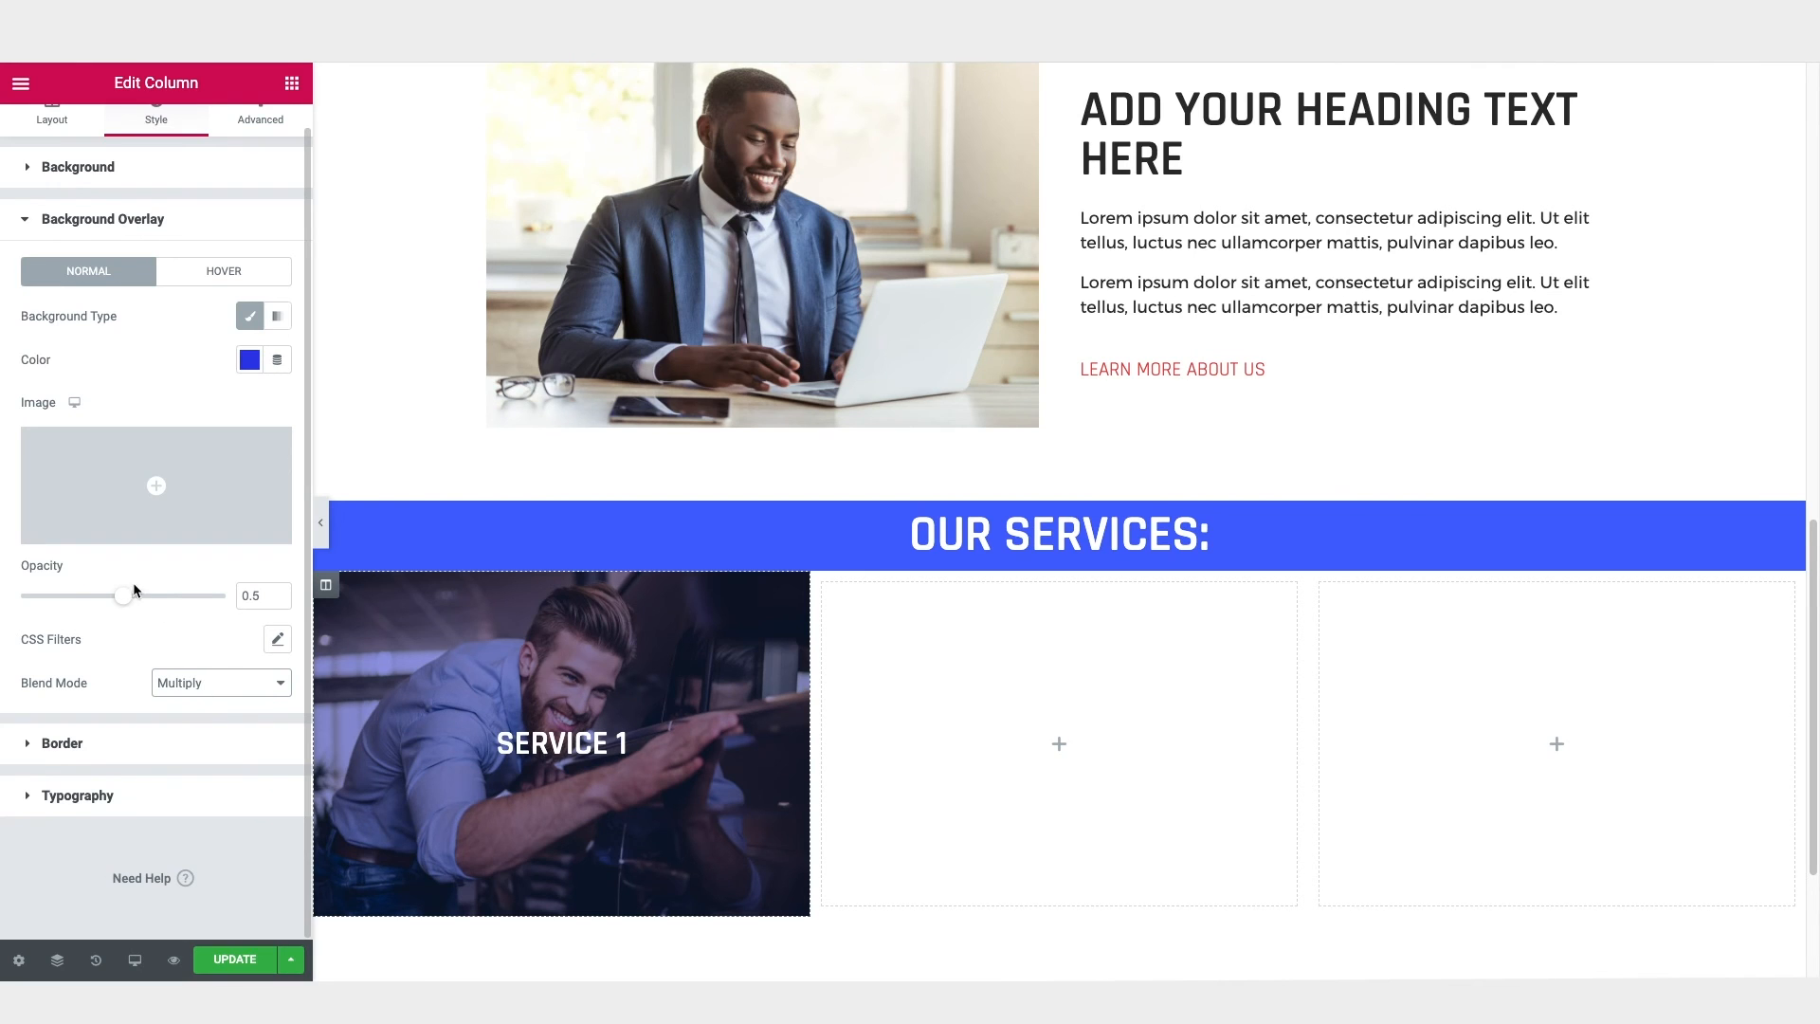
{"action": "left_click_drag", "start_coordinate": [126, 601], "coordinate": [164, 607]}
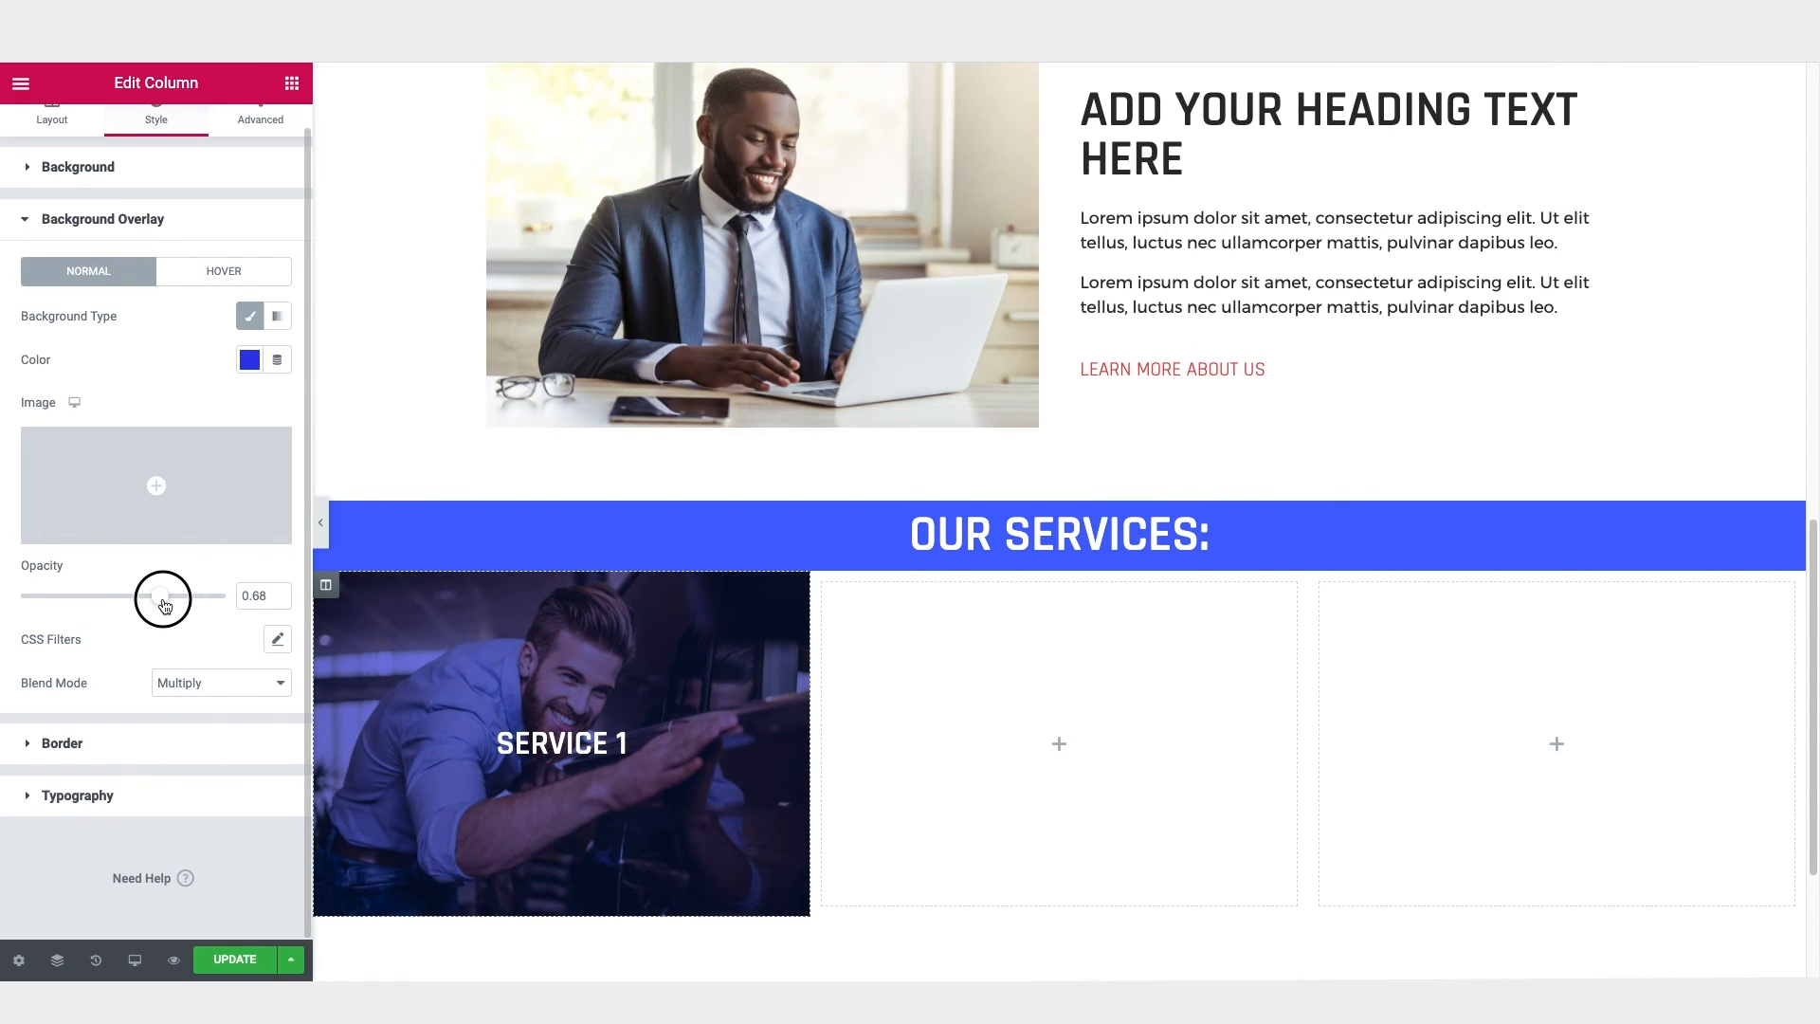
Step: Set the first column's overlay opacity to 0.67 and delete the two empty columns beside it
{"action": "left_click_drag", "start_coordinate": [164, 607], "coordinate": [163, 606]}
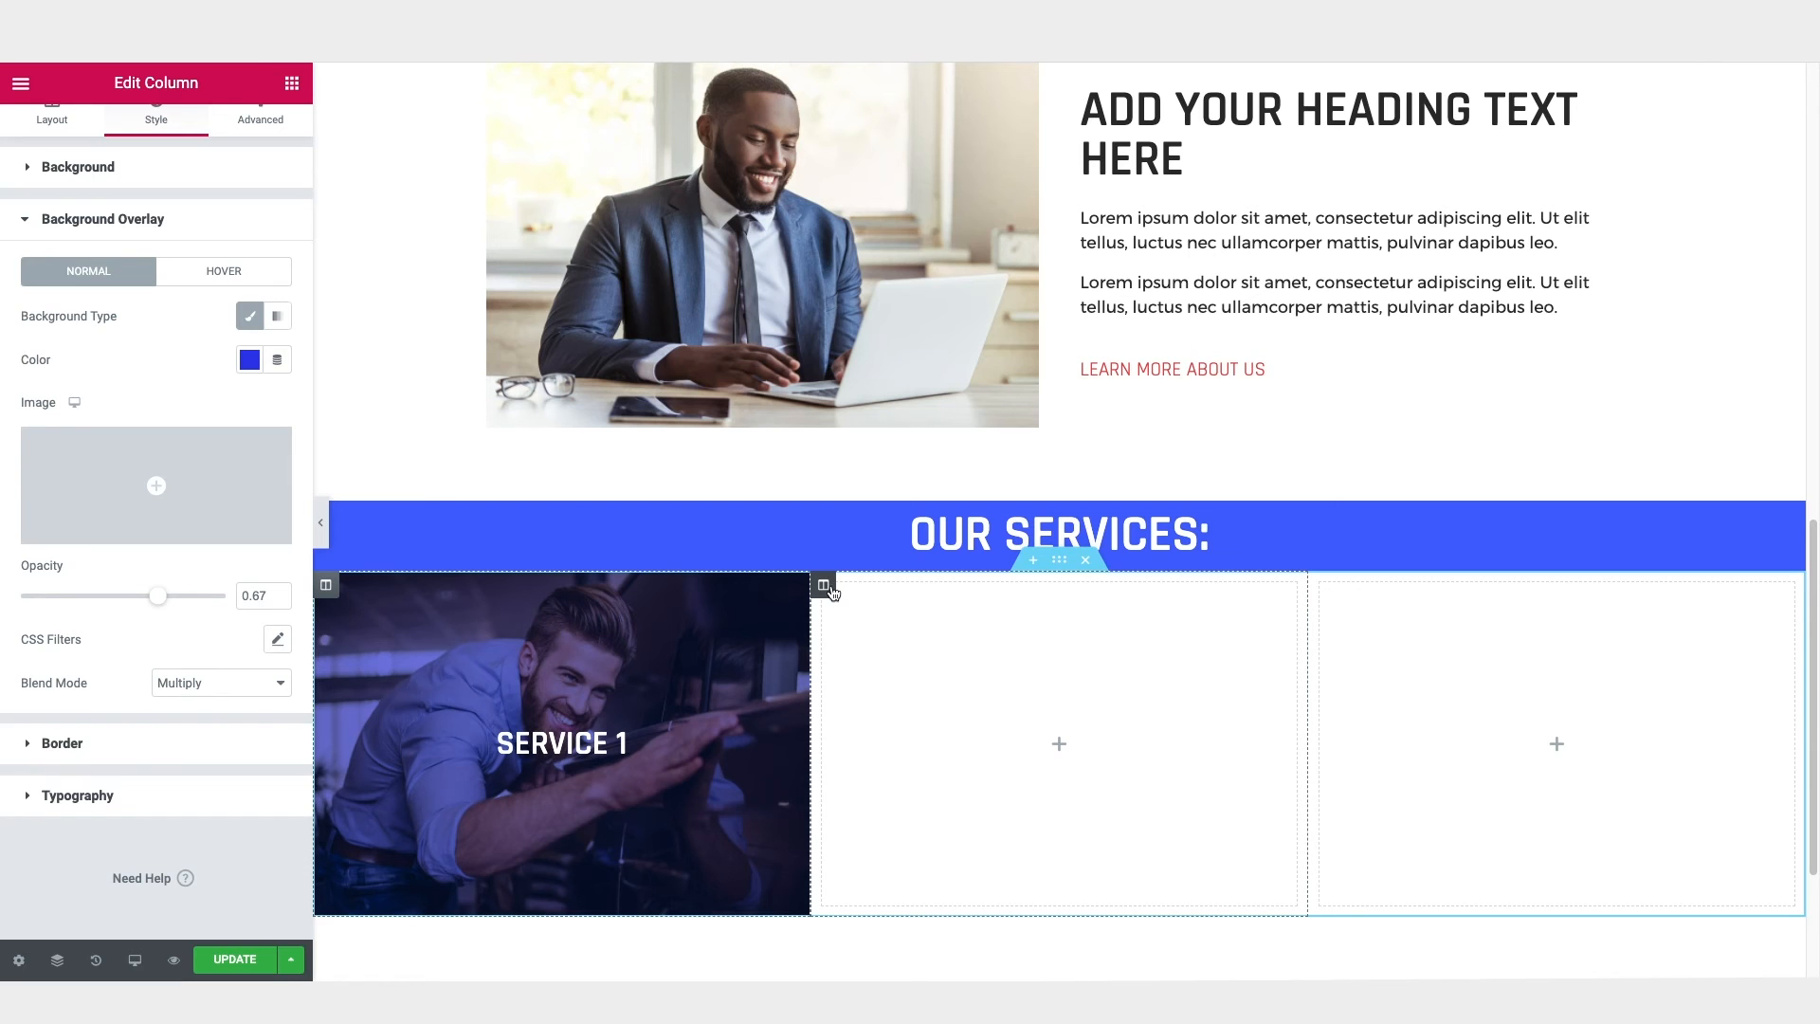
{"action": "right_click", "coordinate": [822, 585]}
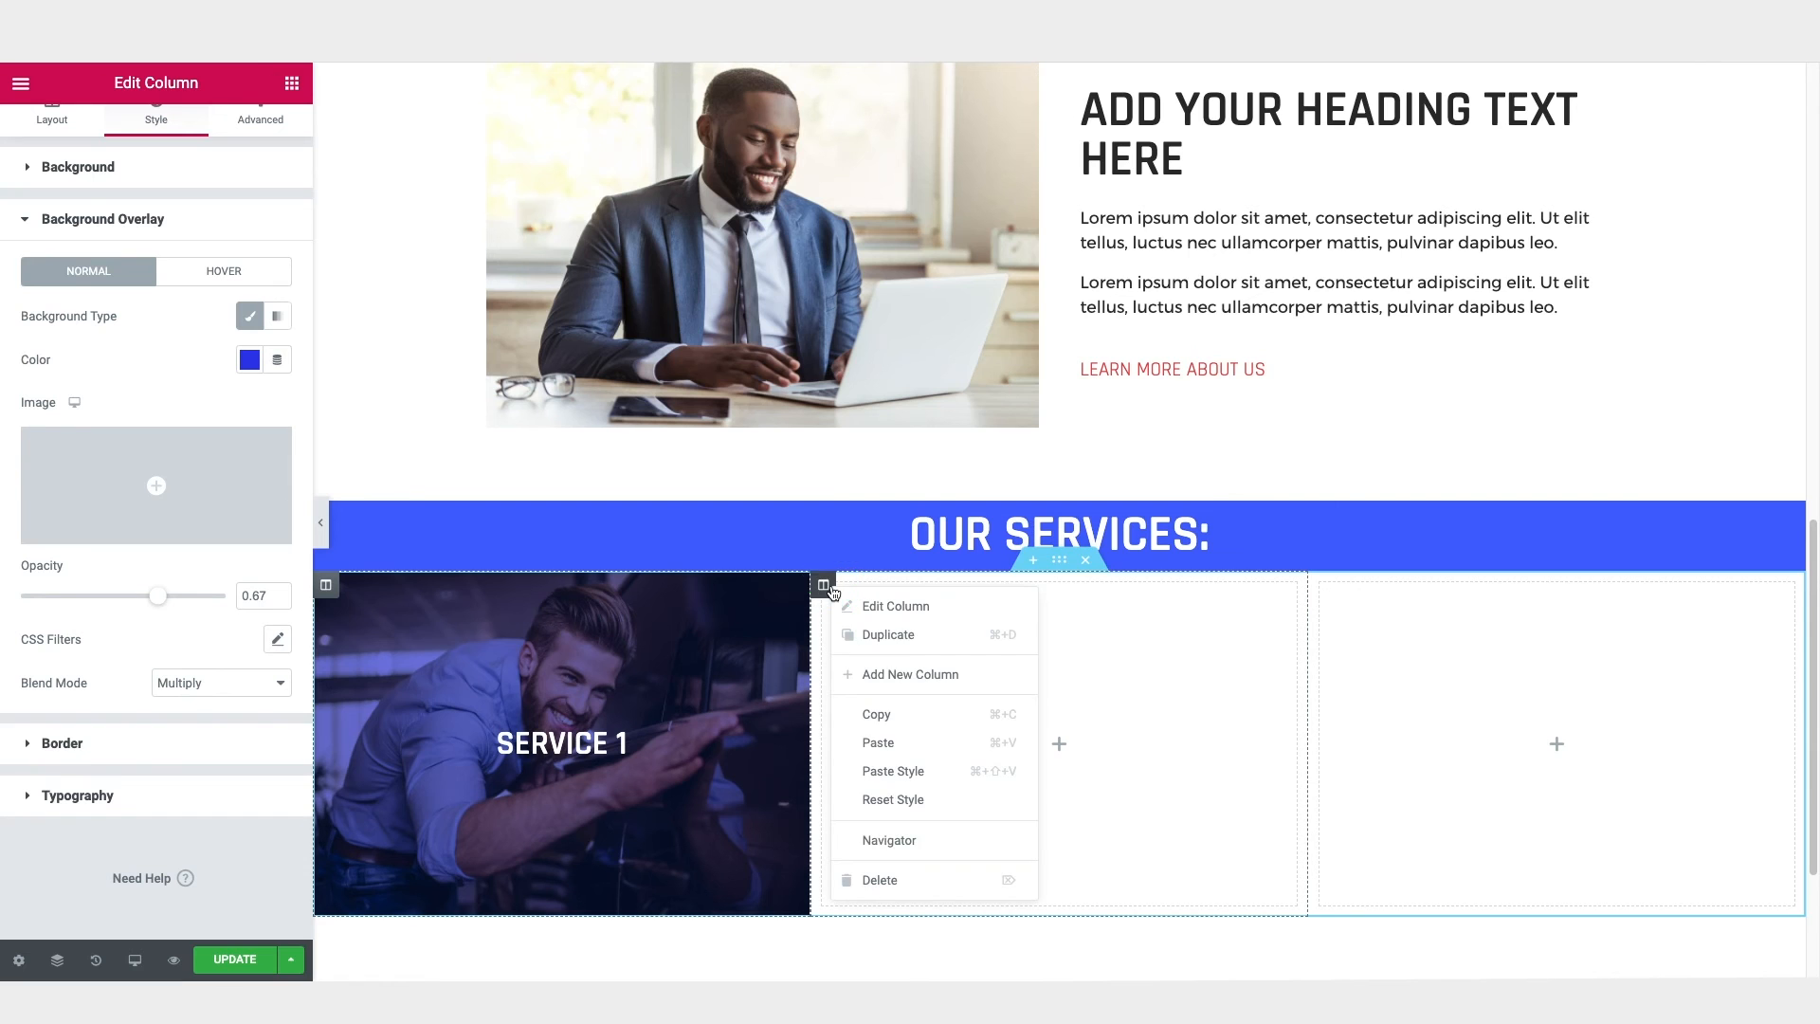
{"action": "left_click", "coordinate": [914, 874]}
{"action": "right_click", "coordinate": [1059, 585]}
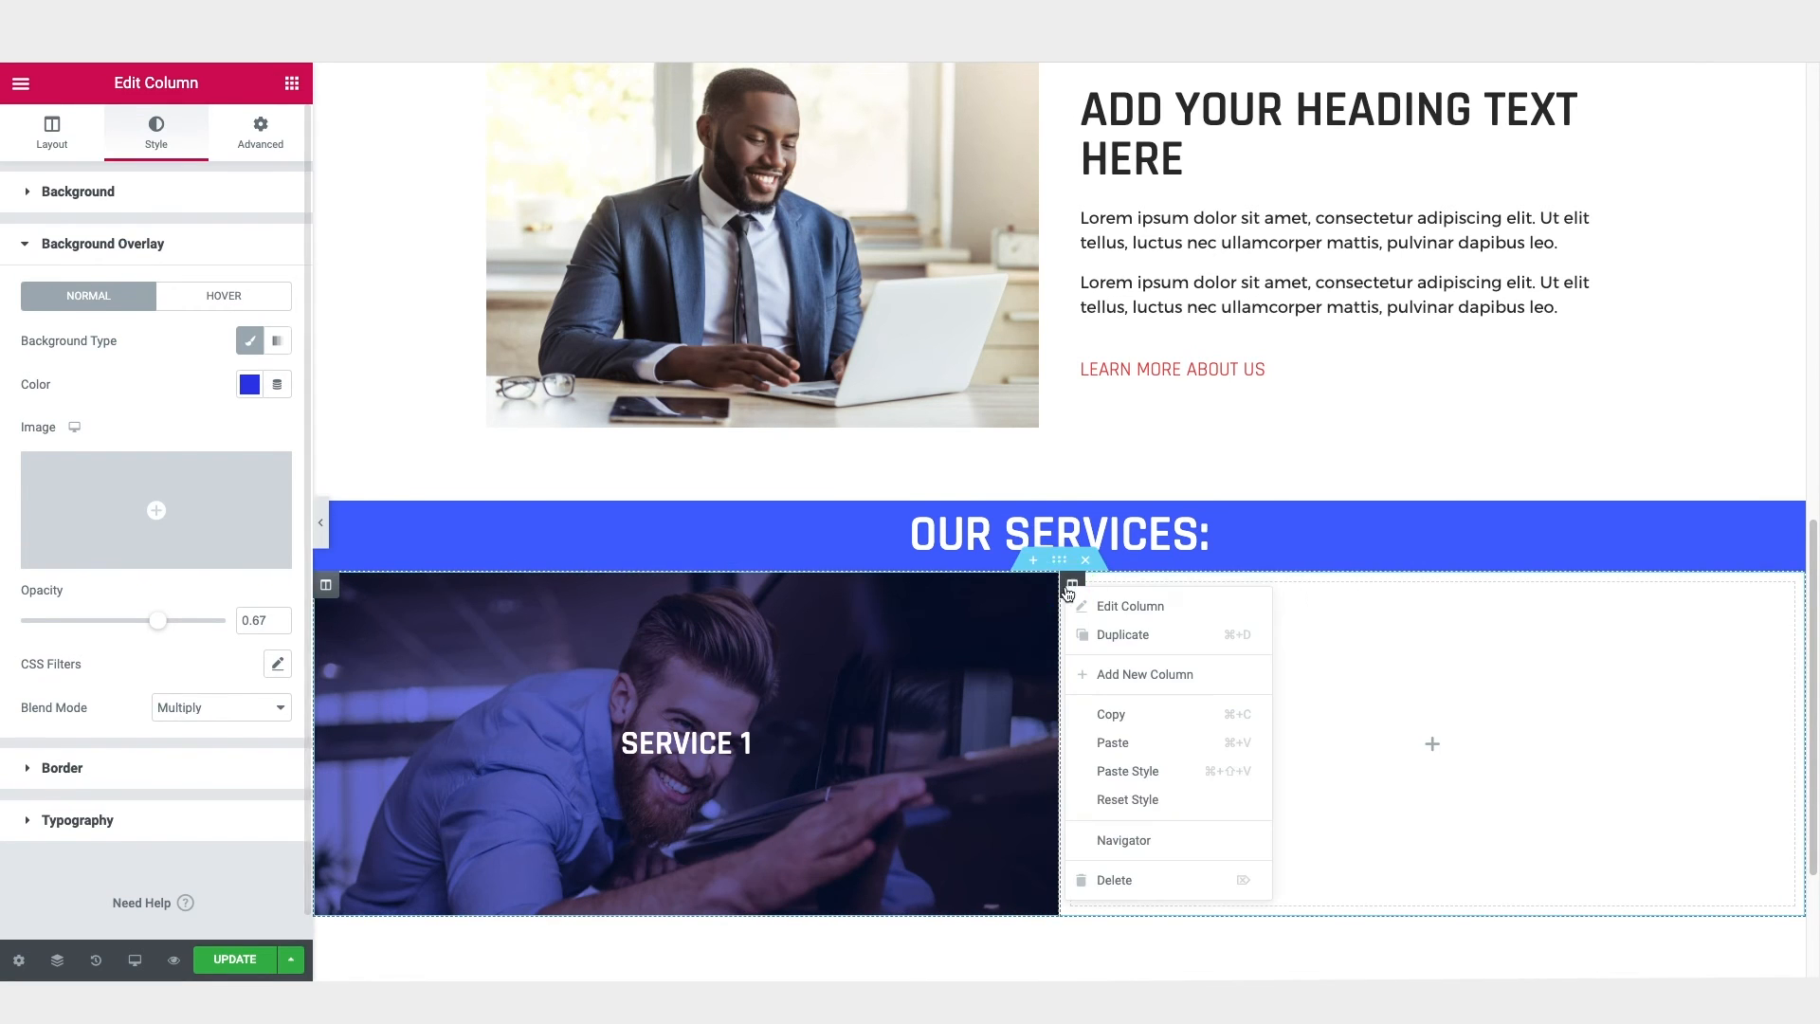
{"action": "left_click", "coordinate": [1138, 877]}
Step: Duplicate the styled "Service 1" column twice to make three matching columns in the services section
{"action": "right_click", "coordinate": [326, 587]}
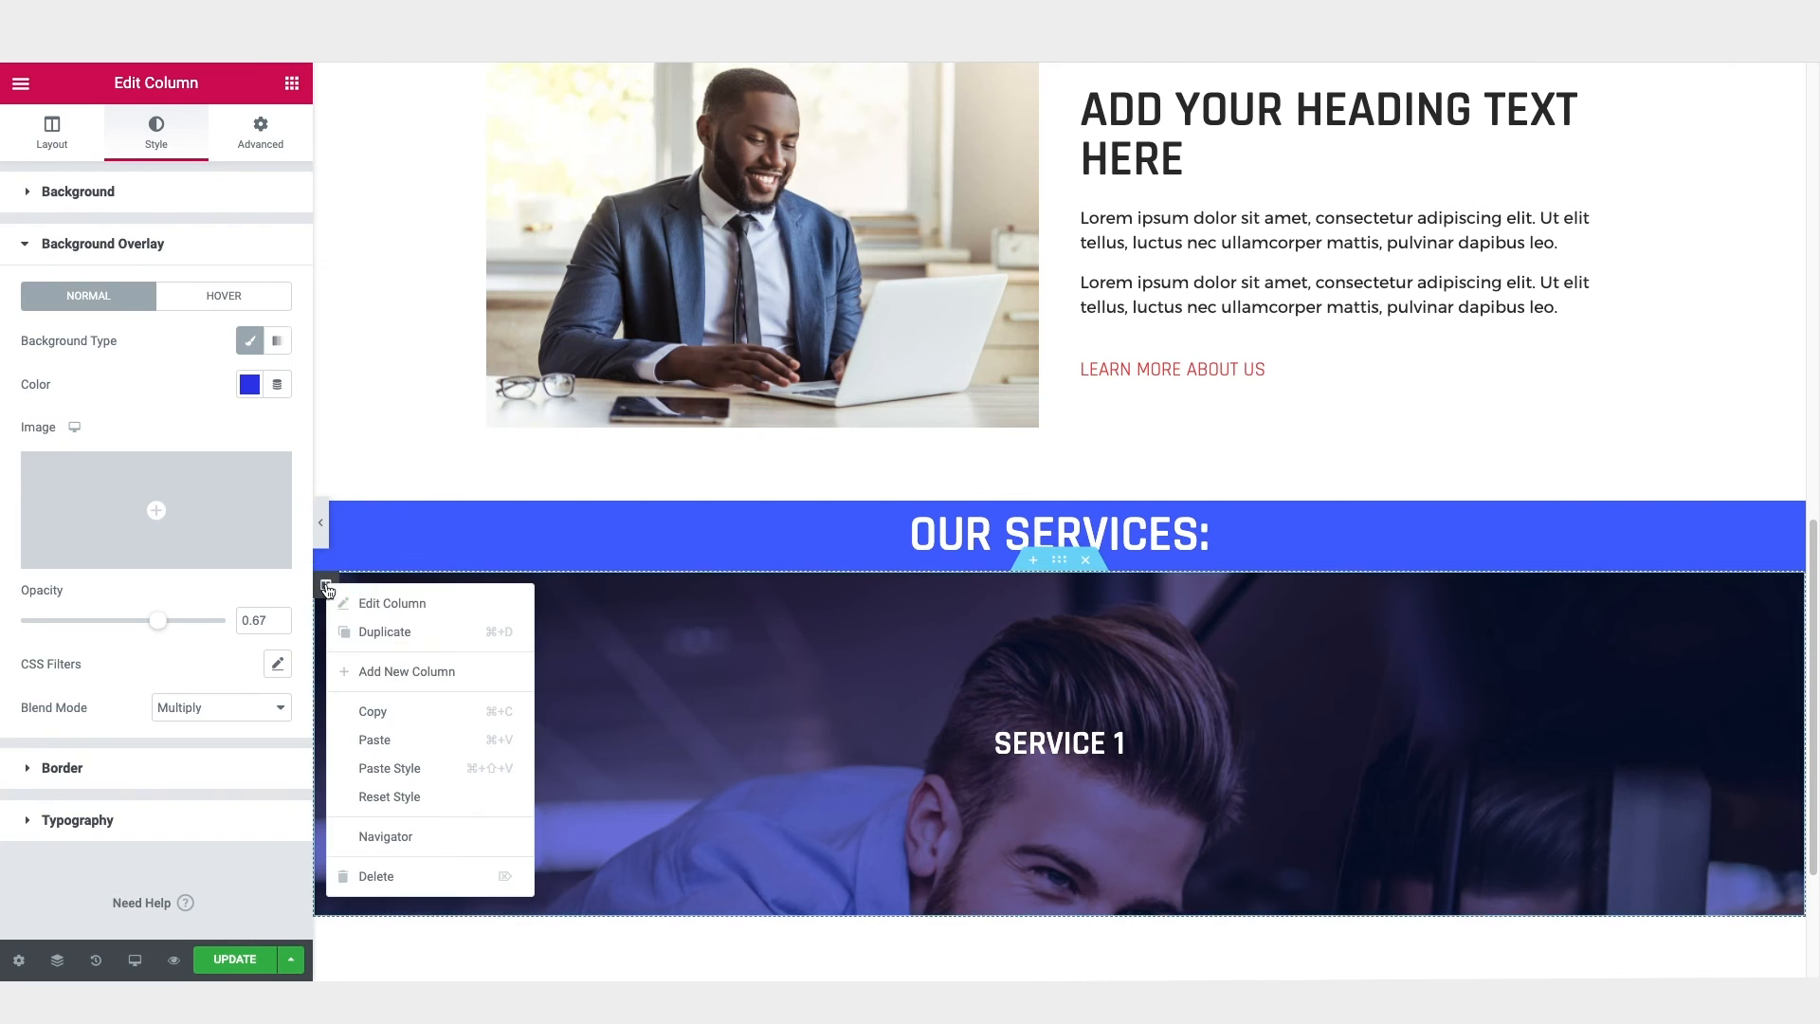
{"action": "left_click", "coordinate": [384, 631]}
{"action": "right_click", "coordinate": [336, 593]}
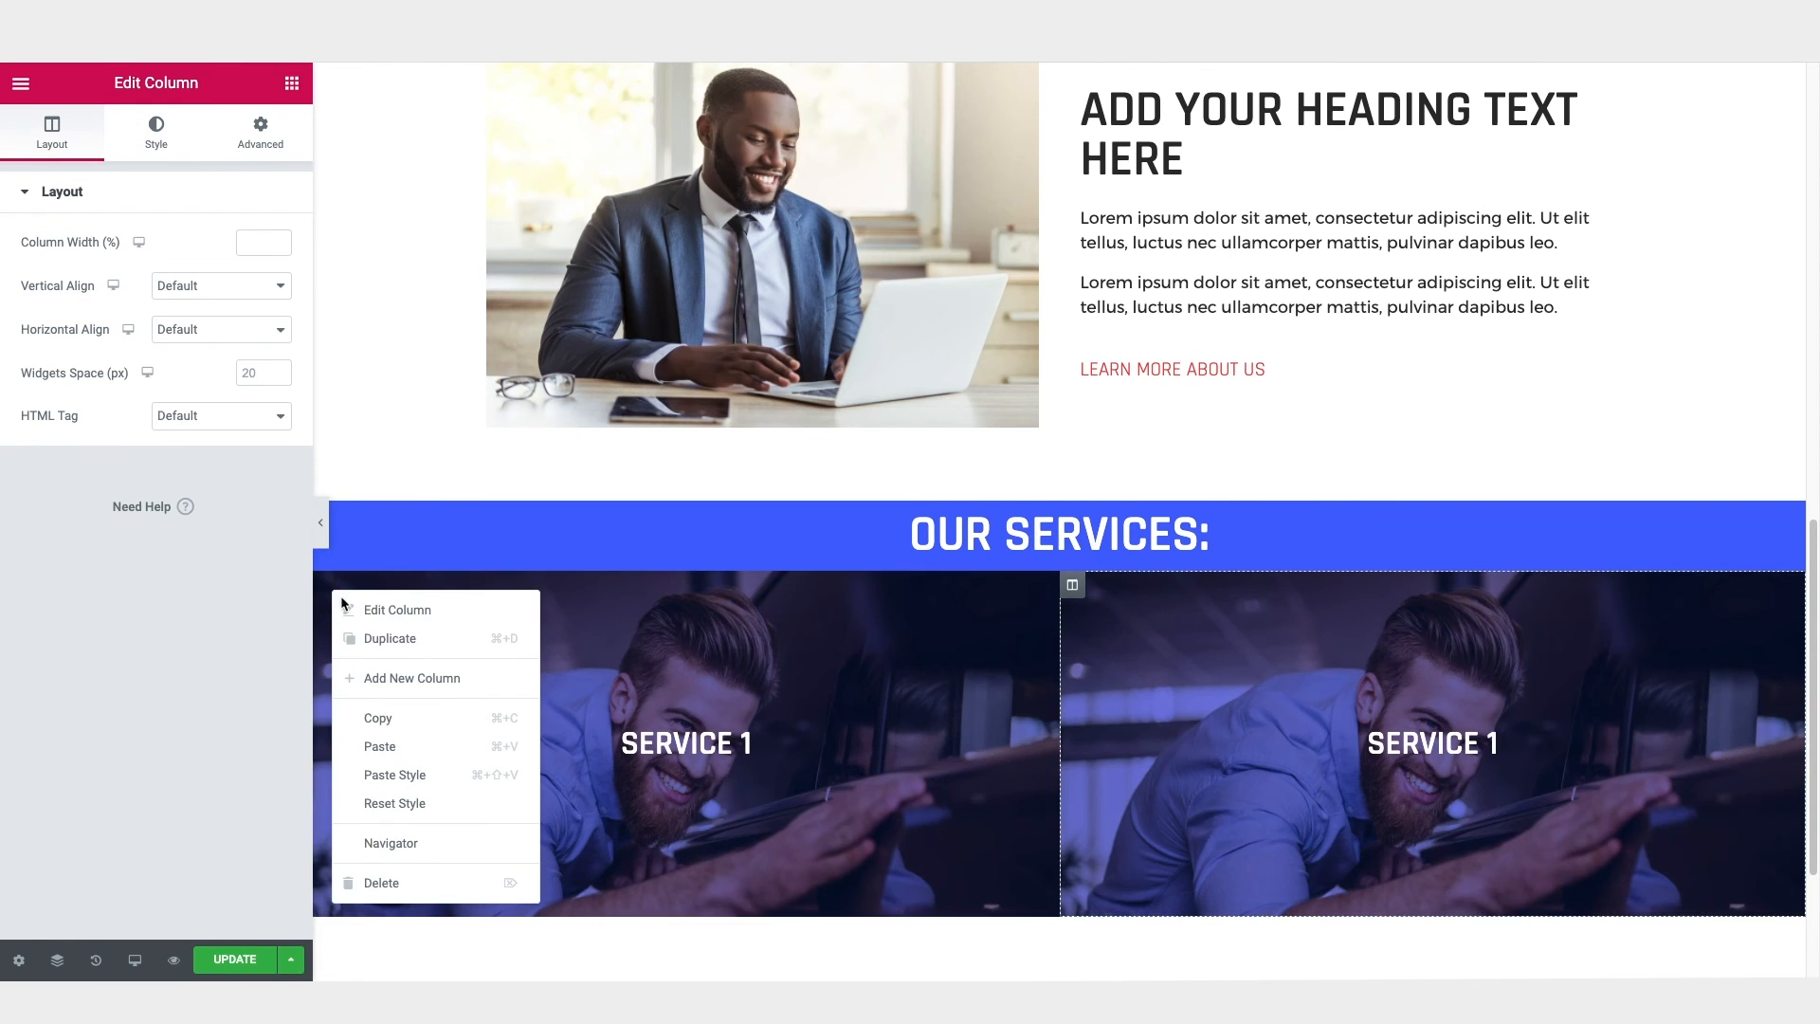
{"action": "left_click", "coordinate": [370, 637]}
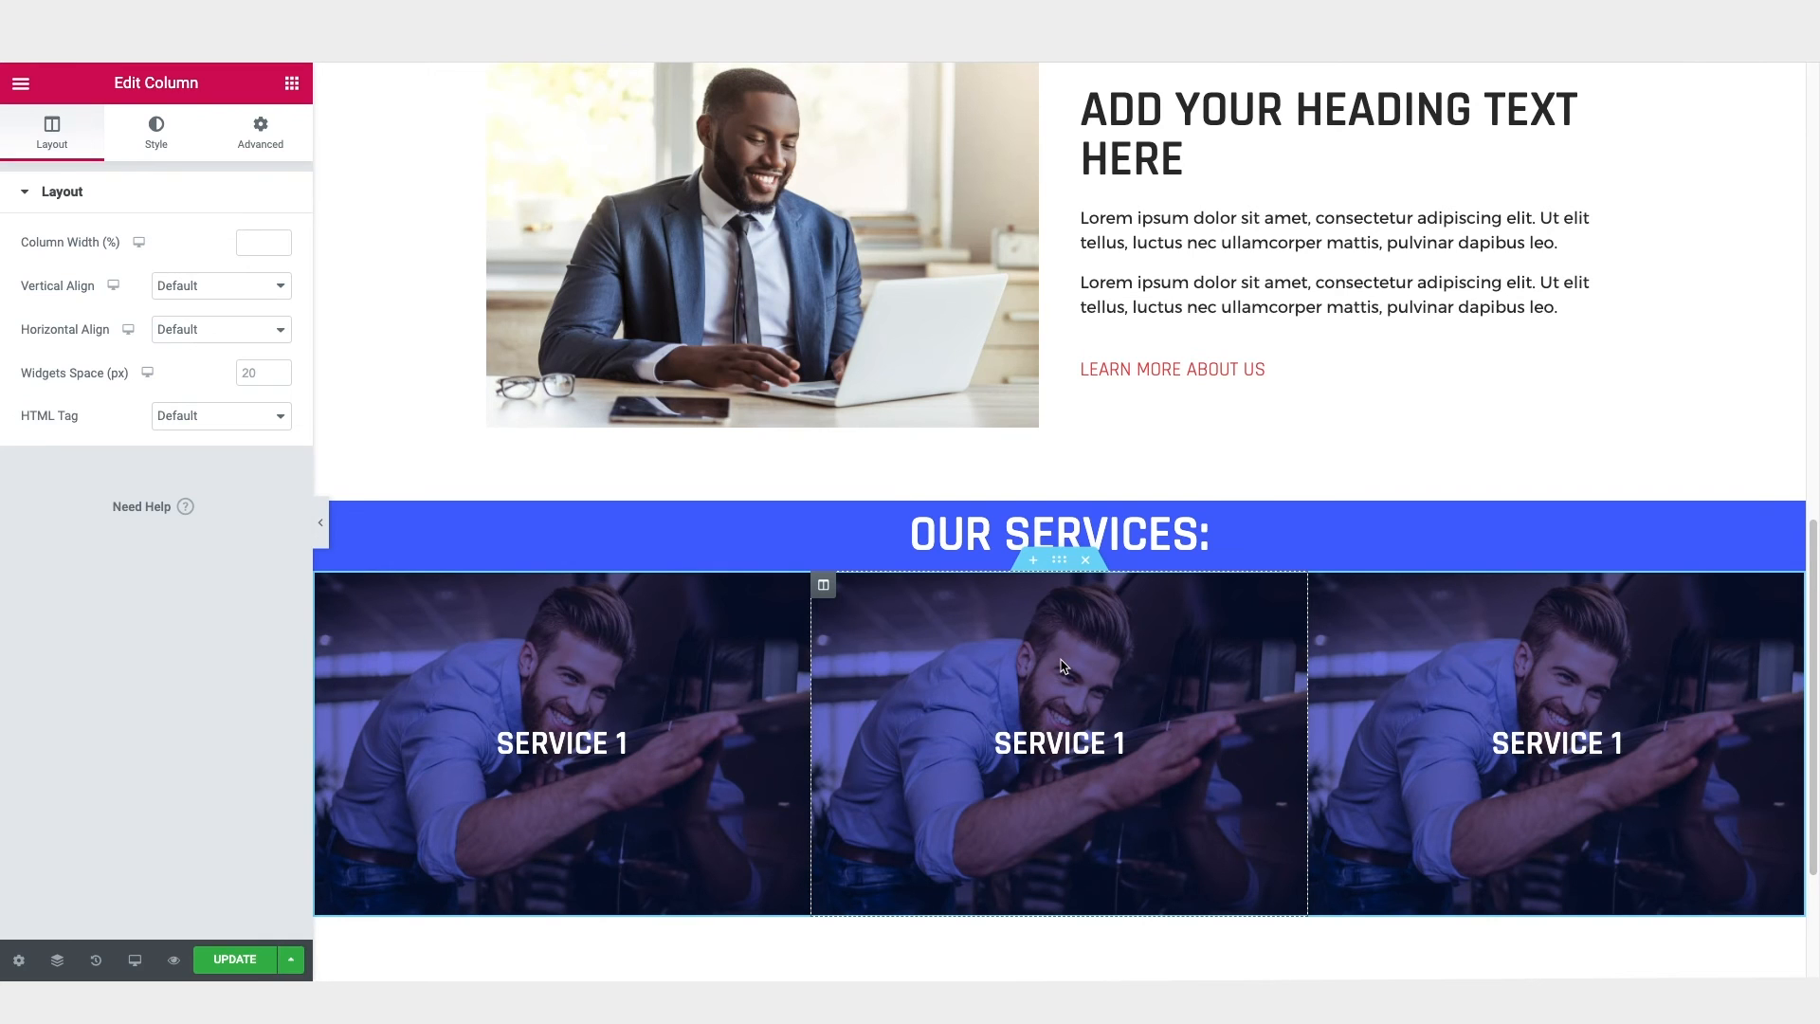
Step: Change the middle column's heading text to "Service 2"
{"action": "left_click", "coordinate": [1067, 744]}
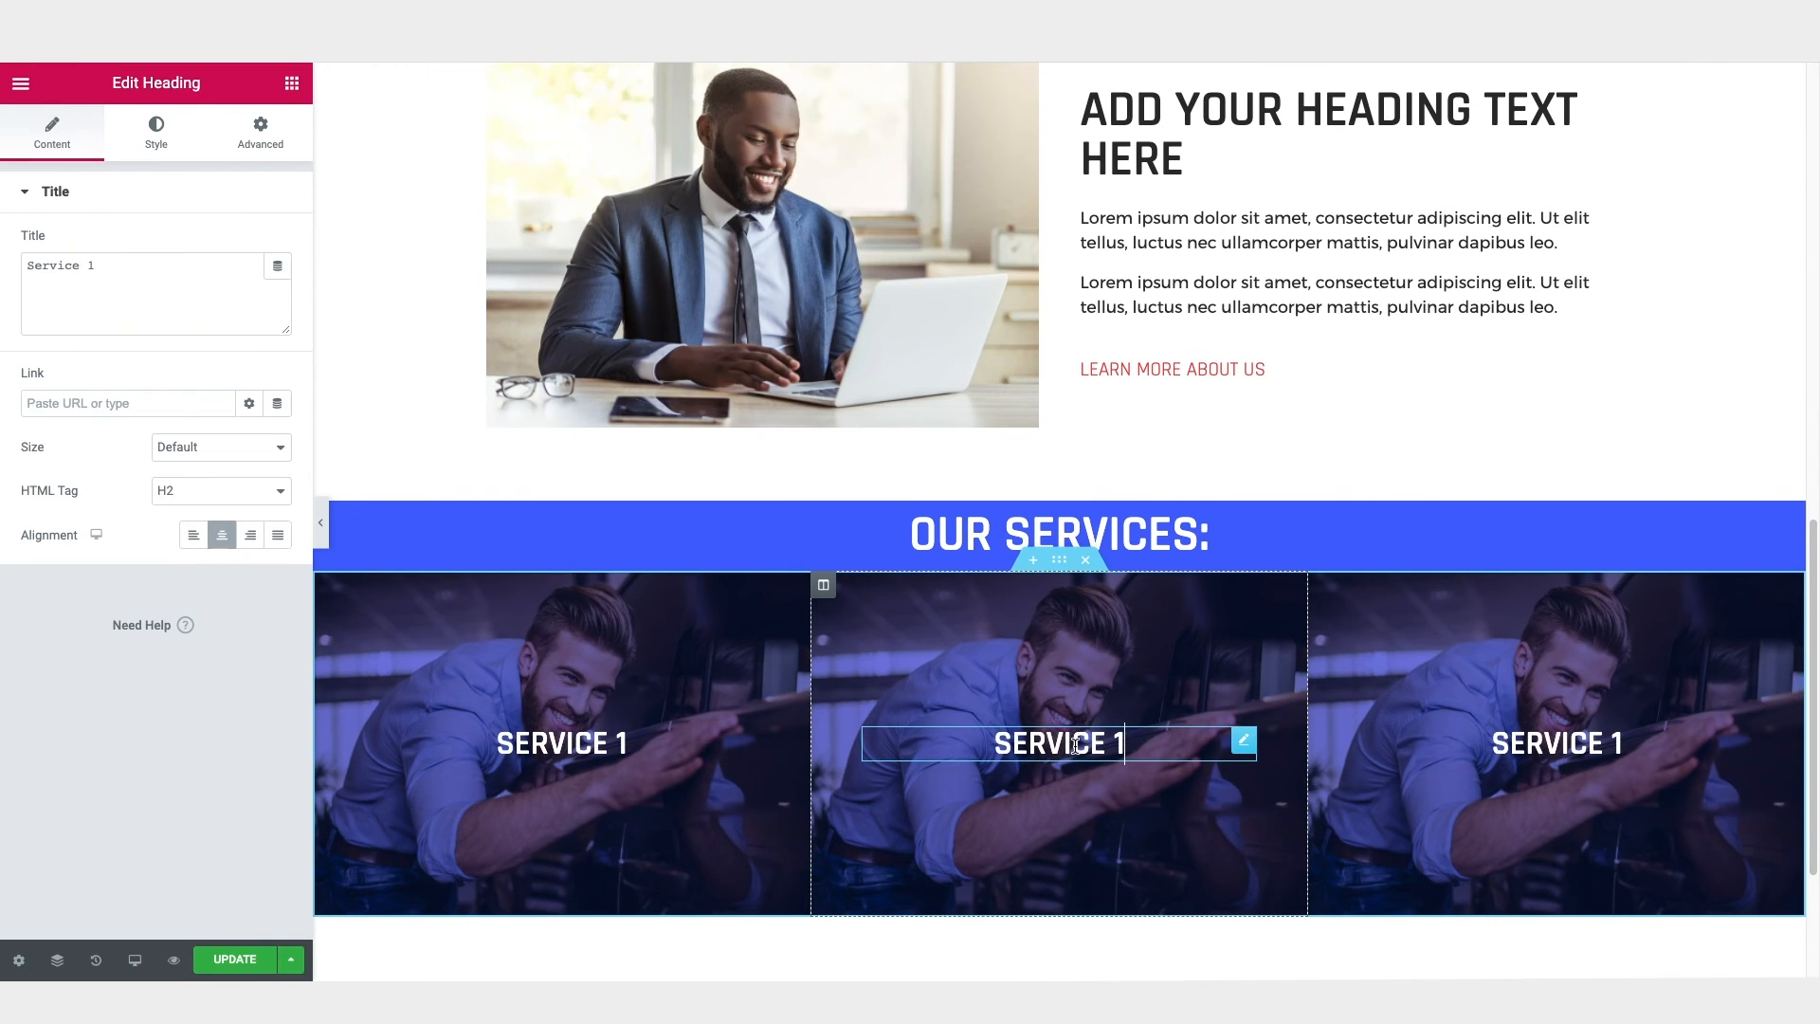
{"action": "left_click", "coordinate": [88, 267]}
{"action": "key", "text": "BackSpace"}
{"action": "type", "text": "2"}
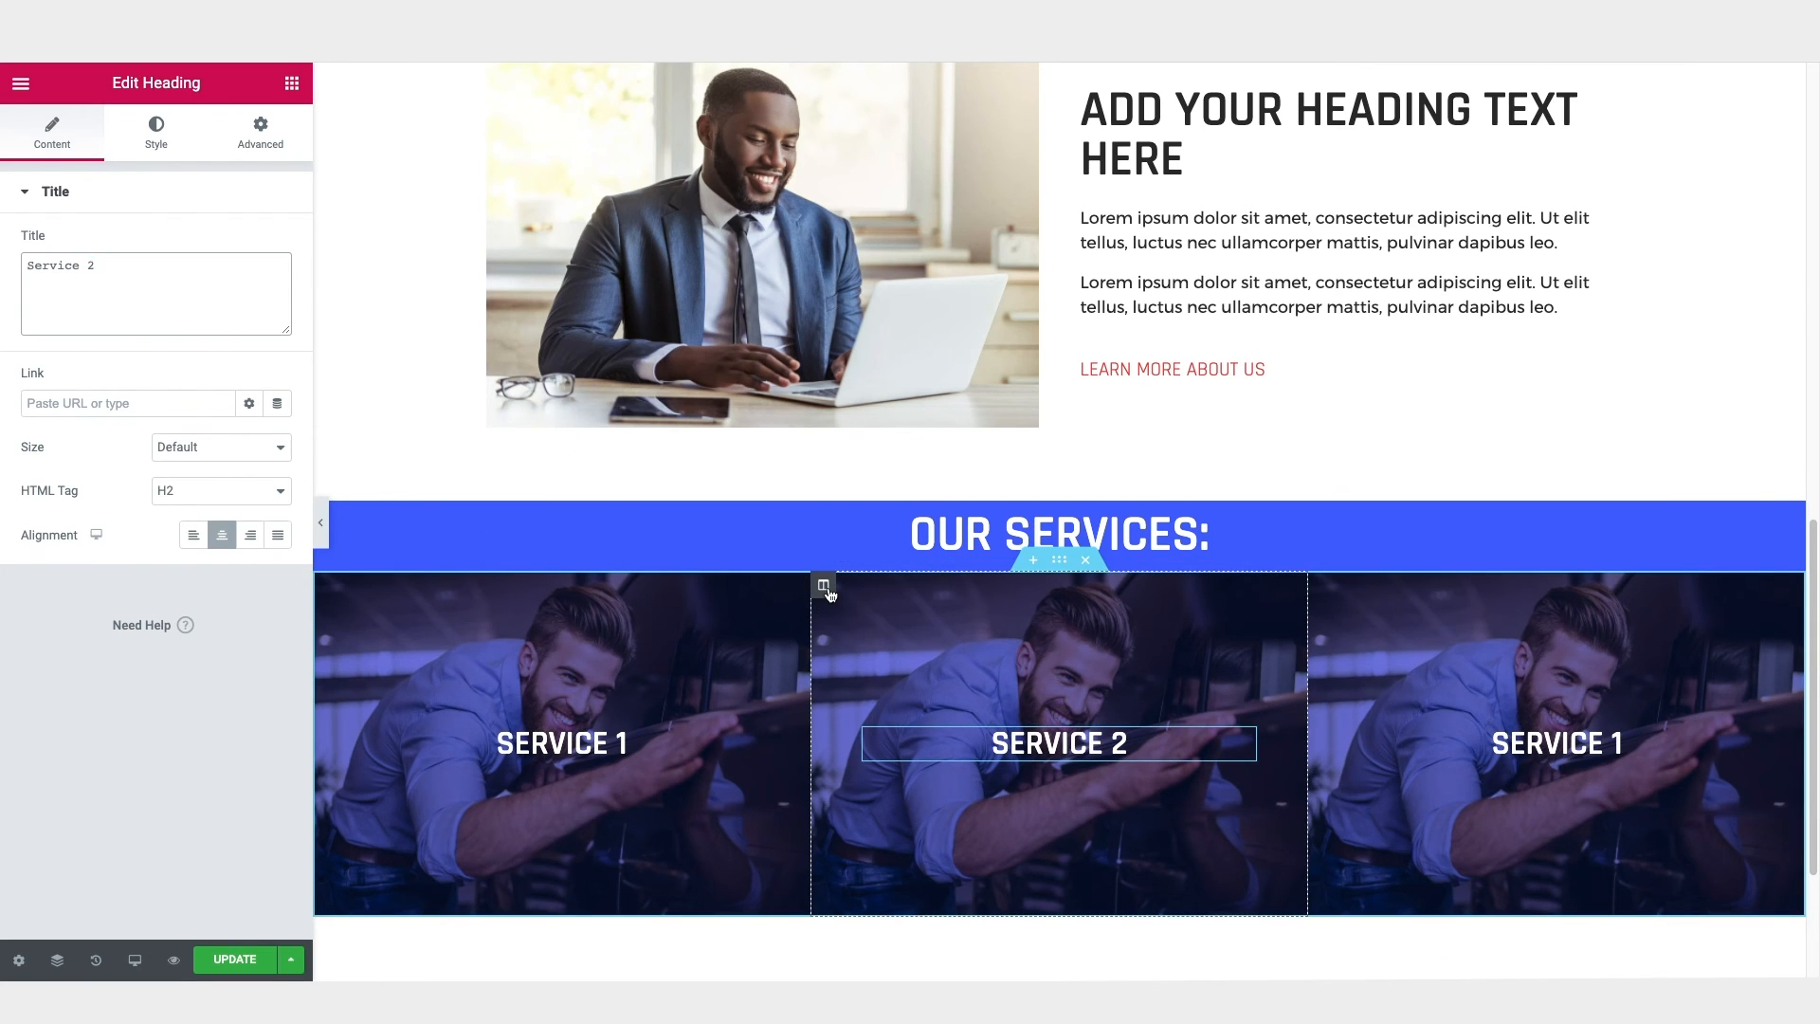
Step: Replace the "Service 2" column's background image with shutterstock_1216638859.jpg from the media library
{"action": "left_click", "coordinate": [824, 586]}
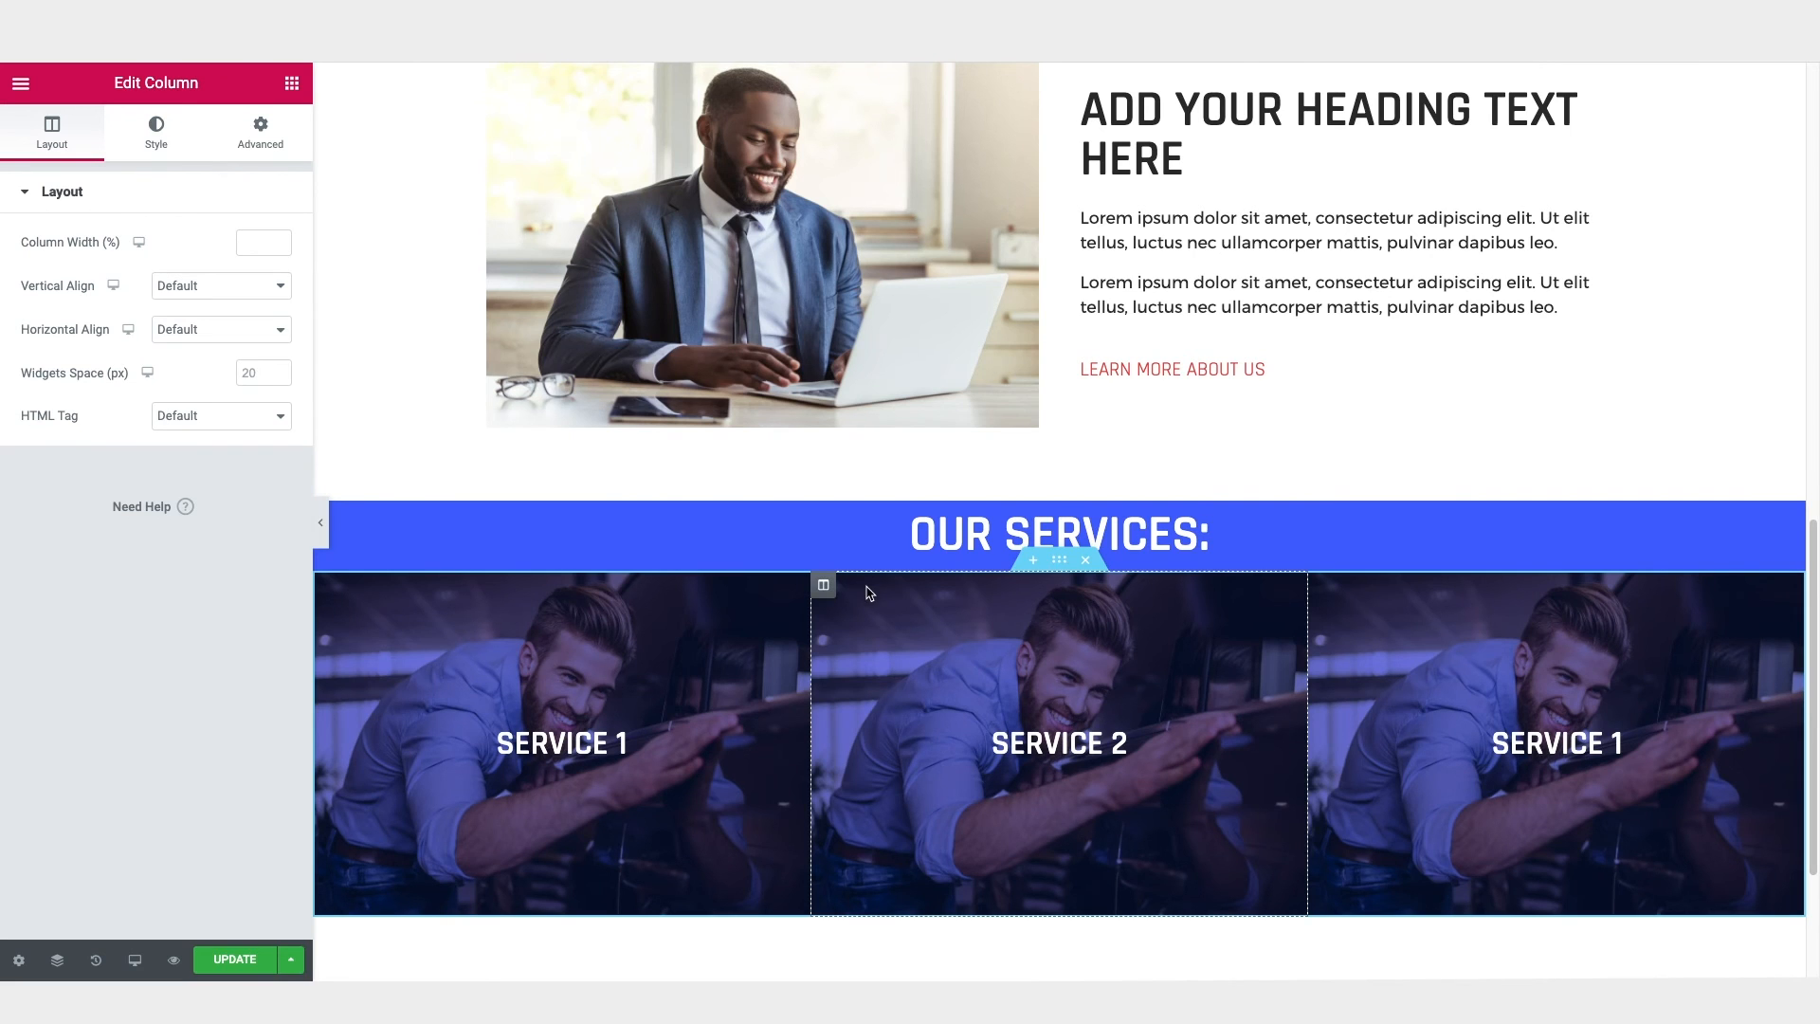
{"action": "left_click", "coordinate": [154, 133]}
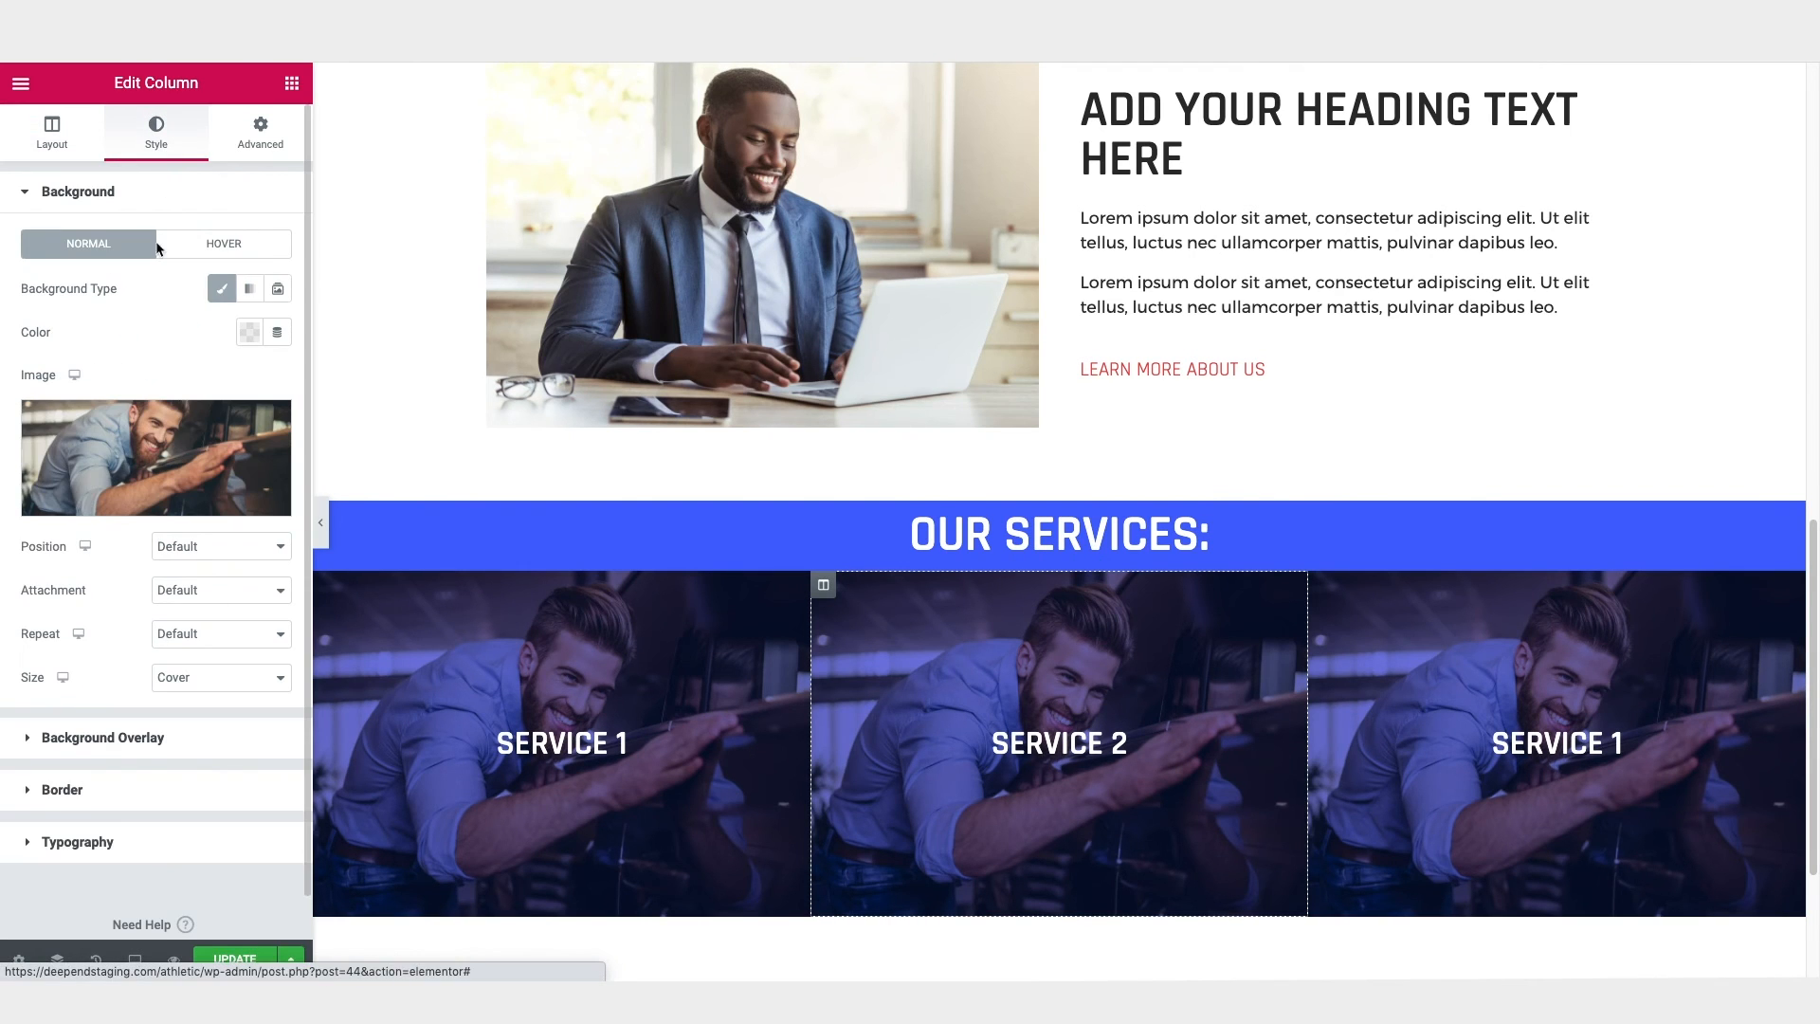
{"action": "left_click", "coordinate": [133, 504]}
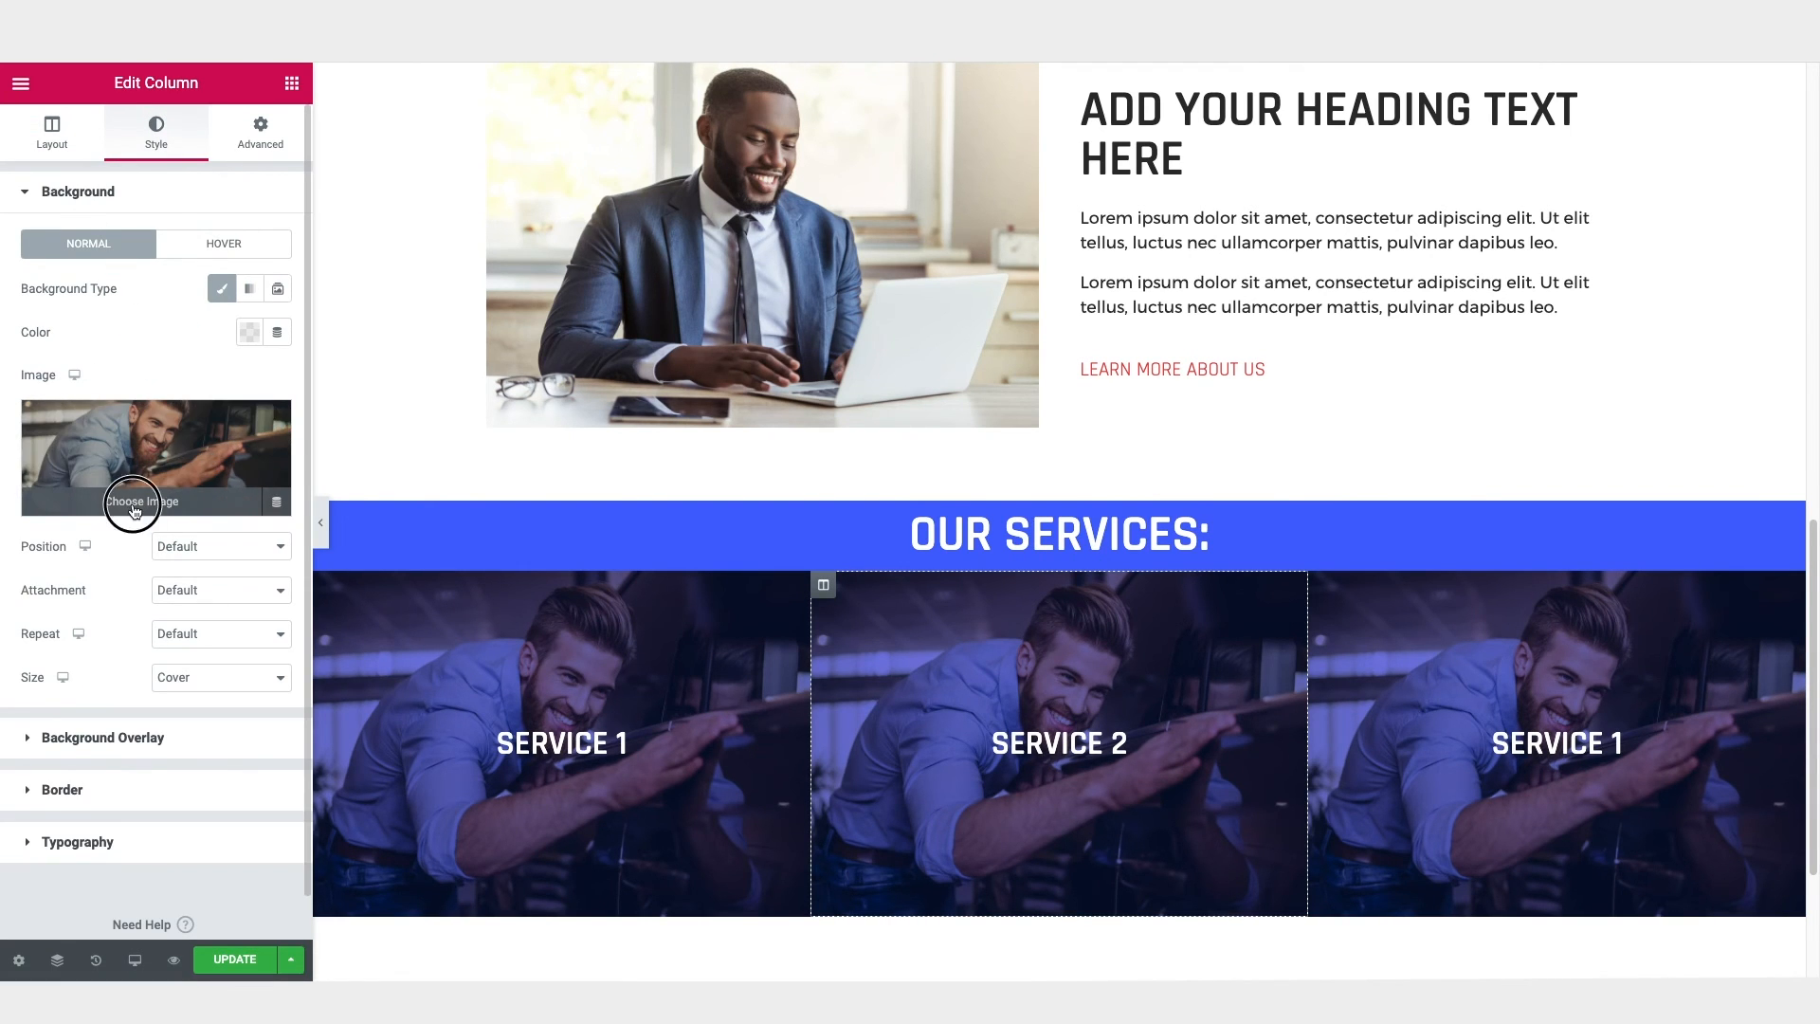
{"action": "left_click", "coordinate": [1365, 336]}
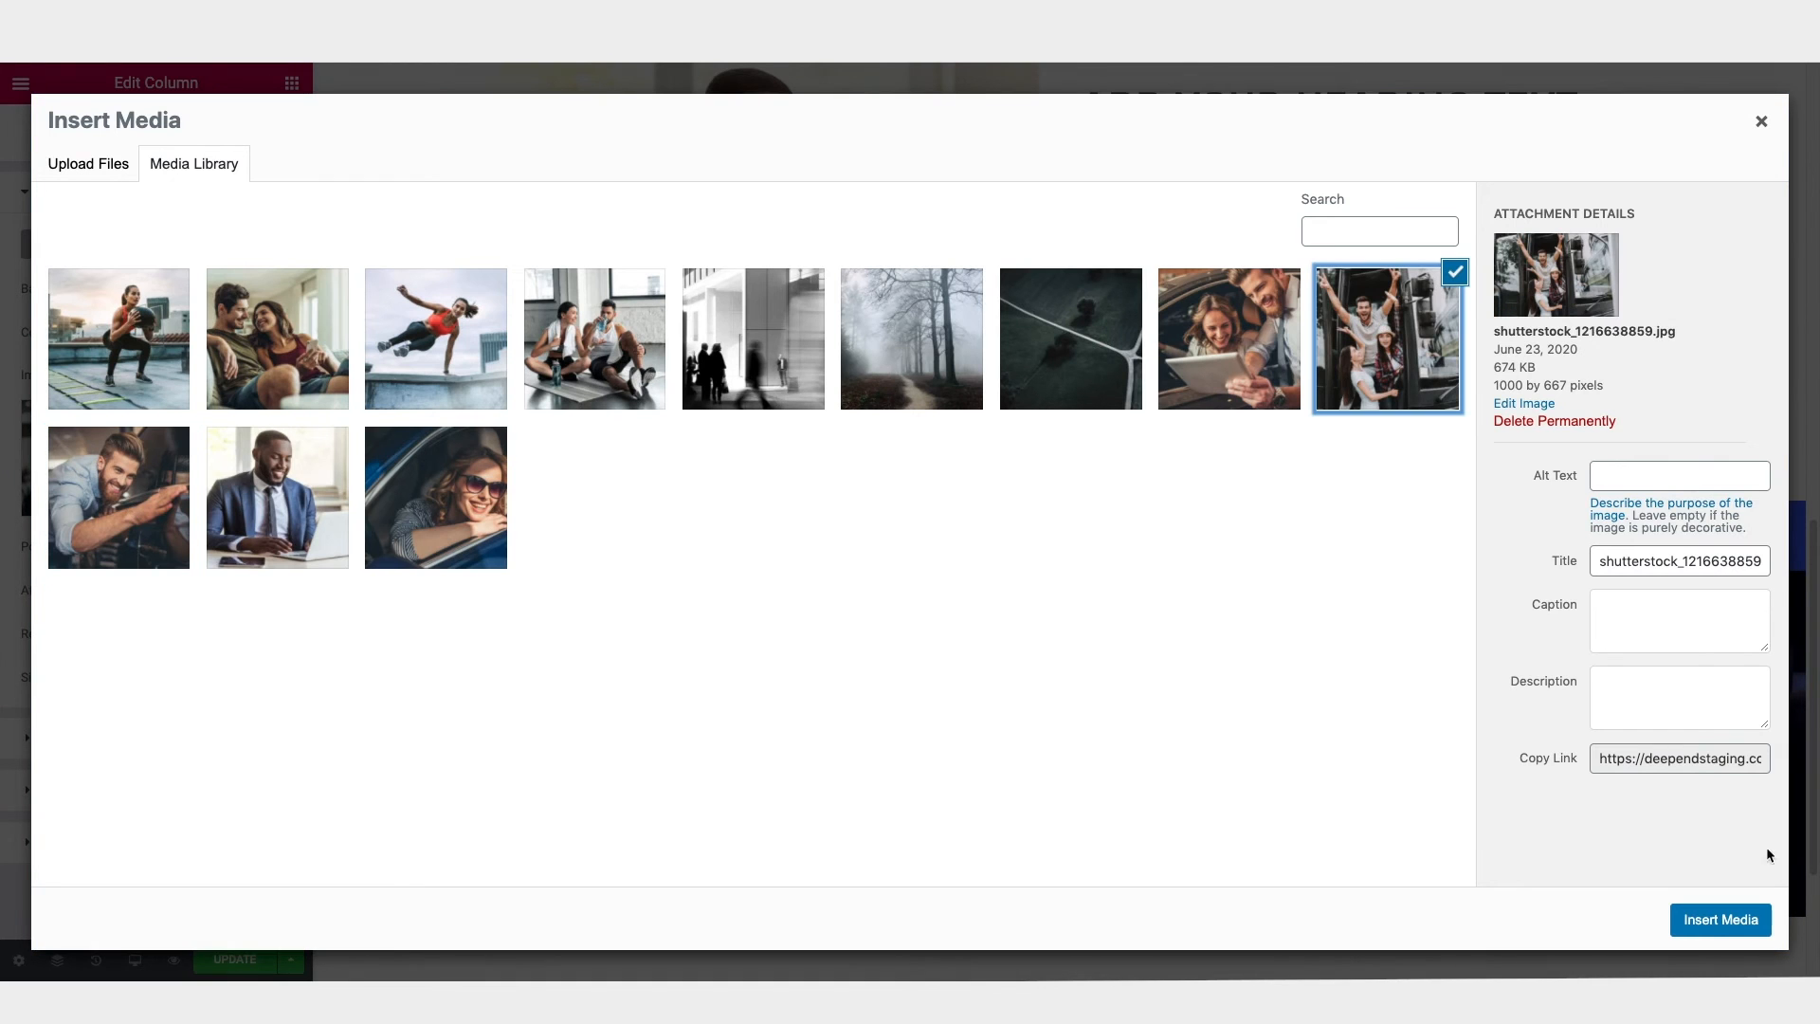
{"action": "left_click", "coordinate": [1724, 918]}
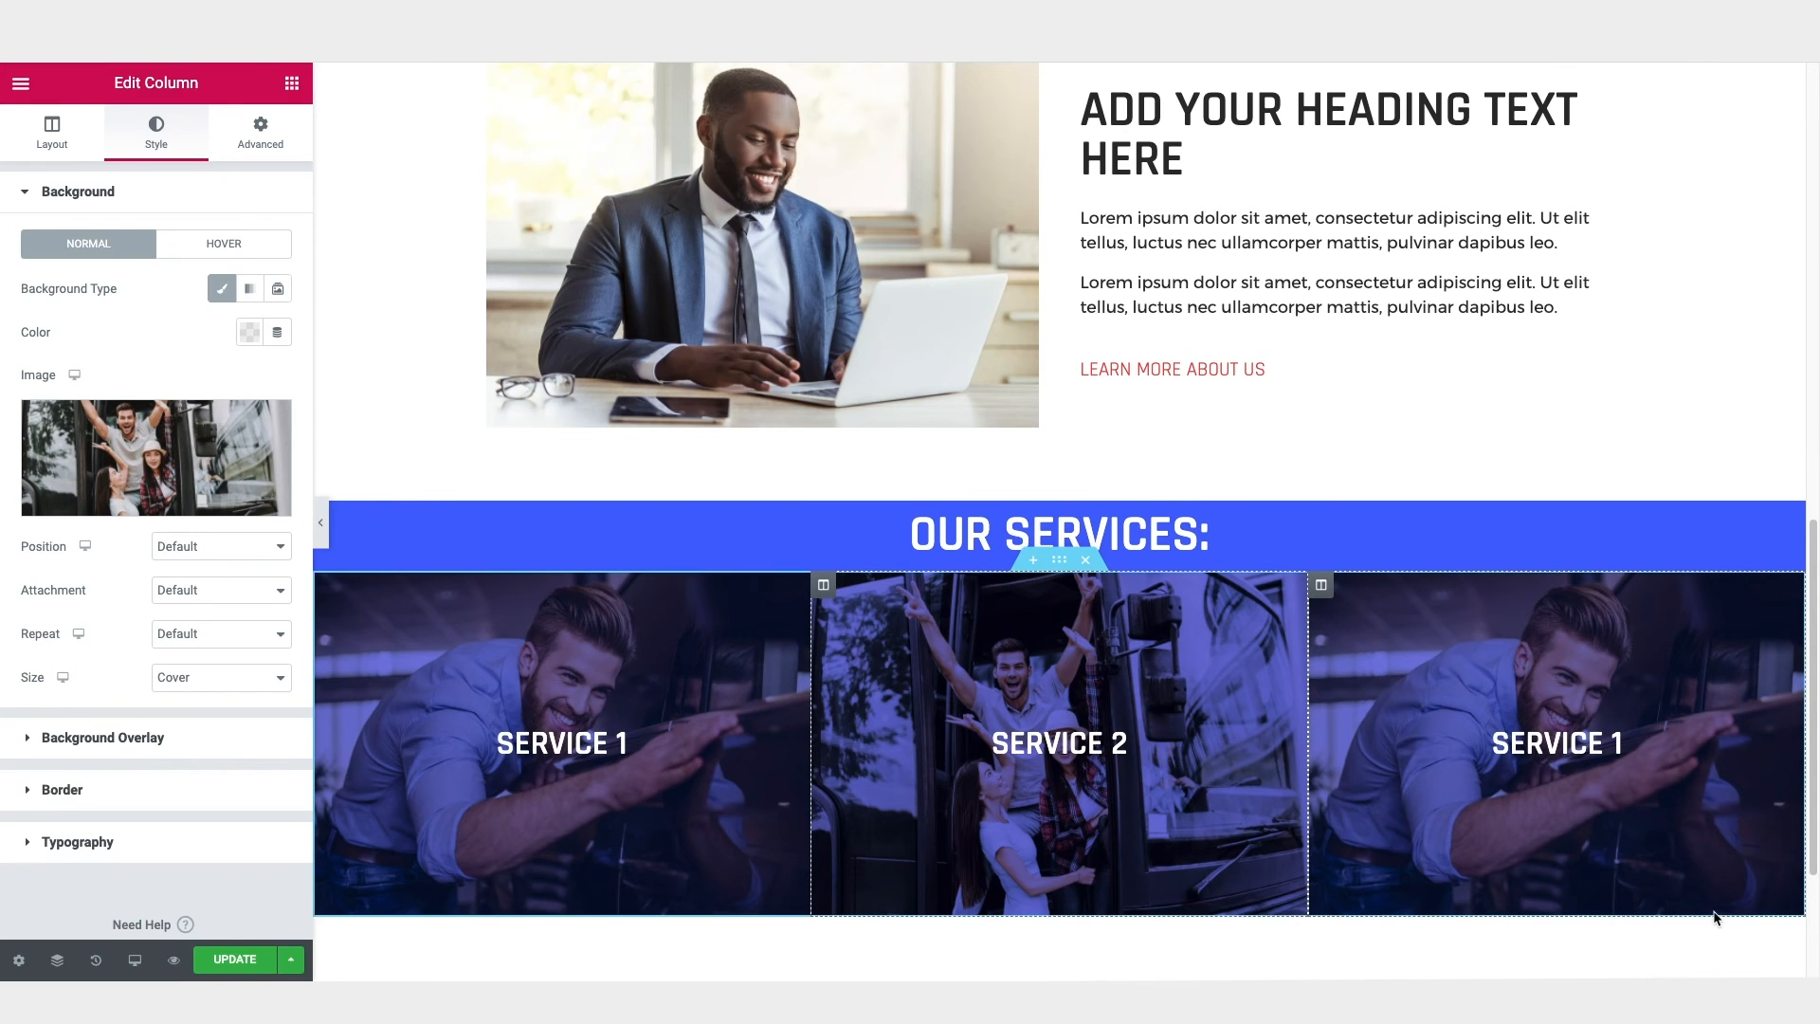
Step: Change the third column's heading text to "Service 3"
{"action": "left_click", "coordinate": [1586, 726]}
{"action": "double_click", "coordinate": [91, 265]}
{"action": "type", "text": "3"}
Step: Replace the "Service 3" column's background image with the photo of the woman in sunglasses in a car, and preview the page without the editing panel
{"action": "left_click", "coordinate": [1320, 579]}
{"action": "left_click", "coordinate": [163, 141]}
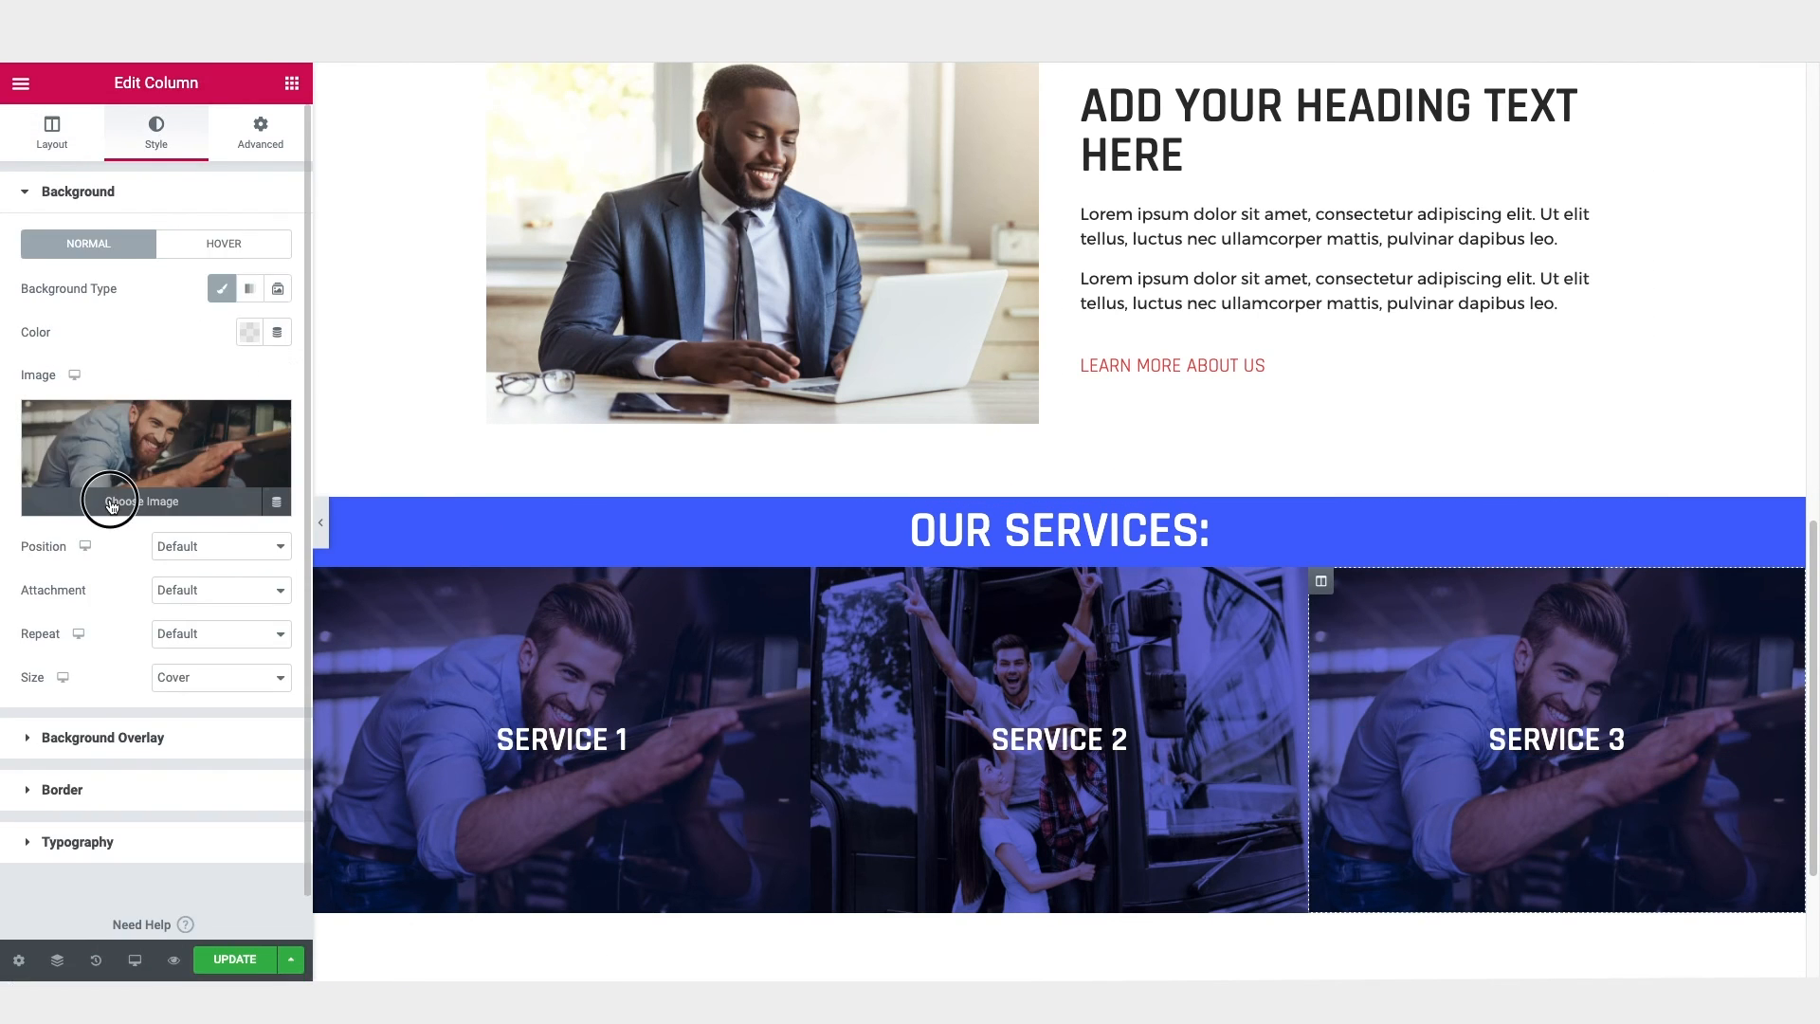
{"action": "left_click", "coordinate": [142, 465]}
{"action": "left_click", "coordinate": [445, 506]}
{"action": "scroll", "coordinate": [1737, 910], "scroll_direction": "down", "scroll_amount": 2}
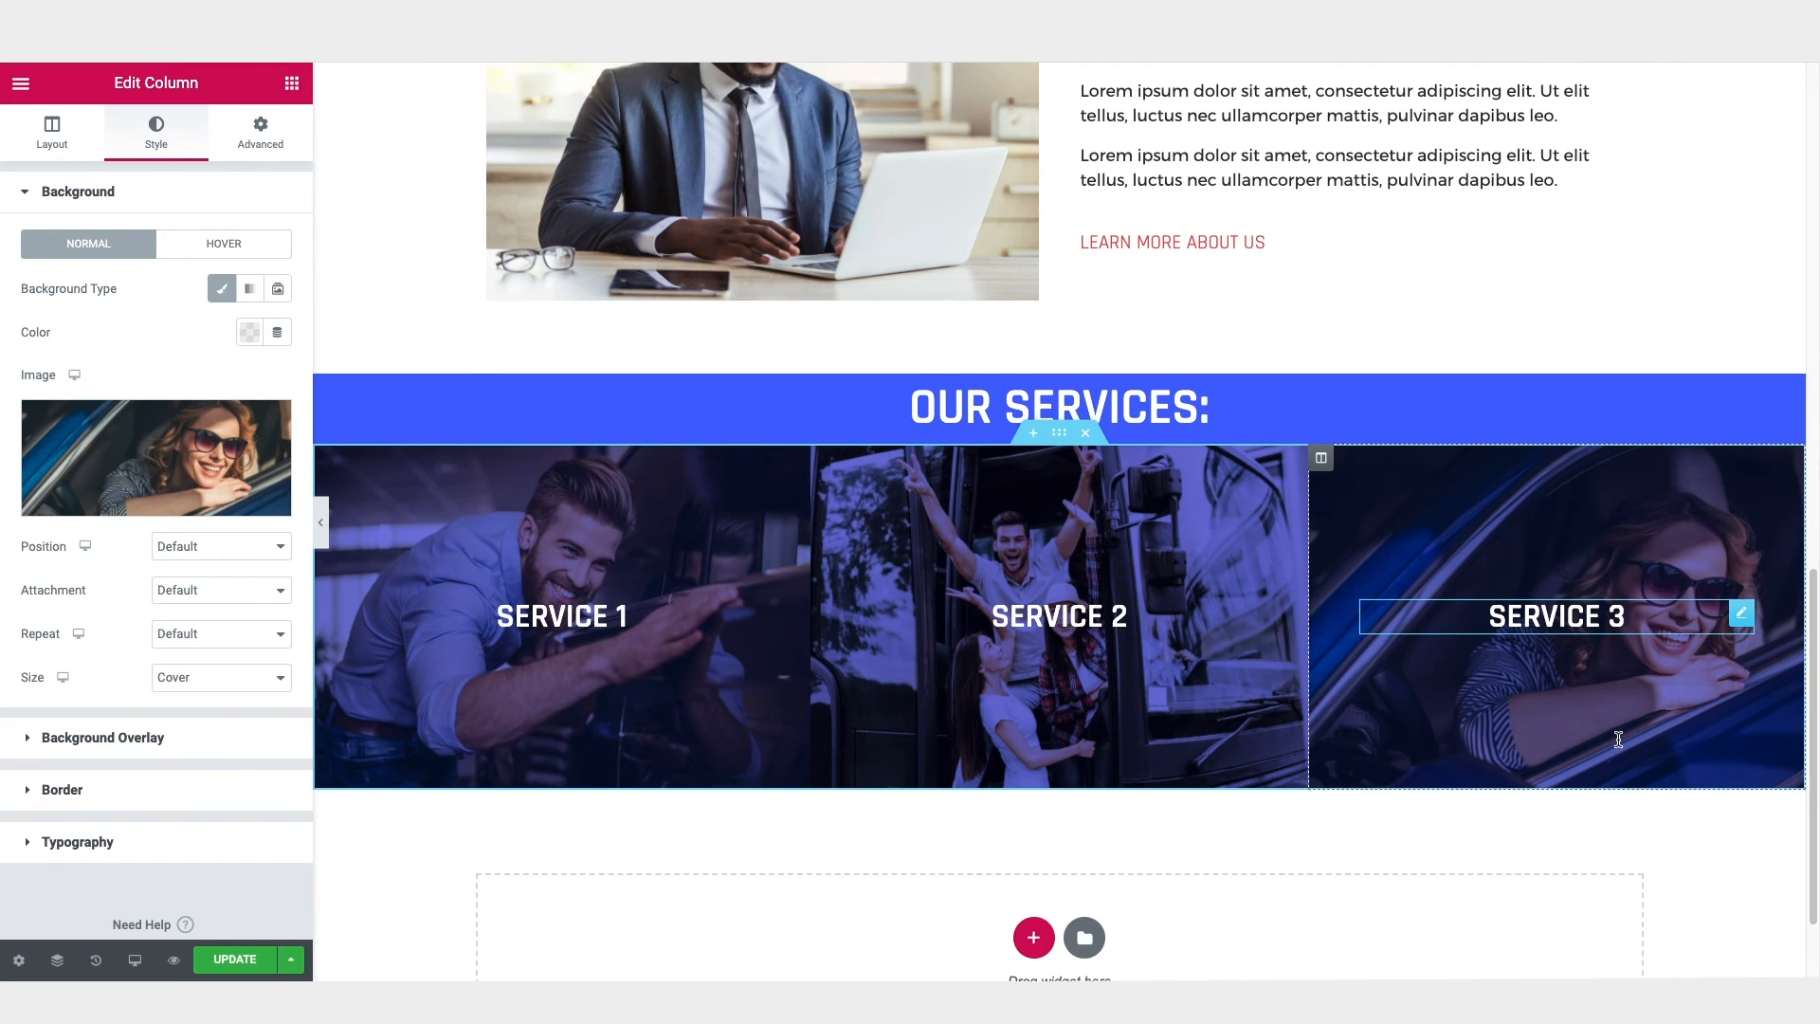
{"action": "left_click", "coordinate": [320, 517]}
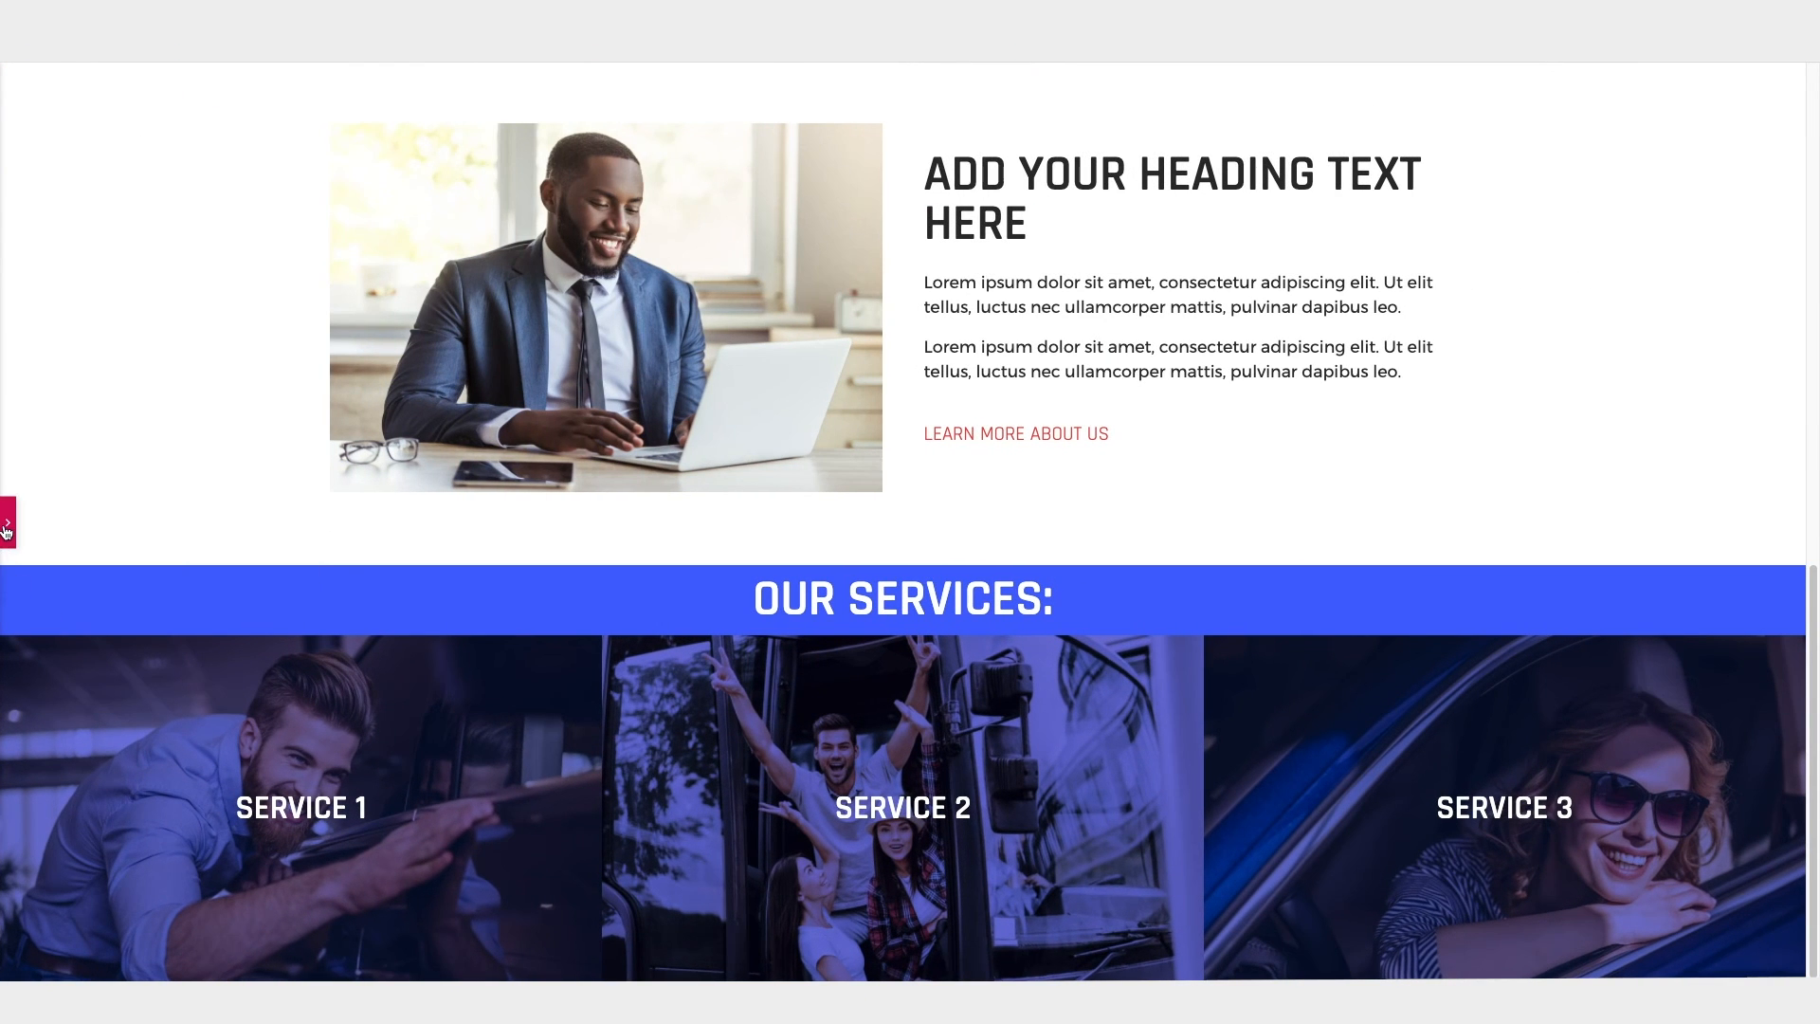
{"action": "left_click", "coordinate": [6, 522]}
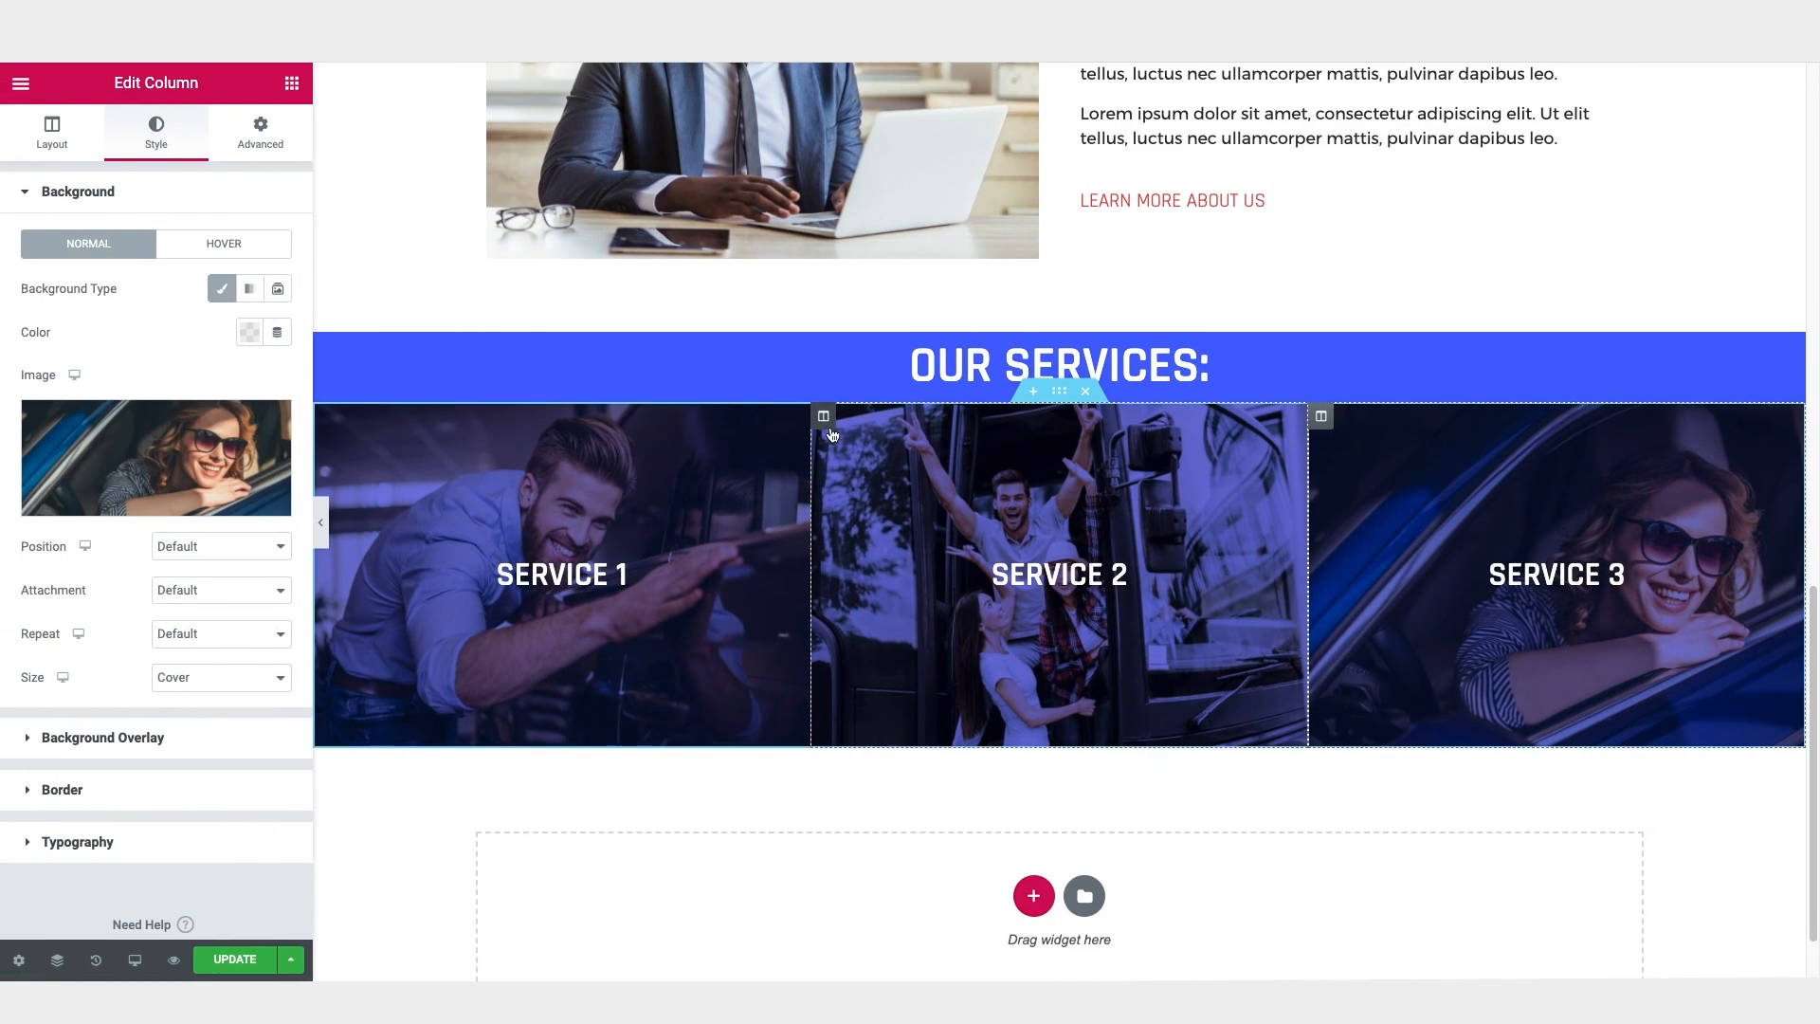
Step: Change the "Service 2" column's background overlay colour to the saved dark navy #2D3060
{"action": "left_click", "coordinate": [821, 414]}
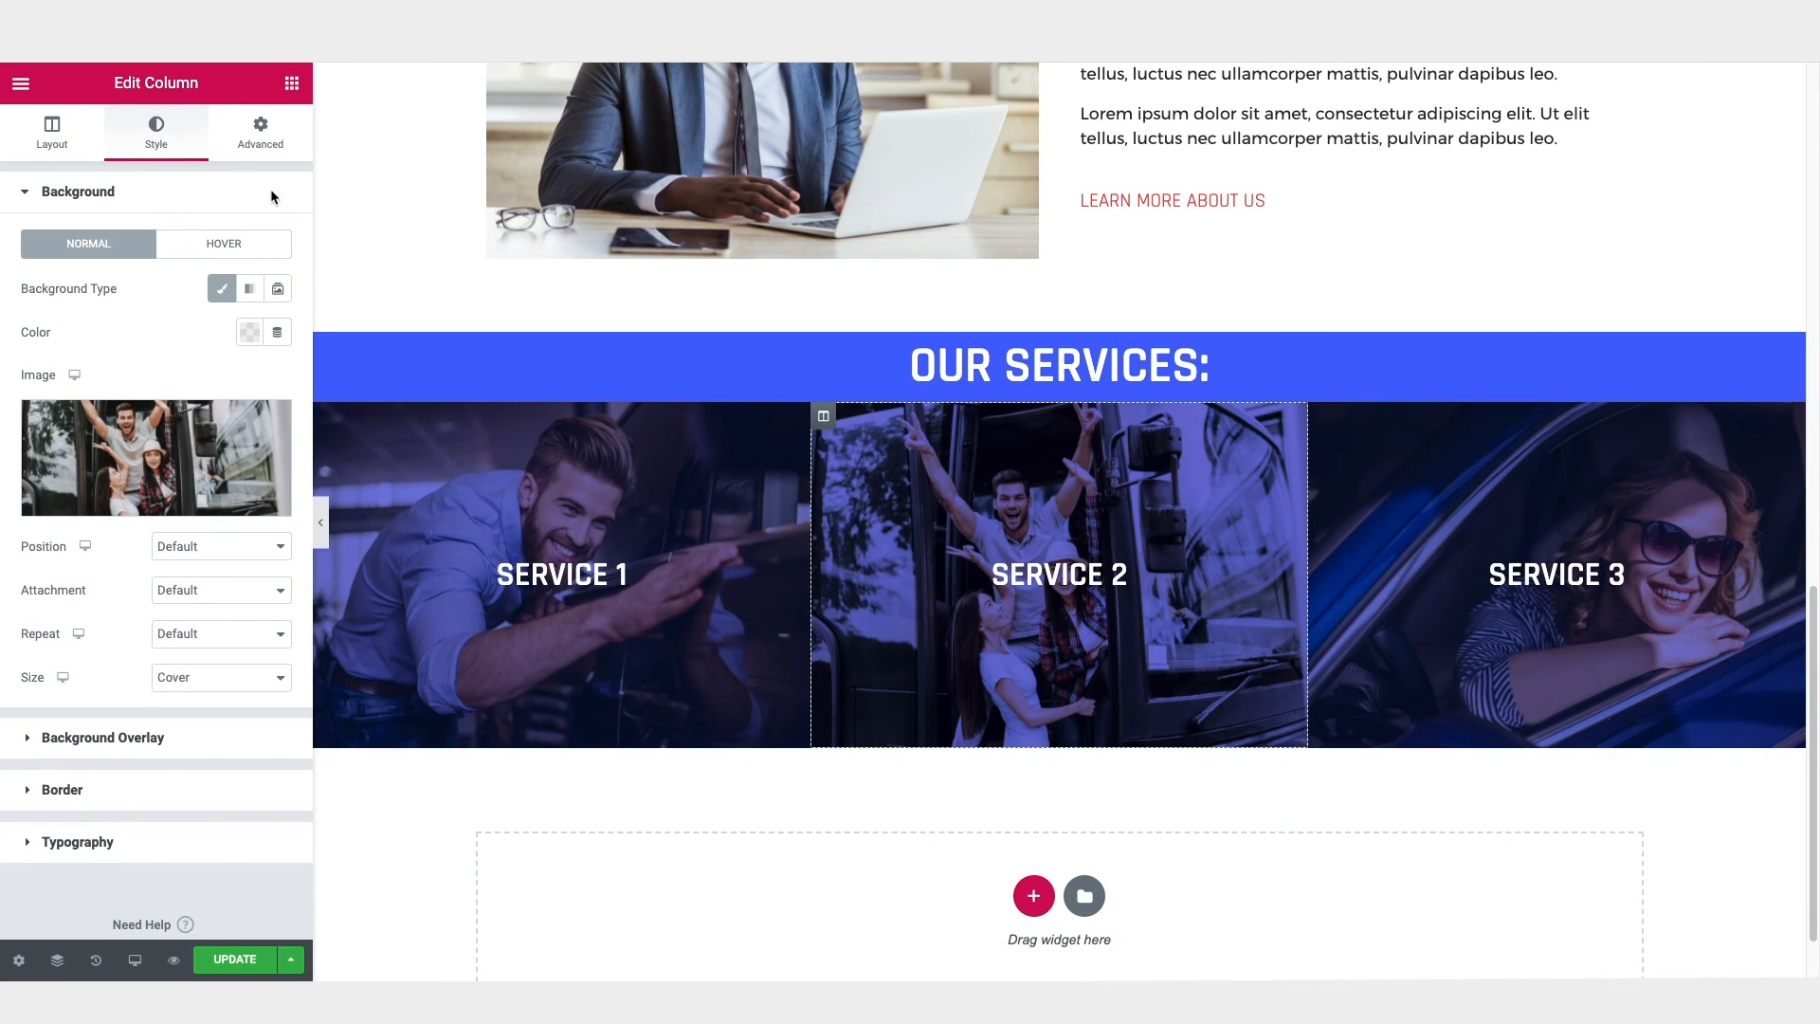
{"action": "left_click", "coordinate": [99, 194]}
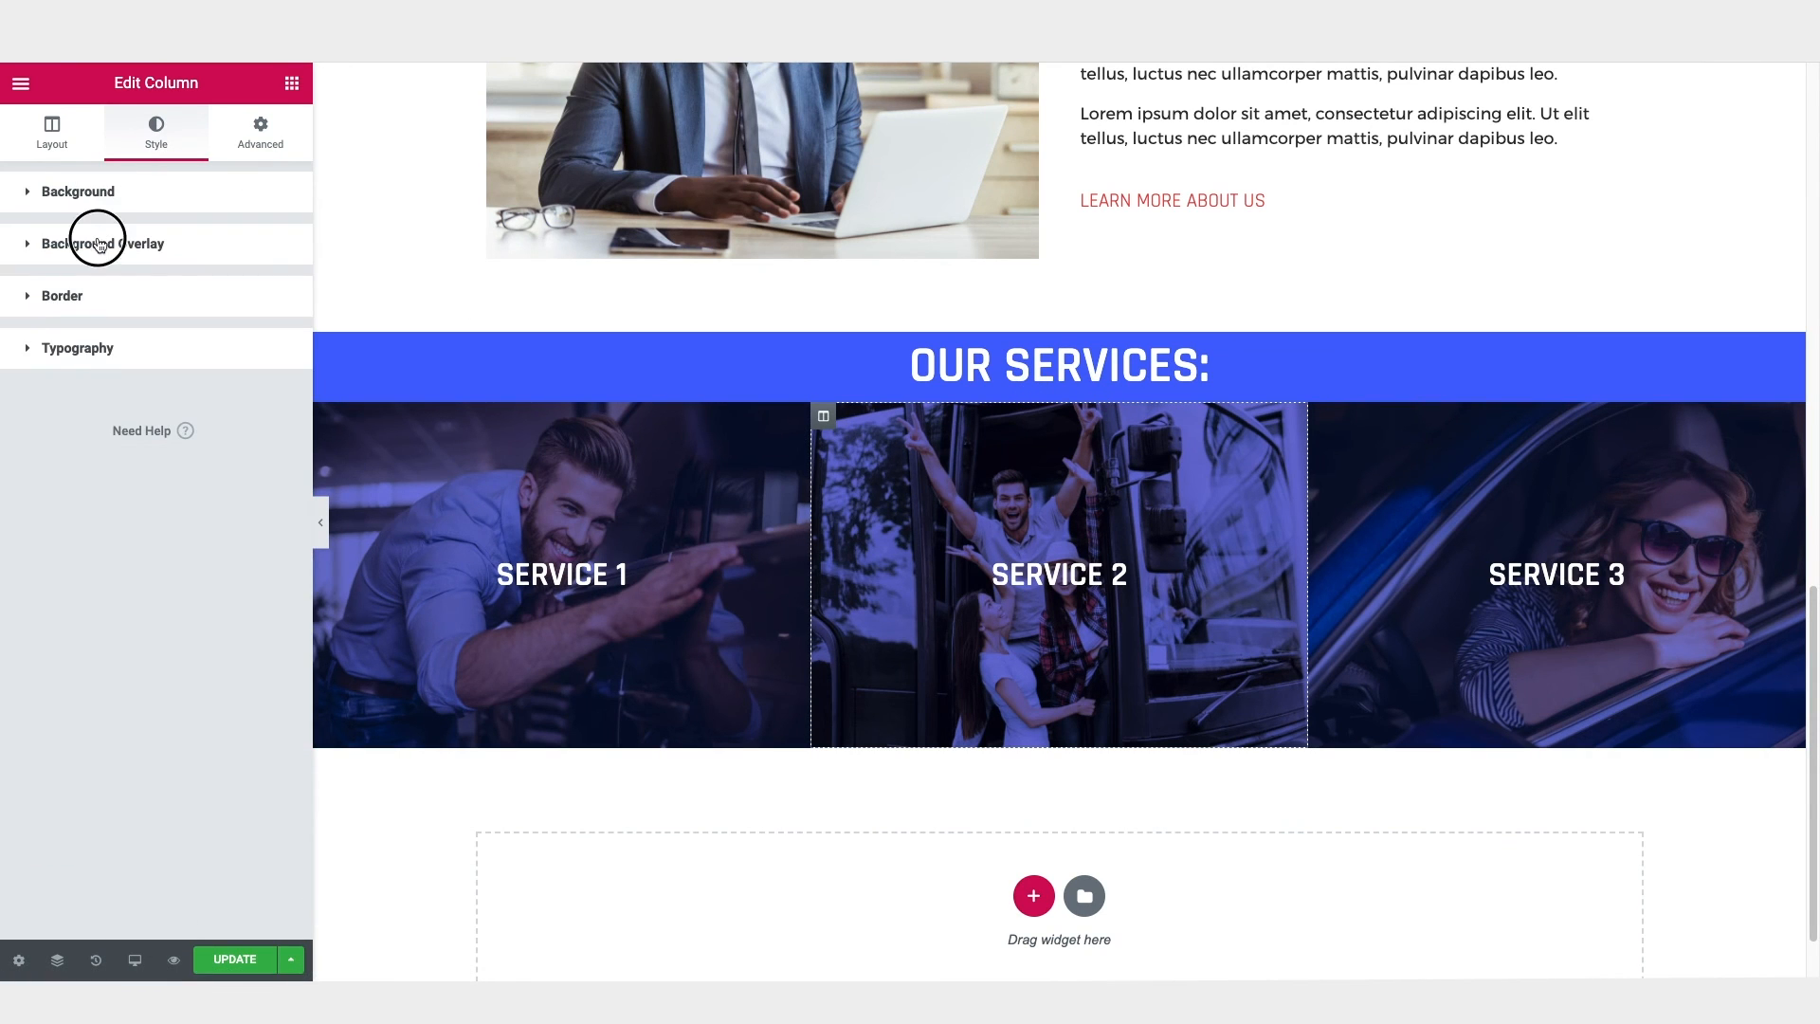
{"action": "left_click", "coordinate": [100, 243]}
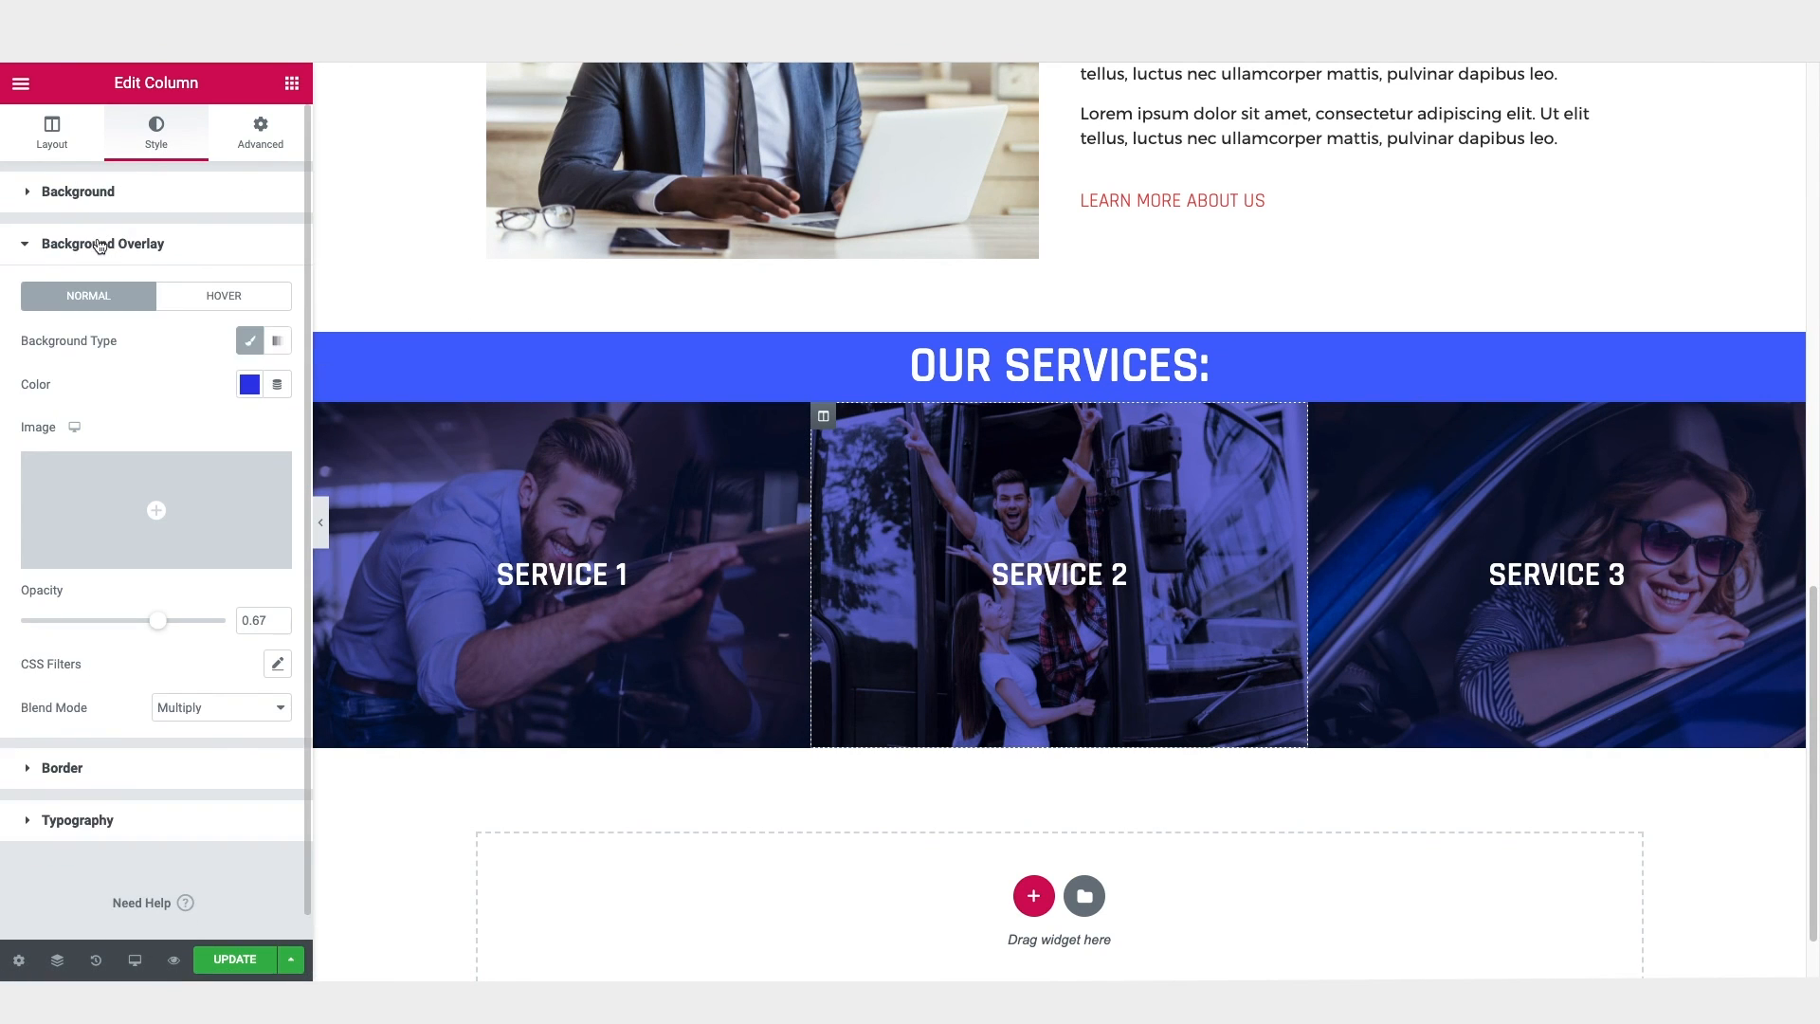
{"action": "left_click", "coordinate": [250, 385]}
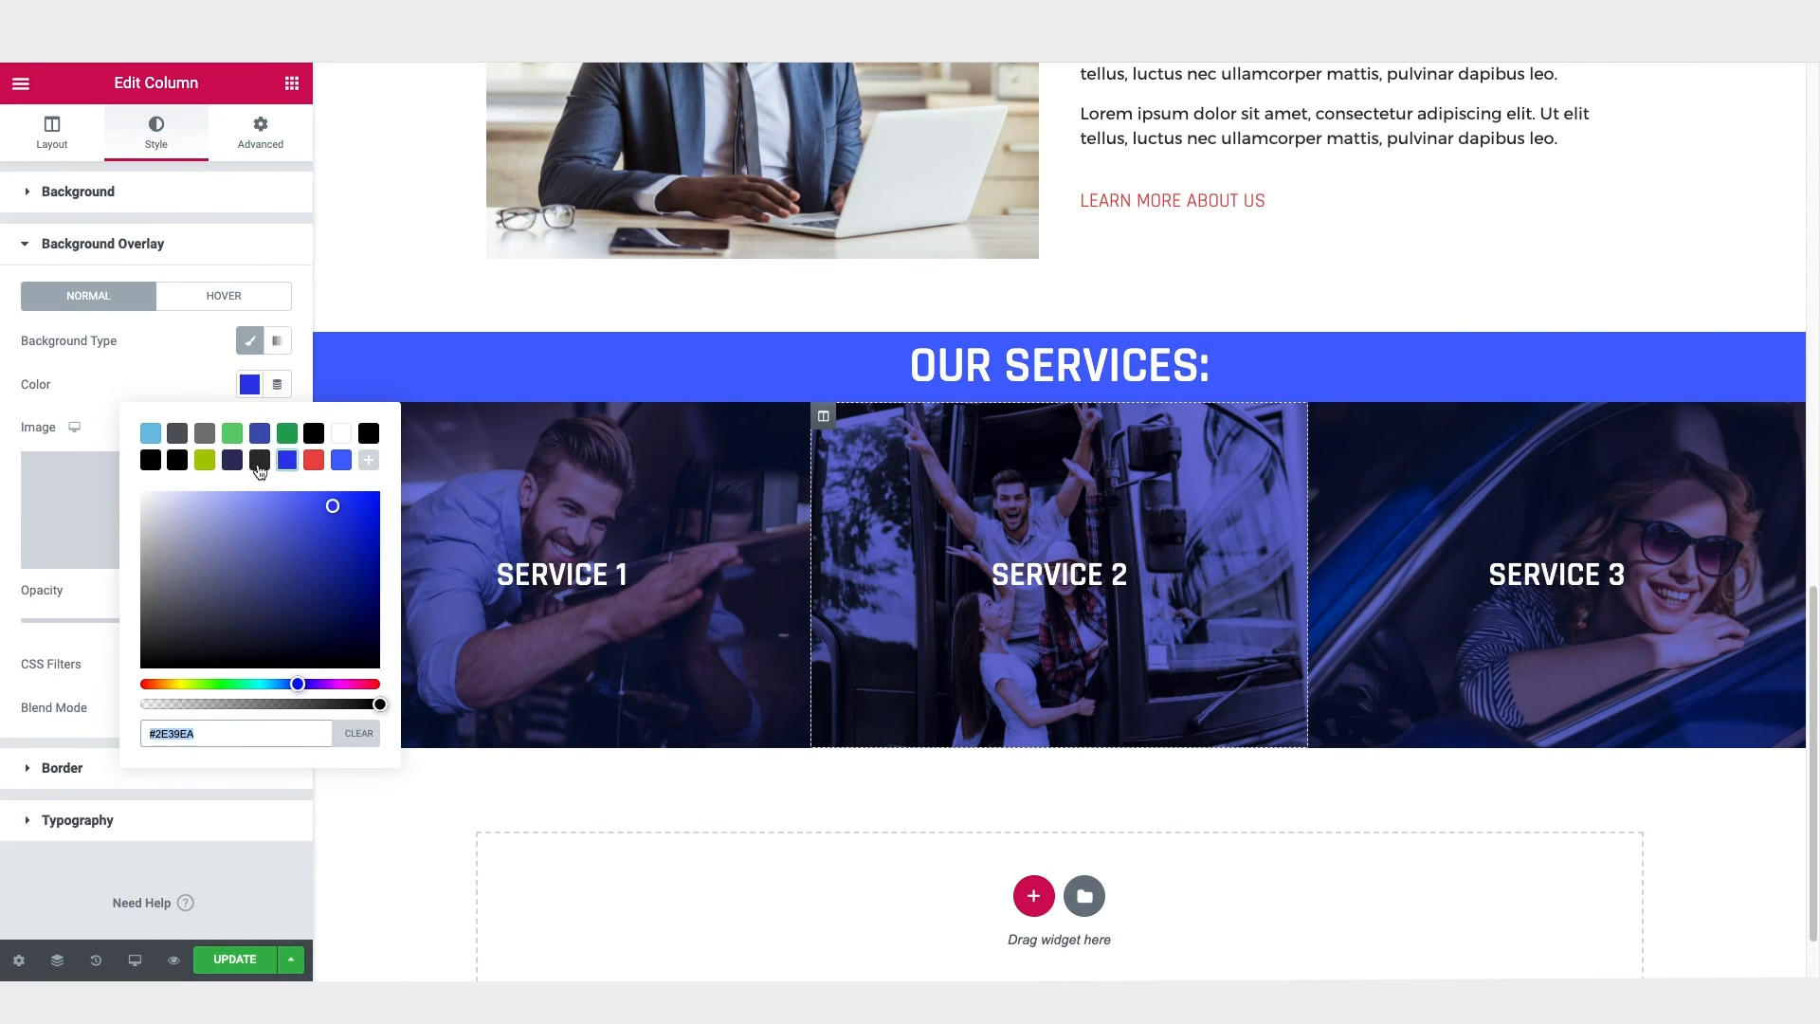
{"action": "left_click", "coordinate": [232, 459]}
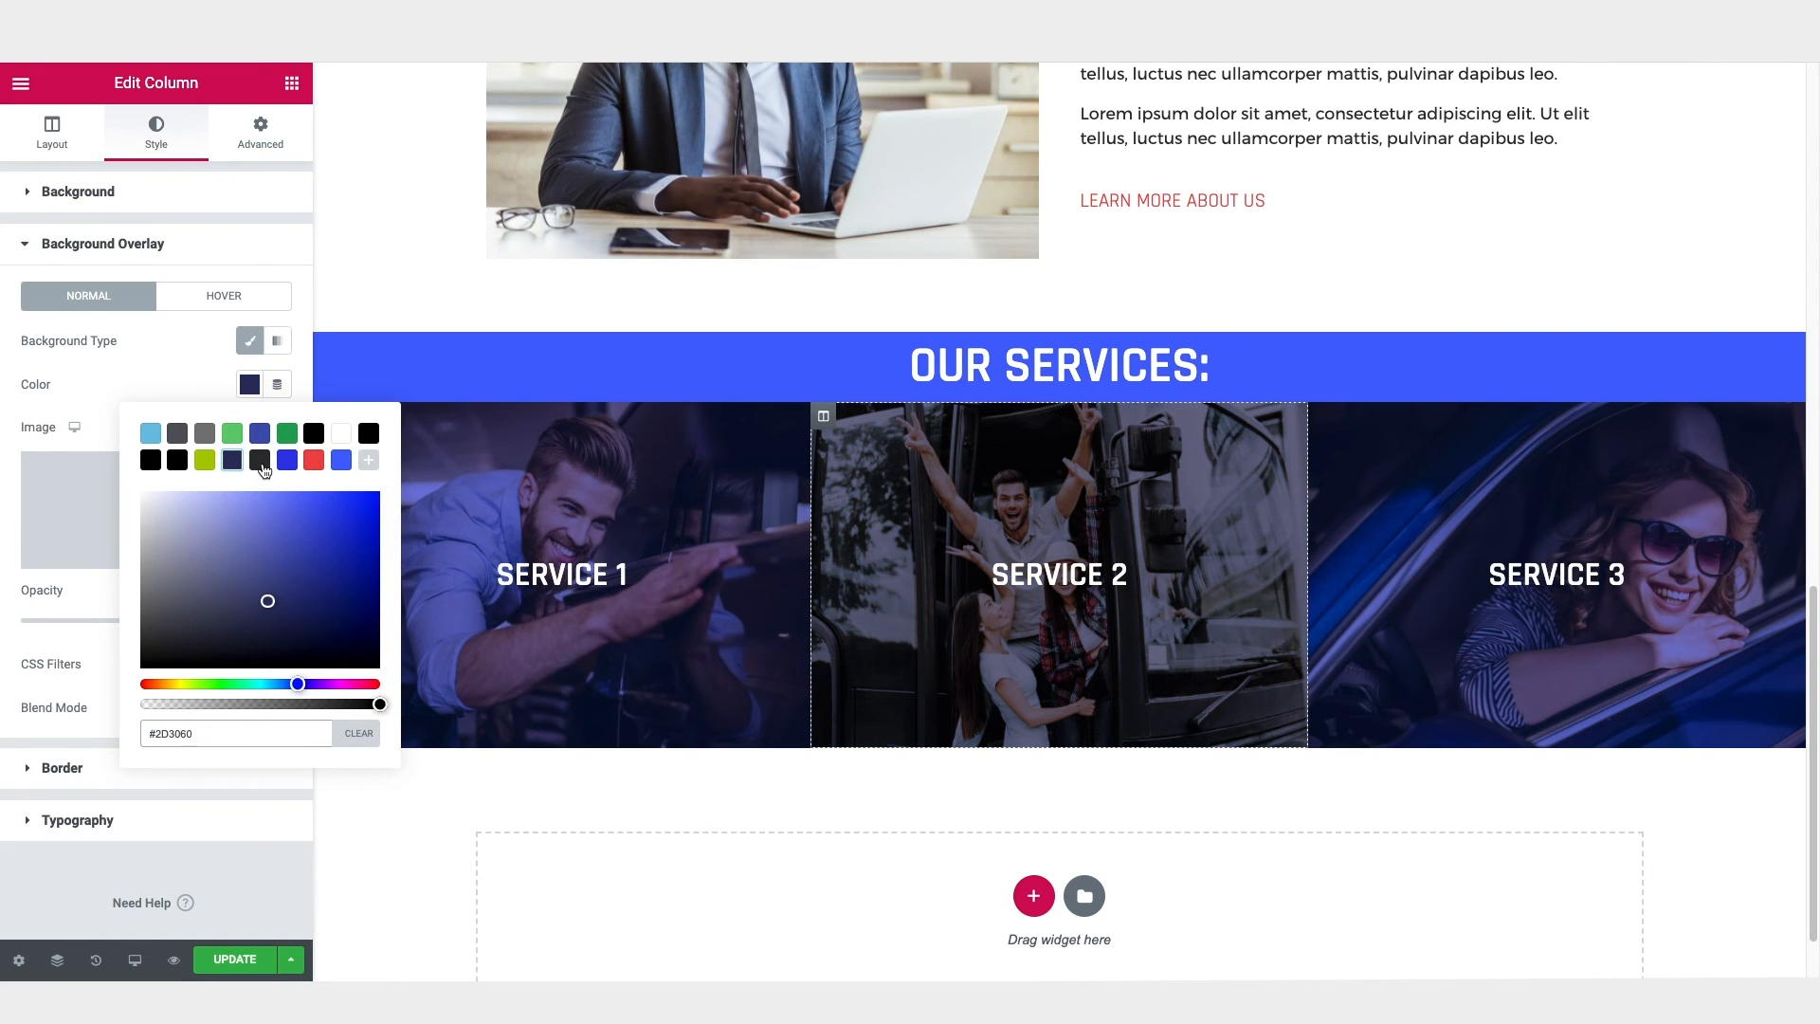
{"action": "left_click", "coordinate": [187, 363]}
Step: Raise the "Service 2" column's overlay opacity slightly and preview the page without the editing panel
{"action": "left_click", "coordinate": [163, 626]}
{"action": "left_click_drag", "start_coordinate": [165, 629], "coordinate": [190, 628]}
{"action": "left_click", "coordinate": [320, 522]}
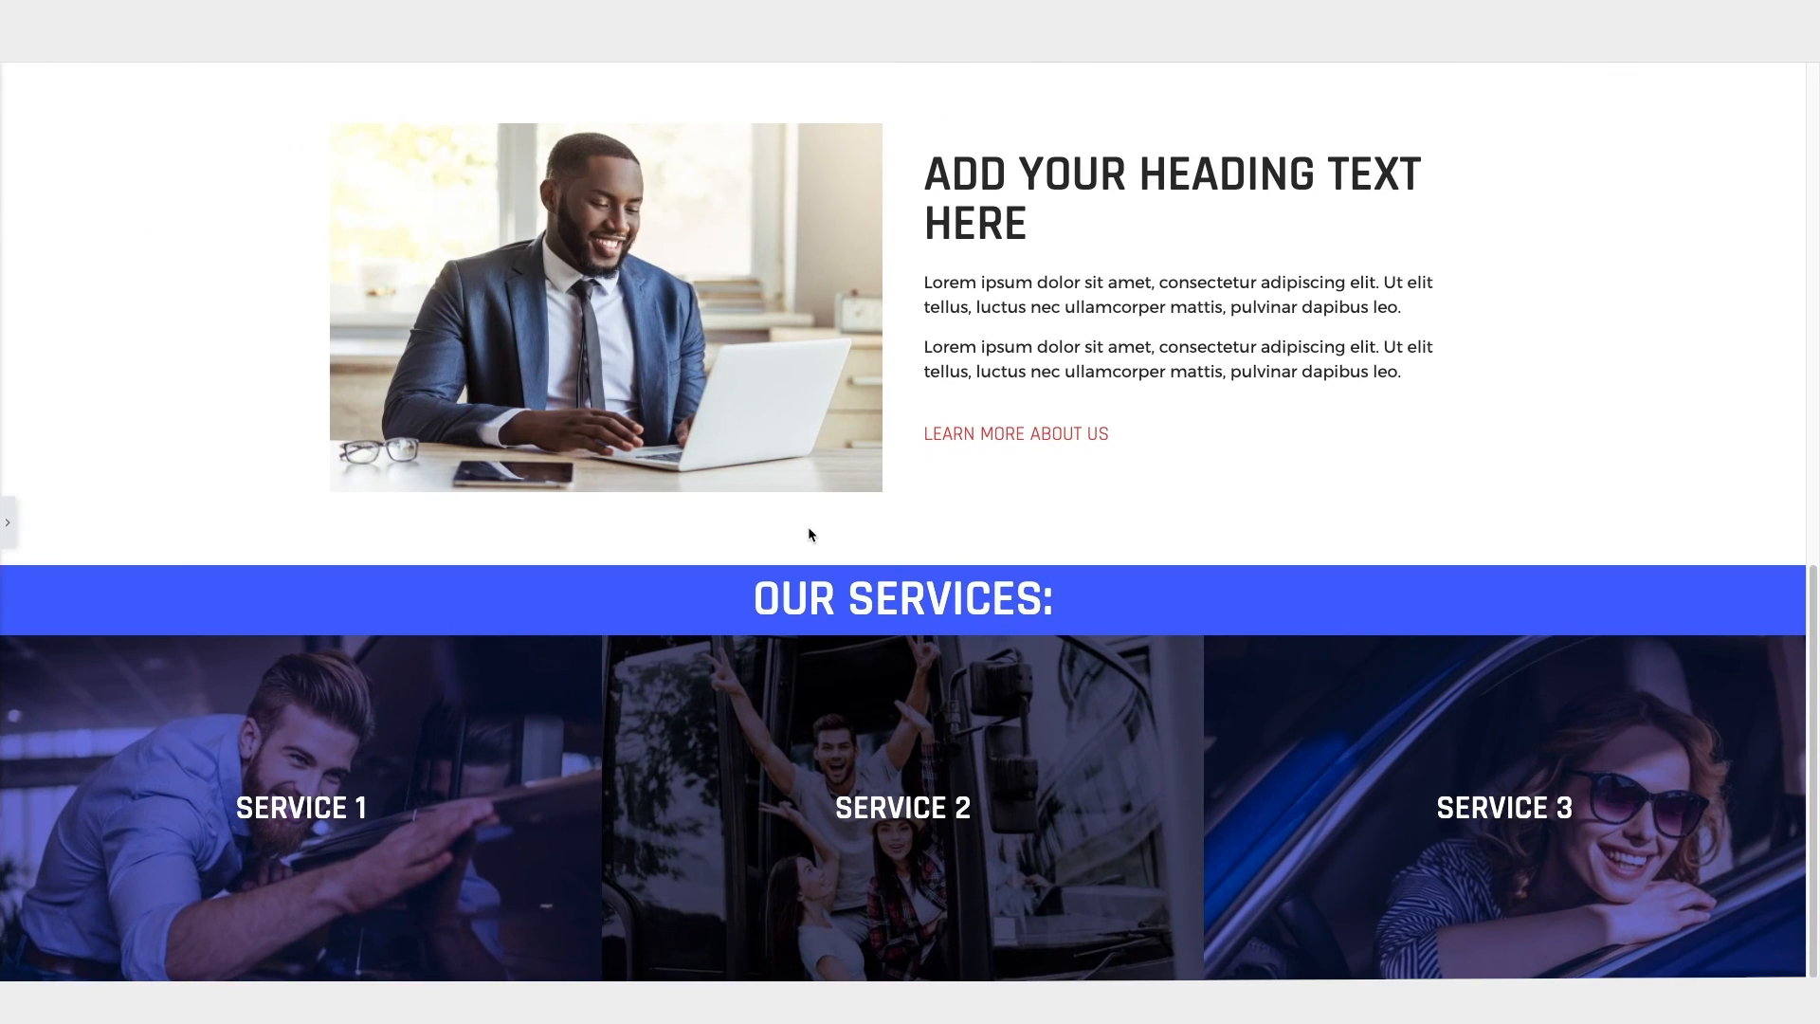
{"action": "left_click", "coordinate": [17, 522]}
Step: Add a new single-column section below the three service columns
{"action": "scroll", "coordinate": [1059, 679], "scroll_direction": "down", "scroll_amount": 3}
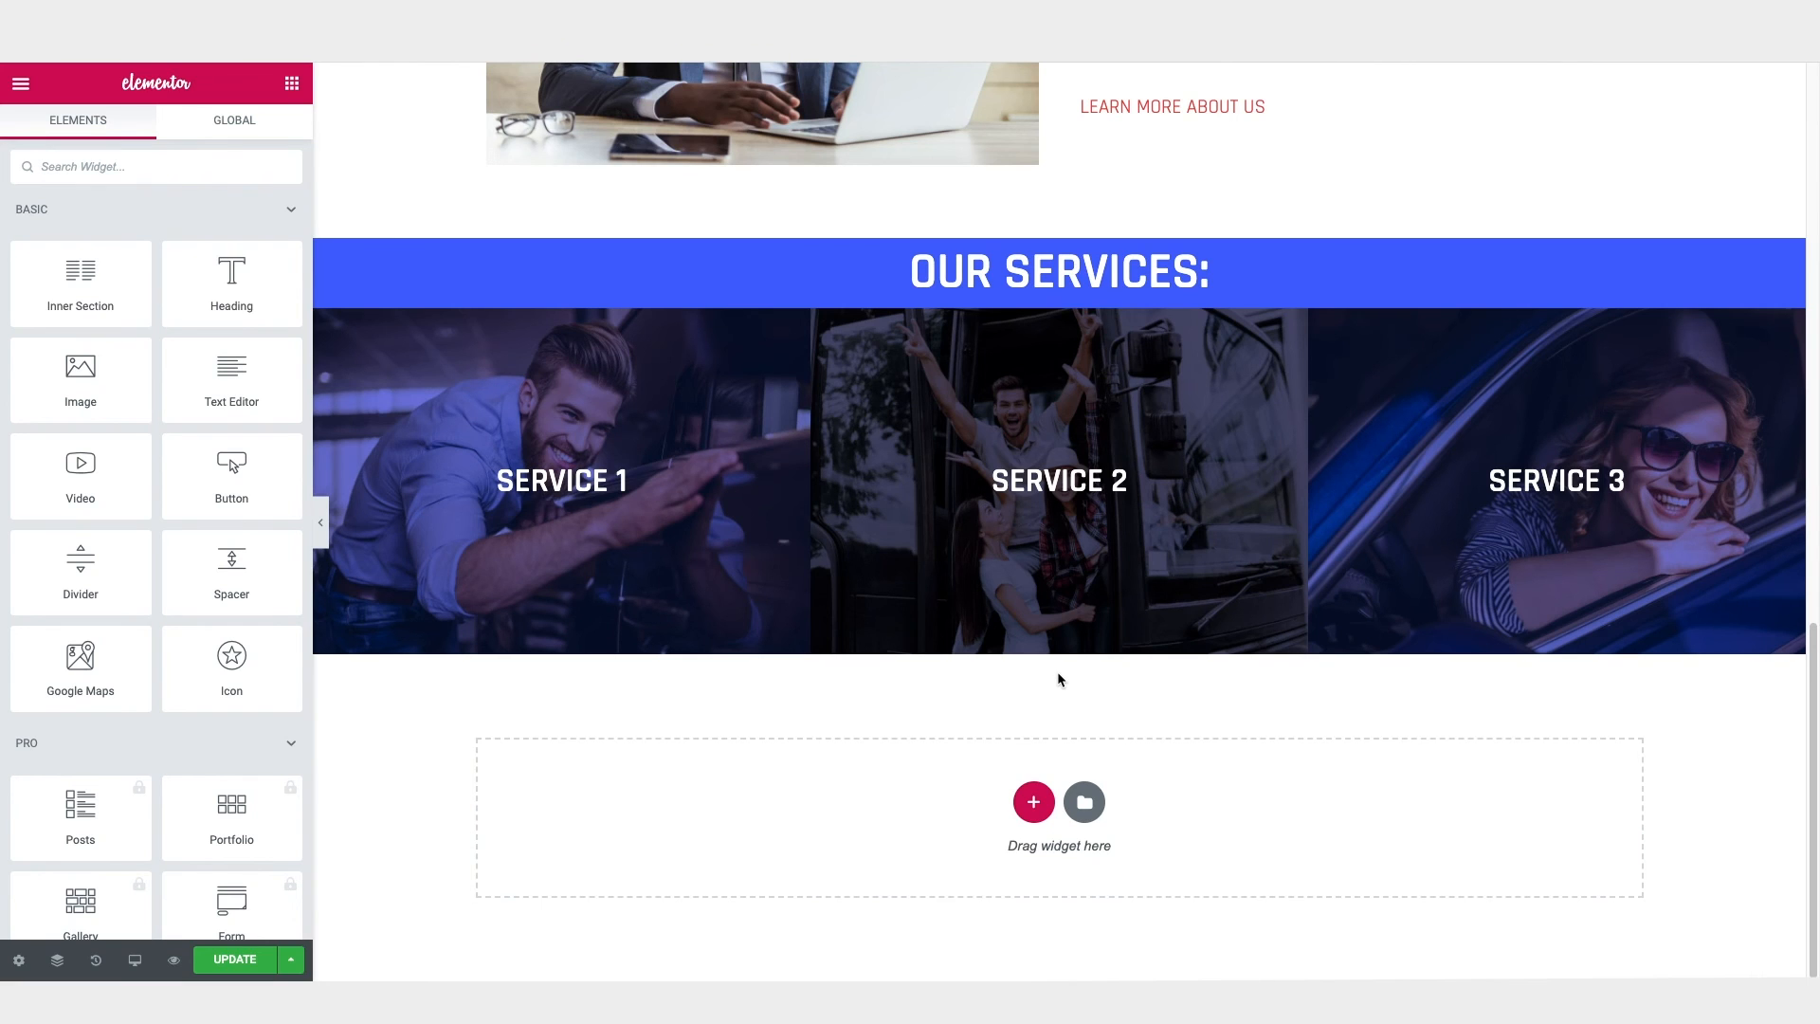
{"action": "left_click", "coordinate": [1035, 804]}
{"action": "left_click", "coordinate": [776, 851]}
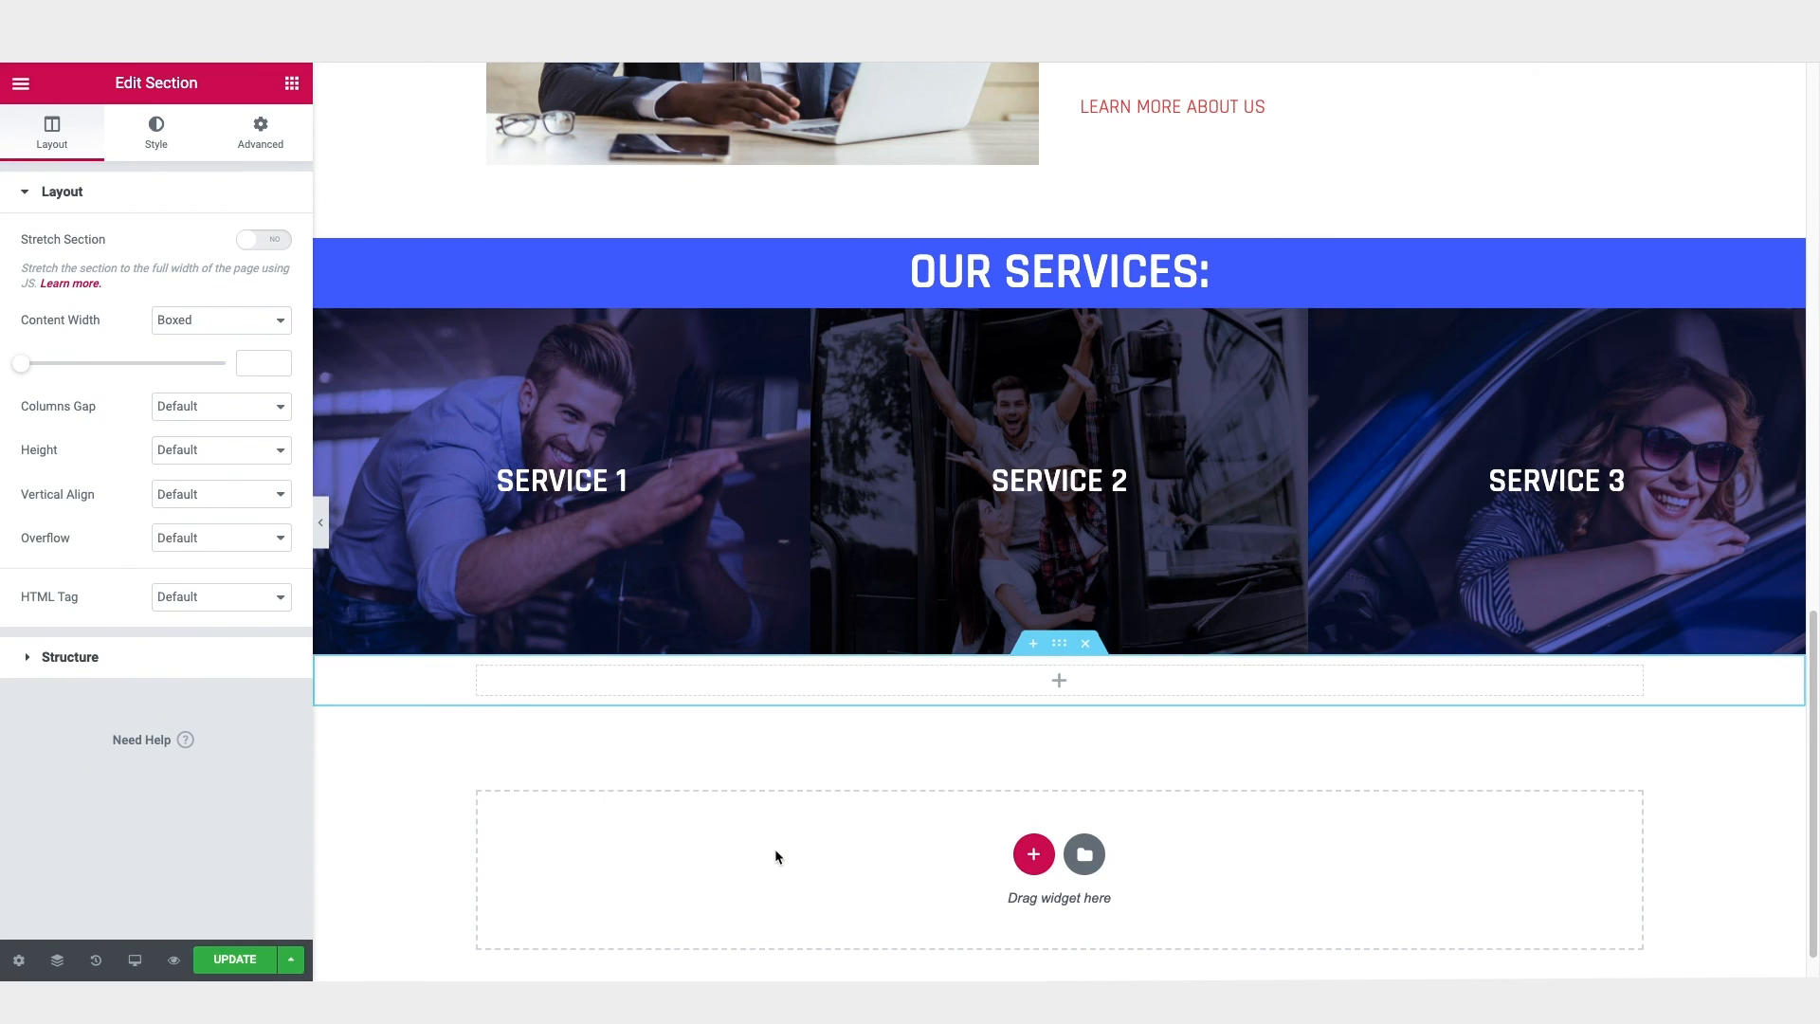
Step: Insert a Heading widget into the new section with the title "Success Stories:"
{"action": "left_click", "coordinate": [292, 82]}
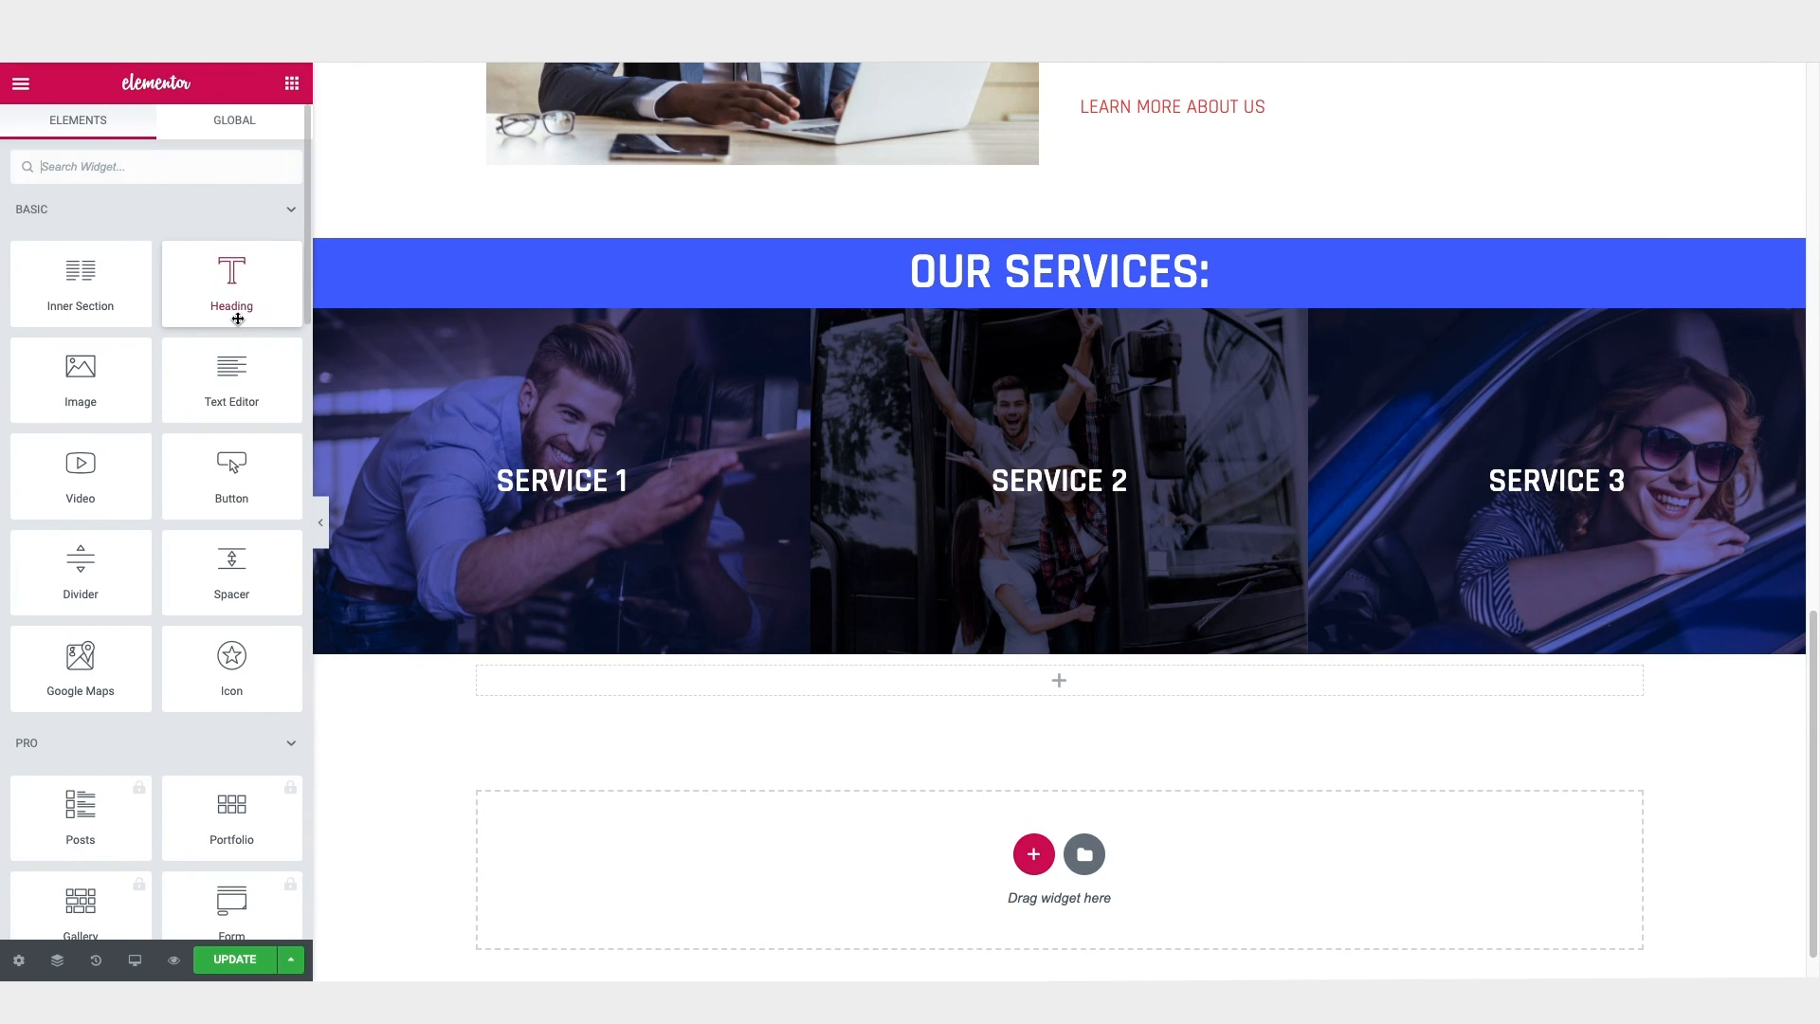
{"action": "left_click_drag", "start_coordinate": [231, 282], "coordinate": [1084, 692]}
{"action": "triple_click", "coordinate": [156, 267]}
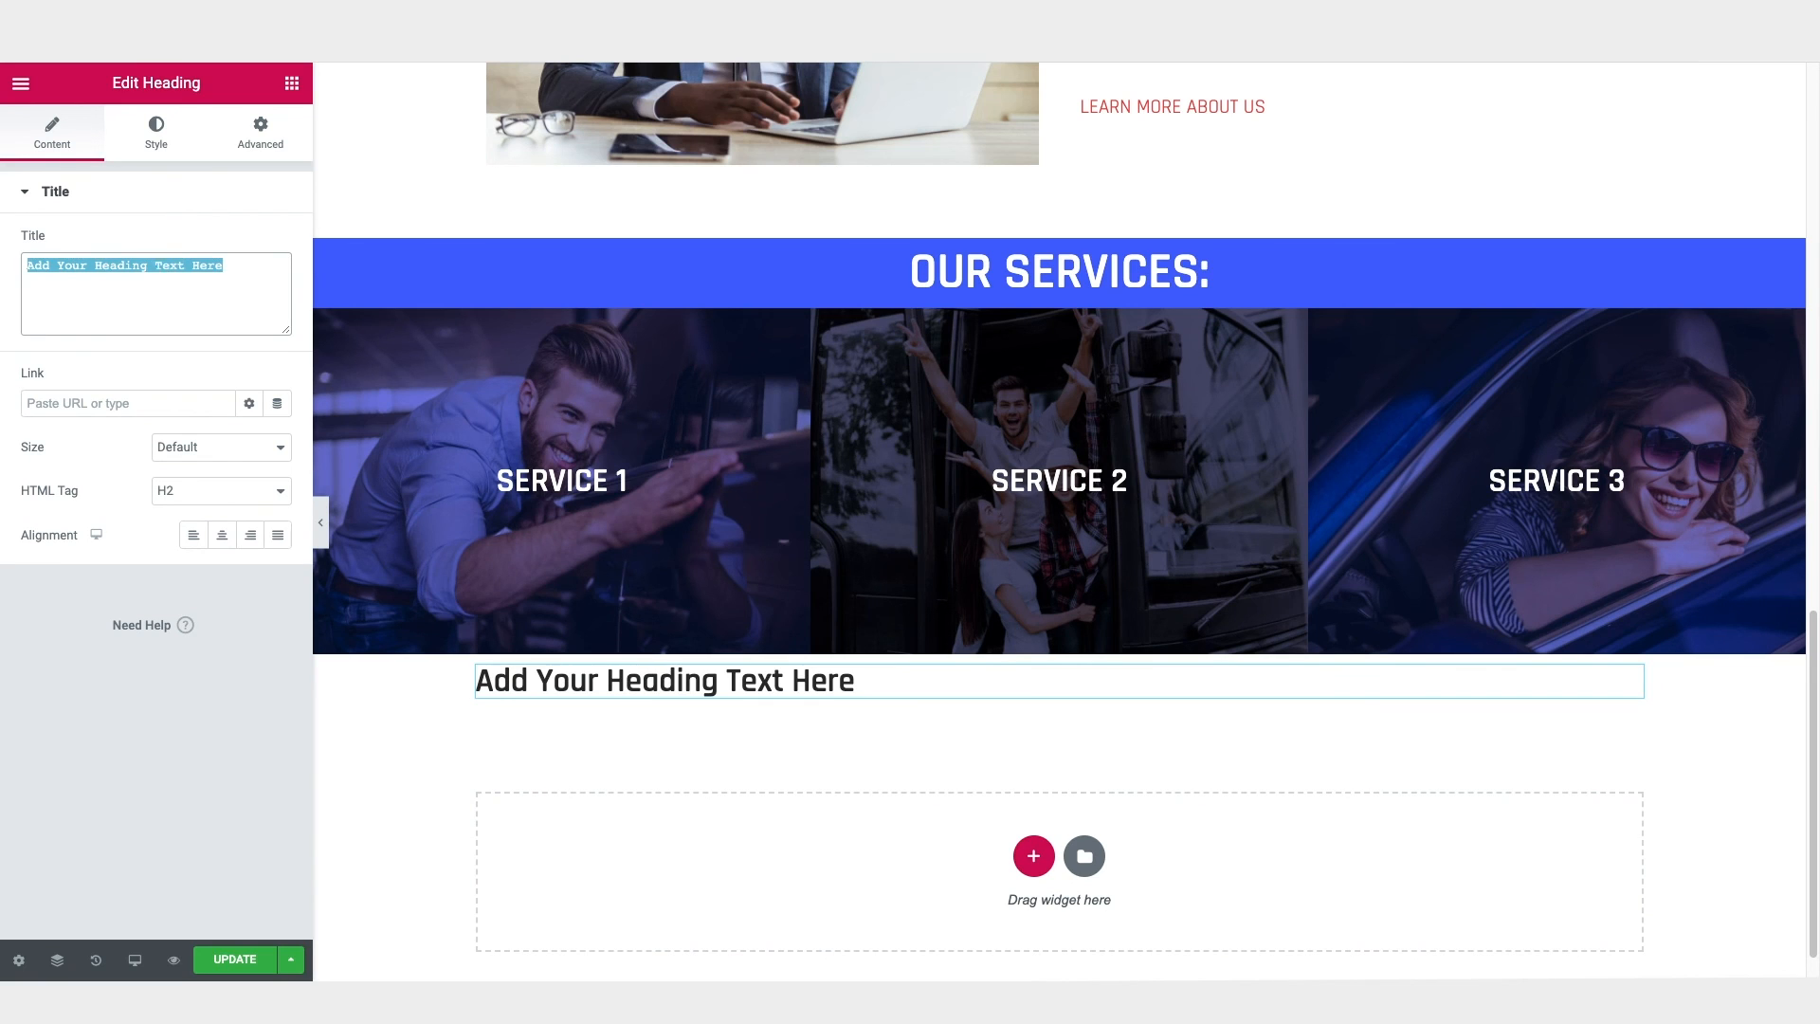
{"action": "type", "text": "Success Stories:"}
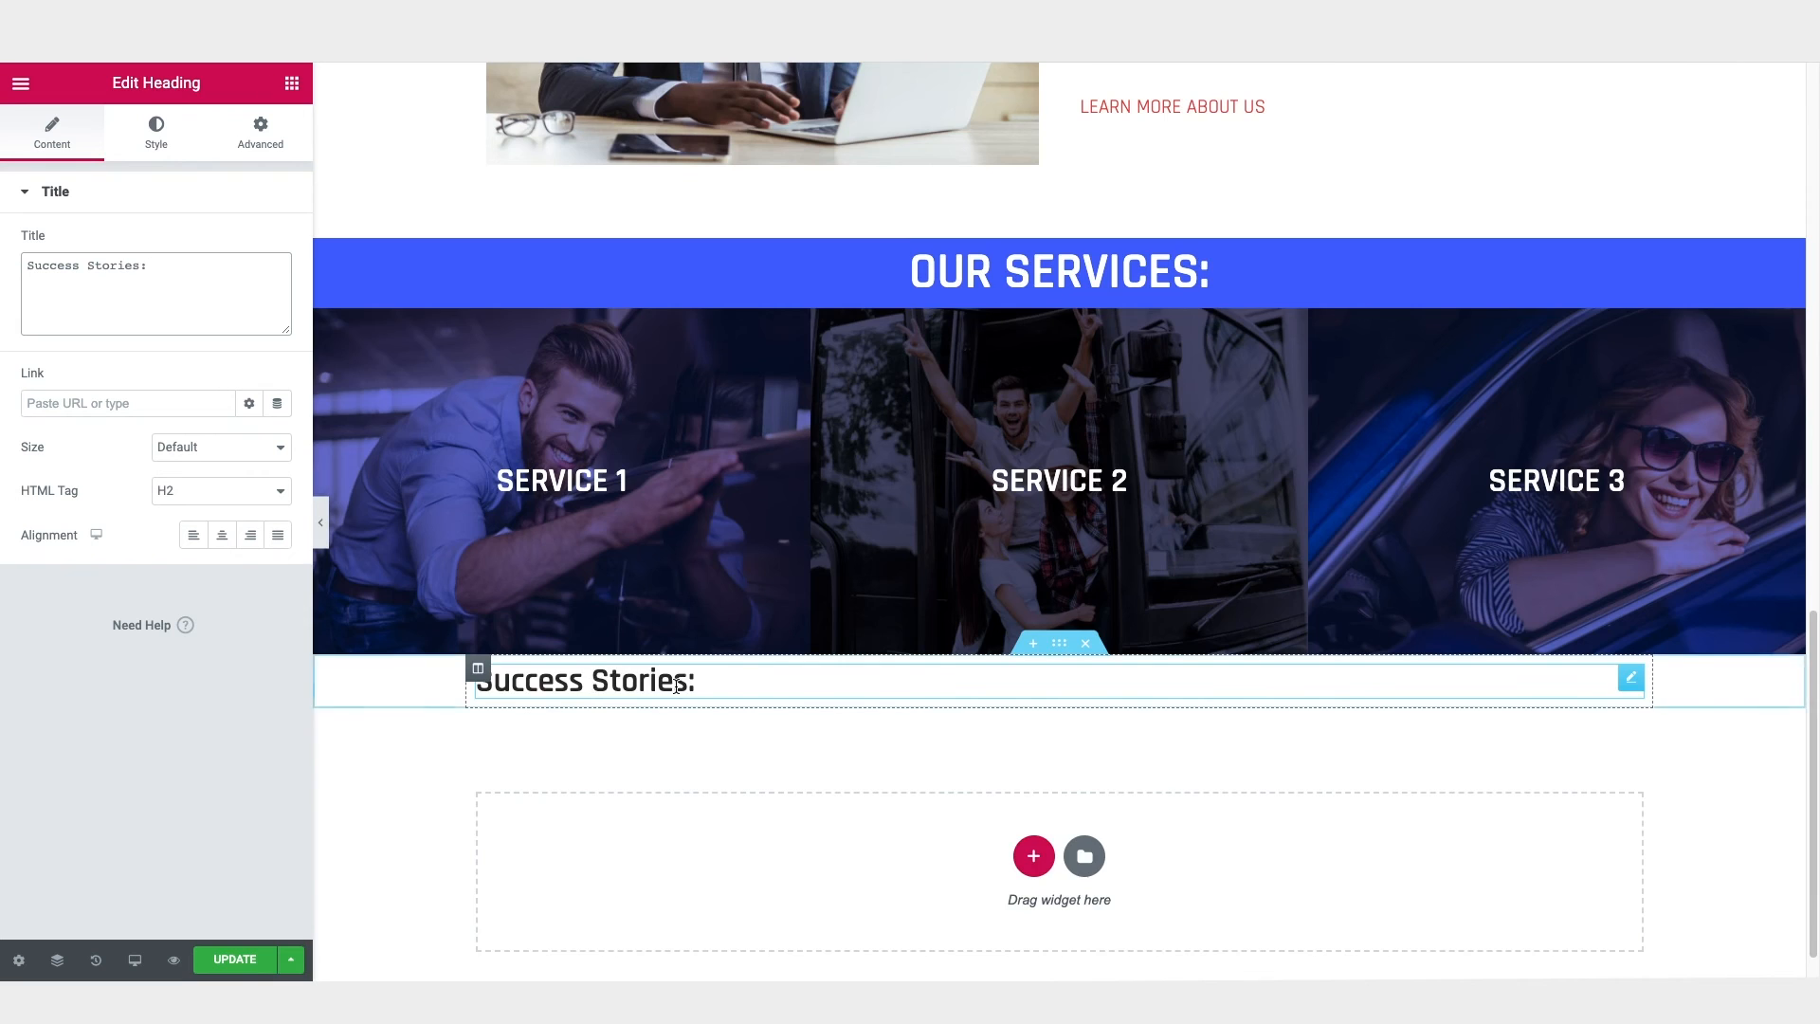
Step: Copy the "Add Your Heading Text Here" heading's style onto the "Success Stories:" heading and centre-align it
{"action": "scroll", "coordinate": [678, 692], "scroll_direction": "up", "scroll_amount": 3}
{"action": "right_click", "coordinate": [1412, 186]}
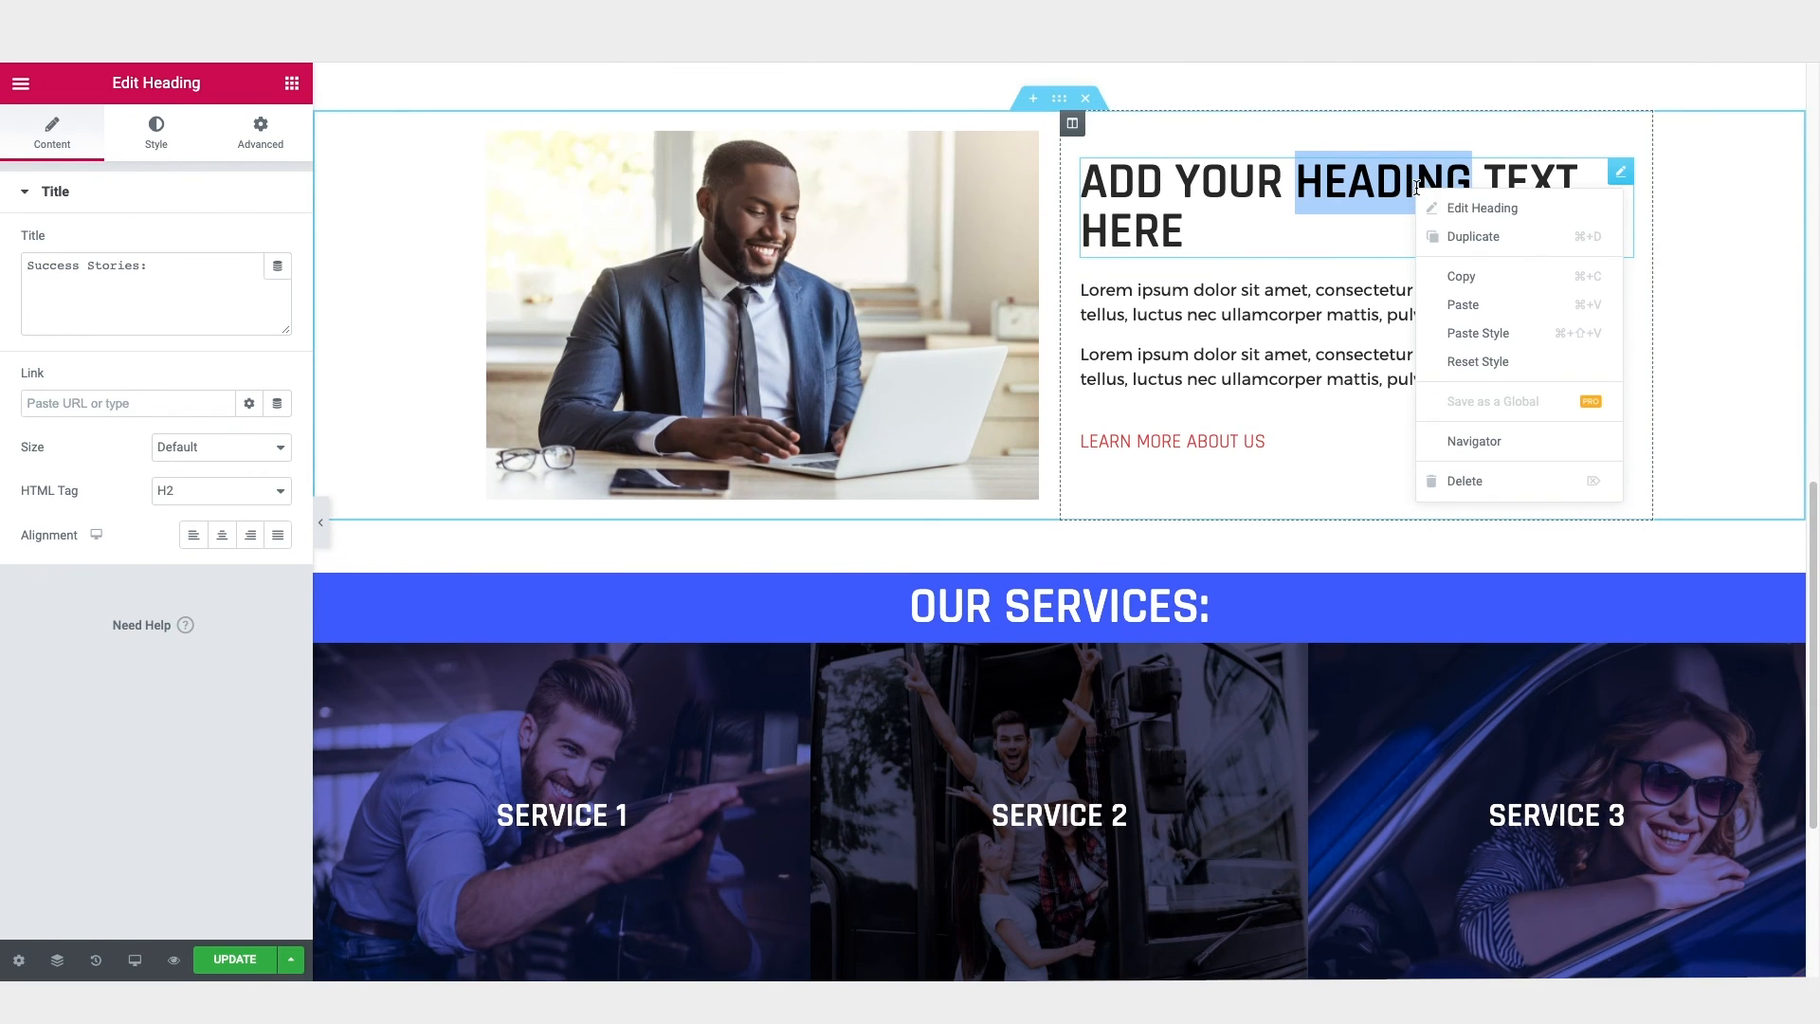
{"action": "left_click", "coordinate": [1463, 277]}
{"action": "scroll", "coordinate": [1270, 276], "scroll_direction": "down", "scroll_amount": 5}
{"action": "right_click", "coordinate": [659, 631]}
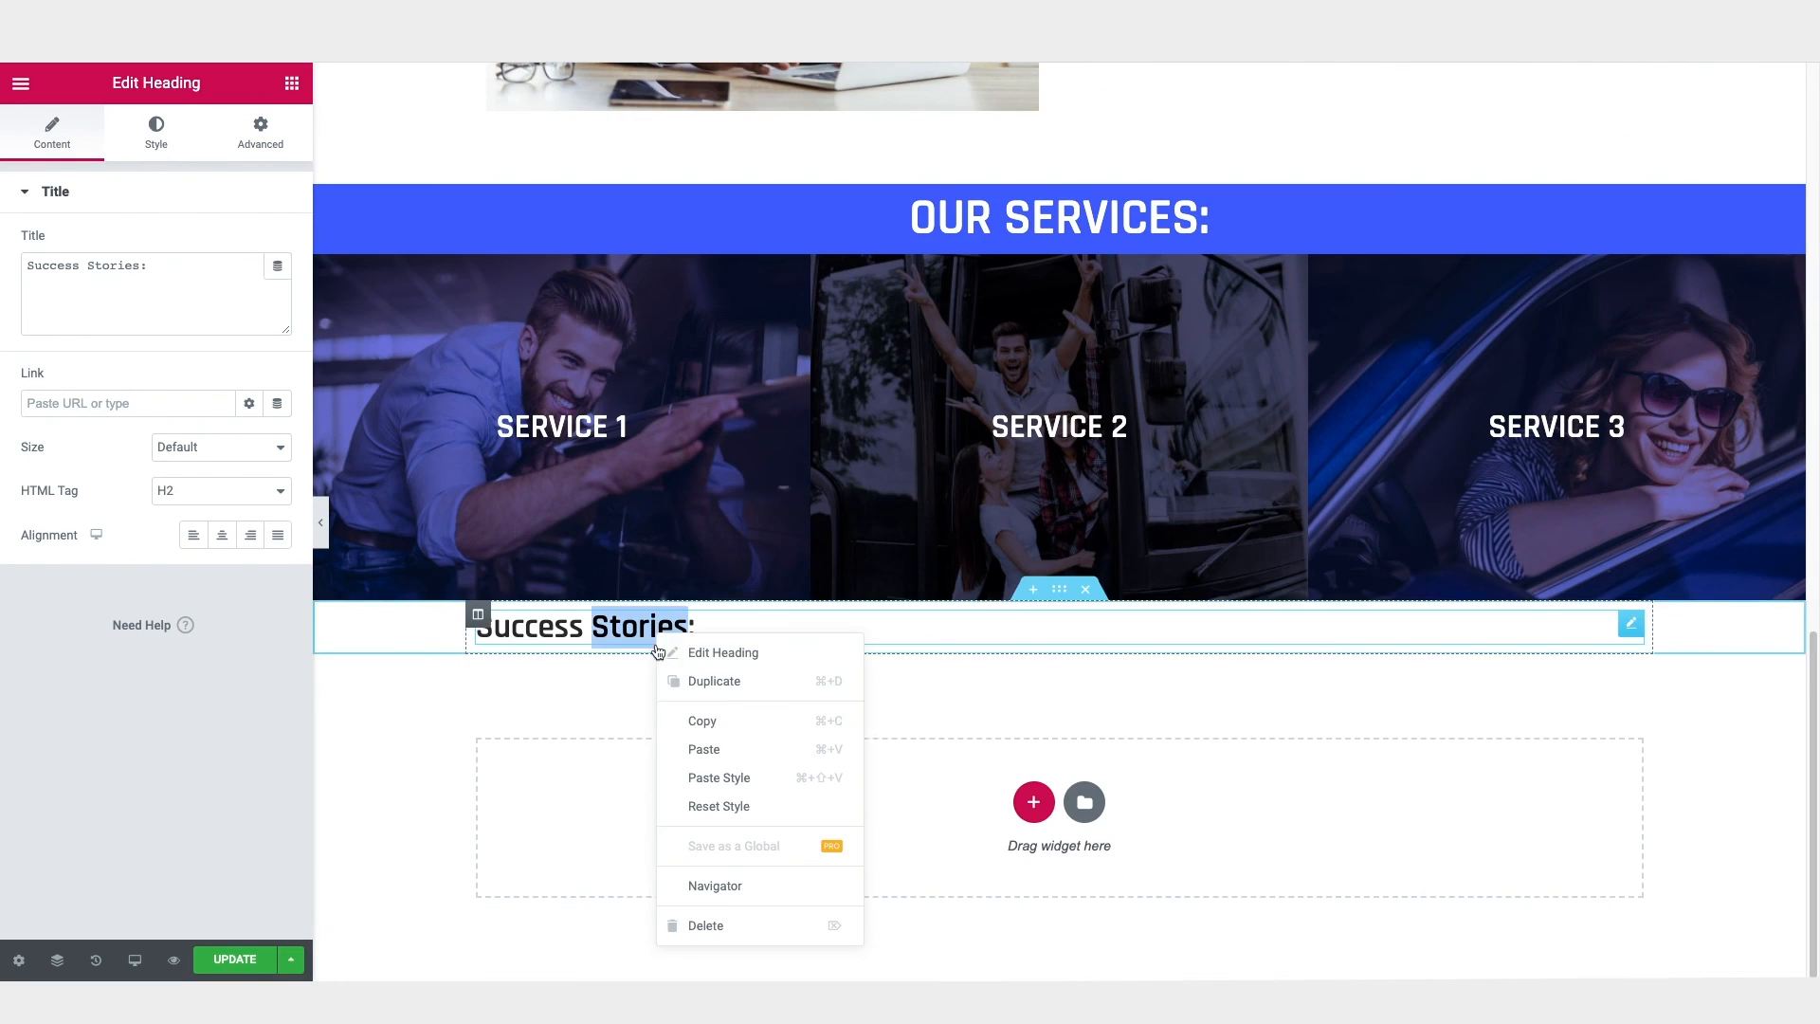
{"action": "left_click", "coordinate": [719, 779]}
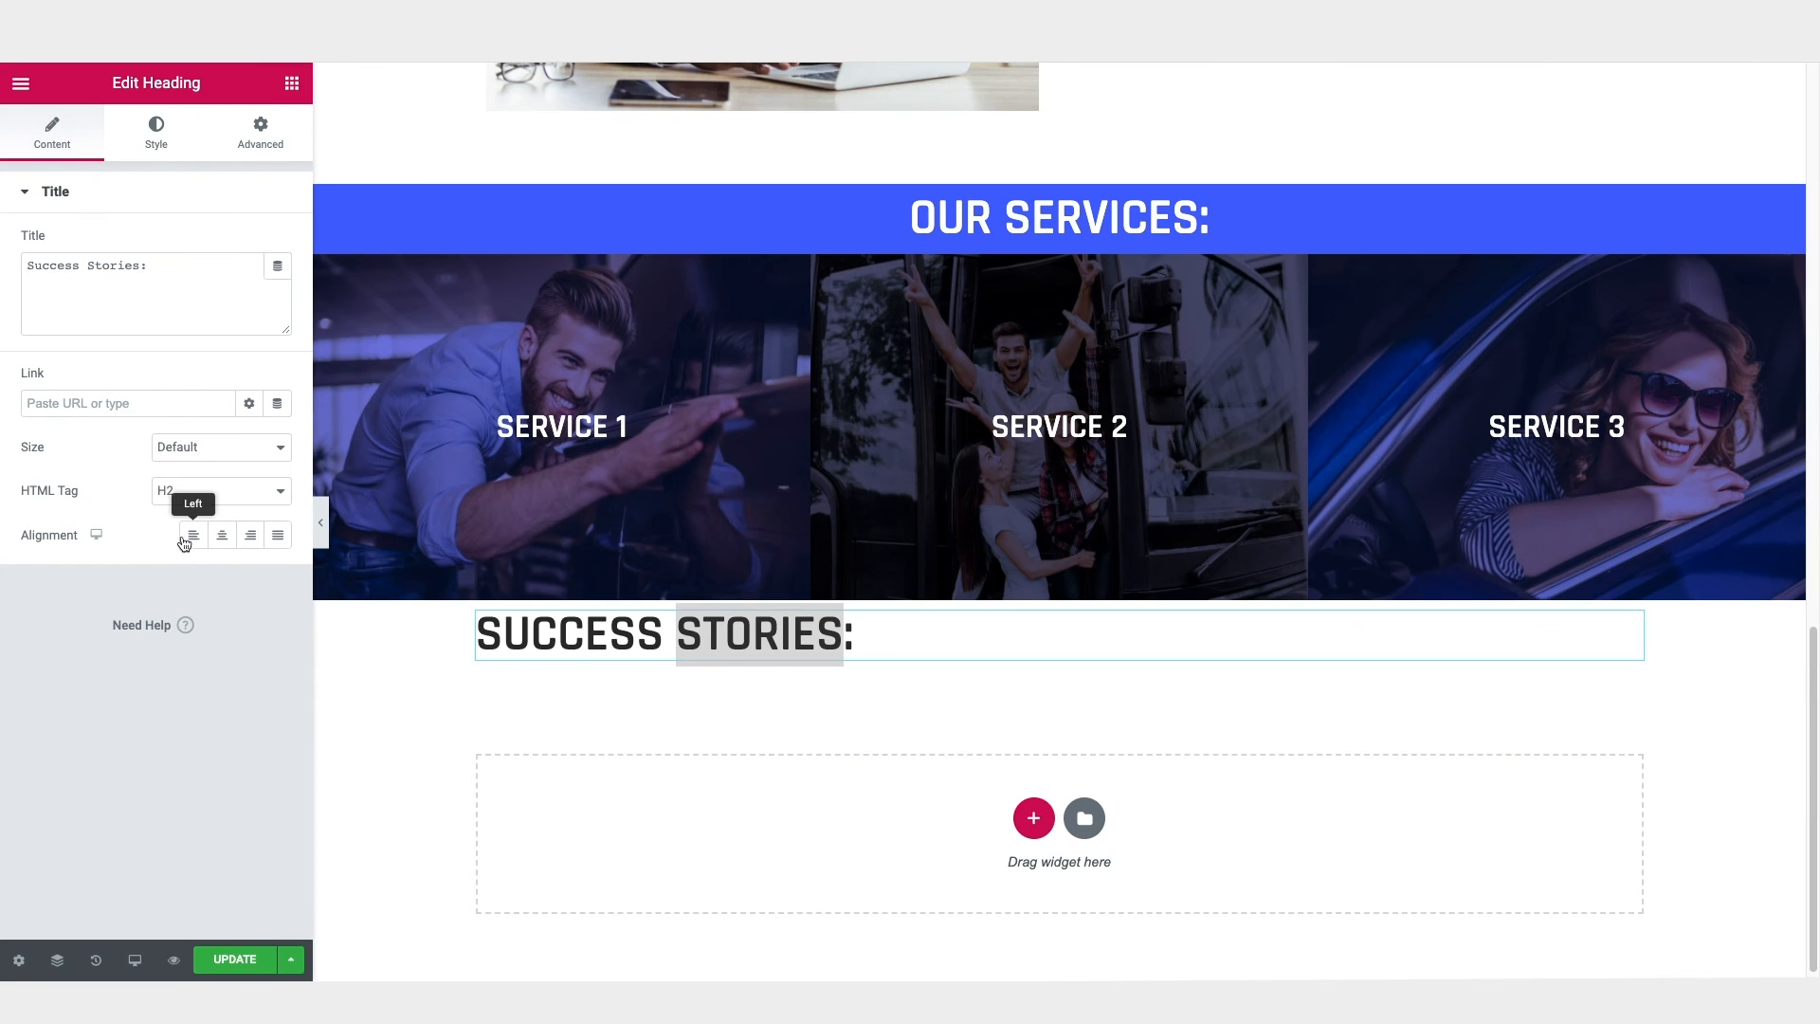
{"action": "left_click", "coordinate": [224, 538]}
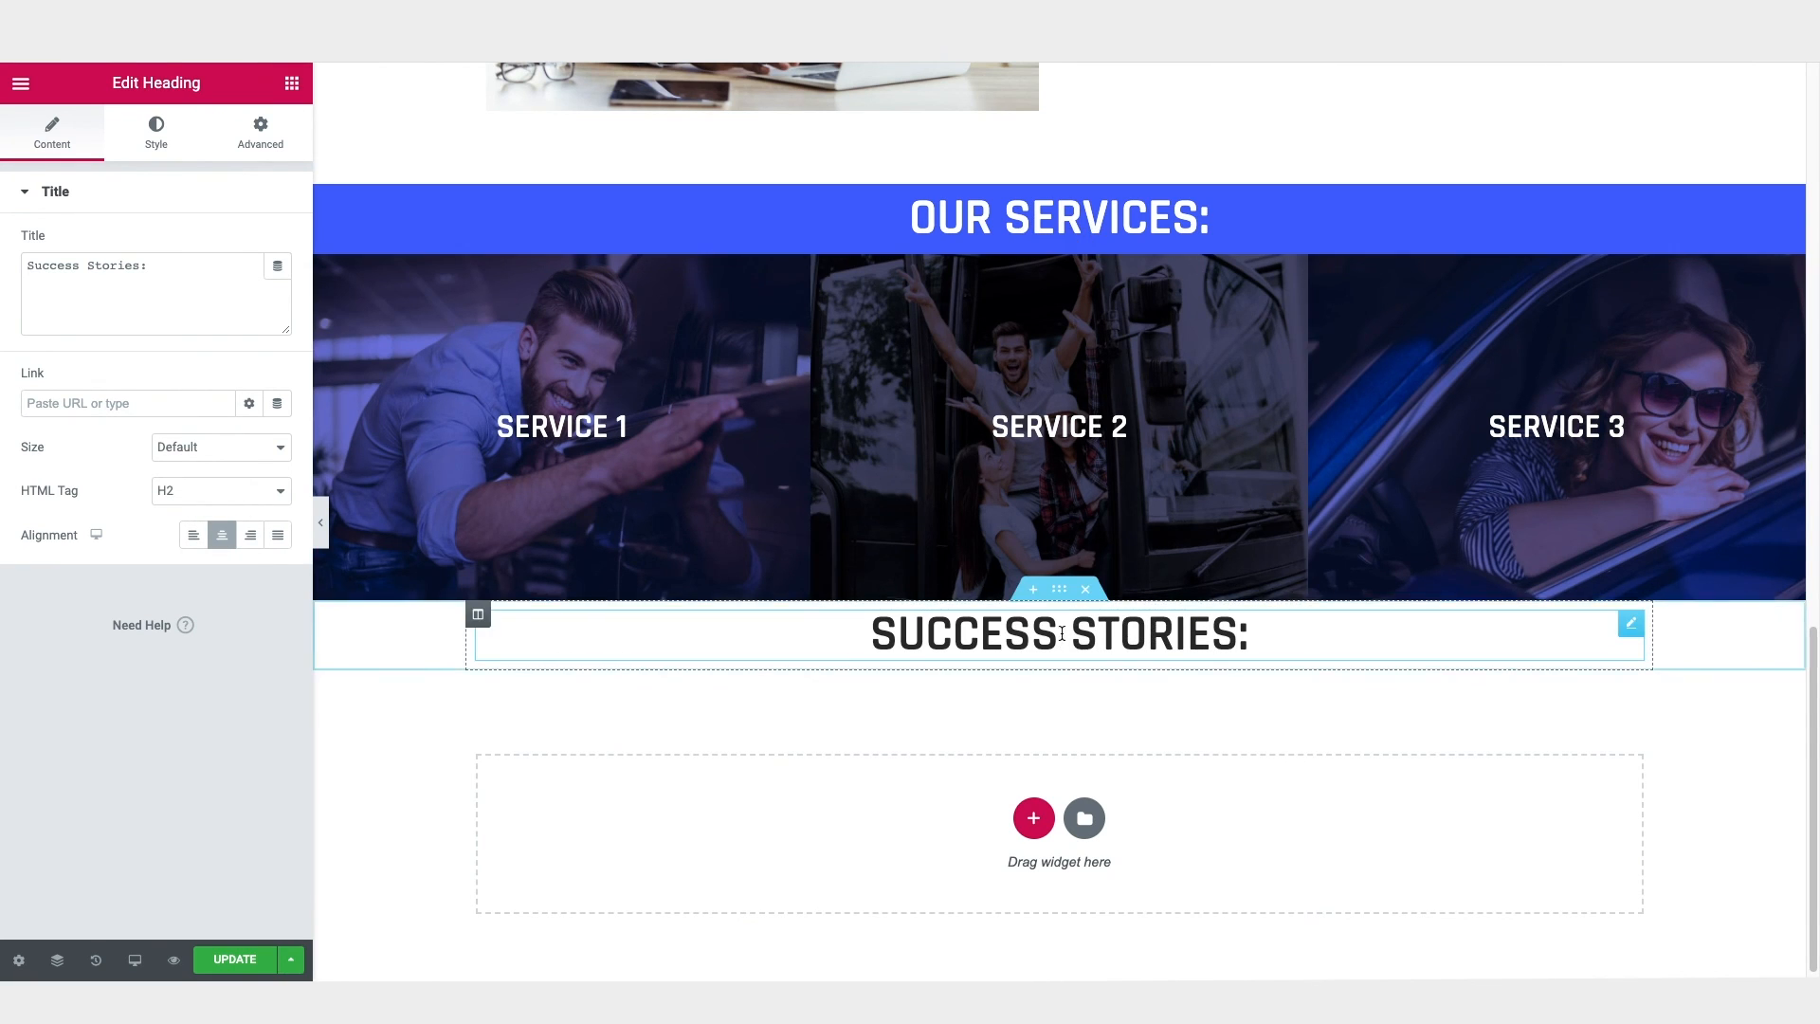
Step: Unlink the "Success Stories:" section's margin values and set its top margin to 50 px
{"action": "left_click", "coordinate": [1061, 592]}
{"action": "left_click", "coordinate": [257, 128]}
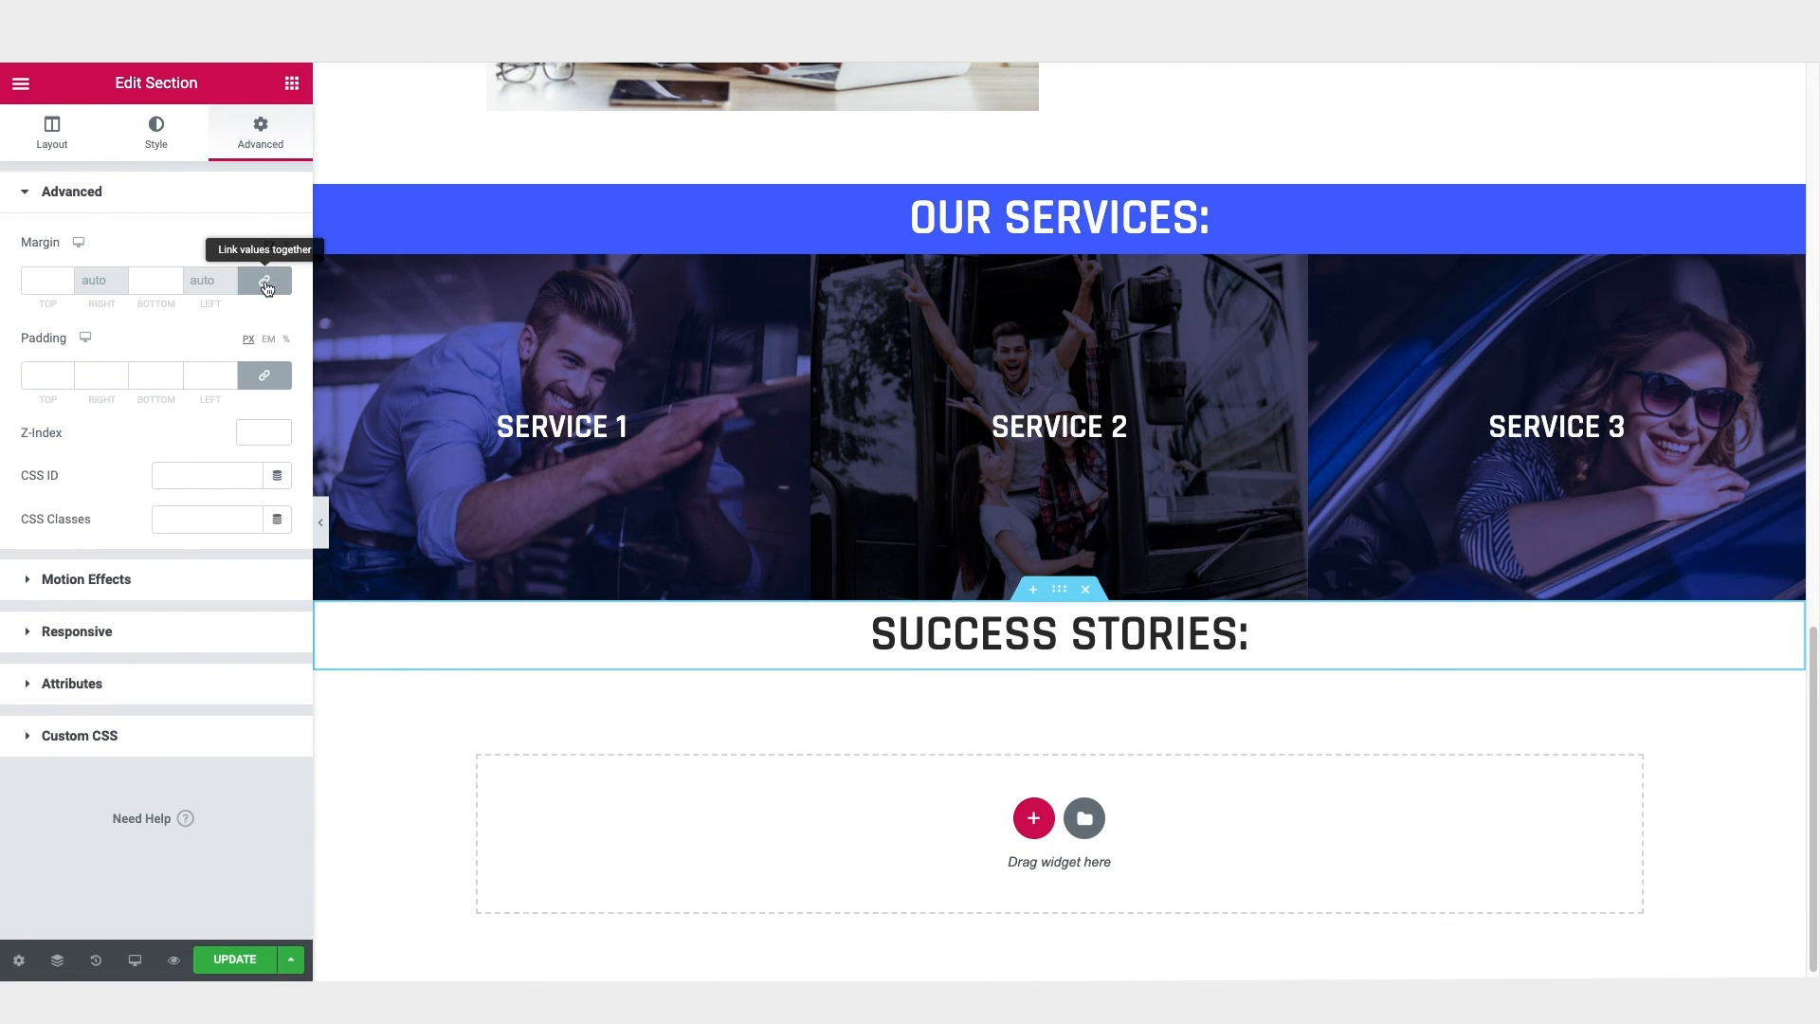
{"action": "left_click", "coordinate": [266, 282]}
{"action": "left_click", "coordinate": [35, 283]}
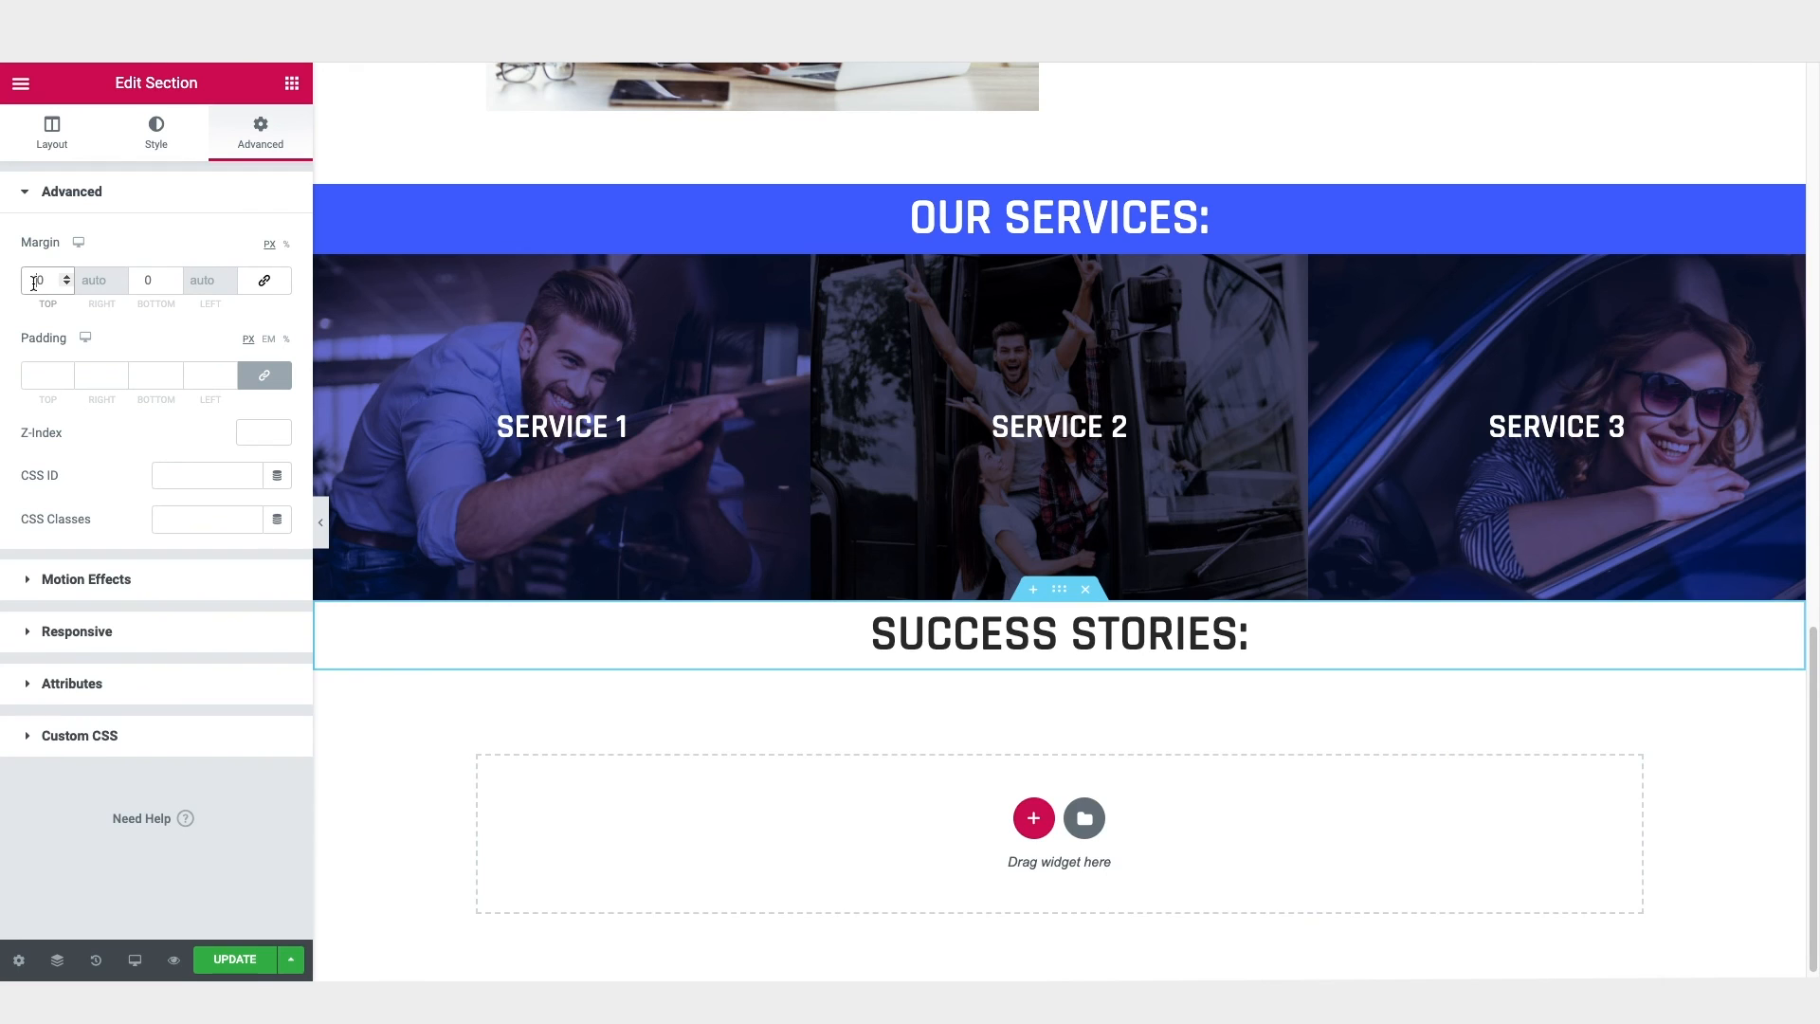
{"action": "type", "text": "5"}
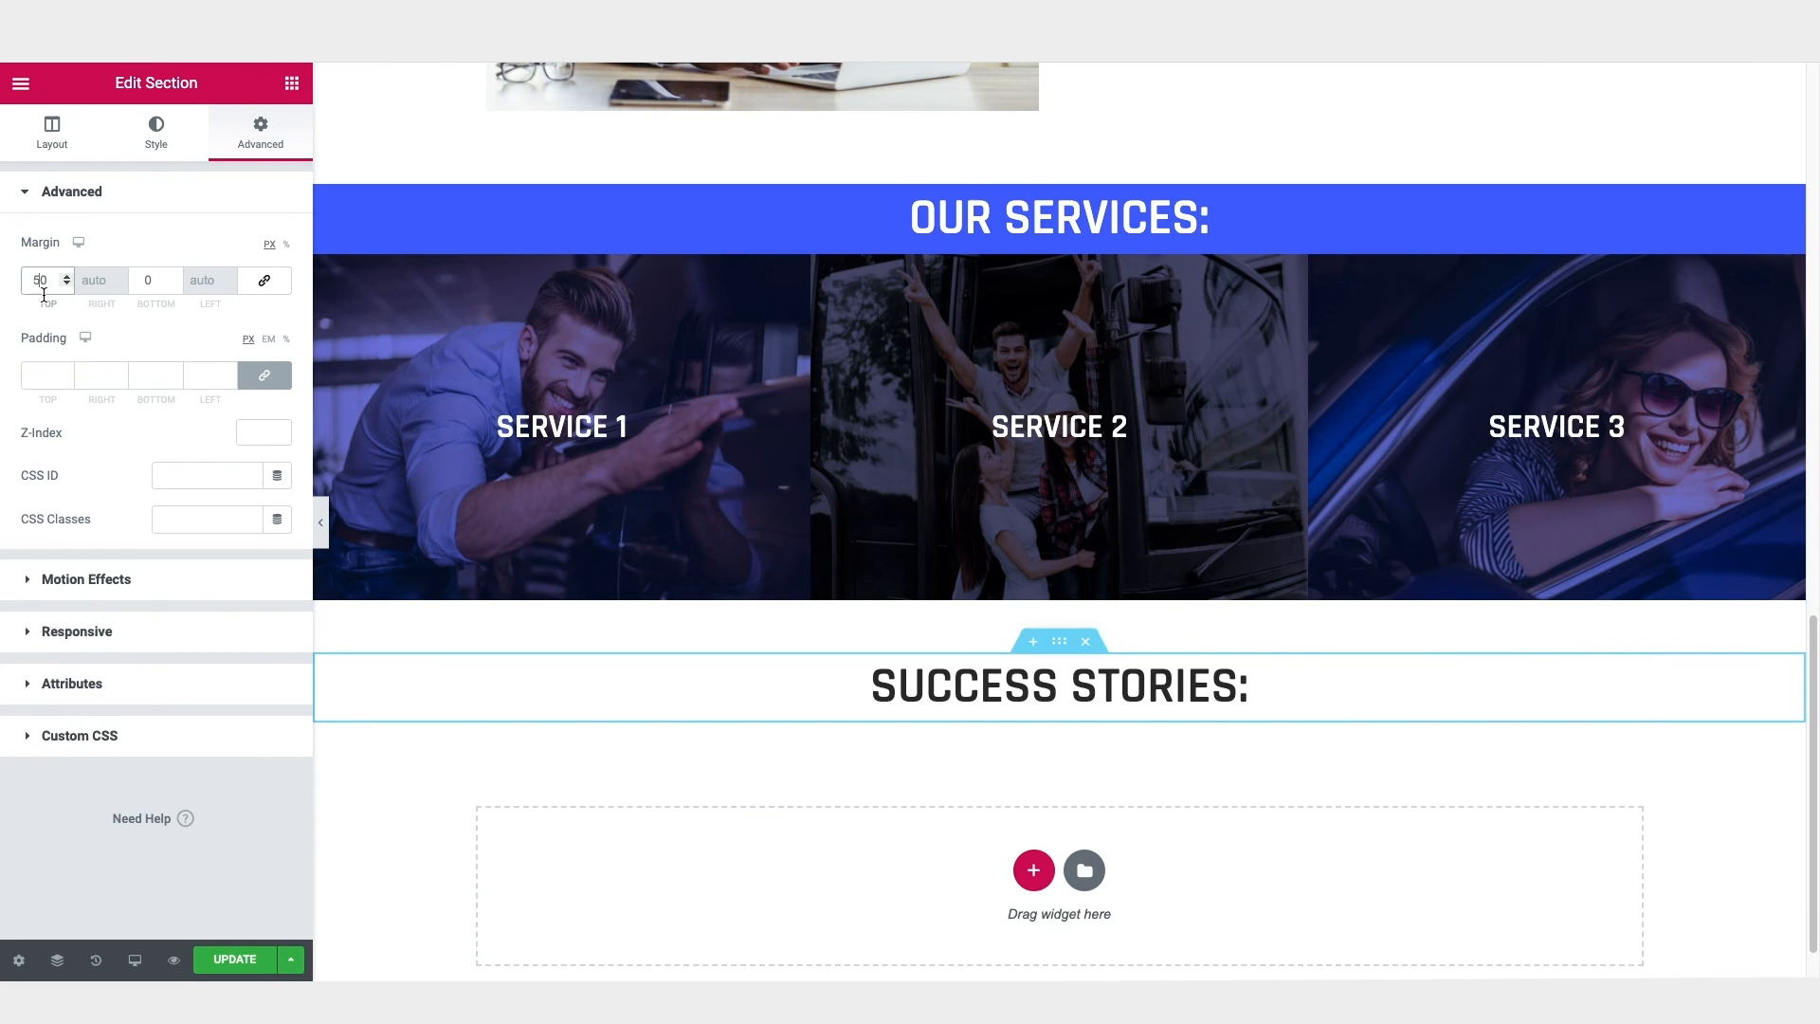
Step: Add a new three-column section directly below the "Success Stories:" heading
{"action": "scroll", "coordinate": [798, 693], "scroll_direction": "down", "scroll_amount": 1}
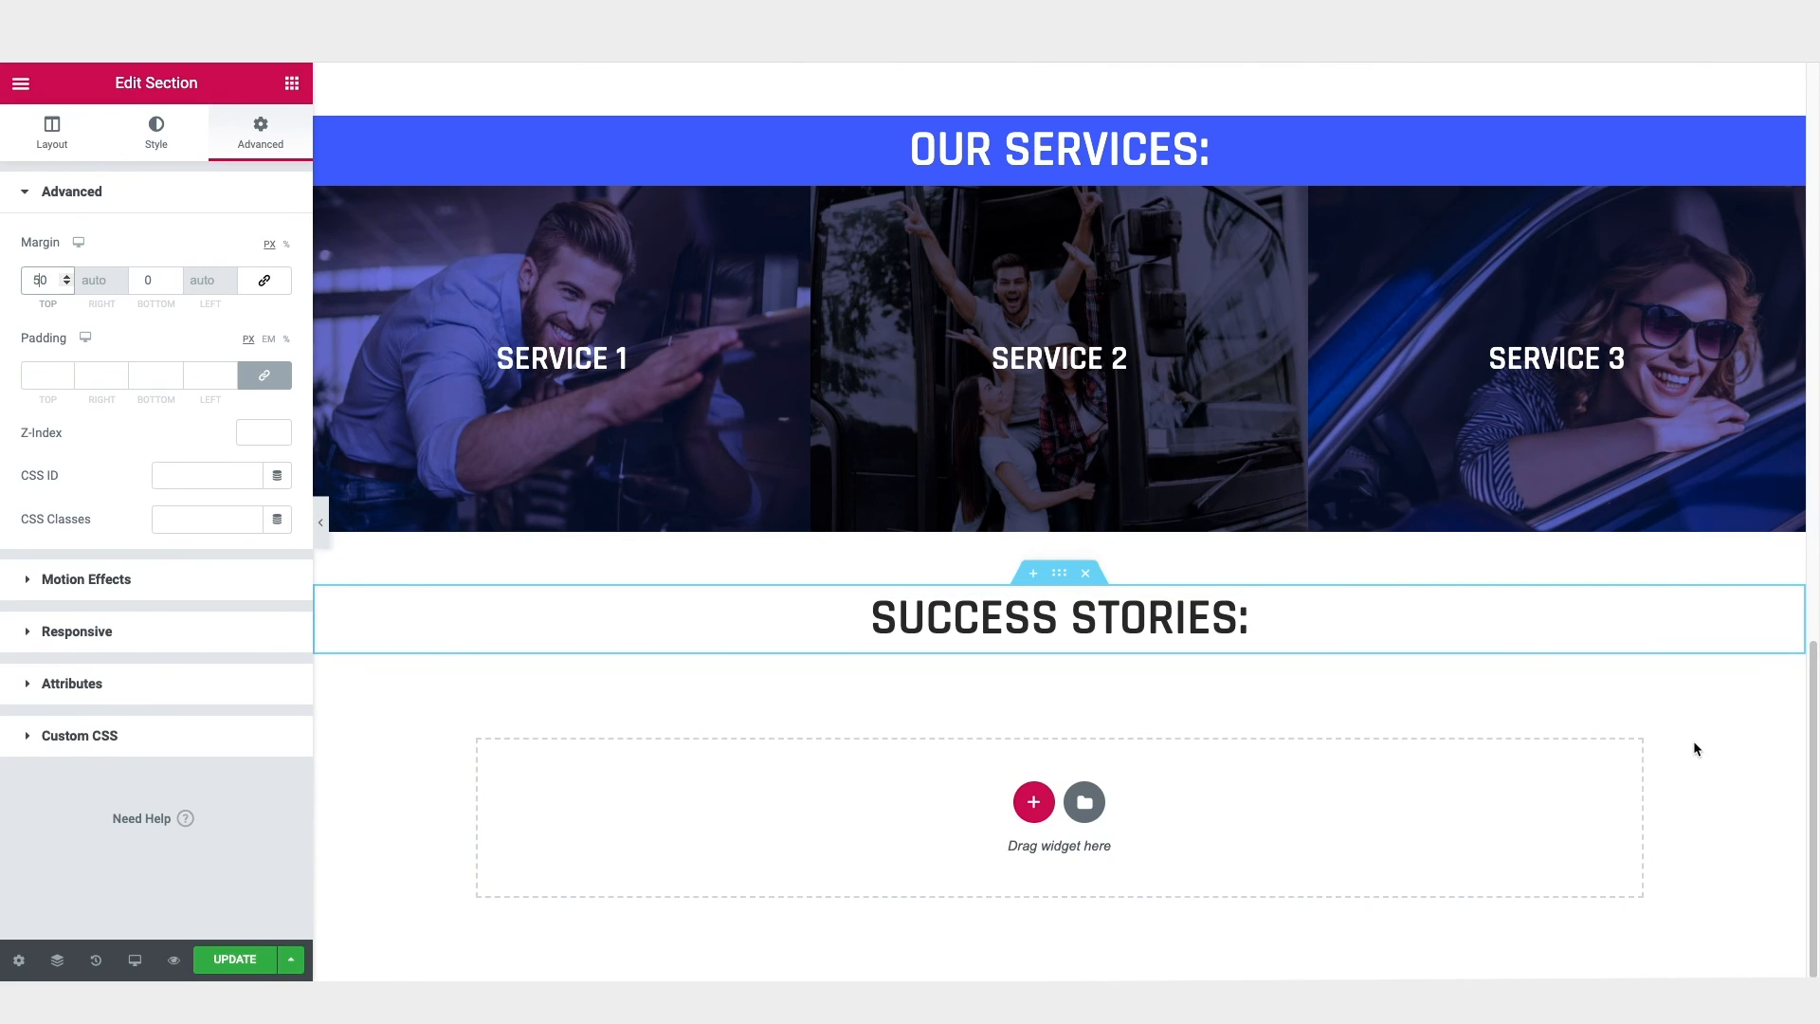
{"action": "left_click", "coordinate": [1033, 802]}
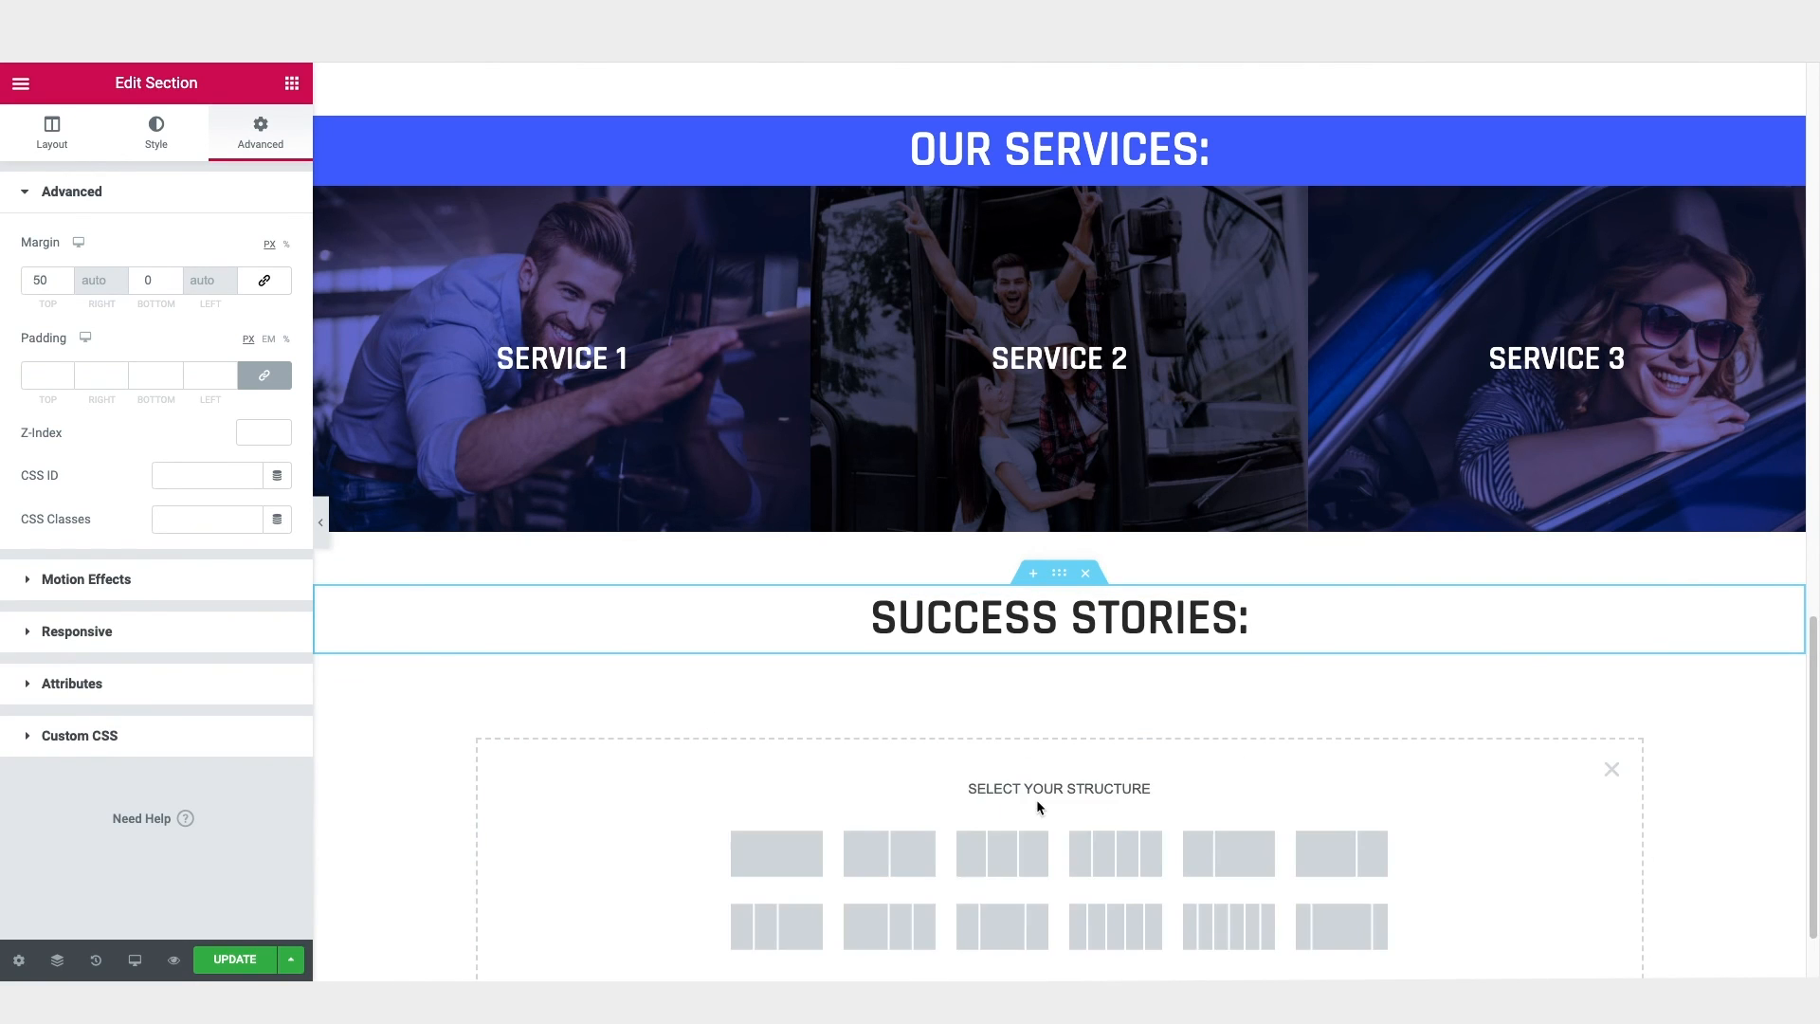
{"action": "left_click", "coordinate": [1013, 852]}
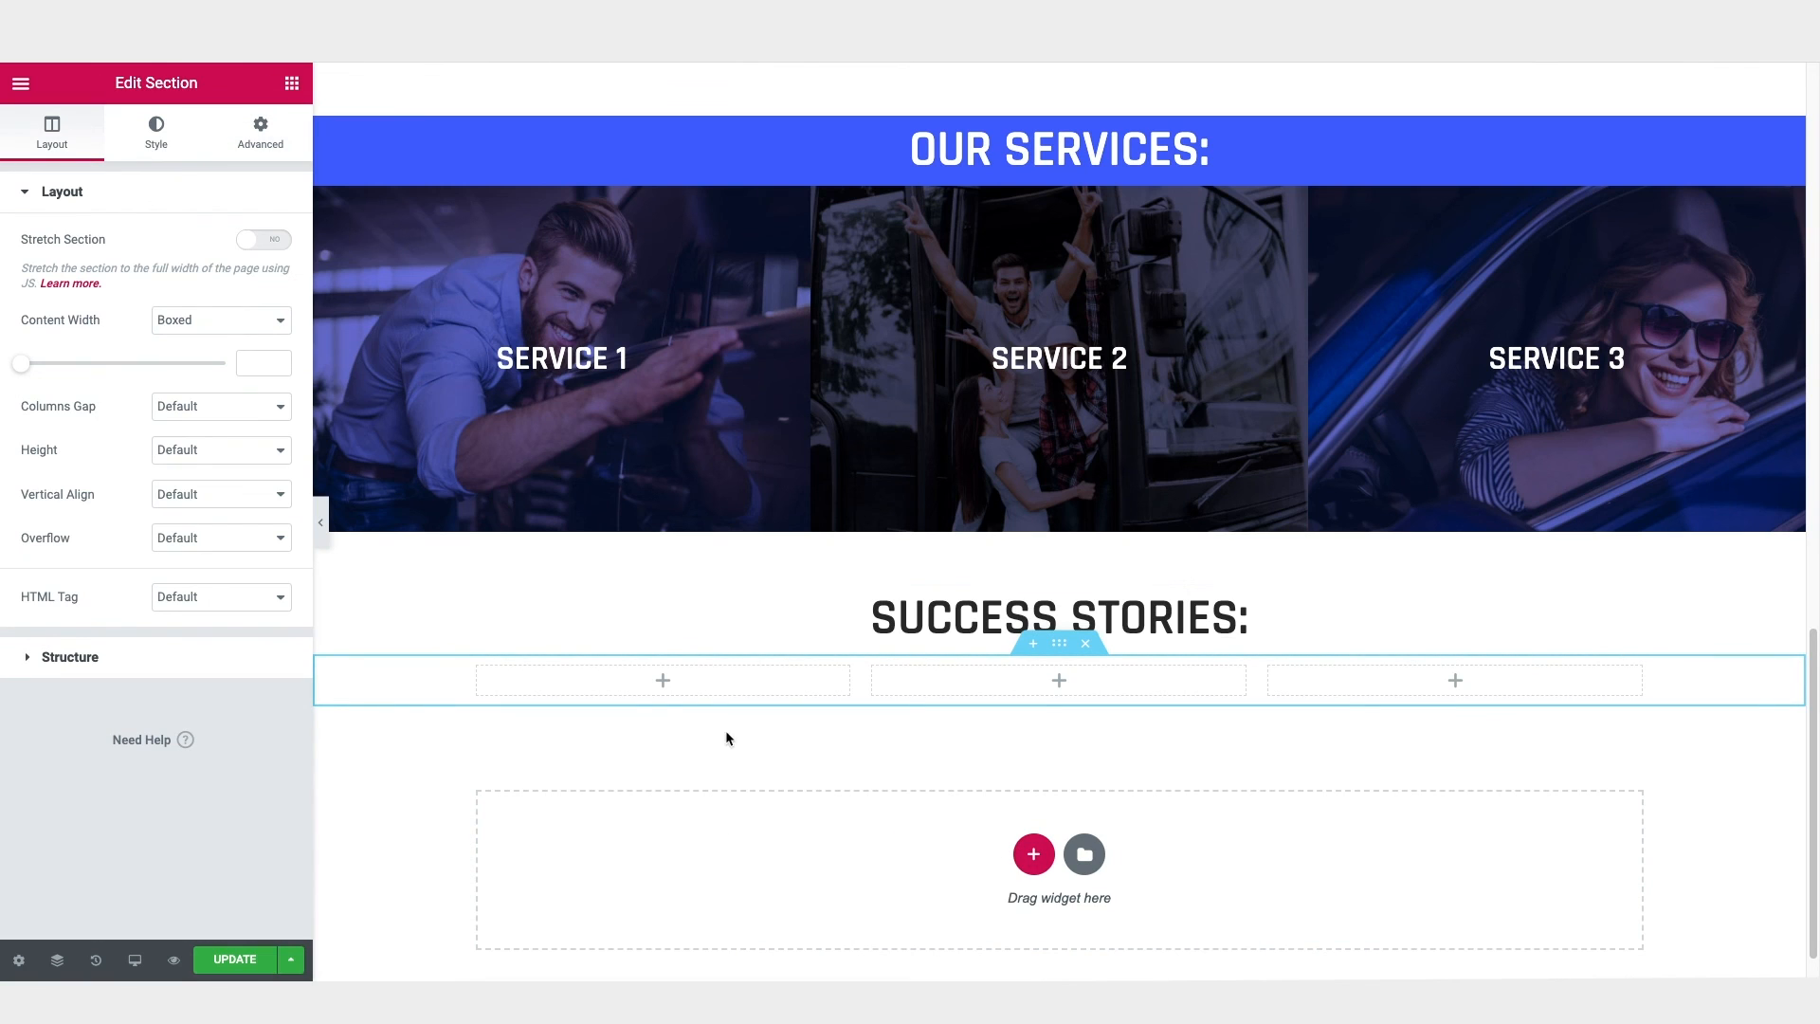
Step: Search the widgets for "test" and insert a Testimonial widget into the first column under "Success Stories:"
{"action": "left_click", "coordinate": [292, 84]}
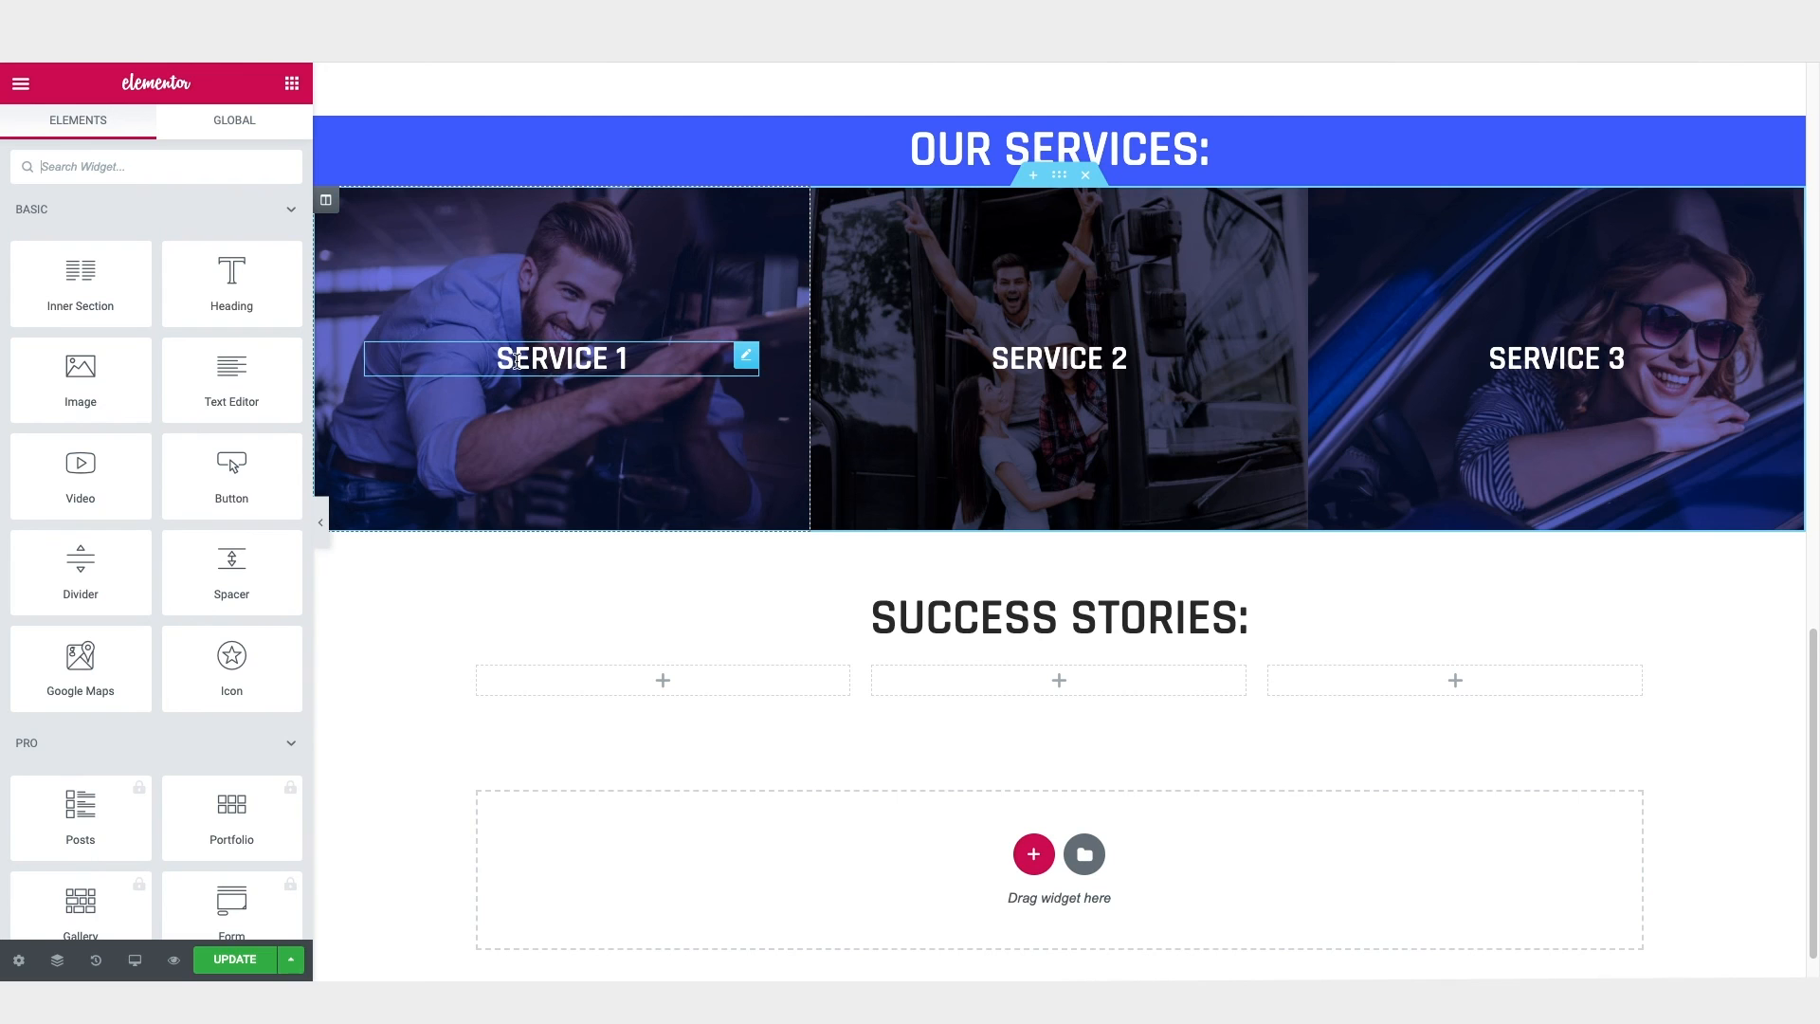
{"action": "scroll", "coordinate": [240, 483], "scroll_direction": "down", "scroll_amount": 3}
{"action": "scroll", "coordinate": [240, 483], "scroll_direction": "up", "scroll_amount": 3}
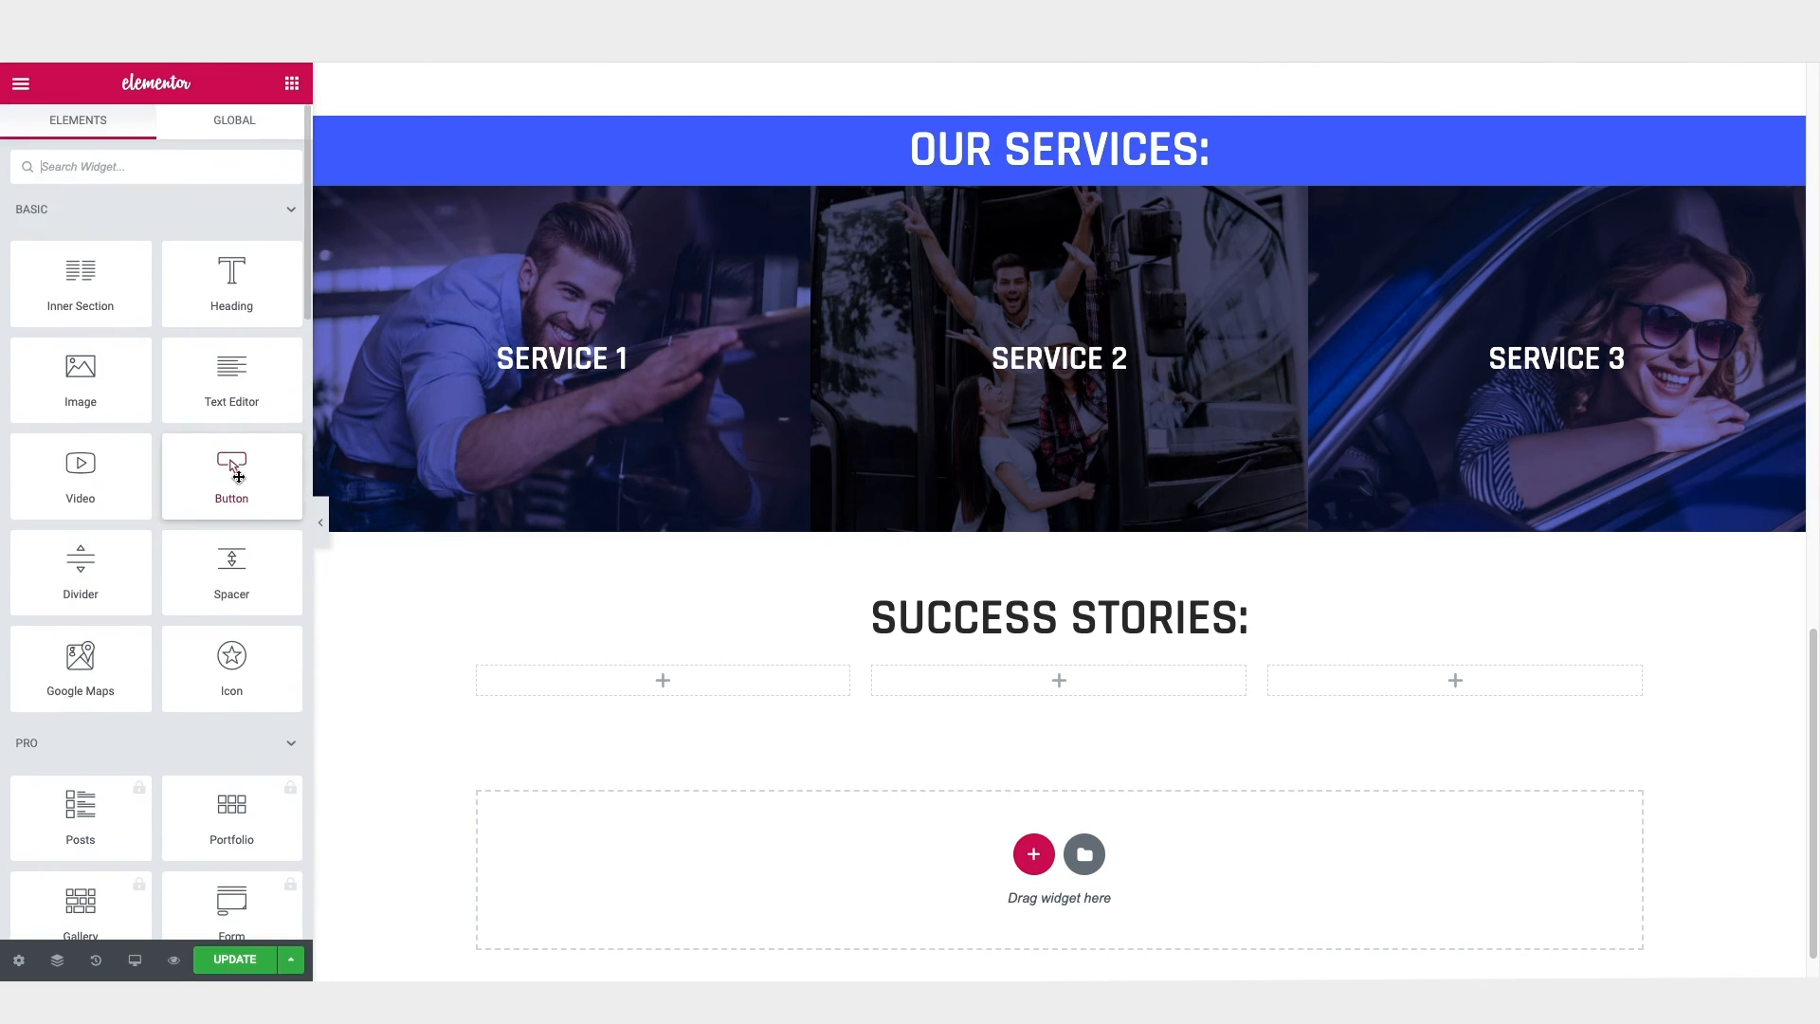
{"action": "left_click", "coordinate": [48, 746]}
{"action": "scroll", "coordinate": [49, 743], "scroll_direction": "down", "scroll_amount": 1}
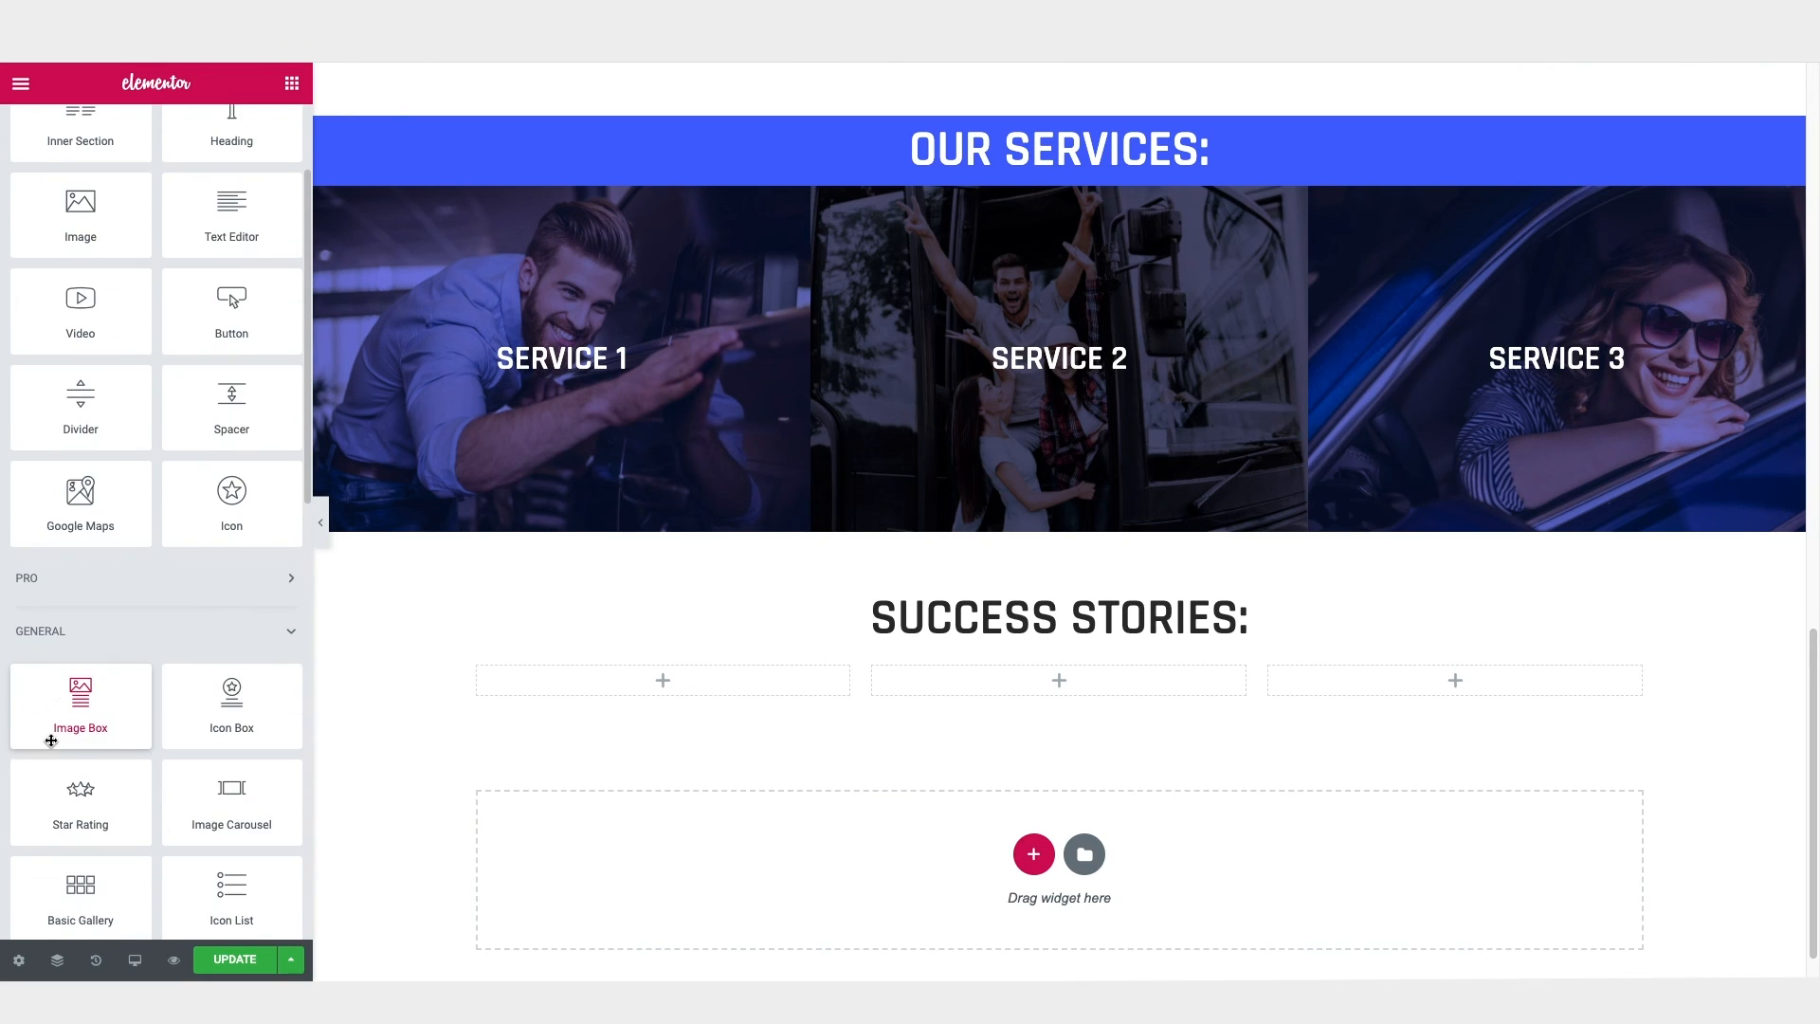
{"action": "scroll", "coordinate": [214, 711], "scroll_direction": "down", "scroll_amount": 1}
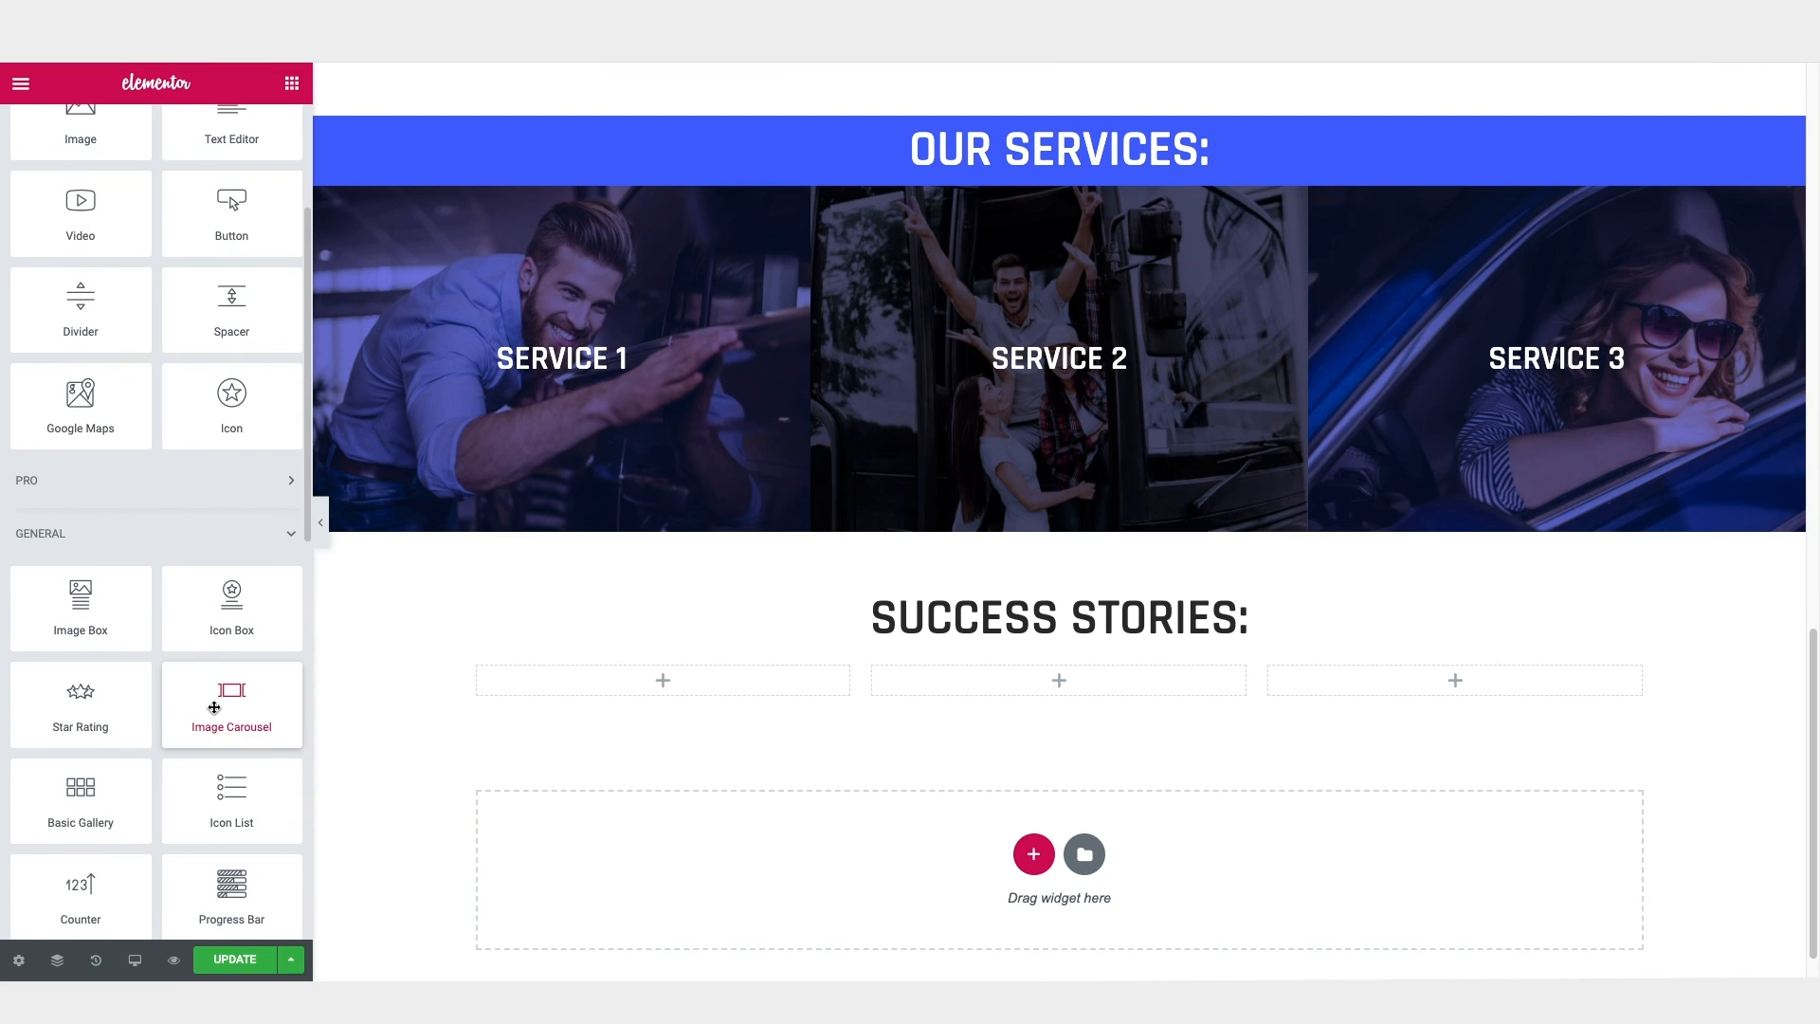
{"action": "scroll", "coordinate": [82, 701], "scroll_direction": "down", "scroll_amount": 1}
{"action": "scroll", "coordinate": [186, 726], "scroll_direction": "down", "scroll_amount": 3}
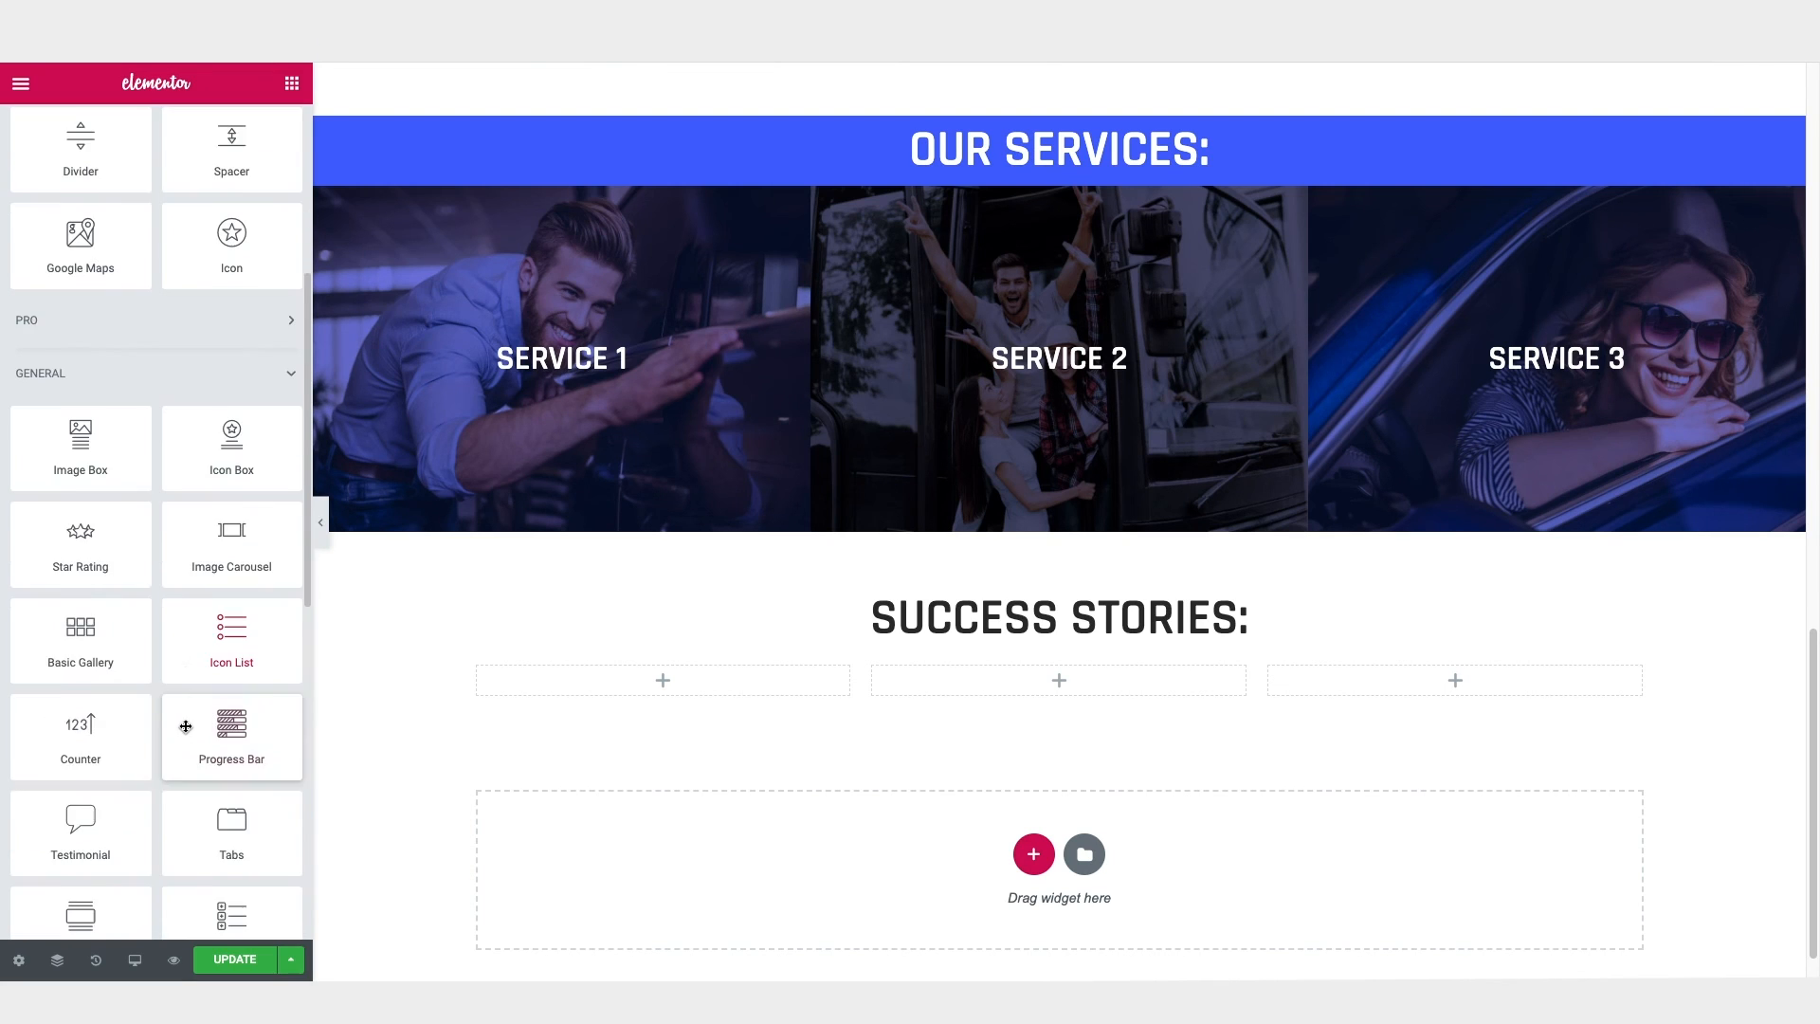
{"action": "scroll", "coordinate": [5, 195], "scroll_direction": "up", "scroll_amount": 6}
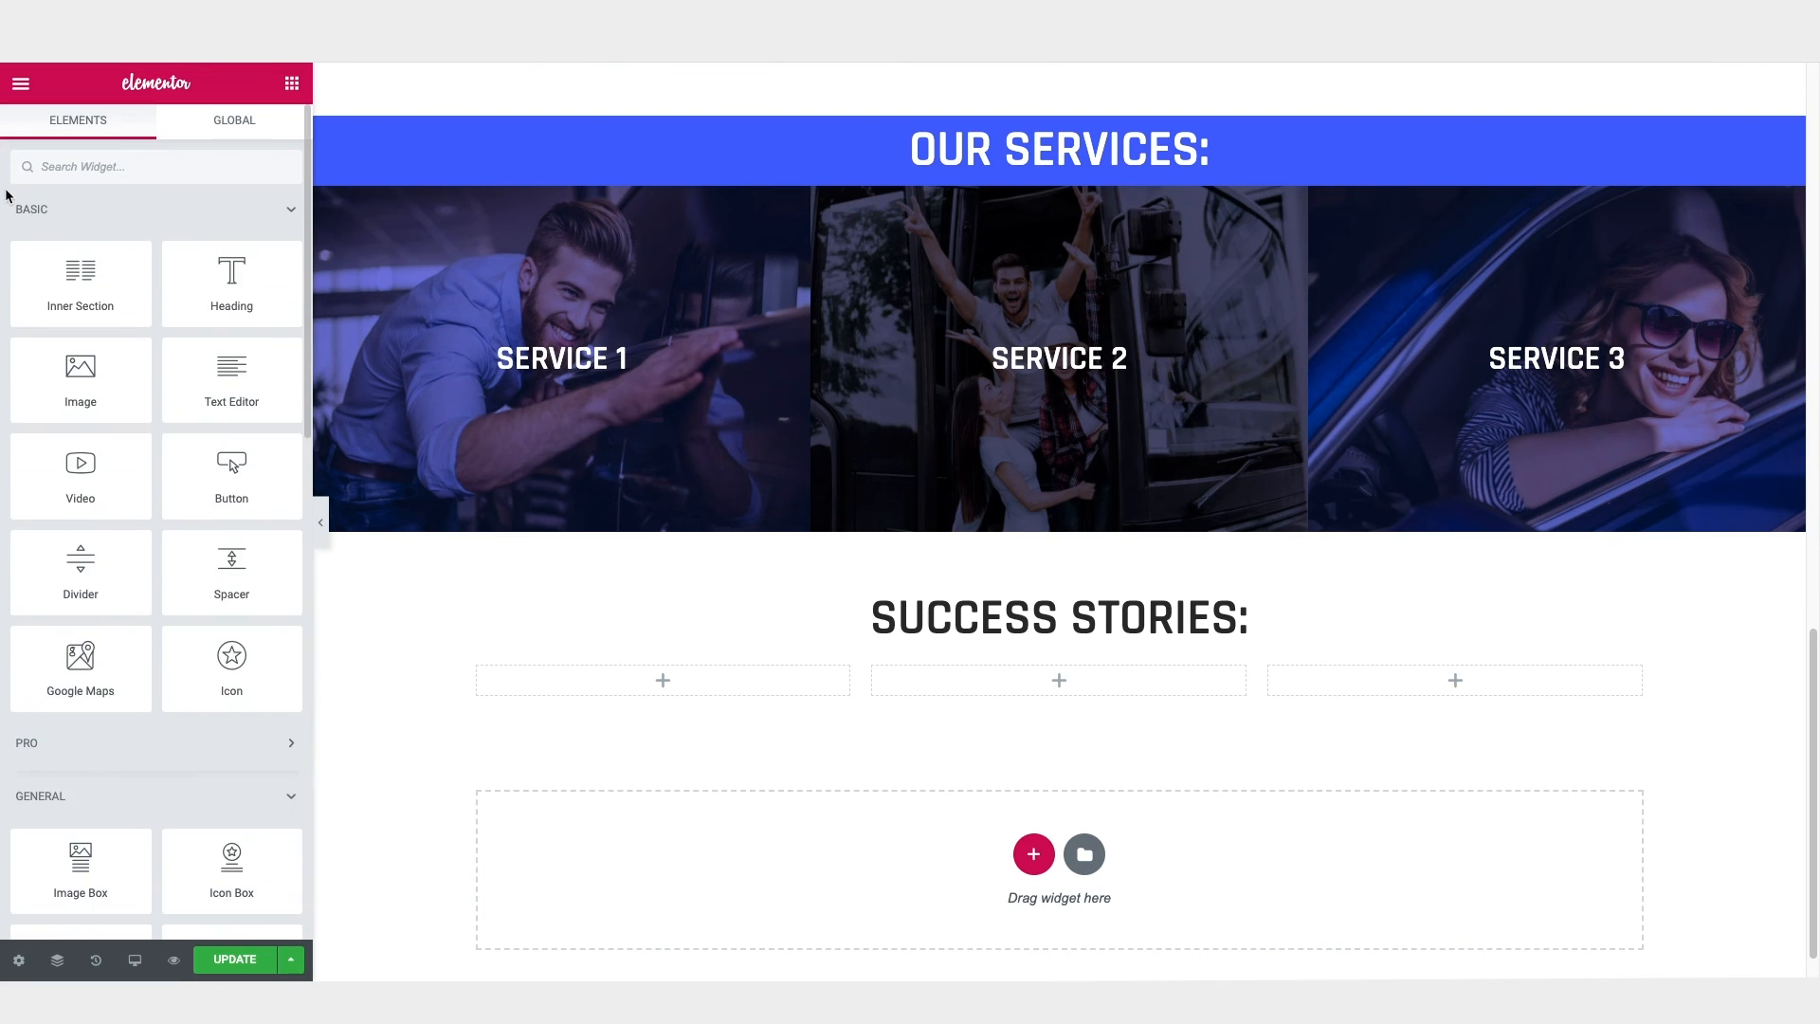
{"action": "left_click", "coordinate": [105, 168]}
{"action": "type", "text": "testi"}
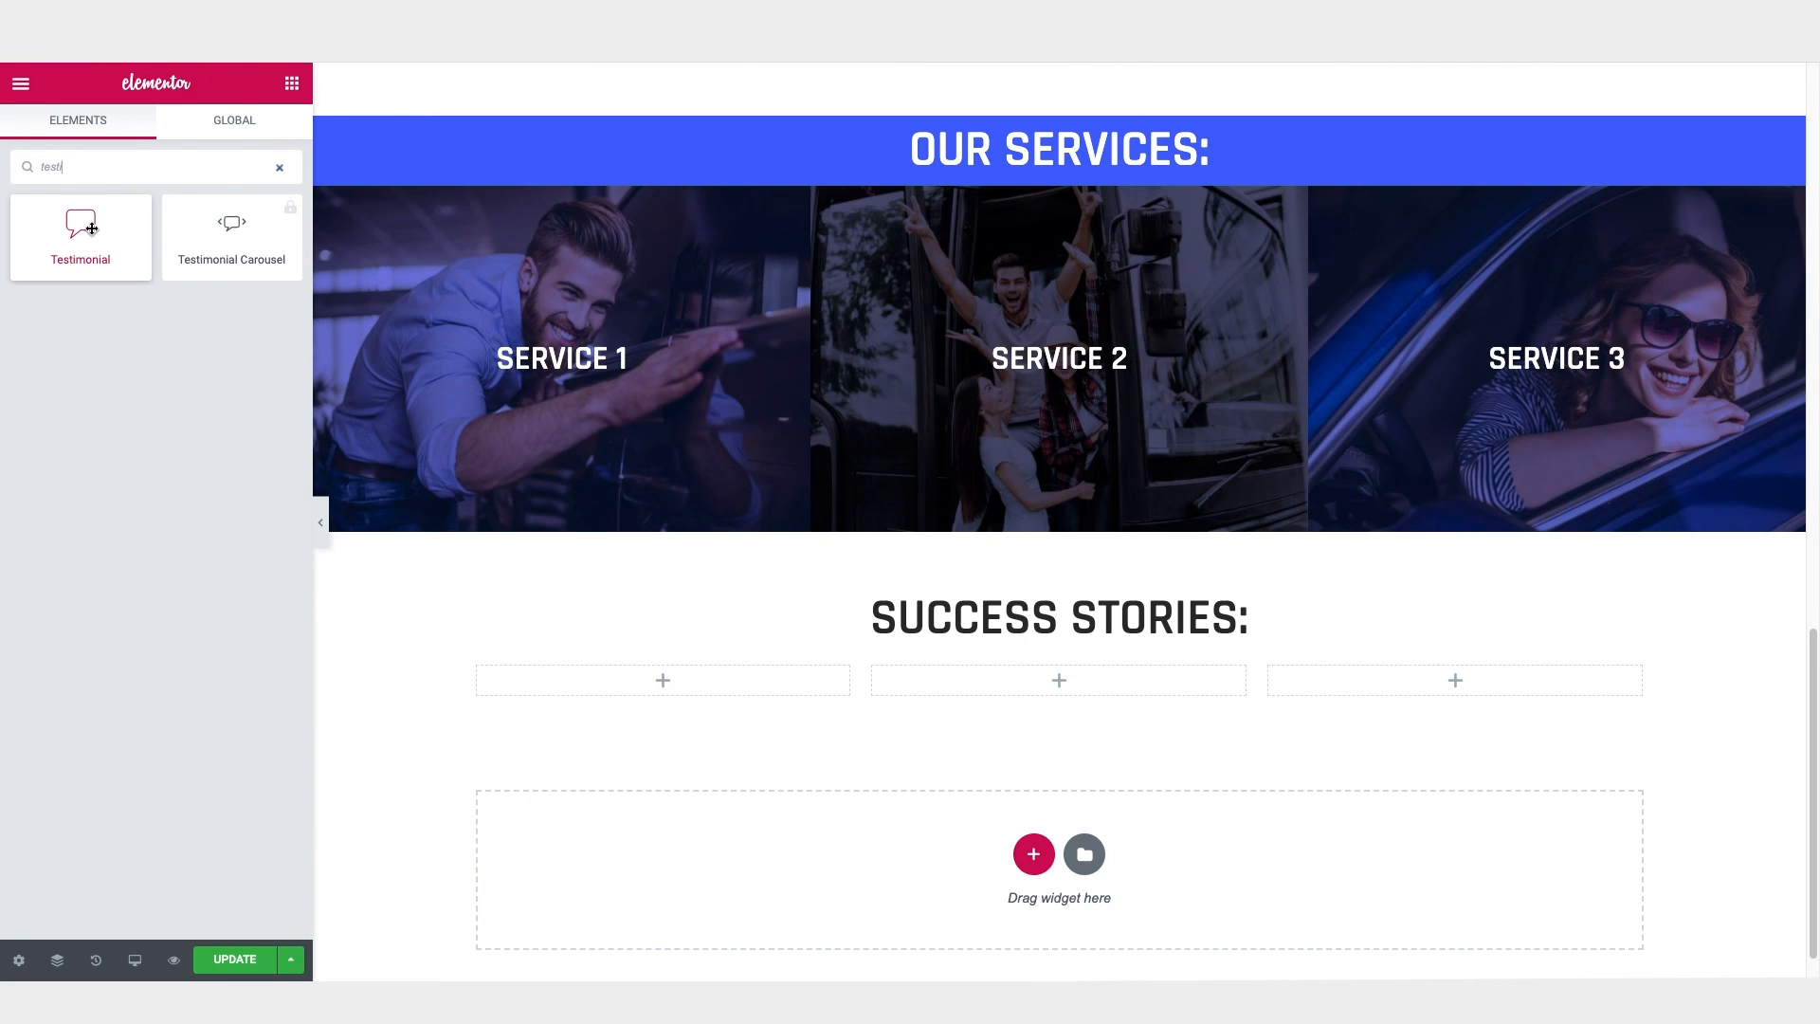
{"action": "left_click_drag", "start_coordinate": [92, 229], "coordinate": [681, 680]}
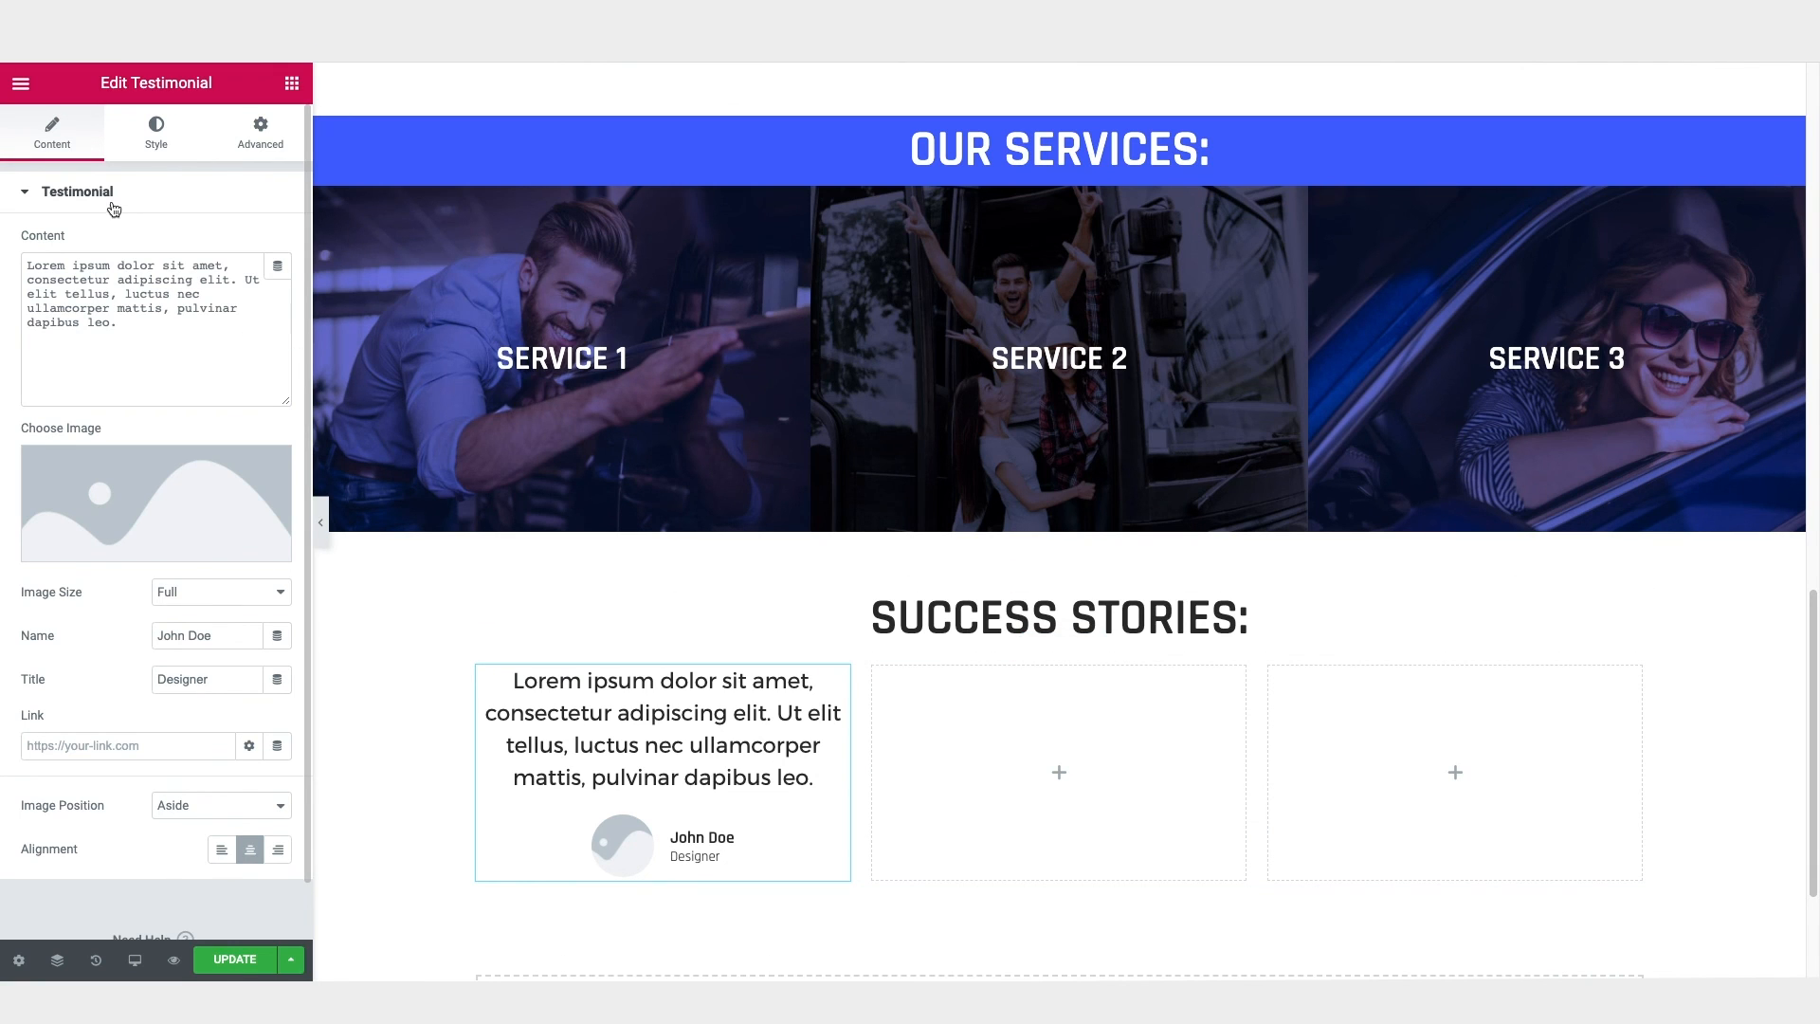
Step: Set the testimonial's image position to Top
{"action": "left_click", "coordinate": [78, 195]}
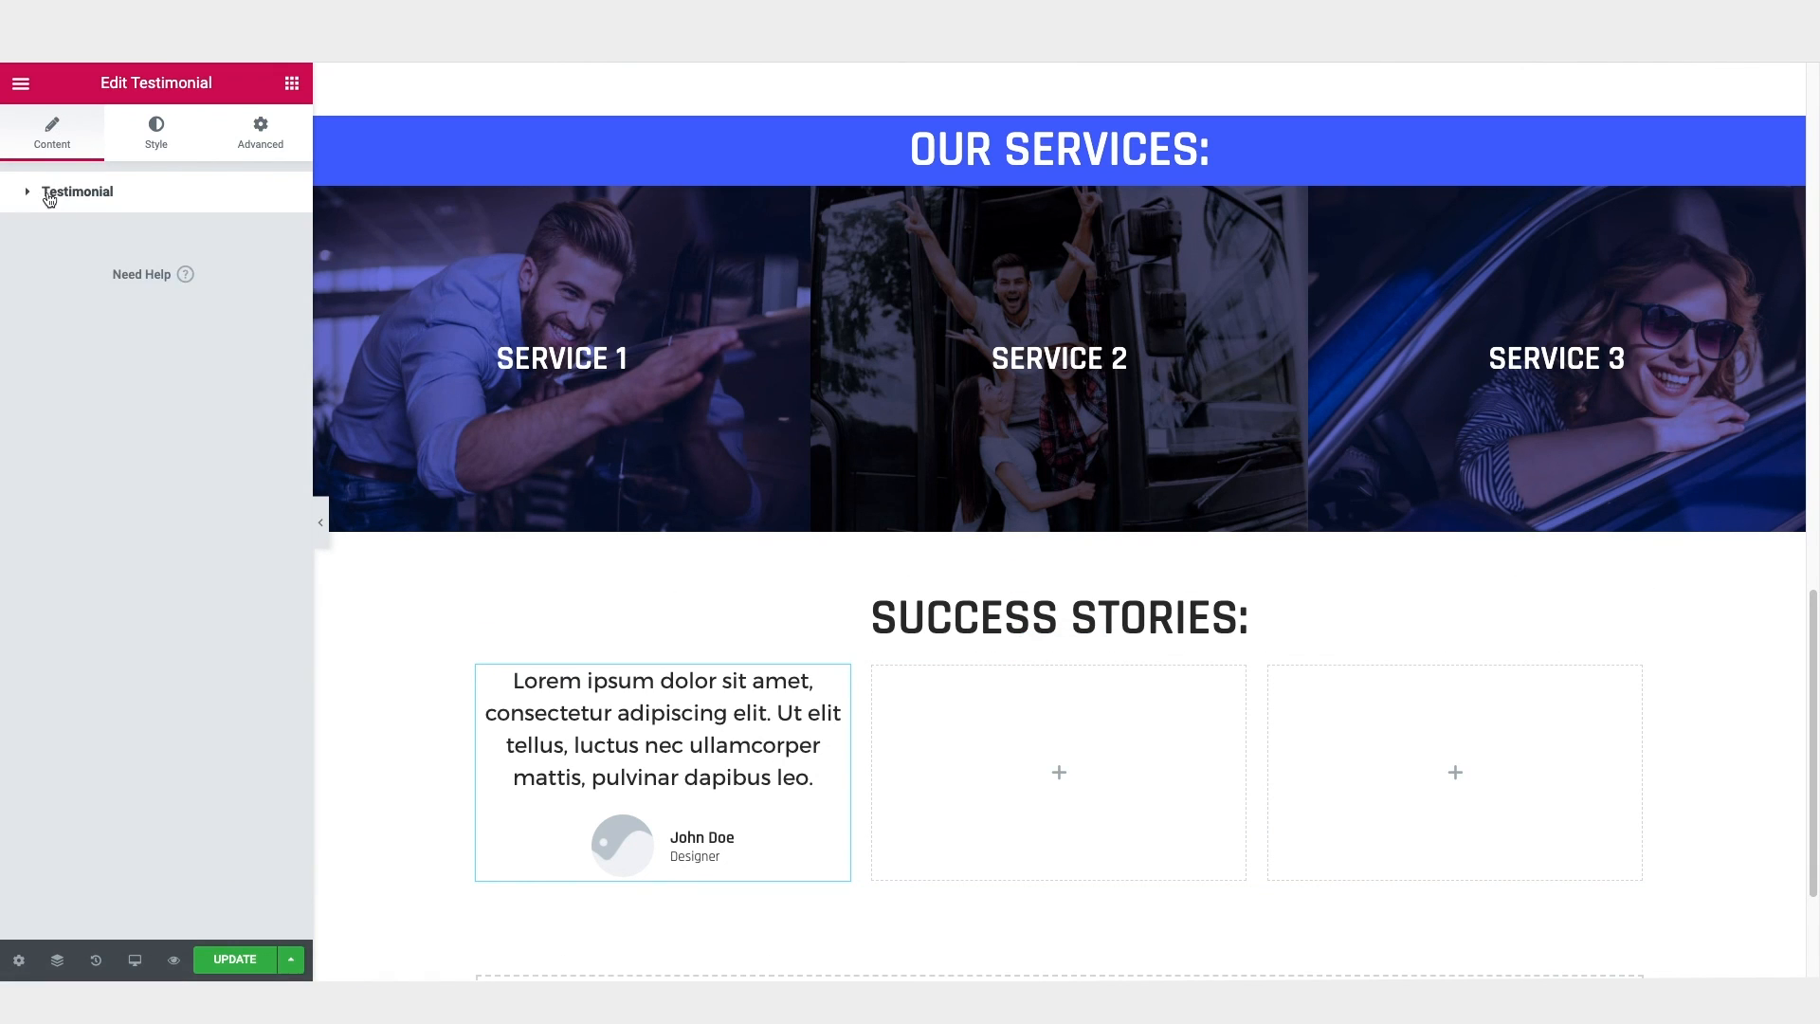
{"action": "left_click", "coordinate": [74, 193]}
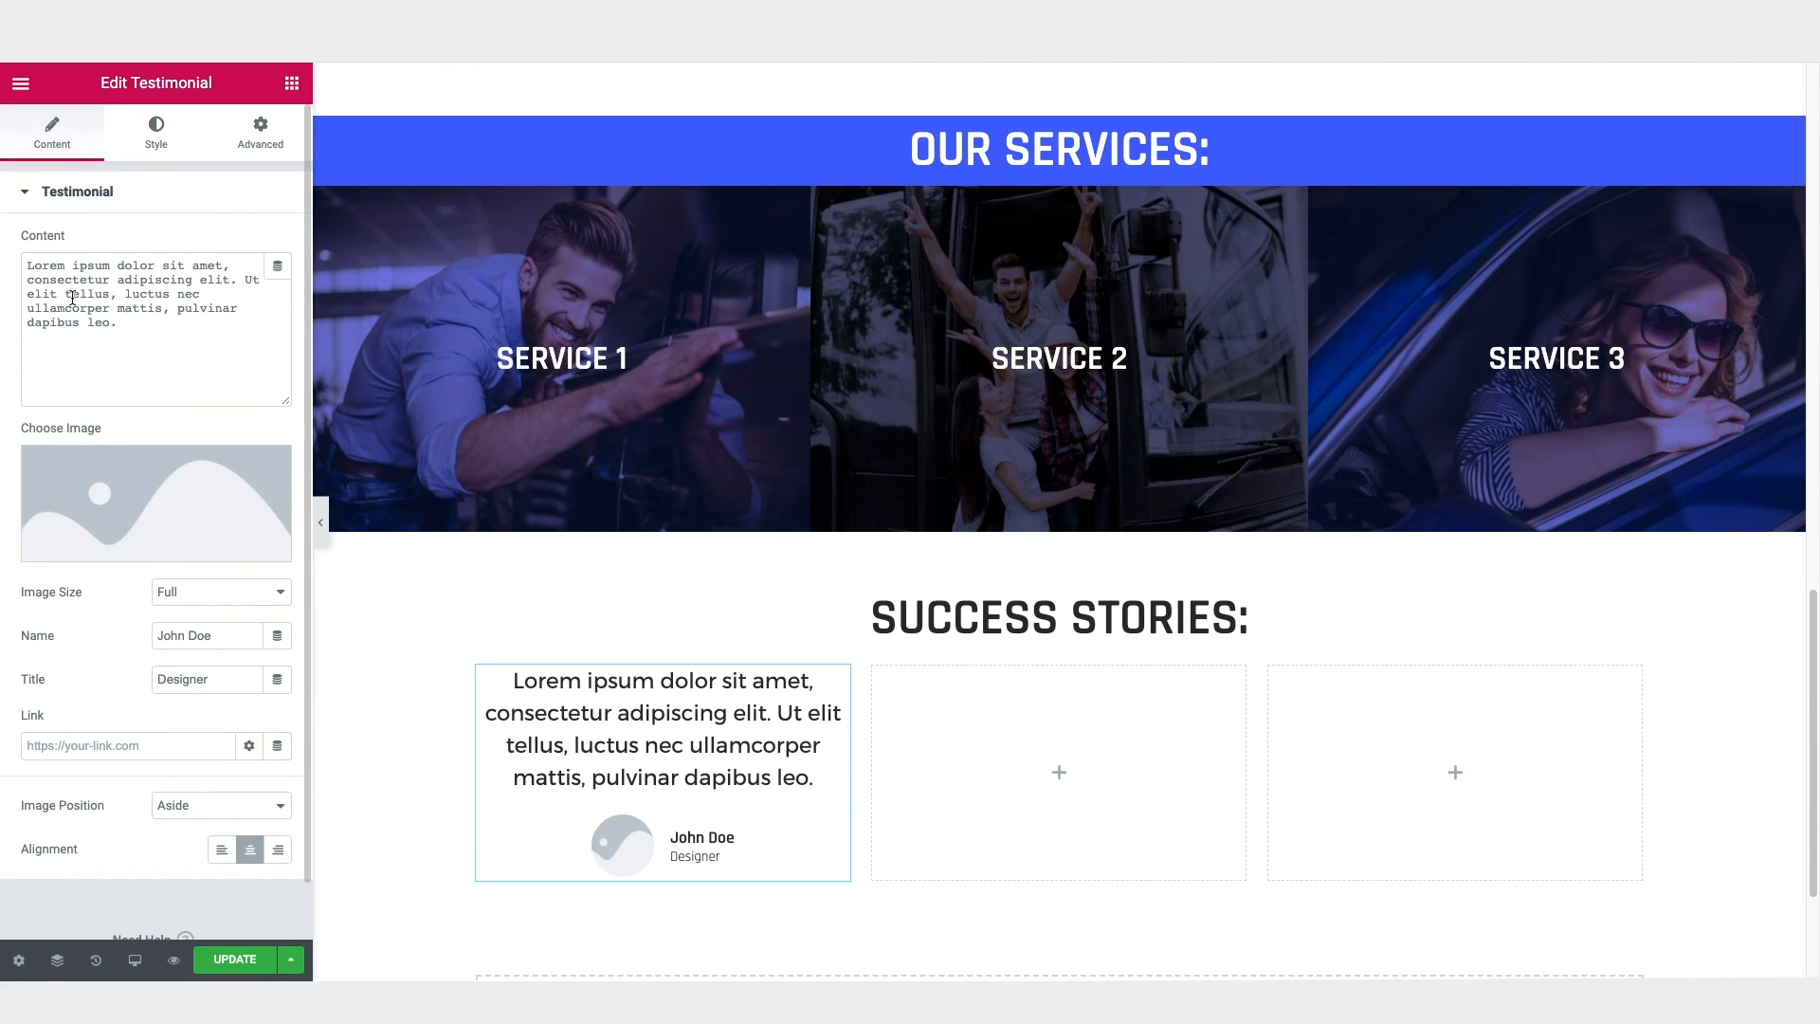
{"action": "left_click_drag", "start_coordinate": [25, 266], "coordinate": [127, 335]}
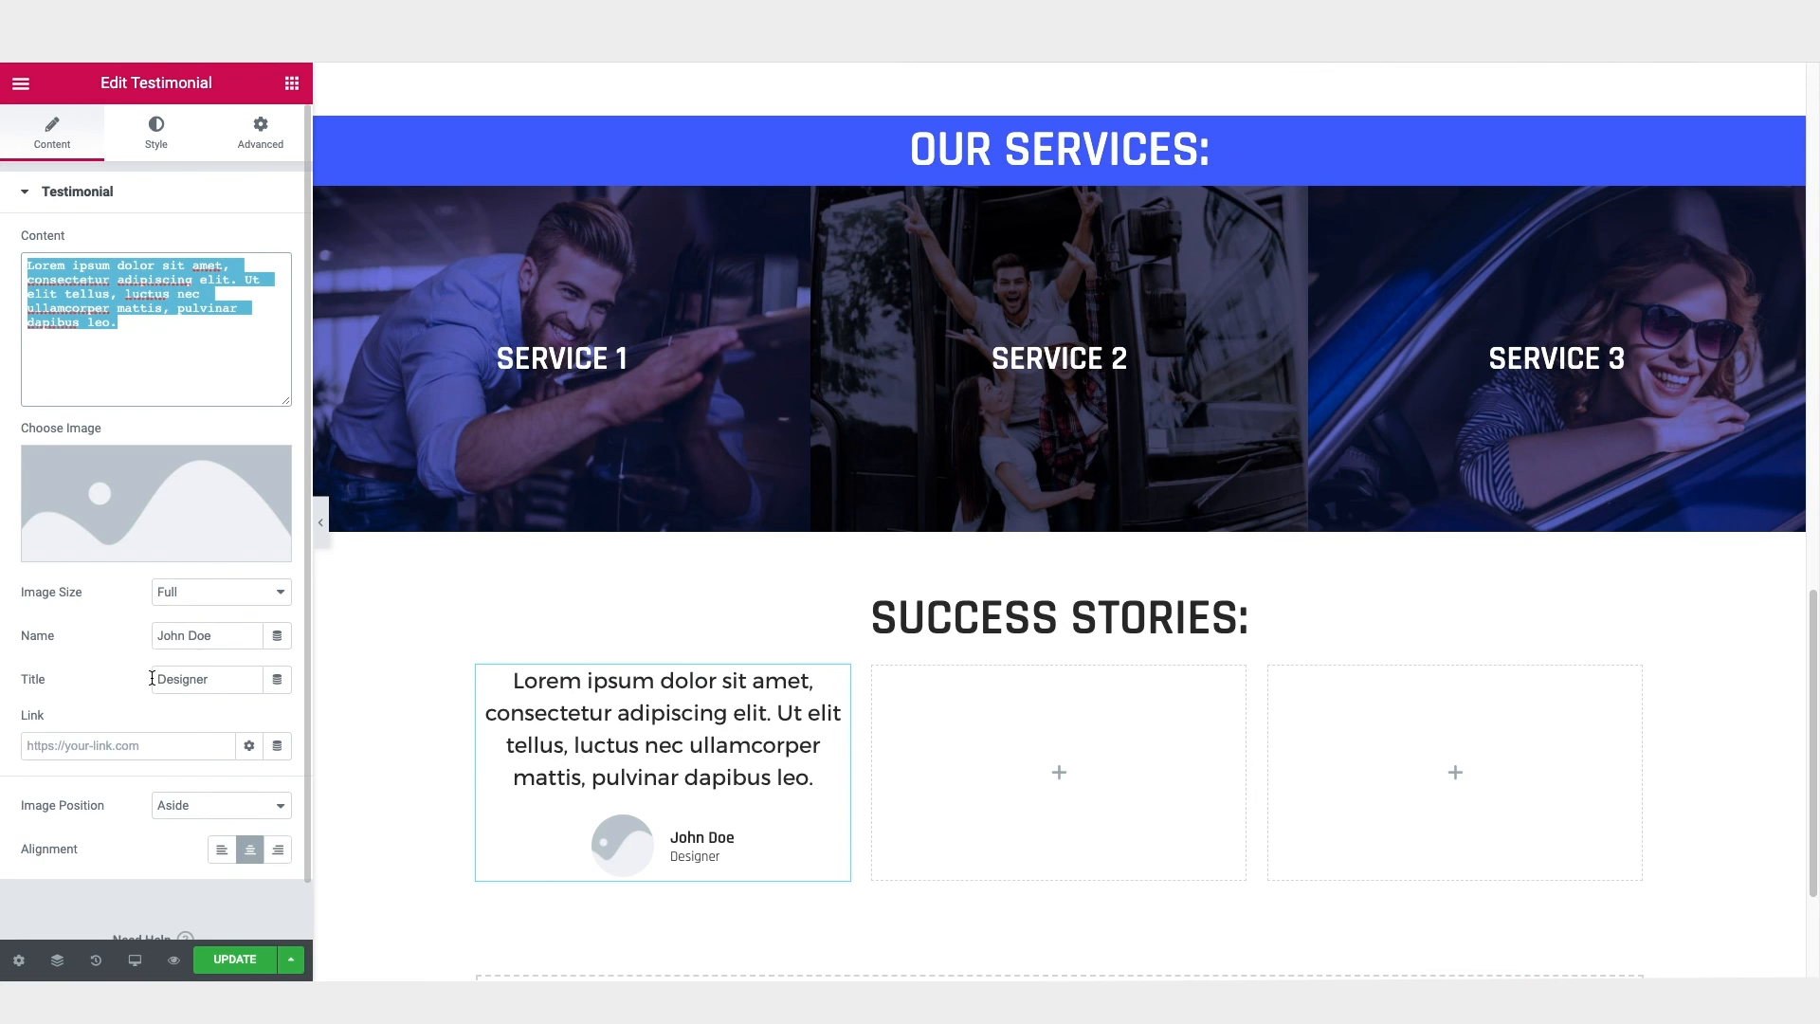
{"action": "scroll", "coordinate": [175, 687], "scroll_direction": "down", "scroll_amount": 1}
{"action": "left_click", "coordinate": [178, 763]}
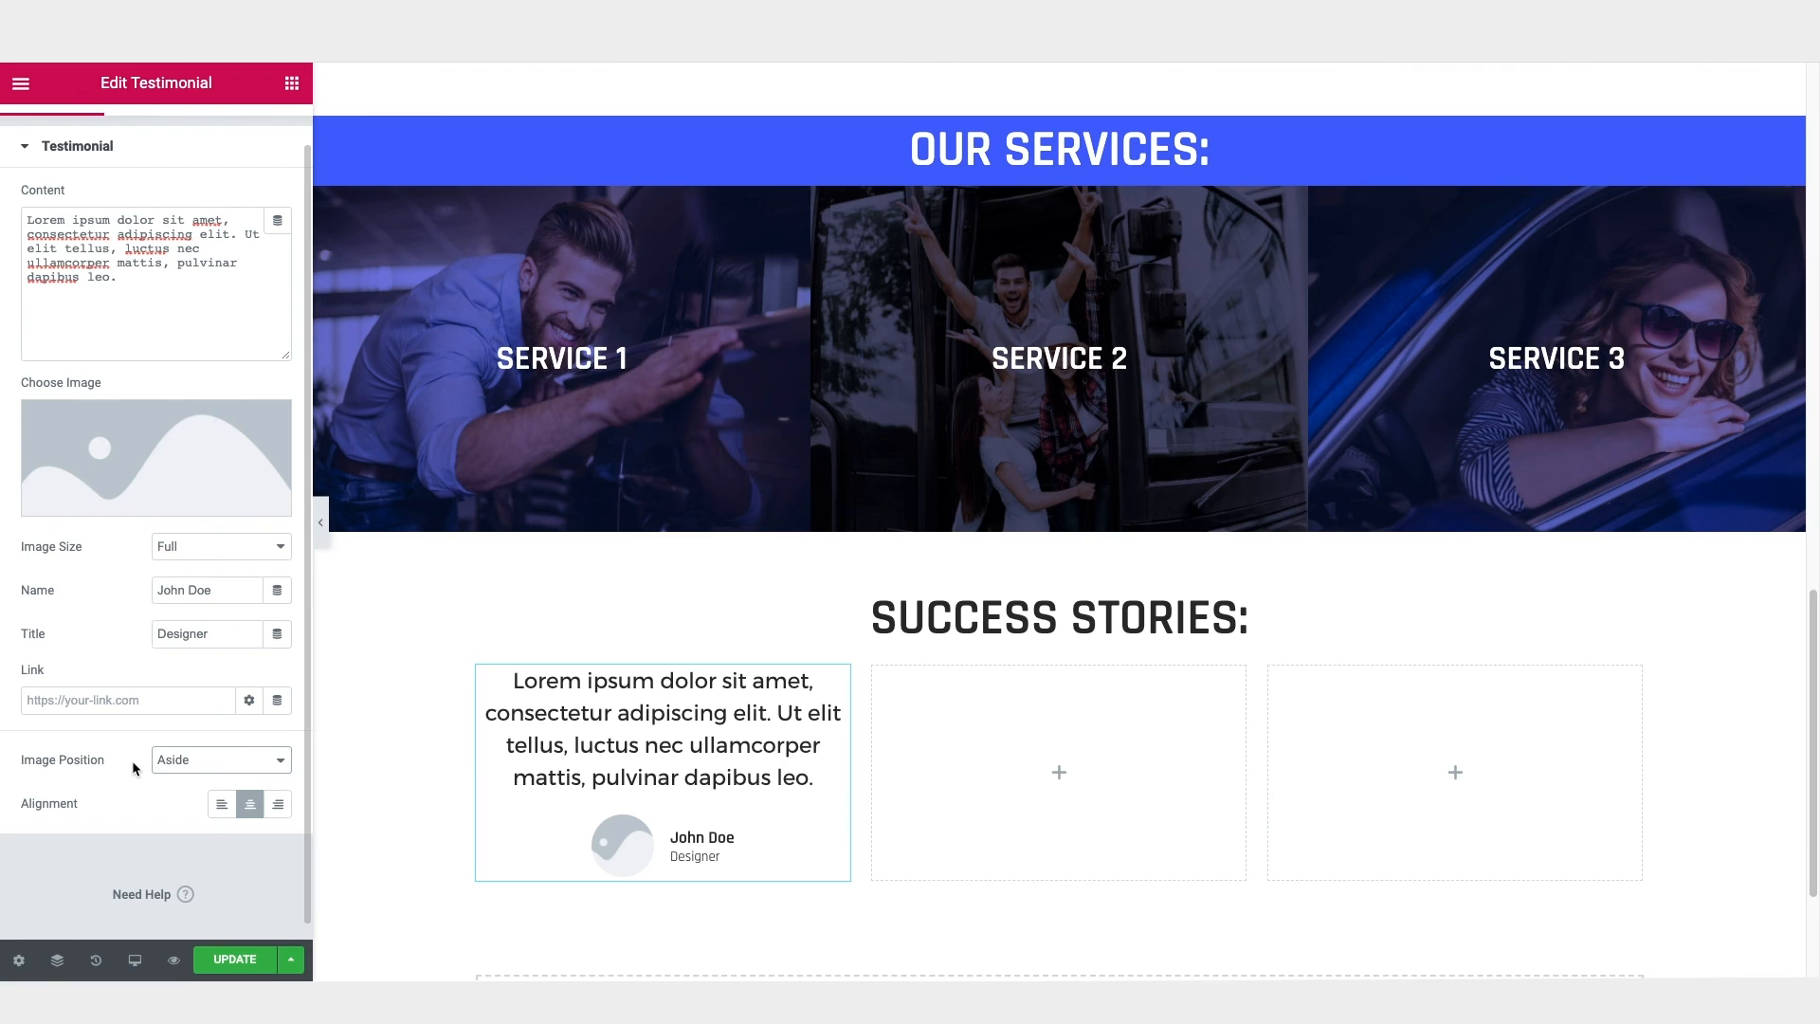
{"action": "left_click", "coordinate": [212, 766]}
{"action": "left_click", "coordinate": [201, 778]}
{"action": "left_click", "coordinate": [206, 784]}
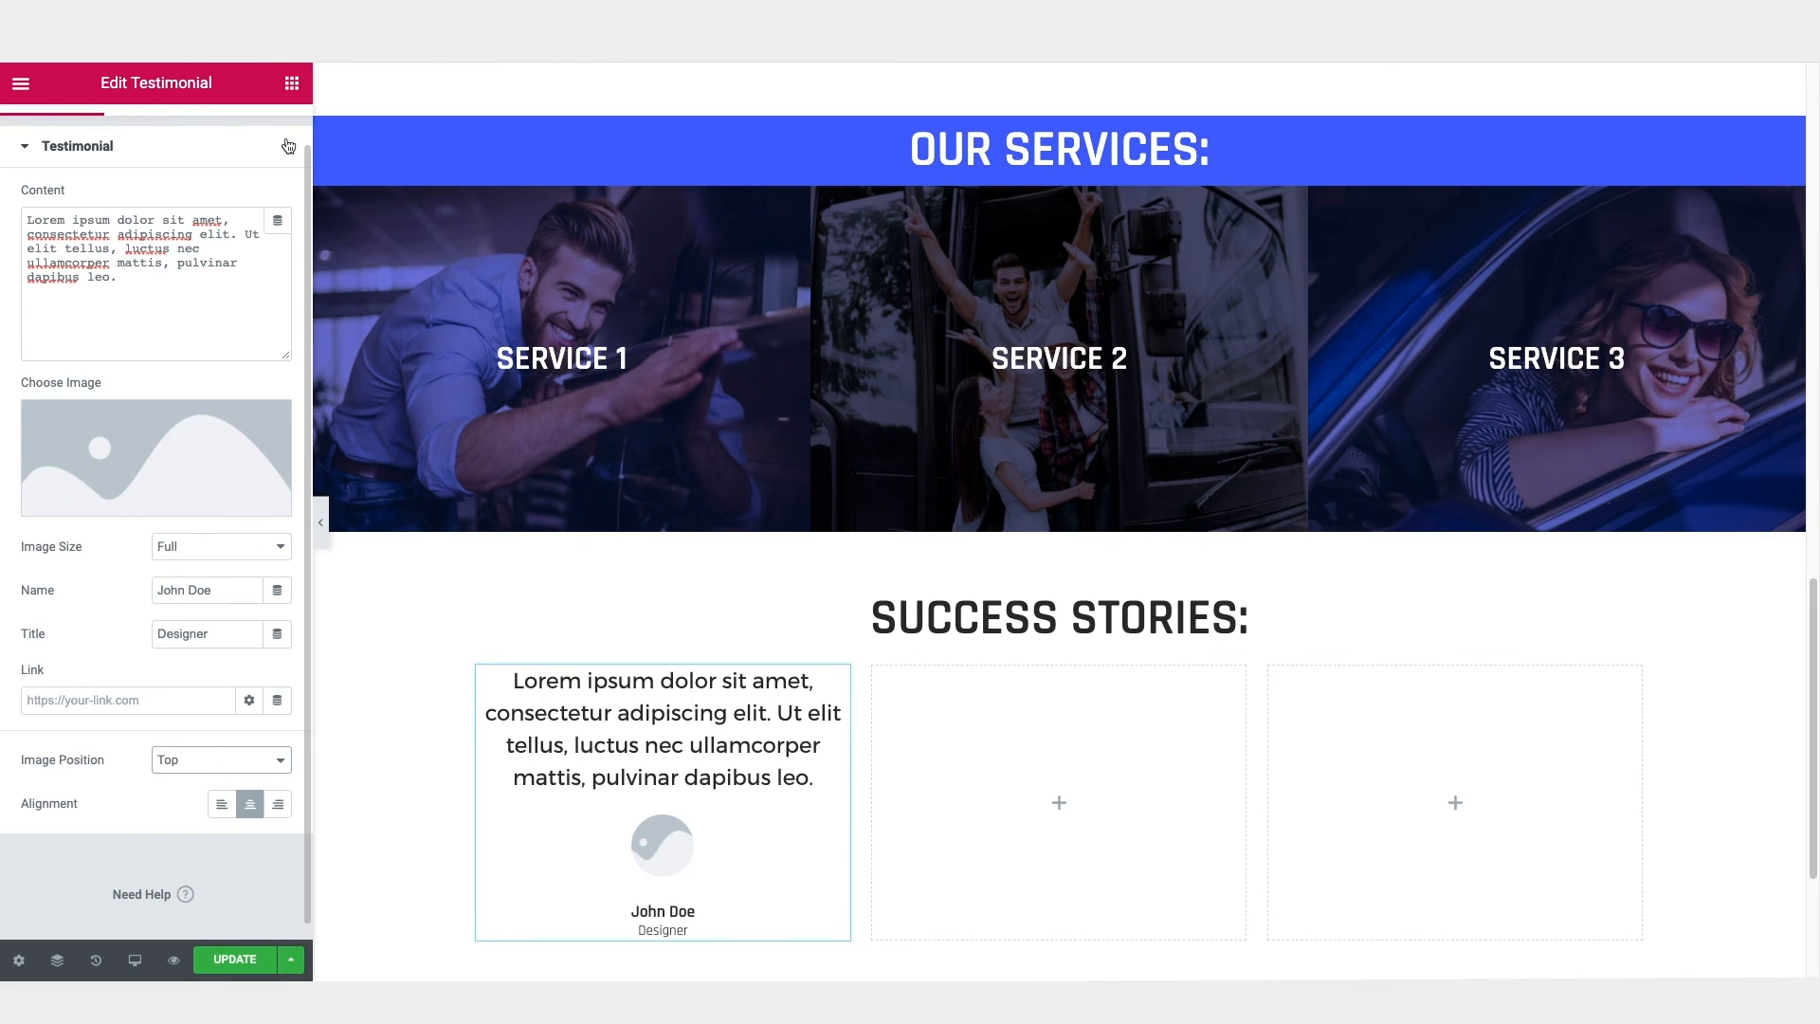
Step: Insert a Heading widget above the testimonial with the title "Quote Headline" and centre-align it
{"action": "left_click", "coordinate": [292, 83]}
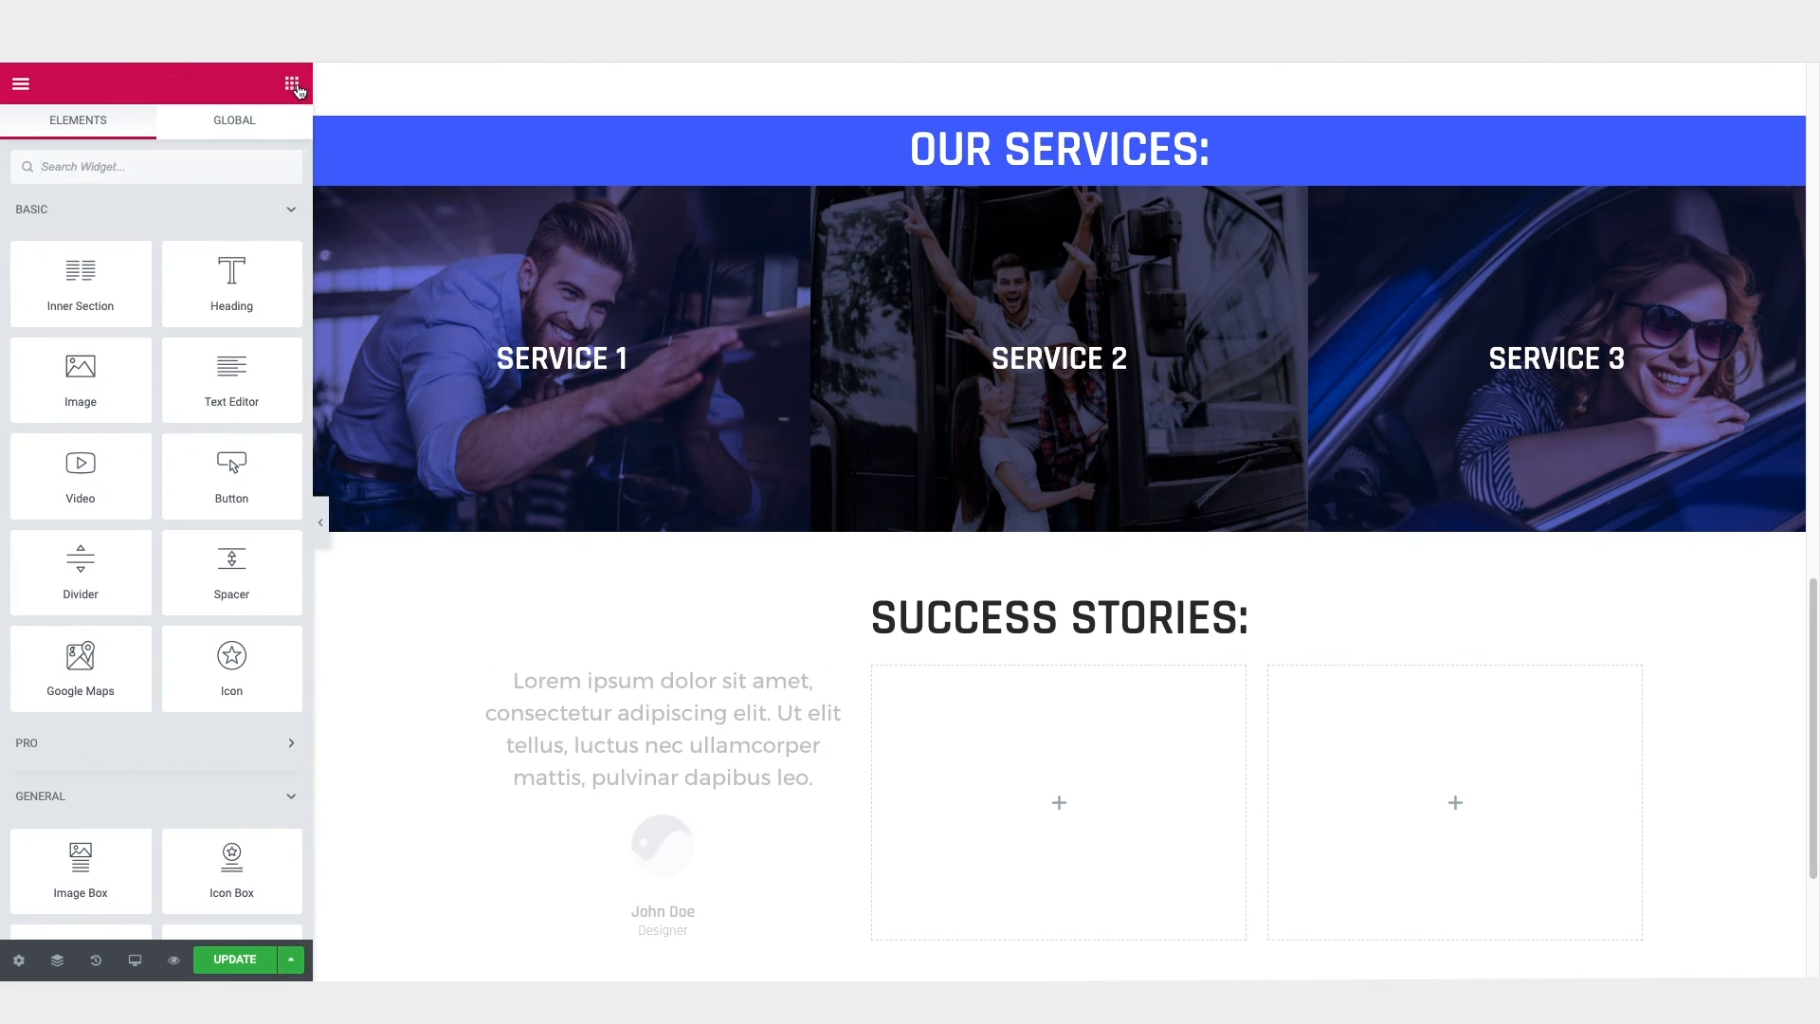
{"action": "left_click_drag", "start_coordinate": [230, 267], "coordinate": [646, 679]}
{"action": "triple_click", "coordinate": [118, 263]}
{"action": "type", "text": "Quote Headline"}
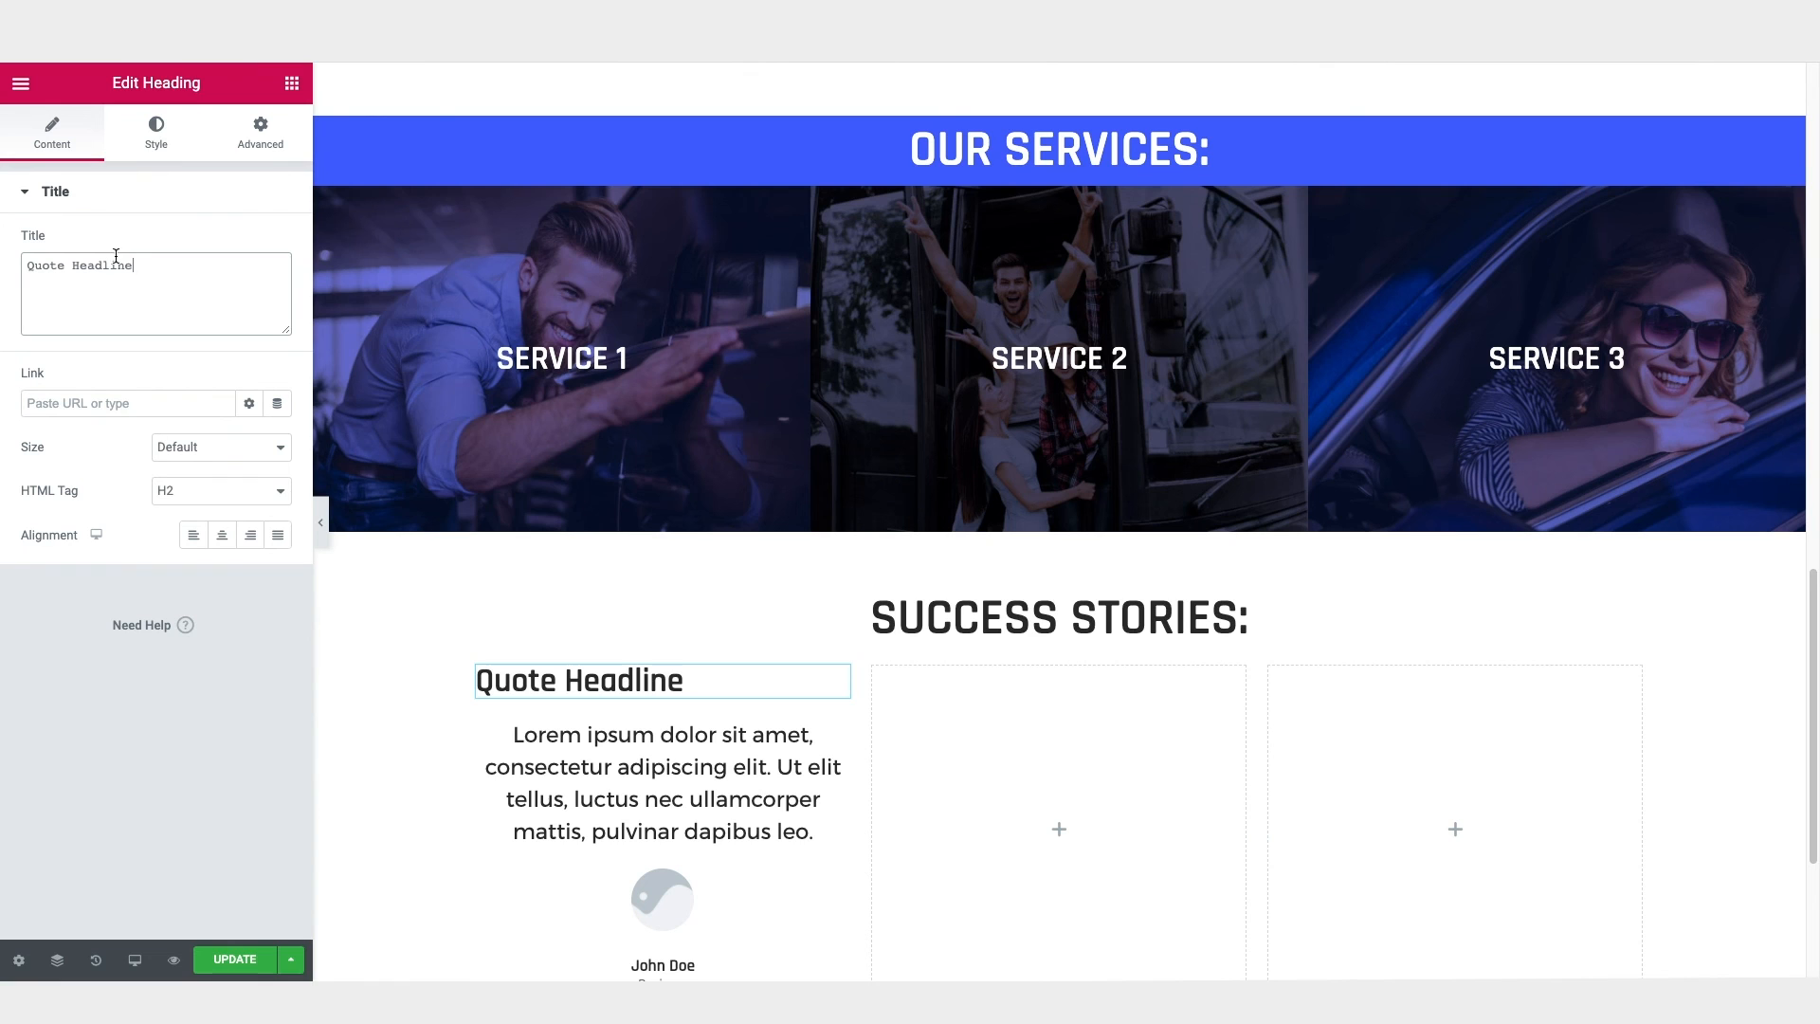
{"action": "left_click", "coordinate": [222, 535]}
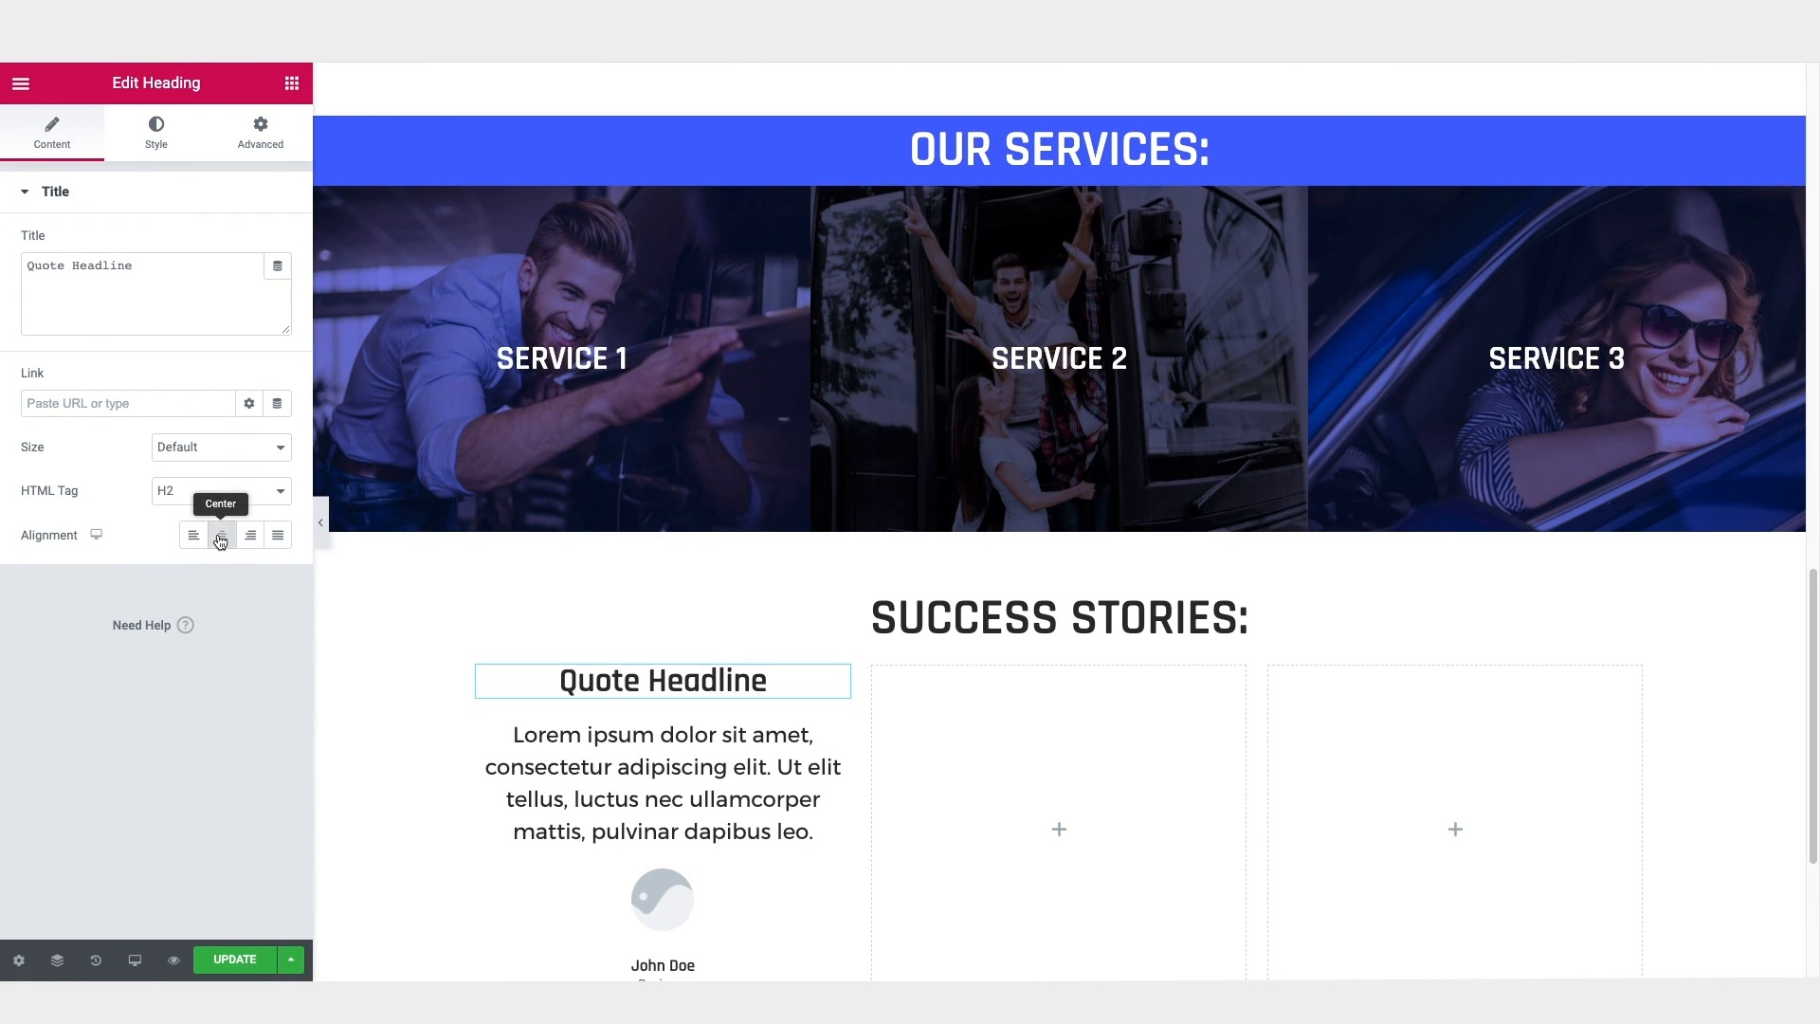
Step: Set the "Quote Headline" heading's typography transform to Uppercase
{"action": "left_click", "coordinate": [158, 142]}
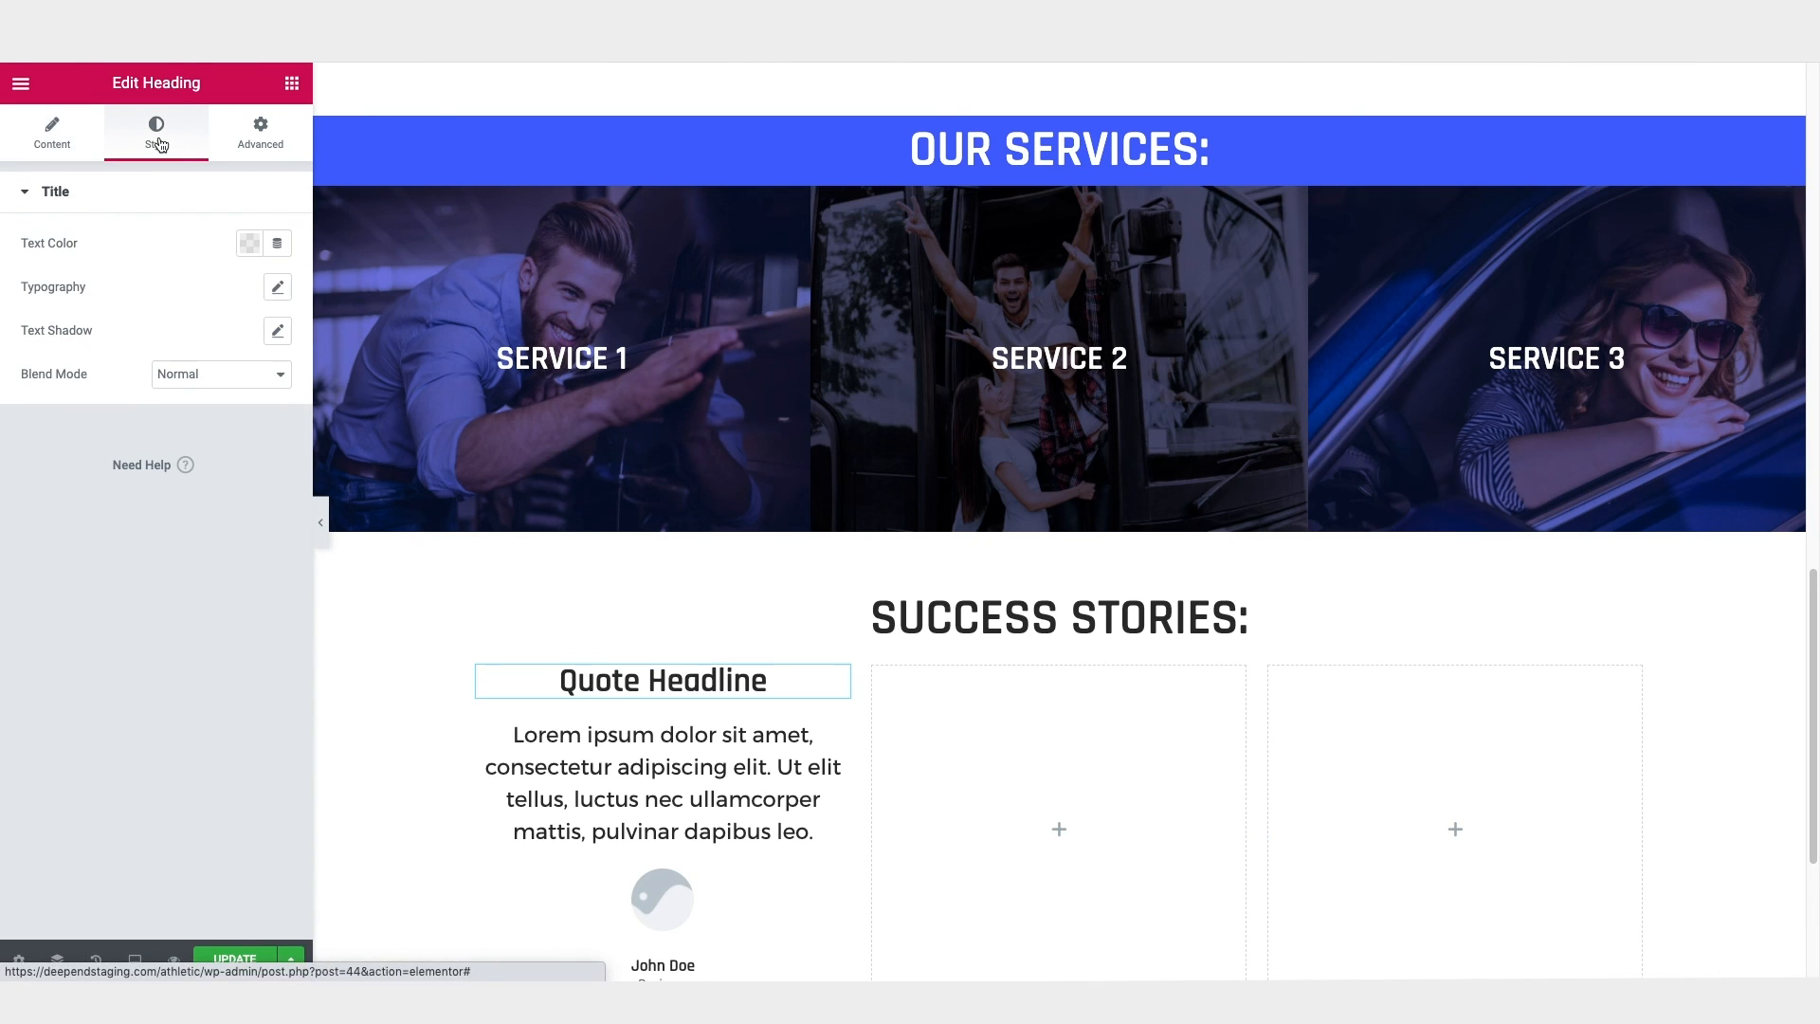
{"action": "left_click", "coordinate": [279, 288]}
{"action": "left_click", "coordinate": [190, 512]}
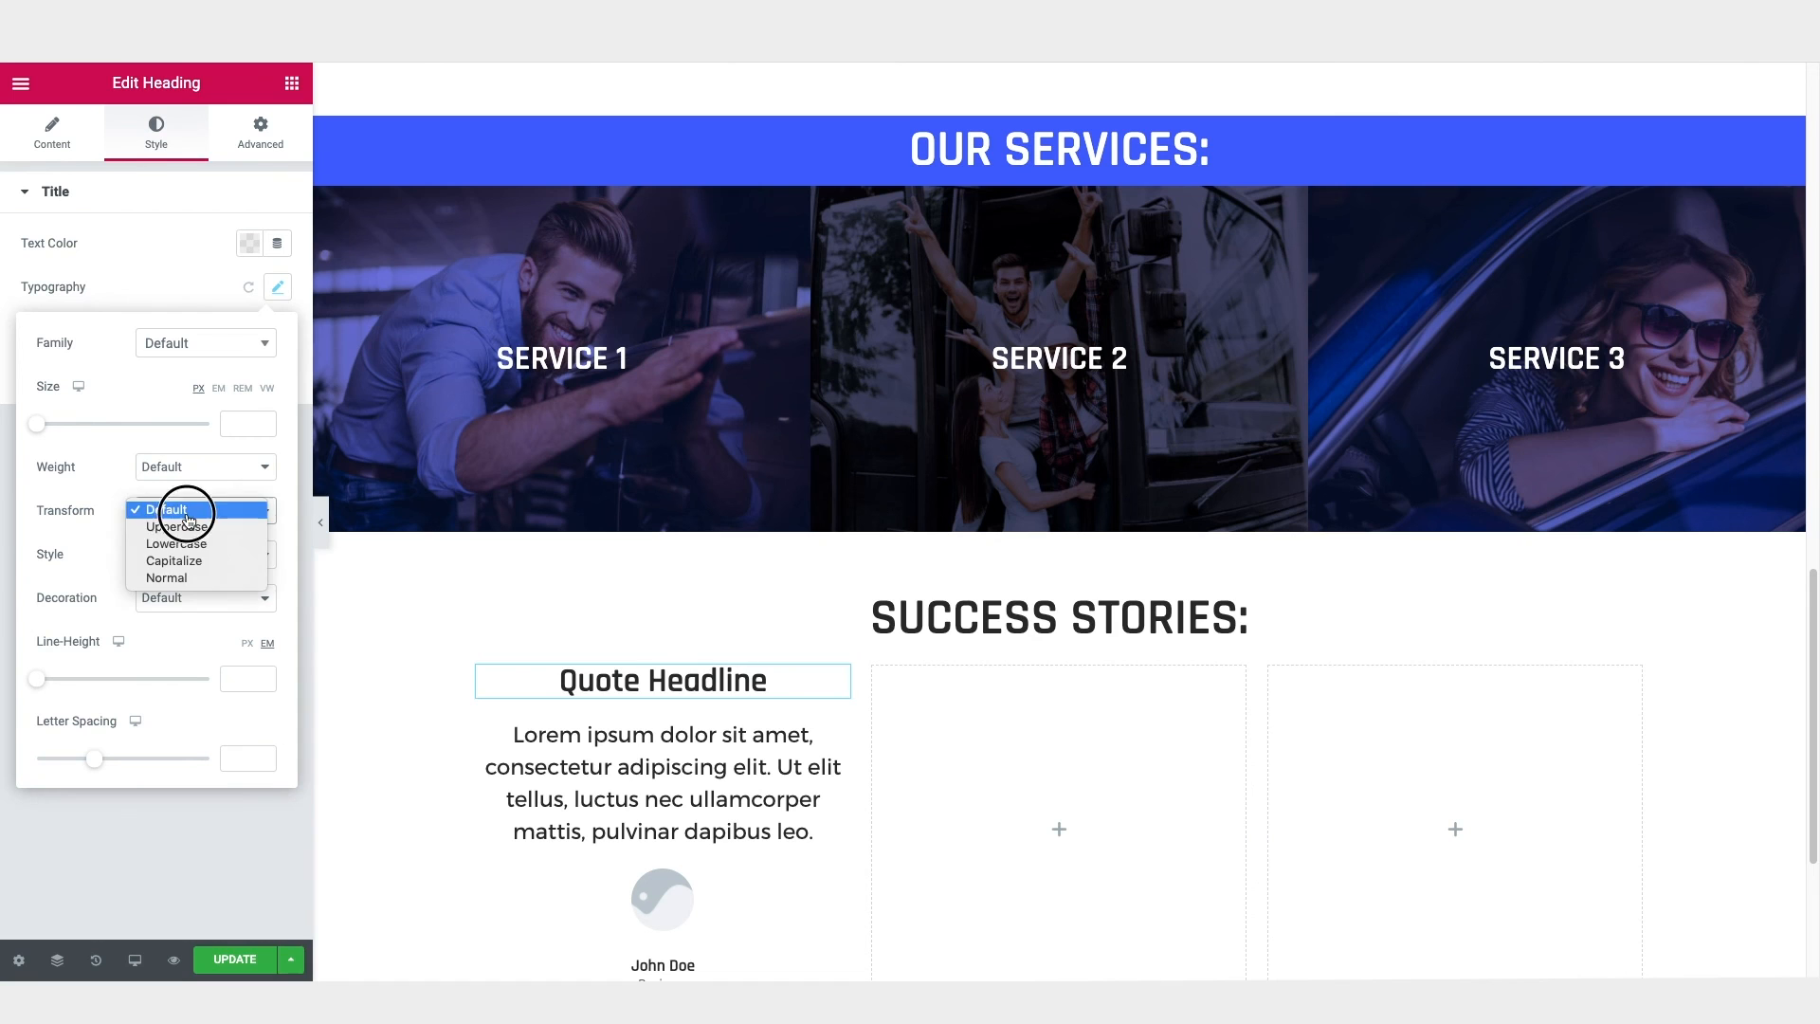
{"action": "left_click", "coordinate": [190, 528]}
Step: Set the font size of the testimonial's content text to 17 px
{"action": "scroll", "coordinate": [1494, 516], "scroll_direction": "down", "scroll_amount": 2}
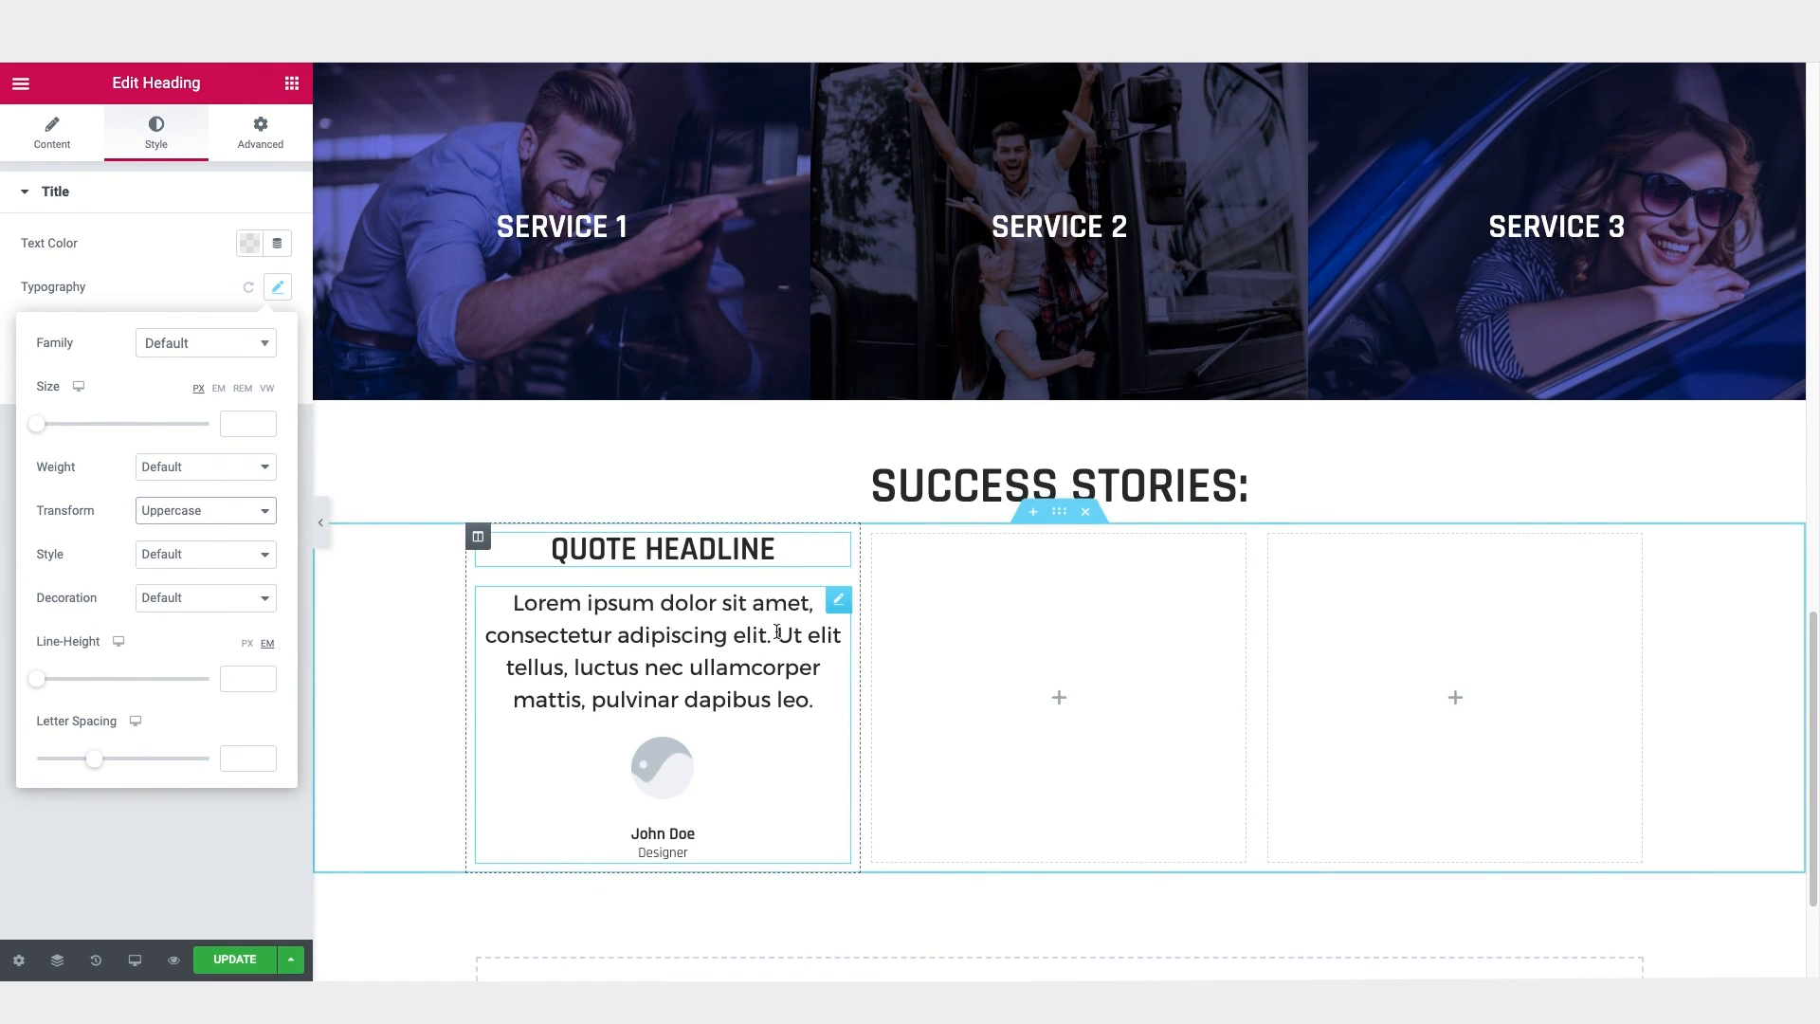
{"action": "left_click", "coordinate": [840, 608]}
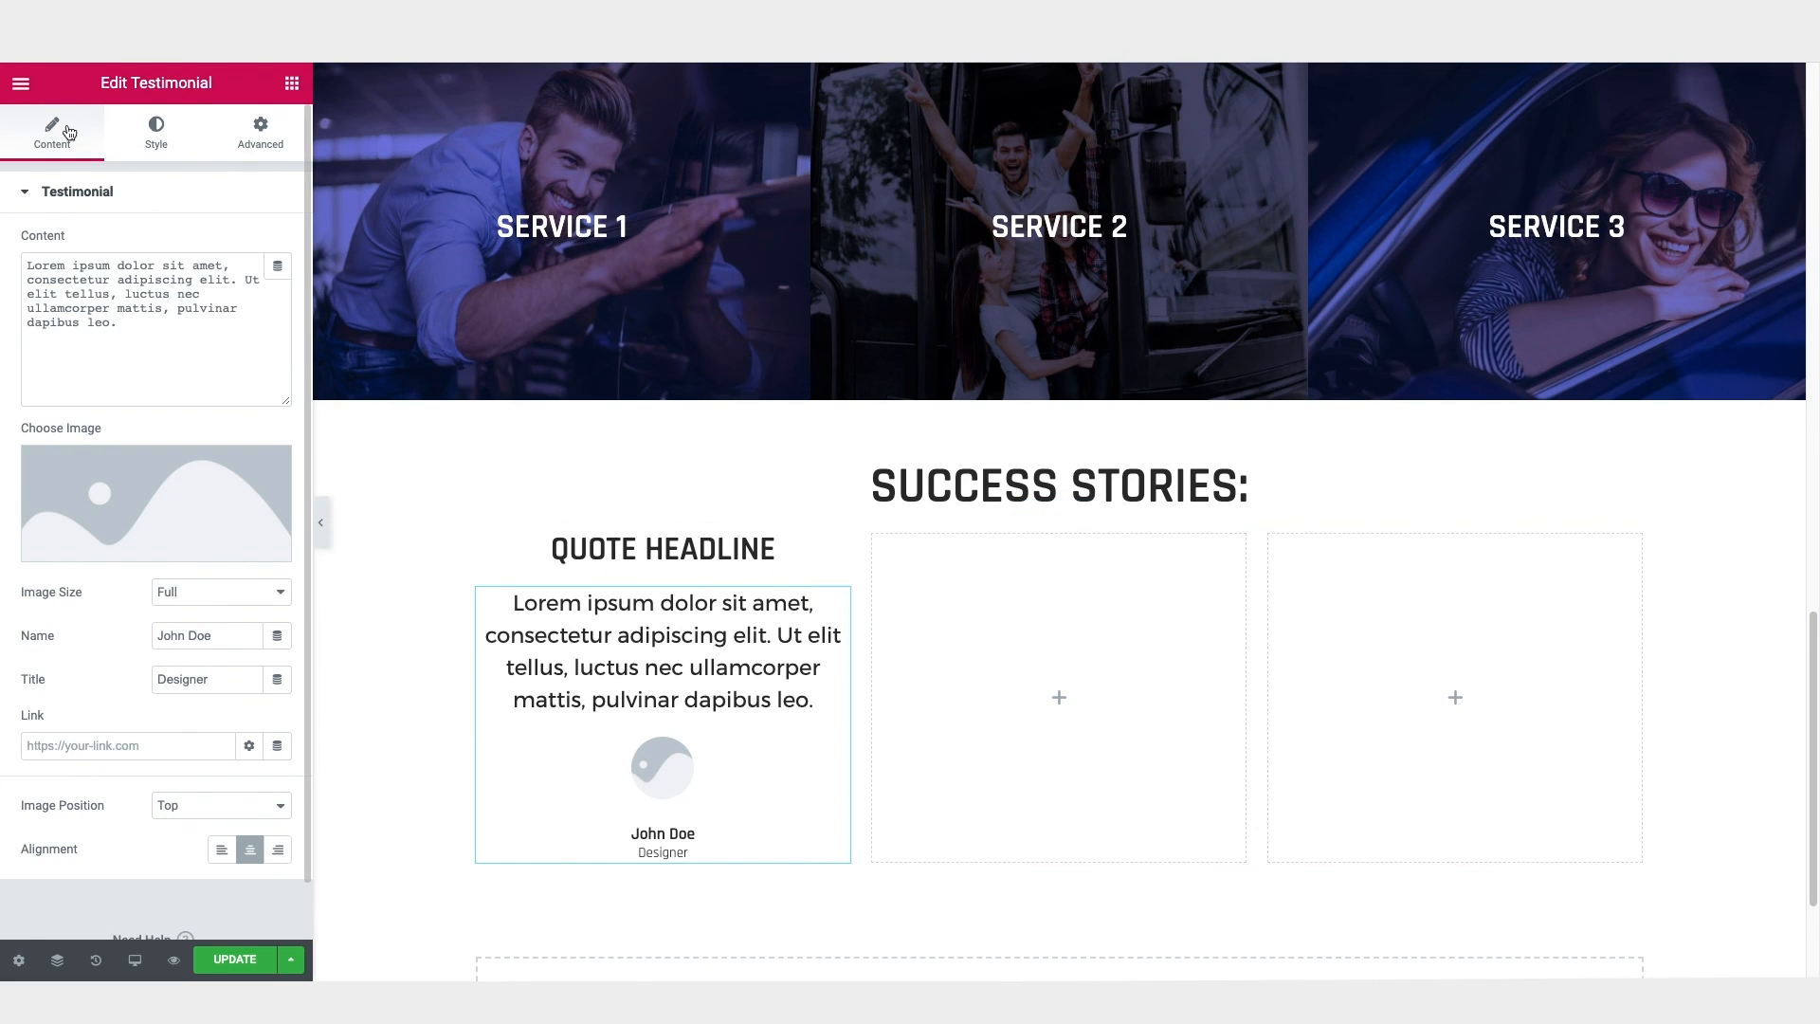
{"action": "left_click", "coordinate": [156, 140]}
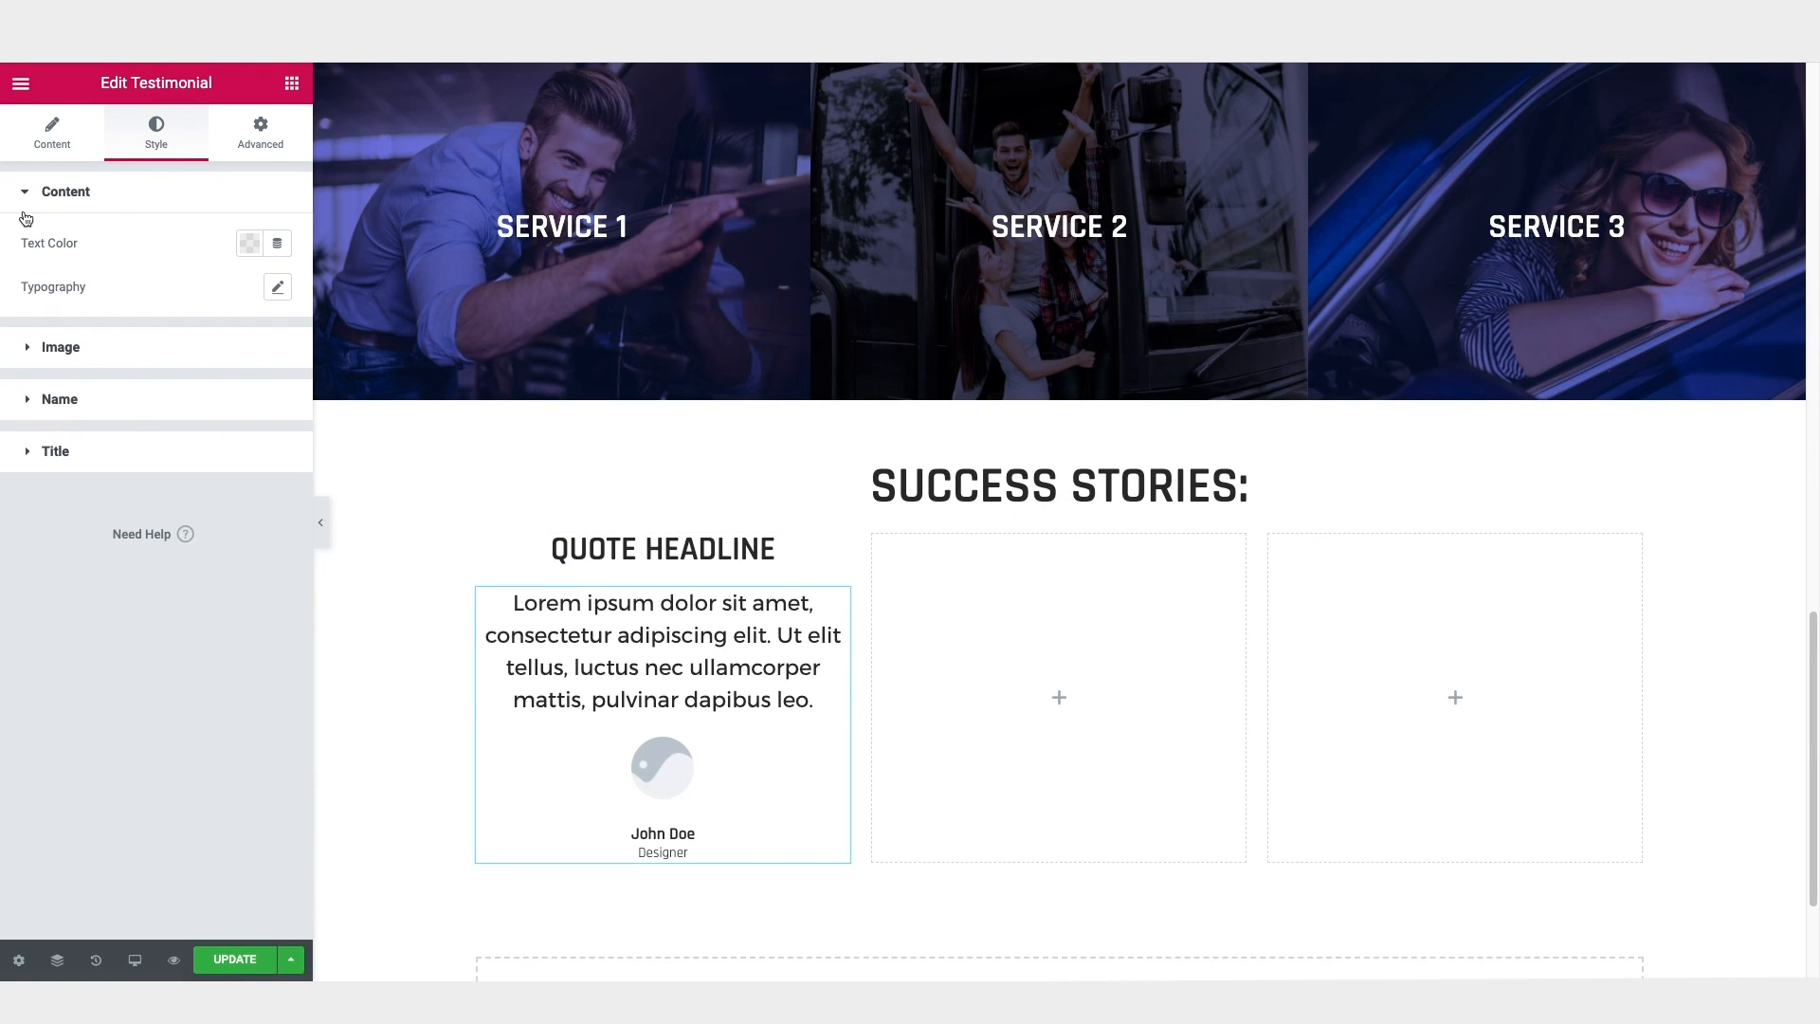
{"action": "left_click", "coordinate": [277, 288]}
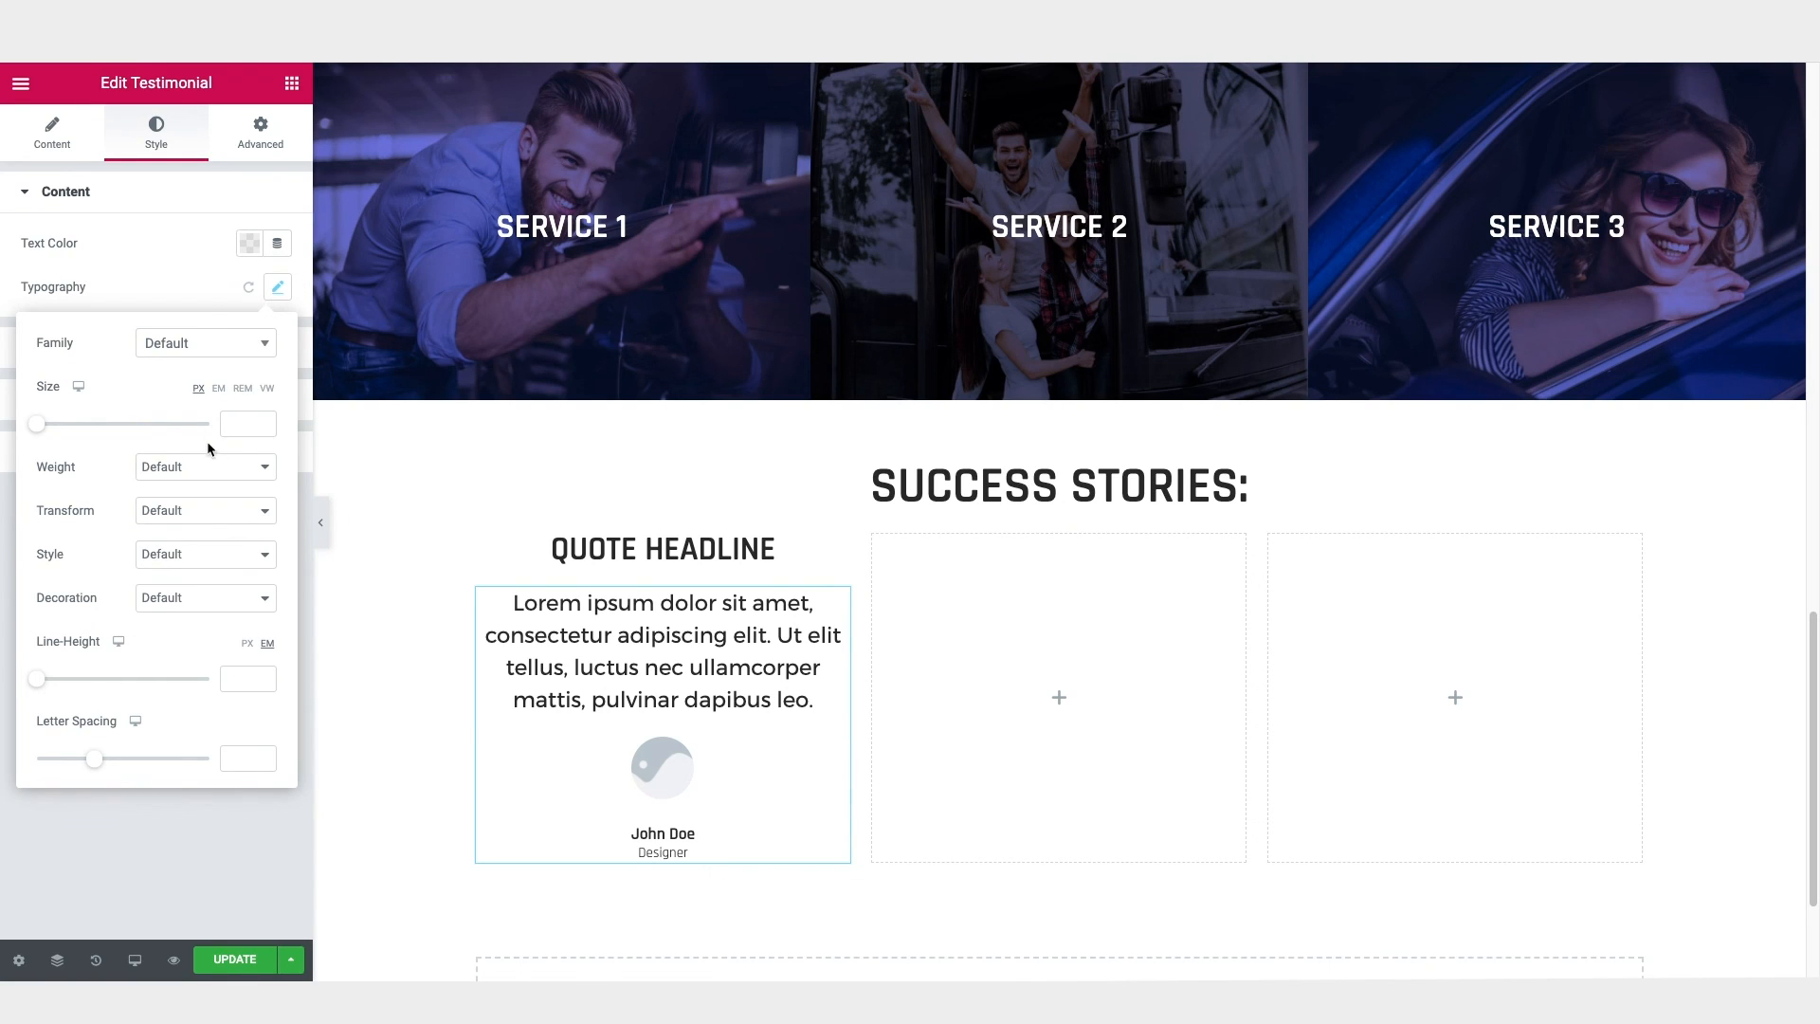
{"action": "left_click", "coordinate": [234, 426]}
{"action": "type", "text": "17"}
{"action": "left_click", "coordinate": [86, 193]}
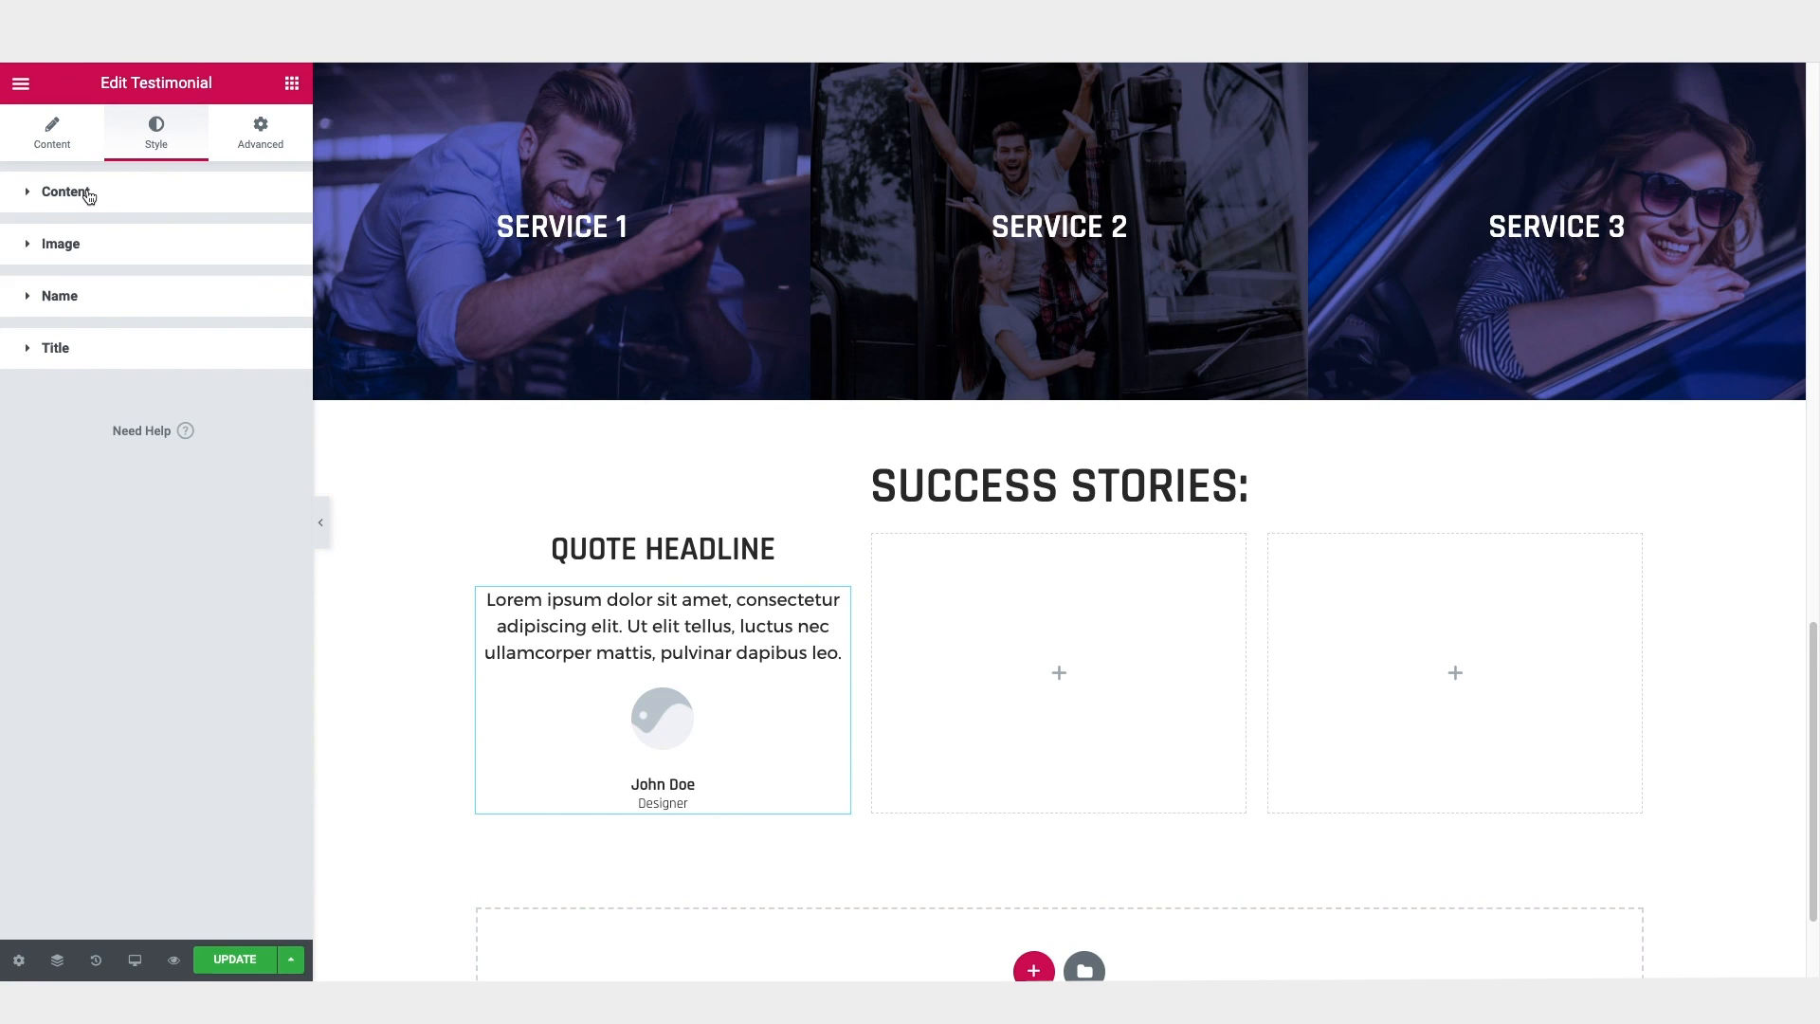
Step: Set the typography of the testimonial's name to Uppercase with a size of 20 px
{"action": "left_click", "coordinate": [73, 301]}
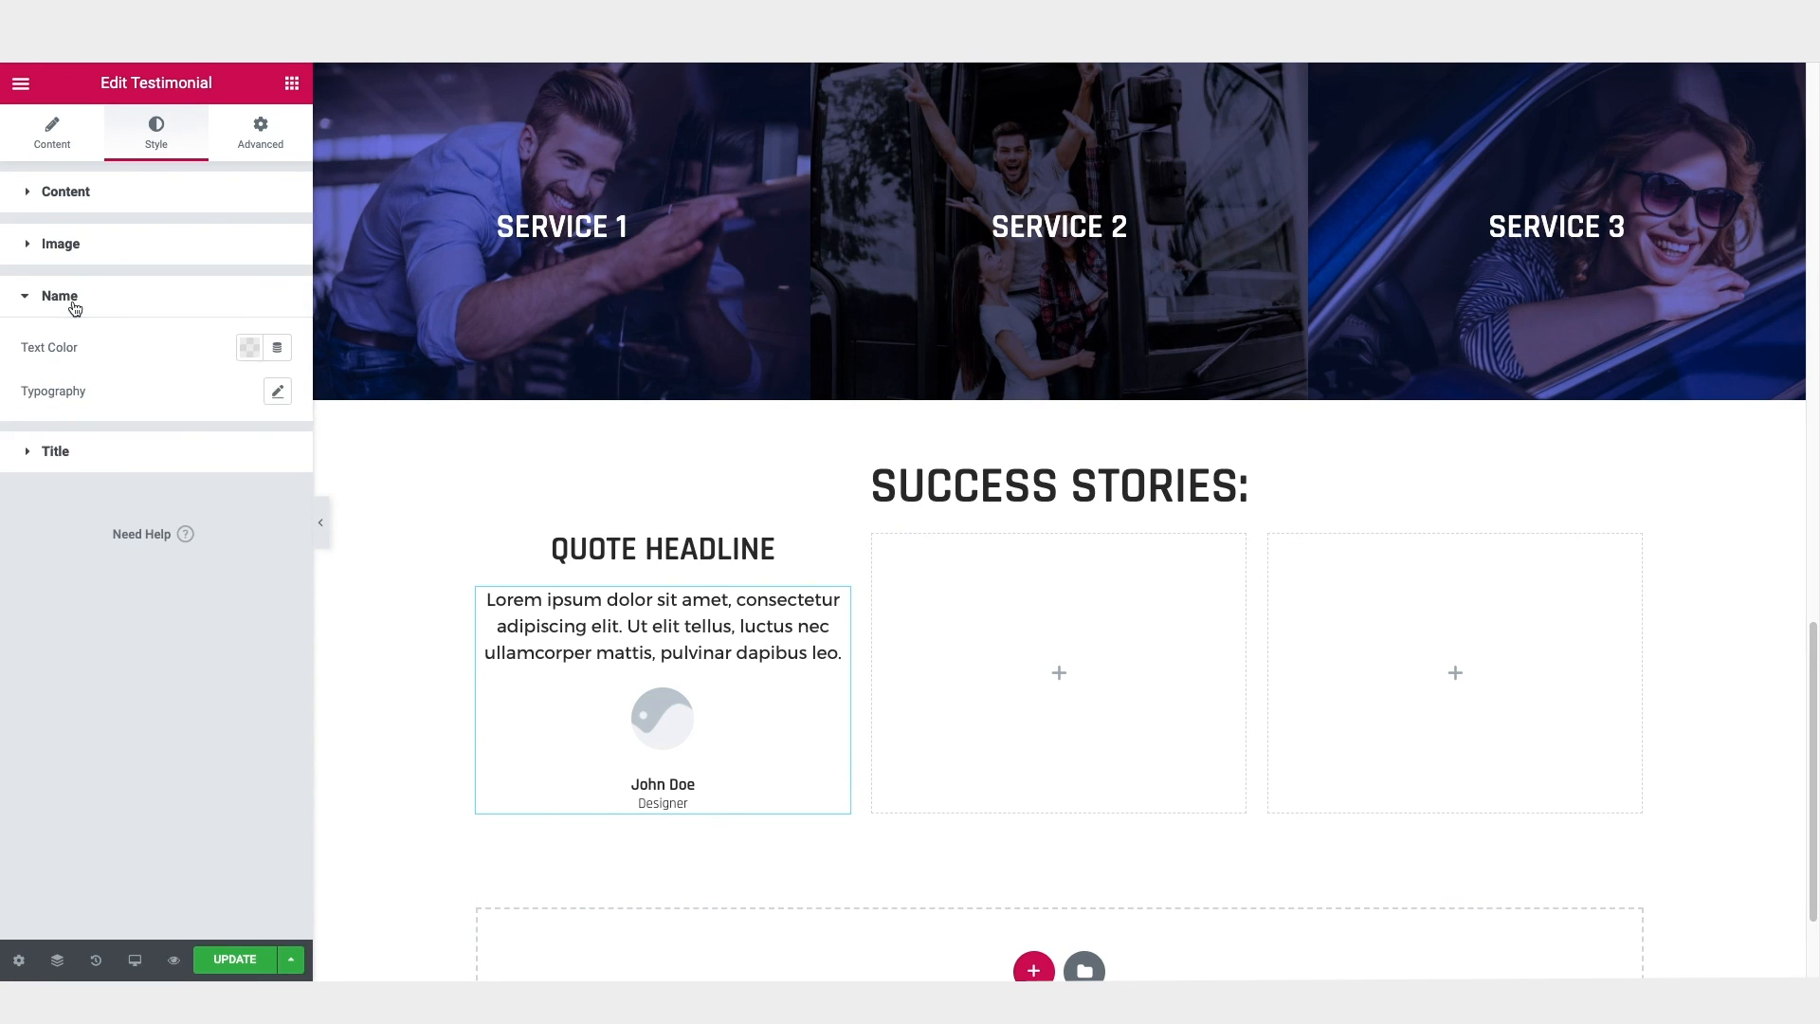
{"action": "left_click", "coordinate": [277, 392]}
{"action": "left_click", "coordinate": [204, 614]}
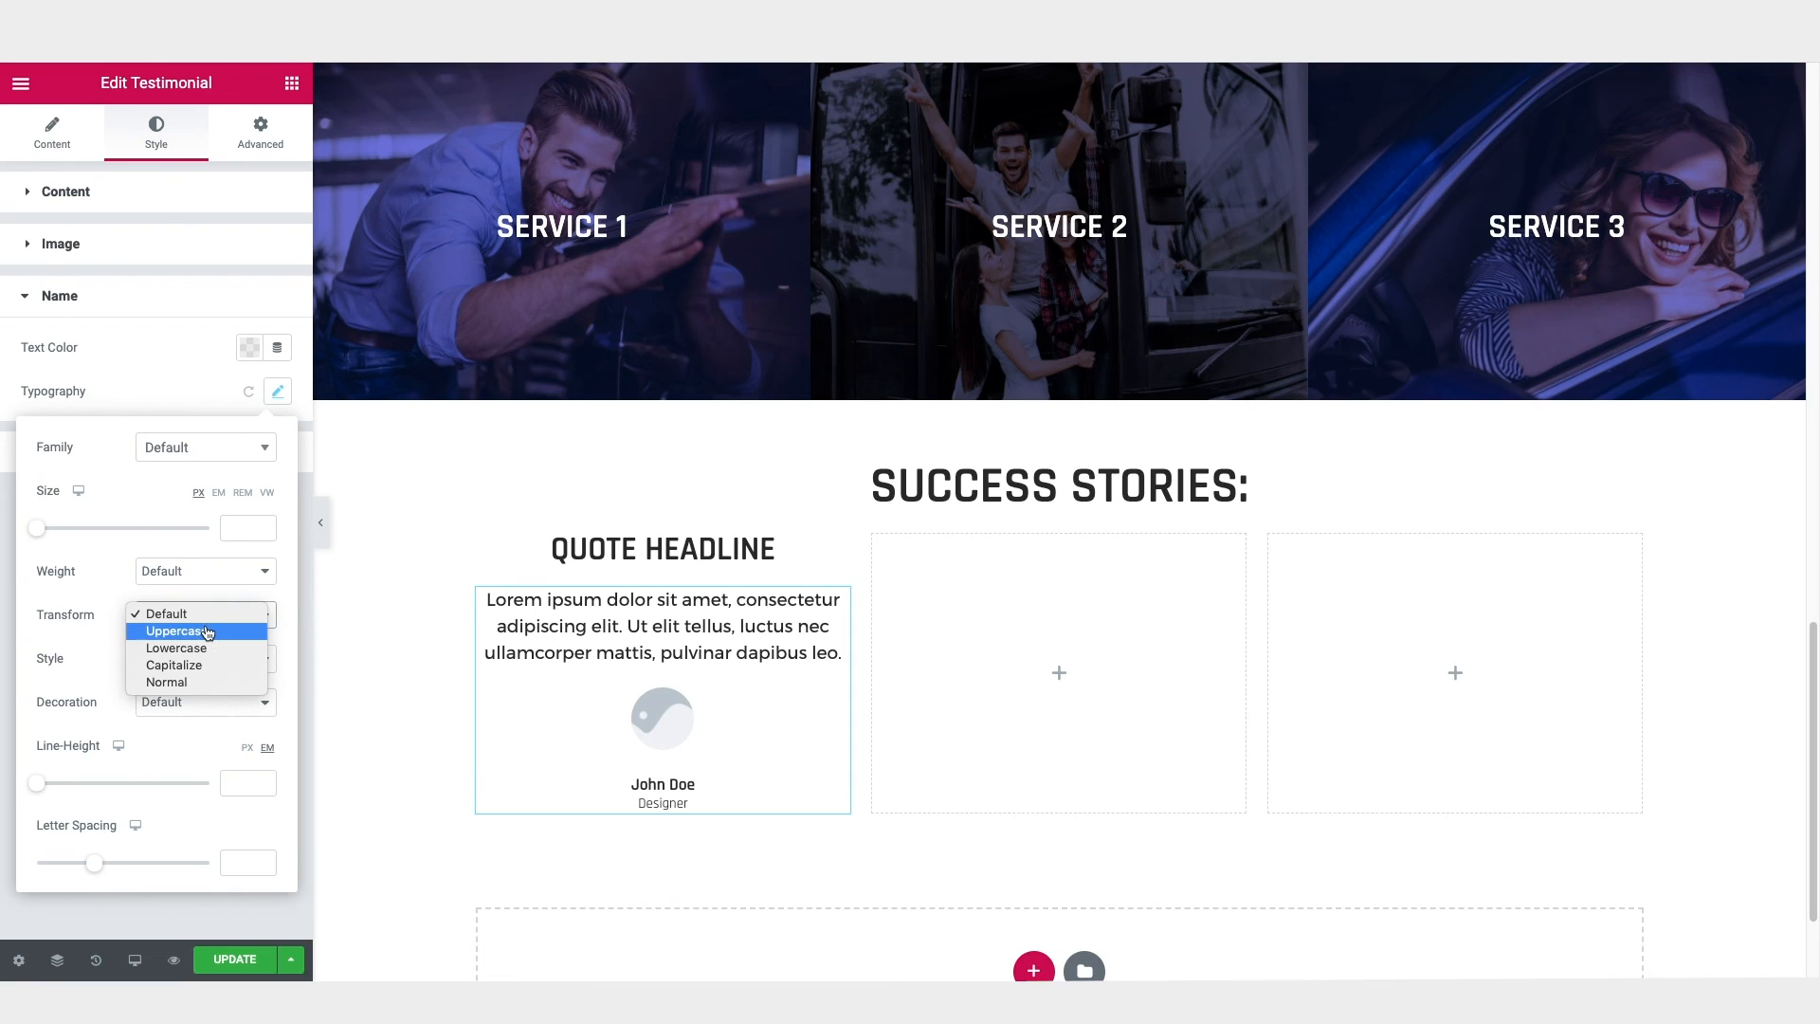
{"action": "left_click", "coordinate": [207, 632]}
{"action": "left_click_drag", "start_coordinate": [37, 528], "coordinate": [61, 531]}
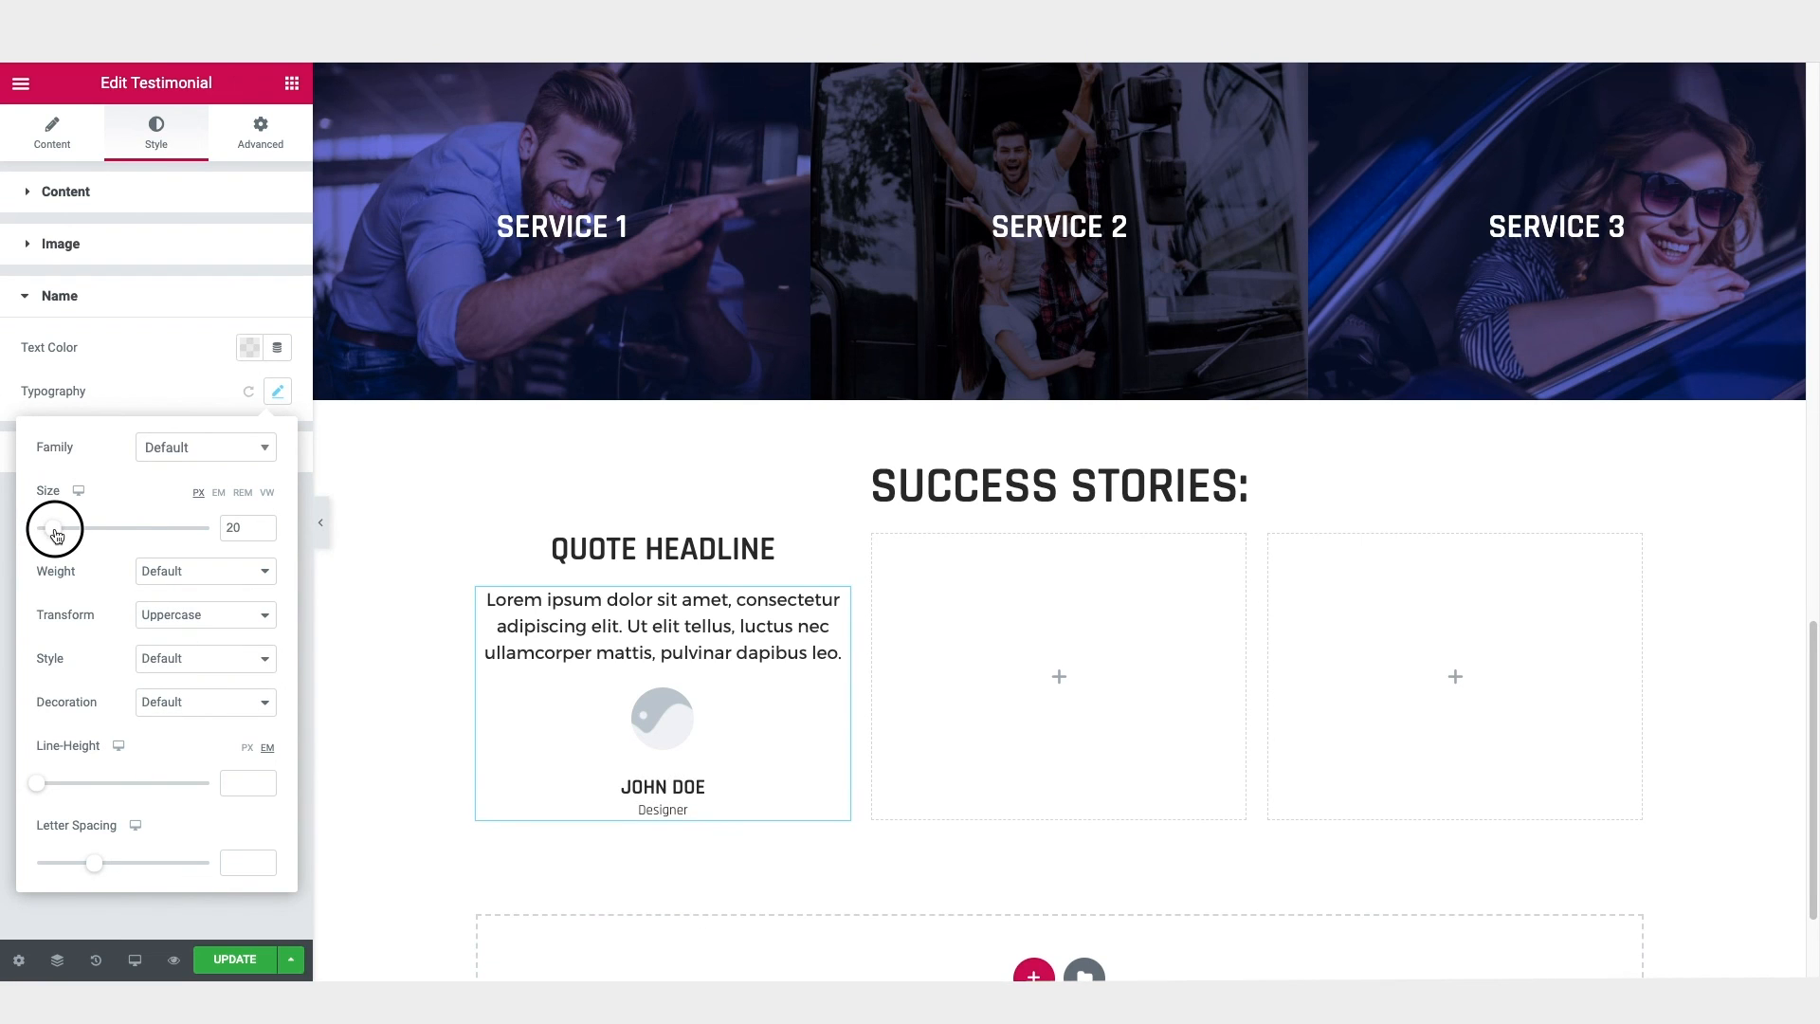
{"action": "left_click", "coordinate": [124, 401]}
Step: Style the testimonial's title as Uppercase at 15 px with the red text colour #EF494B
{"action": "left_click", "coordinate": [58, 453]}
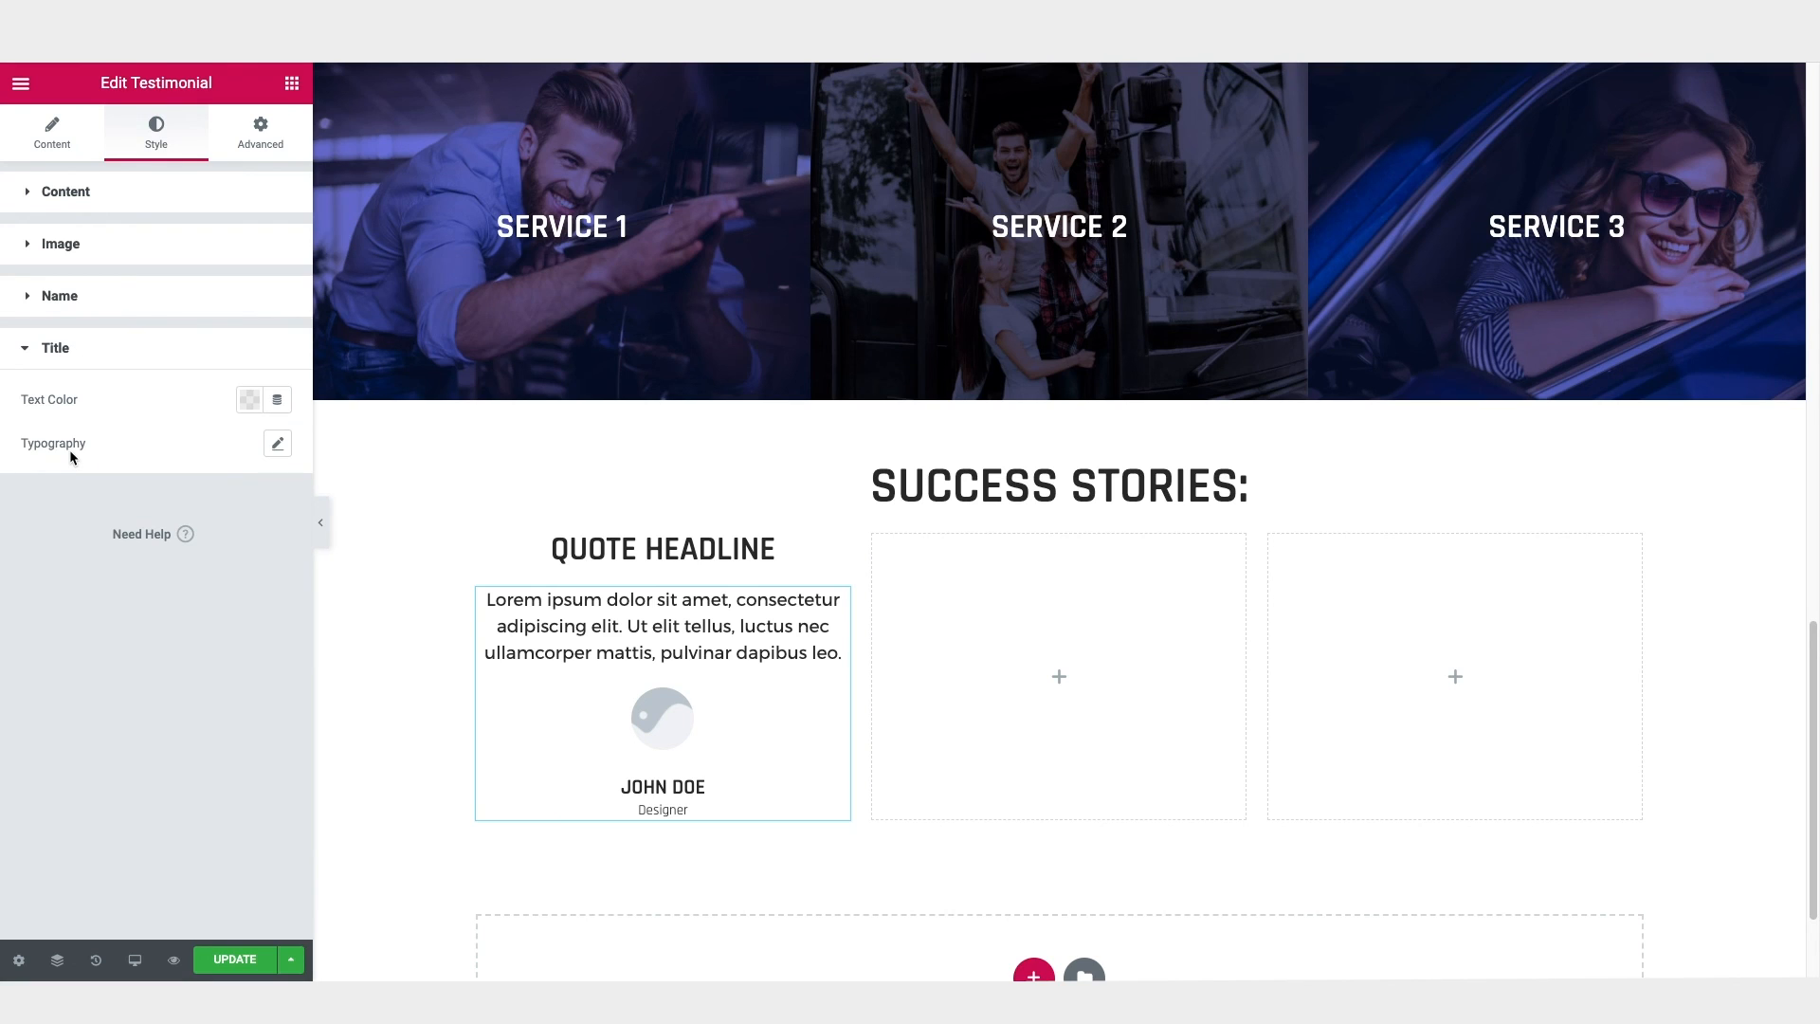
{"action": "left_click", "coordinate": [278, 445]}
{"action": "left_click", "coordinate": [180, 668]}
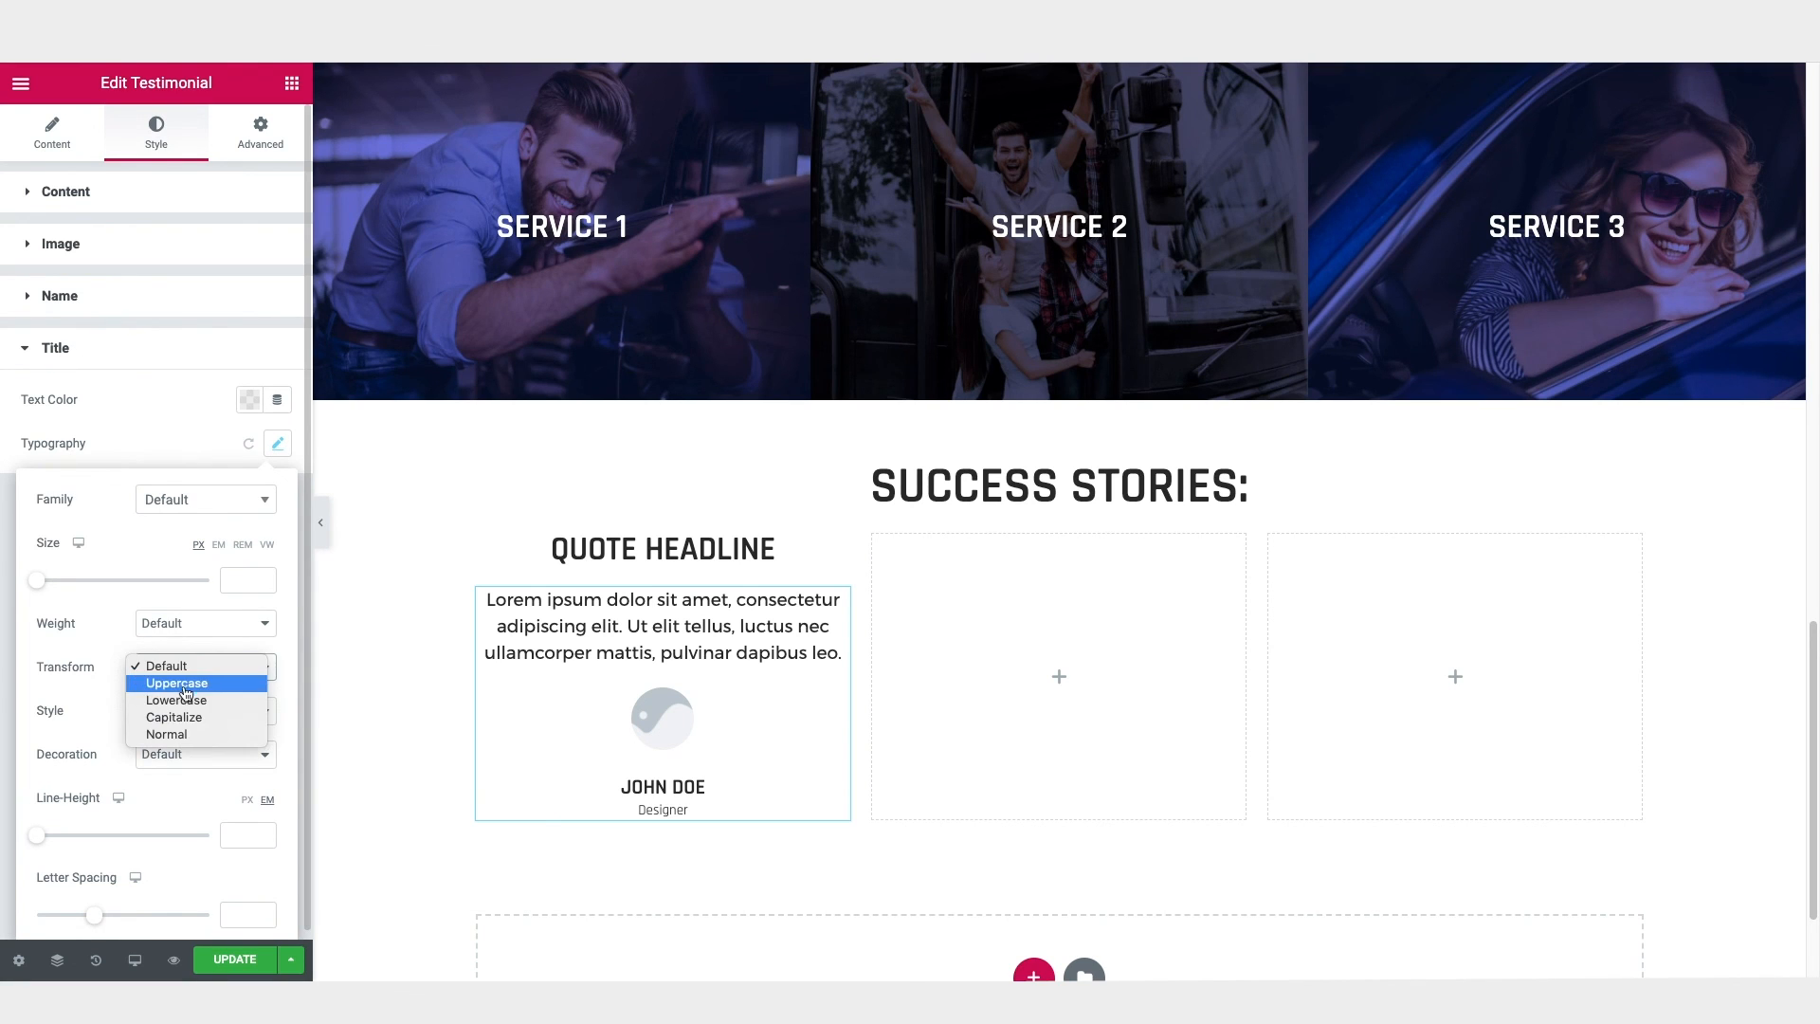
{"action": "left_click", "coordinate": [180, 684]}
{"action": "left_click_drag", "start_coordinate": [38, 584], "coordinate": [50, 589]}
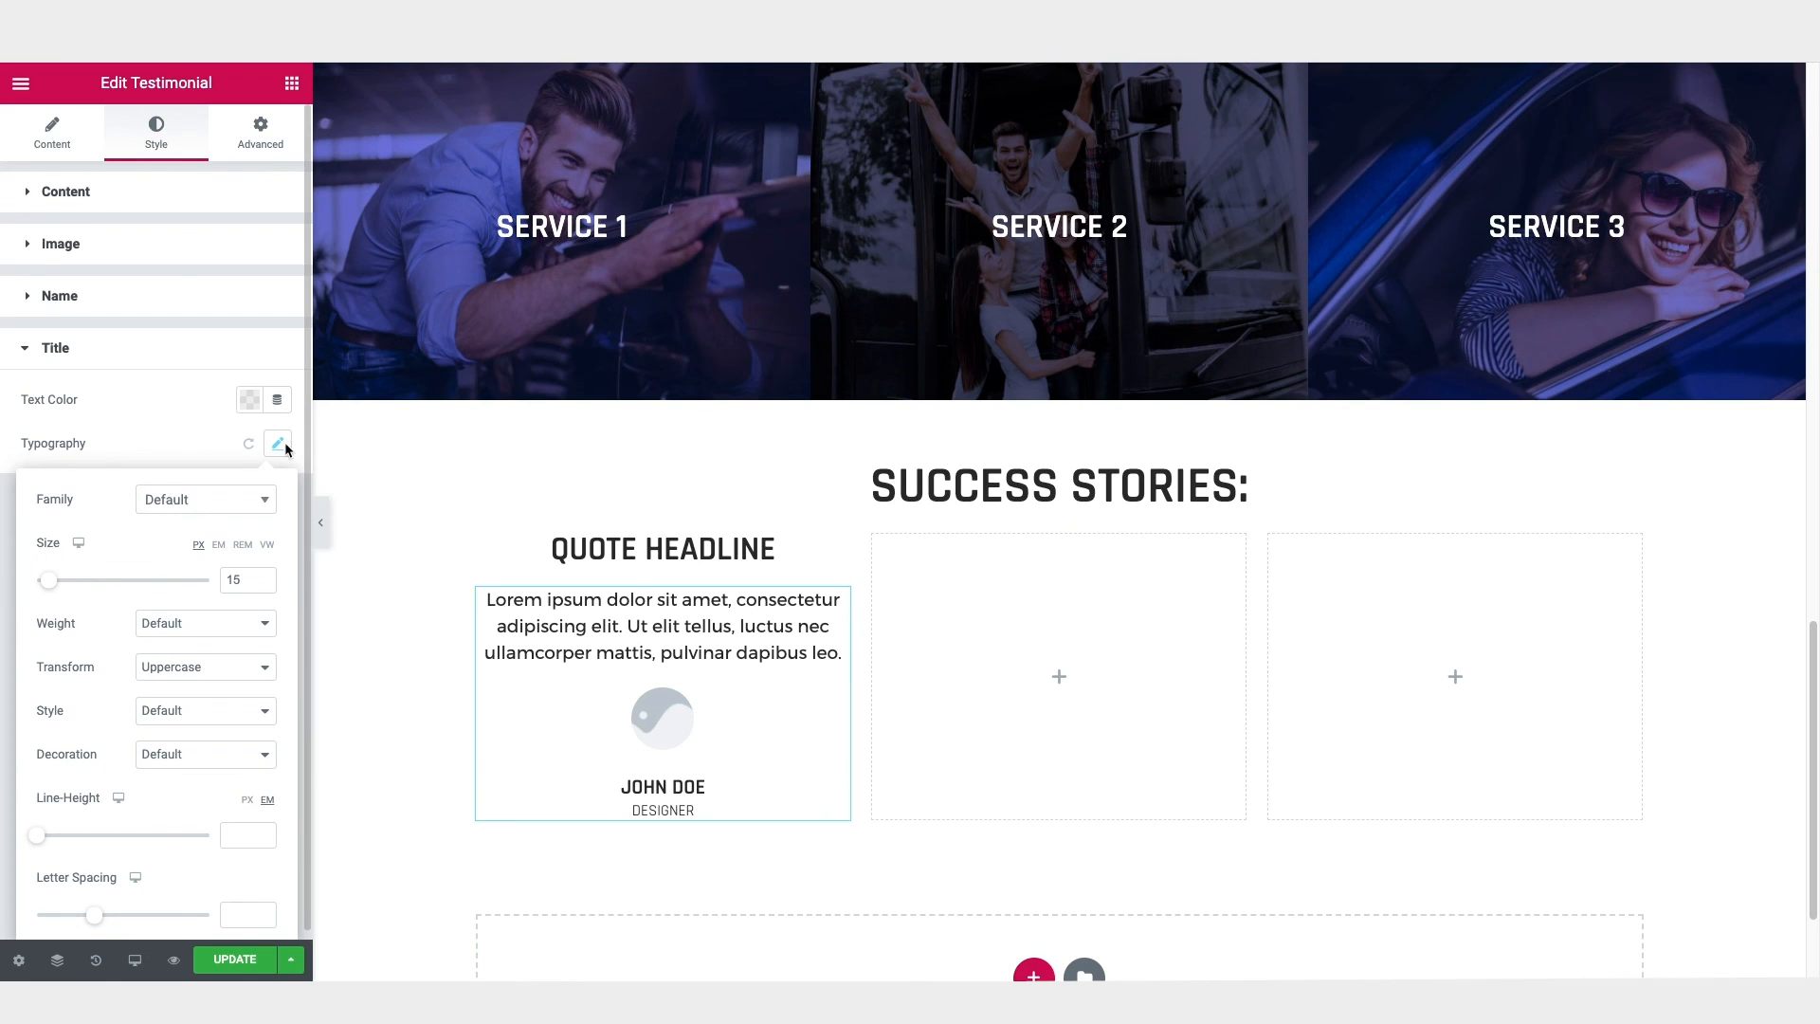
{"action": "left_click", "coordinate": [251, 404]}
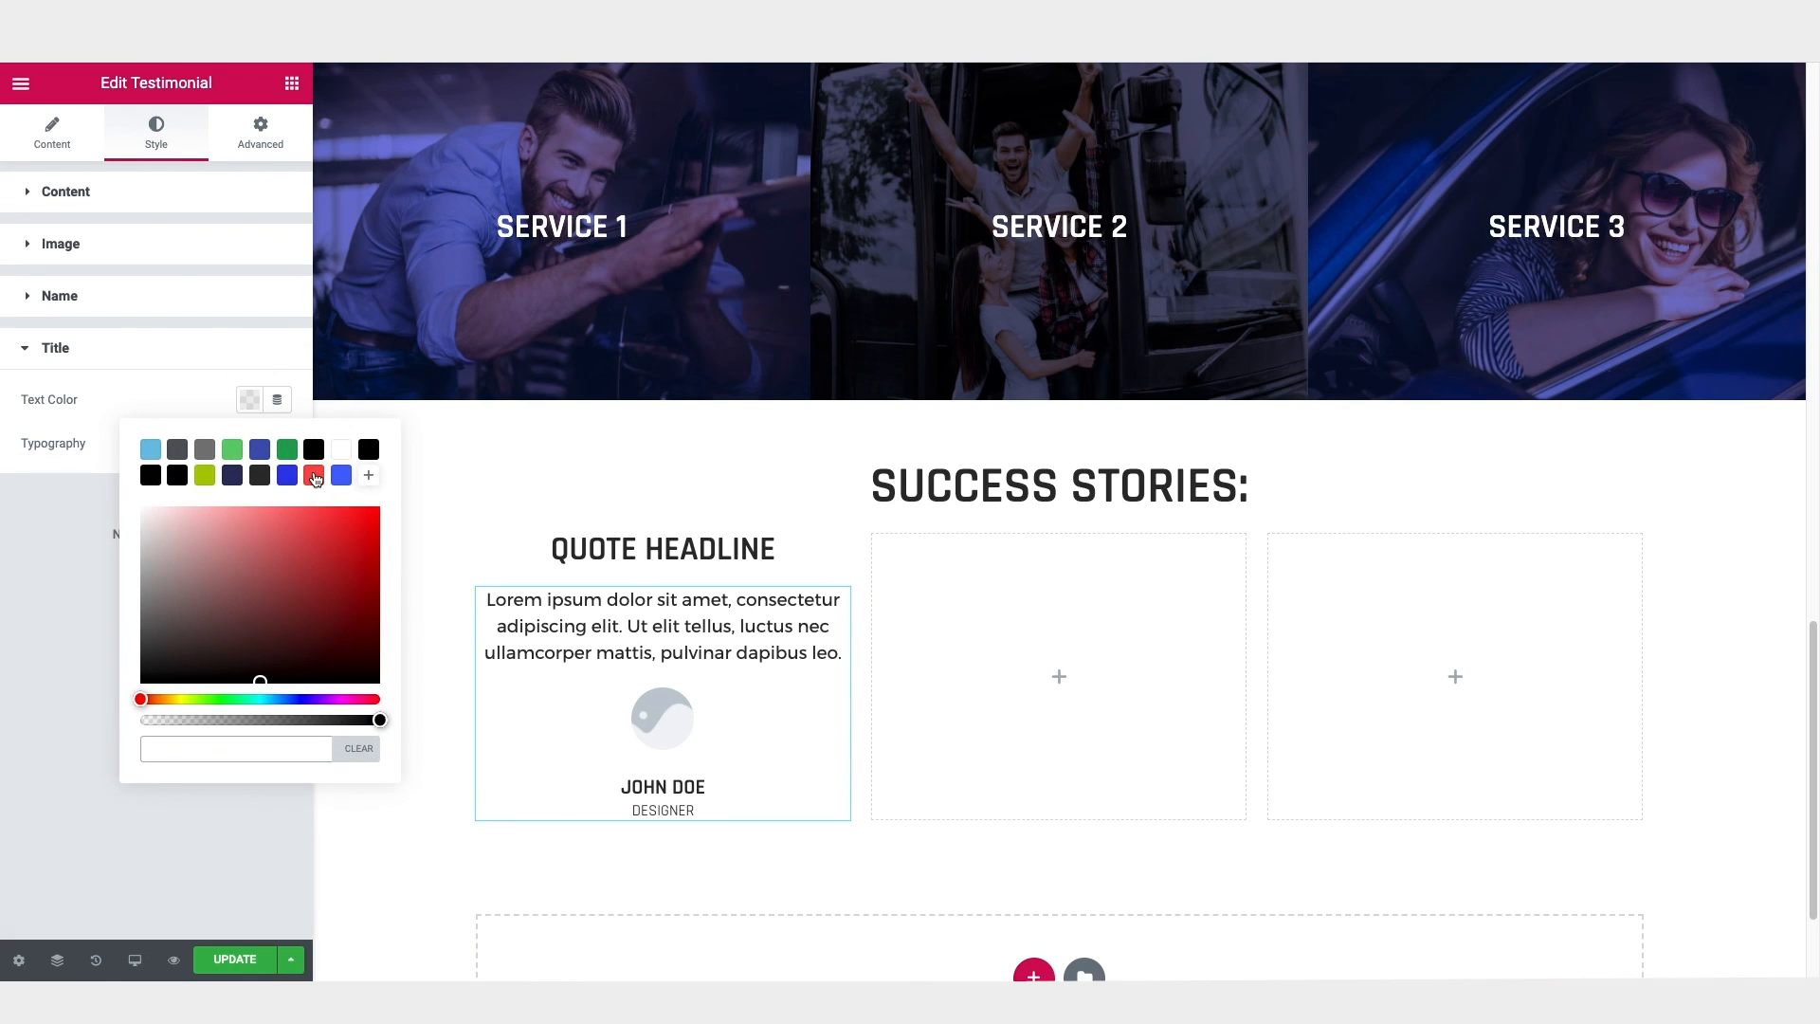
{"action": "left_click", "coordinate": [314, 476]}
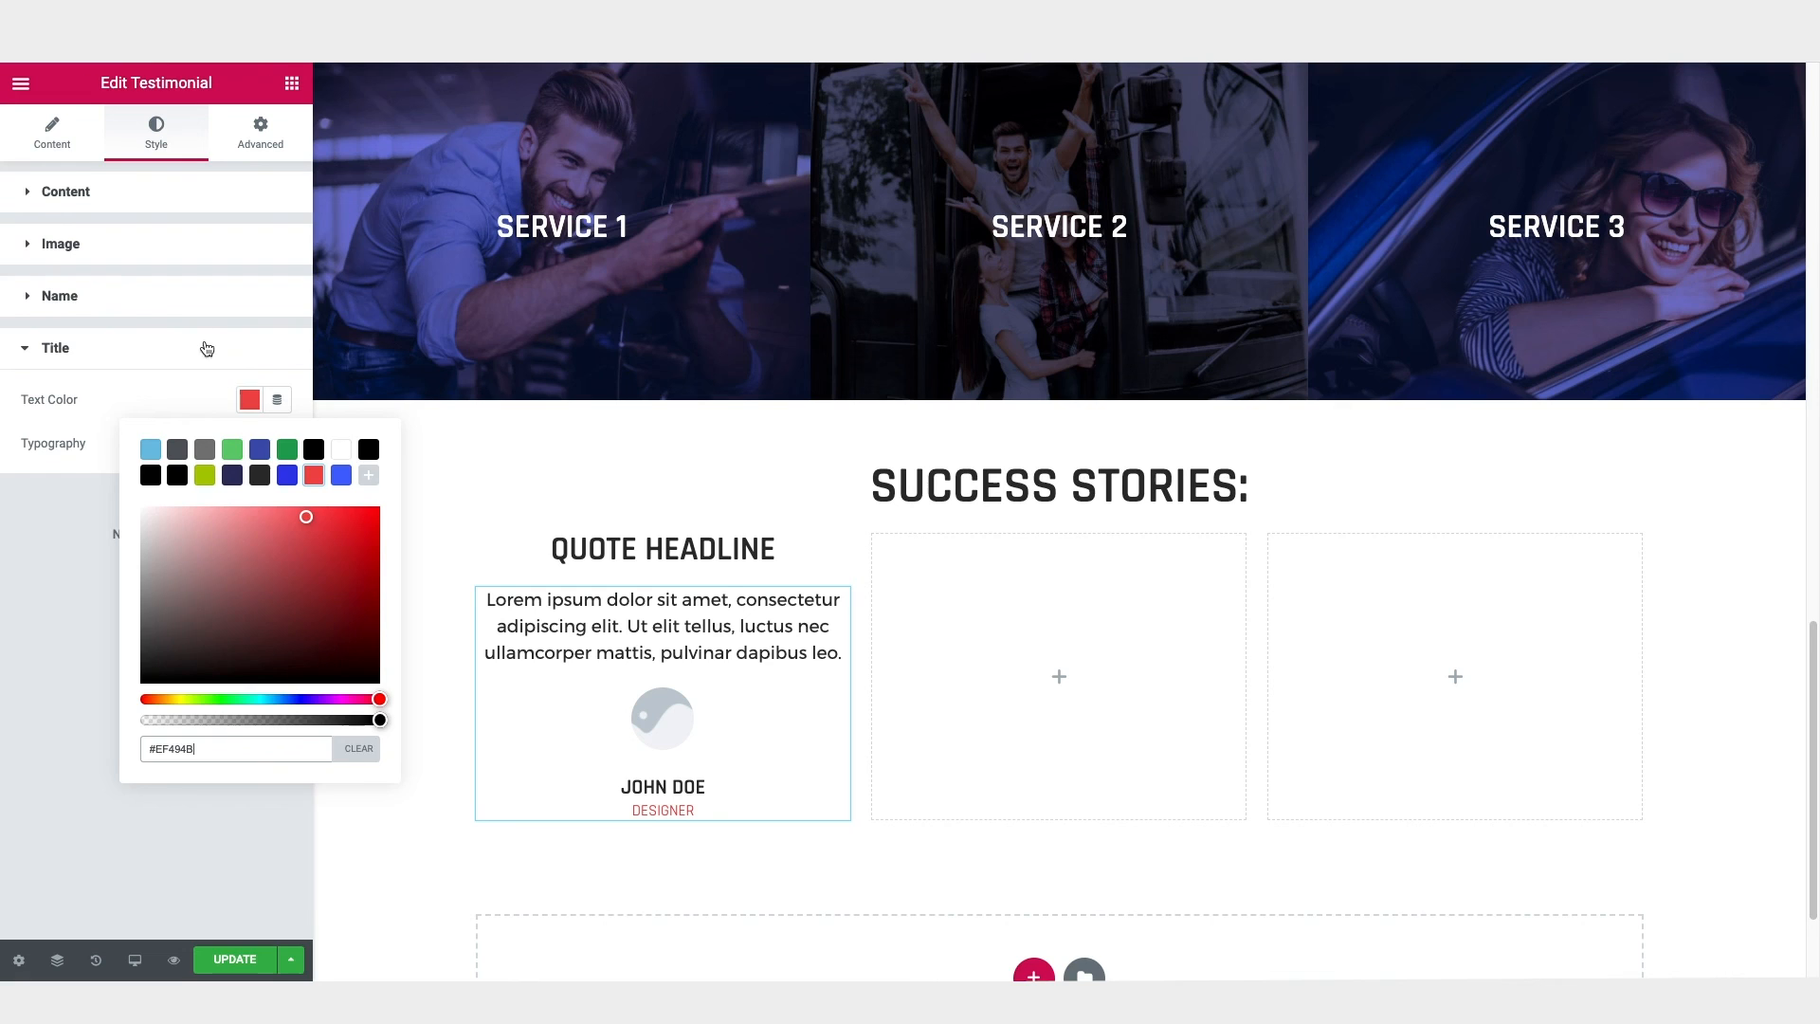
Step: Set the text colour of the testimonial's name to white #FFFFFF
{"action": "left_click", "coordinate": [148, 304]}
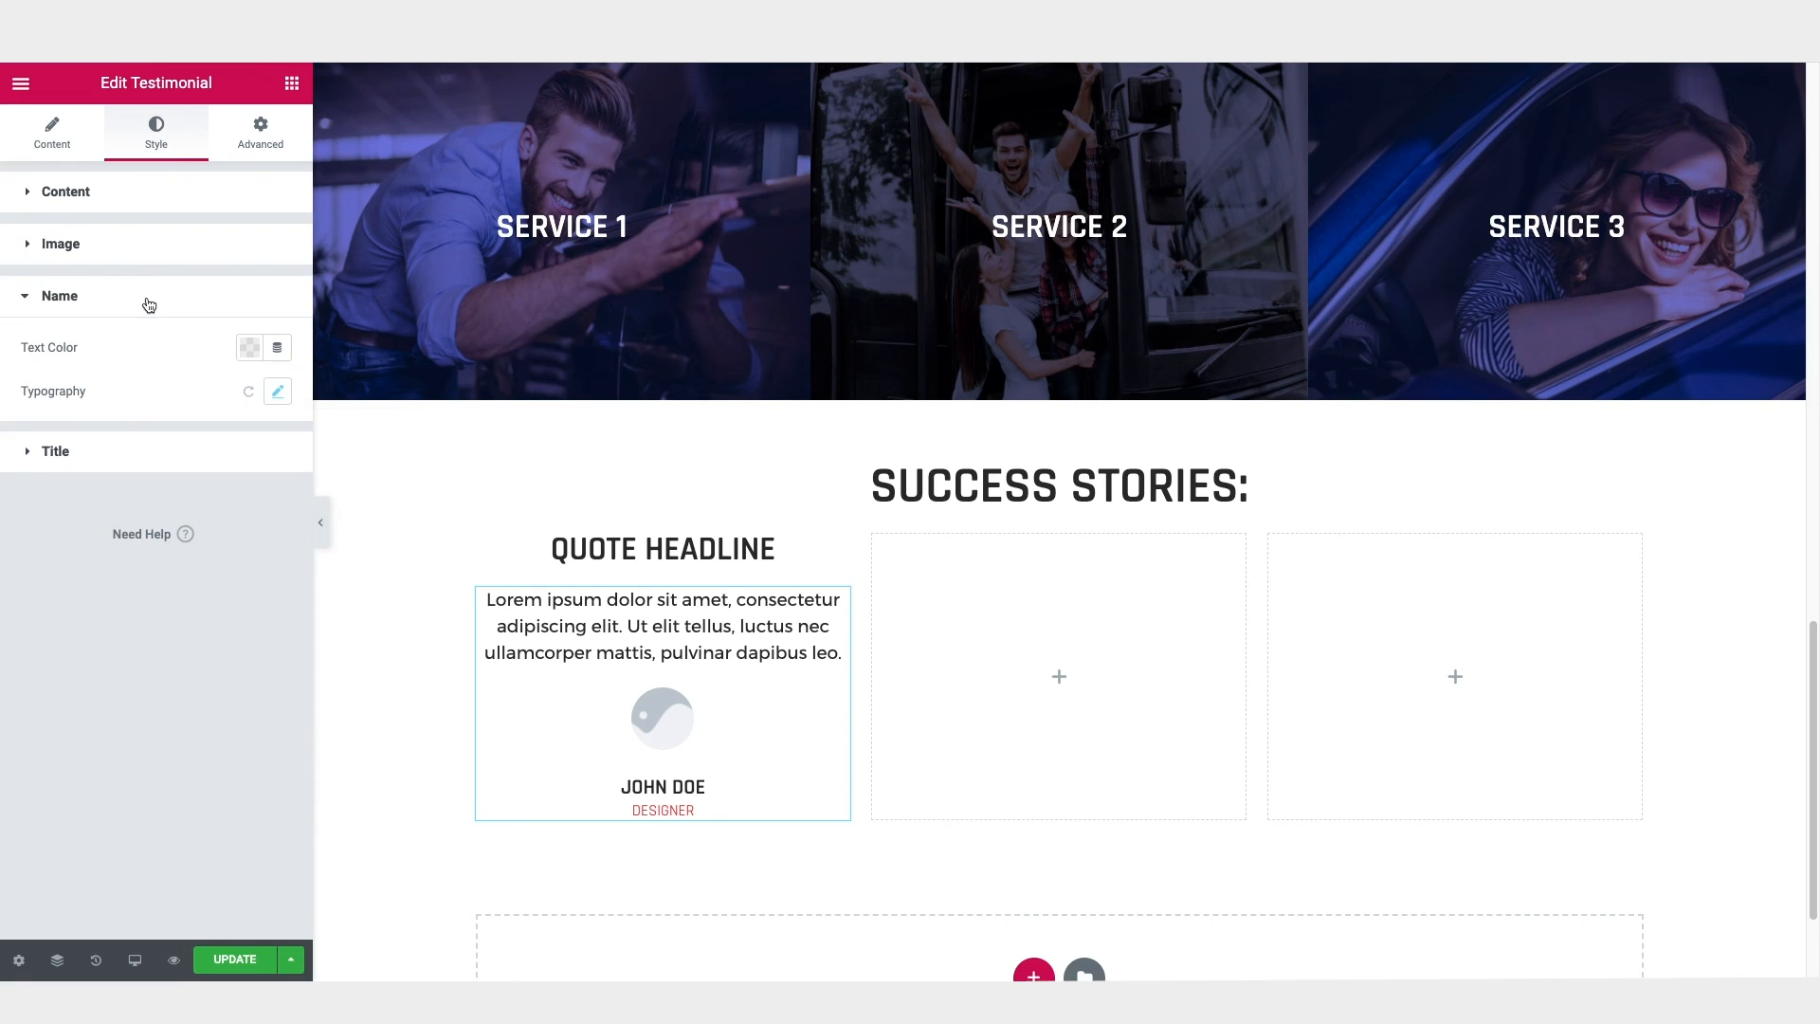
{"action": "left_click", "coordinate": [250, 347]}
{"action": "left_click", "coordinate": [342, 402]}
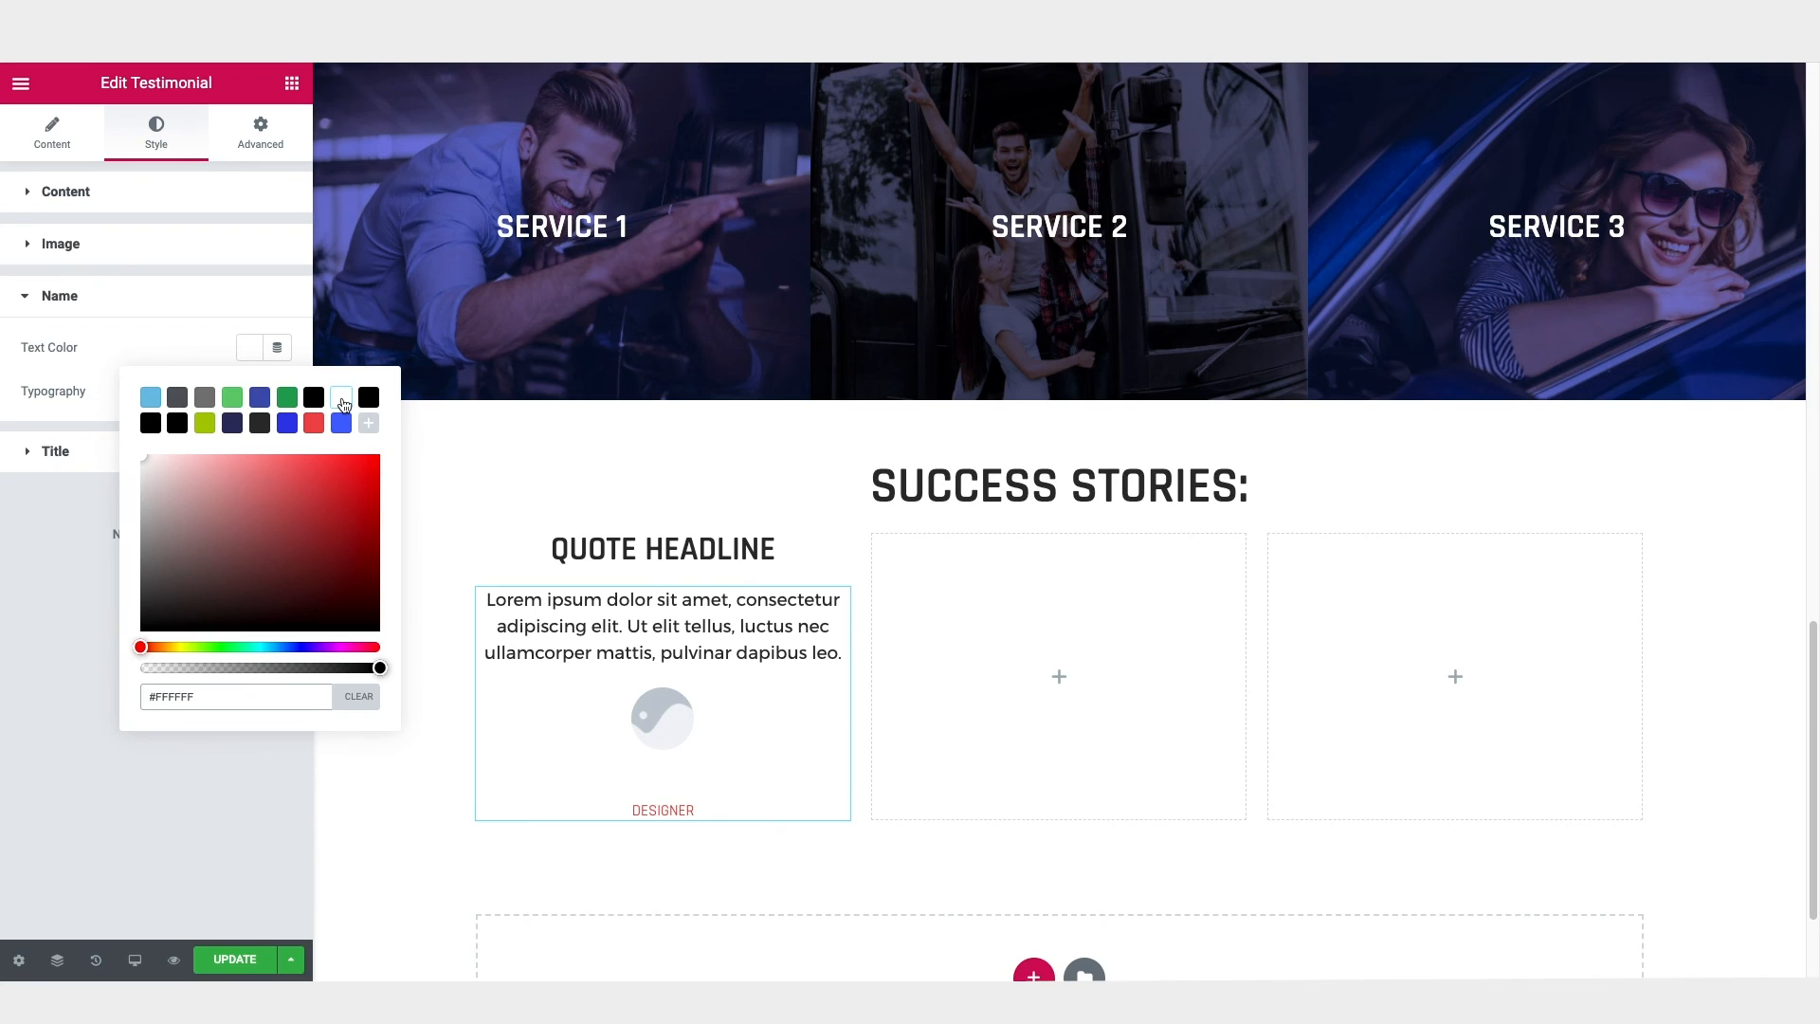
{"action": "left_click", "coordinate": [406, 544]}
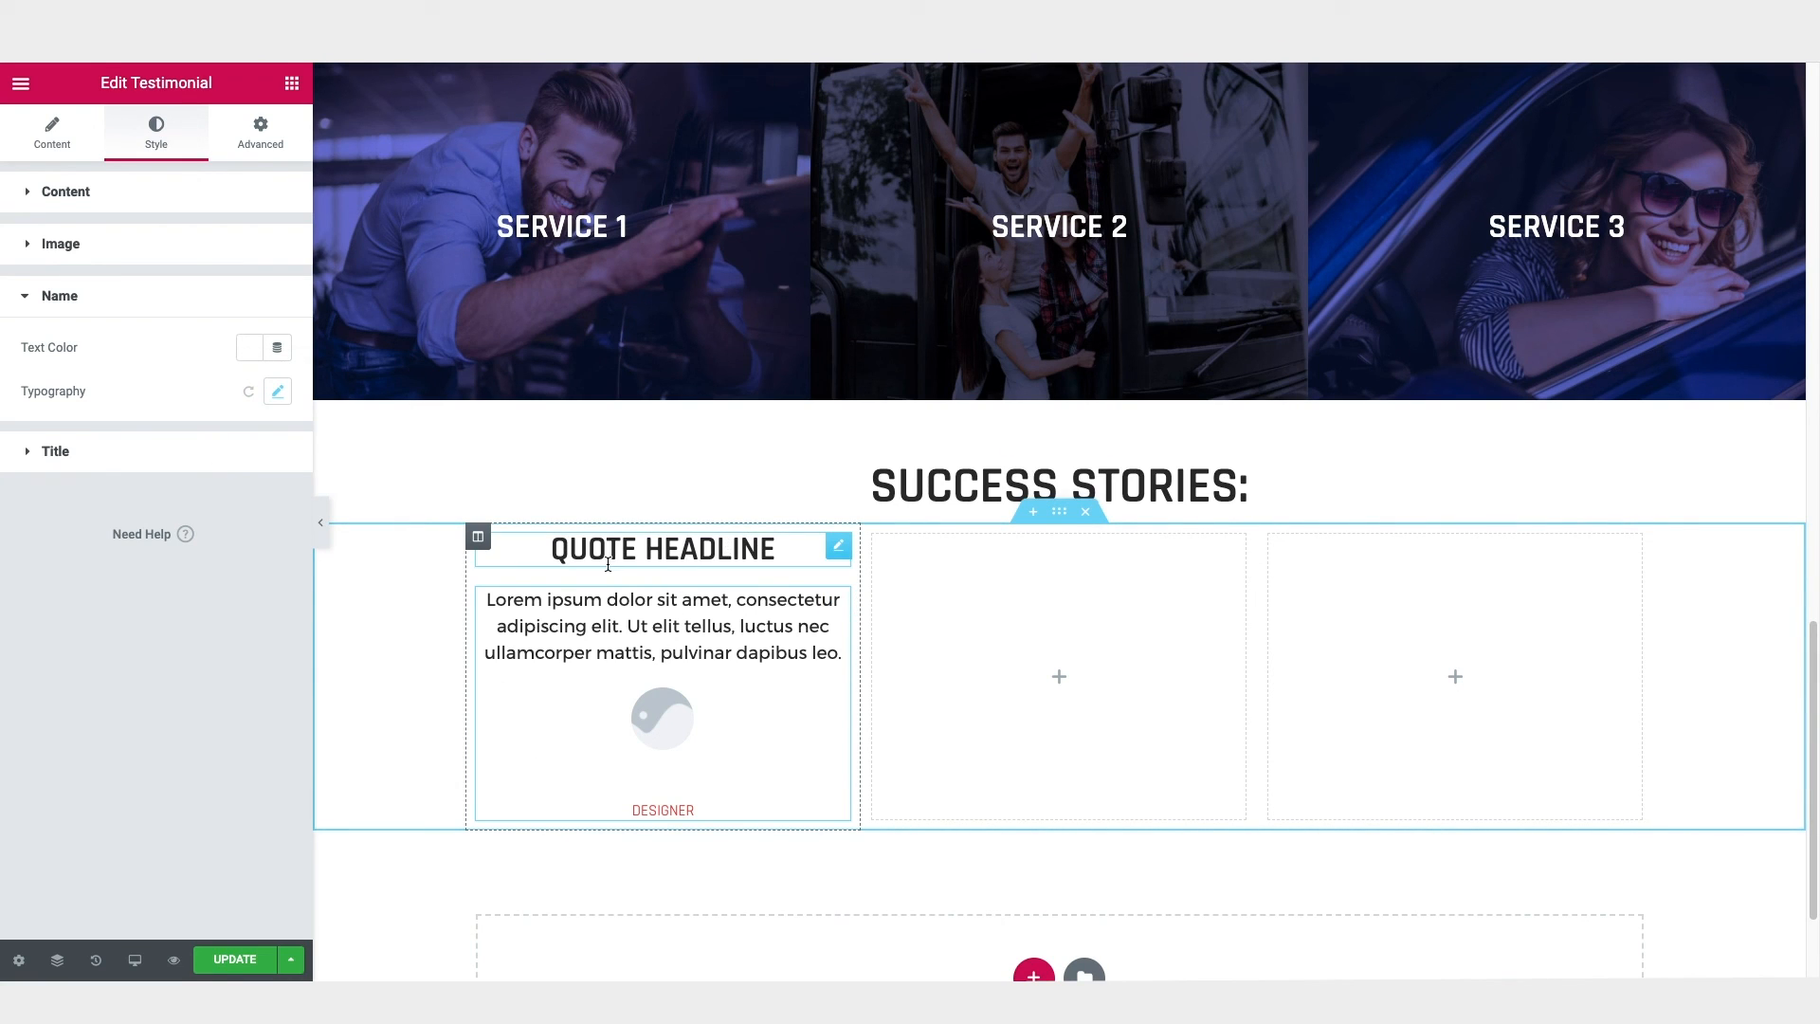
Step: Try a classic background on the first Success Stories column, using #F5F5F5 and then the dark grey swatch
{"action": "left_click", "coordinate": [479, 541]}
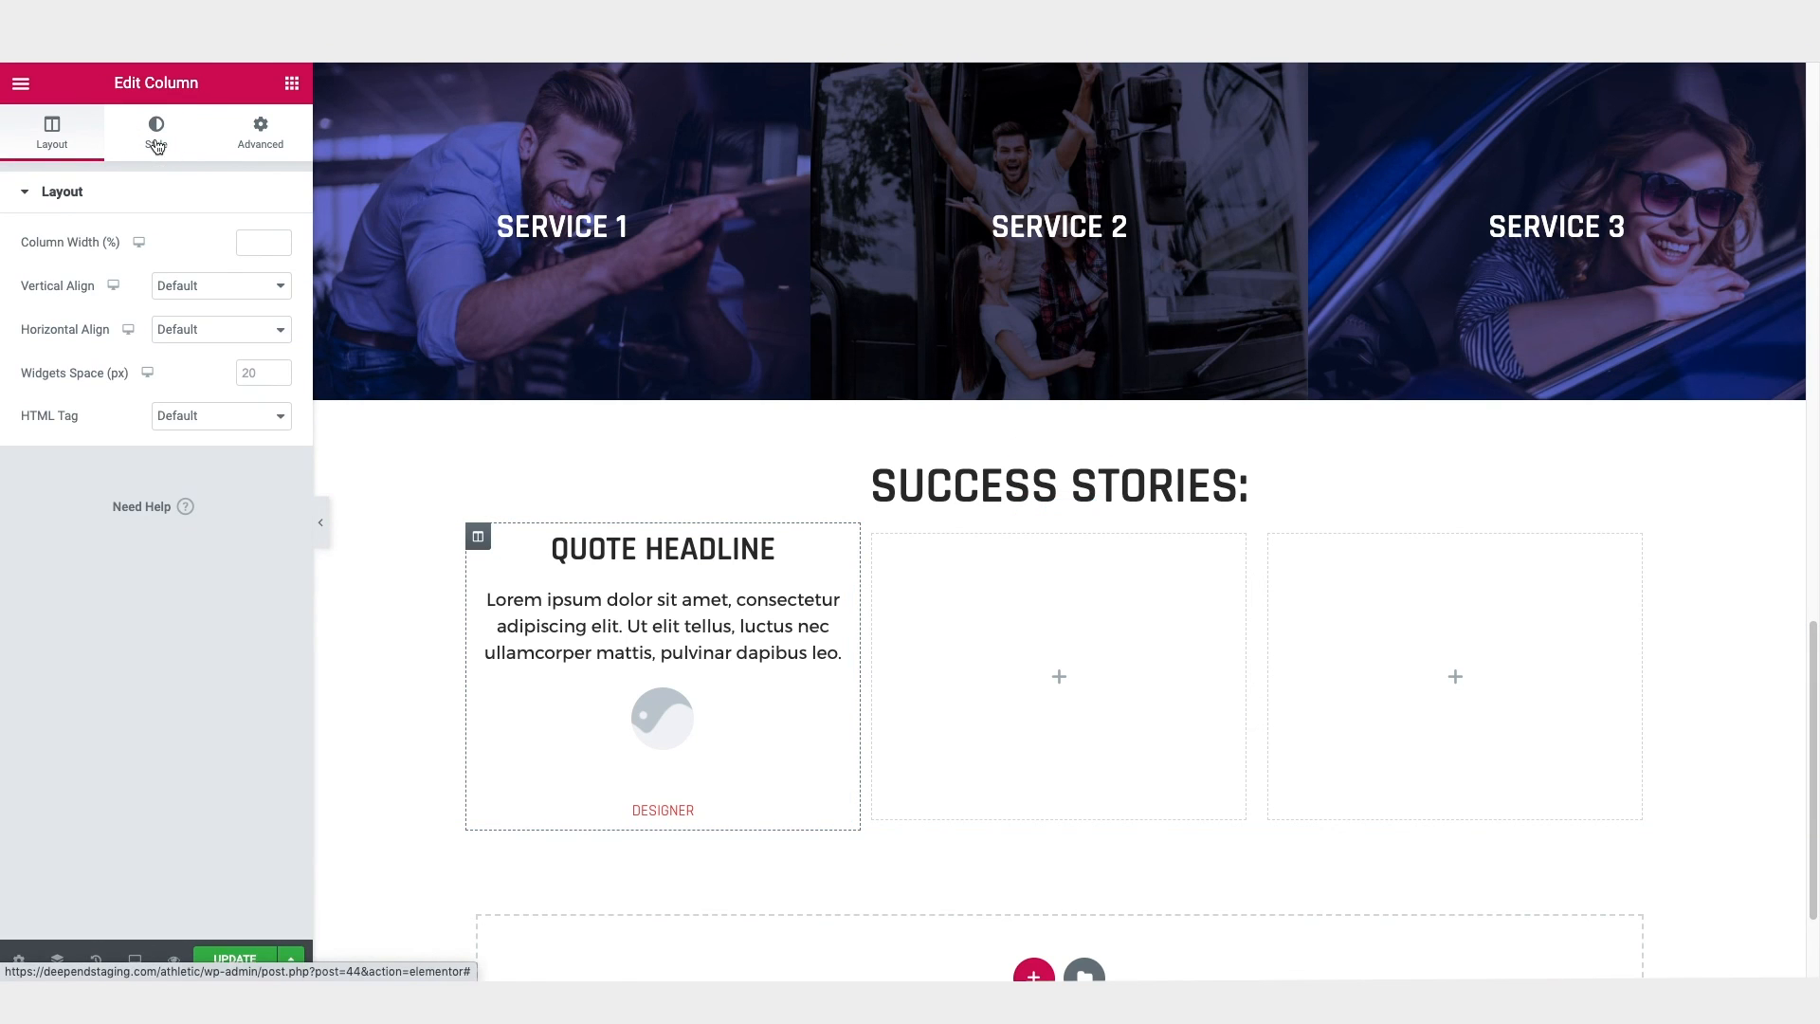
{"action": "left_click", "coordinate": [157, 142]}
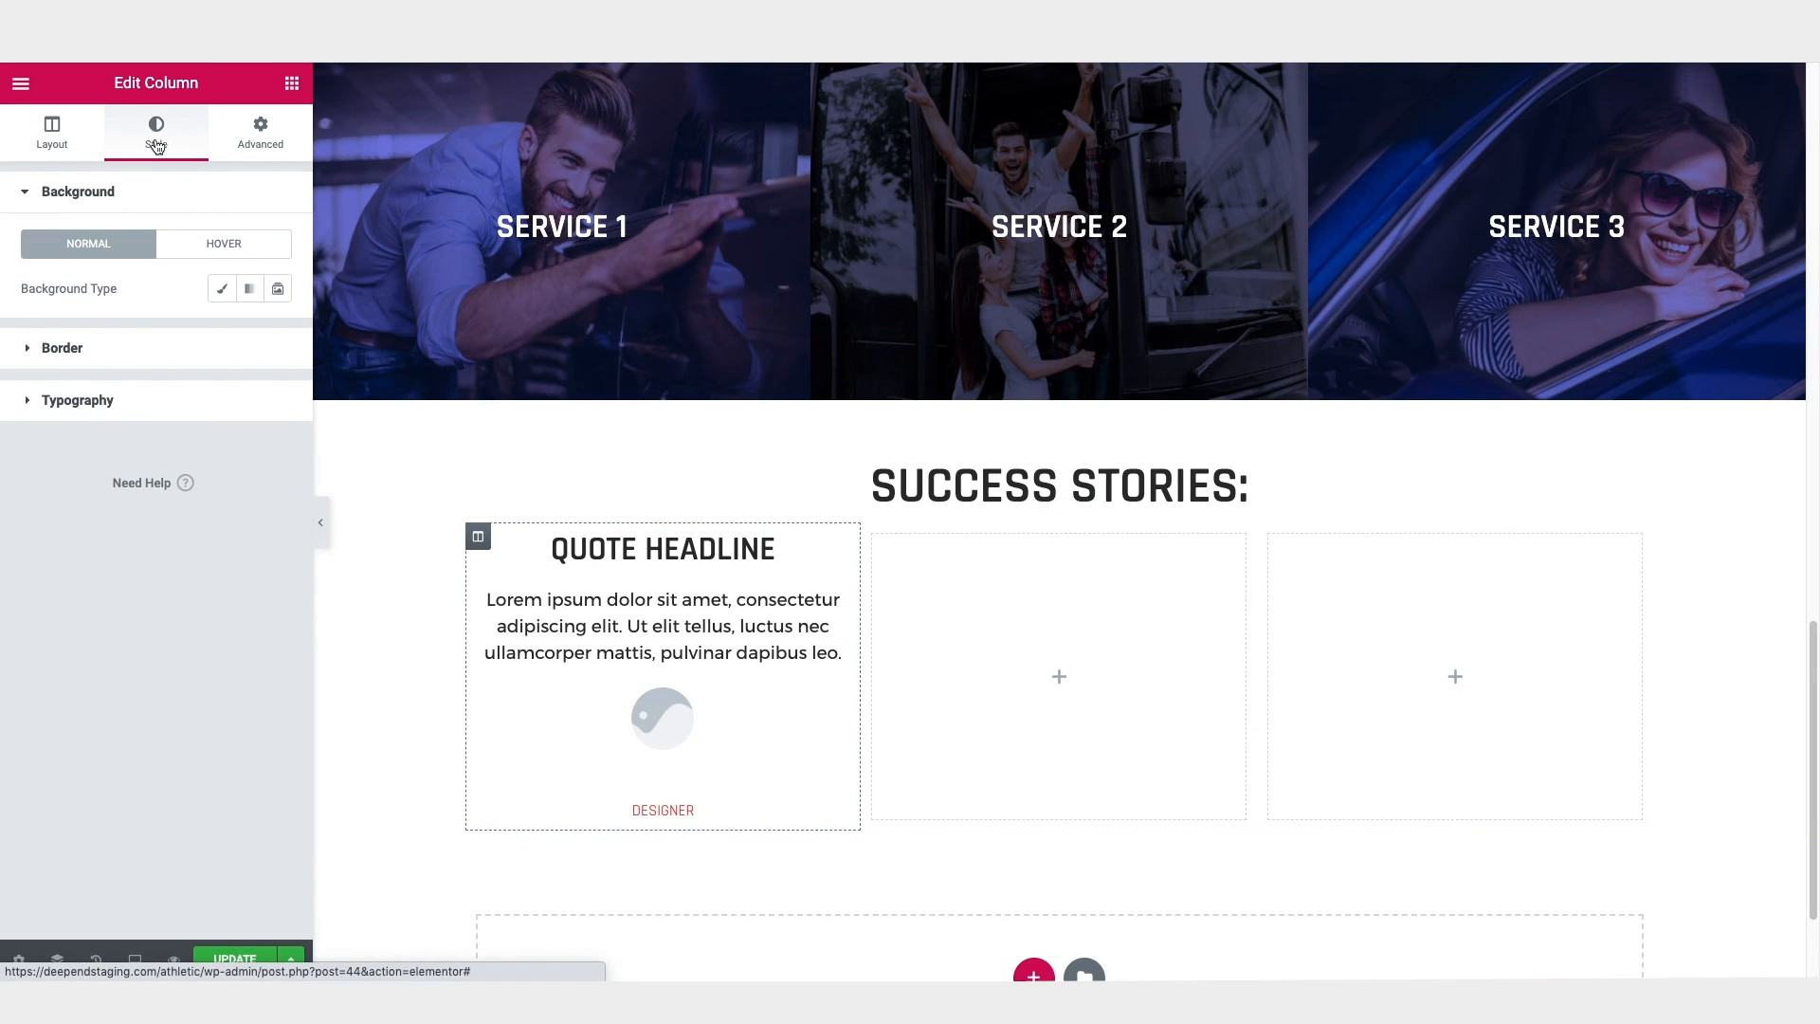
{"action": "left_click", "coordinate": [221, 292]}
{"action": "left_click", "coordinate": [249, 331]}
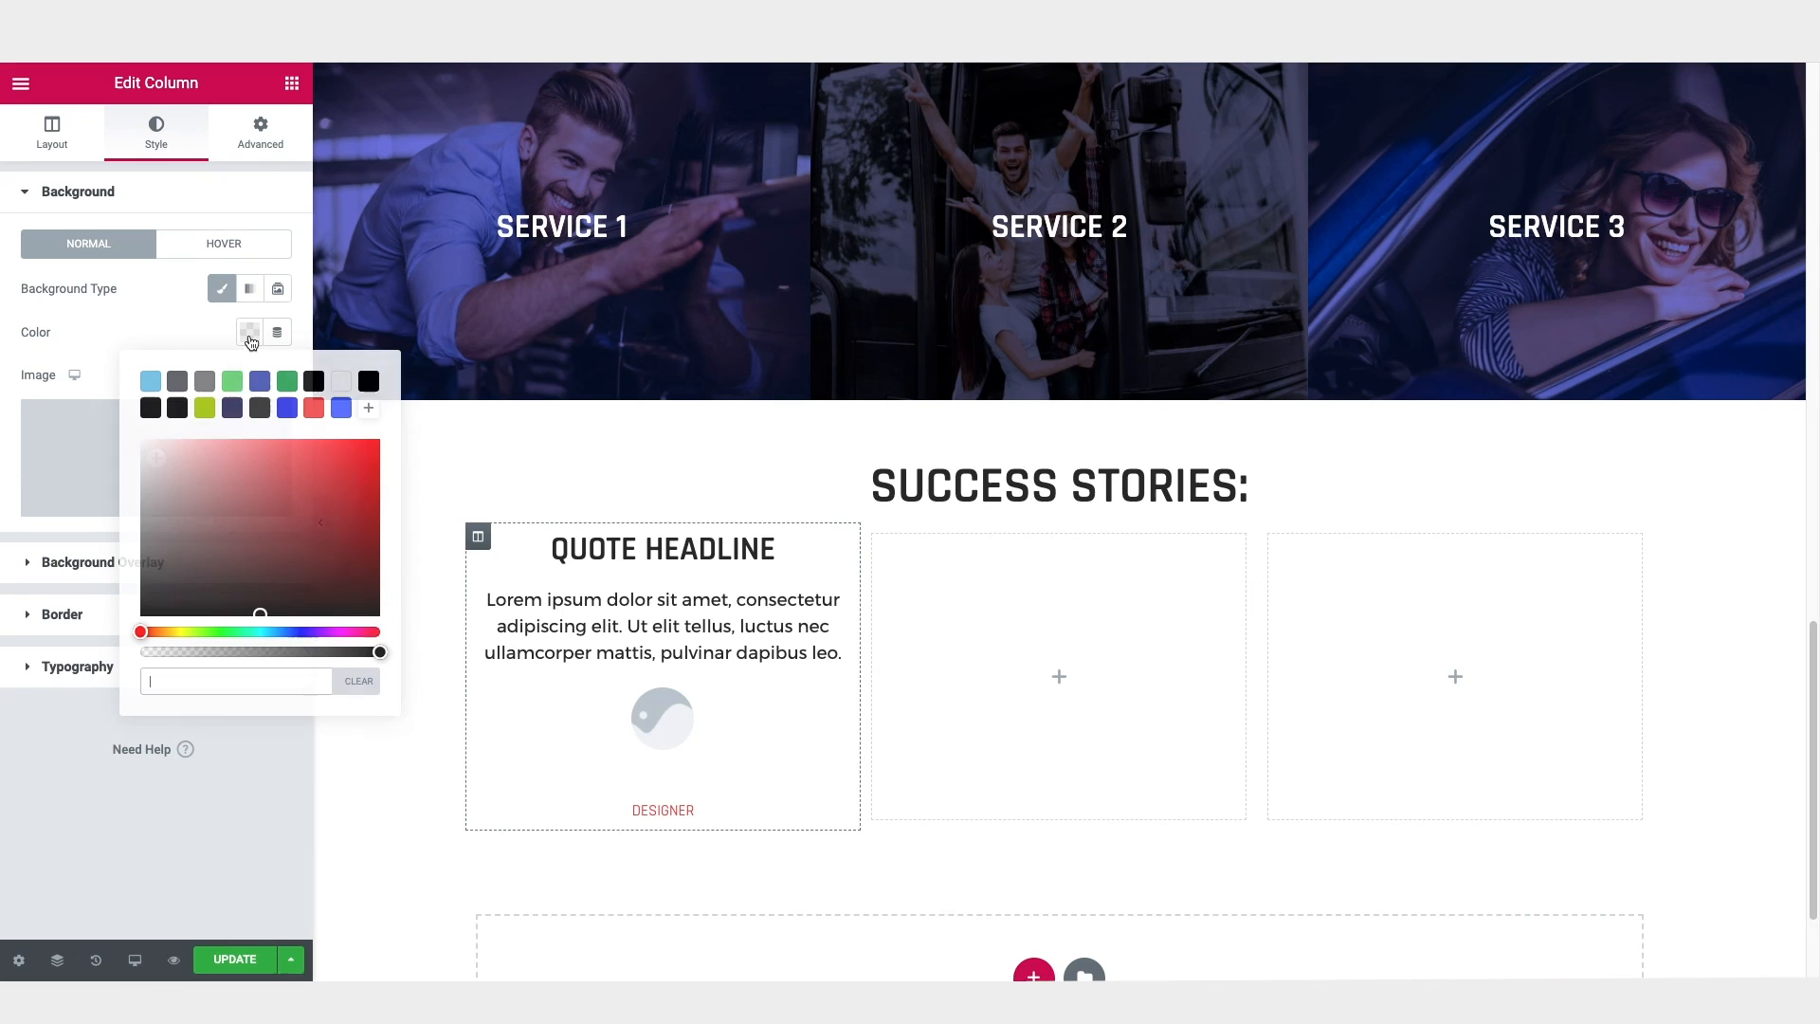
{"action": "type", "text": "#F5F5F5"}
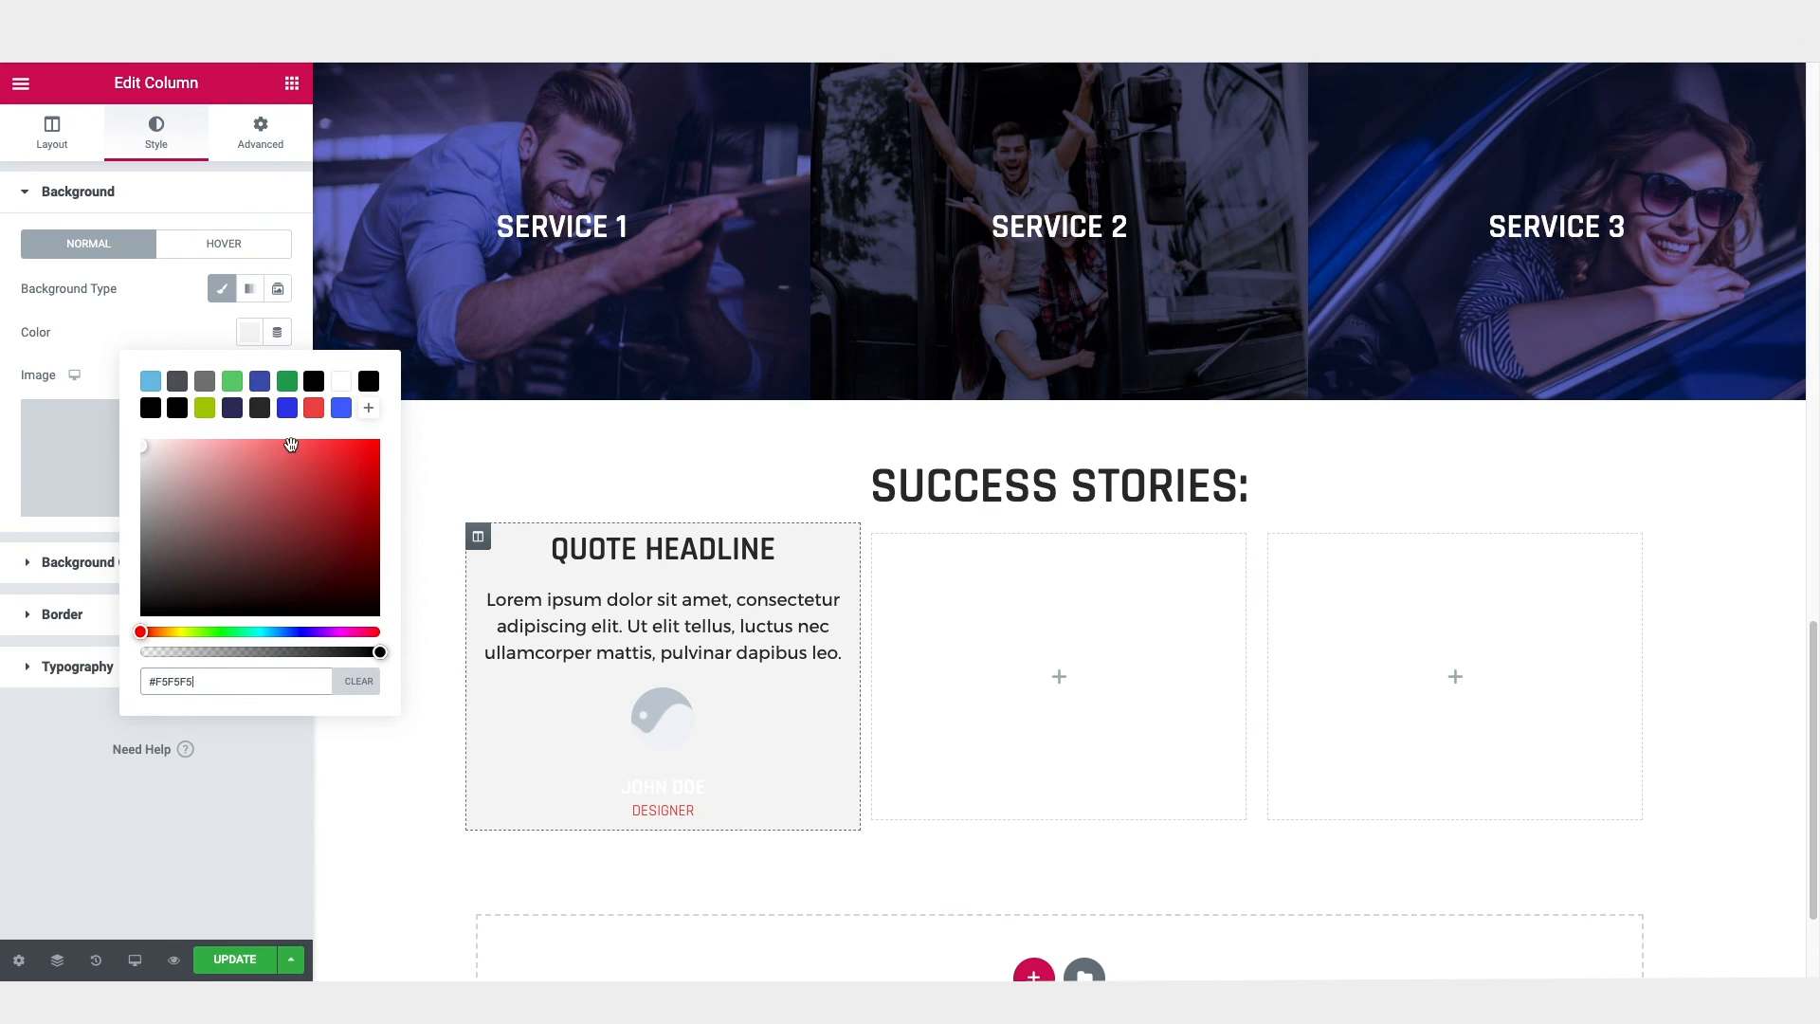
{"action": "left_click", "coordinate": [260, 410]}
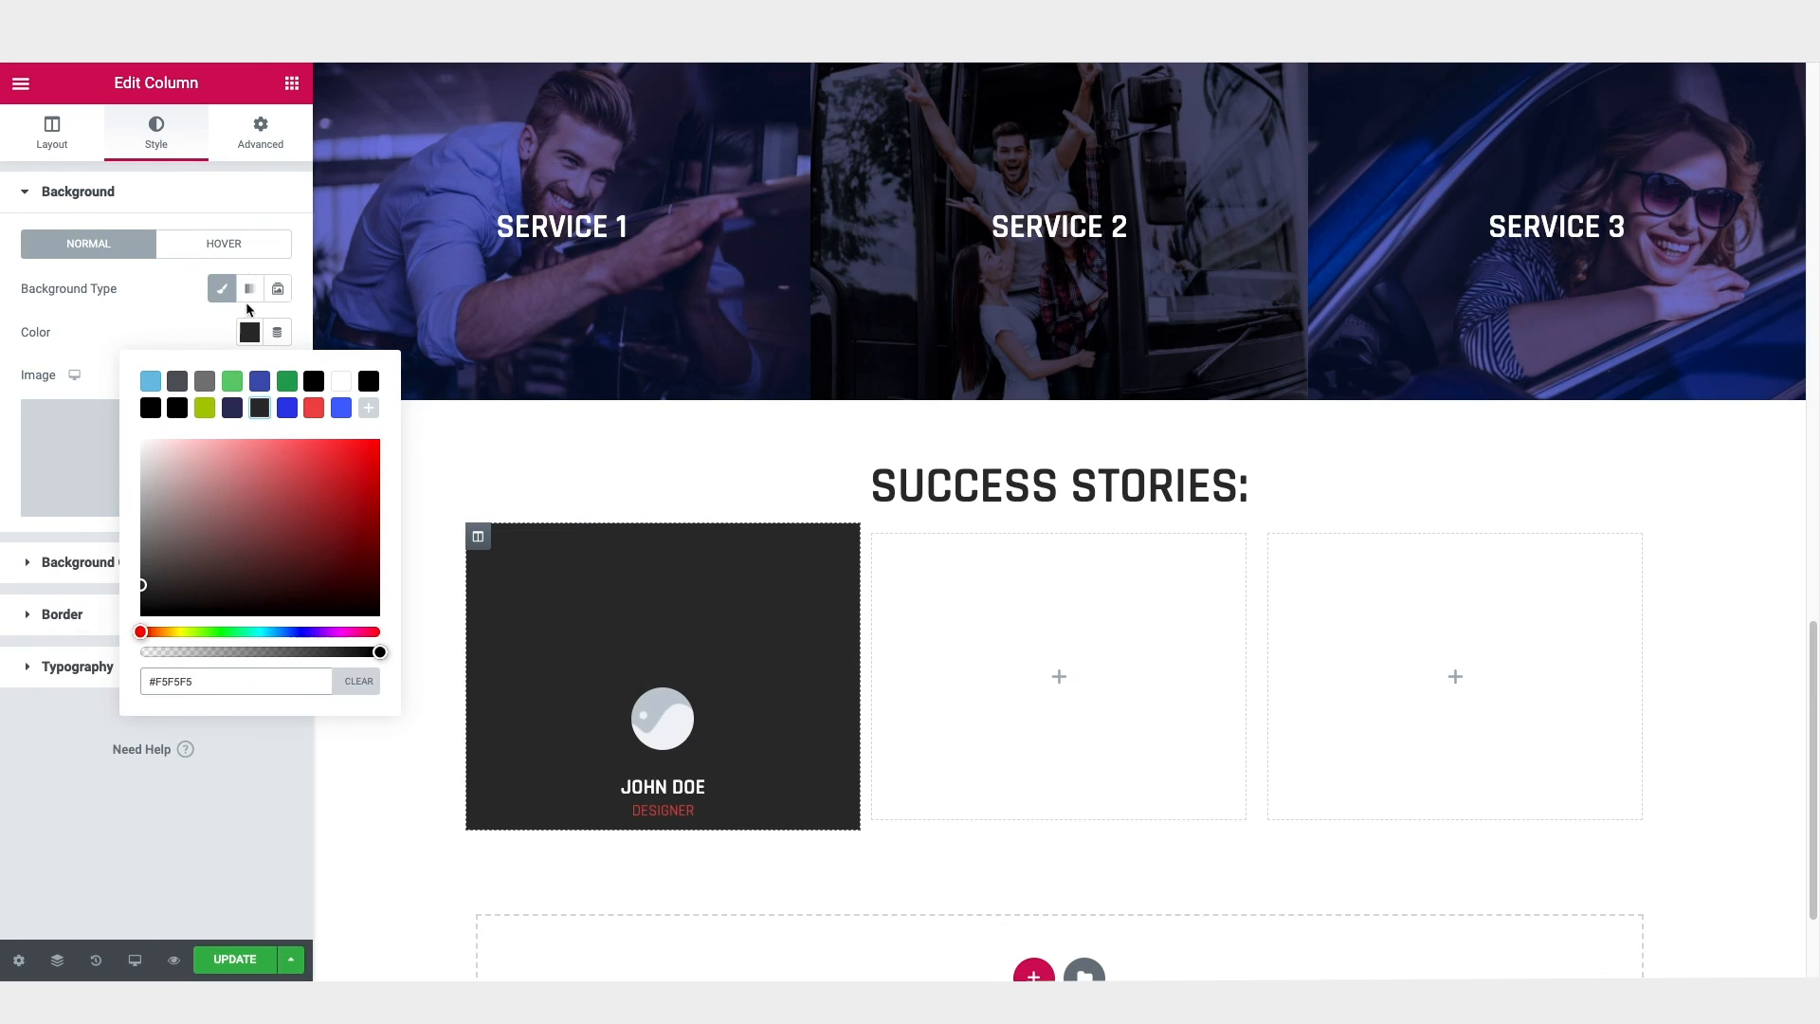
Step: Give the first Success Stories column a gradient background from #F5F5F5 to the dark grey #2D2D2D
{"action": "left_click", "coordinate": [251, 291]}
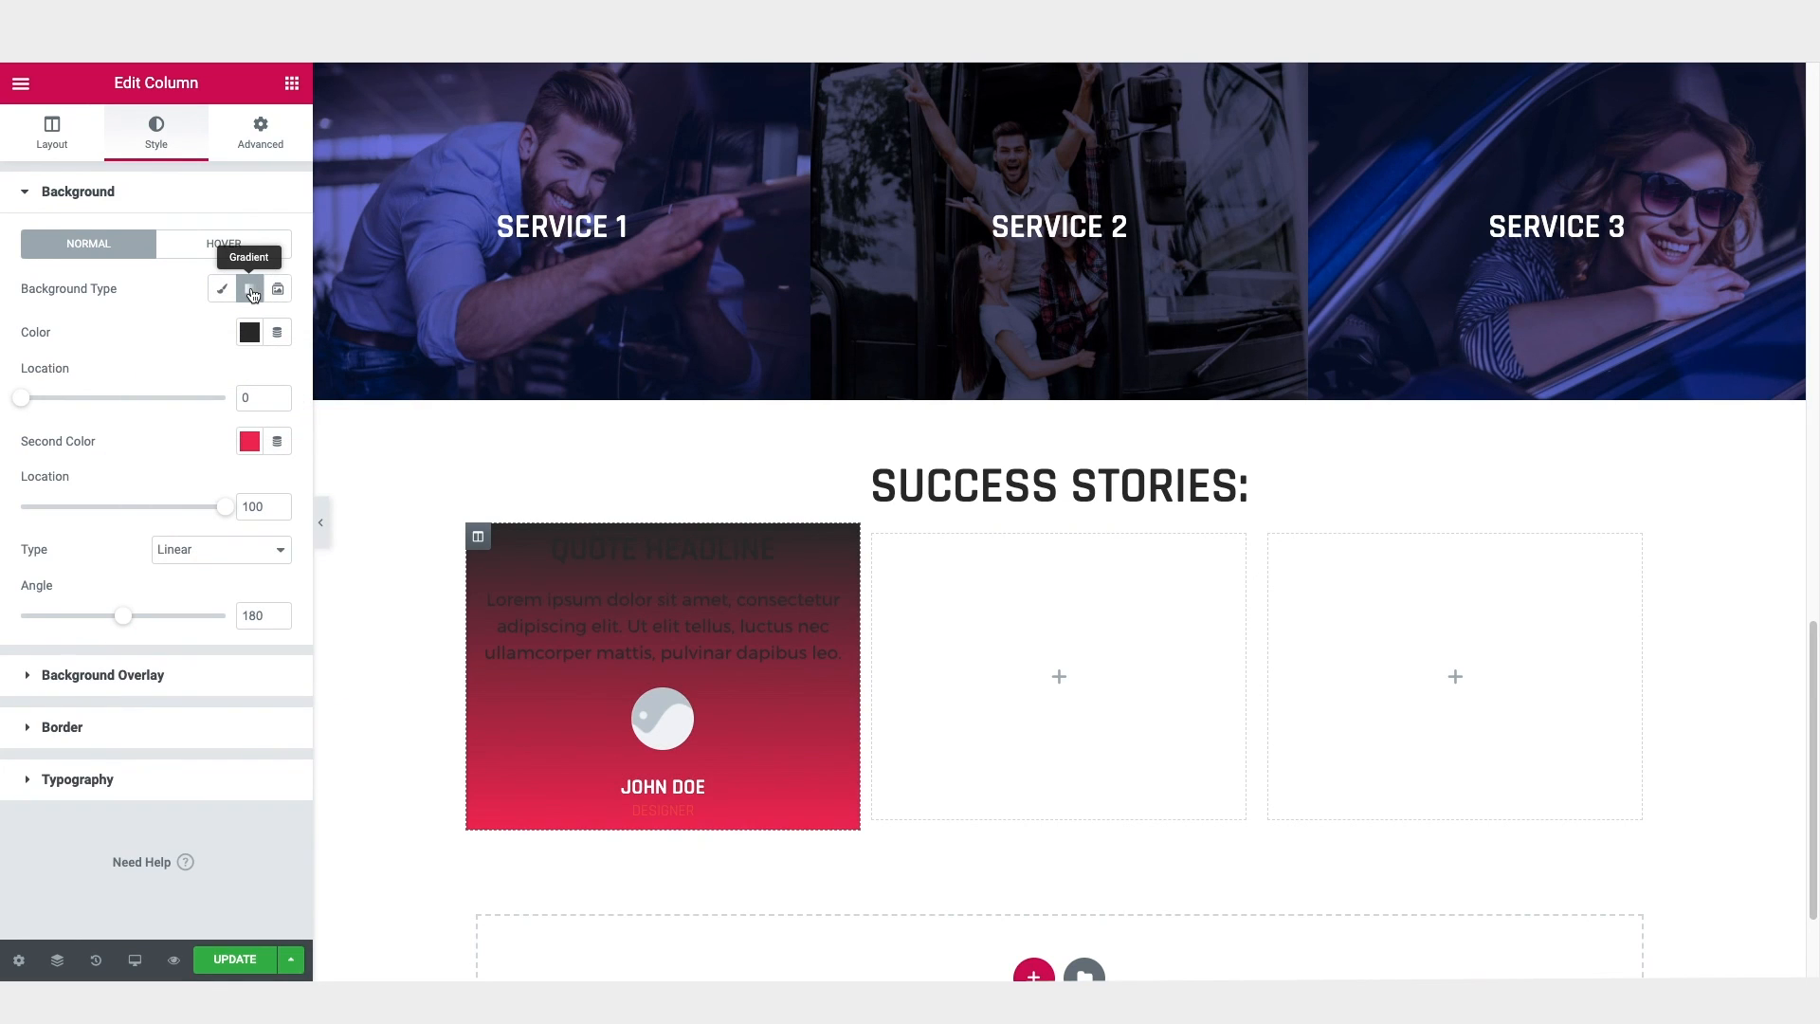
{"action": "left_click", "coordinate": [249, 333]}
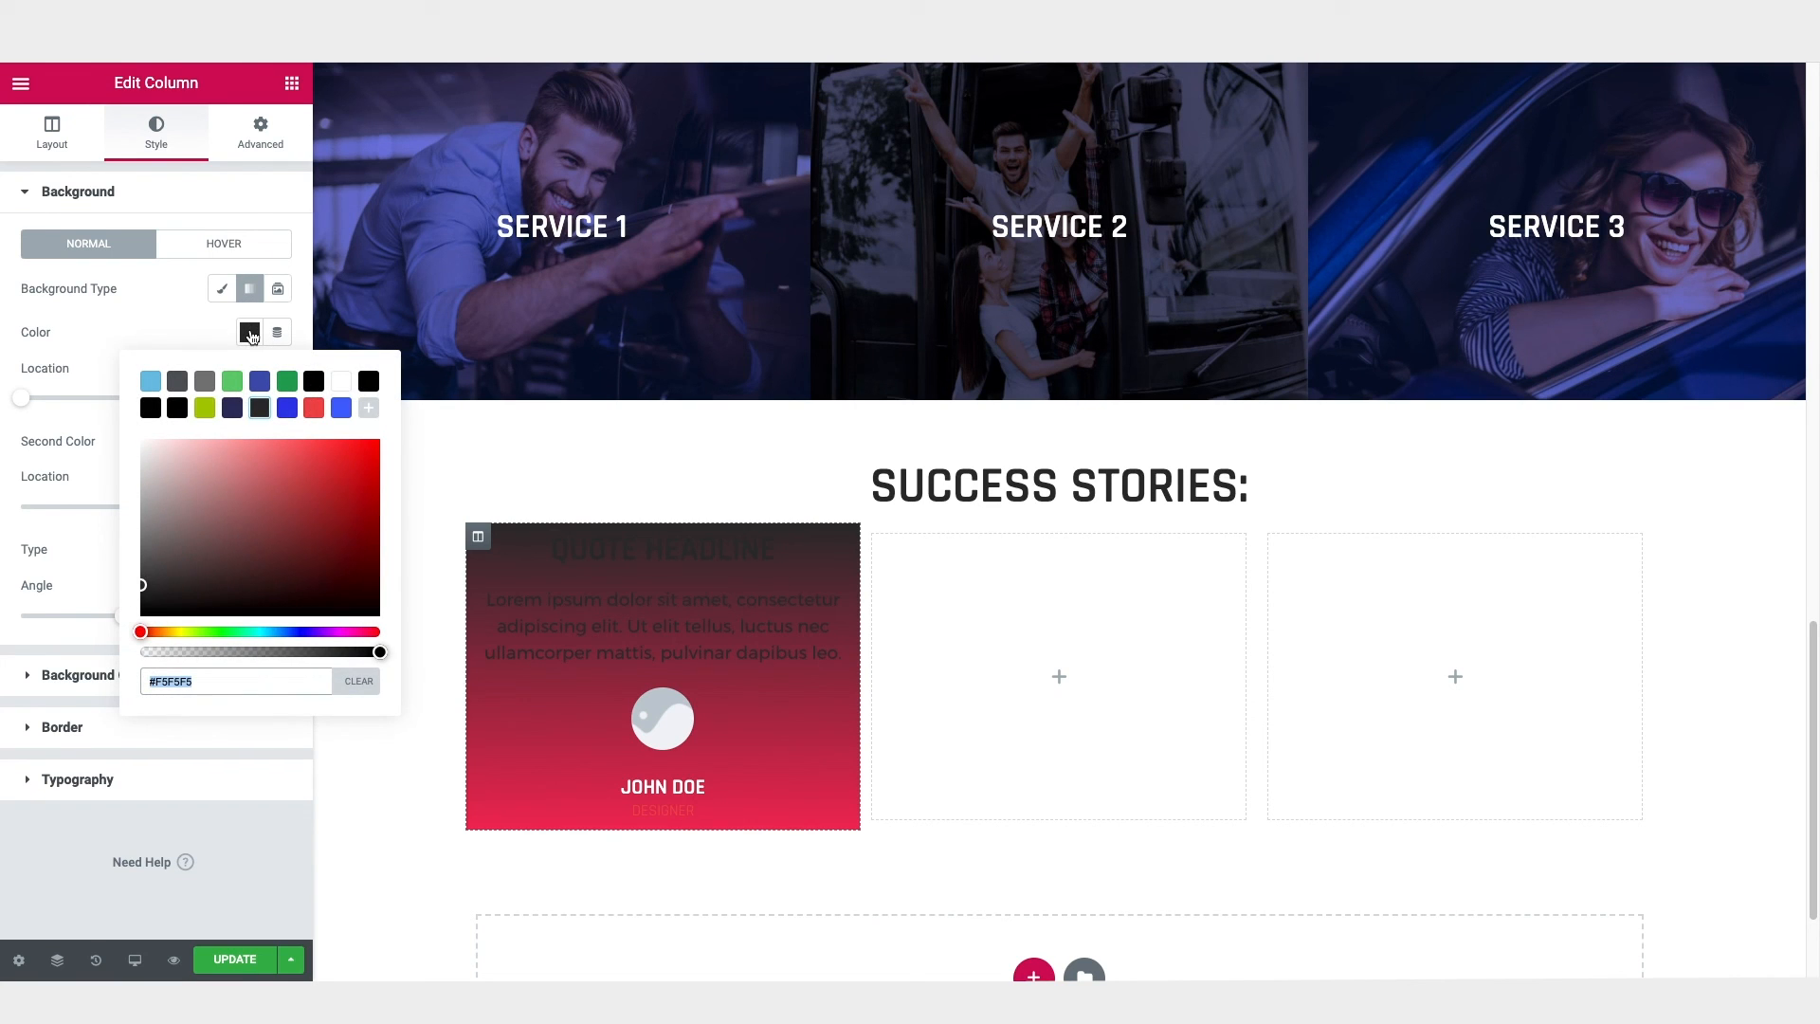
{"action": "type", "text": "#F5F5F5"}
{"action": "left_click", "coordinate": [249, 333]}
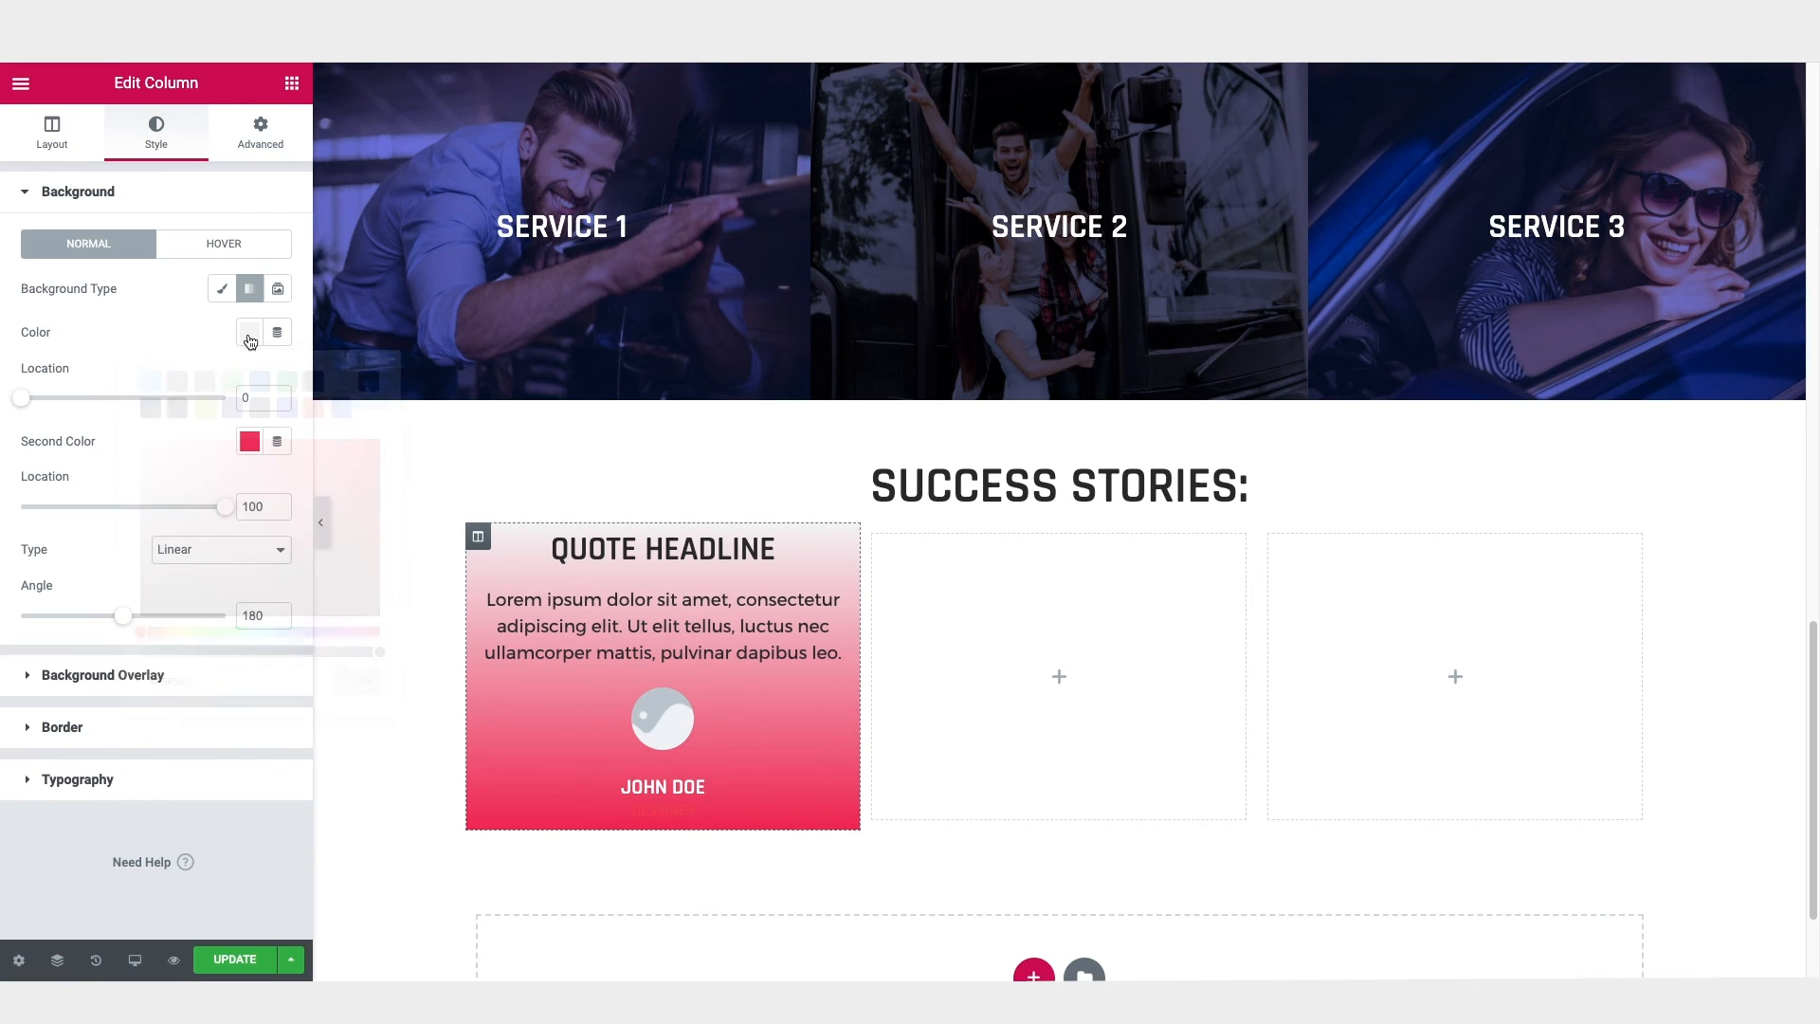
{"action": "left_click", "coordinate": [249, 441]}
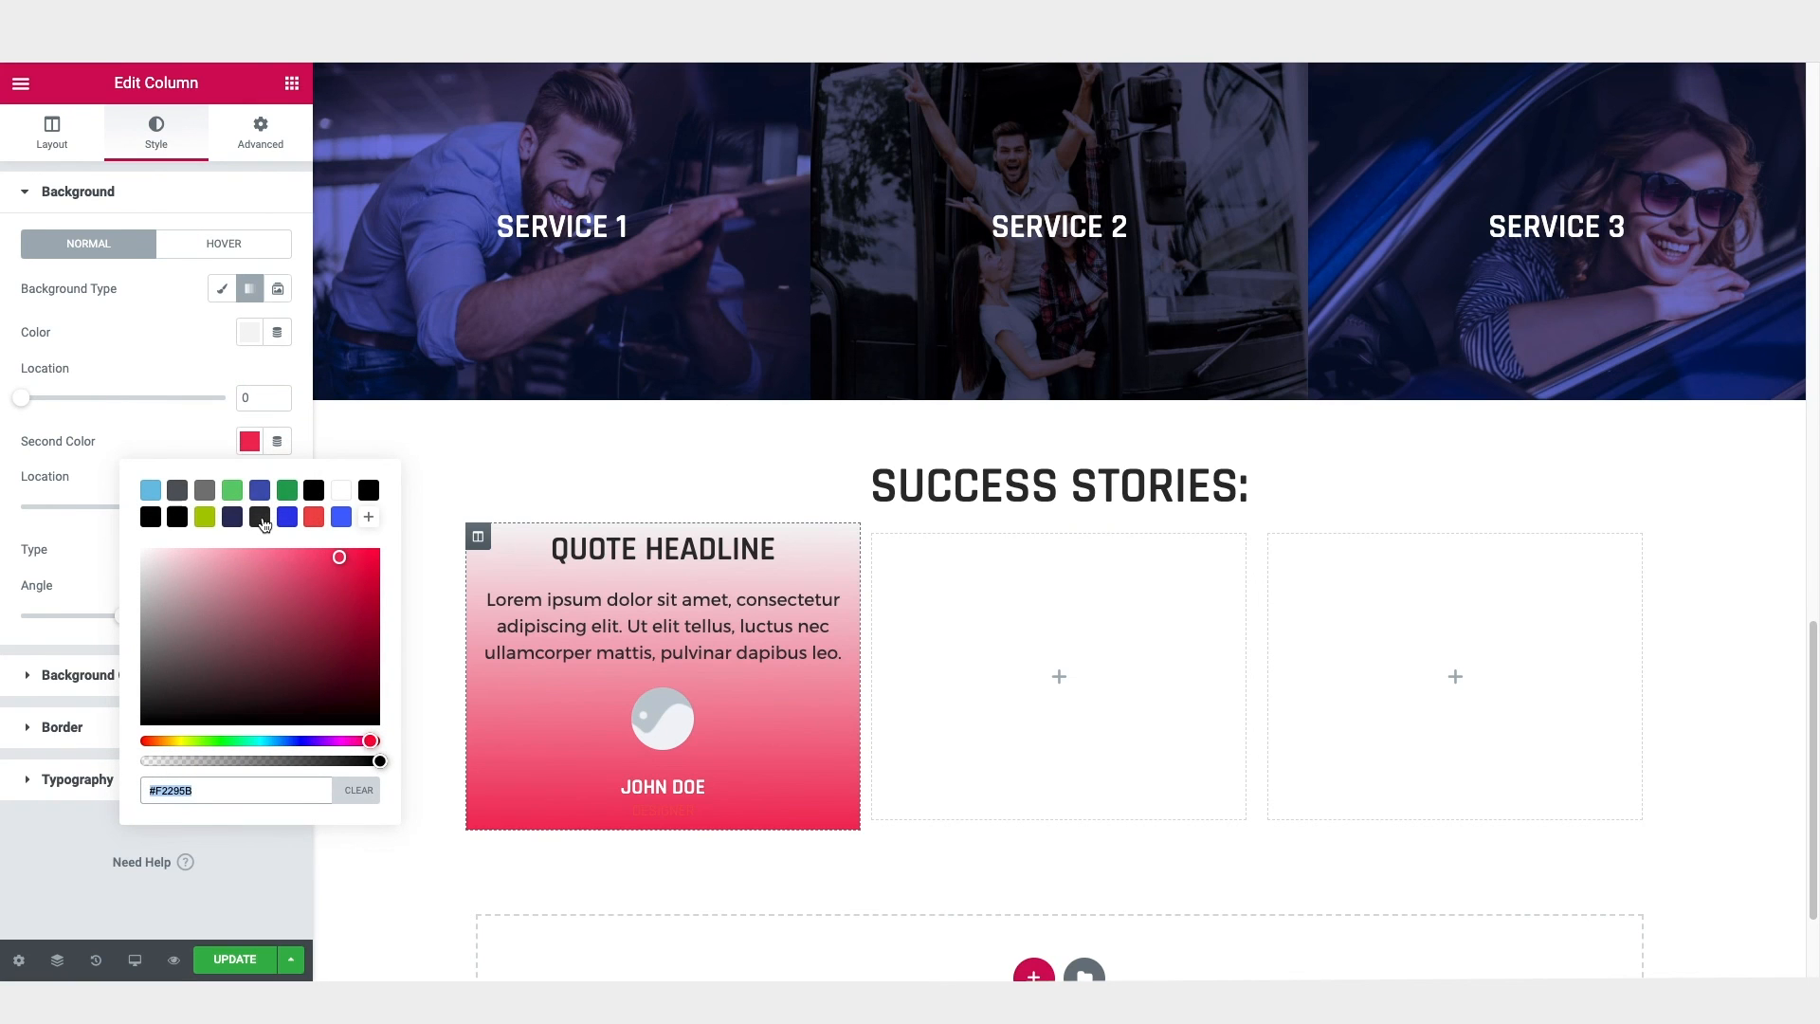
{"action": "left_click", "coordinate": [261, 519]}
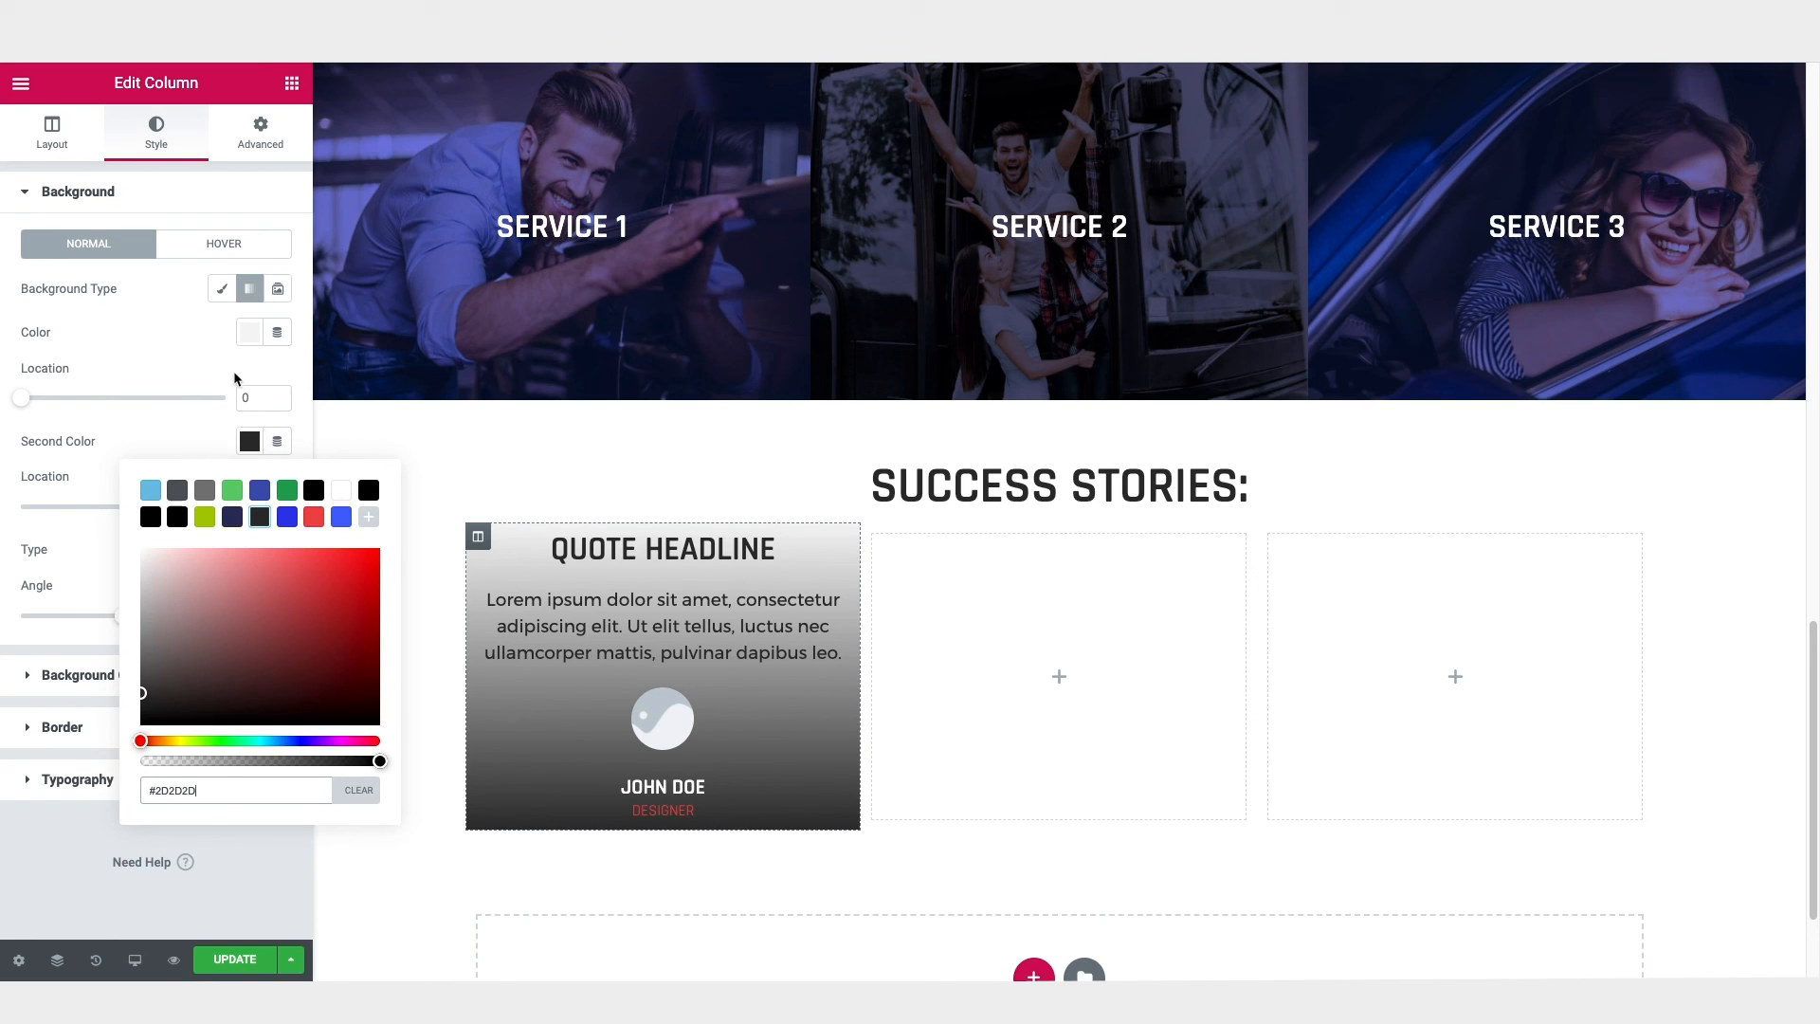
{"action": "left_click", "coordinate": [249, 443]}
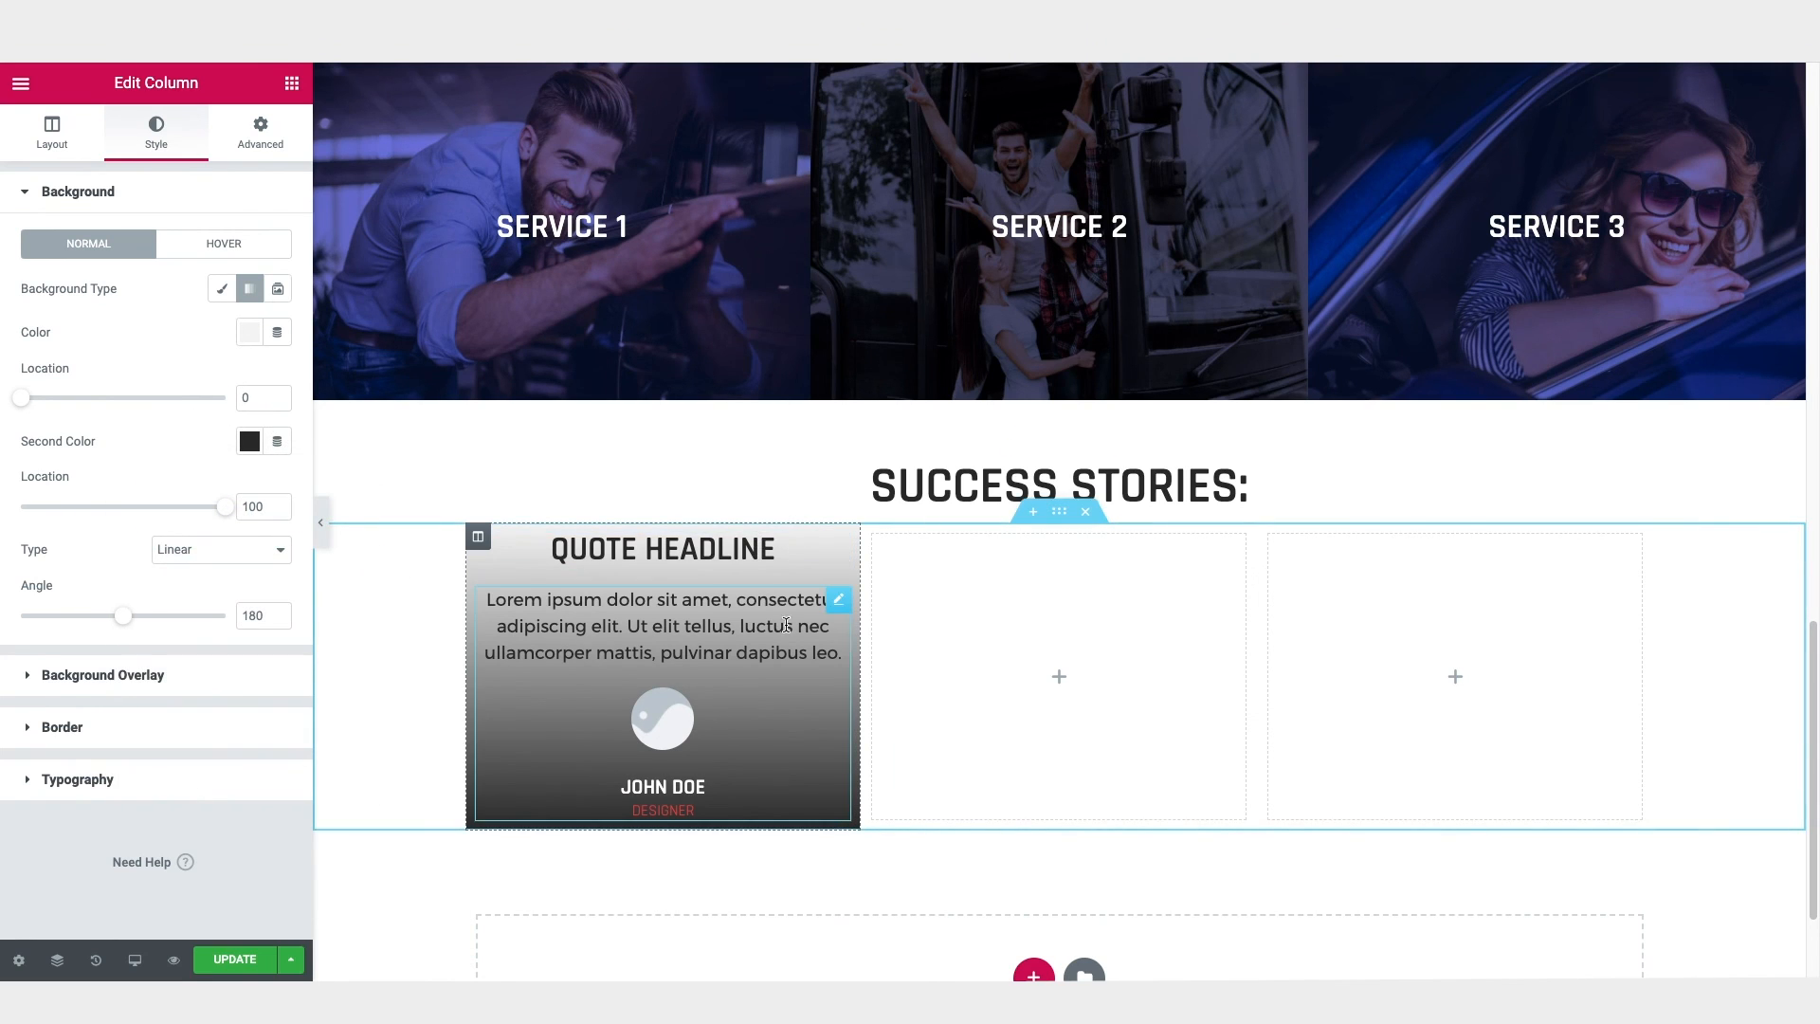
Step: Set the locations of both gradient colours to 65 so the column background splits sharply behind the testimonial's image
{"action": "left_click_drag", "start_coordinate": [18, 402], "coordinate": [119, 399]}
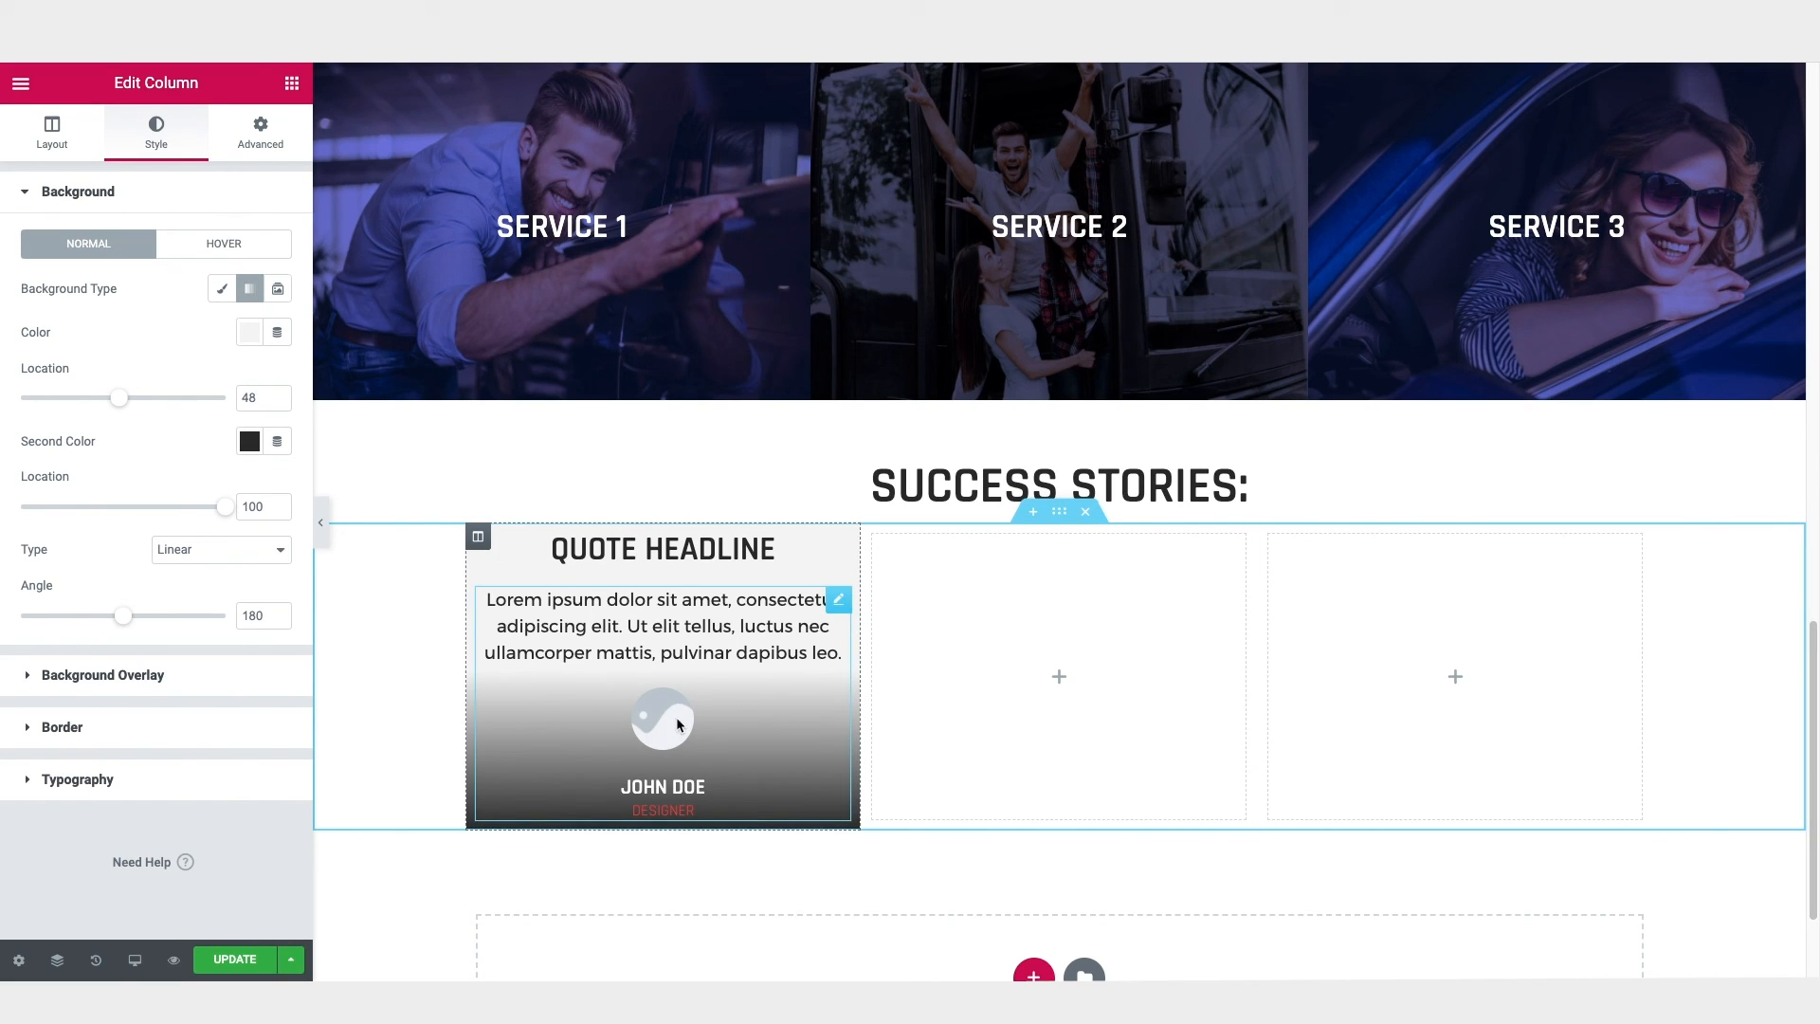
{"action": "left_click_drag", "start_coordinate": [118, 398], "coordinate": [131, 398]}
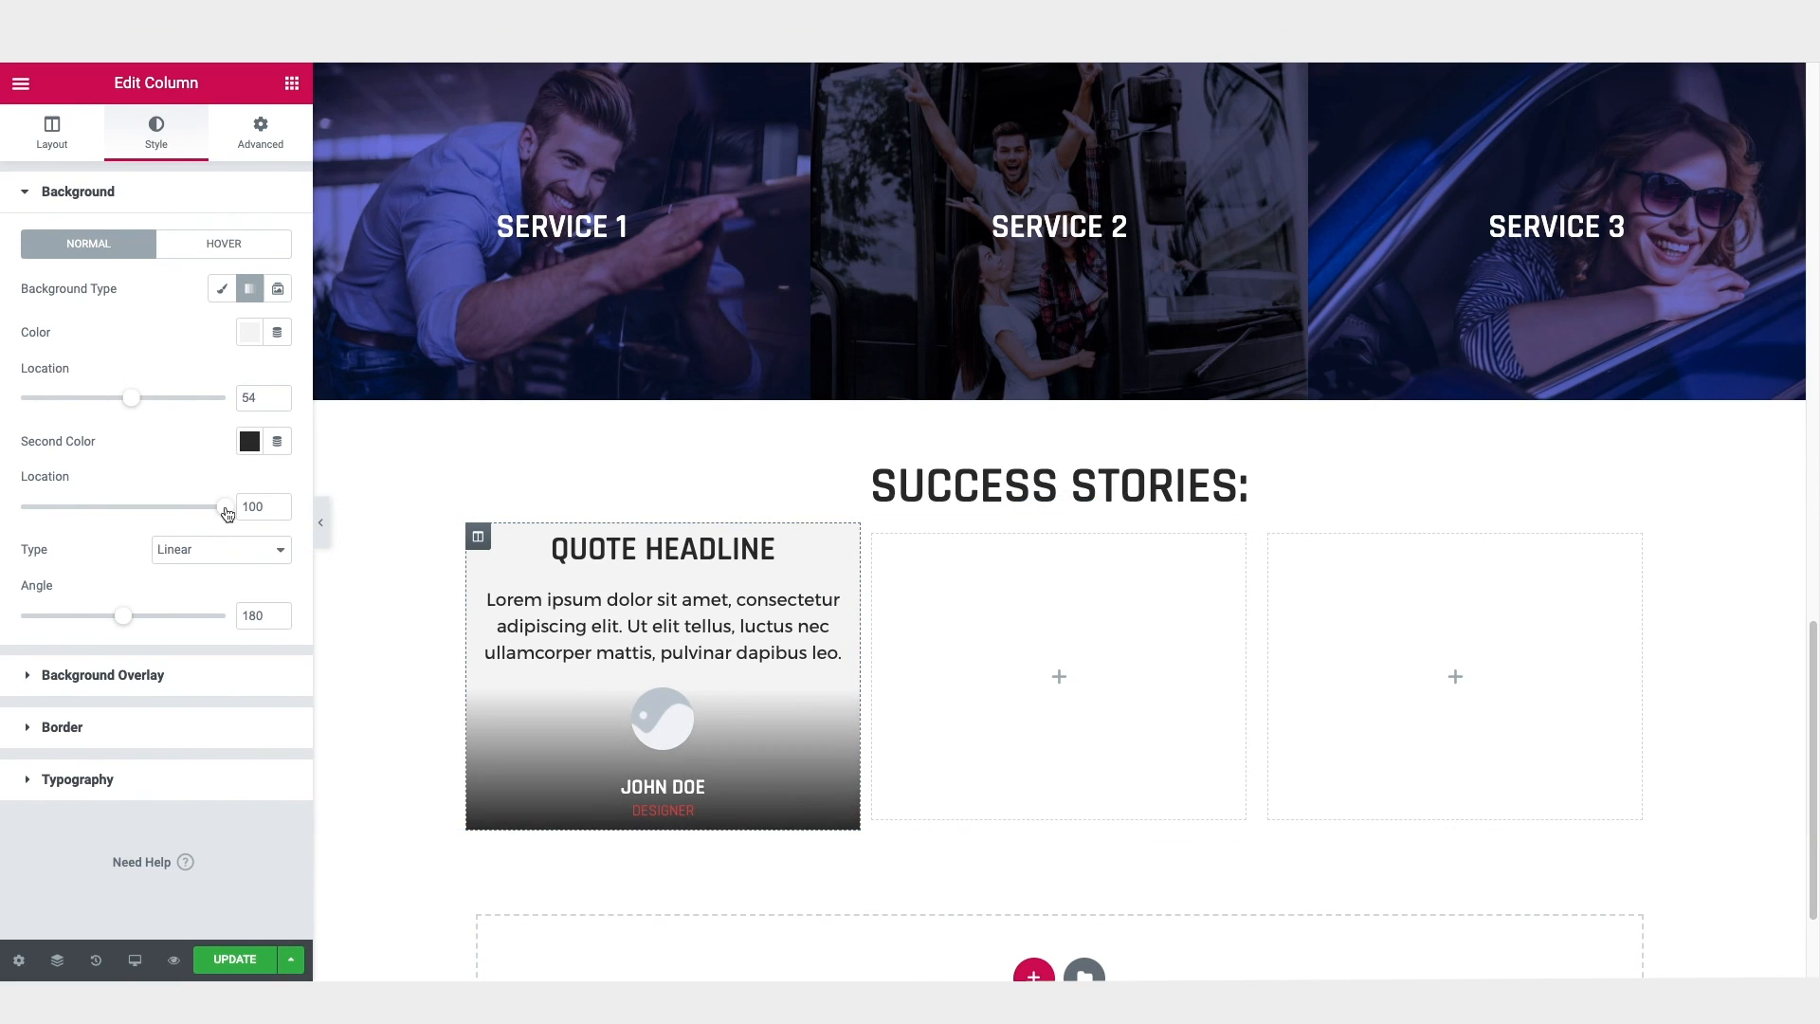
{"action": "left_click_drag", "start_coordinate": [227, 512], "coordinate": [131, 513]}
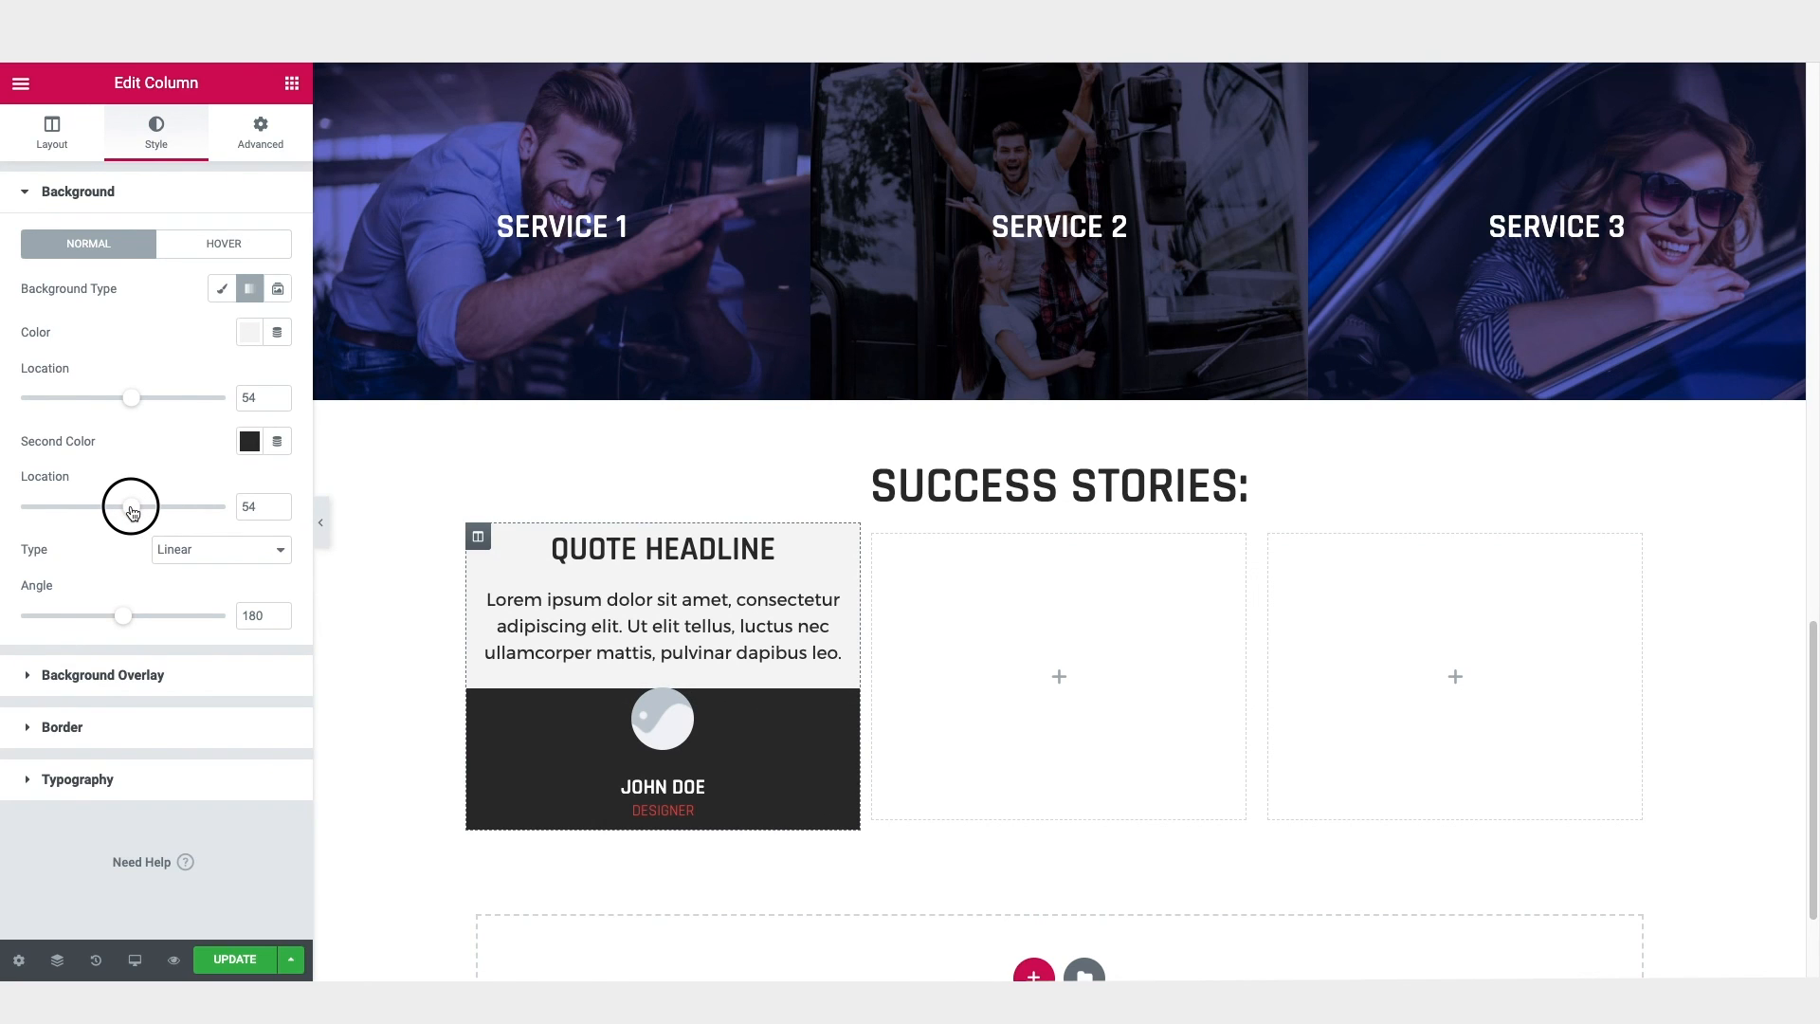
{"action": "left_click_drag", "start_coordinate": [132, 513], "coordinate": [156, 516]}
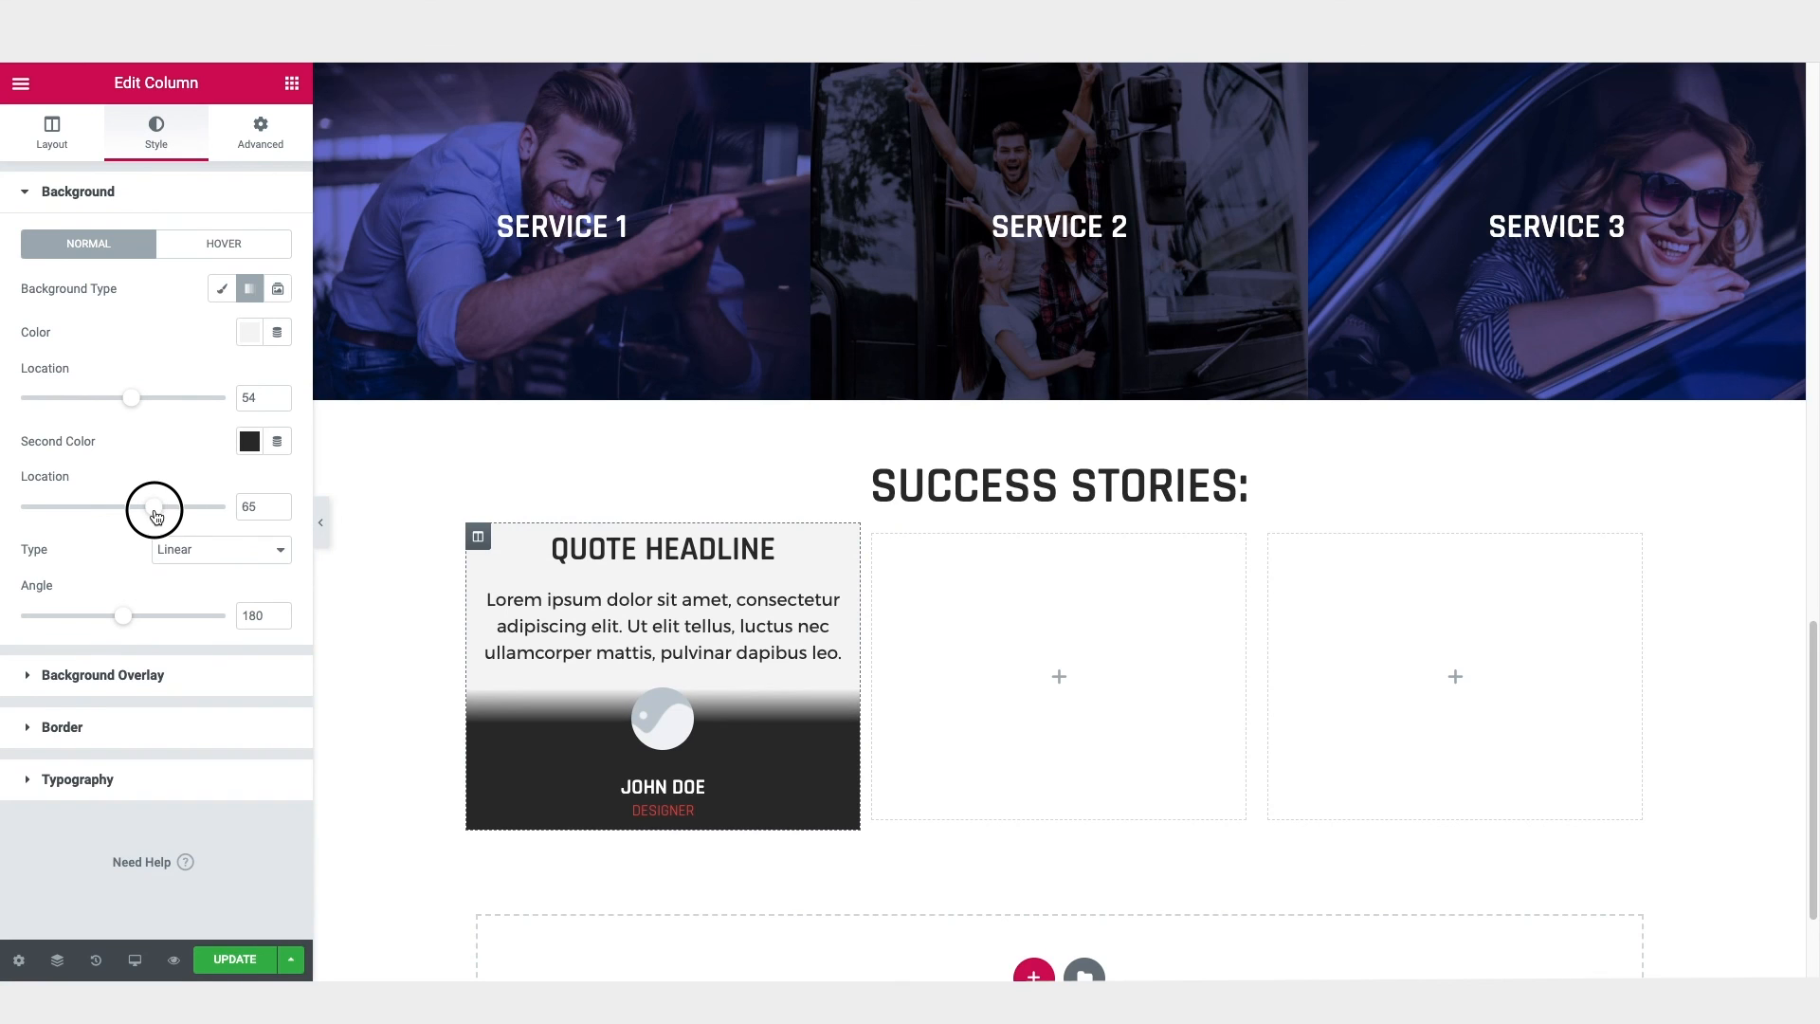
{"action": "left_click_drag", "start_coordinate": [253, 397], "coordinate": [226, 396]}
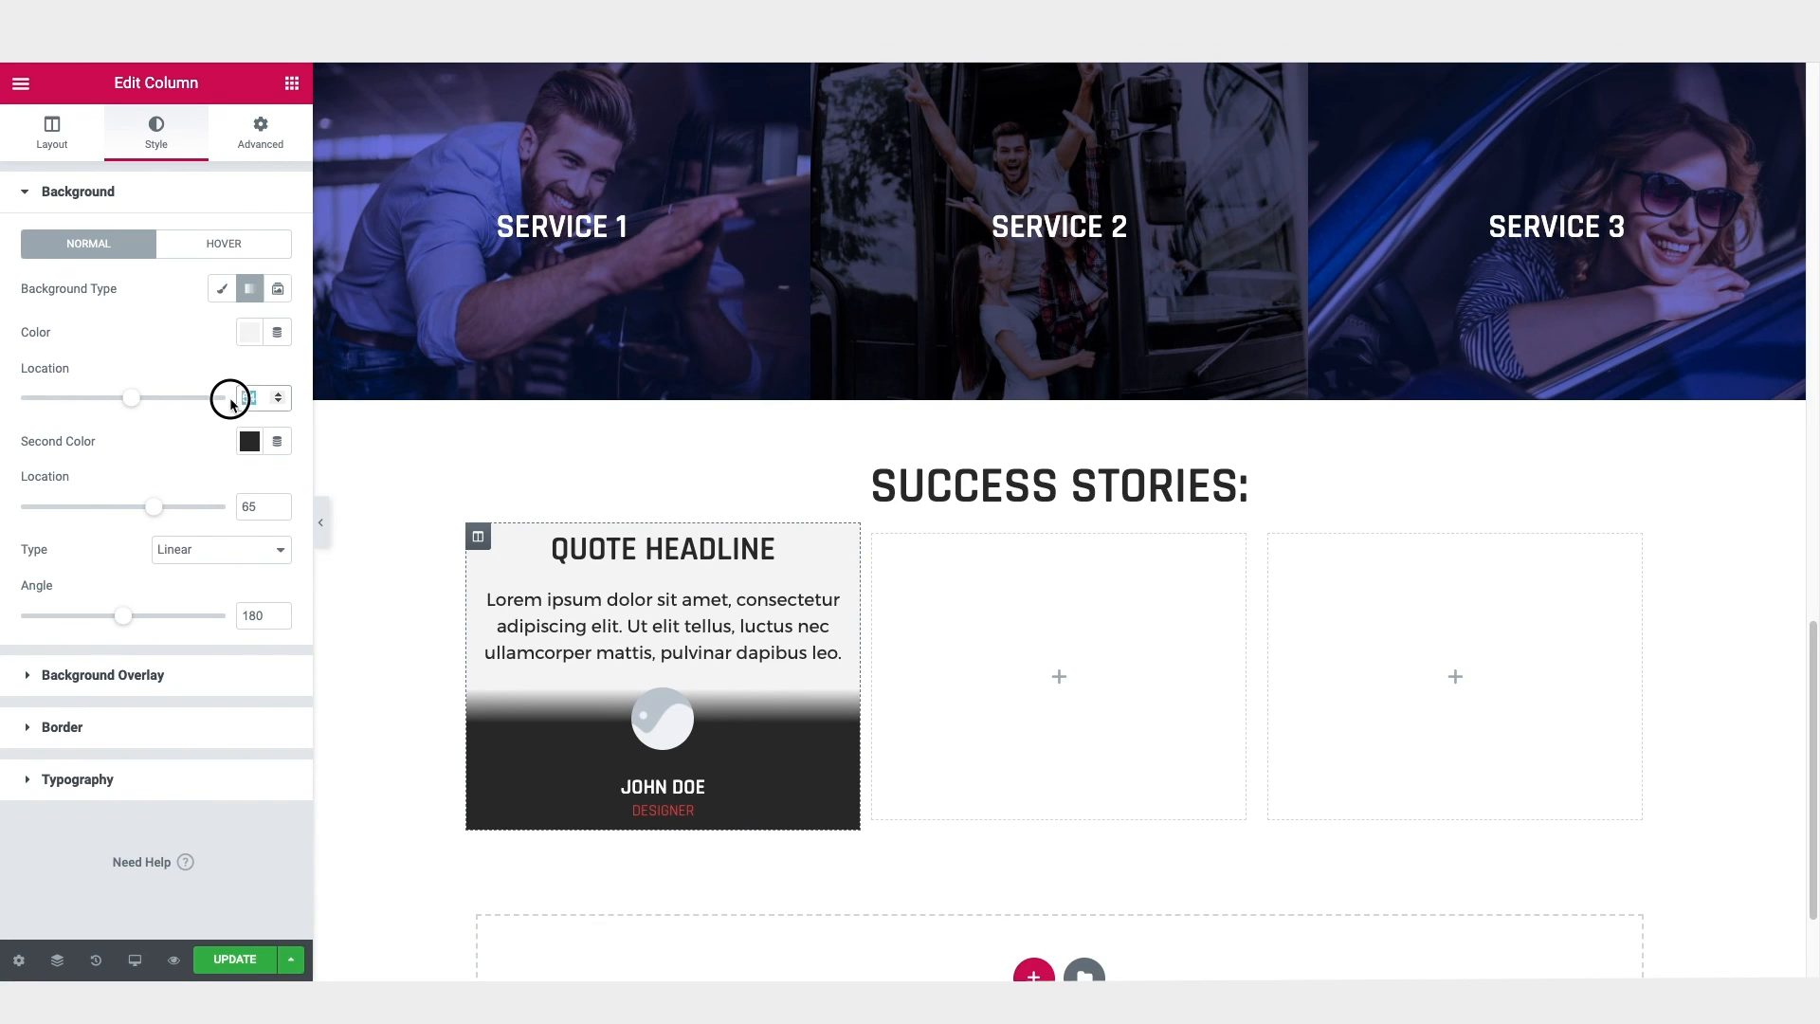
{"action": "type", "text": "65"}
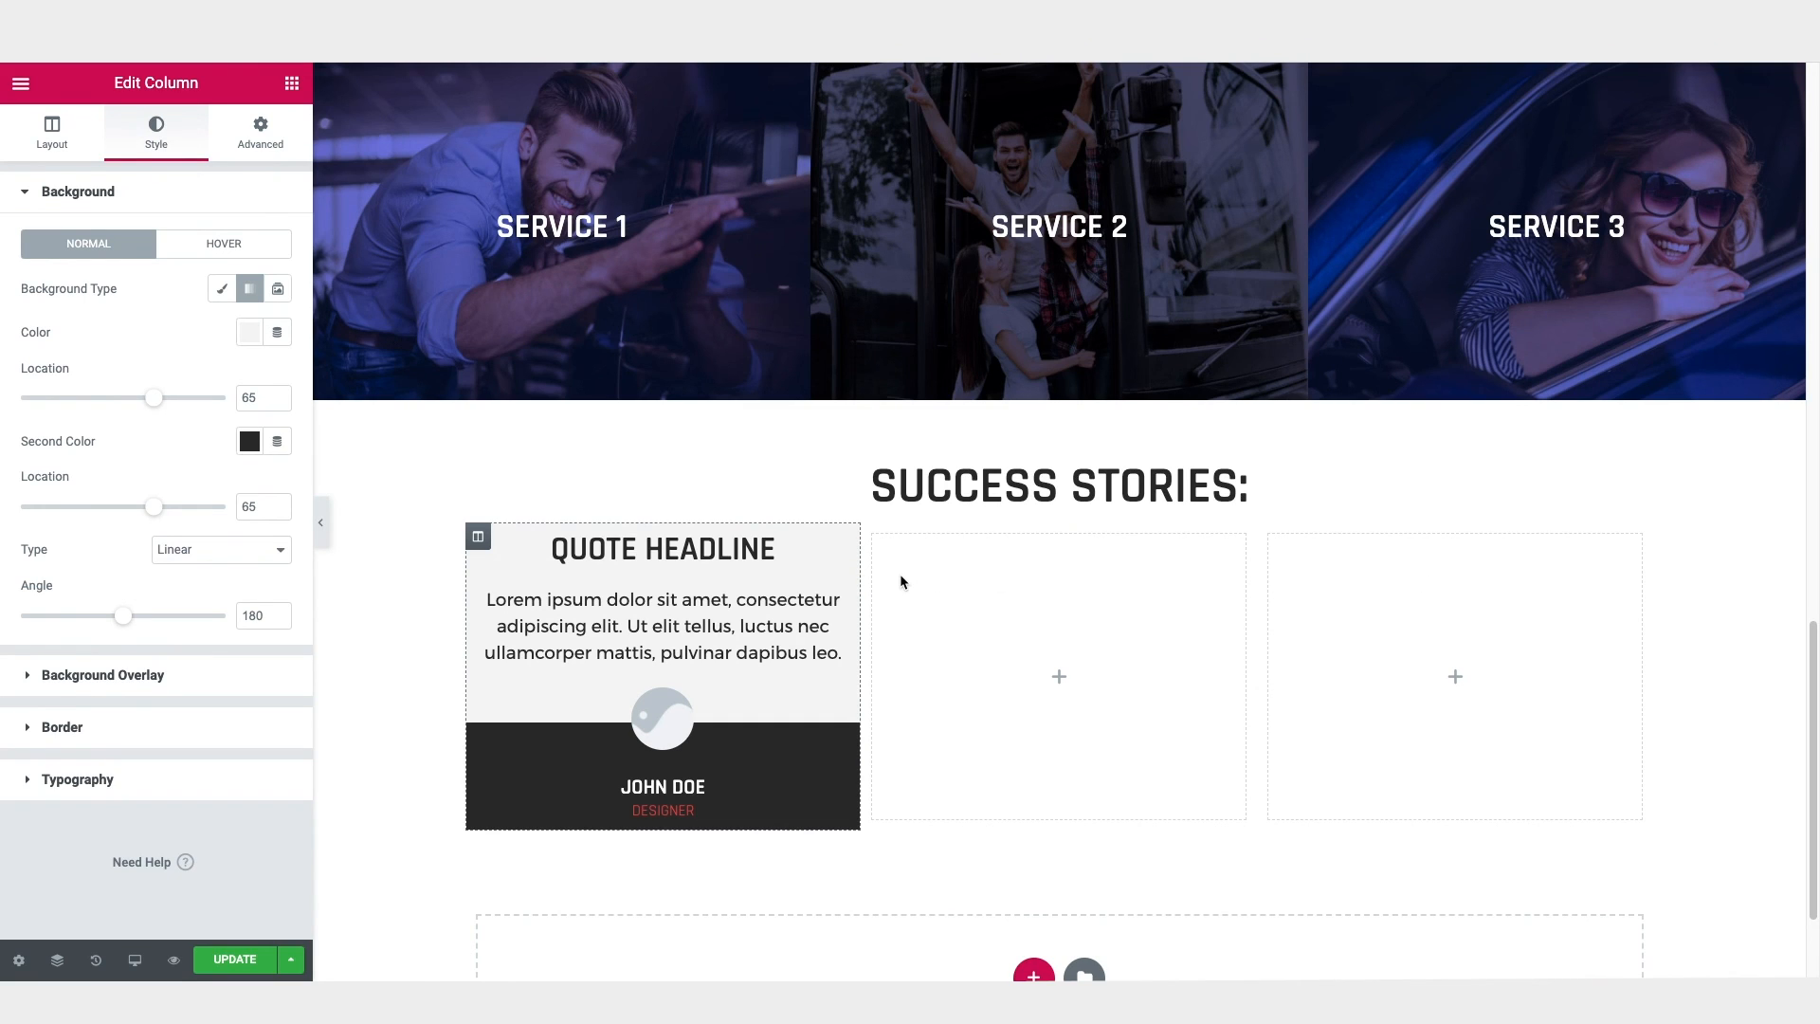
Step: Set the column's unlinked margins to 10 px right and left with 0 top and bottom, and its padding to 30 px all around
{"action": "left_click", "coordinate": [477, 540]}
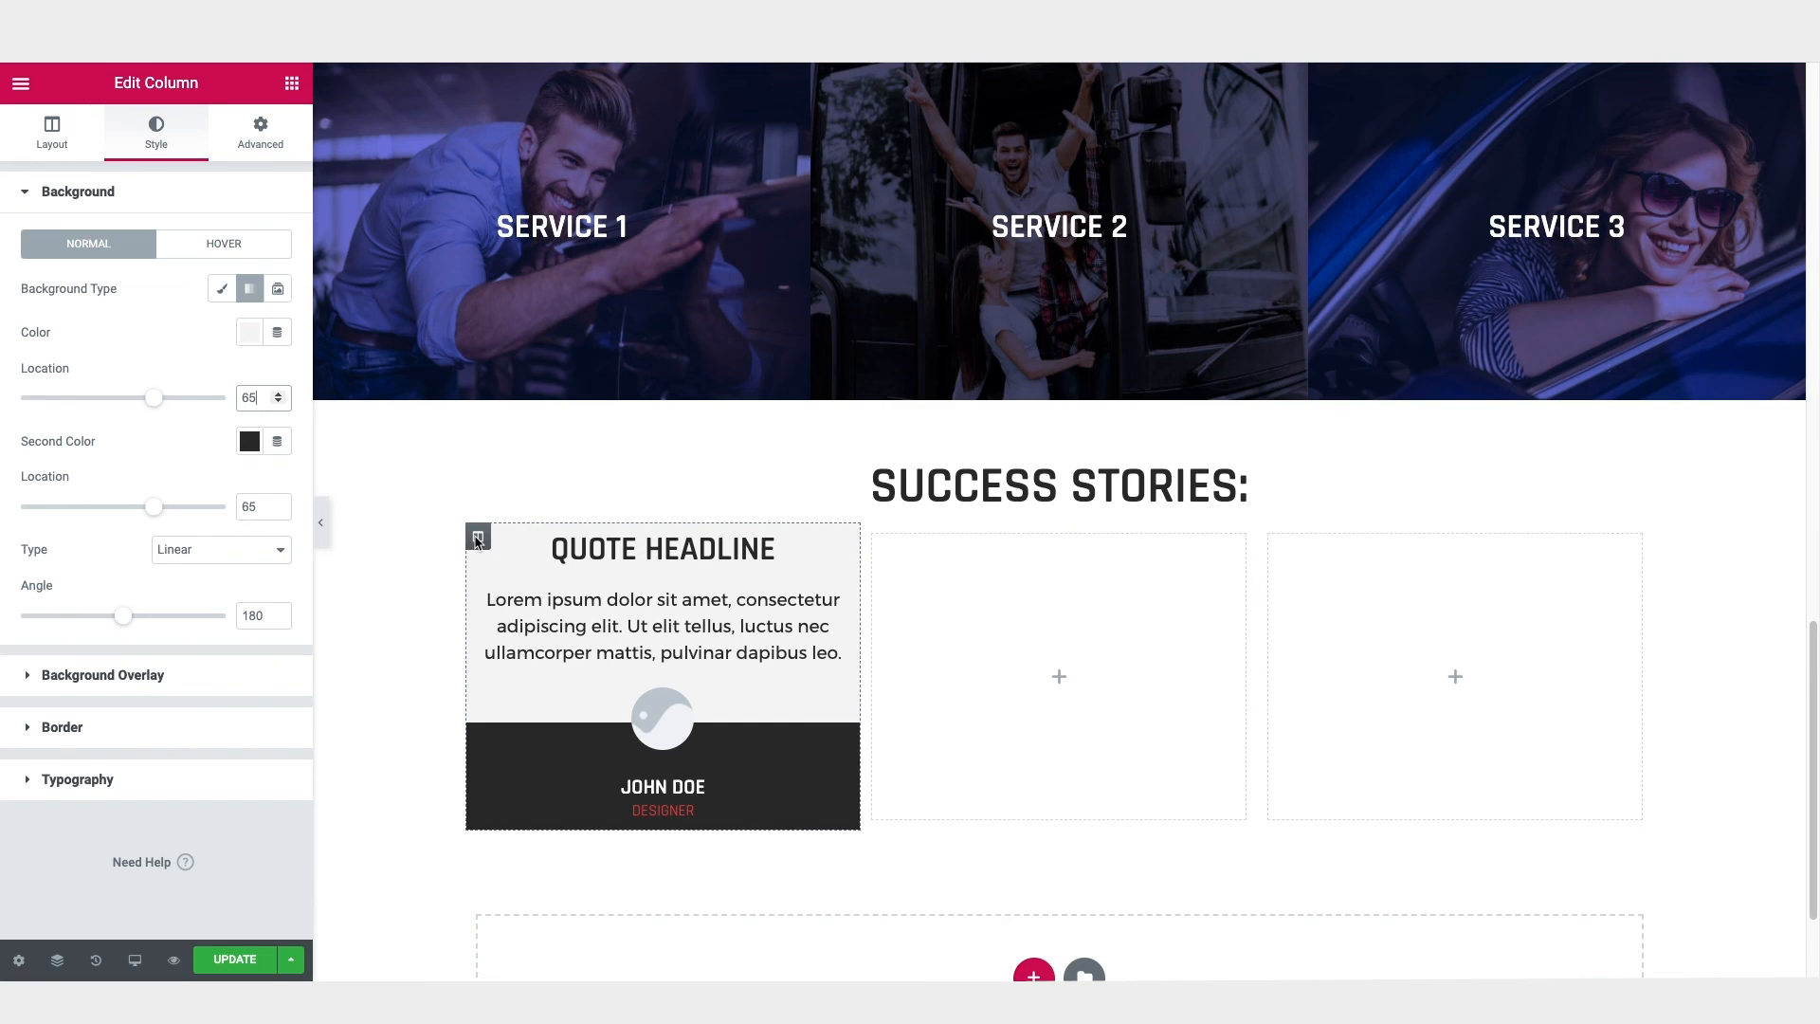
{"action": "left_click", "coordinate": [264, 148]}
{"action": "left_click", "coordinate": [263, 280]}
{"action": "left_click", "coordinate": [88, 280]}
{"action": "type", "text": "10"}
{"action": "left_click", "coordinate": [199, 280]}
{"action": "type", "text": "1"}
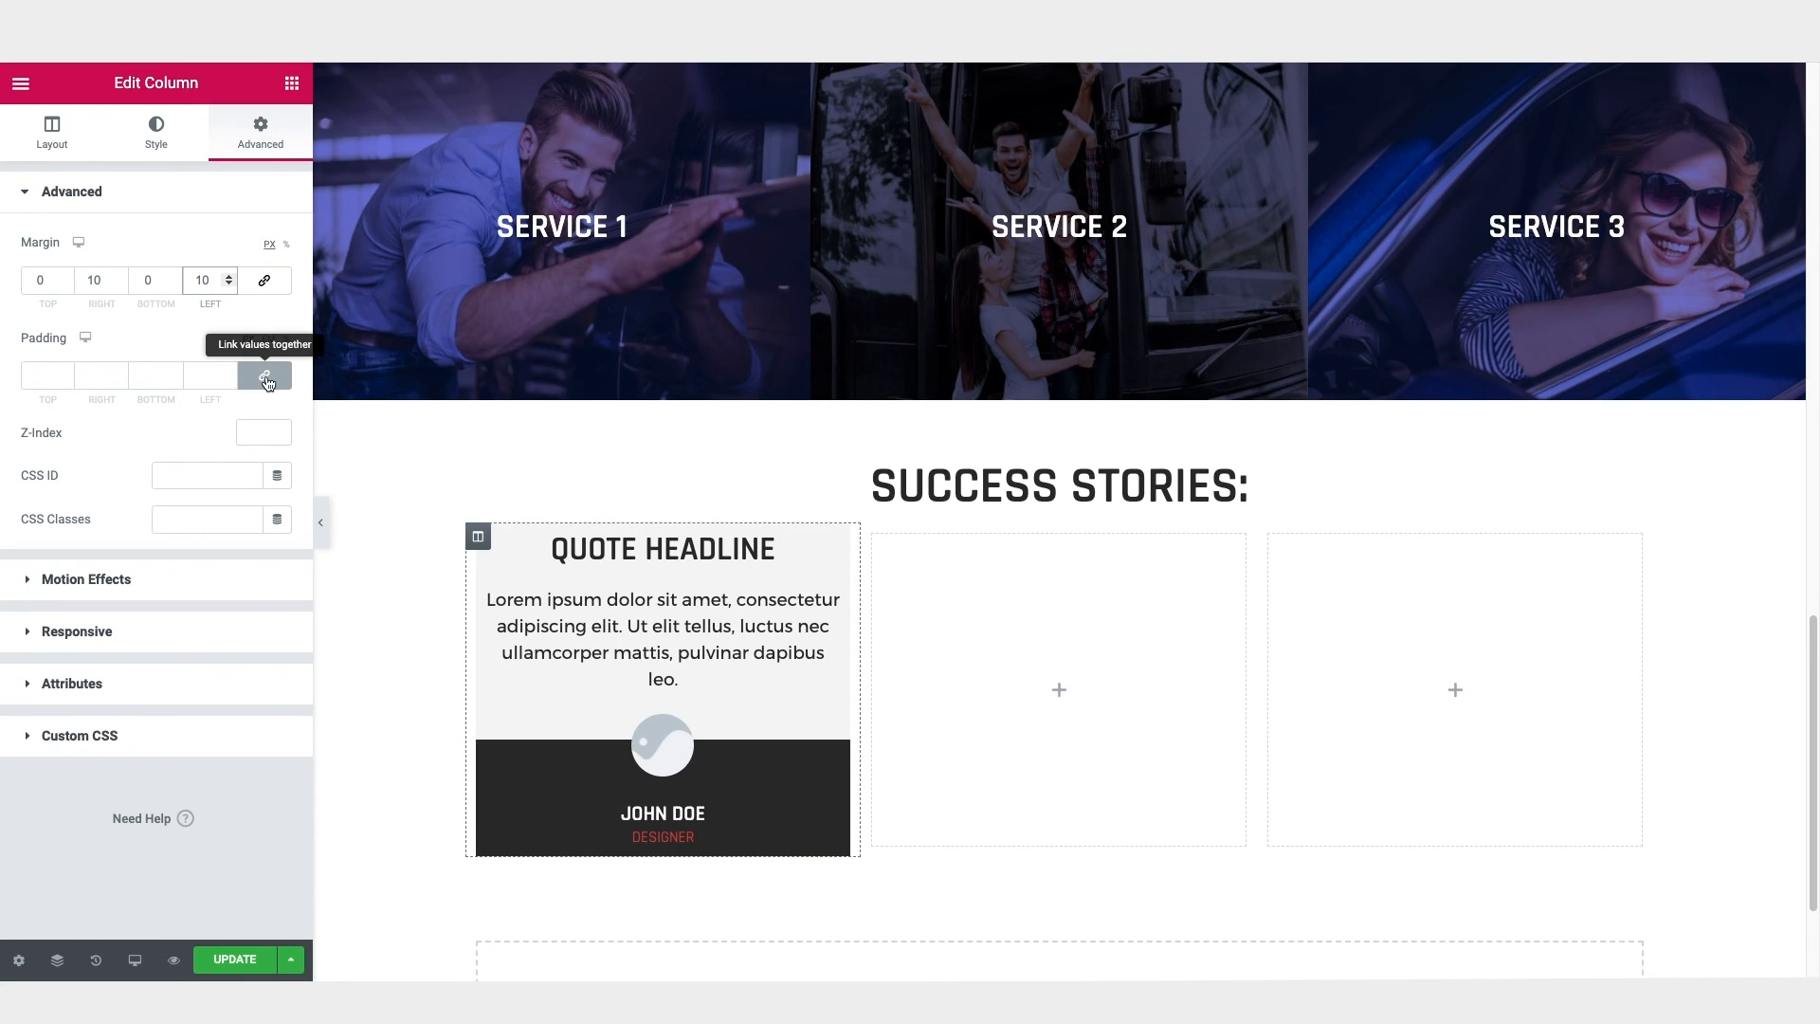
{"action": "left_click", "coordinate": [44, 377]}
{"action": "type", "text": "30"}
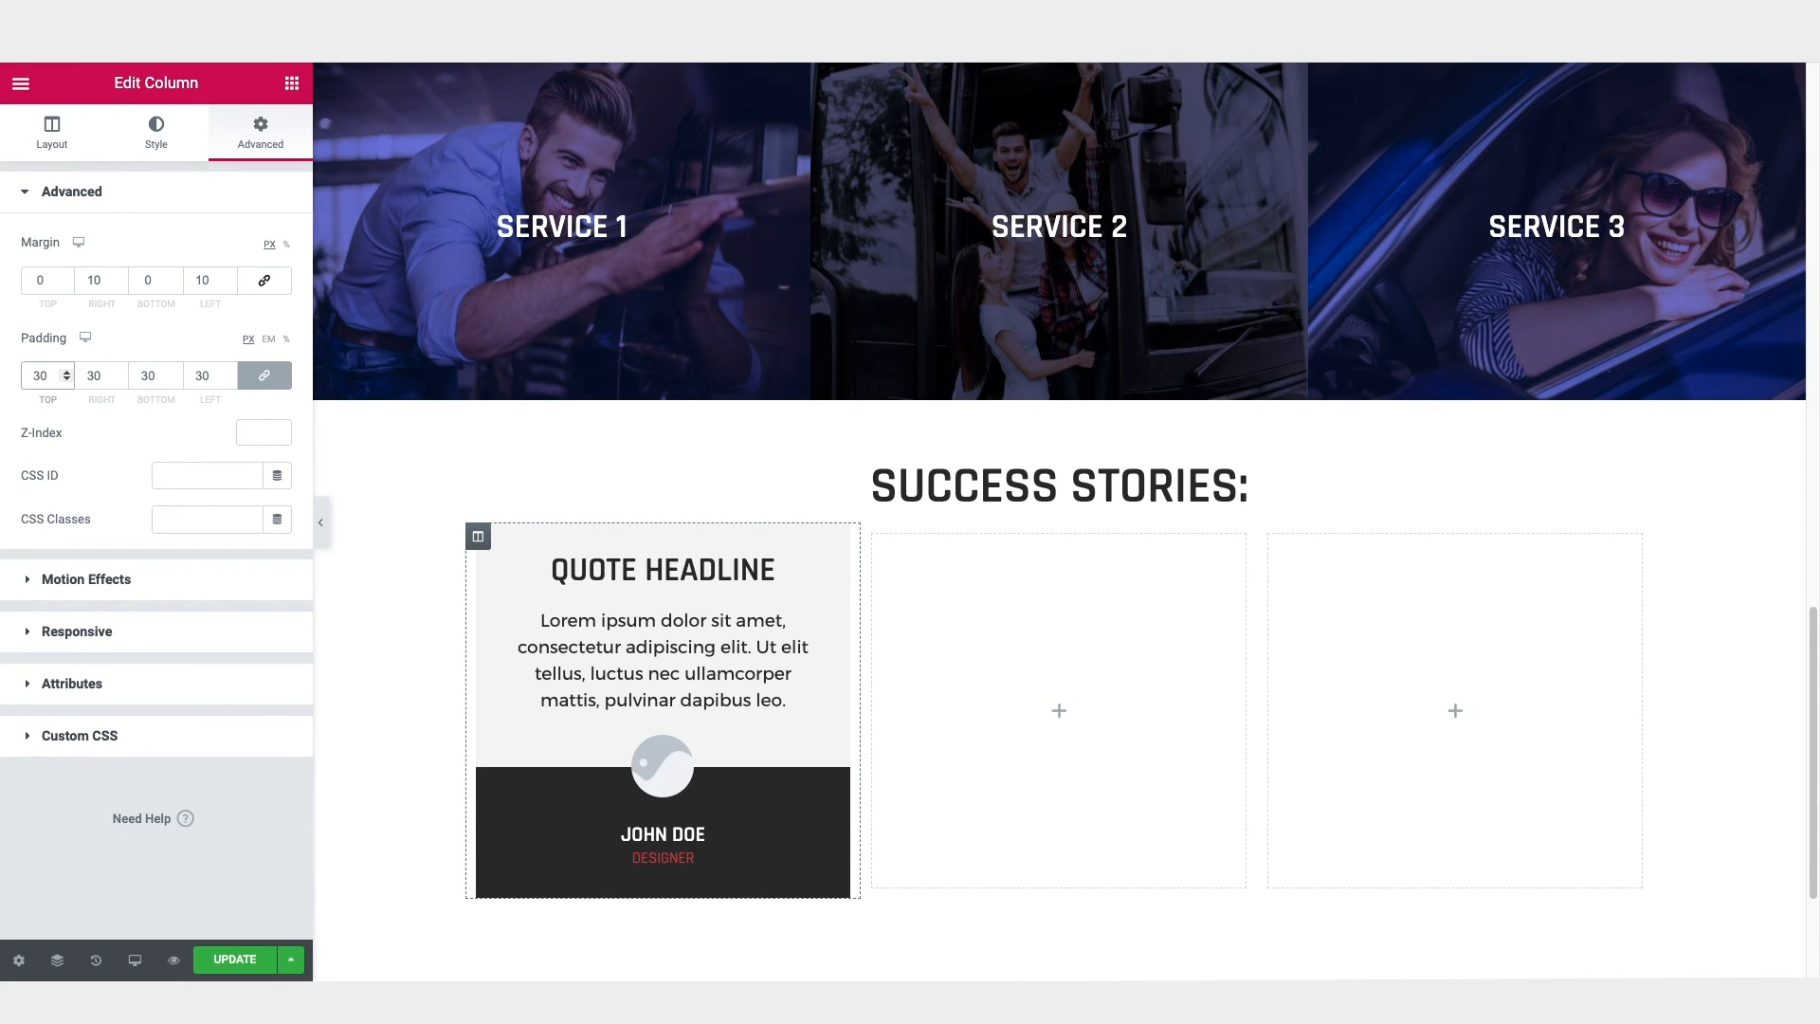
Step: Delete the two empty columns beside the testimonial column in the Success Stories section
{"action": "right_click", "coordinate": [880, 540]}
{"action": "left_click", "coordinate": [976, 831]}
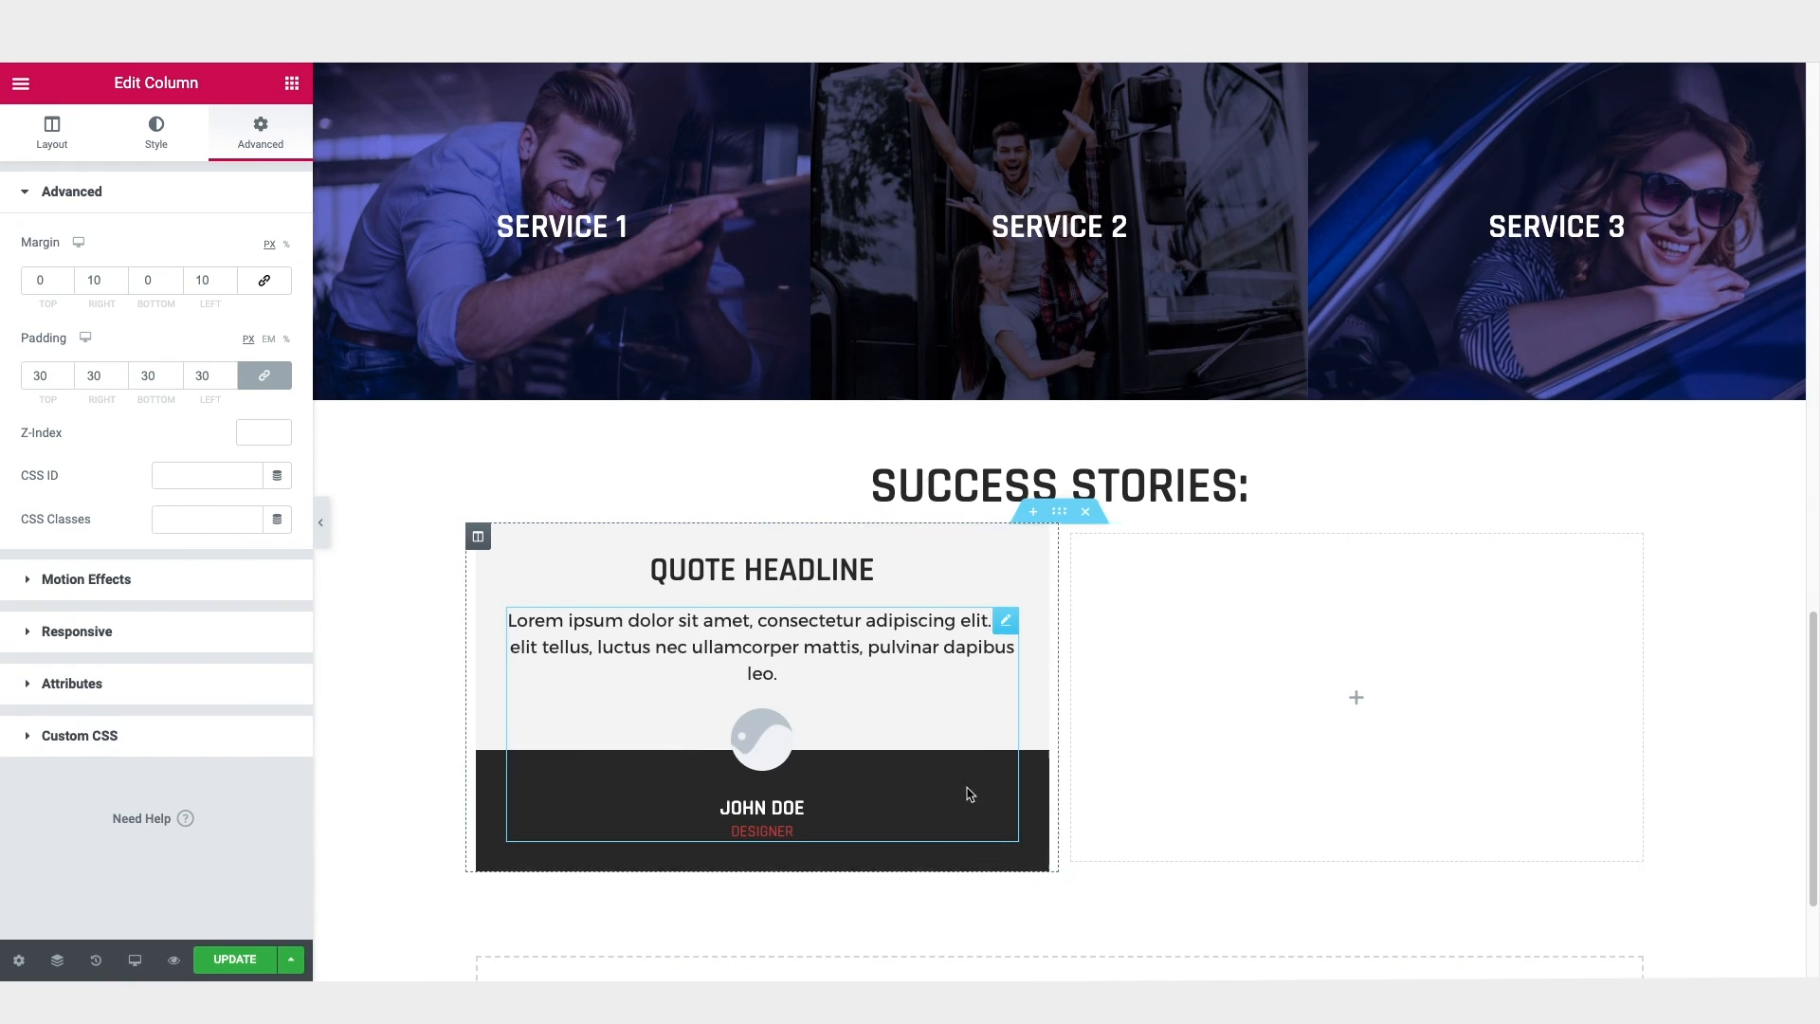
{"action": "right_click", "coordinate": [1080, 547]}
{"action": "left_click", "coordinate": [1126, 834]}
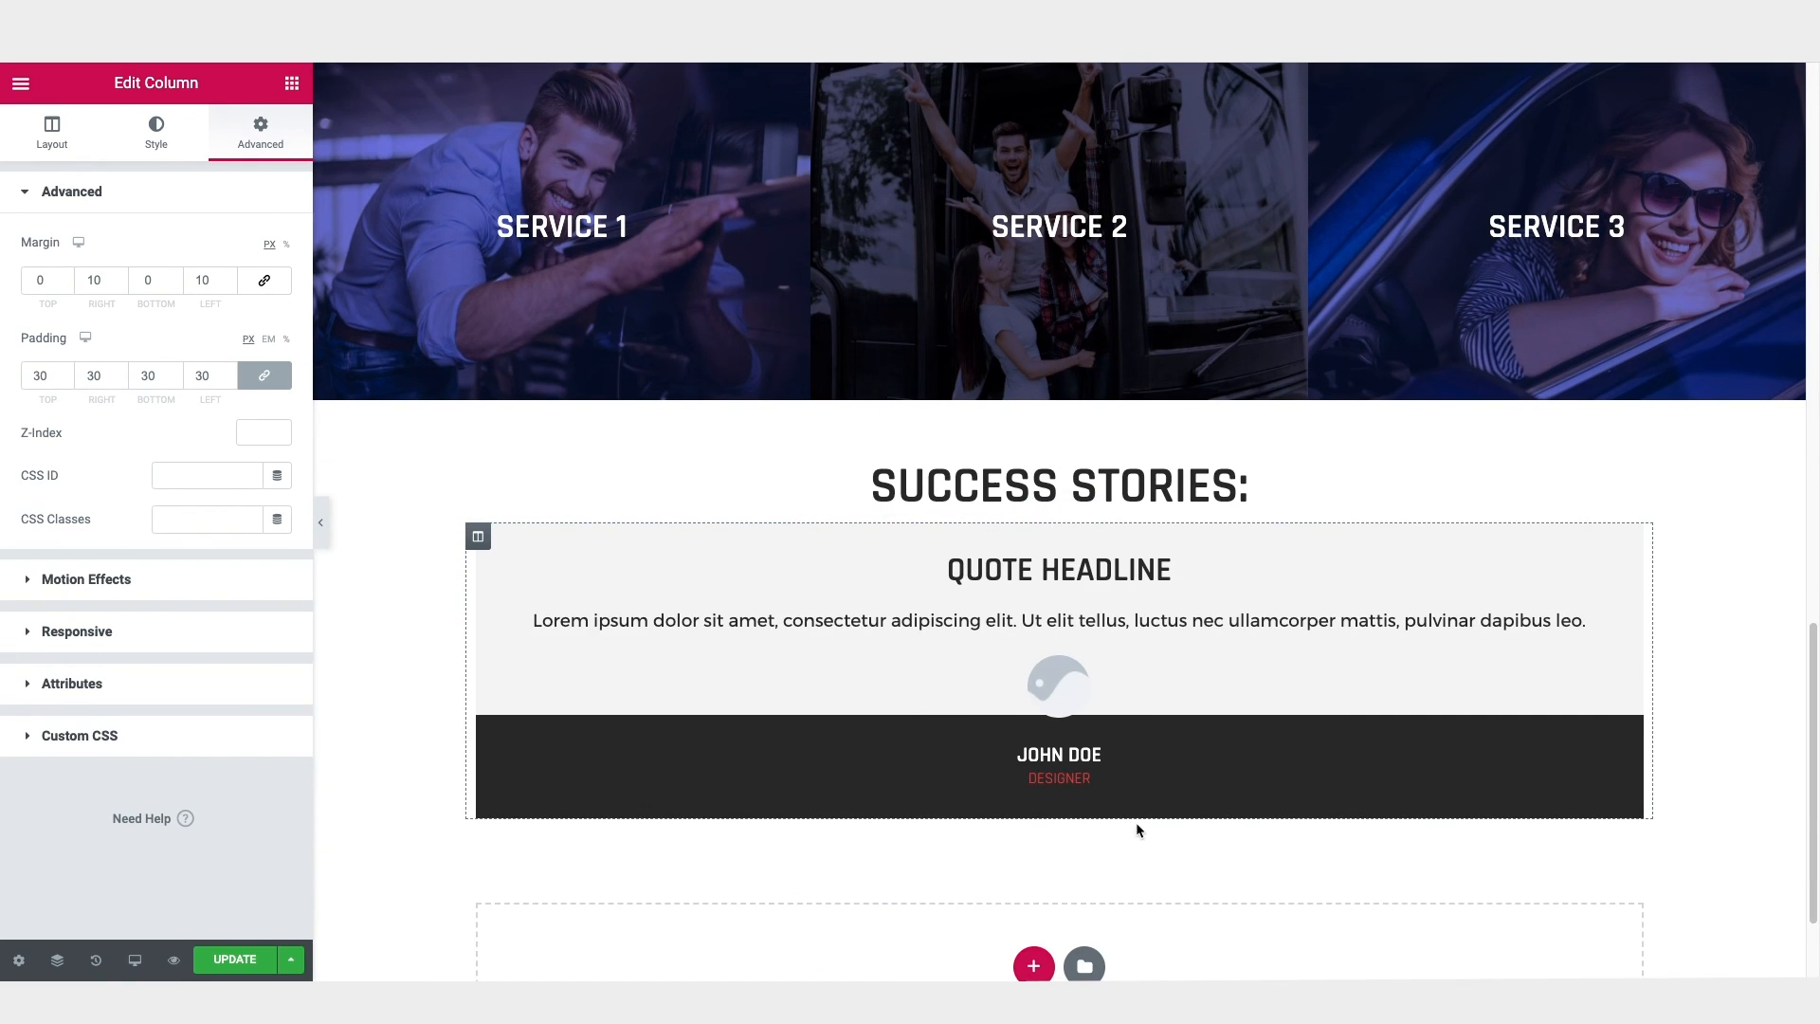
Step: Duplicate the styled testimonial column twice to make a row of three
{"action": "right_click", "coordinate": [484, 541]}
{"action": "left_click", "coordinate": [519, 586]}
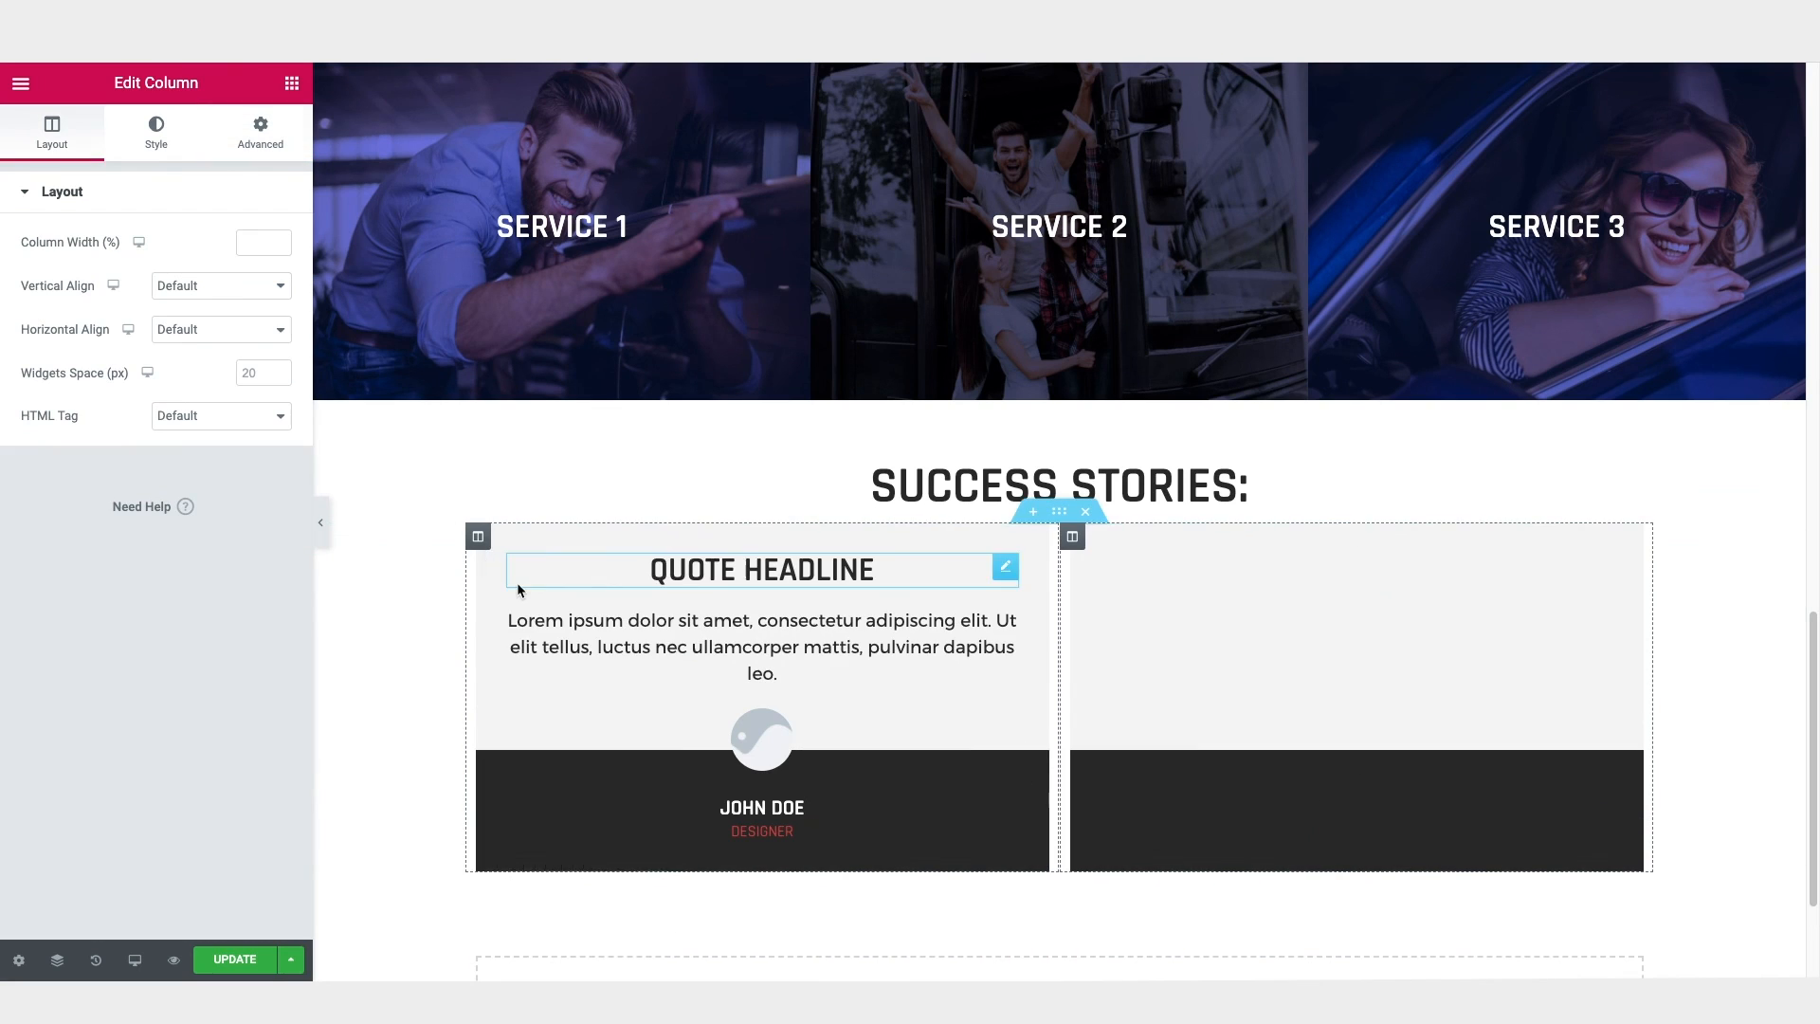
{"action": "right_click", "coordinate": [479, 537]}
{"action": "left_click", "coordinate": [503, 587]}
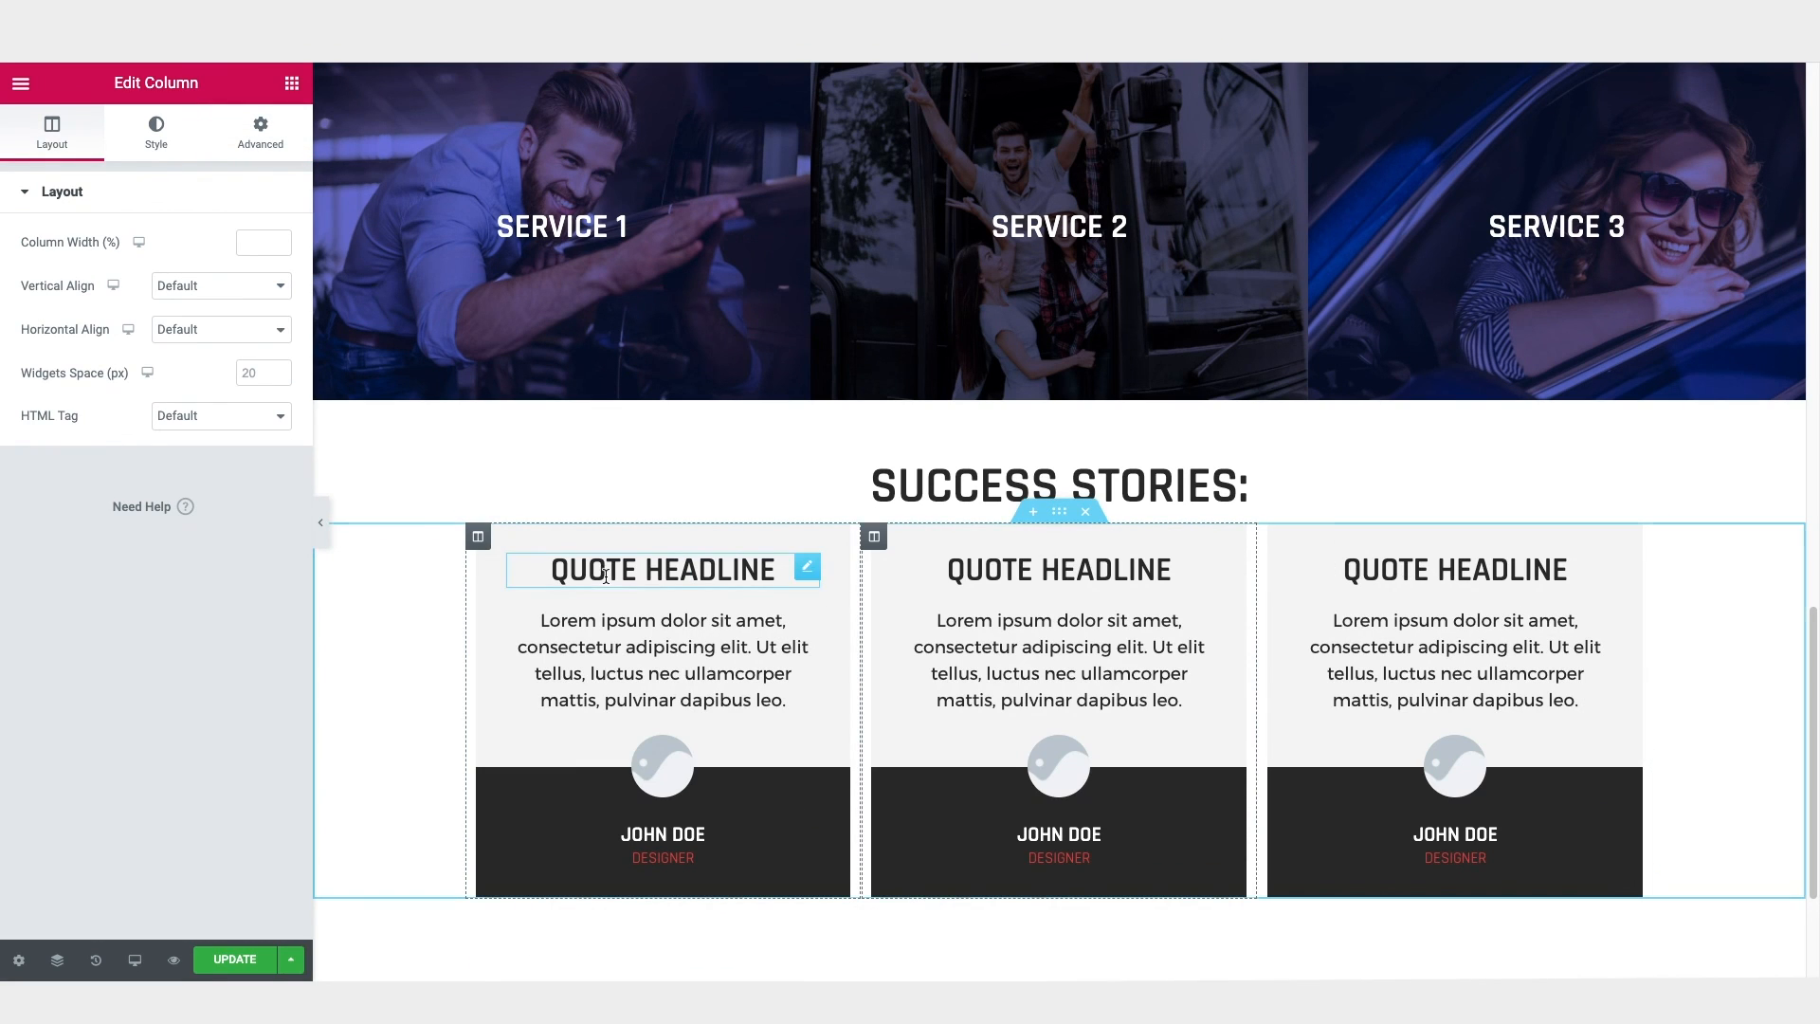
Step: Replace the first testimonial's image with the media library photo of the man in a suit, shutterstock_474753844.jpg
{"action": "left_click", "coordinate": [713, 649]}
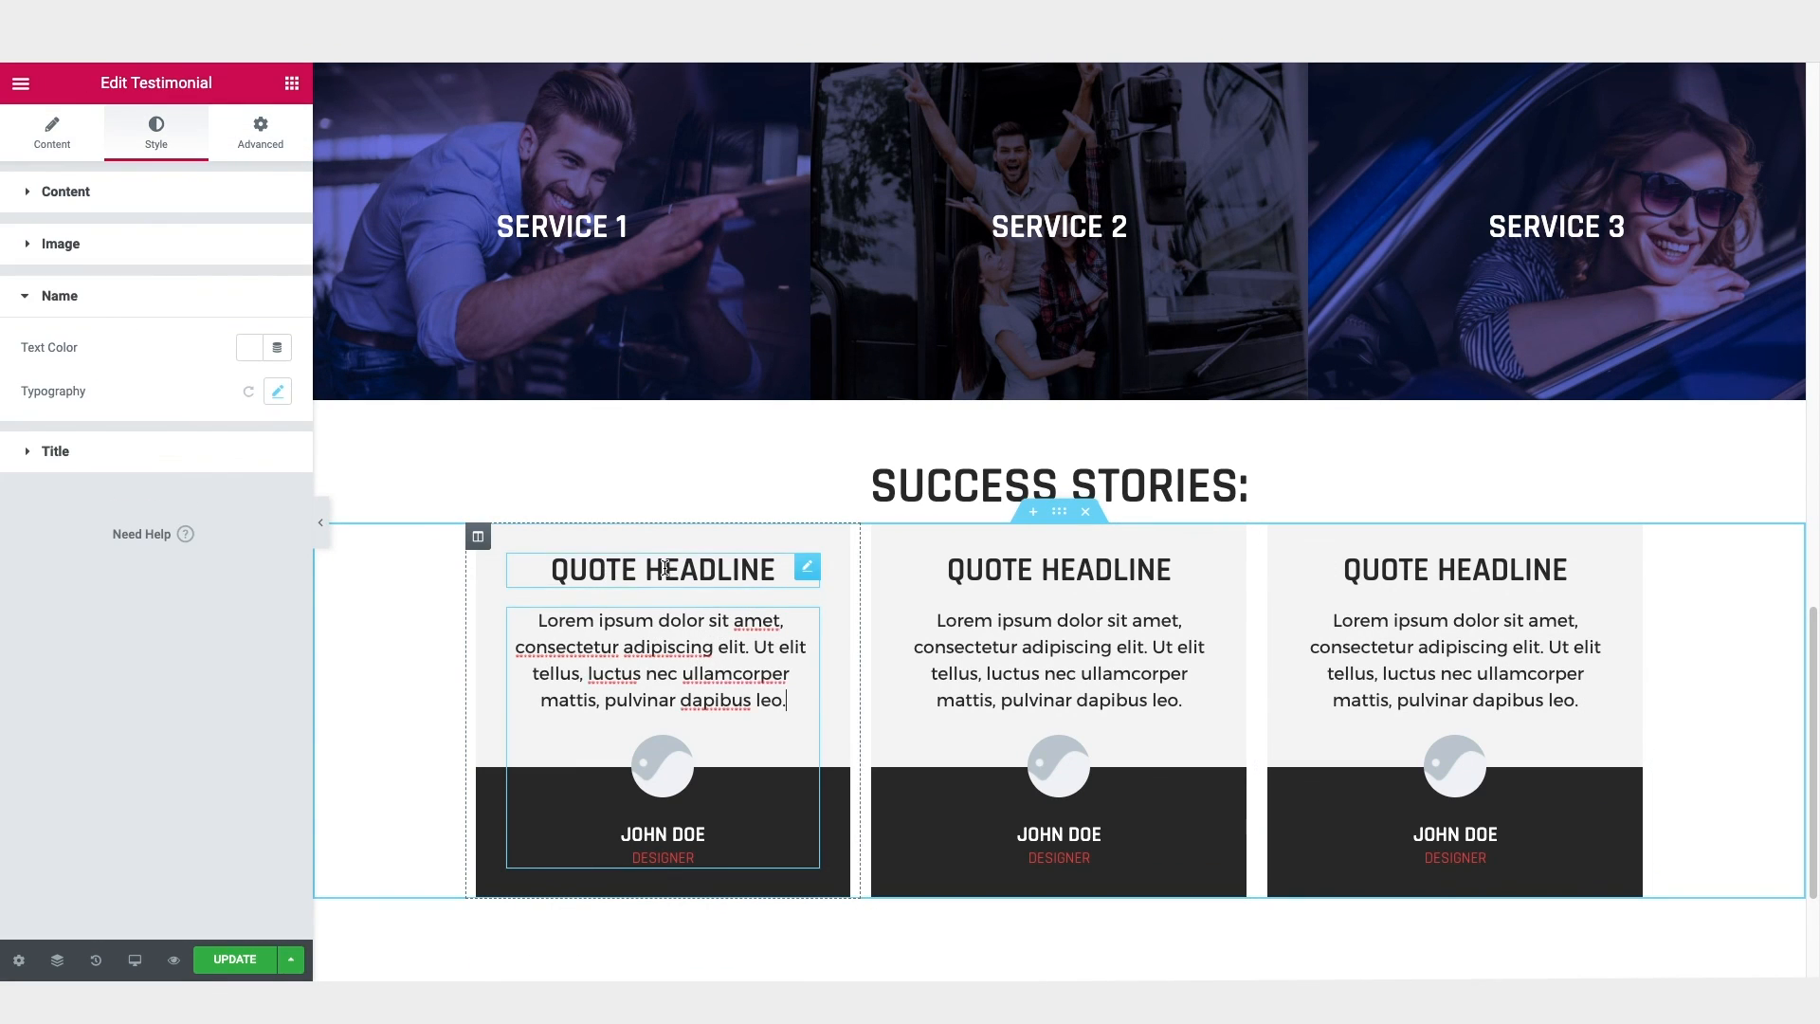
{"action": "left_click", "coordinate": [52, 138]}
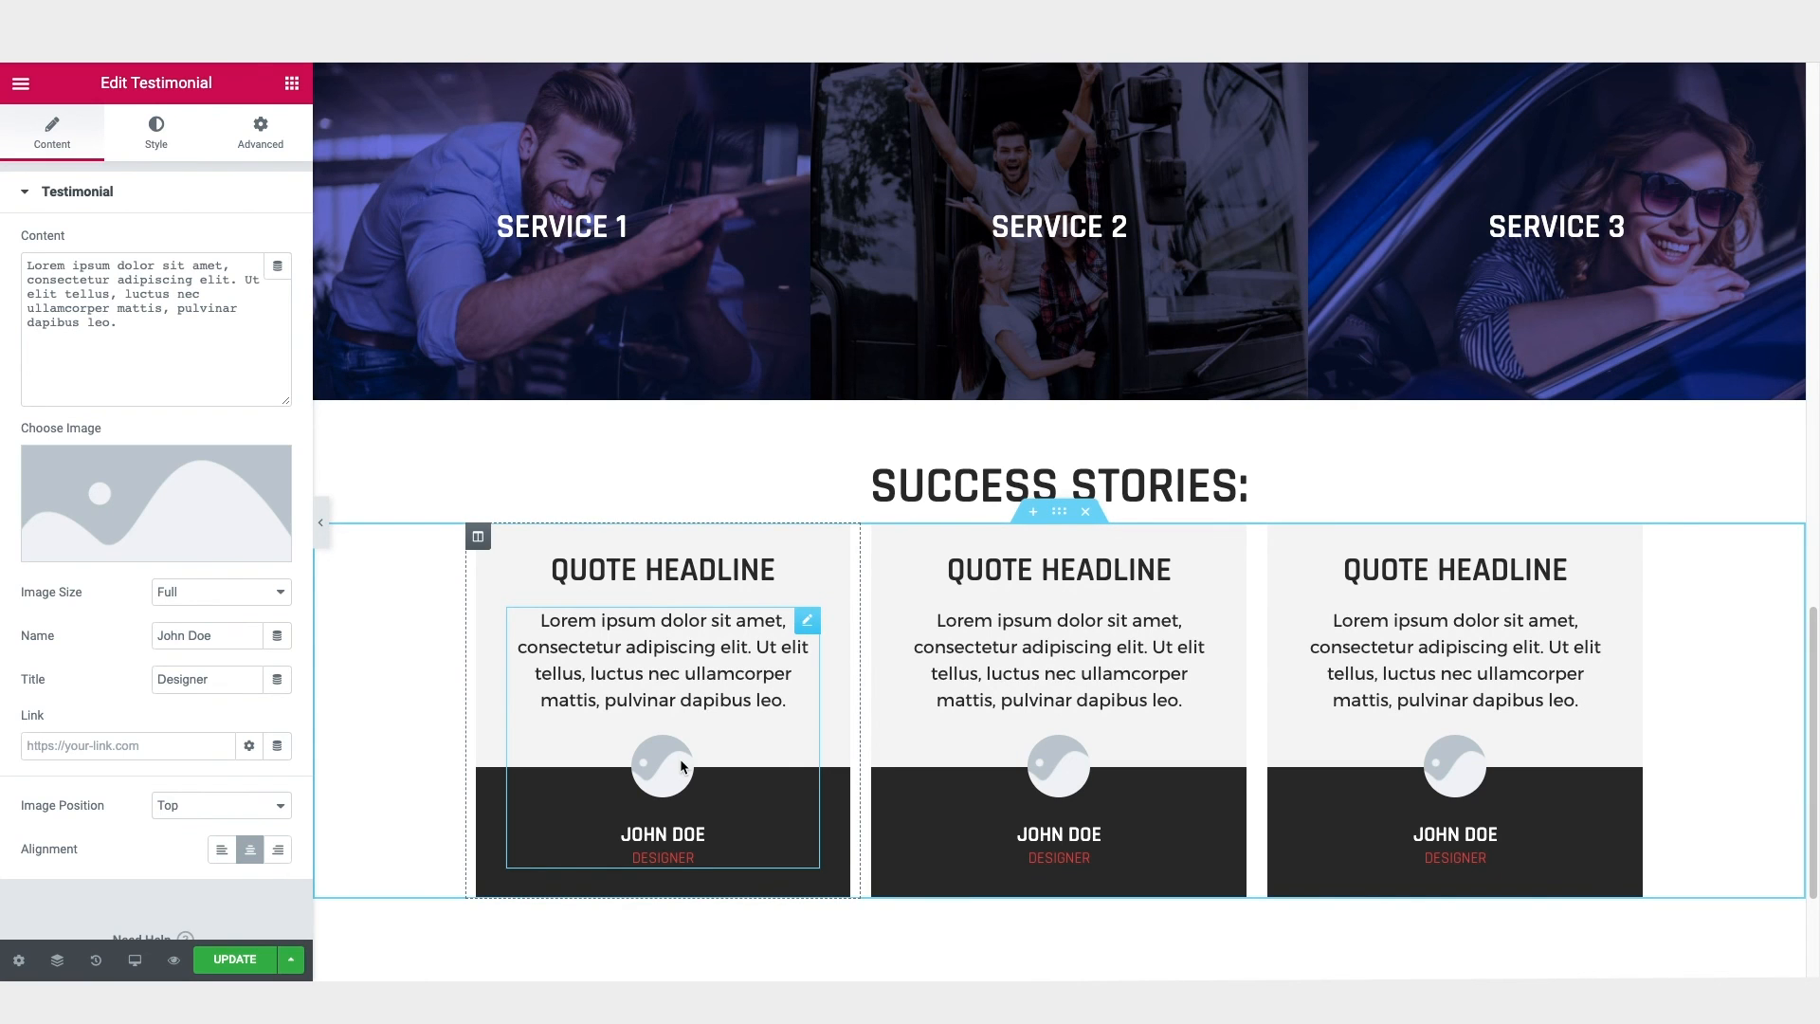
{"action": "left_click", "coordinate": [140, 552]}
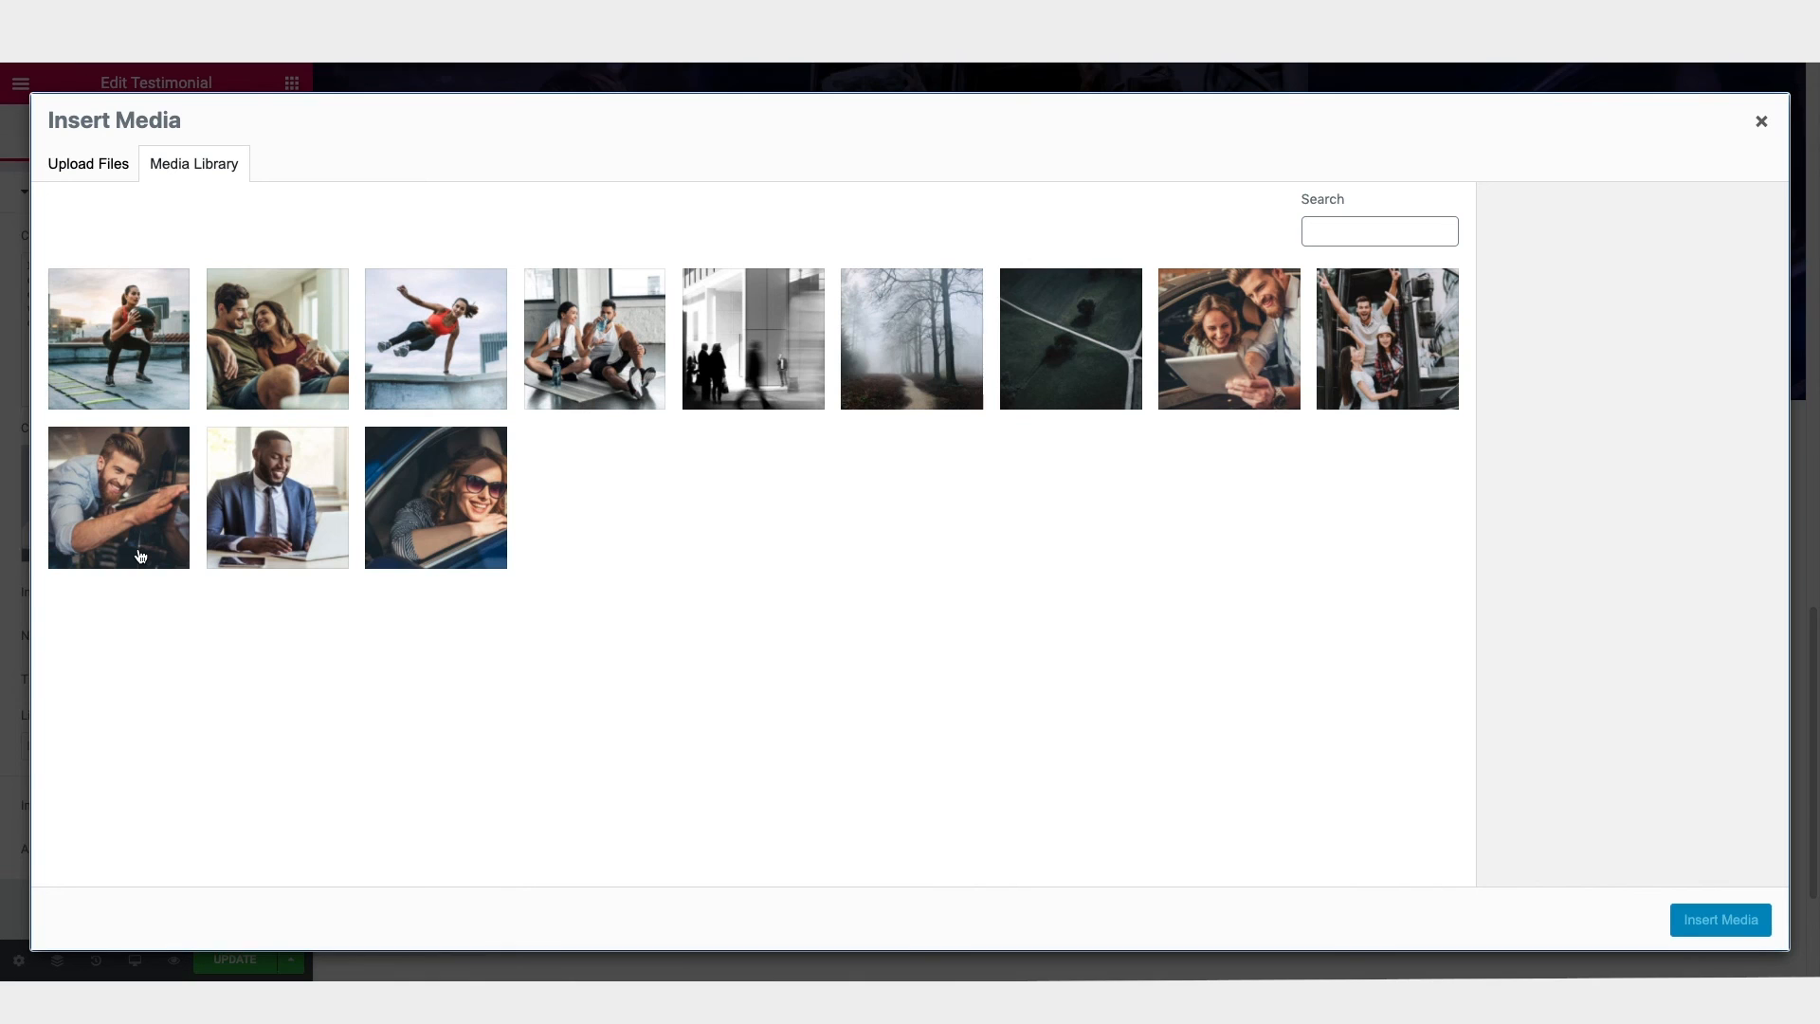
{"action": "left_click", "coordinate": [250, 498]}
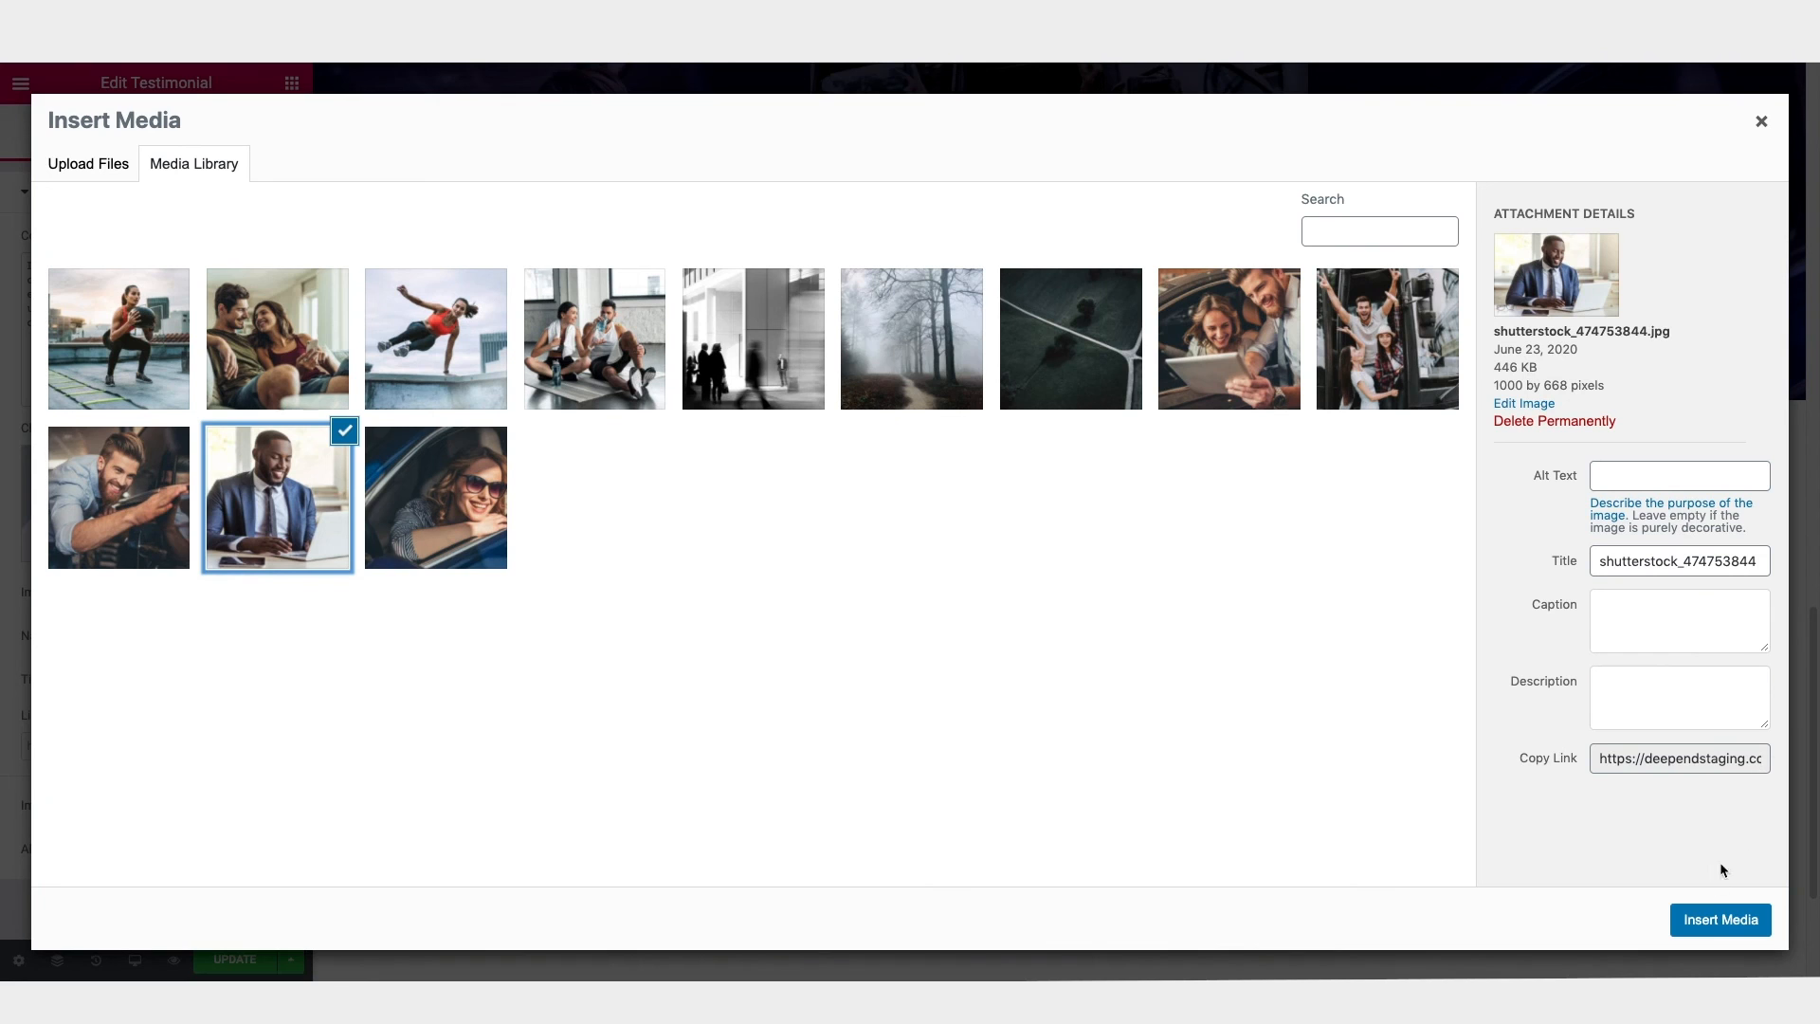
{"action": "left_click", "coordinate": [1720, 920]}
Step: Replace the second testimonial's image with the media library photo of the squatting woman athlete
{"action": "left_click", "coordinate": [1059, 664]}
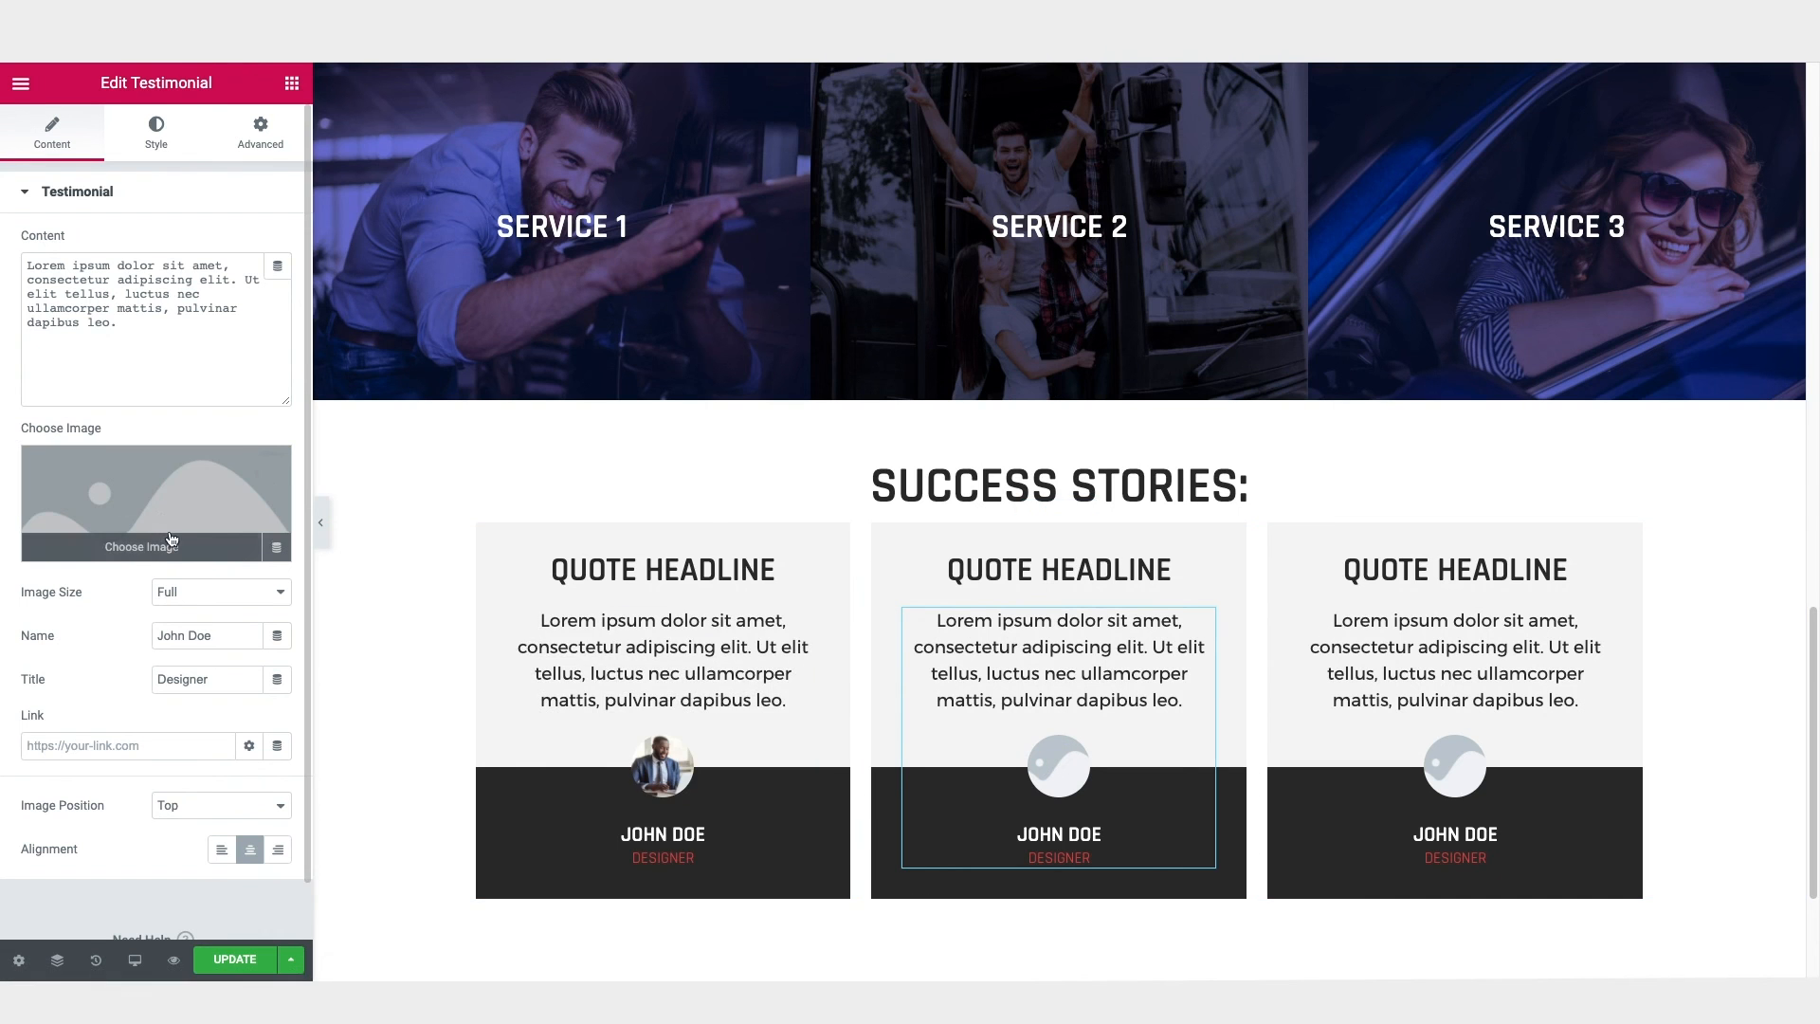
{"action": "left_click", "coordinate": [173, 542]}
{"action": "left_click", "coordinate": [130, 343]}
{"action": "left_click", "coordinate": [1721, 920]}
Step: Replace the third testimonial's image with the media library photo of the woman in sunglasses leaning from a car
{"action": "left_click", "coordinate": [1438, 768]}
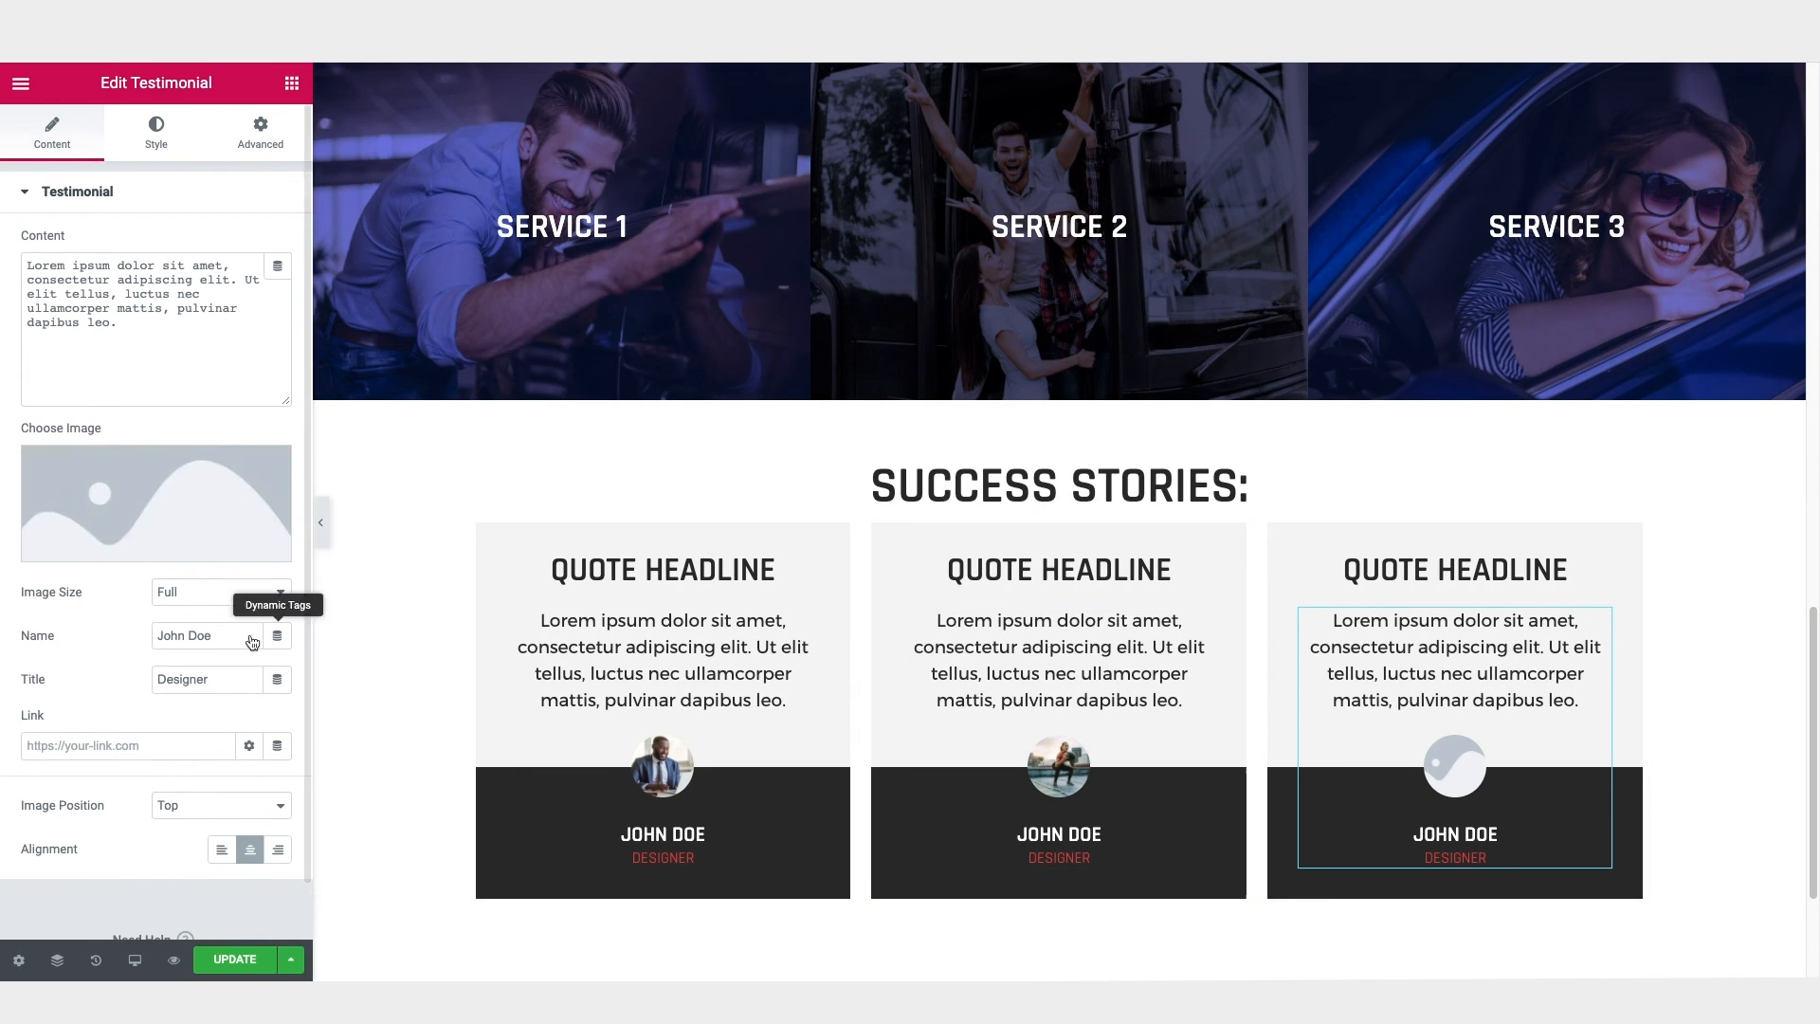
{"action": "left_click", "coordinate": [156, 502]}
{"action": "left_click", "coordinate": [435, 496]}
{"action": "left_click", "coordinate": [1719, 919]}
{"action": "left_click", "coordinate": [1631, 476]}
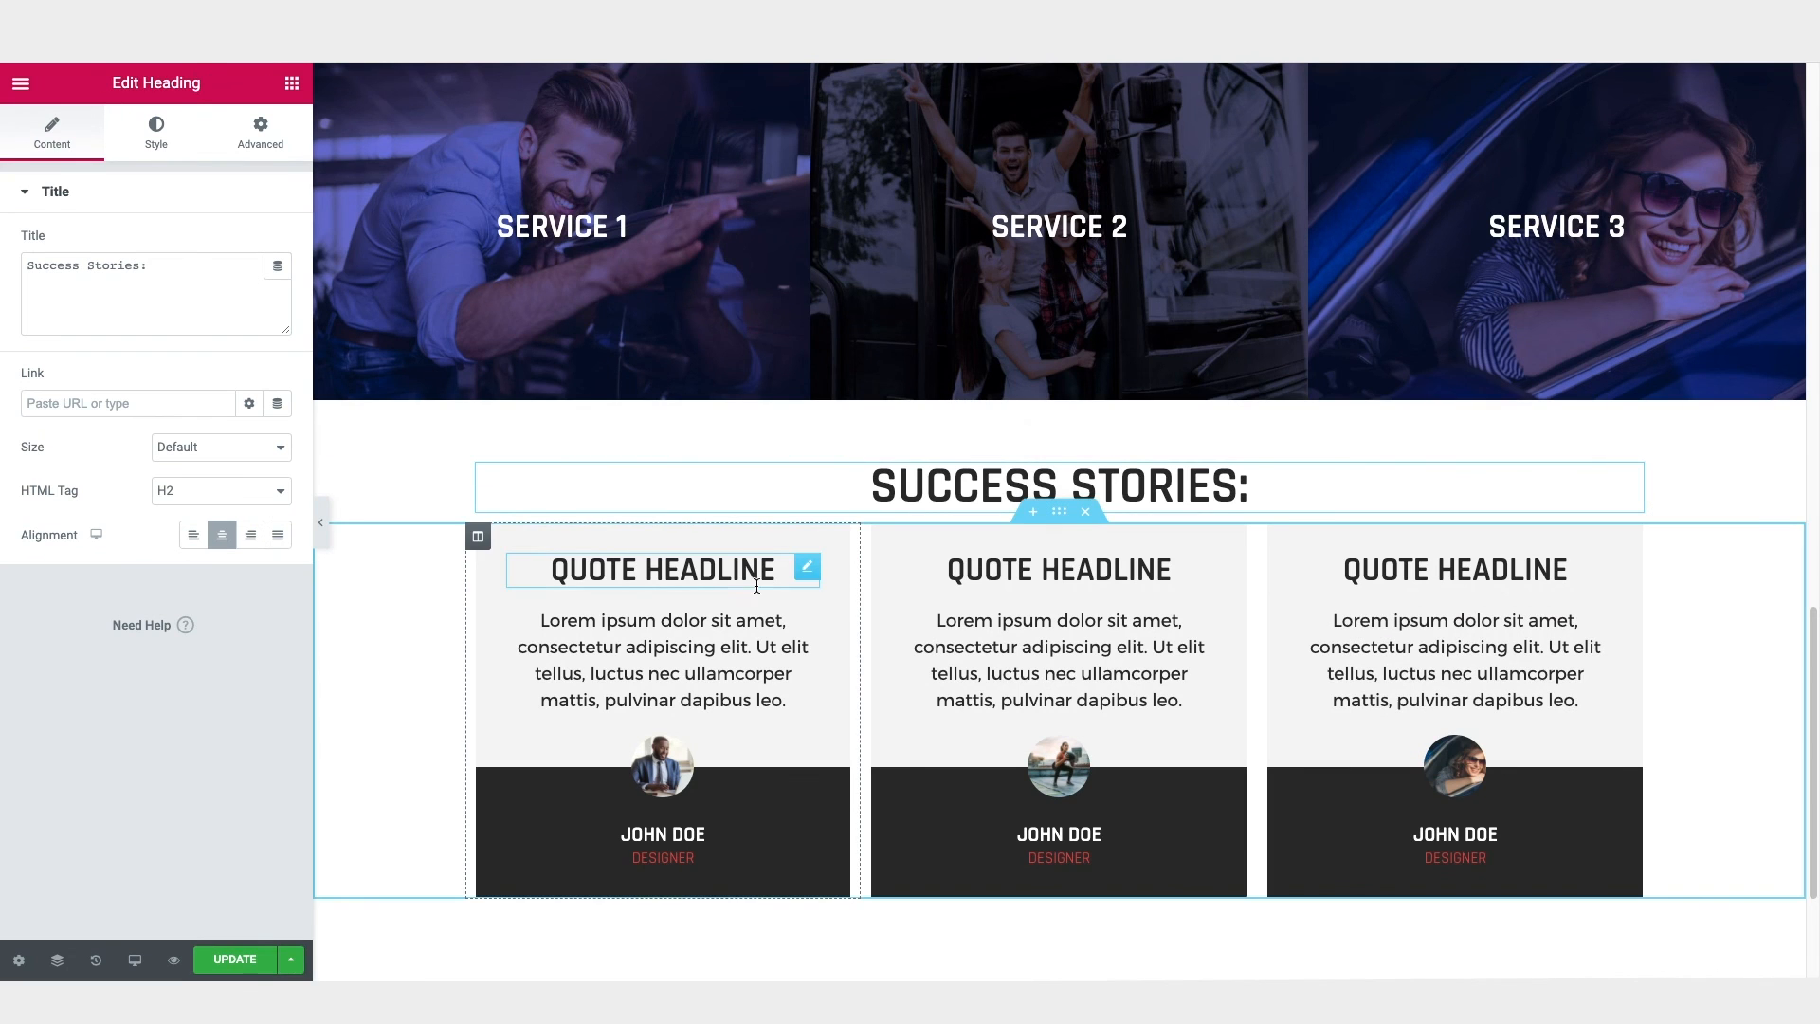
Step: Preview the page without the editing controls, checking it from the hero section down to the Success Stories cards
{"action": "left_click", "coordinate": [320, 522]}
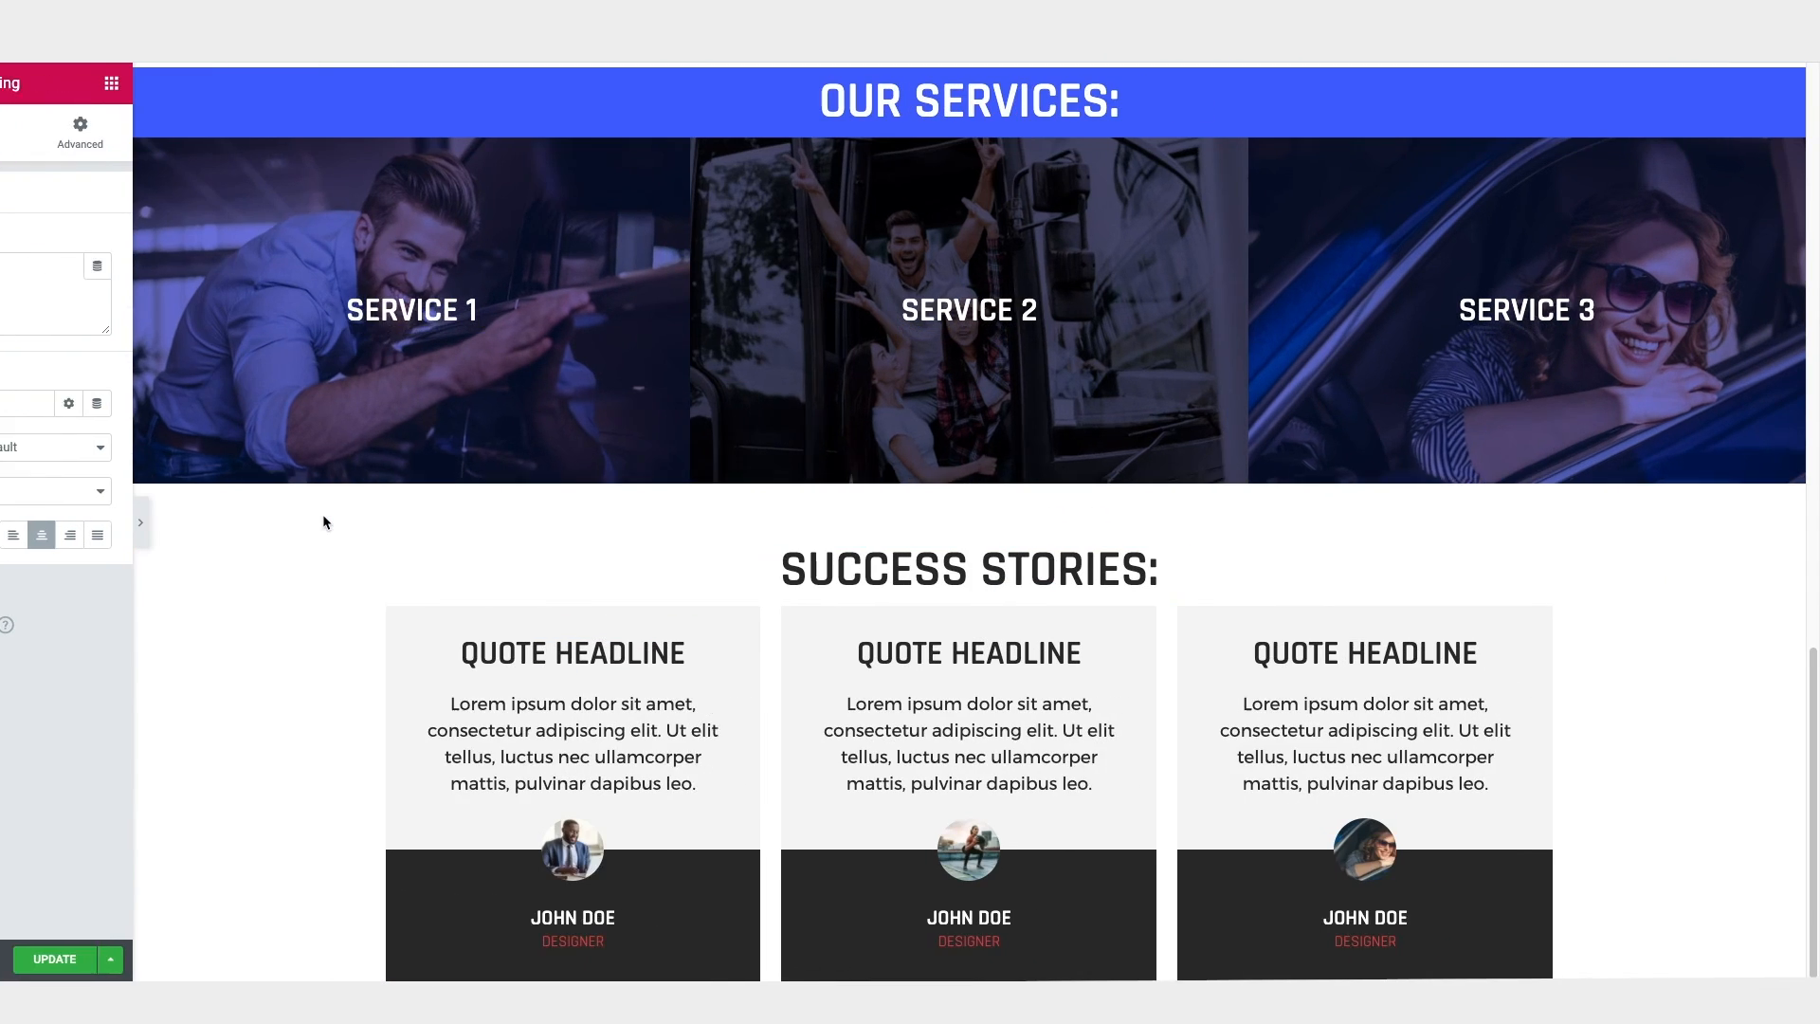
{"action": "scroll", "coordinate": [963, 532], "scroll_direction": "up", "scroll_amount": 10}
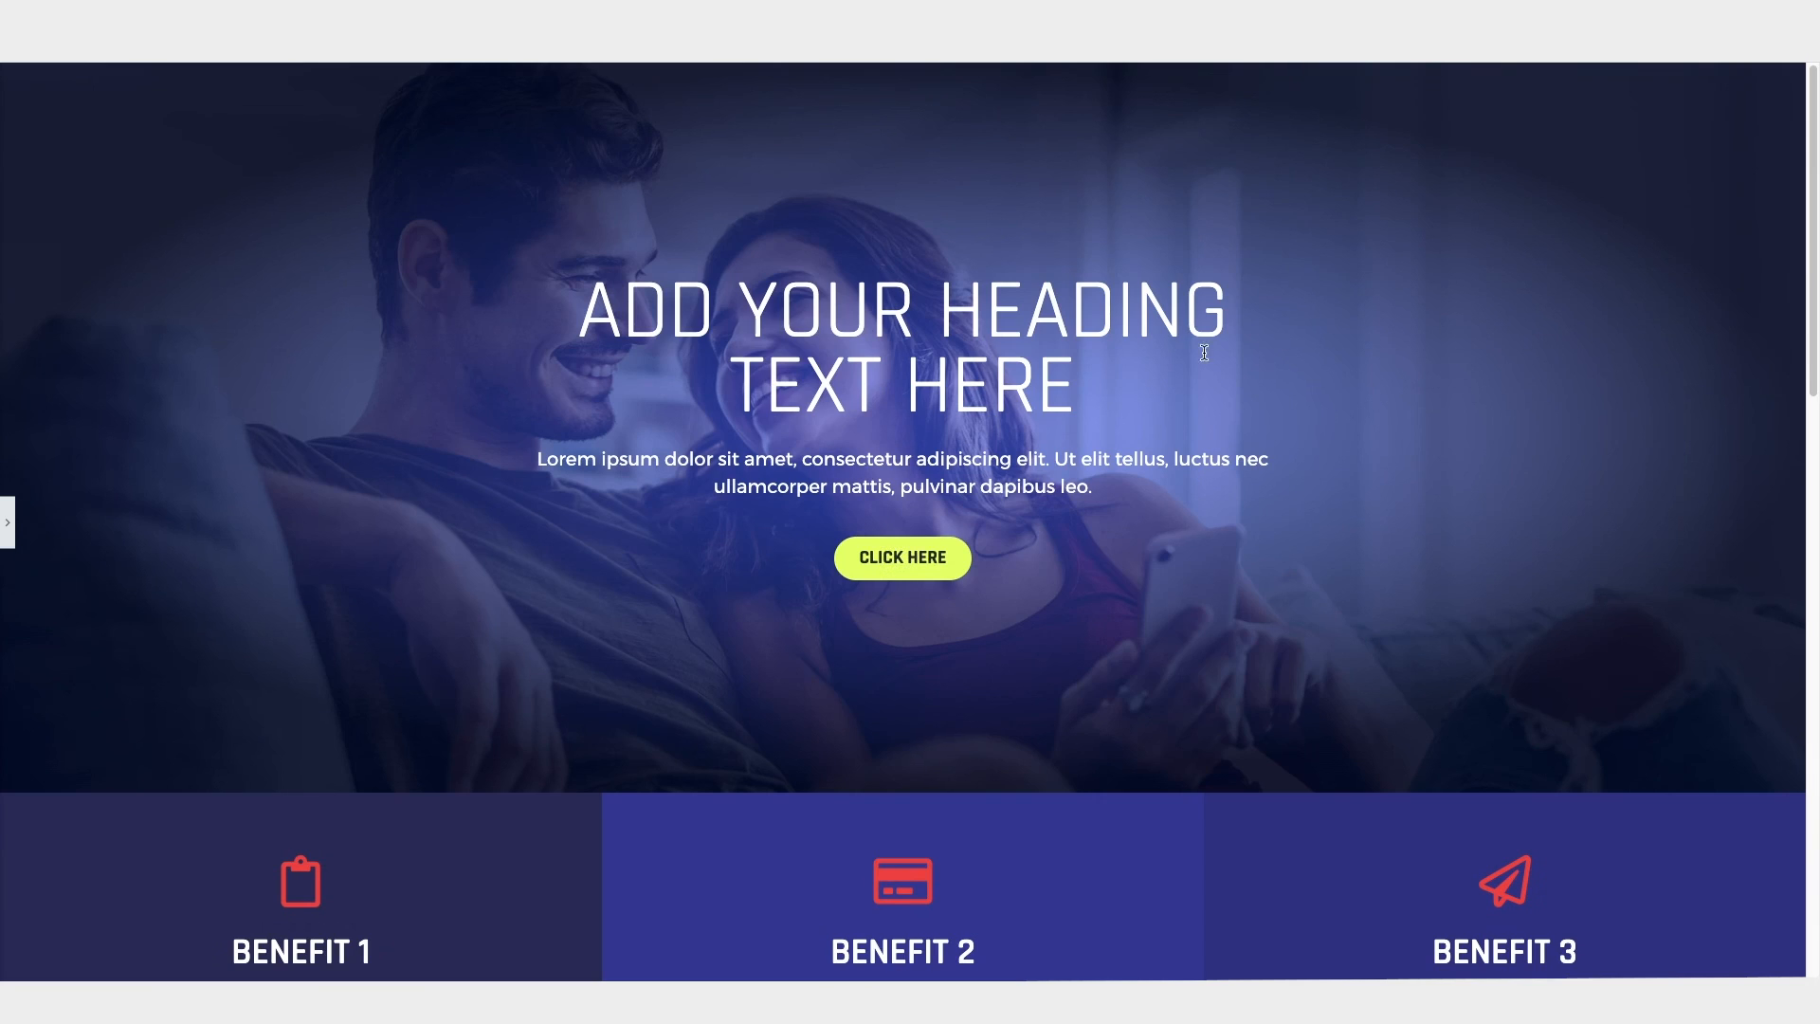
{"action": "left_click_drag", "start_coordinate": [1811, 91], "coordinate": [1813, 669]}
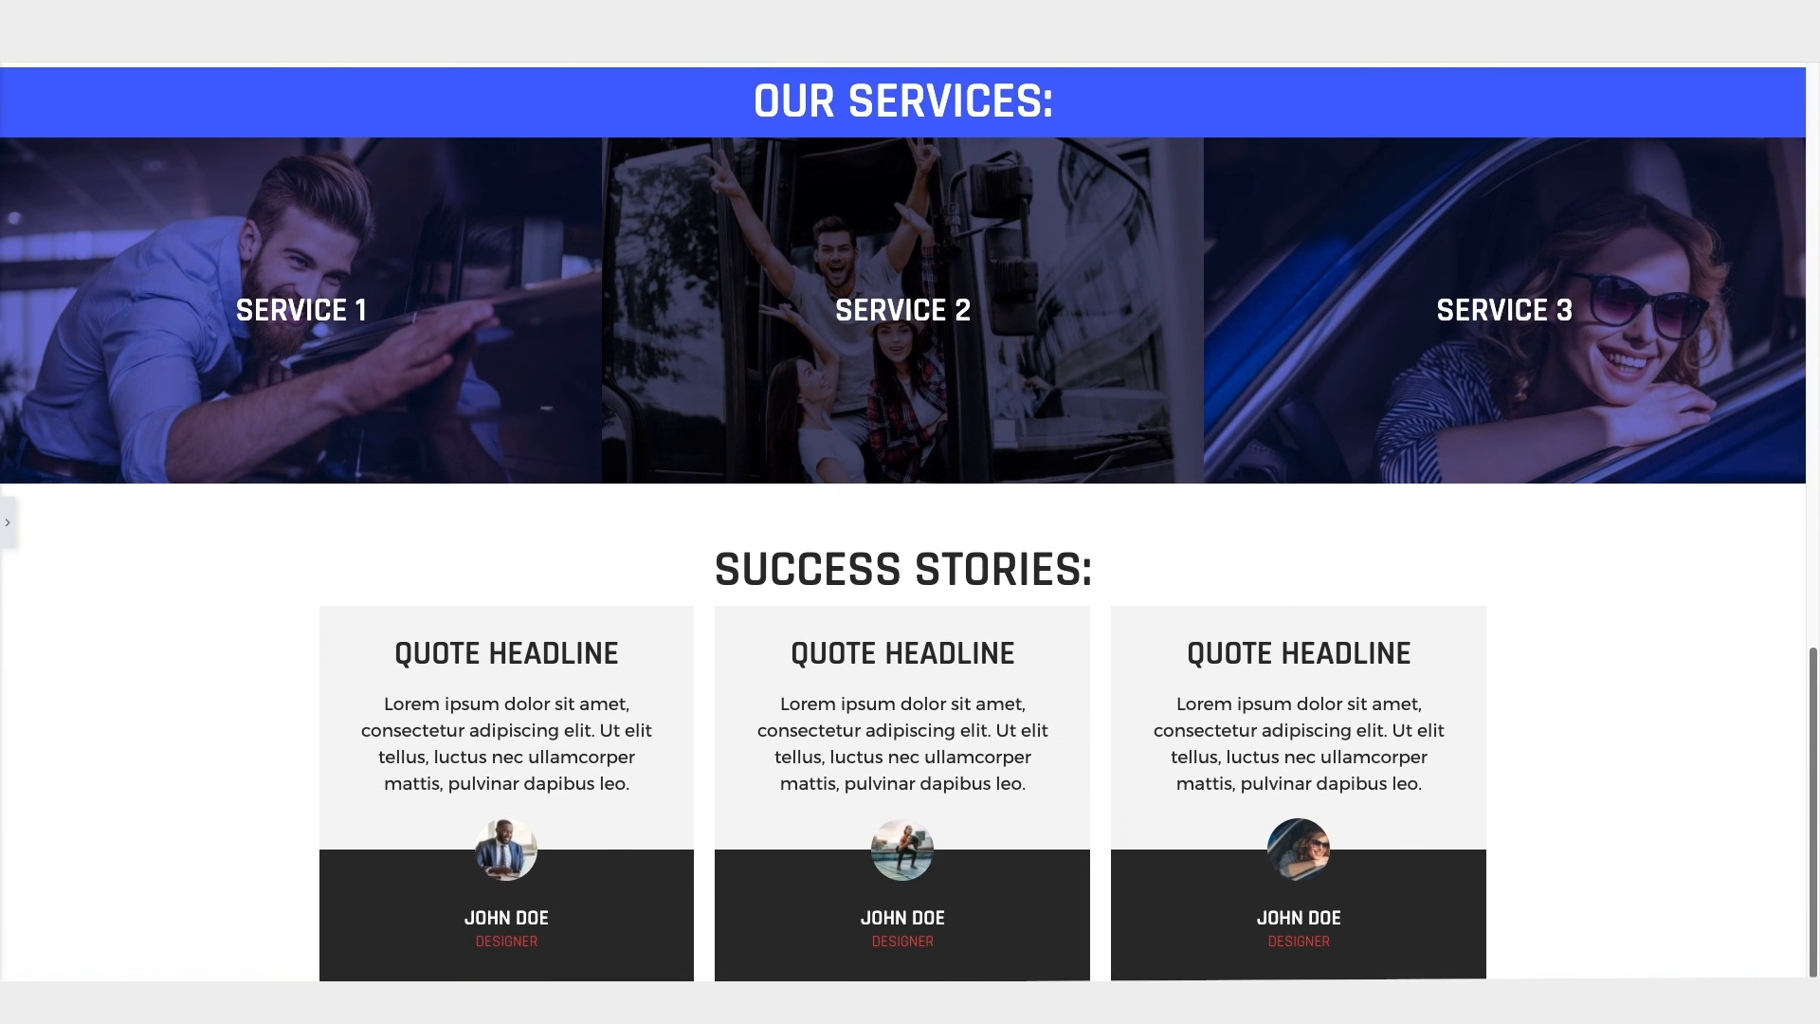
{"action": "mouse_move", "coordinate": [1812, 800]}
{"action": "left_mouse_down"}
{"action": "mouse_move", "coordinate": [1782, 155]}
{"action": "mouse_move", "coordinate": [1815, 472]}
{"action": "mouse_move", "coordinate": [1809, 201]}
{"action": "mouse_move", "coordinate": [1812, 783]}
{"action": "left_mouse_up"}
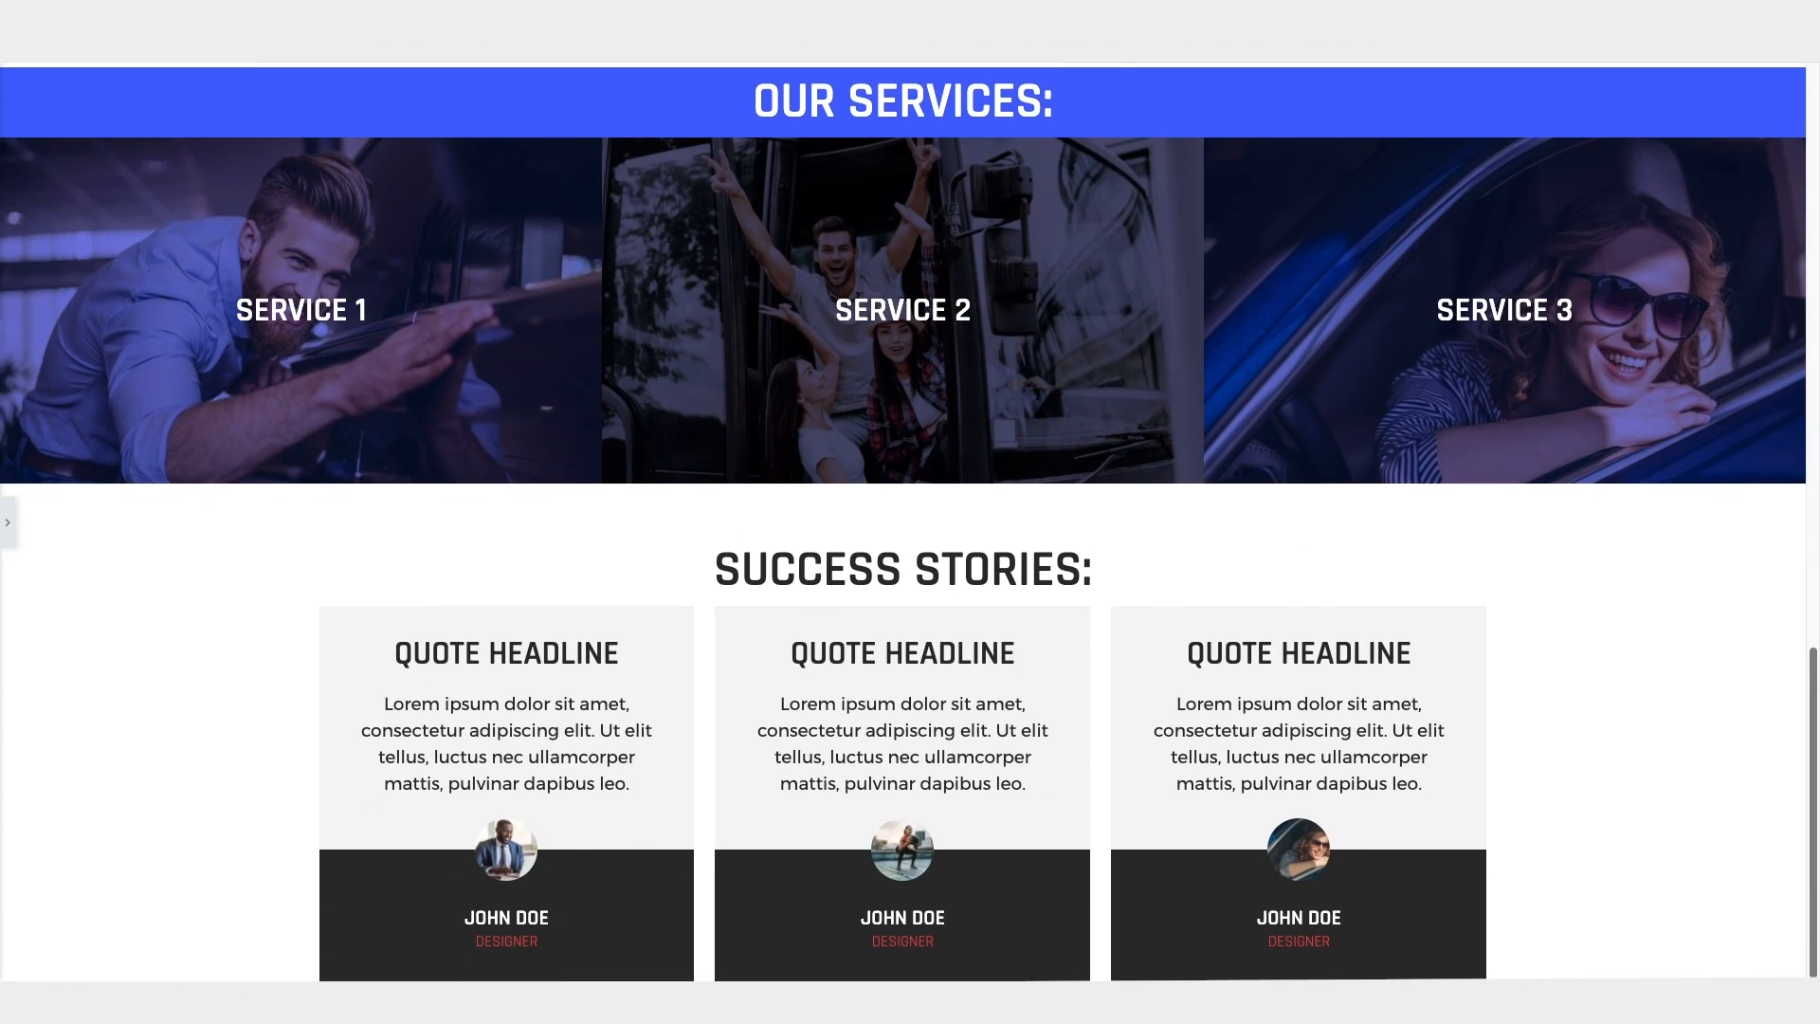